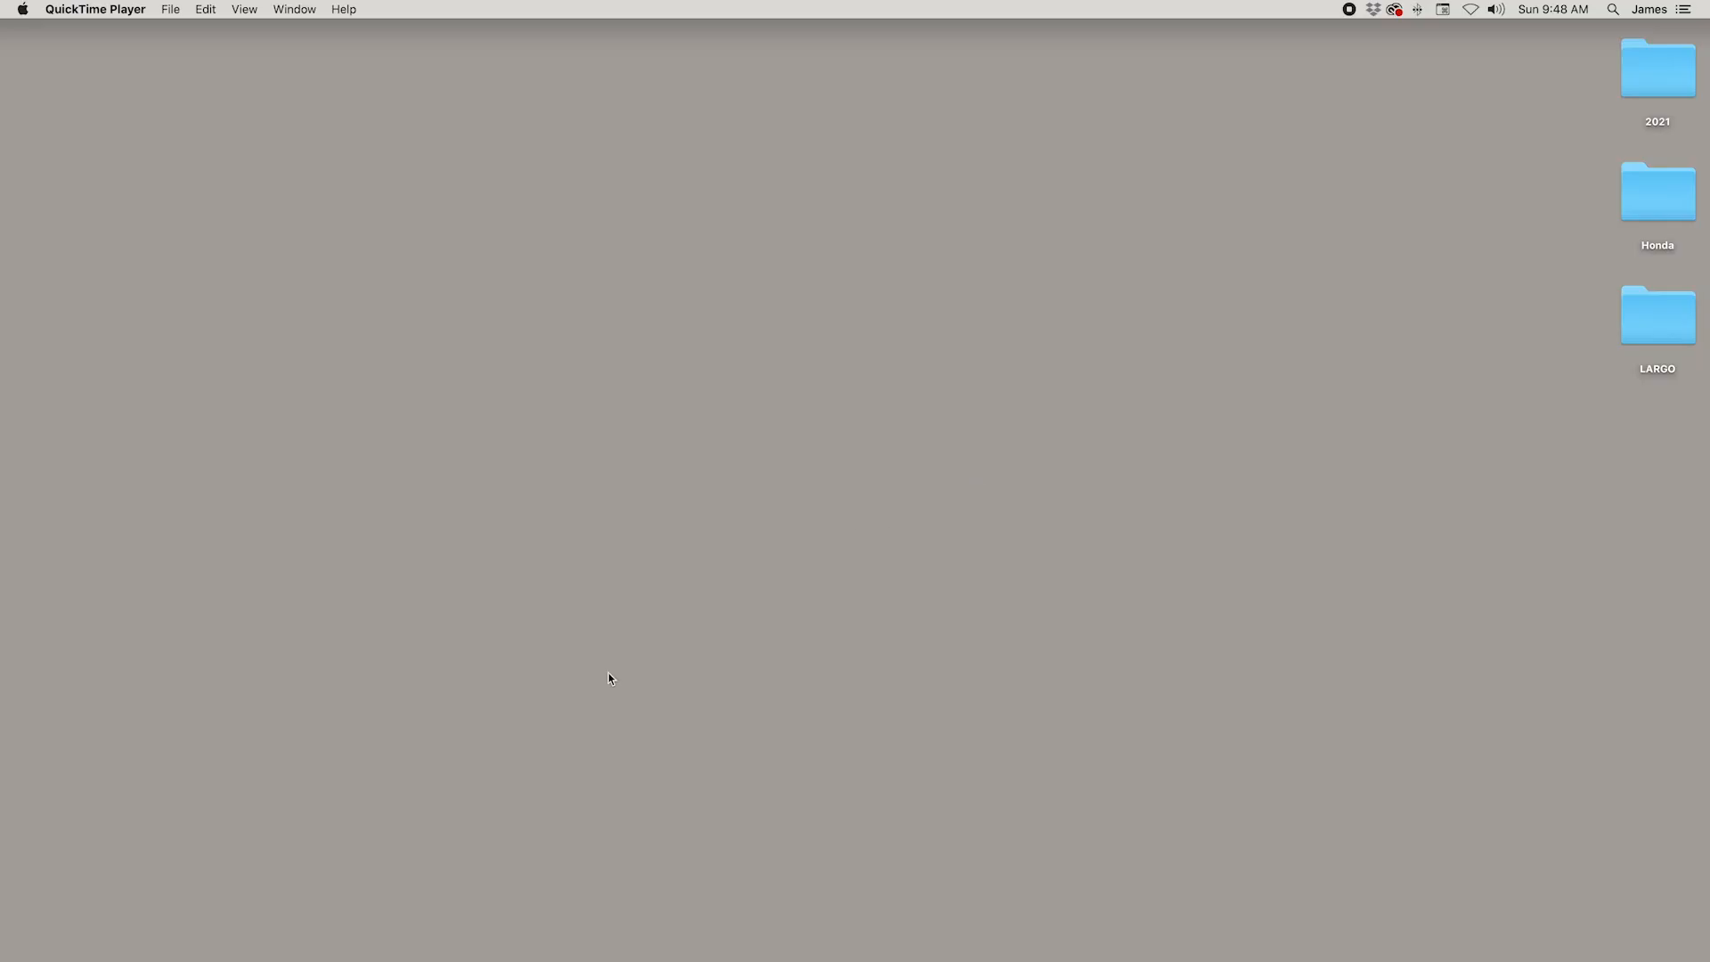
Step: Launch Blender and start a new General file
mouse_move(940, 935)
left_click(853, 926)
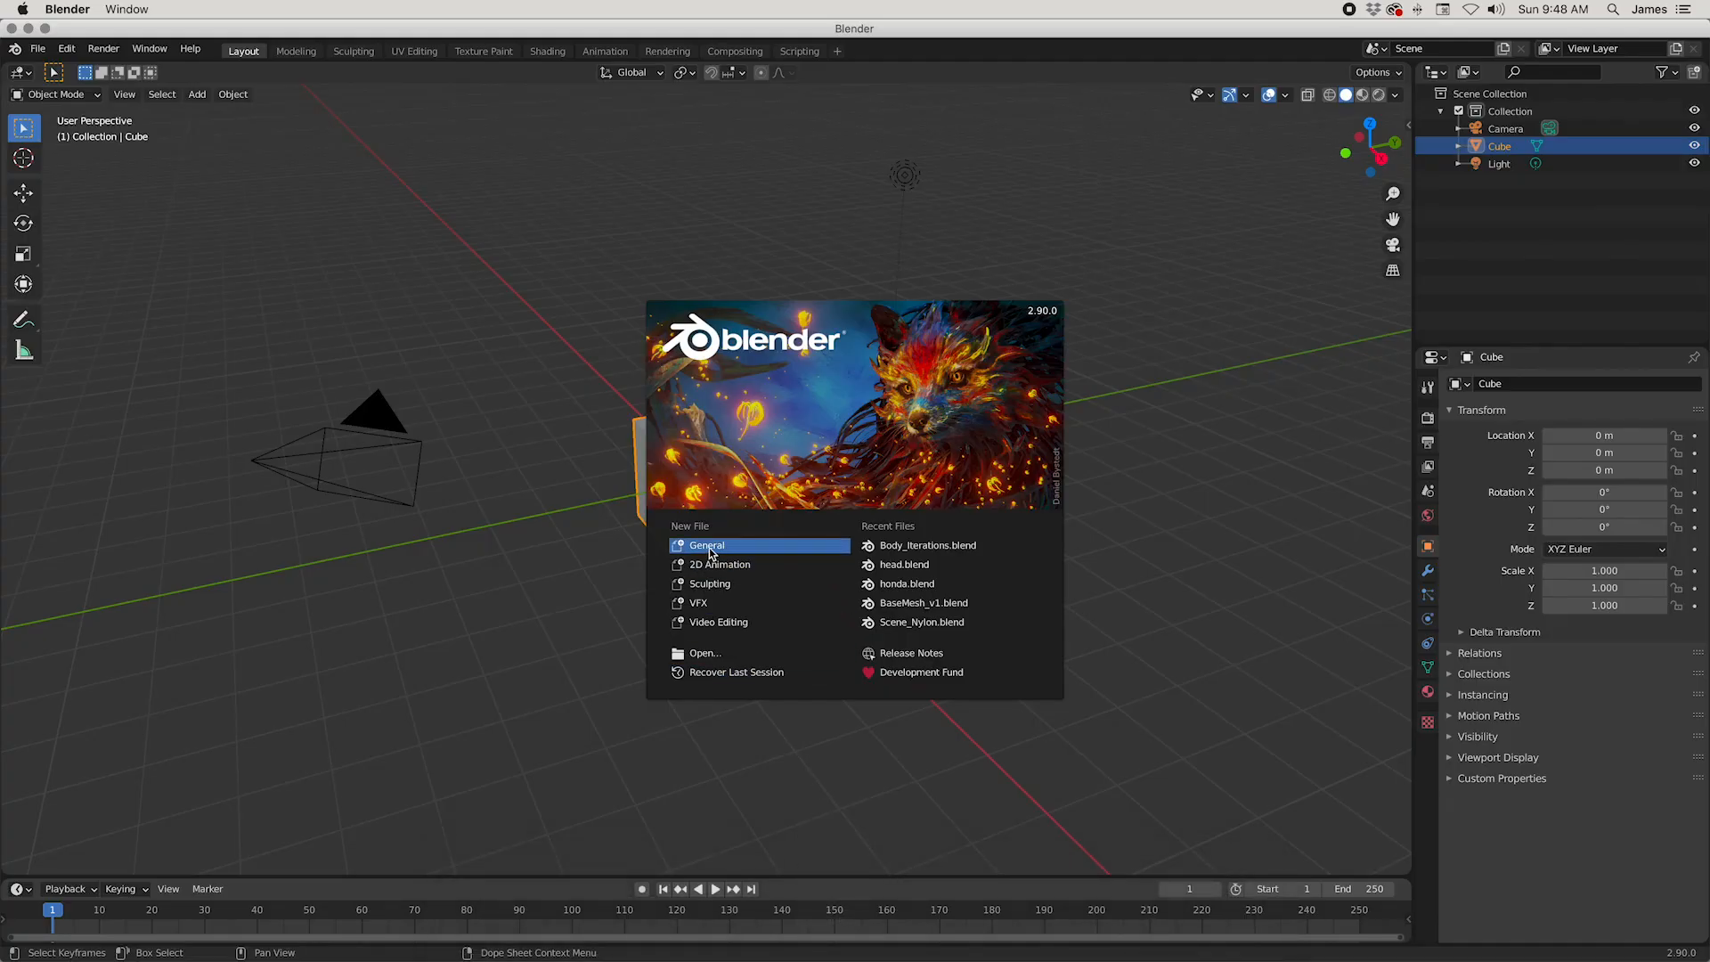
left_click(709, 546)
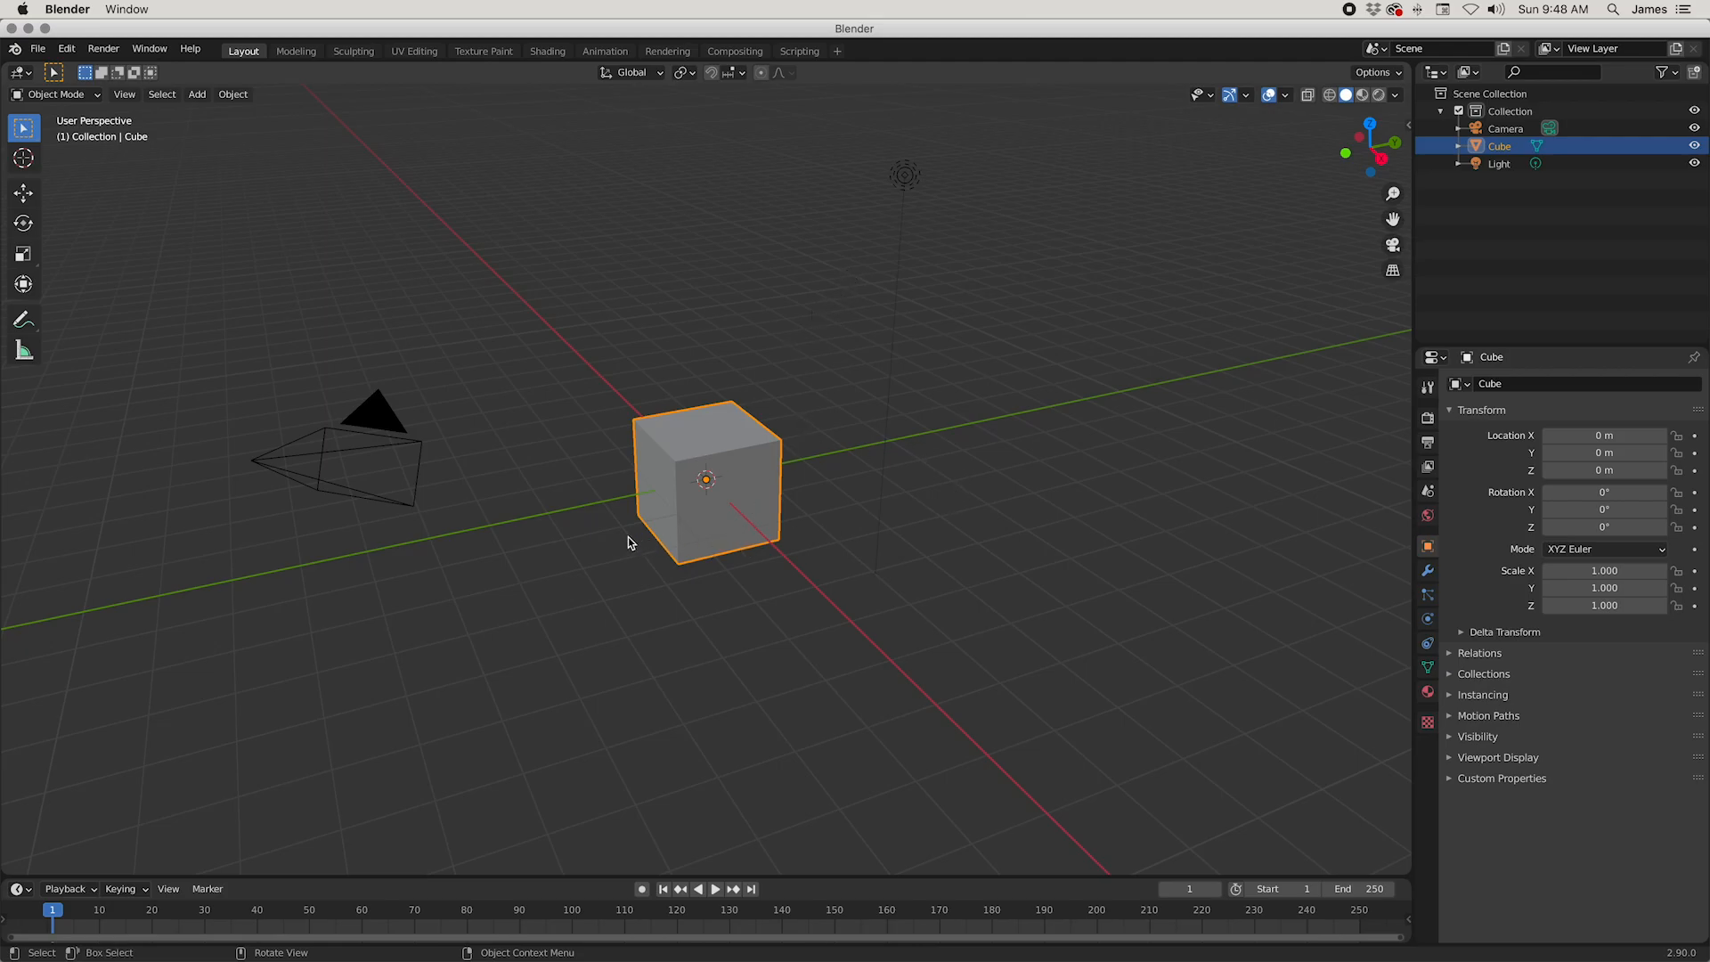
Step: Examine the default cube in perspective and from the preset orthographic viewpoints, including the front
middle_click_drag(450, 626, 852, 650)
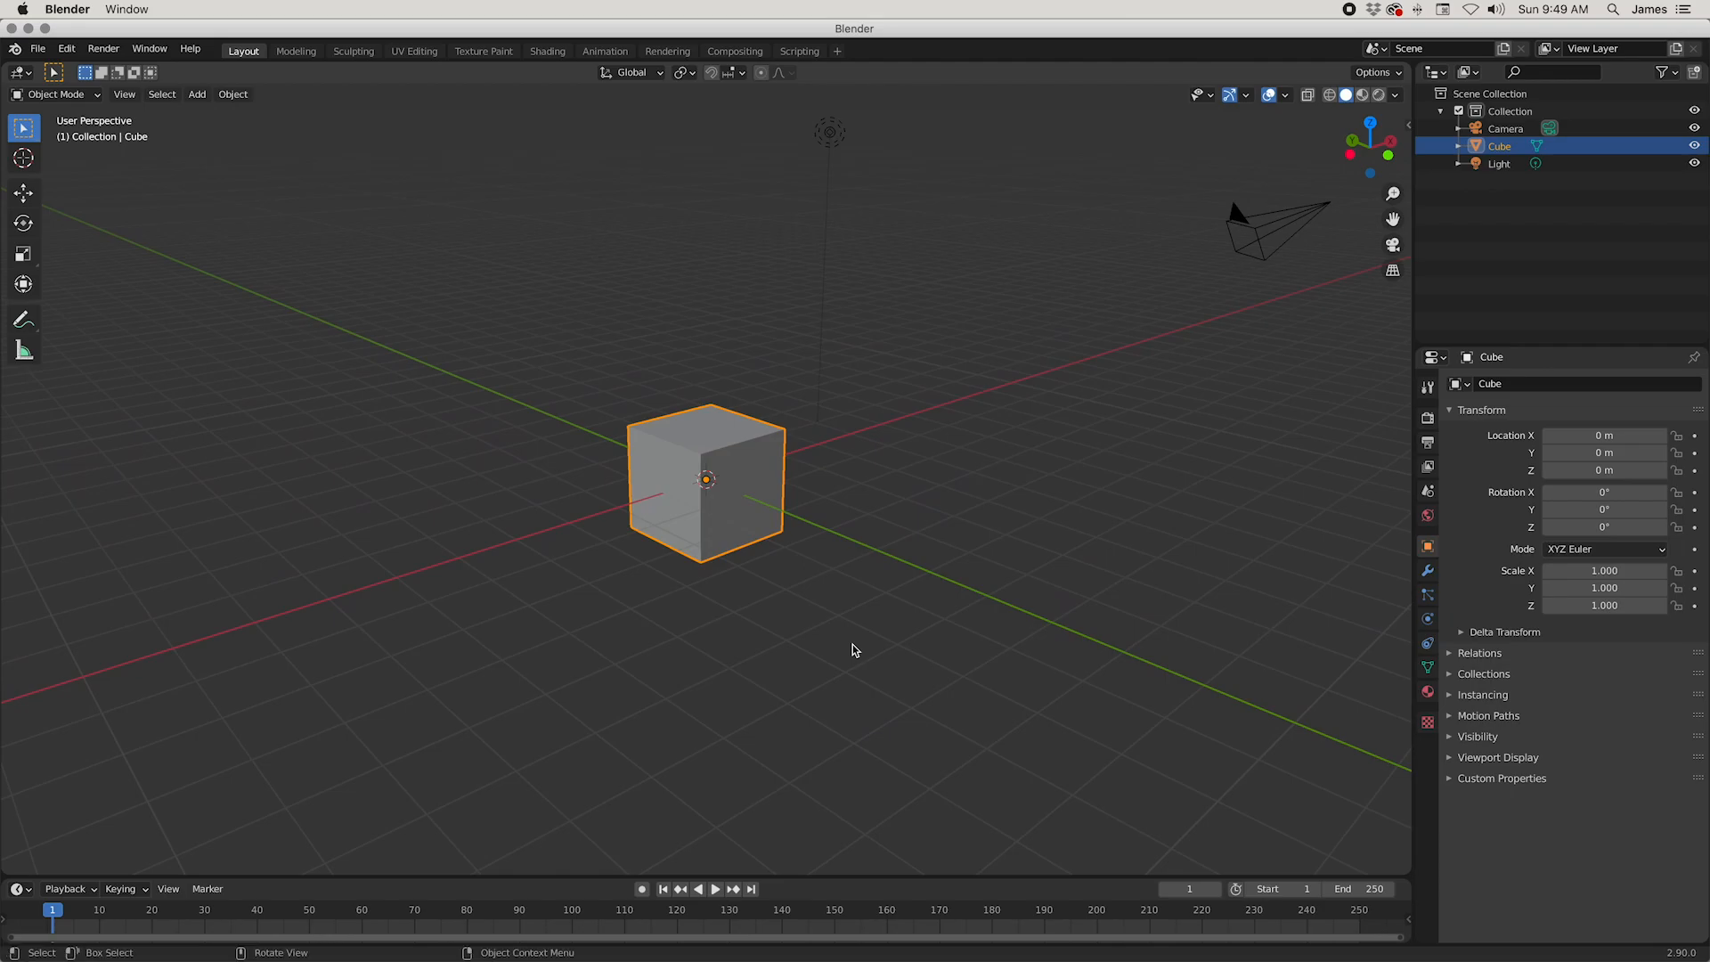
key("KP_1")
key("KP_6")
key("KP_3")
key("KP_1")
key("KP_6")
key("KP_1")
key("KP_3")
key("KP_1")
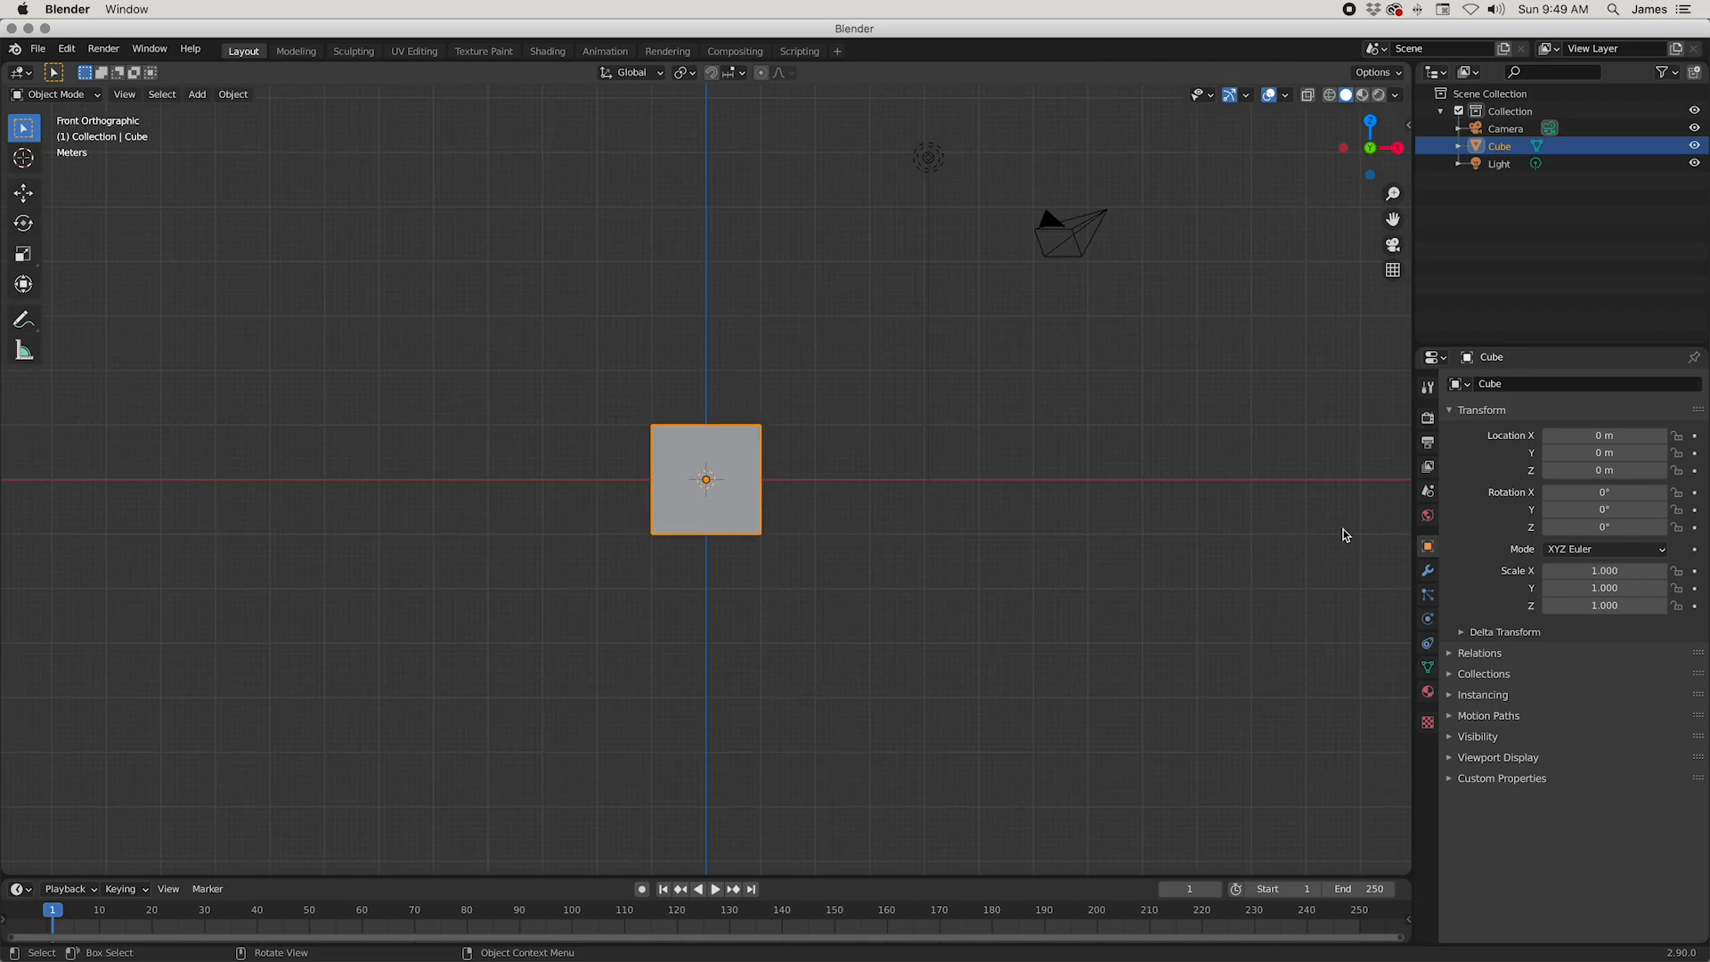
middle_click_drag(916, 516, 862, 457)
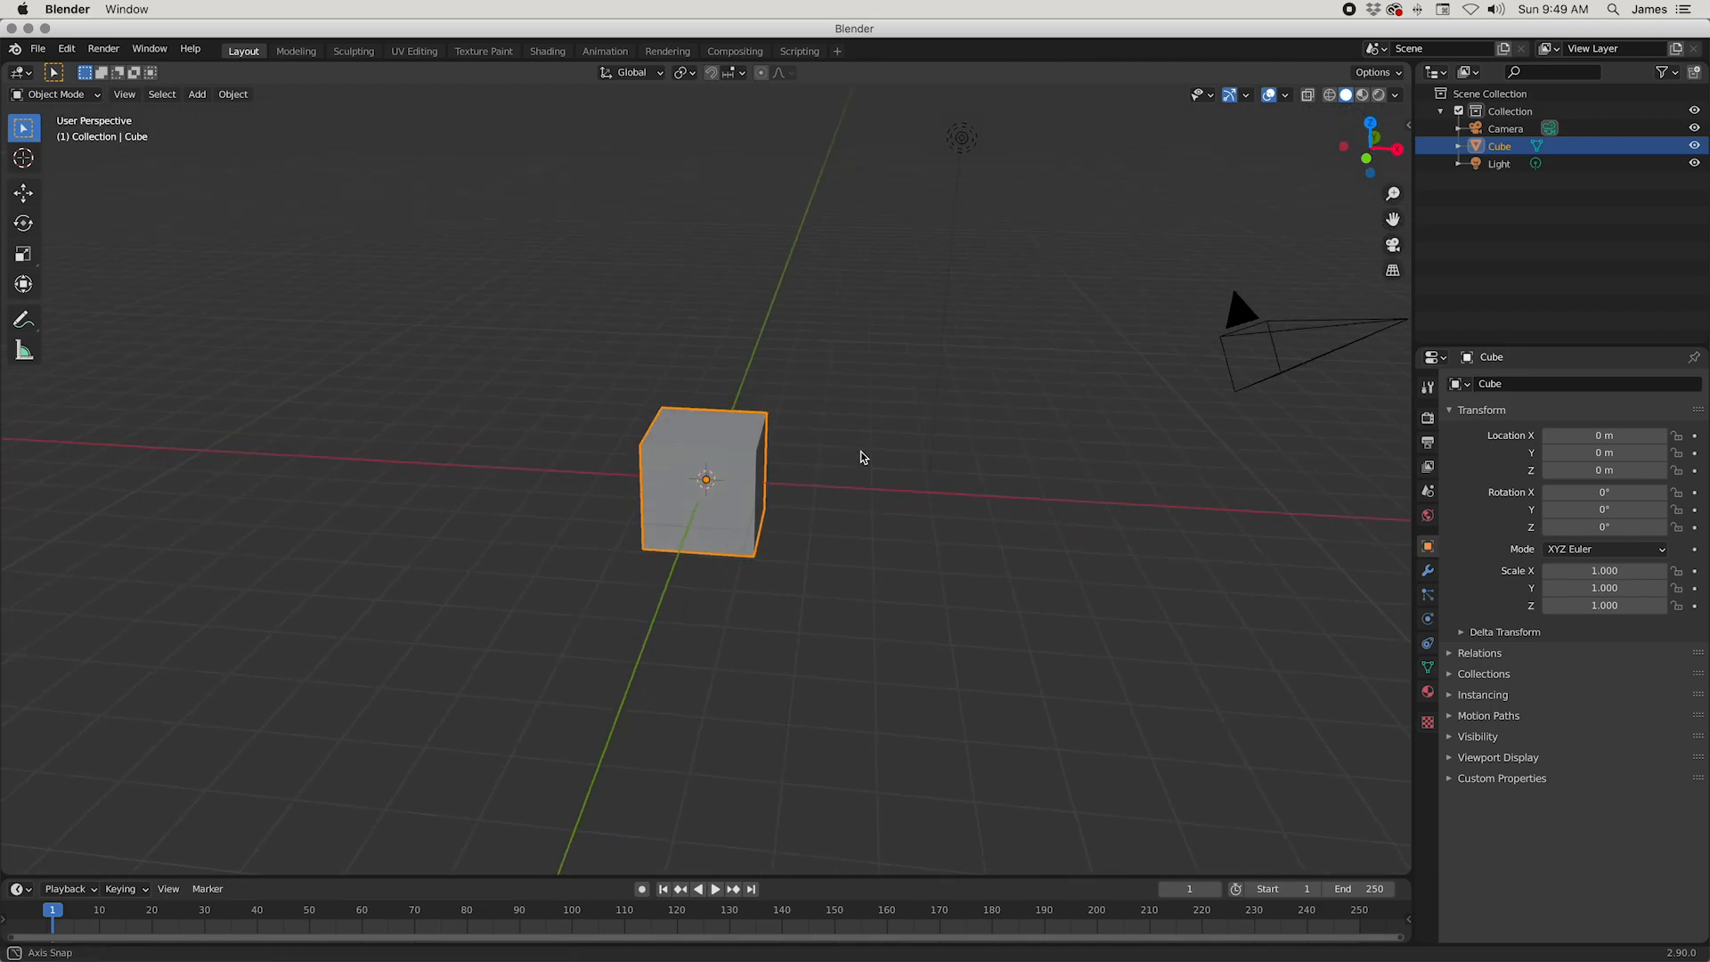
scroll(860, 463, "up", 4)
middle_click_drag(856, 460, 842, 463)
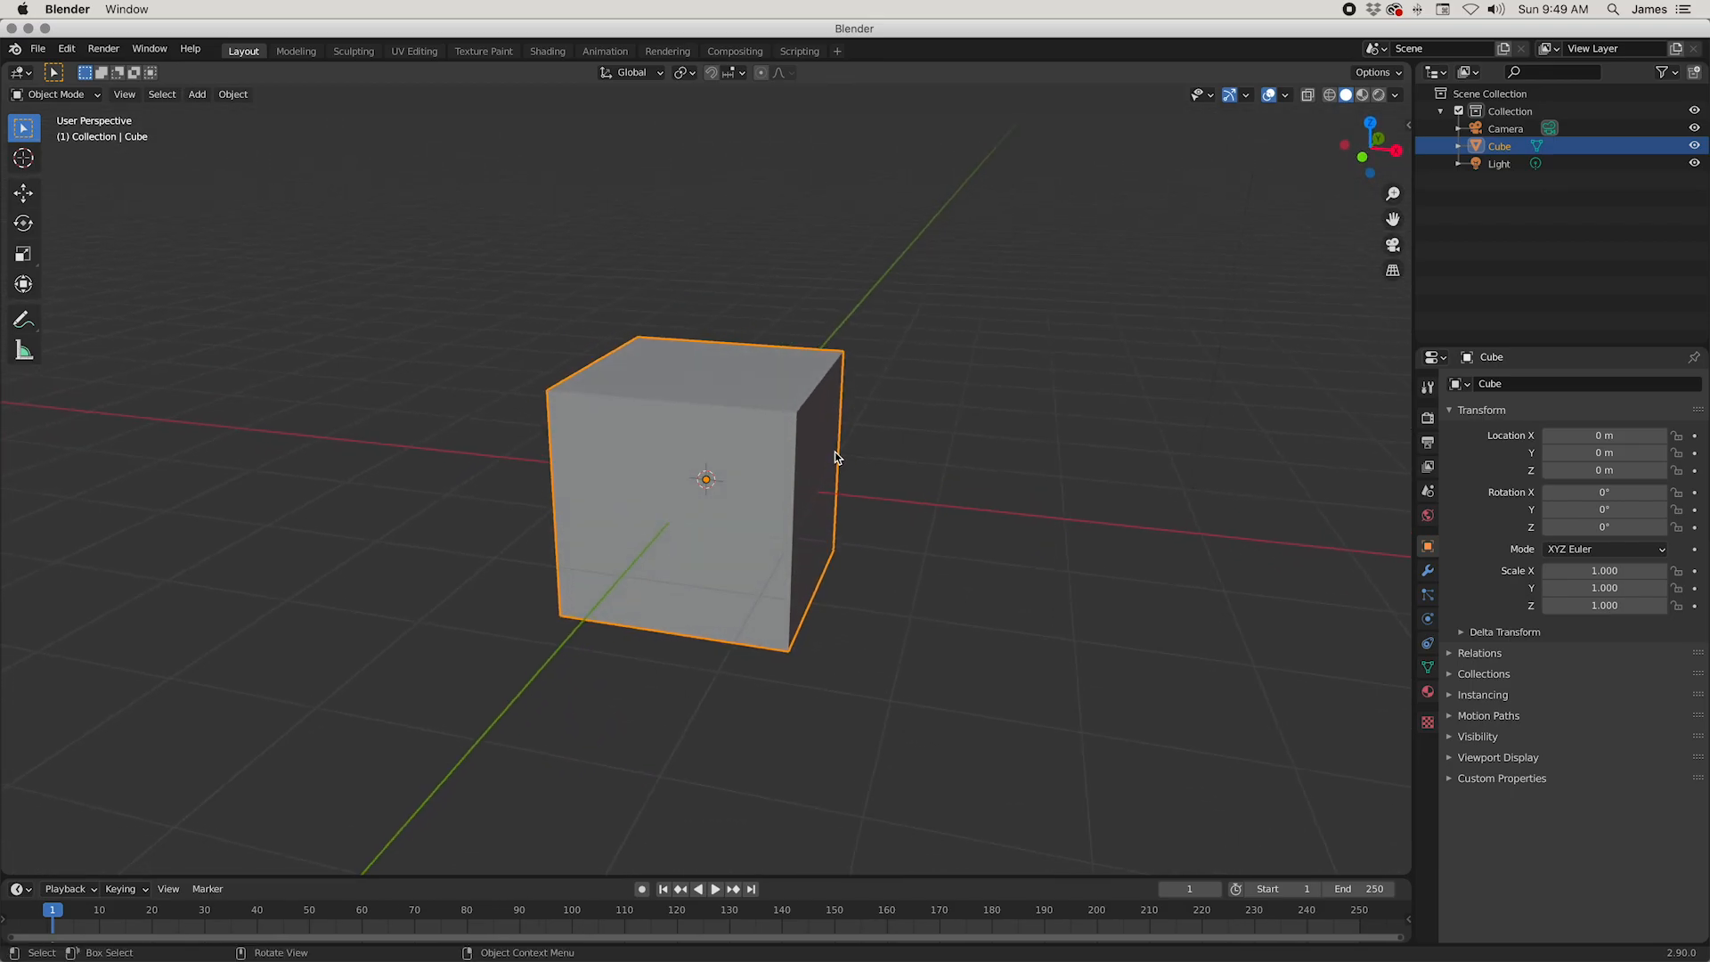
Step: Move the whole cube freely in Object Mode to about X 0.36 m, Y 0.28 m and Z 0.42 m
left_click(41, 94)
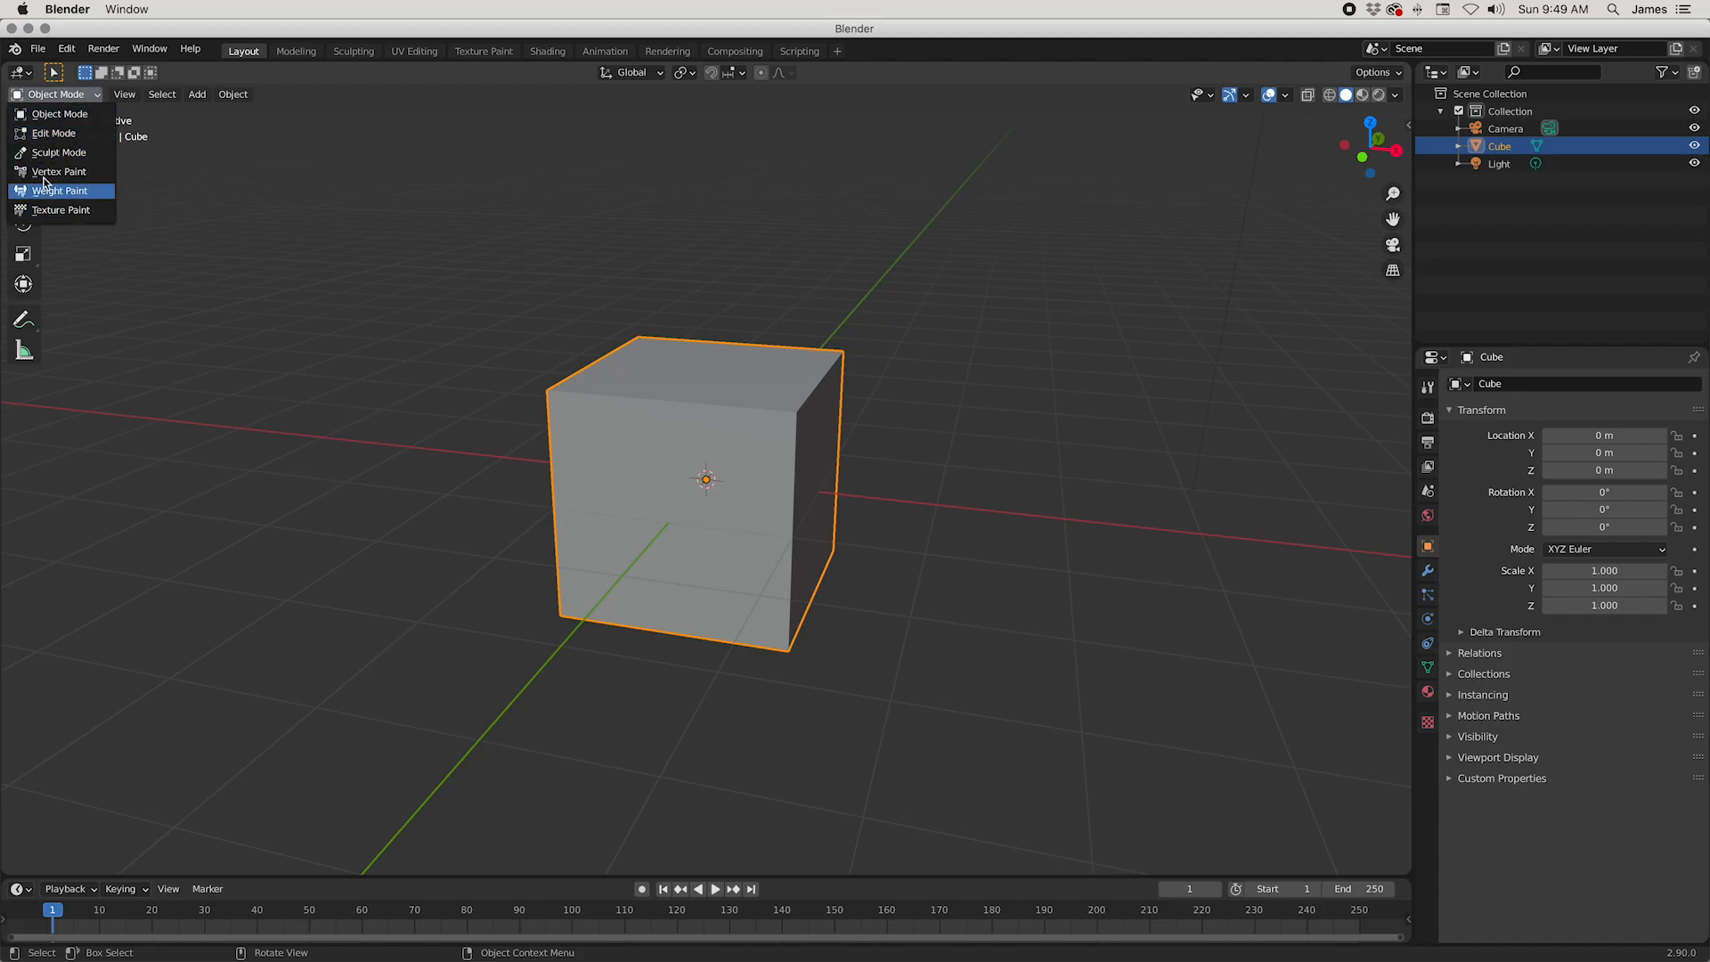
left_click(57, 121)
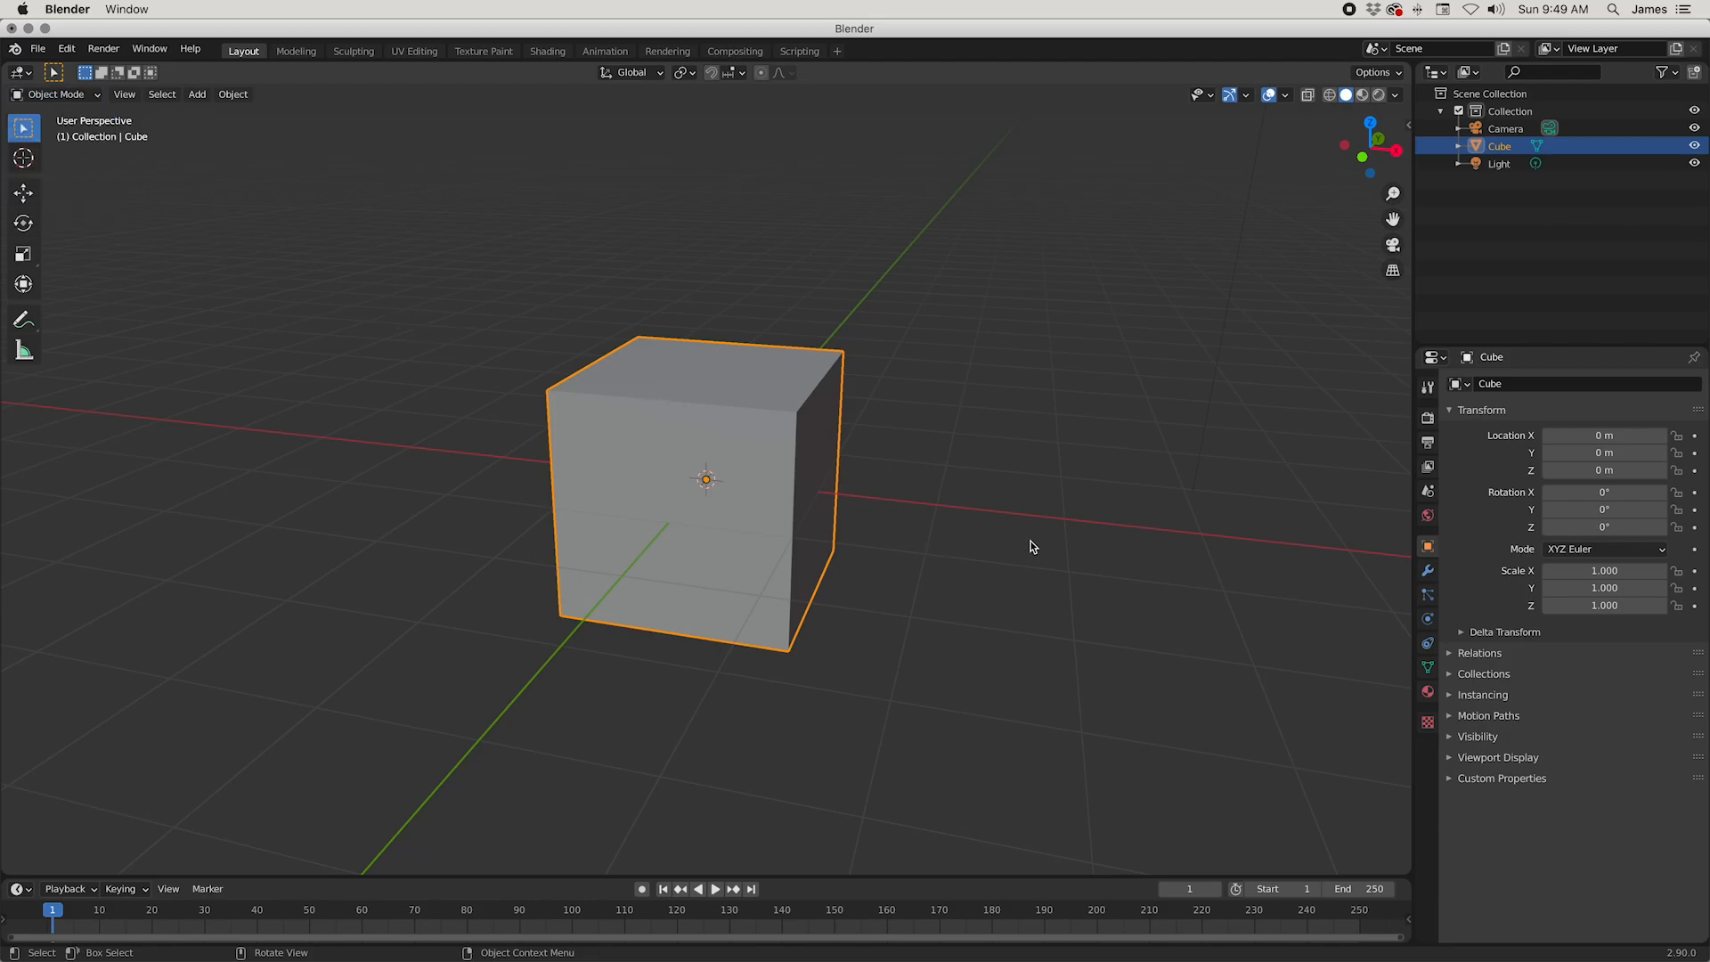
key("g")
left_click(1088, 504)
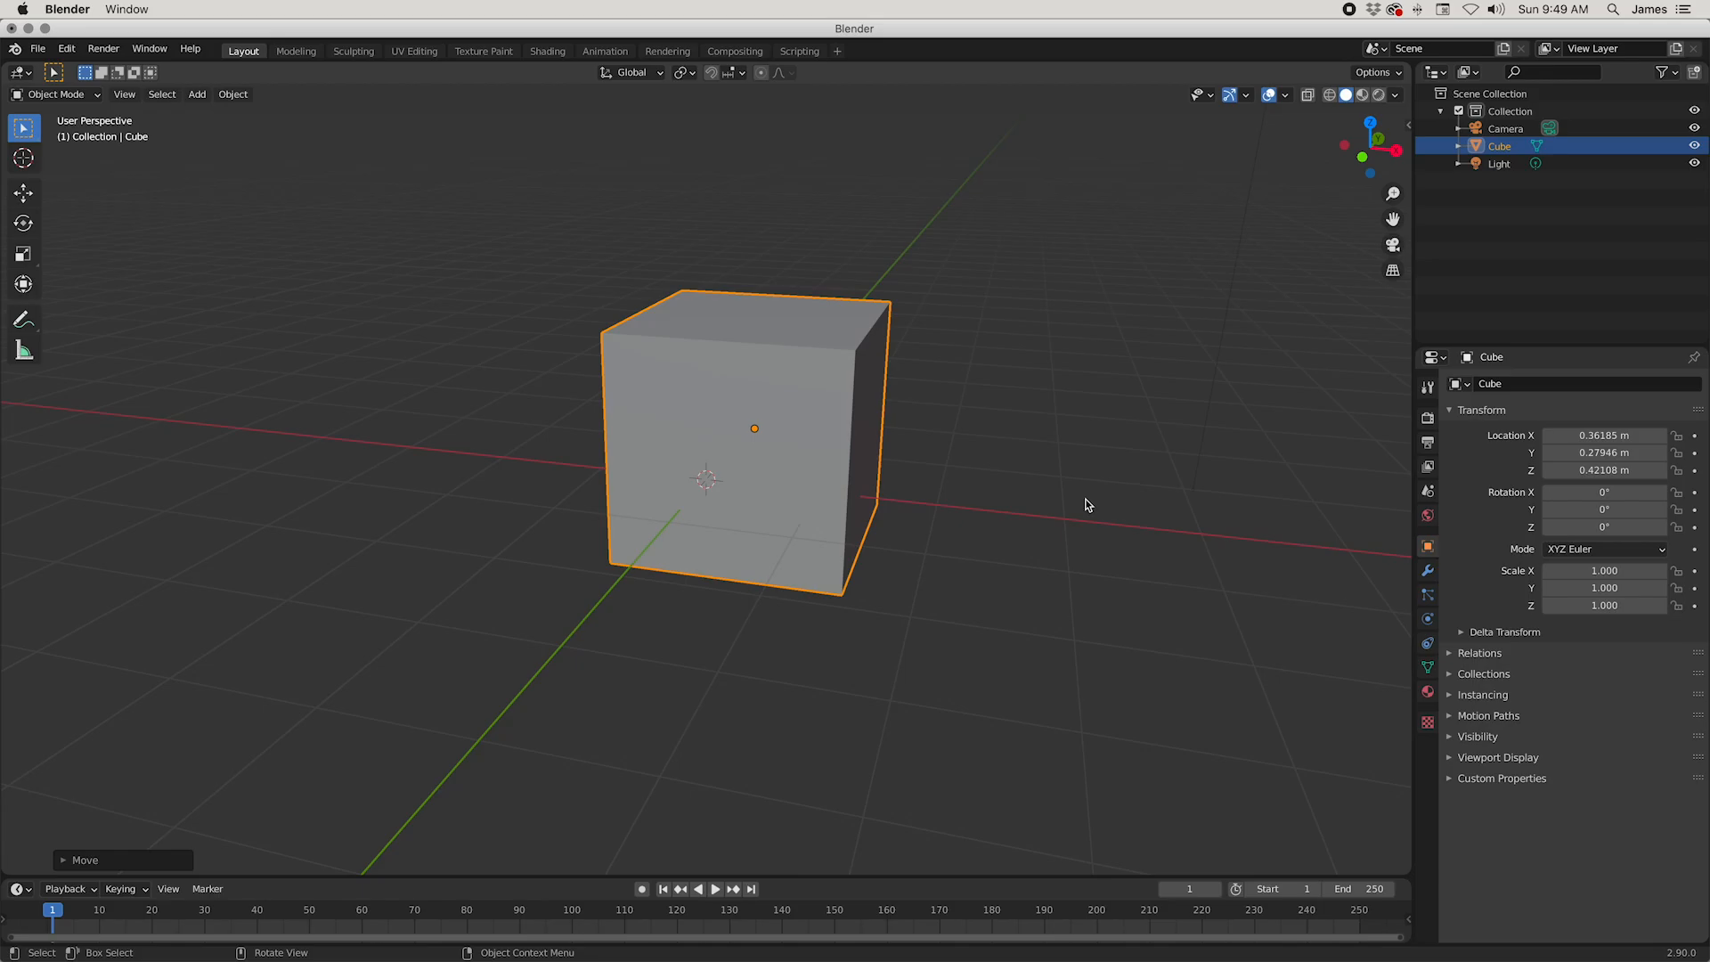
Step: Try moving the cube's upper front corner vertex in Edit Mode, and undo both the vertex and object moves
key("Tab")
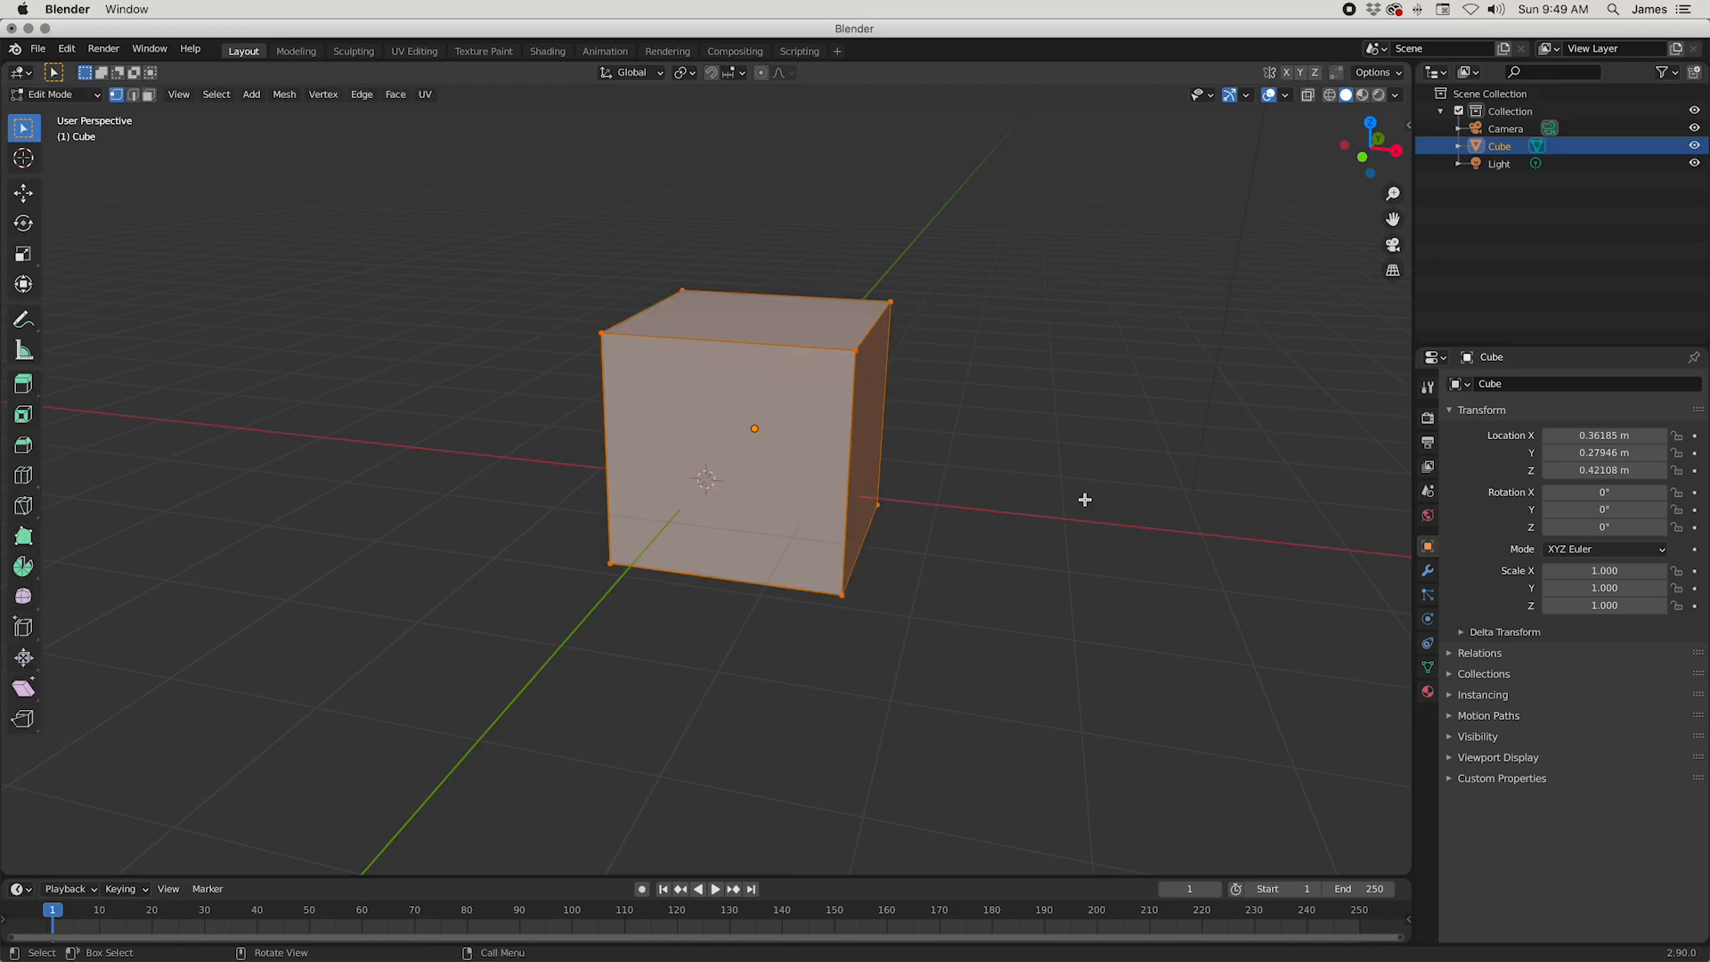
left_click(858, 359)
key("g")
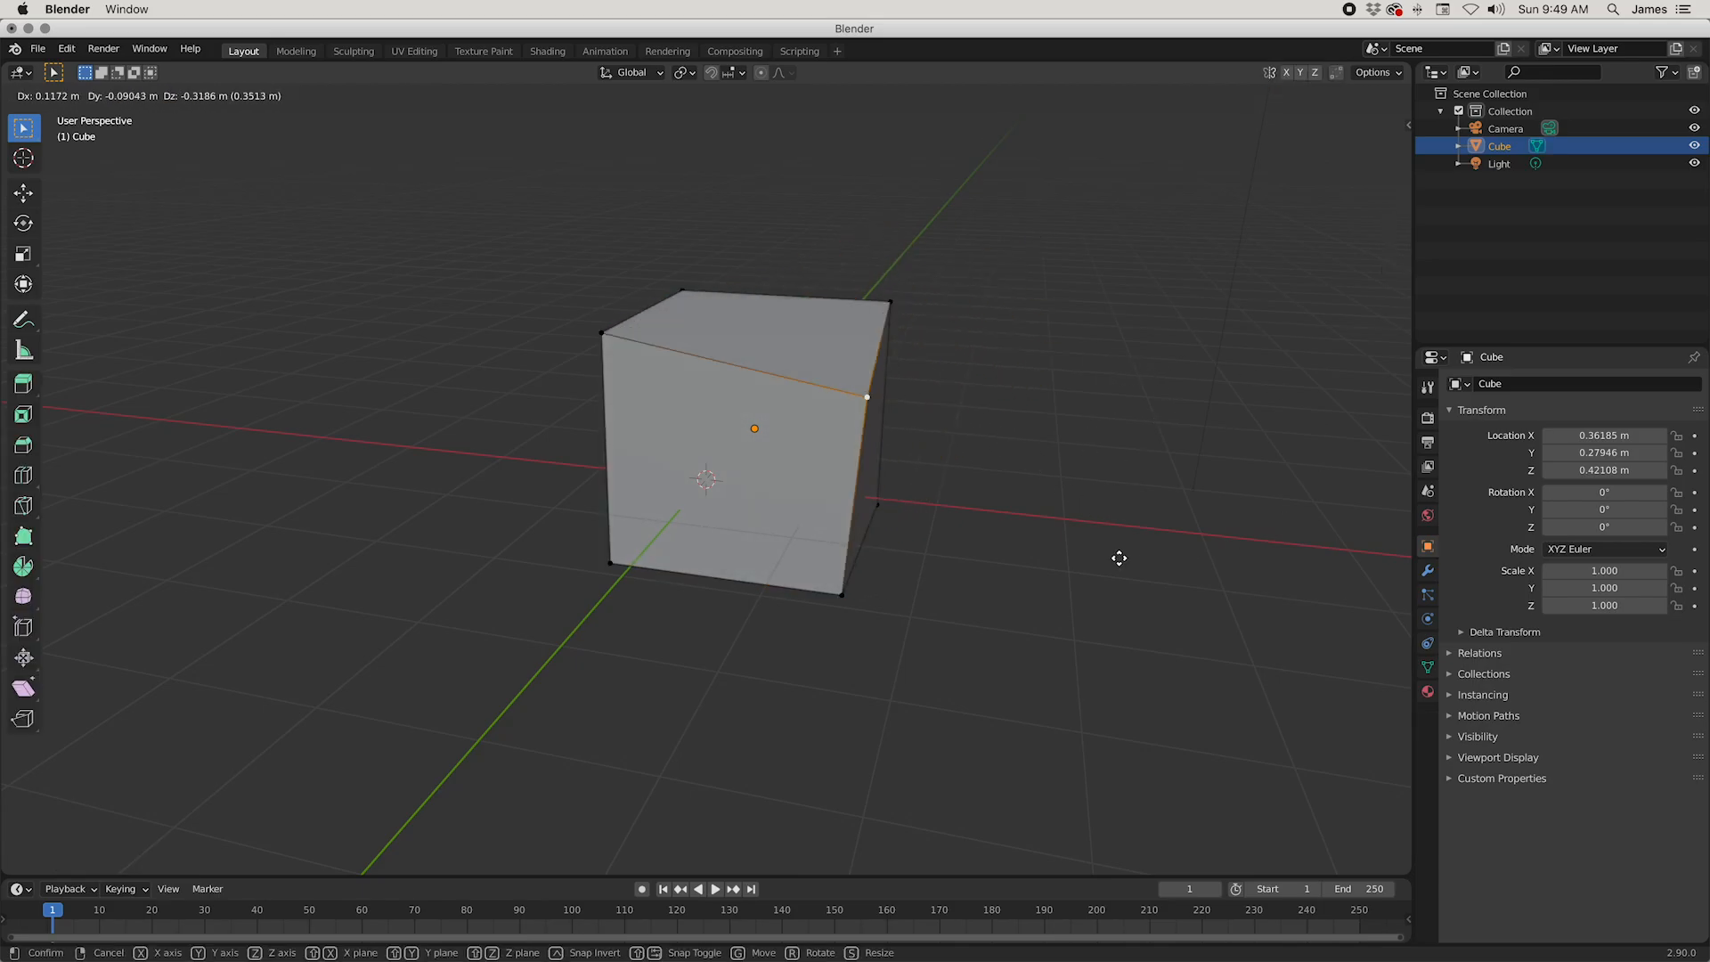
left_click(1115, 553)
key("ctrl+z")
key("ctrl+z")
key("ctrl+z")
Step: Switch the cube between Object Mode and Edit Mode, leaving it in Edit Mode
mouse_move(1015, 579)
middle_mouse_down()
mouse_move(1031, 545)
mouse_move(1034, 582)
middle_mouse_up()
key("Tab")
key("Tab")
key("Tab")
key("Tab")
key("Tab")
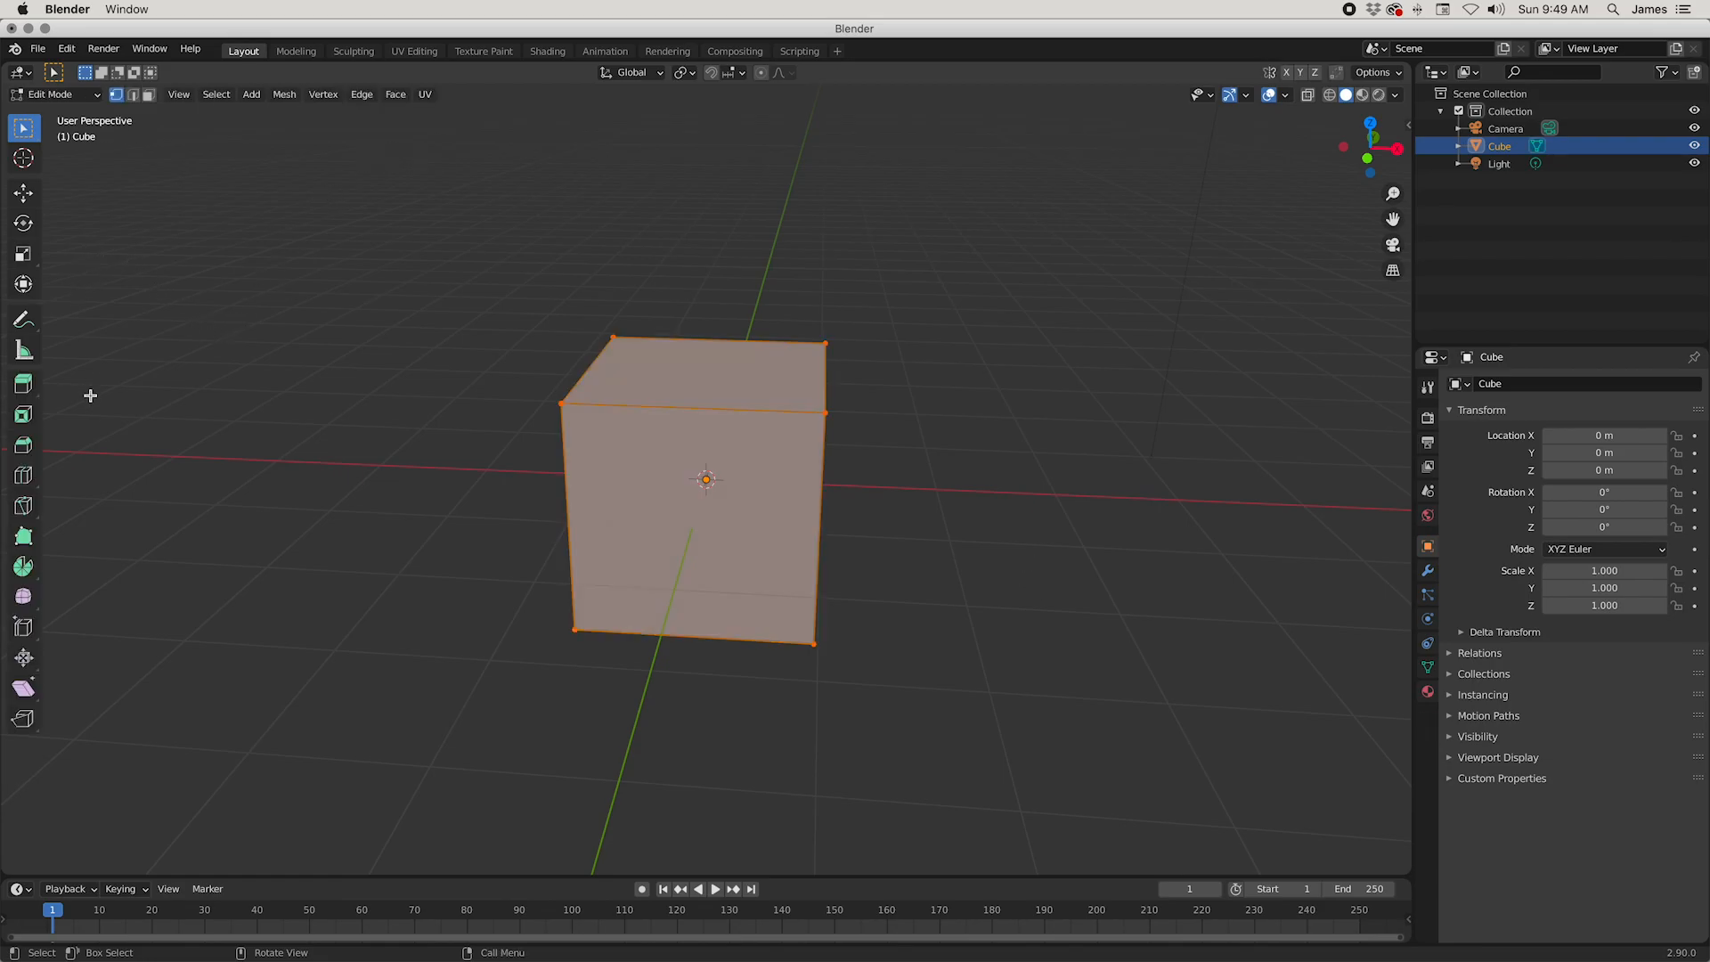
Step: Add a vertical loop cut through the middle of the cube, splitting it into two halves along the X axis
left_click(27, 478)
left_click(687, 406)
middle_click_drag(688, 406, 754, 418, "alt")
left_click(36, 132)
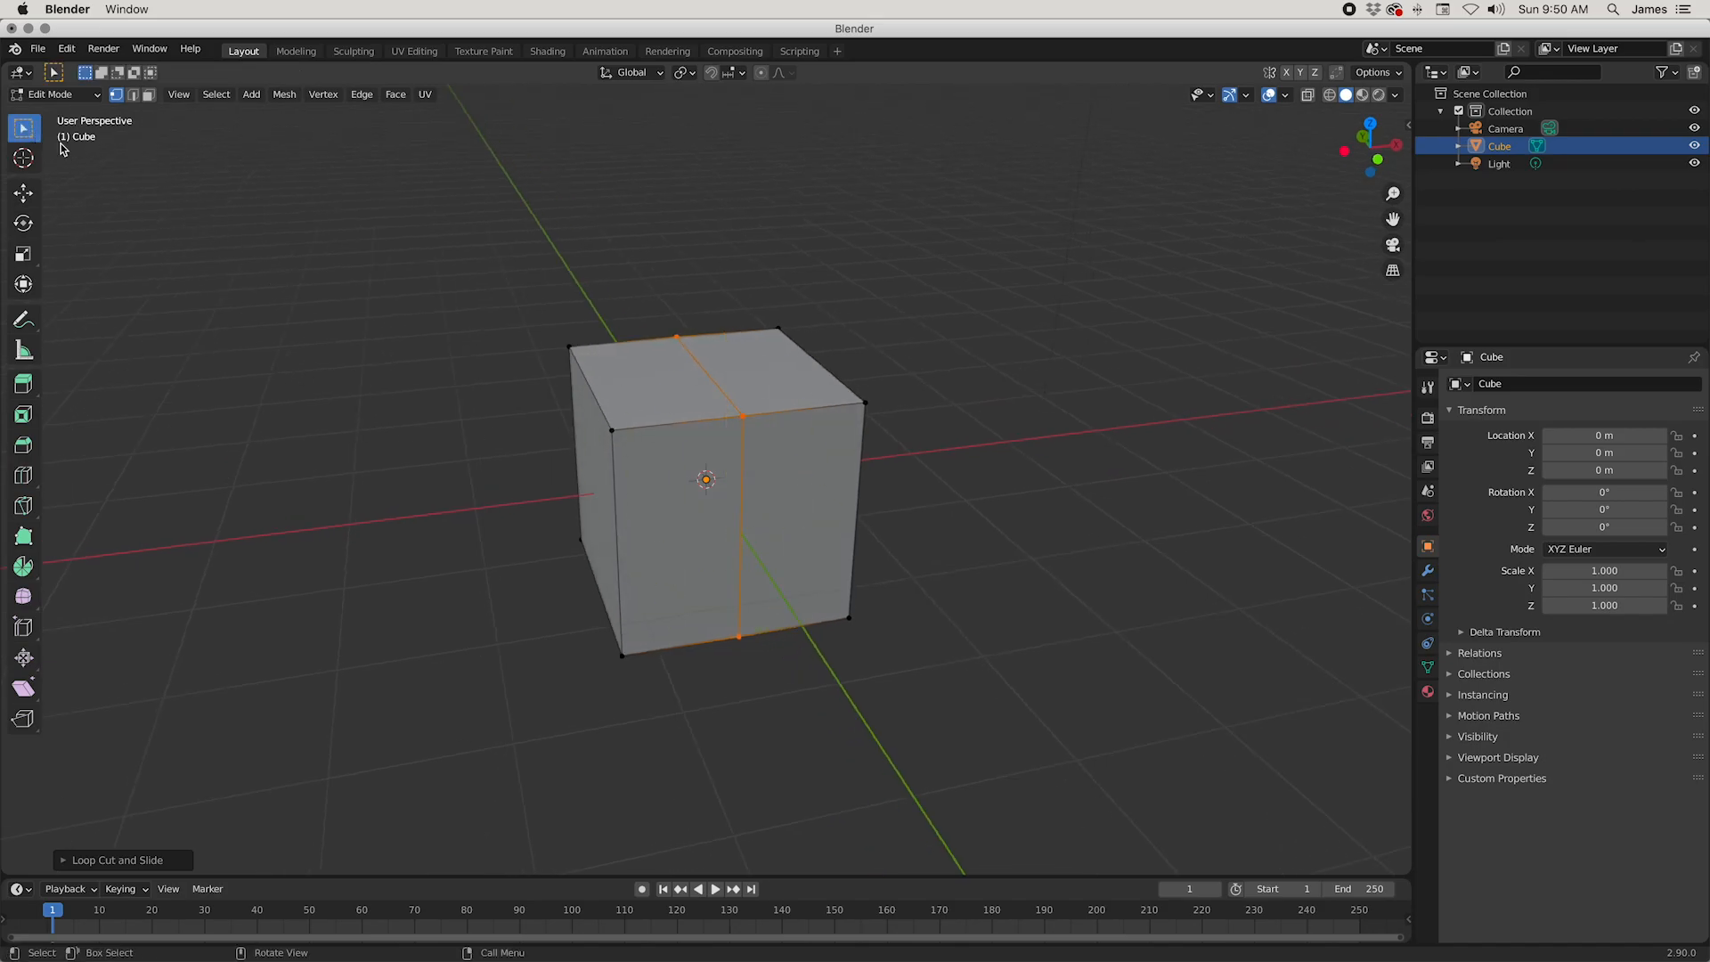
Step: Select the four outer vertices on the cube's negative X side and delete them
left_click(570, 352)
left_click(612, 430, "shift")
left_click(622, 653, "shift")
left_click(577, 551, "shift")
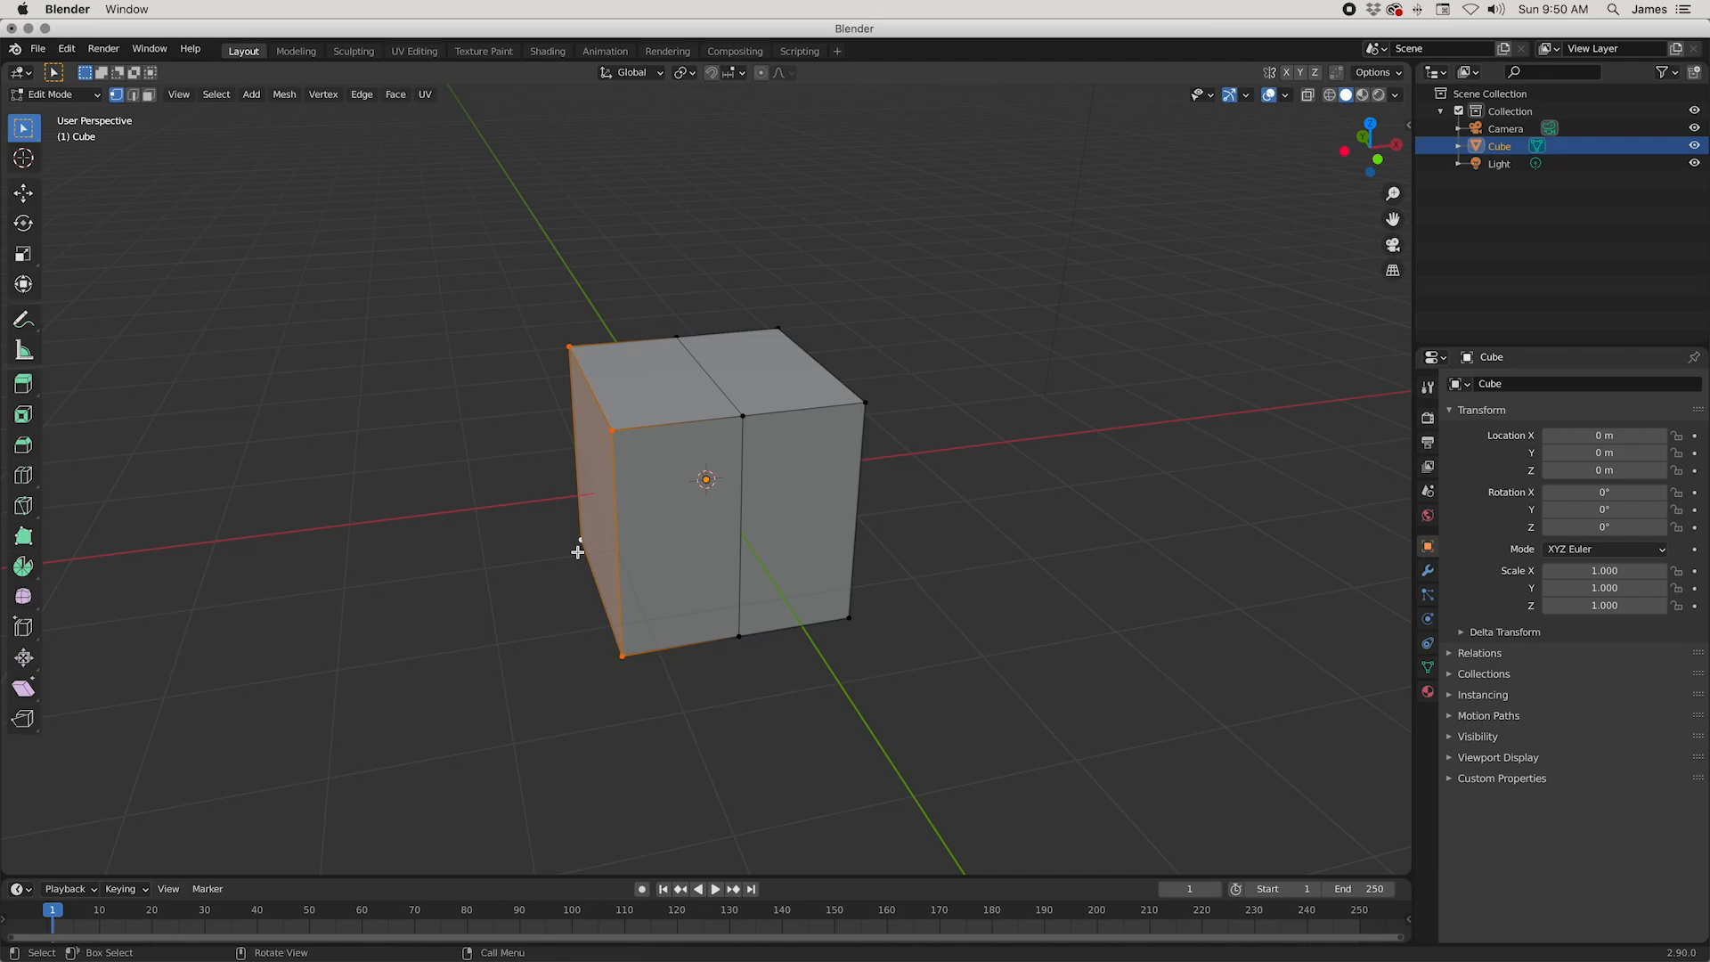
right_click(506, 348)
mouse_move(509, 352)
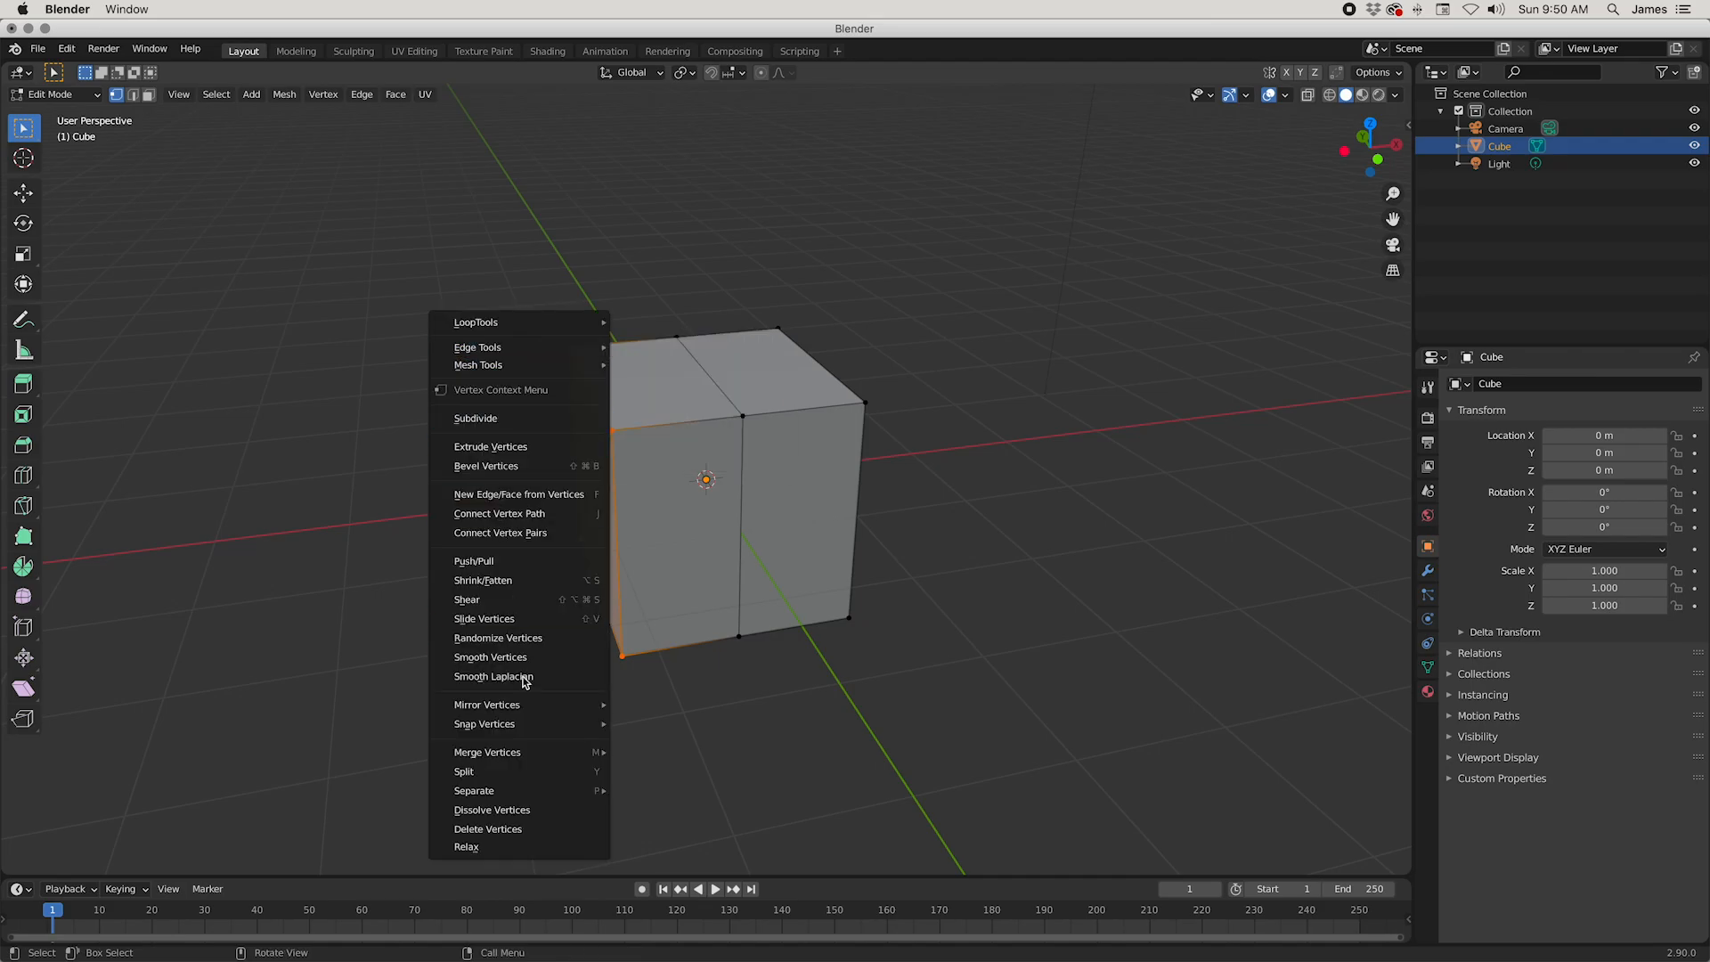
left_click(525, 829)
middle_click_drag(1060, 514, 1015, 515)
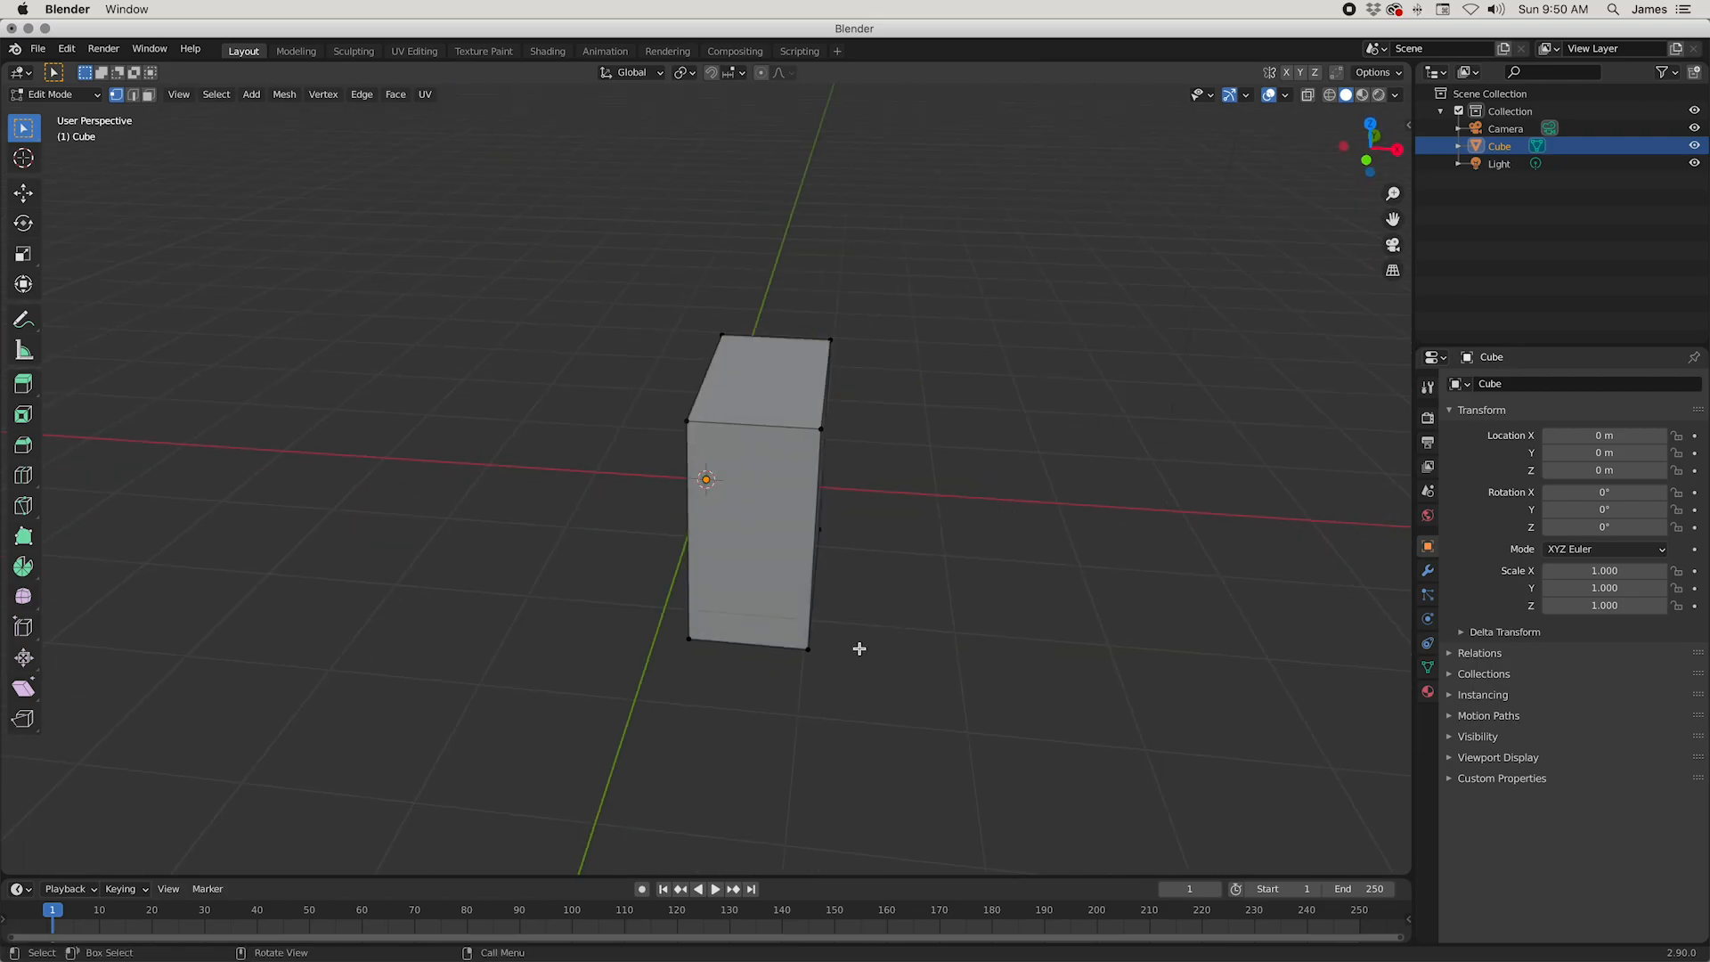
Step: Add a Mirror modifier on the X axis to the remaining half of the cube
left_click(1427, 569)
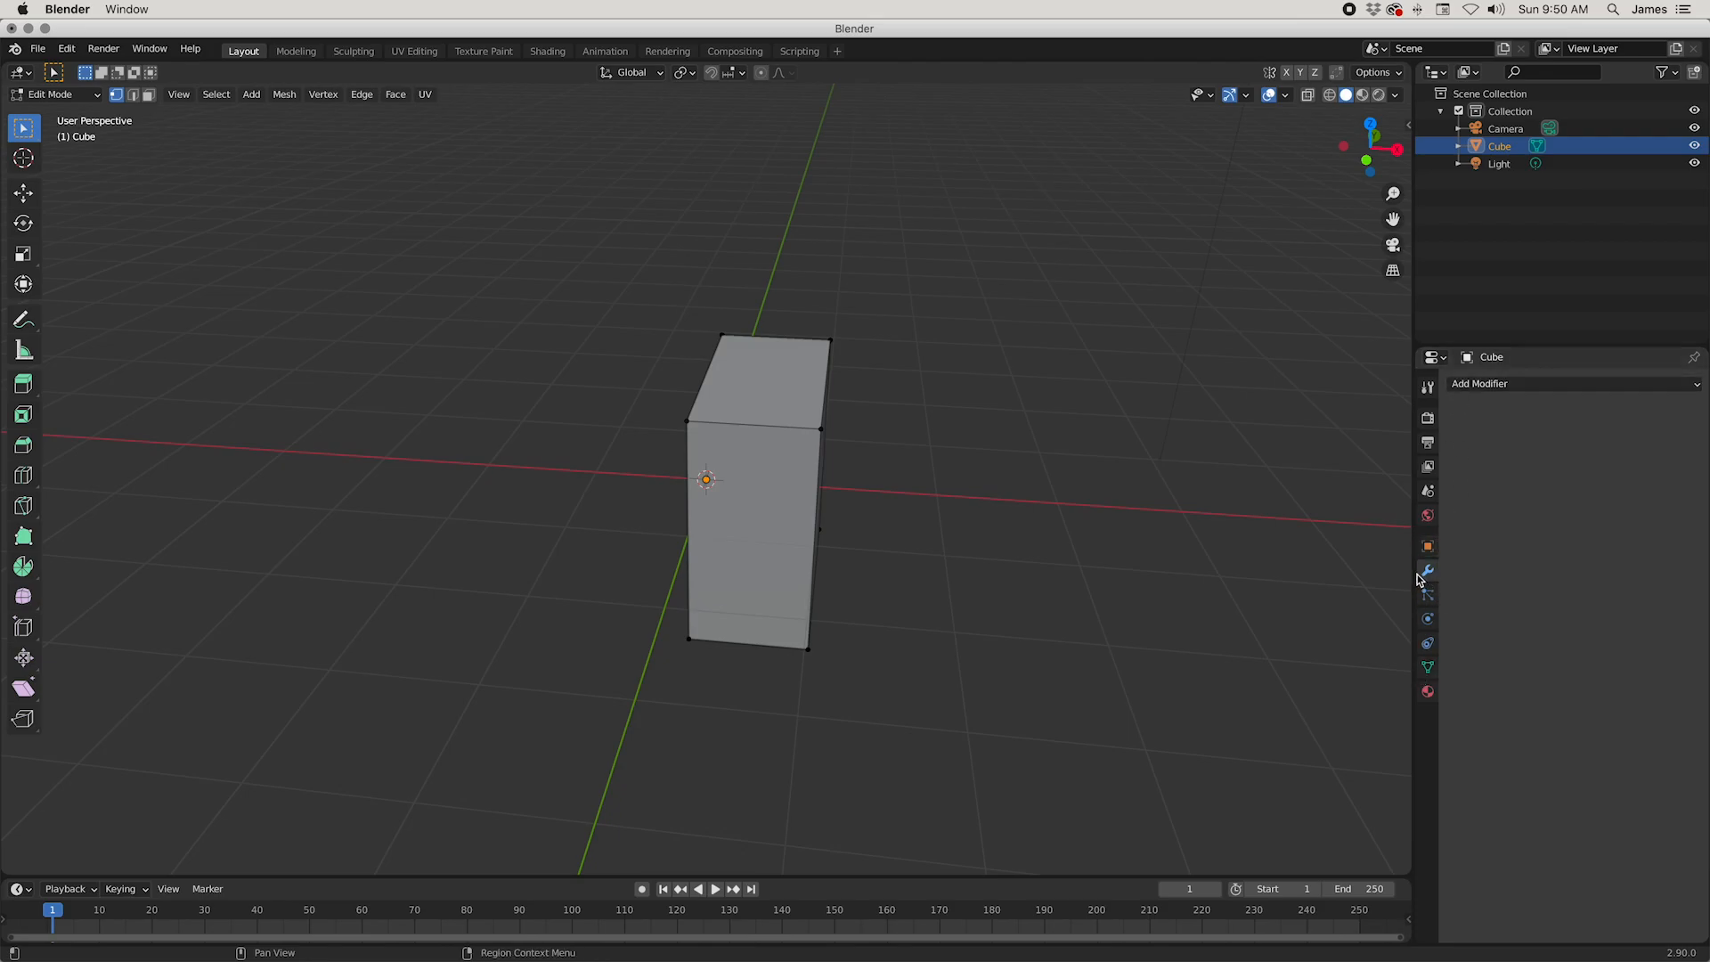
left_click(1460, 387)
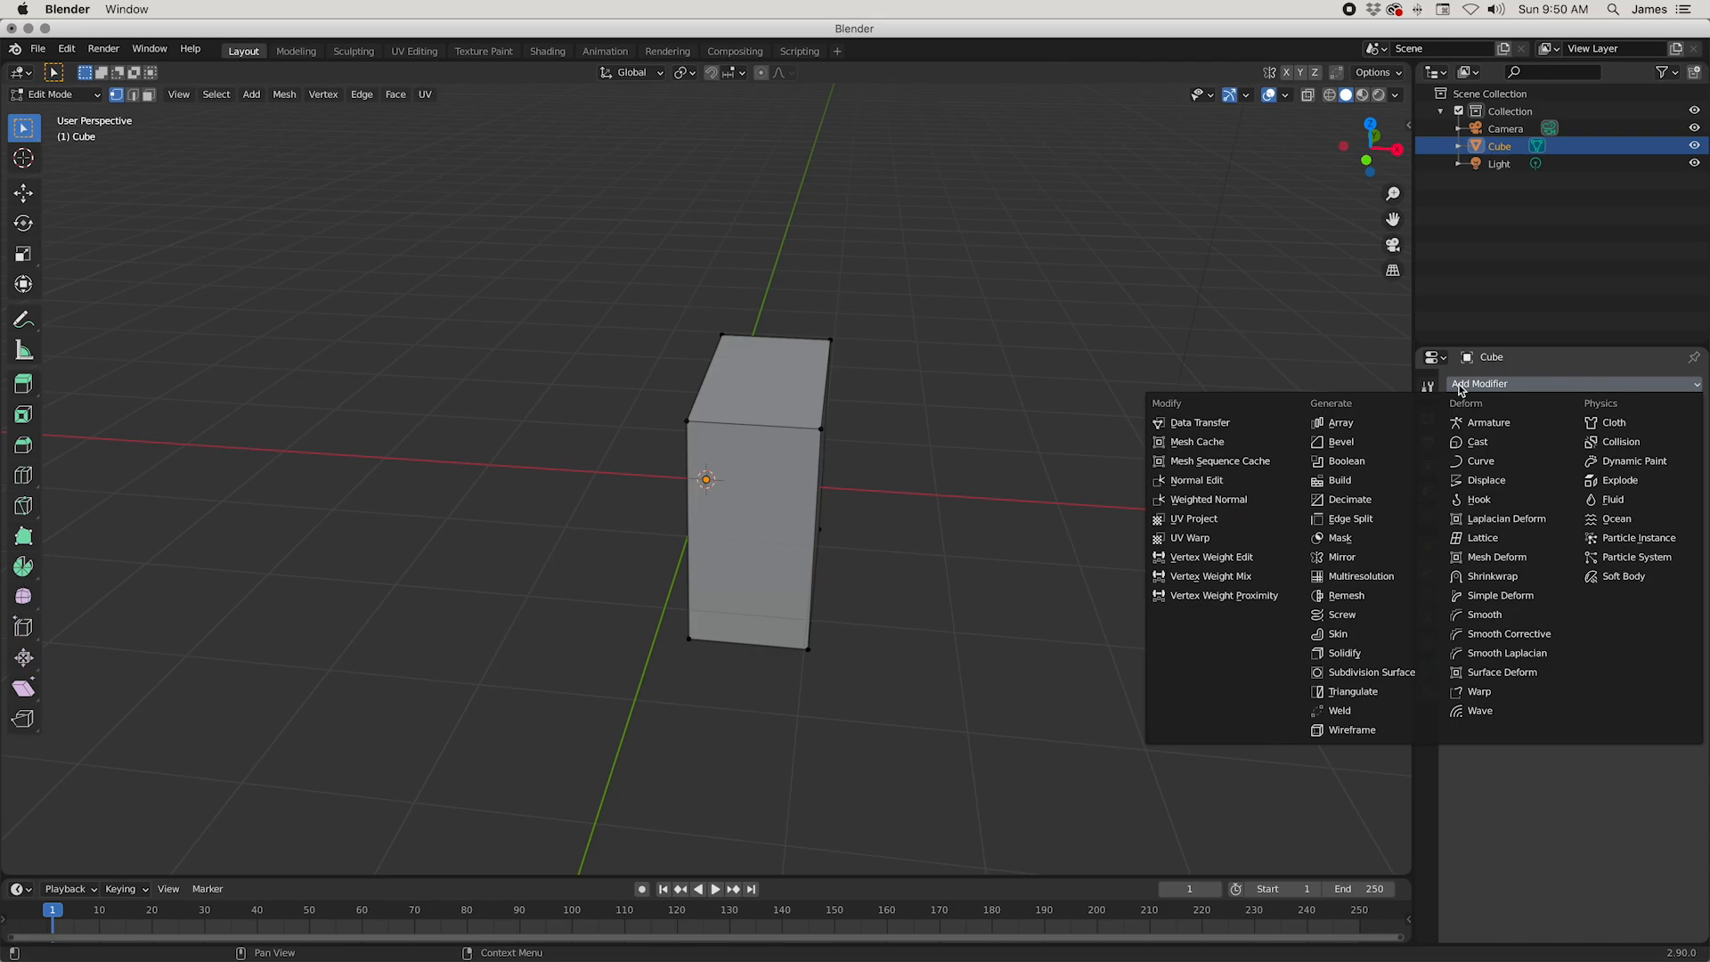
left_click(1333, 558)
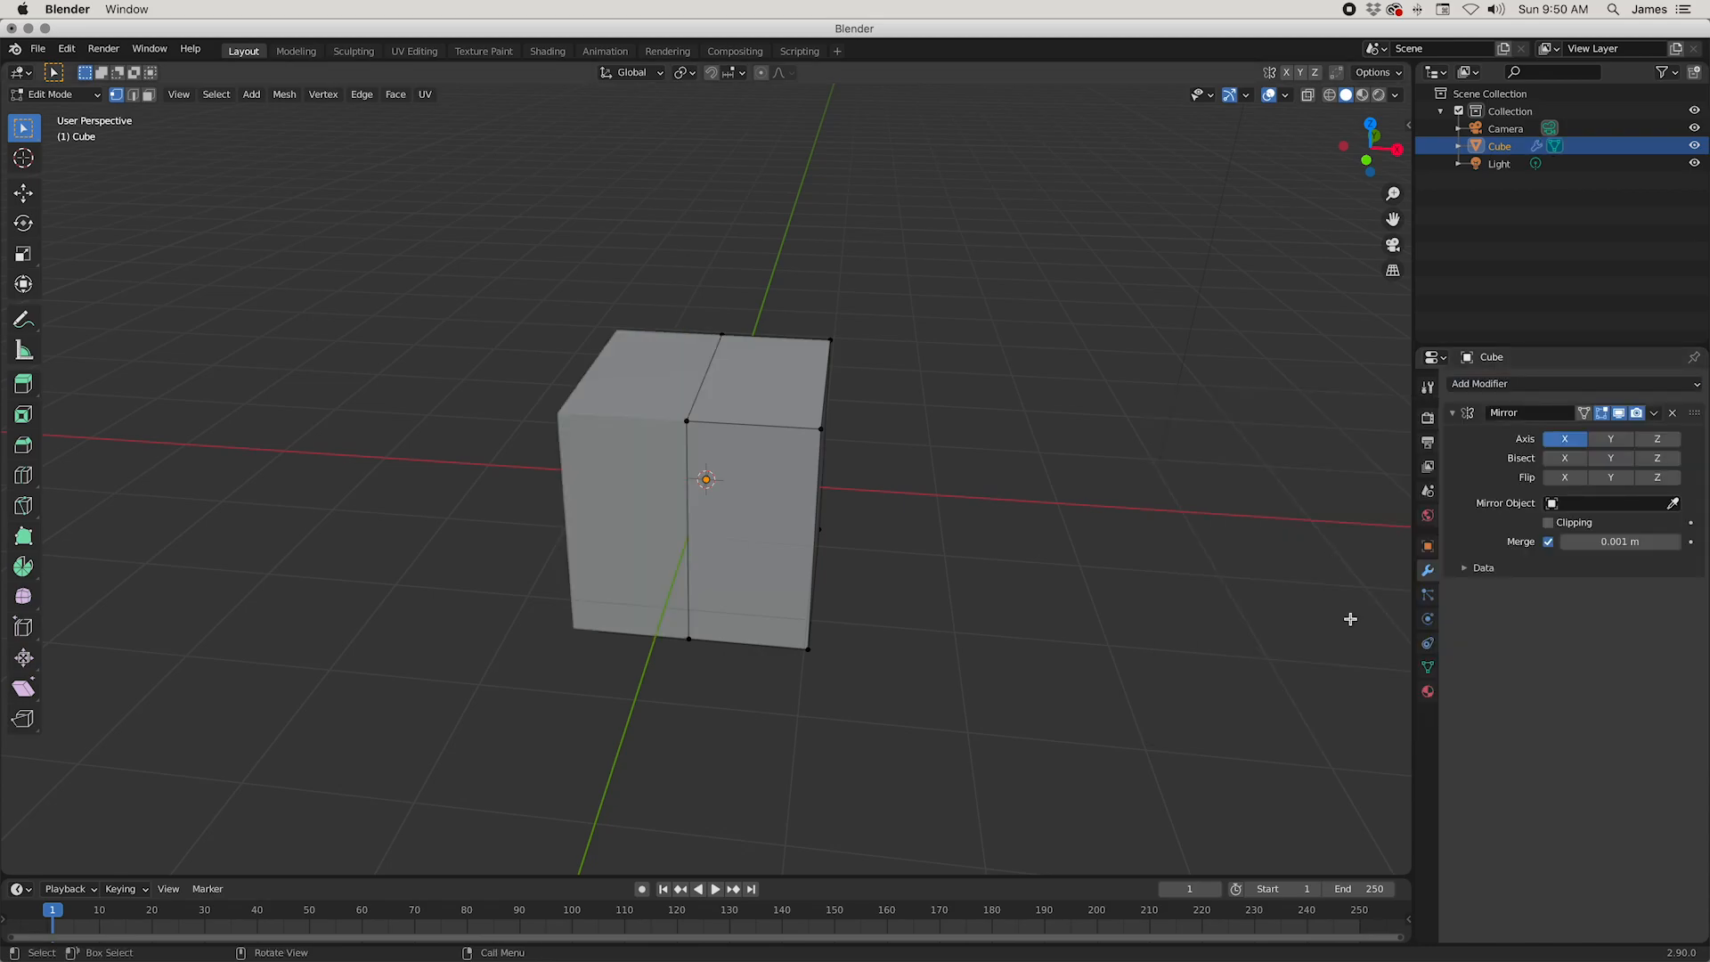
Step: Examine the mirrored cube from several angles
middle_click_drag(1077, 798, 749, 207)
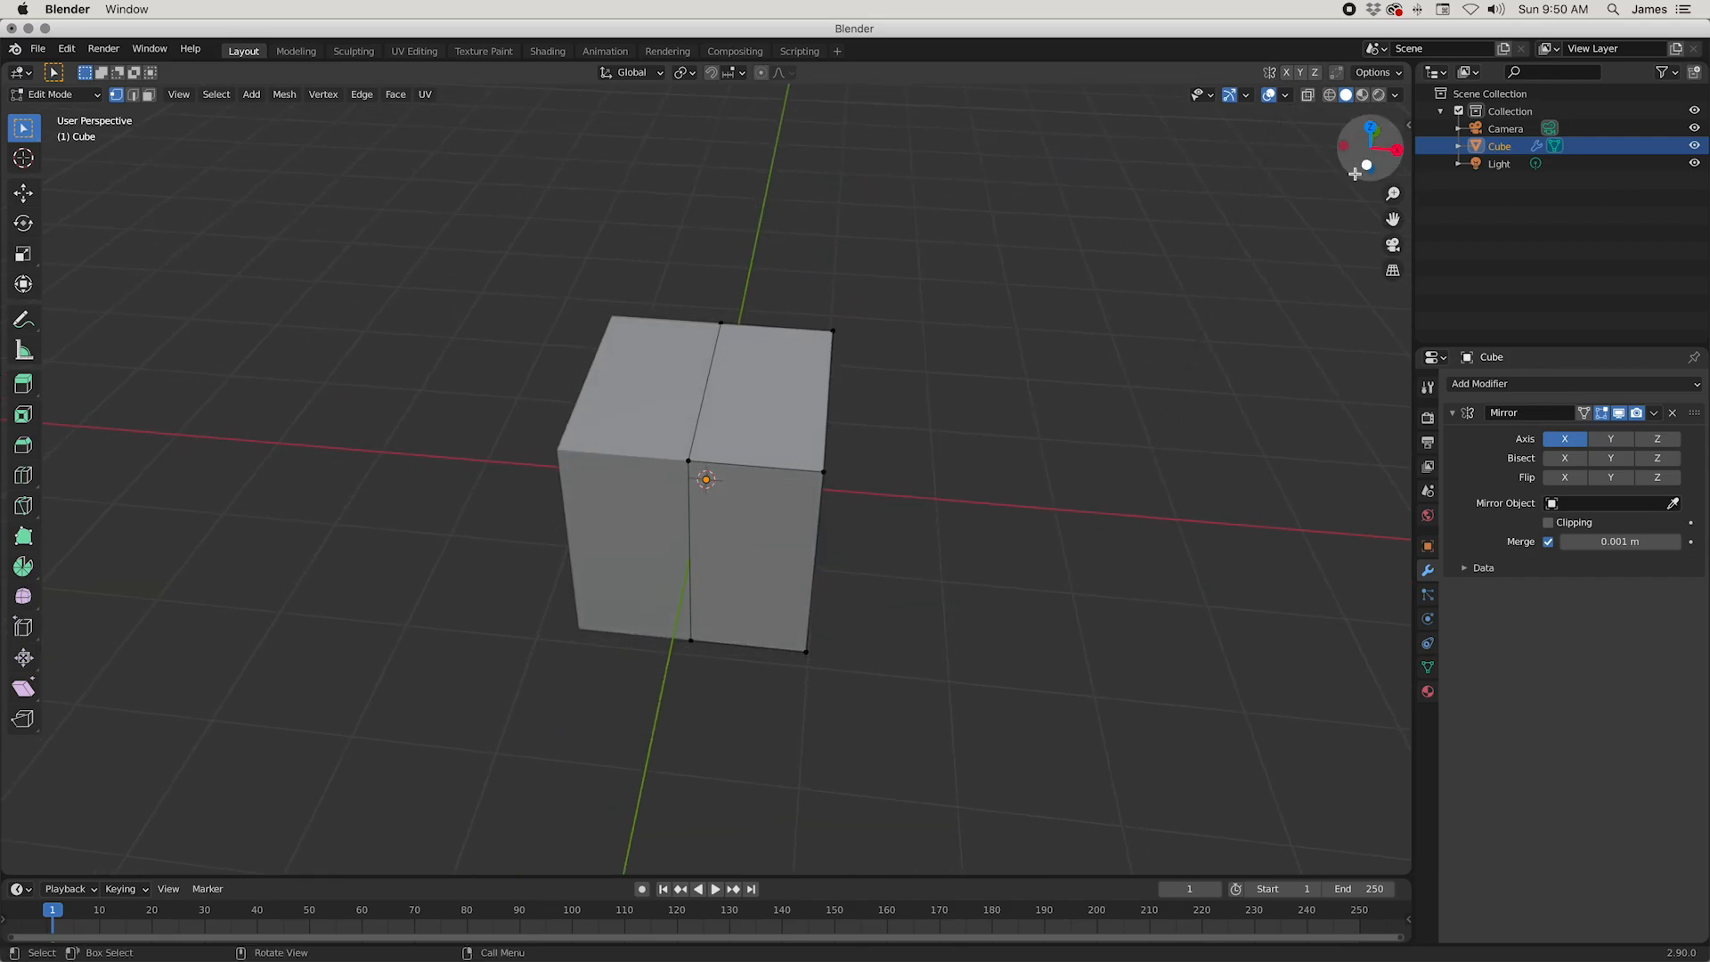
left_click_drag(1362, 153, 1414, 111)
scroll(706, 479, "down", 3)
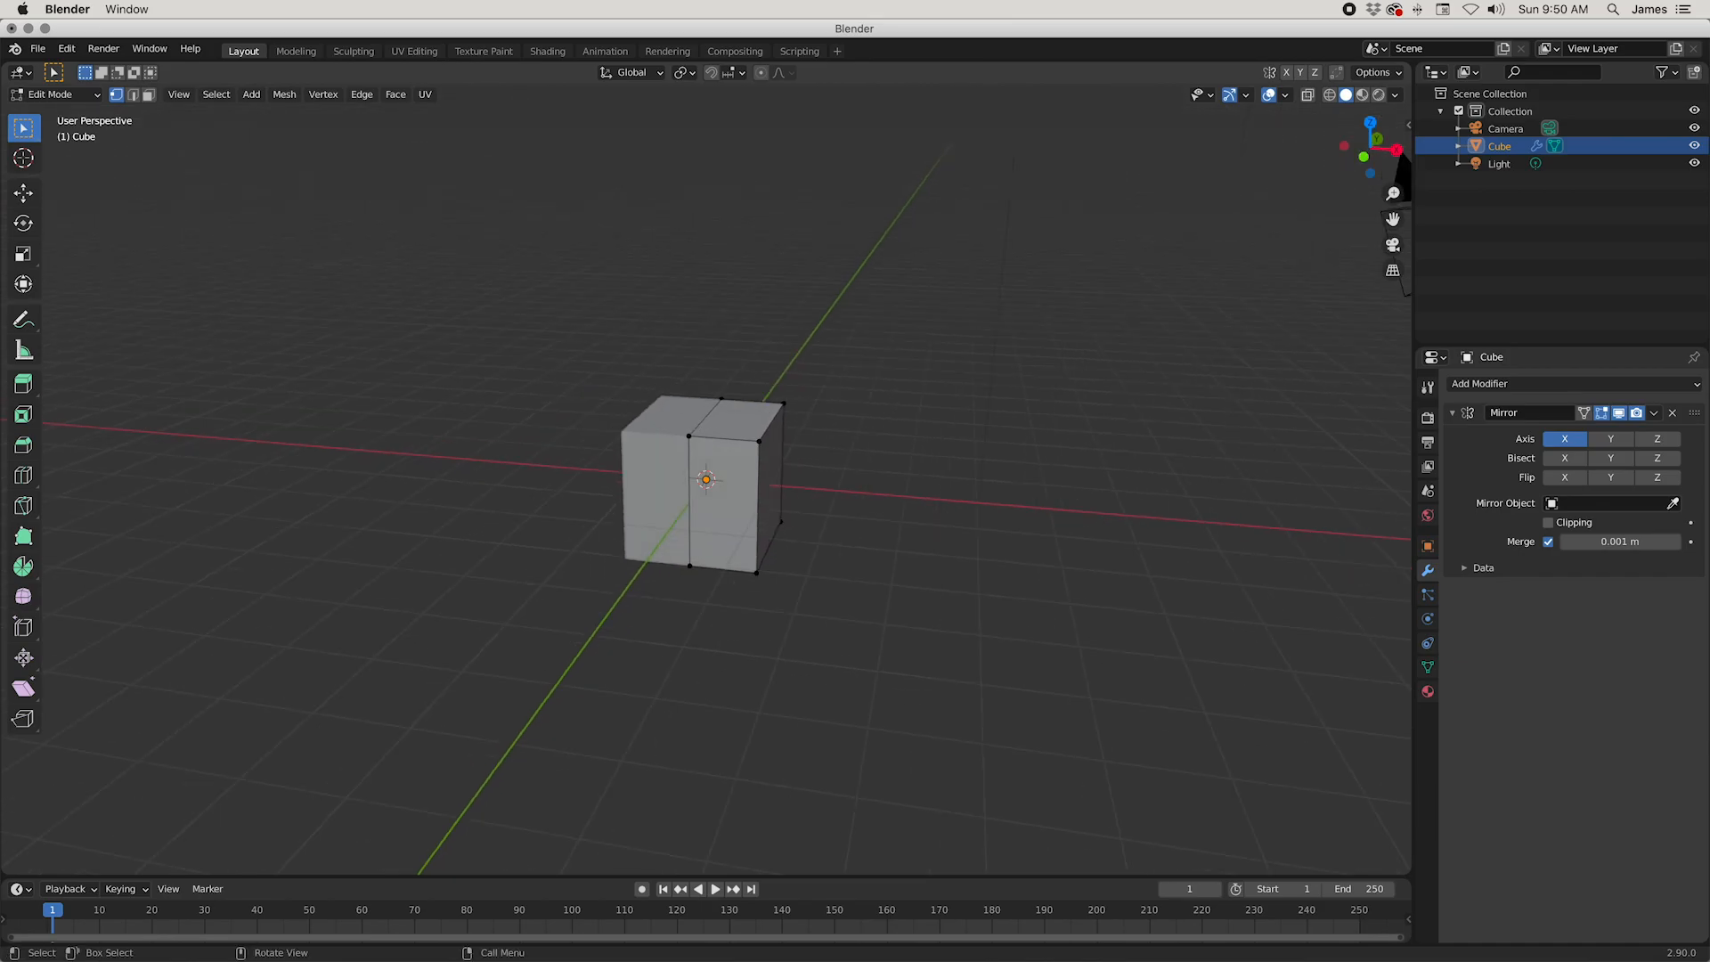
middle_click_drag(642, 505, 783, 489)
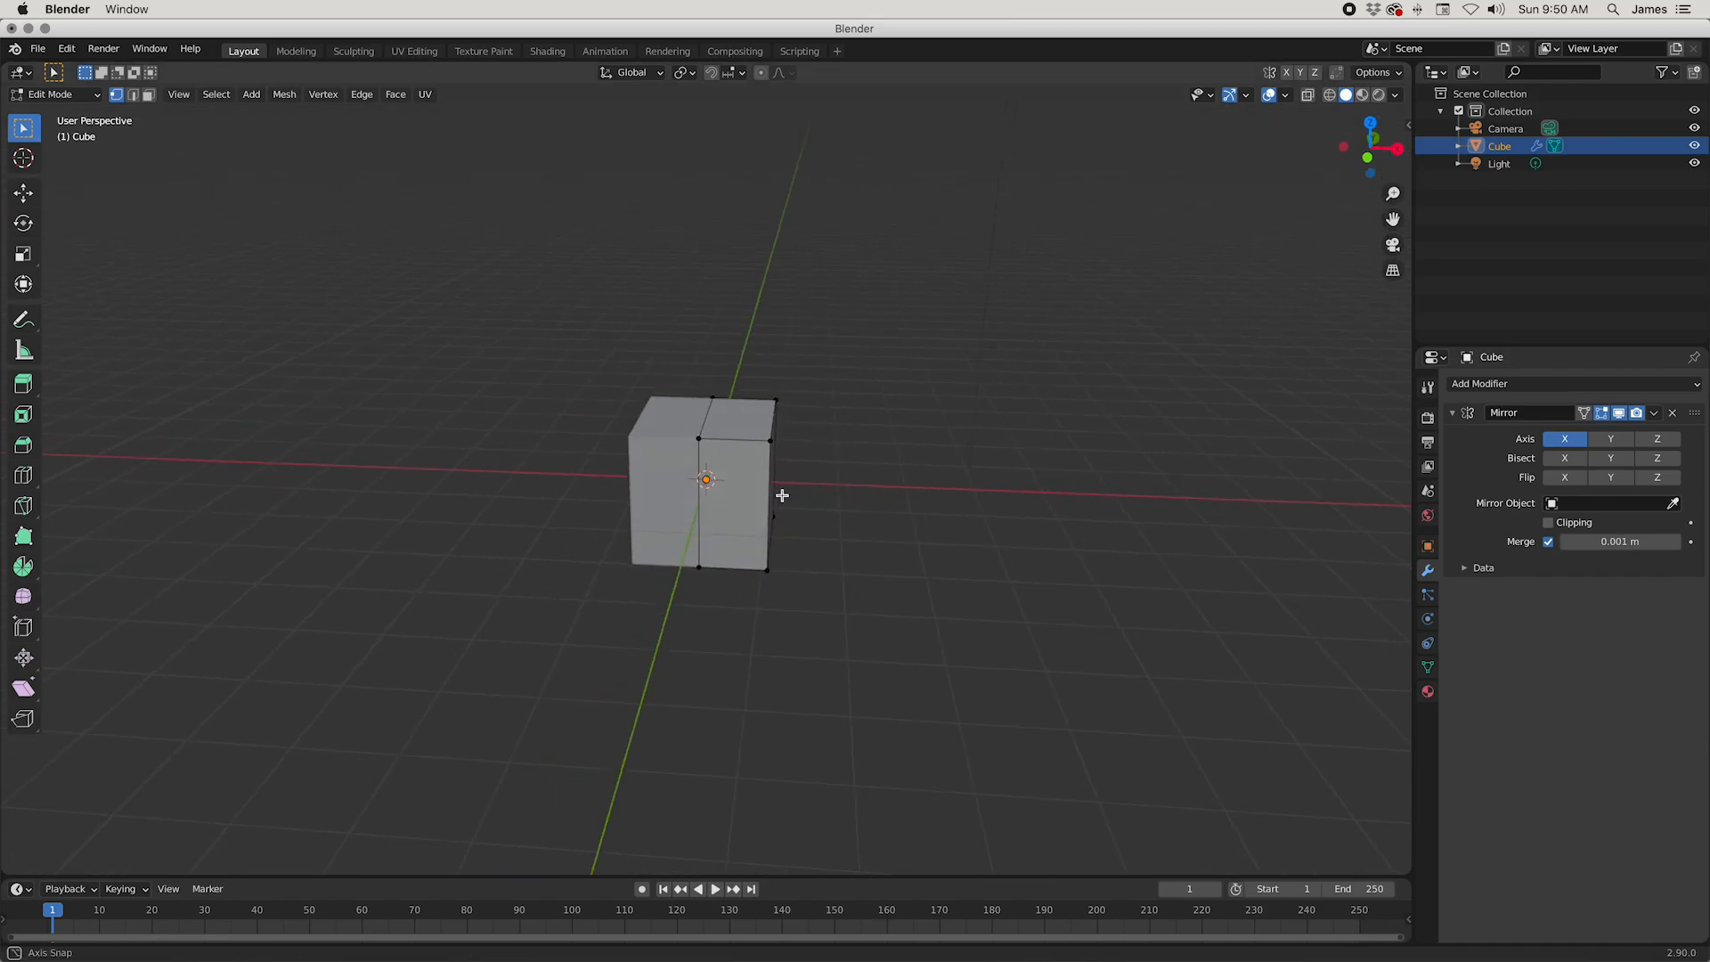
middle_click_drag(1070, 520, 1057, 531)
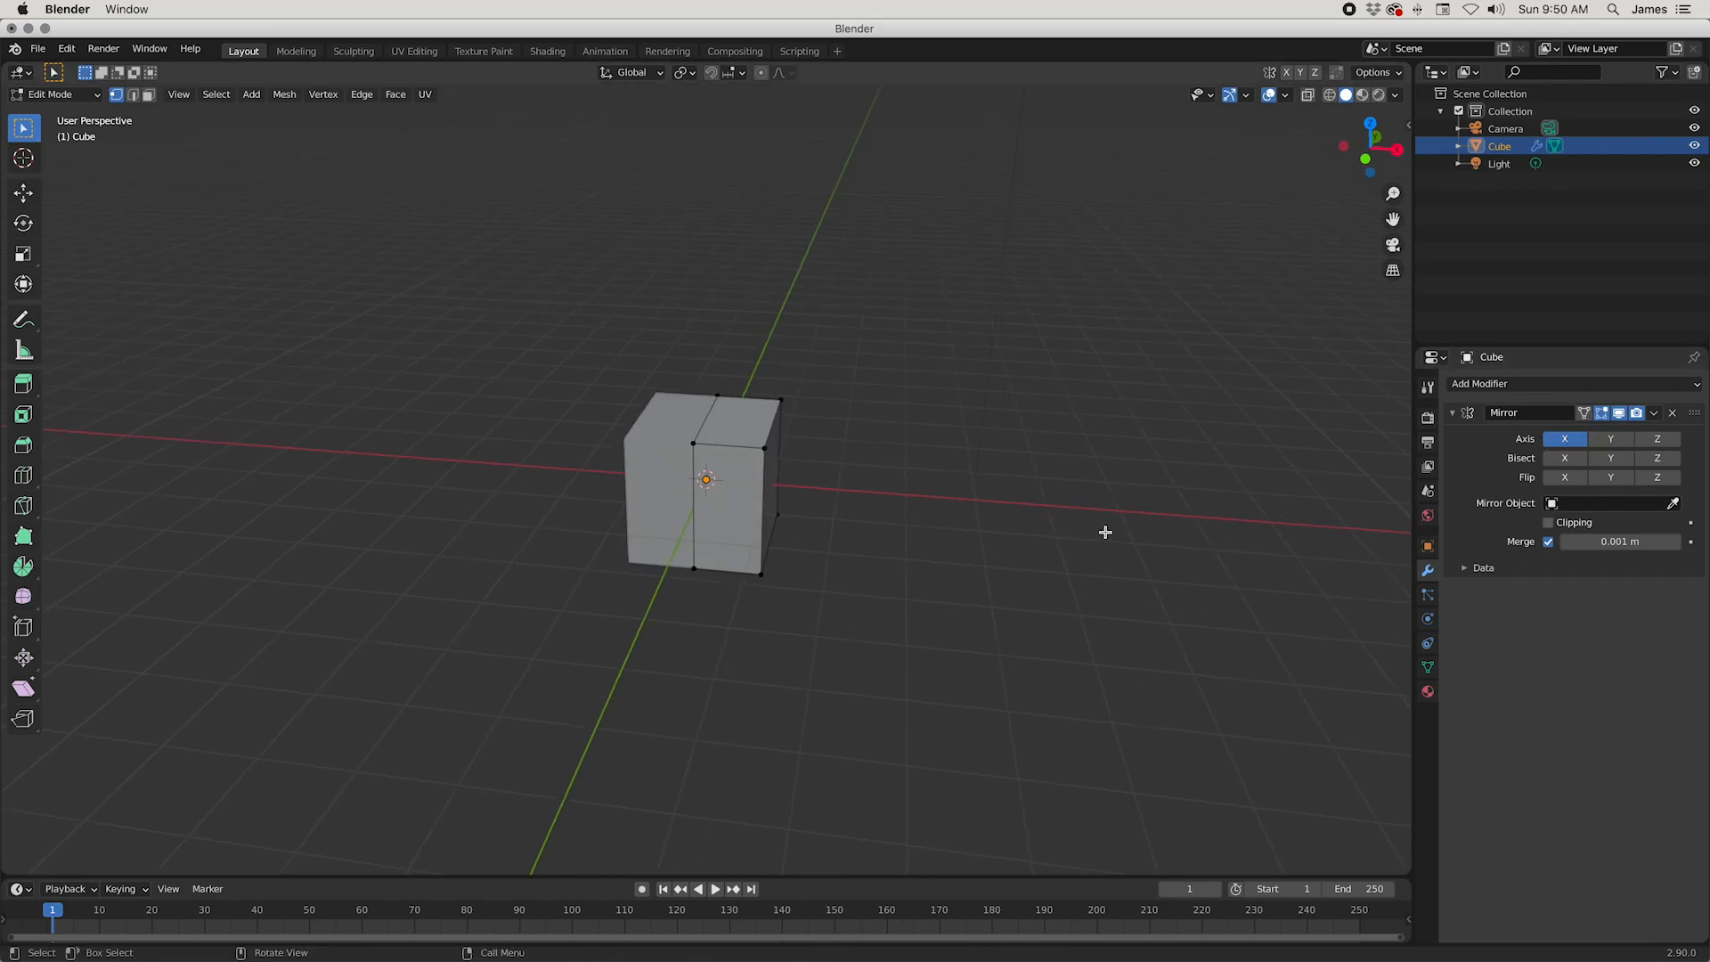
middle_click_drag(660, 506, 686, 524)
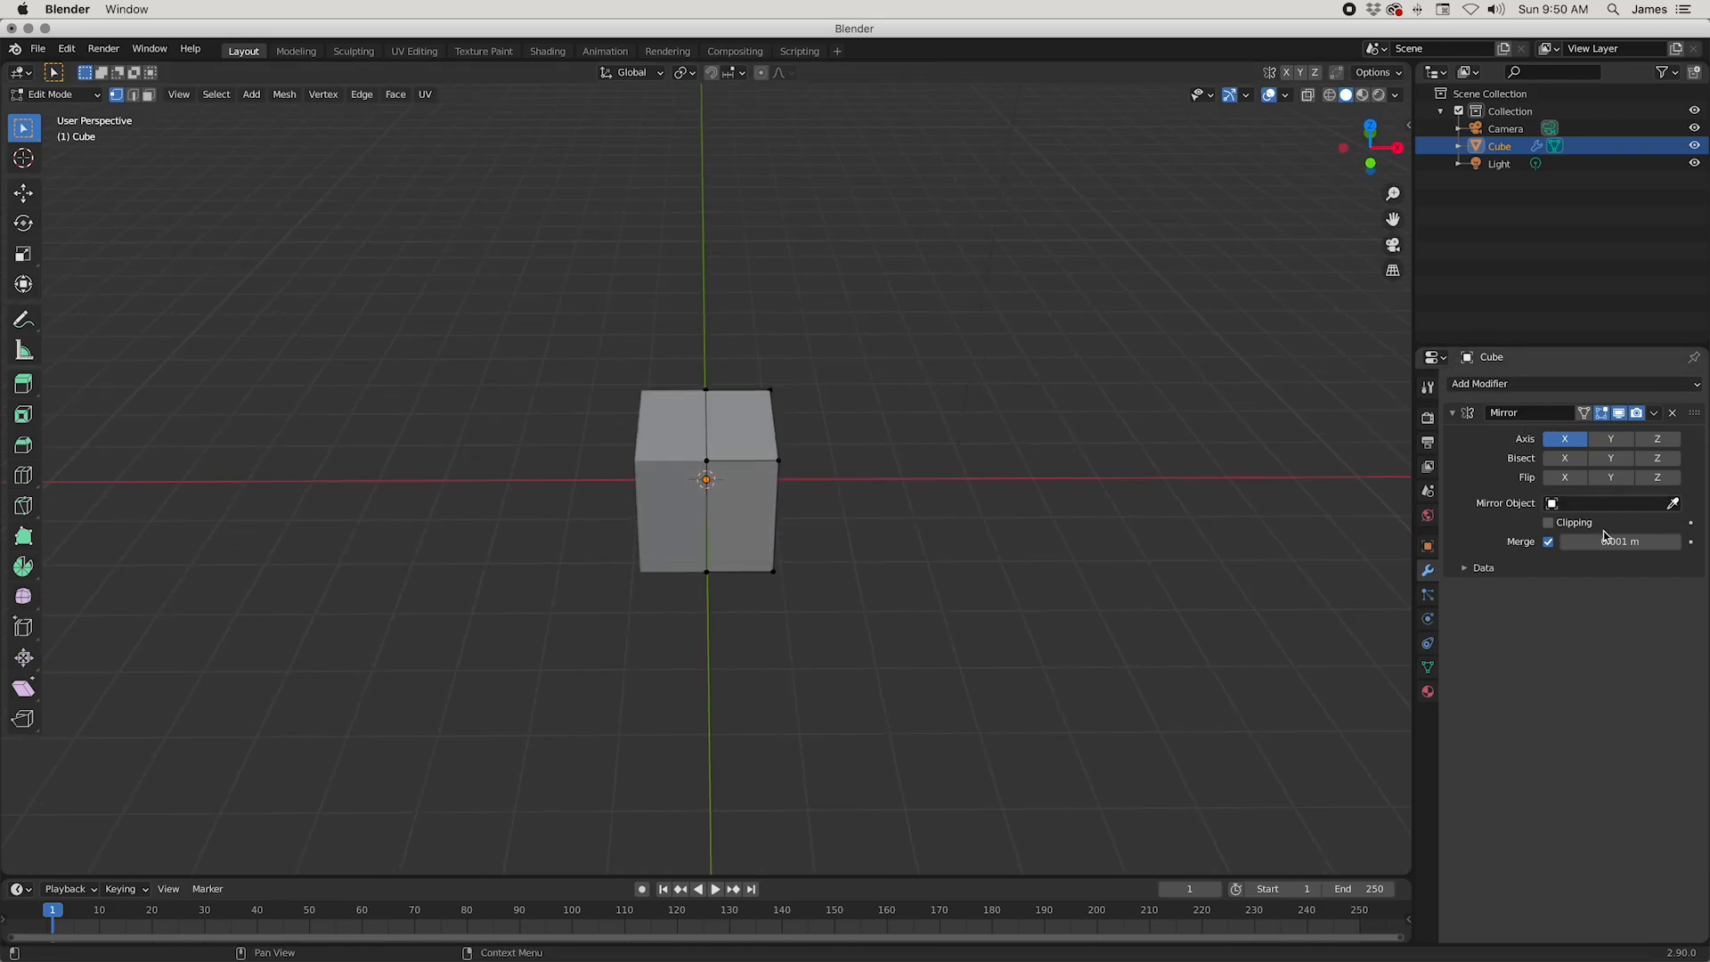
middle_click_drag(1050, 492, 983, 534)
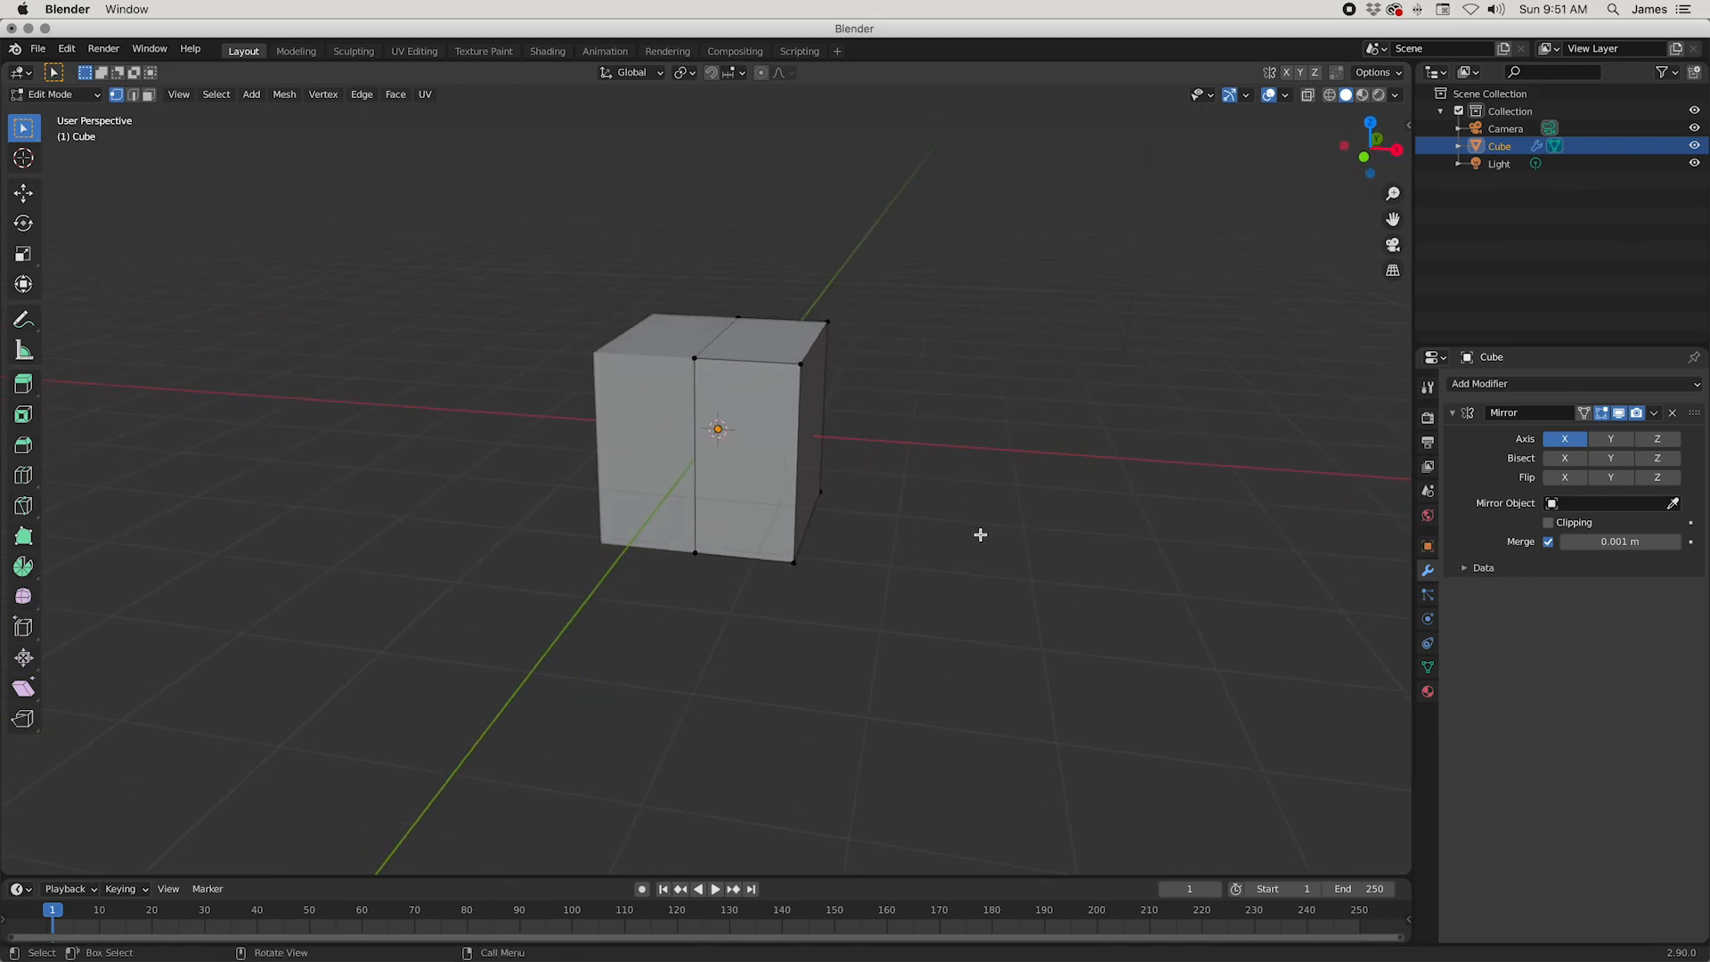
Step: Test the mirroring by moving the outer upper front vertex of the half cube, and undo the move
left_click(815, 380)
middle_click_drag(878, 401, 989, 489)
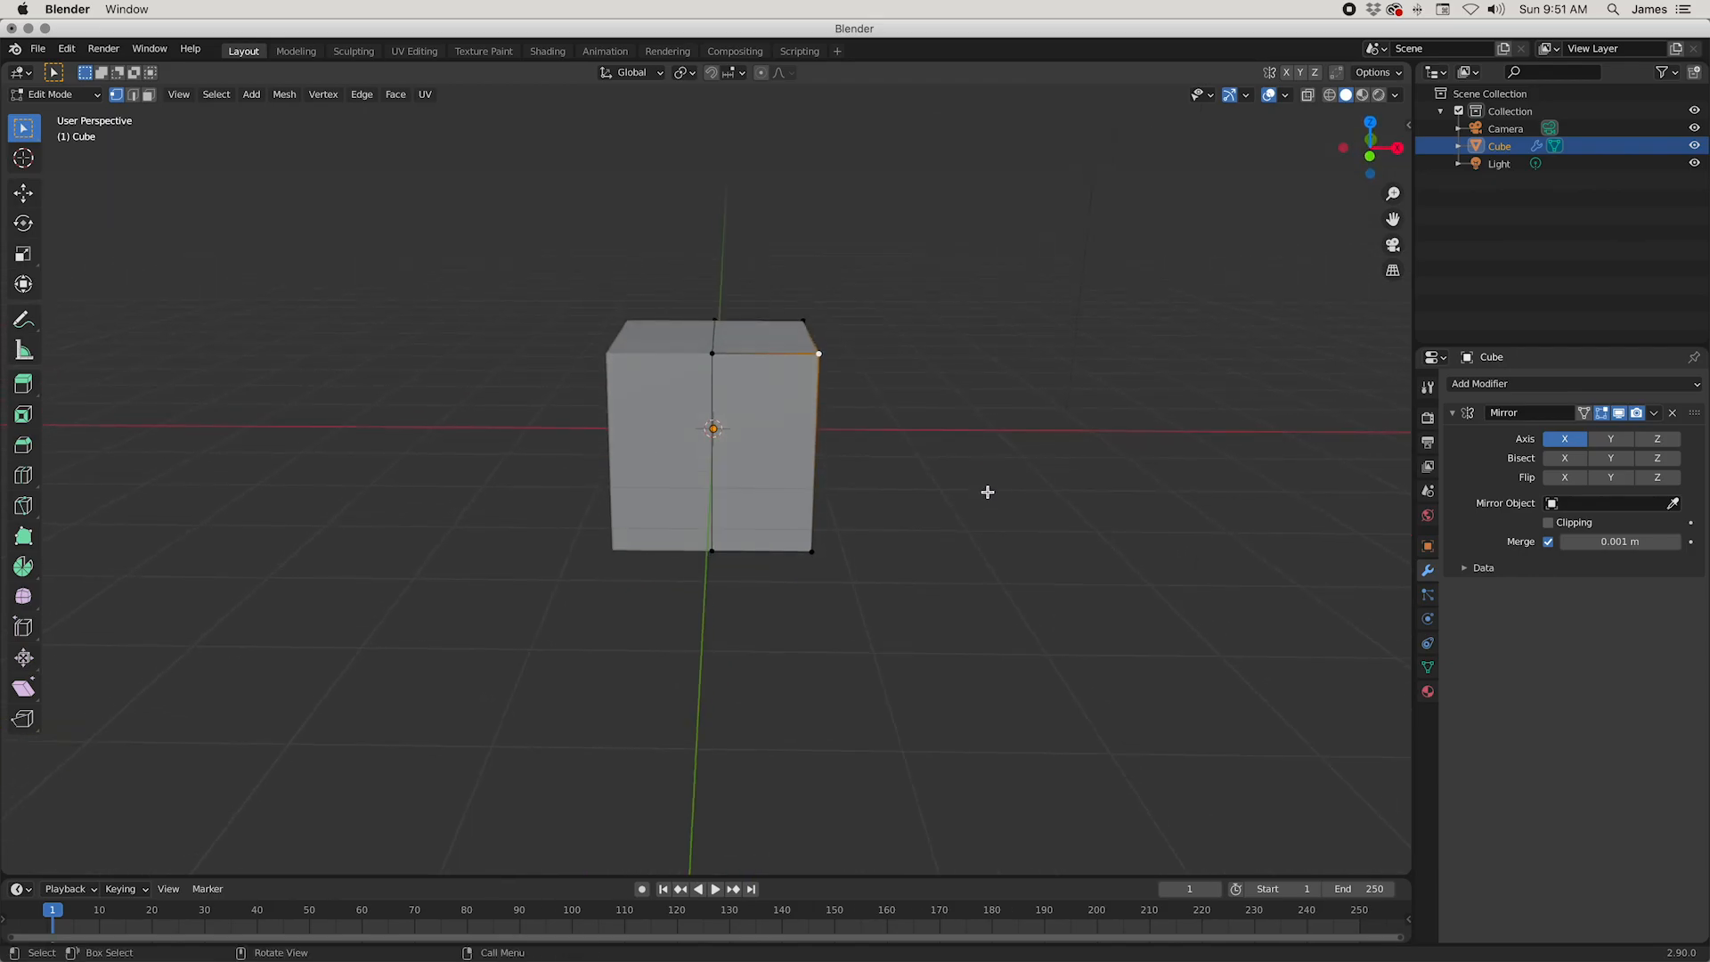
key("g")
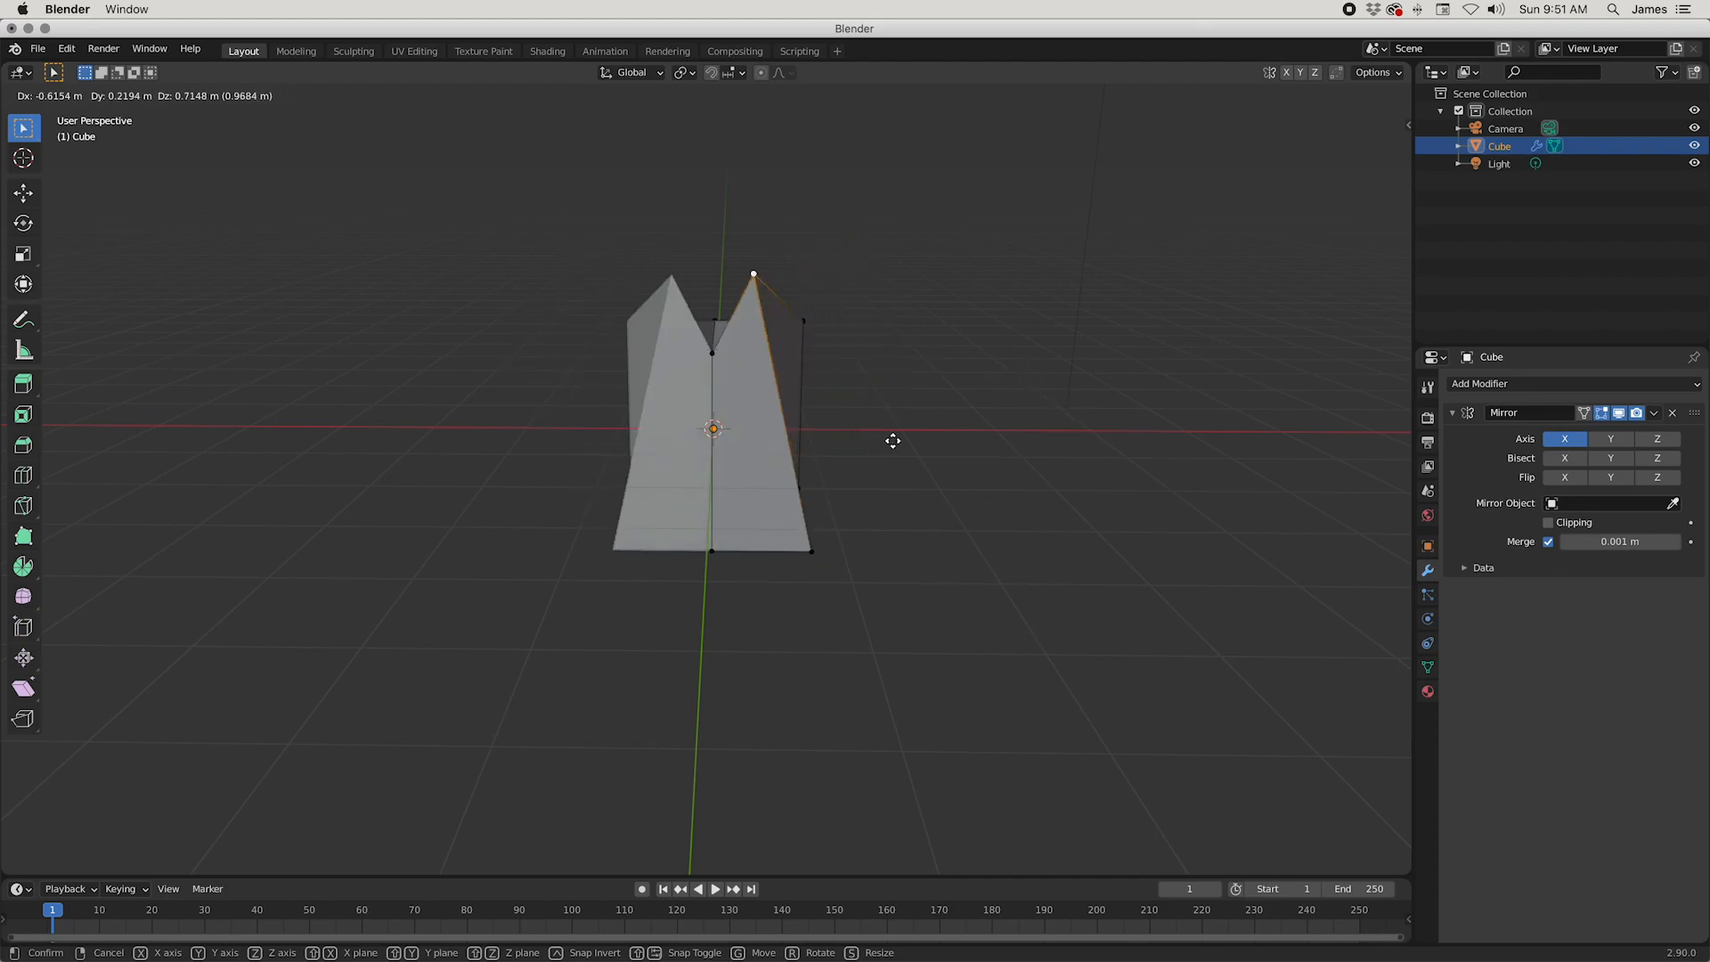
left_click(1061, 542)
key("ctrl+z")
Step: Add a horizontal loop cut around the half cube and a vertical loop cut through the middle of its depth
middle_click_drag(1130, 611, 1031, 604)
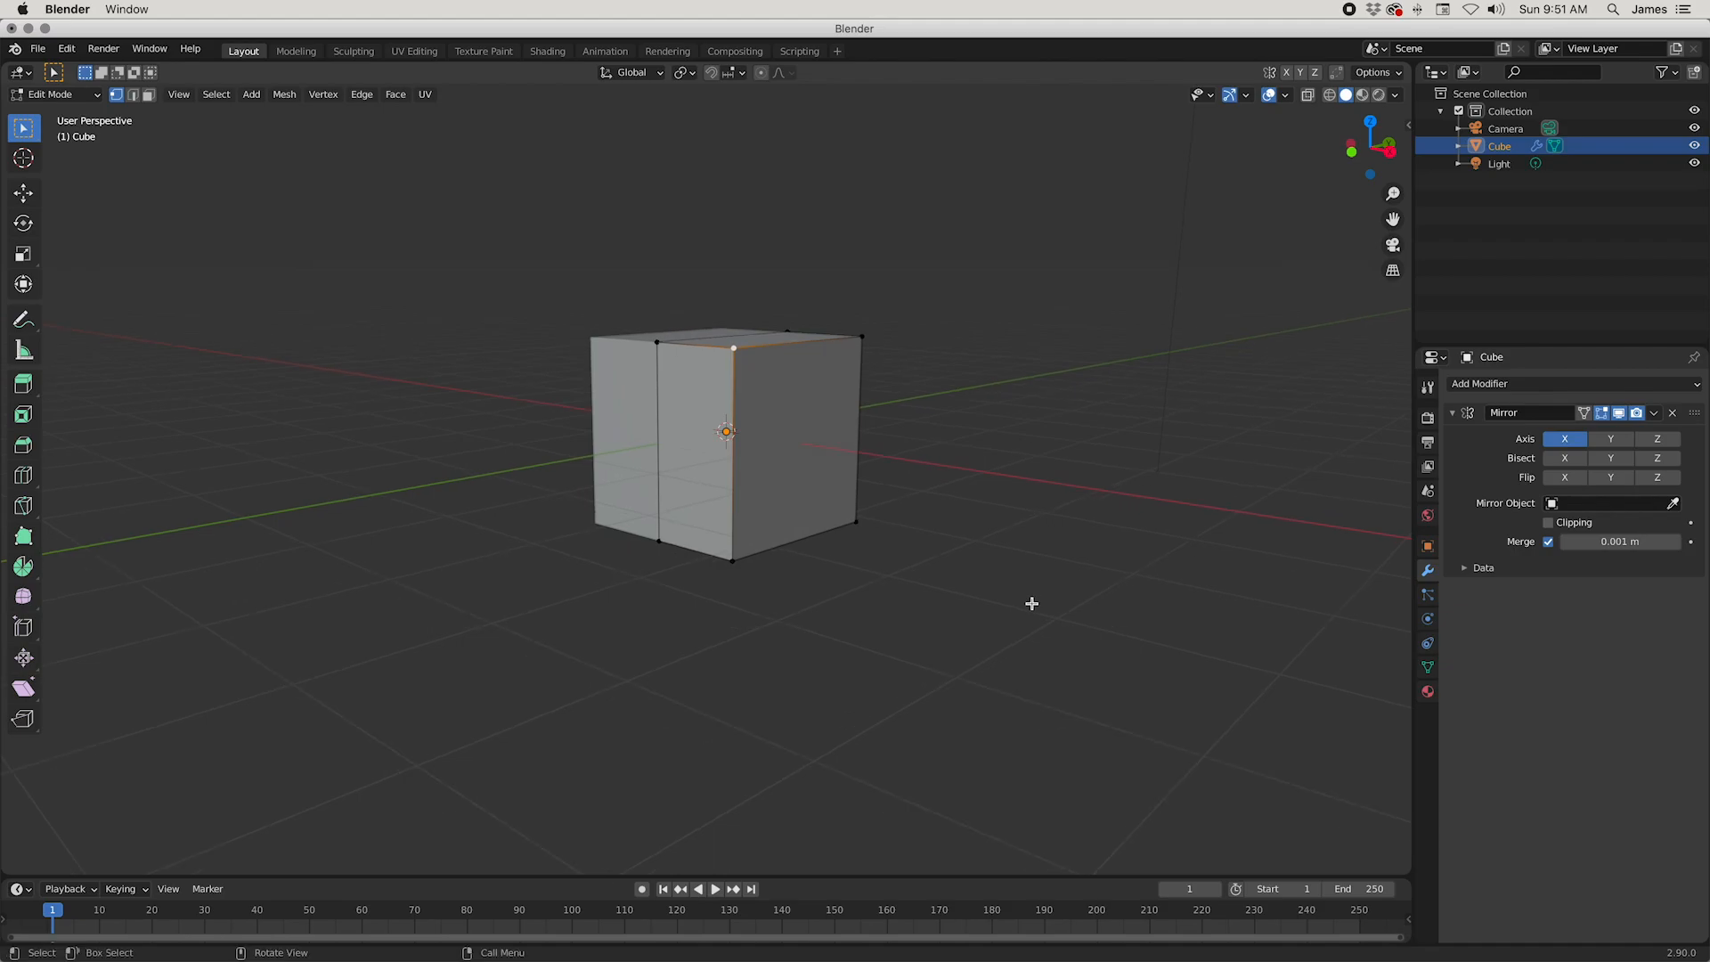
left_click(27, 478)
left_click(758, 443)
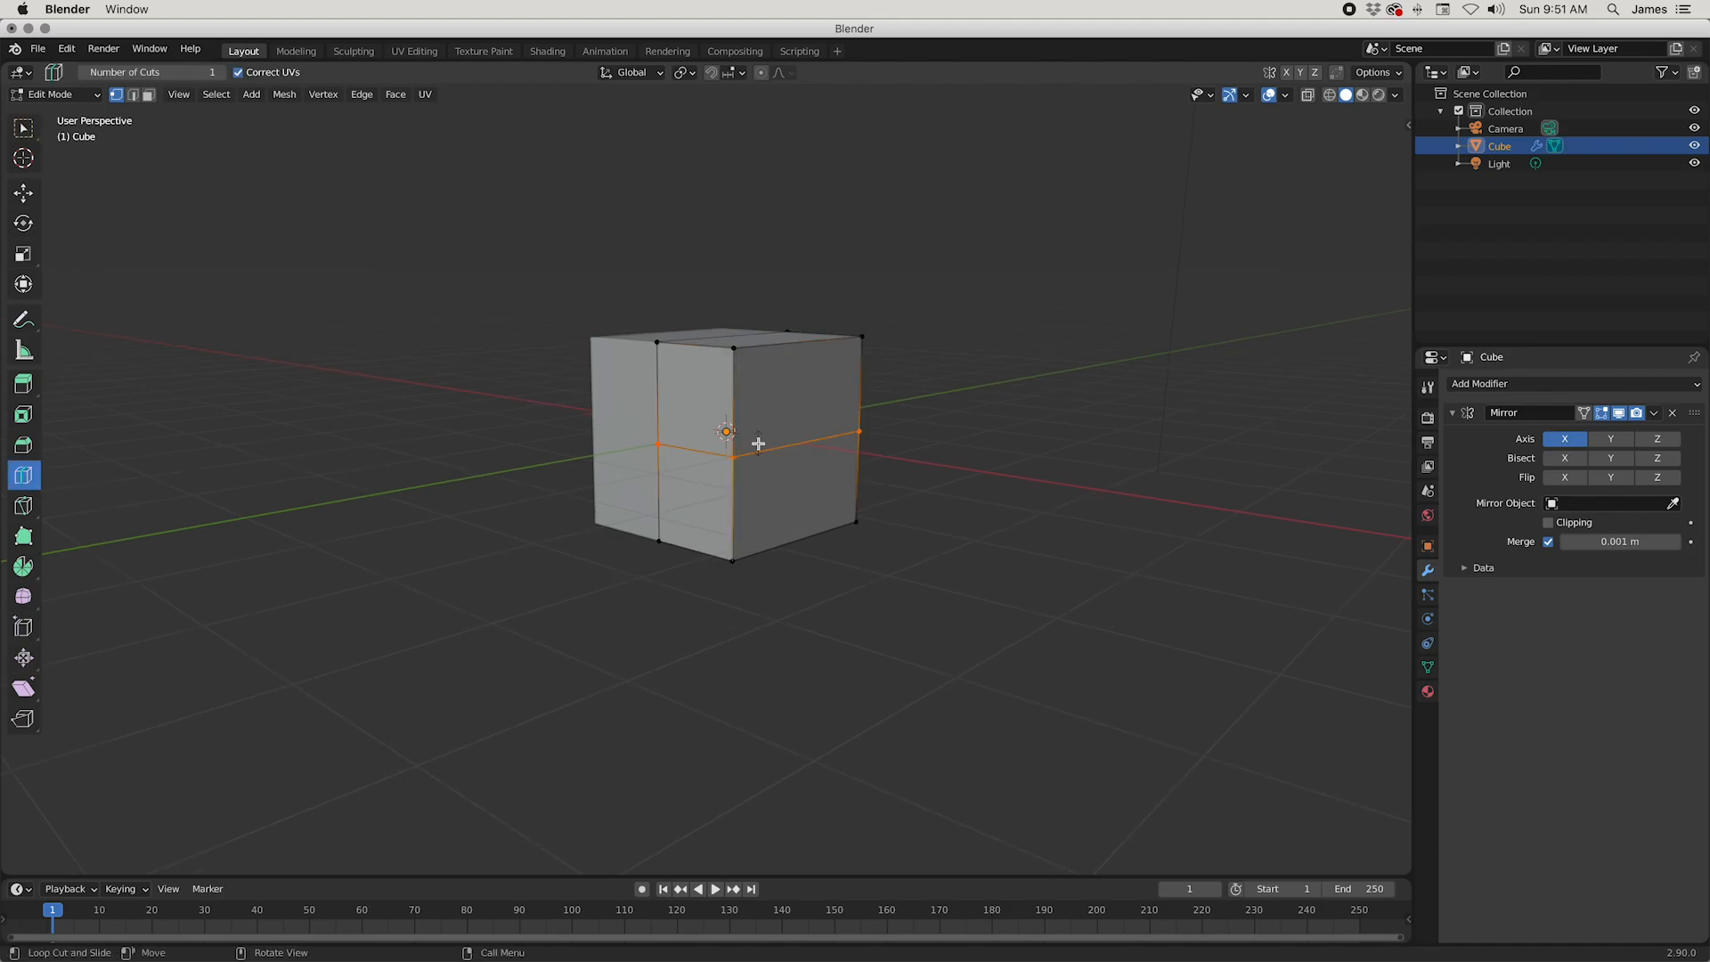
middle_click_drag(905, 679, 835, 578)
left_click(732, 400)
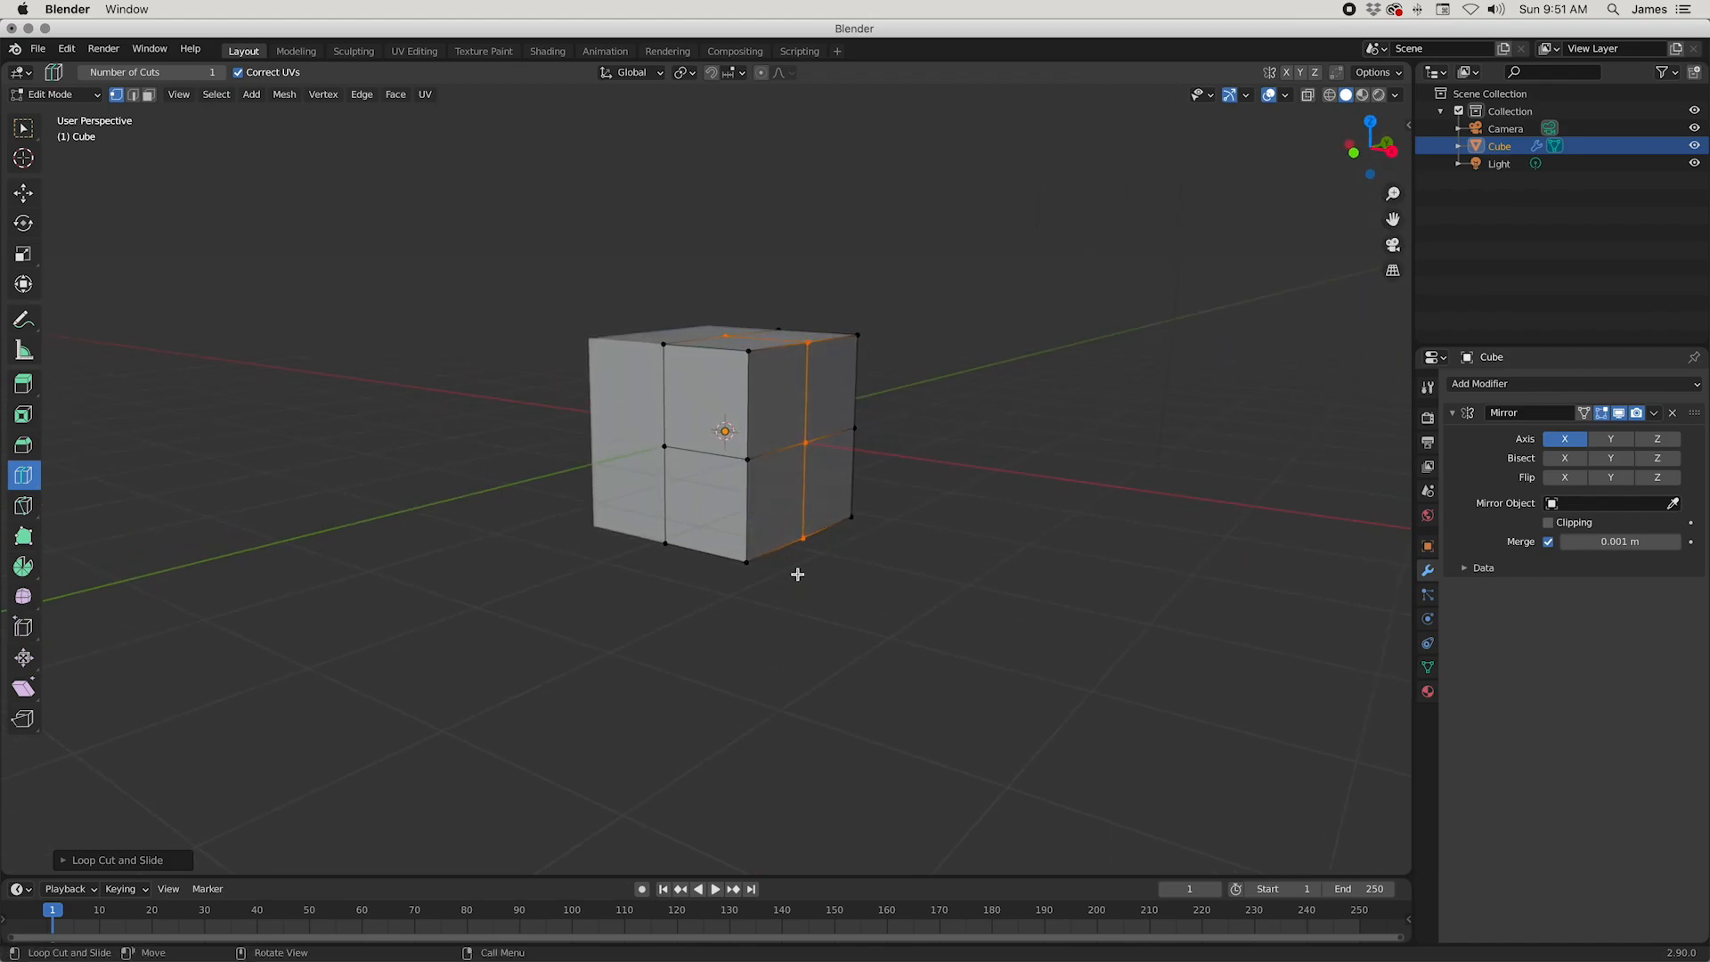
Step: Move the four outer corner vertices of the half cube, upper and lower at front and back, inward along X by about 0.26 m
left_click(23, 128)
left_click(752, 362)
middle_click_drag(788, 519, 662, 562)
left_click(757, 356, "shift")
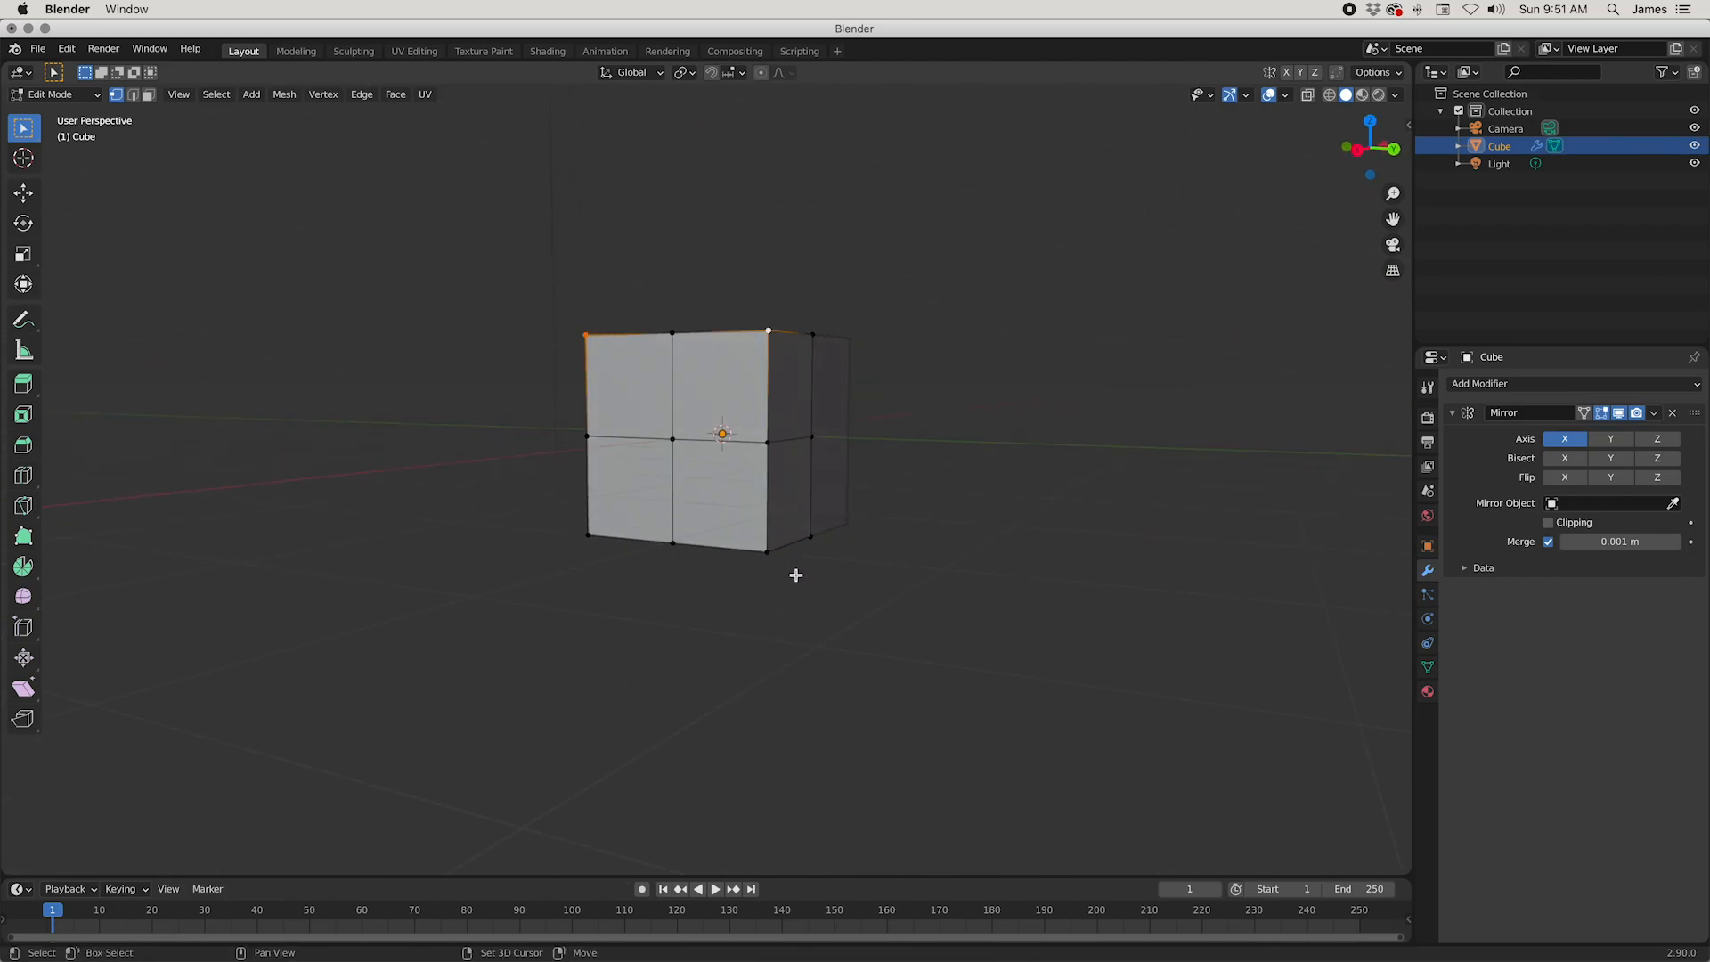
left_click(769, 552, "shift")
middle_click_drag(611, 546, 1080, 622)
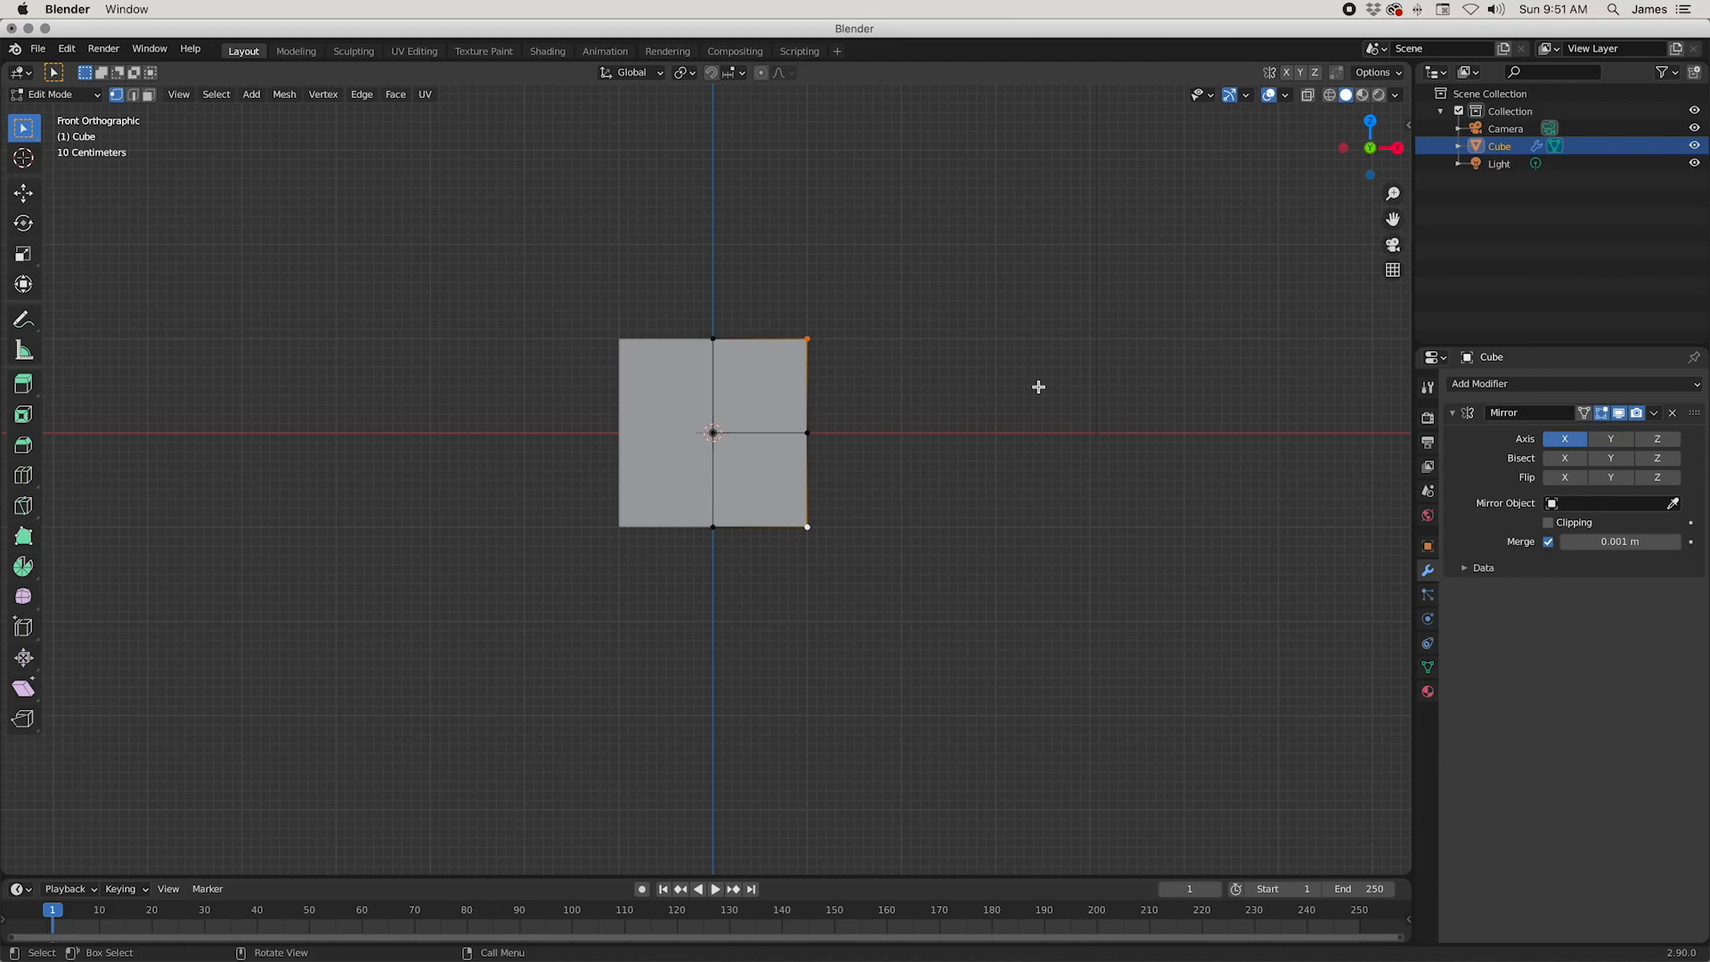
middle_click_drag(1038, 387, 990, 438)
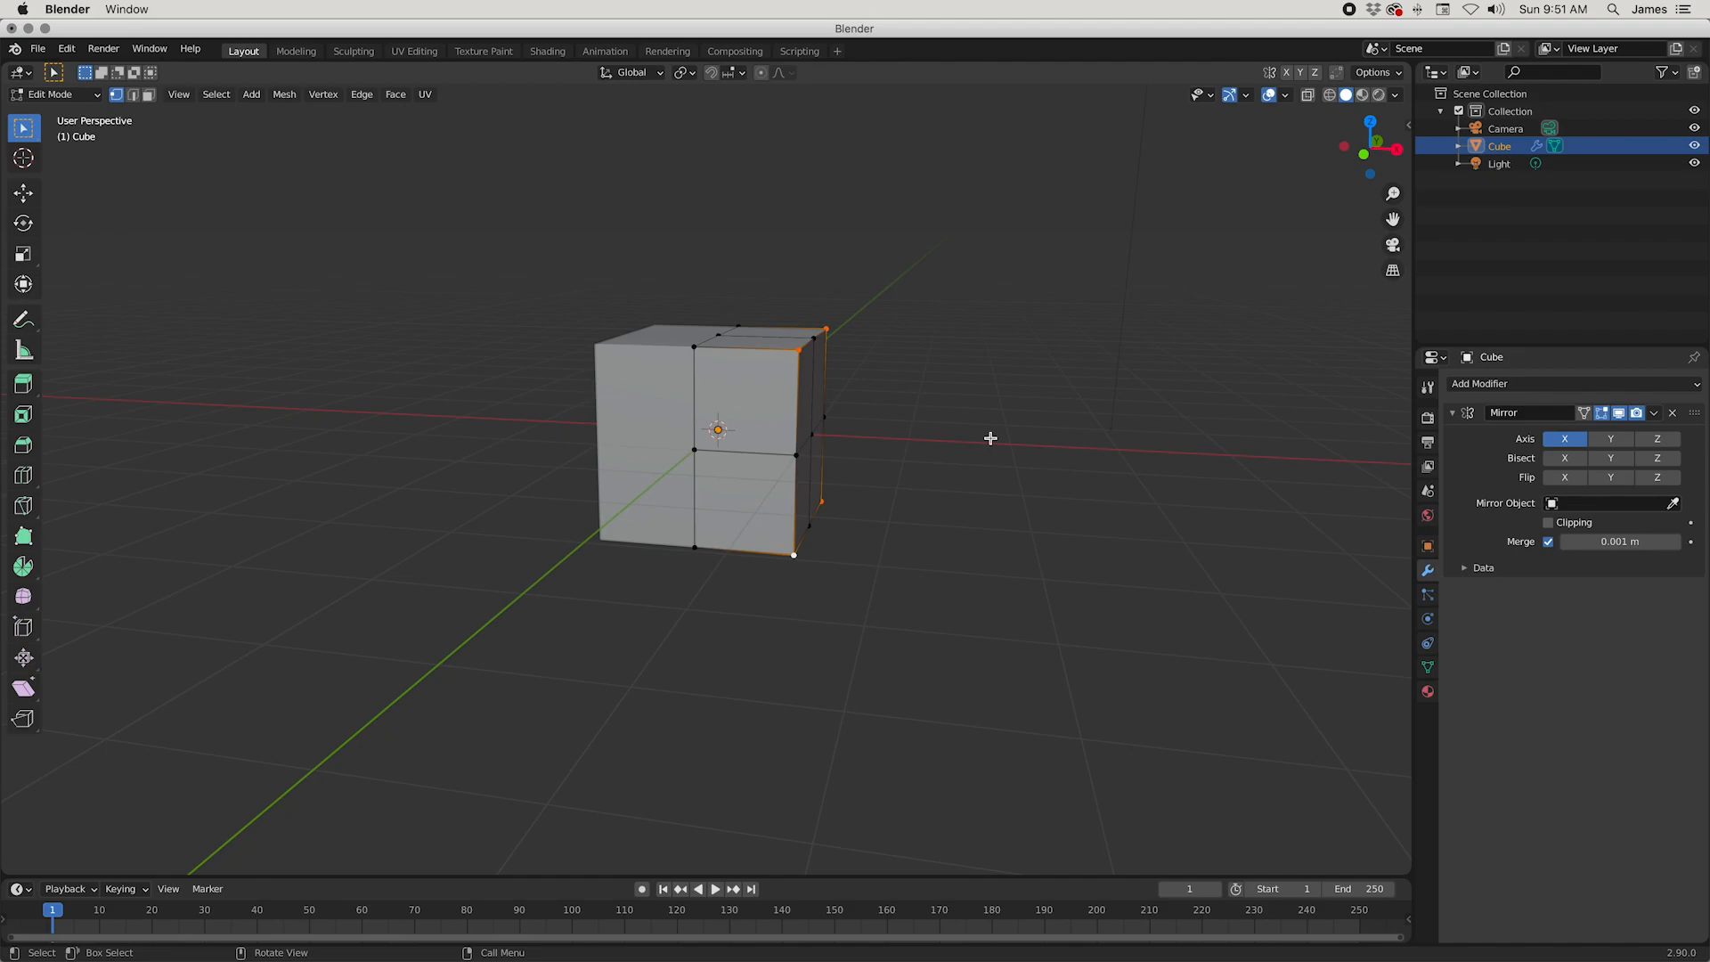
key("g")
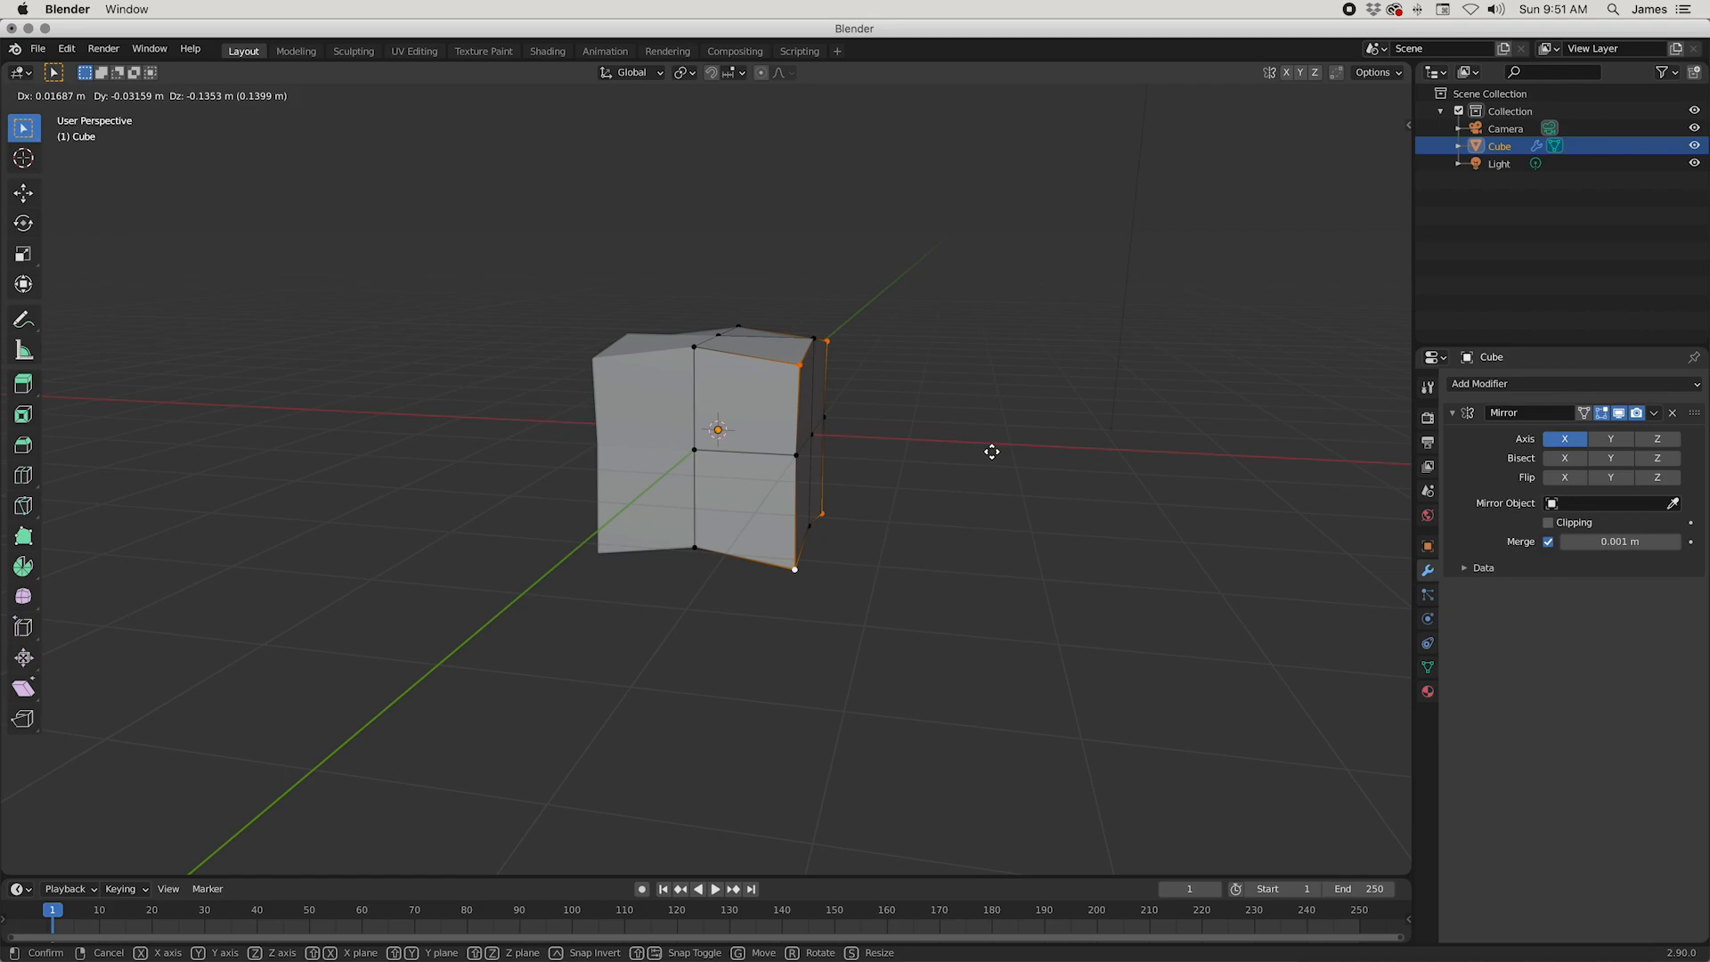
key("x")
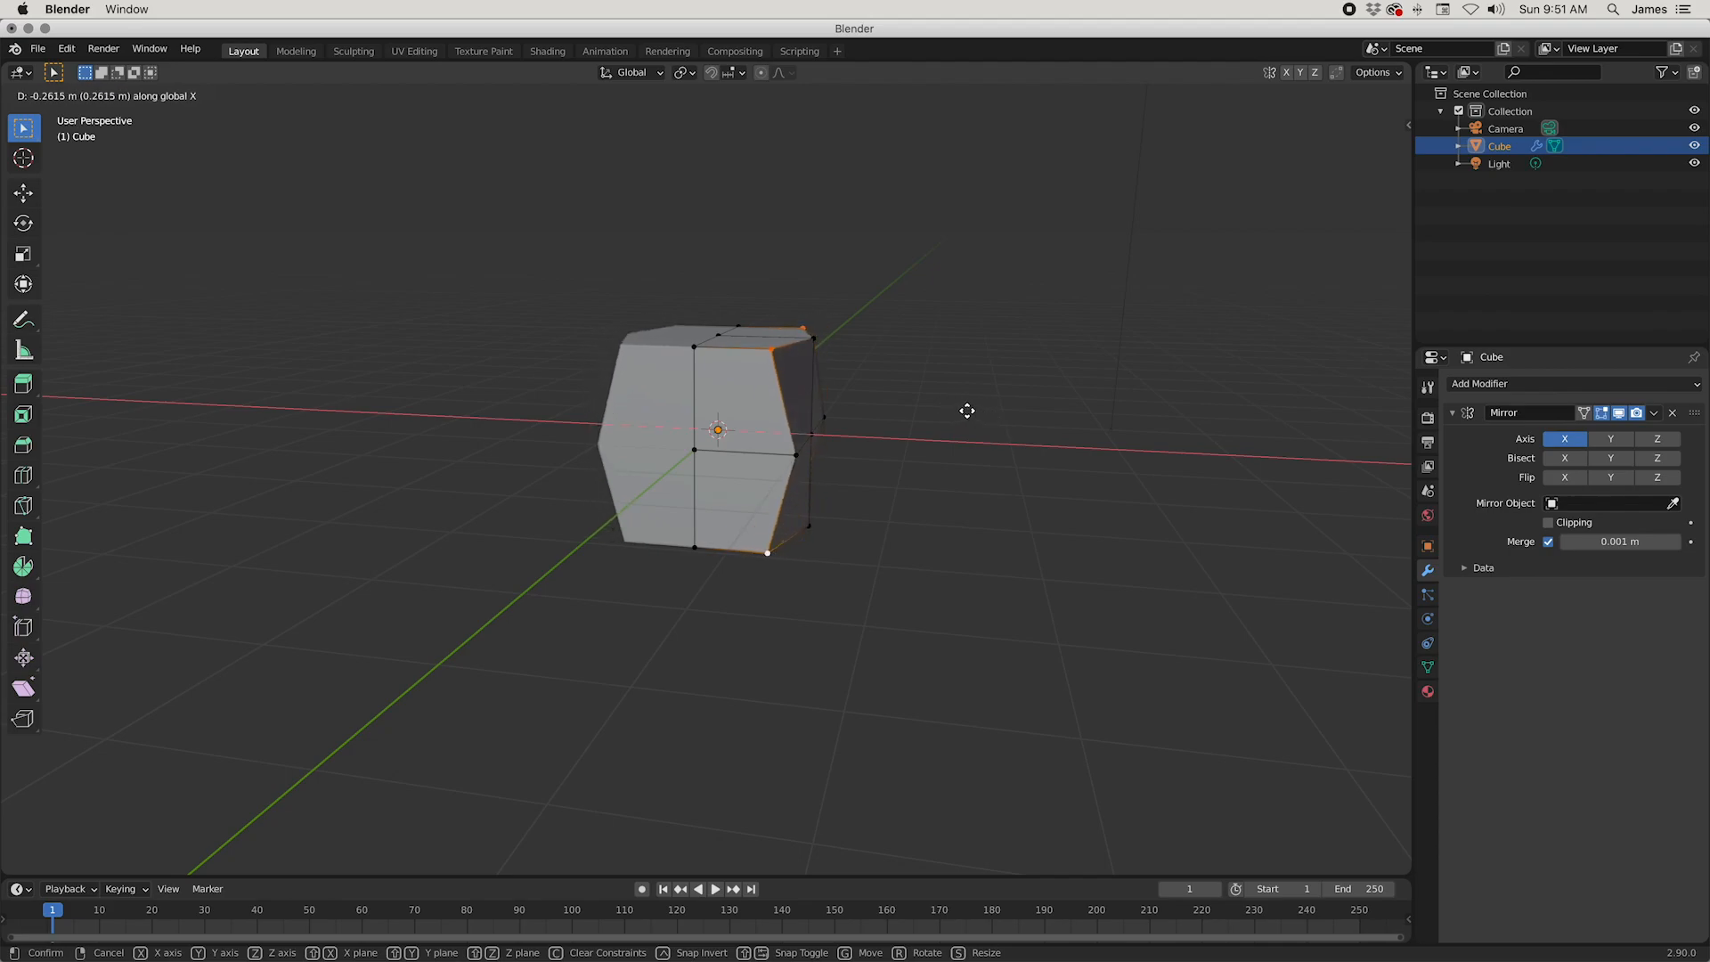
left_click(965, 409)
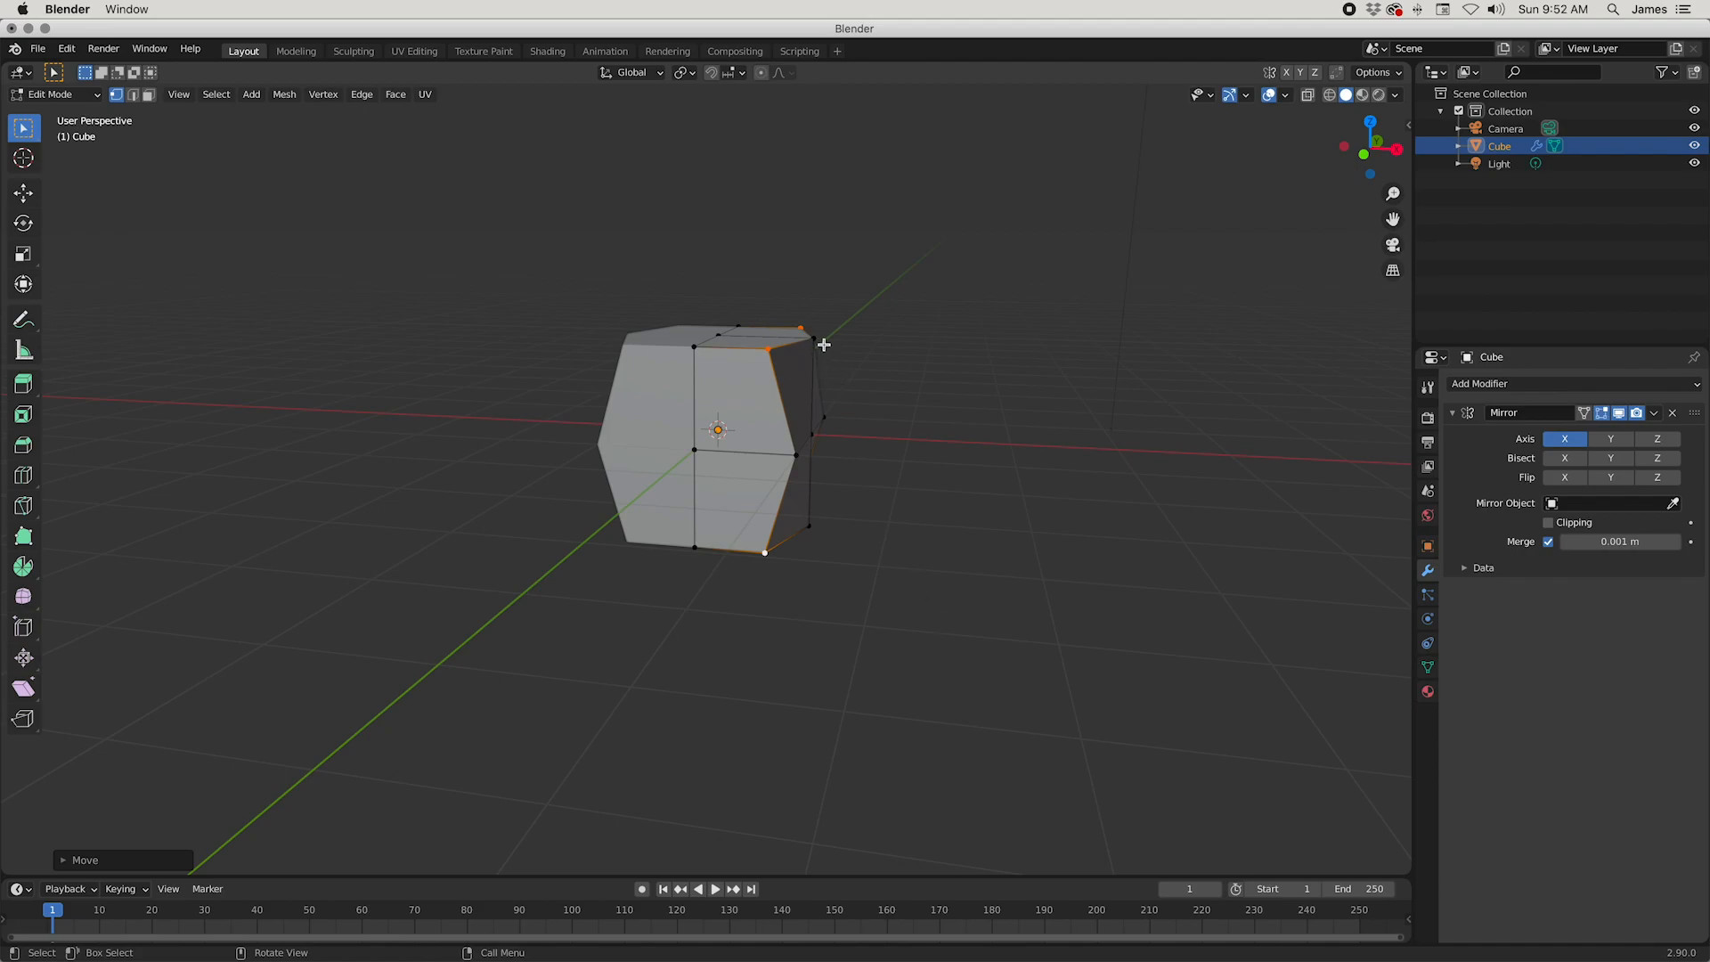
Step: Move the upper and lower vertices at mid-depth on the outer side inward along the X axis
middle_click_drag(916, 580, 811, 525)
left_click(811, 525, "shift")
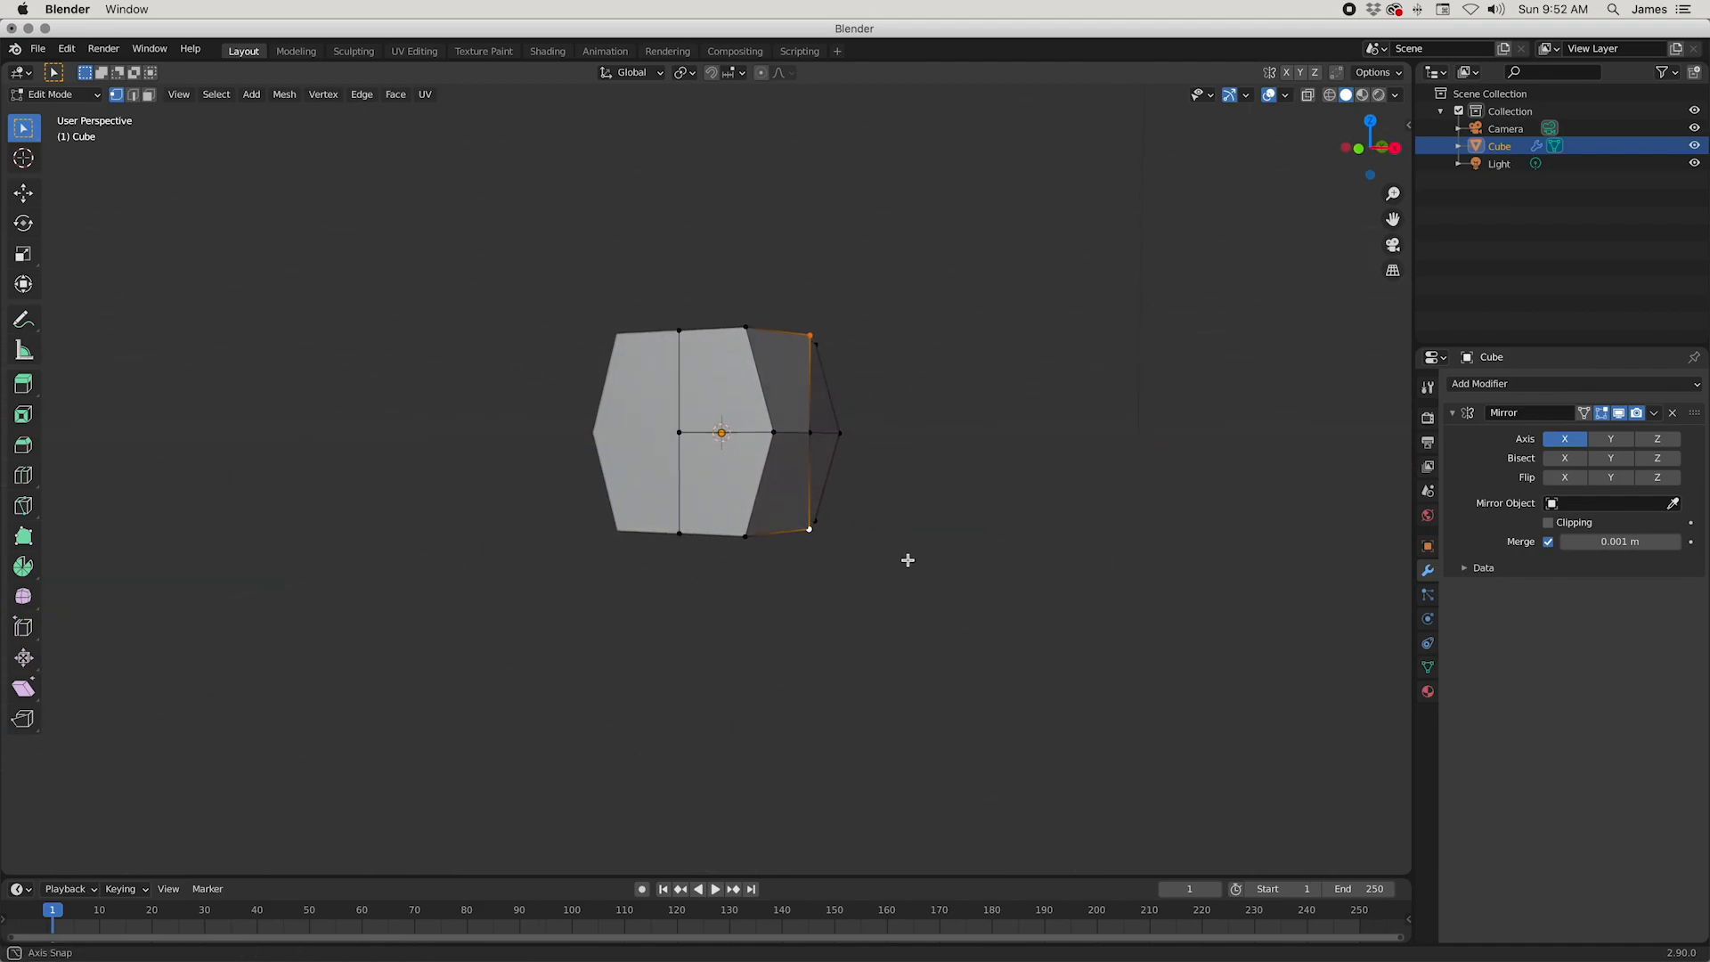
middle_click_drag(908, 561, 911, 584)
key("g")
key("x")
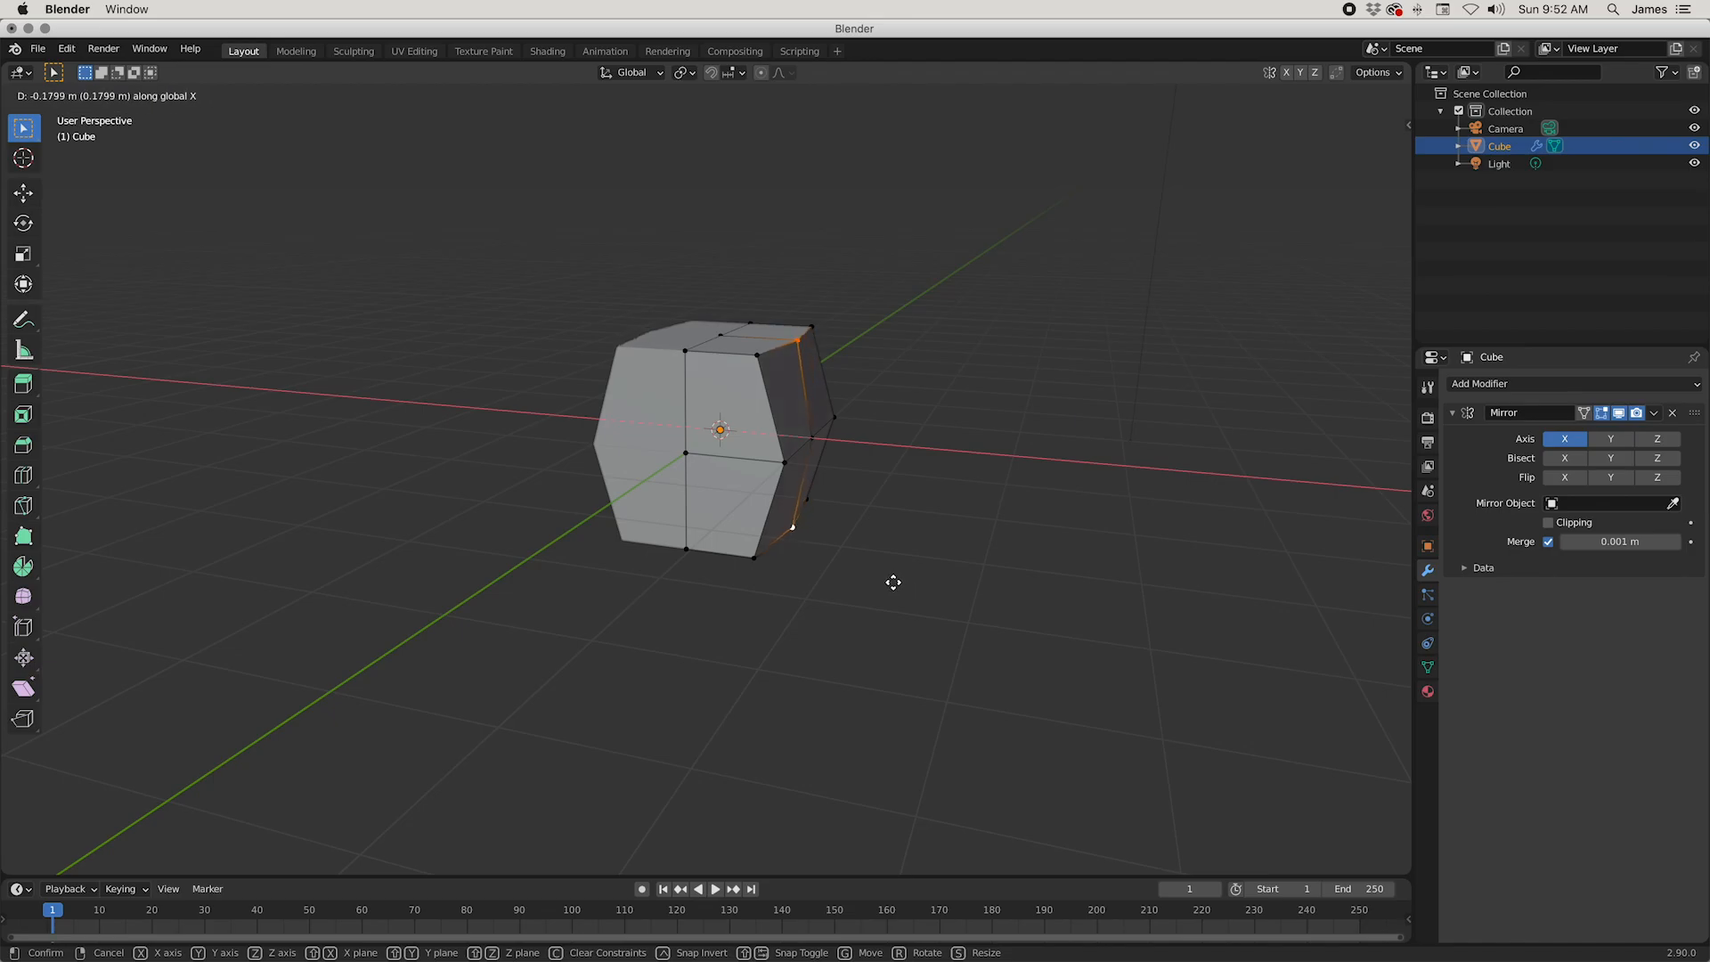
middle_click_drag(926, 551, 764, 580)
Step: Move the two upper front vertices inward along the Y axis
left_click(639, 362)
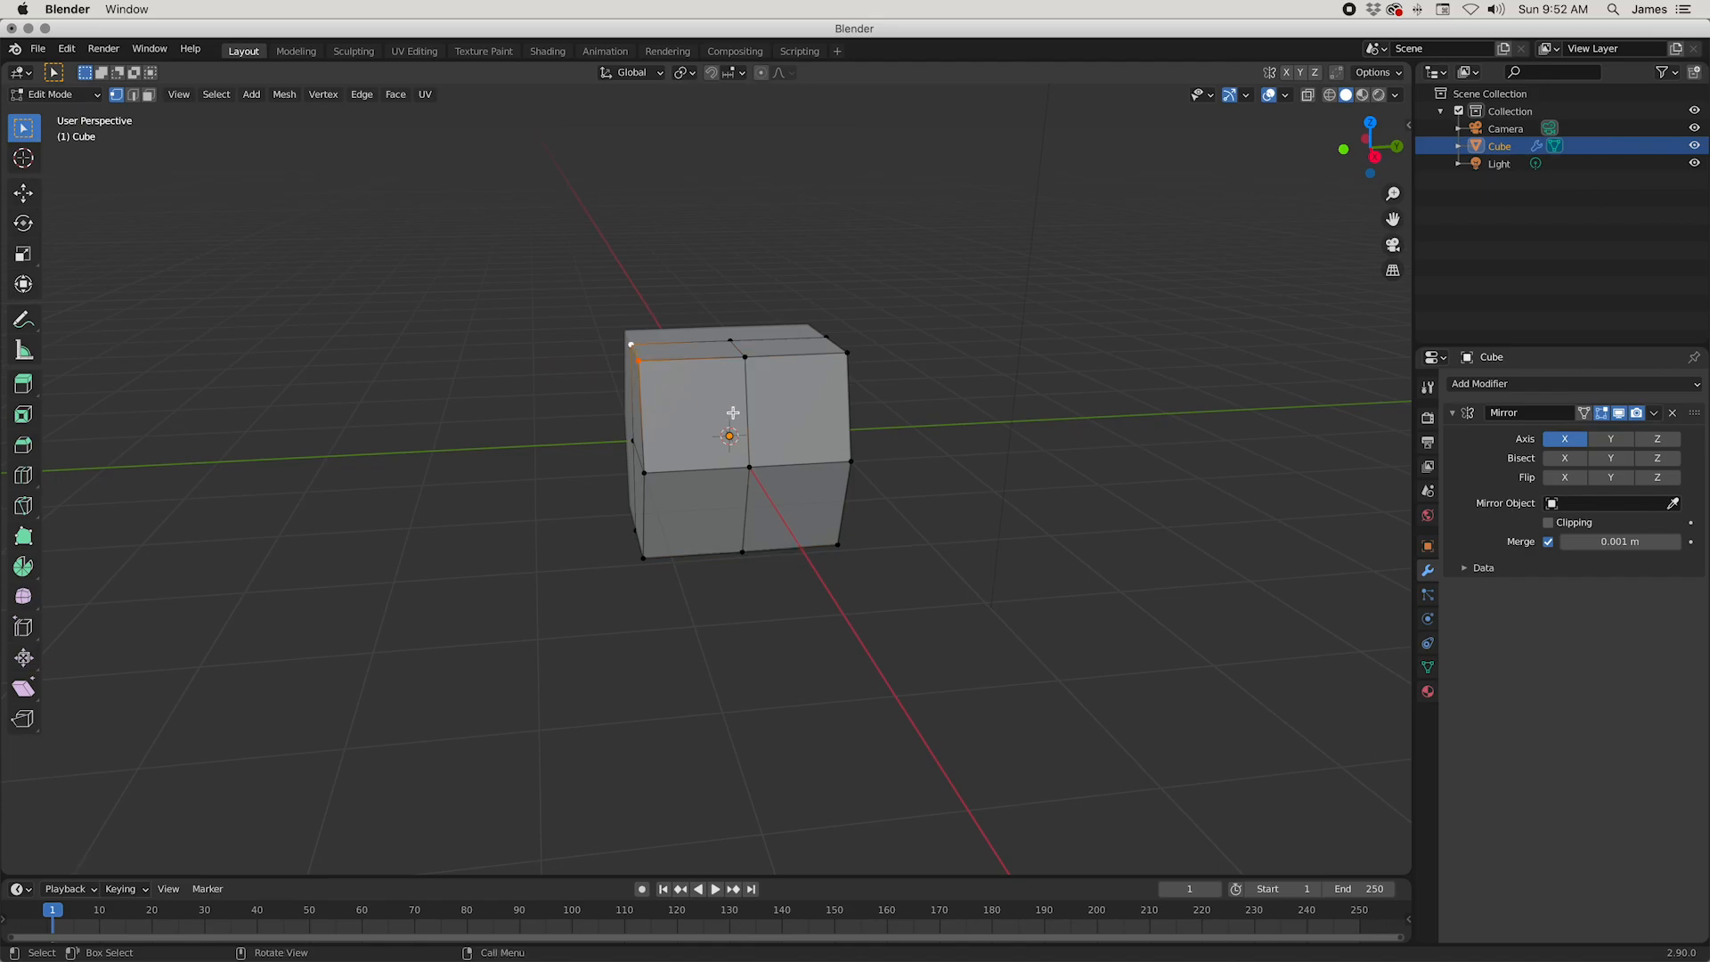
key("g")
key("y")
left_click(896, 474)
Step: Move the two lower back vertices inward along the Y axis
middle_click_drag(893, 478, 923, 573)
left_click(809, 519)
key("g")
key("y")
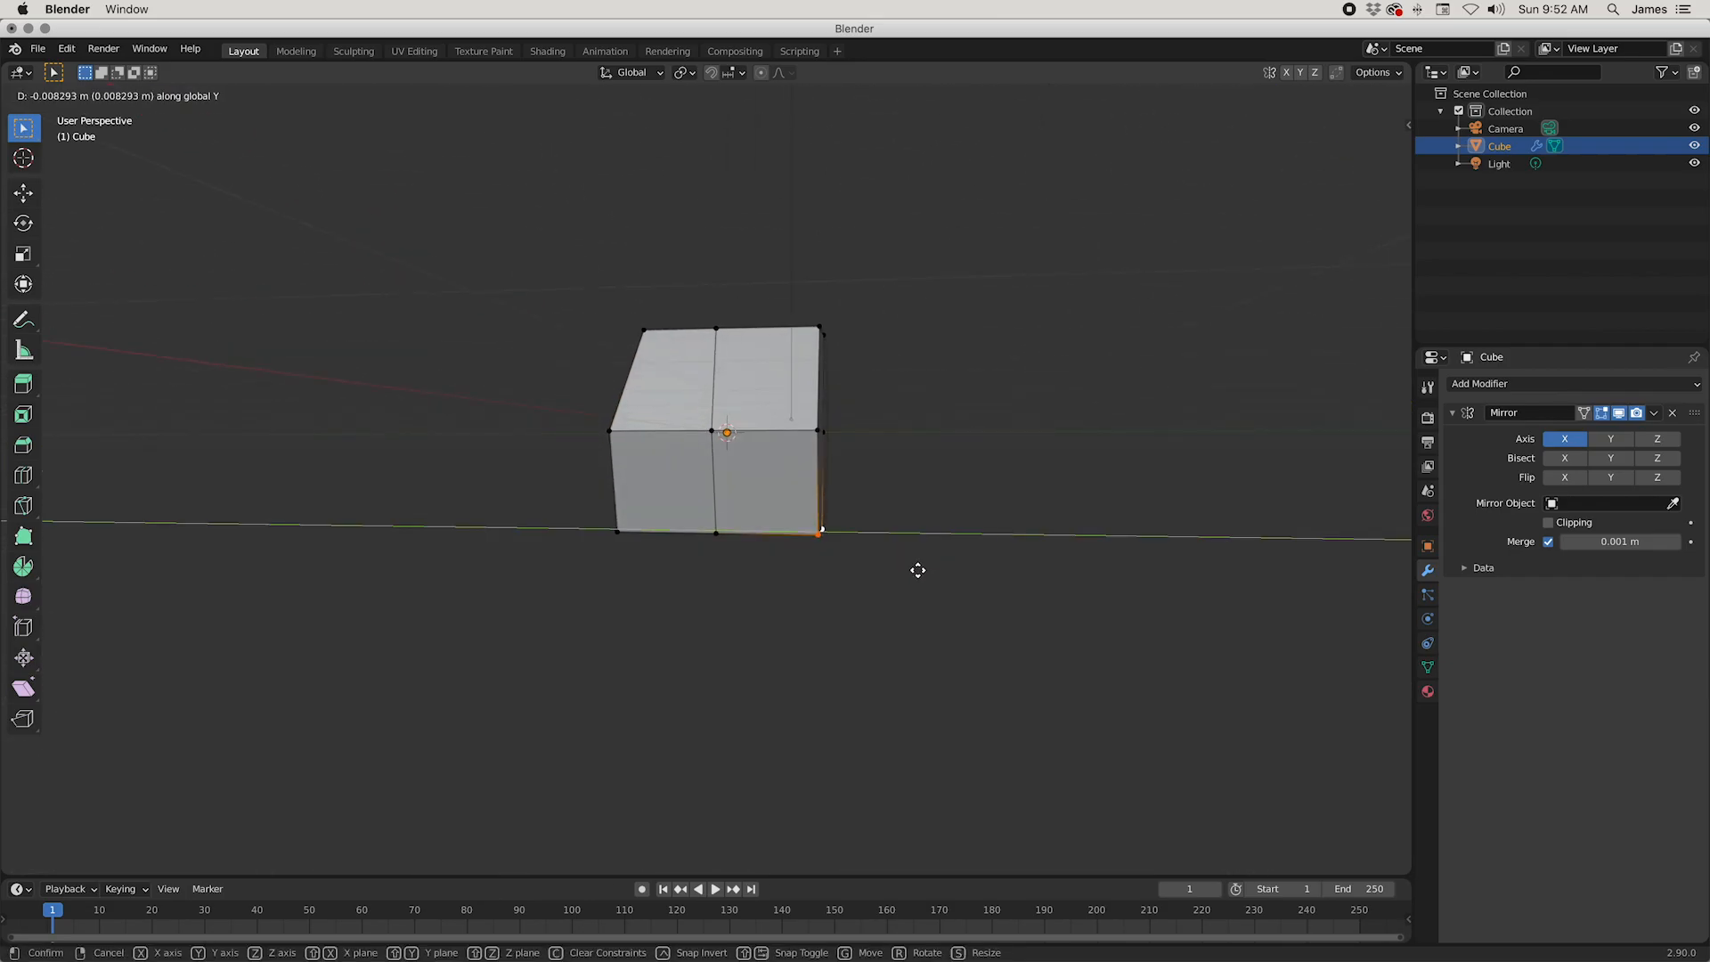
left_click(894, 554)
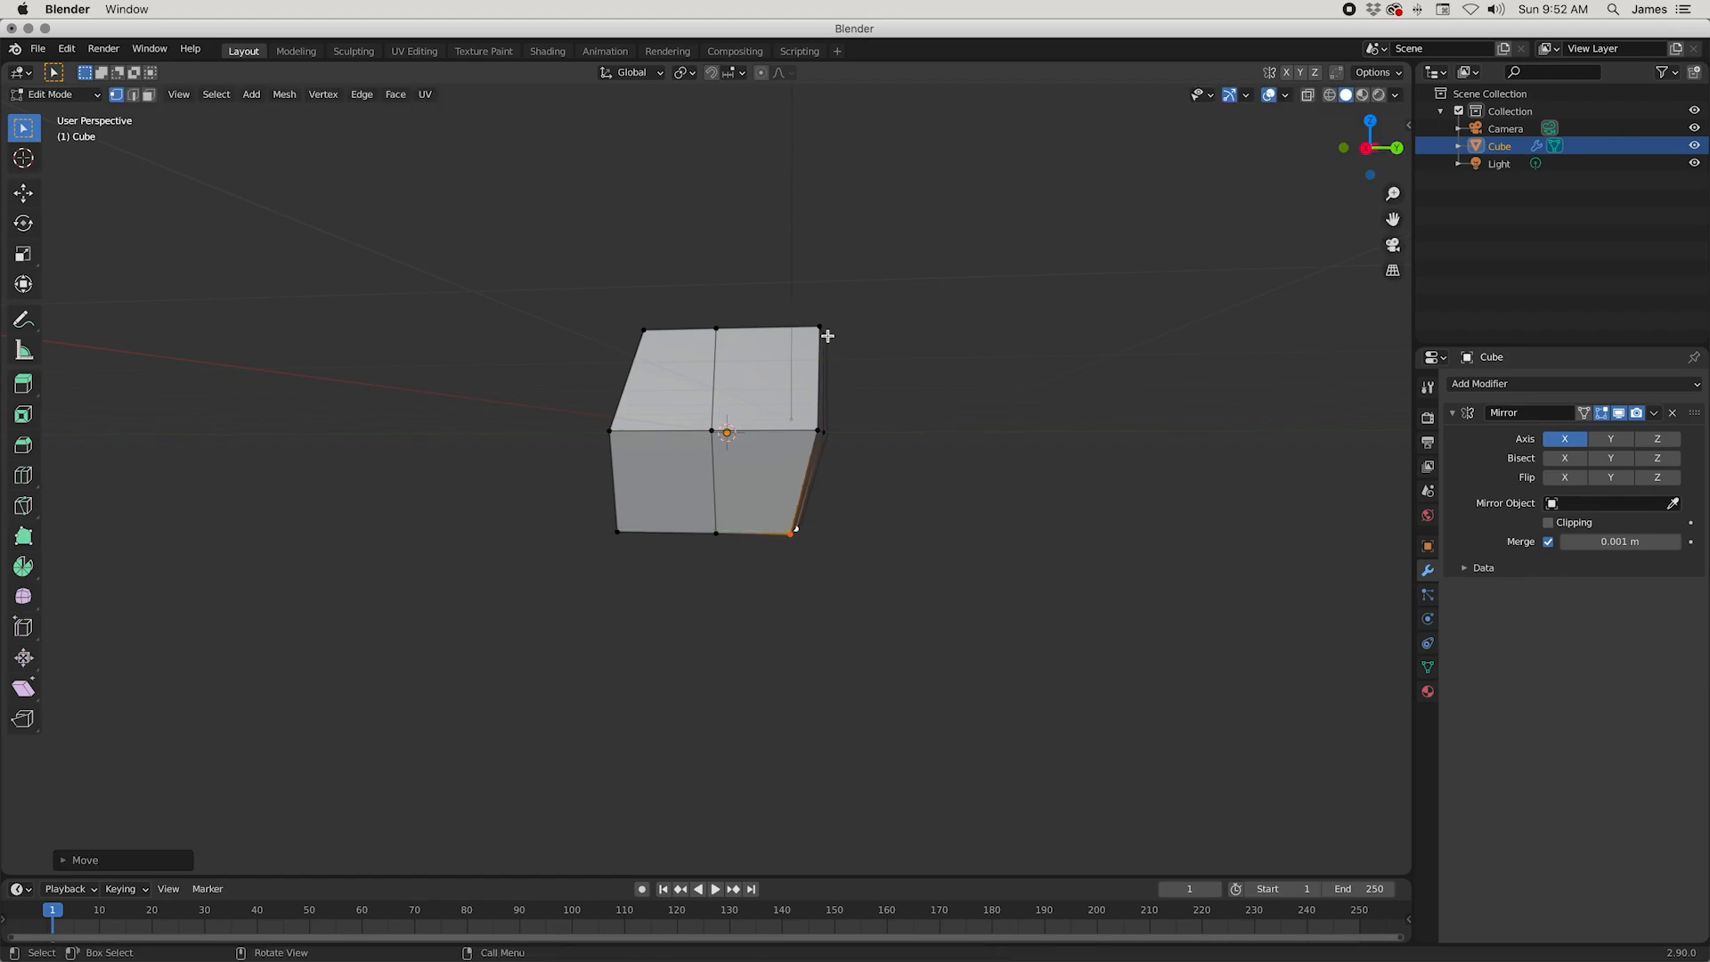
Step: Move the two upper back vertices inward along the Y axis by about 0.17 m
left_click(827, 336)
key("g")
key("y")
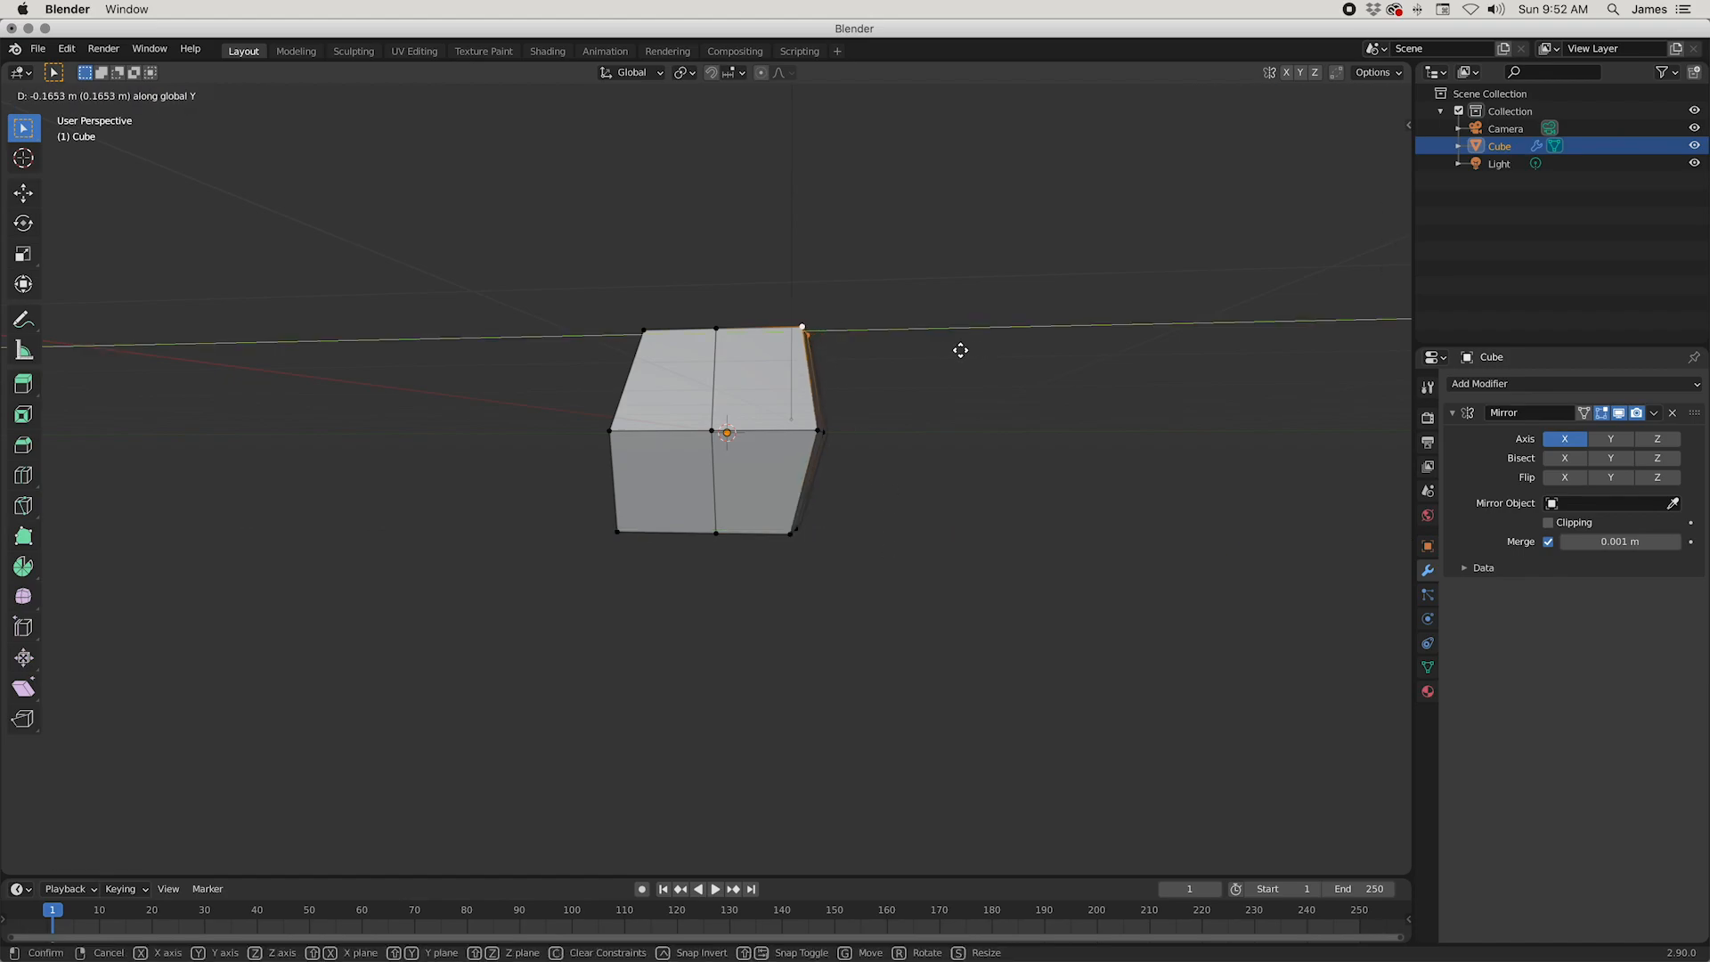
left_click(951, 346)
middle_click_drag(951, 346, 1091, 430)
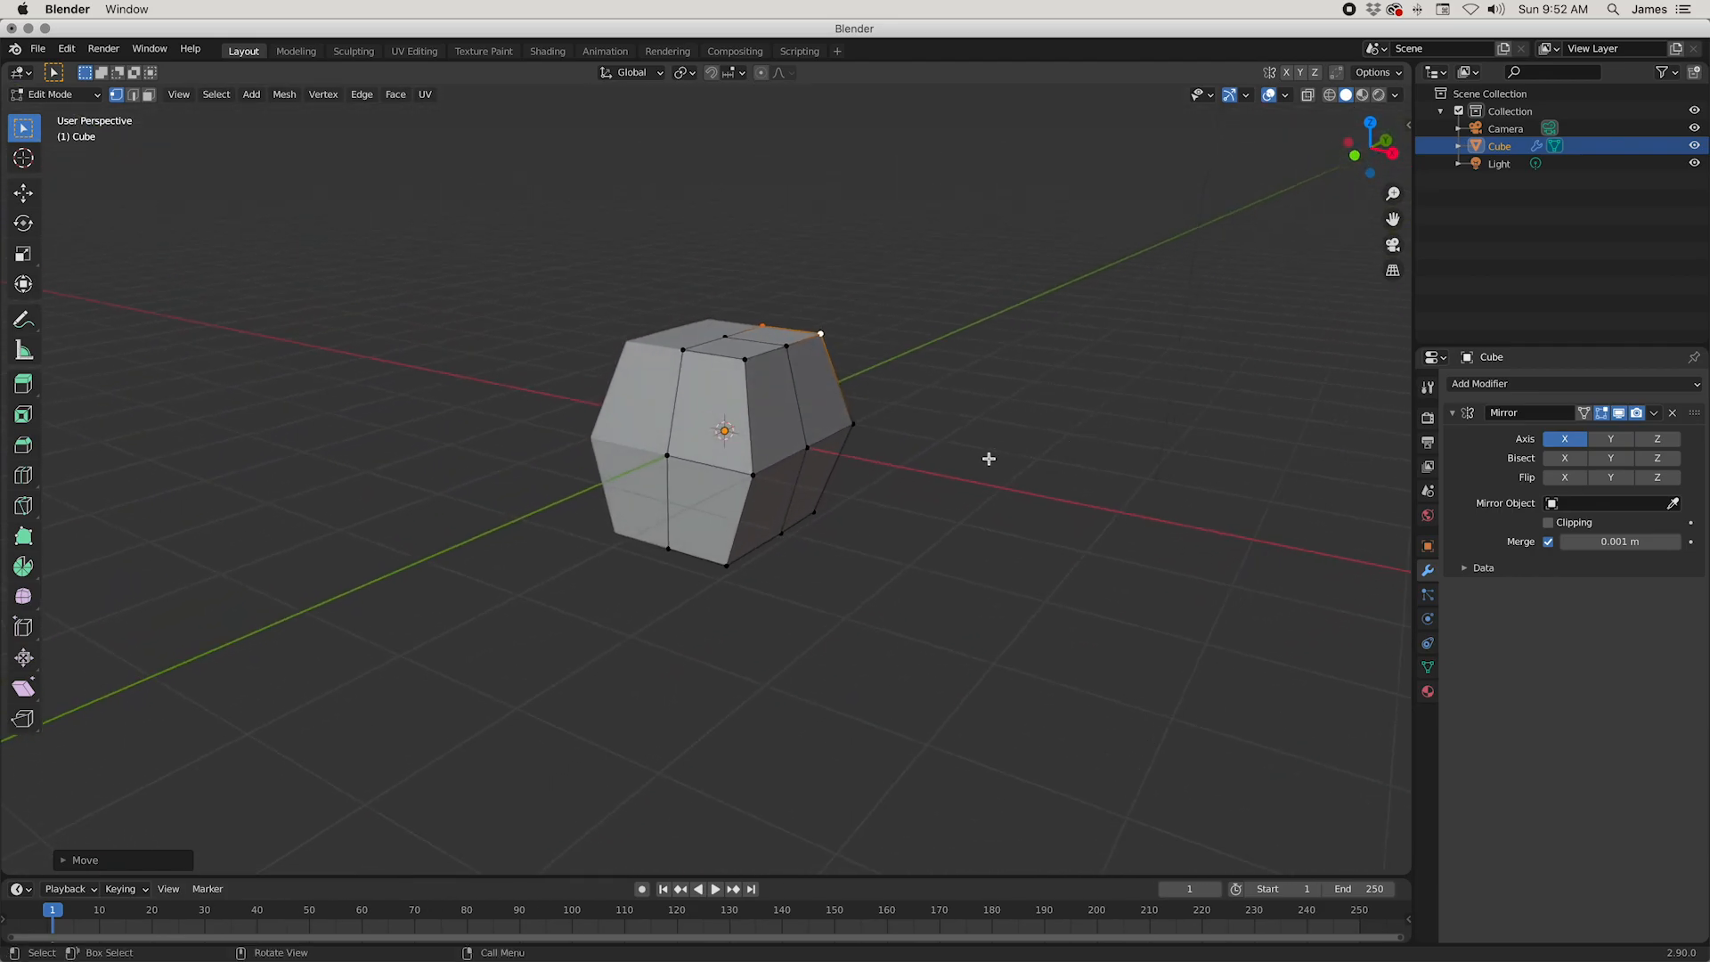
Step: Select the upper, middle and lower vertices of the outer back corner and move them slightly inward along Y
middle_click_drag(946, 484, 750, 580)
left_click(723, 566)
left_click(732, 615, "shift")
middle_click_drag(872, 577, 988, 500)
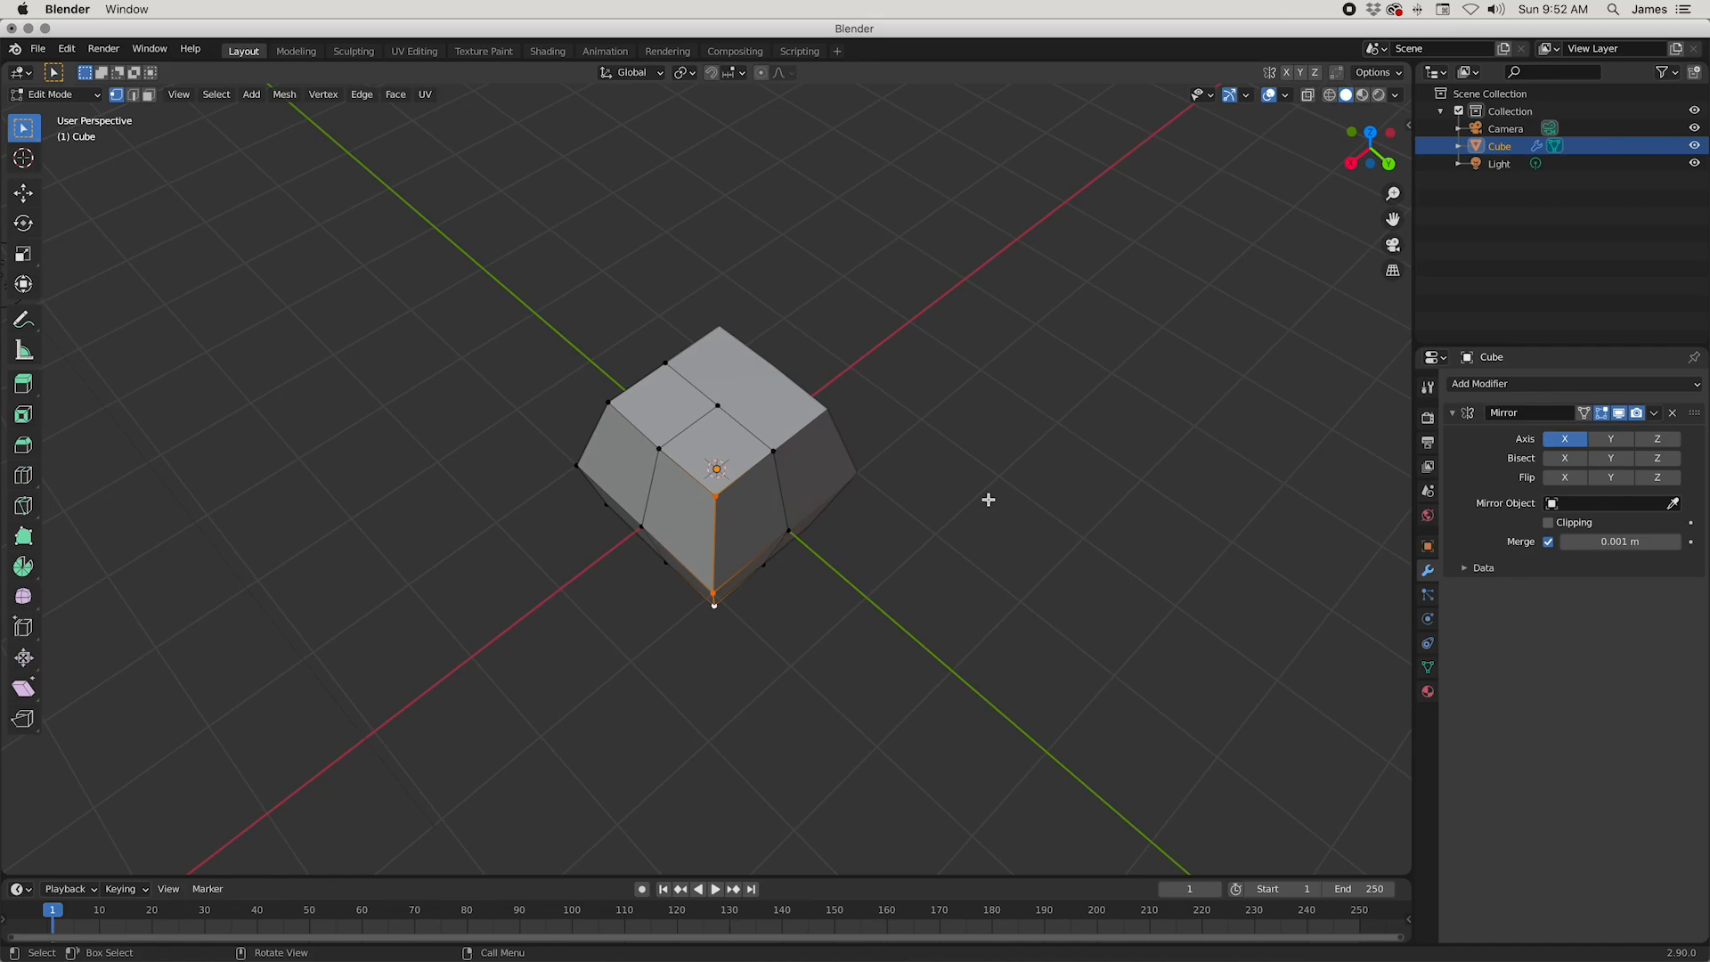
key("g")
key("y")
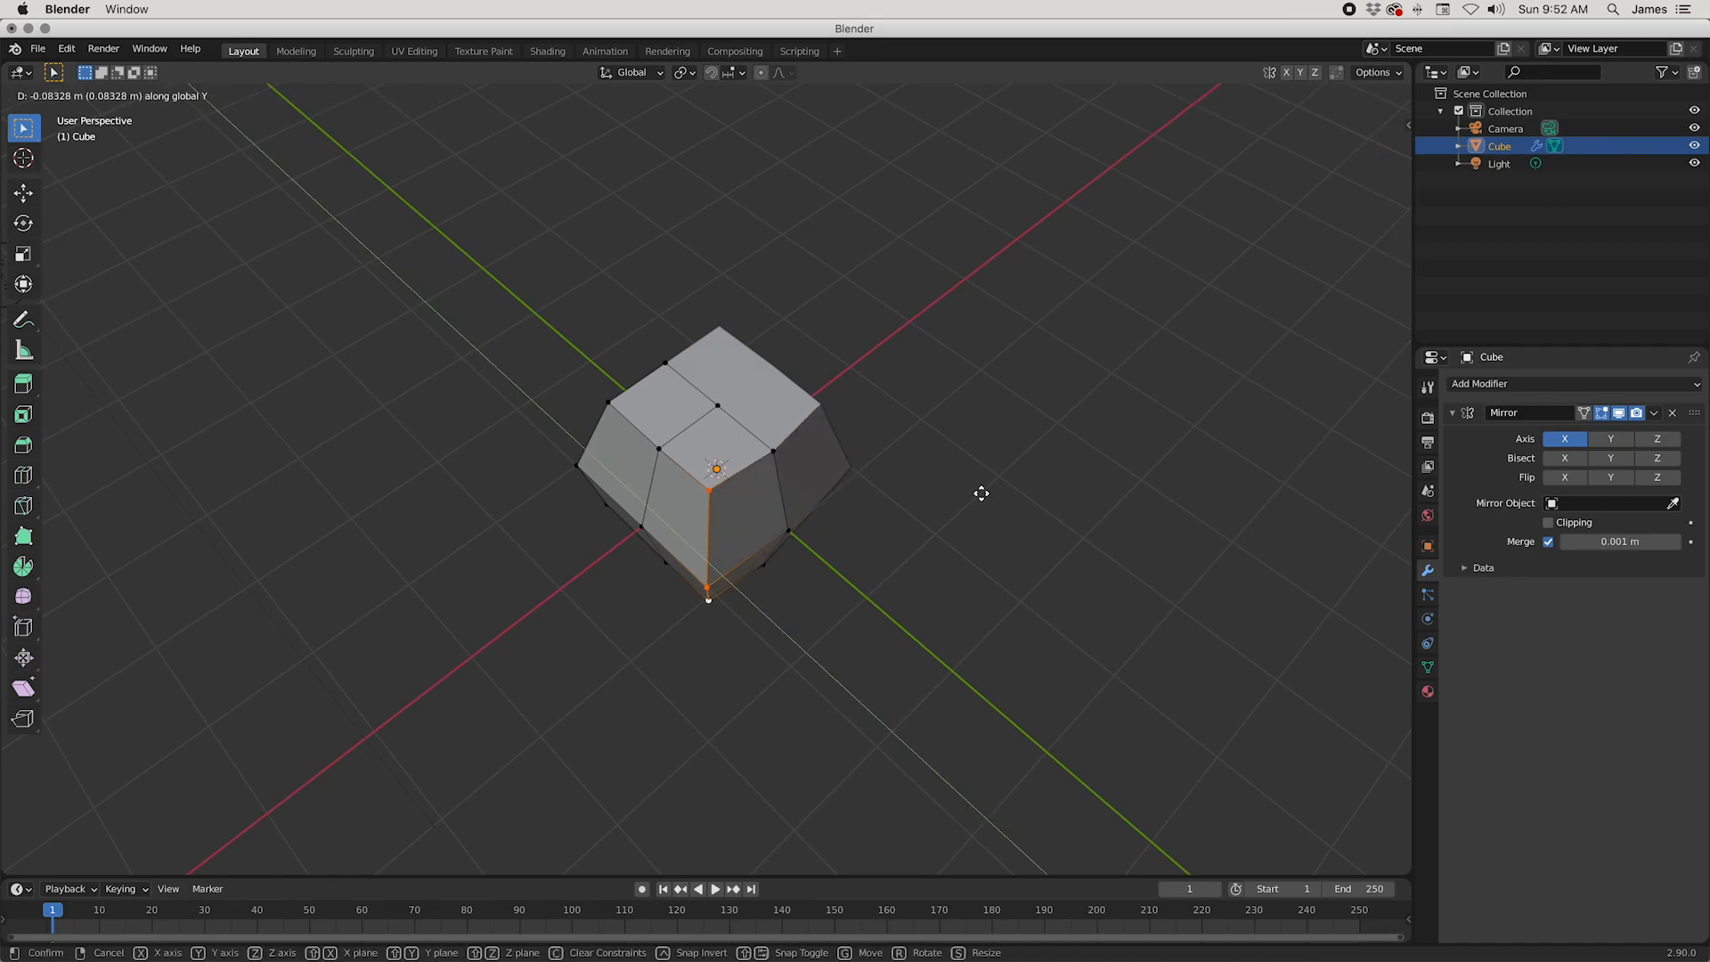
left_click(975, 493)
Step: Move the same three outer back corner vertices slightly along the X axis
key("g")
key("x")
left_click(984, 488)
middle_click_drag(985, 488, 1095, 424)
key("g")
left_click(850, 428)
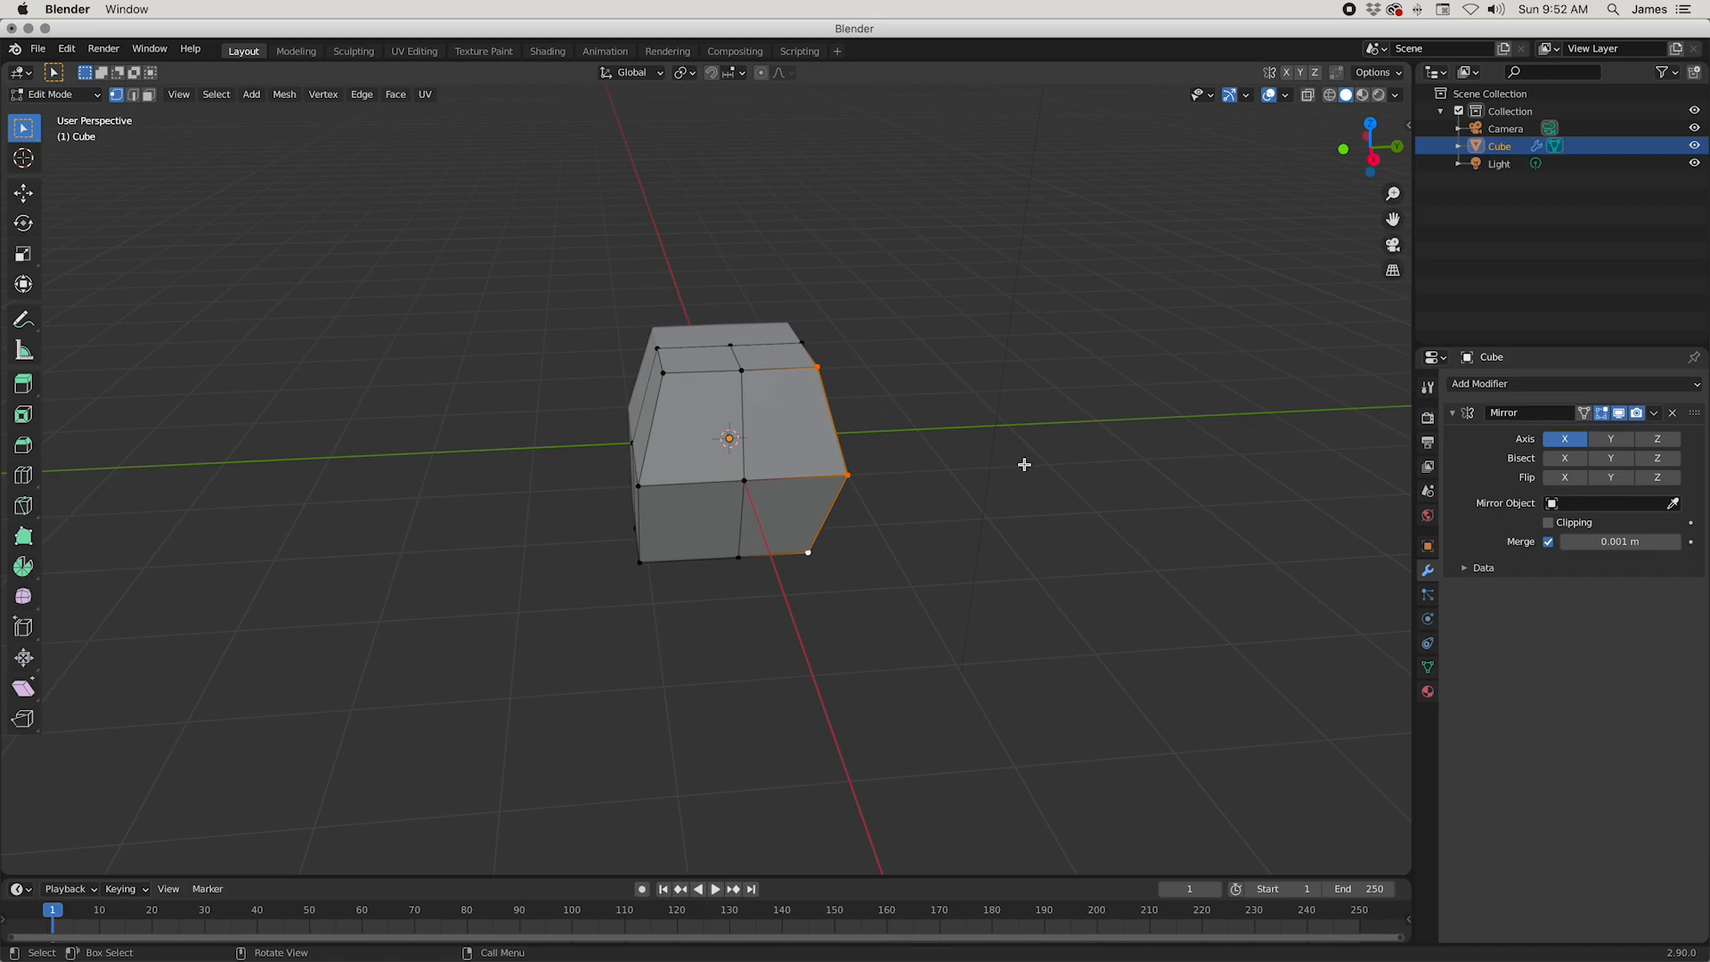
Step: Select all vertices of the half mesh and apply Smooth Vertices
key("a")
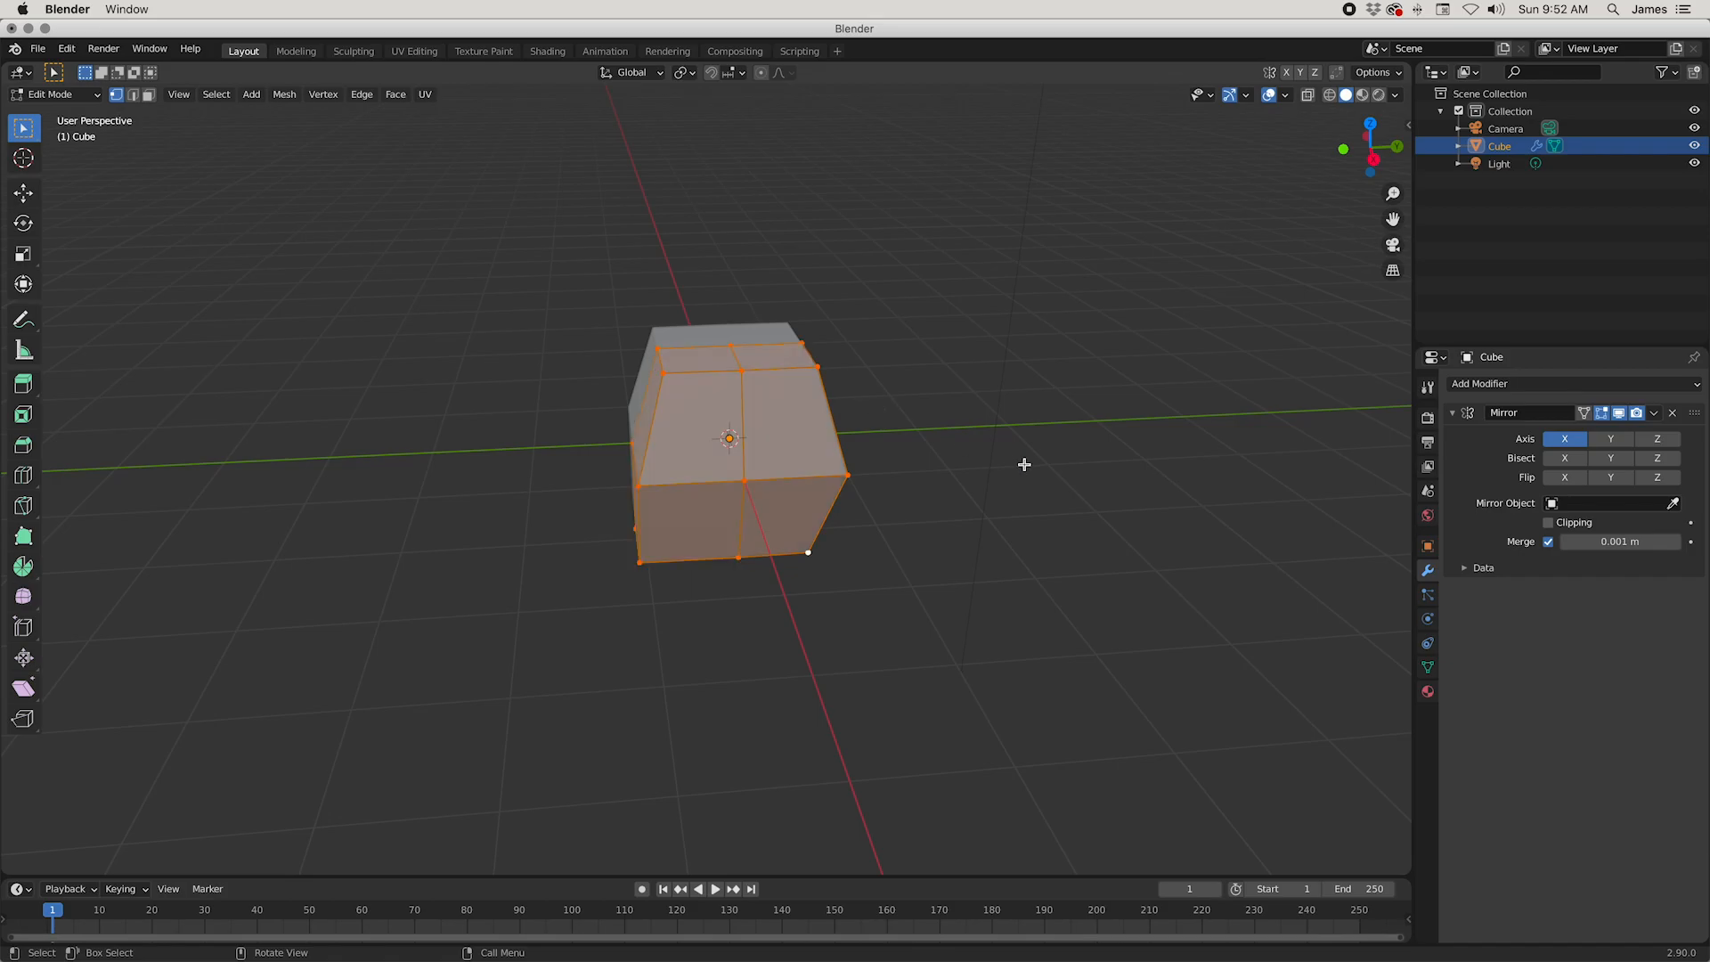
right_click(995, 322)
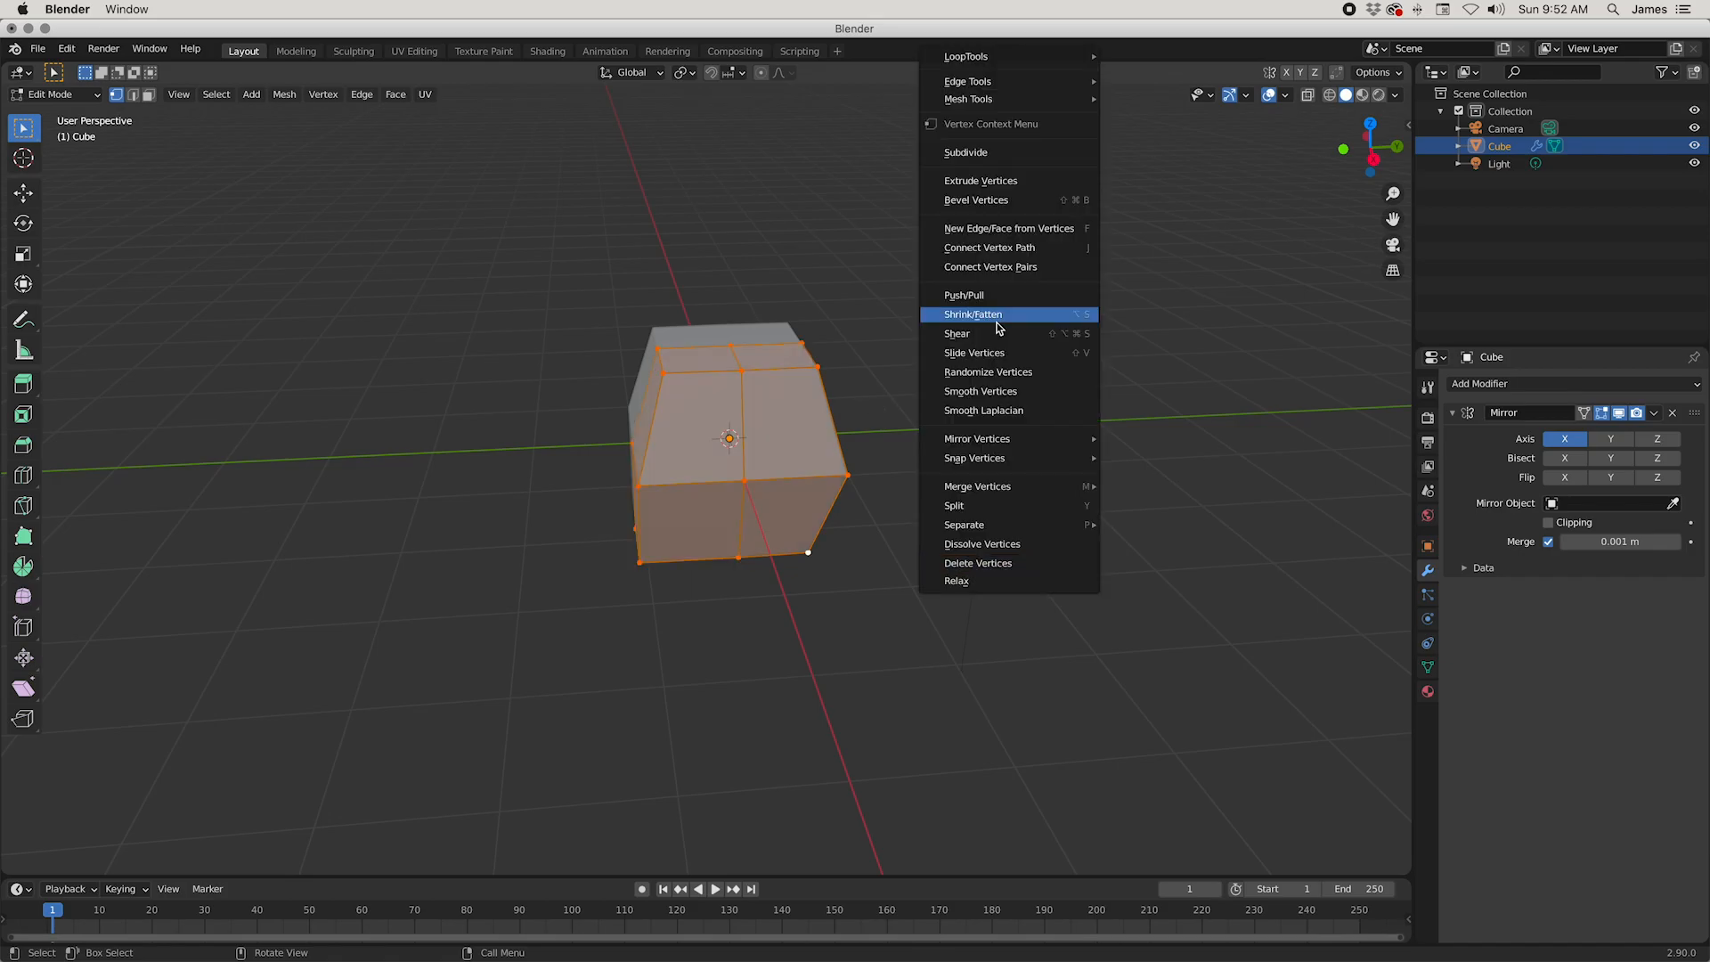
left_click(995, 394)
middle_click_drag(888, 484, 948, 488)
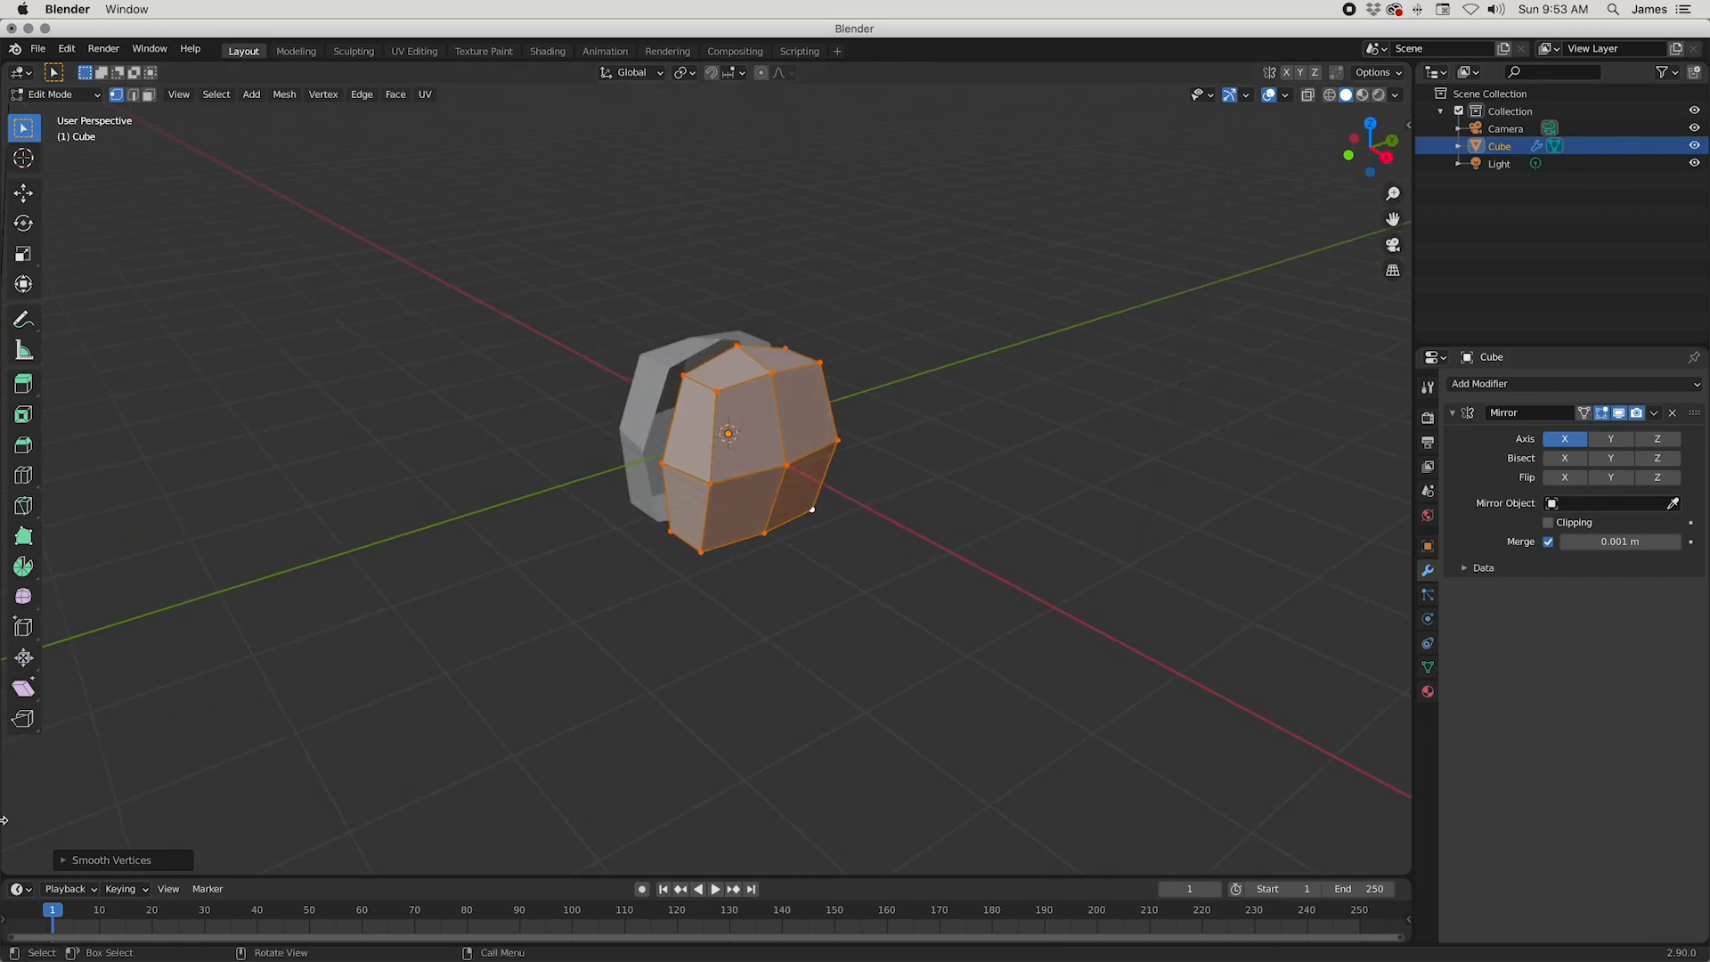
Step: Try a Smooth Vertices smoothing factor of 1.000, reduce it to 0.791 and check the seam between the halves
left_click(67, 860)
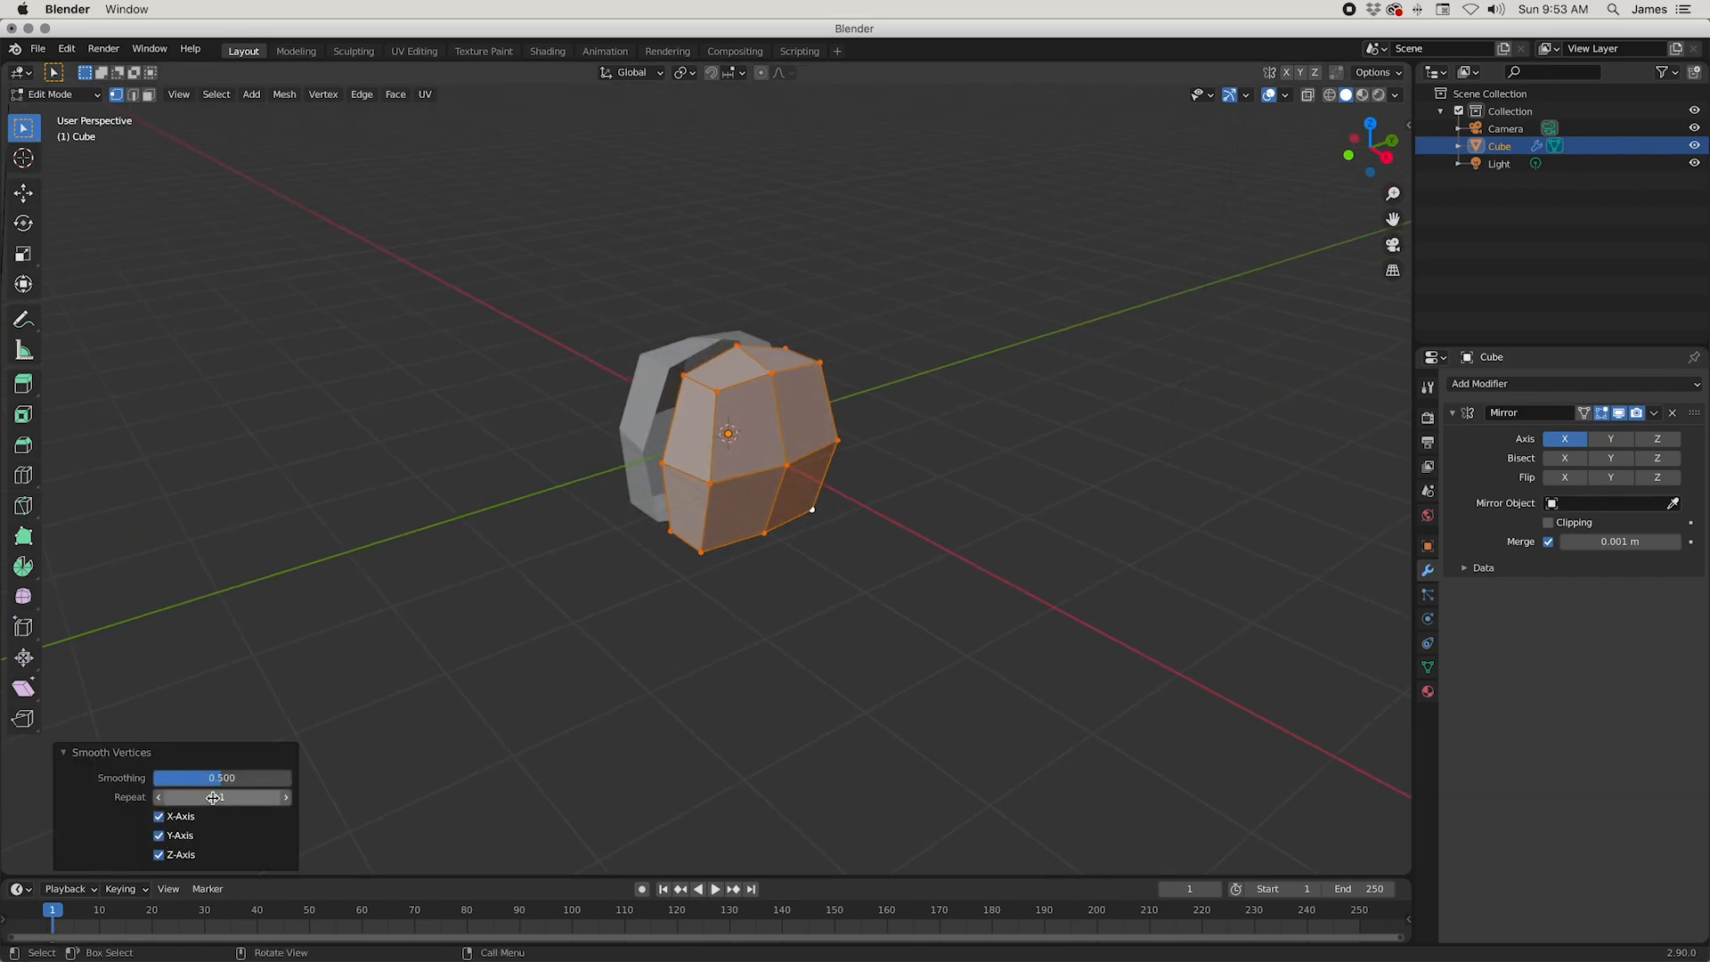
left_click_drag(224, 778, 292, 781)
left_click(62, 754)
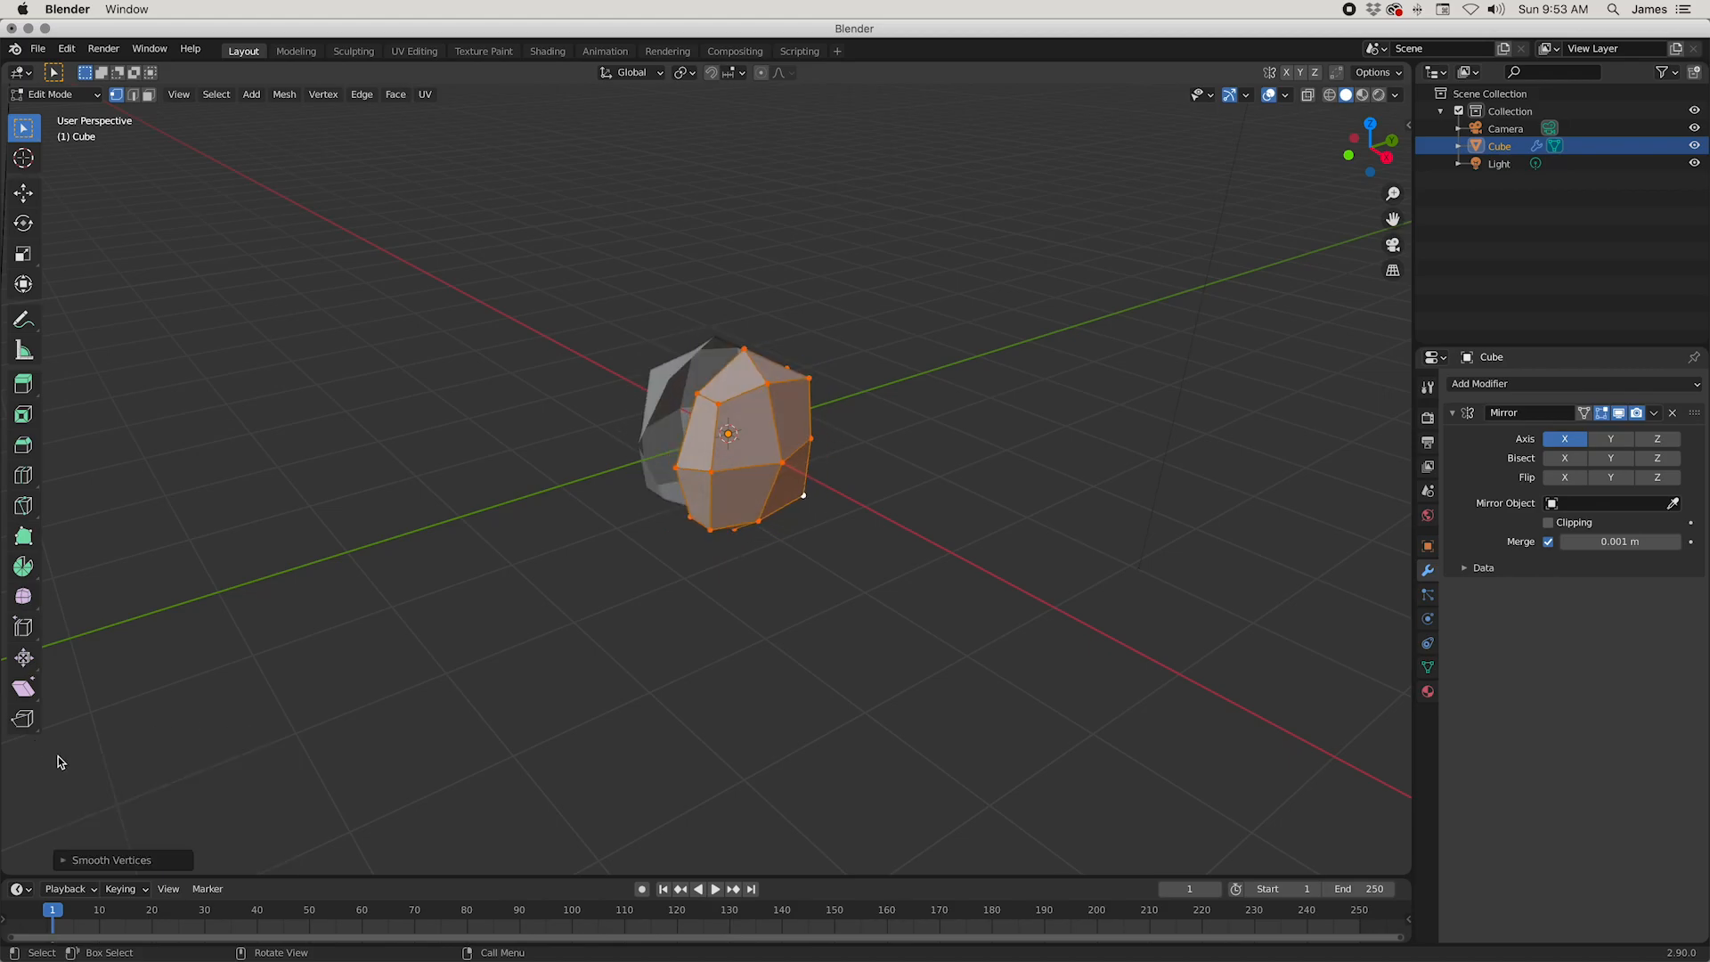
left_click(63, 861)
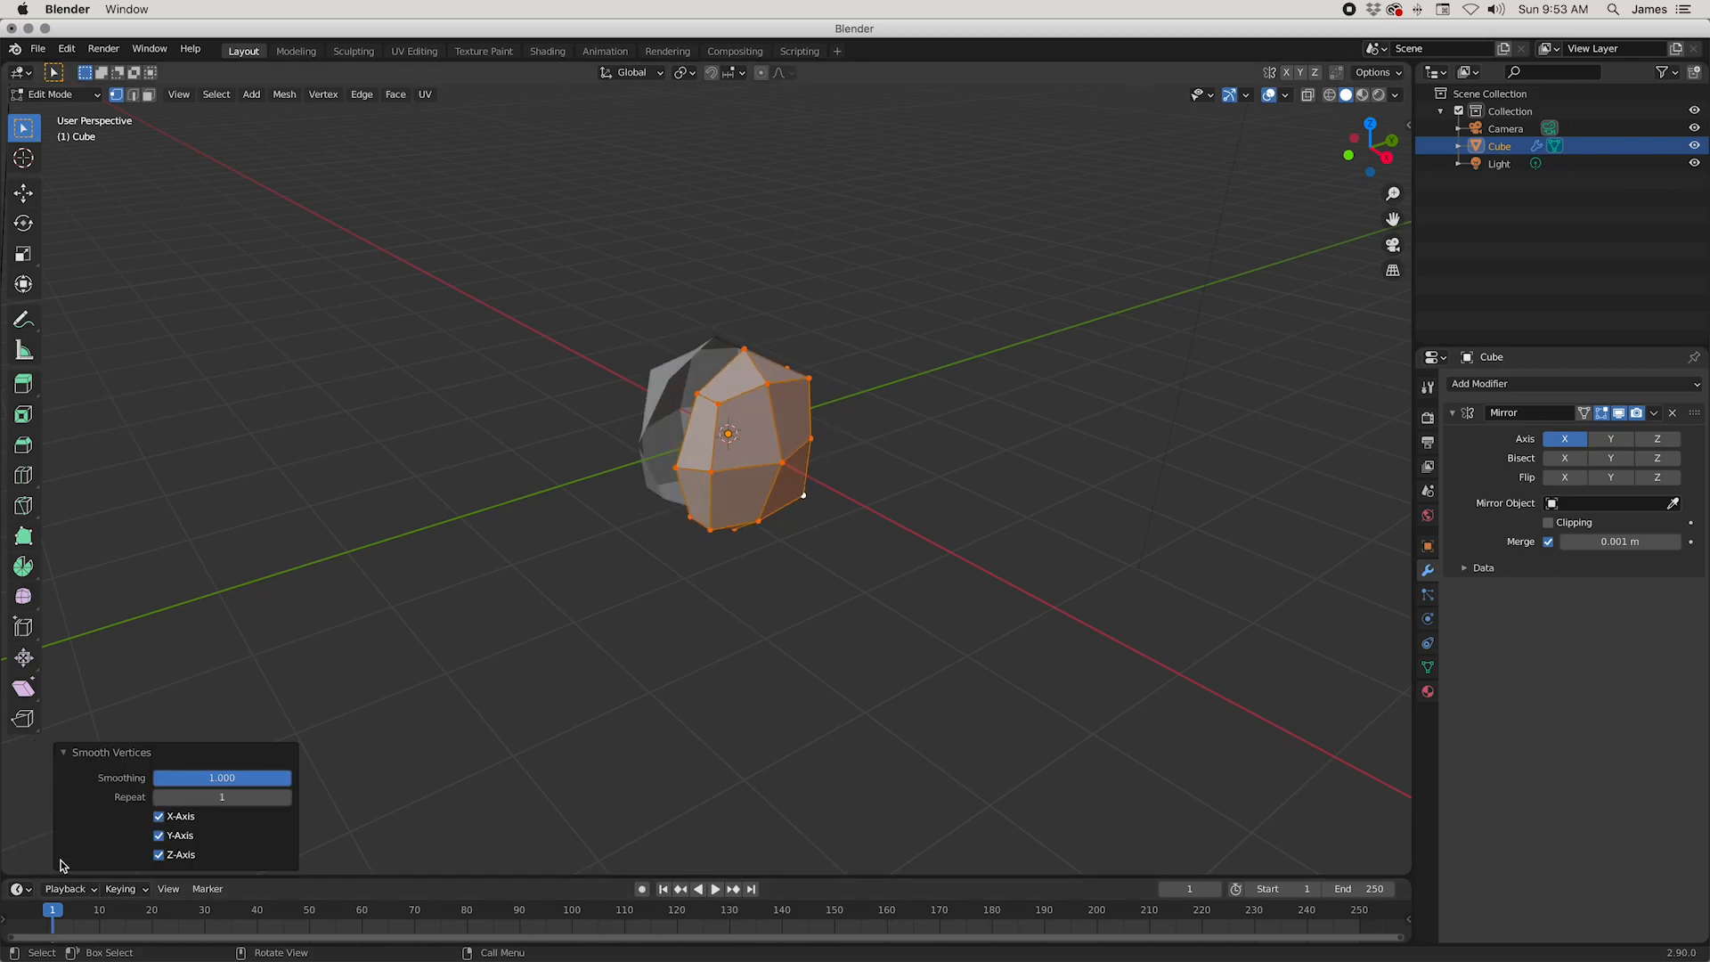
left_click(62, 755)
left_click(62, 860)
mouse_move(211, 779)
left_mouse_down()
mouse_move(131, 778)
mouse_move(213, 778)
mouse_move(161, 779)
mouse_move(184, 778)
left_mouse_up()
middle_click_drag(666, 655, 771, 621)
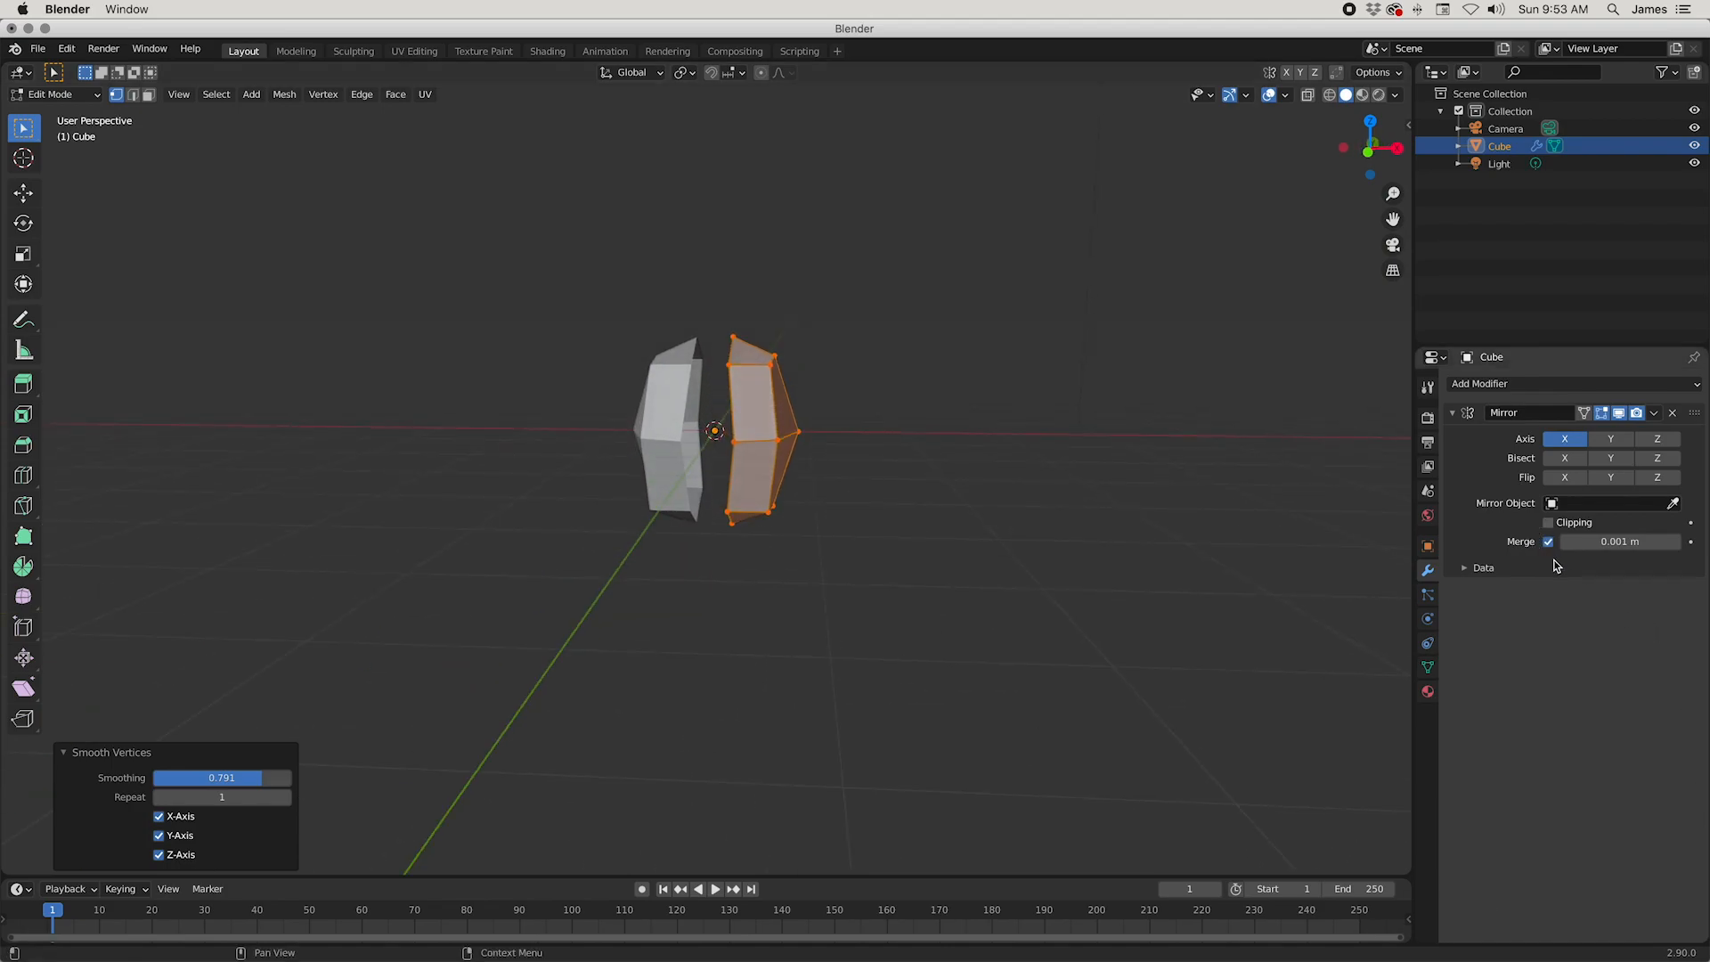
Step: Enable Clipping on the Mirror modifier and undo the Smooth Vertices operation
left_click(1549, 524)
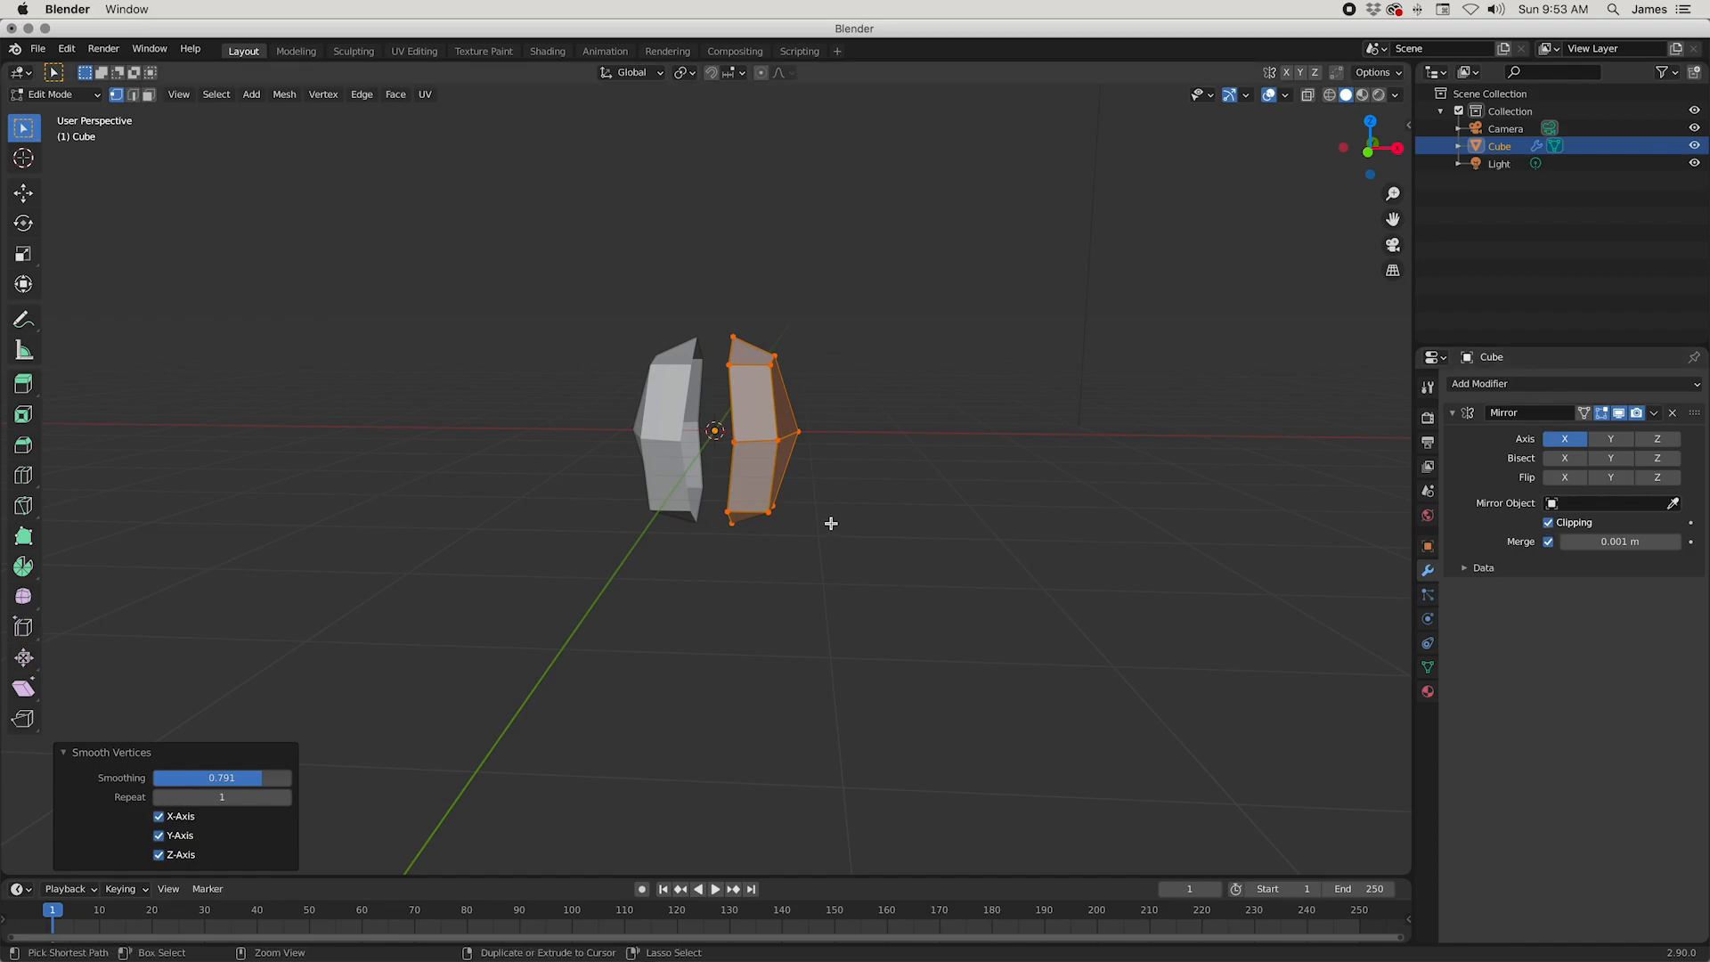
key("ctrl+z")
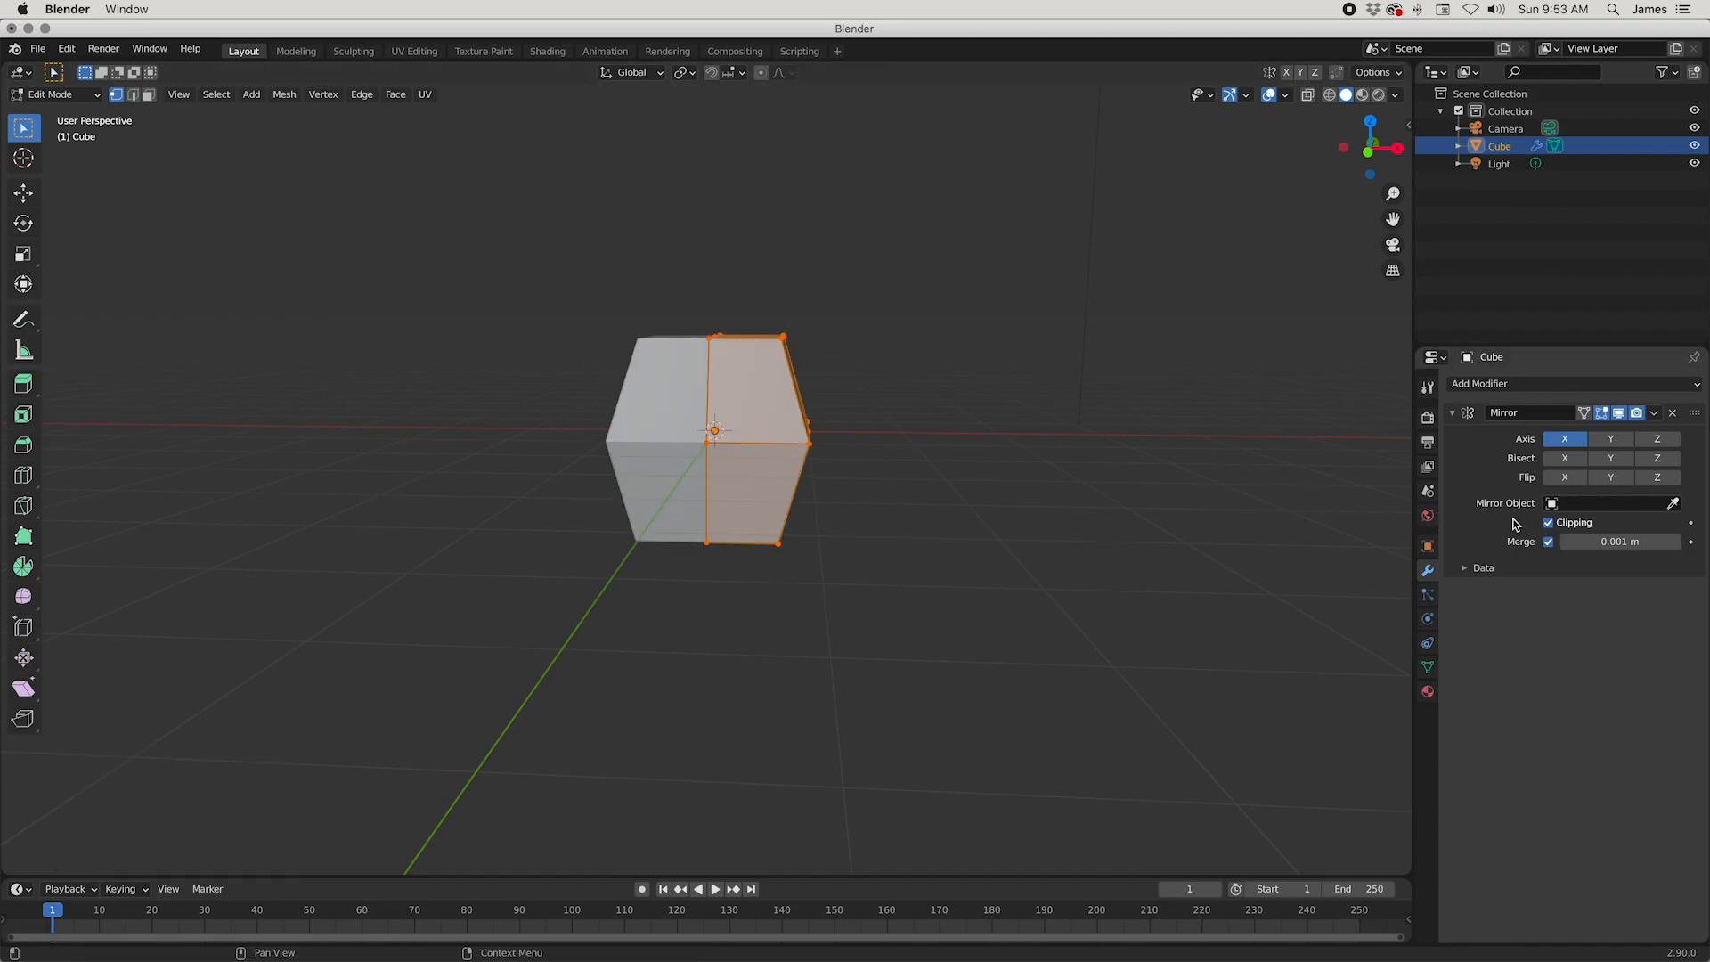
Step: Apply Smooth Vertices to the whole half mesh with a smoothing factor of 0.5
middle_click_drag(1069, 525, 999, 541)
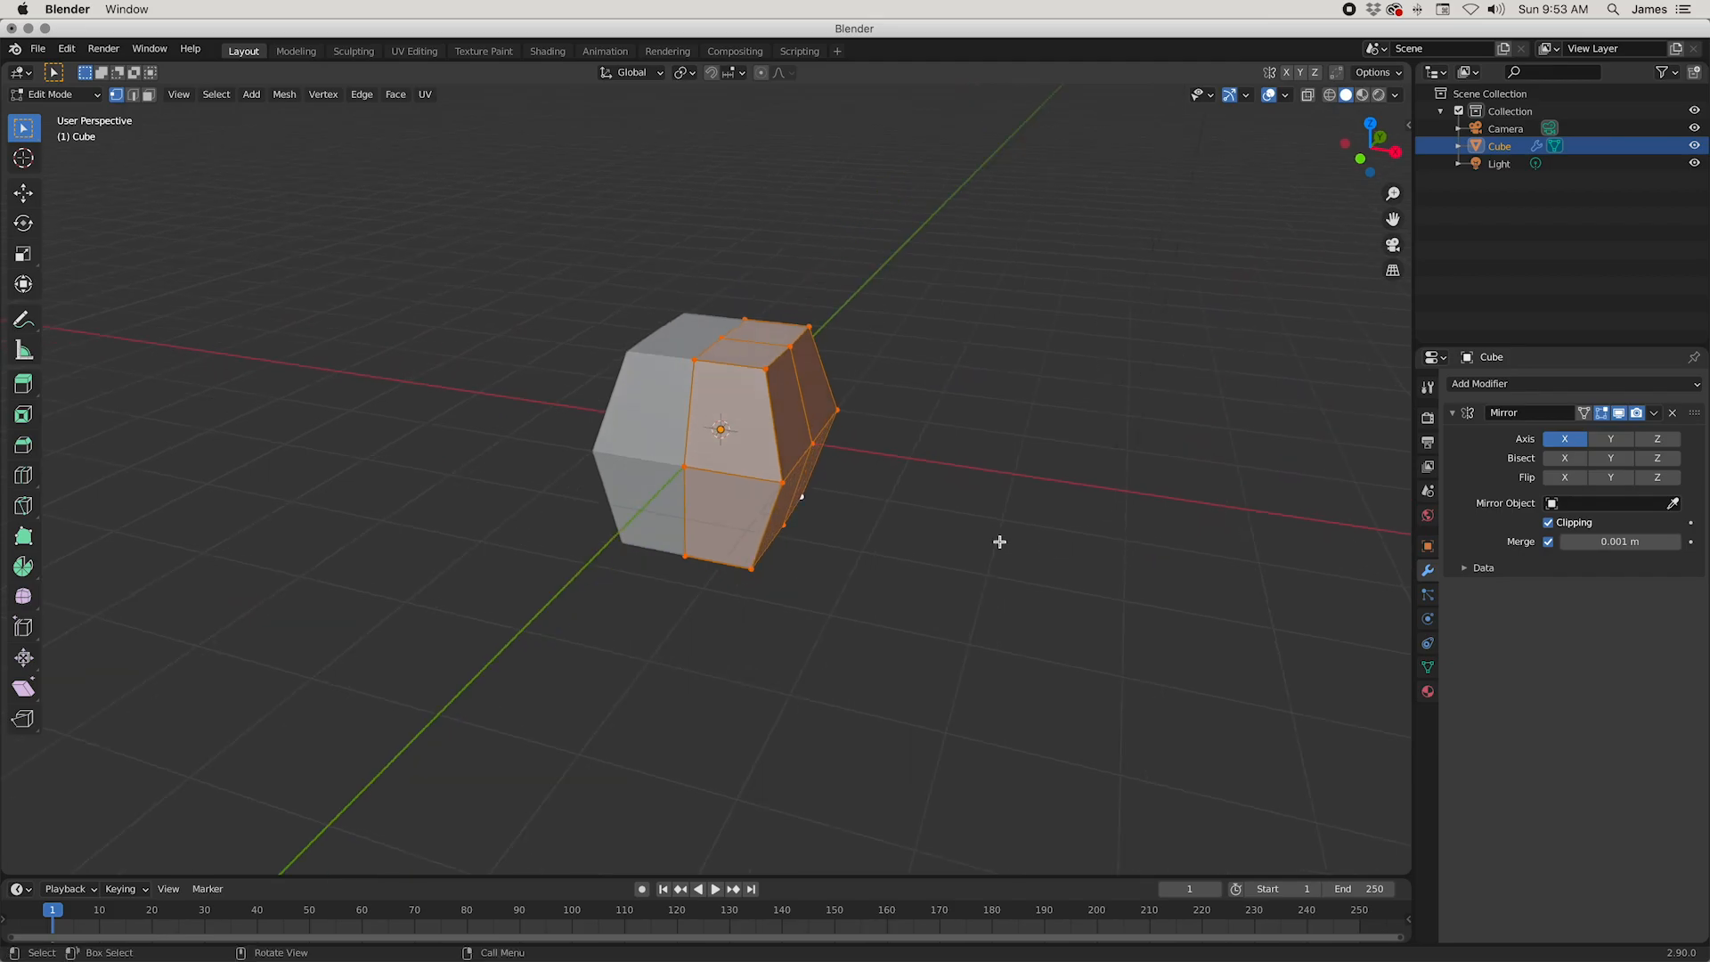
right_click(1024, 396)
left_click(1034, 385)
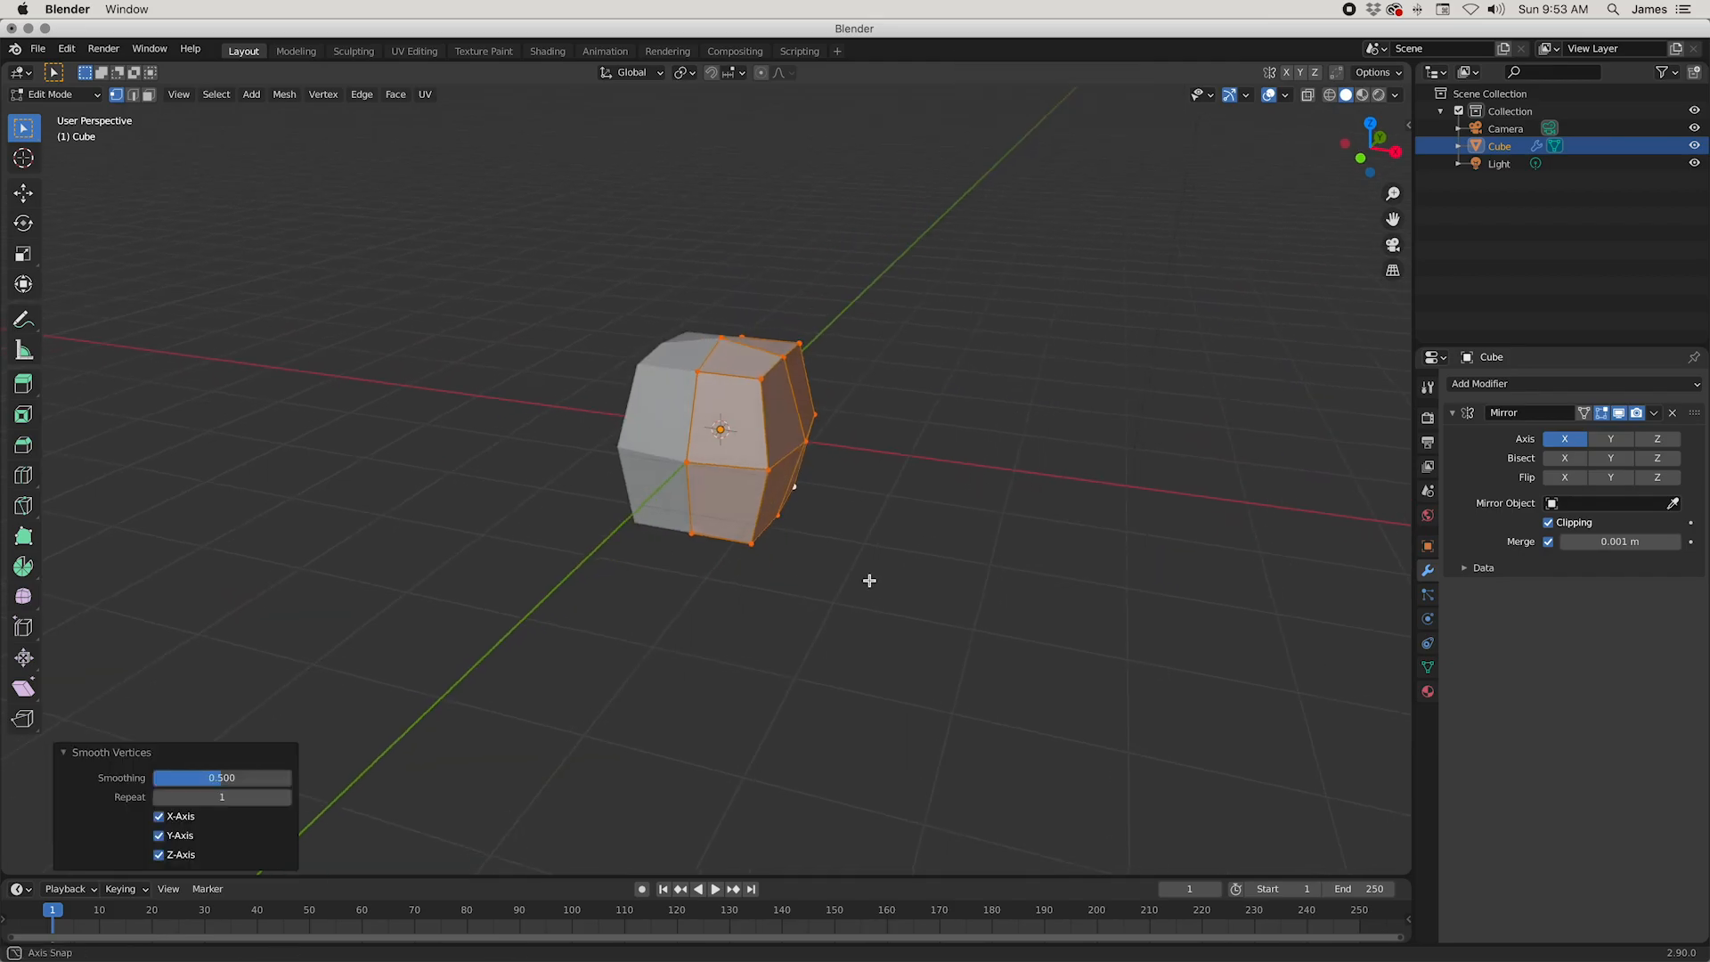
middle_click_drag(866, 588, 647, 355)
middle_click_drag(706, 517, 811, 506)
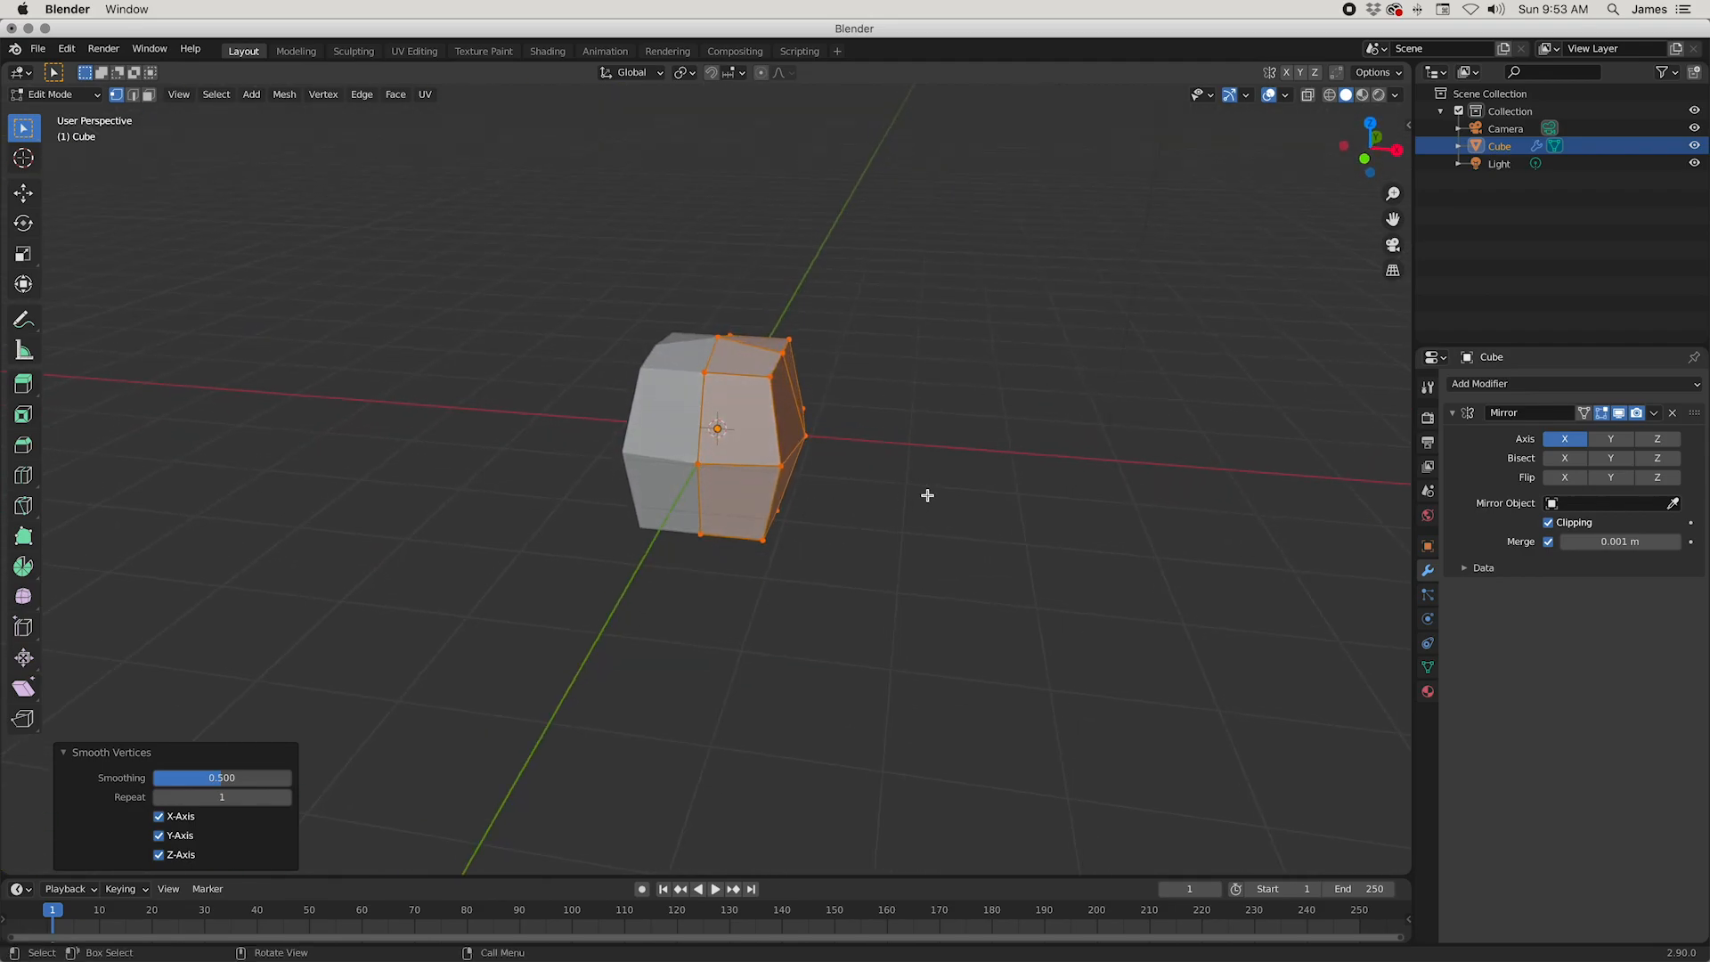
Step: Test moving the whole half mesh with Clipping on and with Clipping off, and undo both moves
key("g")
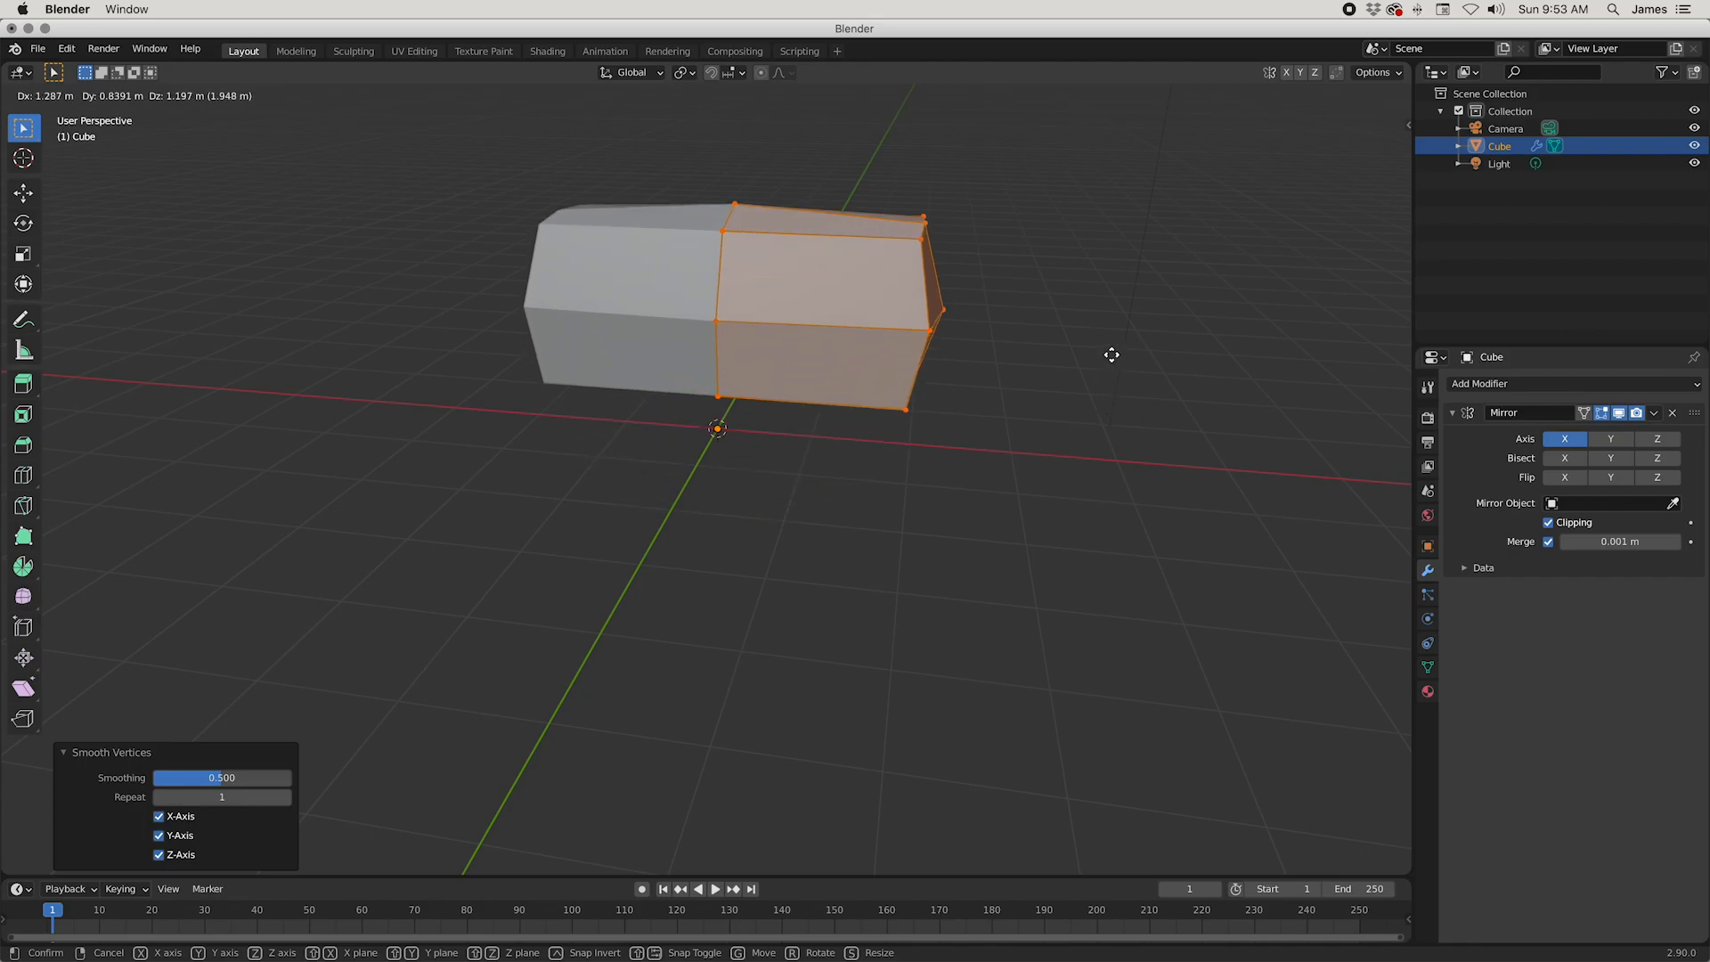
left_click(1090, 433)
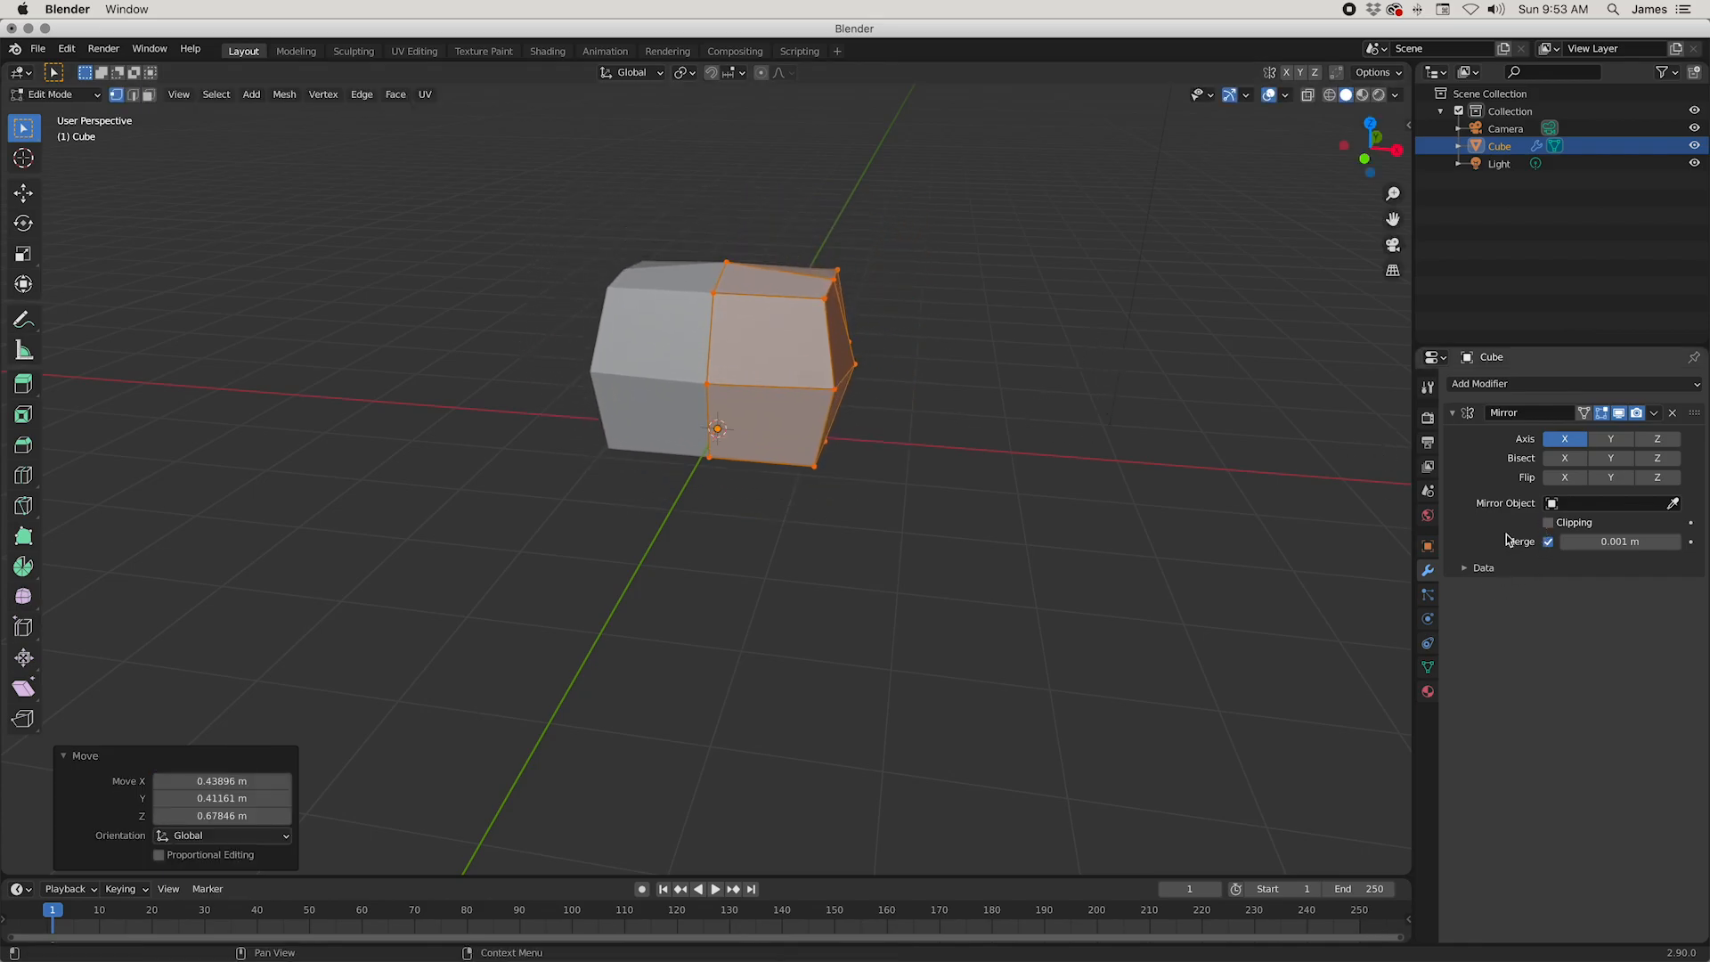
key("g")
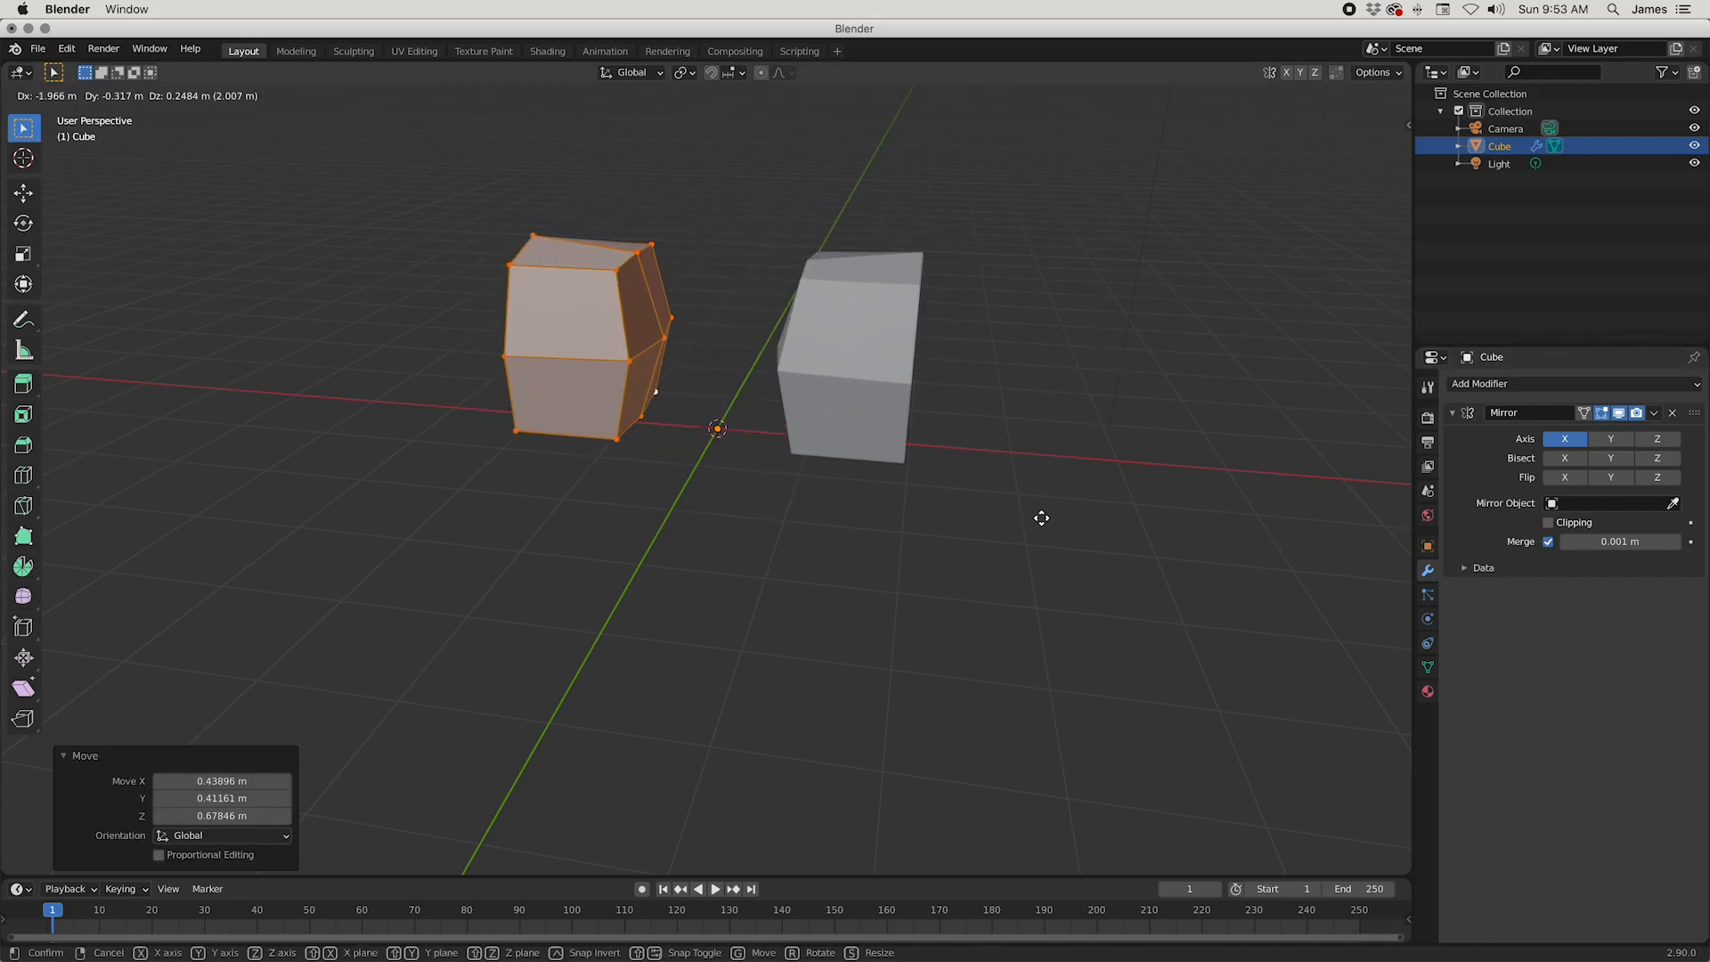
left_click(1212, 537)
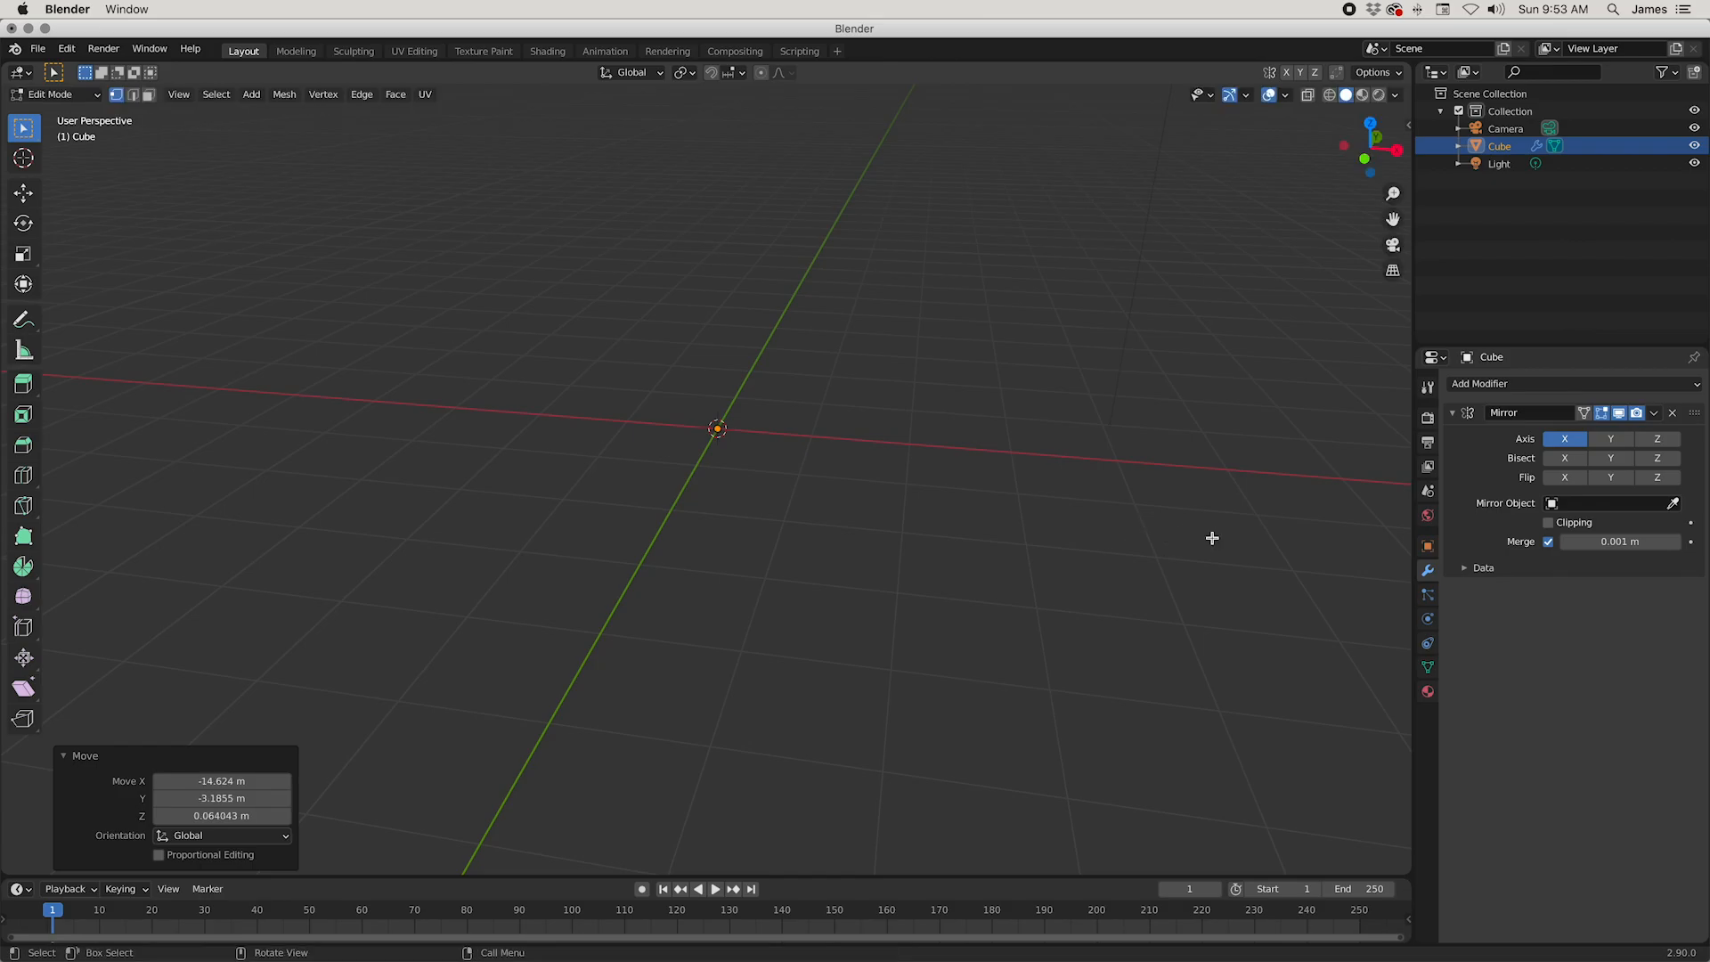
key("ctrl+z")
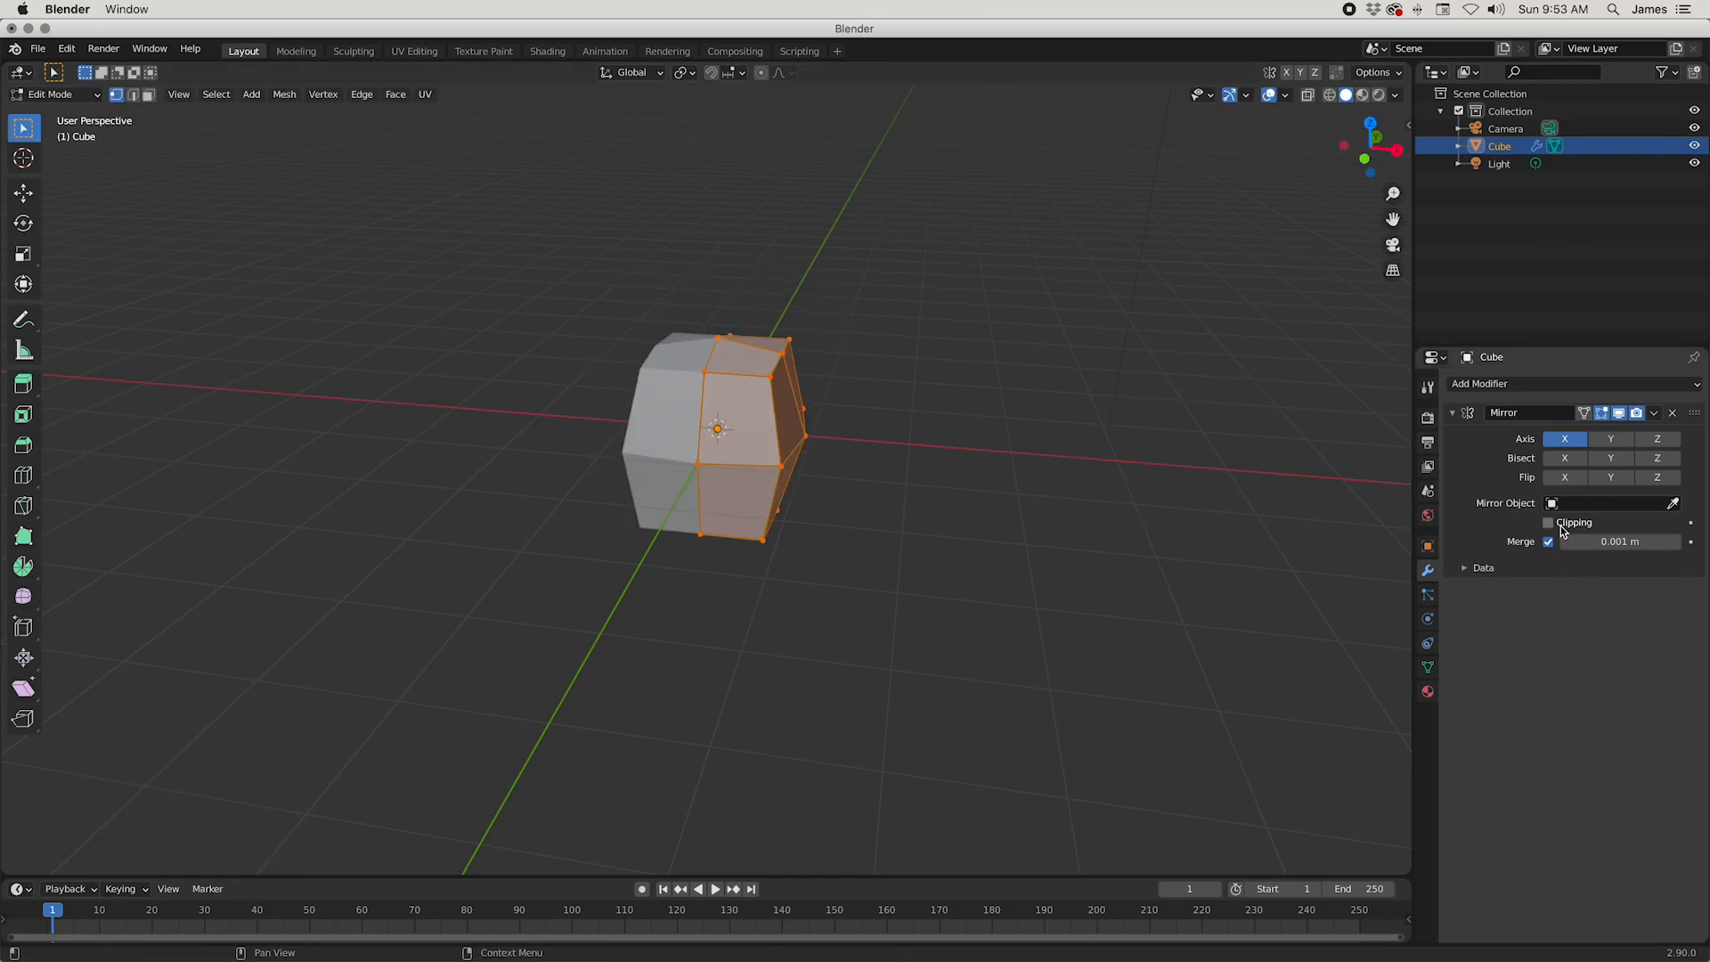
Step: Smooth all vertices once more with a factor of 0.5, clear the selection and view the rounded shape
middle_click_drag(1117, 539, 973, 503)
right_click(968, 498)
left_click(969, 499)
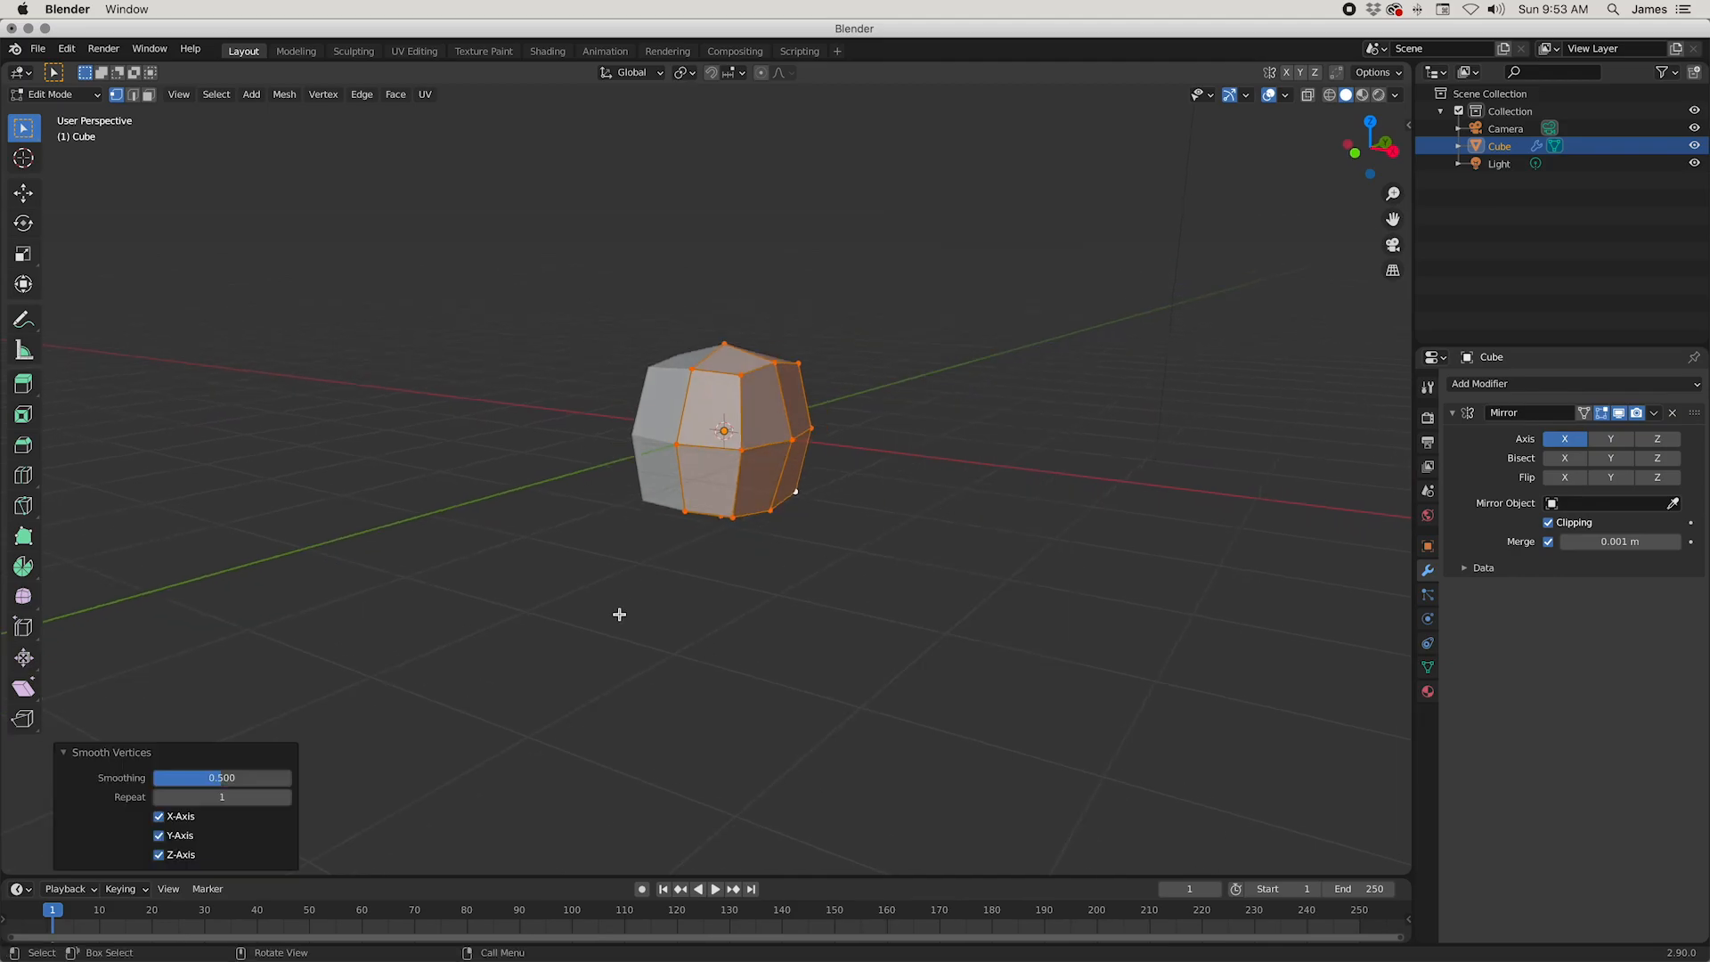
left_click(868, 615)
middle_click_drag(923, 641, 569, 583)
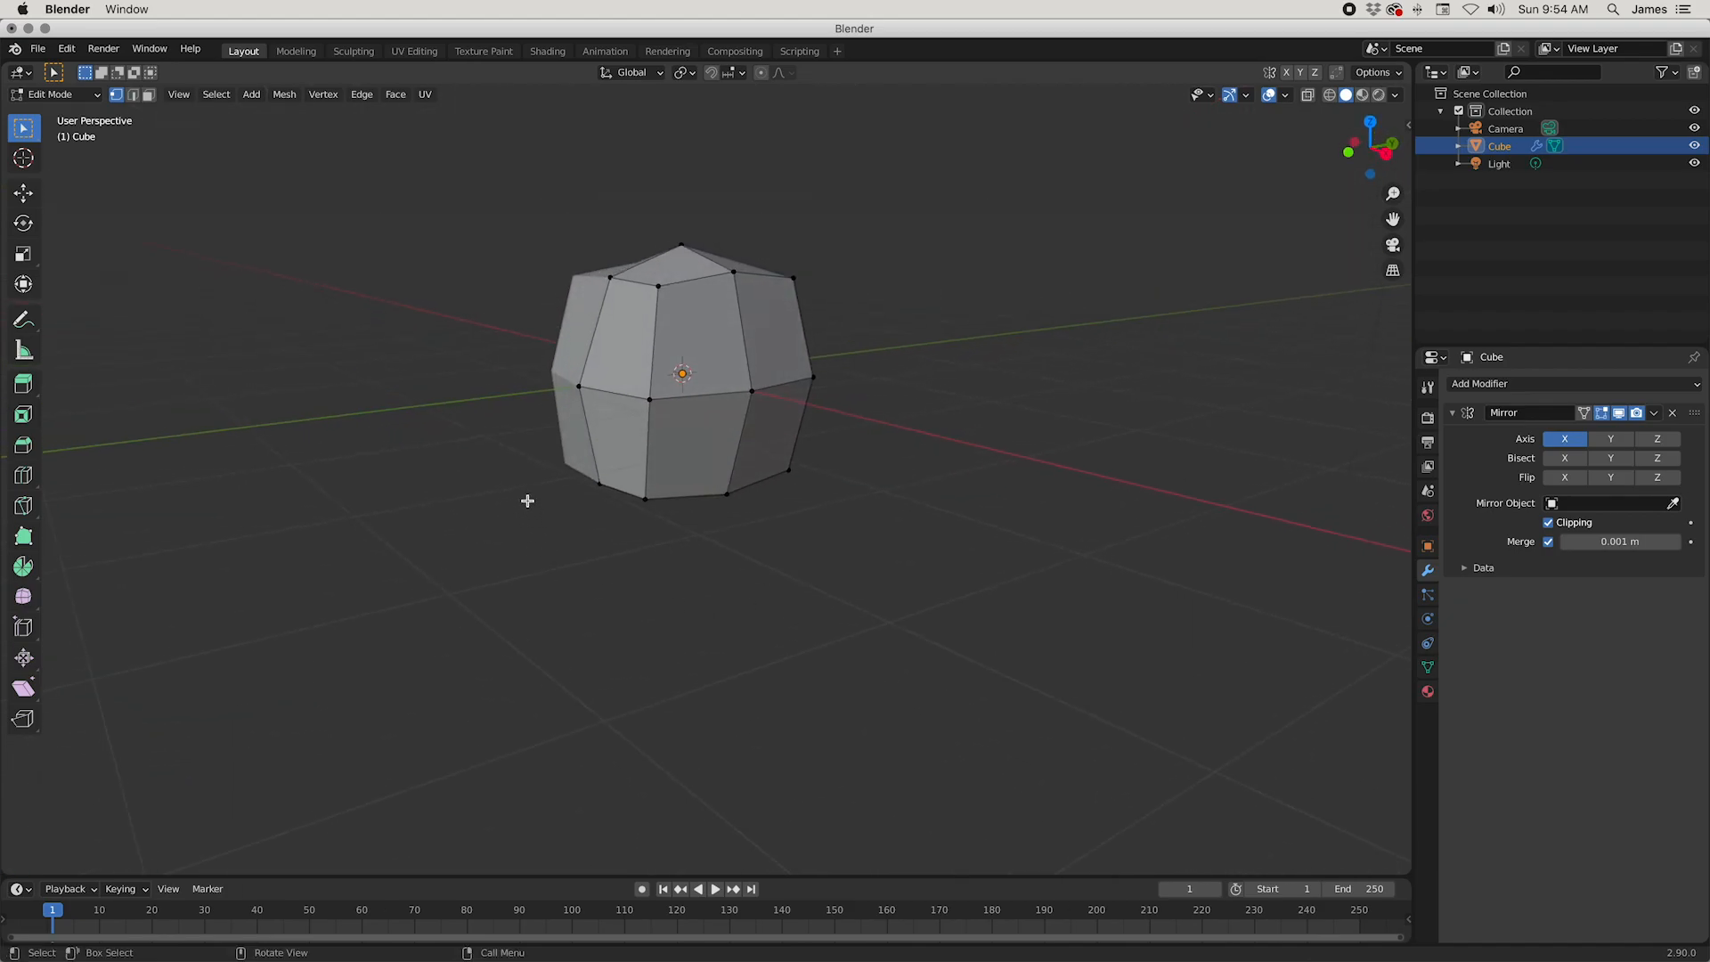
Step: Leave mesh editing for Object Mode, add a Blank Grease Pencil object and select it
key("Tab")
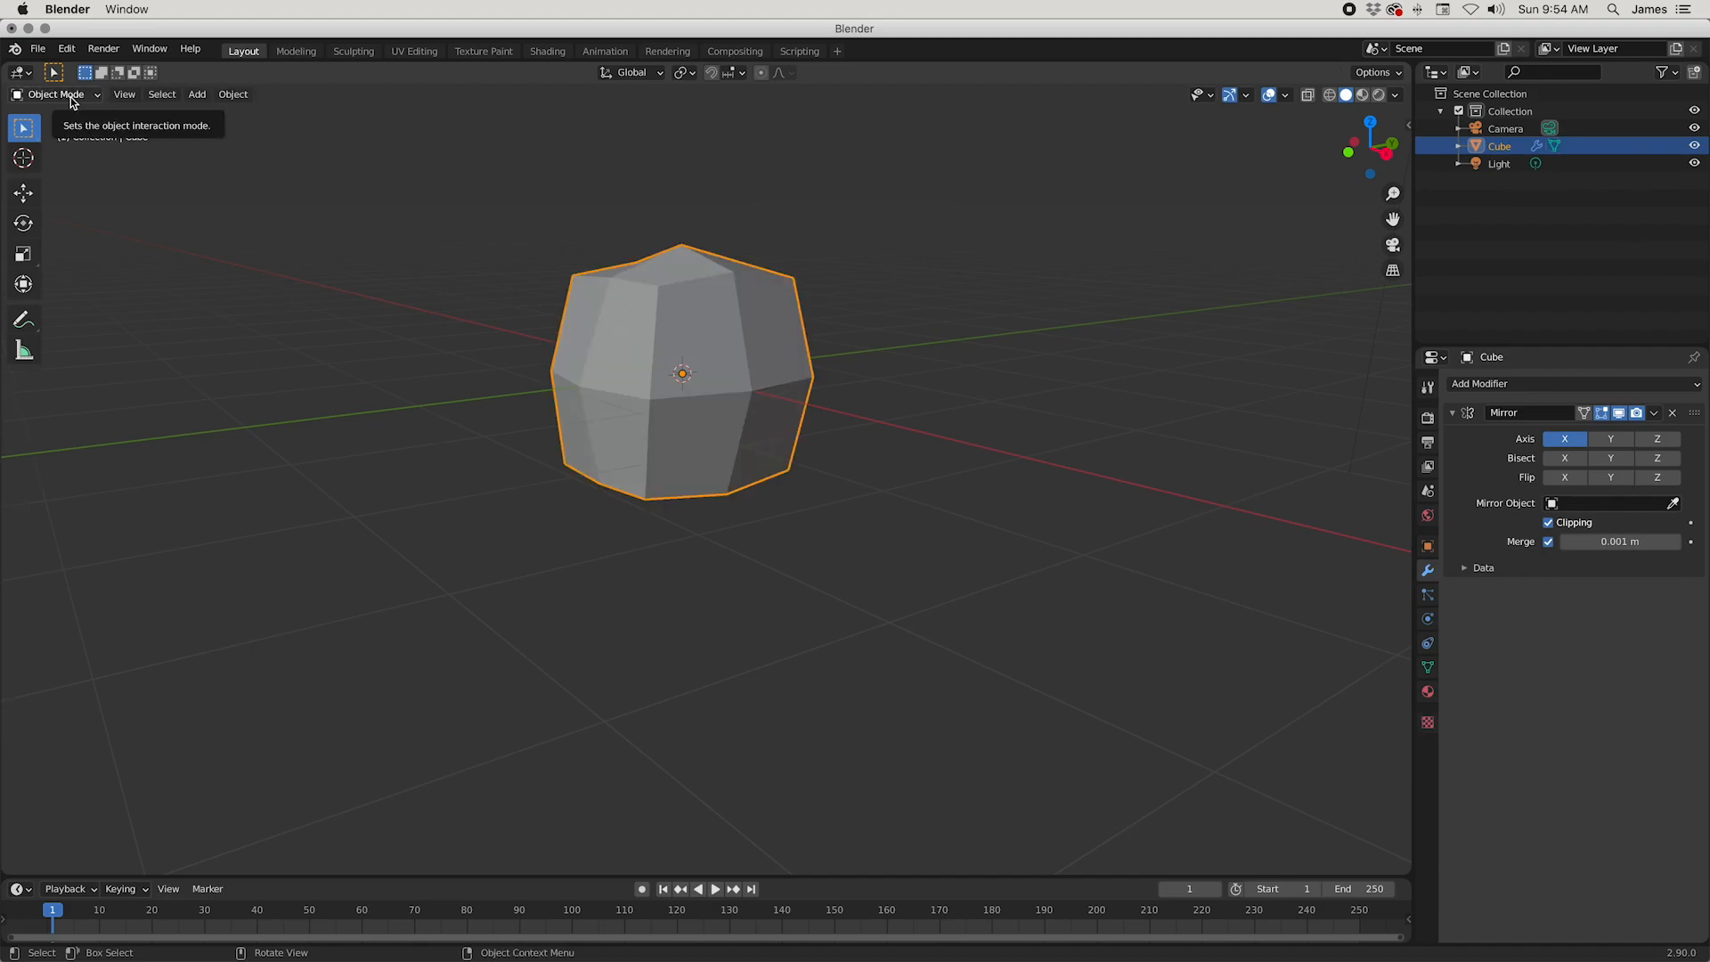
left_click(164, 98)
left_click(197, 97)
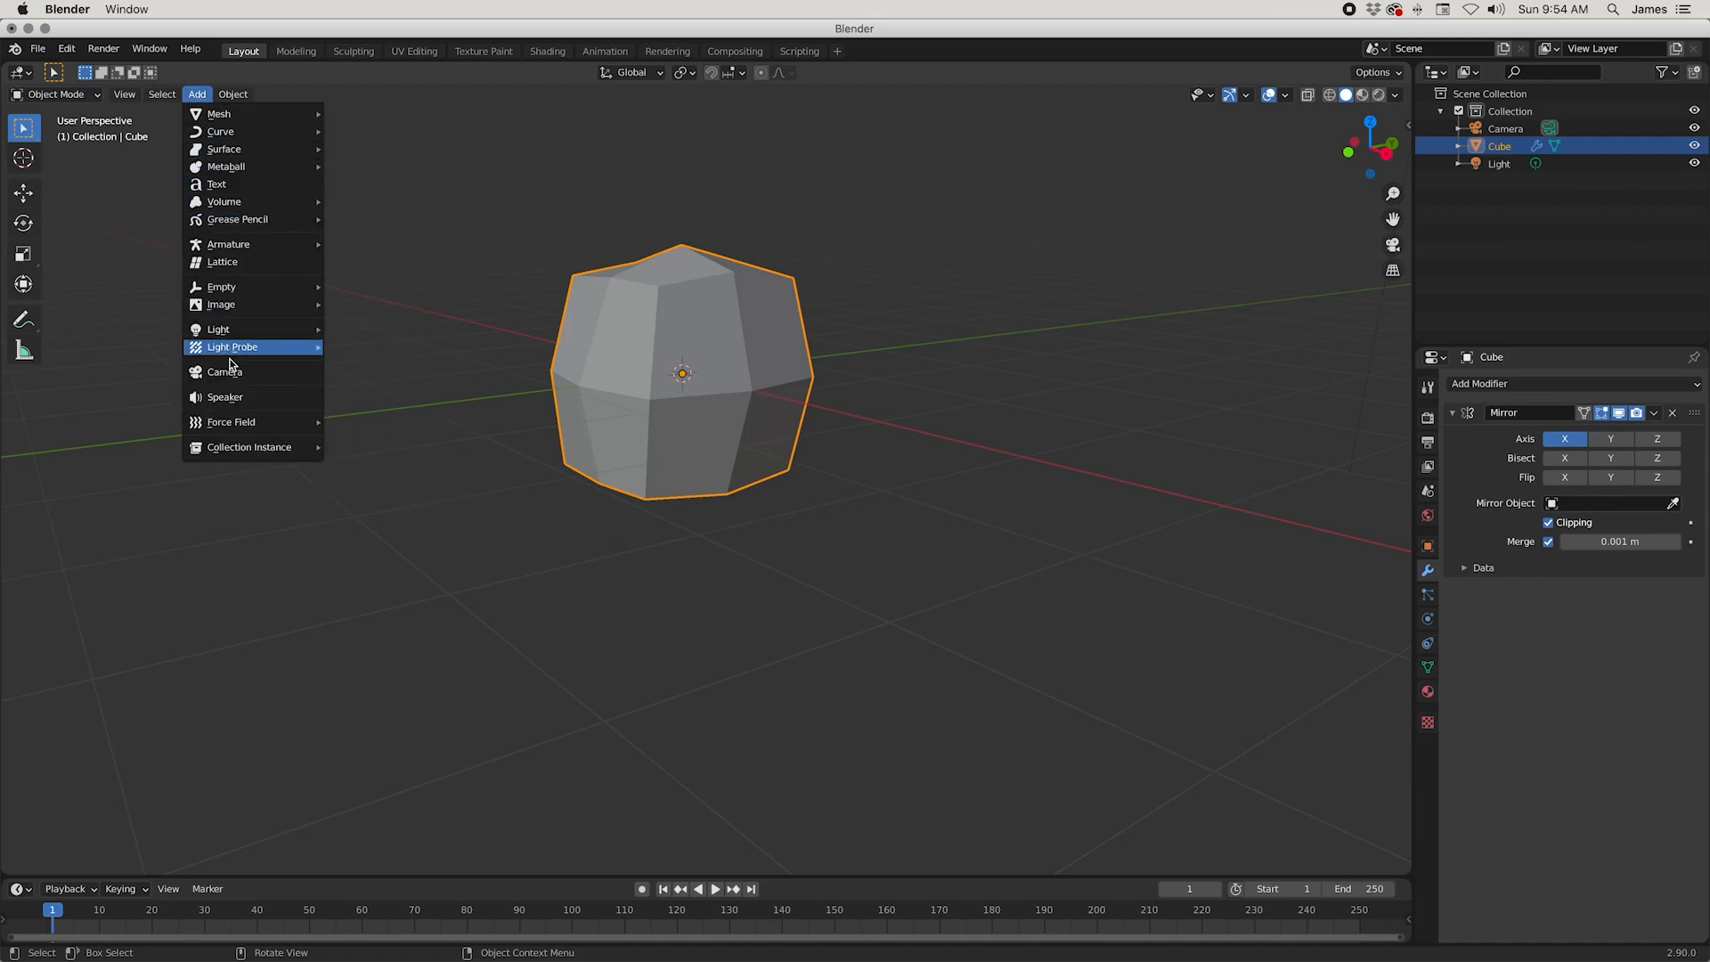
mouse_move(252, 223)
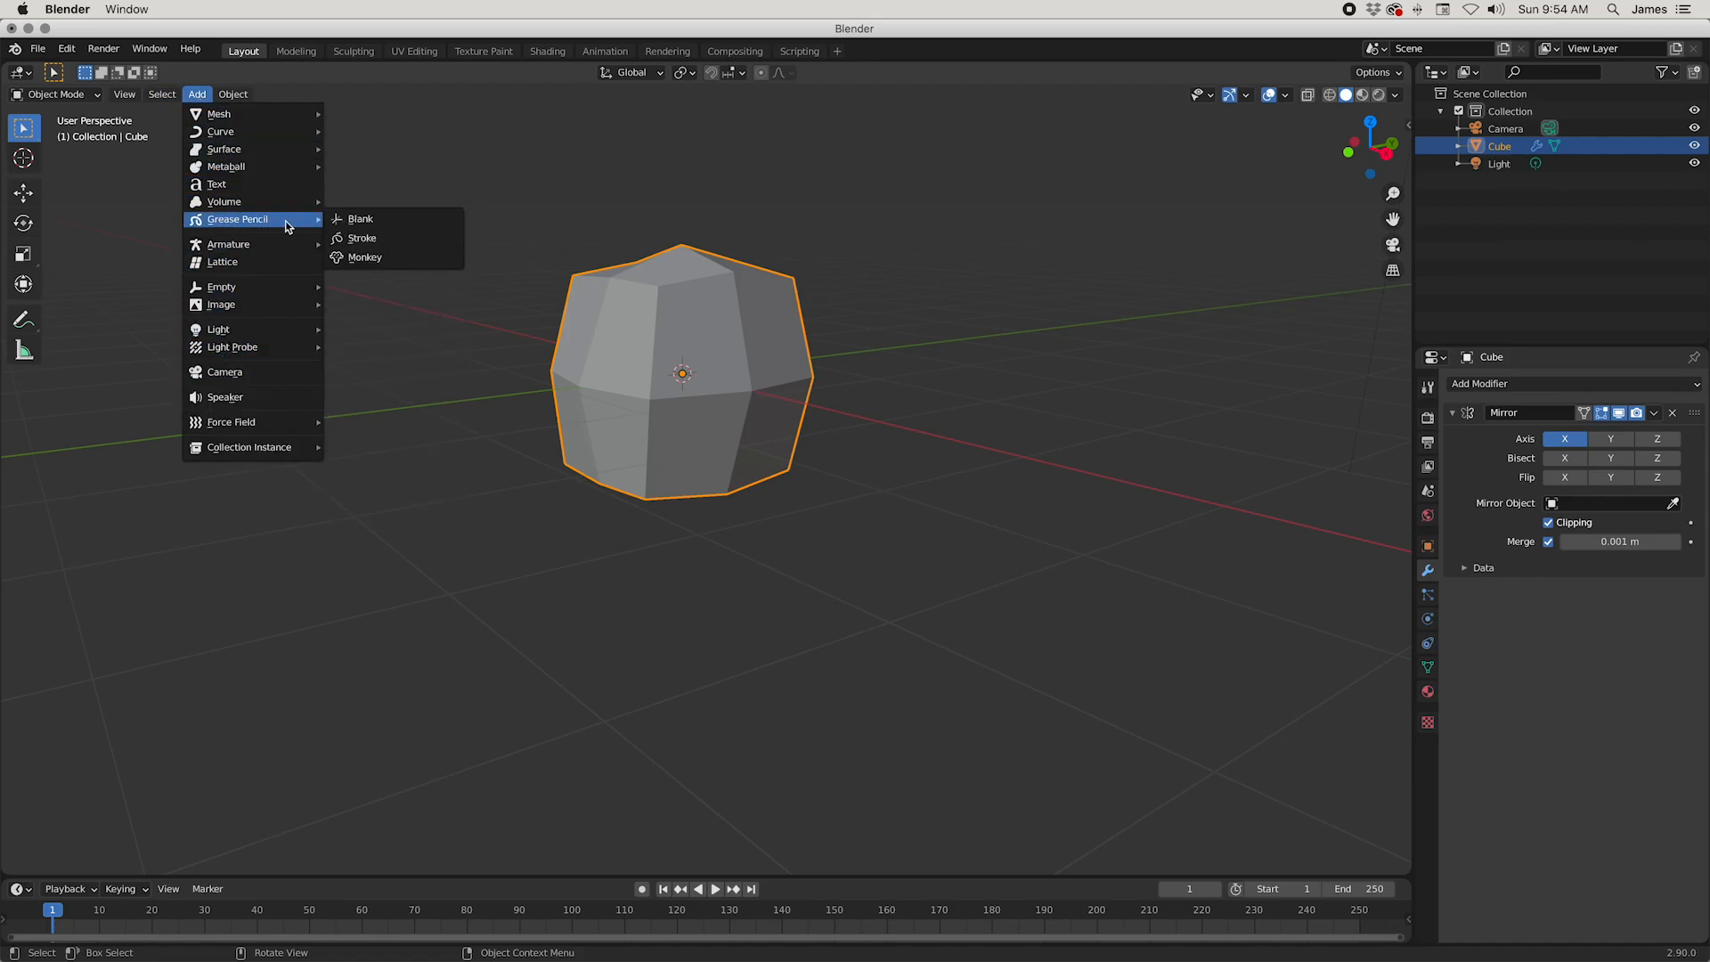
left_click(355, 221)
mouse_move(695, 267)
middle_mouse_down()
mouse_move(734, 260)
mouse_move(744, 307)
middle_mouse_up()
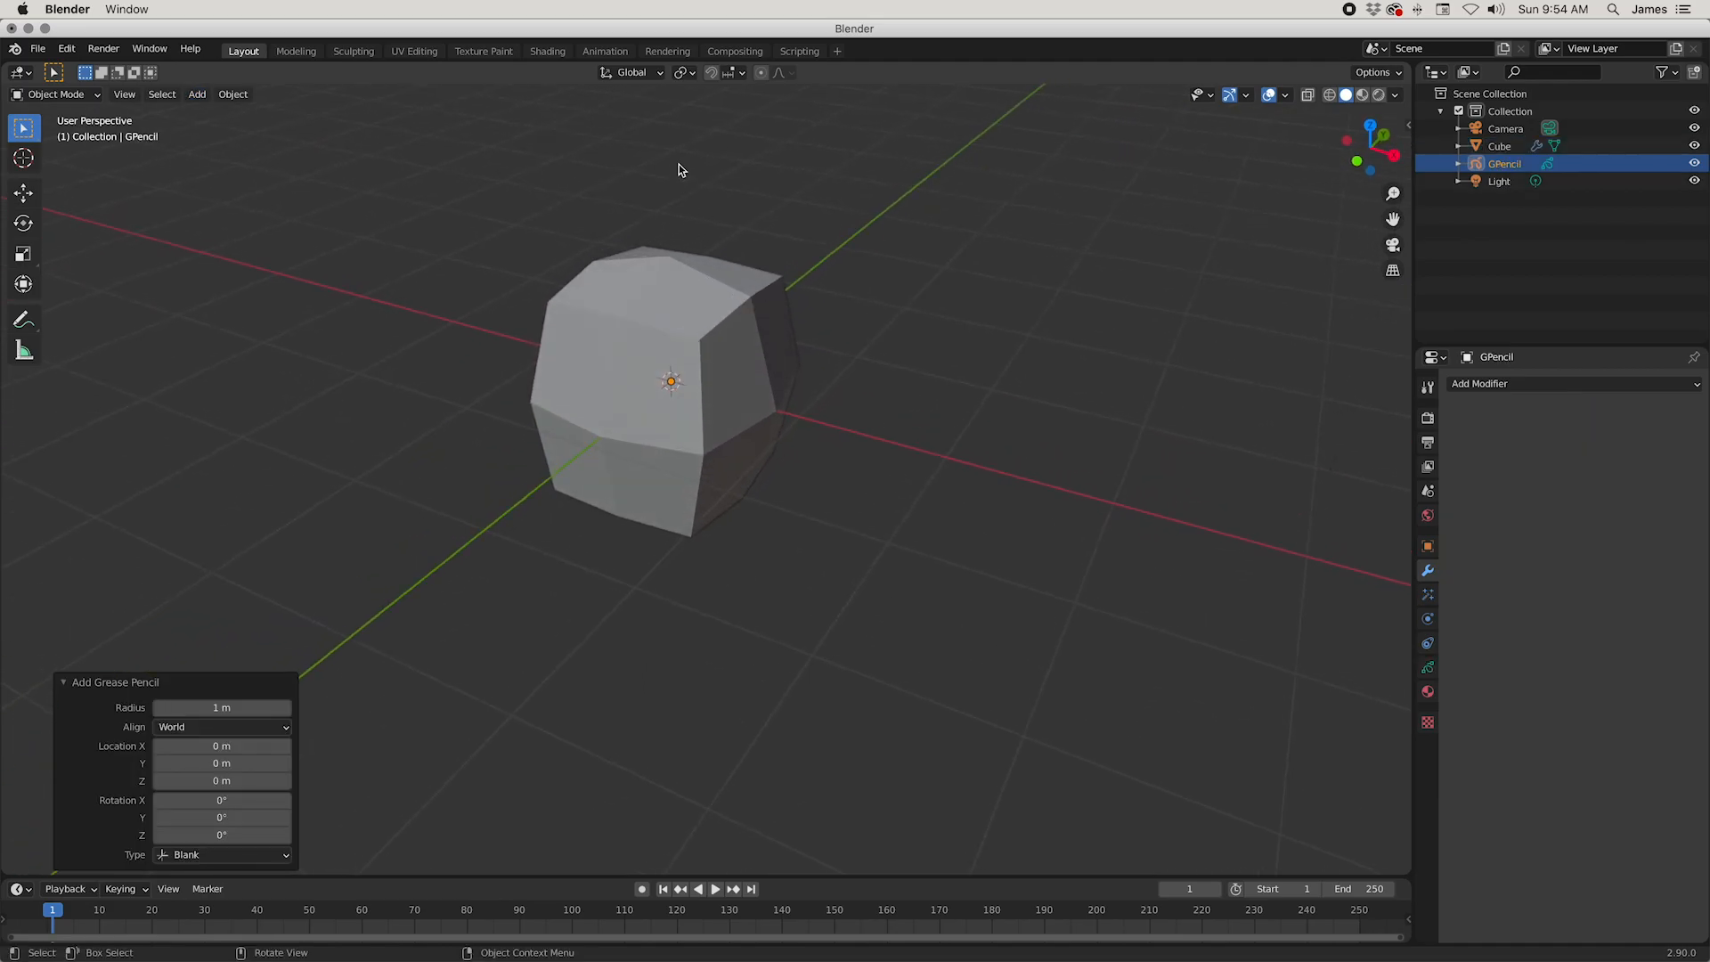
left_click(1511, 166)
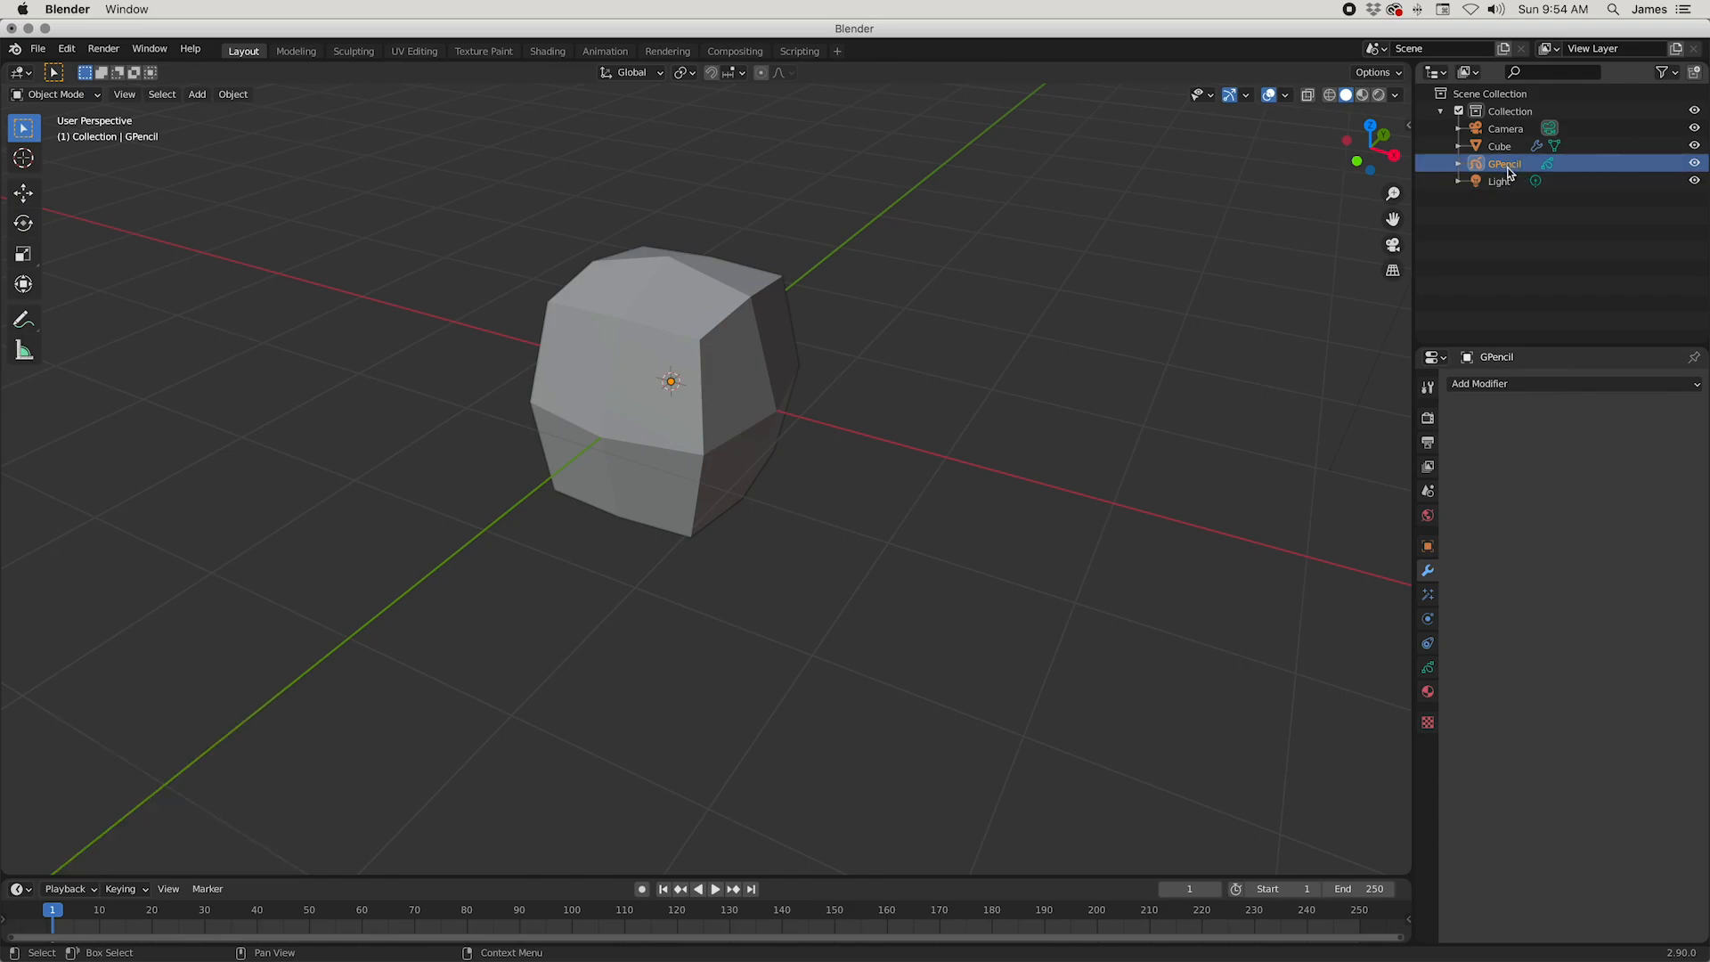
Step: Switch the Grease Pencil object to Draw mode and sketch a few test strokes beside the mesh
left_click(47, 99)
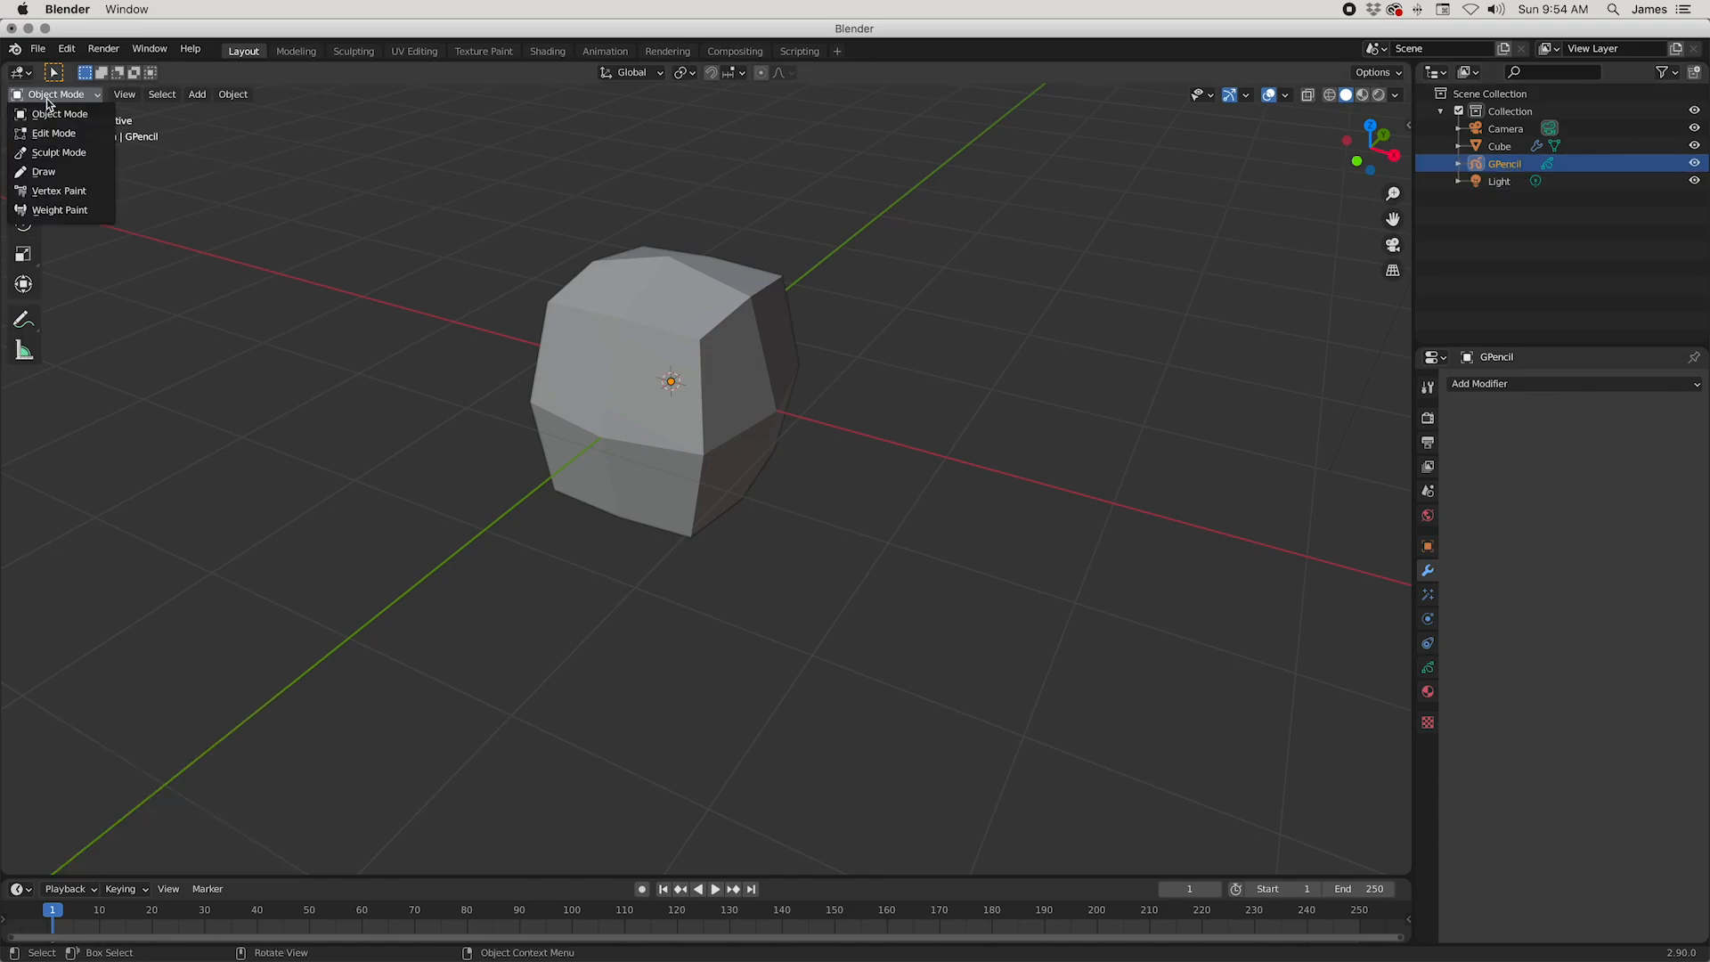
left_click(47, 171)
mouse_move(1156, 481)
middle_mouse_down()
mouse_move(1129, 451)
mouse_move(1072, 462)
mouse_move(1118, 499)
mouse_move(1147, 486)
middle_mouse_up()
mouse_move(372, 306)
left_mouse_down()
mouse_move(342, 285)
mouse_move(329, 328)
mouse_move(433, 277)
left_mouse_up()
mouse_move(480, 282)
middle_mouse_down()
mouse_move(440, 300)
mouse_move(221, 242)
mouse_move(409, 241)
mouse_move(645, 130)
middle_mouse_up()
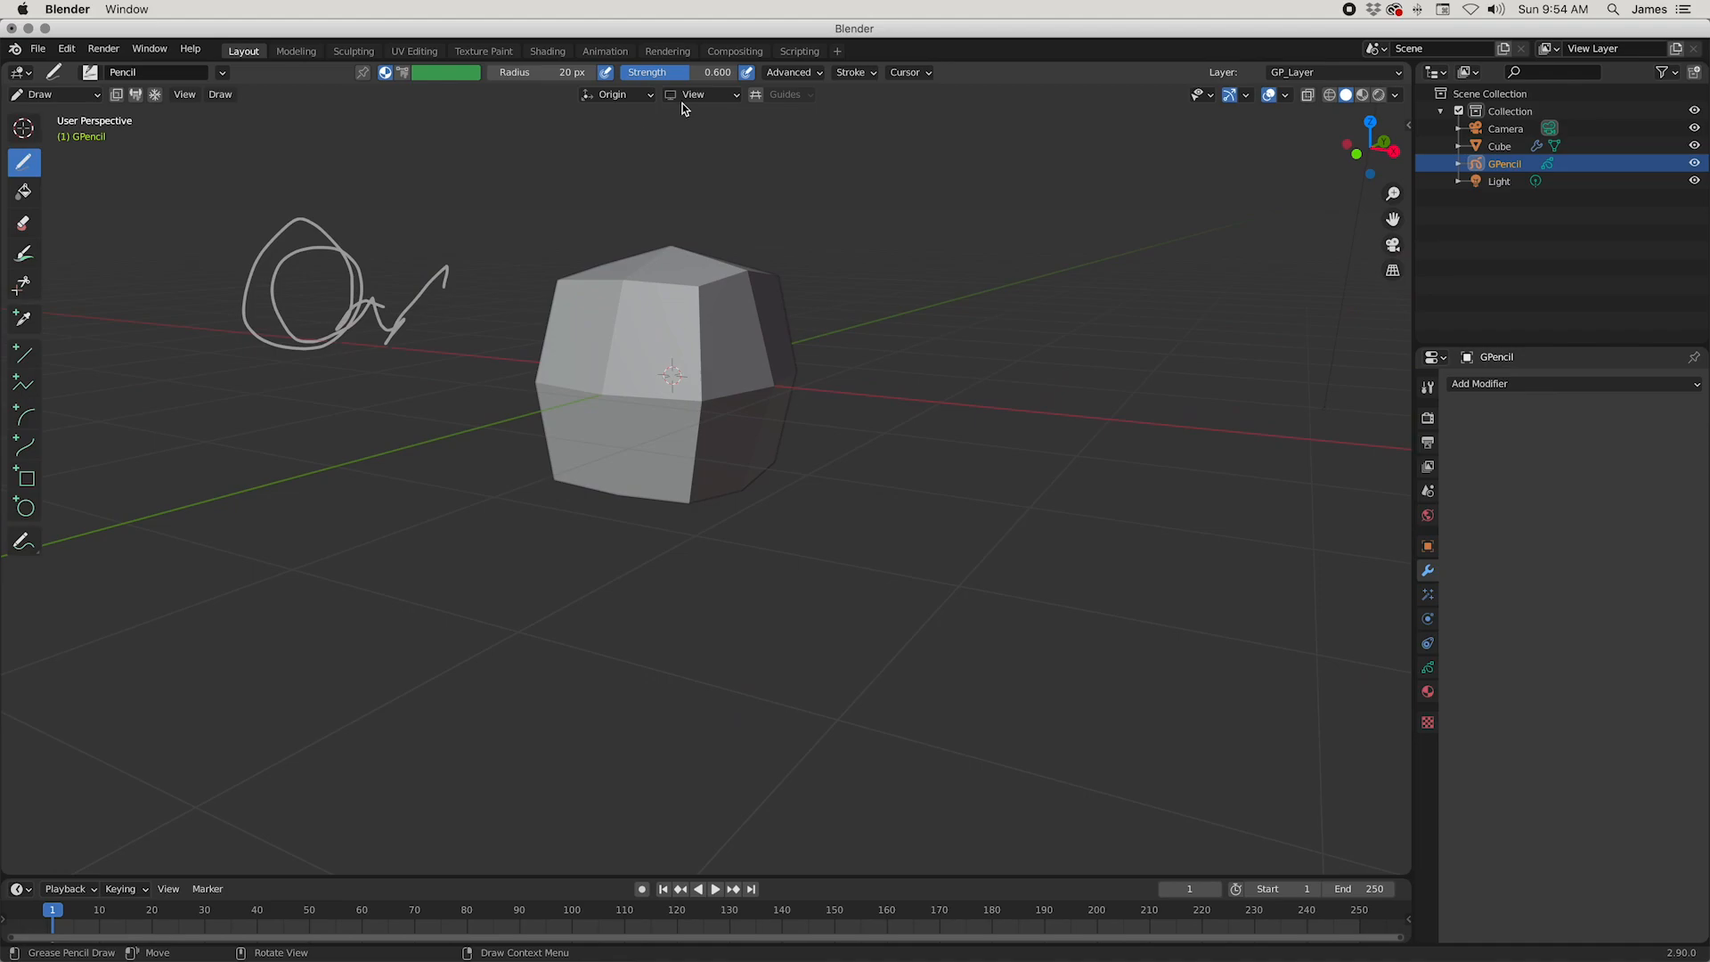
Step: Set the stroke placement to Surface with an offset of 0.1 and test it with strokes over the mesh
left_click(665, 98)
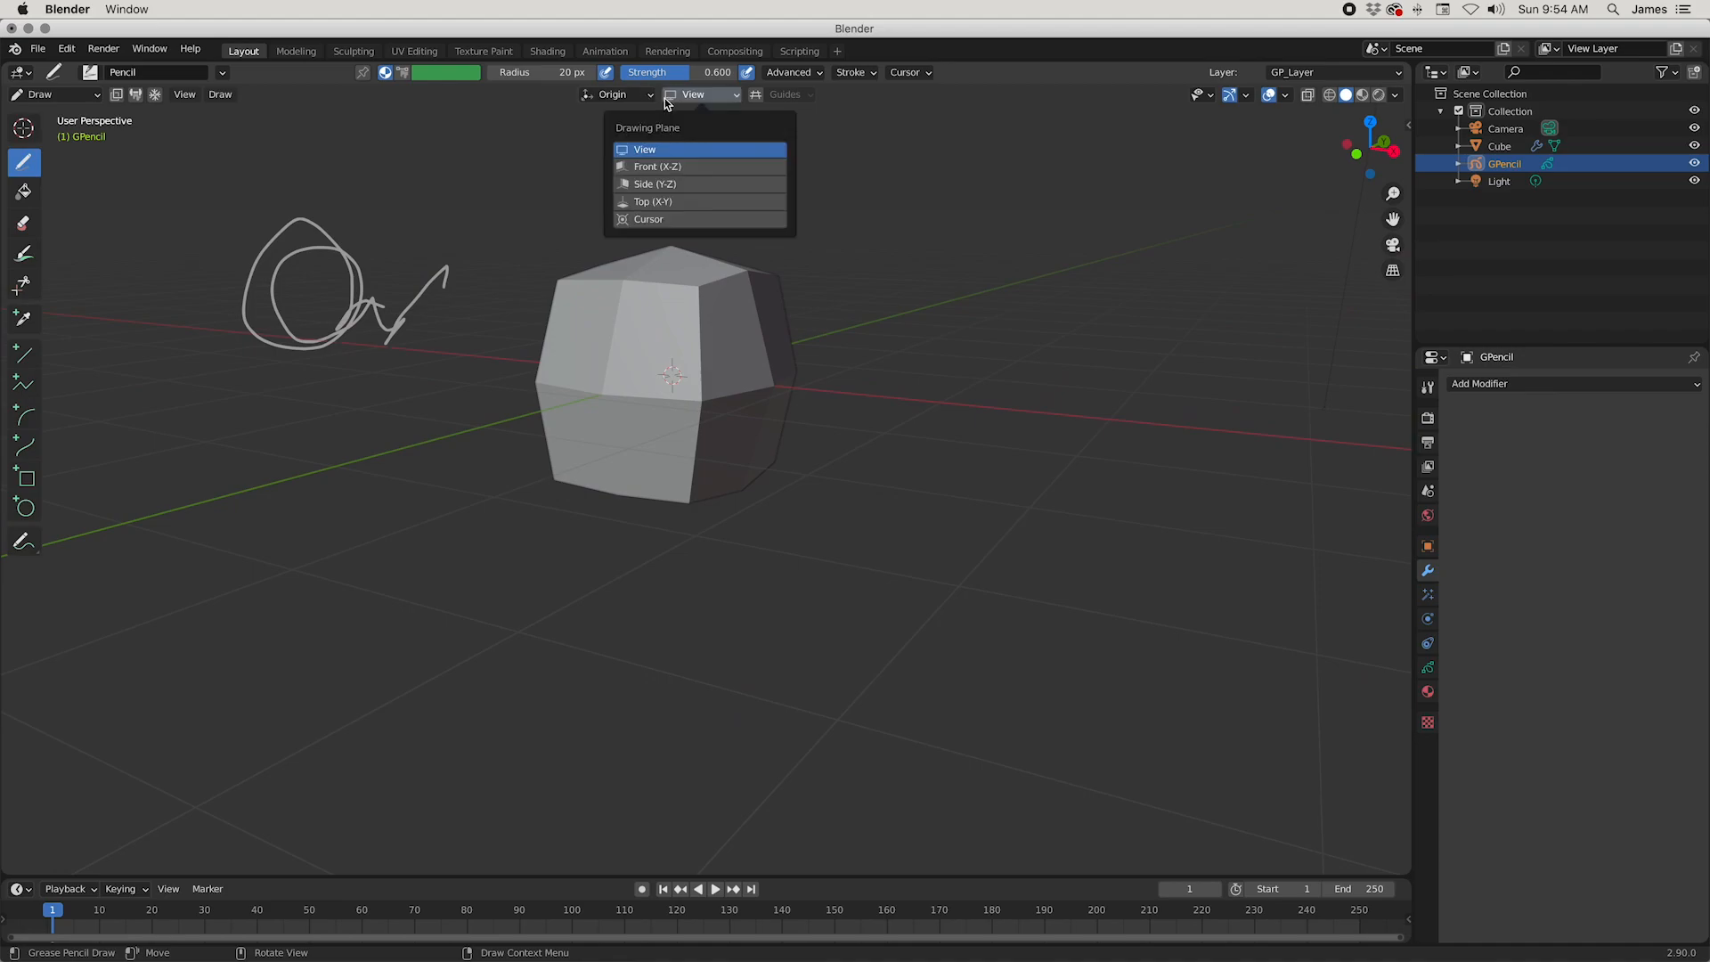
mouse_move(651, 101)
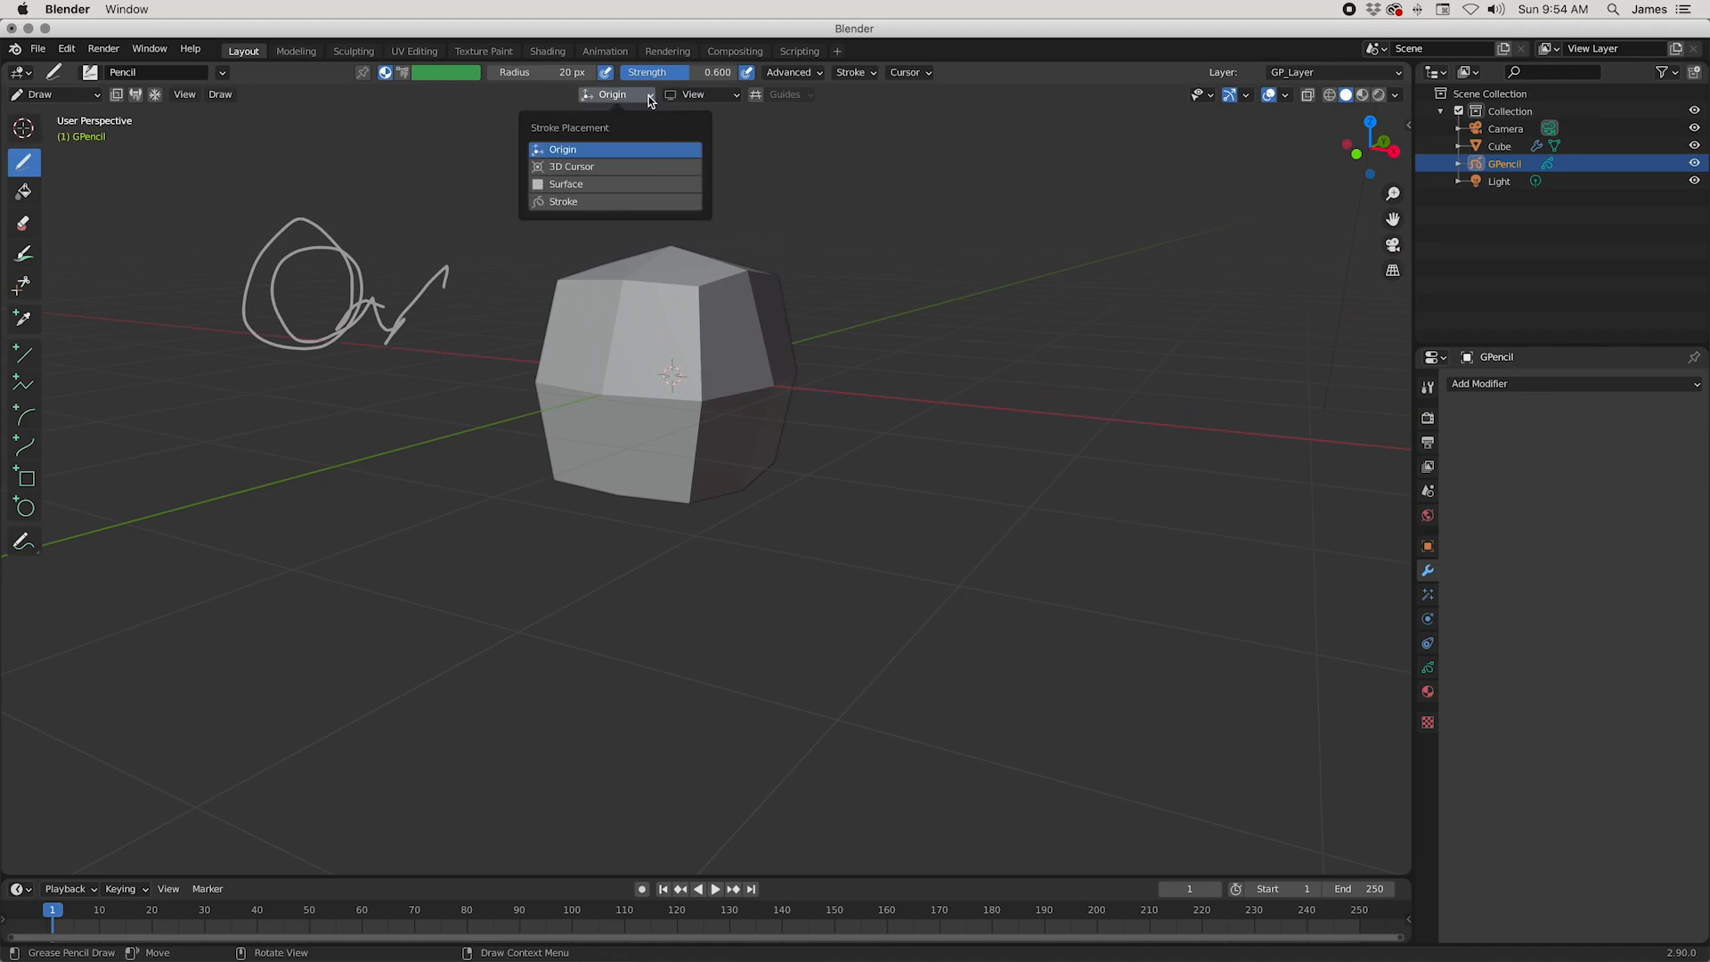
left_click(606, 184)
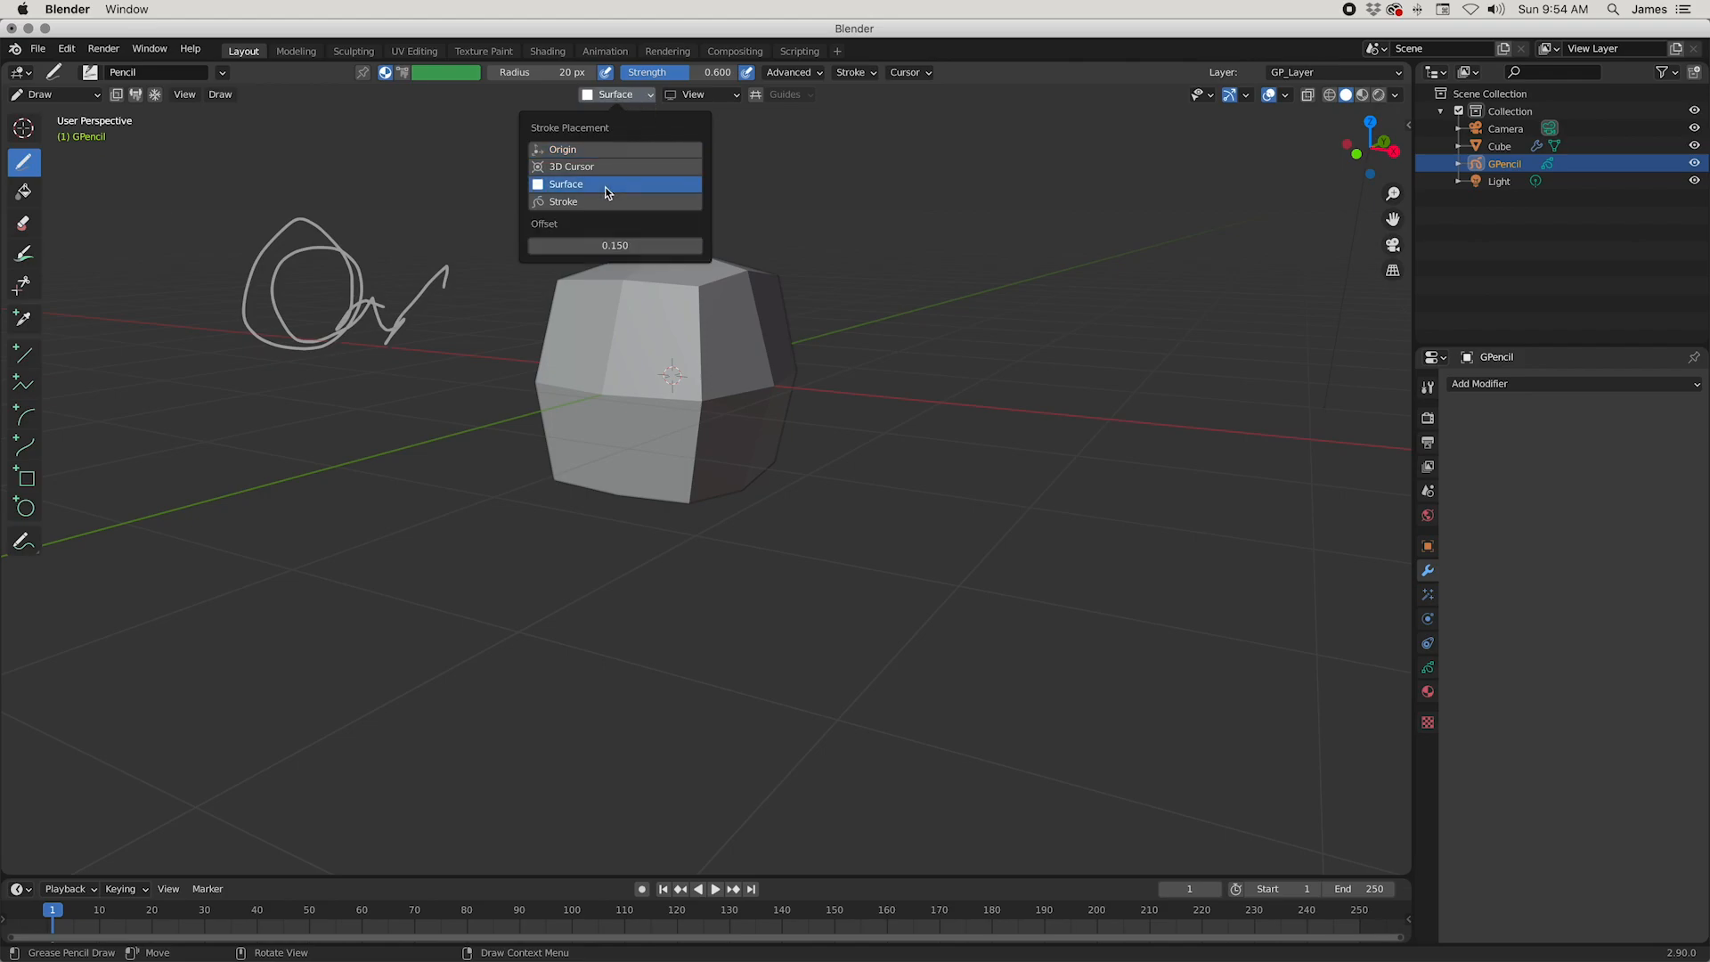
left_click(616, 257)
key("Return")
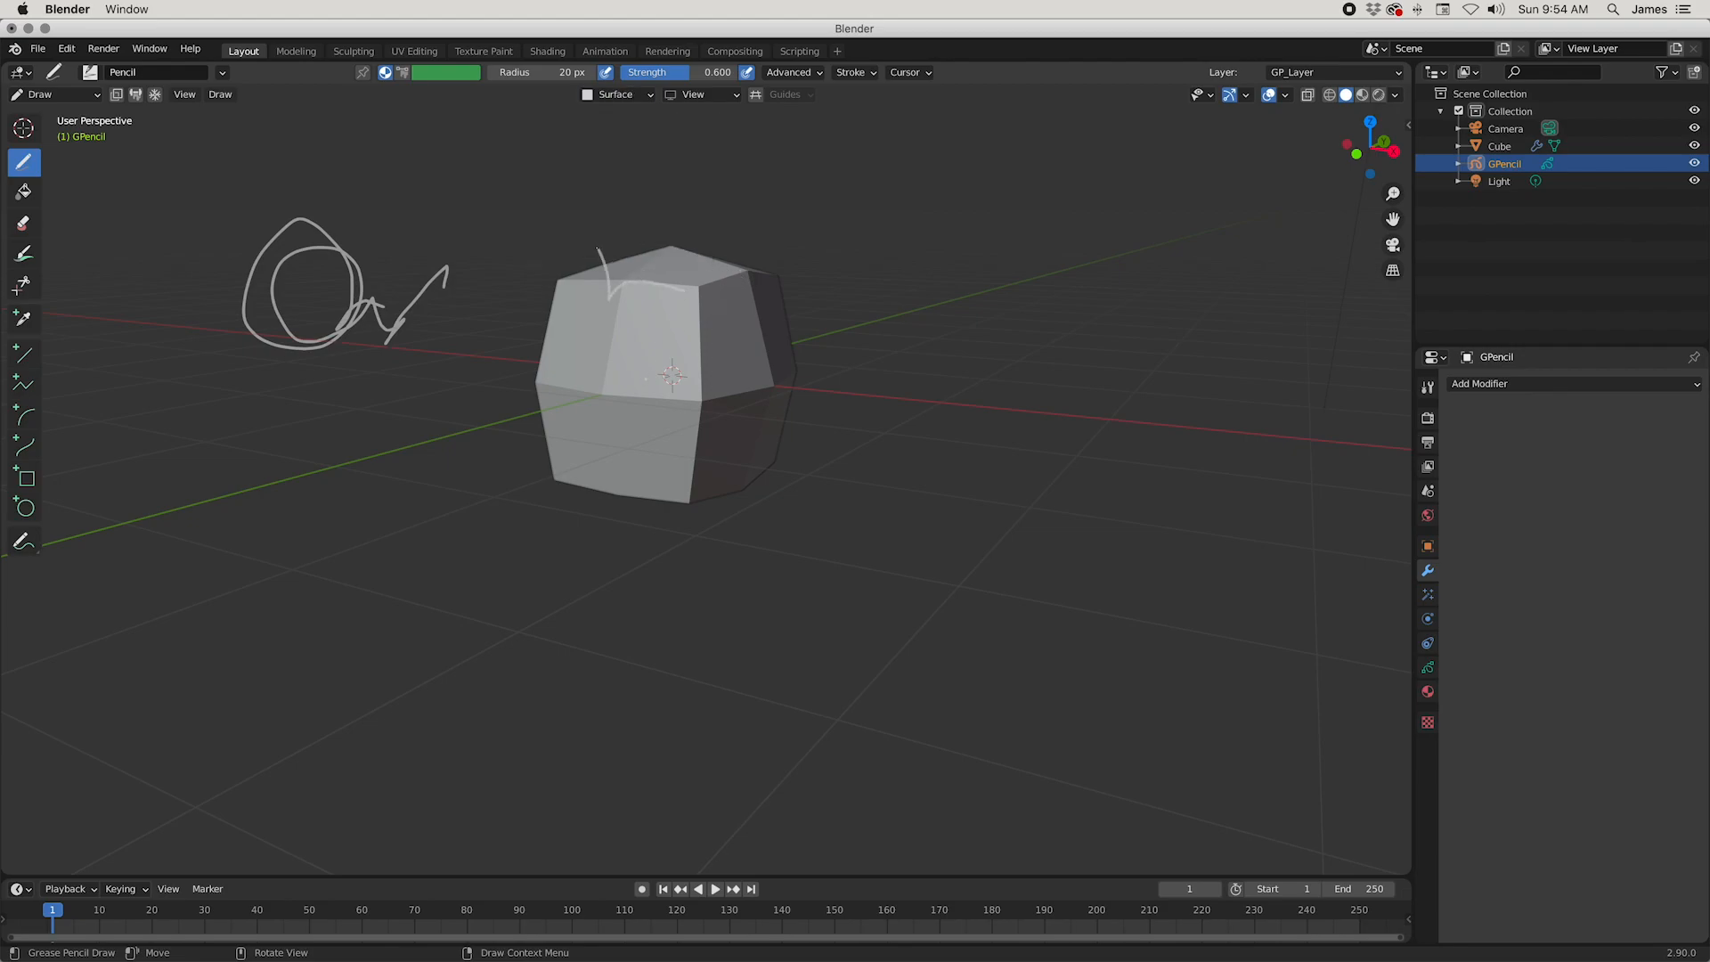
middle_click_drag(645, 379, 426, 378)
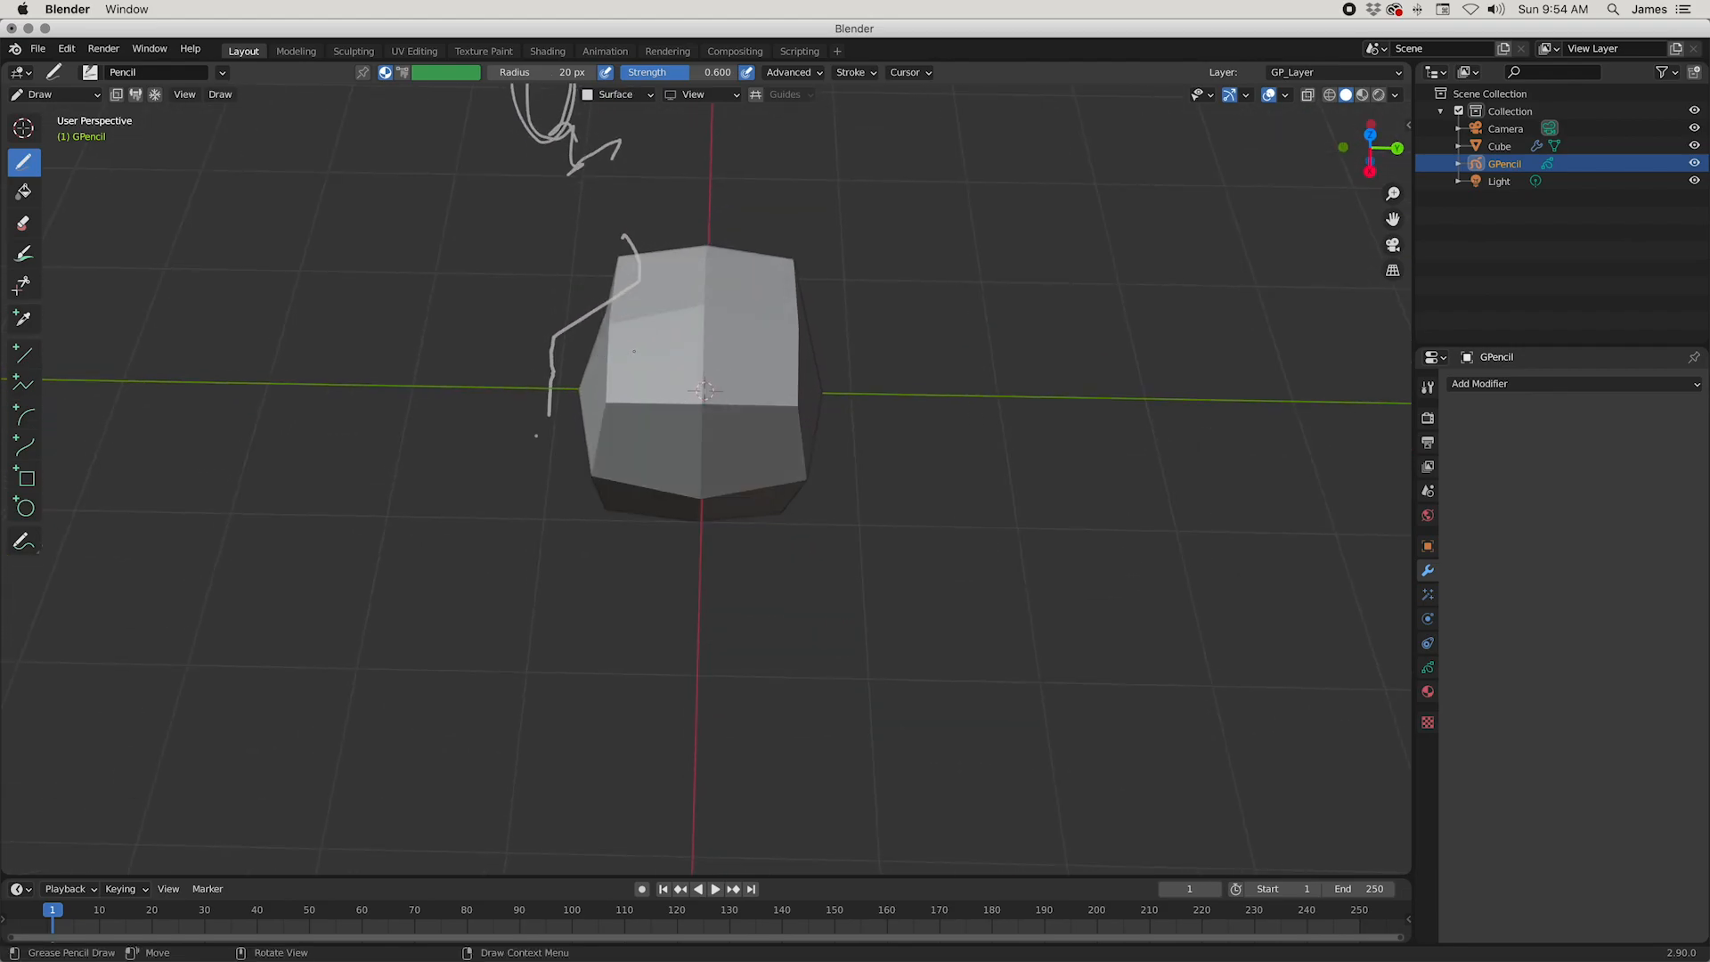
middle_click_drag(591, 392, 555, 298)
Step: Set the surface stroke offset to 0.01 and draw test strokes across several faces of the mesh
left_click(628, 96)
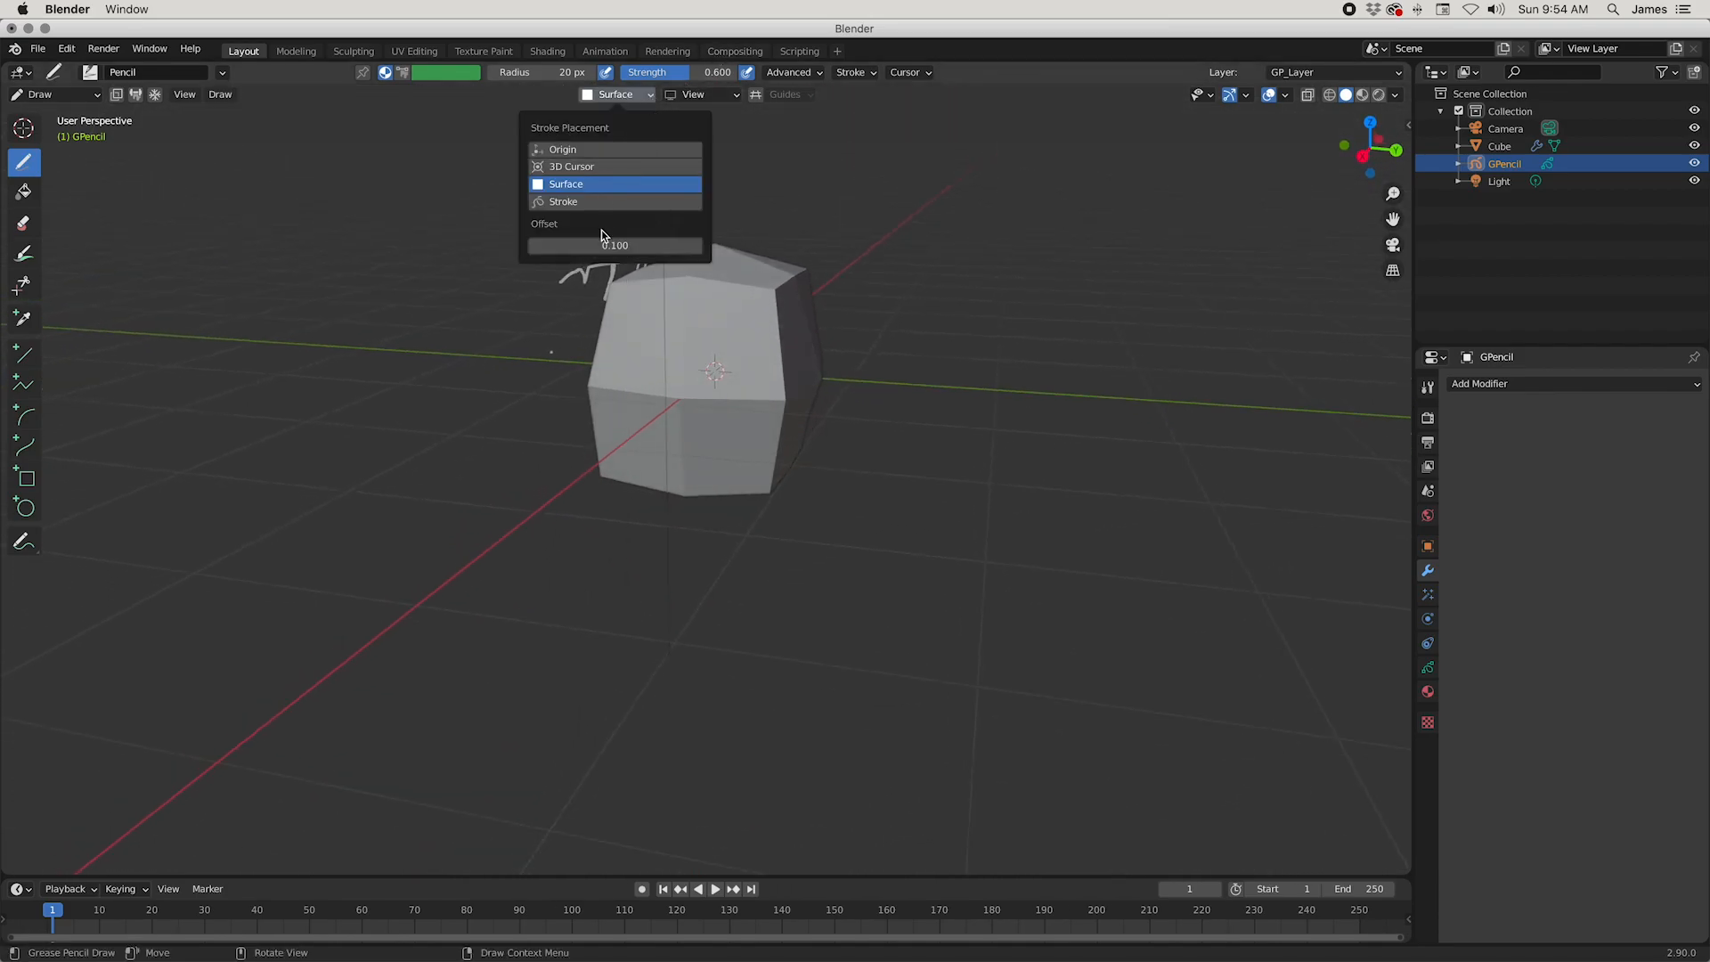
left_click(670, 242)
type(".01")
key("Return")
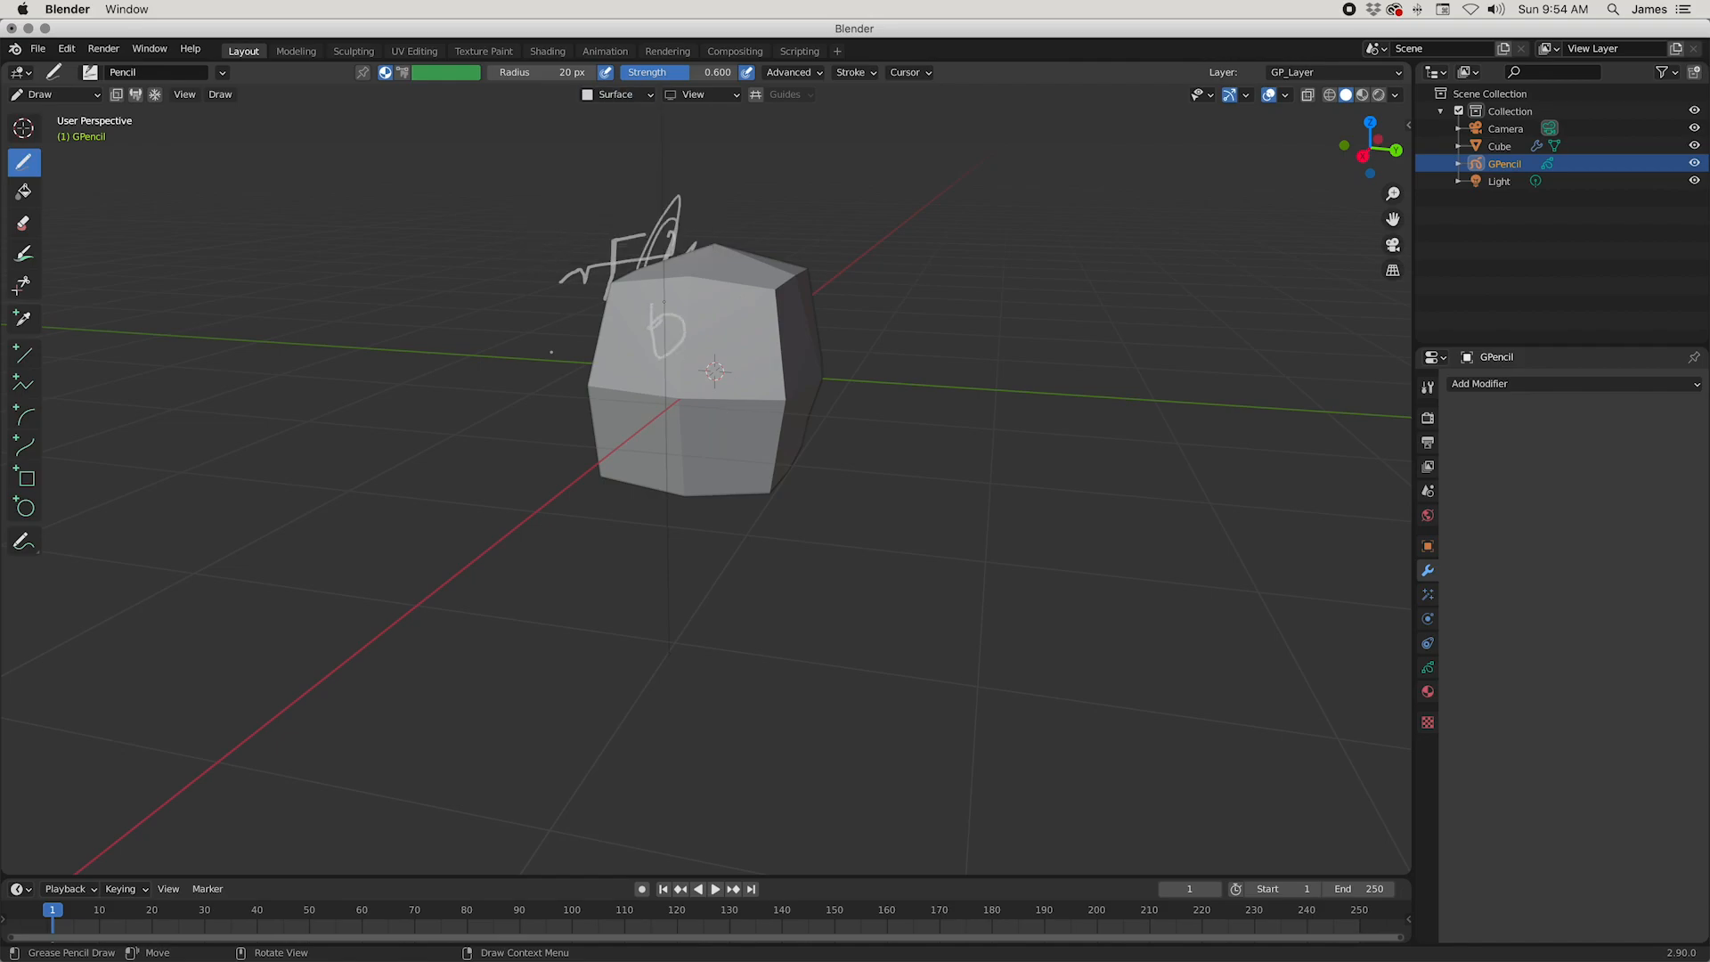
mouse_move(551, 352)
middle_mouse_down()
mouse_move(578, 343)
mouse_move(592, 379)
middle_mouse_up()
mouse_move(815, 320)
middle_mouse_down()
mouse_move(745, 366)
mouse_move(764, 383)
middle_mouse_up()
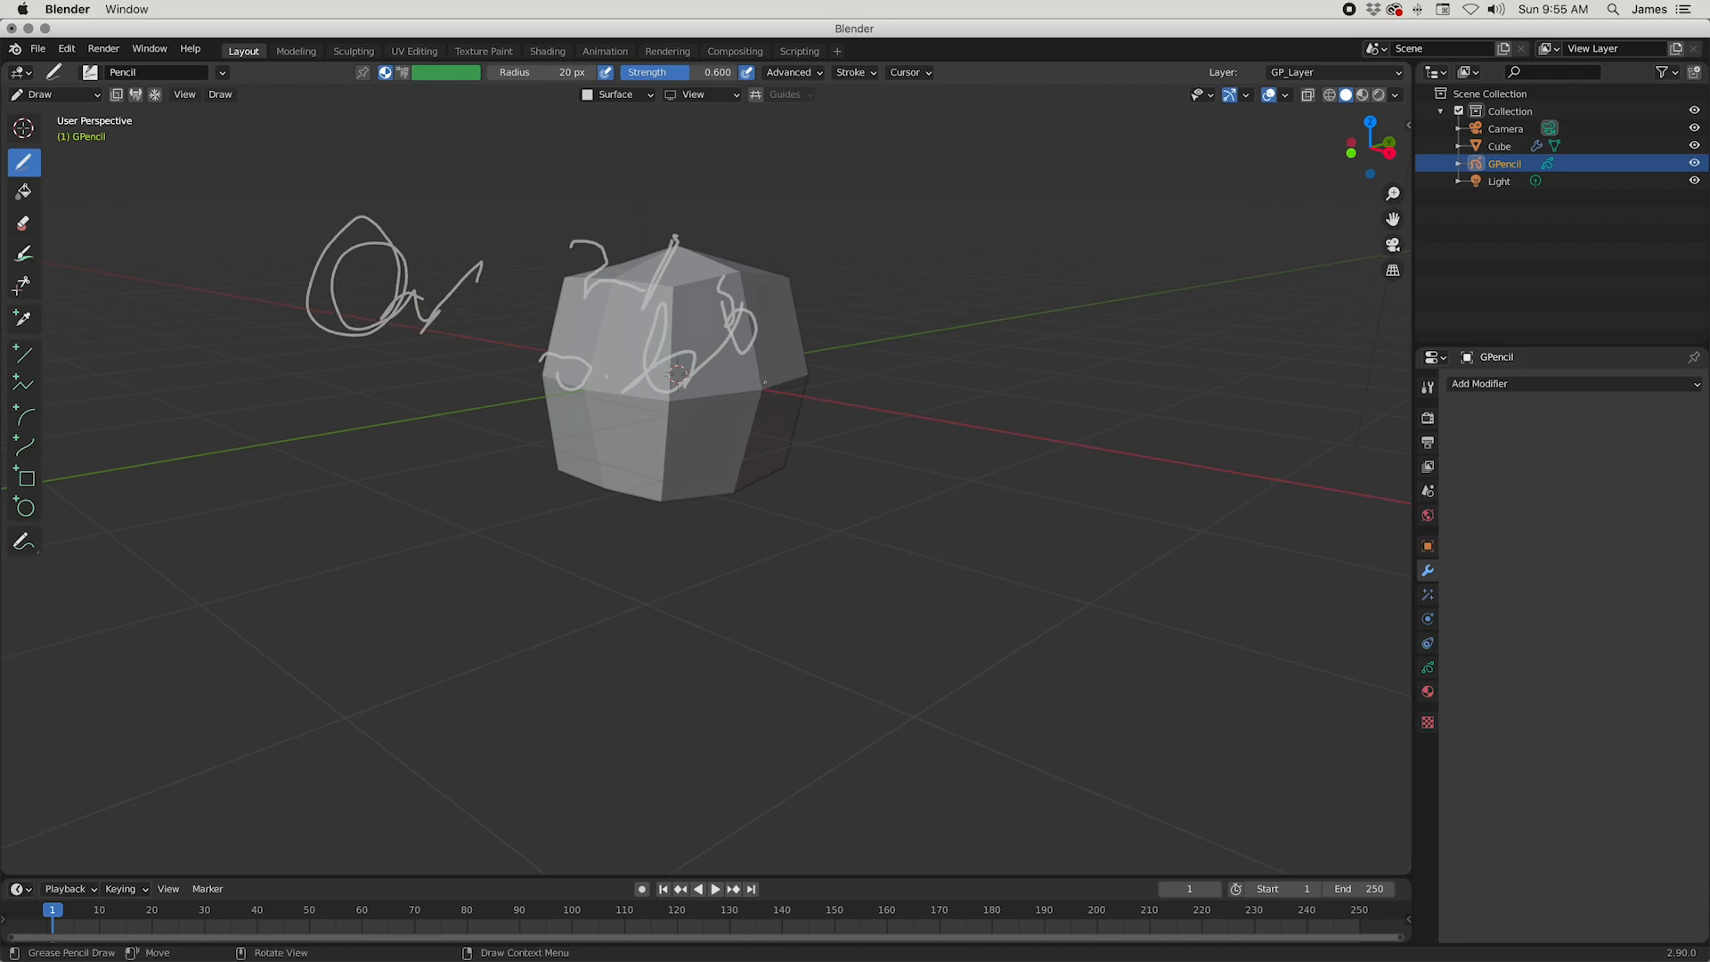
Step: Delete the Grease Pencil layer holding the test strokes and create a new empty layer
left_click(1427, 667)
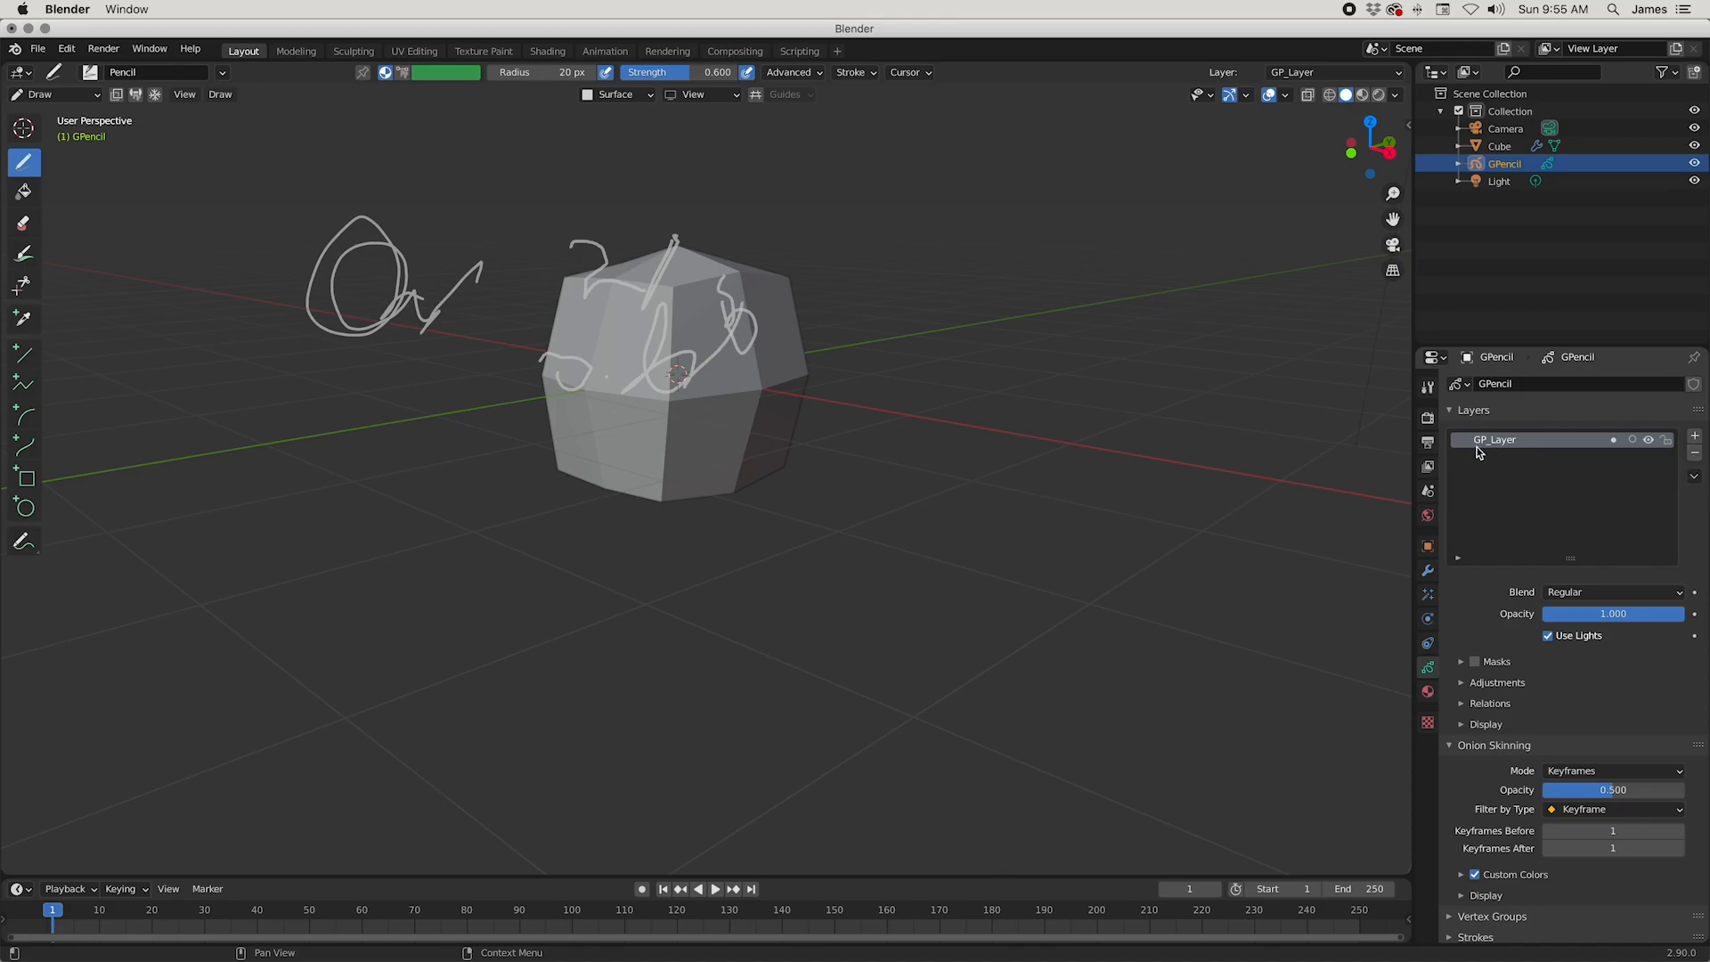
left_click(1695, 457)
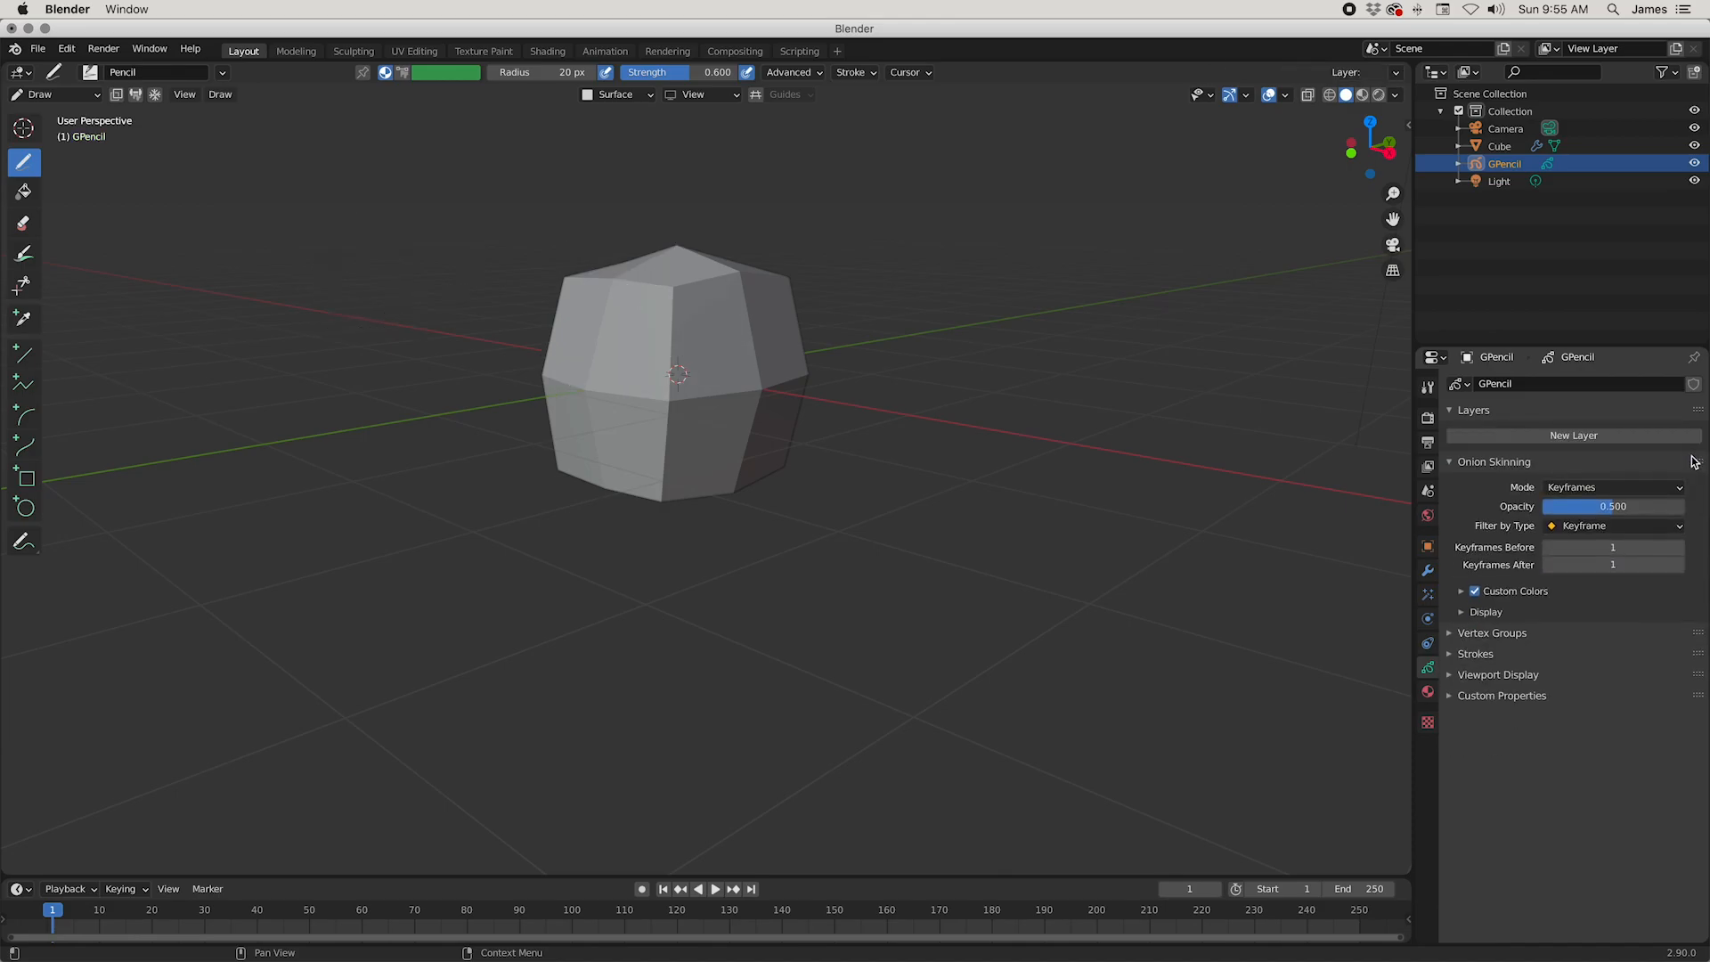
left_click(1569, 438)
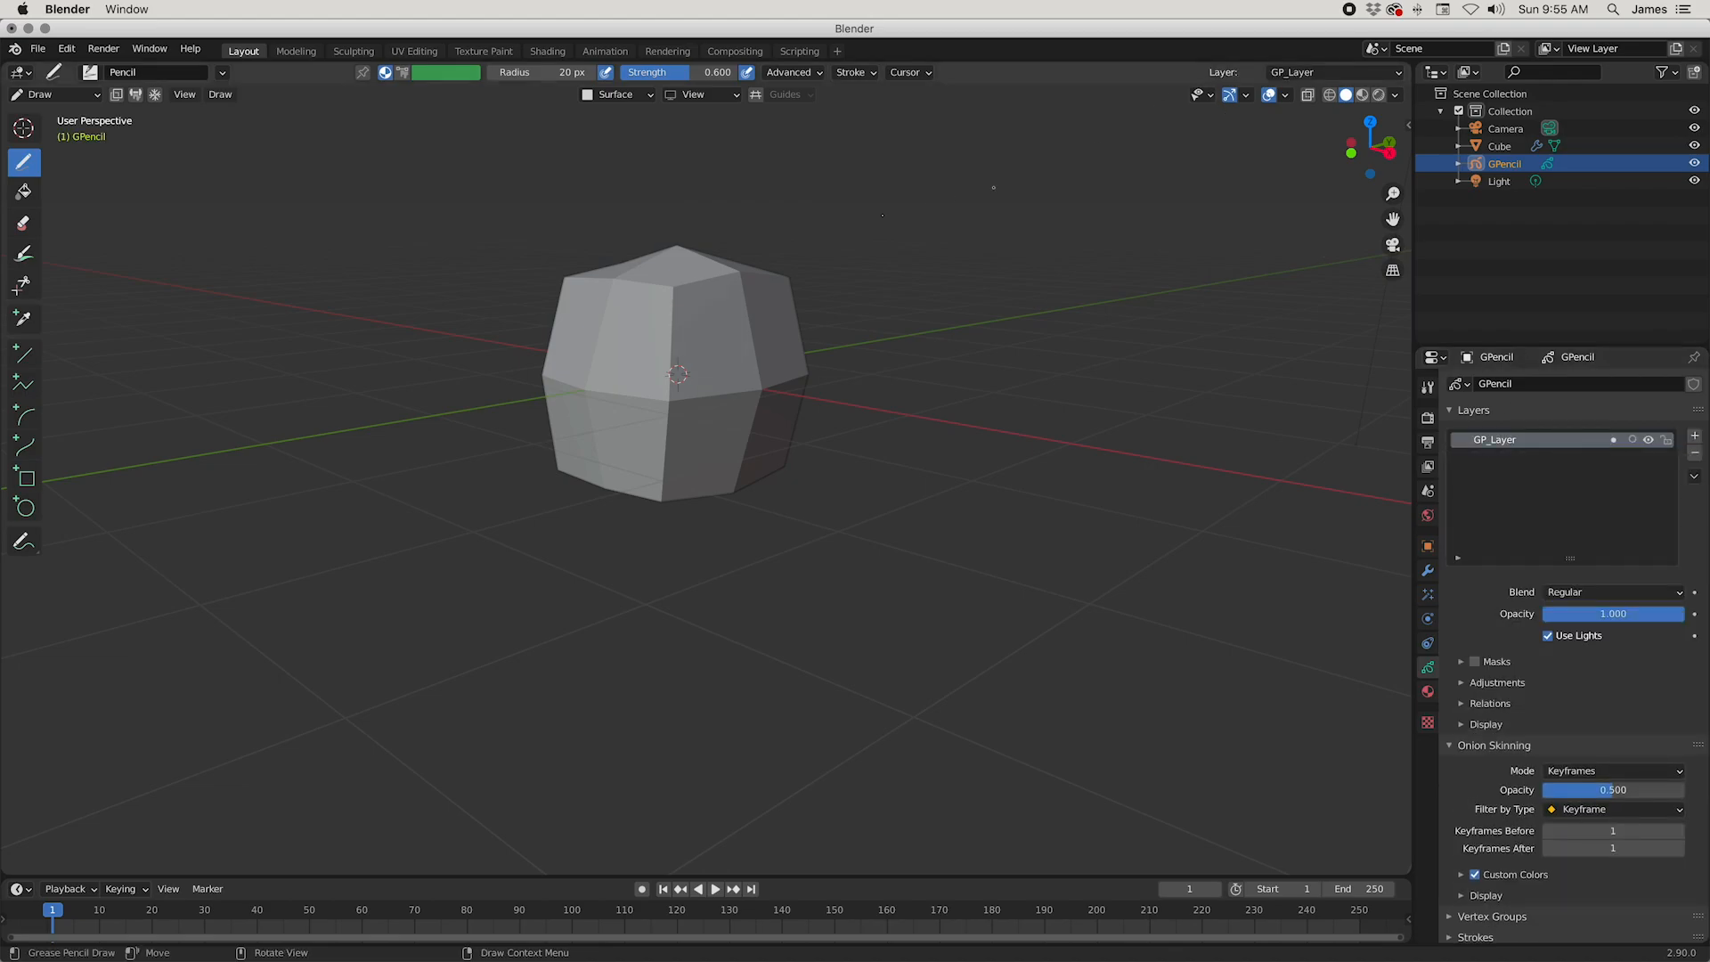
middle_click_drag(1102, 515, 1353, 694)
middle_click_drag(711, 392, 739, 418)
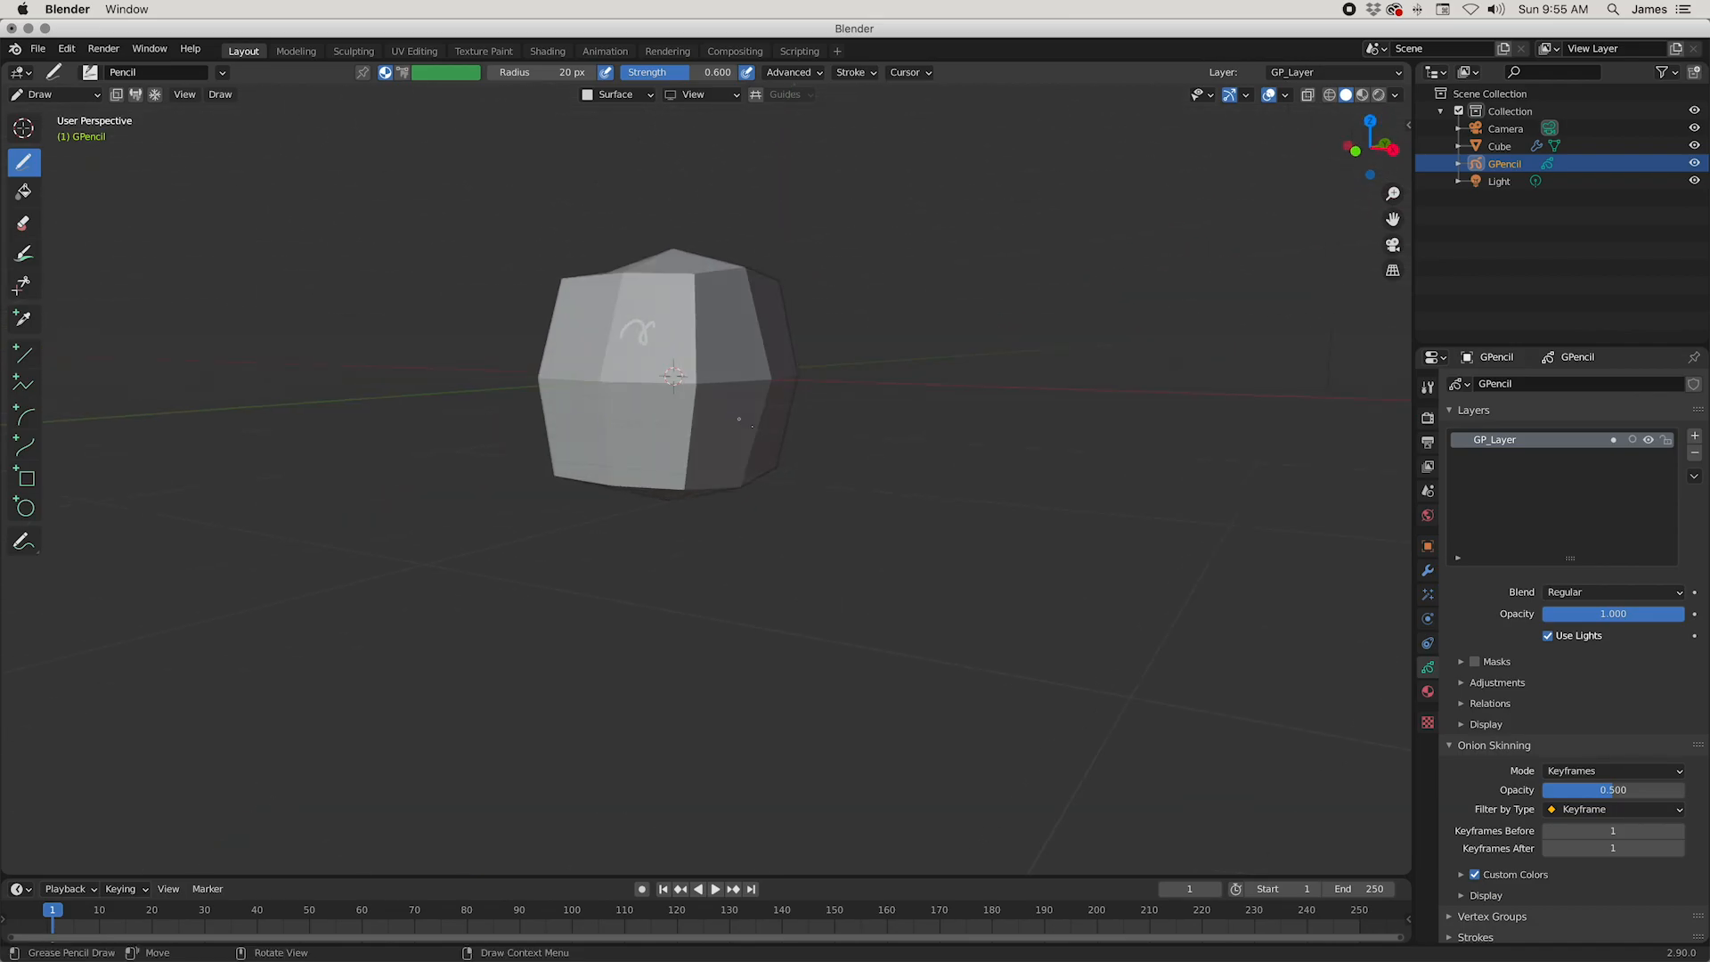
Step: Add a Mirror modifier on the X axis to the Grease Pencil object
left_click(1427, 571)
left_click(1526, 385)
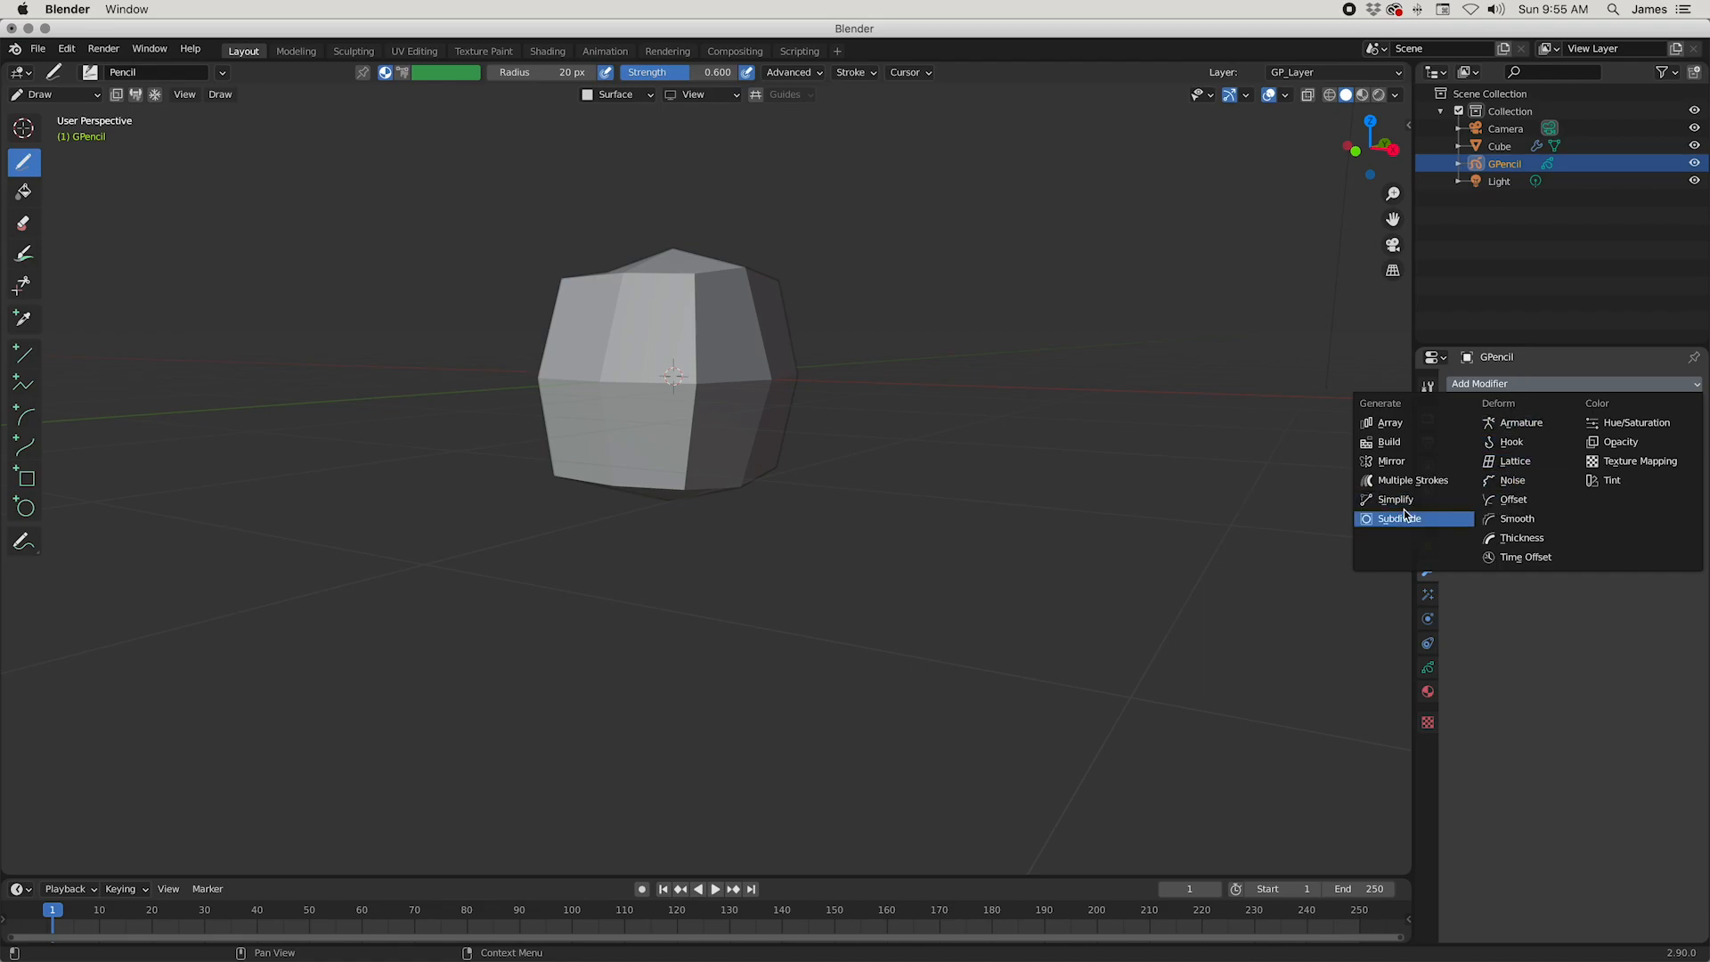
left_click(1389, 460)
Step: Draw mirrored eyes, a nose and a mouth on the front faces of the mesh
middle_click_drag(1042, 392, 770, 391)
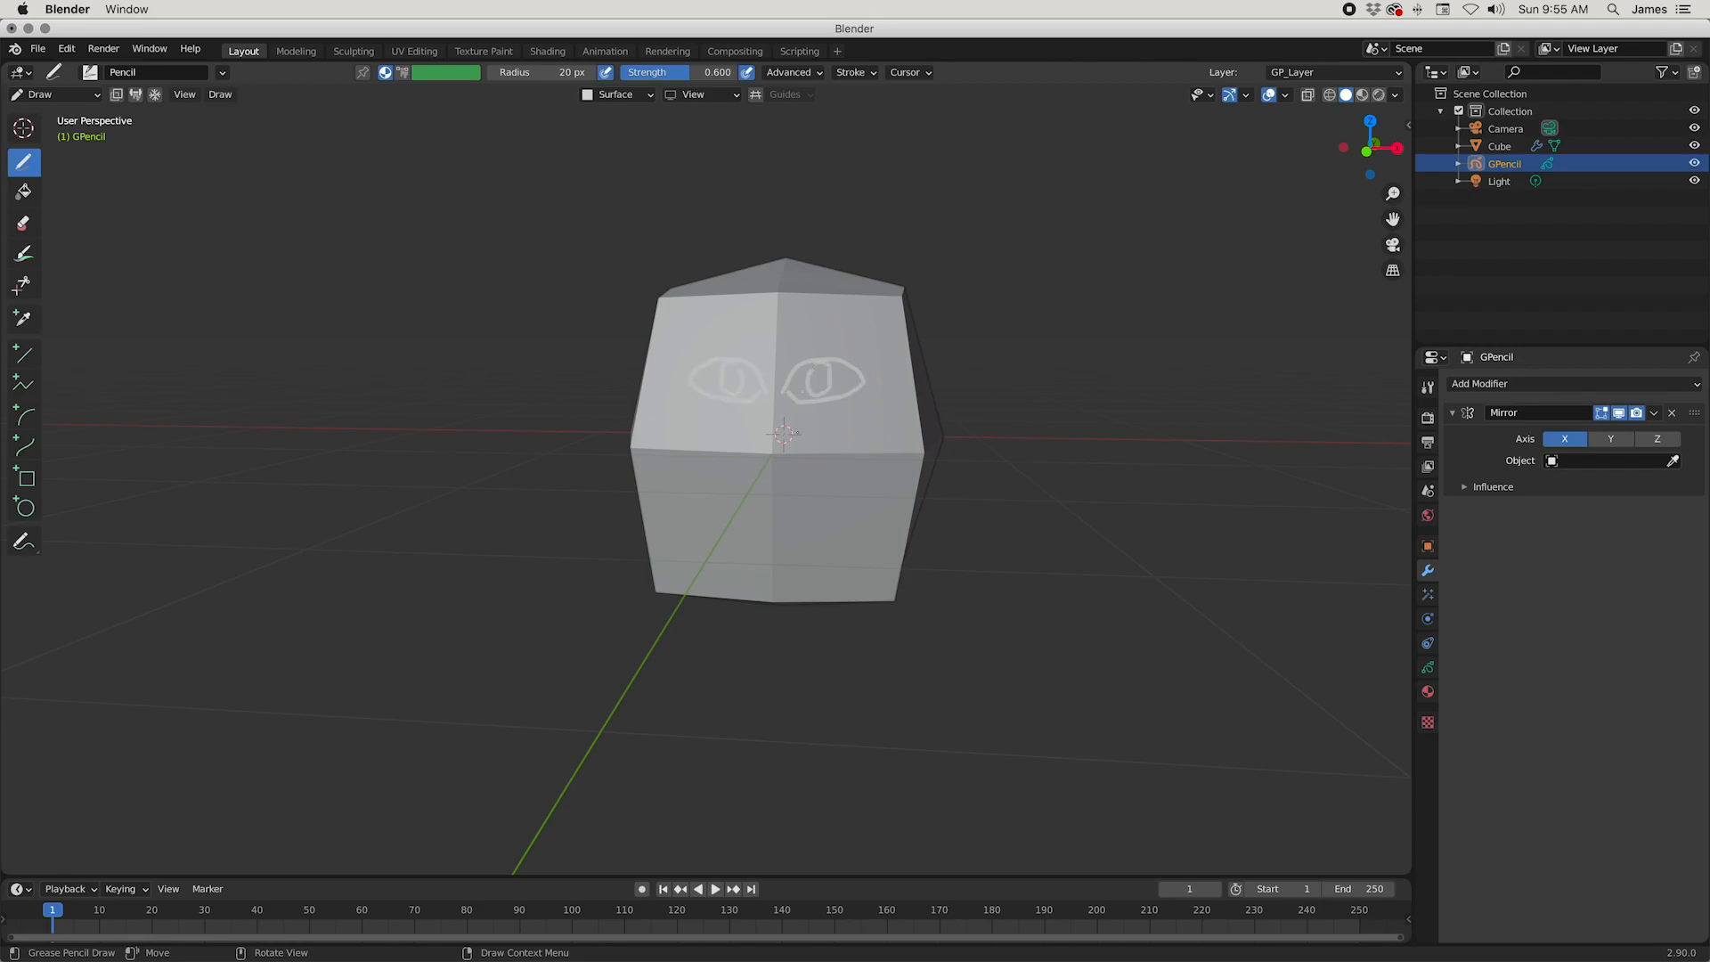
middle_click_drag(774, 456, 808, 492)
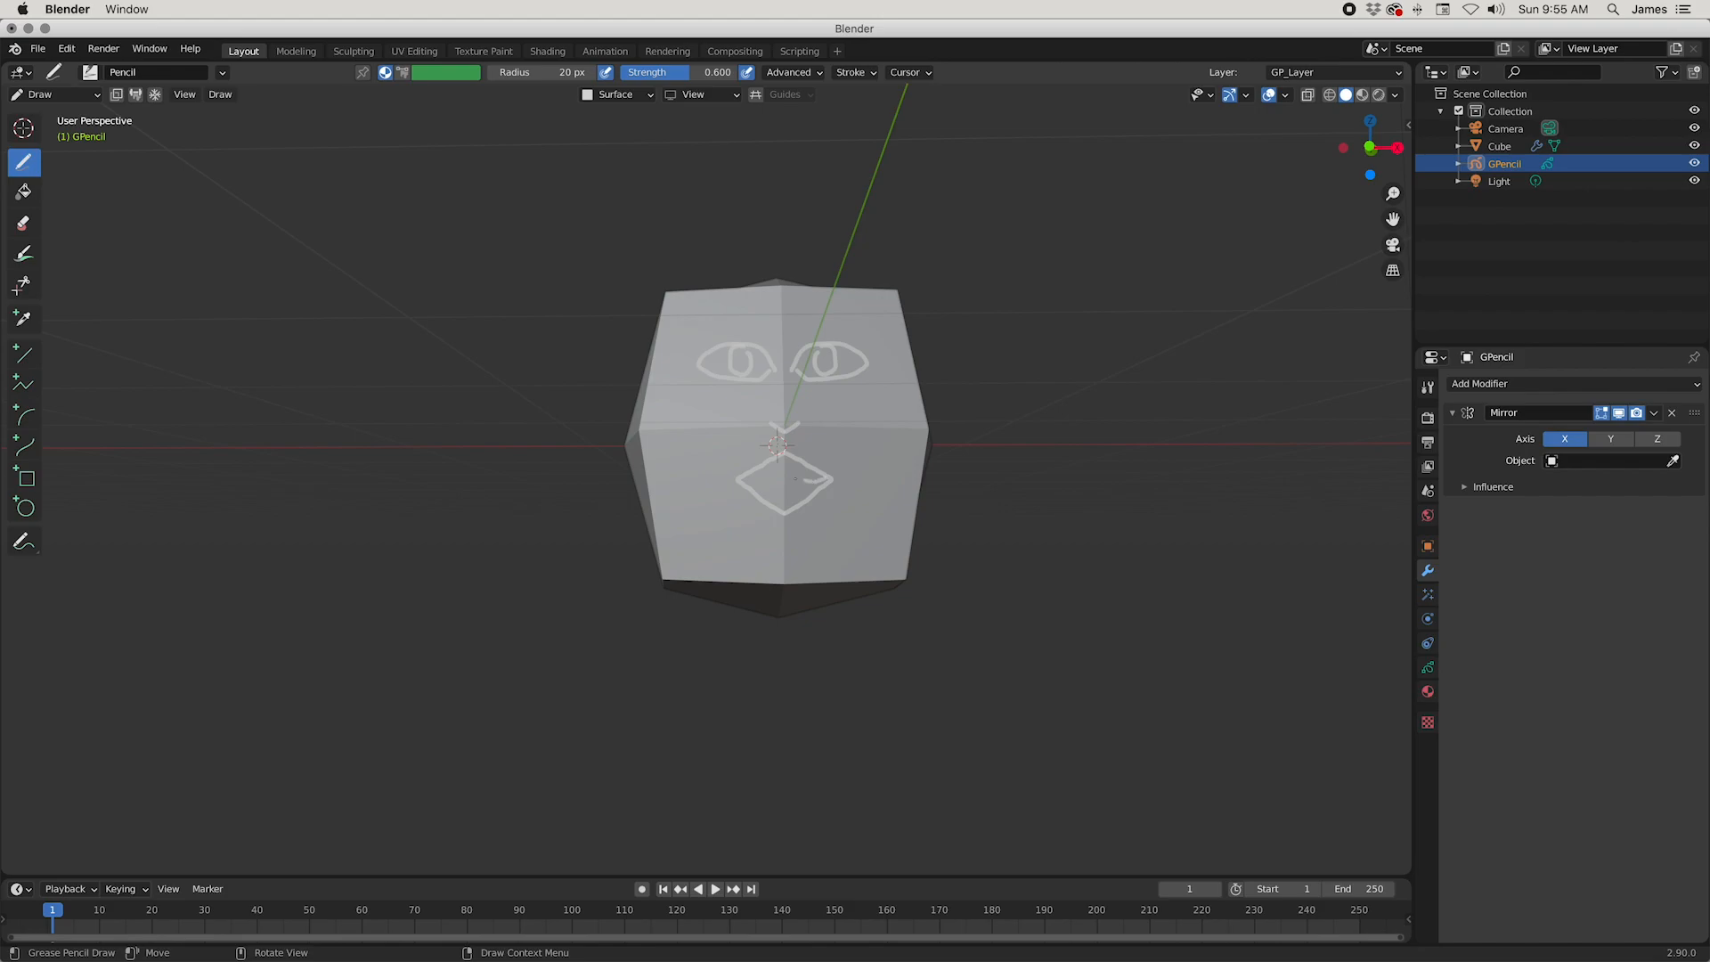
middle_click_drag(830, 470, 690, 469)
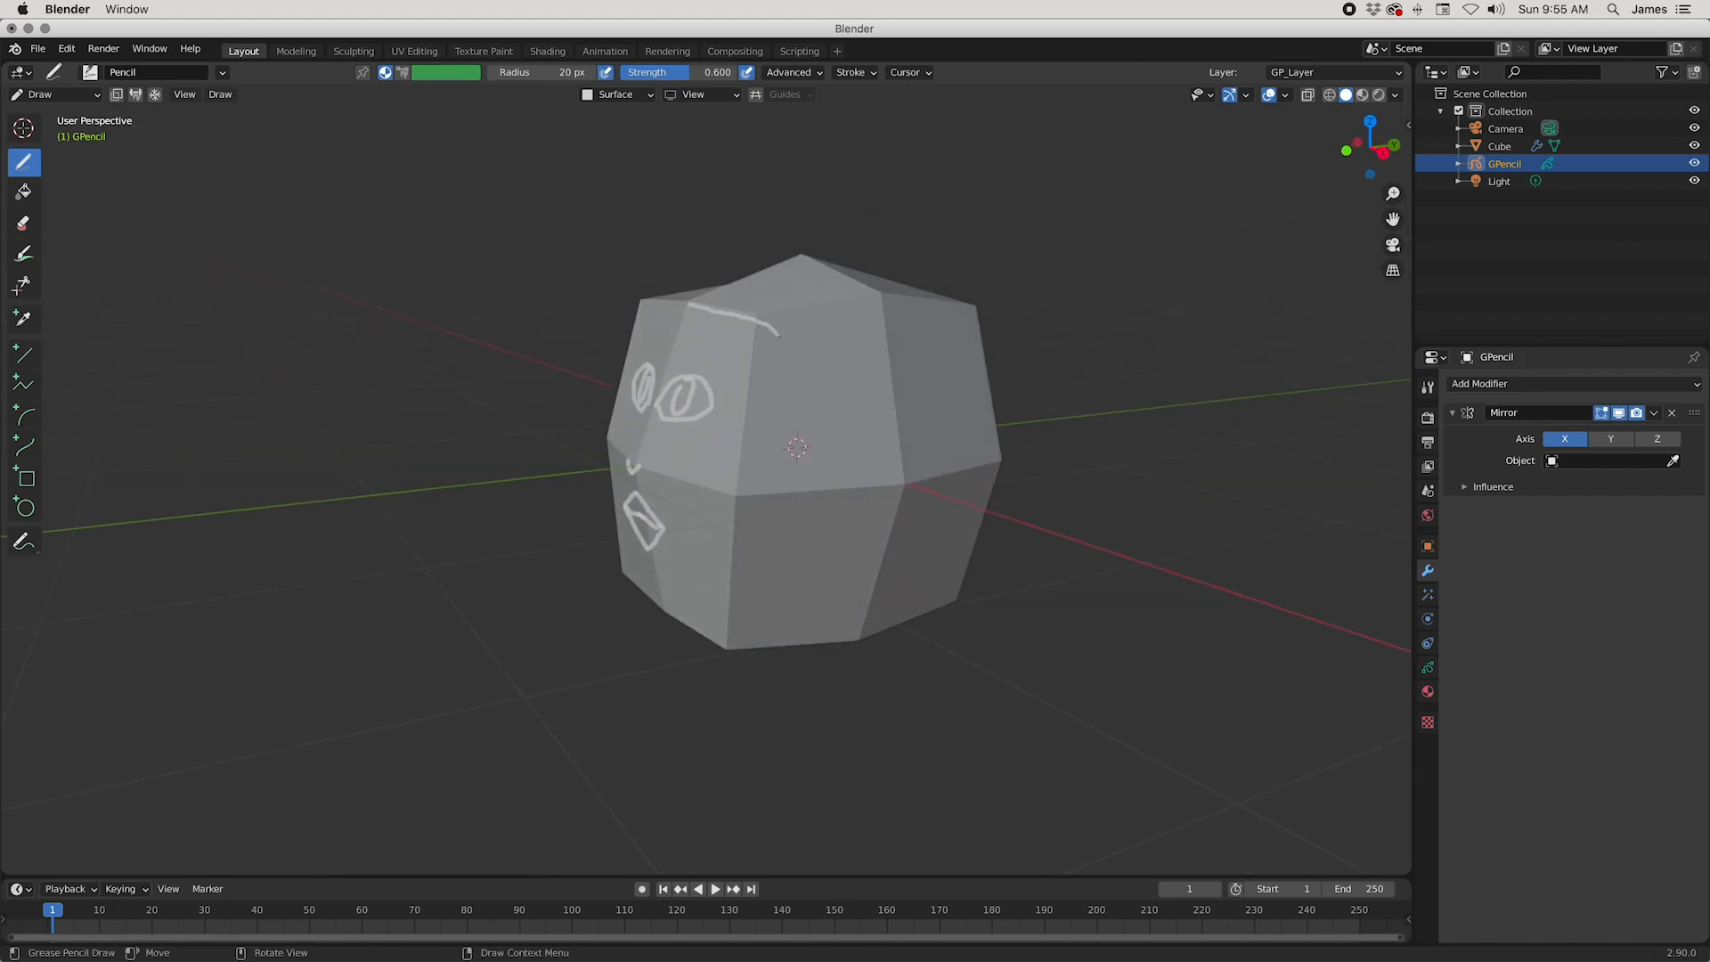
Step: Draw the hairline, eyebrows and a curved line down the side of the head with mirrored strokes
middle_click_drag(845, 407, 694, 385)
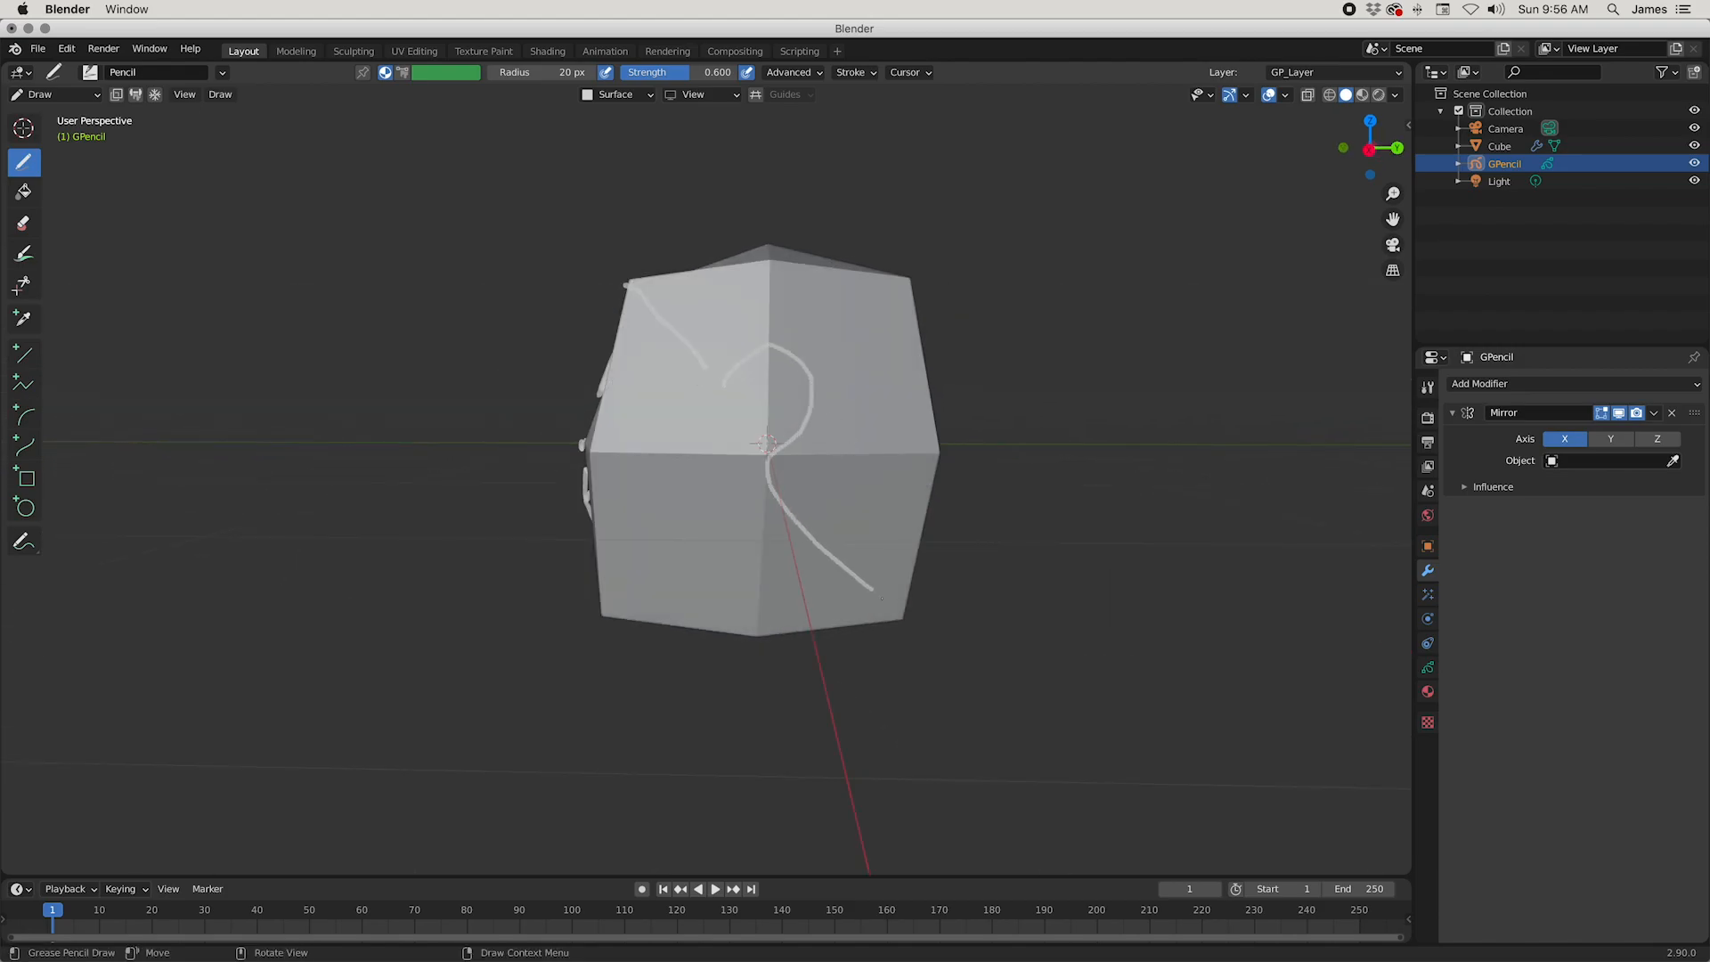
mouse_move(894, 607)
middle_mouse_down()
mouse_move(826, 485)
mouse_move(719, 486)
mouse_move(835, 518)
mouse_move(939, 609)
mouse_move(901, 560)
middle_mouse_up()
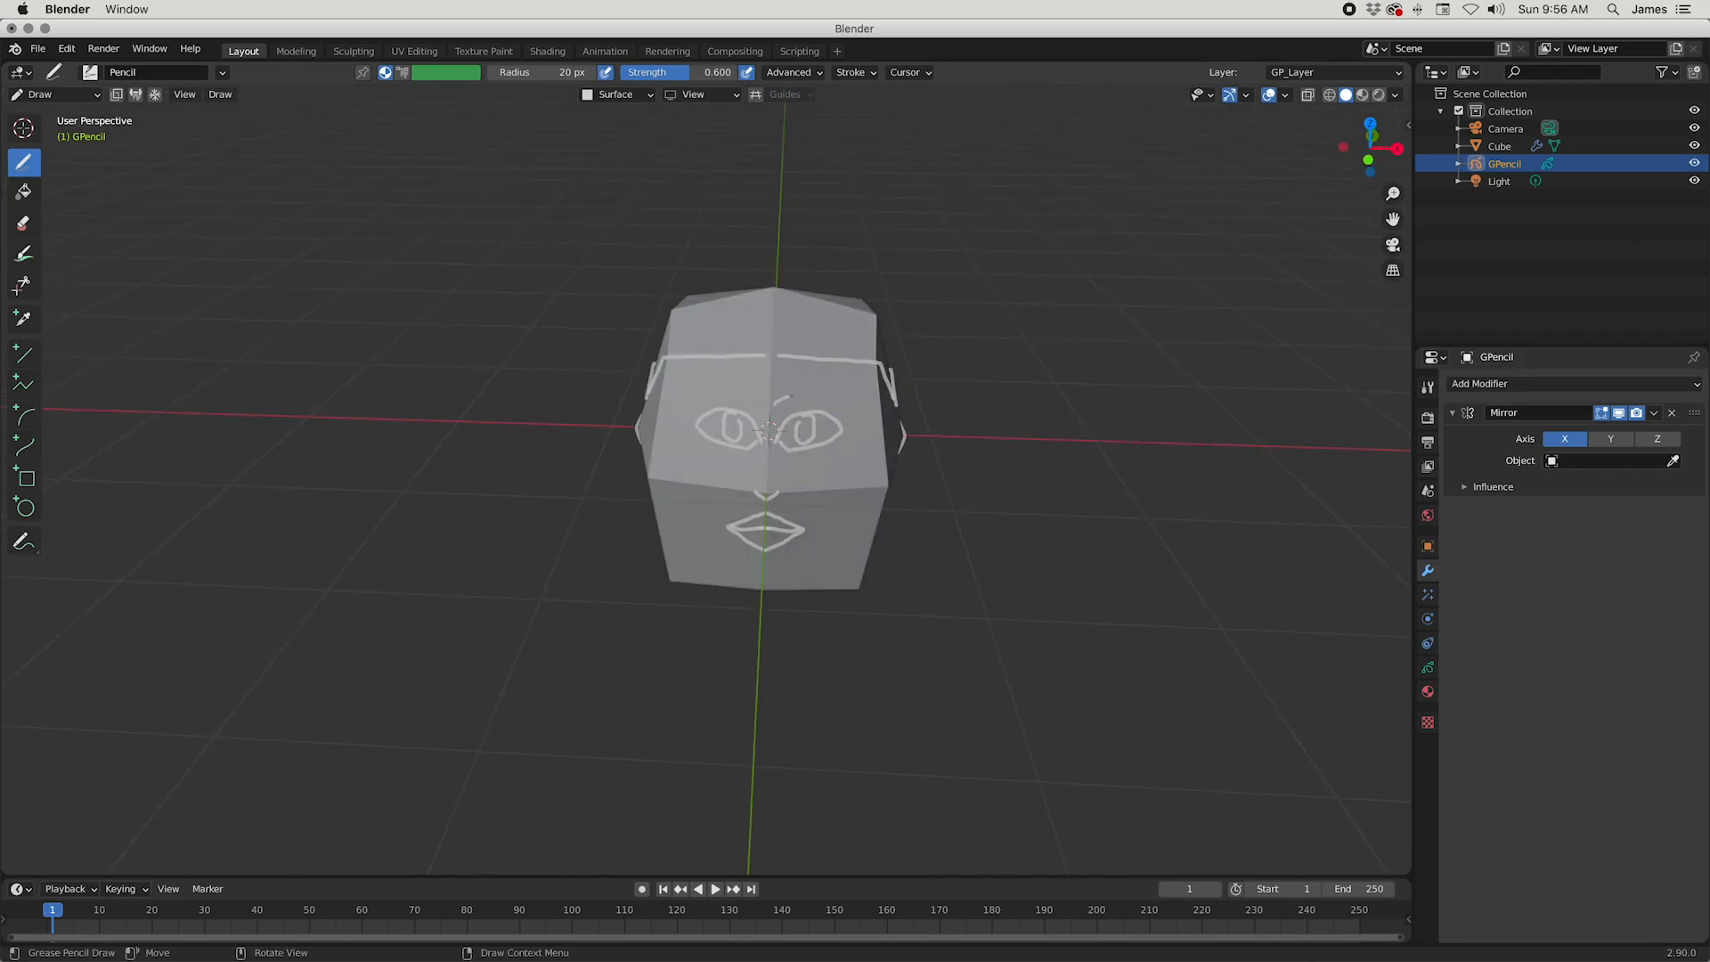
mouse_move(872, 434)
middle_mouse_down()
mouse_move(849, 374)
mouse_move(953, 541)
mouse_move(1029, 561)
mouse_move(988, 586)
mouse_move(793, 595)
mouse_move(776, 668)
mouse_move(773, 598)
middle_mouse_up()
mouse_move(718, 403)
middle_mouse_down()
mouse_move(797, 405)
mouse_move(723, 443)
mouse_move(624, 443)
middle_mouse_up()
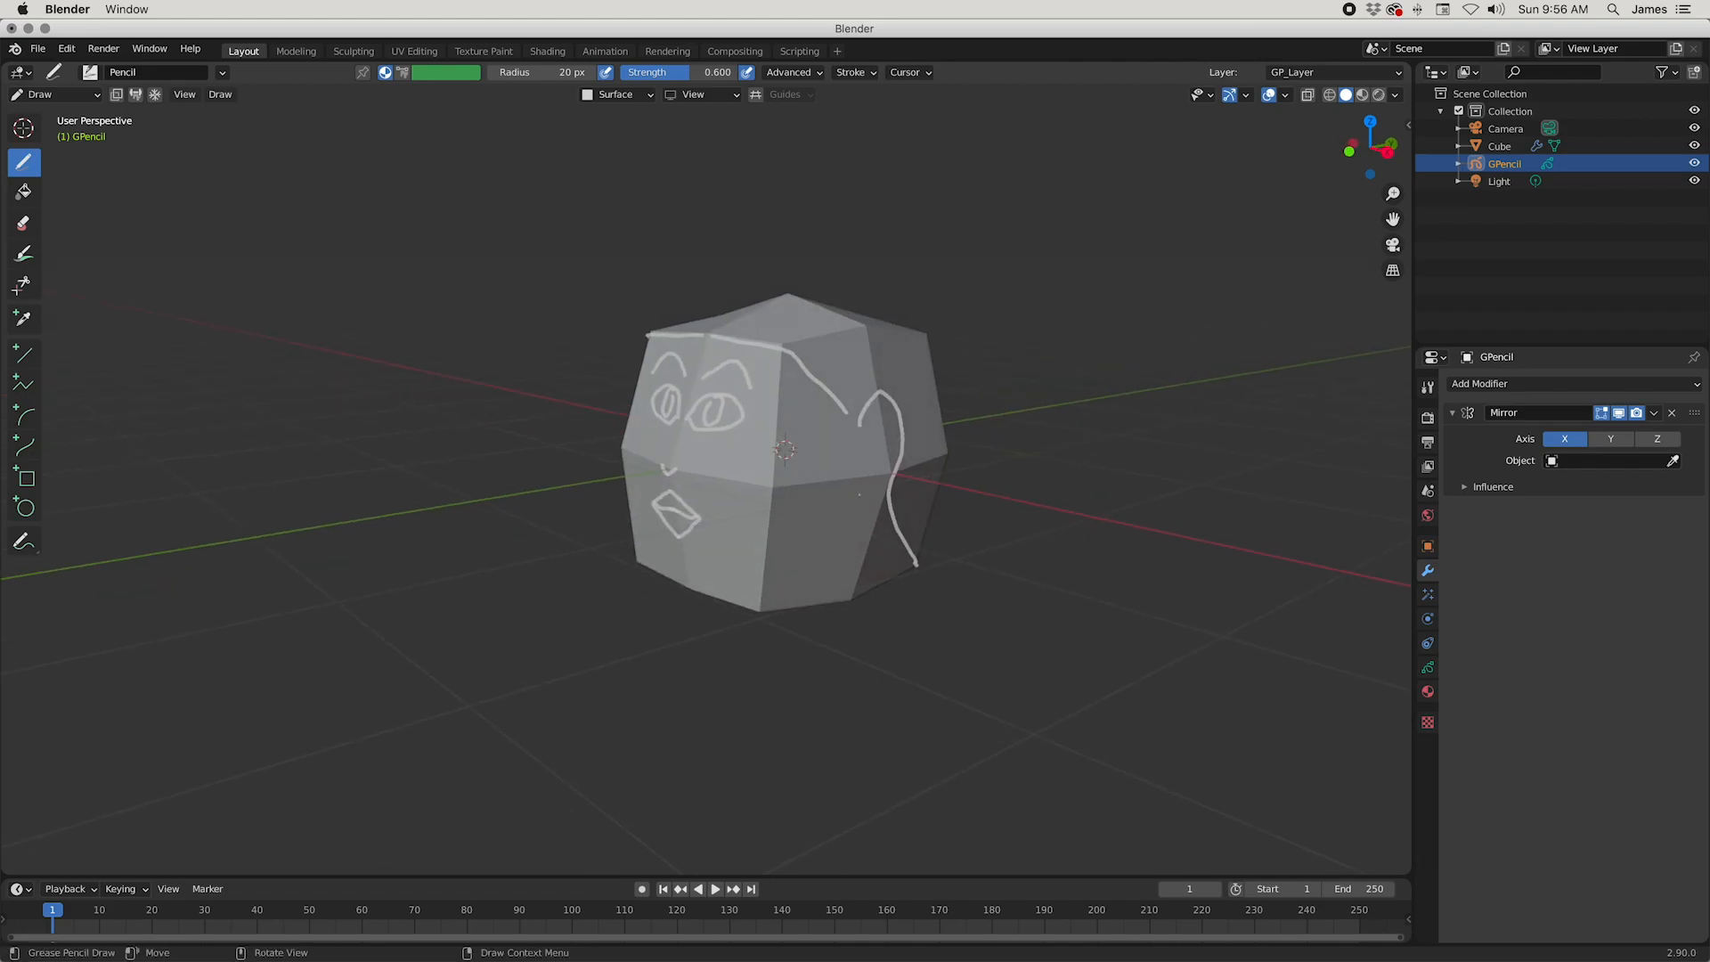
middle_click_drag(1014, 545, 985, 523)
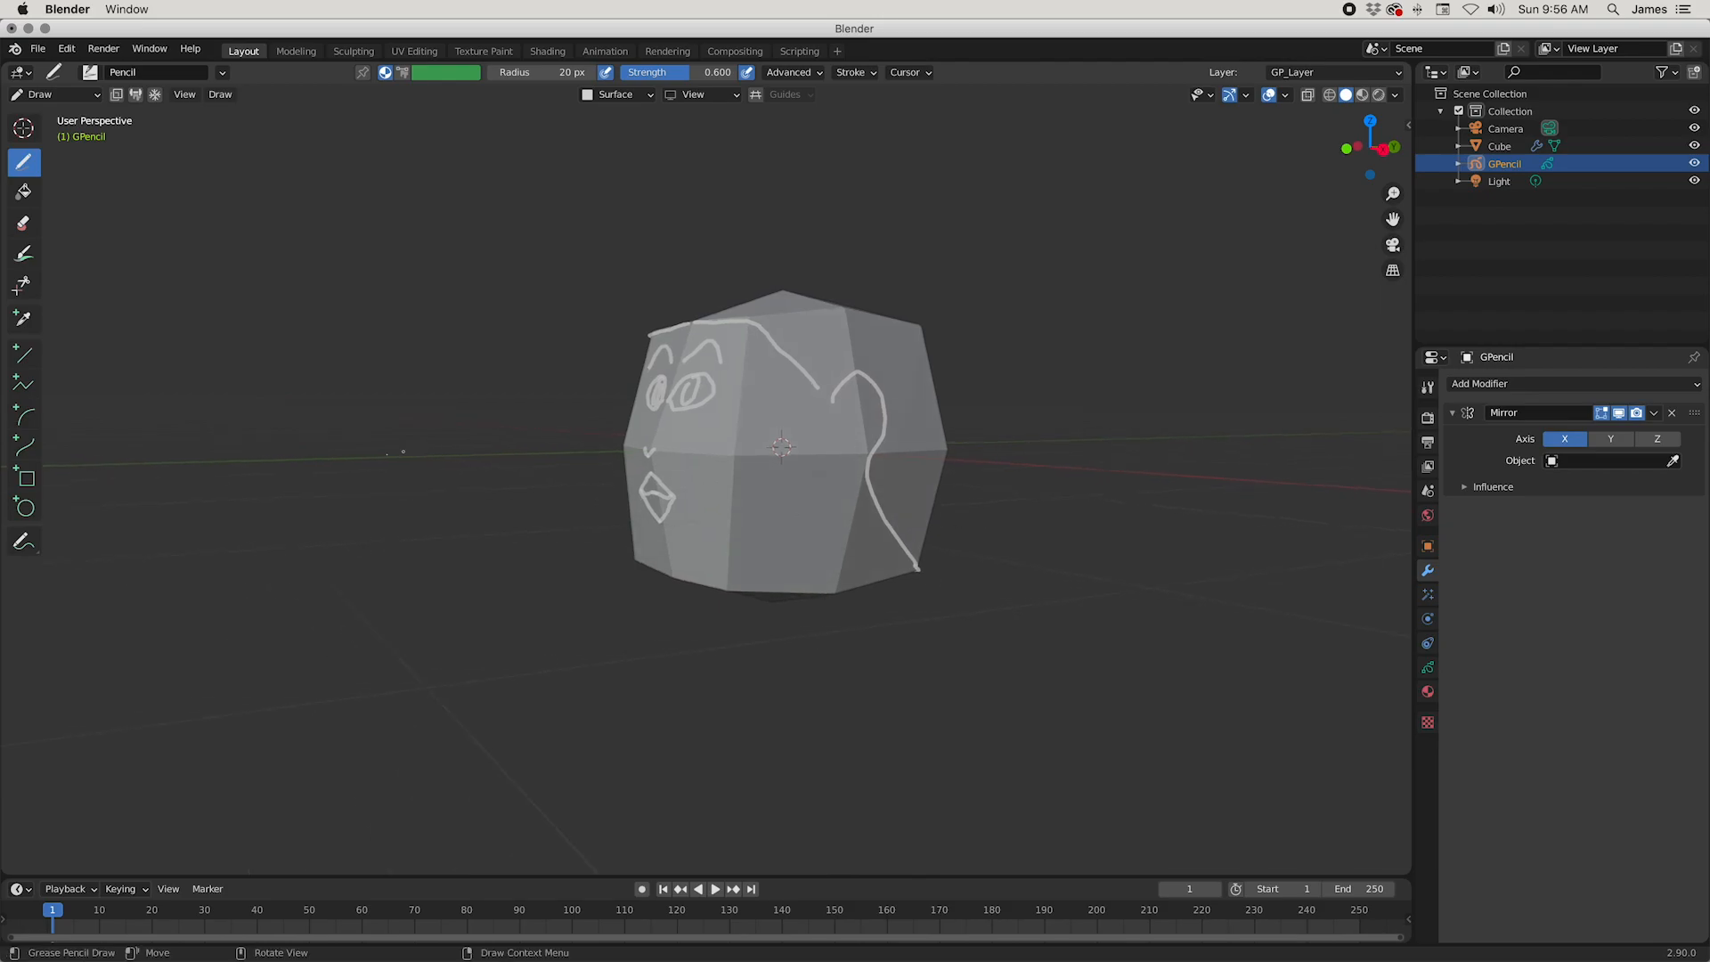
Step: Return to Object Mode, select the cube mesh and enter Edit Mode on it
left_click(40, 91)
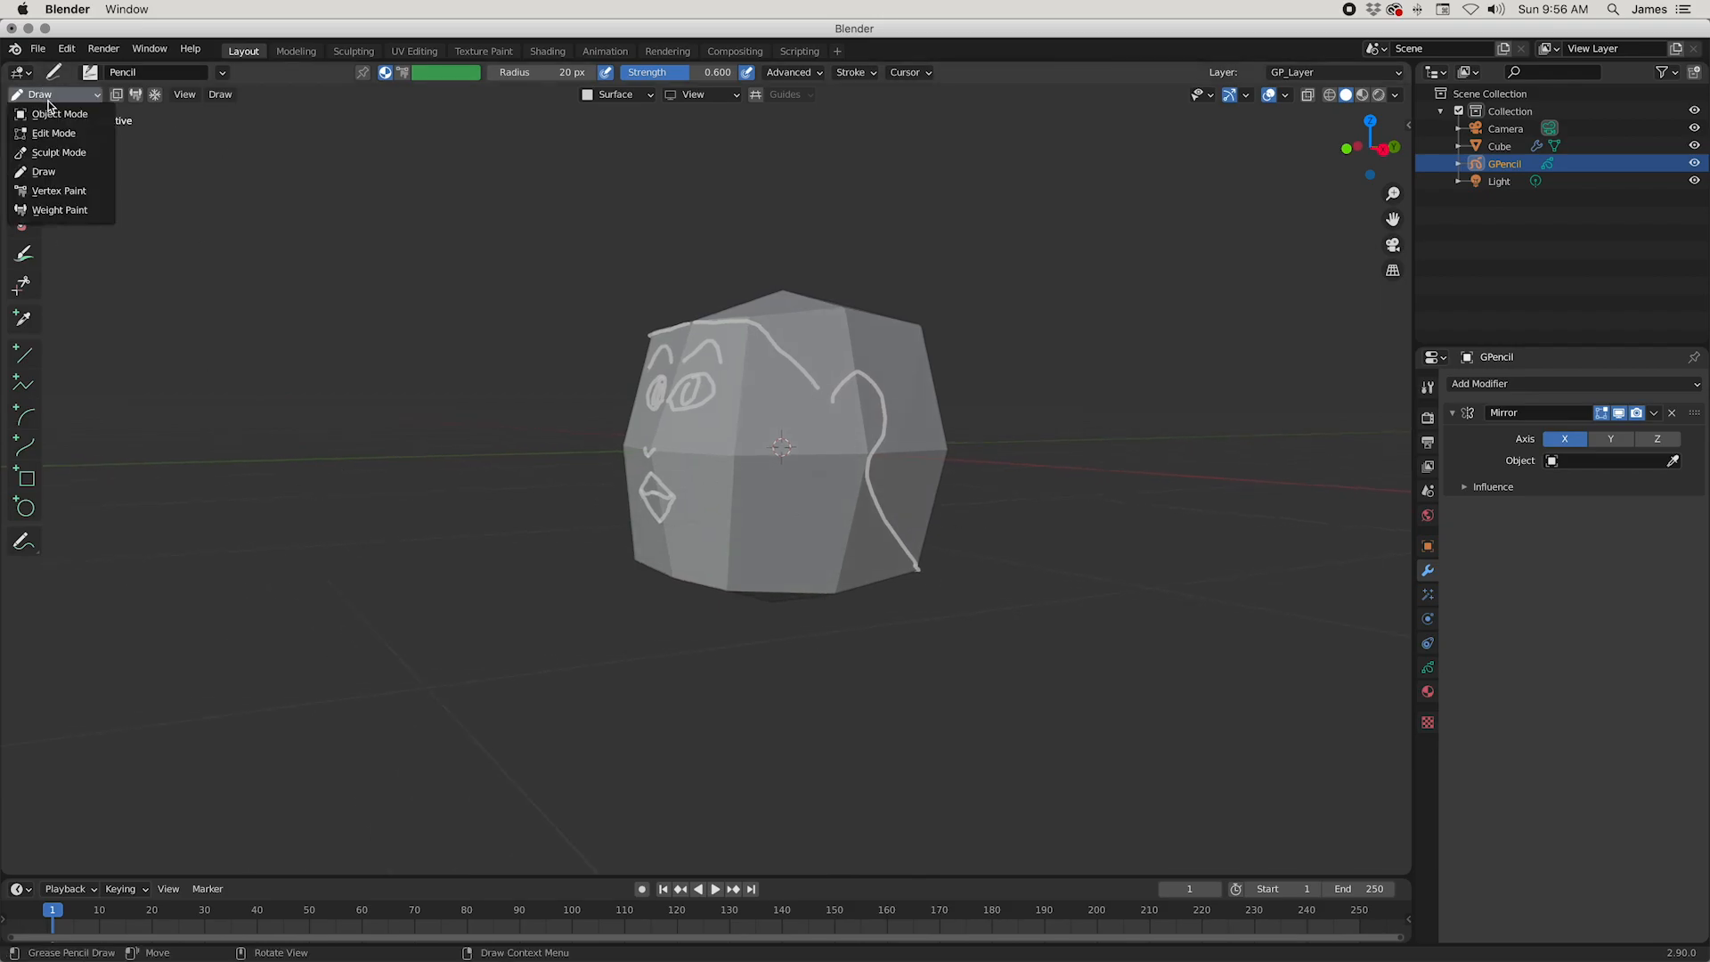
left_click(47, 111)
left_click(728, 524)
key("Tab")
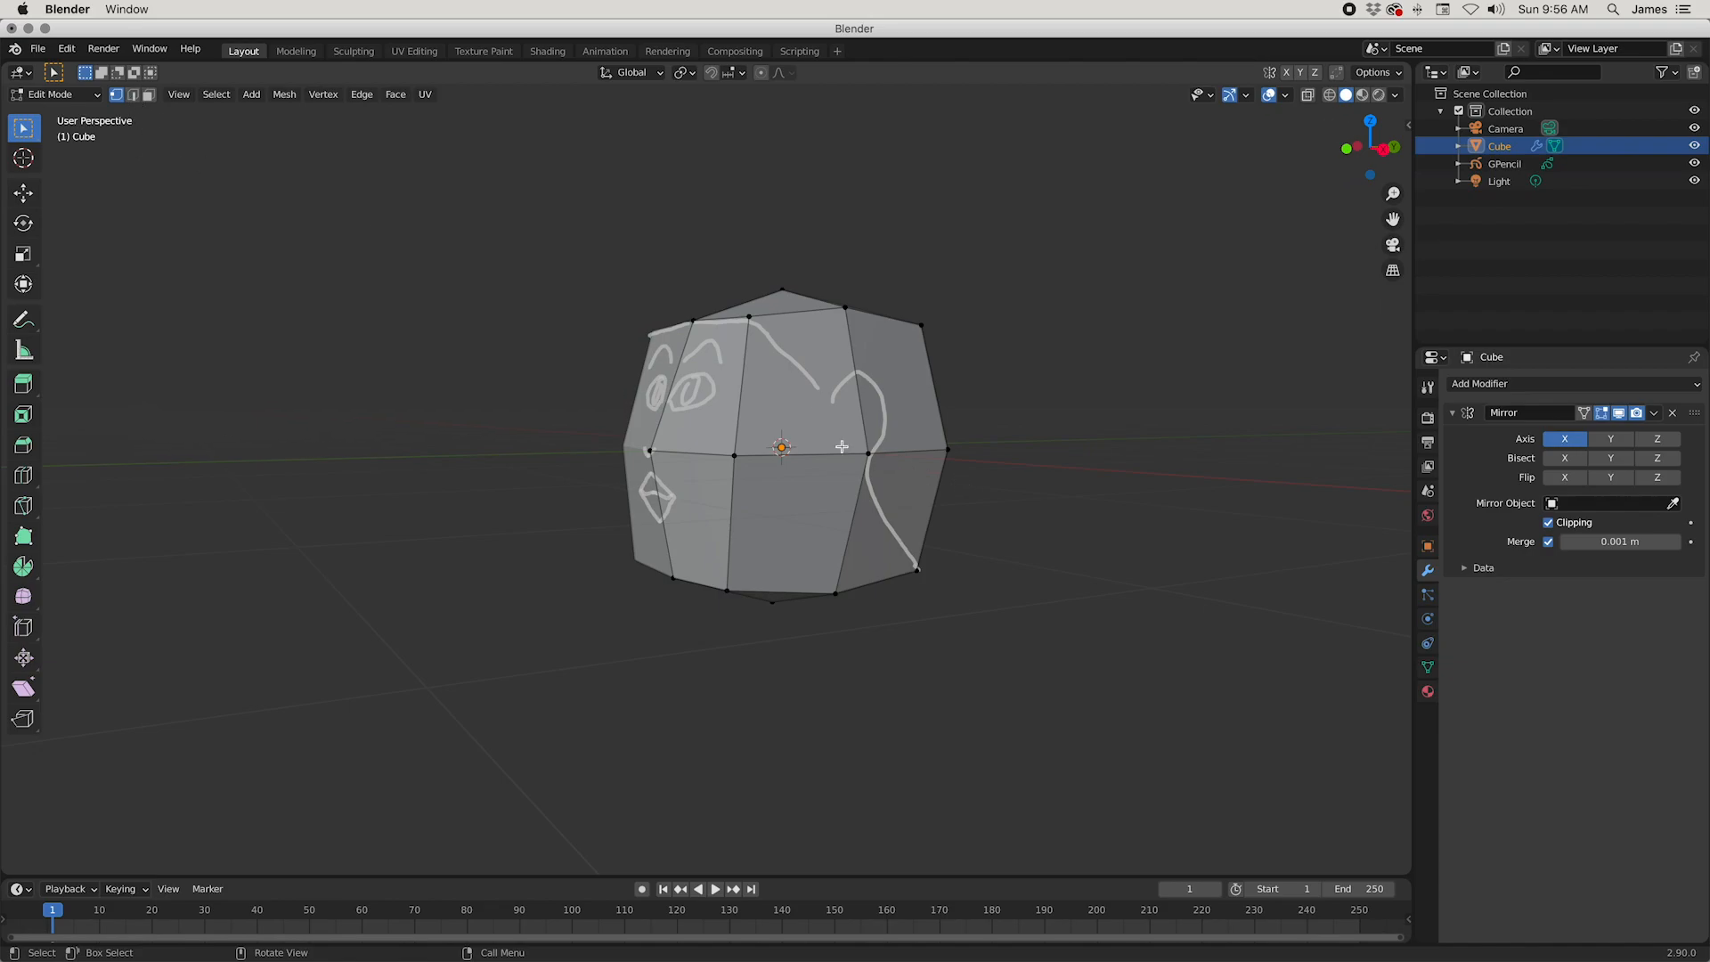
middle_click_drag(906, 549, 832, 572)
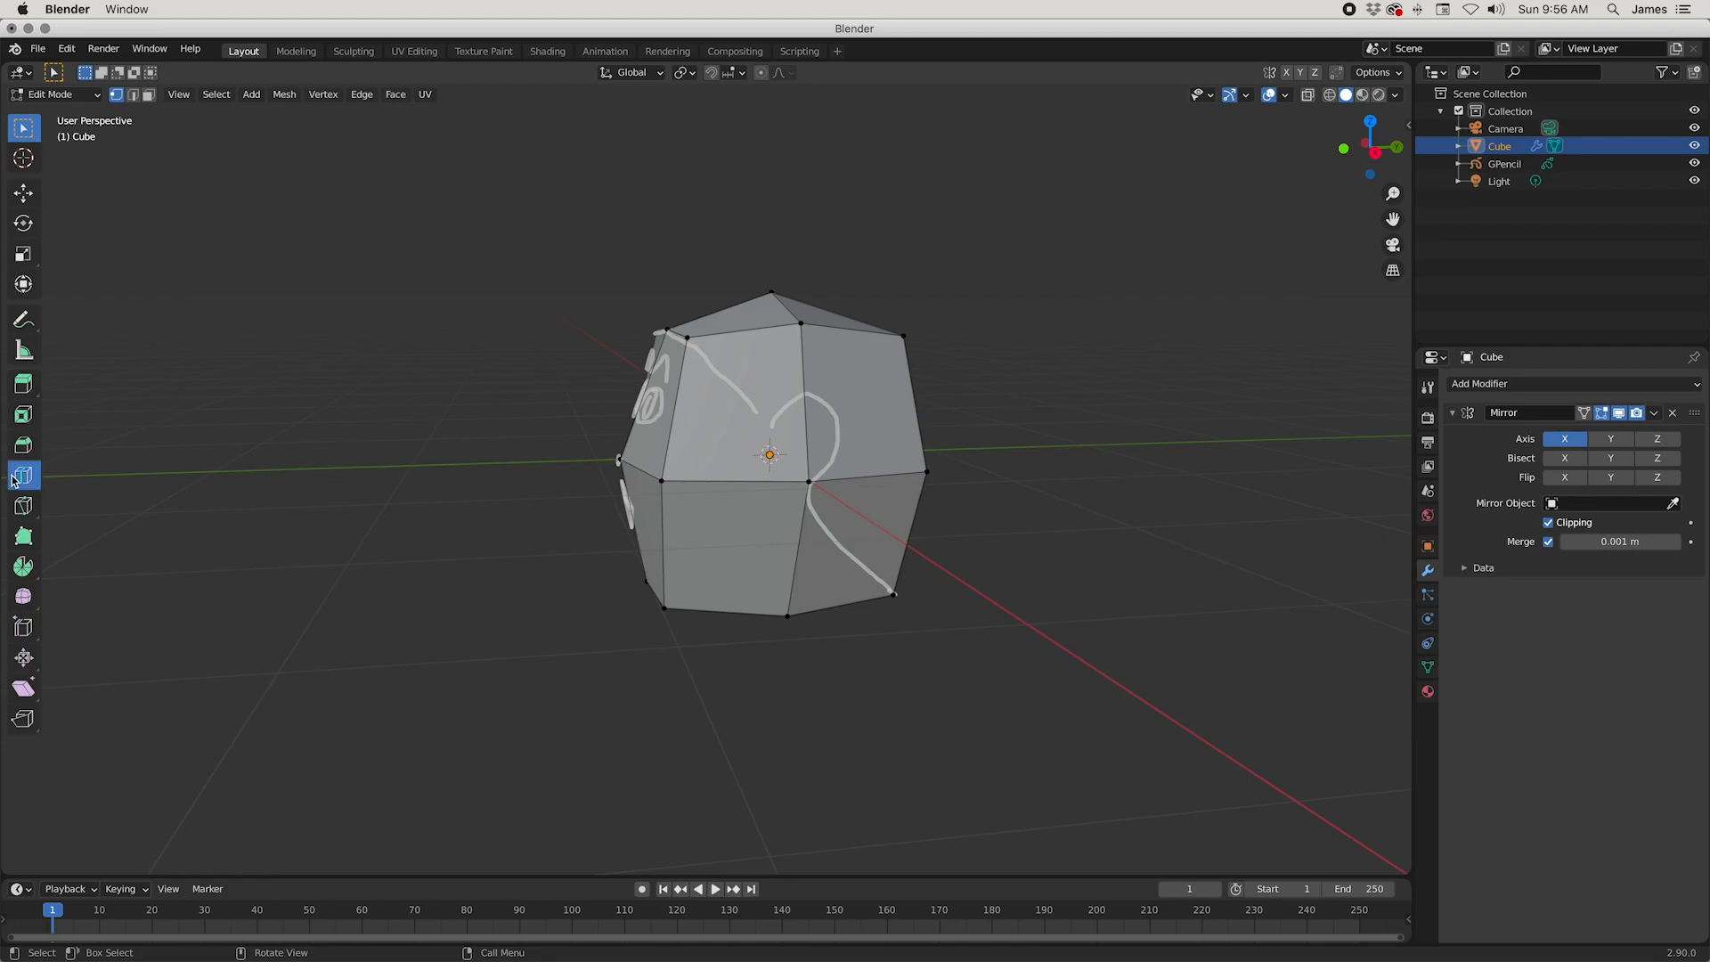
Step: Add single loop cuts to the half mesh at eye level, at mouth level and vertically through the eye
left_click(15, 481)
mouse_move(965, 649)
middle_mouse_down()
mouse_move(954, 656)
mouse_move(979, 656)
middle_mouse_up()
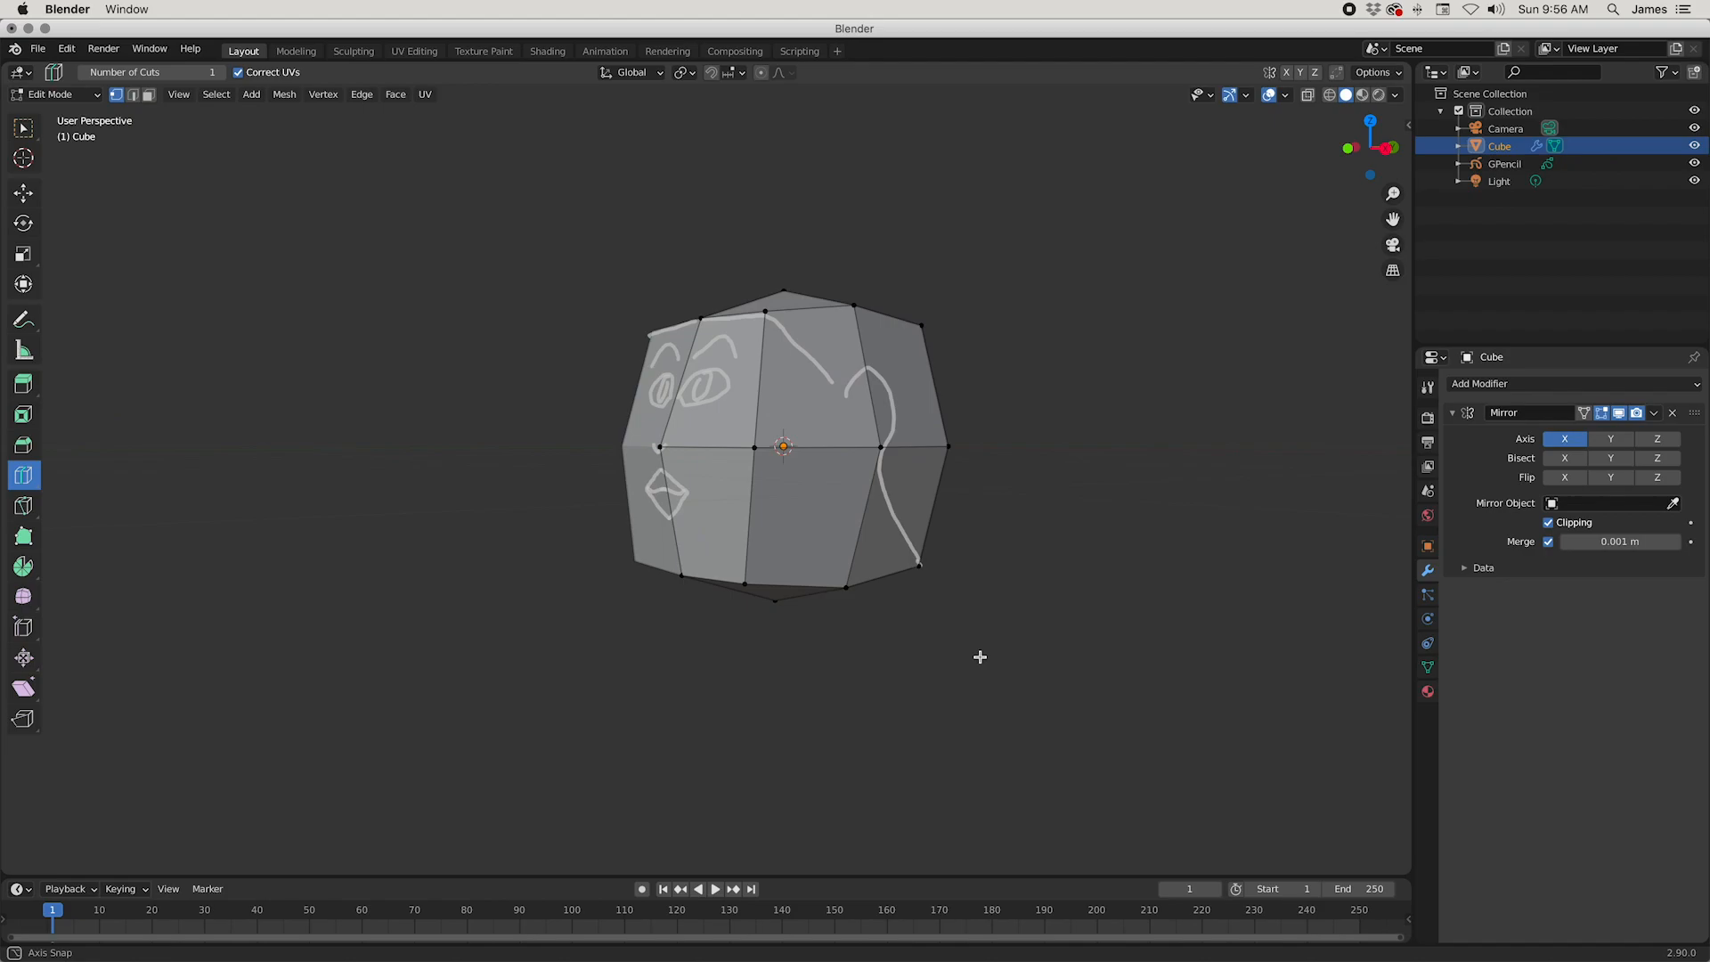
left_click(906, 534)
middle_click_drag(905, 538, 867, 549)
key("super+z")
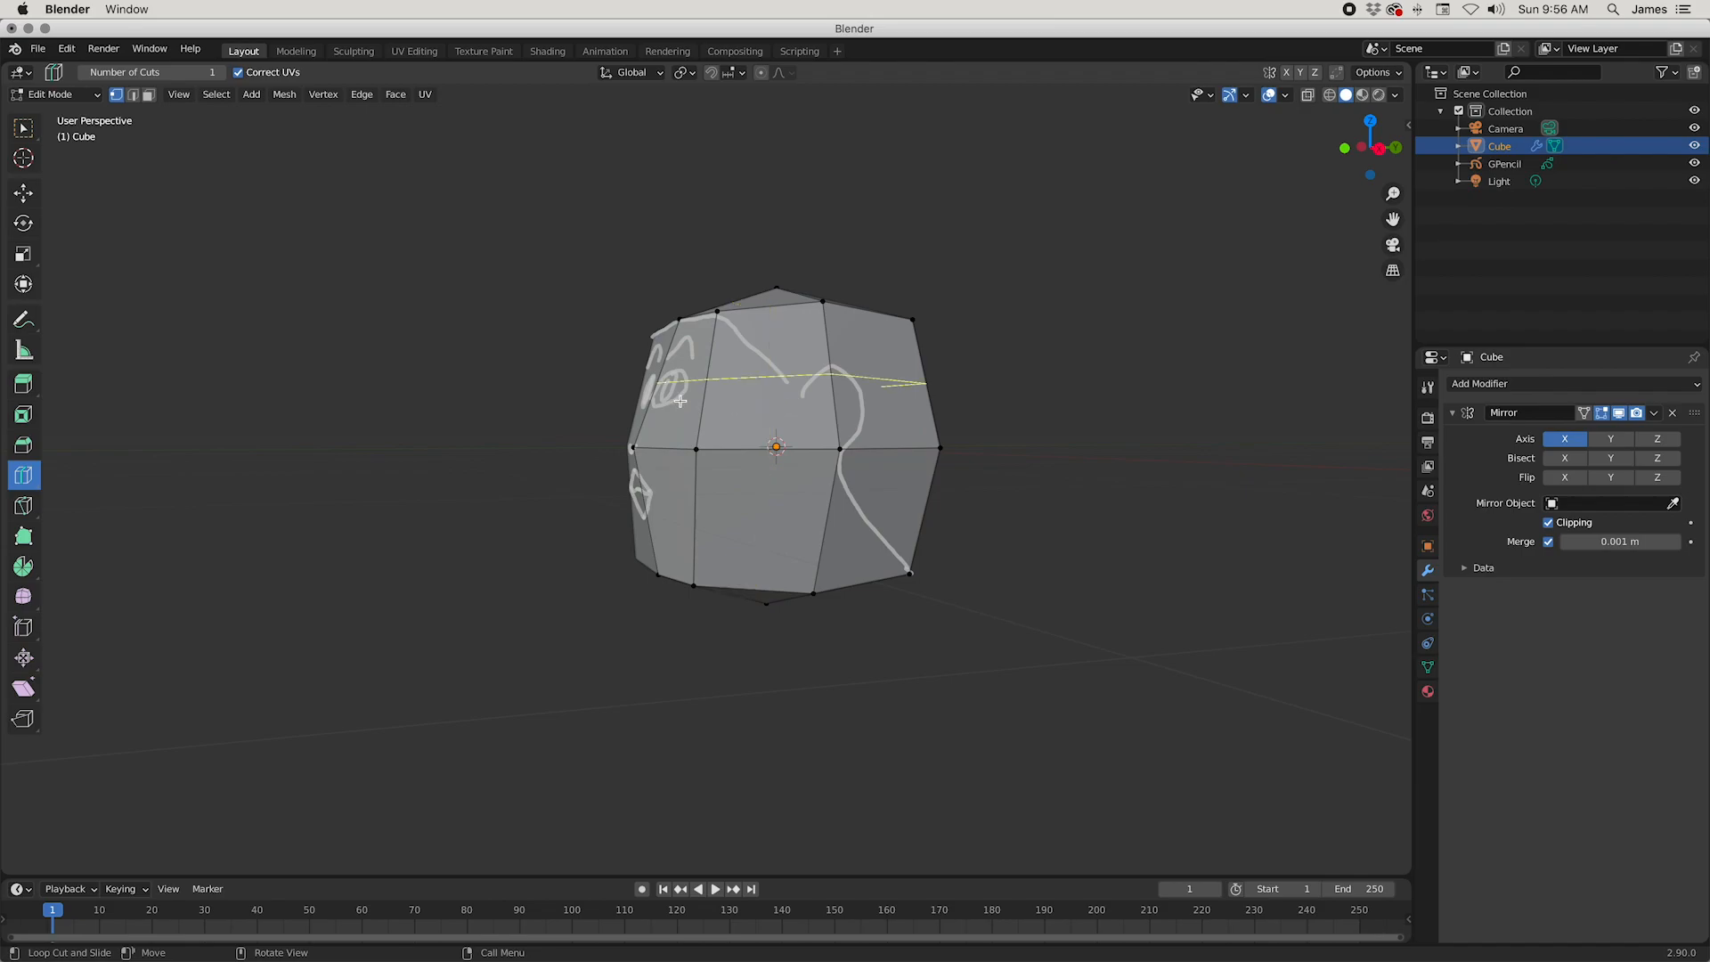
middle_click_drag(681, 506, 781, 534)
middle_click_drag(700, 428, 1271, 698)
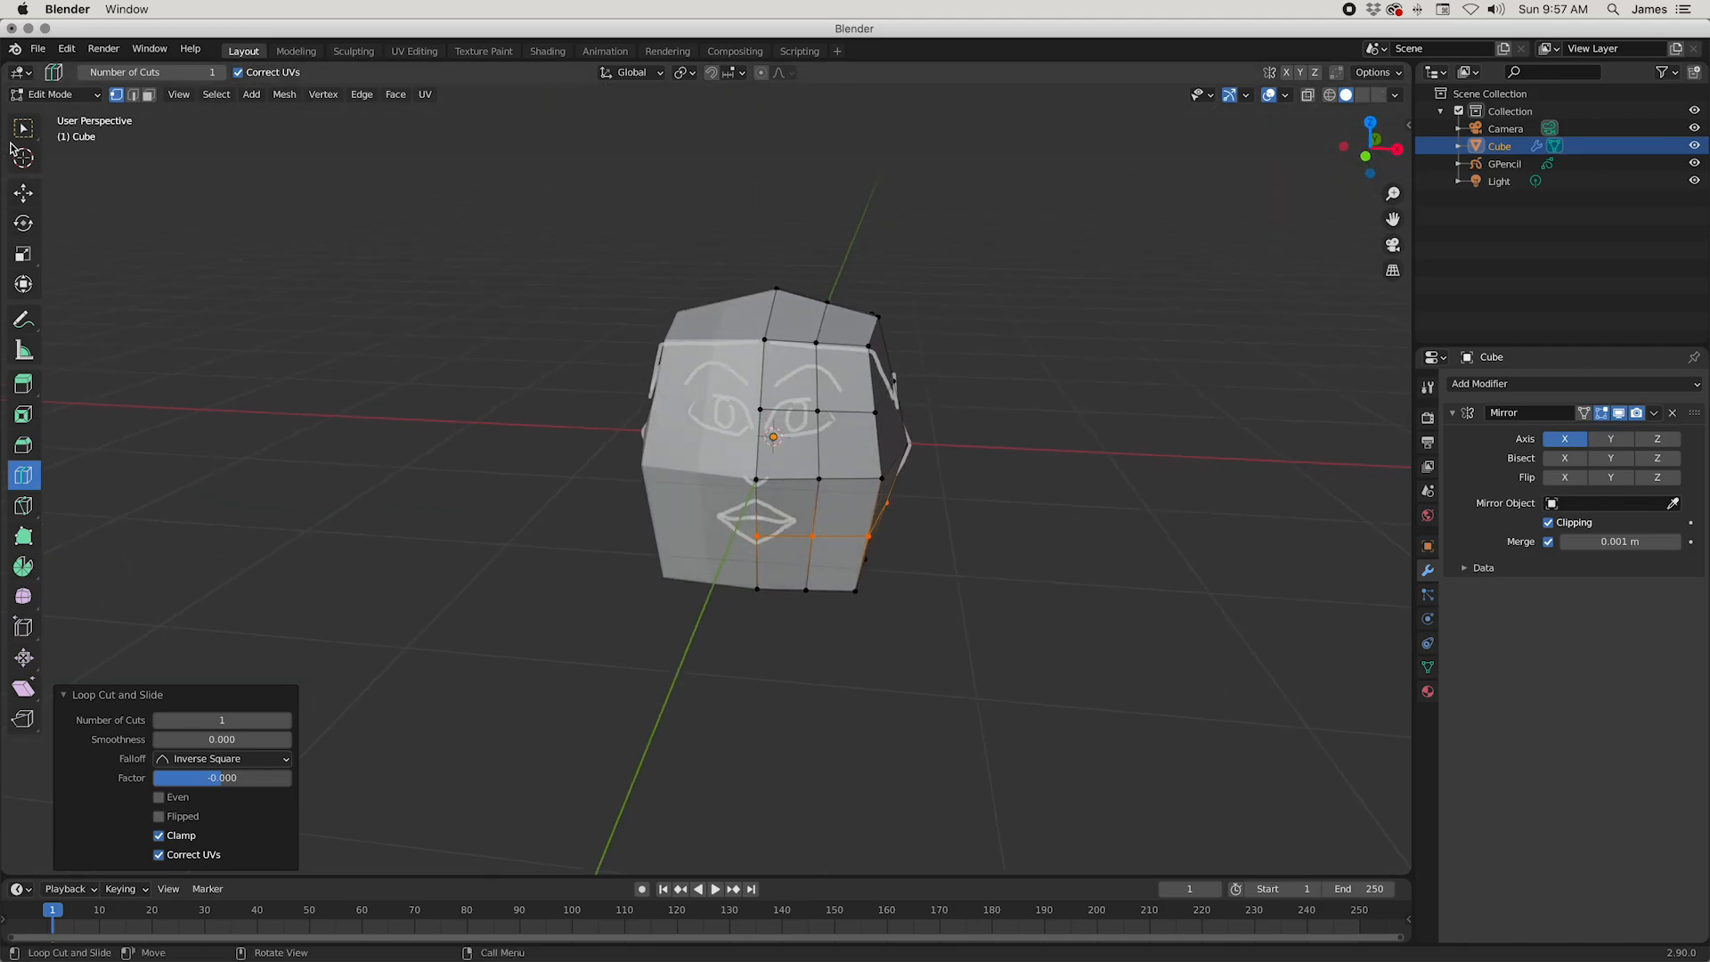
Step: Move the outer eye-level vertex at the temple inward along the X axis
left_click(23, 129)
scroll(1015, 596, "up", 1)
middle_click_drag(1017, 596, 1032, 649, "shift")
scroll(991, 651, "up", 1)
left_click(809, 400)
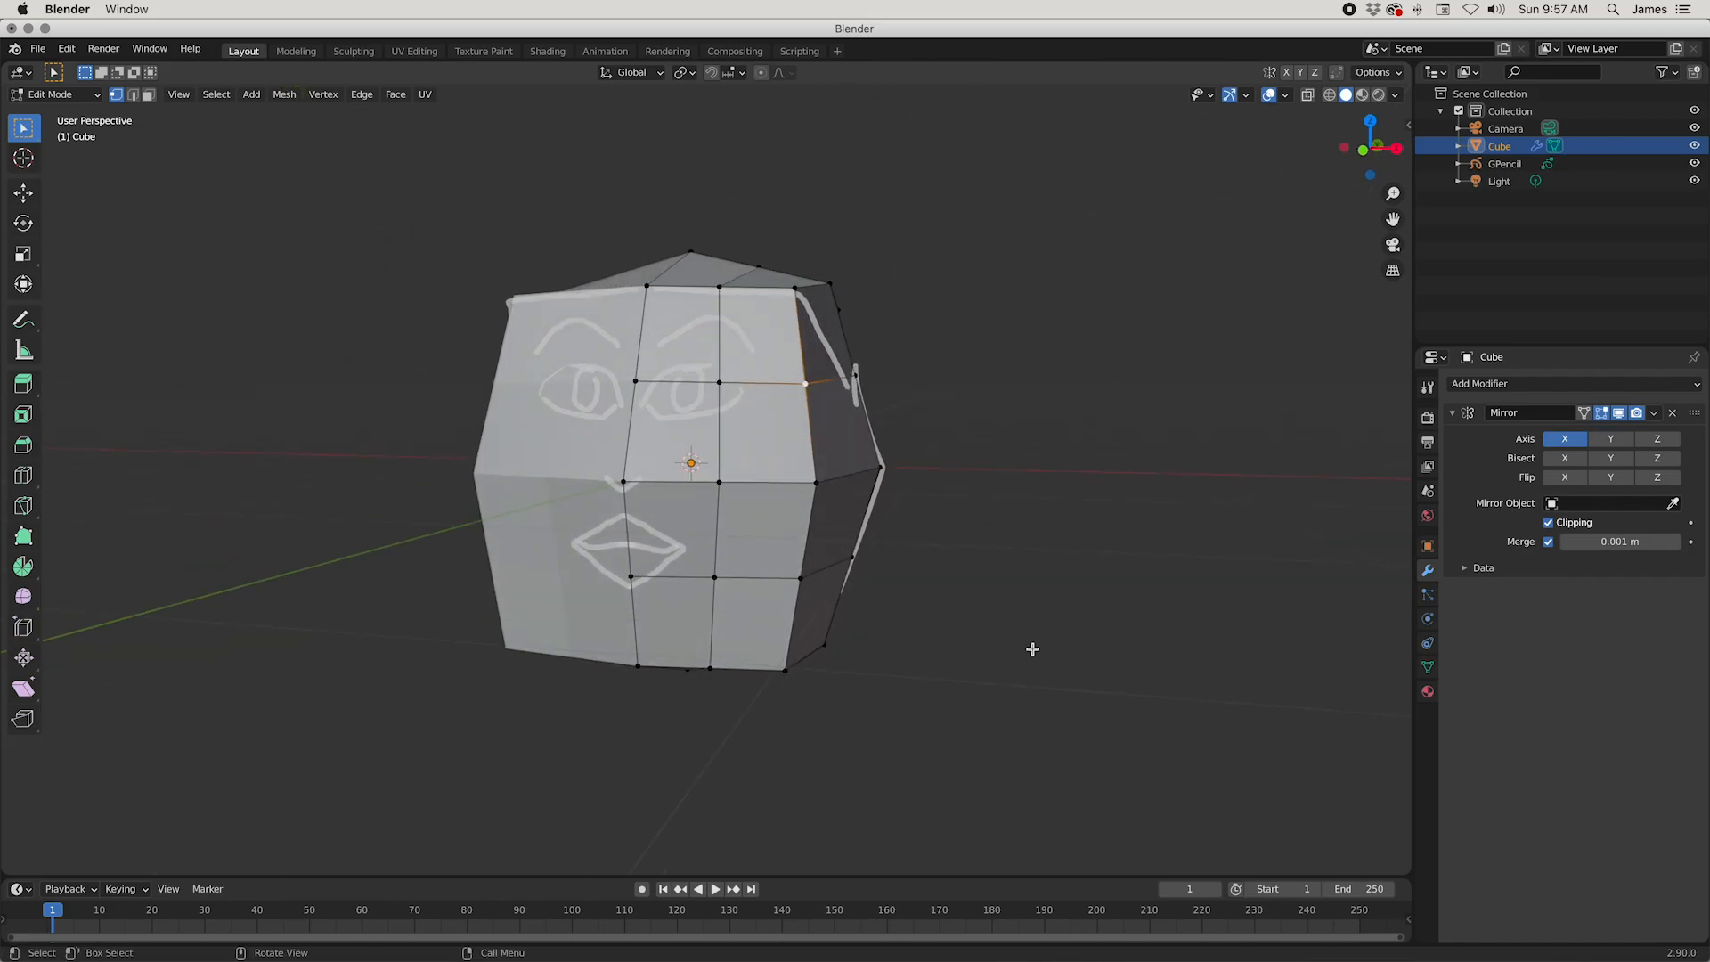
key("g")
key("x")
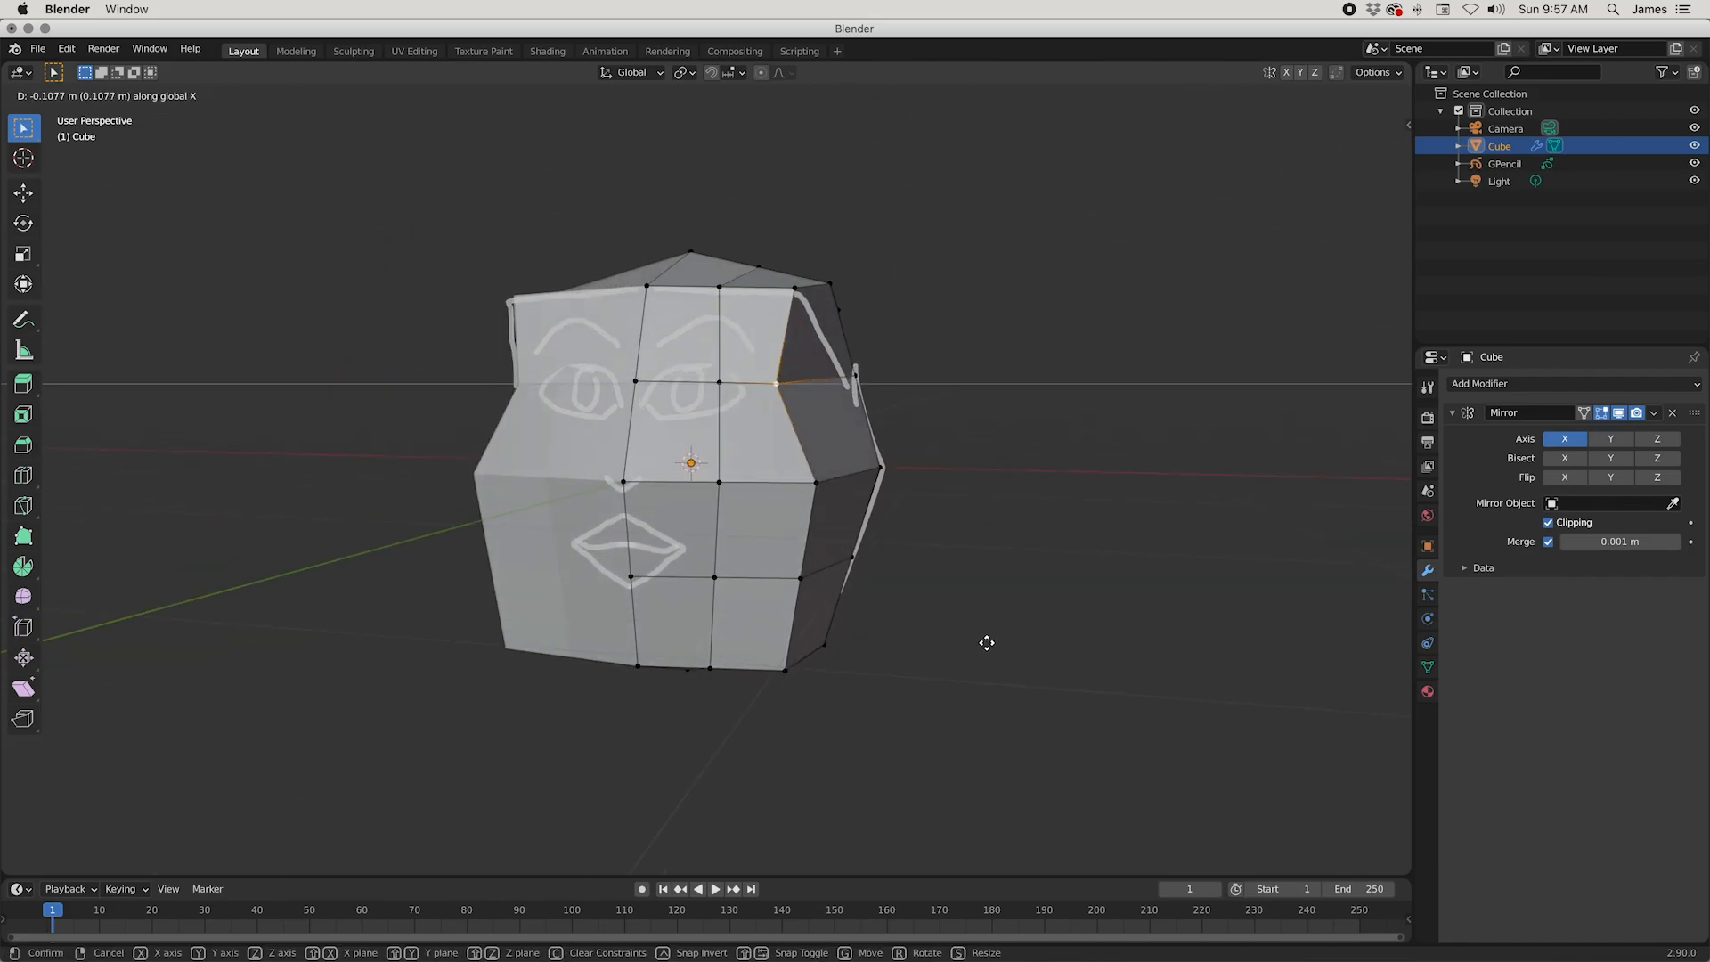
left_click(992, 641)
Step: Move the outer corner vertex and the middle vertex of the hairline inward along X to narrow the forehead
left_click(795, 288)
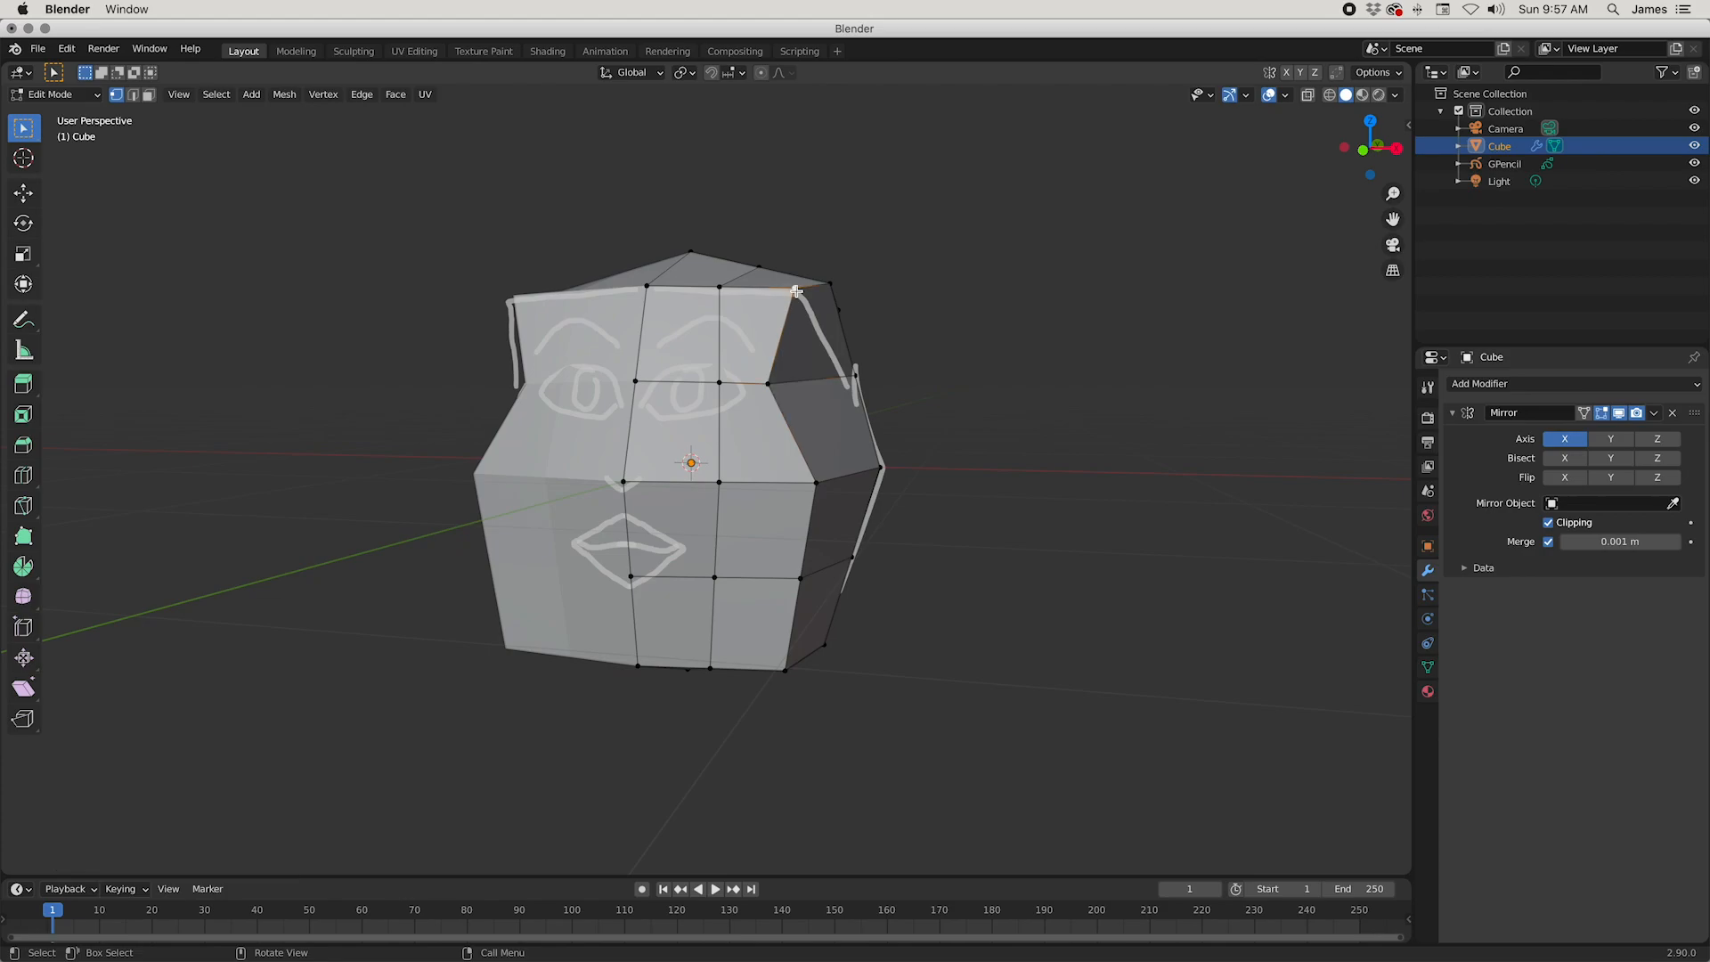
key("g")
key("x")
left_click(741, 332)
left_click(723, 294)
key("g")
key("x")
left_click(906, 356)
key("g")
key("x")
left_click(889, 427)
Step: Nudge the temple vertex at the outer corner of the eye slightly inward and down
middle_click_drag(940, 593, 843, 526)
left_click(783, 414)
key("g")
left_click(862, 432)
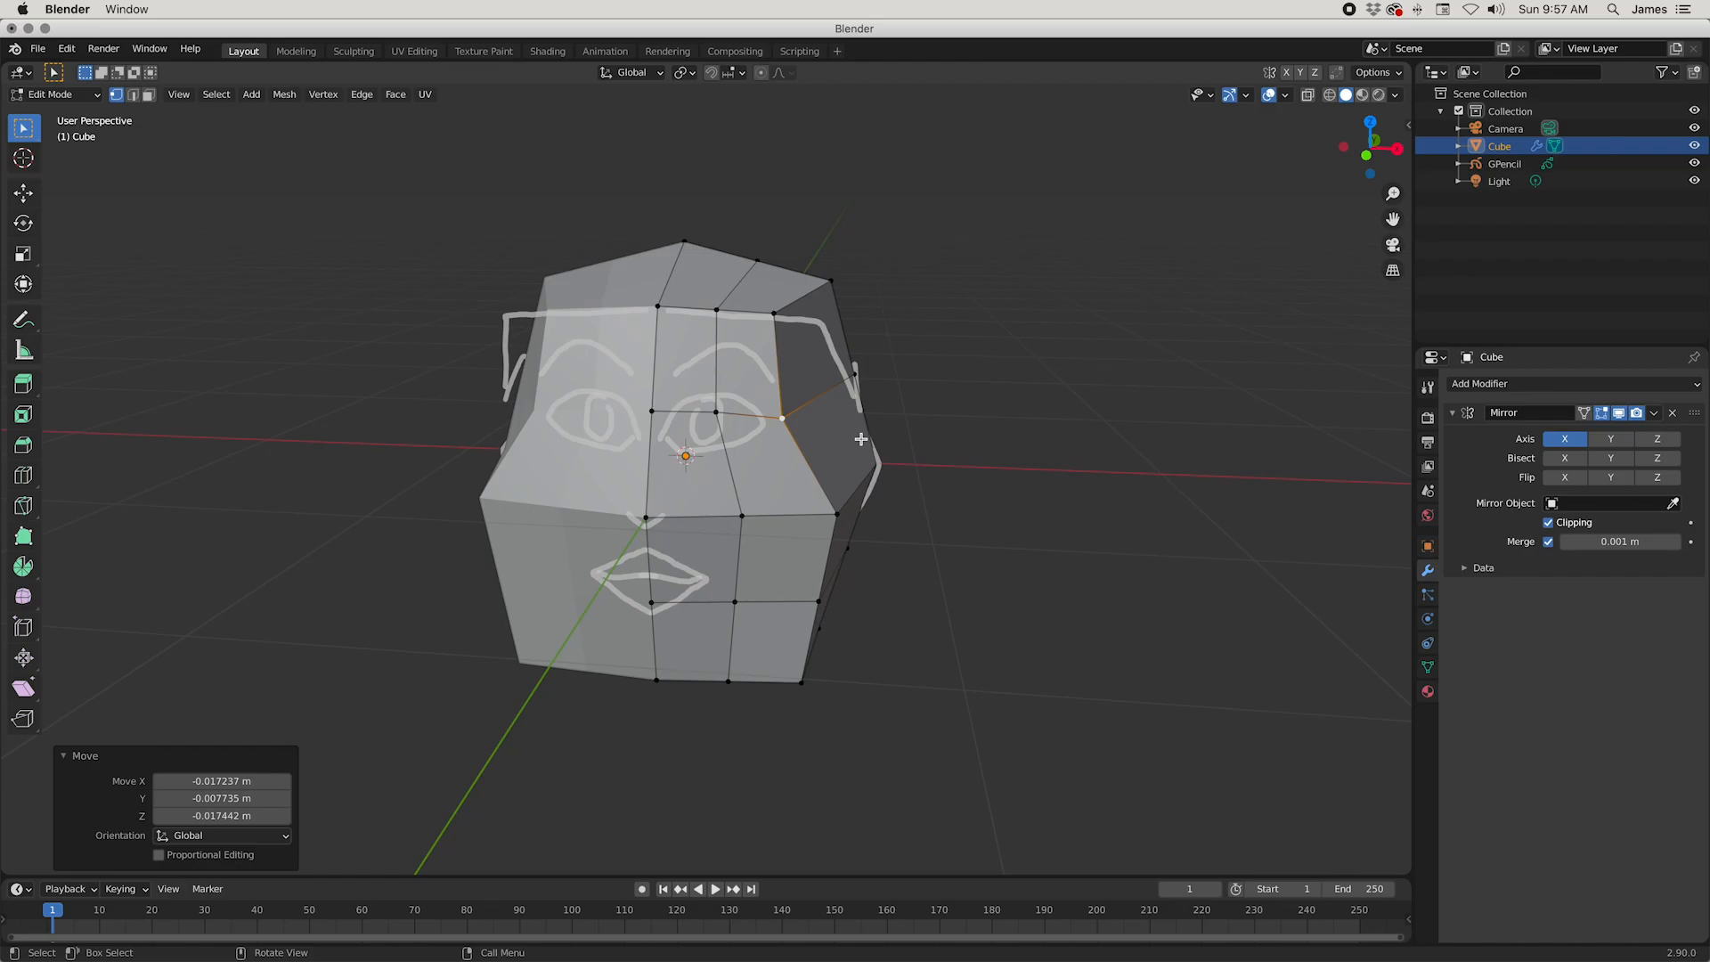
Step: Raise the outer cheek vertex about 0.15 m and pull it slightly inward to form the cheekbone
middle_click_drag(927, 490, 753, 480)
middle_click_drag(791, 404, 940, 396)
left_click(817, 483)
middle_click_drag(817, 482, 977, 531)
key("g")
left_click(959, 471)
Step: Move the vertex beneath the eye, beside the nose, slightly inward and up
middle_click_drag(959, 471, 925, 529)
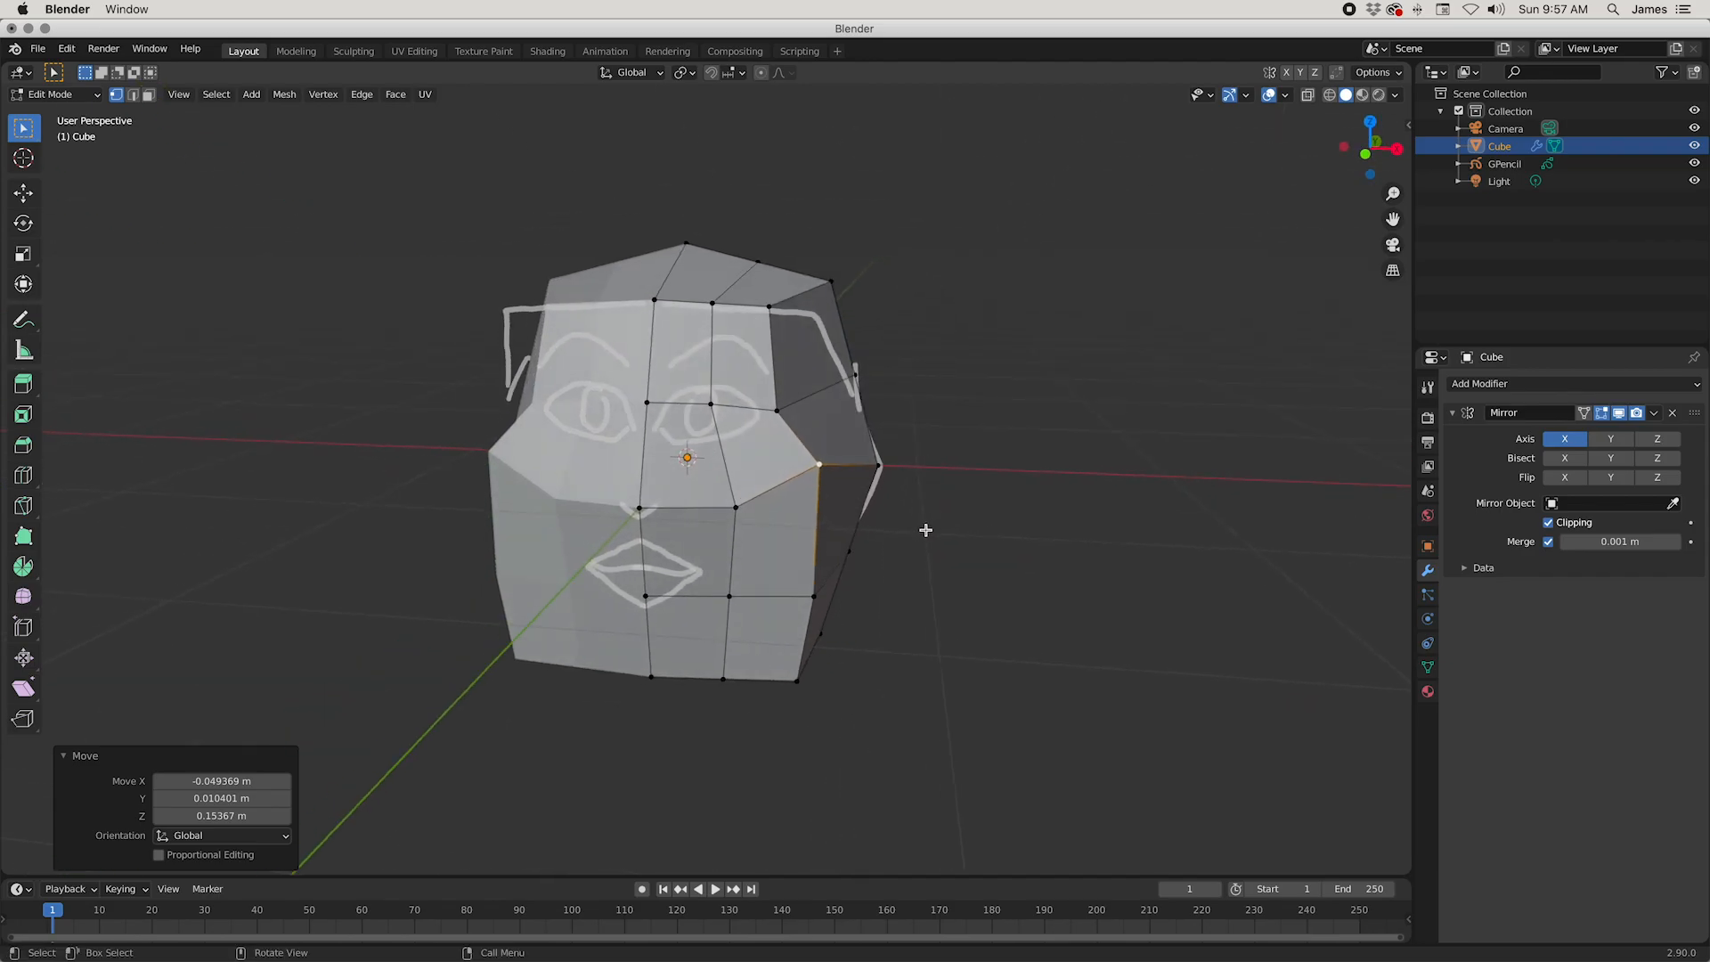
left_click(735, 509)
key("g")
left_click(666, 535)
Step: Slide the outer mouth-level vertex up along its vertical edge and move it inward
middle_click_drag(666, 535, 704, 565)
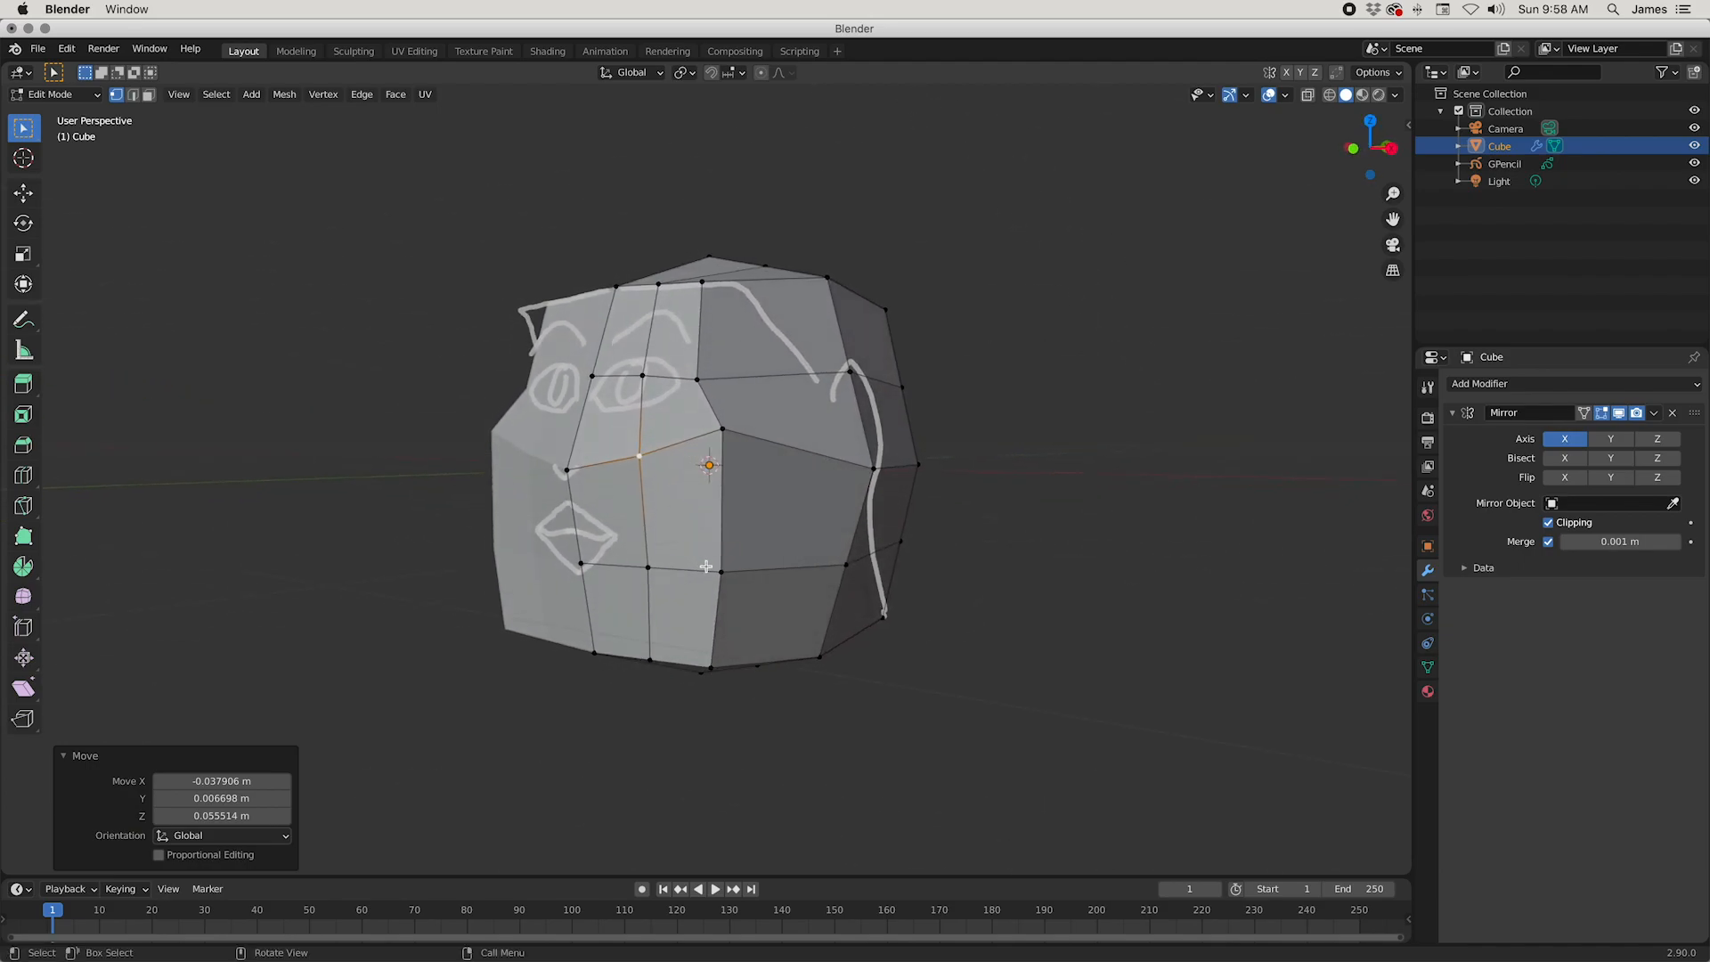
left_click(706, 566)
key("g")
key("g")
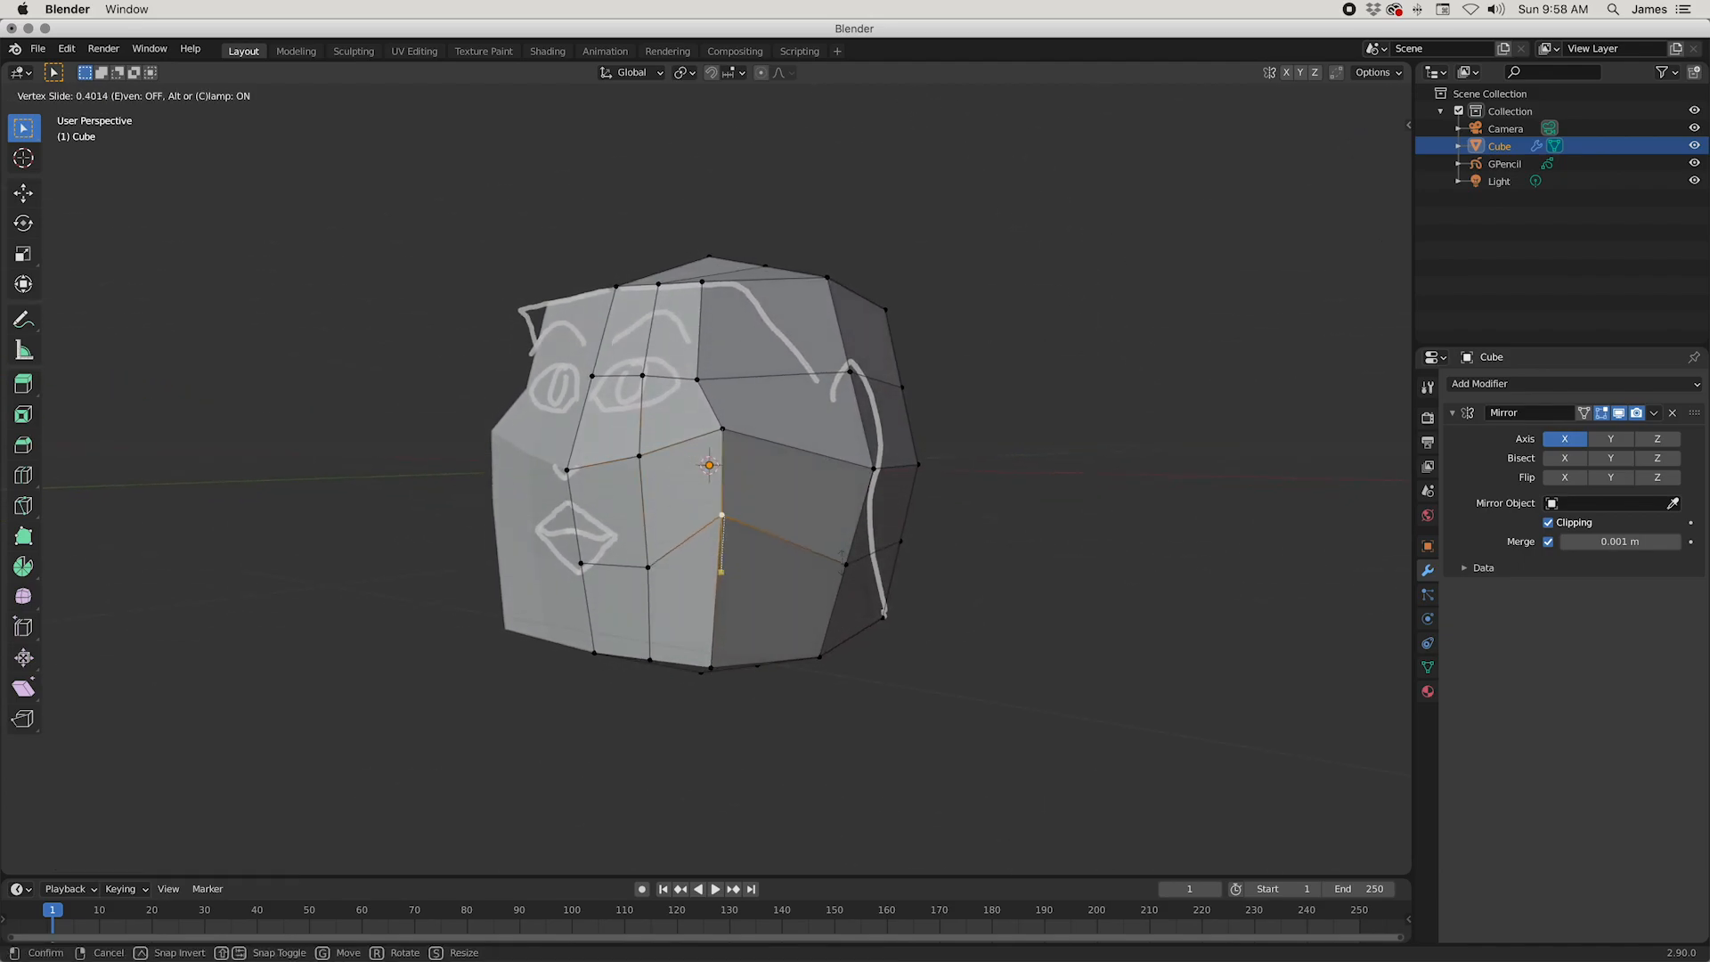
left_click(835, 597)
middle_click_drag(835, 596, 930, 574)
key("g")
left_click(667, 586)
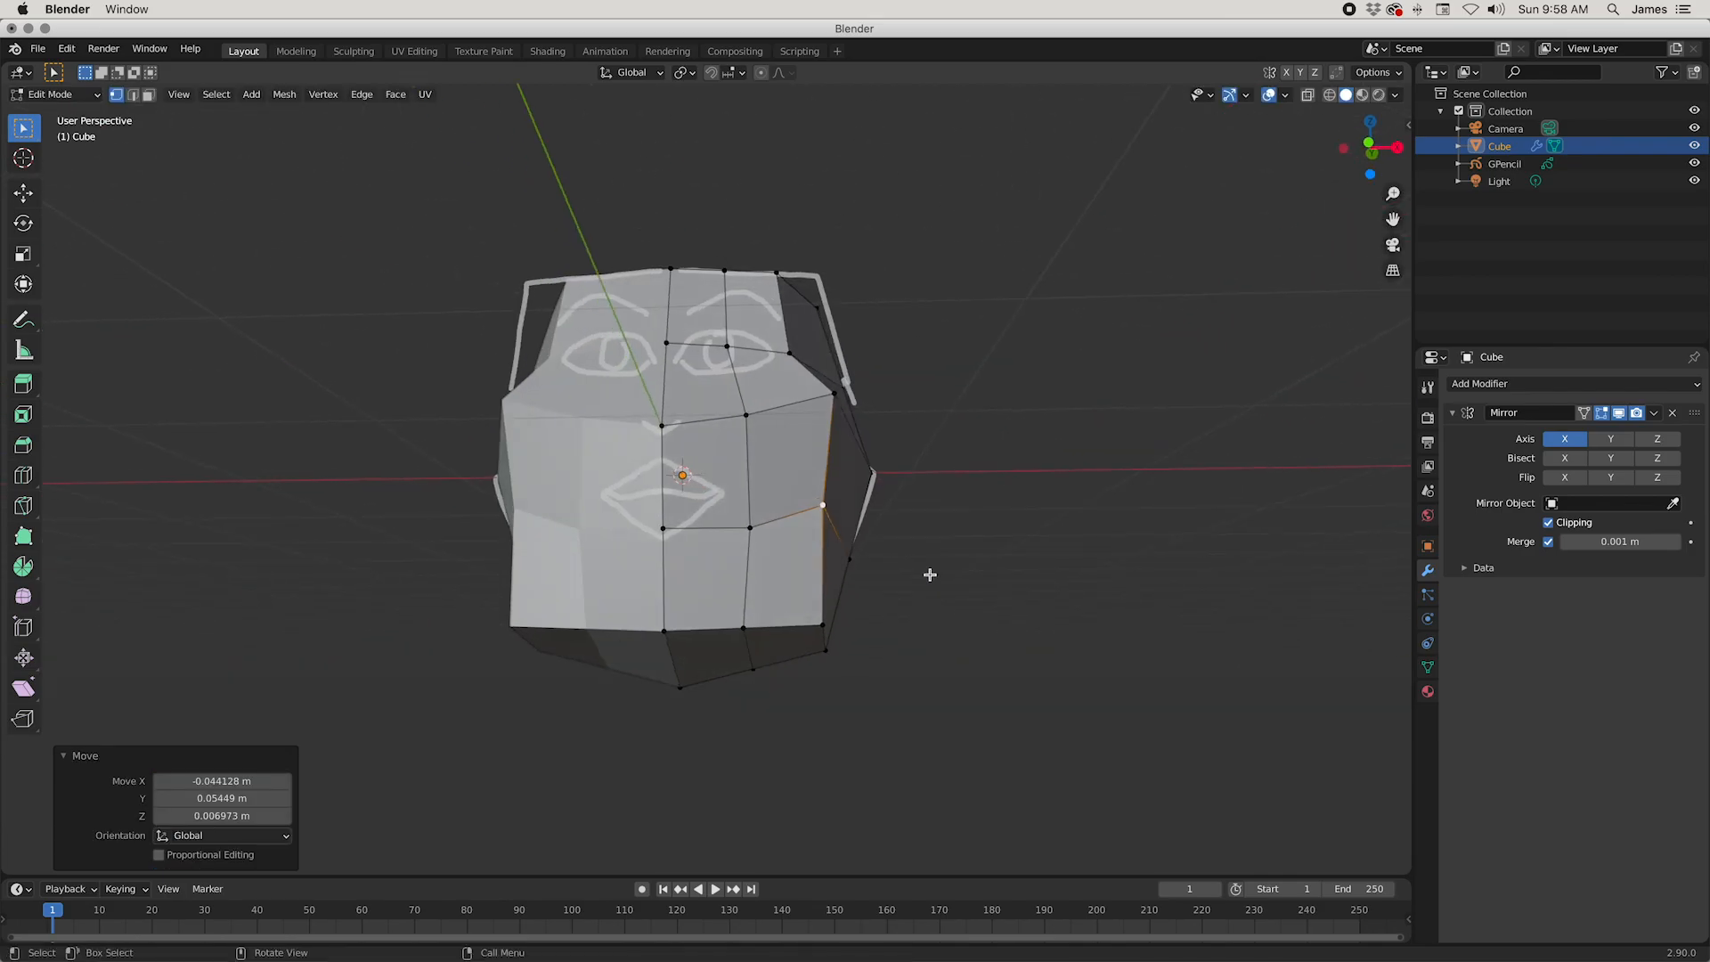
Step: Pull the lower jaw corner and its neighbouring bottom vertex toward the centre to narrow the chin
left_click(809, 626)
key("g")
left_click(793, 639)
left_click(744, 633)
key("g")
left_click(730, 635)
left_click(799, 629)
key("g")
left_click(775, 630)
Step: Move the mouth-level vertex beside the lips slightly inward
left_click(754, 534)
key("g")
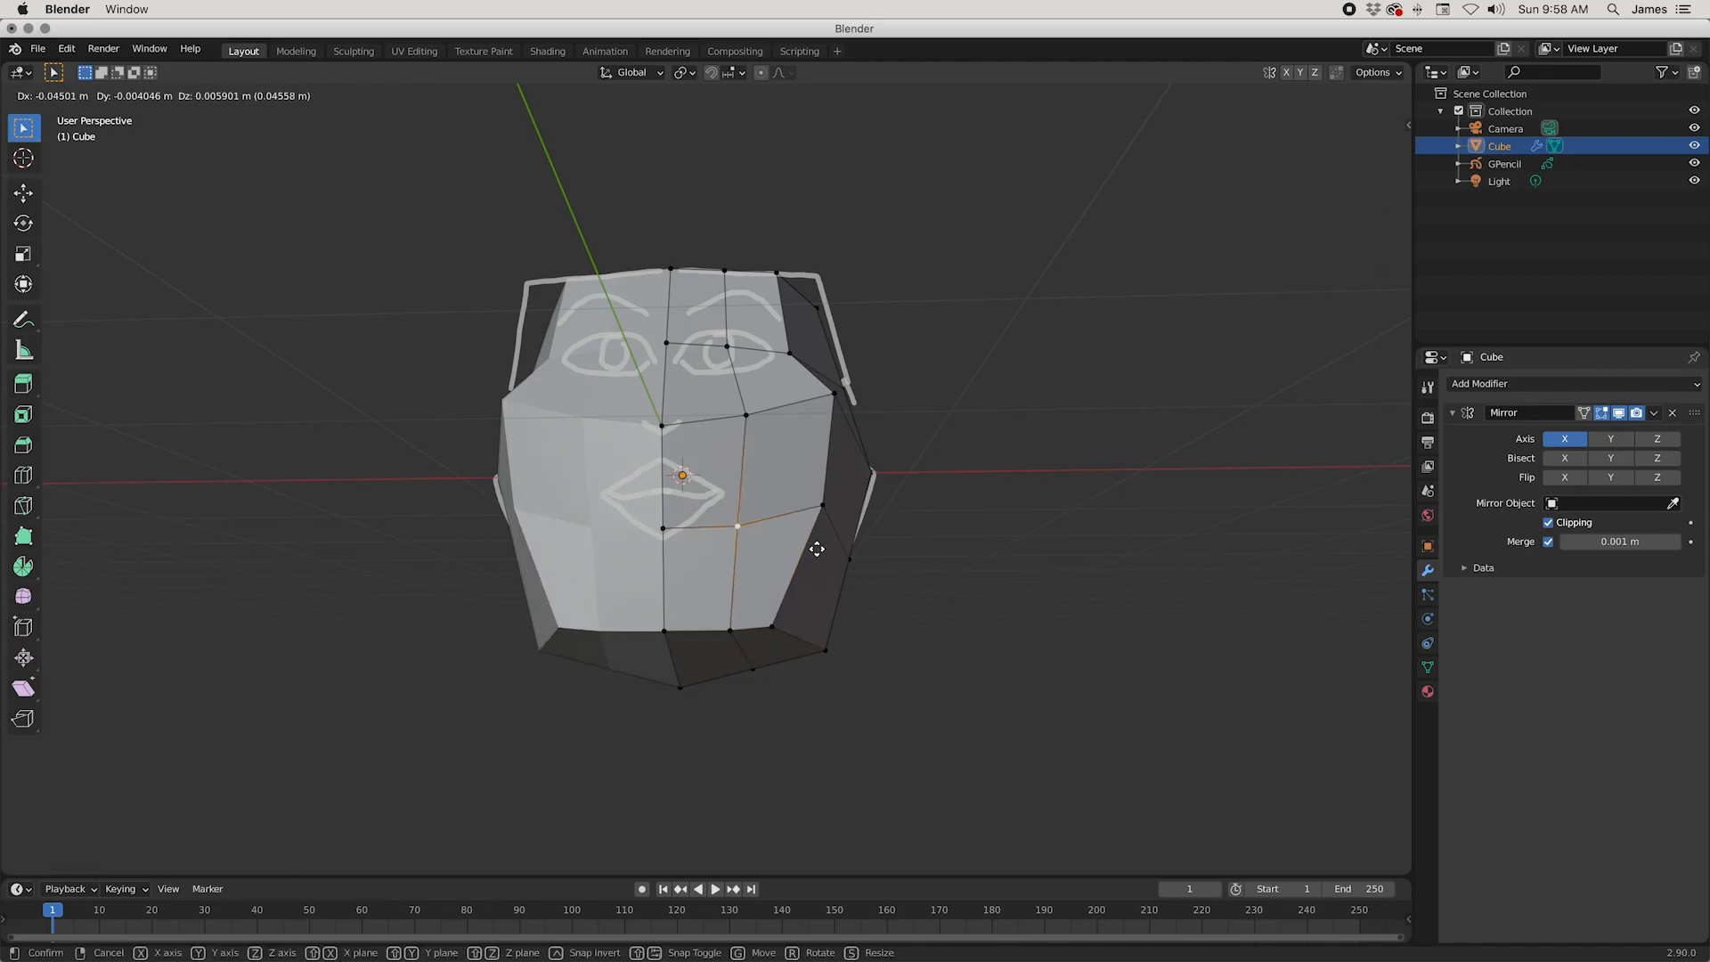
left_click(819, 546)
Step: Move the lower jaw corner back and up in side view, and reposition another vertex along the jaw's lower edge
middle_click_drag(802, 624, 576, 630)
left_click(580, 636)
key("g")
left_click(637, 638)
left_click(565, 633)
middle_click_drag(618, 658, 641, 664)
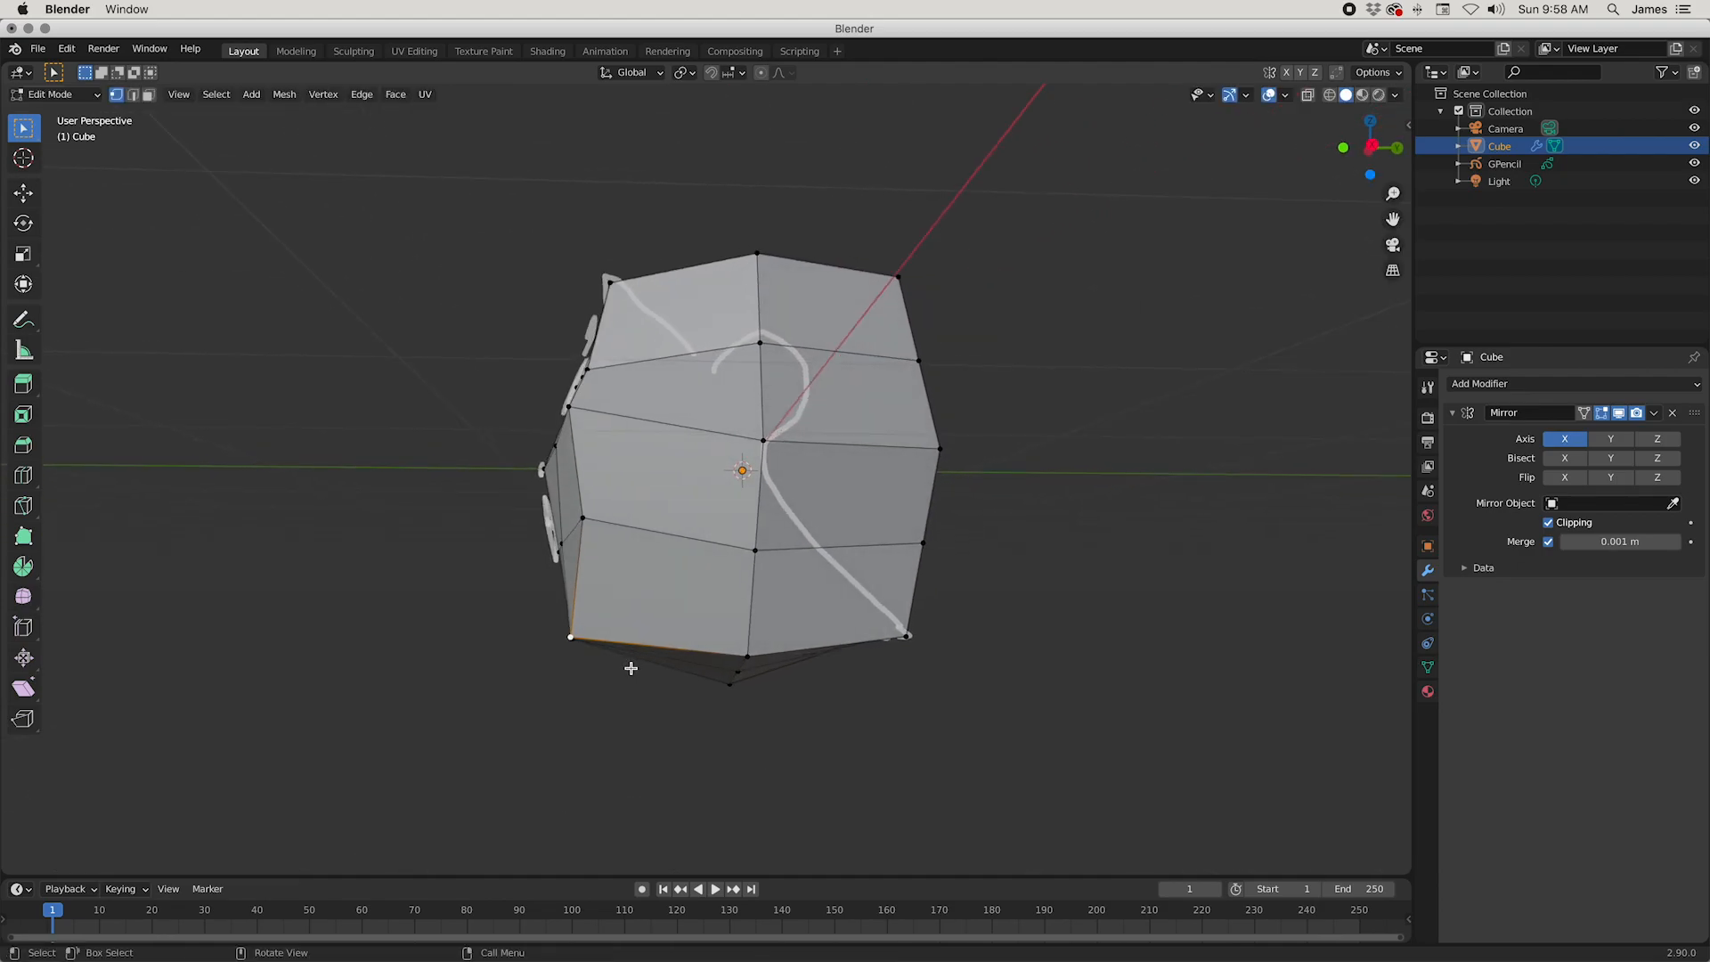
key("g")
left_click(647, 659)
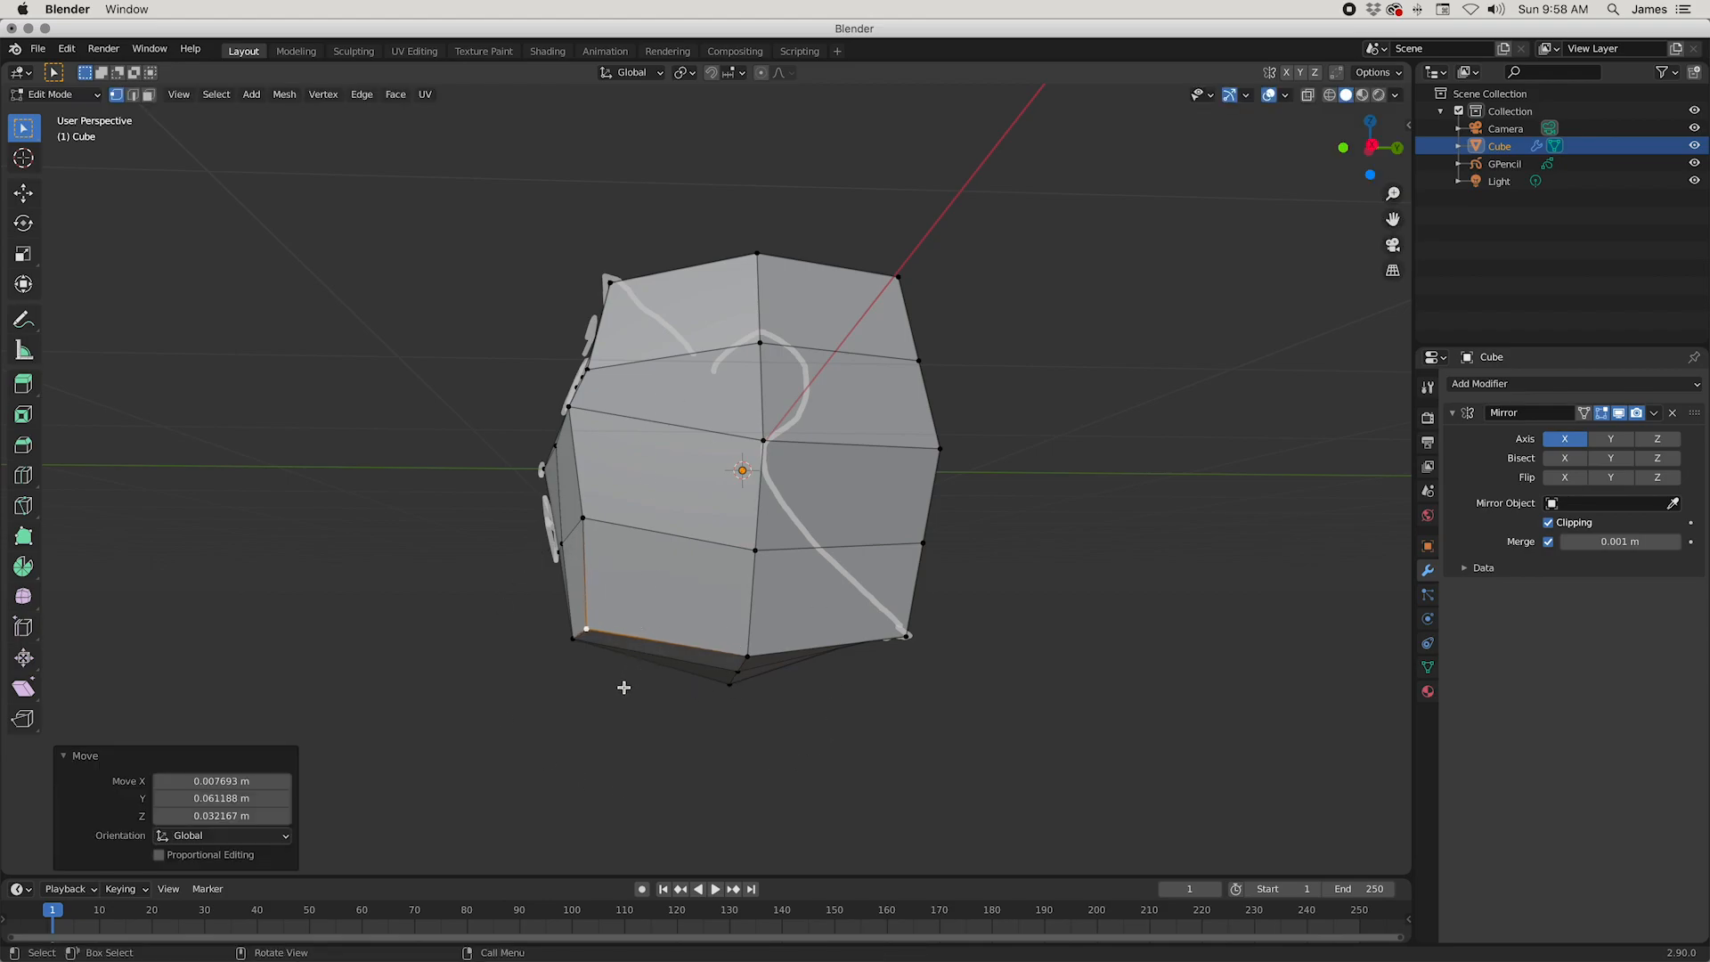
mouse_move(647, 700)
middle_mouse_down()
mouse_move(676, 707)
mouse_move(667, 672)
mouse_move(736, 658)
mouse_move(679, 798)
mouse_move(641, 691)
mouse_move(790, 676)
mouse_move(809, 702)
mouse_move(776, 690)
mouse_move(647, 732)
mouse_move(671, 740)
mouse_move(885, 725)
mouse_move(829, 708)
mouse_move(714, 835)
mouse_move(668, 832)
mouse_move(762, 767)
mouse_move(743, 762)
middle_mouse_up()
left_click(707, 654)
key("g")
left_click(766, 740)
Step: Slide the nose-bridge vertex down the face's centre edge by a factor of about 0.18
left_click(608, 399)
key("shift+v")
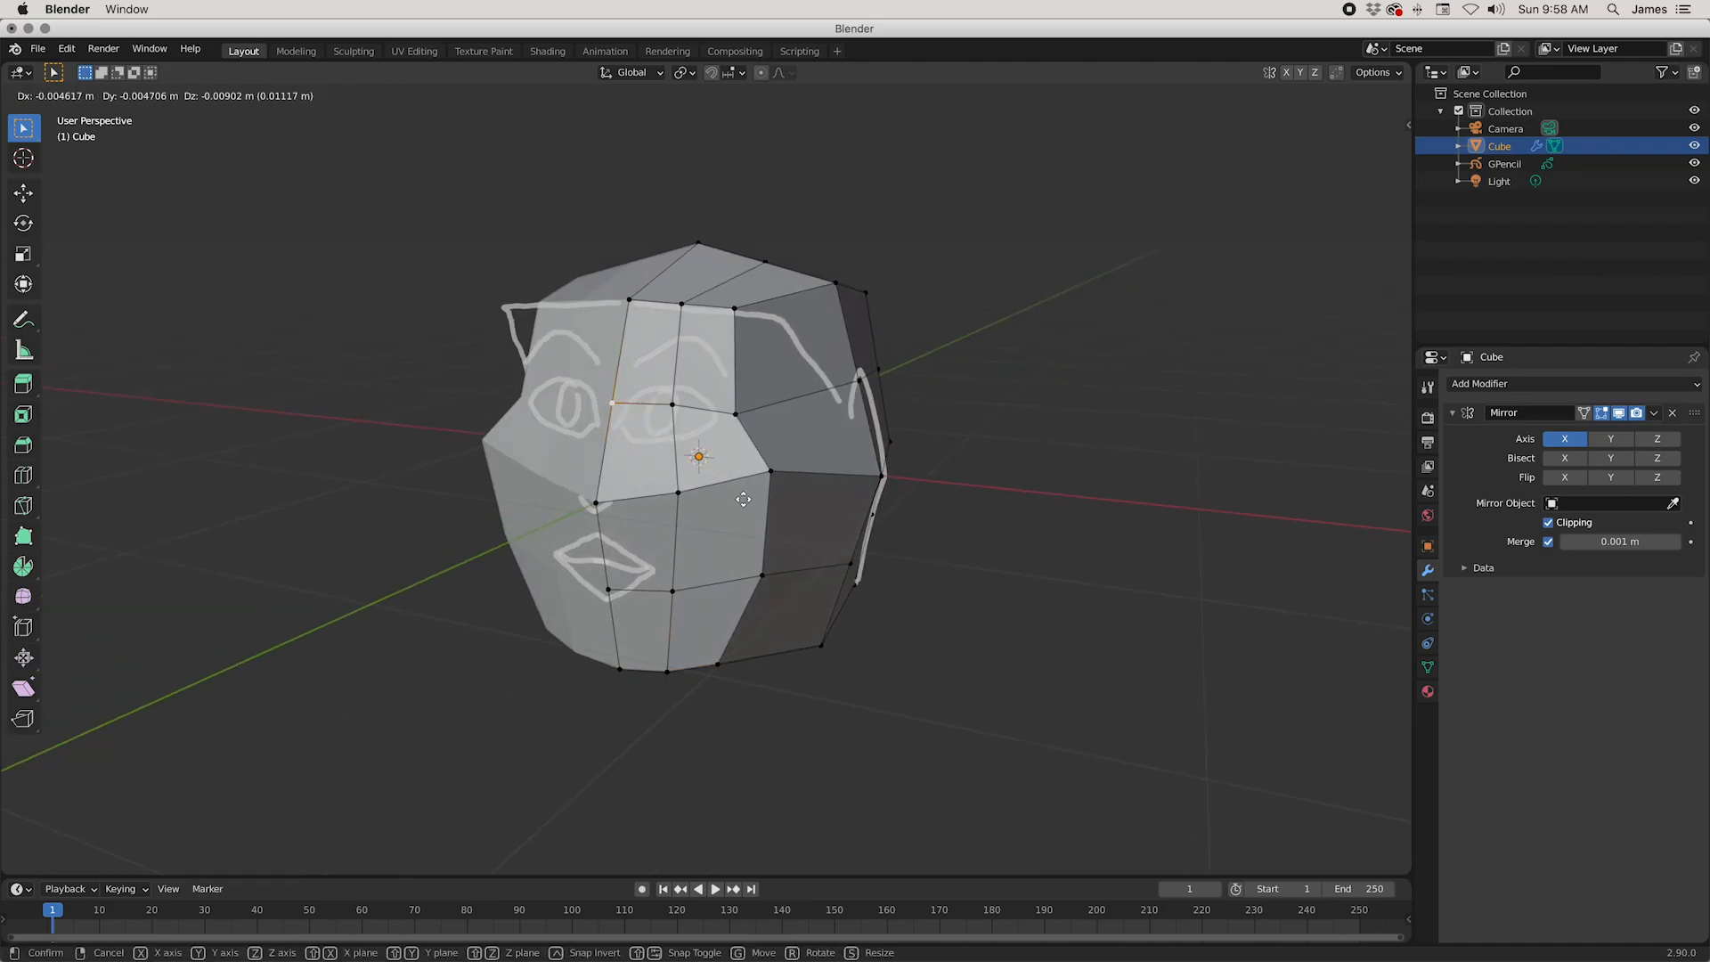
left_click(696, 442)
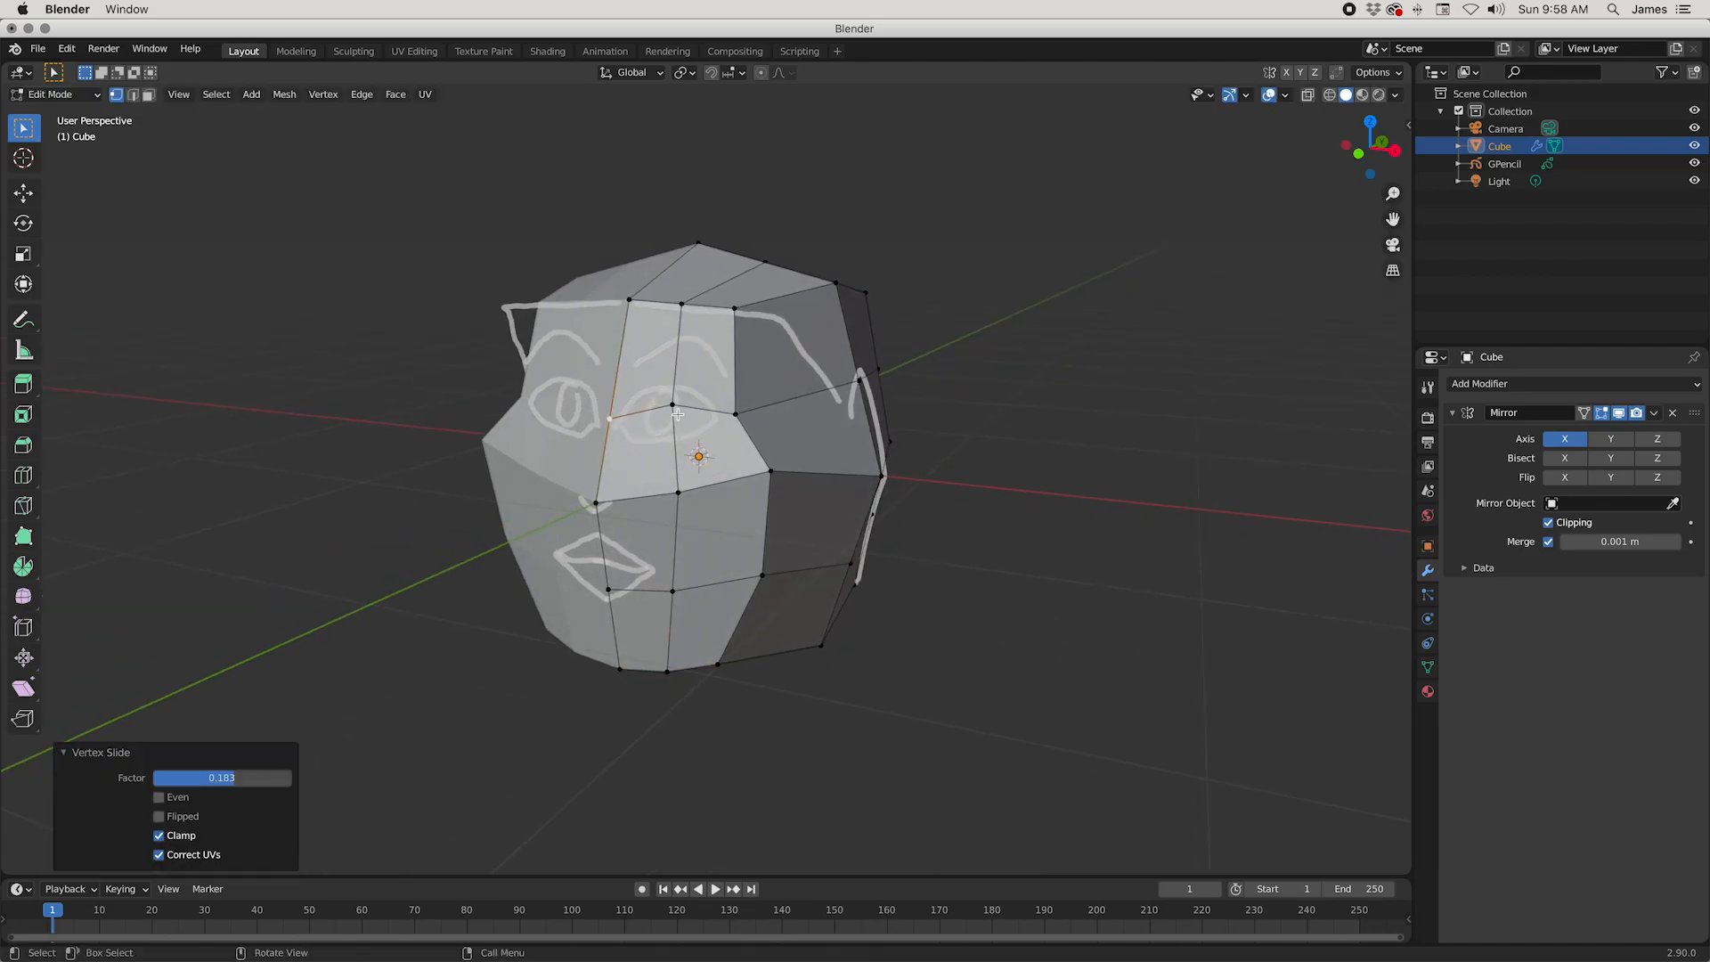
Step: Slide the vertex in the middle of the eye along its vertical edge to fine-tune its height
left_click(677, 414)
key("shift+v")
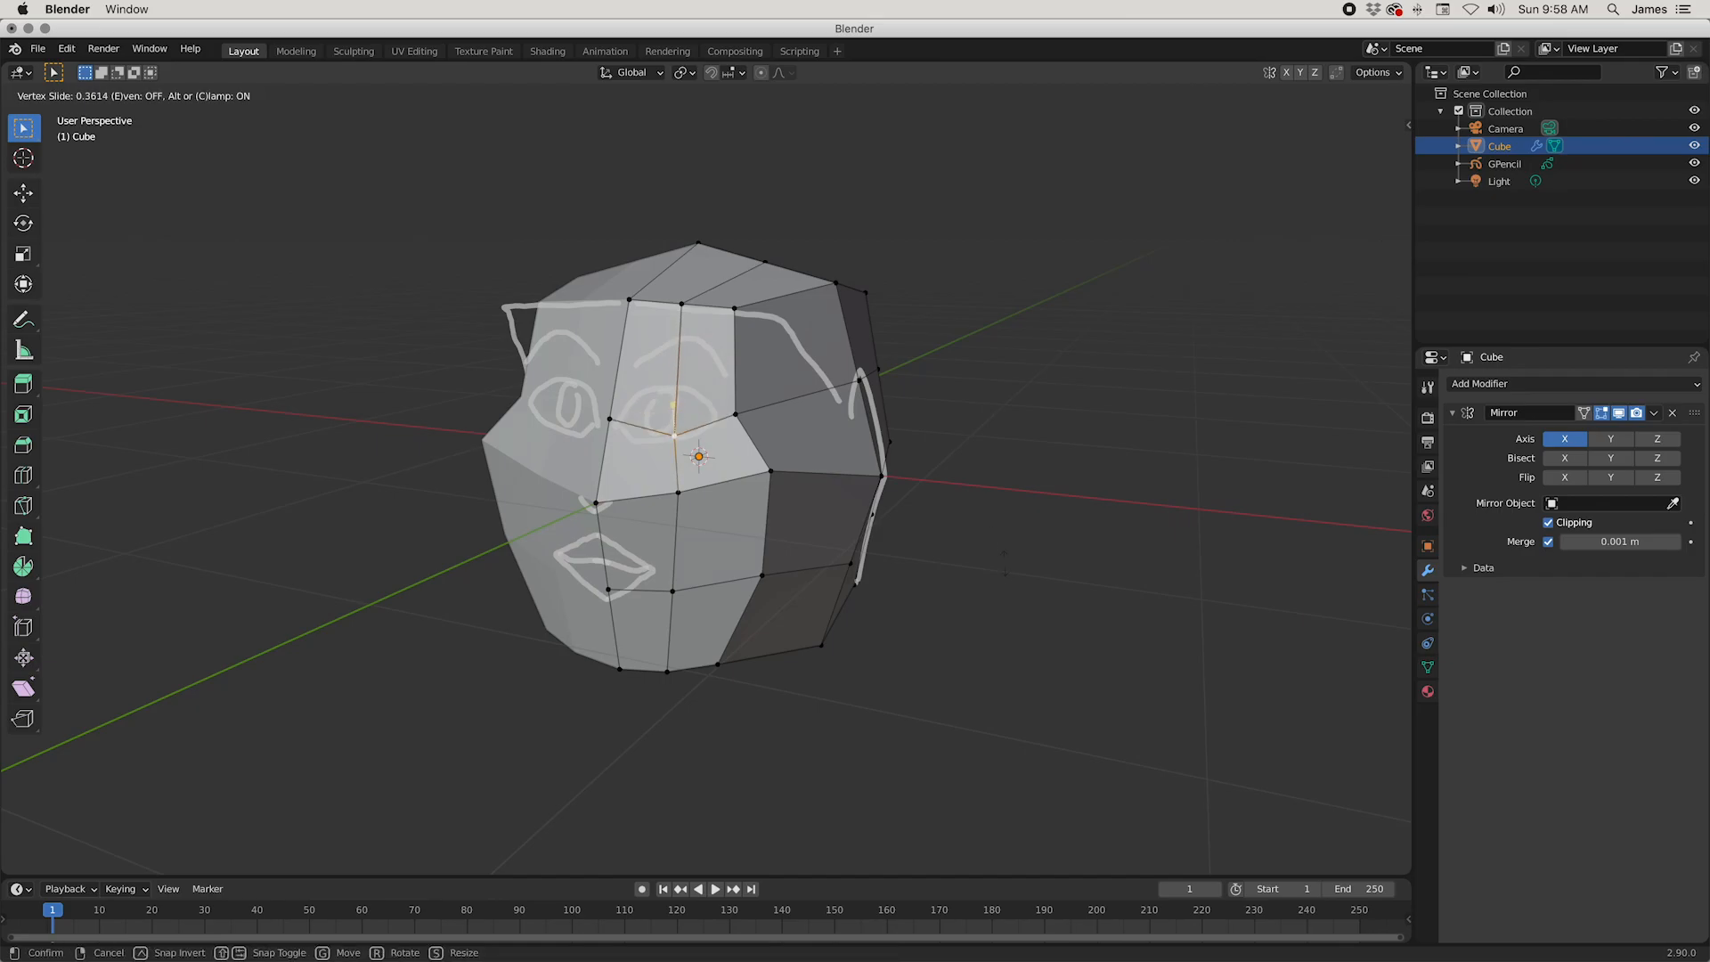
left_click(1003, 512)
middle_click_drag(1004, 512, 927, 496)
key("shift+v")
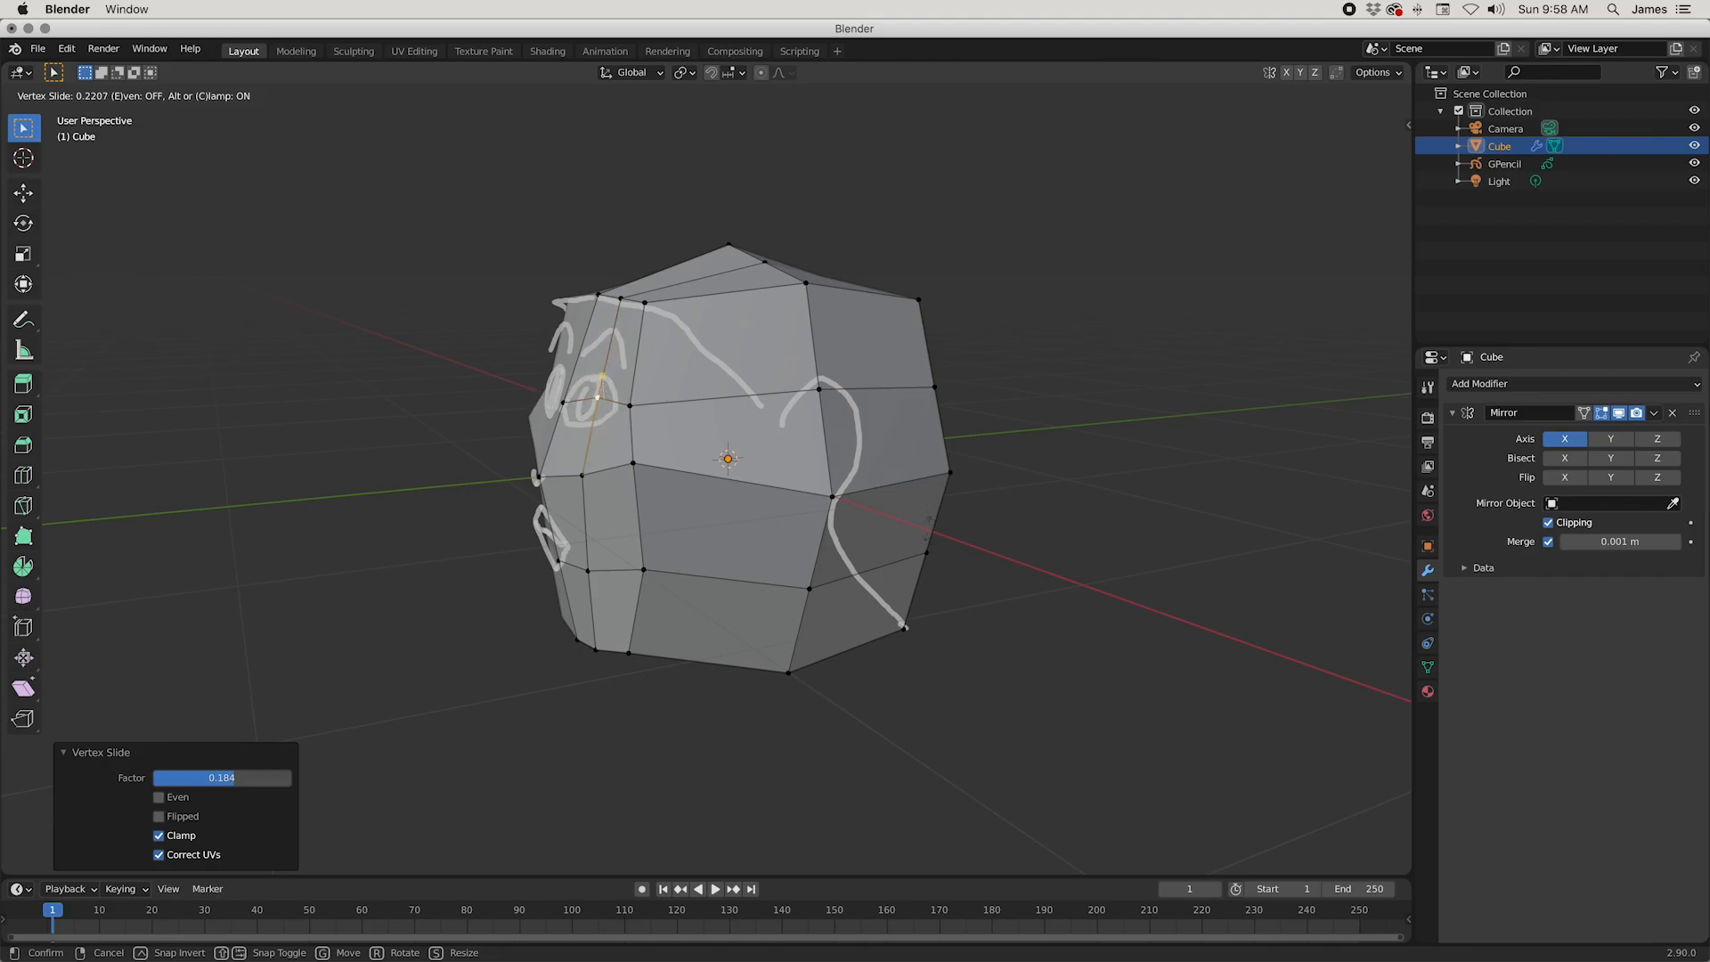
left_click(744, 589)
middle_click_drag(744, 590, 825, 635)
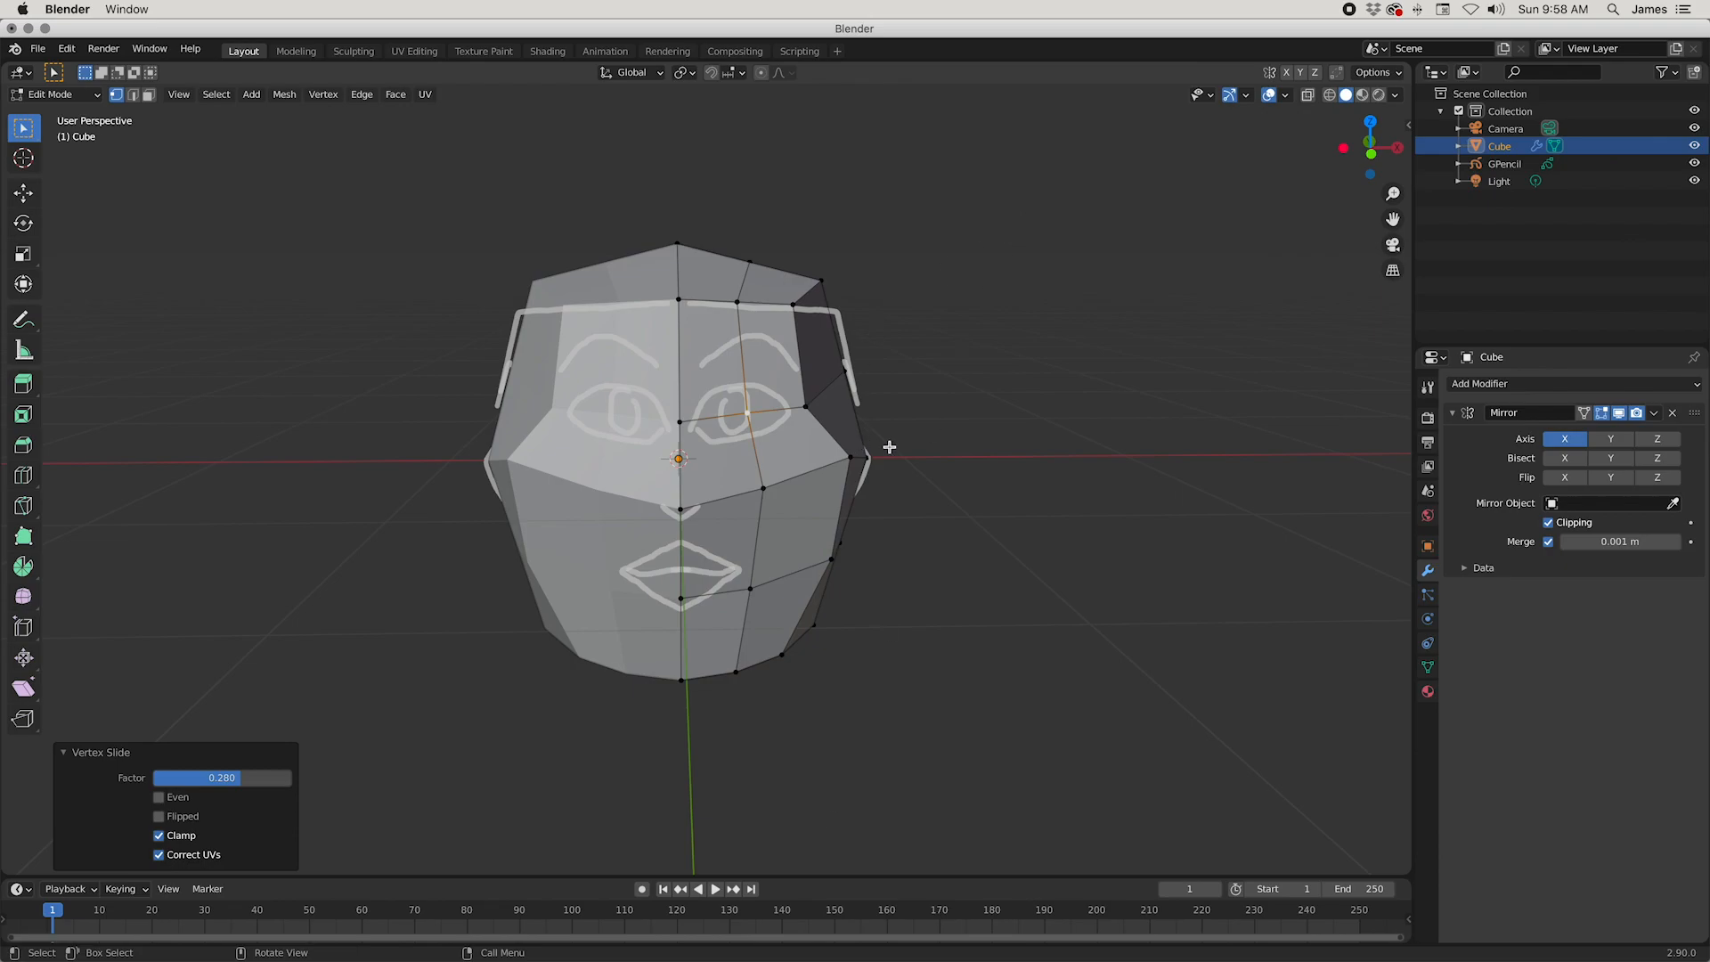
Step: Switch to edge selection and subdivide the vertical edge running from the eye's middle to the hairline
middle_click_drag(764, 325, 750, 332)
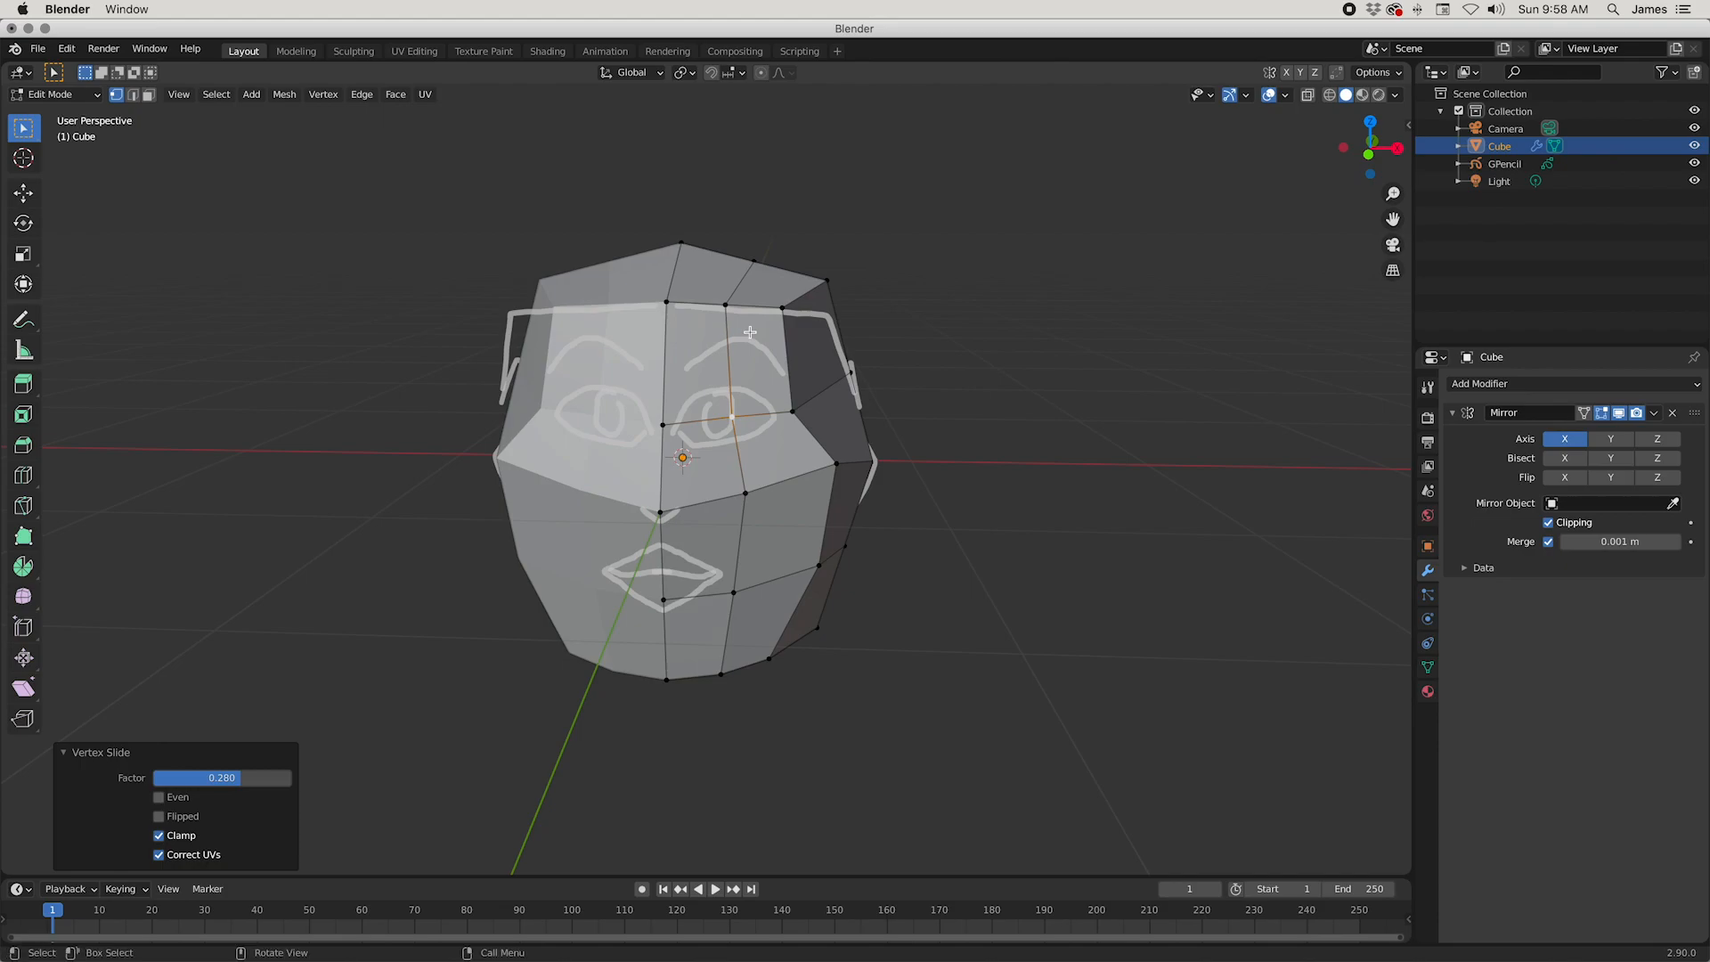
left_click(133, 94)
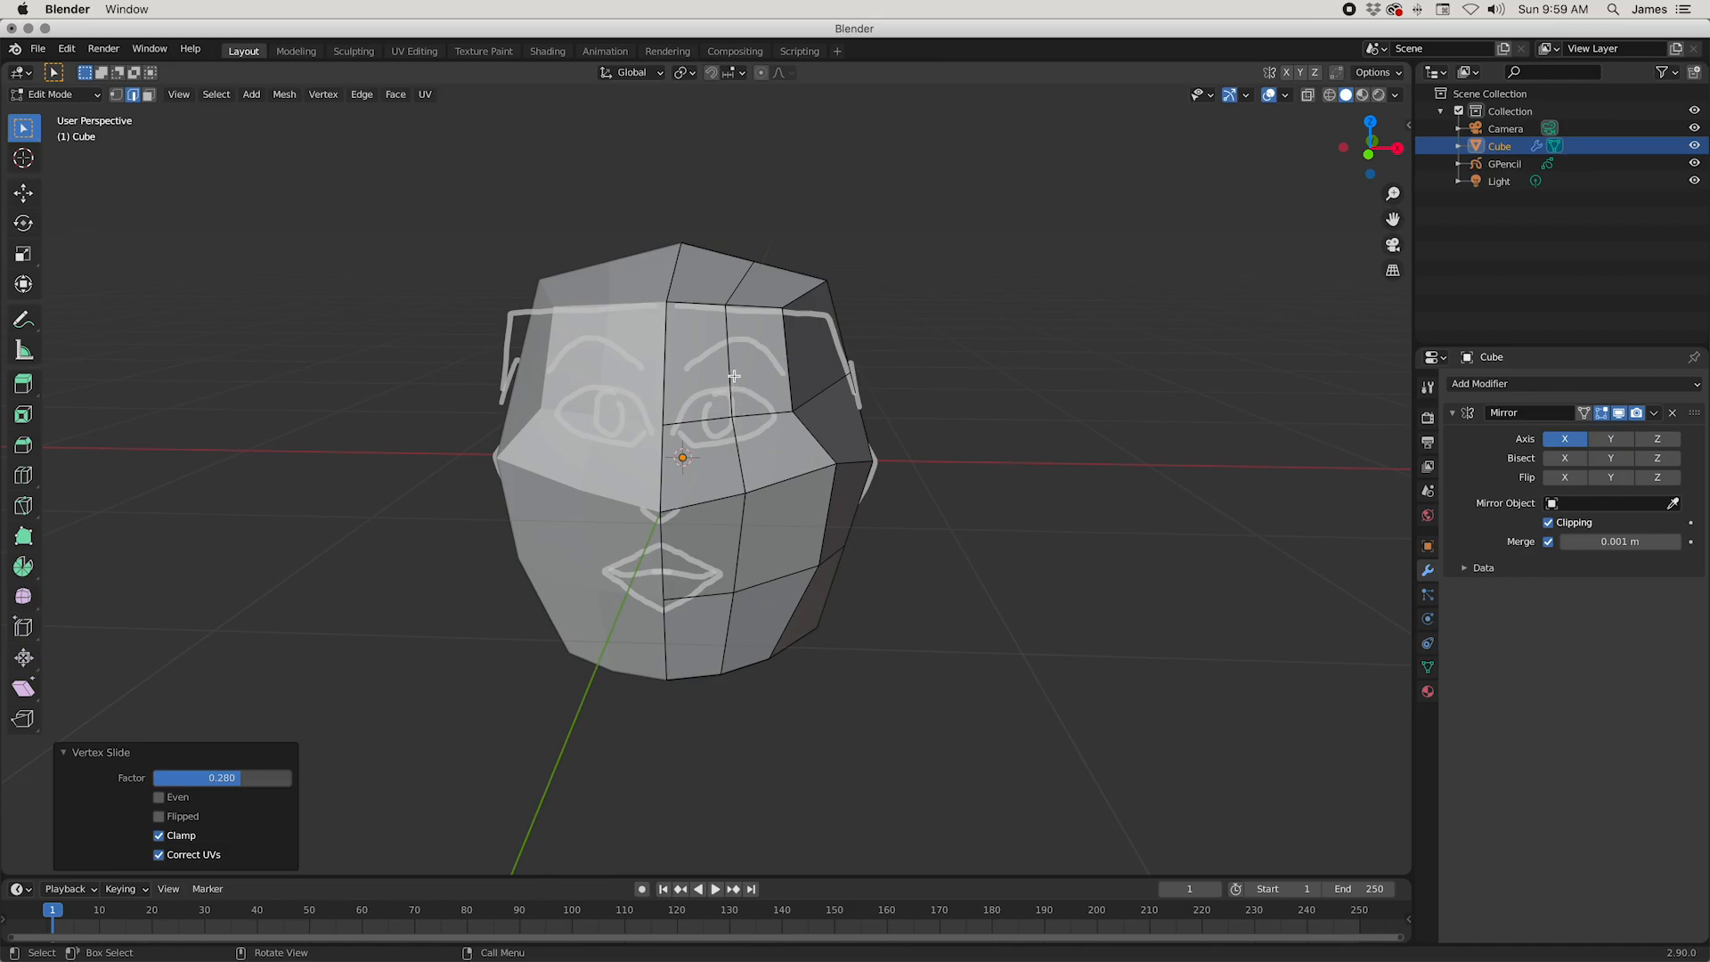
middle_click_drag(1103, 477, 1003, 479)
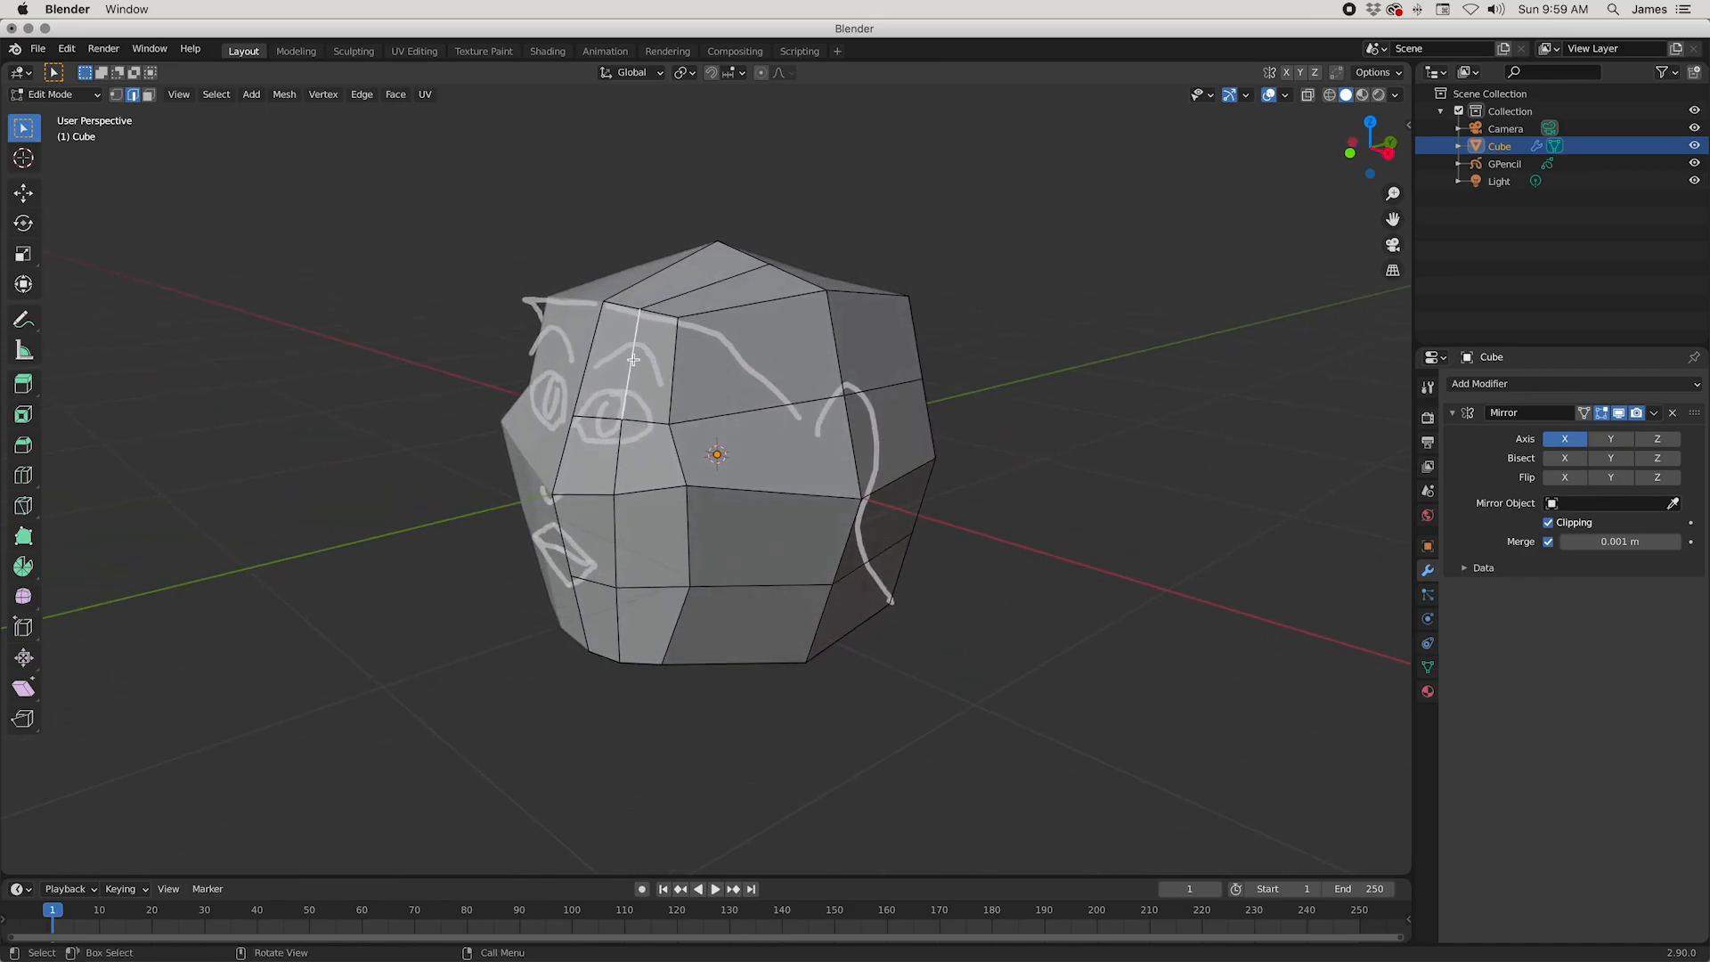
middle_click_drag(1238, 503, 1087, 484)
right_click(787, 372)
mouse_move(791, 375)
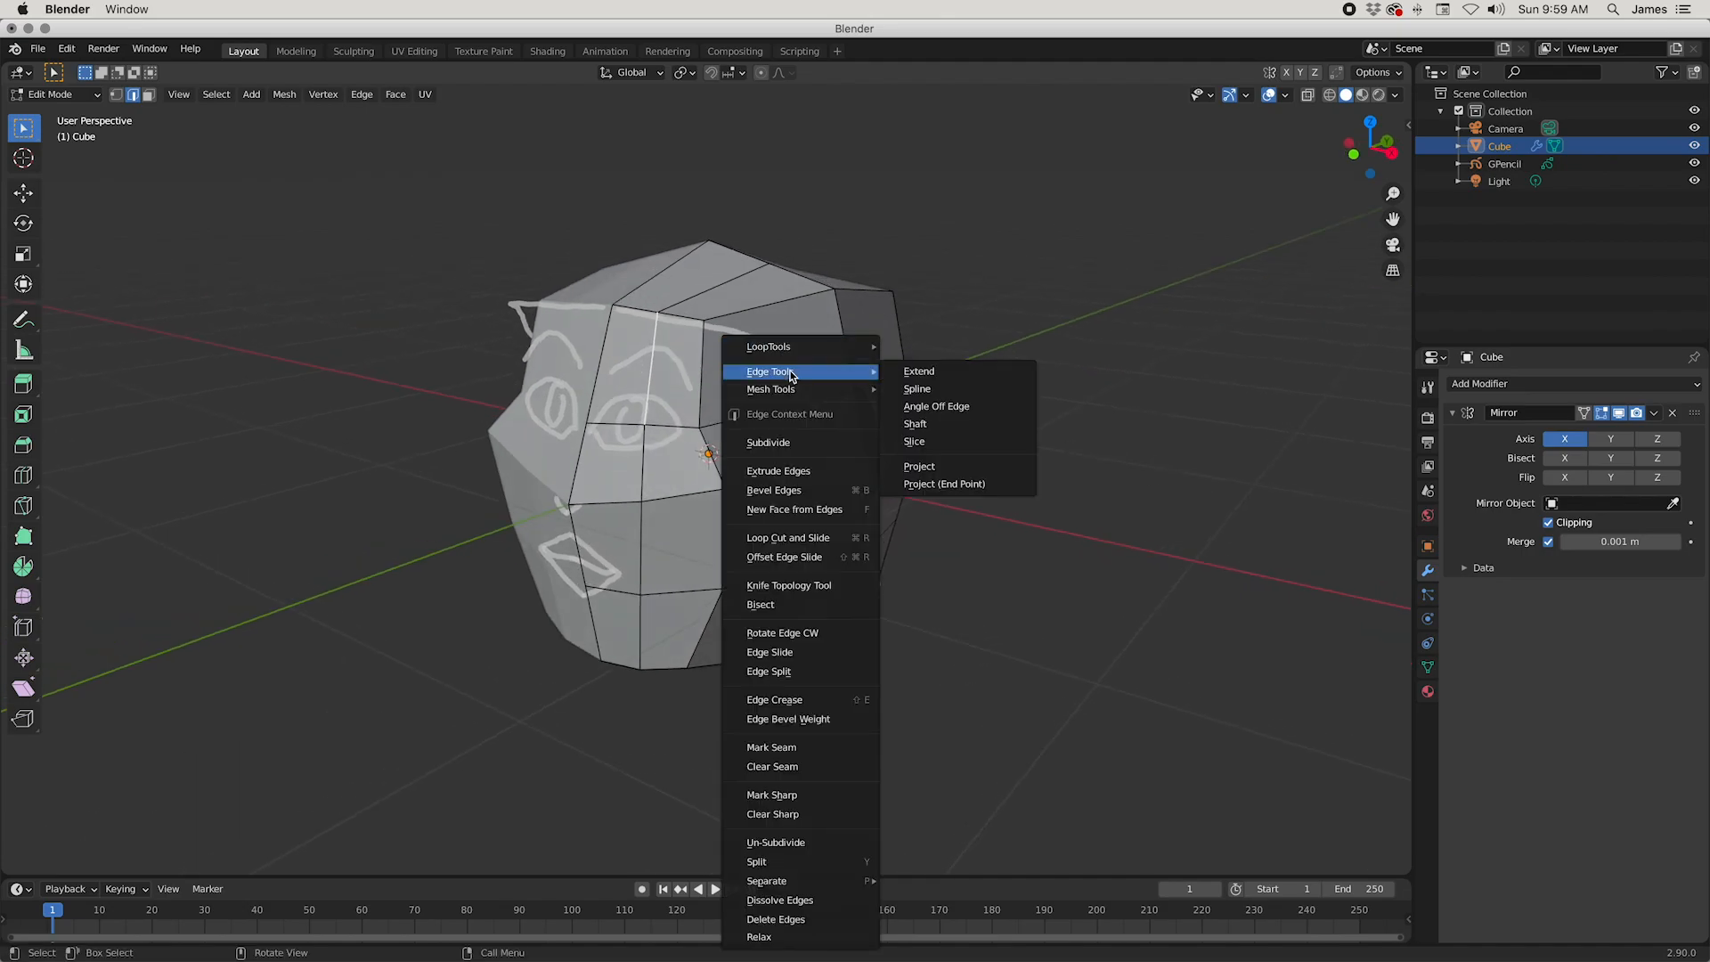
left_click(801, 442)
Step: Check the two halves of the subdivided edge above the eye by selecting them in turn
middle_click_drag(801, 442, 692, 419)
left_click(686, 405)
left_click(693, 358)
left_click(688, 409)
left_click(689, 364)
left_click(686, 381)
left_click(686, 364)
mouse_move(714, 420)
middle_mouse_down()
mouse_move(698, 435)
mouse_move(717, 423)
middle_mouse_up()
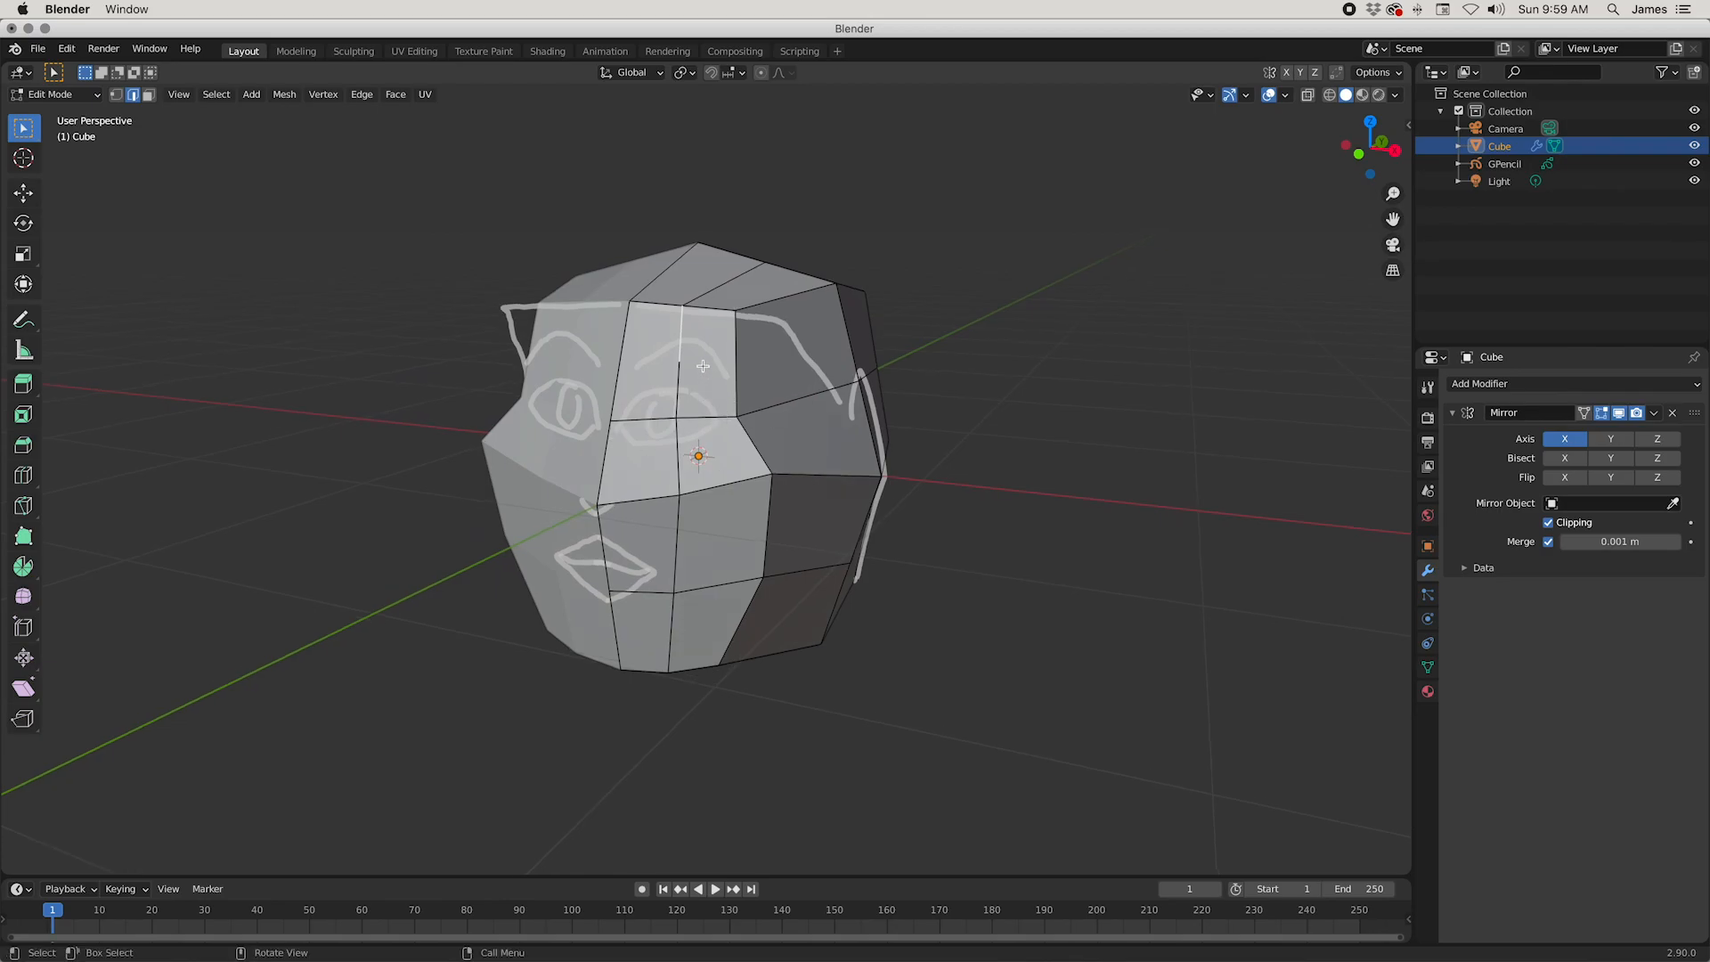
Step: In vertex selection, connect the new vertex above the eye to the inner and outer eye corners
left_click(115, 95)
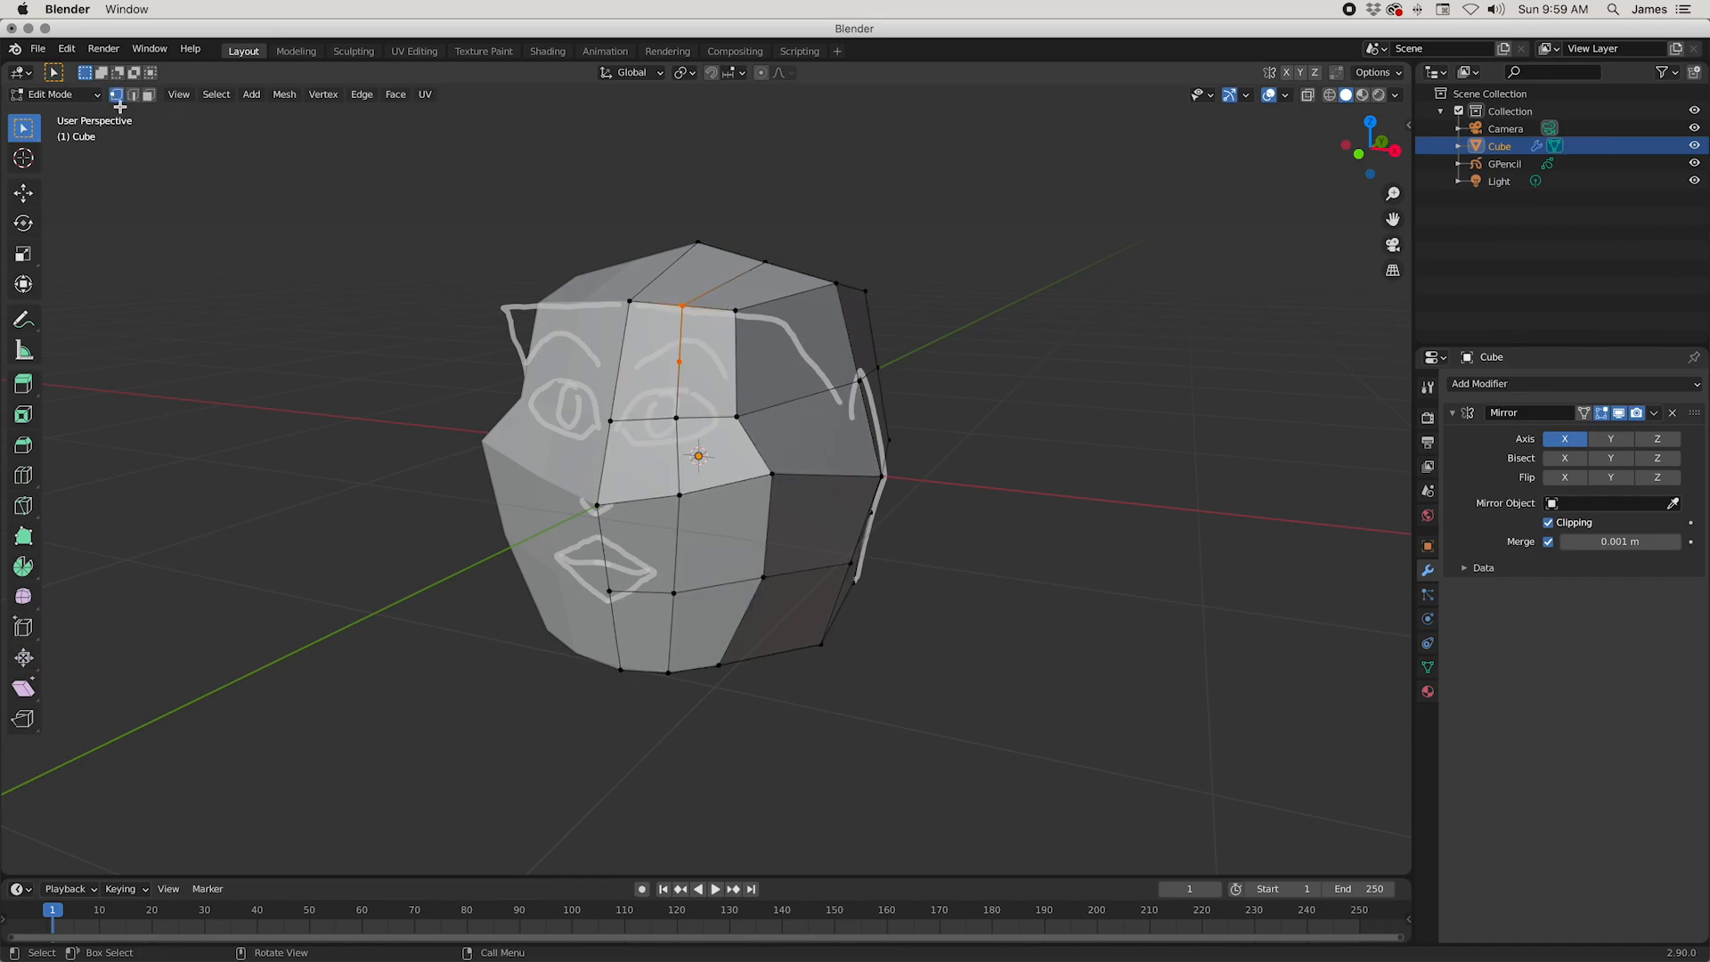
left_click(622, 417, "shift")
middle_click_drag(841, 581, 740, 420)
left_click(752, 429, "shift")
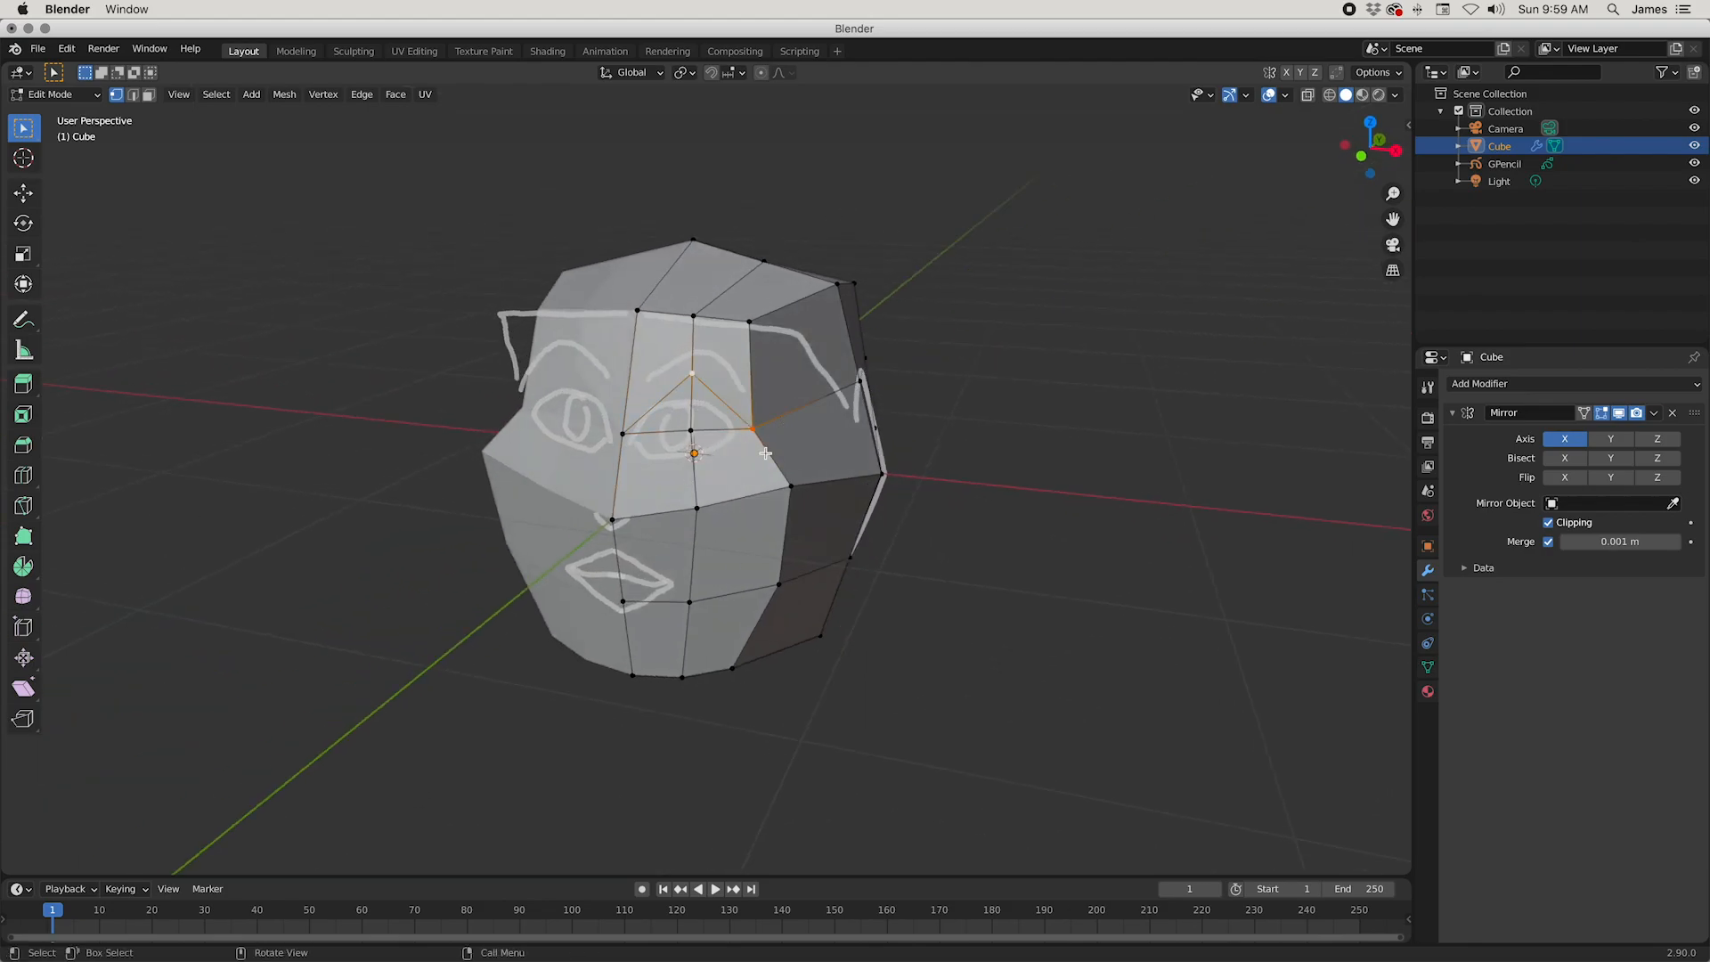
Step: Connect the vertex below the eye to the outer and inner eye corners to complete a diamond-shaped eye outline
middle_click_drag(758, 464, 750, 500)
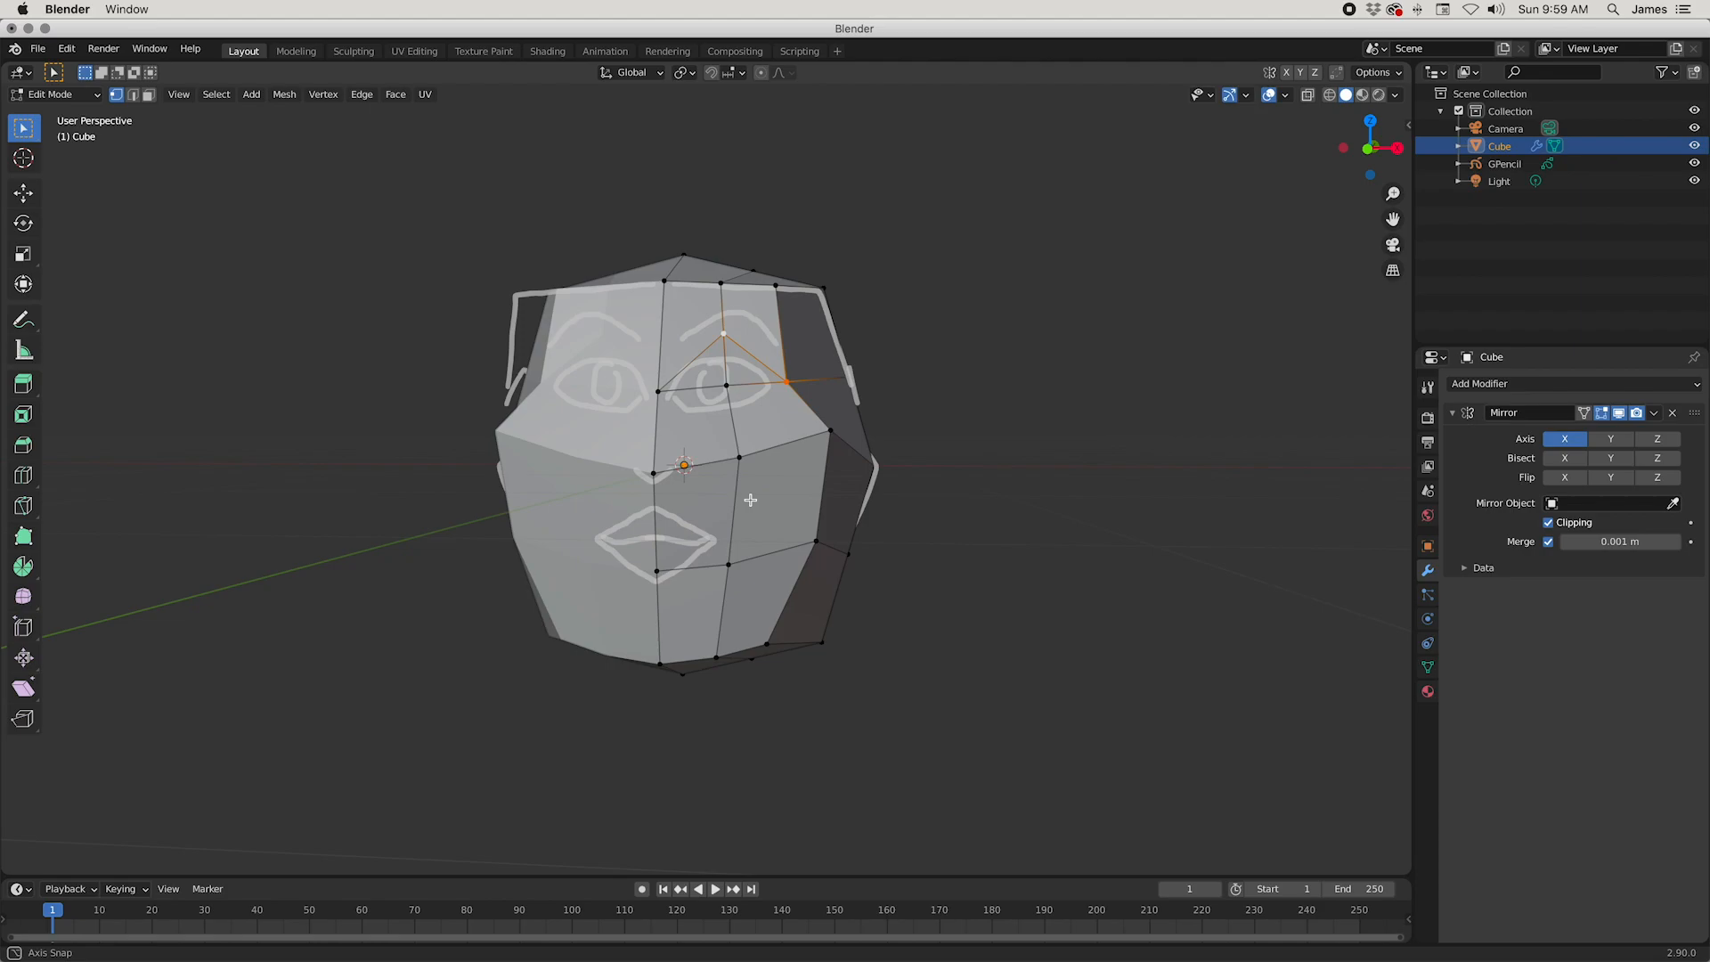
left_click(739, 459, "shift")
left_click(739, 459)
left_click(786, 383, "shift")
left_click(739, 457)
left_click(659, 391, "shift")
middle_click_drag(723, 446, 737, 478)
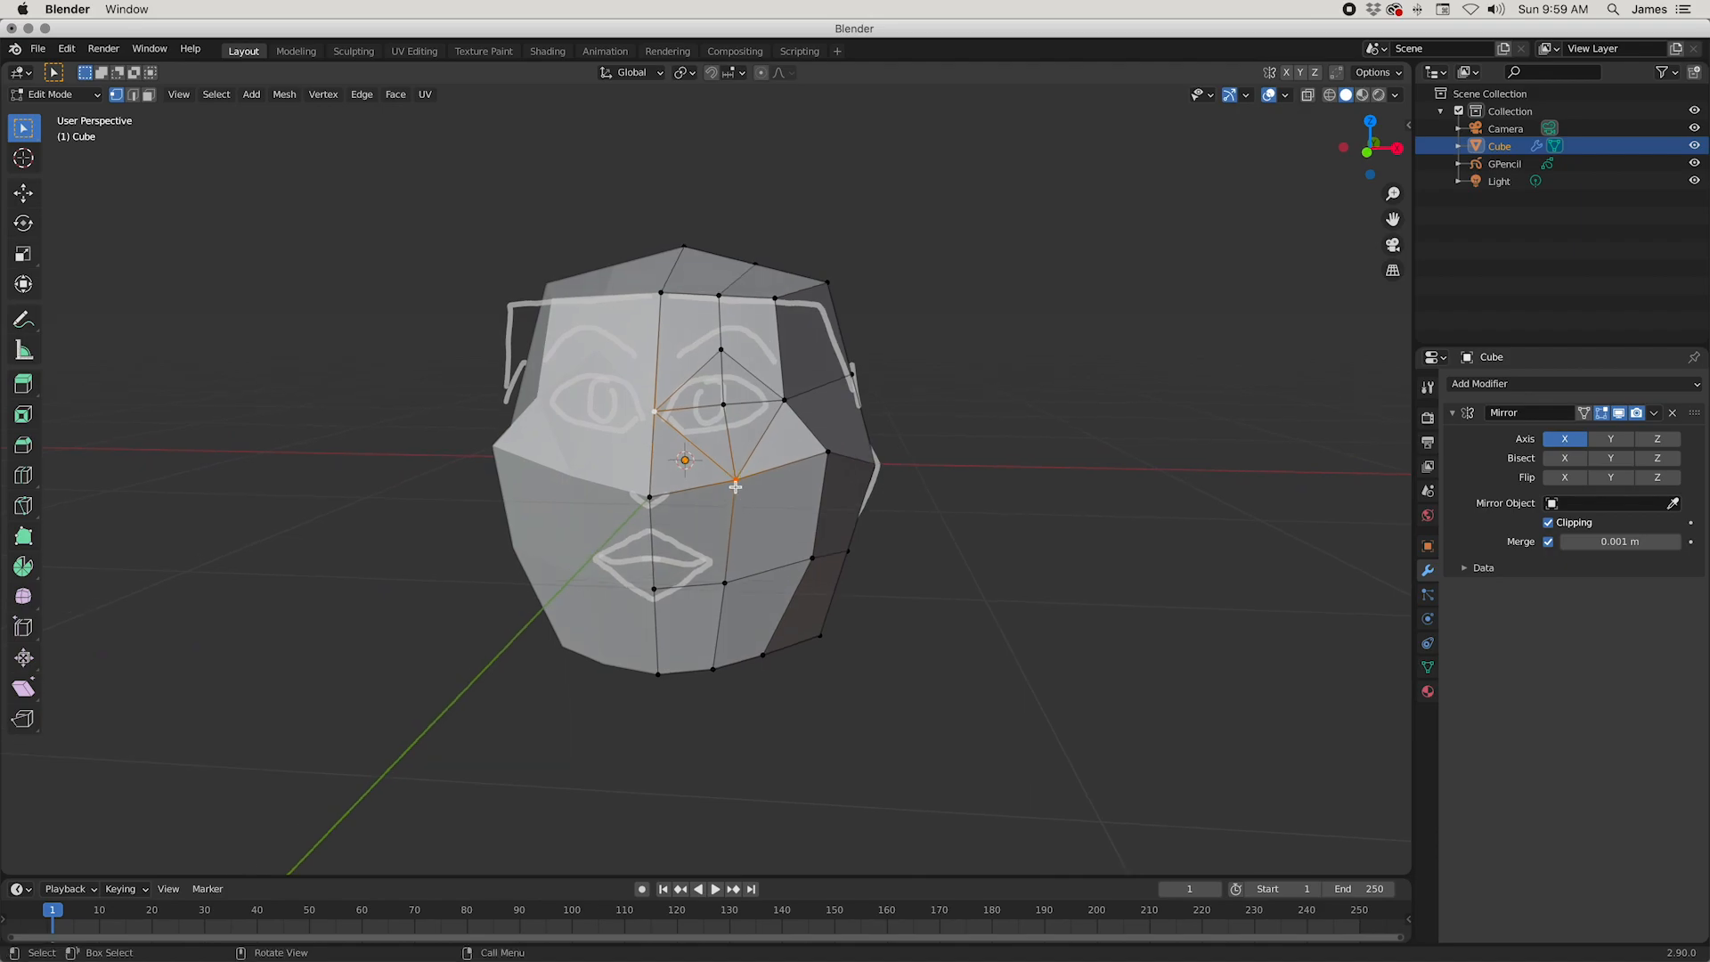
Step: Raise the diamond's bottom vertex and lower its top vertex to fit the sketched eyelids
key("g")
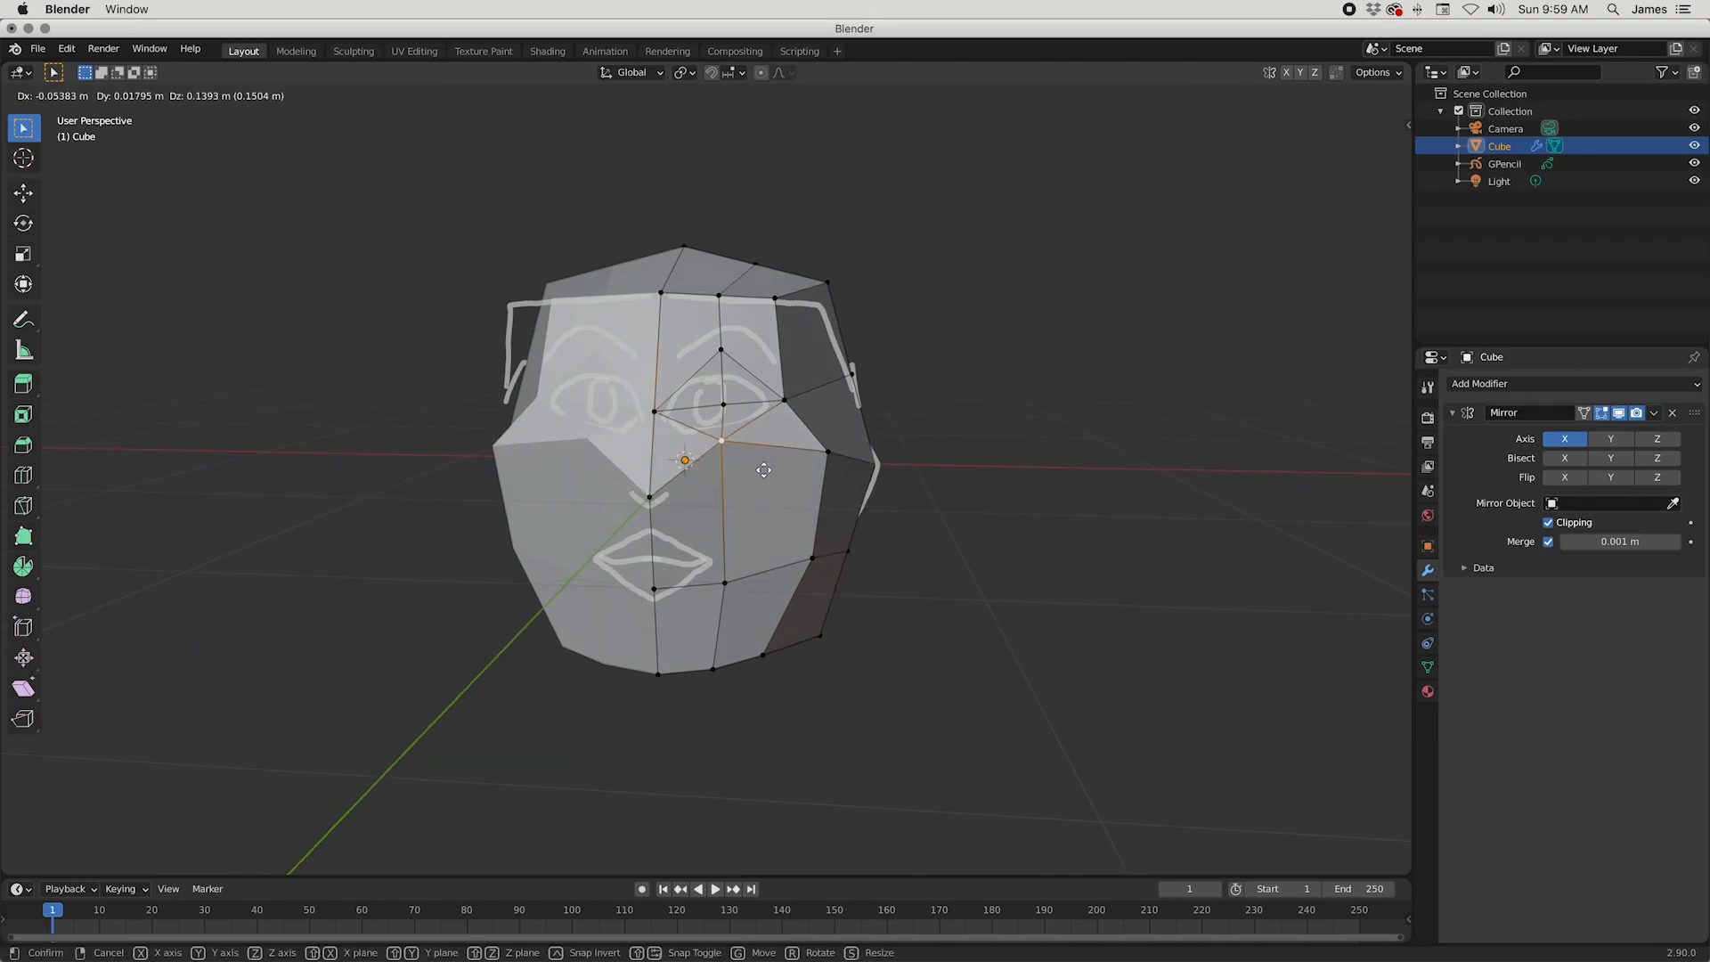
left_click(759, 468)
left_click(721, 350)
key("g")
left_click(728, 386)
Step: Move the lower eyelid vertex back about 0.034 m along Y in side view
middle_click_drag(852, 386, 680, 496)
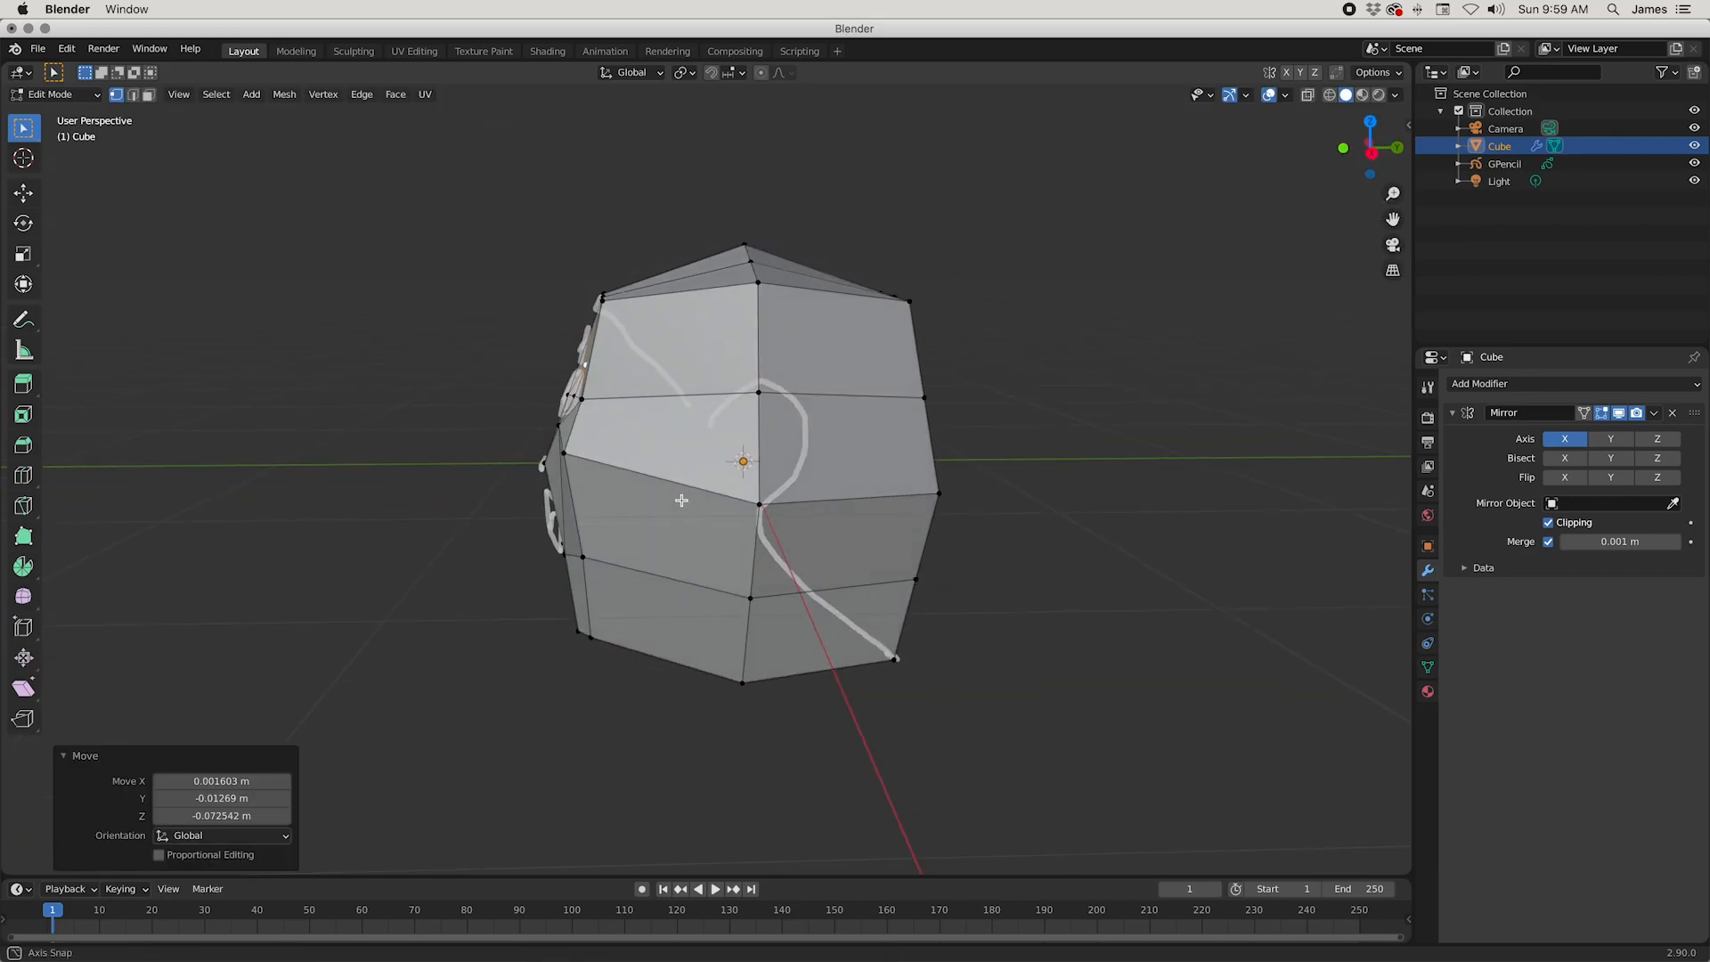
left_click(555, 433)
key("g")
left_click(566, 419)
Step: Slide the vertex at the centre of the eye slightly along its connecting edge
middle_click_drag(567, 418, 752, 466)
scroll(781, 474, "up", 5)
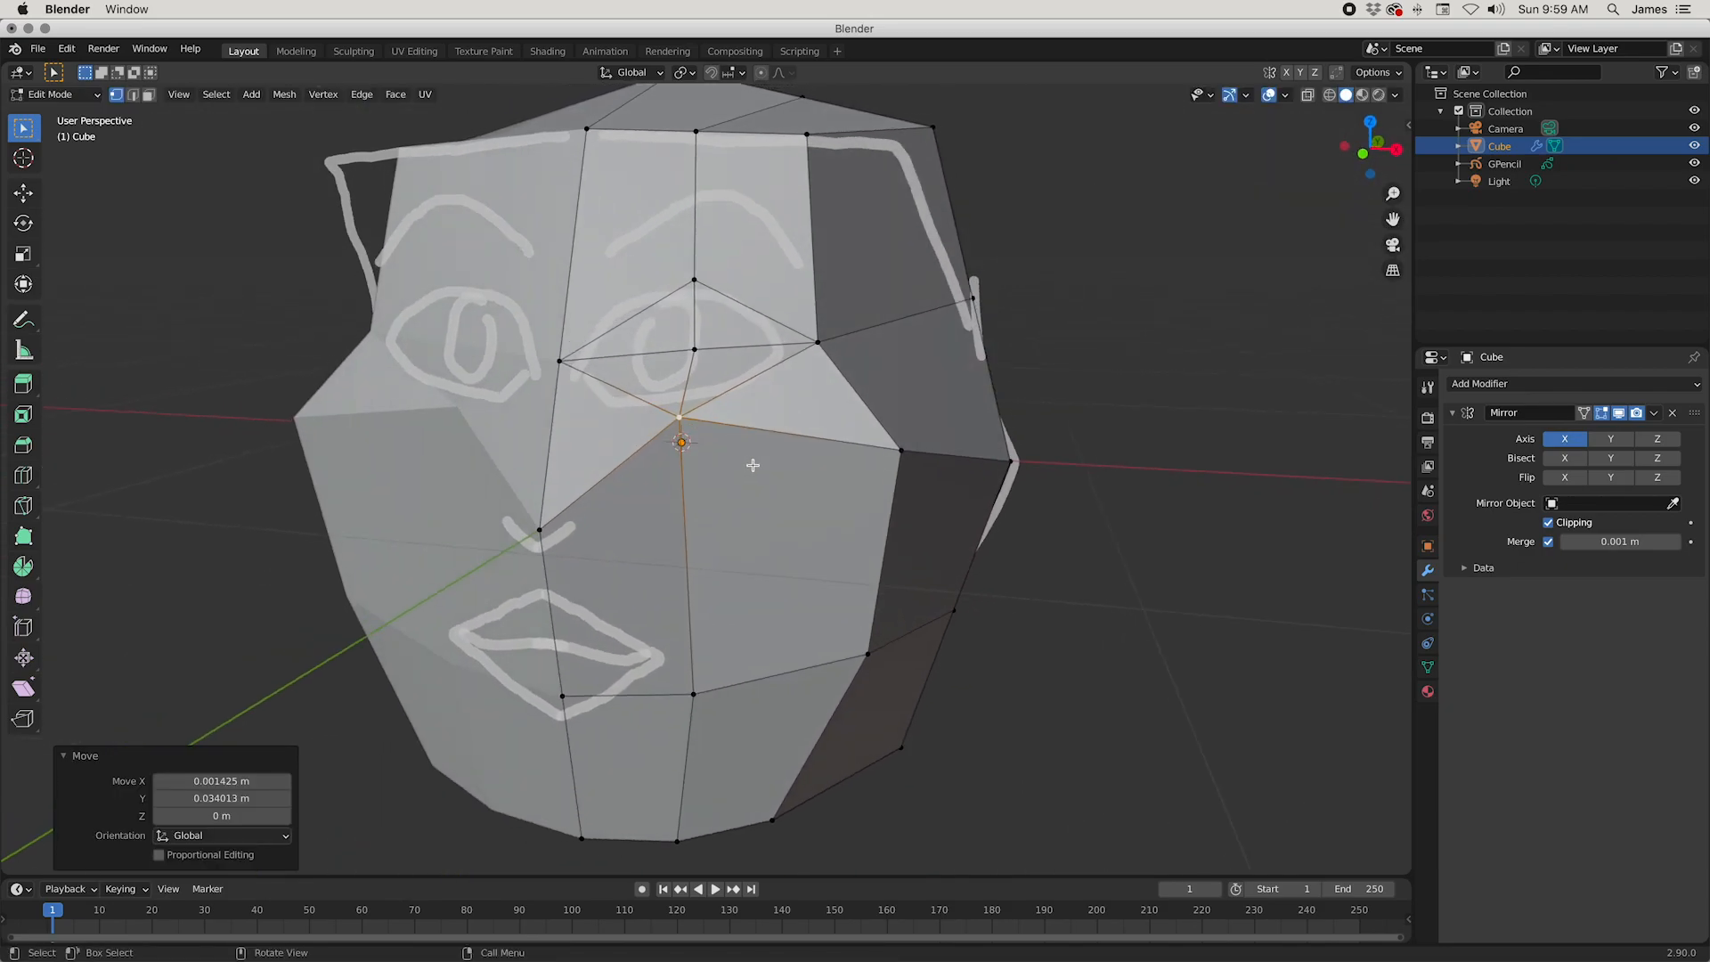
left_click(697, 349)
key("shift+v")
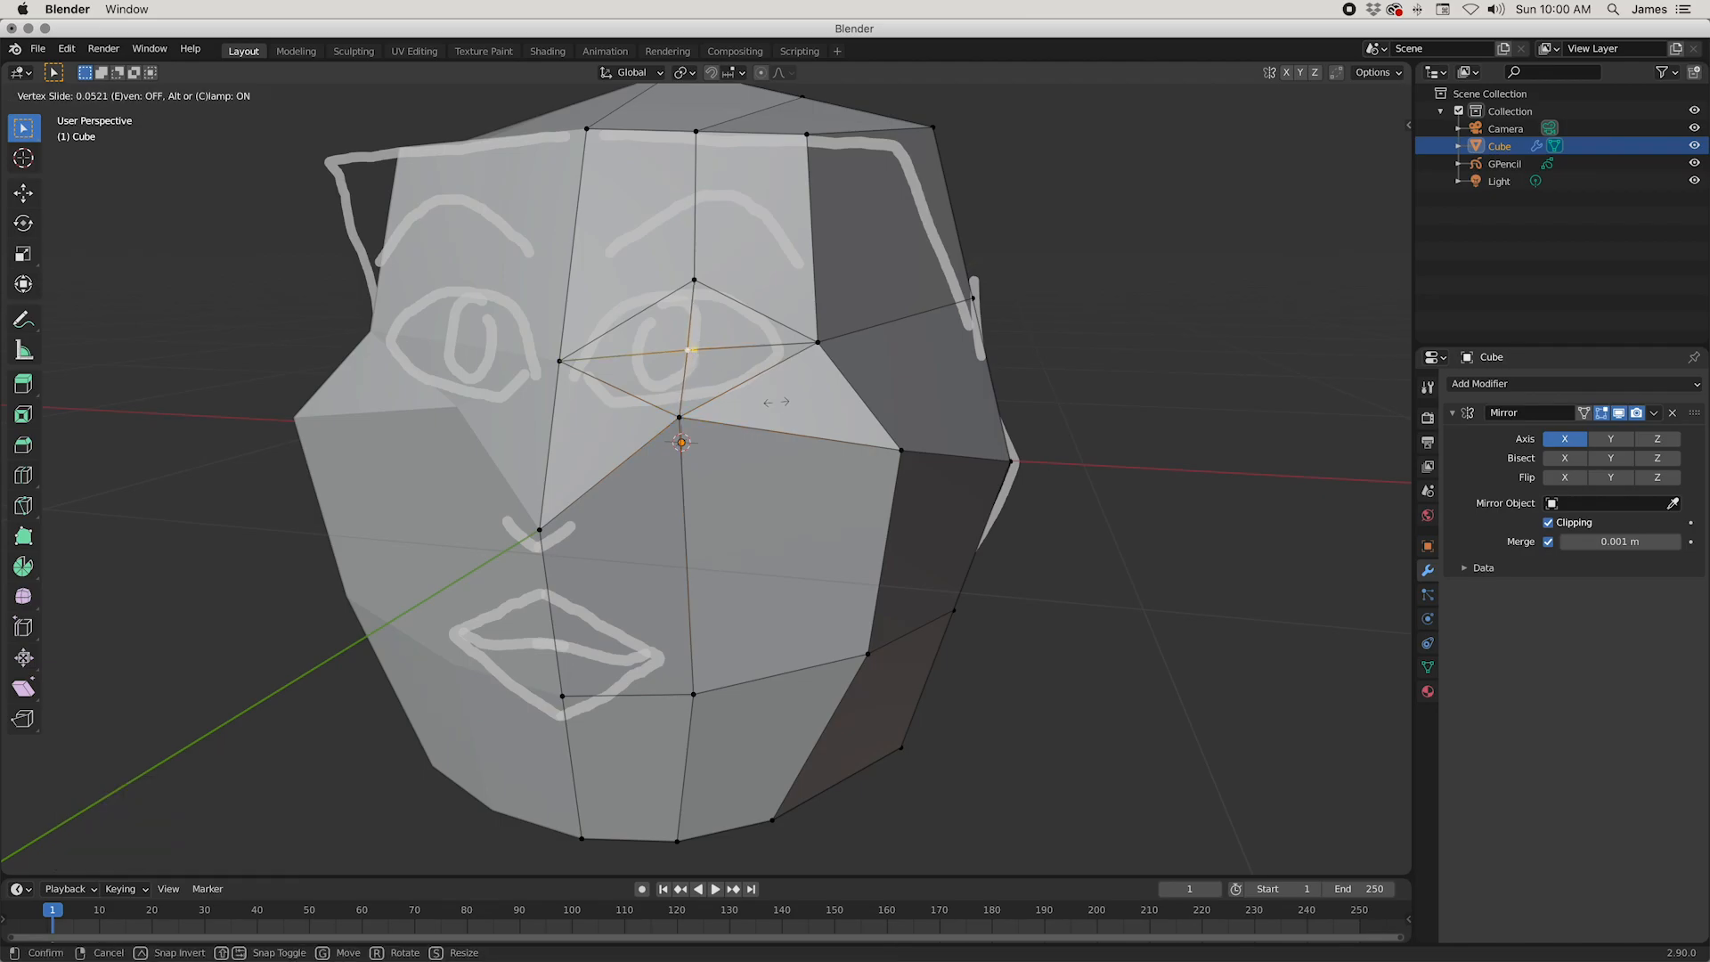
left_click(776, 402)
Step: Cycle repeatedly through the vertex, edge and face selection modes
key("2")
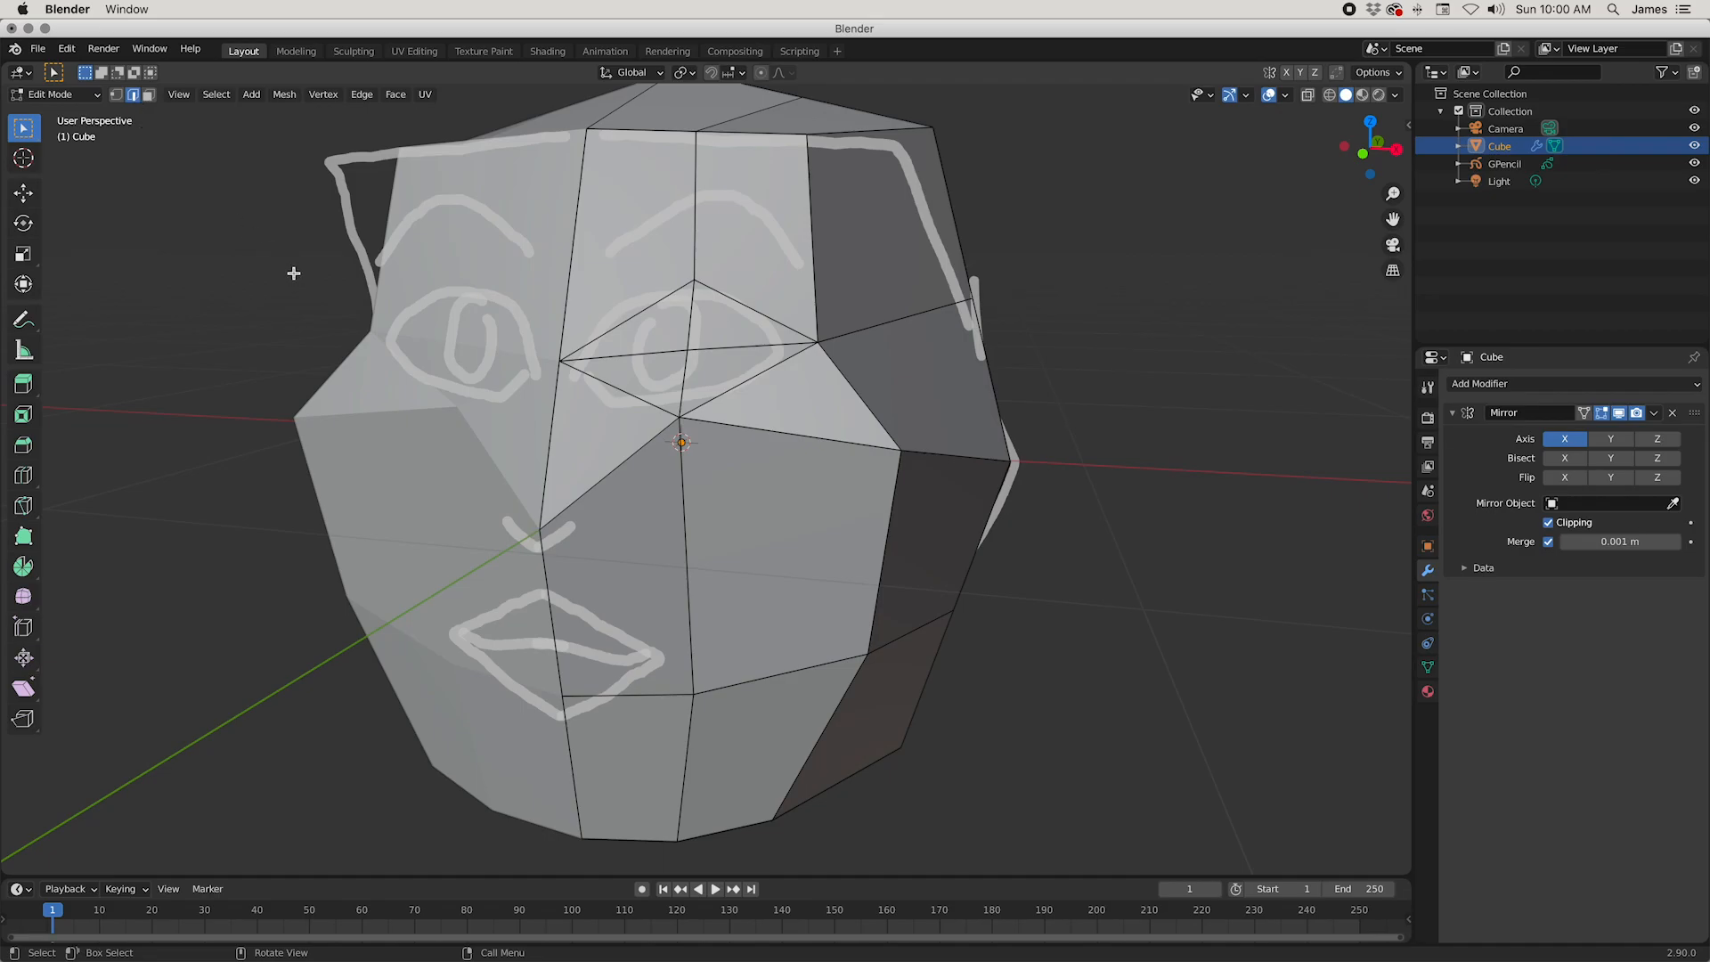
key("1")
key("2")
key("3")
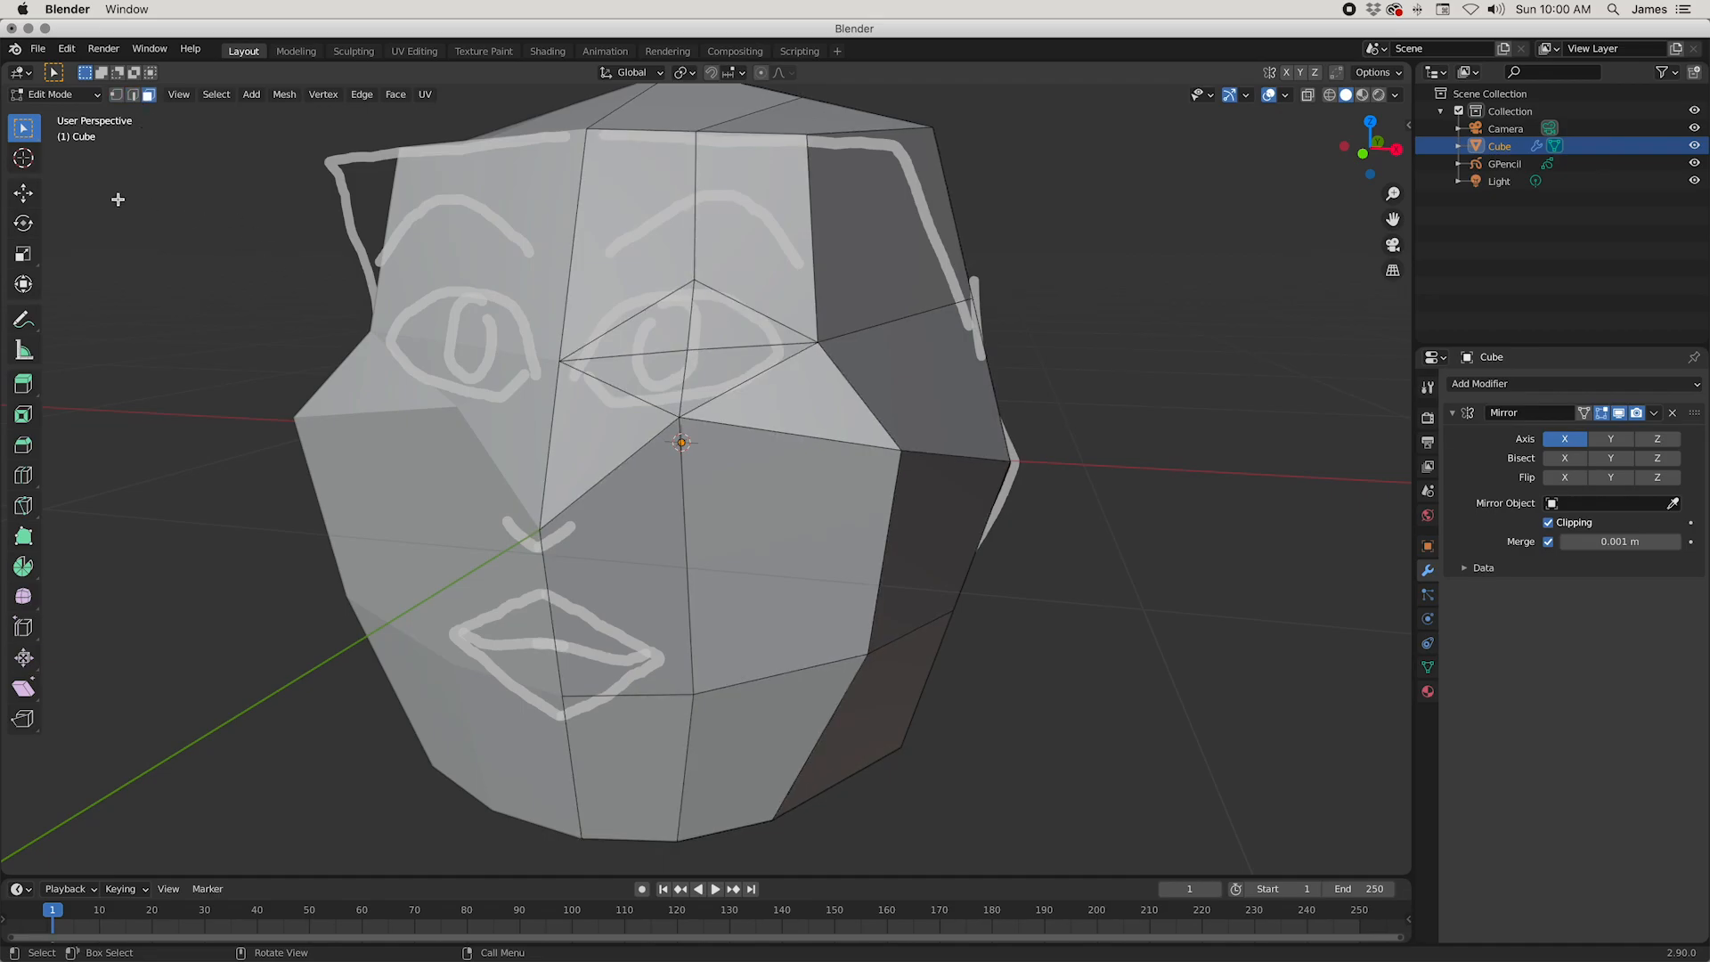
key("1")
key("2")
key("3")
key("1")
key("2")
key("3")
key("1")
key("2")
key("3")
key("1")
key("2")
key("3")
key("1")
key("2")
key("3")
key("1")
key("2")
key("3")
key("1")
key("2")
key("3")
Step: In edge selection, dissolve the horizontal edges crossing the middle of the eye
middle_click_drag(946, 568, 906, 563)
key("2")
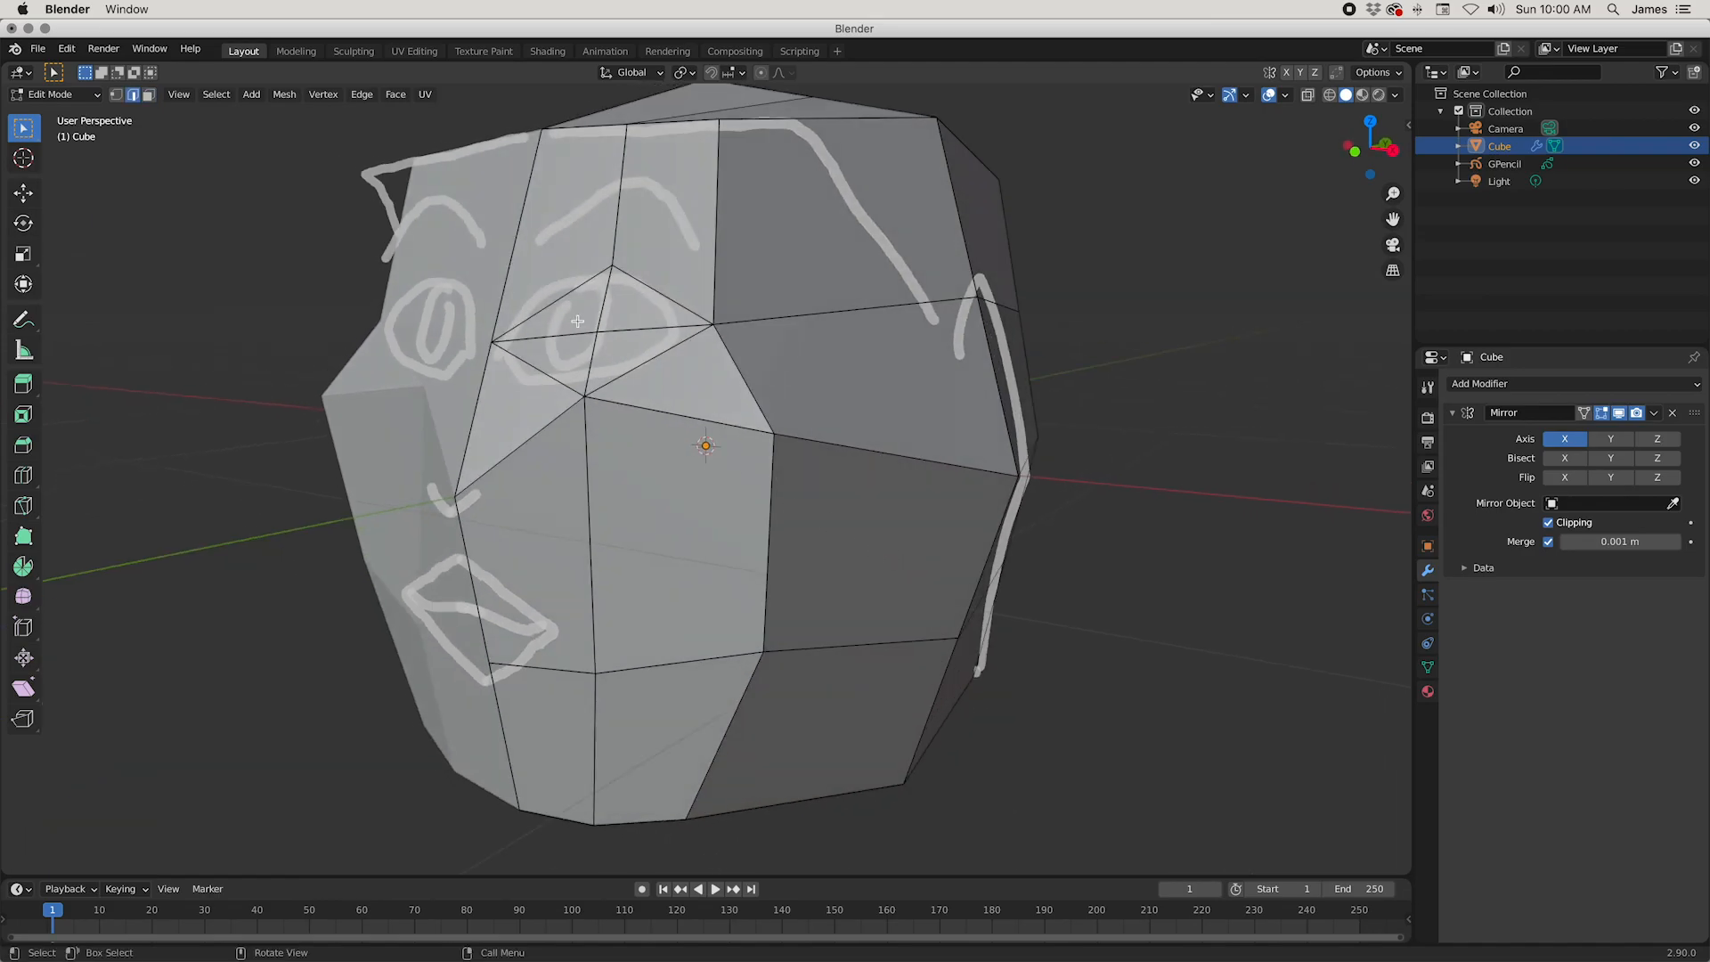
left_click(649, 340)
right_click(651, 327)
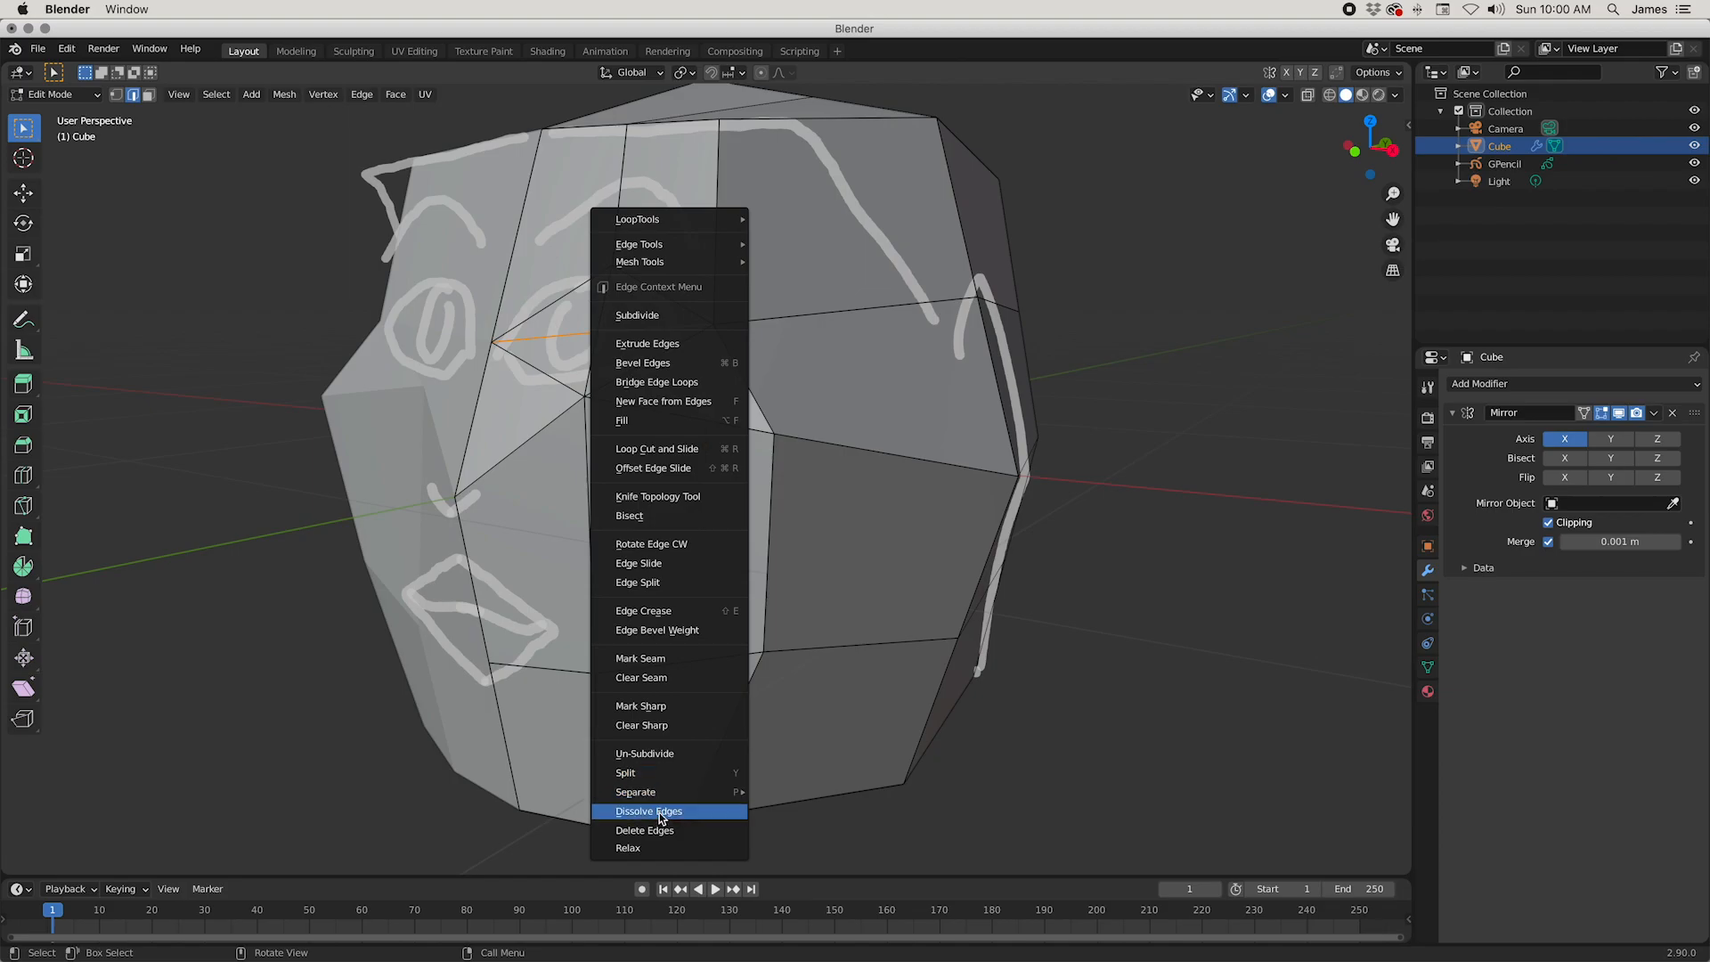
left_click(659, 812)
middle_click_drag(636, 485, 696, 490)
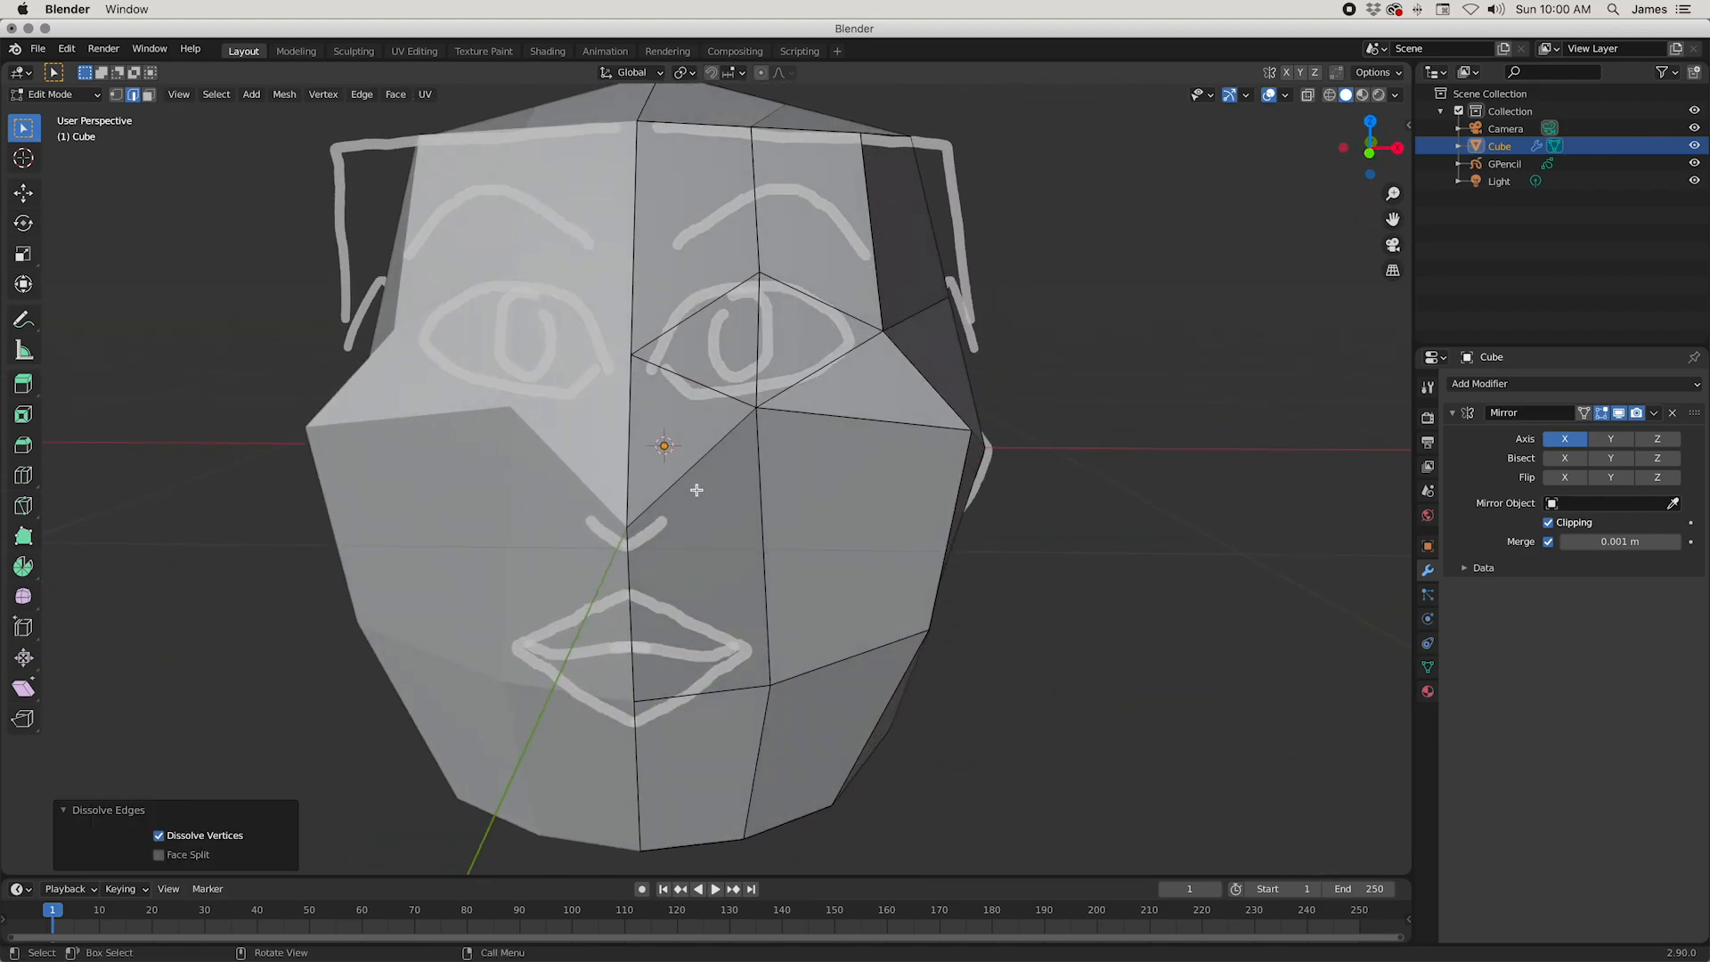
scroll(791, 517, "down", 3)
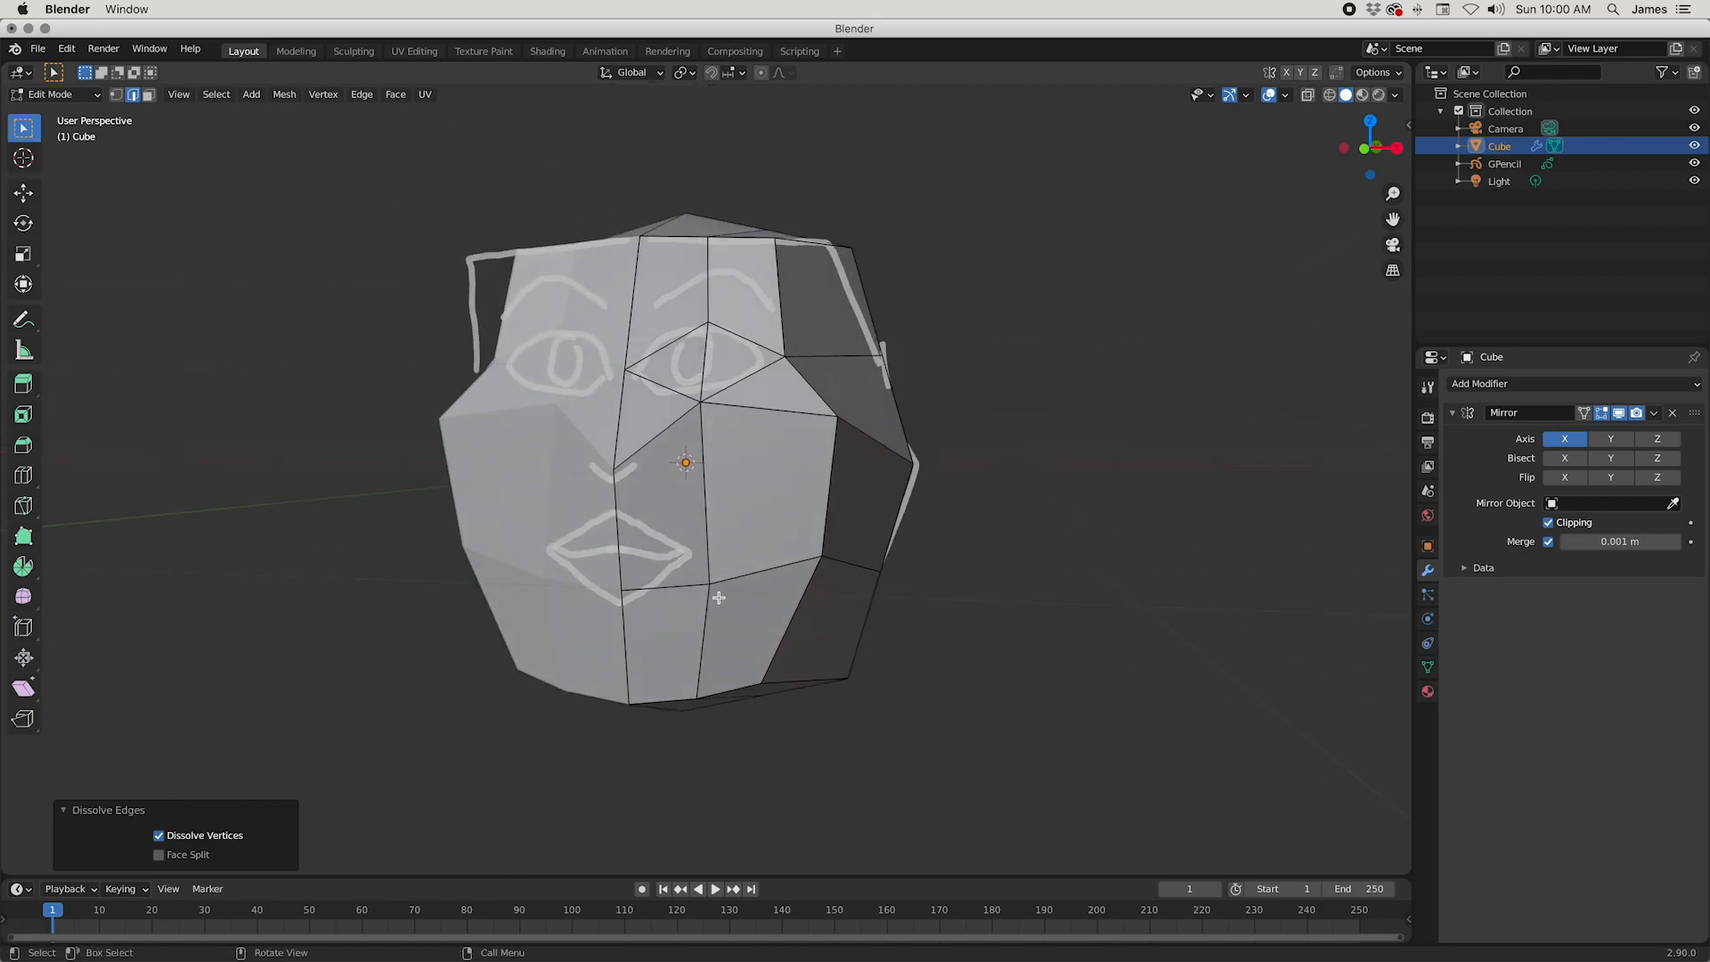
Step: Slide the mouth-centre and mouth-corner vertices up along their vertical edges by a factor of about 0.28, to the sketched lip line
key("1")
left_click(719, 598)
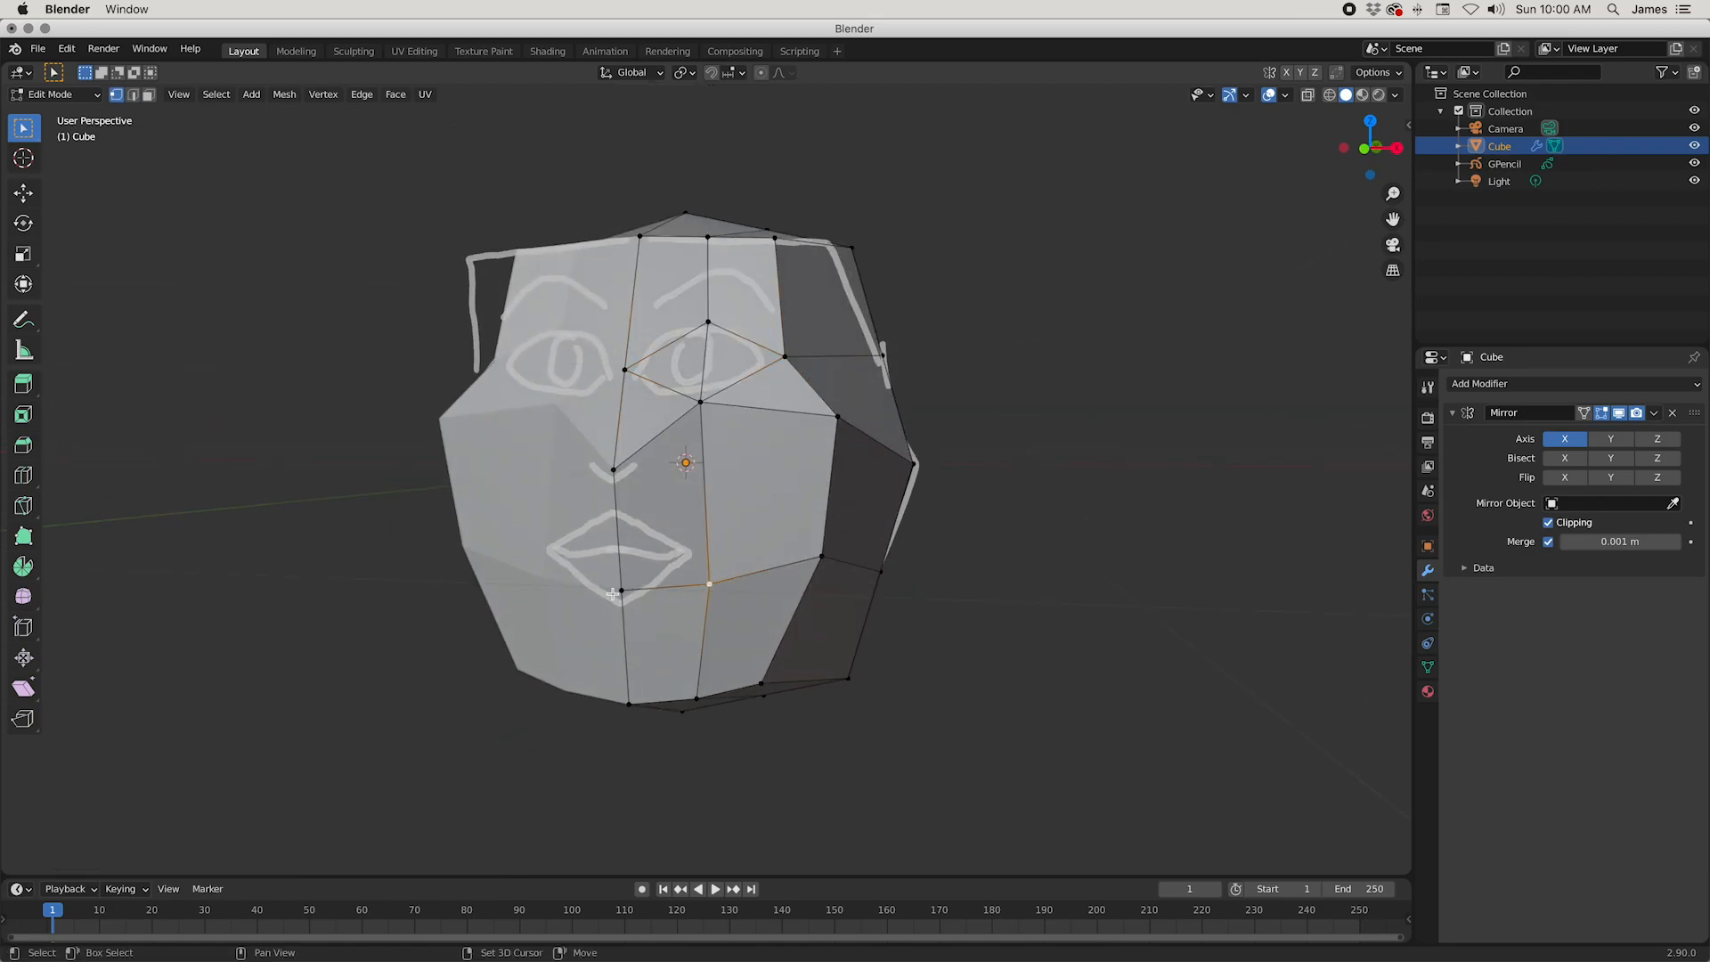
left_click(612, 594, "shift")
key("g")
key("g")
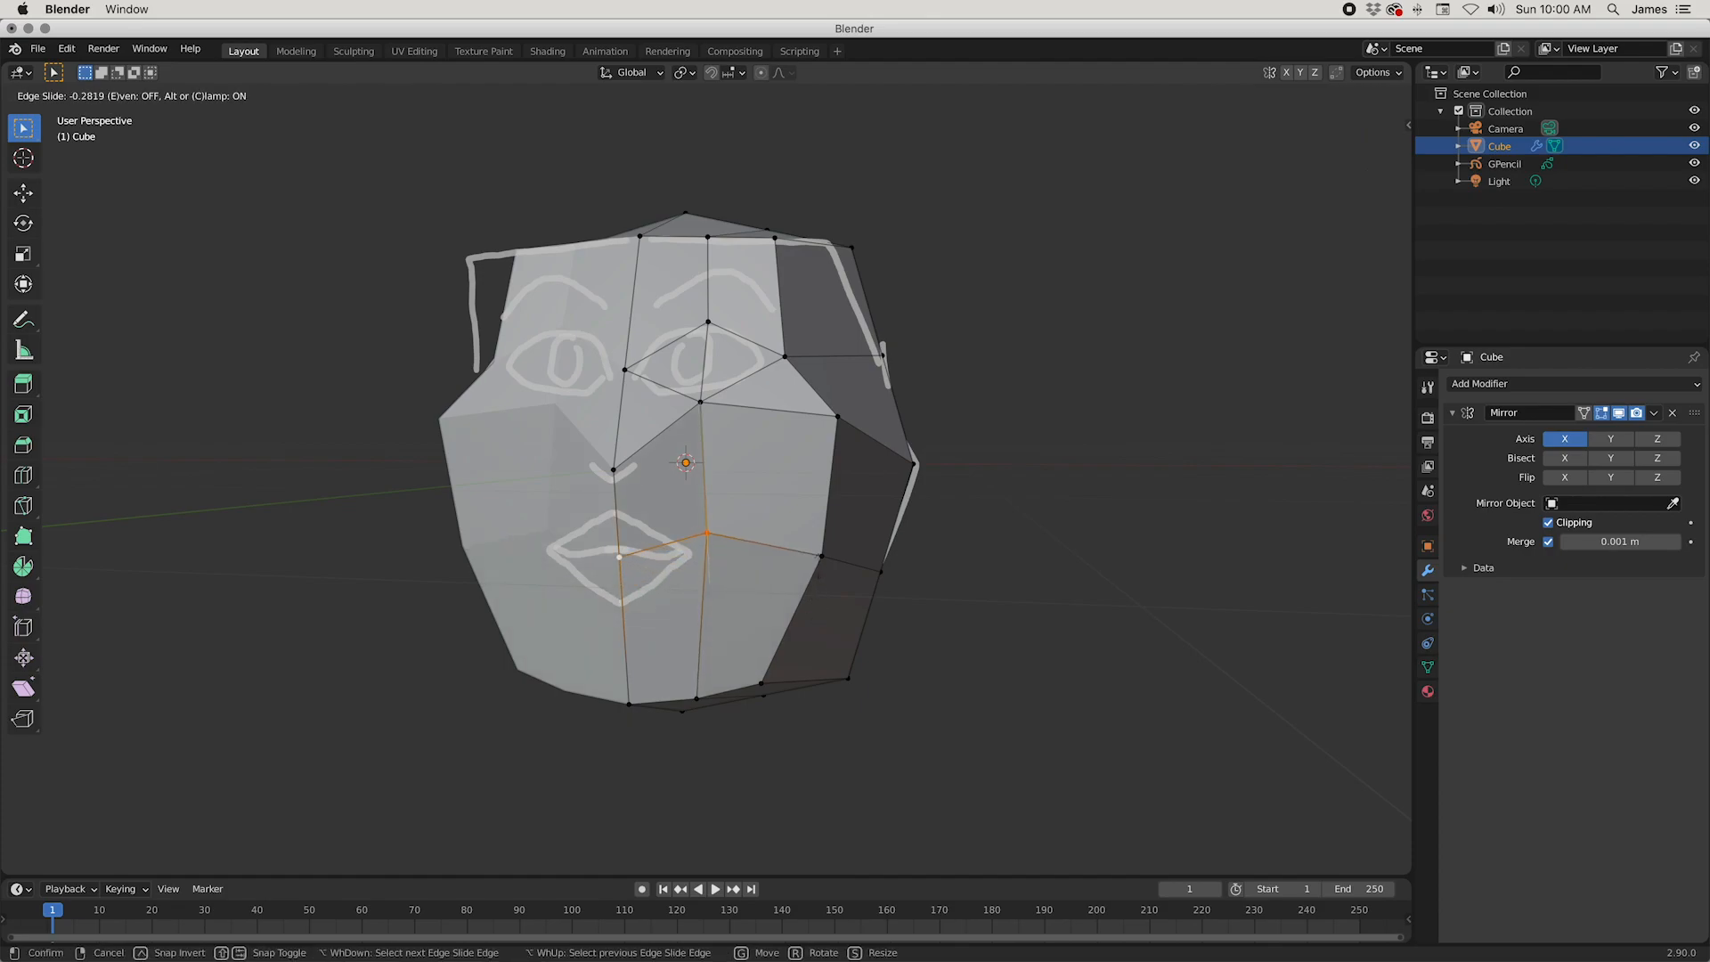
left_click(820, 567)
Step: Move the mouth-corner vertex down about 0.039 m towards the level of the sketched mouth corner
left_click(713, 539)
key("g")
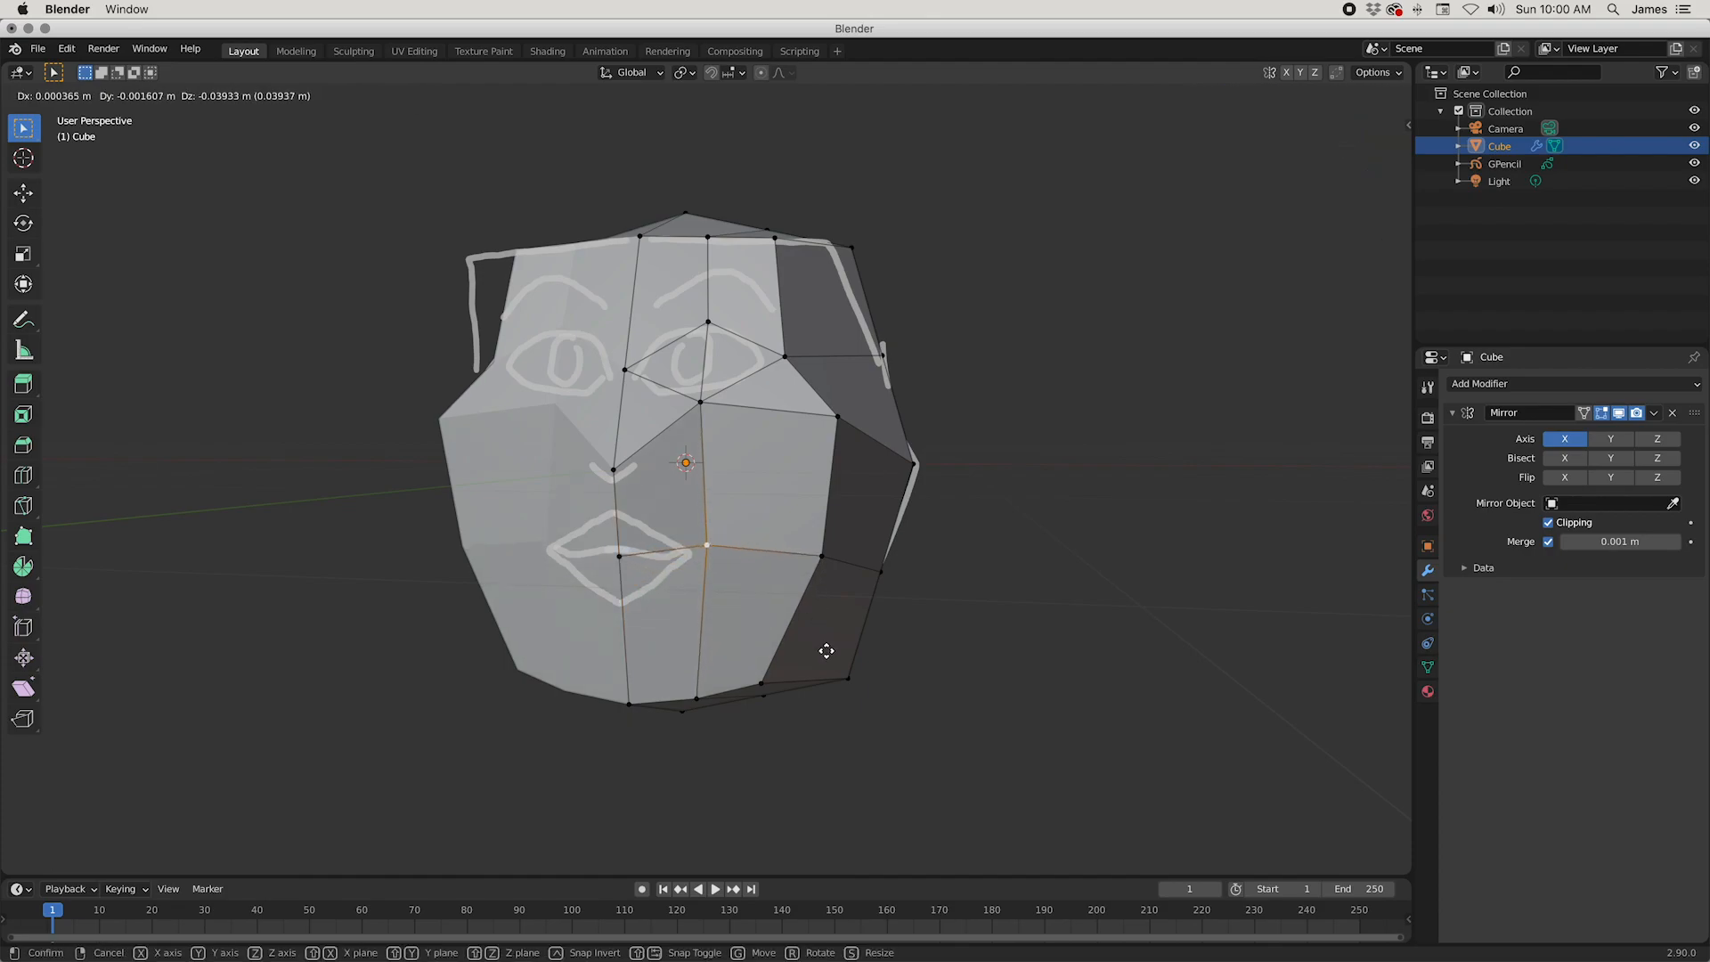
left_click(825, 651)
middle_click_drag(653, 596, 602, 574)
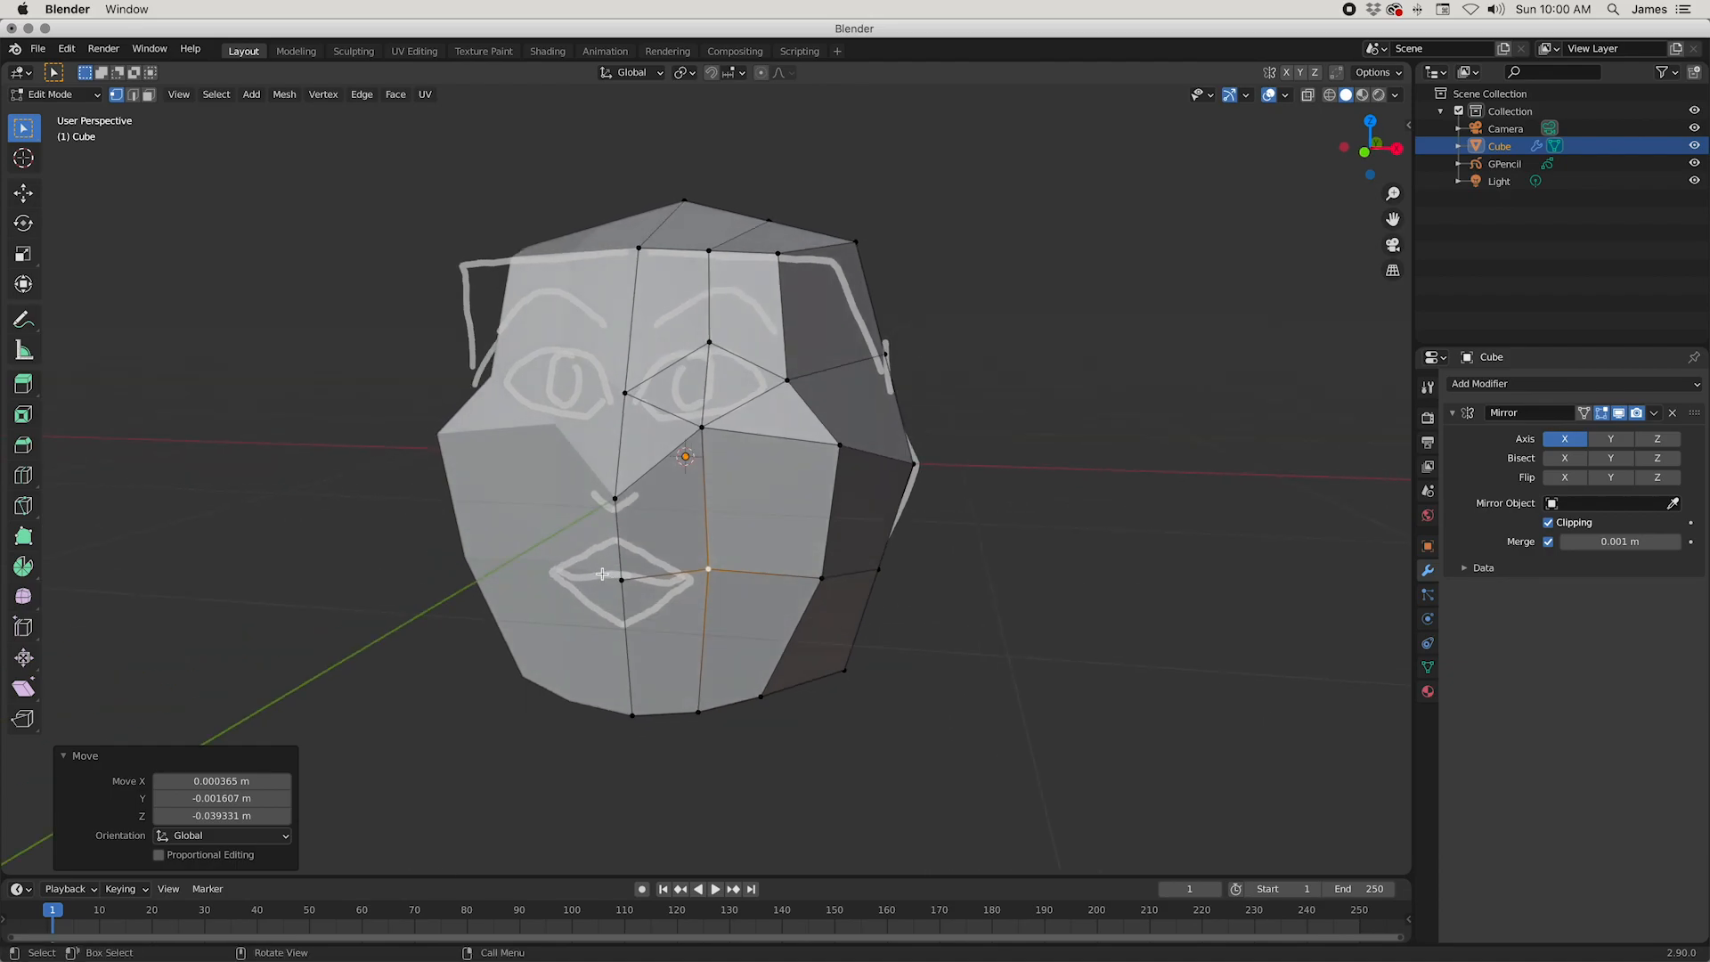
key("r")
left_click(670, 521)
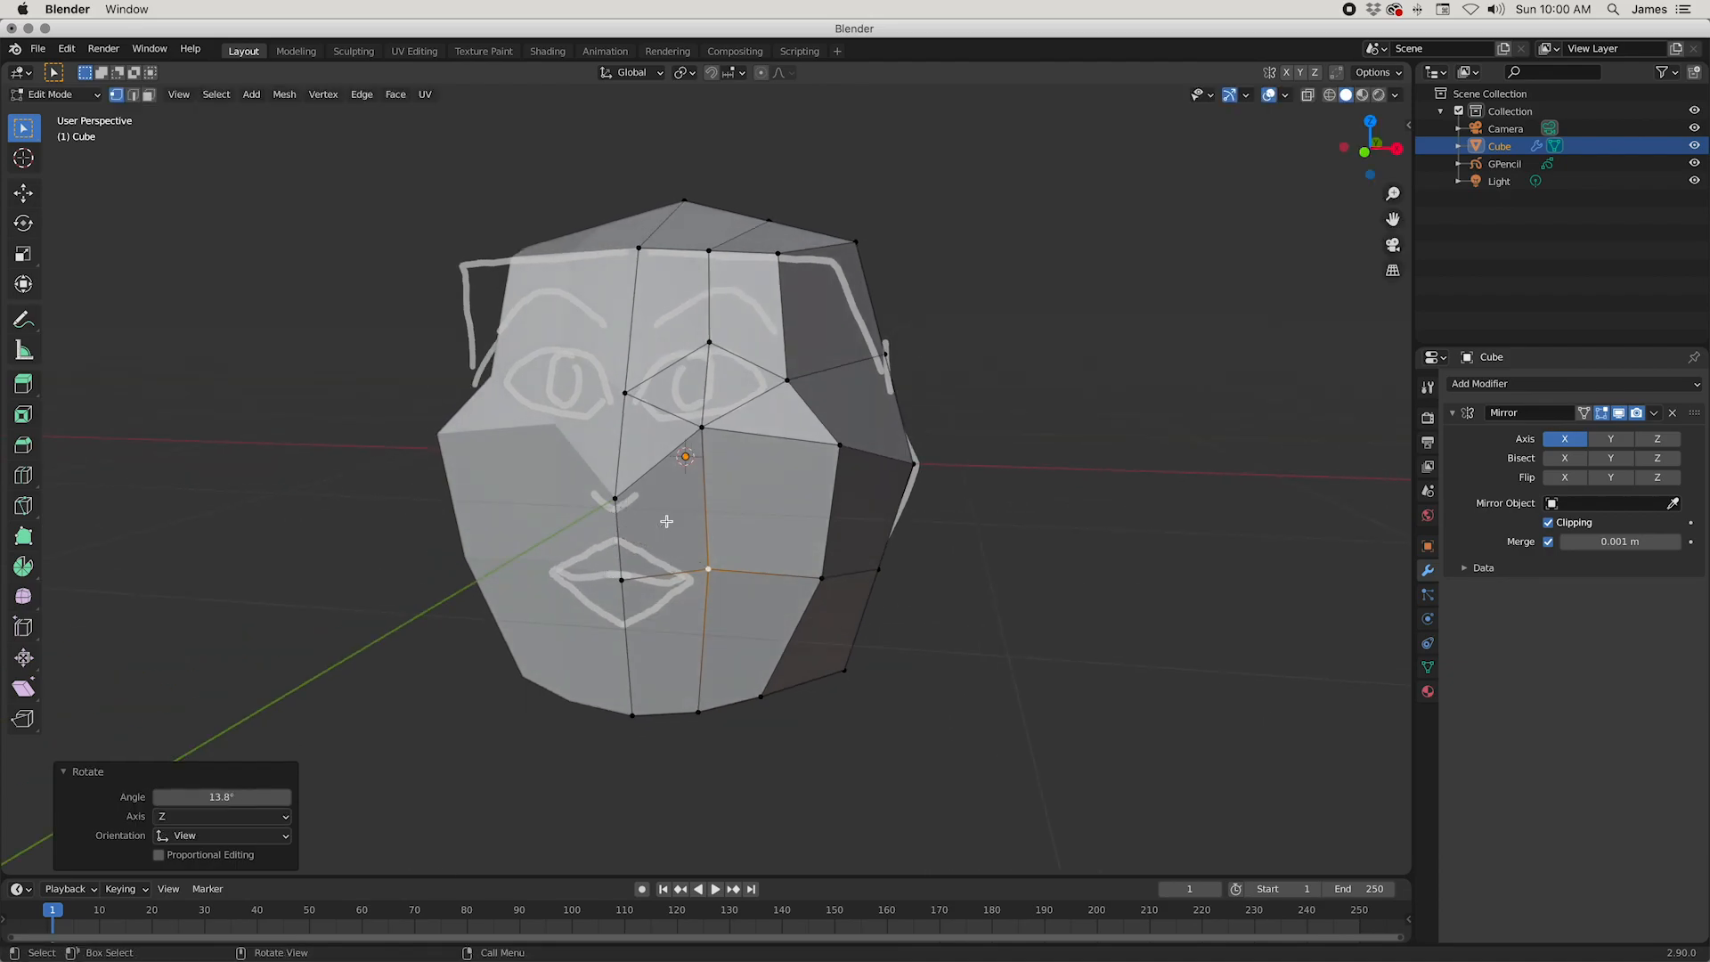
key("ctrl+z")
Step: Connect the nose-base vertex to the mouth-corner vertex, and subdivide the centre edge between mouth and chin with one cut
left_click(616, 500, "shift")
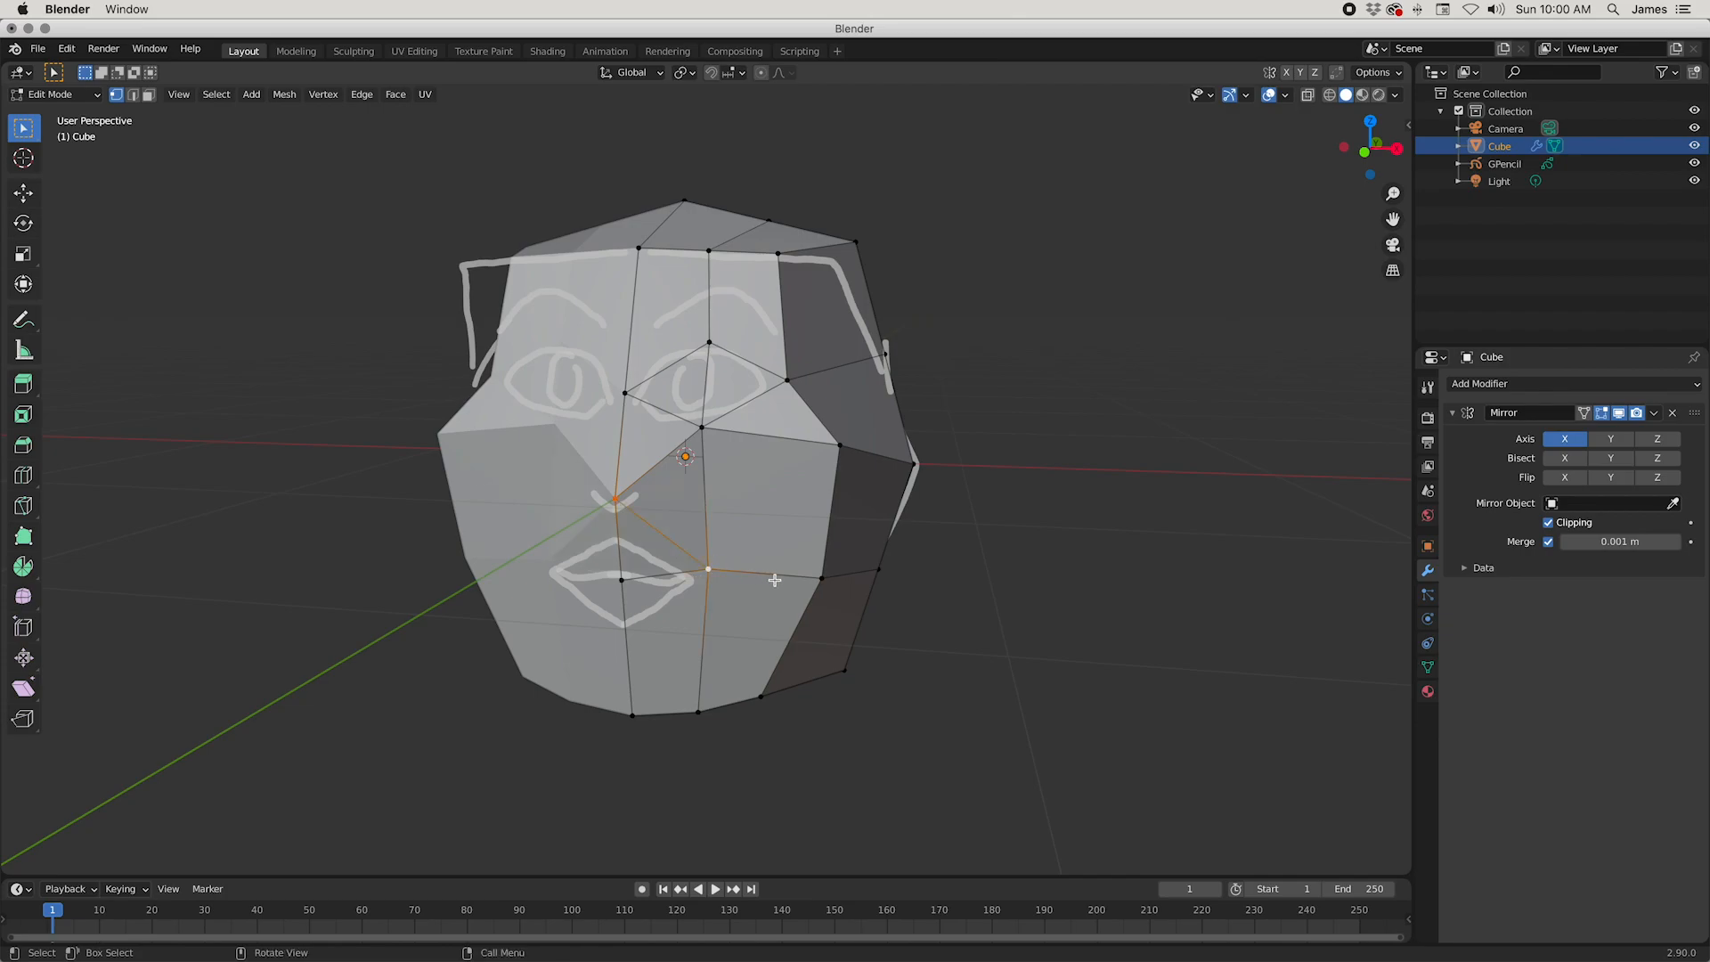
middle_click_drag(752, 633, 736, 621)
key("2")
left_click(629, 618)
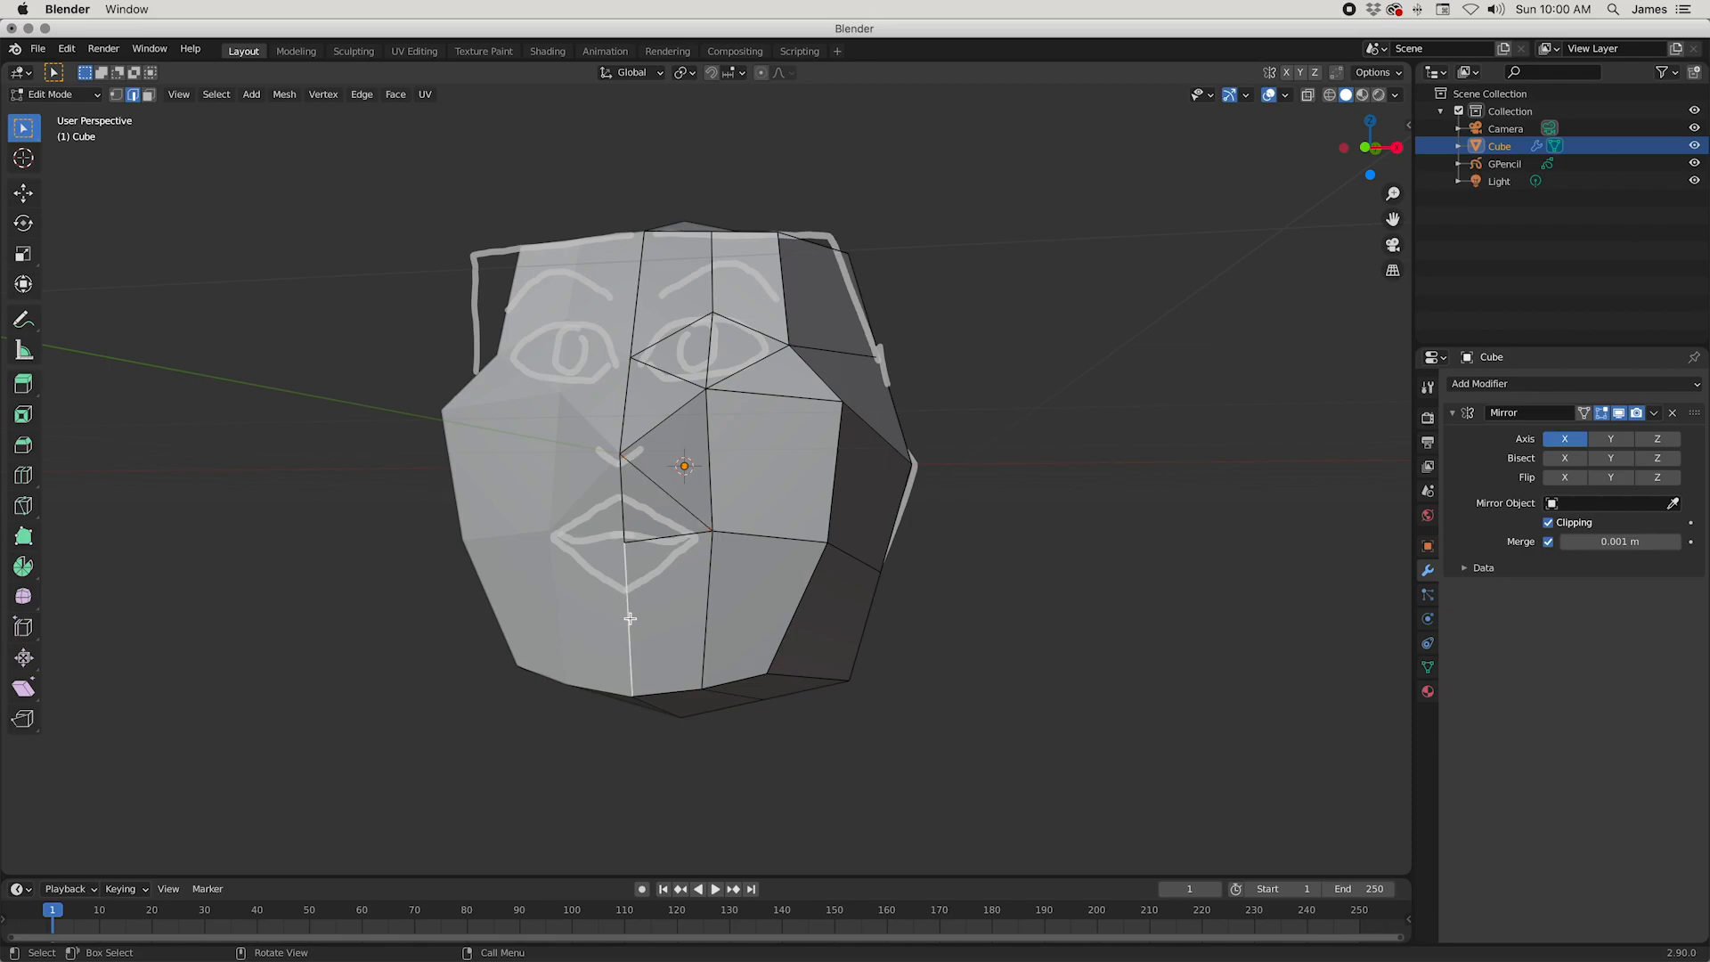
right_click(794, 636)
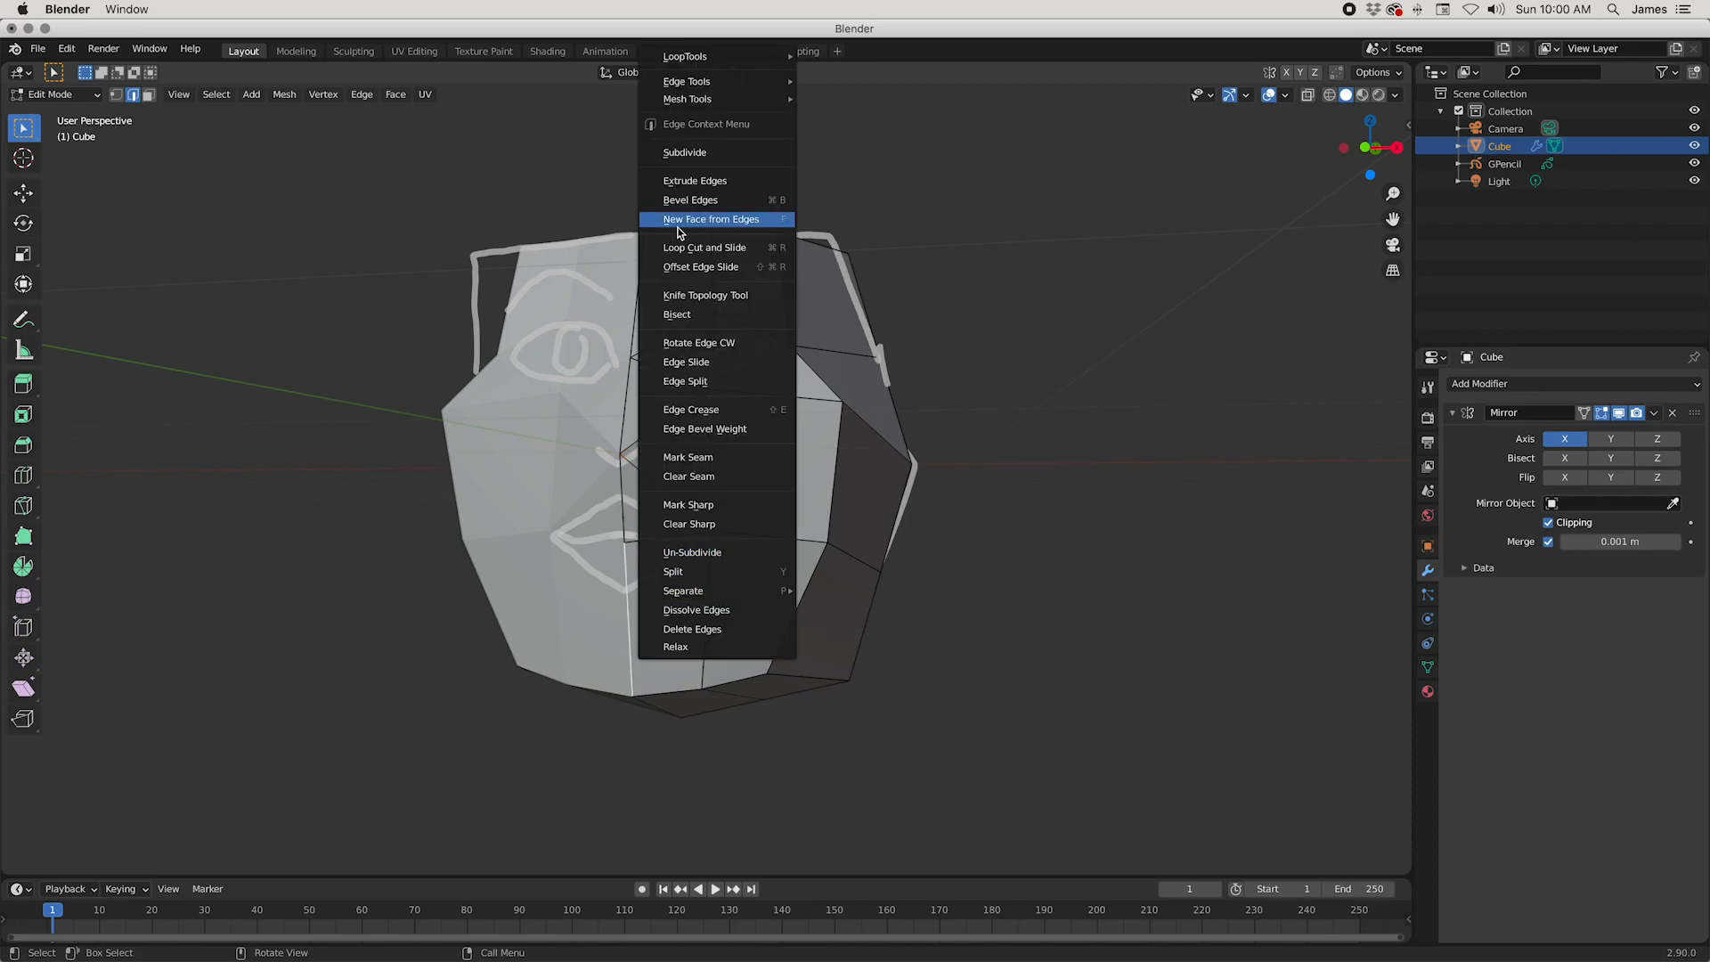
left_click(686, 153)
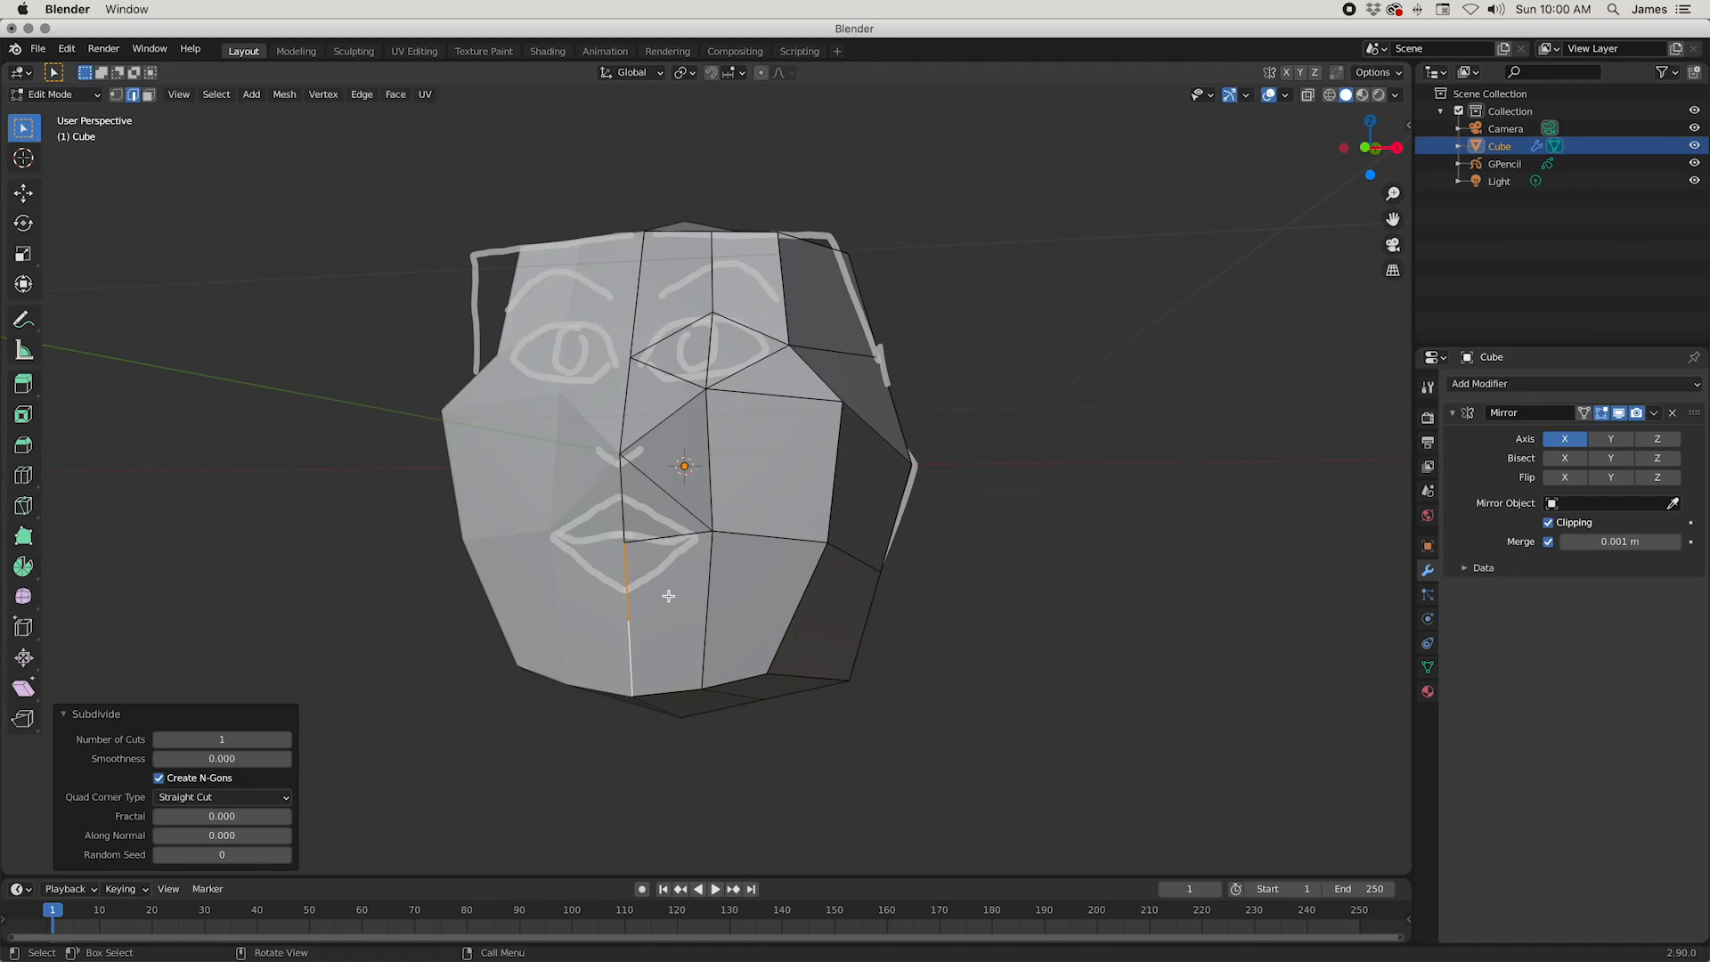
Step: Connect the new vertex below the mouth to the mouth corner, and slide it up the centre line to the sketched lower lip
key("1")
left_click(636, 615)
left_click(703, 541, "shift")
middle_click_drag(765, 599, 610, 604)
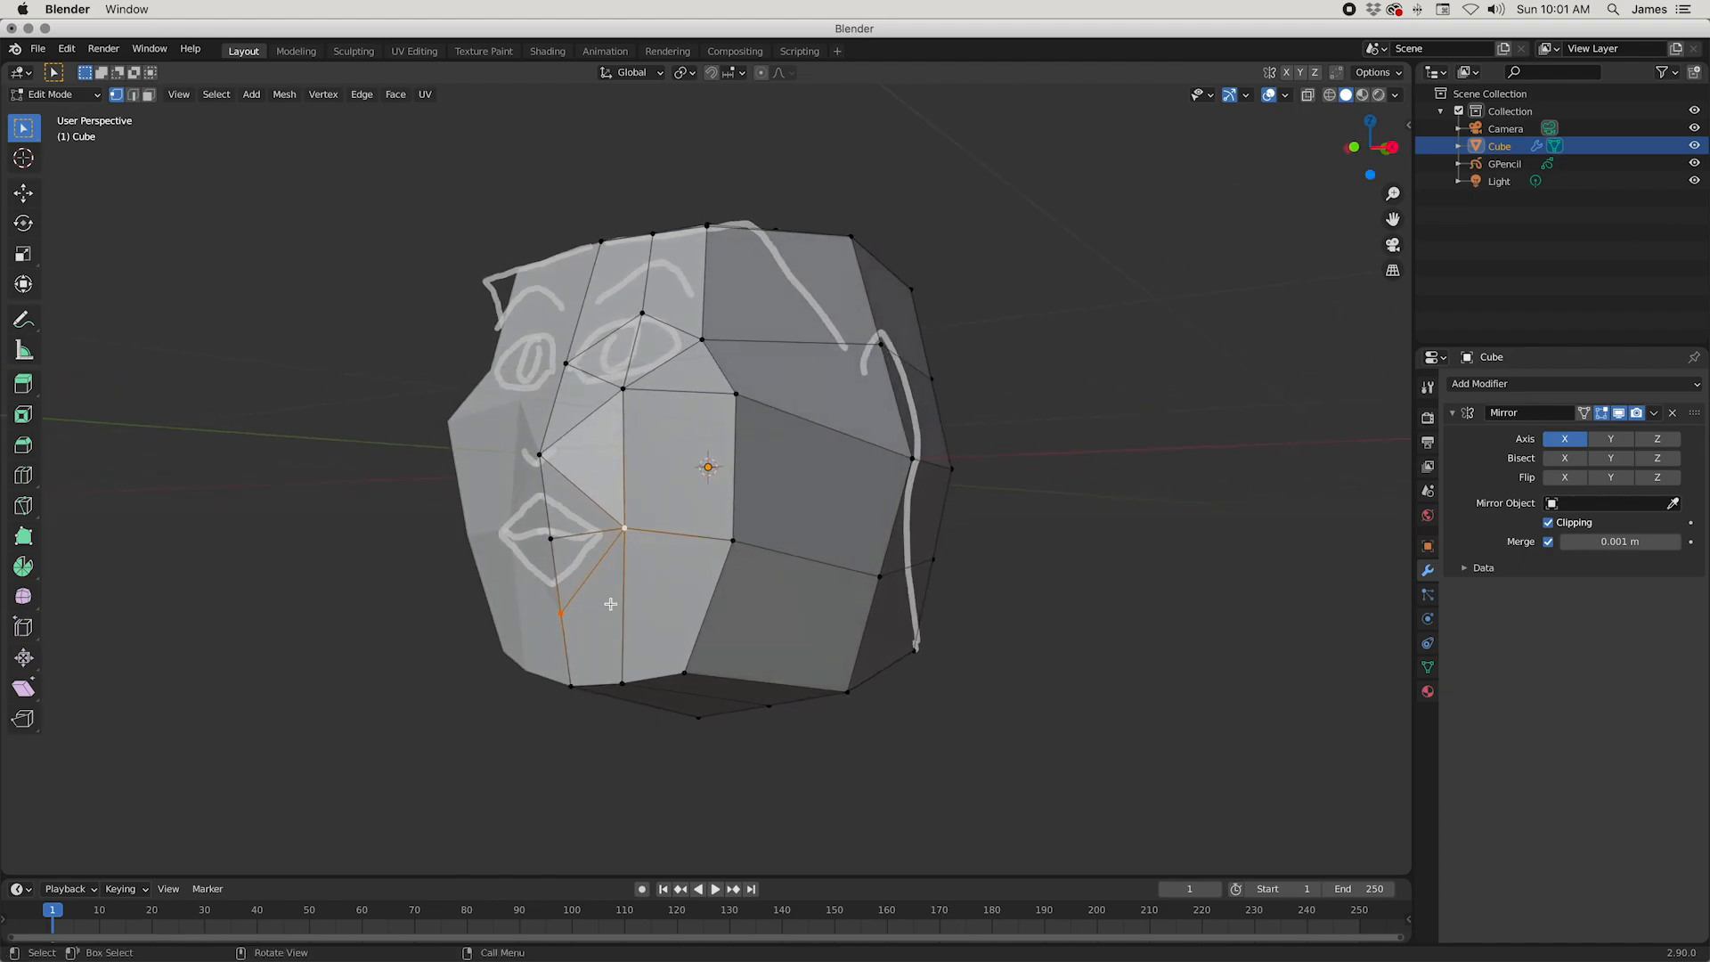
left_click(547, 613, "shift")
key("g")
key("g")
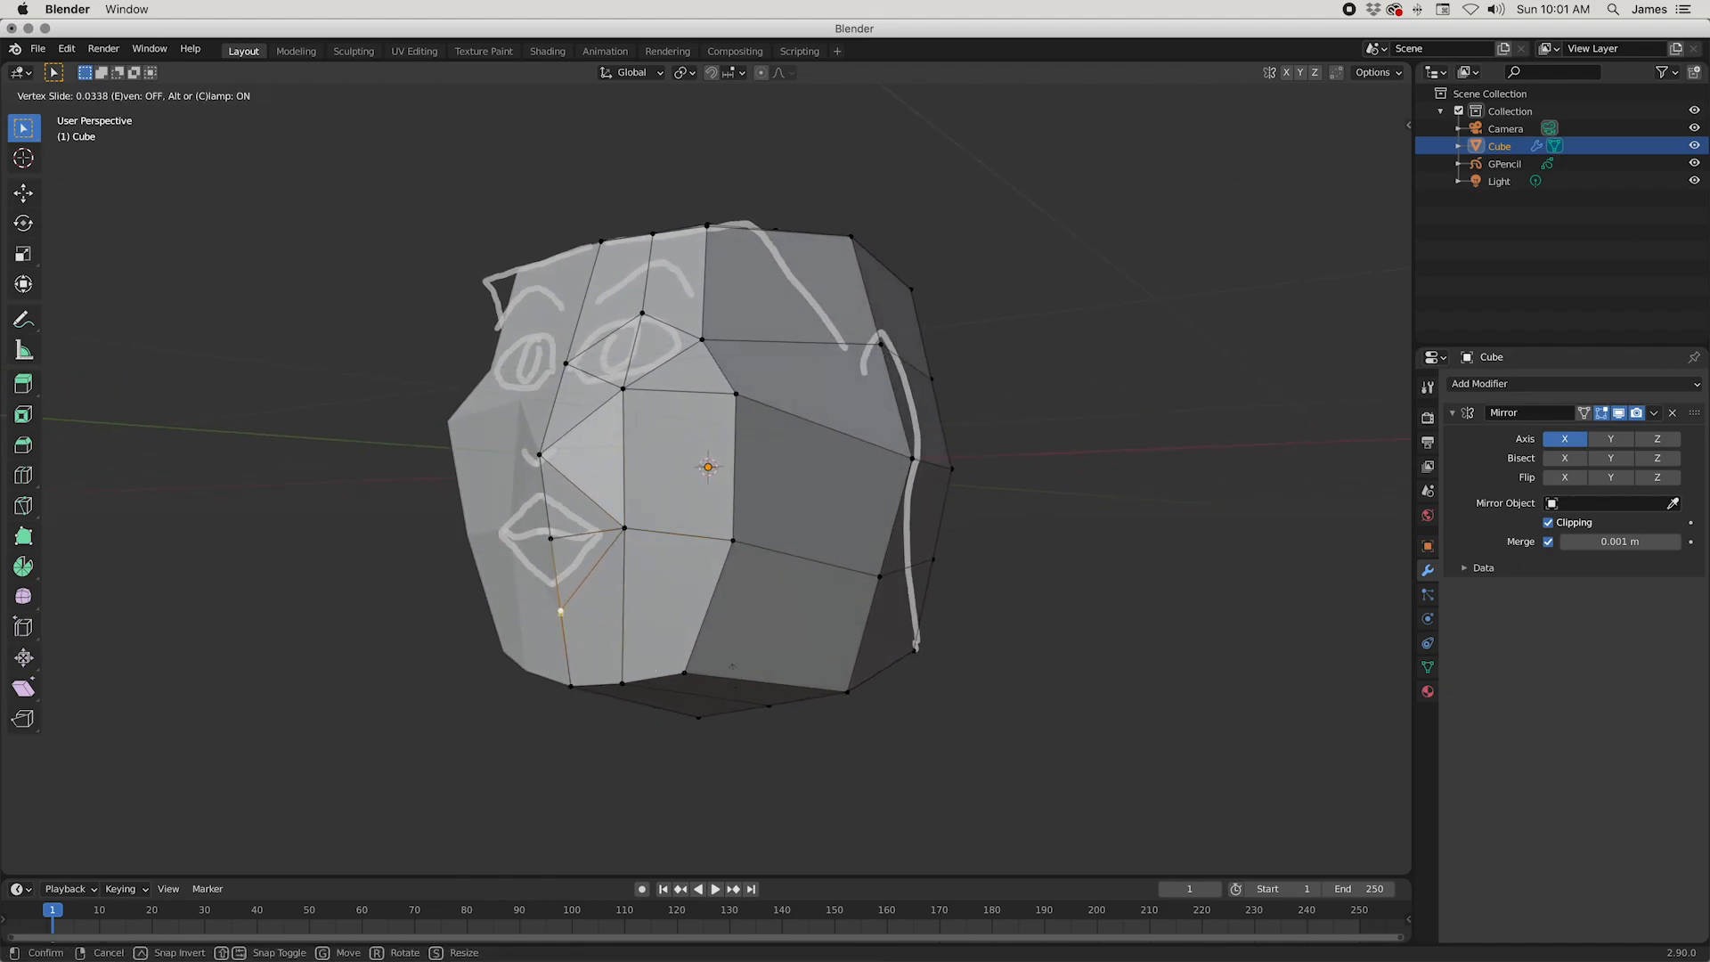
left_click(731, 647)
Step: Slide the nose-base vertex down the centre edge towards the sketched upper lip
left_click(542, 456)
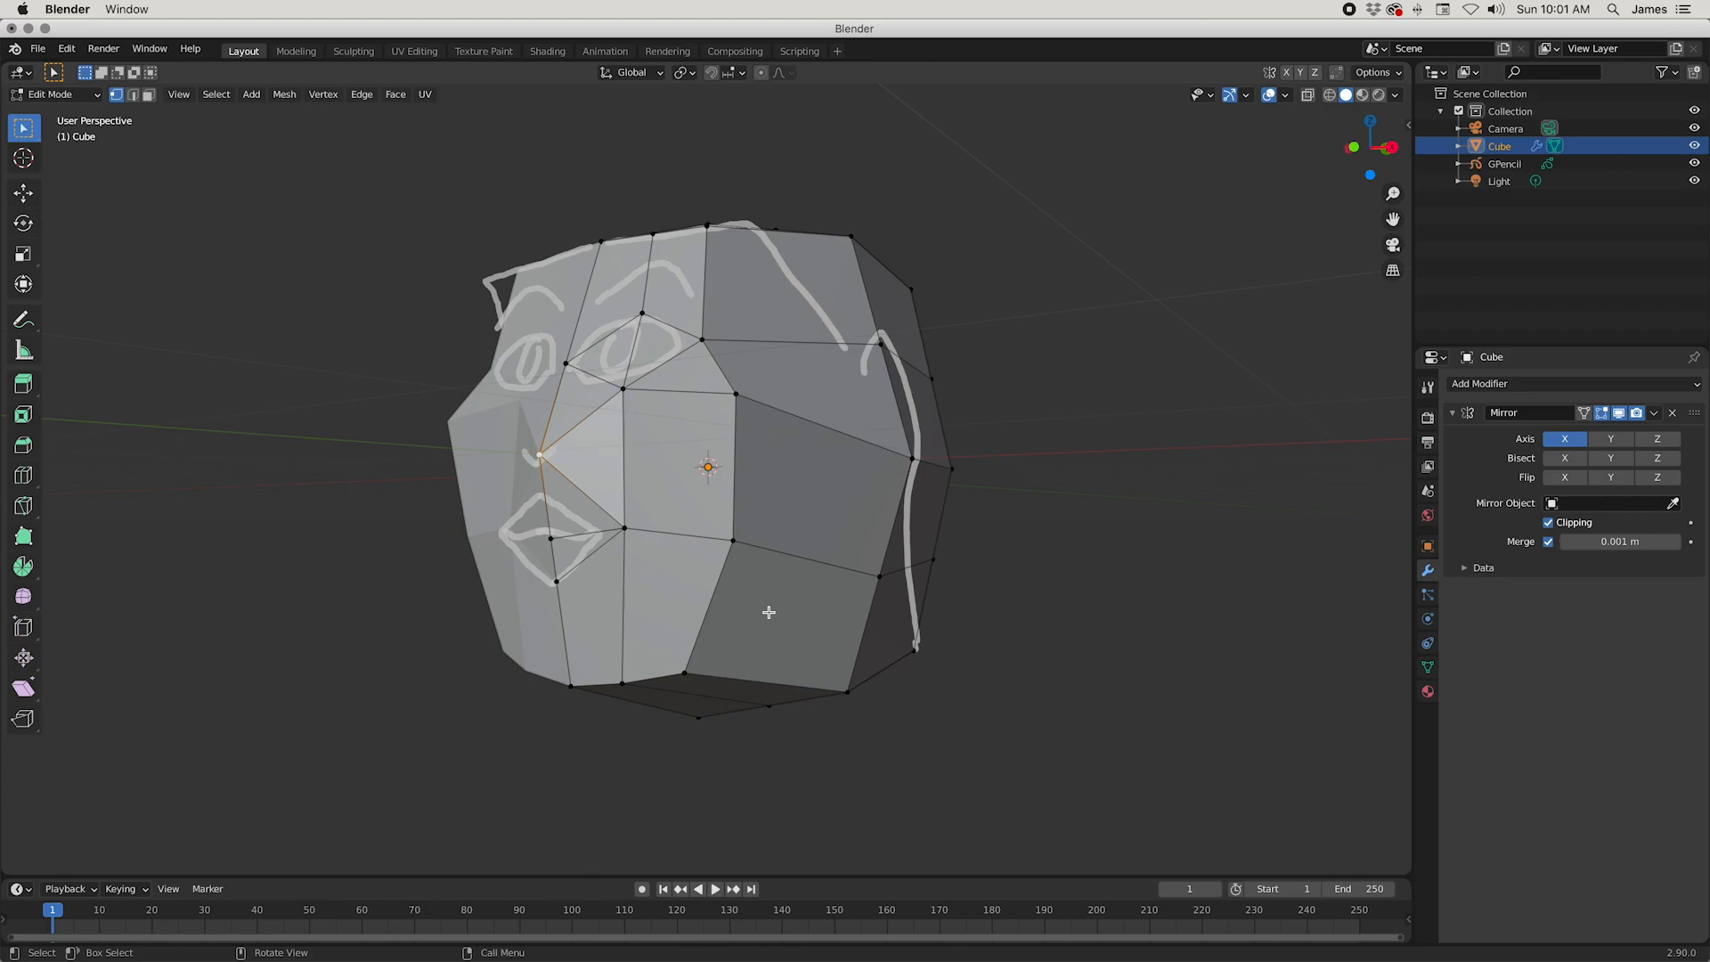
key("g")
key("g")
left_click(784, 642)
mouse_move(784, 641)
middle_mouse_down()
mouse_move(657, 629)
mouse_move(656, 611)
mouse_move(777, 637)
mouse_move(810, 625)
middle_mouse_up()
Step: Slide the outer jaw vertex level with the mouth along its connecting edge by a factor of about 0.217
left_click(843, 567)
key("g")
key("g")
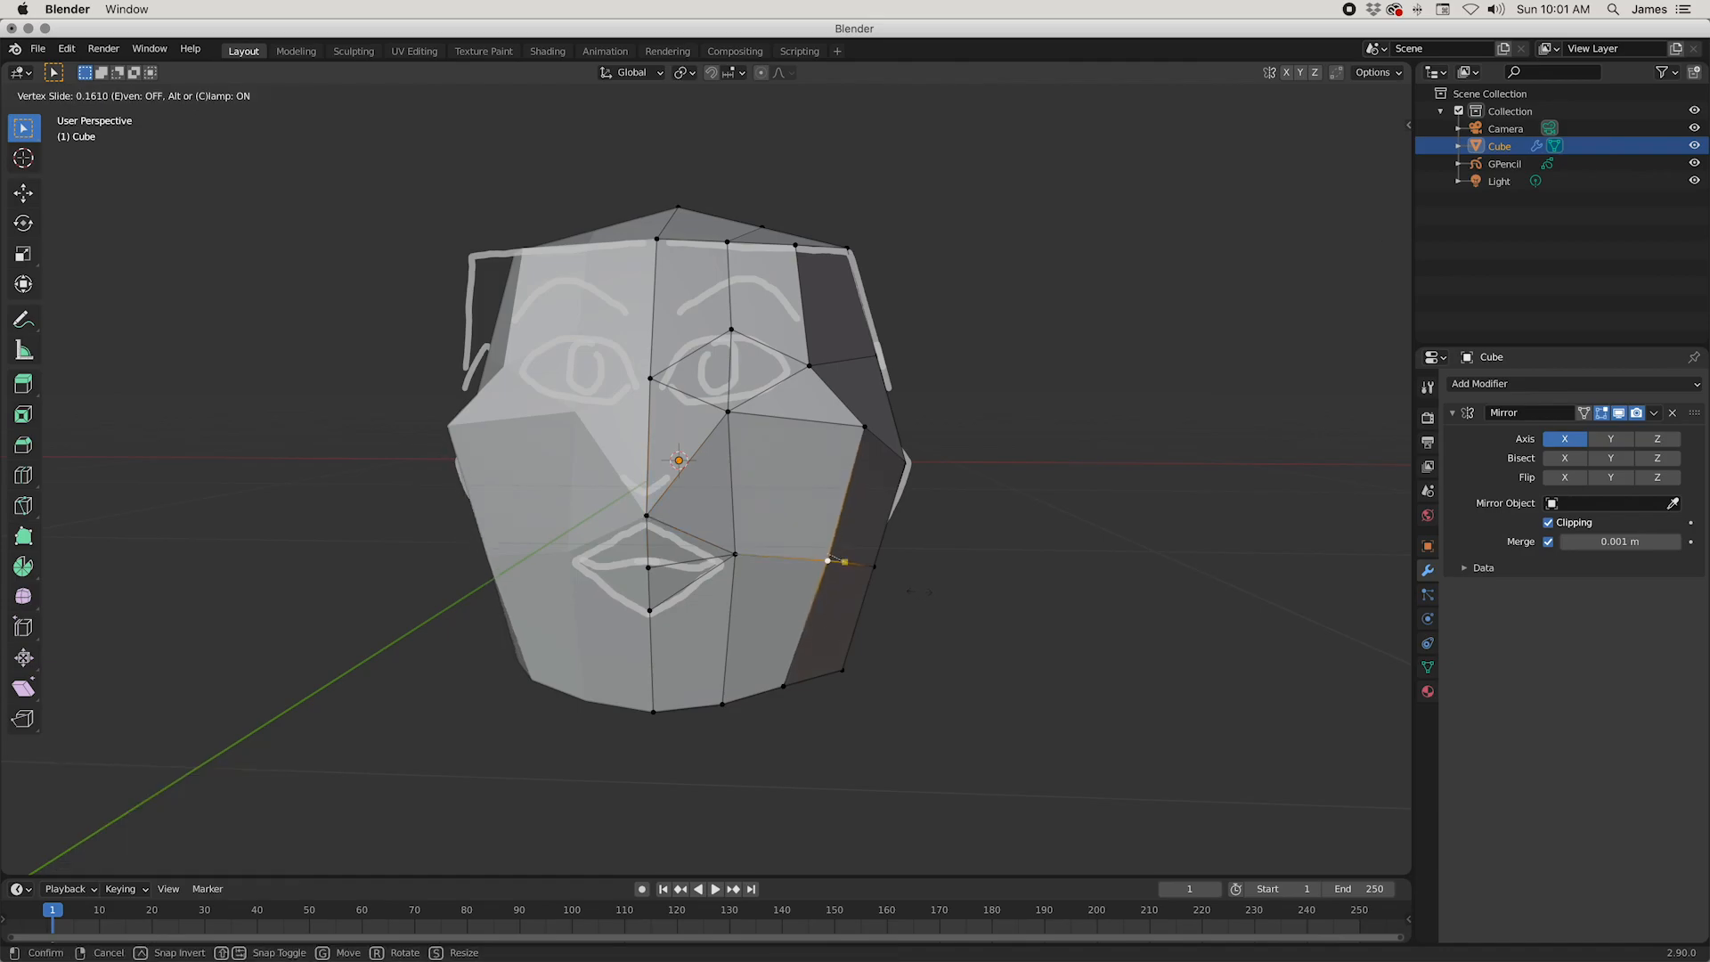
left_click(832, 559)
middle_click_drag(832, 559, 806, 435)
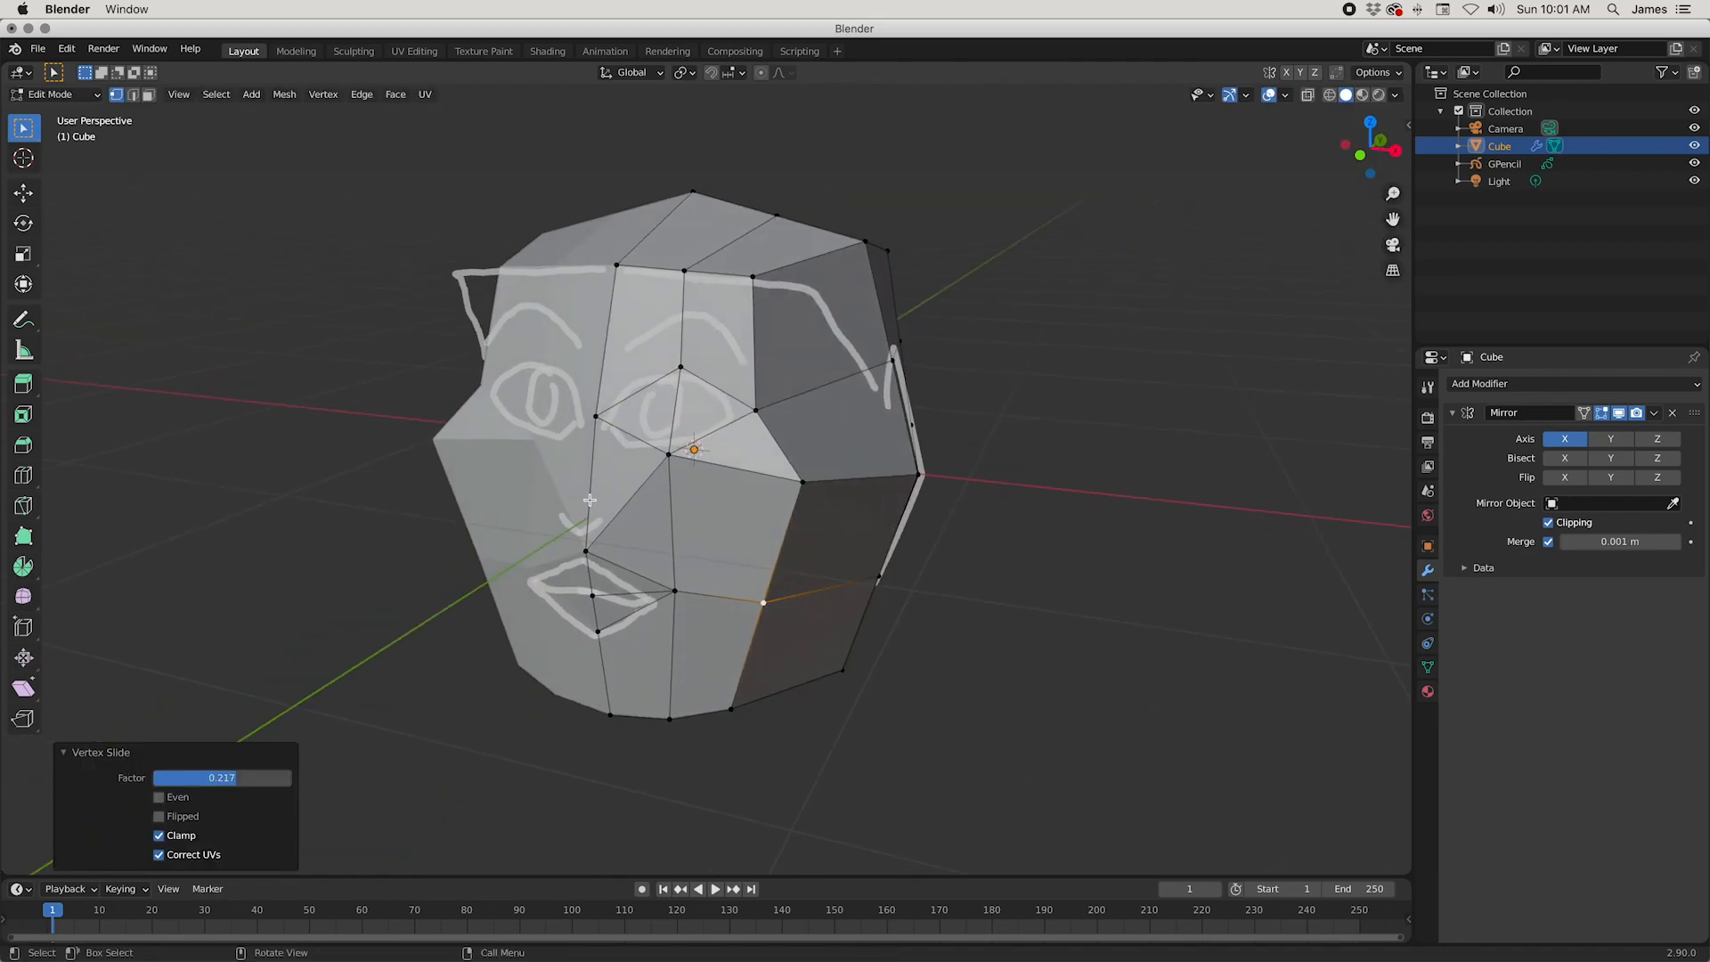
Step: Subdivide the centre edge between the nose bridge and the nose base with one cut
key("2")
left_click(589, 500)
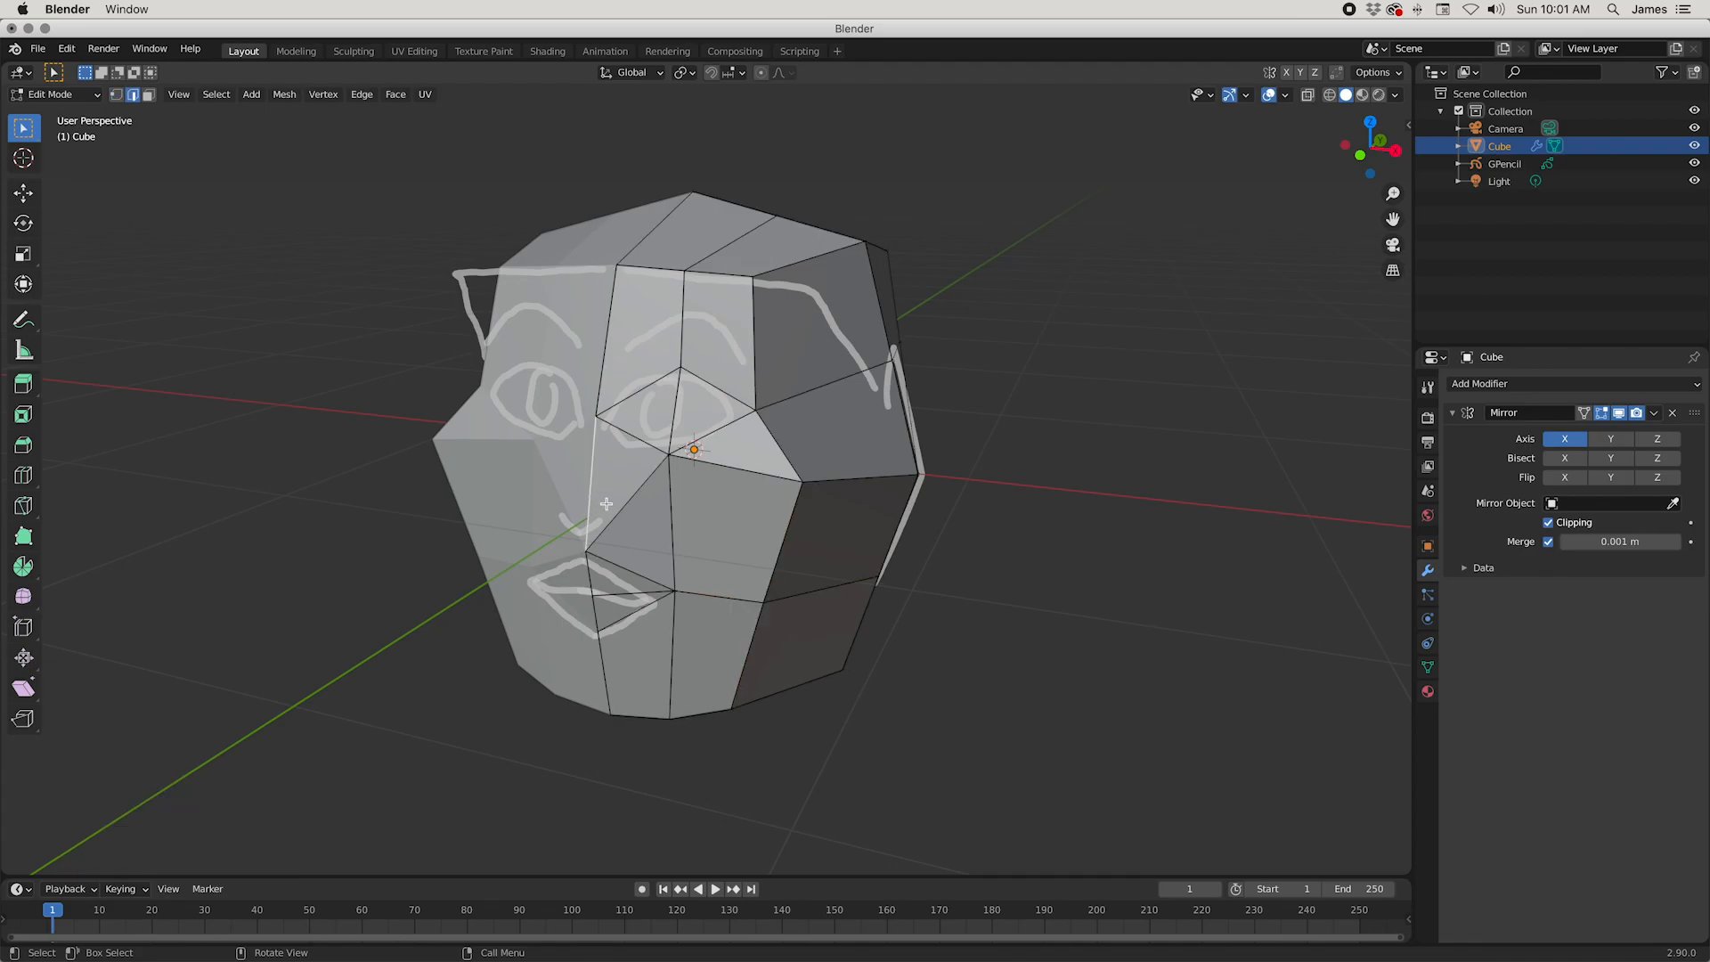
right_click(609, 498)
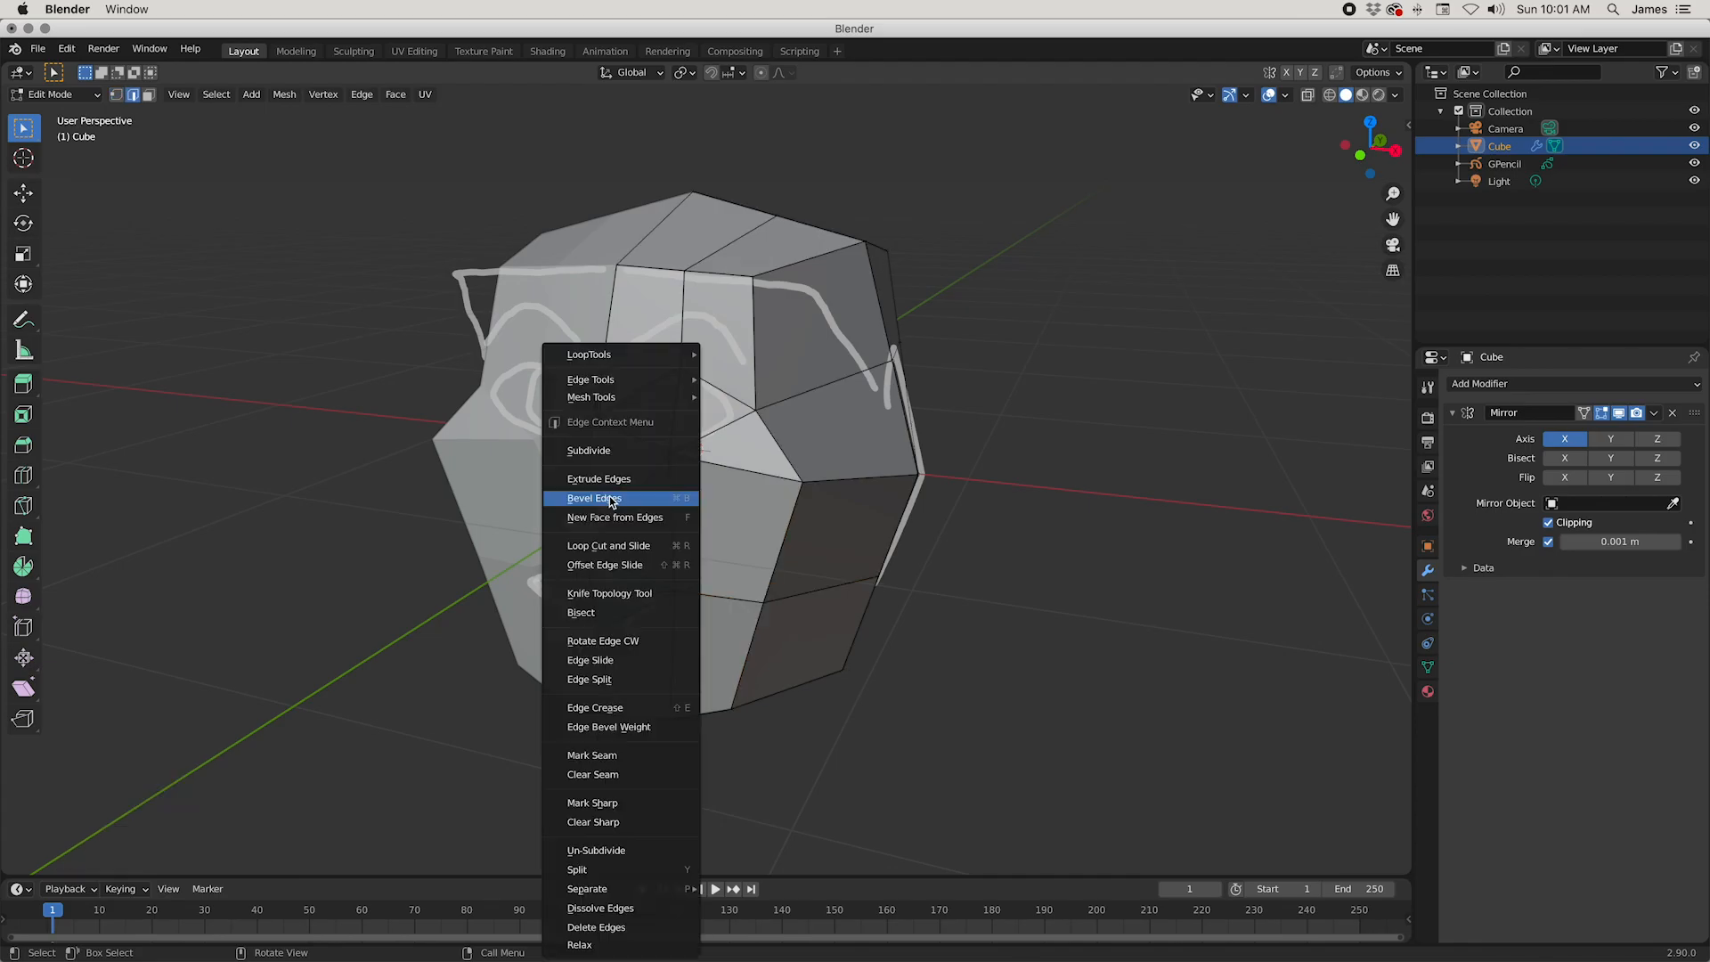
left_click(626, 446)
middle_click_drag(618, 512, 596, 565)
middle_click_drag(546, 500, 618, 523)
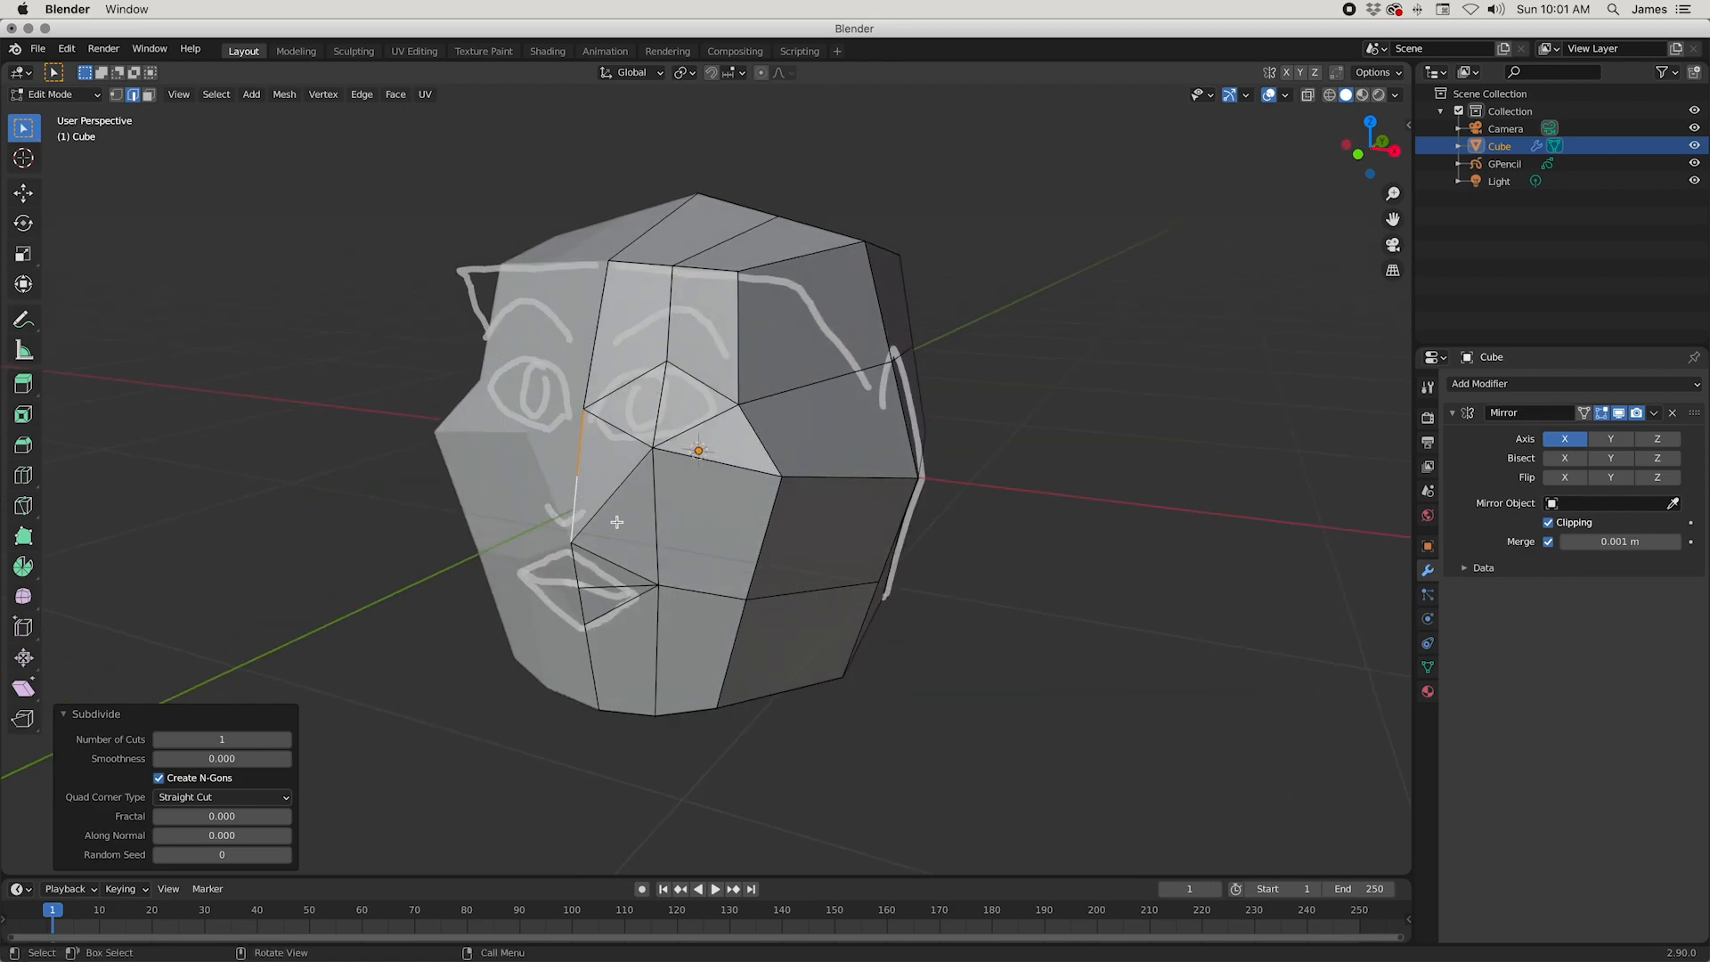
Step: Pull the new centre vertex forward along Y by about 0.12 m to form the nose tip
key("1")
middle_click_drag(763, 563, 693, 565)
key("g")
key("y")
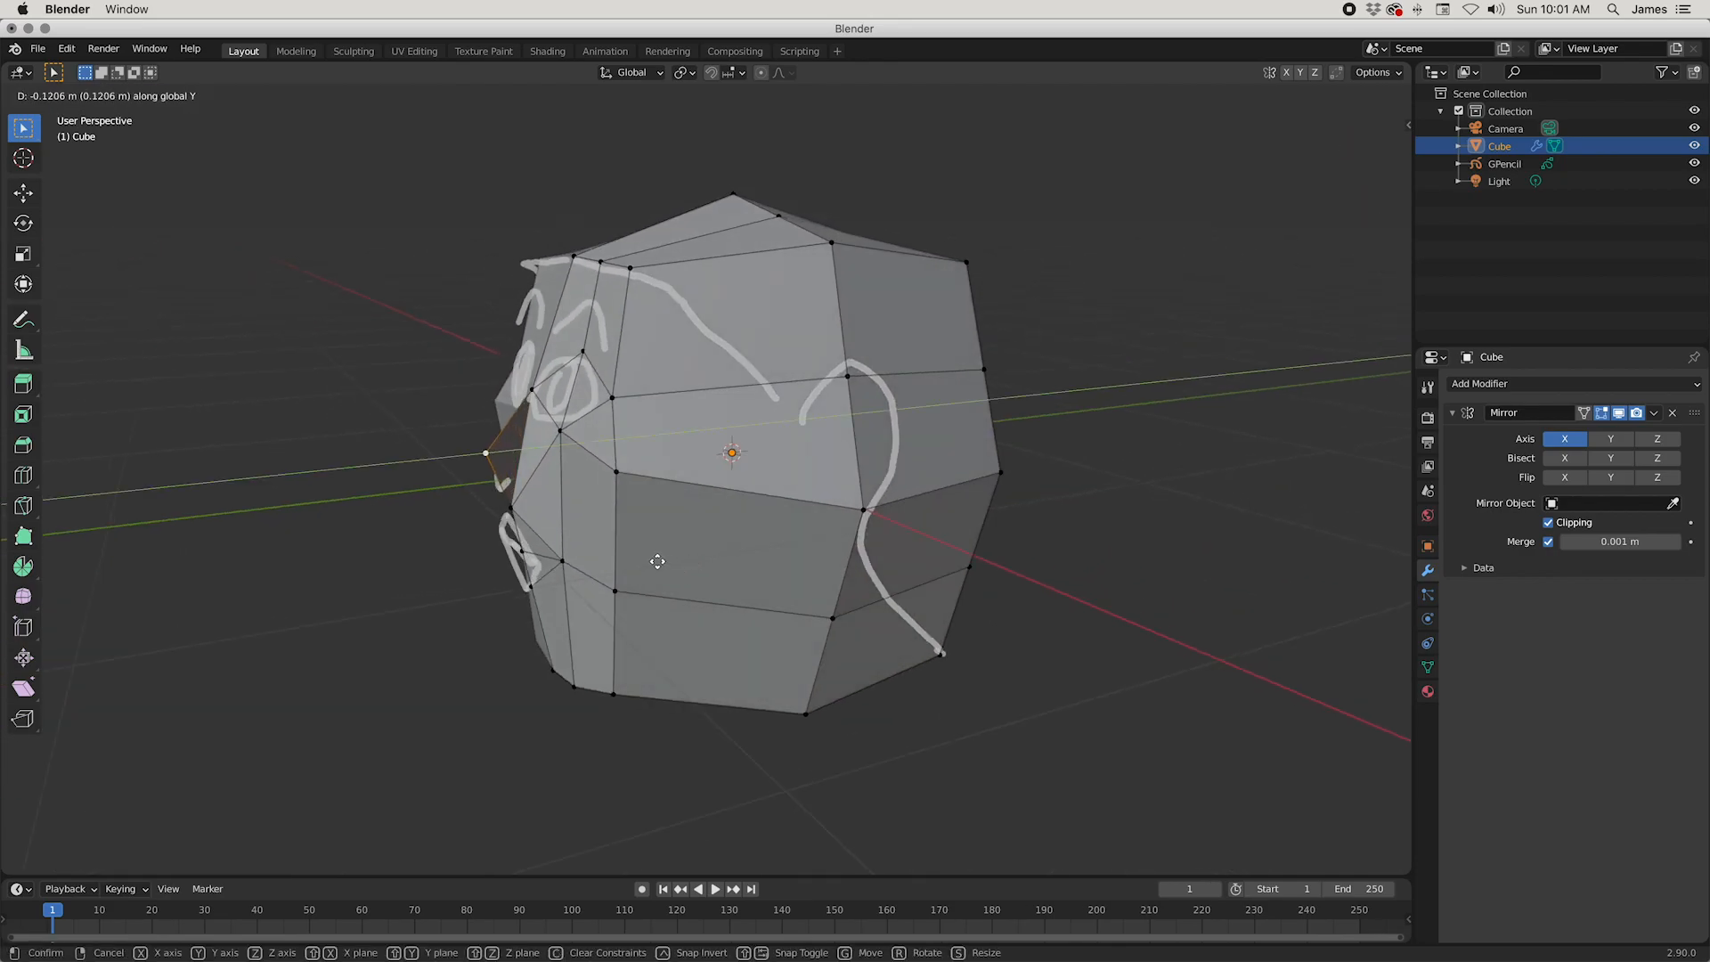
left_click(641, 564)
middle_click_drag(641, 564, 480, 533)
Step: Subdivide the edge running from the lower eyelid to the nose base with one cut
left_click(495, 567)
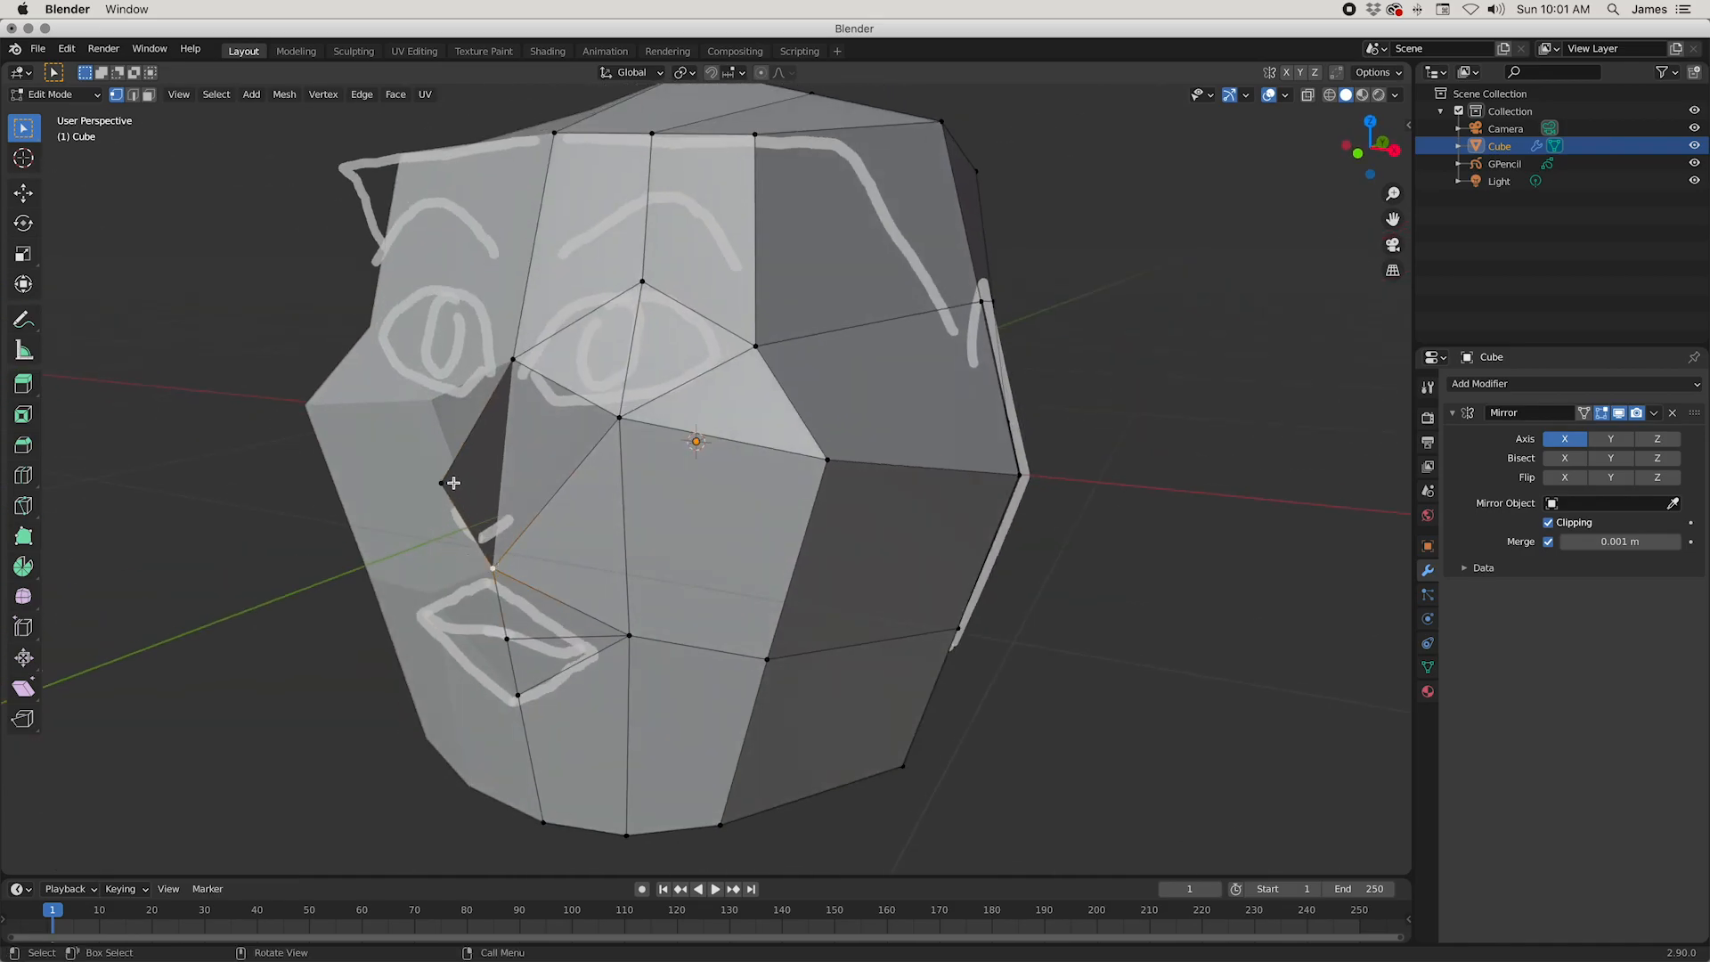
middle_click_drag(497, 568, 554, 739)
middle_click_drag(474, 643, 596, 626)
key("2")
left_click(604, 432)
right_click(607, 429)
left_click(607, 429)
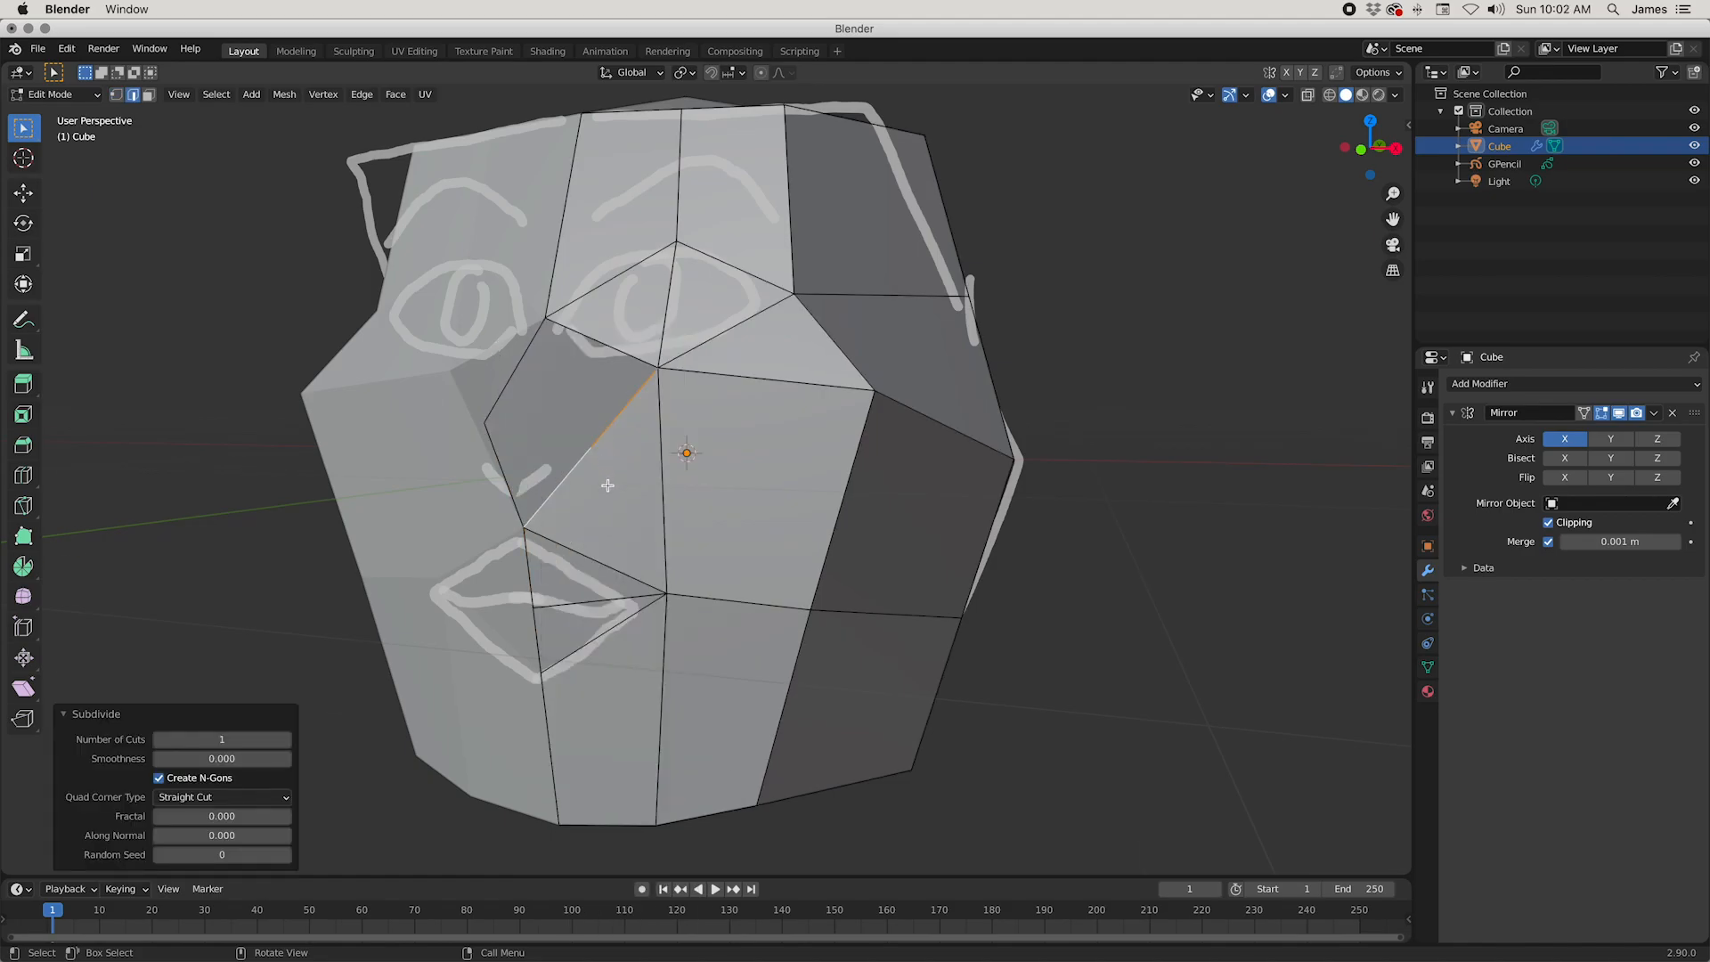
middle_click_drag(610, 481, 604, 491)
Step: Connect the new nostril vertex with edges to the nose tip, the nose bridge and the mouth corner
key("1")
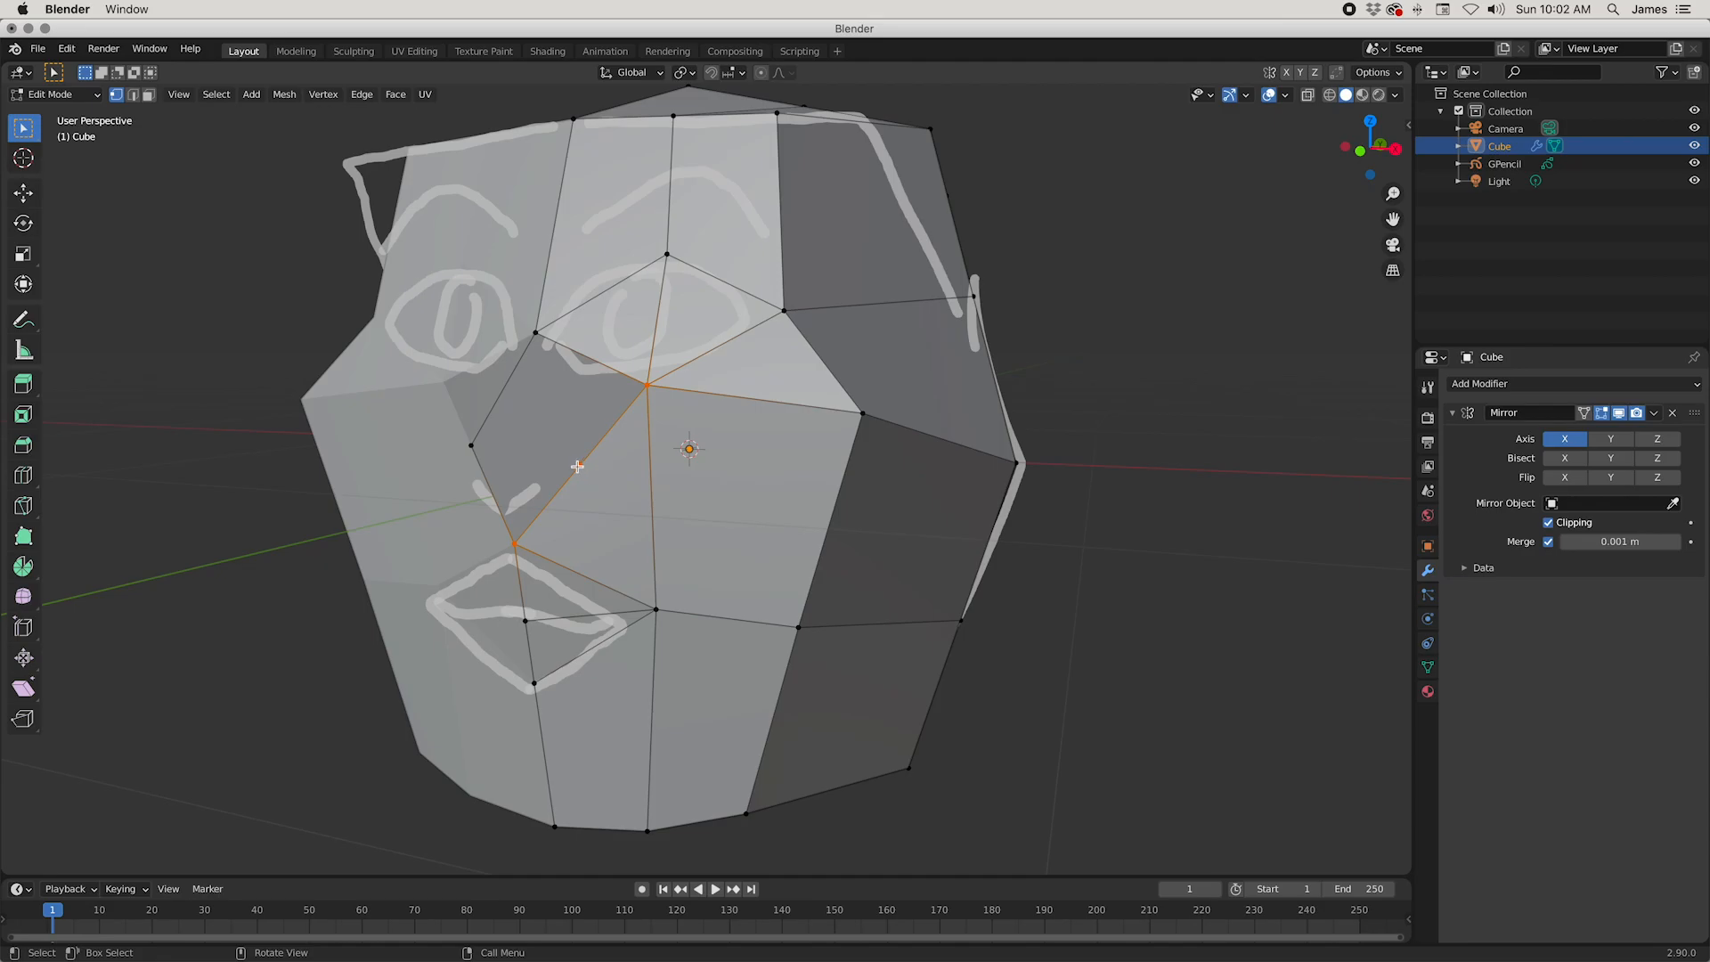
left_click(471, 445, "shift")
key("j")
middle_click_drag(474, 531, 556, 464)
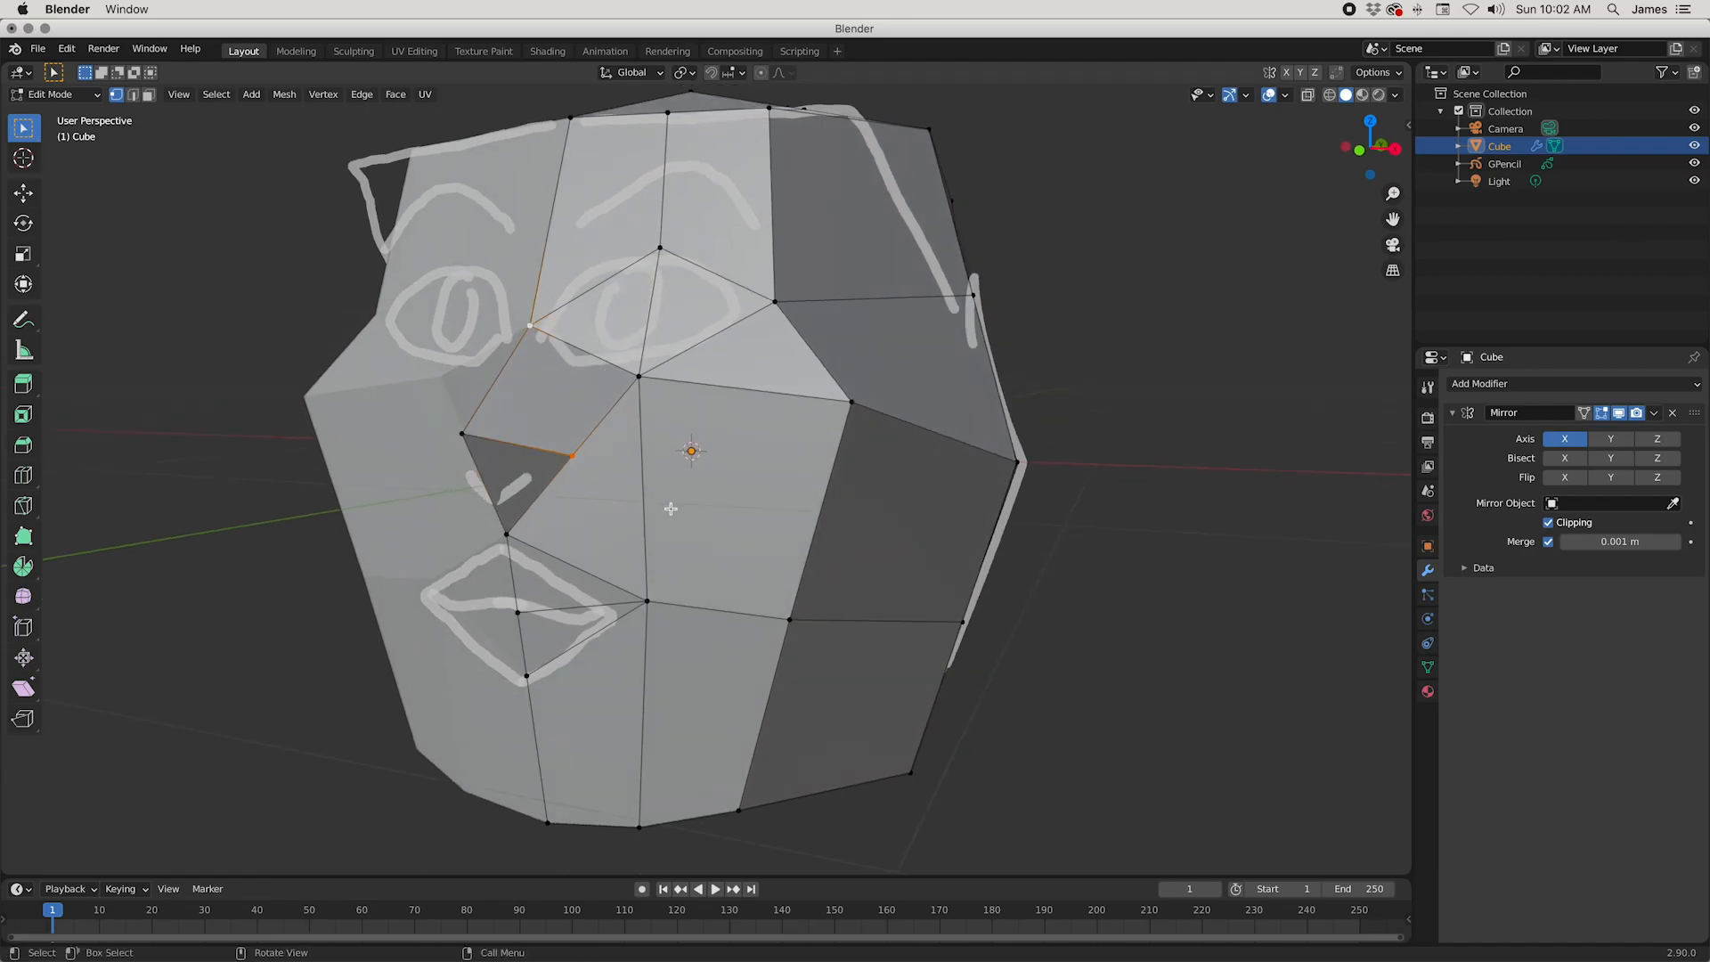
mouse_move(671, 508)
middle_mouse_down()
mouse_move(599, 557)
mouse_move(564, 523)
mouse_move(687, 506)
middle_mouse_up()
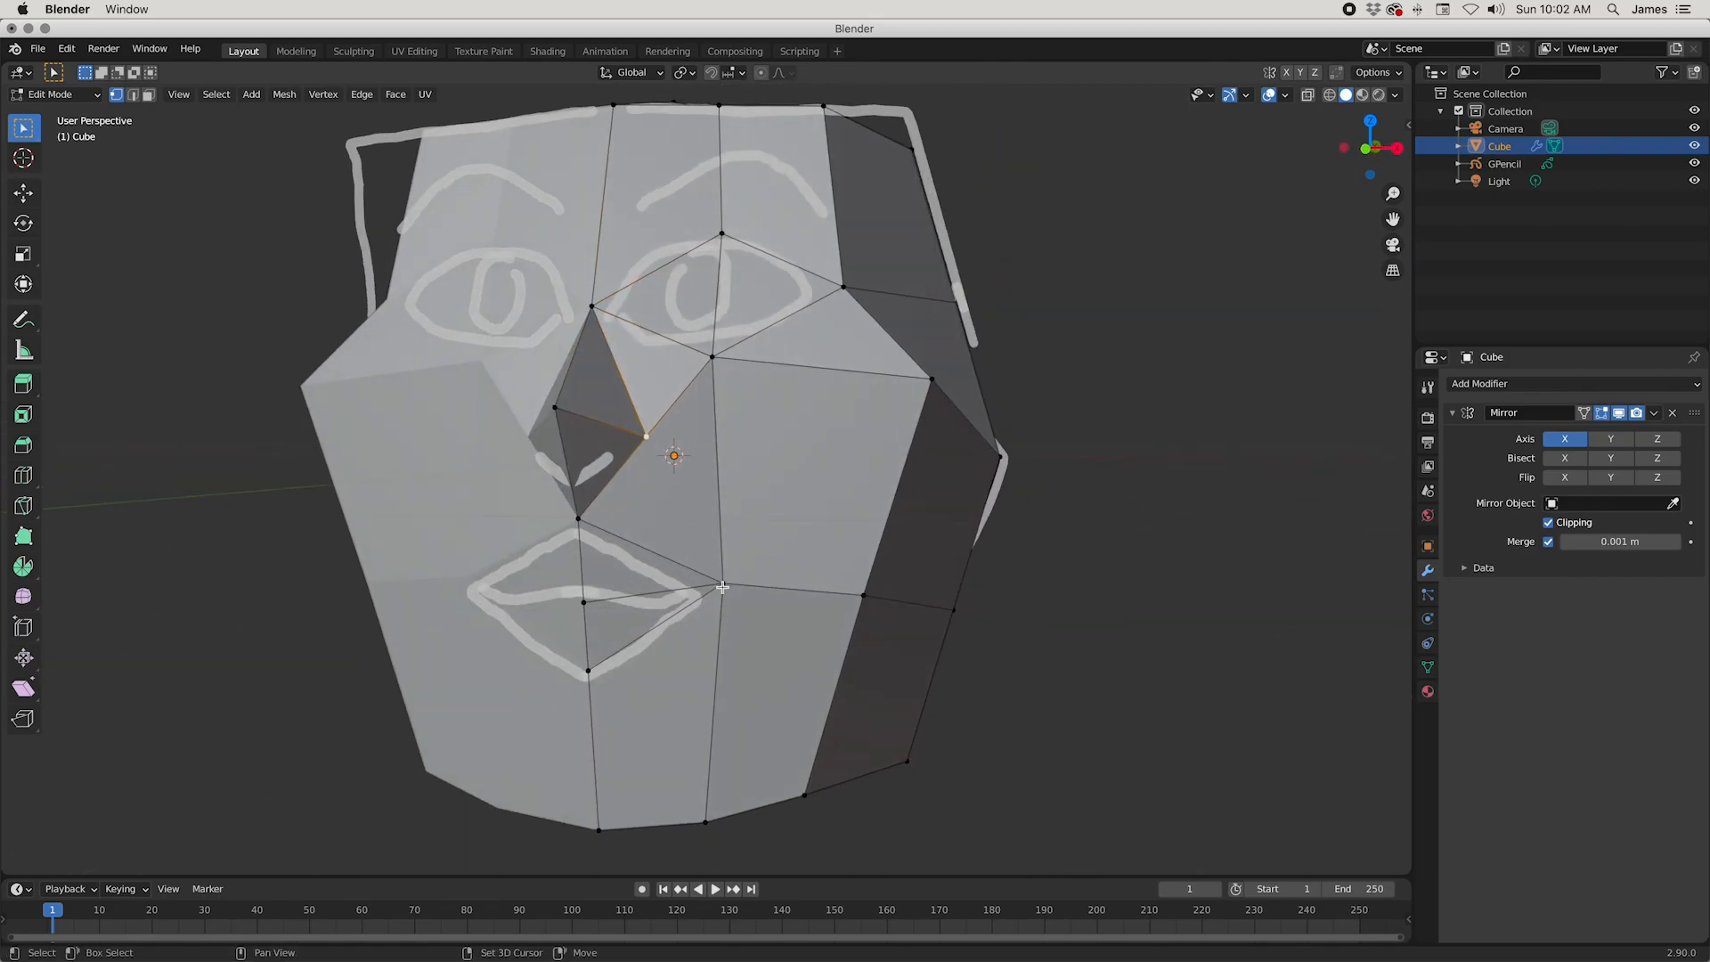
middle_click_drag(722, 585, 789, 570)
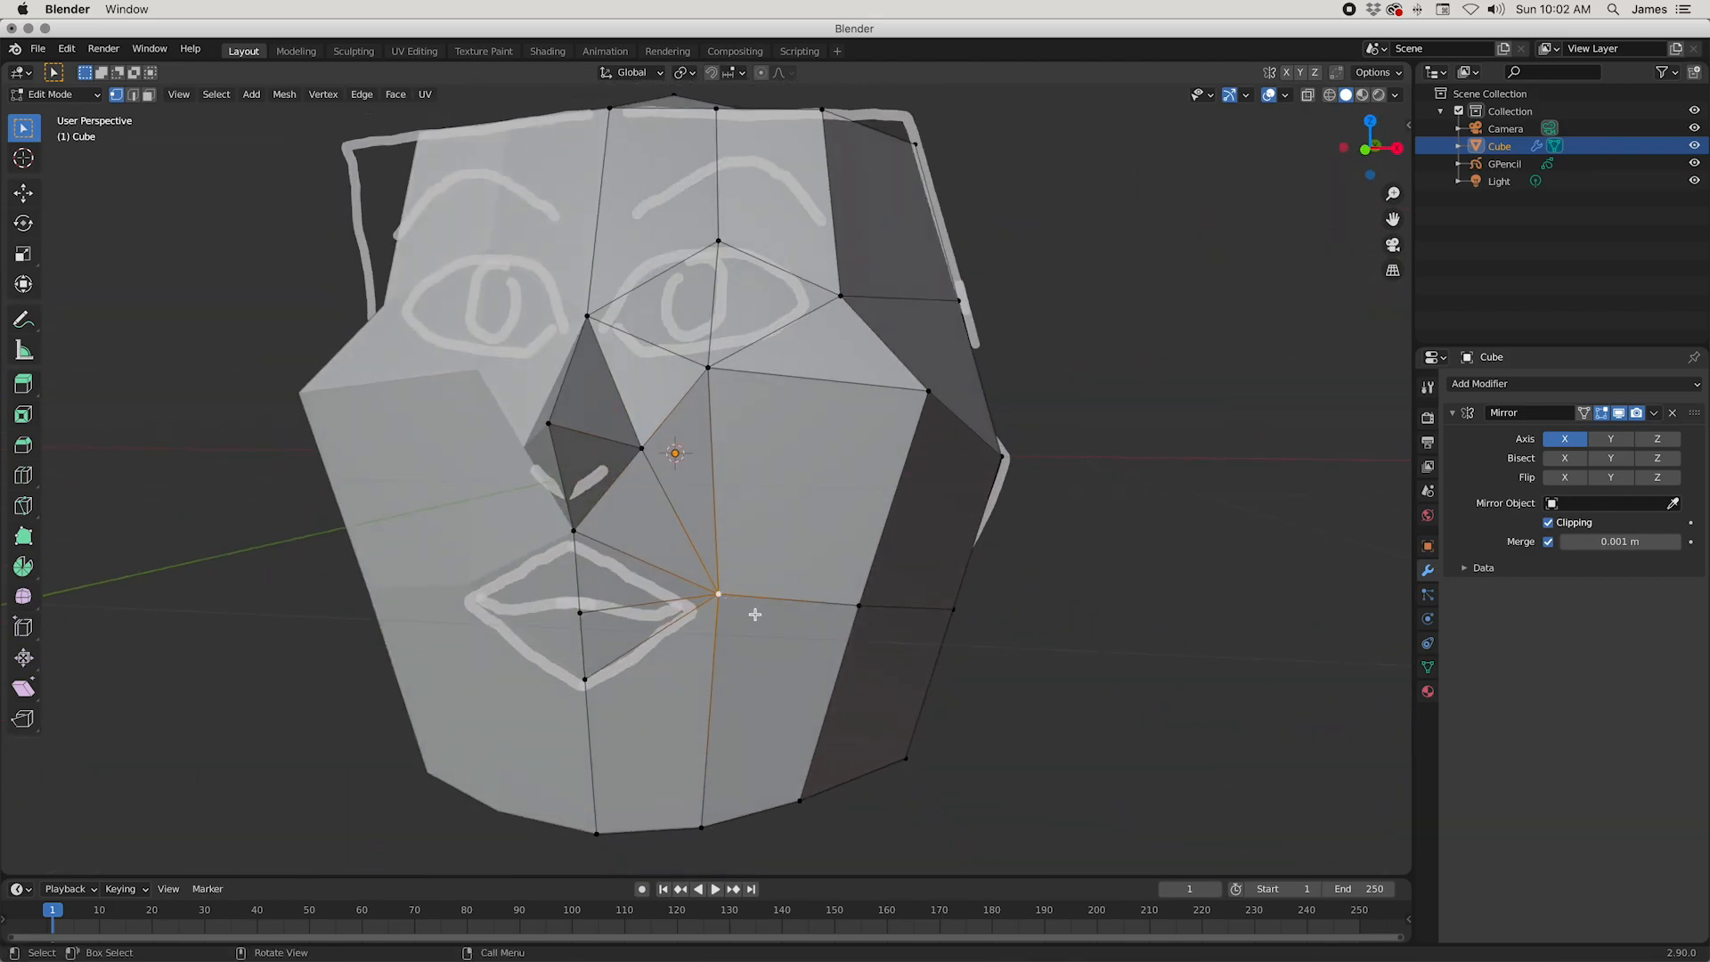
Step: Move the mouth-corner vertex about 0.016 m inward along X and 0.034 m down along Z
key("g")
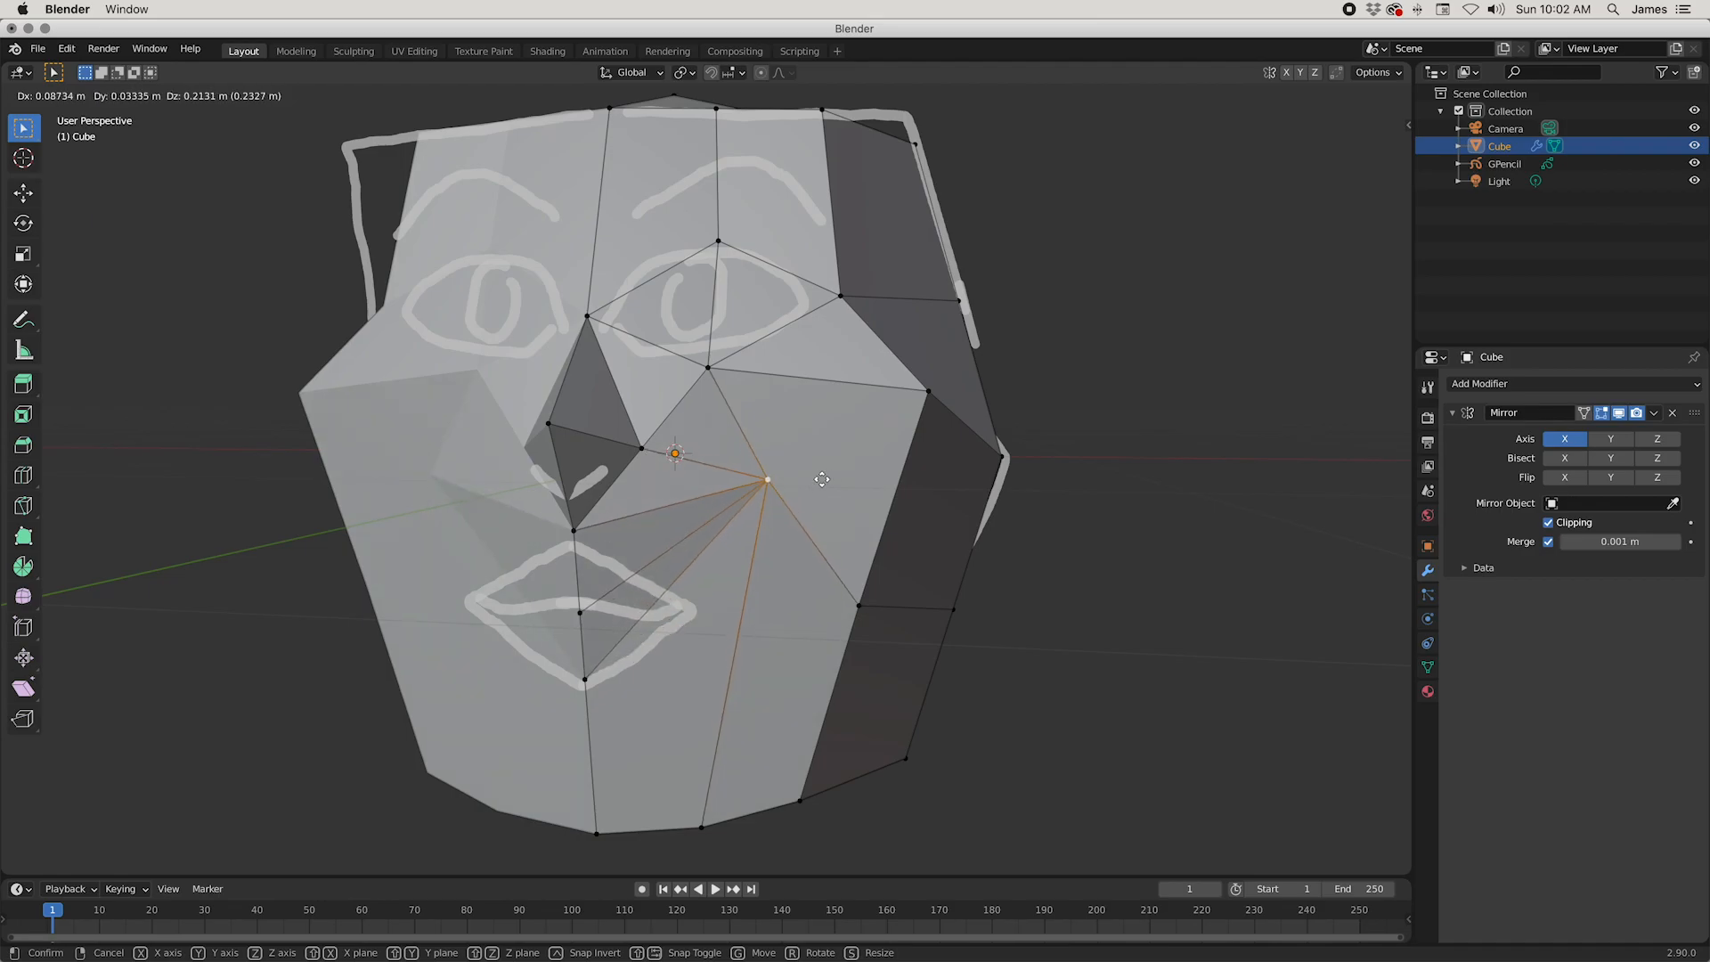
left_click(751, 618)
middle_click_drag(989, 661, 941, 656)
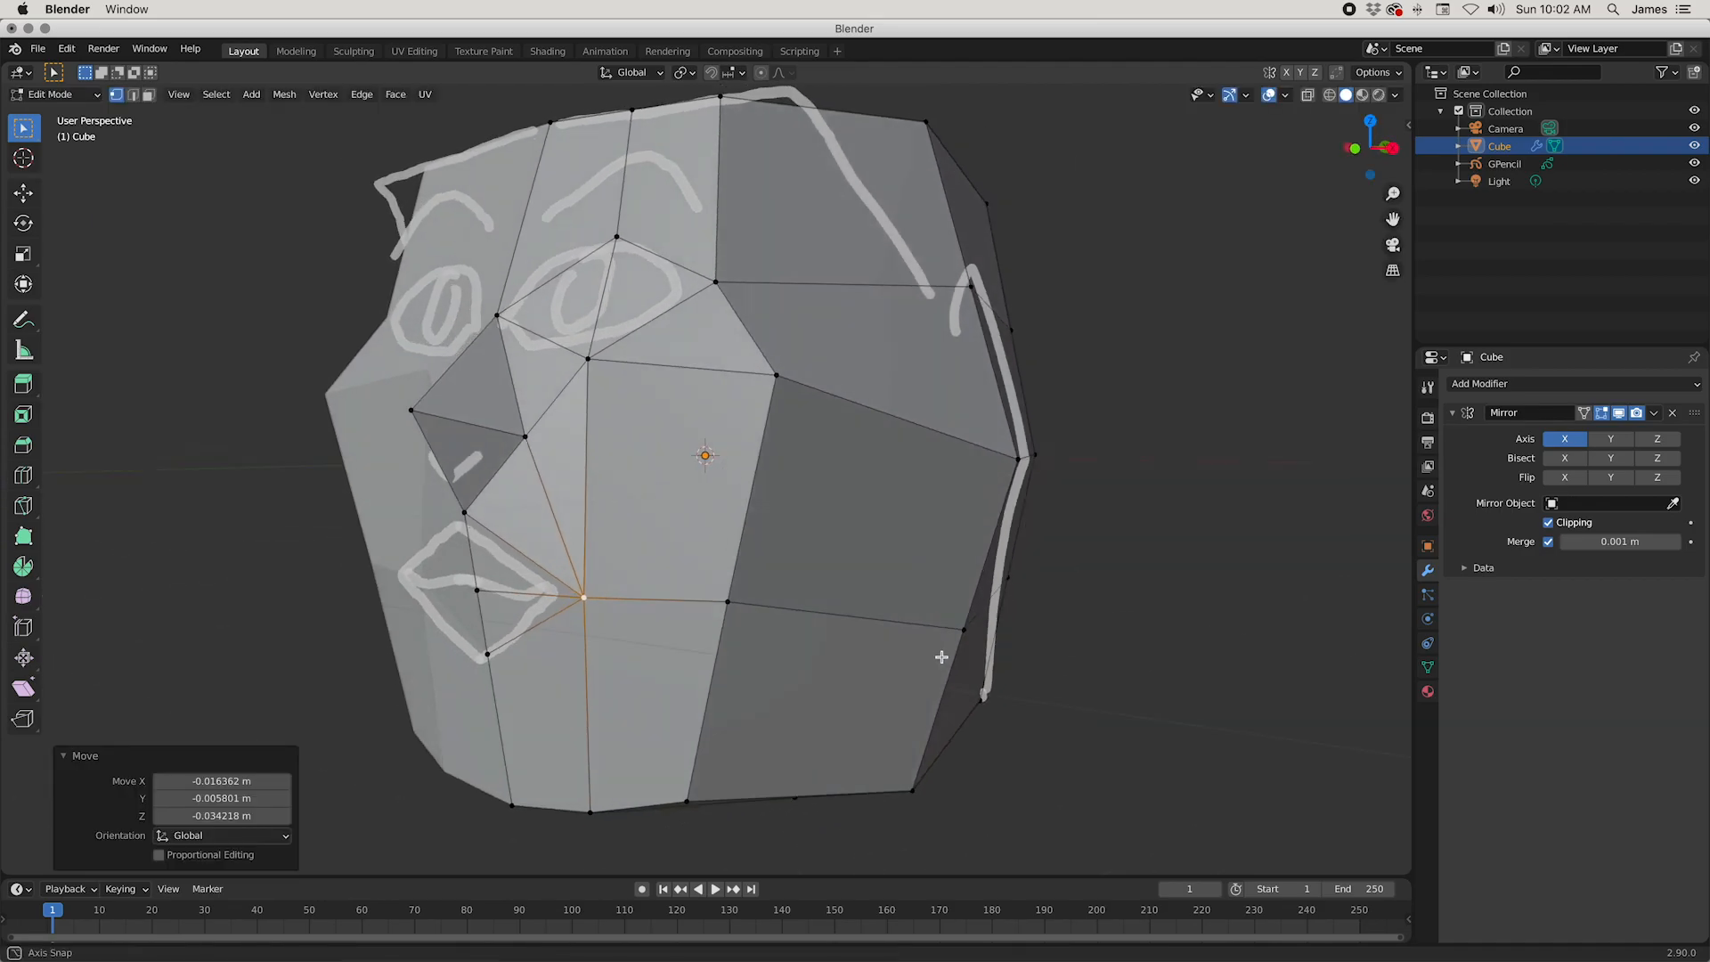
middle_click_drag(906, 663, 922, 626)
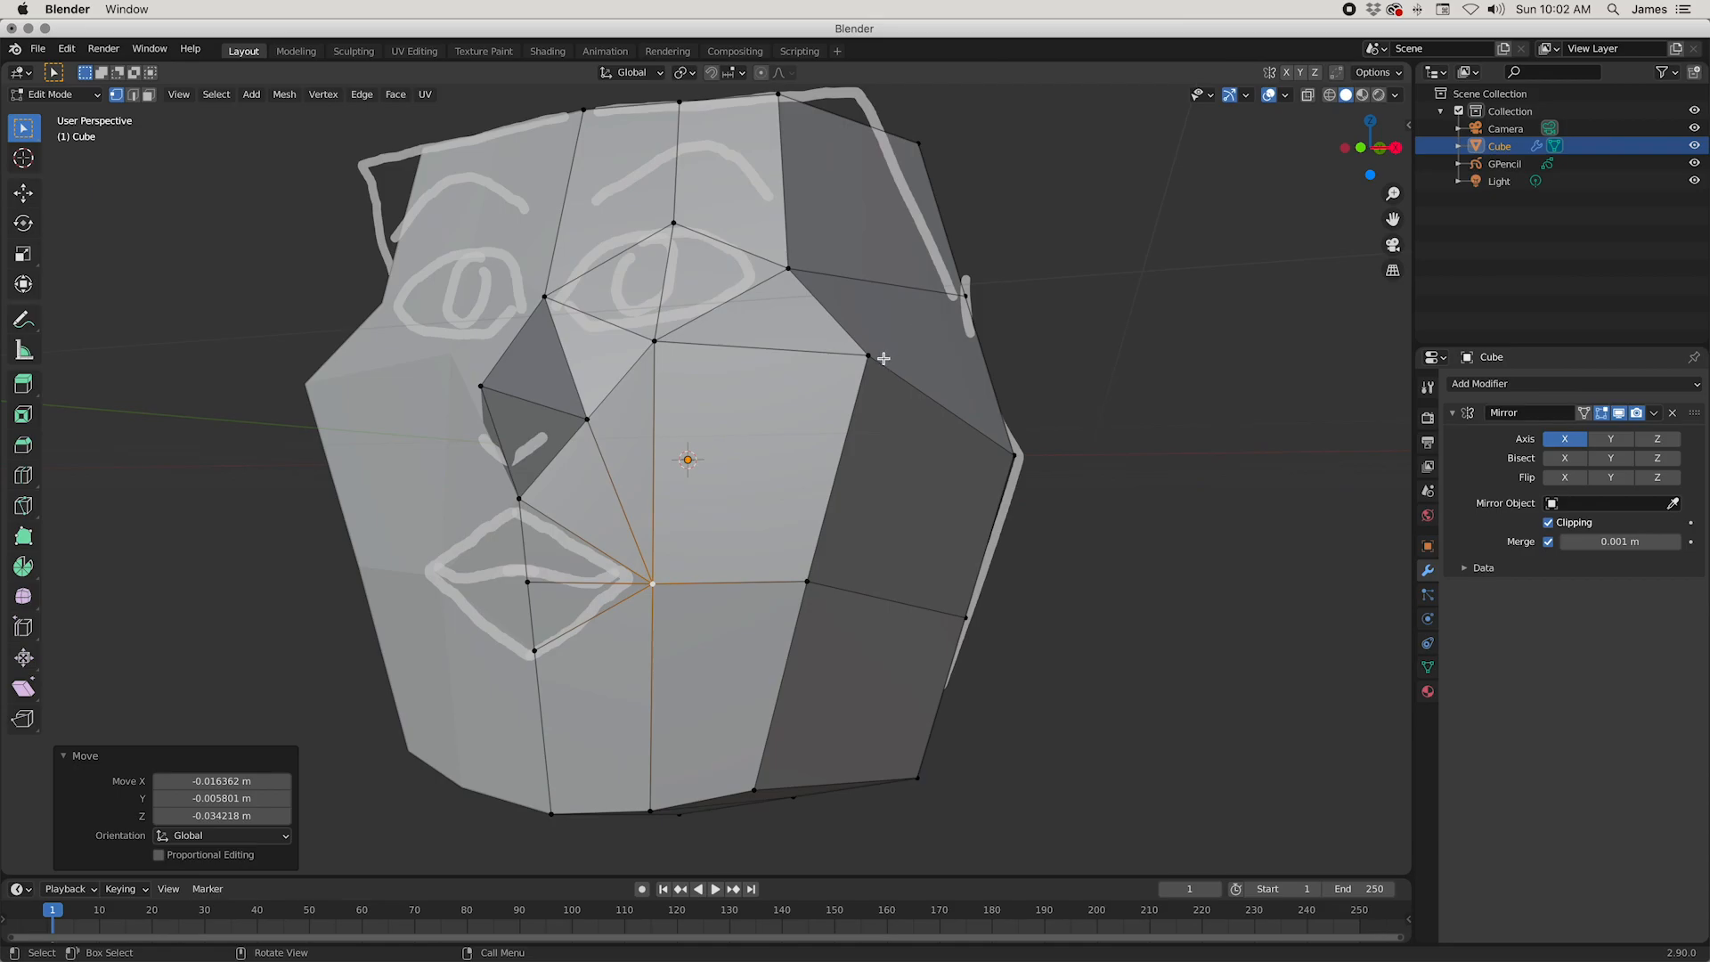
Step: Connect the cheekbone vertex to the mouth corner with an edge, and nudge the outer jaw vertex beside the mouth slightly upward
left_click(882, 358, "shift")
middle_click_drag(826, 481, 593, 607)
middle_click_drag(729, 566, 840, 458)
key("g")
left_click(710, 541)
key("g")
left_click(888, 586)
Step: Reposition the cheekbone vertex inward, finishing with a move of about 0.033 m back along Y and 0.017 m up along Z
left_click(921, 408)
middle_click_drag(921, 407, 1030, 496)
key("g")
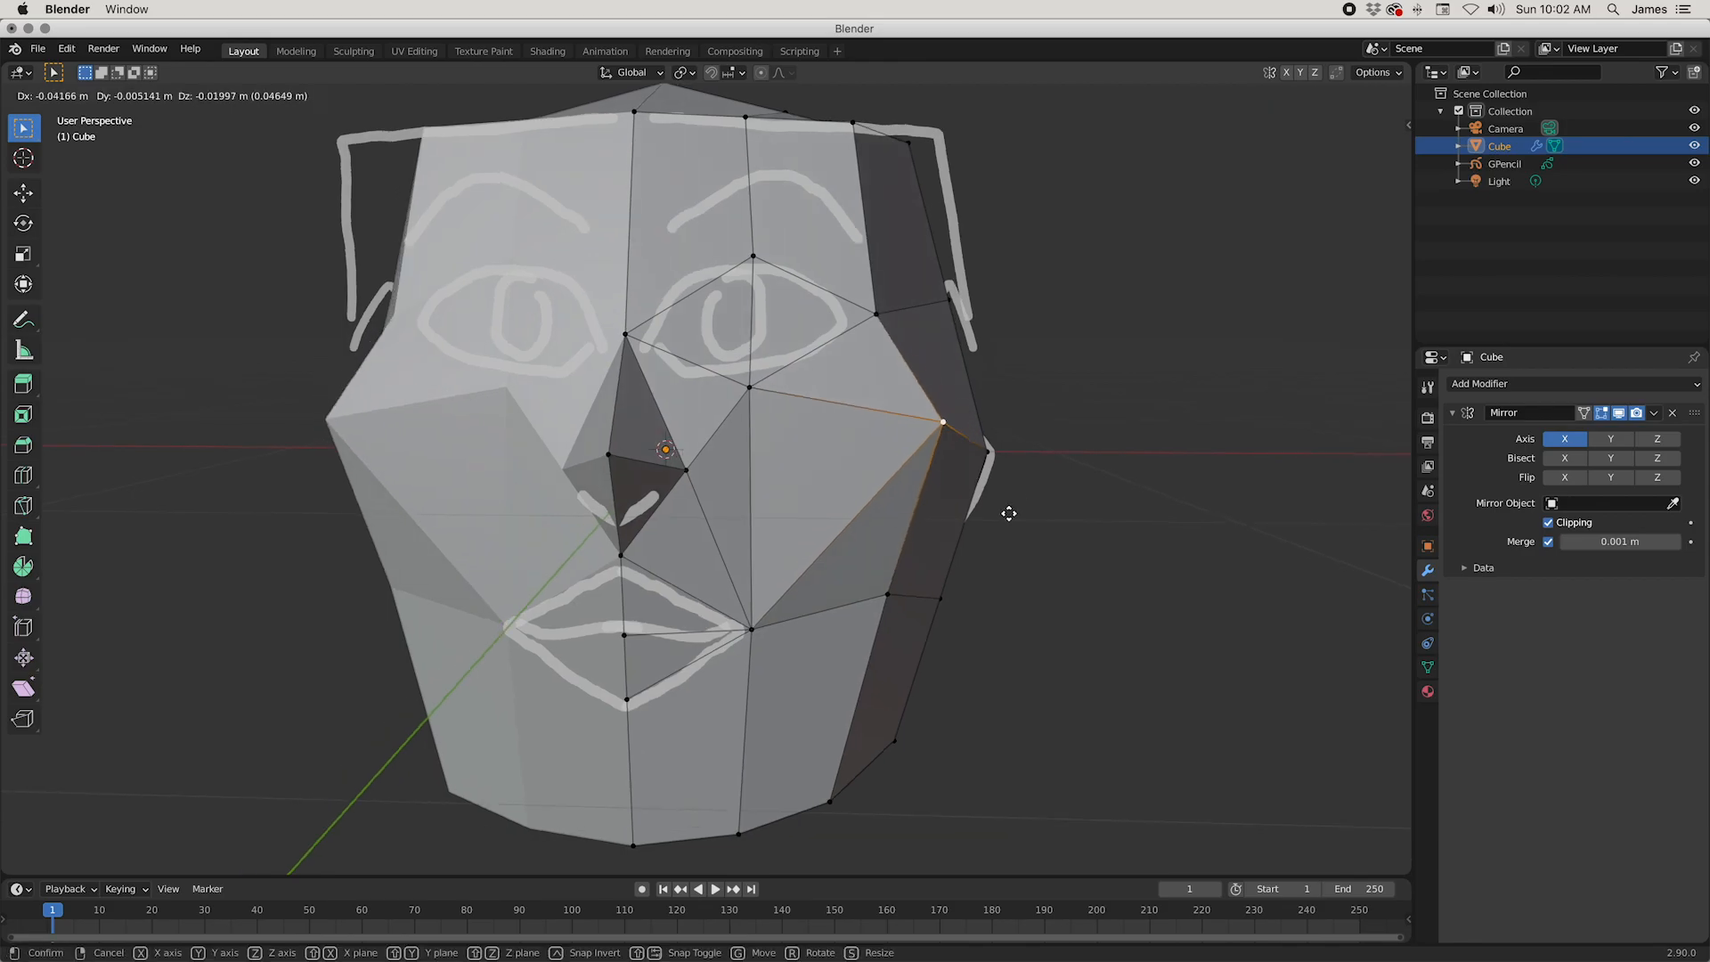
left_click(985, 534)
middle_click_drag(985, 535, 890, 516)
key("g")
left_click(820, 499)
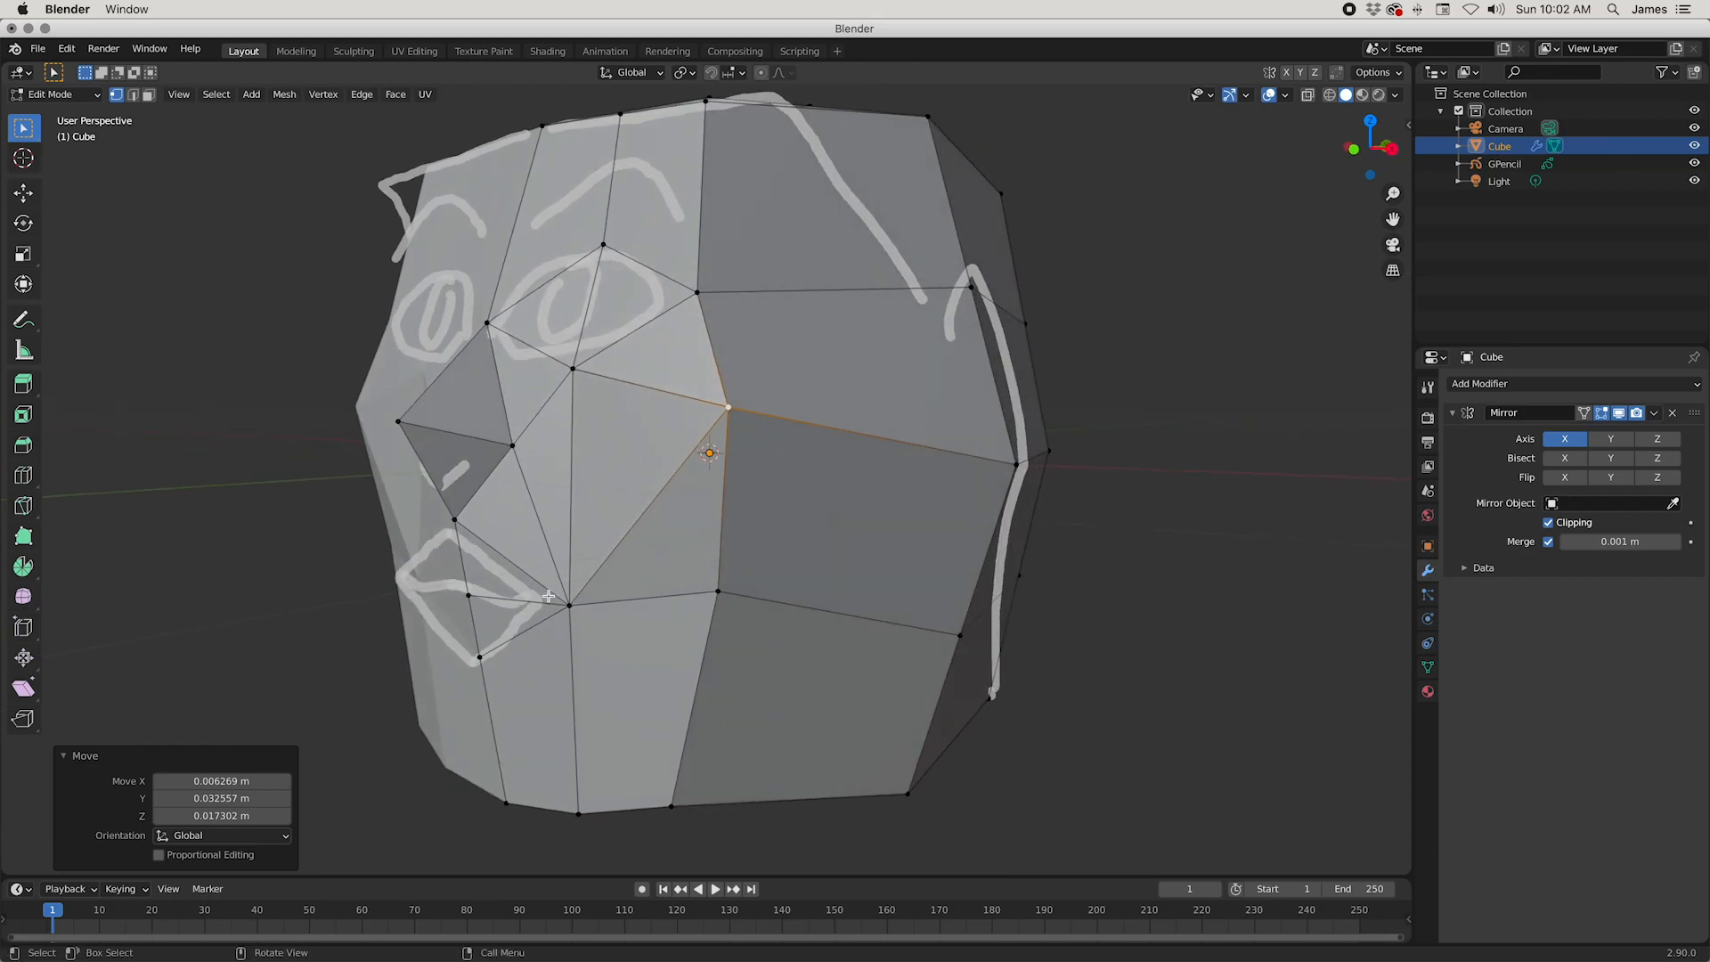
Step: Move the vertex at the centre of the mouth back about 0.047 m along Y in right side view
left_click(473, 596)
middle_click_drag(472, 595, 573, 555)
key("KP_3")
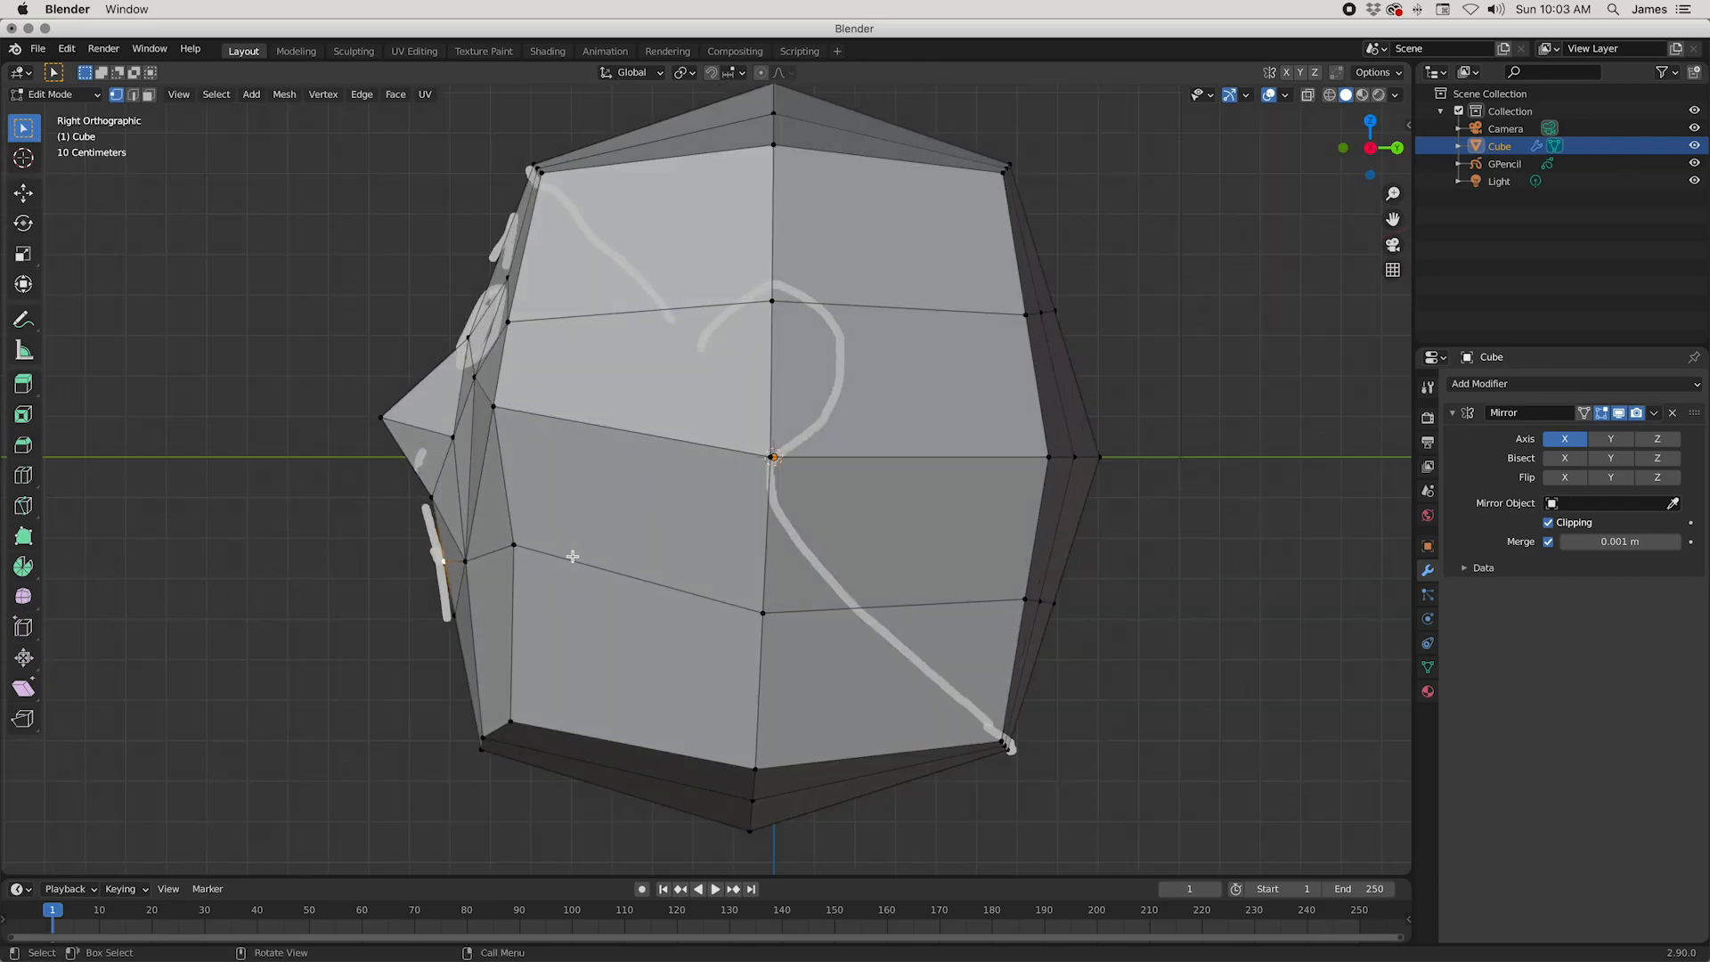
key("g")
key("y")
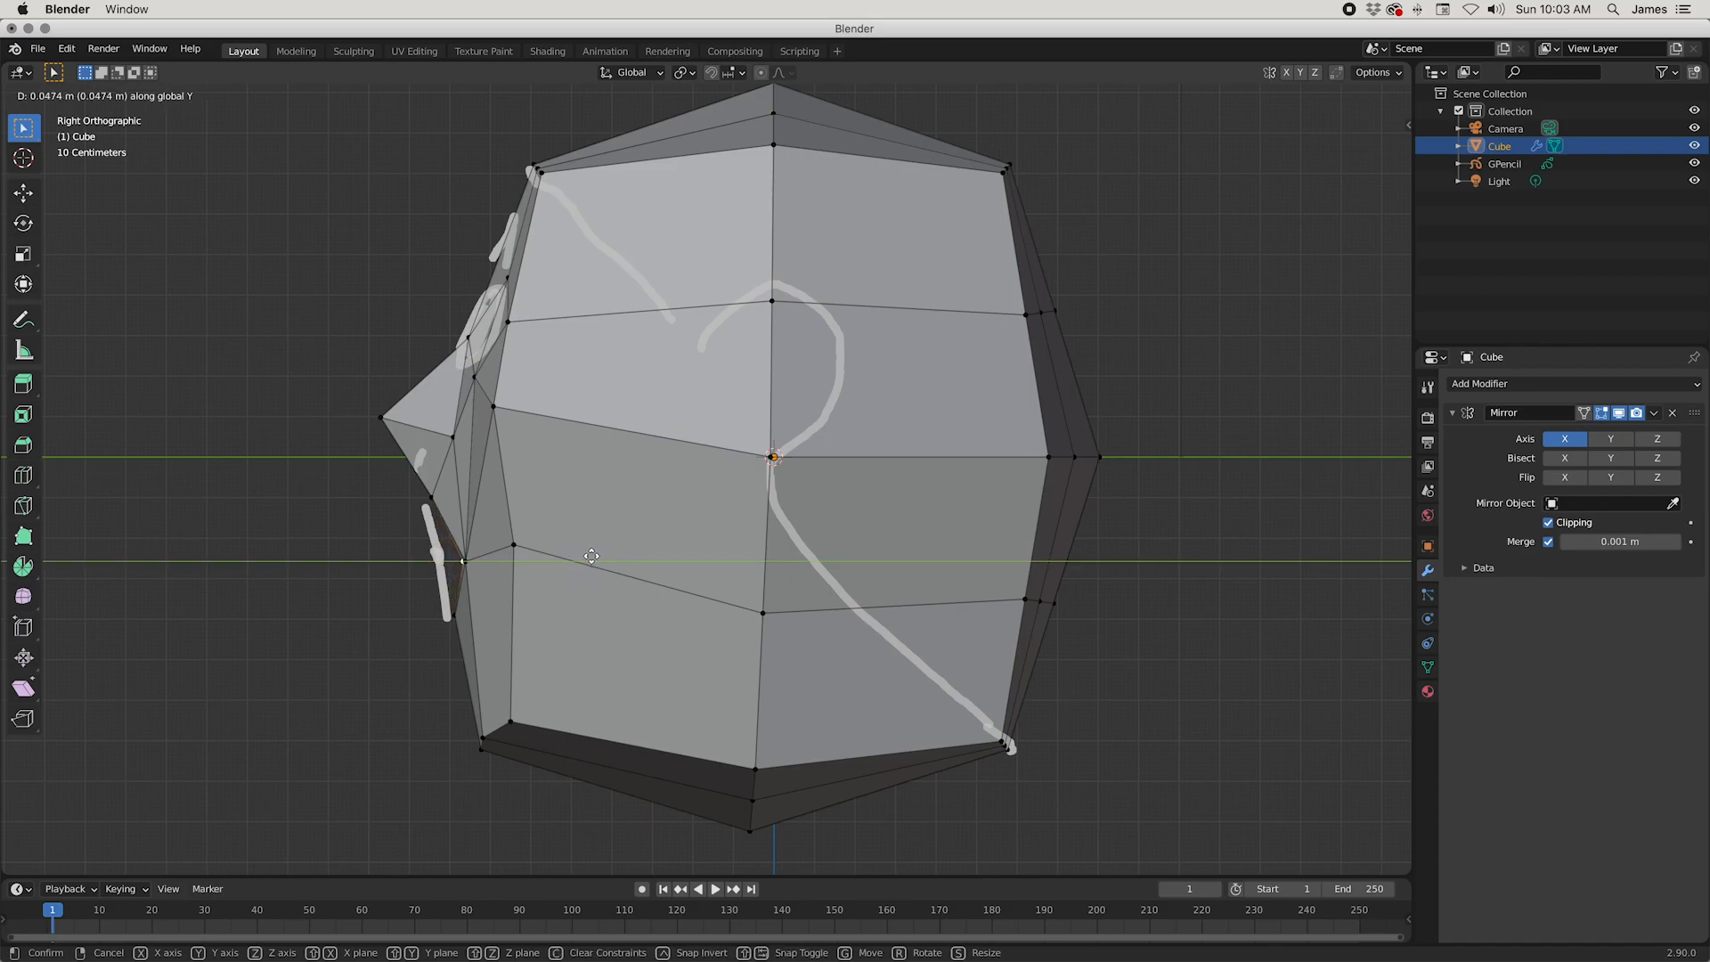
left_click(588, 554)
Step: Raise the lower-lip vertex about 0.044 m along Z
middle_click_drag(591, 569, 481, 689)
key("g")
key("z")
left_click(690, 738)
middle_click_drag(690, 738, 563, 688)
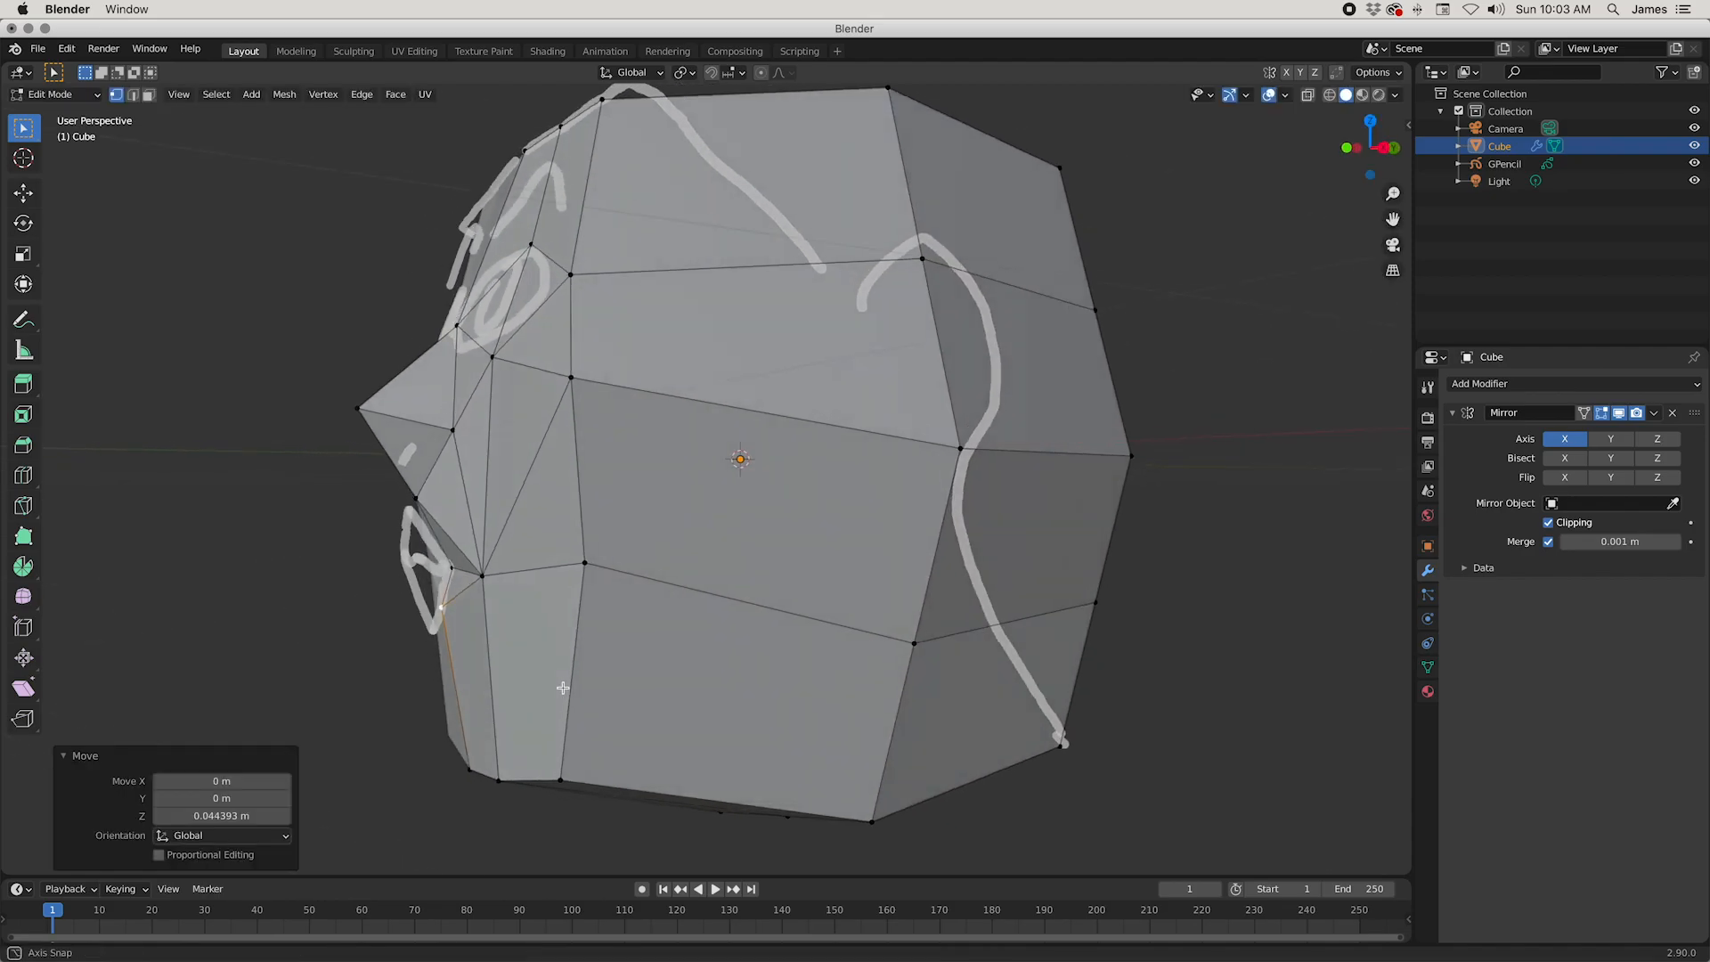
Step: Raise the mouth-corner vertex about 0.044 m along Z
middle_click_drag(446, 570, 820, 558)
key("g")
key("z")
left_click(824, 639)
middle_click_drag(823, 640, 624, 539)
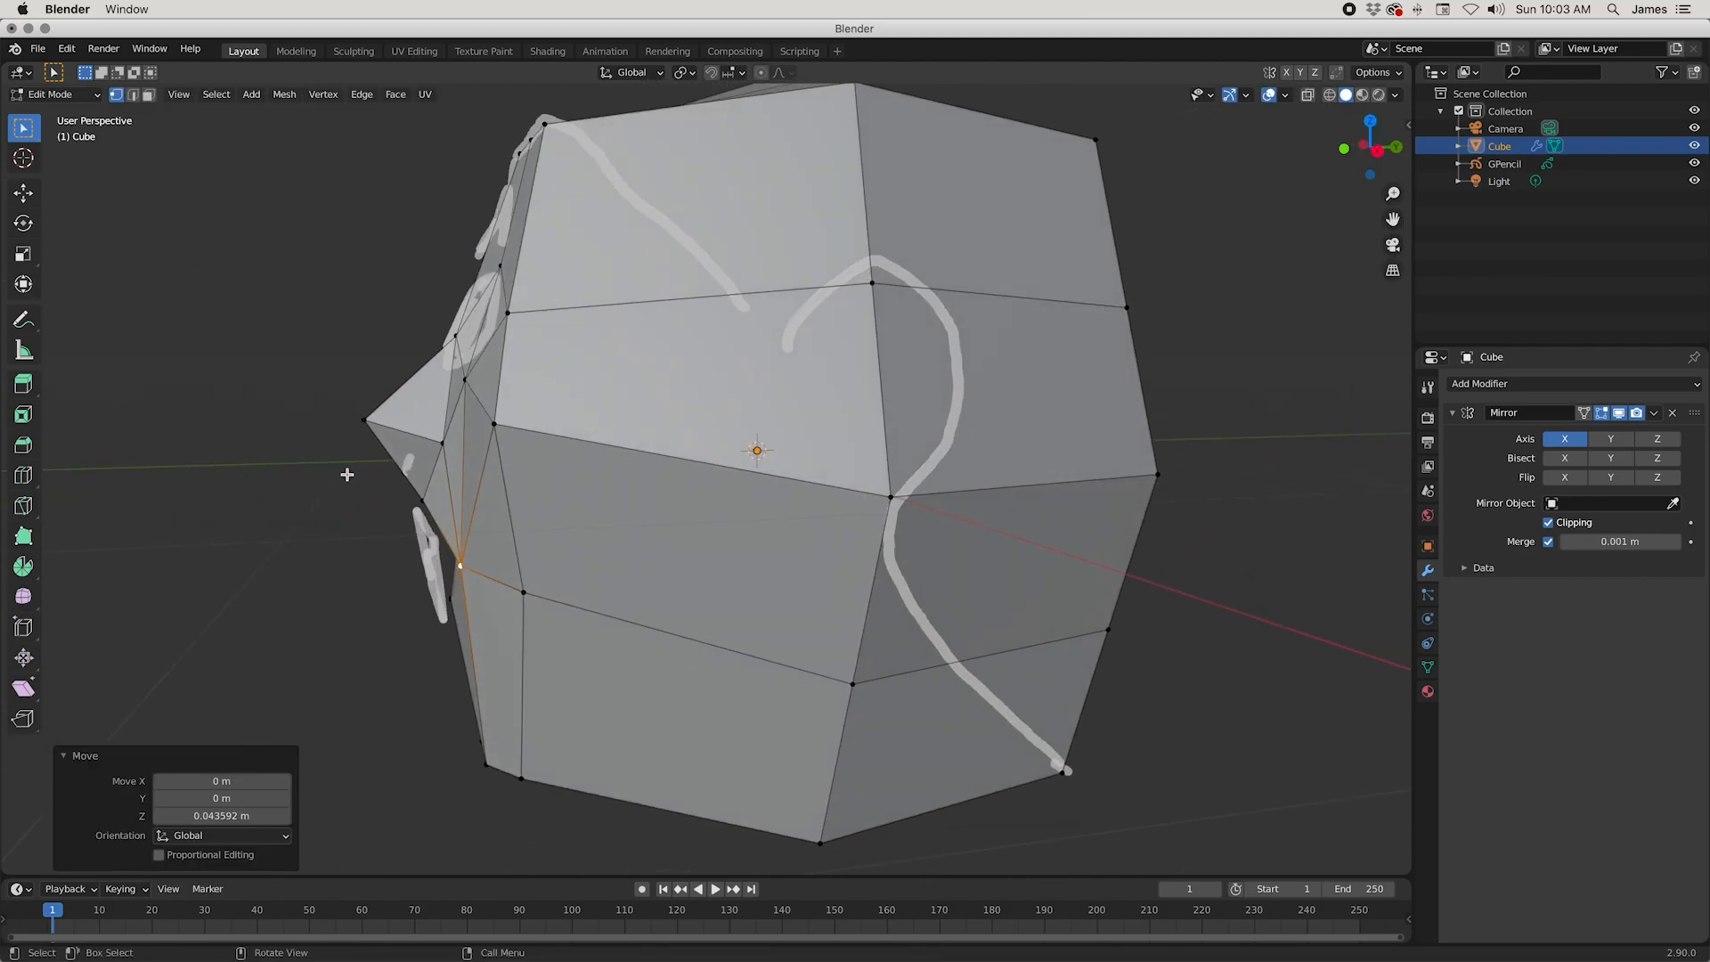
Step: Lower the nose-tip vertex about 0.066 m along Z
left_click(351, 424)
key("g")
key("z")
left_click(636, 496)
middle_click_drag(636, 497, 689, 484)
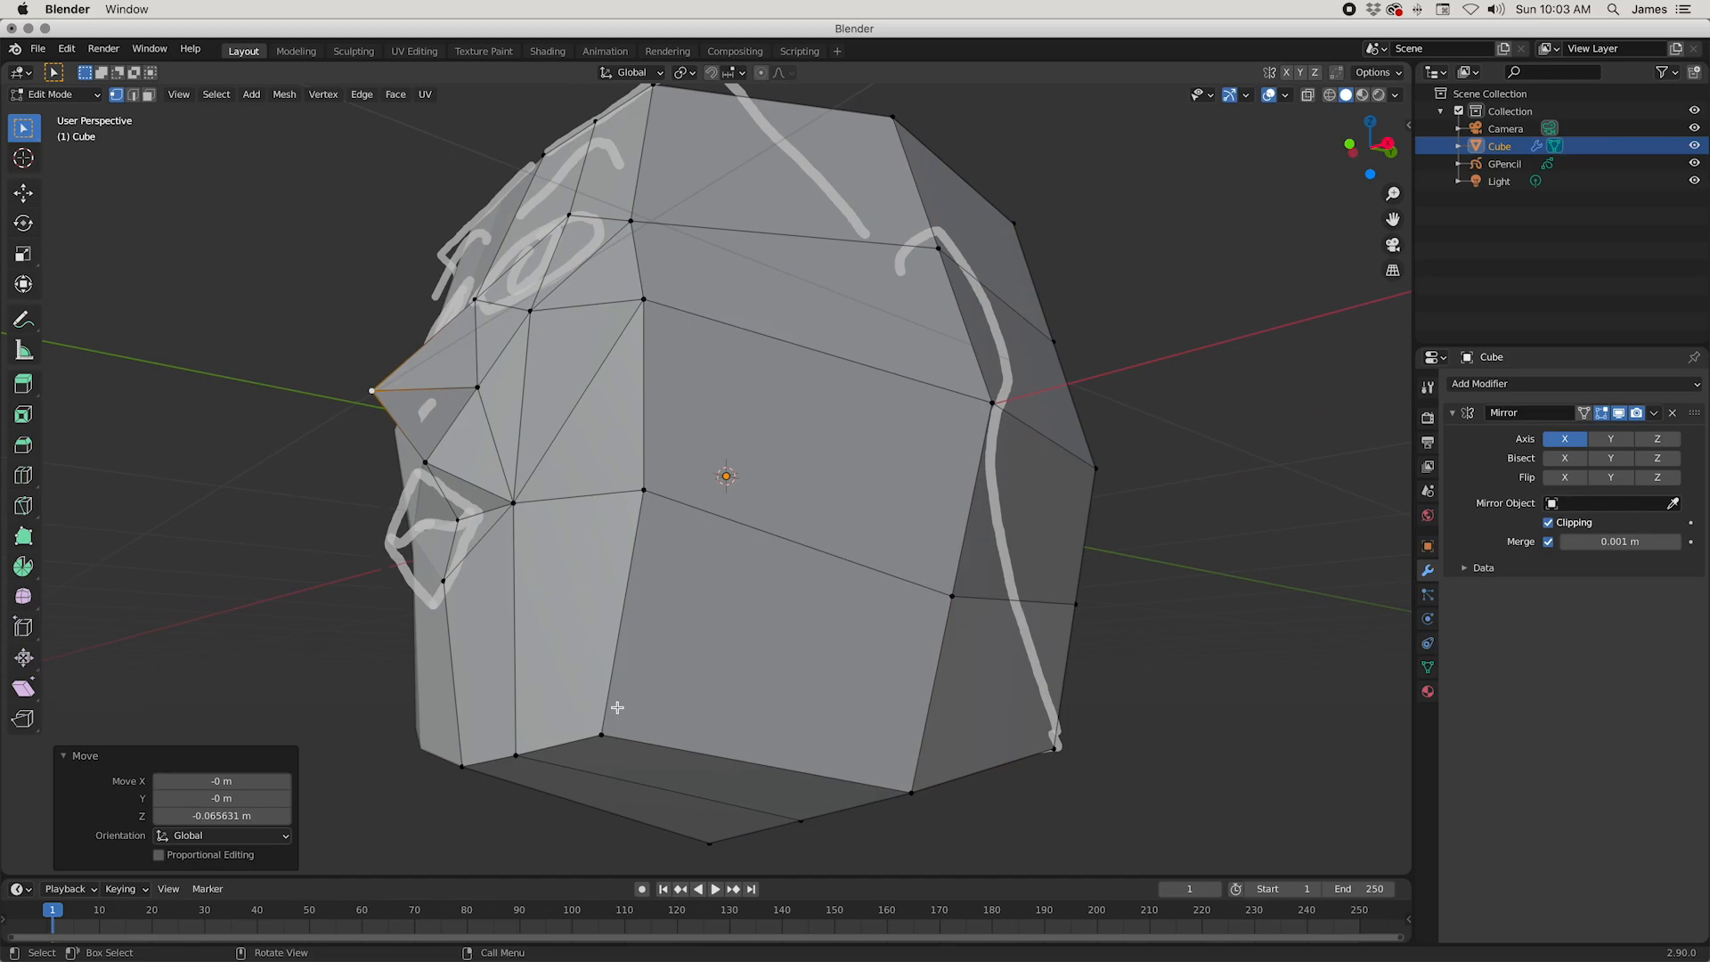
Step: Slide the vertex at the outer bottom corner of the chin along its connecting edge to reshape the jawline
left_click(604, 732)
middle_click_drag(604, 732, 881, 523)
key("g")
key("g")
left_click(753, 681)
left_click(825, 323)
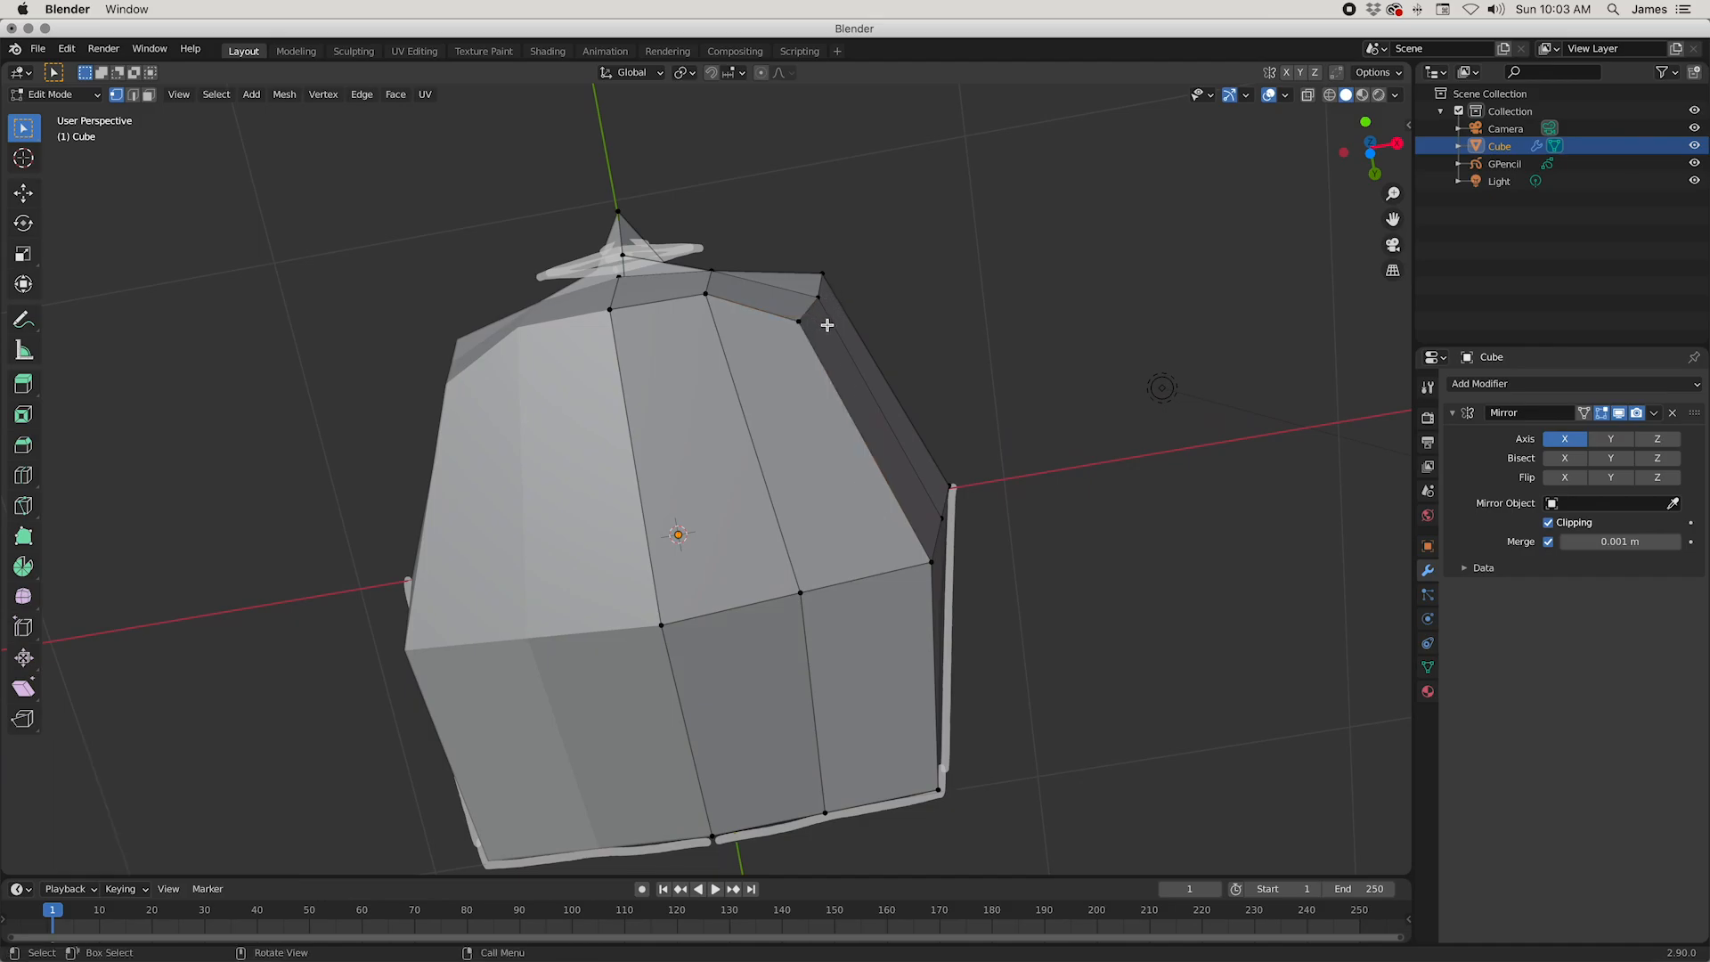
Step: Move the outer jaw vertices about 0.026 m back along Y and the mouth-corner and chin vertices about 0.012 m back
key("g")
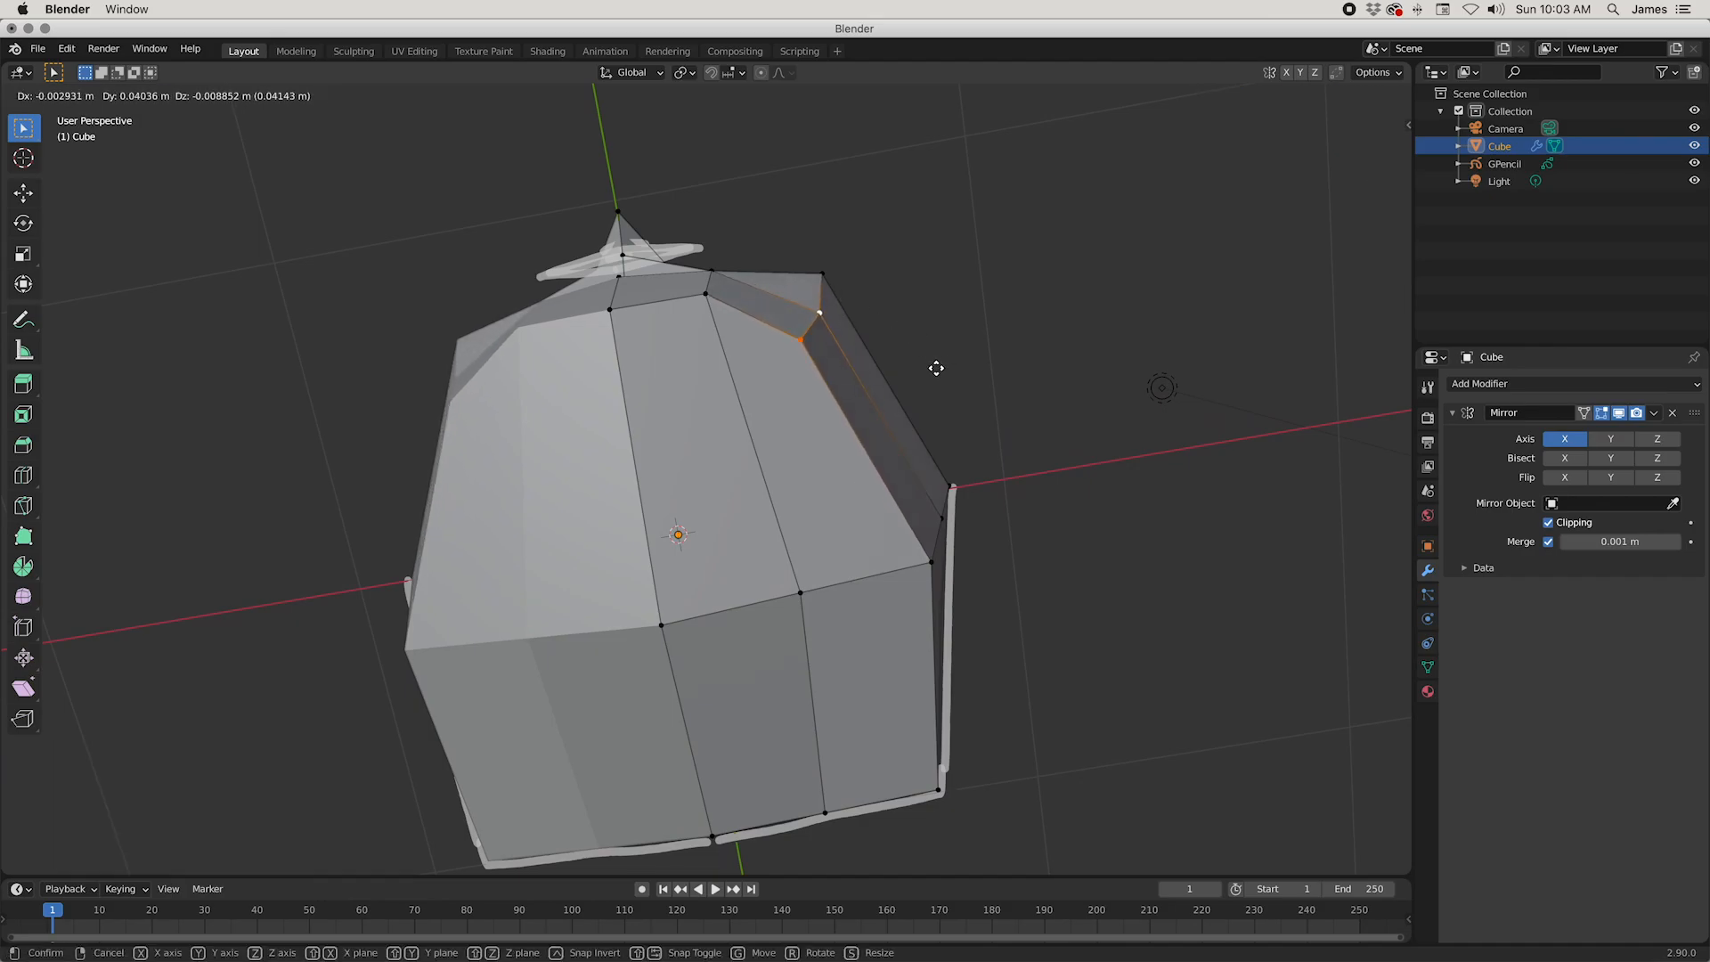
left_click(925, 364)
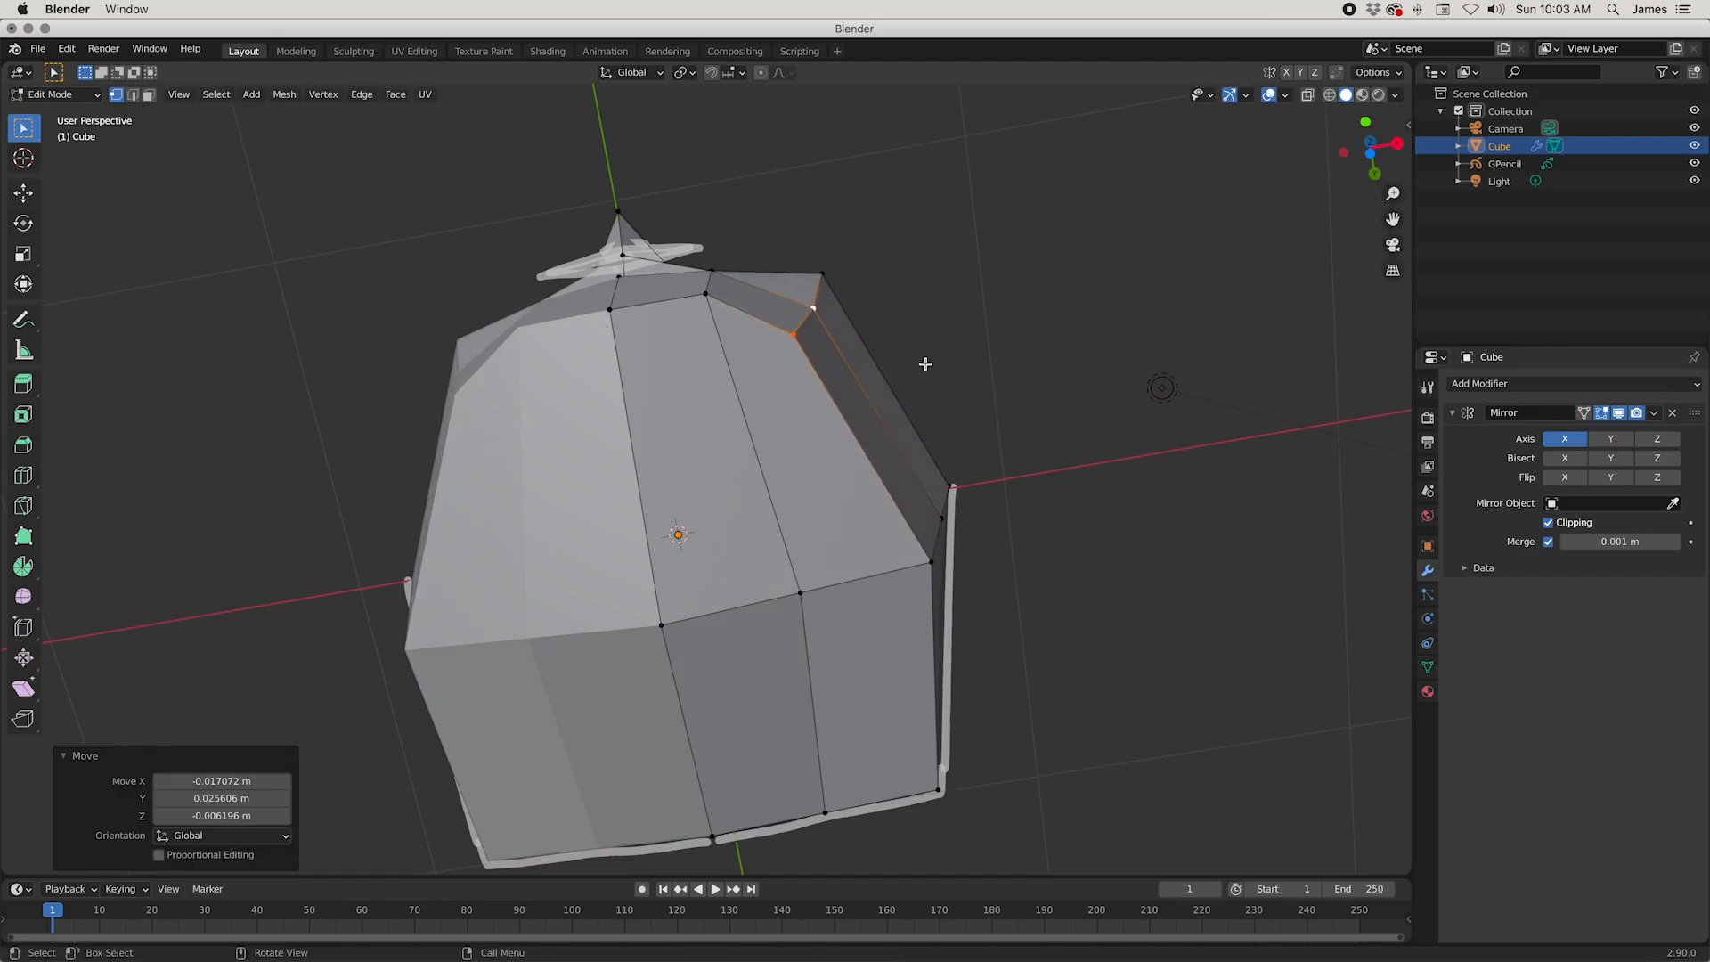
left_click(706, 296)
key("g")
left_click(873, 289)
middle_click_drag(837, 332, 852, 420)
middle_click_drag(712, 428, 830, 623)
middle_click_drag(732, 597, 921, 470)
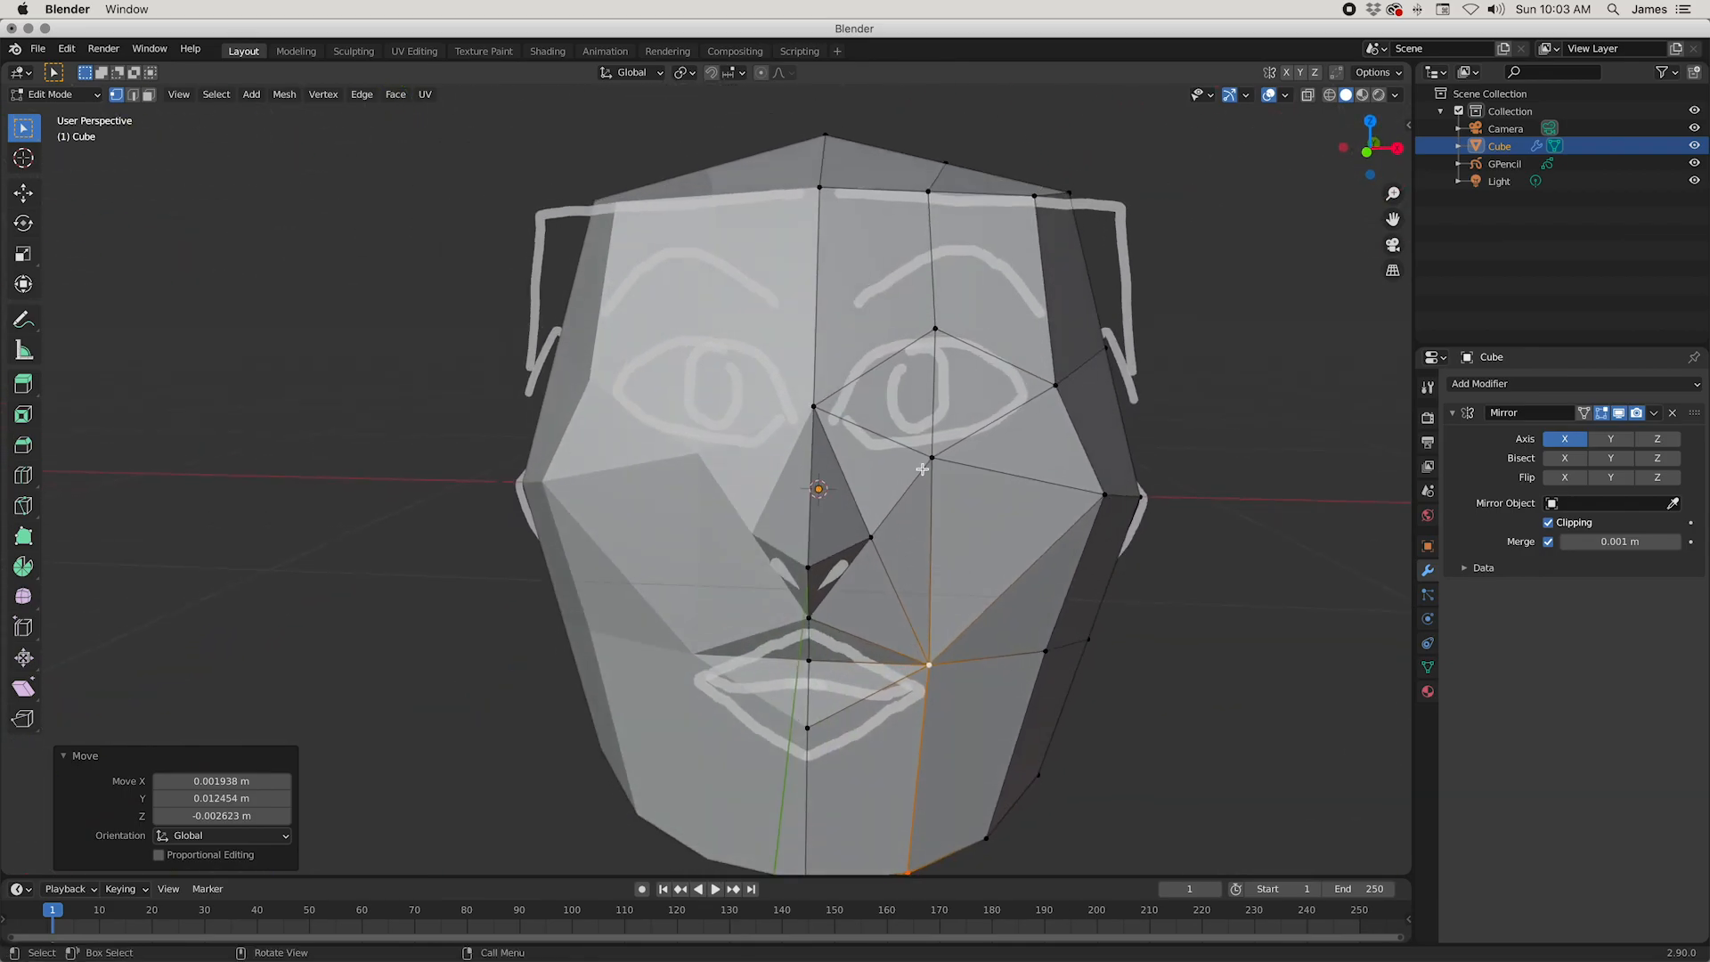
Step: Raise the vertex under the eye about 0.017 m and lower the vertex above the eye about 0.018 m, nudging both slightly outward
left_click(931, 457)
key("g")
left_click(1059, 480)
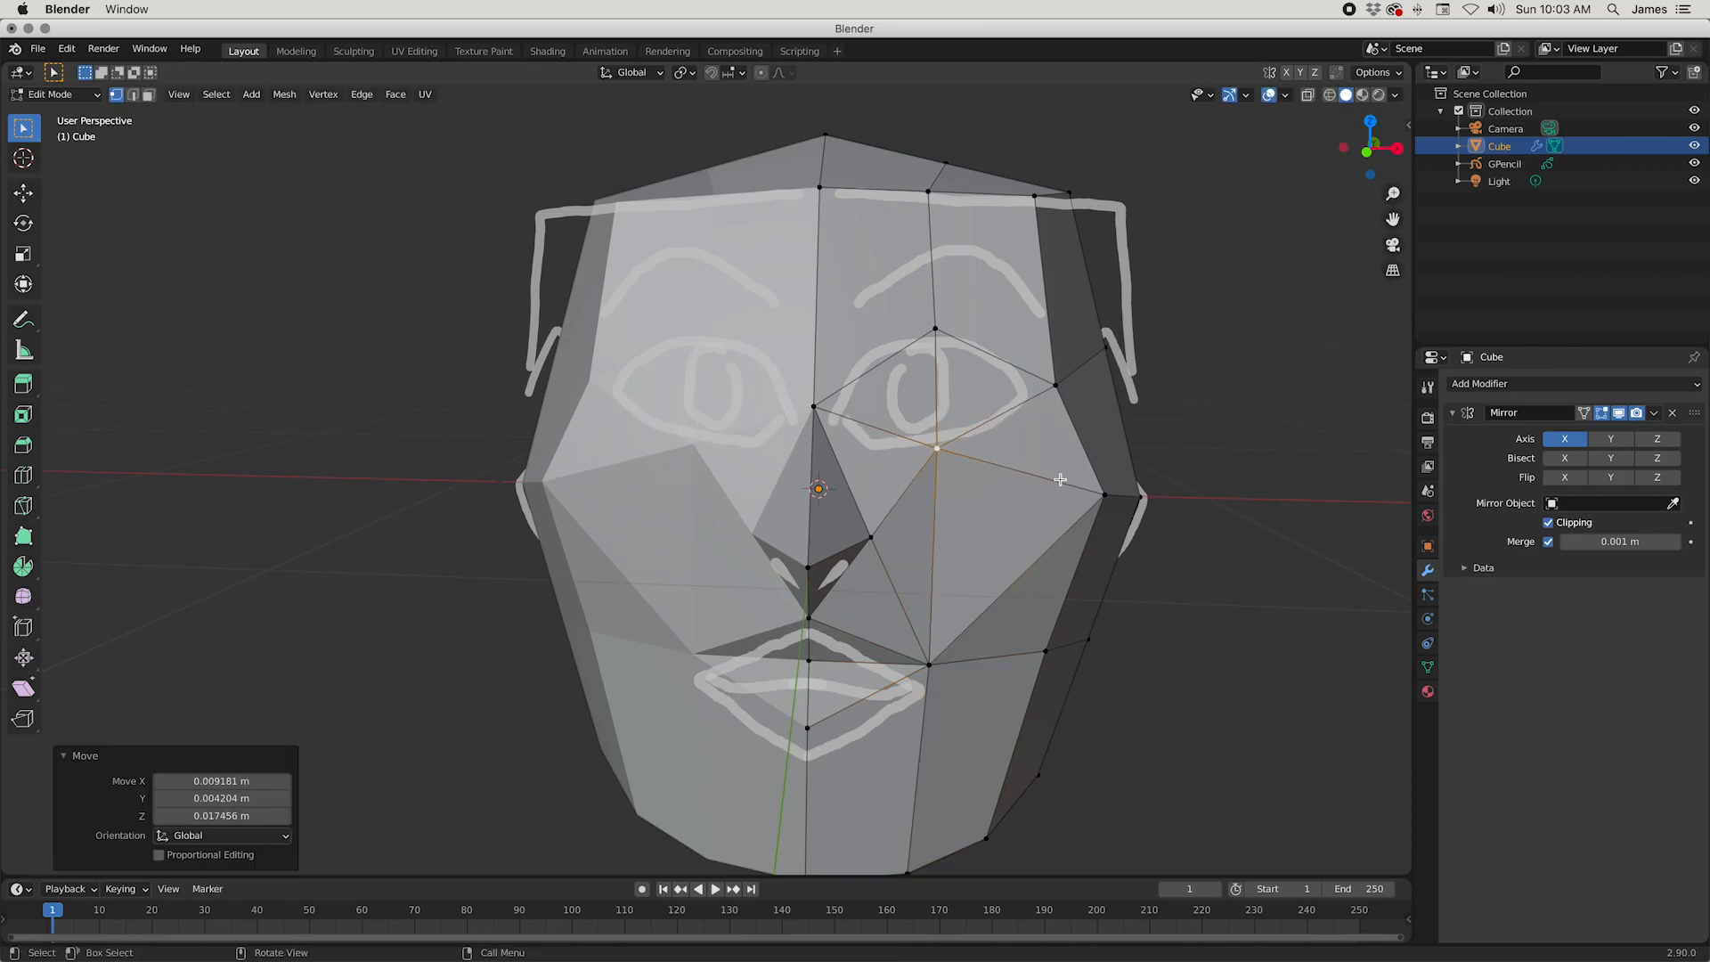
left_click(926, 328)
key("g")
left_click(951, 363)
Step: Move the vertex above the eye about 0.056 m forward along Y, and the nose-bridge vertex about 0.010 m back and 0.006 m up
middle_click_drag(952, 363, 797, 476)
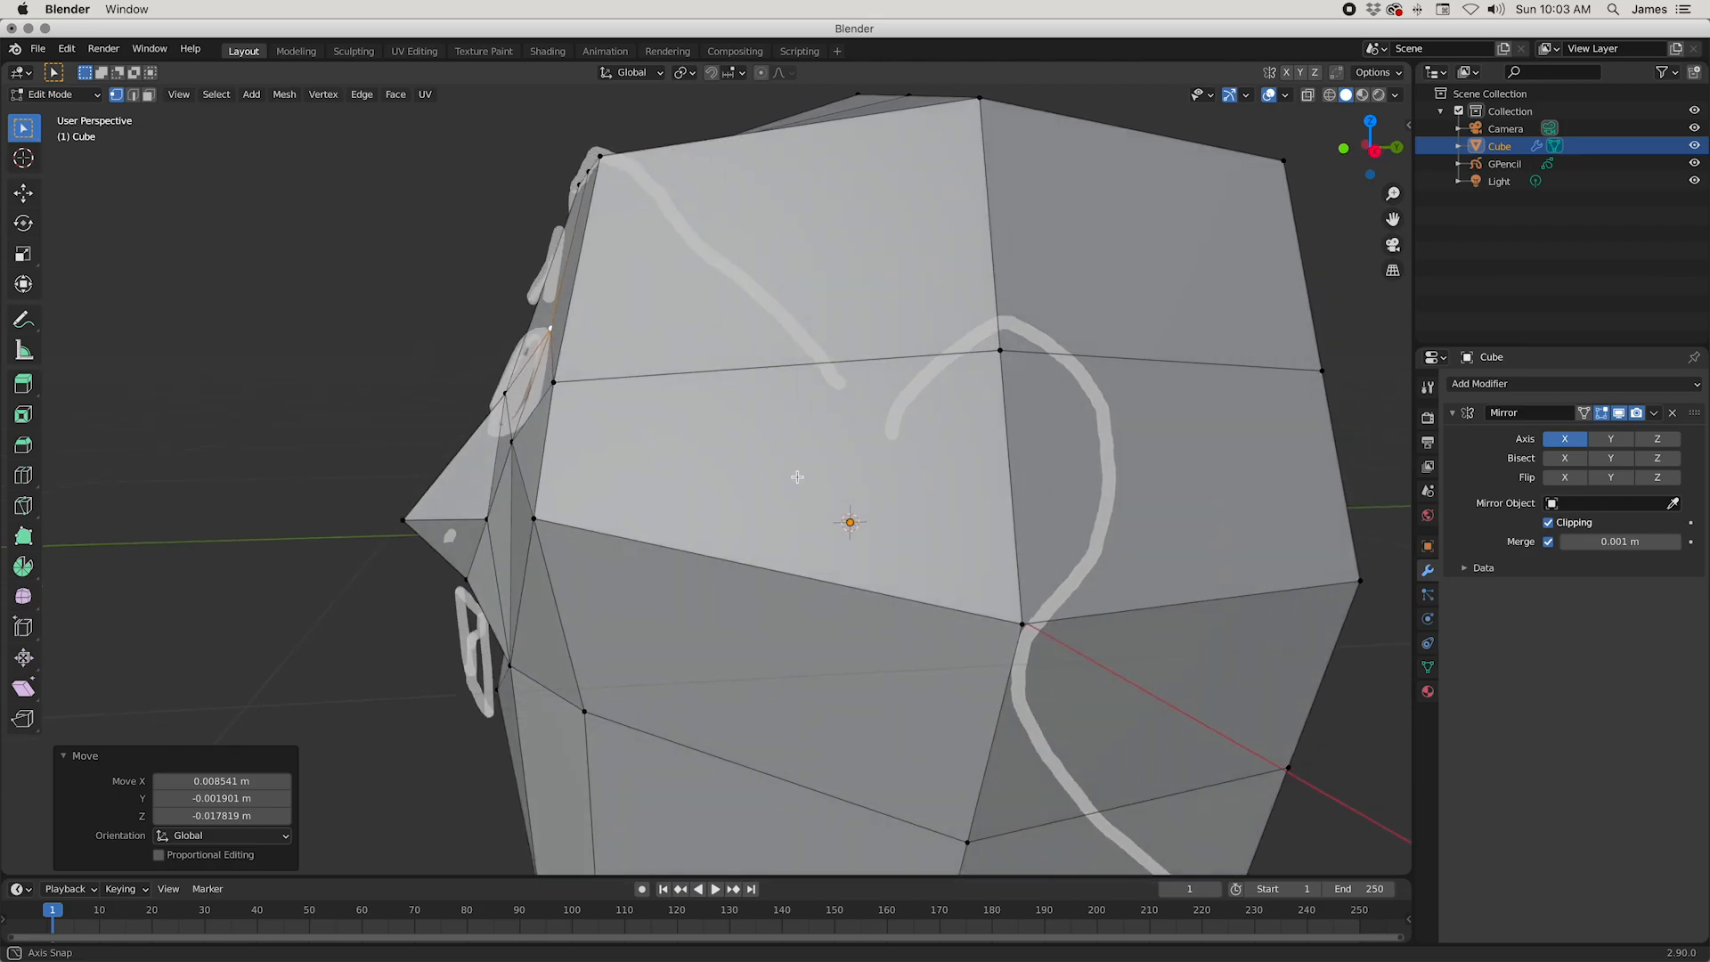
key("KP_3")
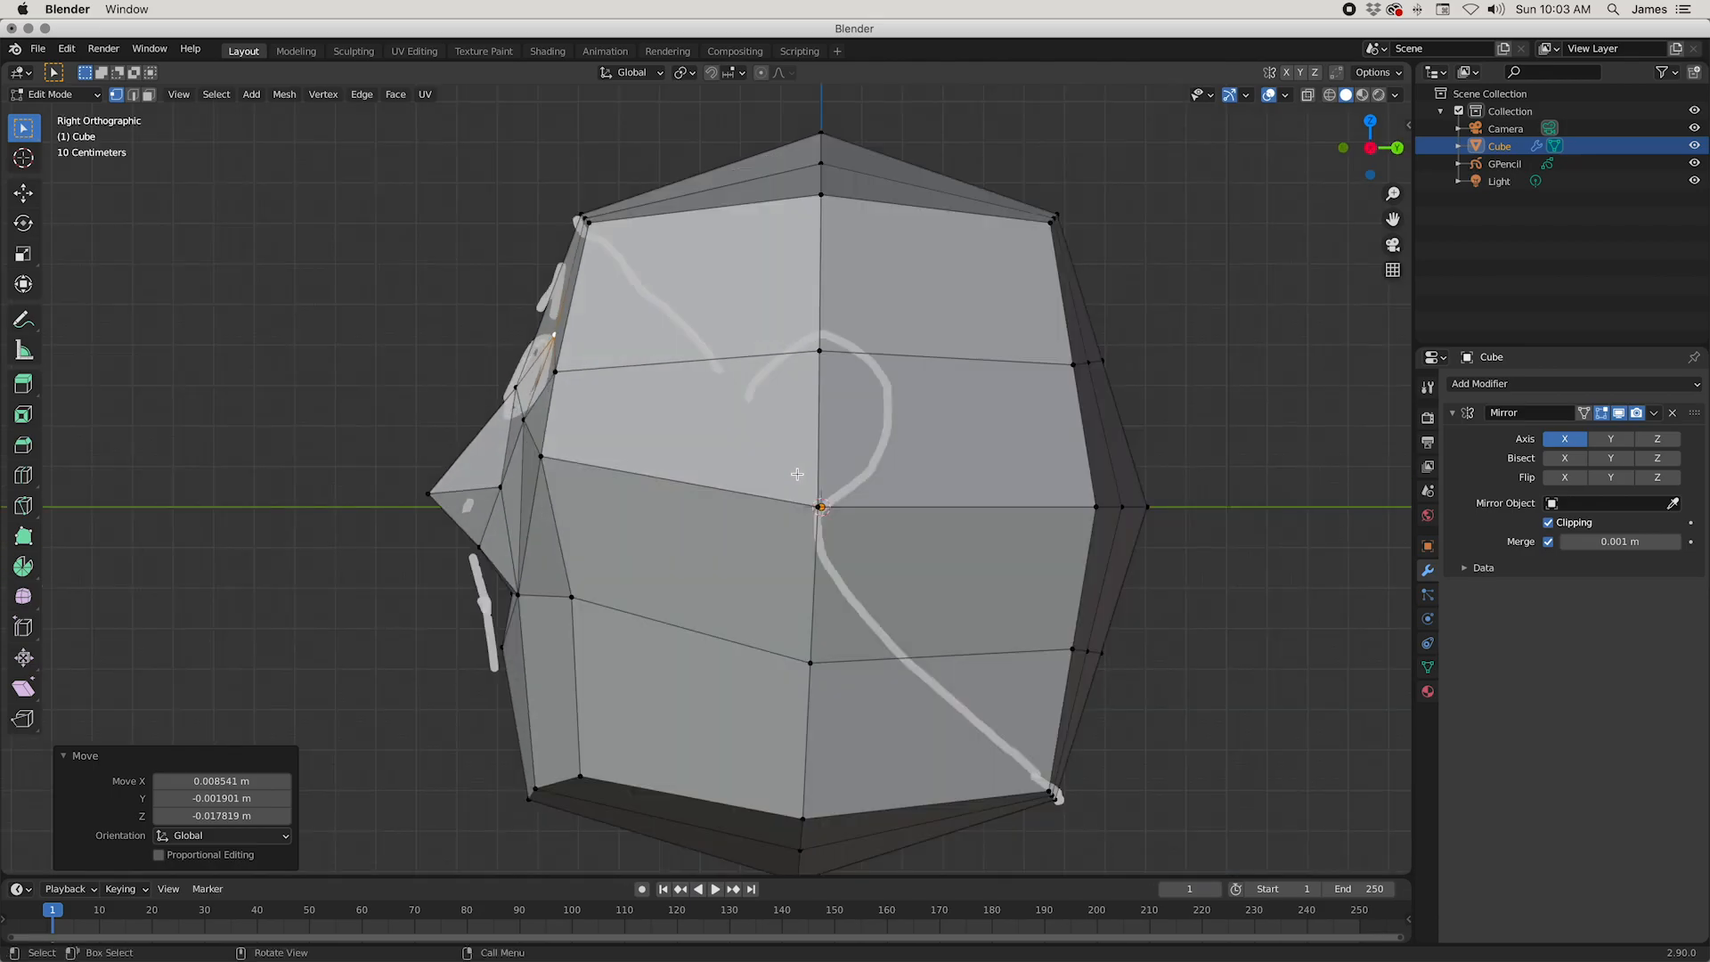
key("g")
key("y")
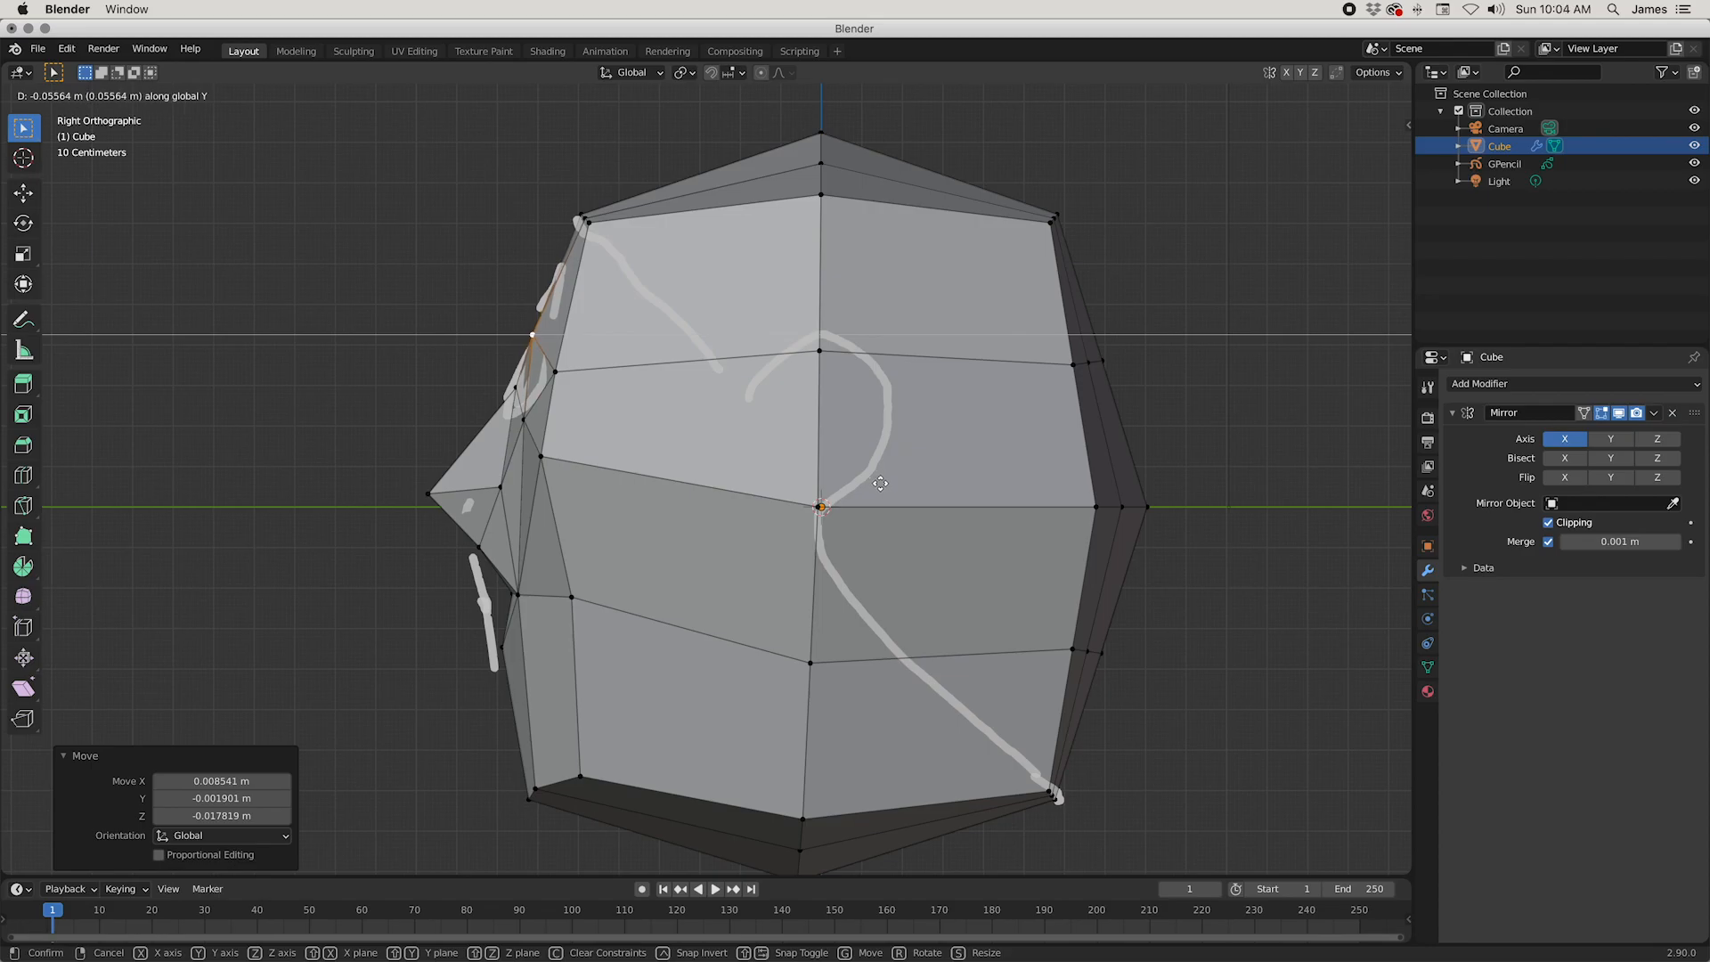
left_click(880, 483)
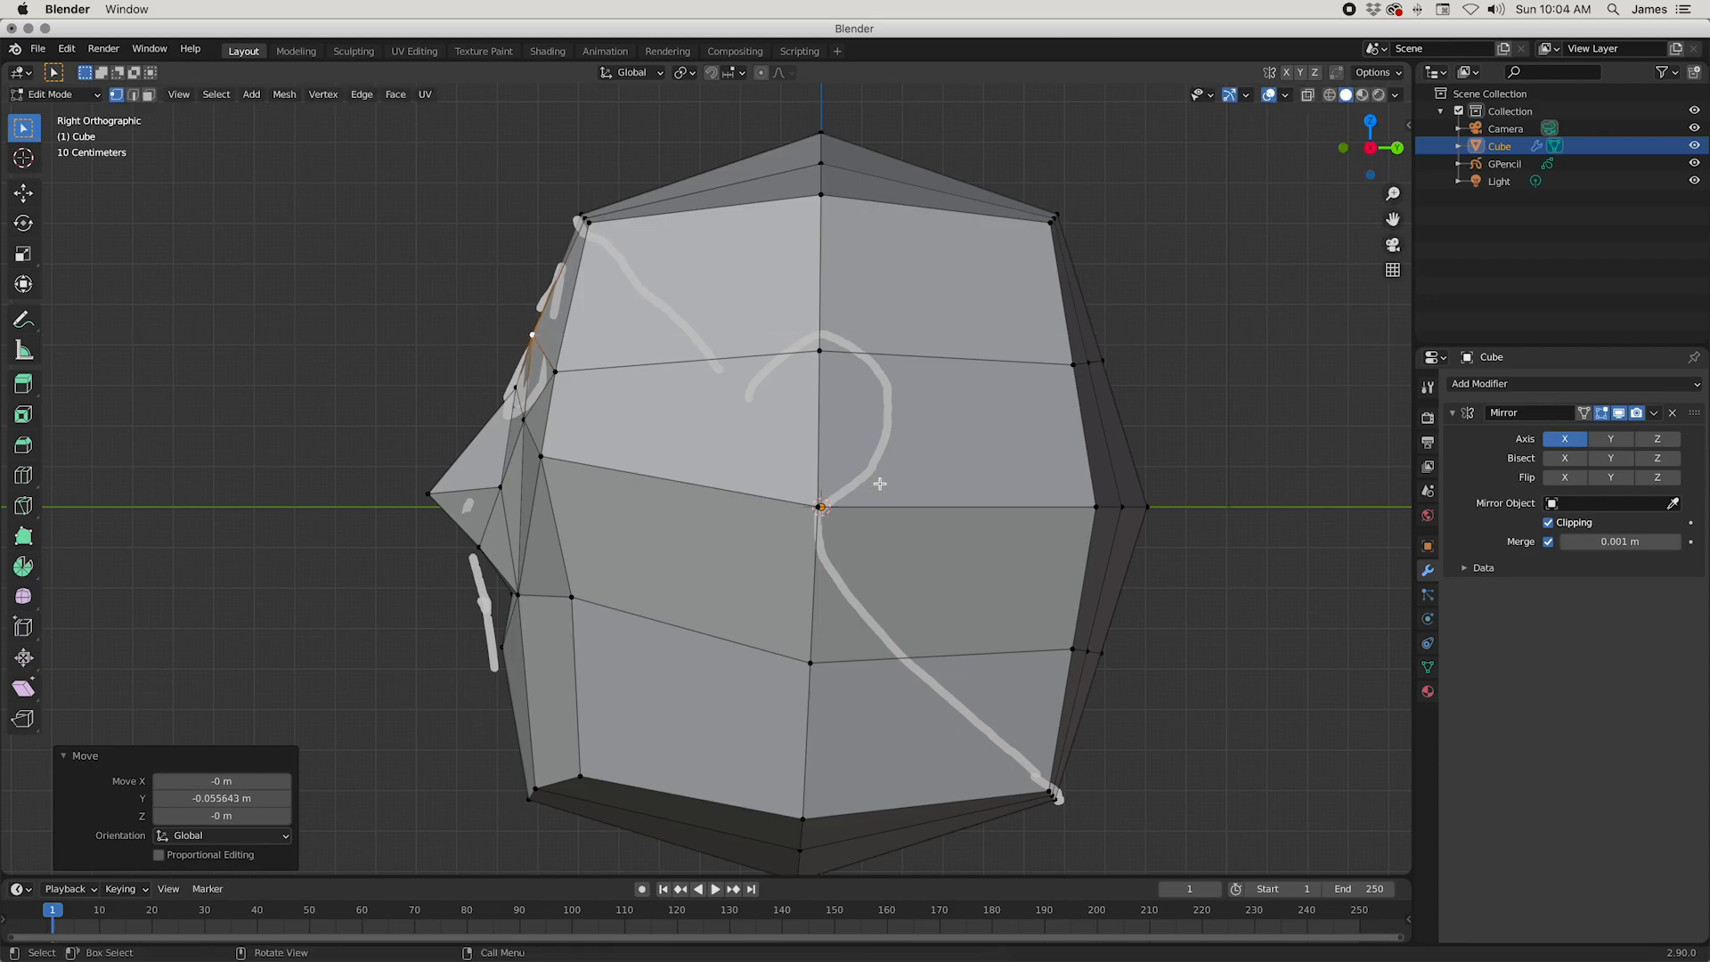
left_click(519, 389)
key("g")
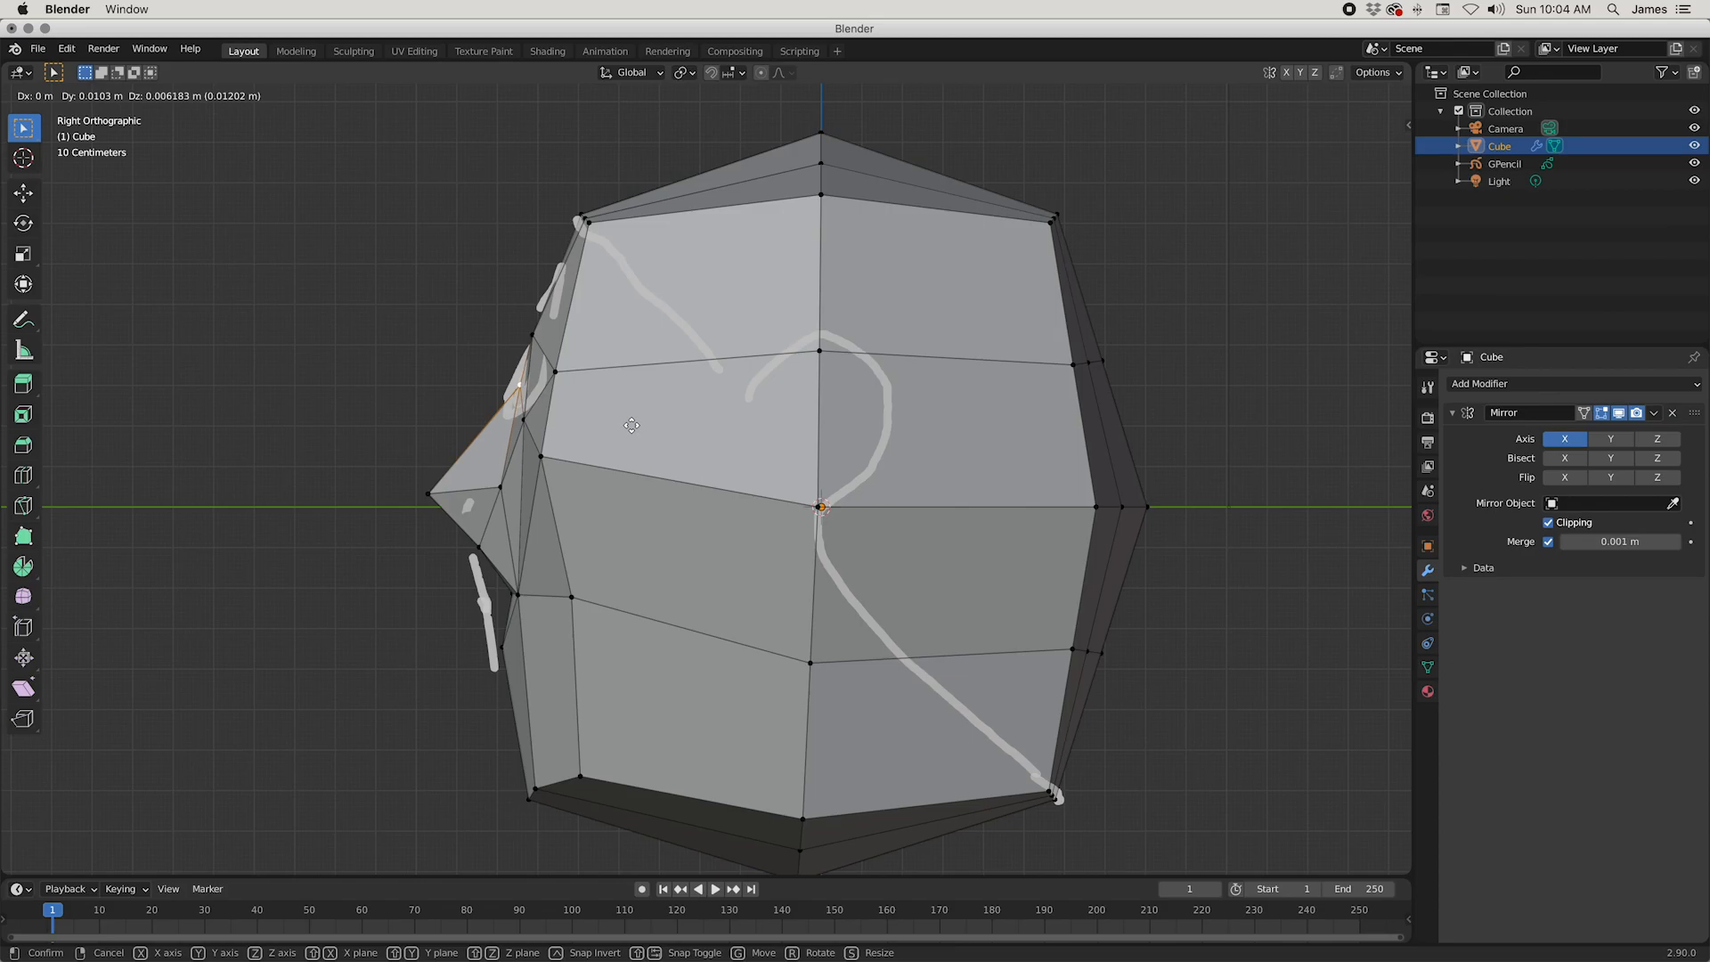
left_click(631, 426)
Step: Move the outer forehead-corner vertex back and slightly down to round off the side of the forehead
middle_click_drag(540, 476, 906, 551)
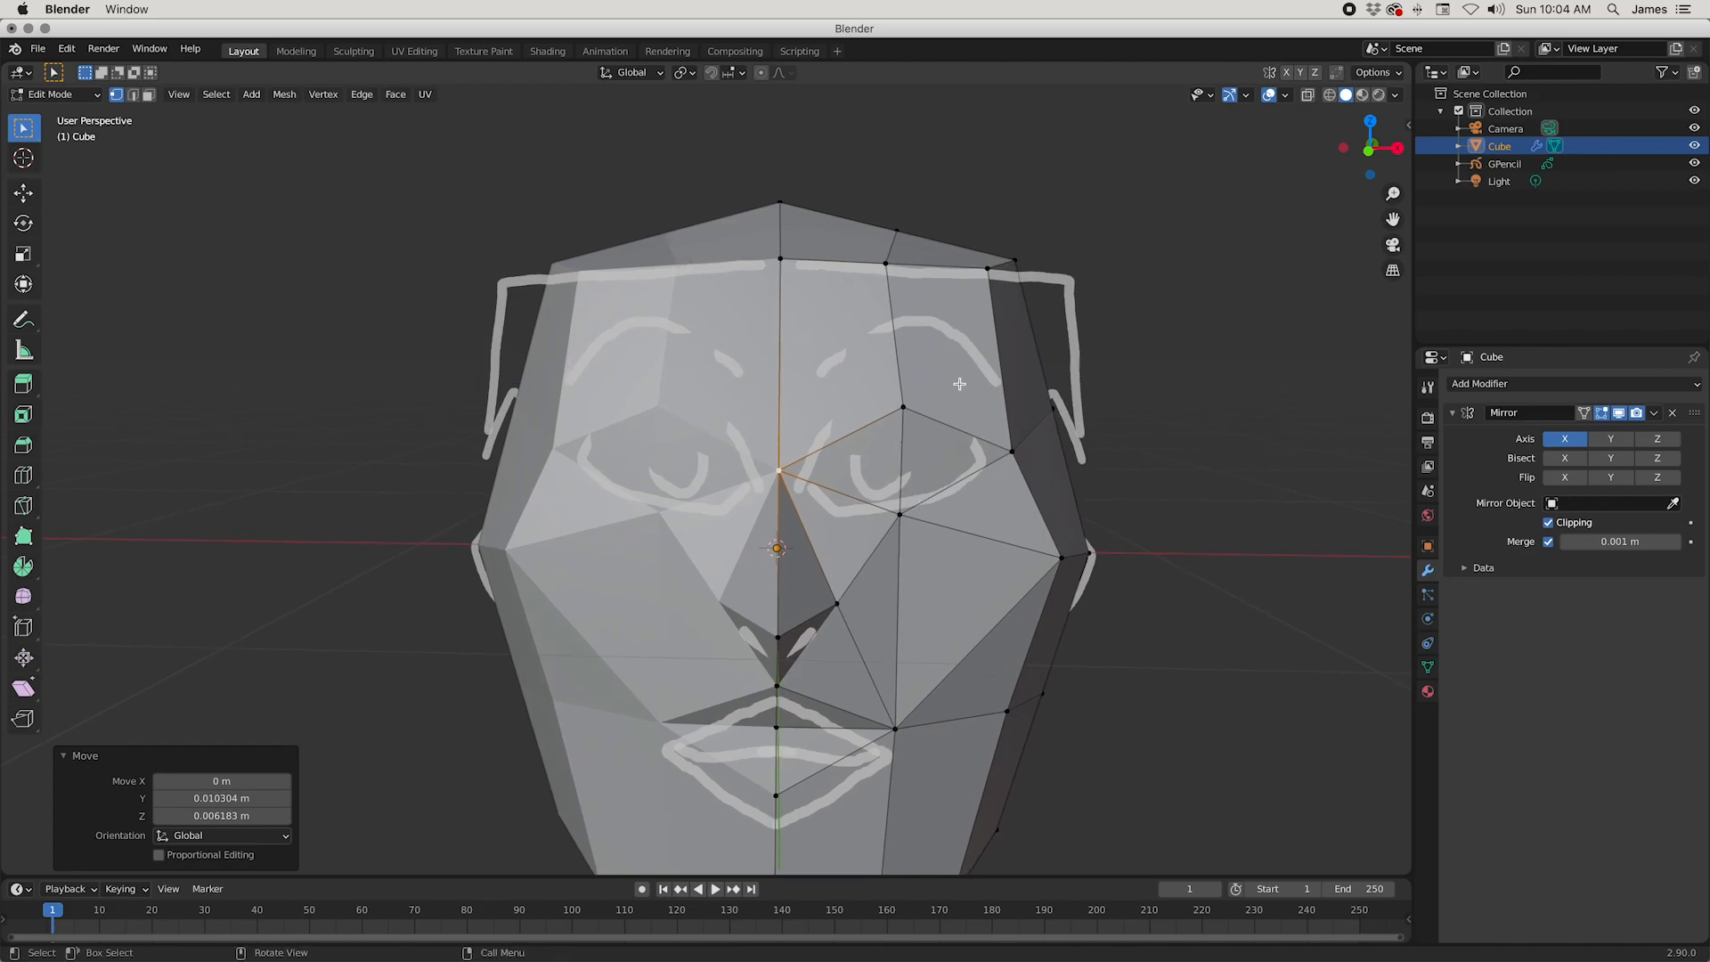
left_click(915, 404)
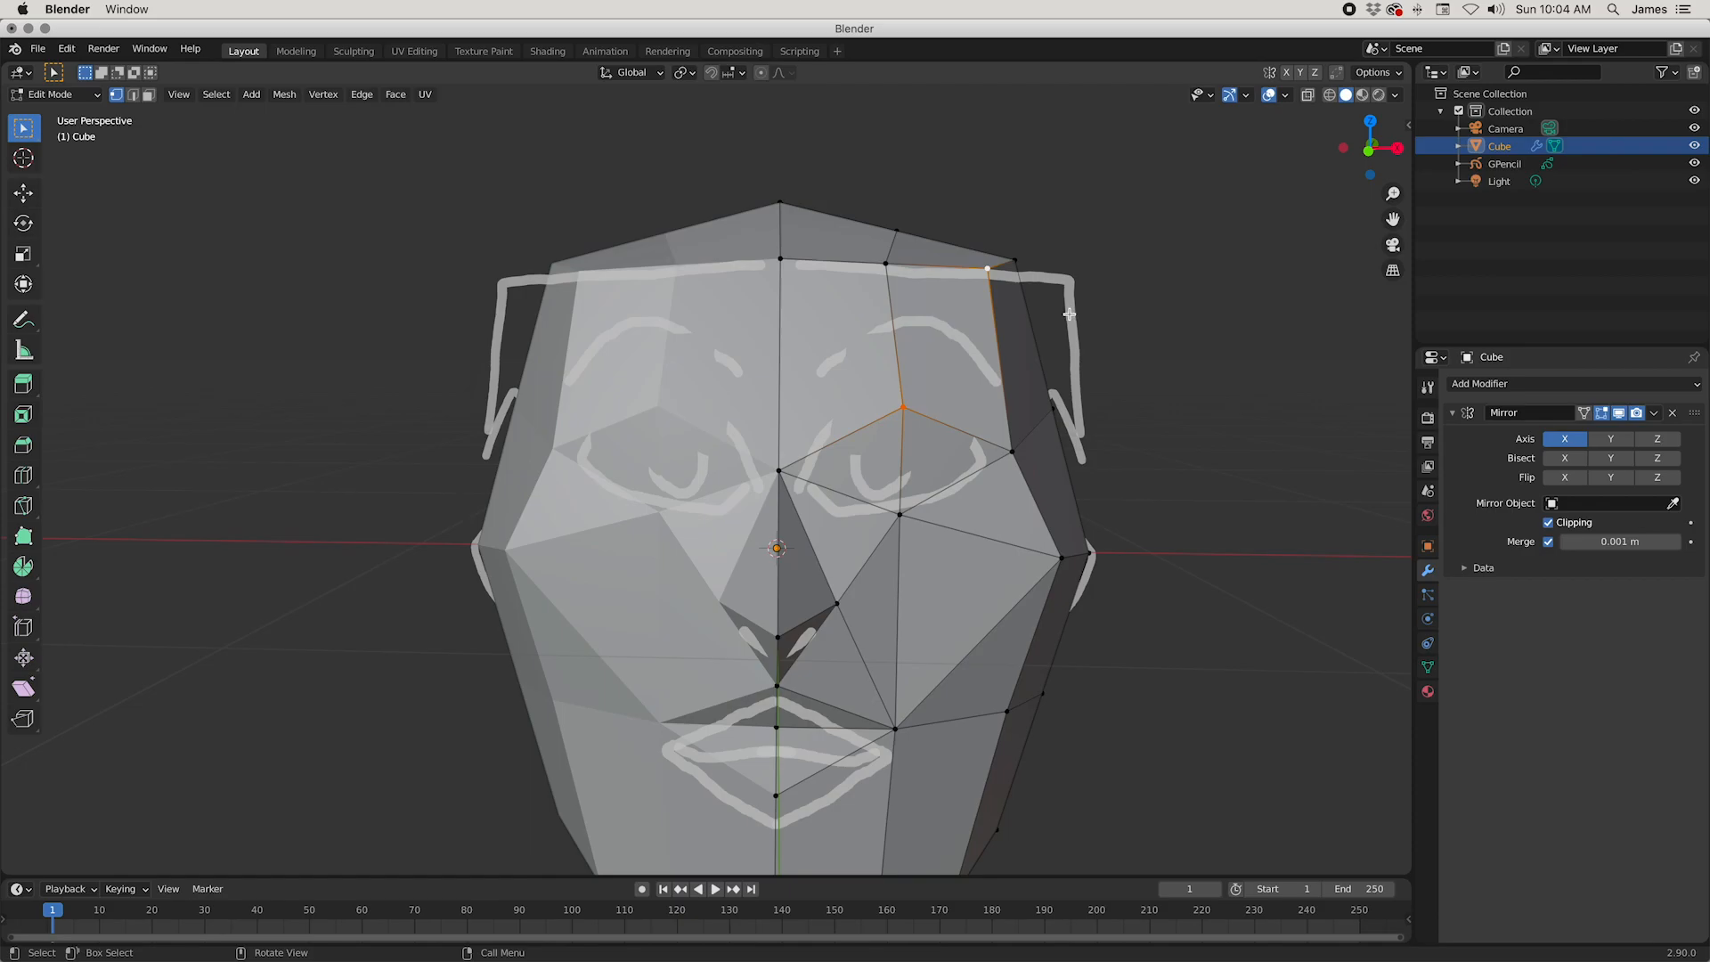
middle_click_drag(1091, 494, 869, 471)
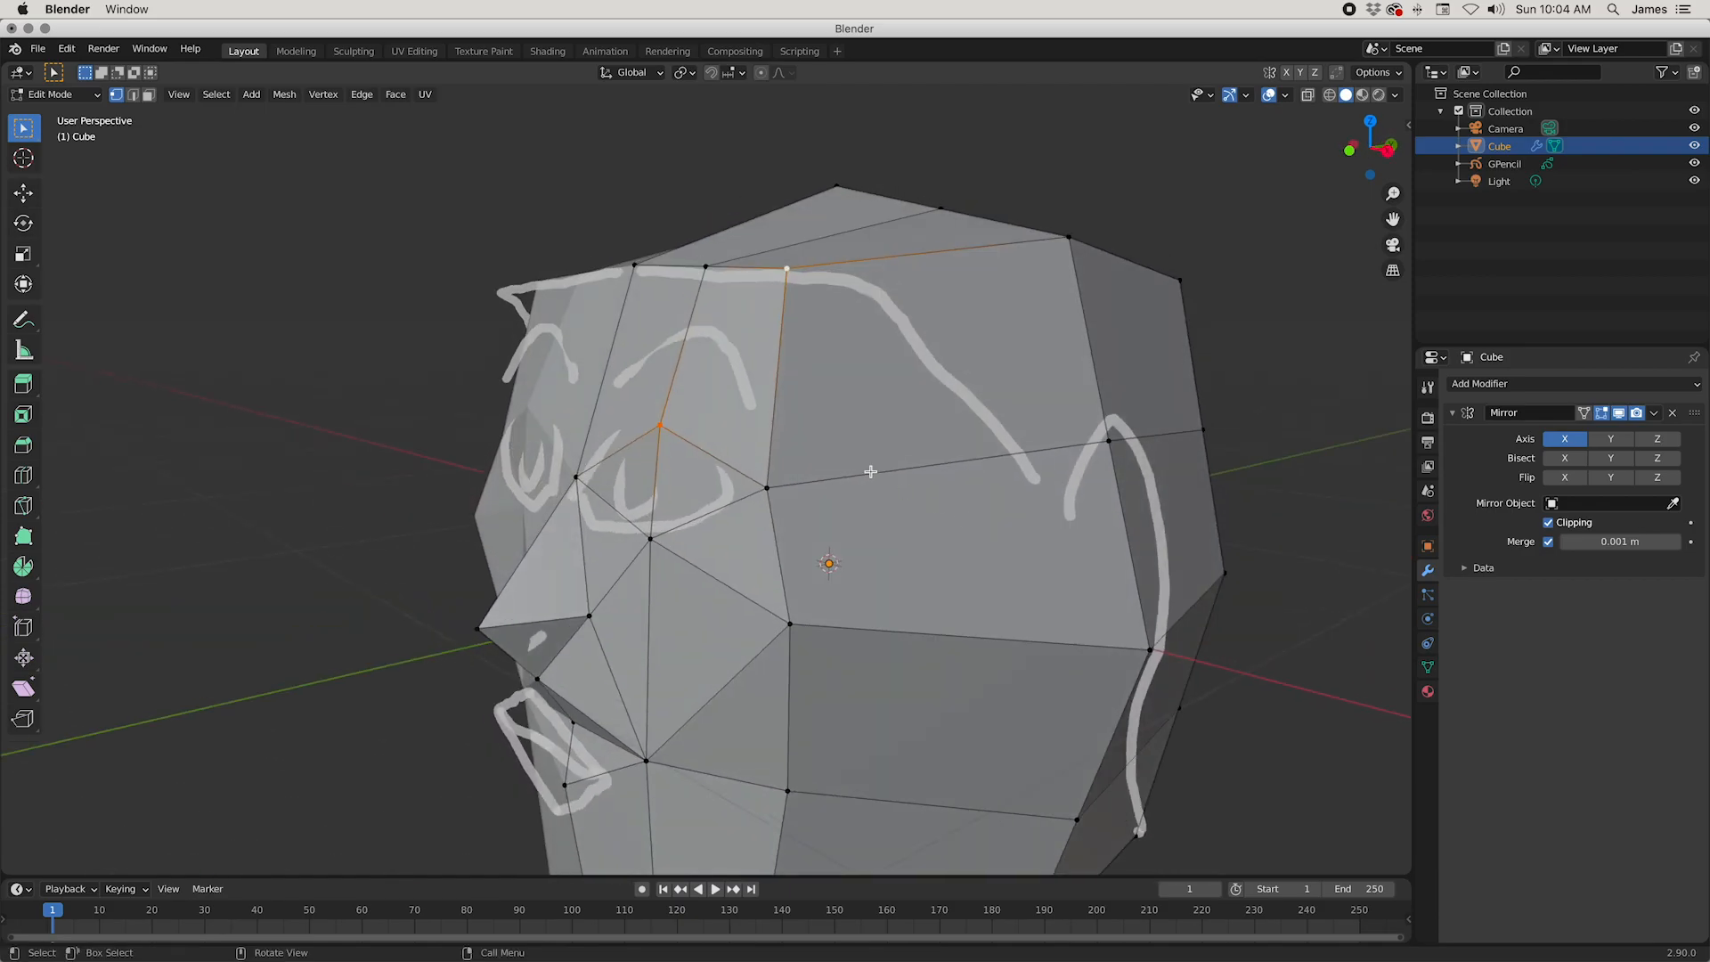
middle_click_drag(725, 420, 636, 361)
middle_click_drag(788, 431, 781, 491)
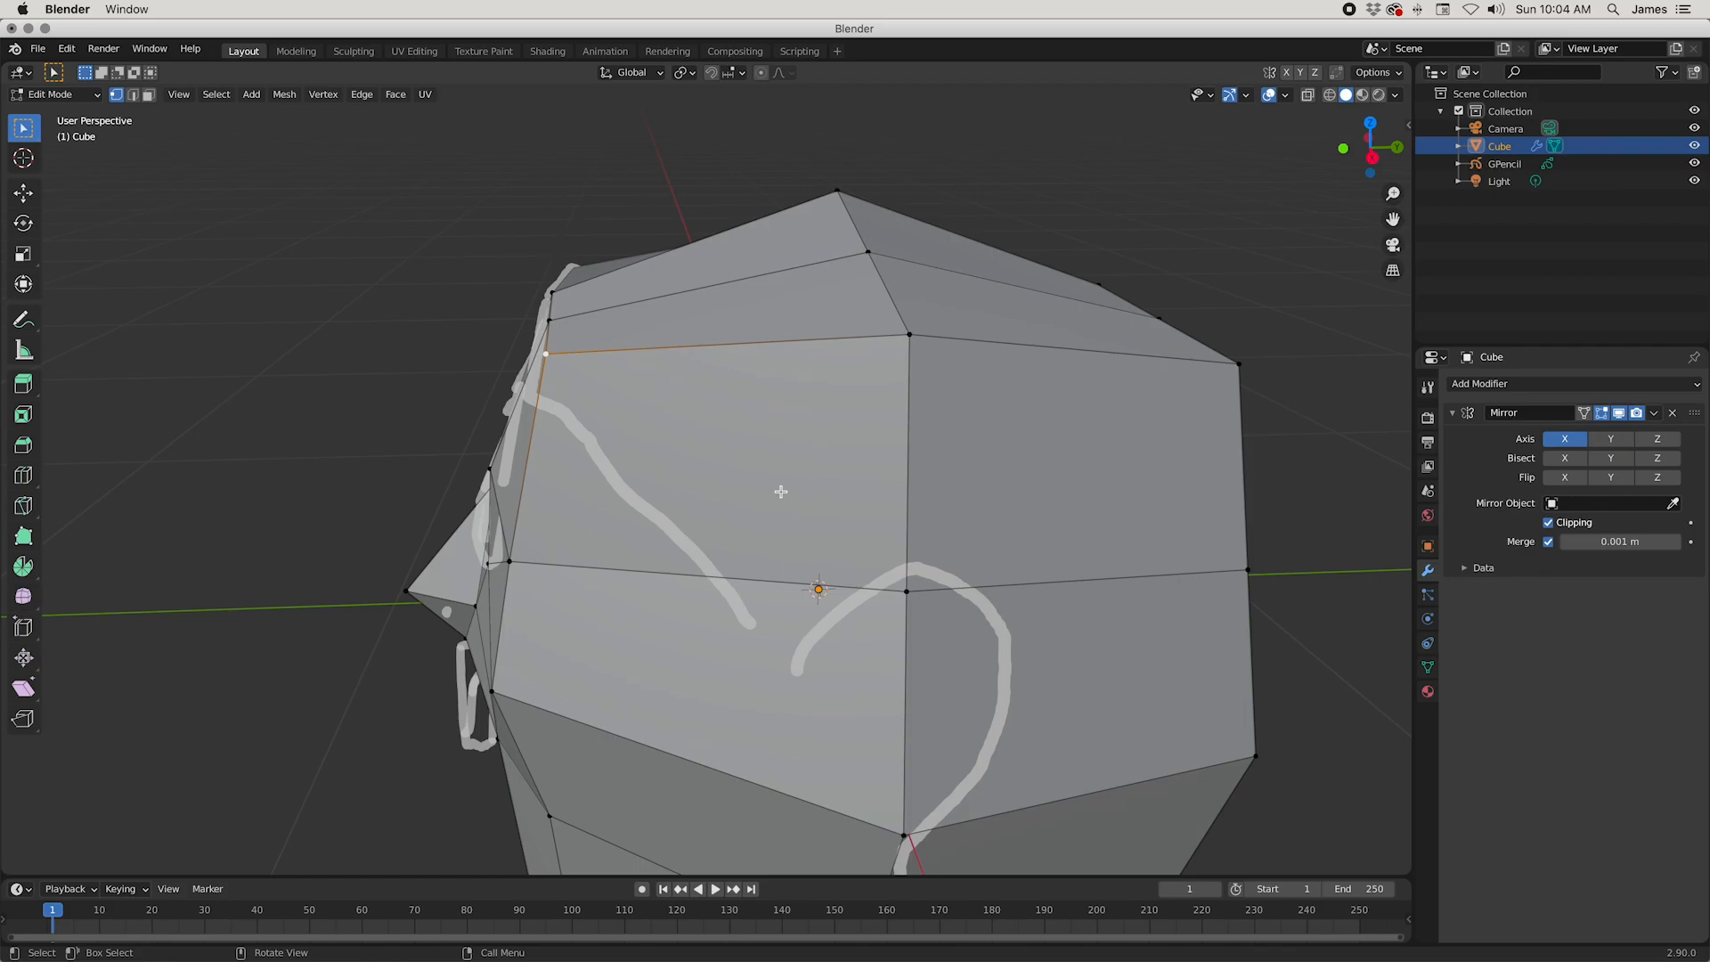
key("g")
left_click(813, 499)
Step: Connect the vertex above the eye to the outer forehead-corner vertex with a new edge
middle_click_drag(813, 499, 832, 368)
left_click(663, 467)
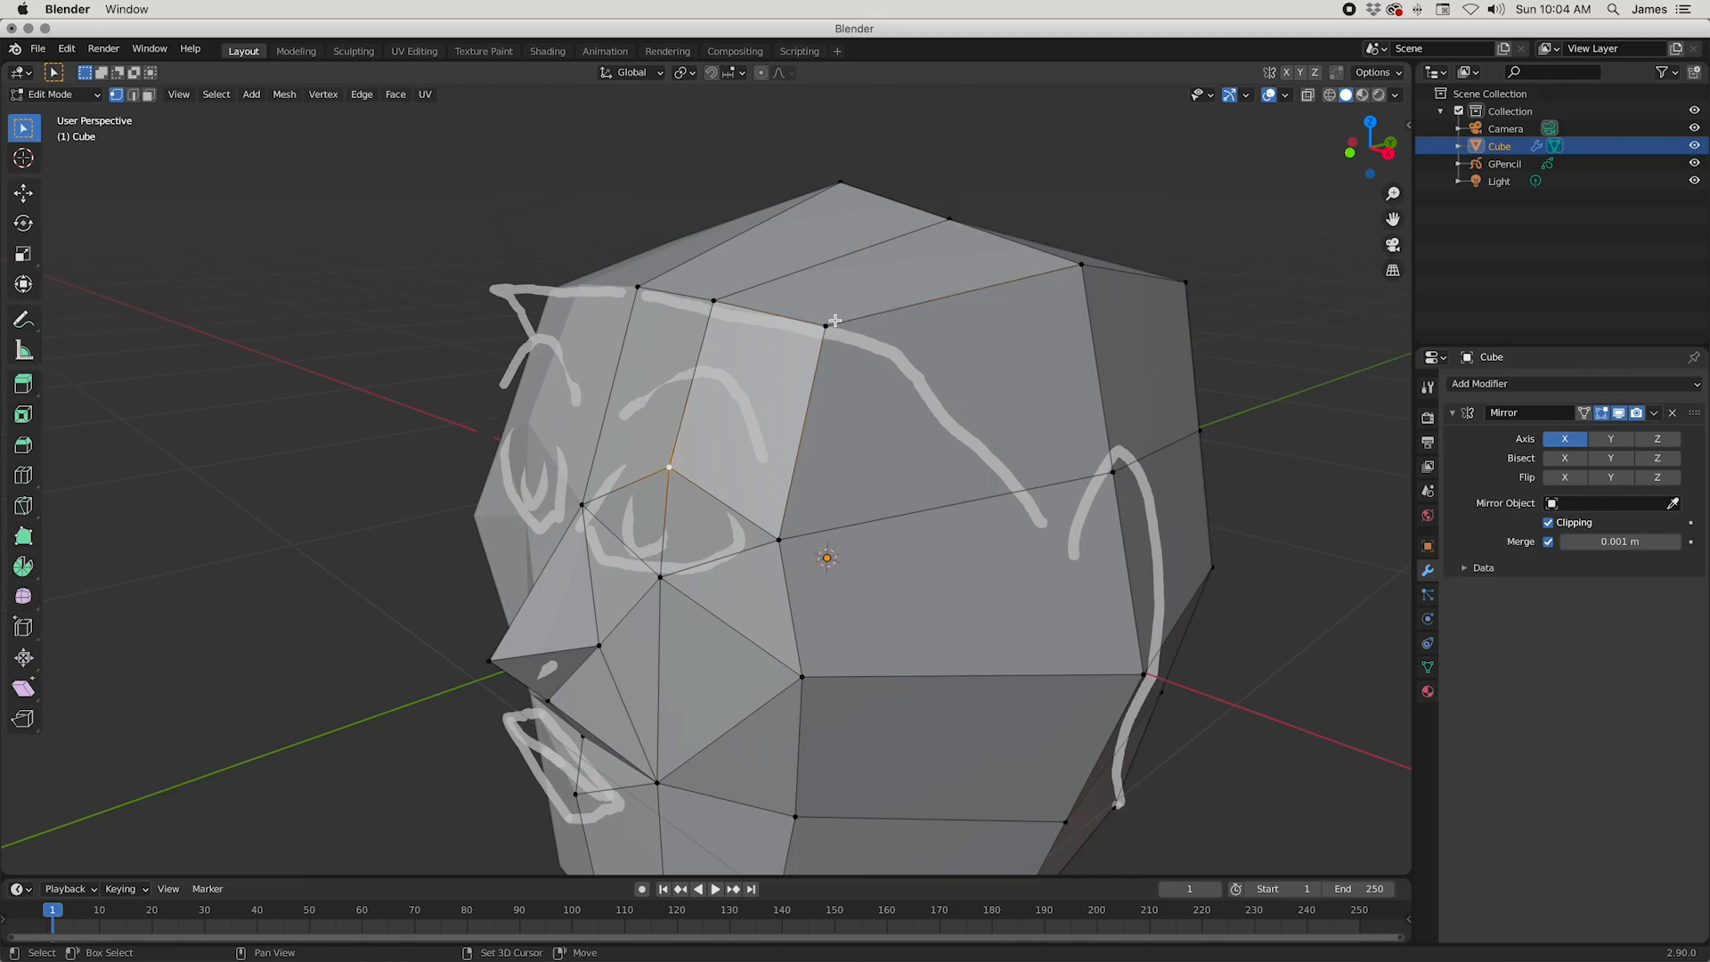
key("g")
right_click(970, 385)
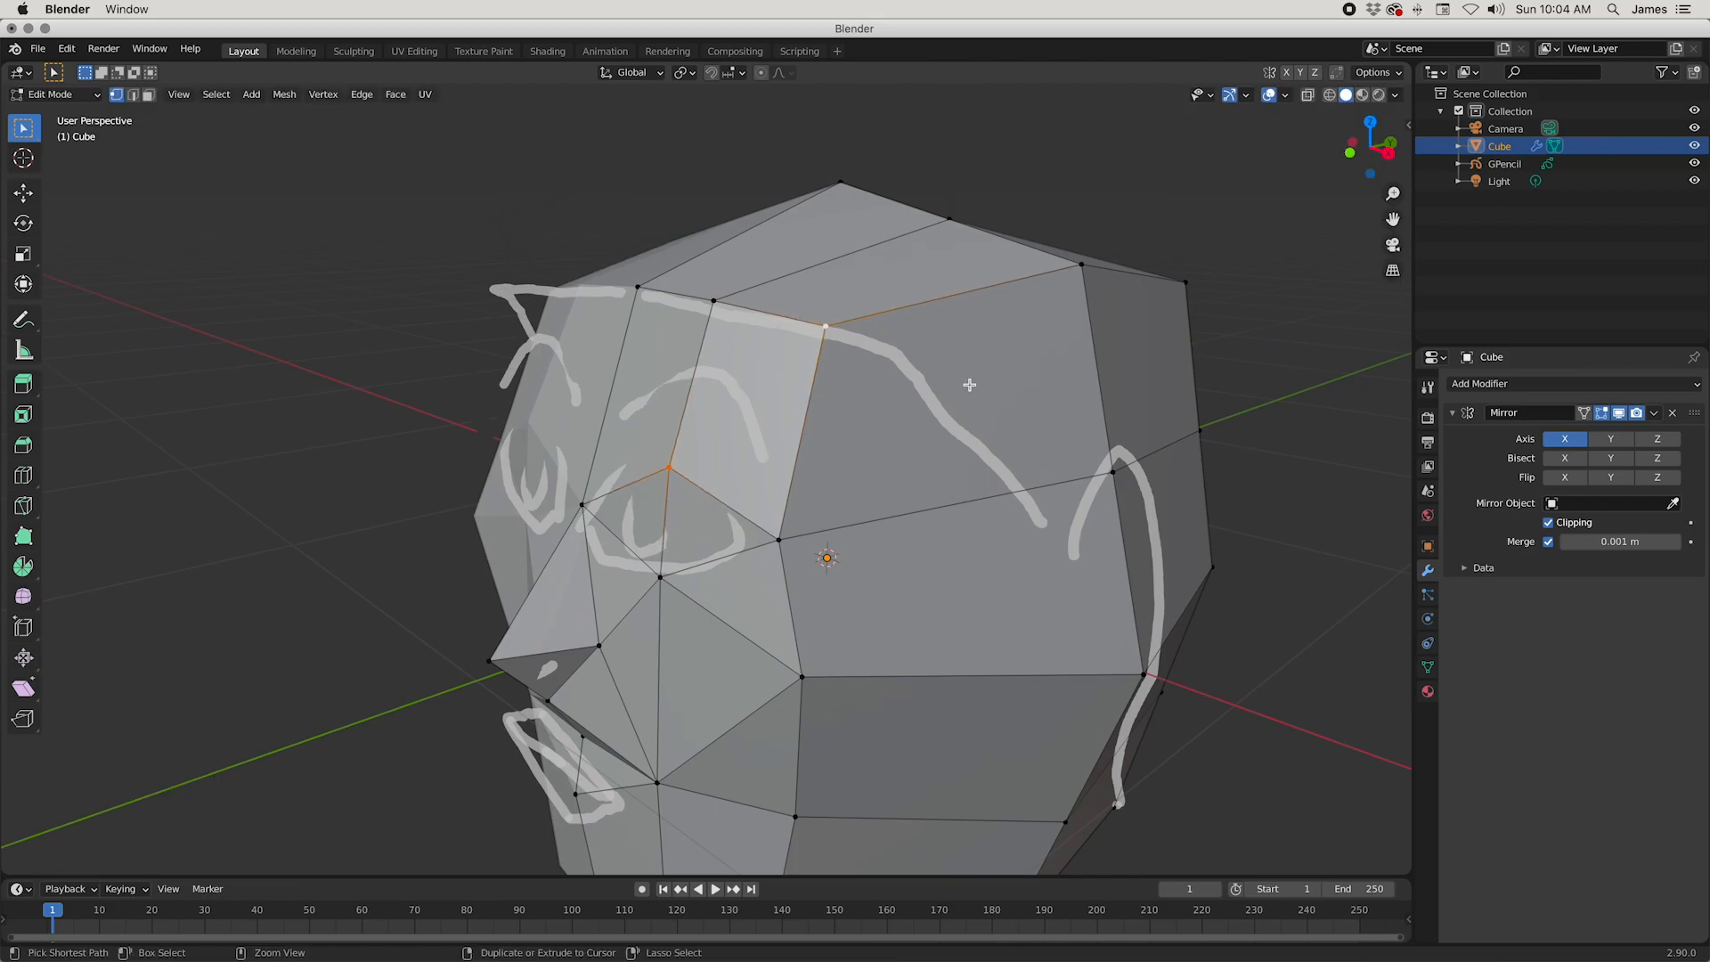
middle_click_drag(983, 602, 879, 630)
middle_click_drag(694, 387, 854, 580)
key("h")
key("ctrl+z")
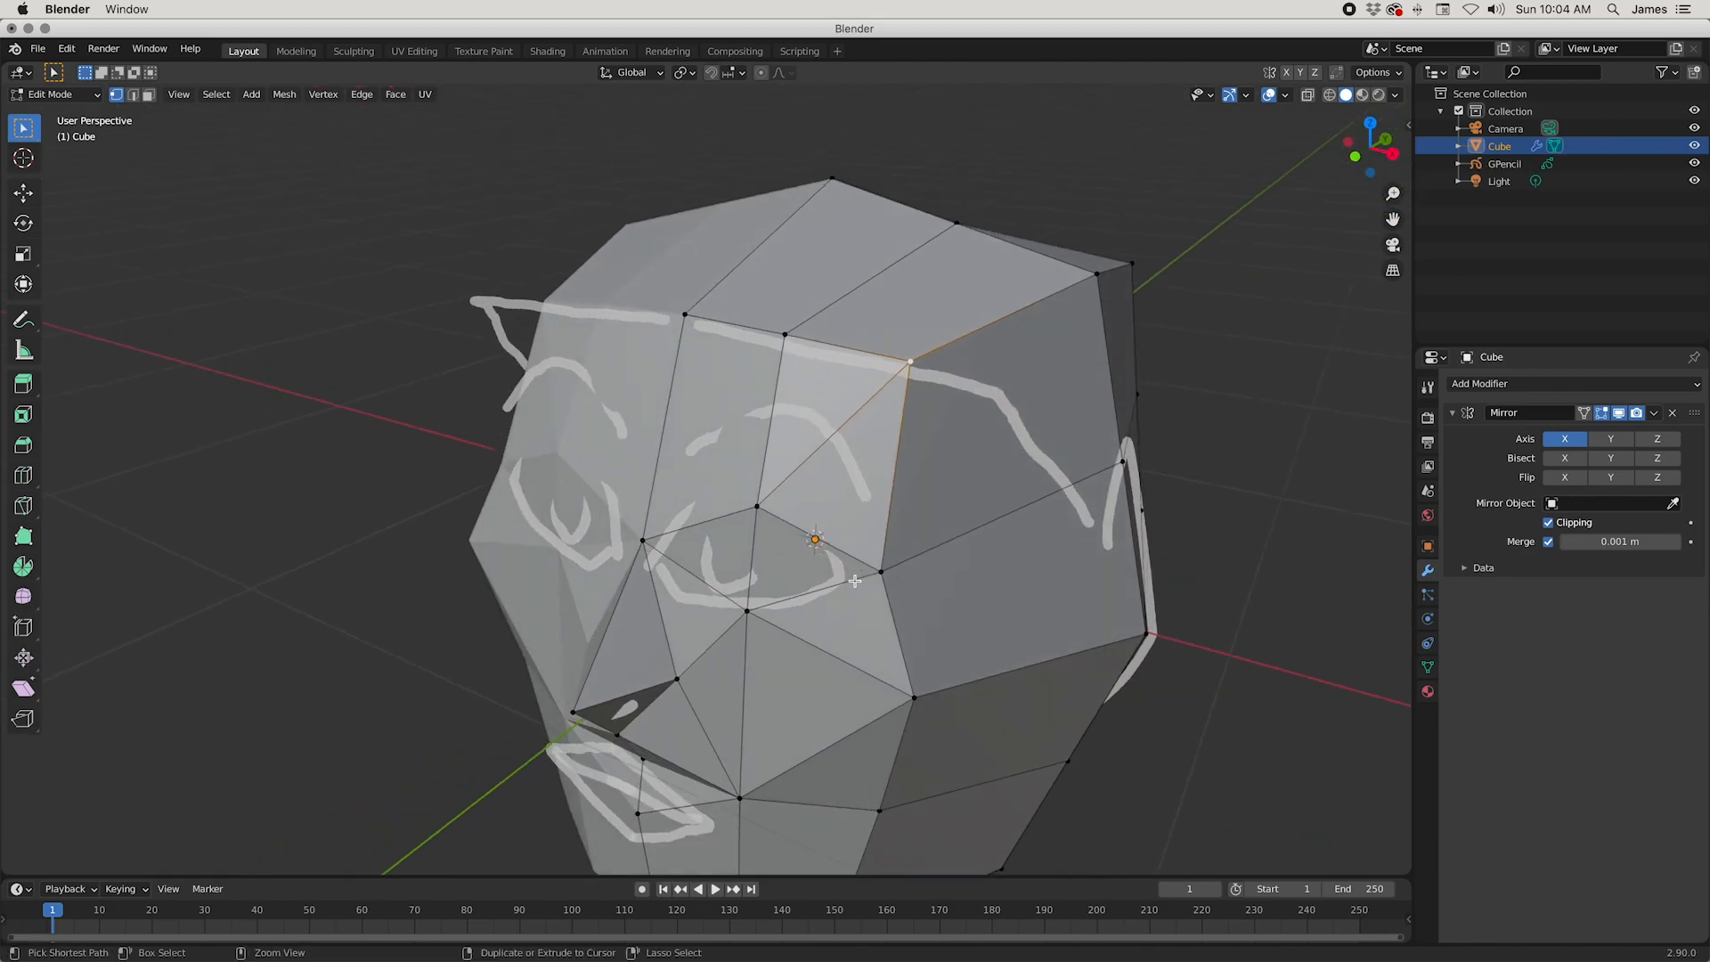
Step: Save the project to the Desktop as head.blend
key("ctrl+s")
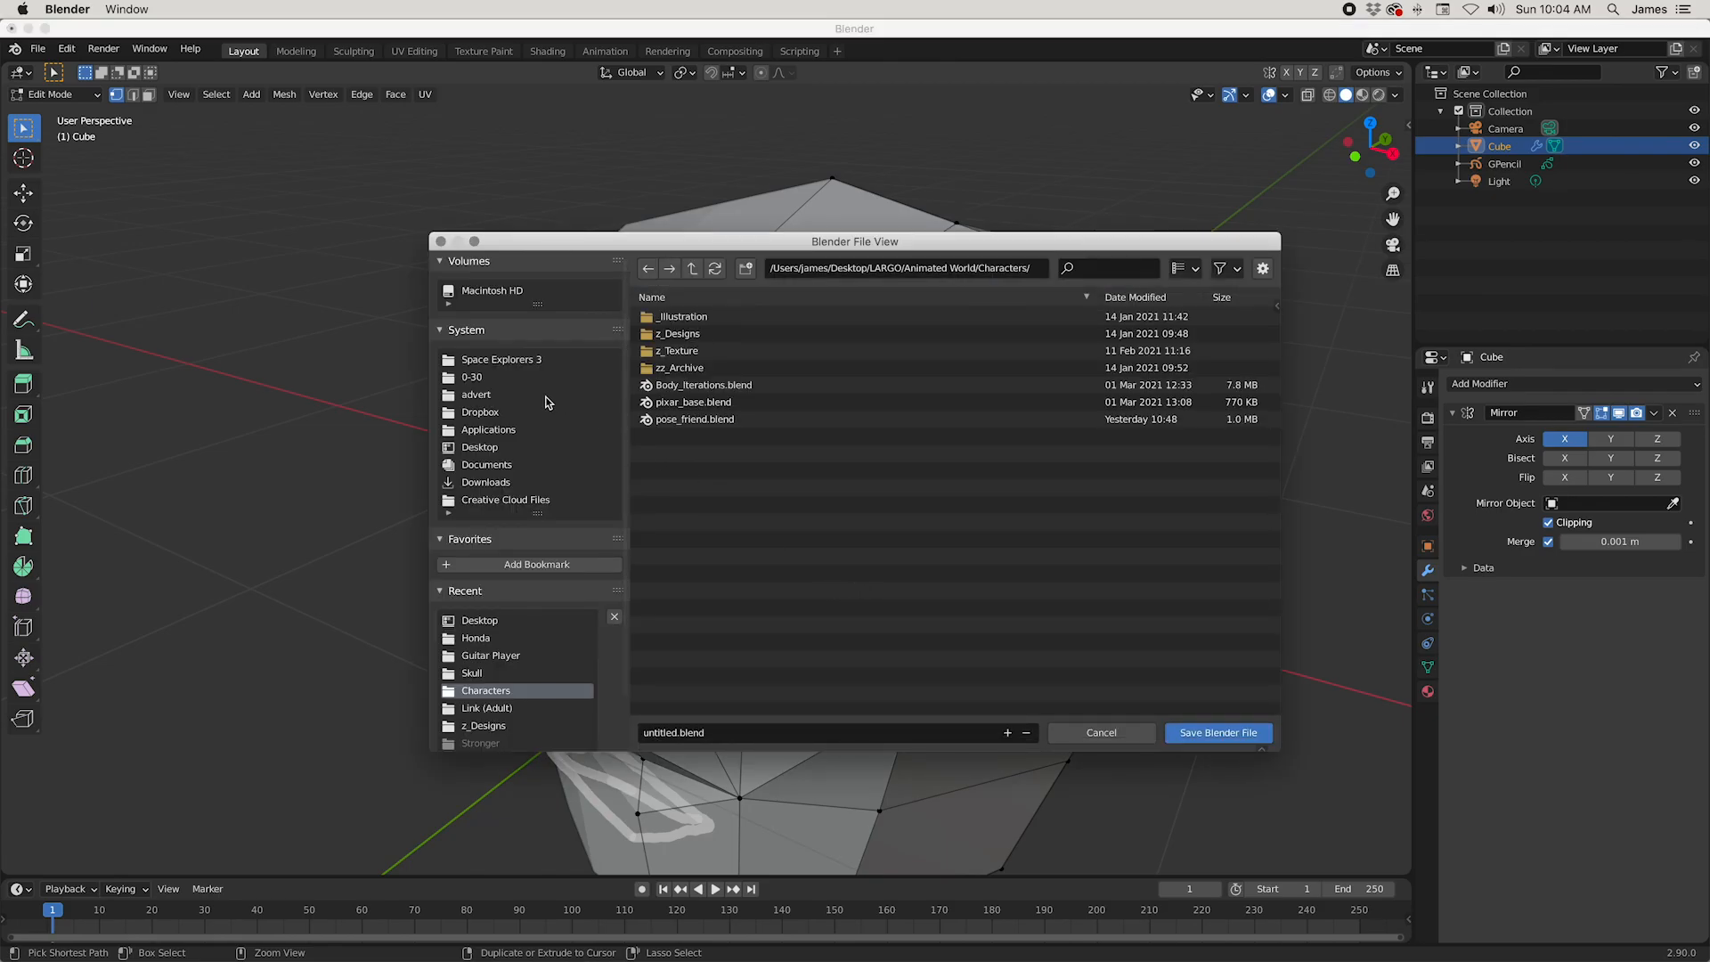
left_click(478, 448)
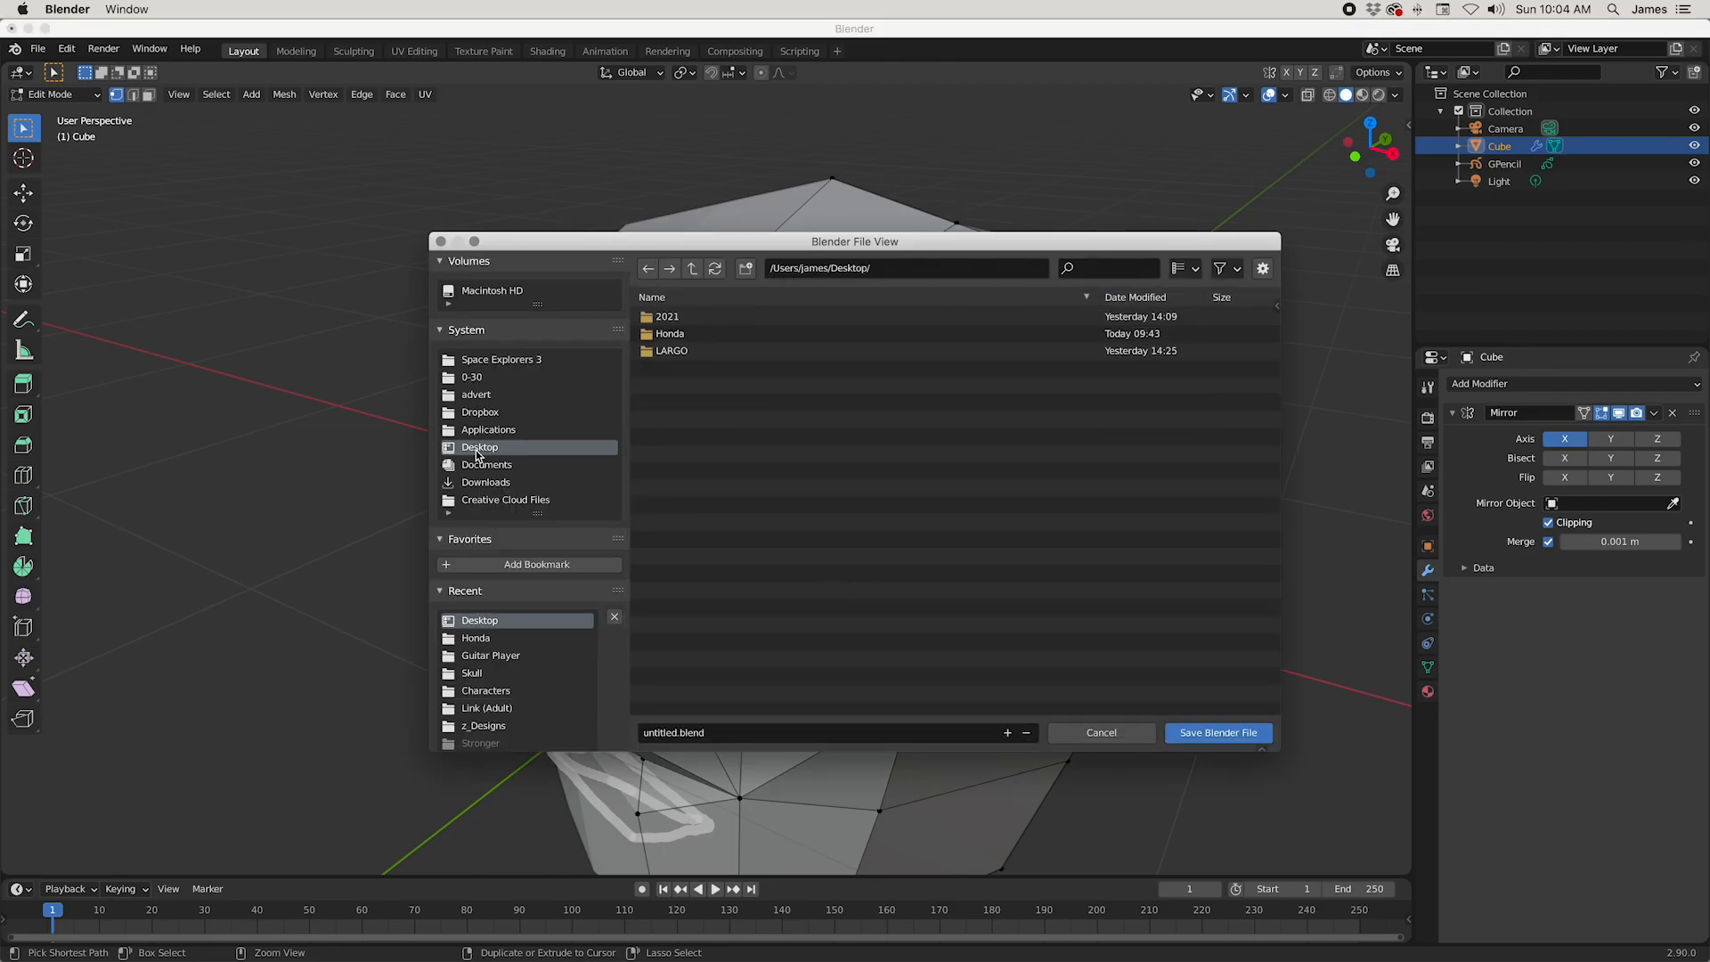
left_click(671, 732)
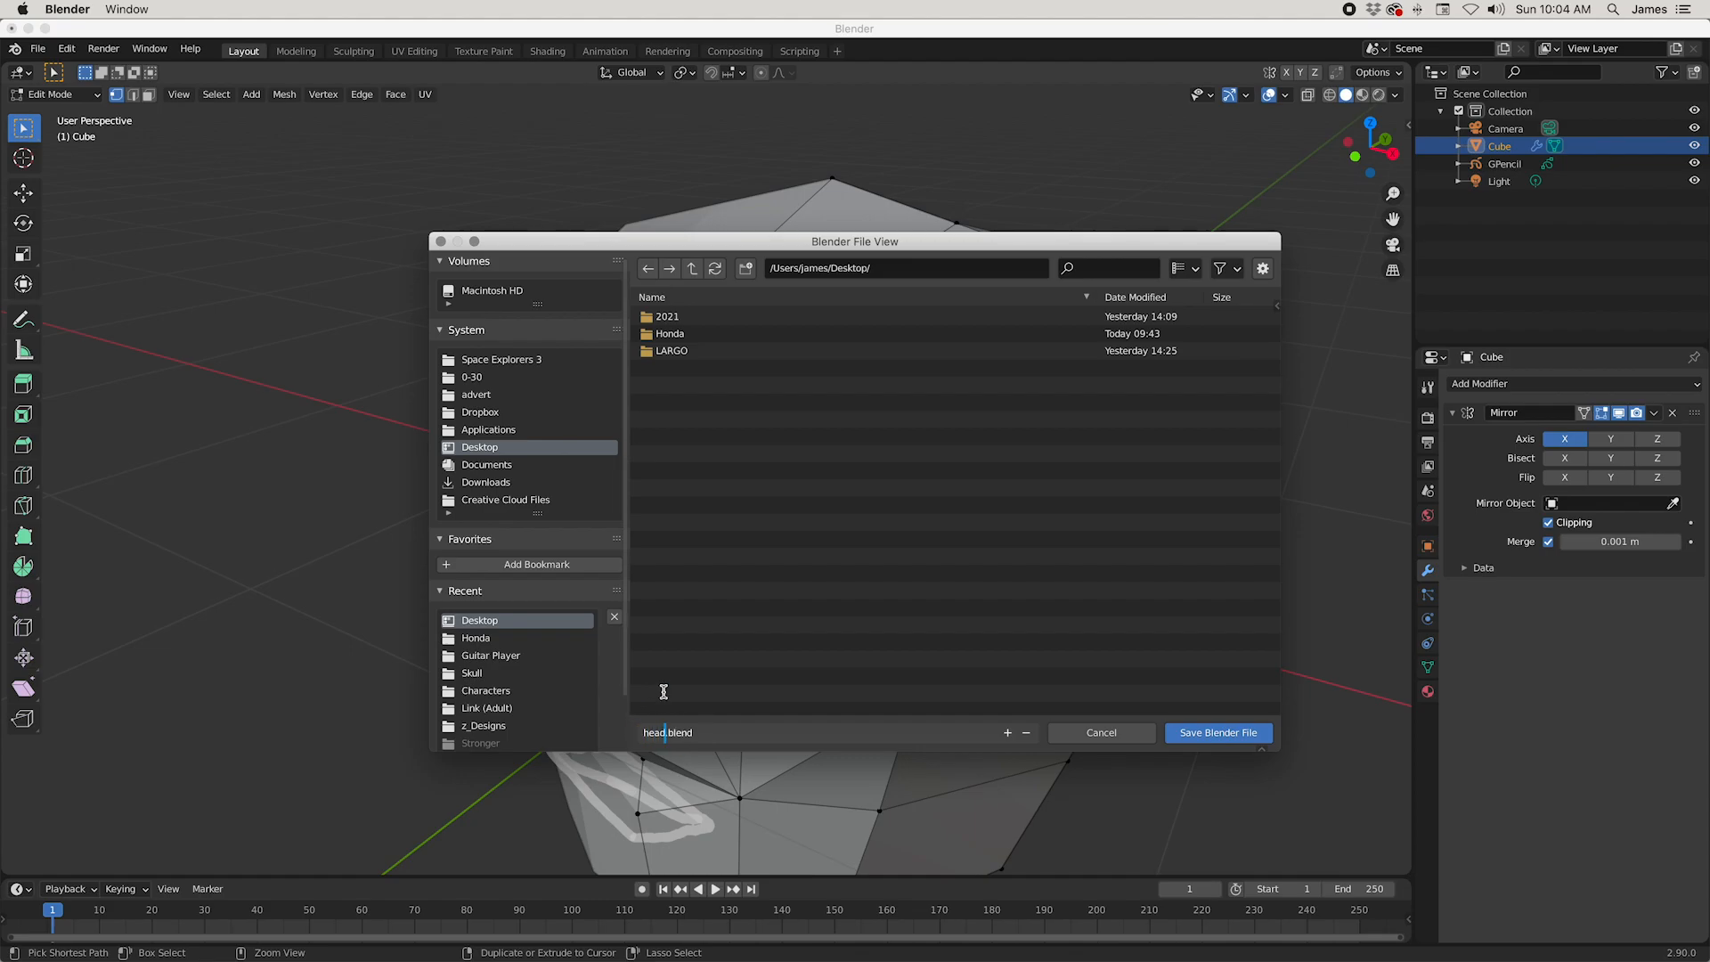
left_click(663, 695)
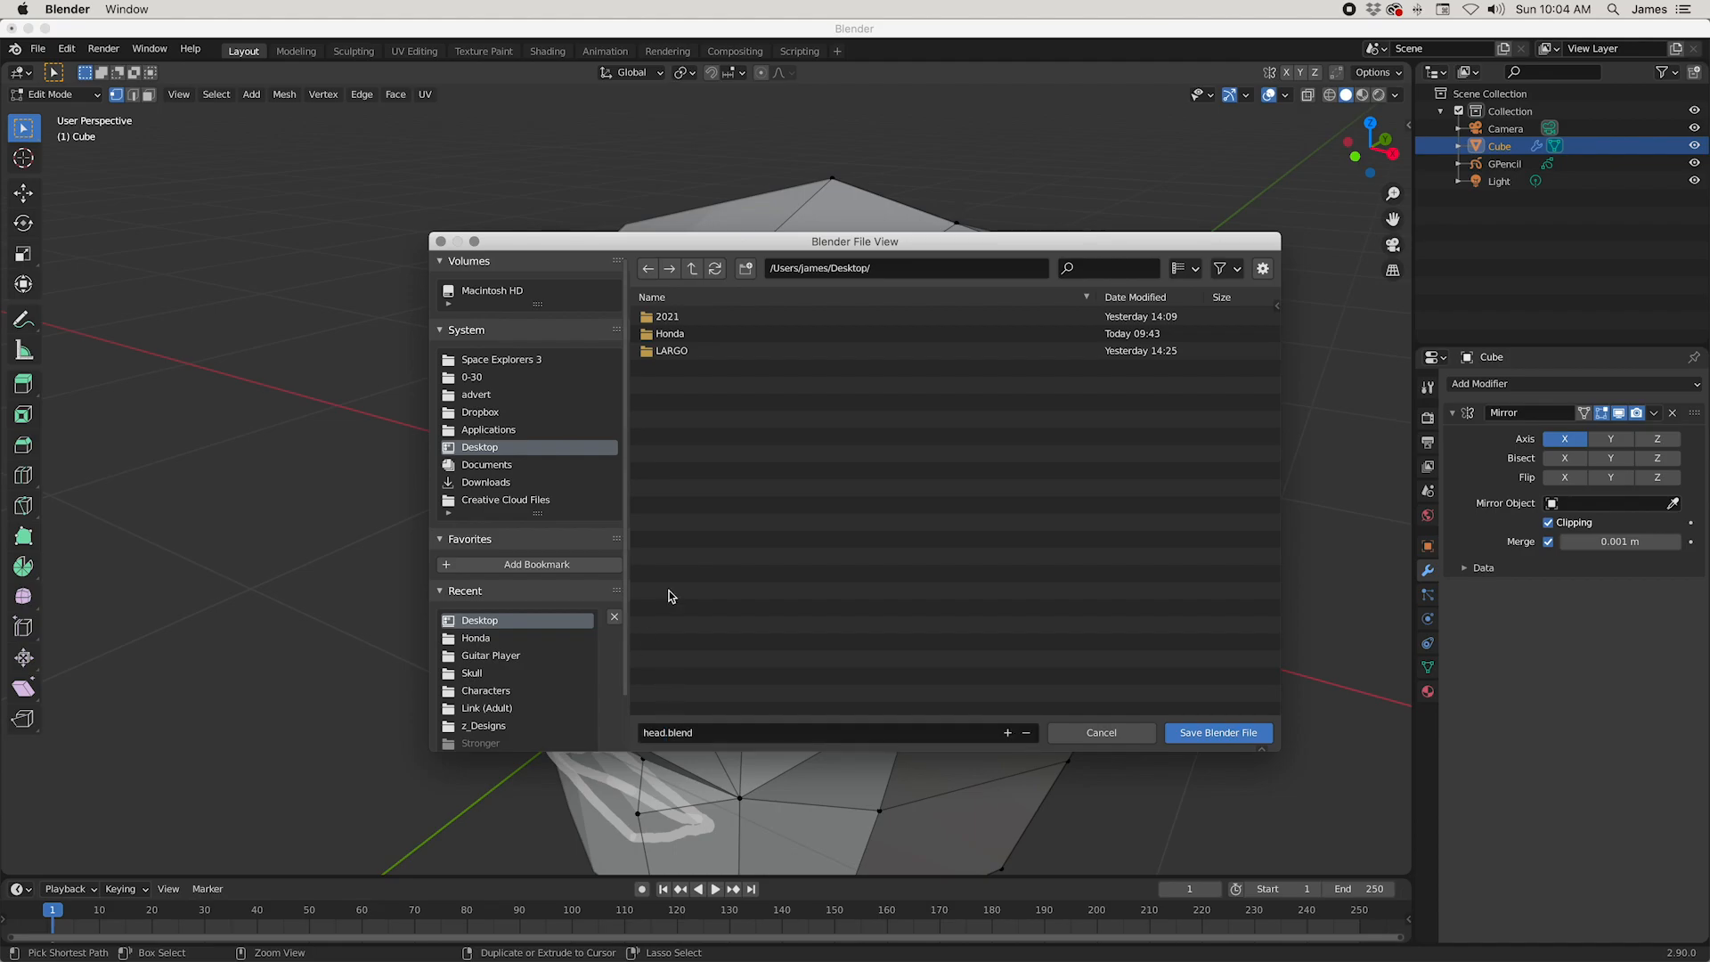
left_click(1237, 732)
Step: Subdivide the forehead's centre edge and connect the new vertex to the vertex above the eye and the hairline vertex beside the centre
middle_click_drag(1034, 574, 1051, 534)
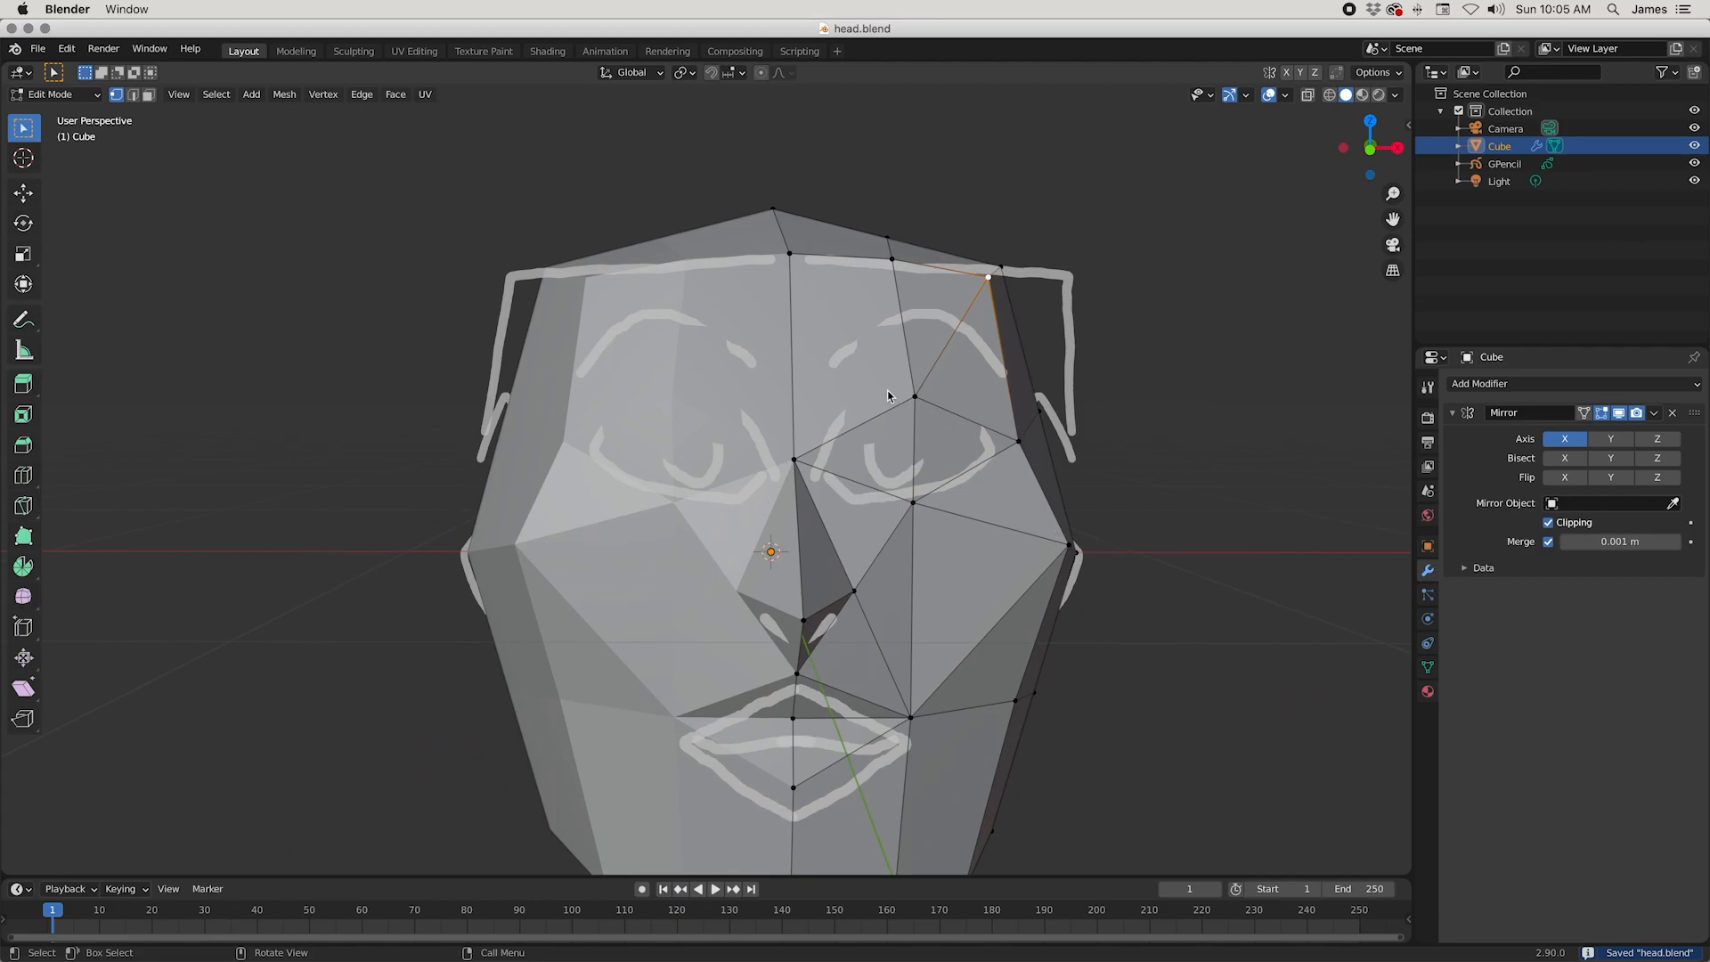
middle_click_drag(789, 249, 1004, 428)
middle_click_drag(553, 340, 702, 459)
key("2")
left_click(698, 418)
right_click(700, 415)
left_click(701, 414)
key("1")
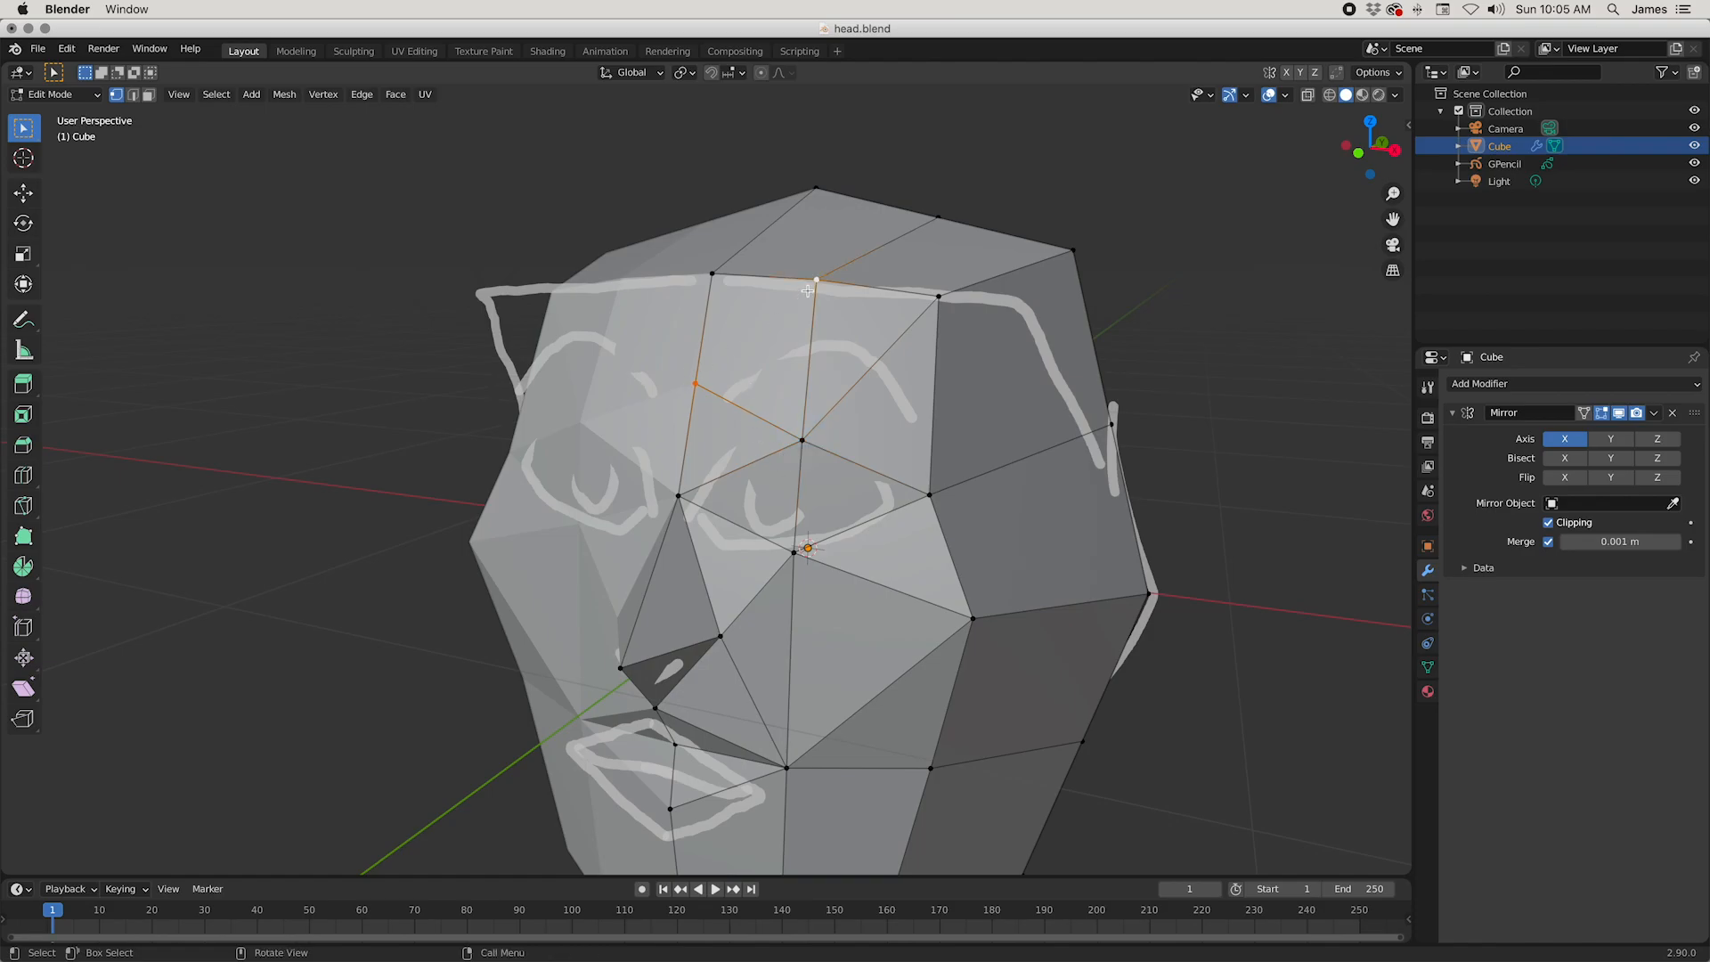
mouse_move(1037, 556)
middle_mouse_down()
mouse_move(1064, 538)
mouse_move(1049, 541)
middle_mouse_up()
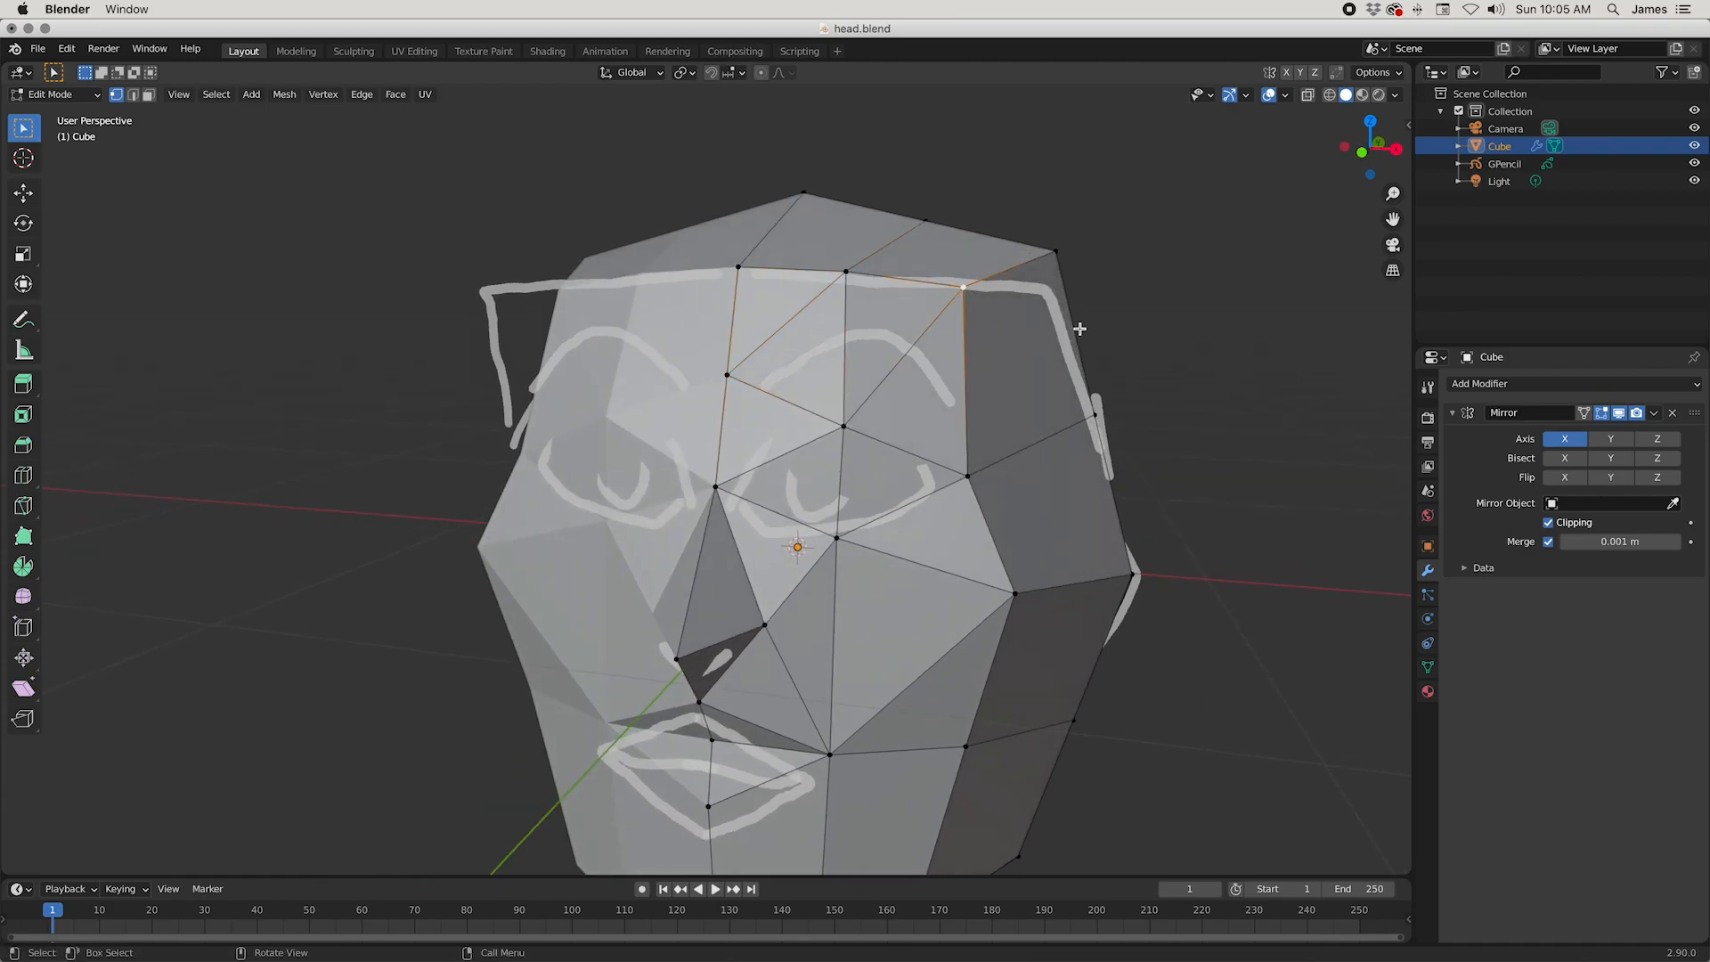
Step: Slide the outer forehead-corner vertex down its side edge by a factor of about 0.27
middle_click_drag(1079, 329, 1088, 320)
key("shift+v")
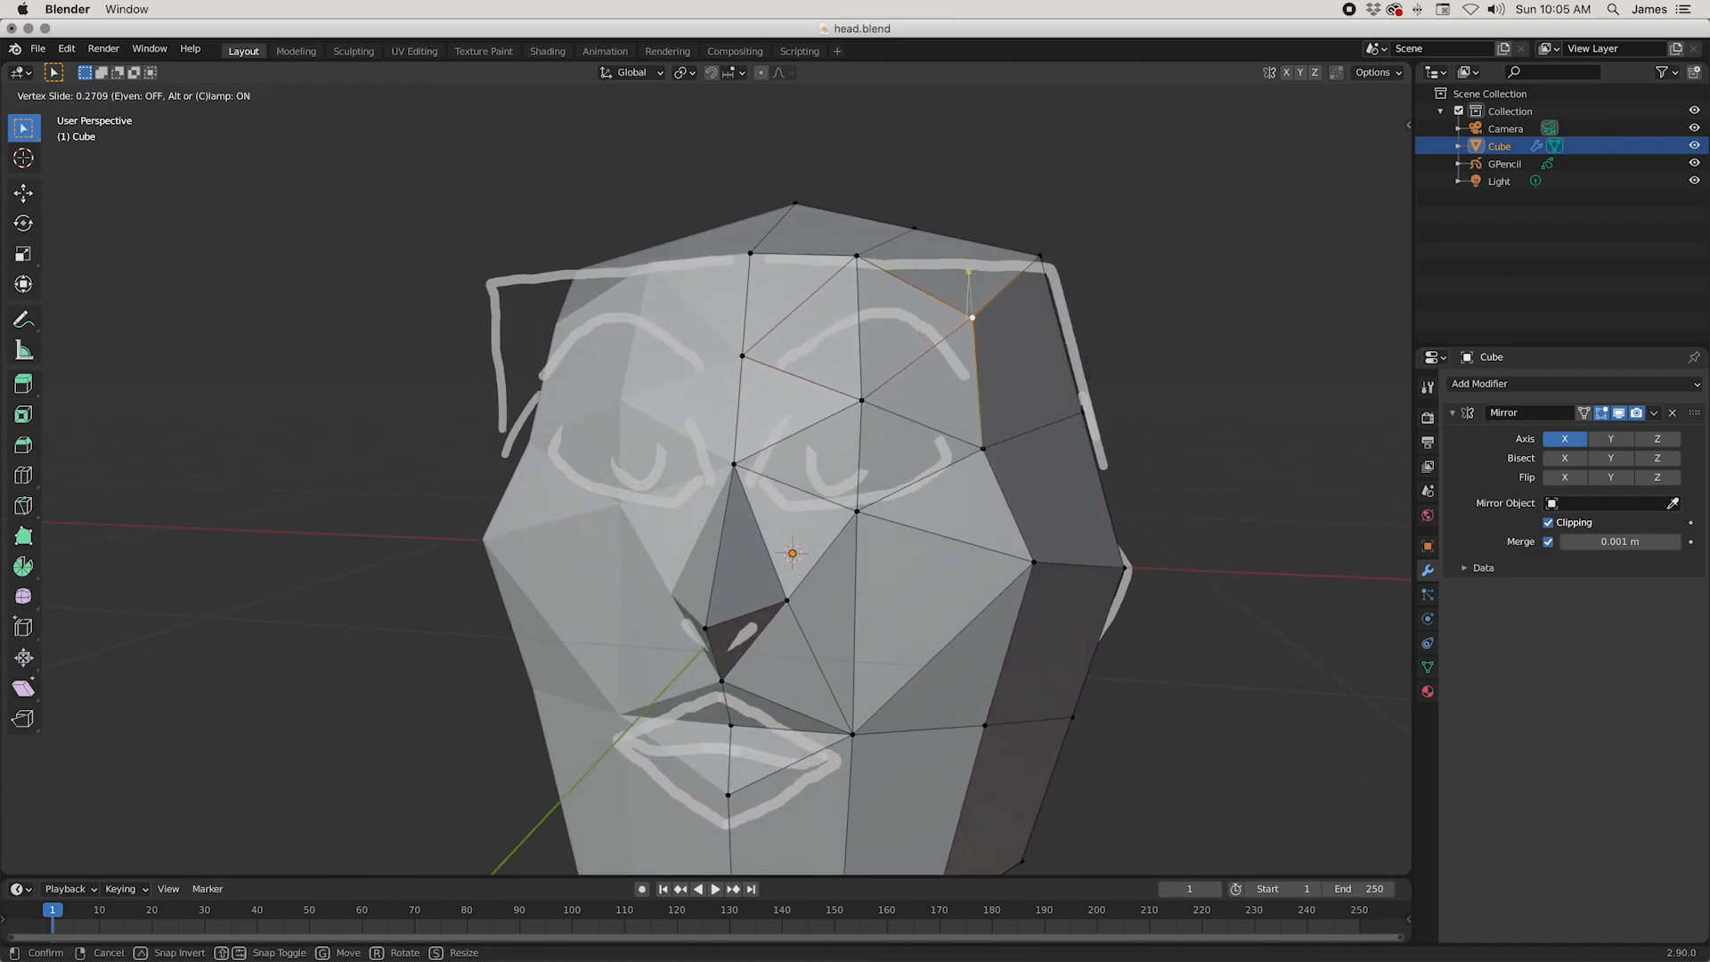
left_click(969, 275)
middle_click_drag(969, 274, 996, 371)
middle_click_drag(1002, 361, 976, 413)
Step: Shift the middle forehead vertex along Y and slide it along the centre edge by a factor of 0.144
middle_click_drag(557, 431, 780, 437)
key("g")
key("y")
left_click(778, 494)
key("g")
key("g")
left_click(895, 468)
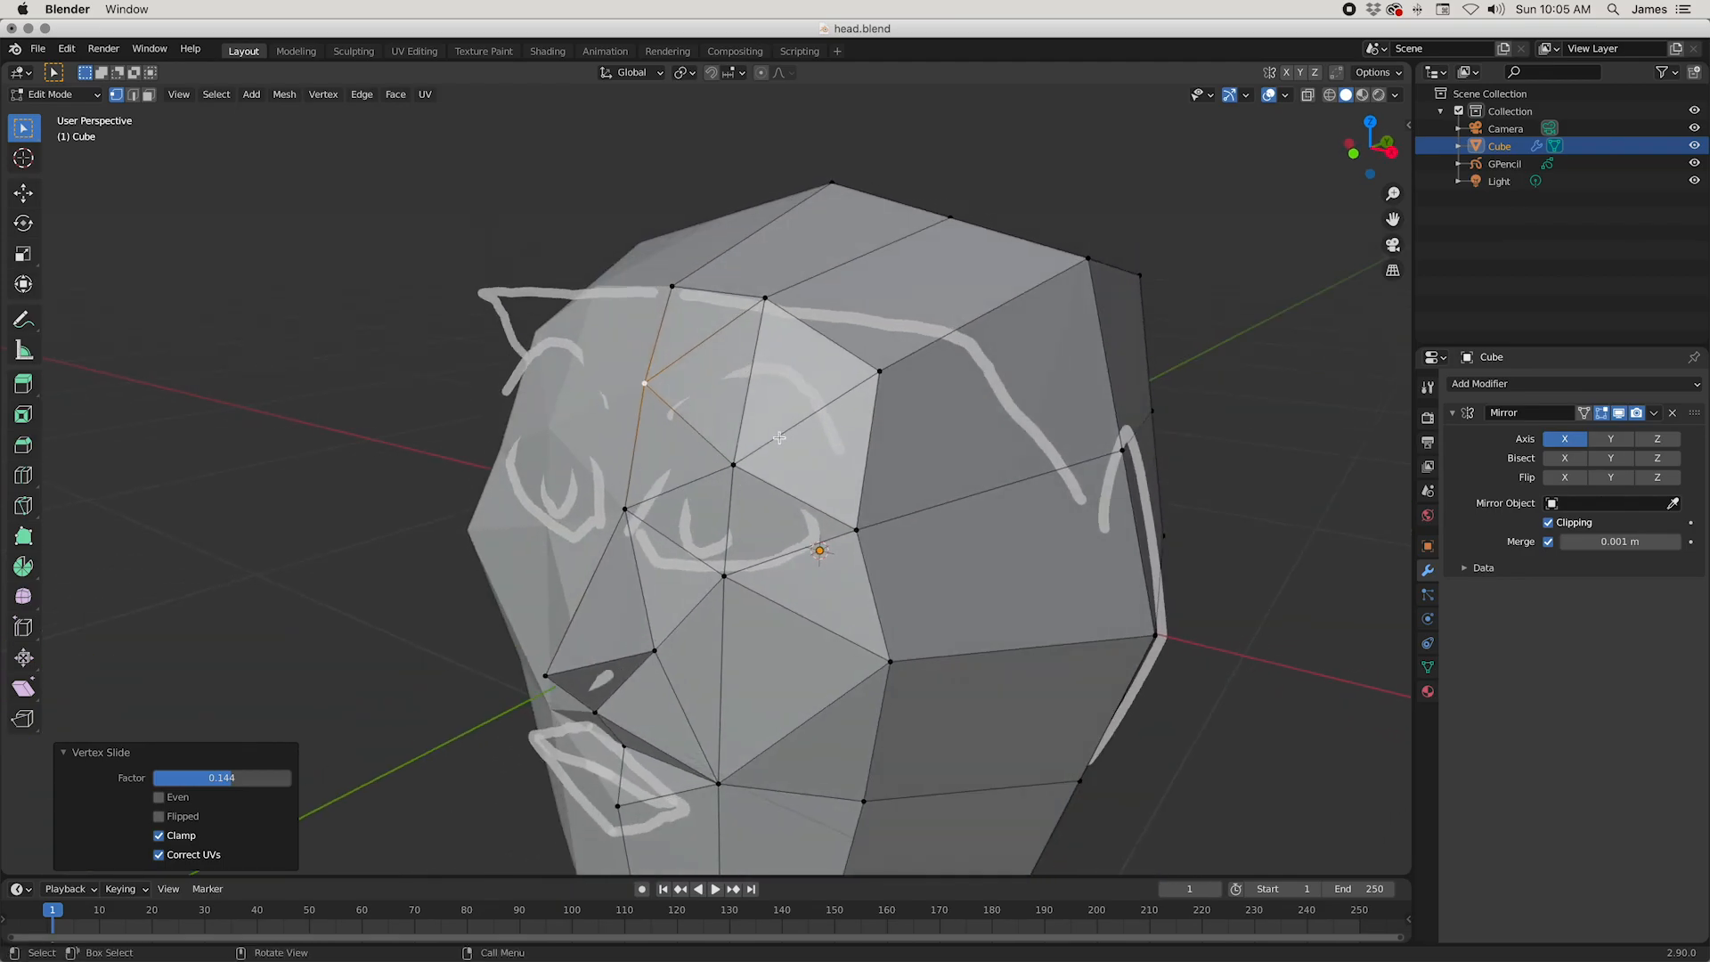
Step: Trace the edge loops around the brow, the eye and cheek, and the nose by selecting their edges to examine the facial topology
middle_click_drag(630, 477, 887, 485)
scroll(872, 493, "down", 3)
scroll(887, 454, "up", 1)
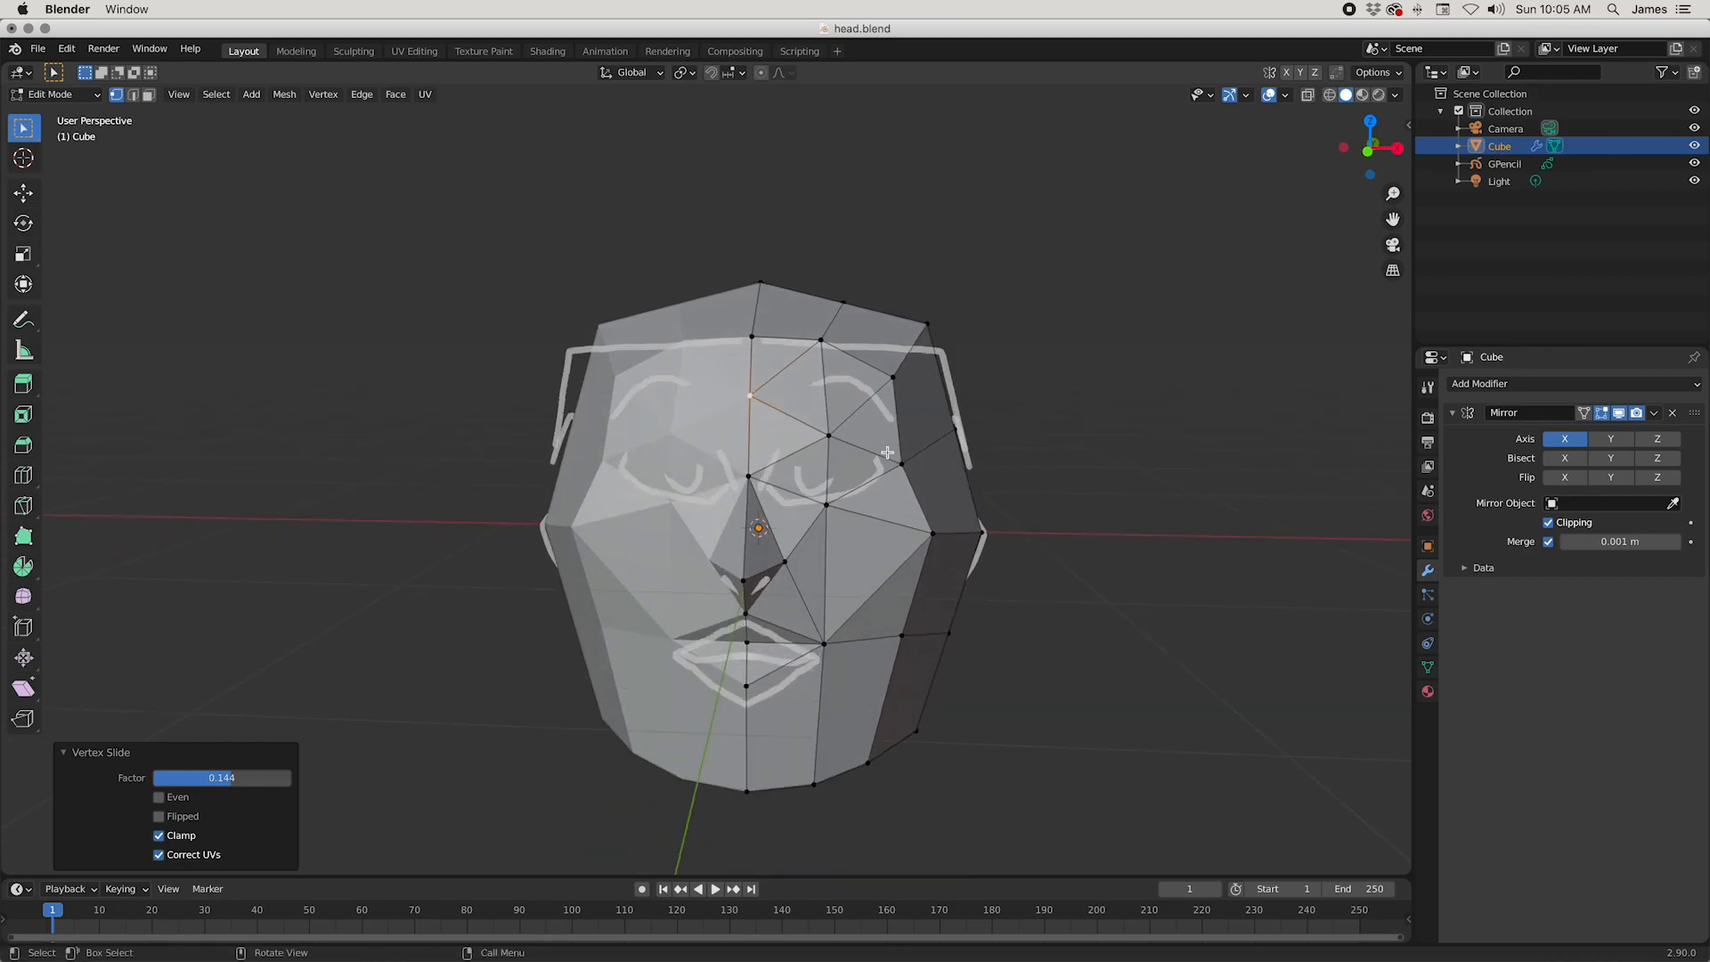
key("2")
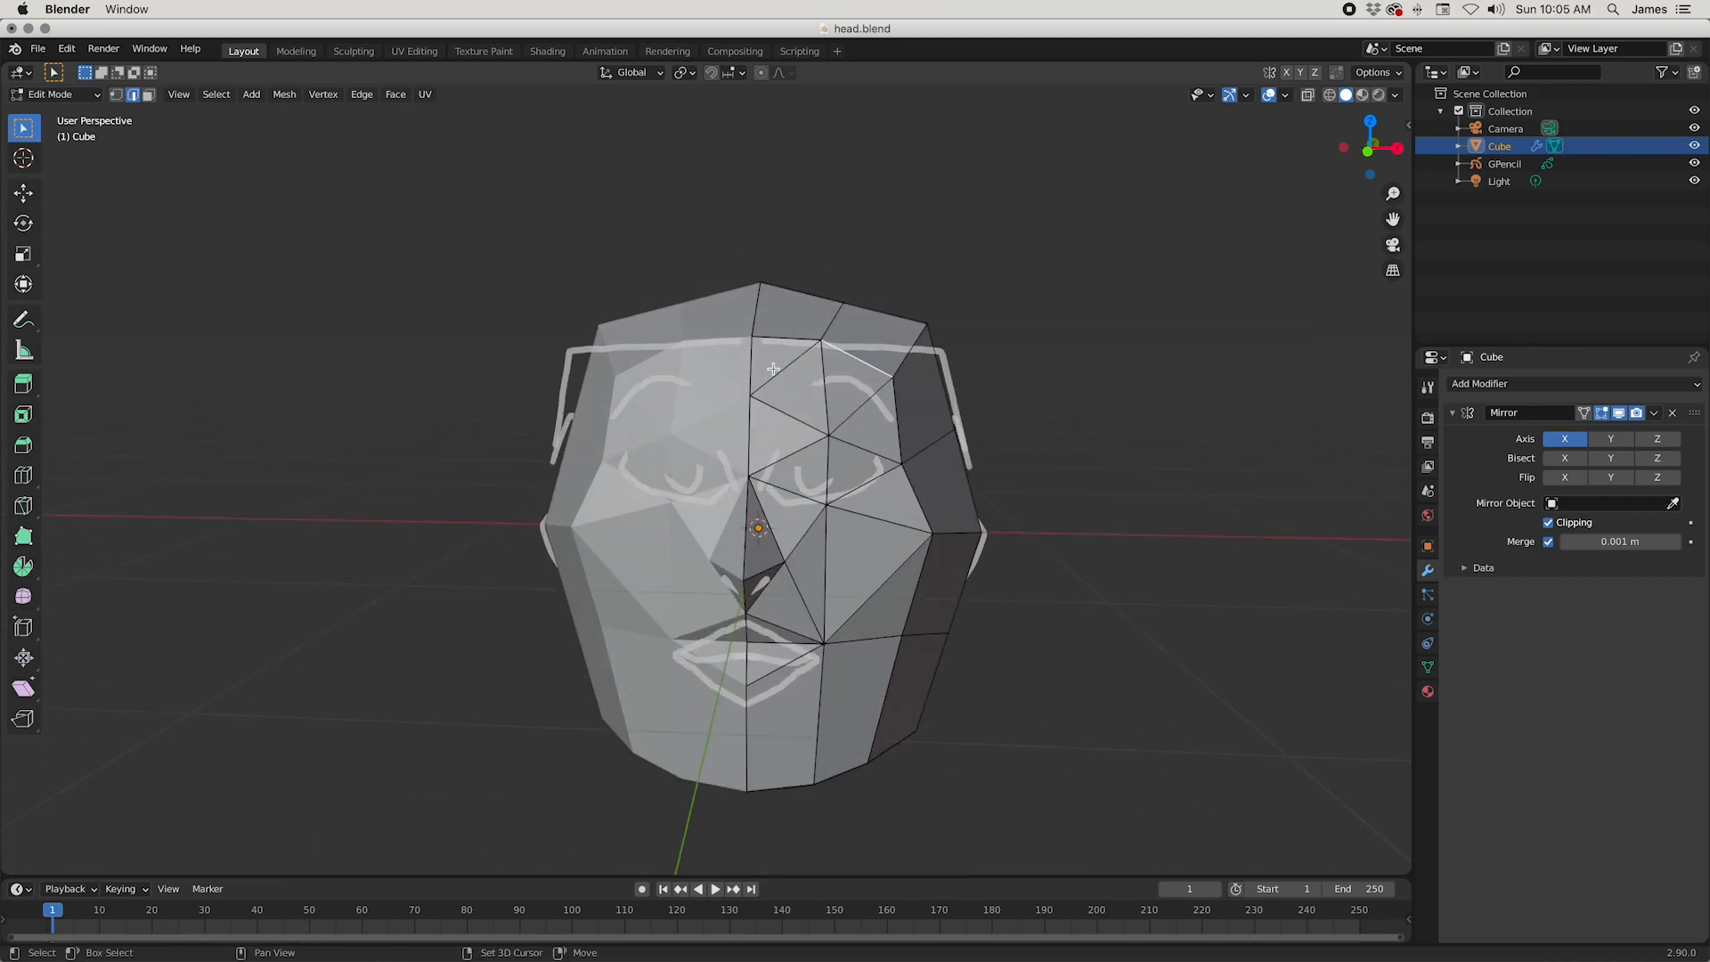
middle_click_drag(901, 427, 966, 495)
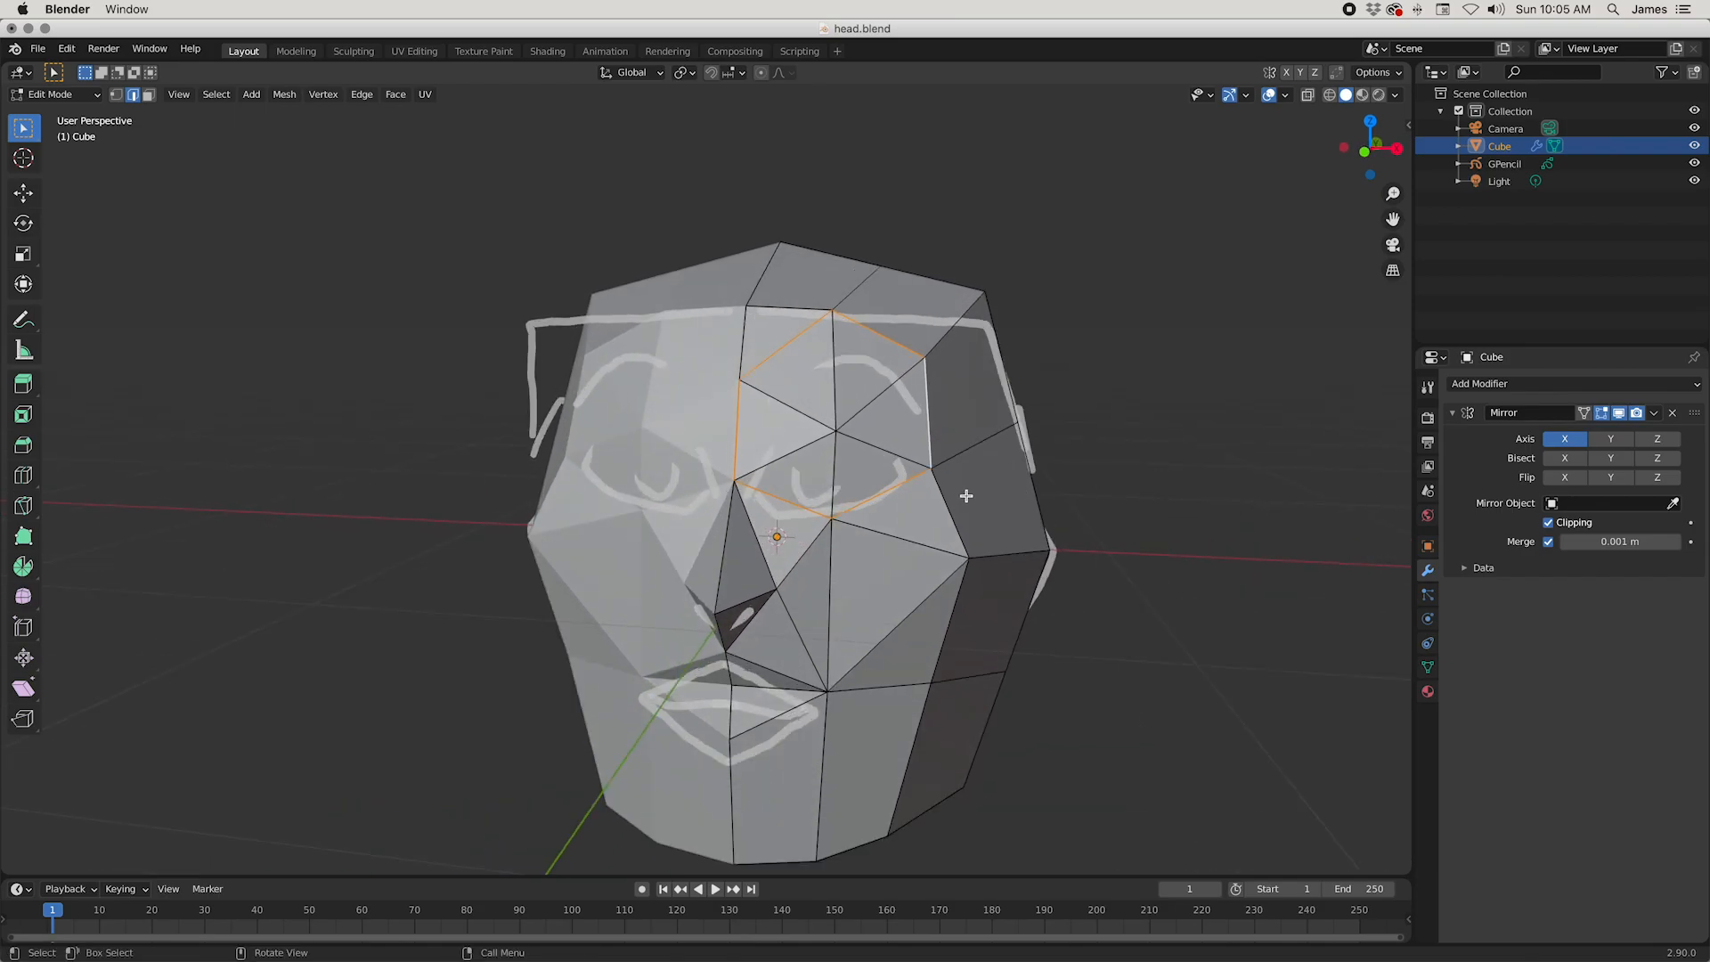
mouse_move(877, 662)
middle_mouse_down()
mouse_move(778, 656)
mouse_move(805, 664)
mouse_move(801, 706)
mouse_move(853, 629)
mouse_move(870, 640)
middle_mouse_up()
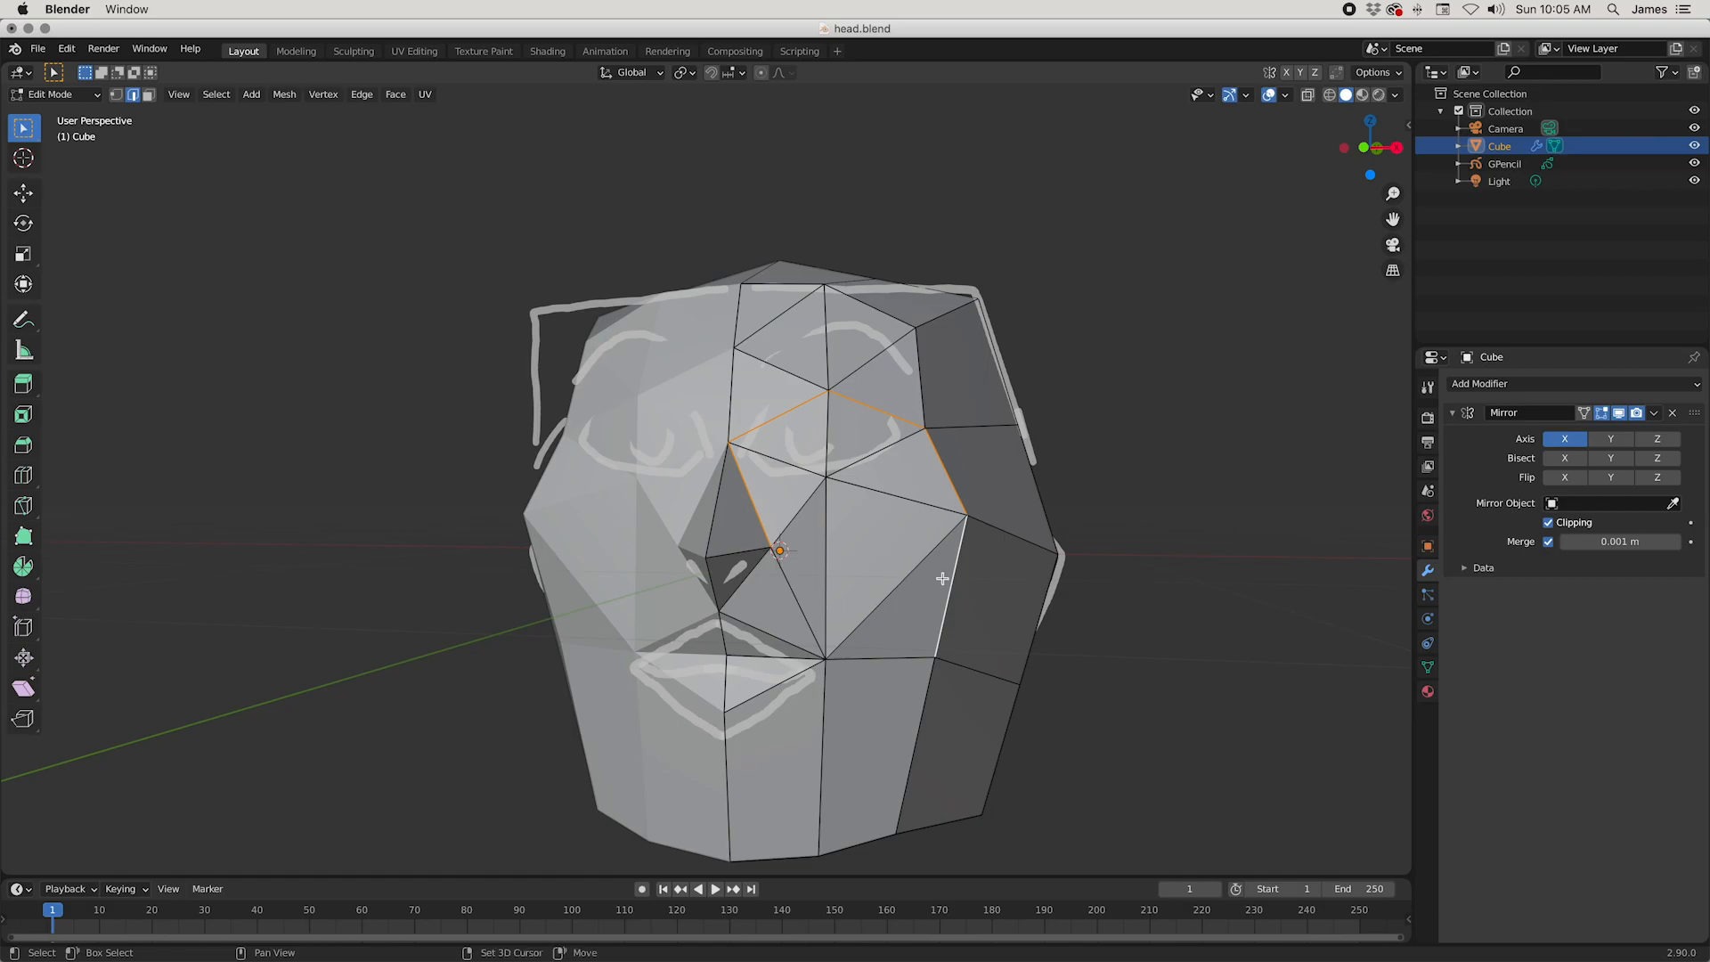
middle_click_drag(805, 609, 877, 572)
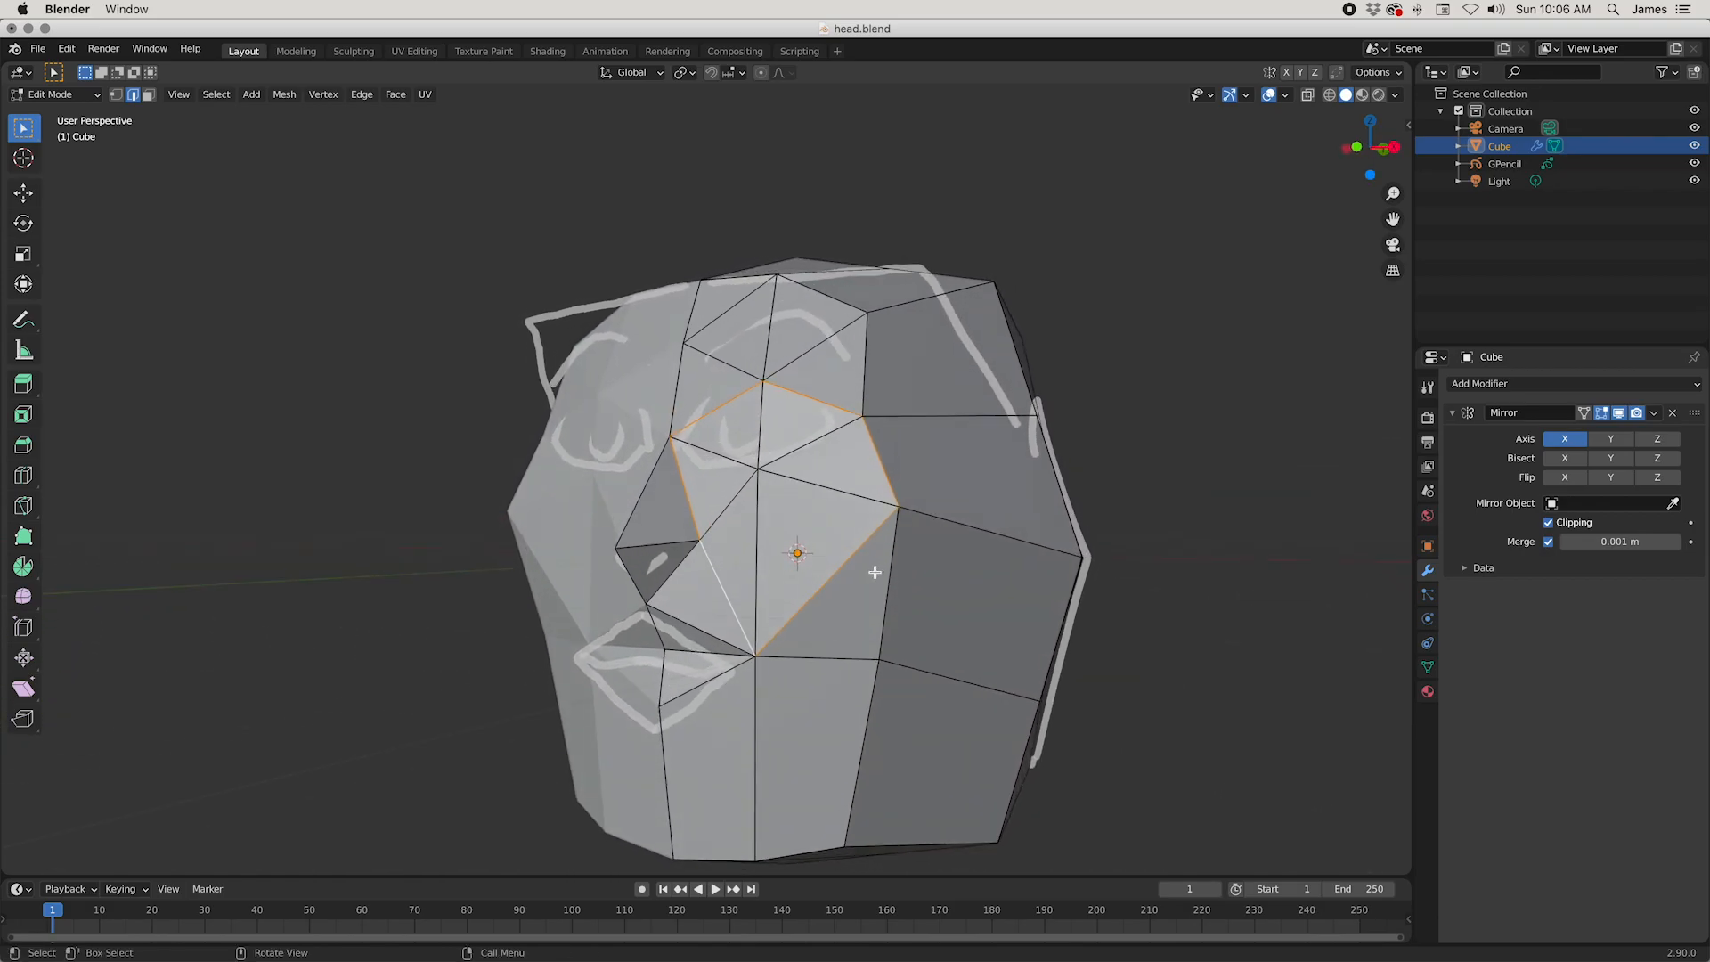
left_click(747, 510)
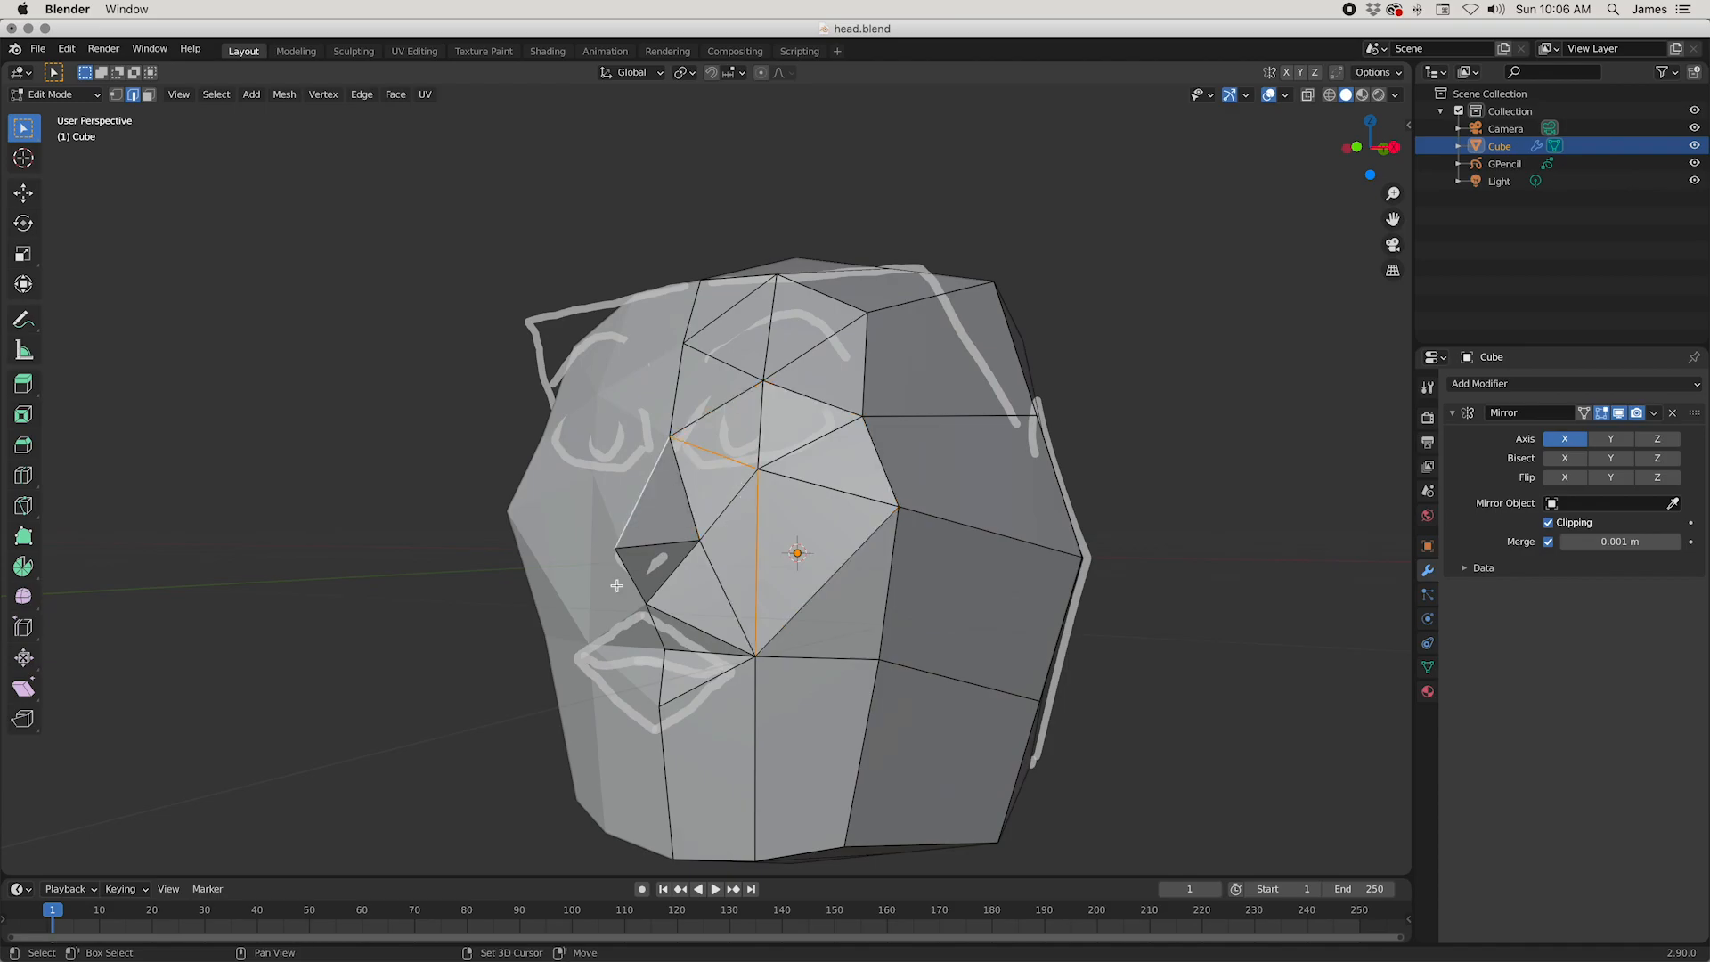
middle_click_drag(698, 629, 907, 722)
middle_click_drag(833, 674, 831, 681)
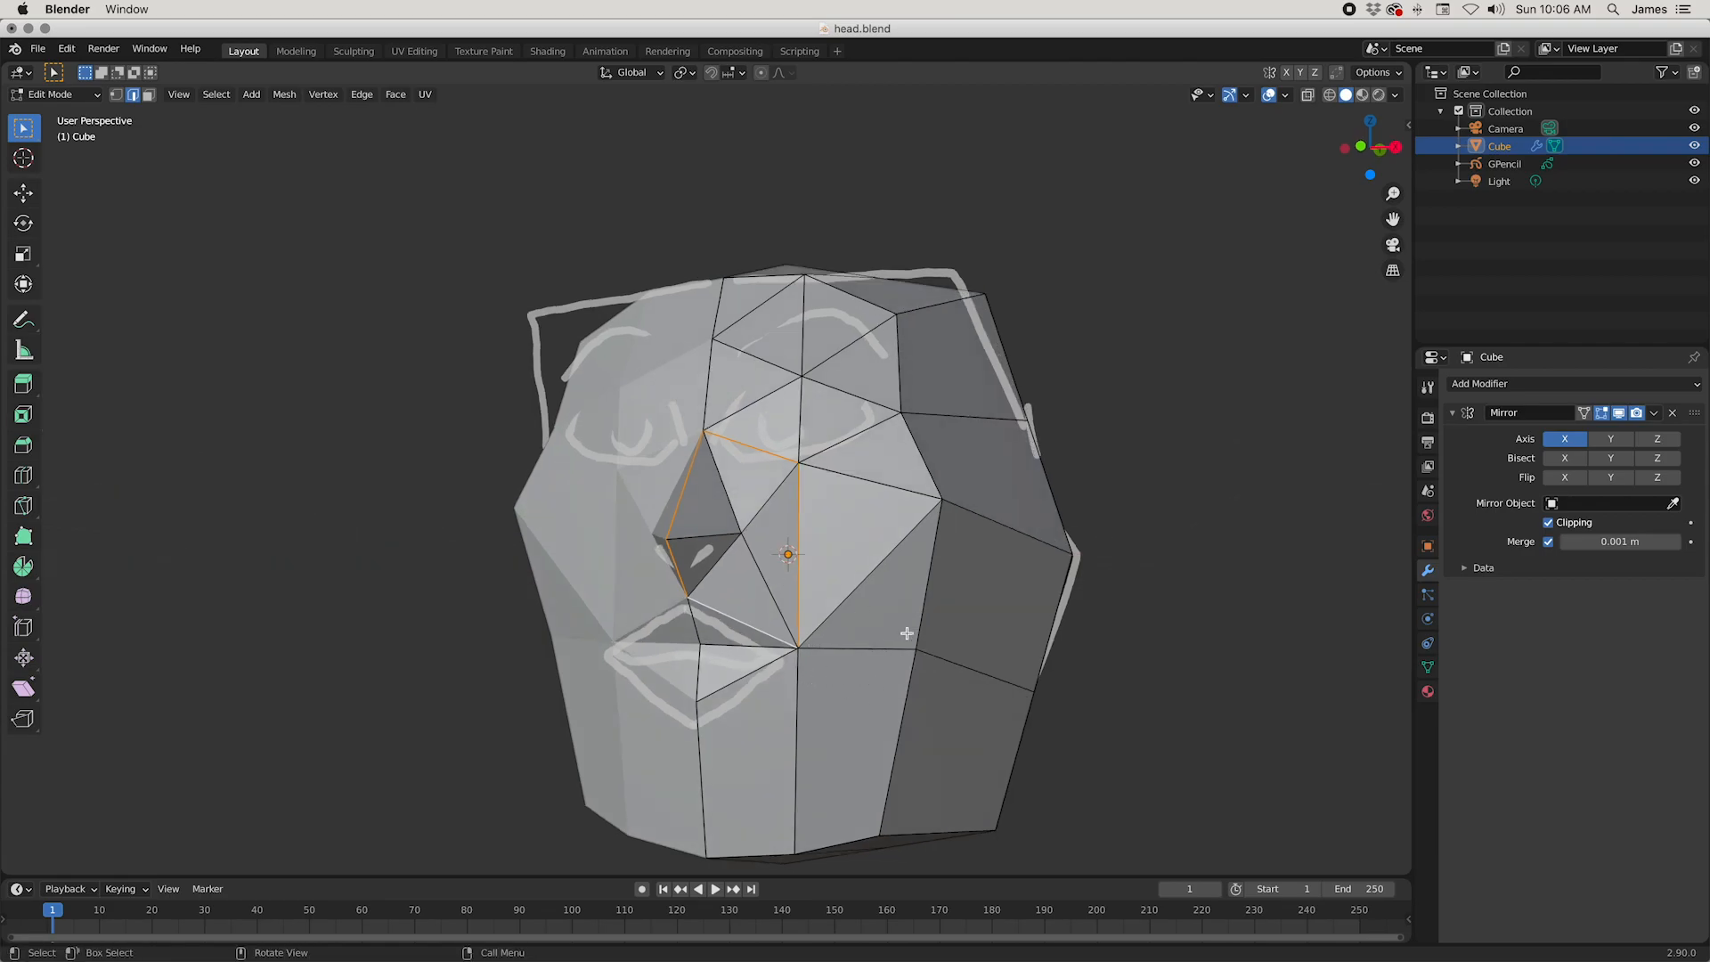
middle_click_drag(906, 633, 902, 662)
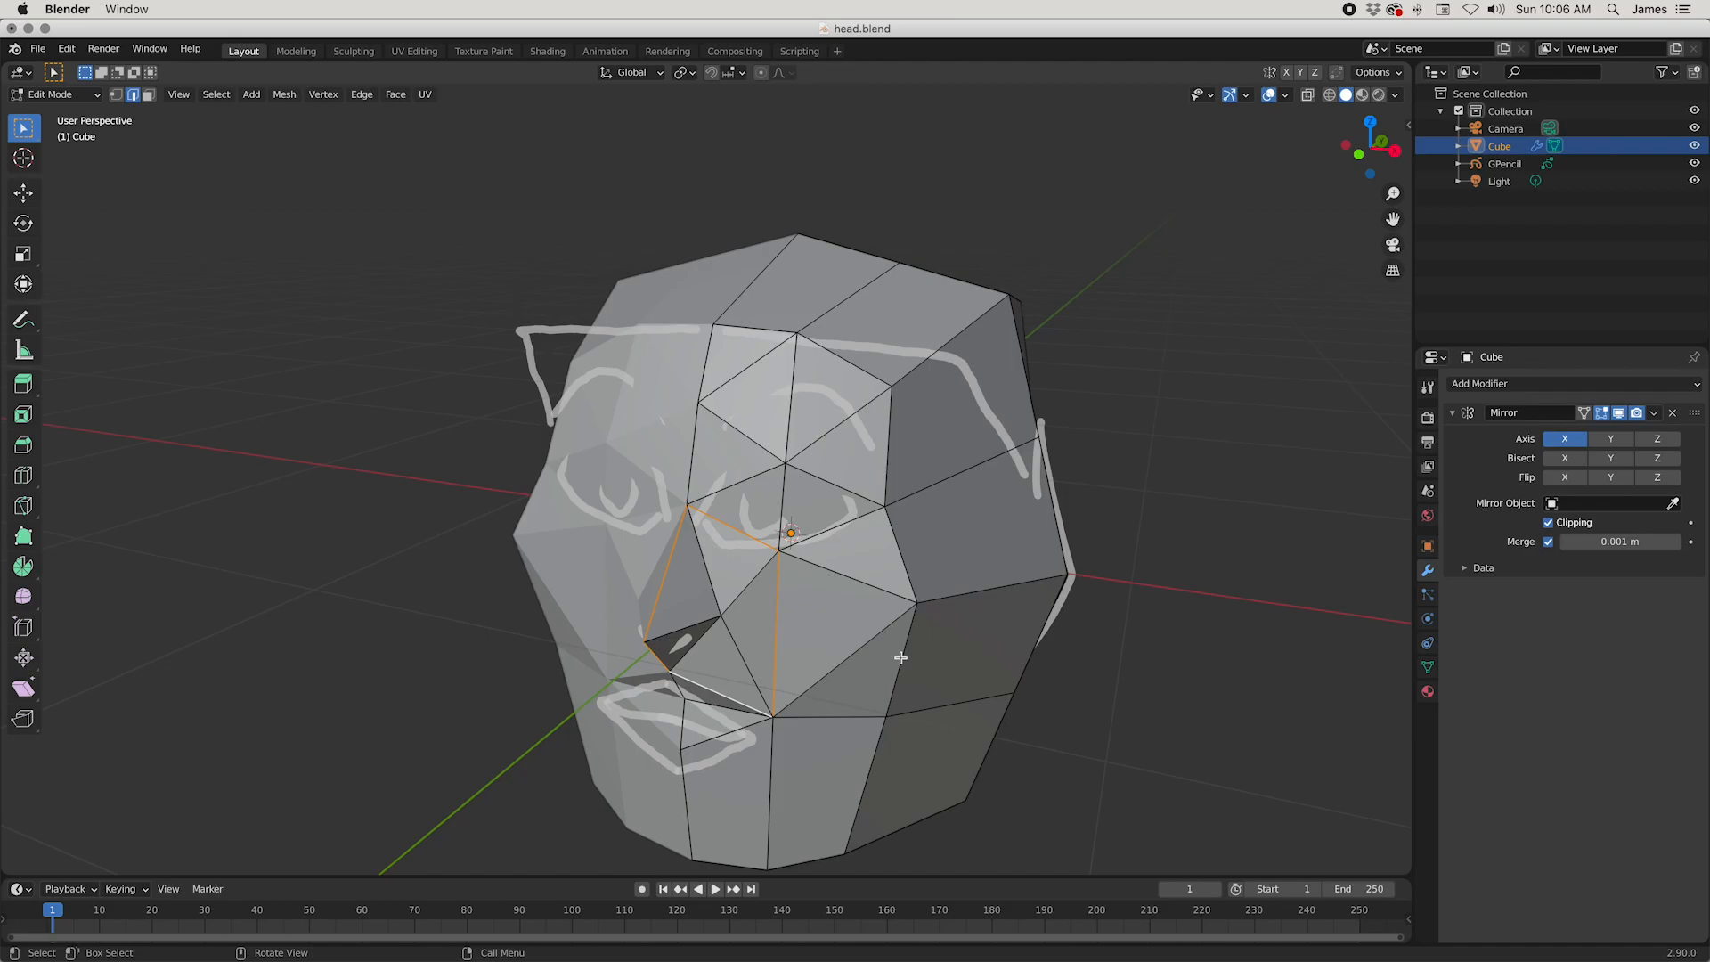
Step: Move the outer nostril vertex back along Y by about 0.023 m
middle_click_drag(1114, 627, 774, 498)
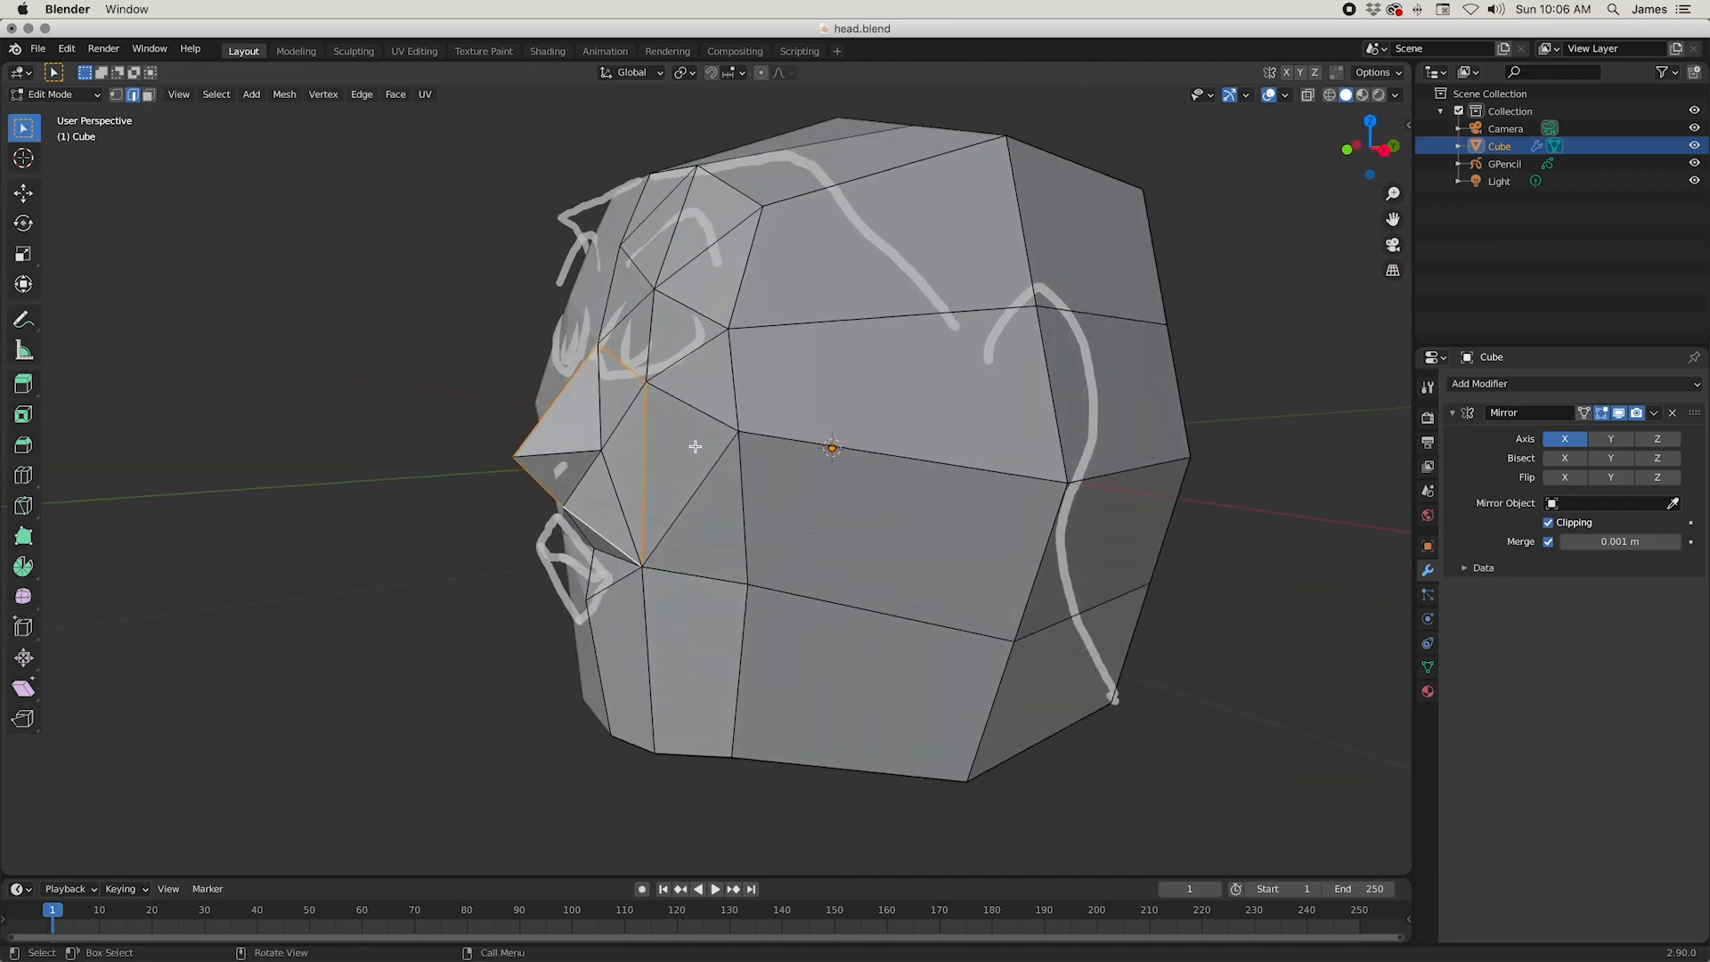
key("1")
middle_click_drag(637, 461, 725, 453)
key("g")
key("y")
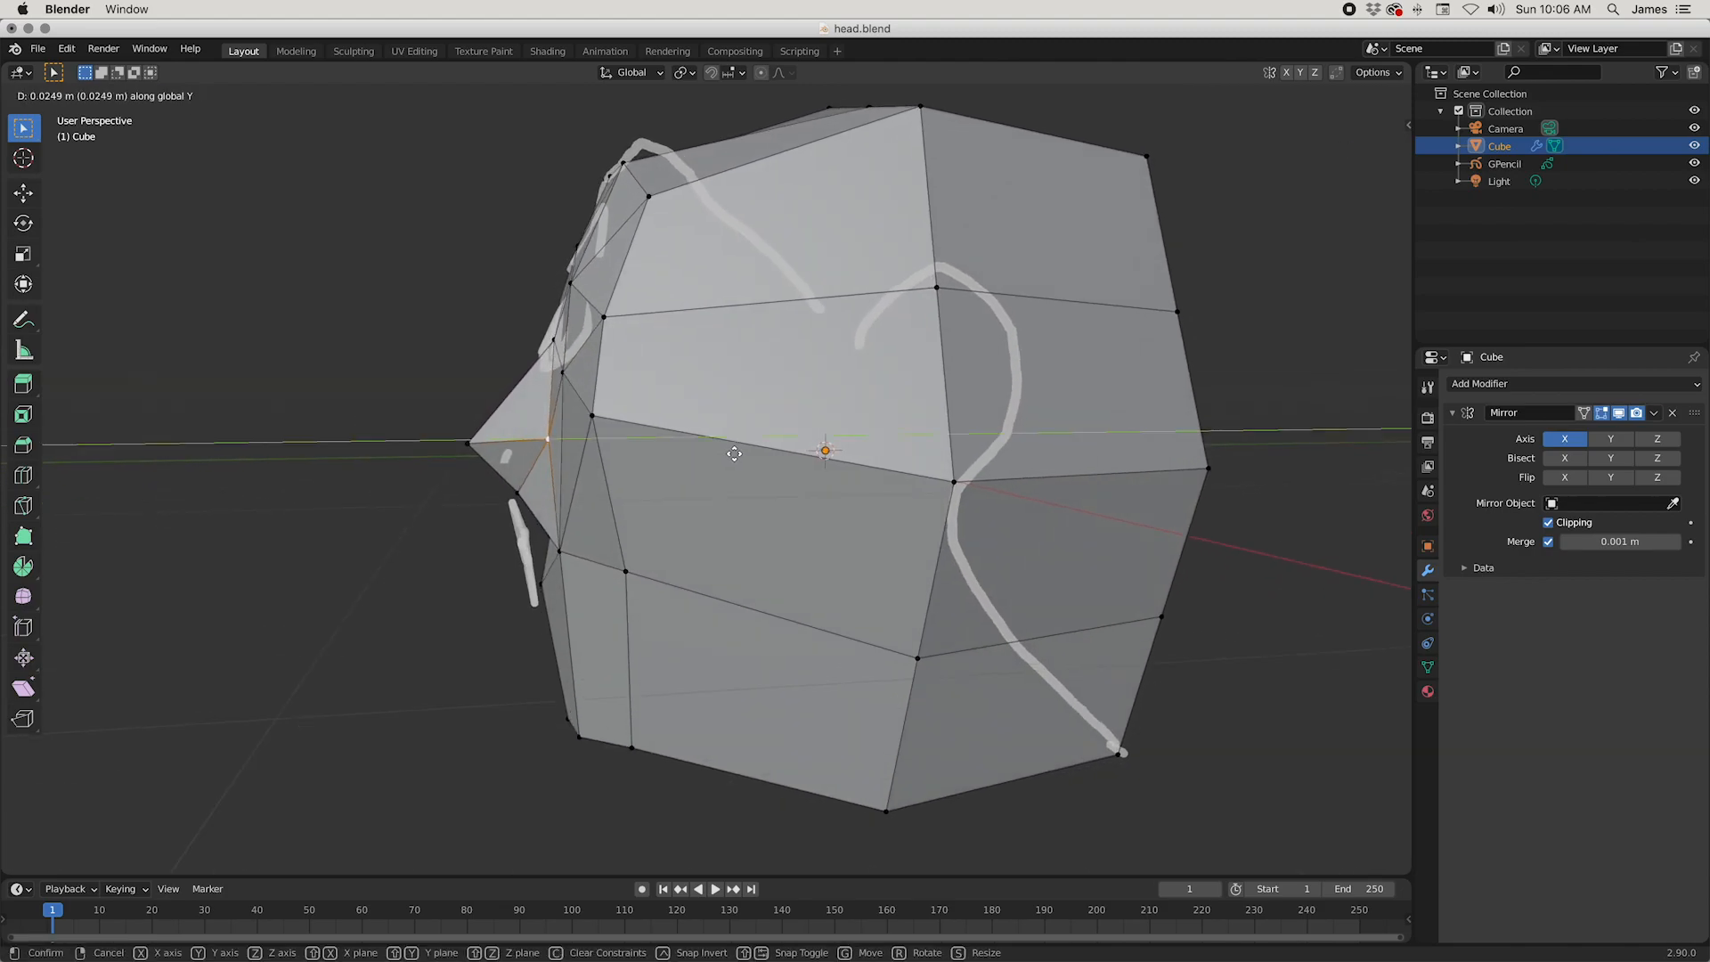
left_click(731, 452)
Step: Fine-tune the same nostril vertex forward along Y and save the file
mouse_move(731, 452)
middle_mouse_down()
mouse_move(828, 296)
mouse_move(764, 417)
mouse_move(721, 429)
middle_mouse_up()
key("g")
key("y")
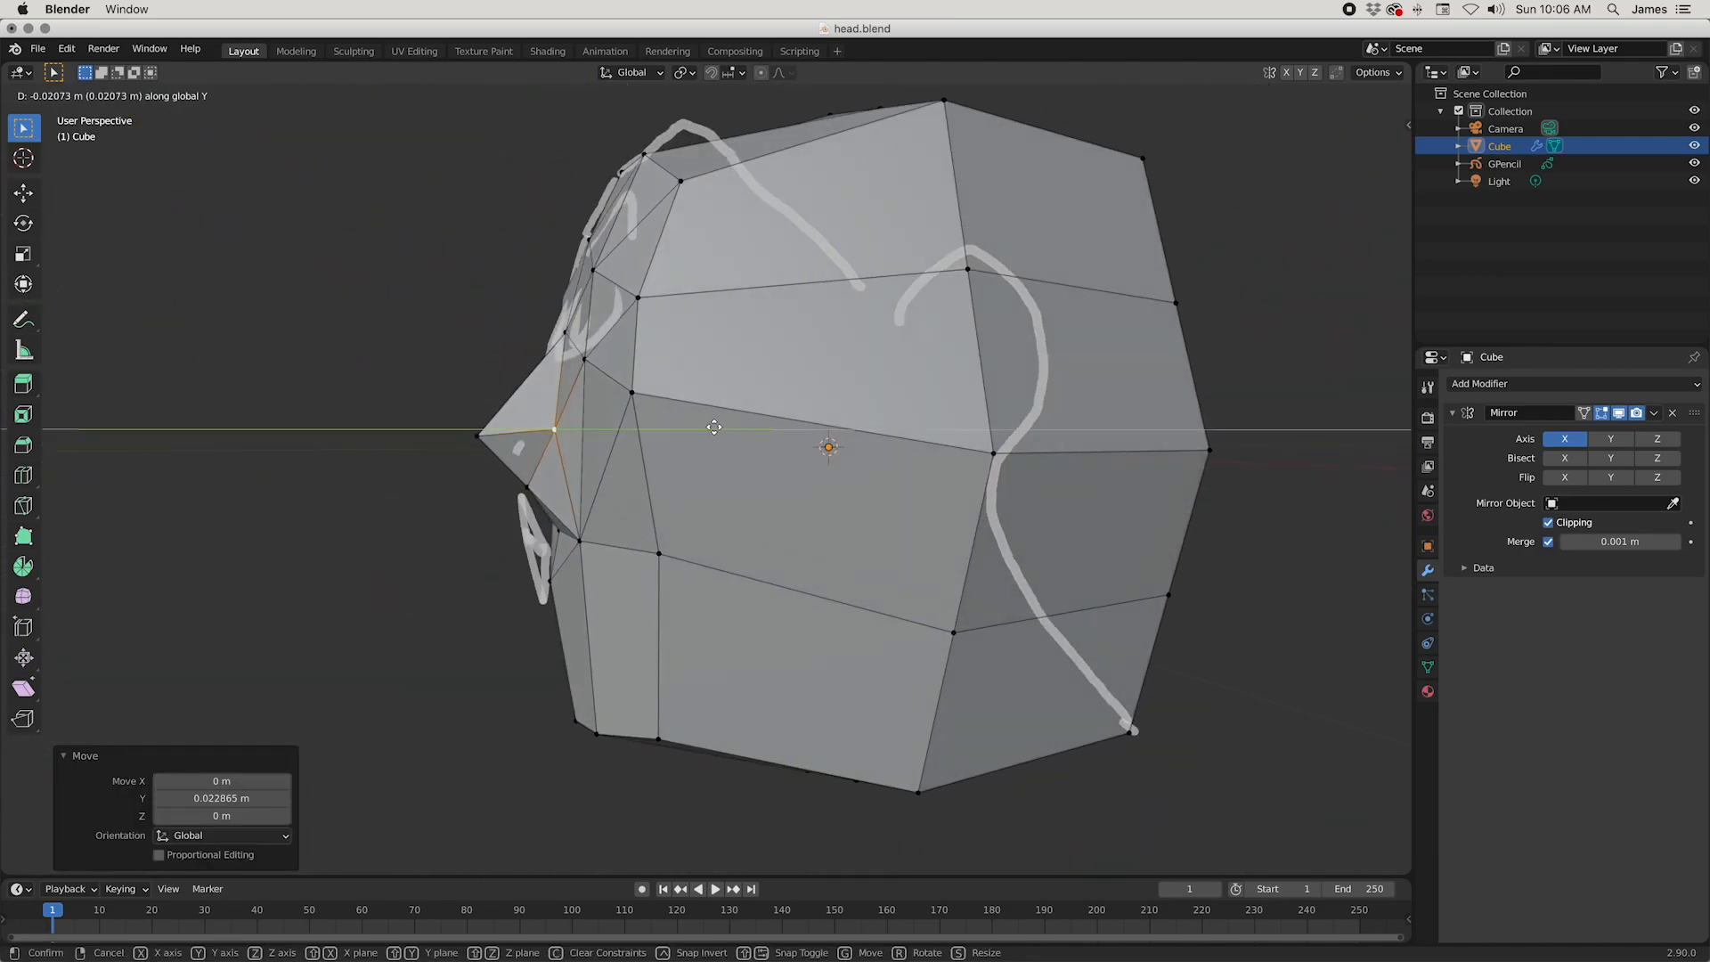
left_click(721, 428)
mouse_move(717, 427)
middle_mouse_down()
mouse_move(855, 427)
mouse_move(698, 433)
mouse_move(703, 412)
mouse_move(748, 440)
middle_mouse_up()
scroll(748, 440, "down", 6)
key("super+s")
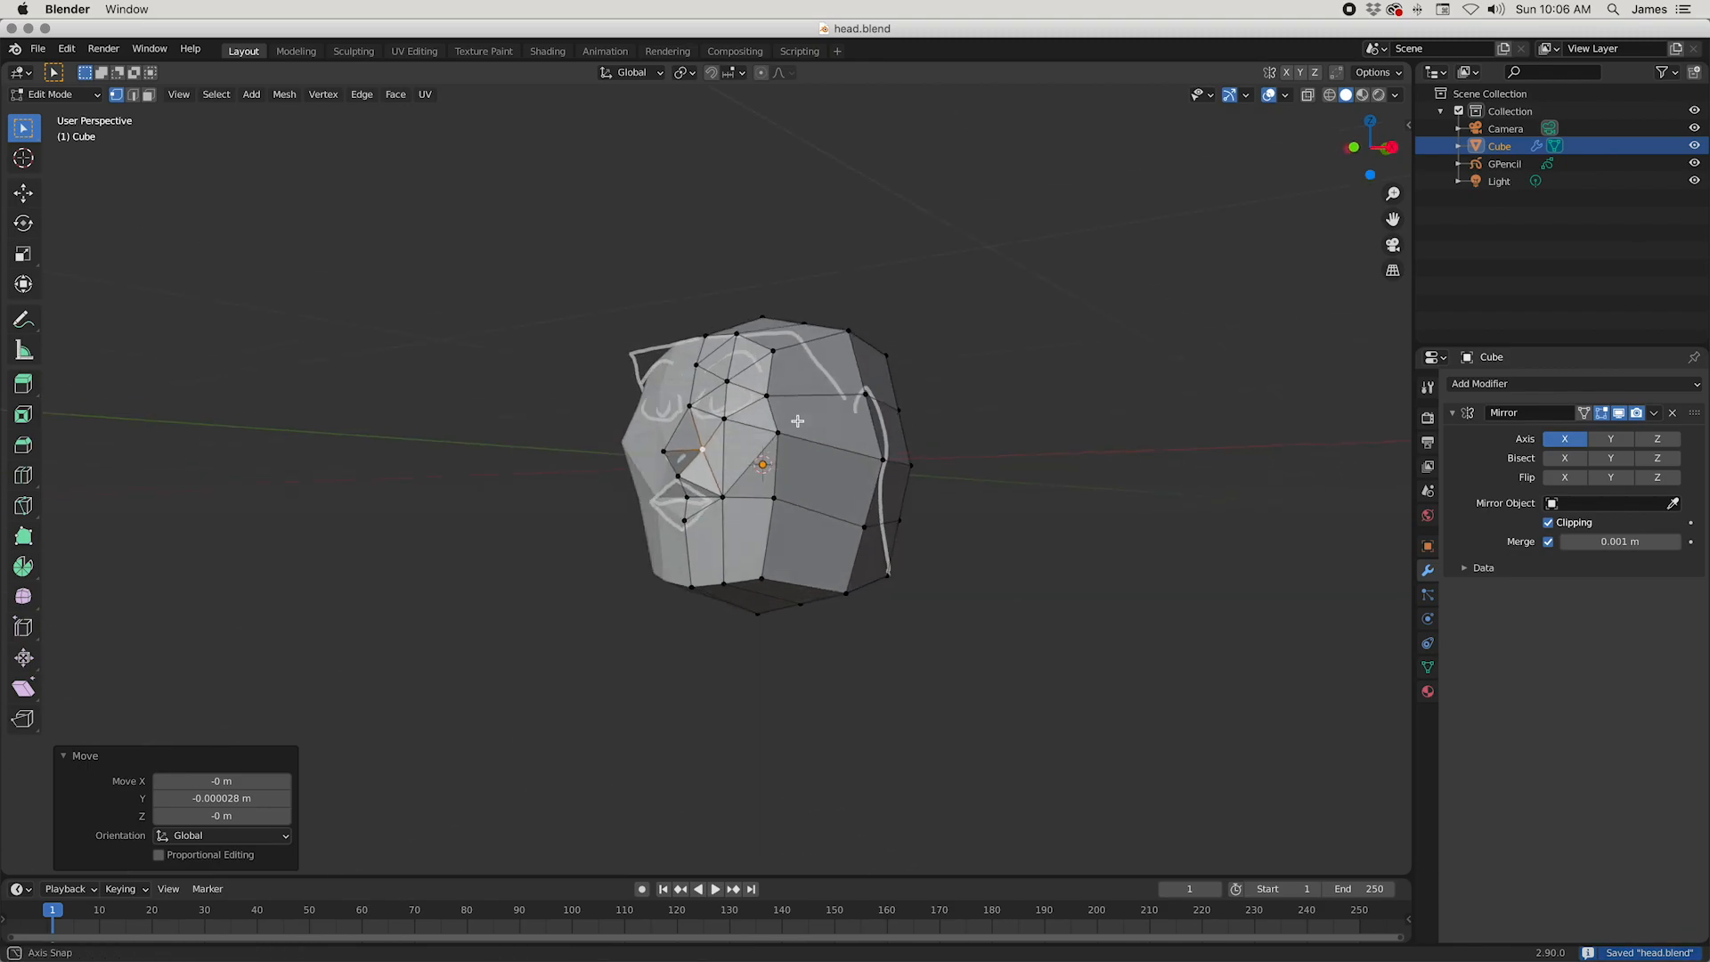
Step: View the face from the front in orthographic projection and pull the head's upper side corner vertex inward
middle_click_drag(774, 439, 898, 475)
middle_click_drag(935, 410, 871, 428)
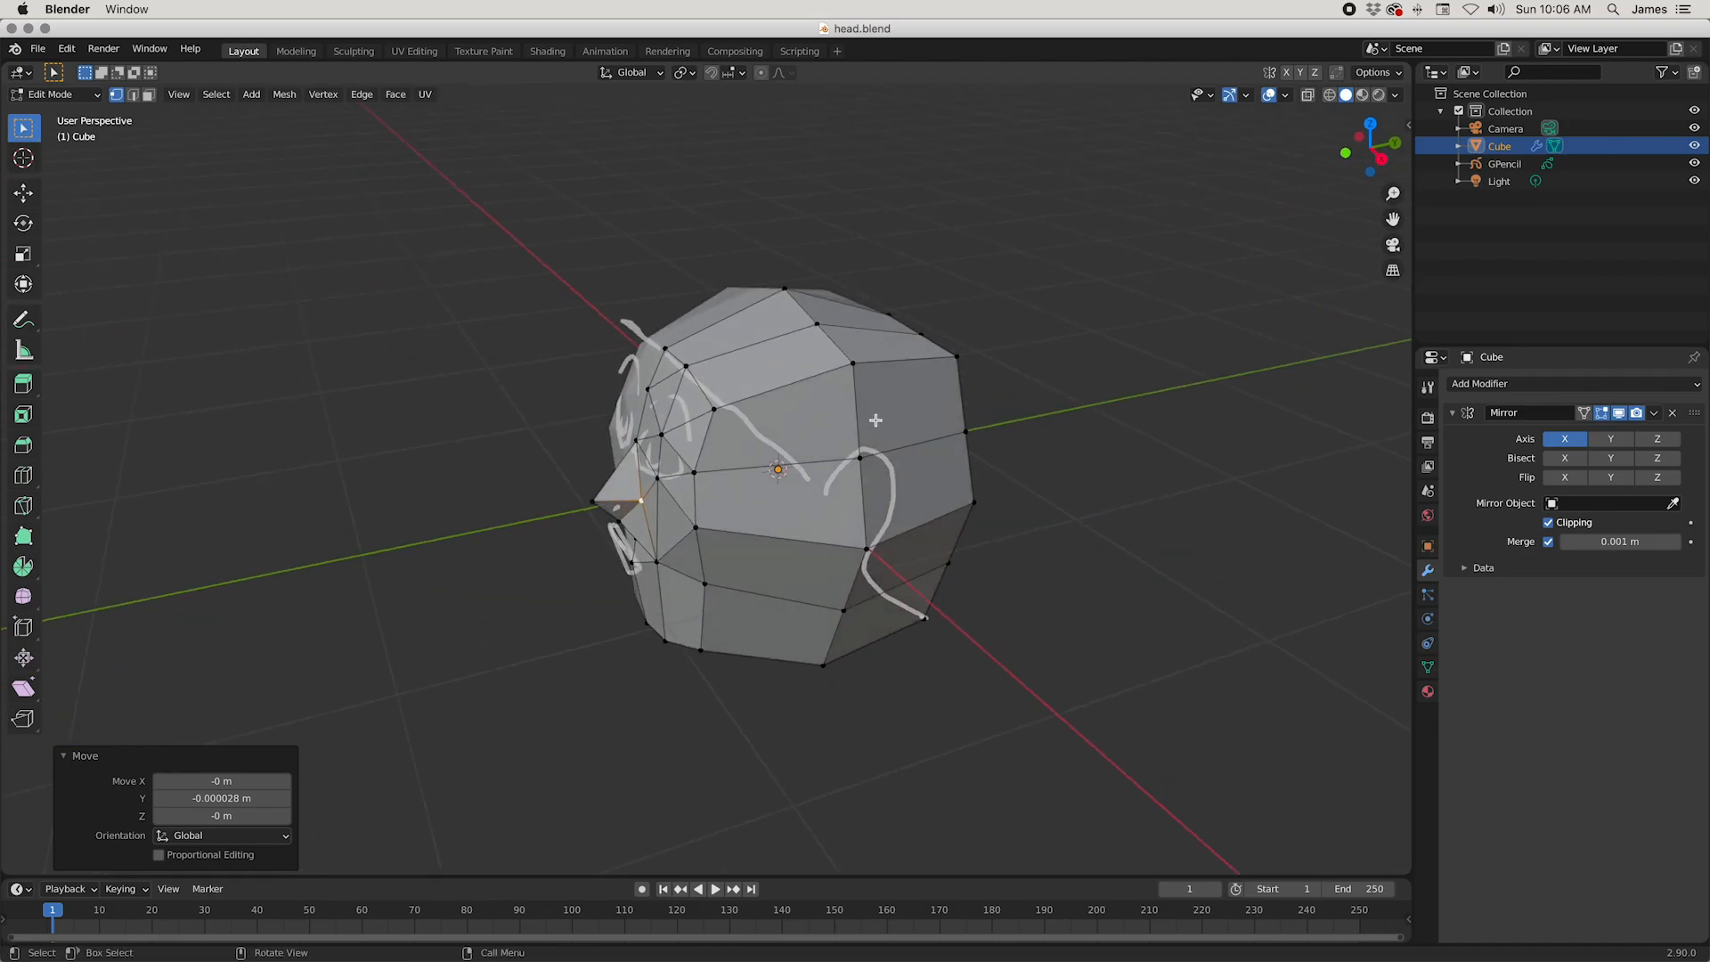
key("KP_5")
middle_click_drag(875, 420, 1043, 299)
scroll(1100, 267, "up", 2)
scroll(1100, 267, "down", 2)
left_click(914, 282)
middle_click_drag(915, 282, 1141, 333)
key("g")
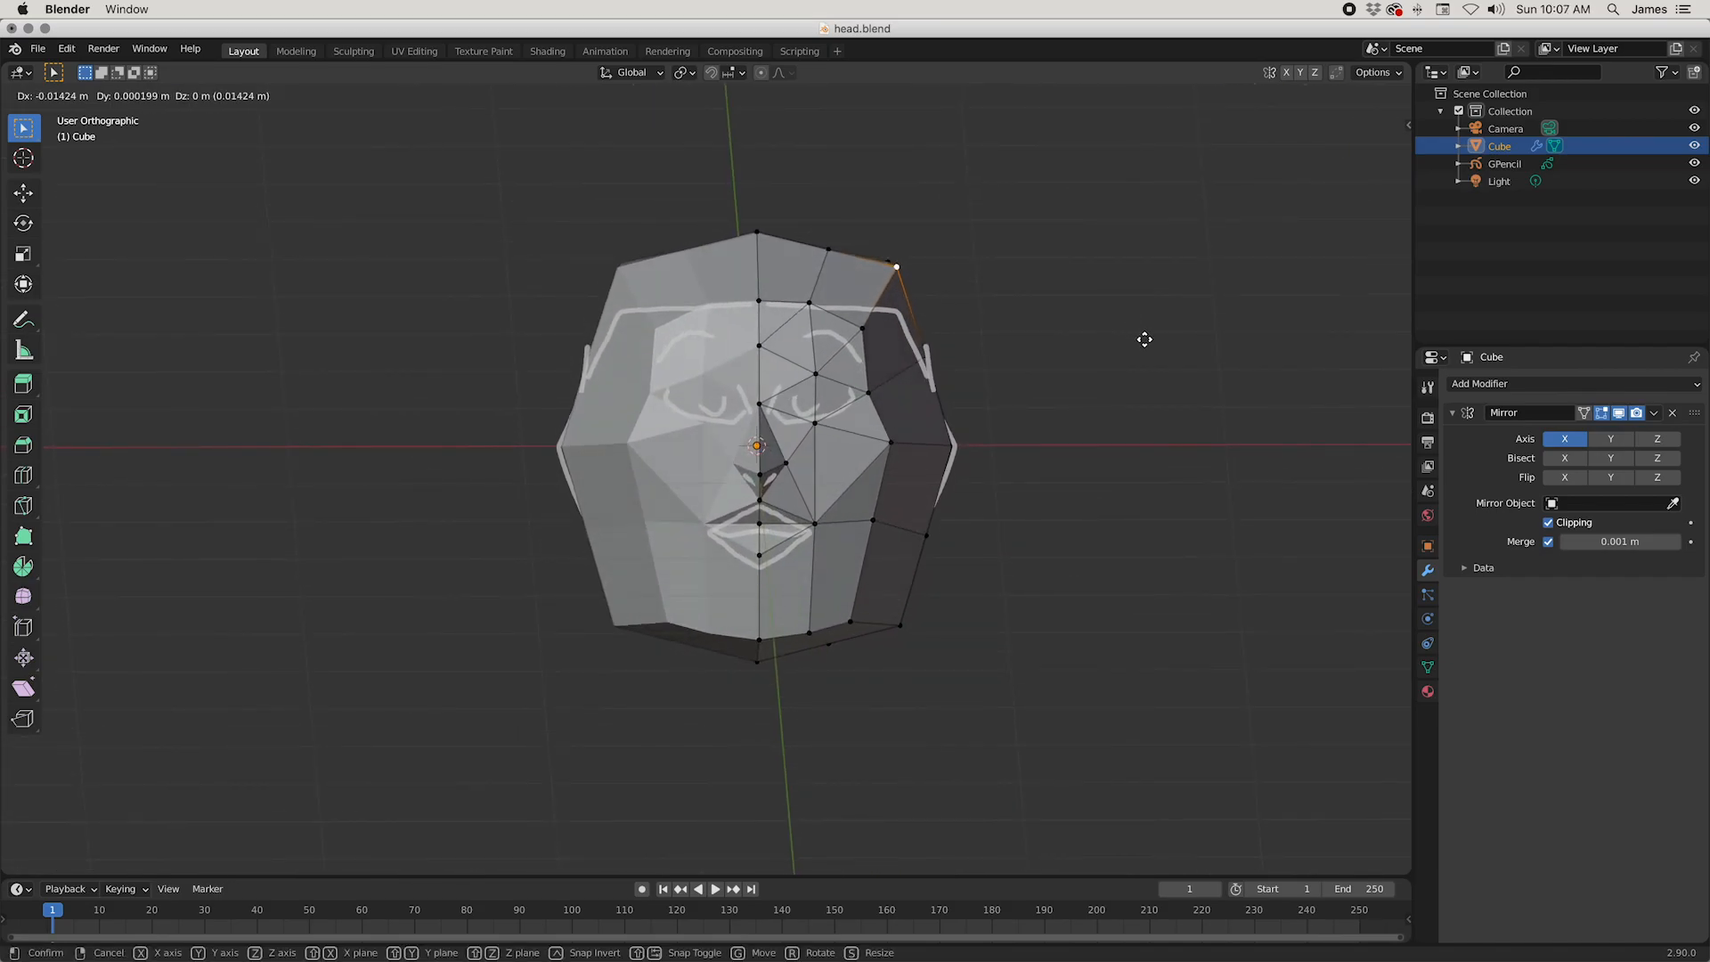
left_click(1137, 345)
Step: Move the widest side vertex at ear height inward by about 0.14 m and the one below it by about 0.10 m
left_click(954, 434)
key("g")
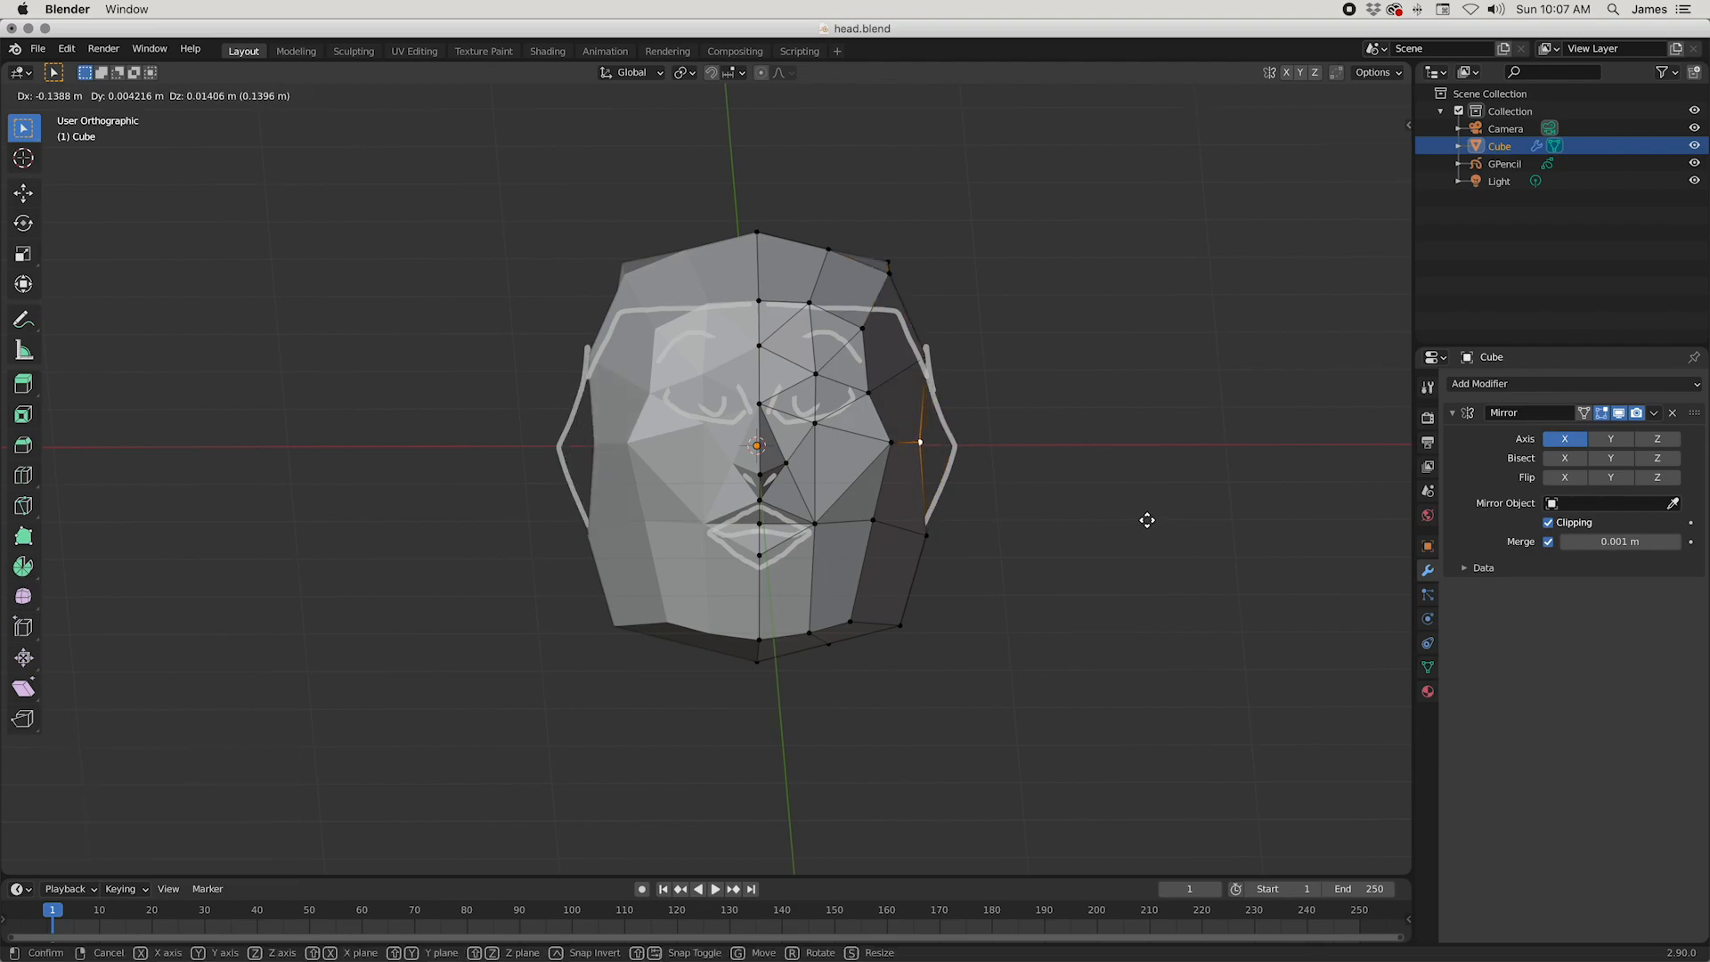
left_click(1144, 520)
left_click_drag(996, 589, 926, 507)
key("g")
left_click(1026, 631)
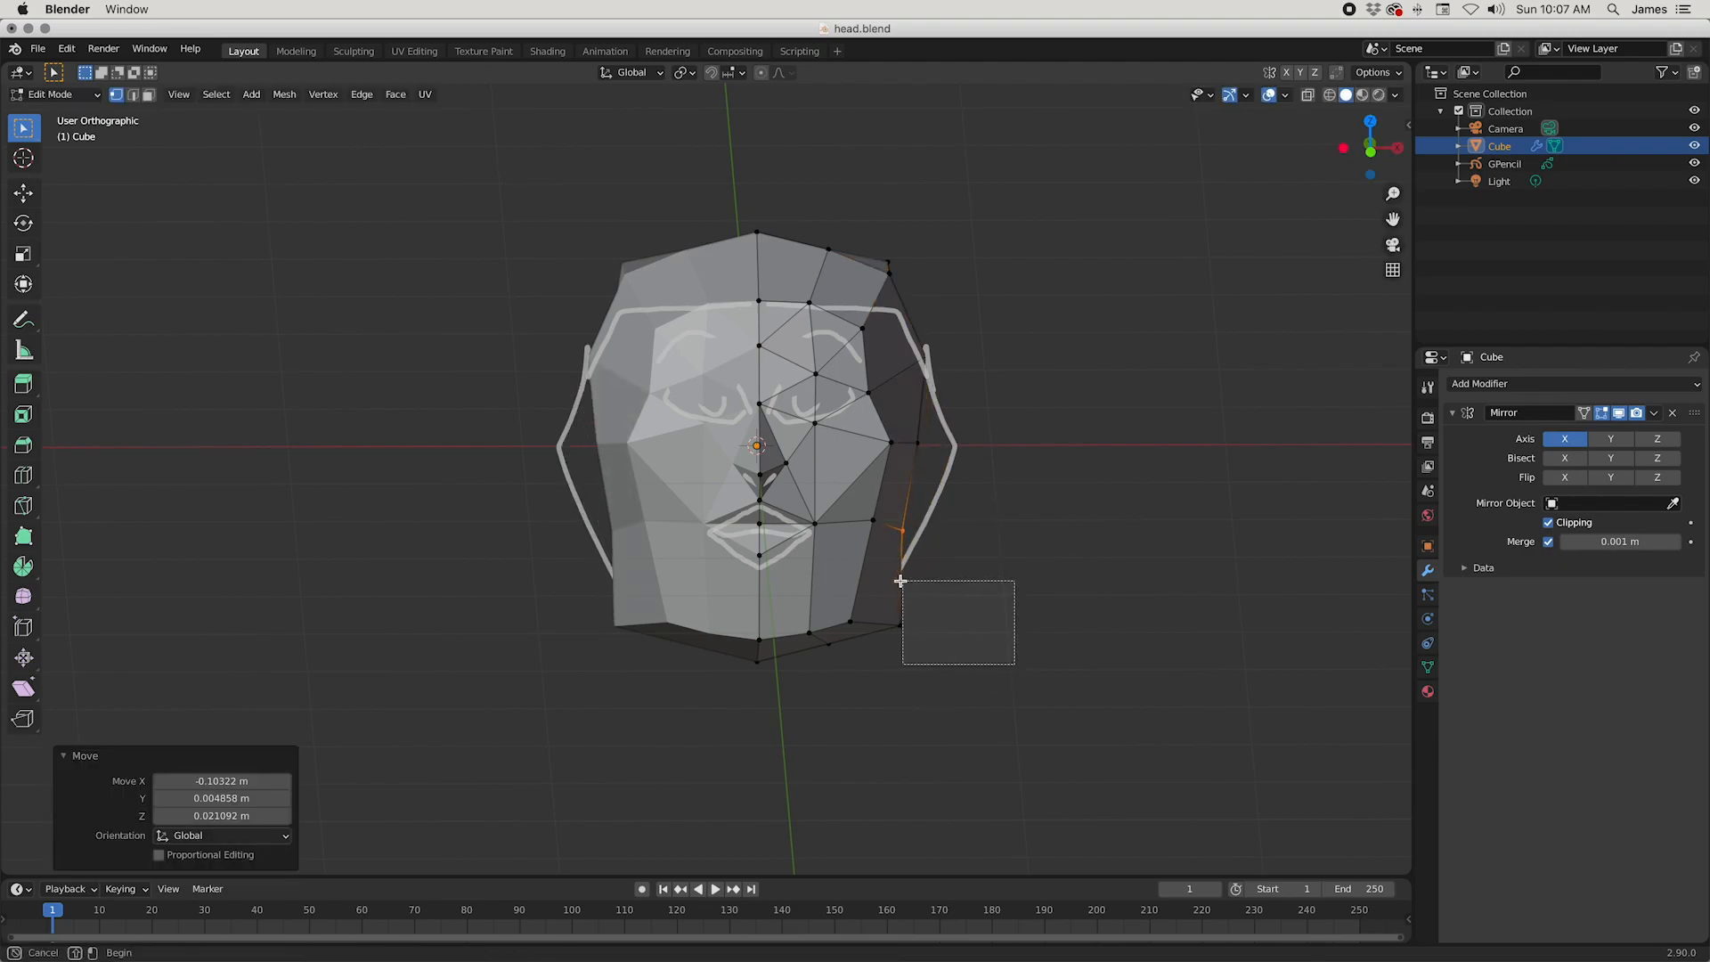
Step: Narrow the jaw by moving the outer jaw corner inward and the front jaw vertex about 0.07 m inward
left_click_drag(901, 580, 901, 582)
key("g")
left_click(1057, 661)
left_click(853, 619)
key("g")
left_click(930, 651)
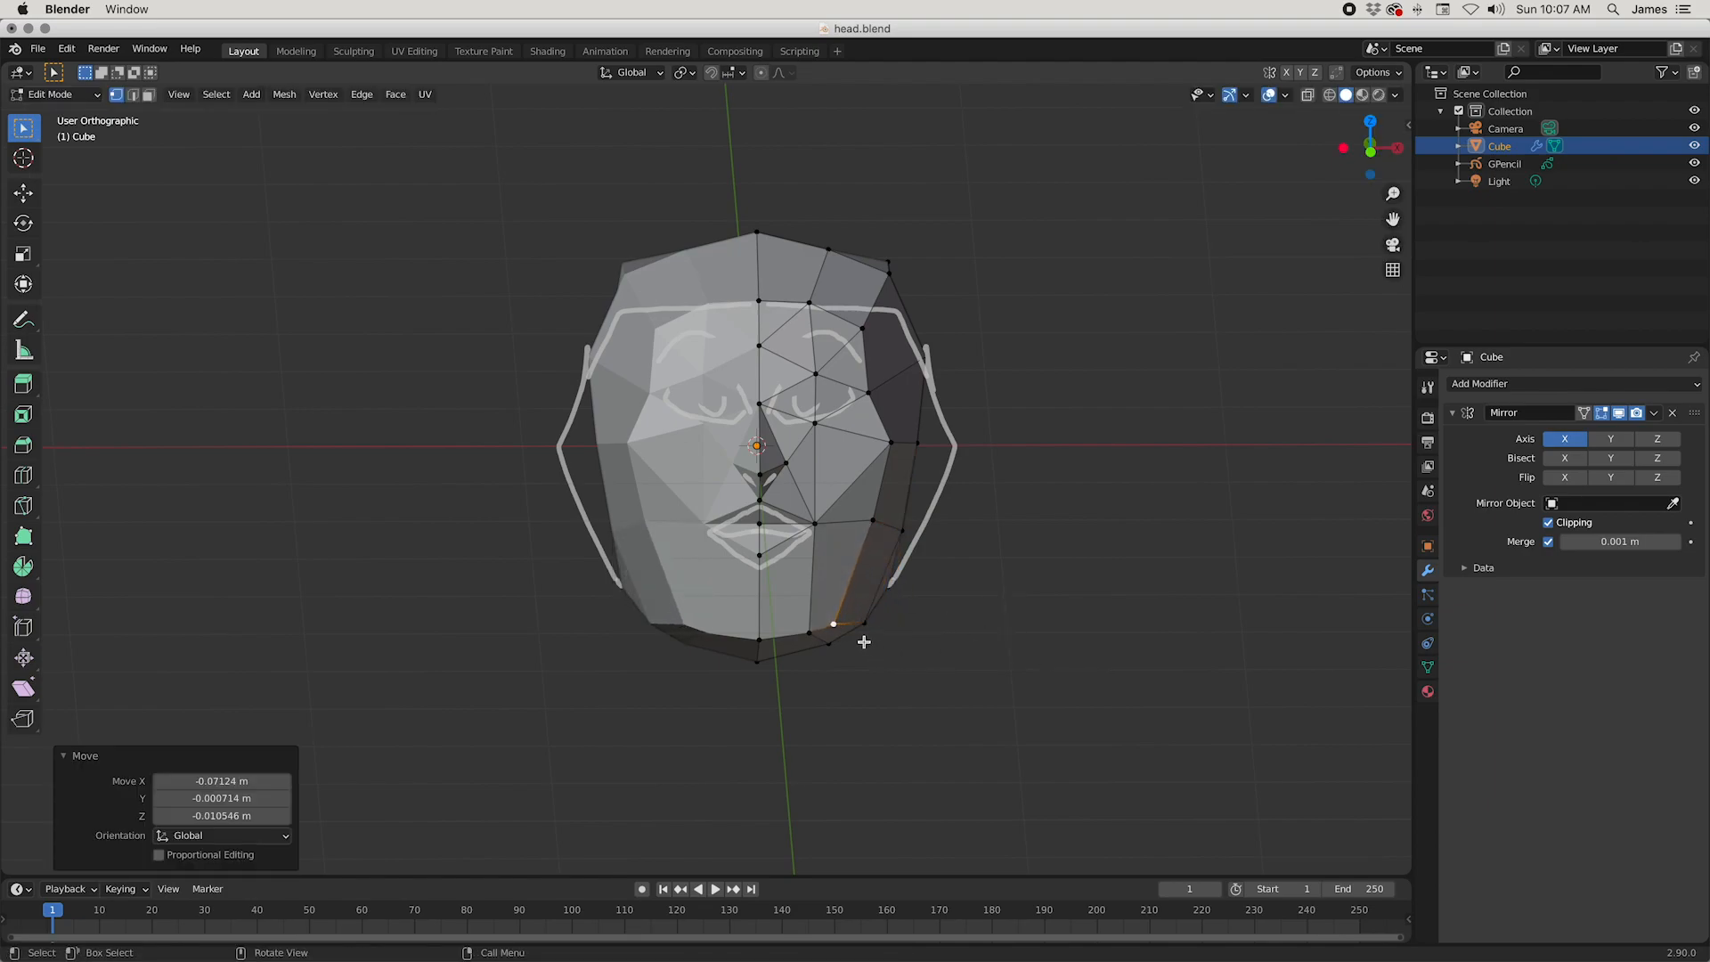
Step: Move the vertex beside the chin inward by about 0.05 m and the outer cheek vertex inward by about 0.02 m
left_click(799, 628)
key("g")
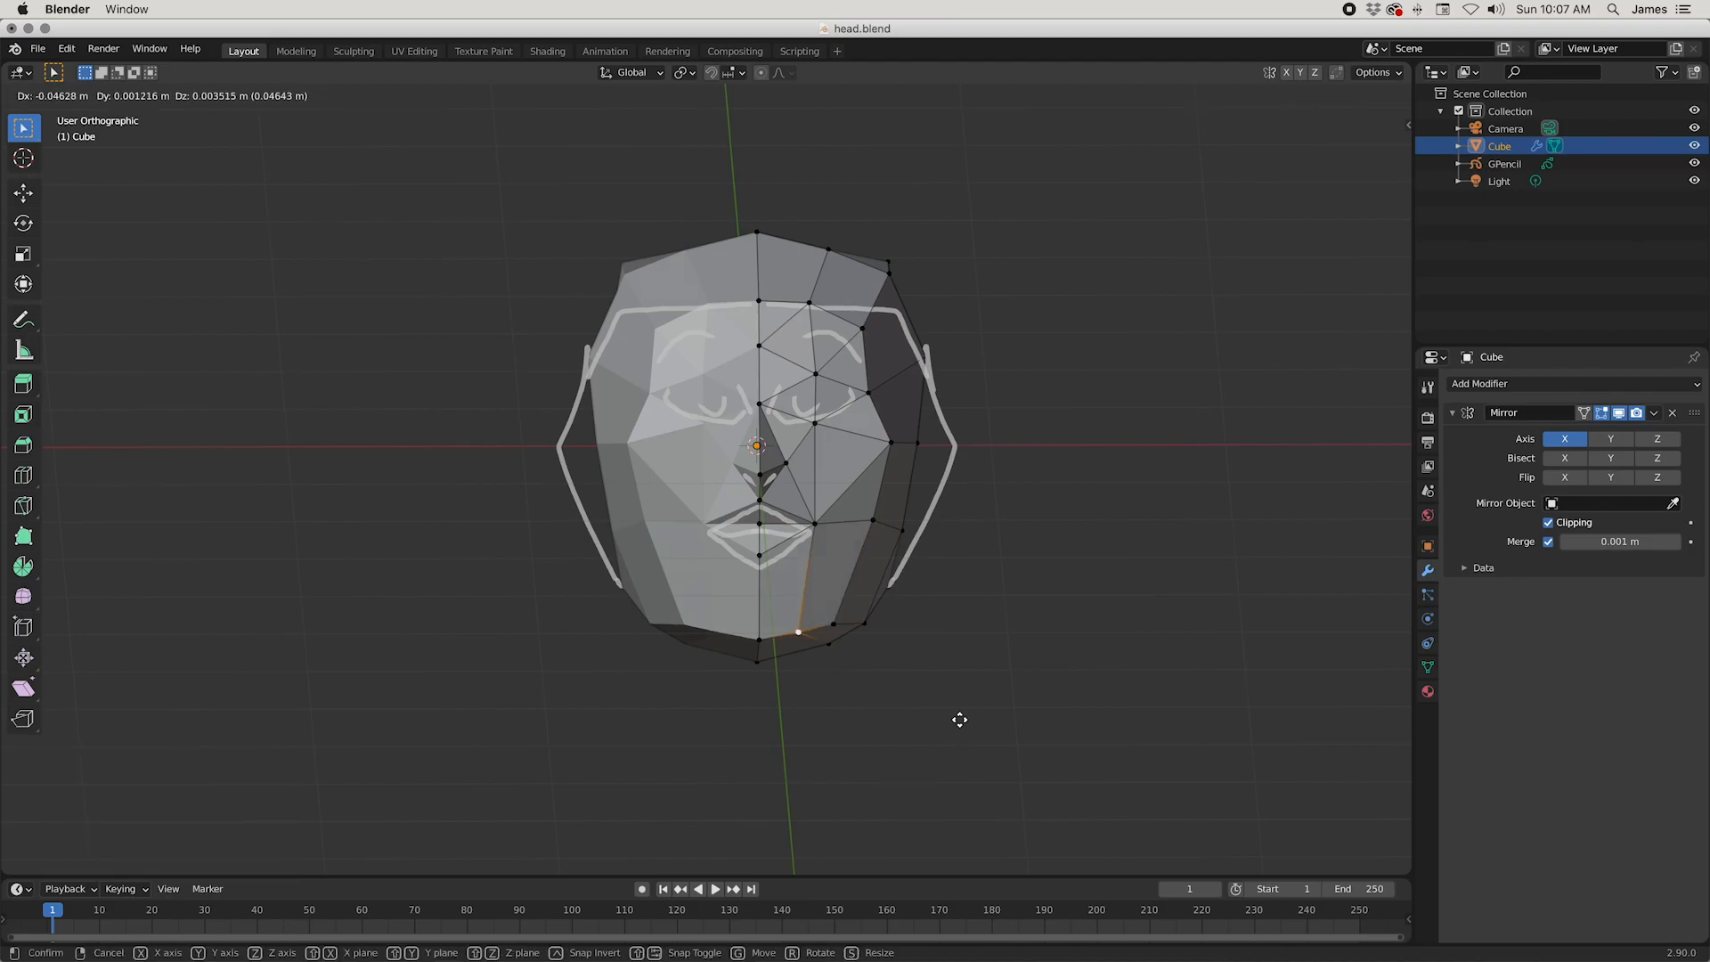
left_click(959, 718)
left_click(903, 440)
key("g")
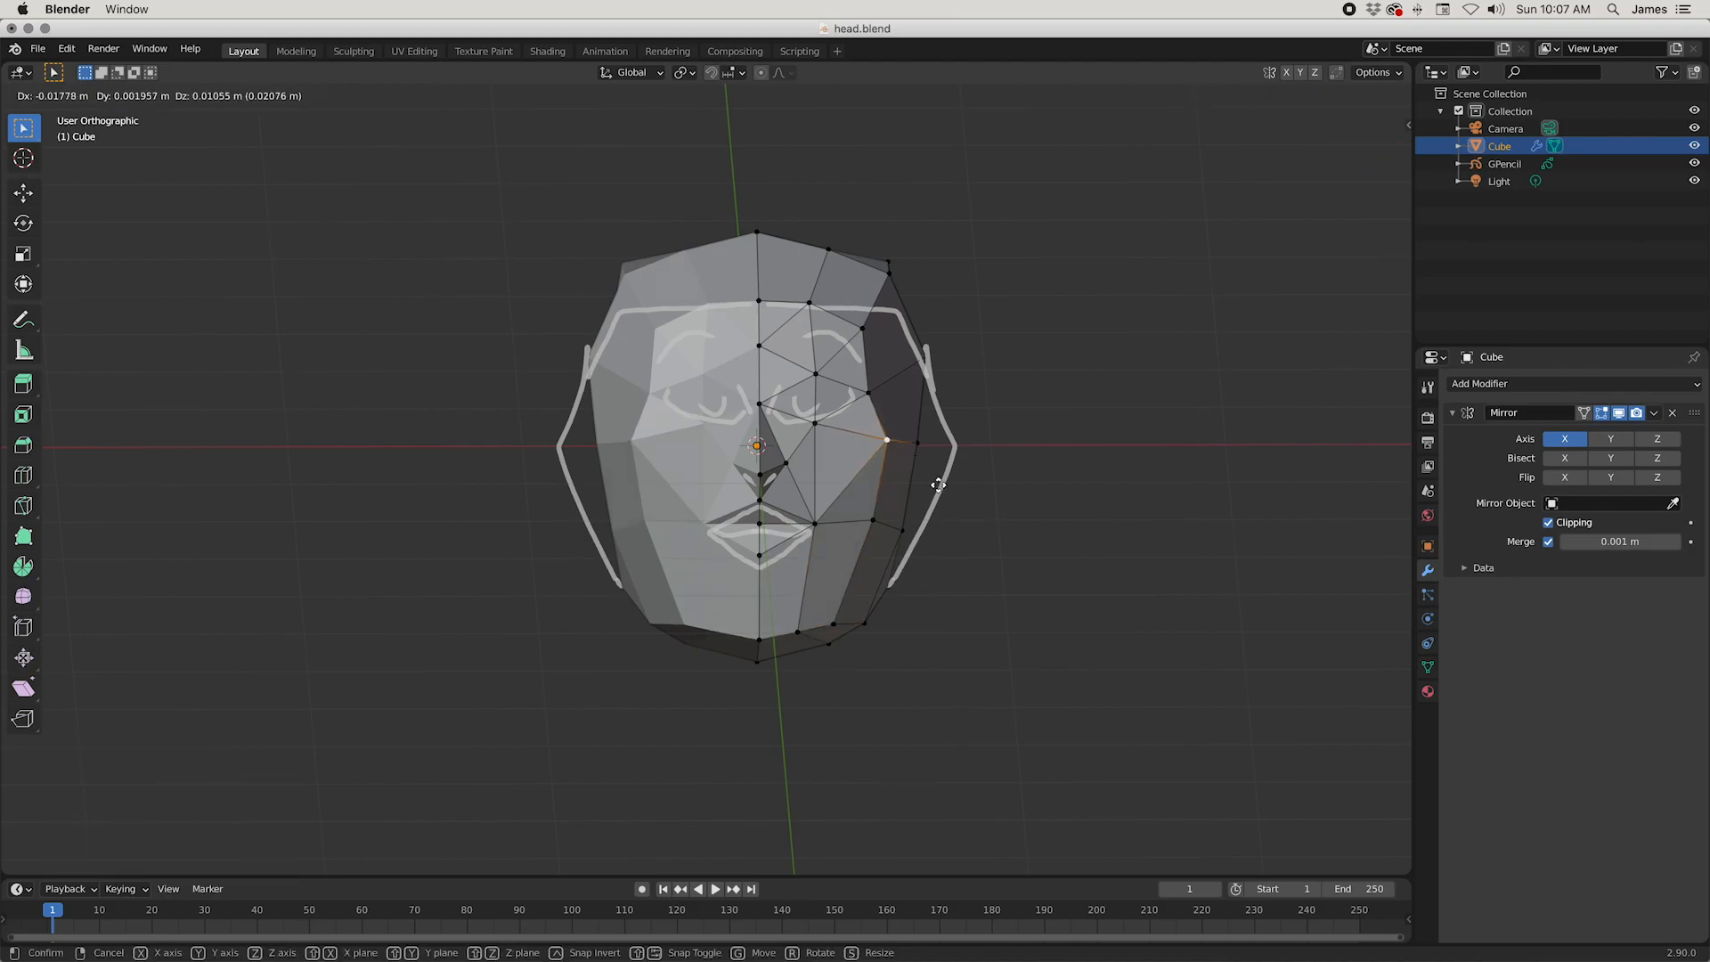
left_click(937, 485)
Step: Nudge the outer forehead-corner vertex into place and shift the hairline vertex about 0.007 m outward and down
left_click(856, 331)
key("g")
left_click(894, 337)
left_click(798, 294)
key("g")
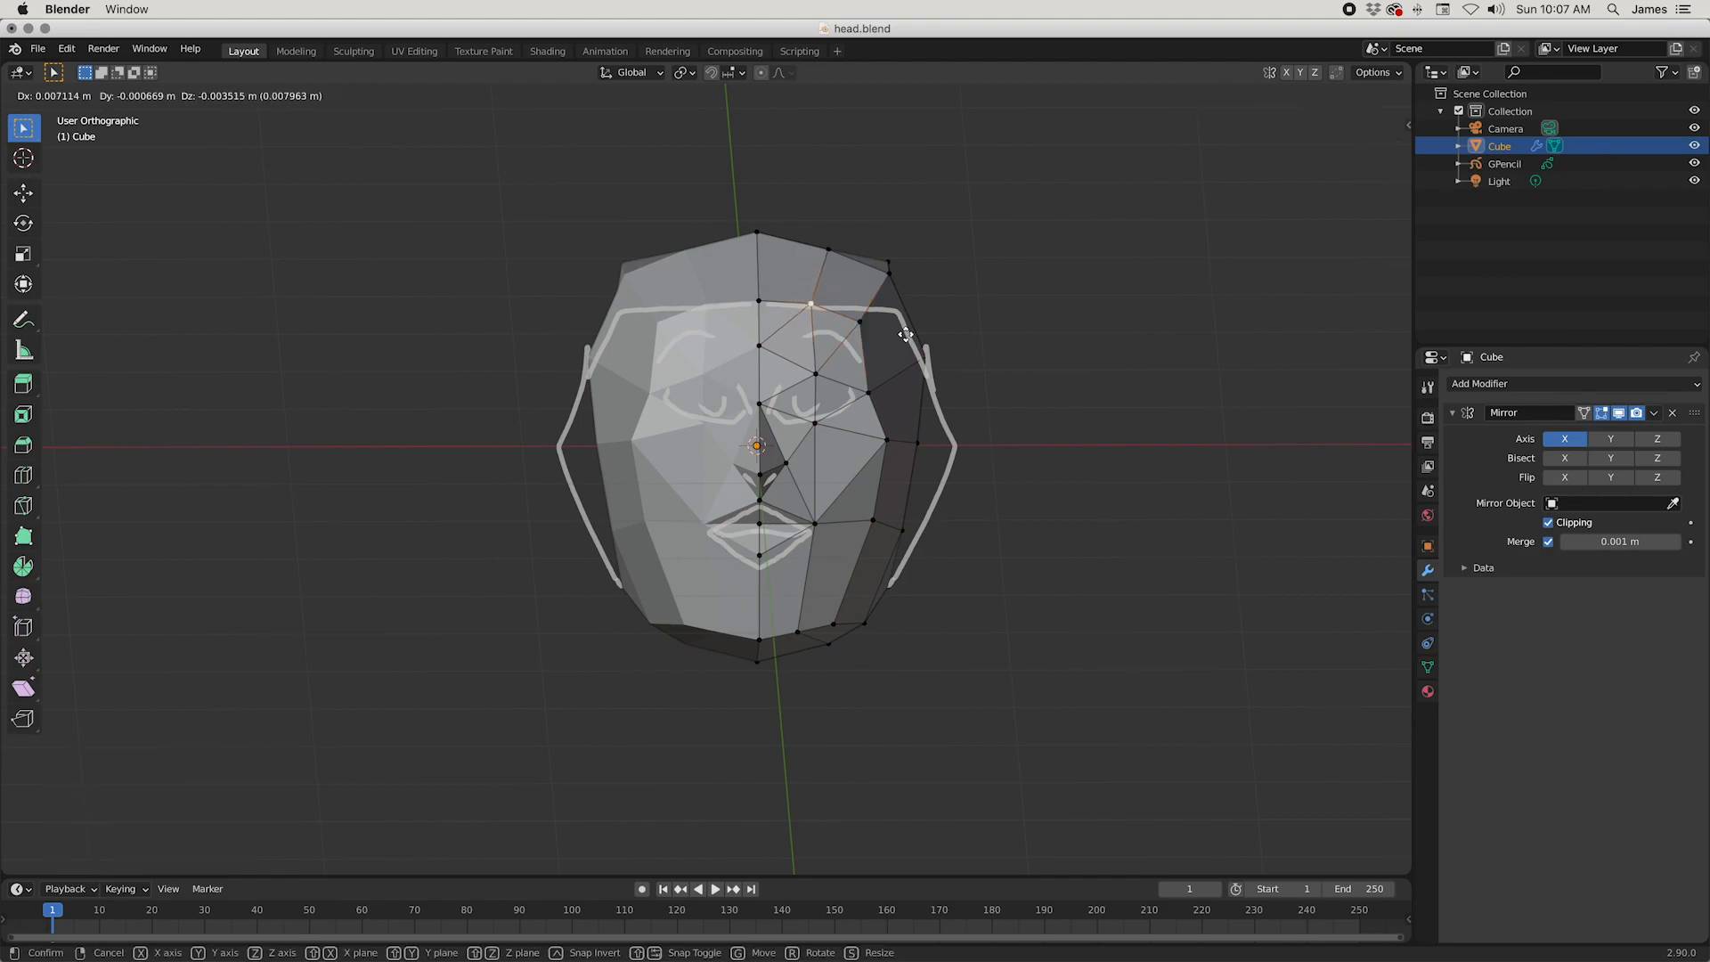
left_click(905, 334)
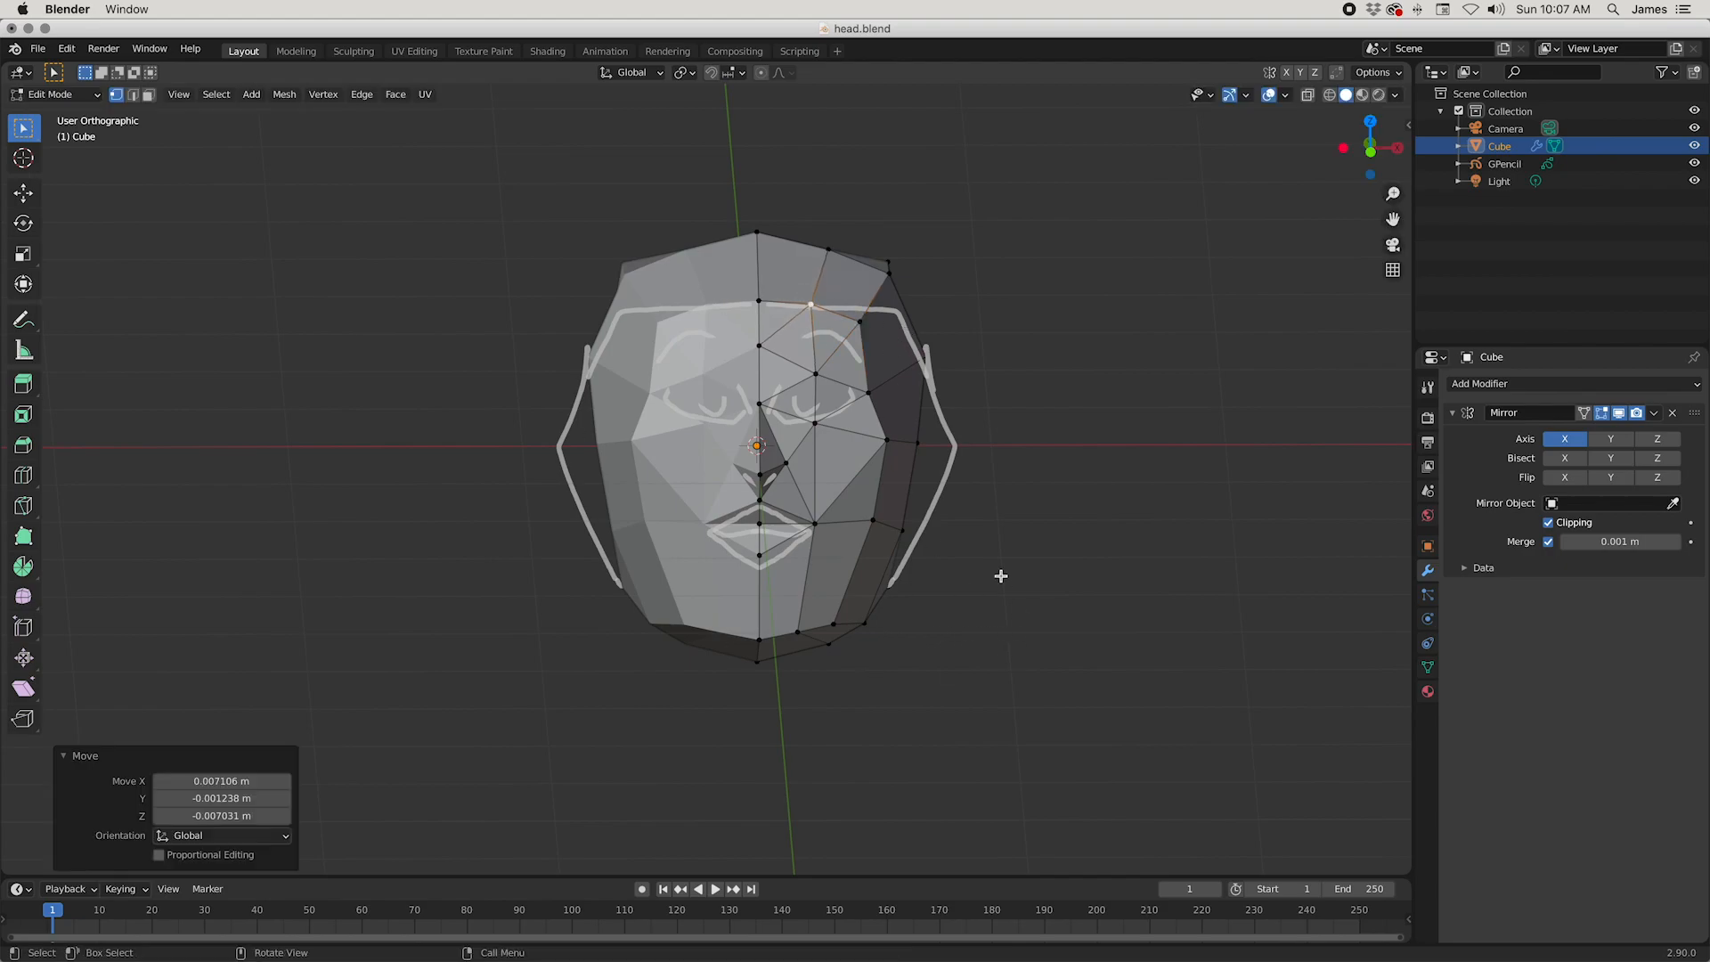
Step: Move the upper side corner vertices of the head inward by about 0.043 m and down by about 0.032 m
left_click(884, 269)
key("g")
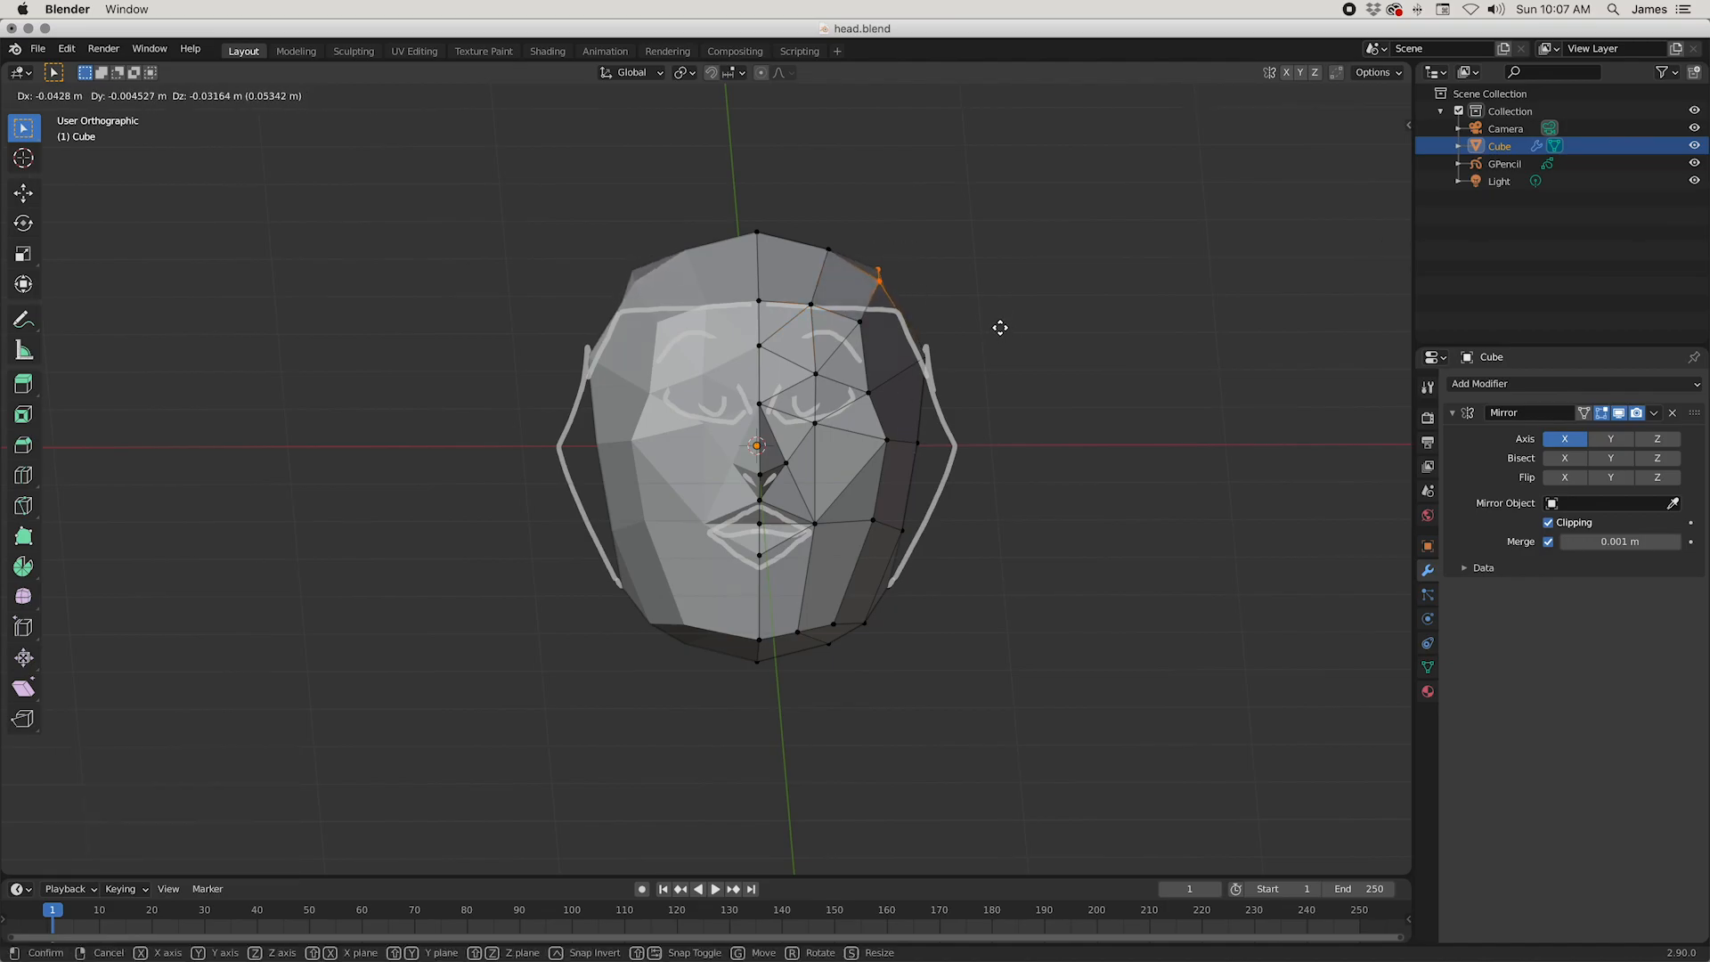
left_click(1000, 327)
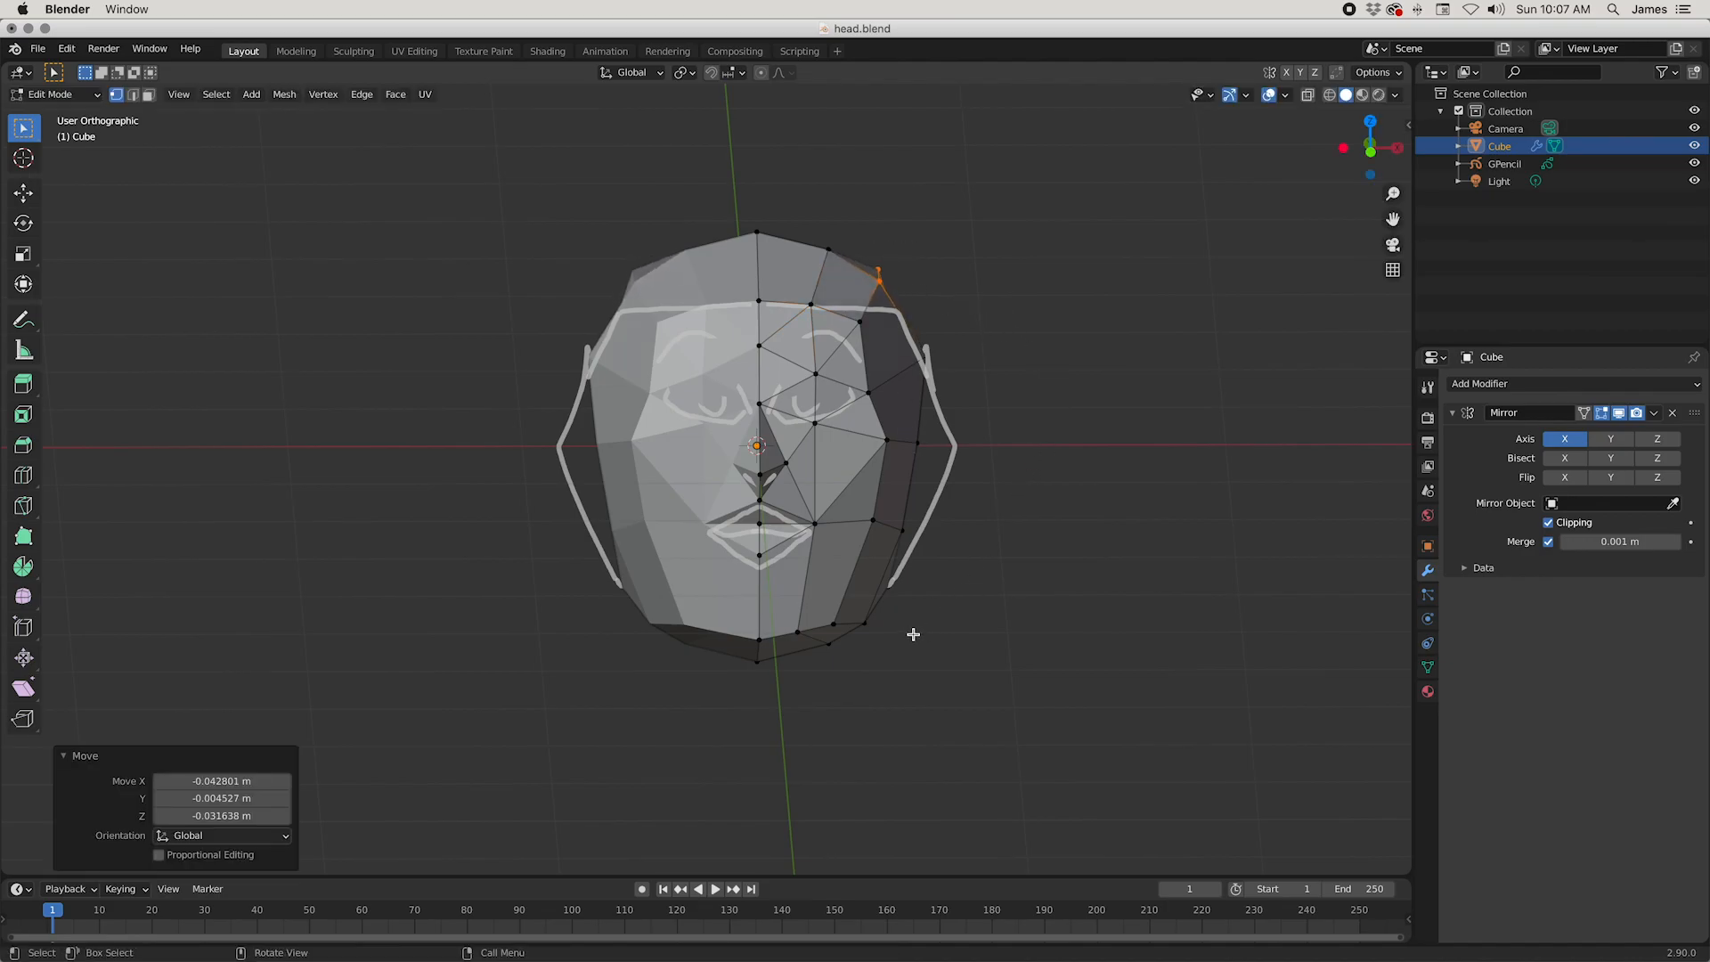
Step: In the right orthographic view, move the upper back corner vertices and the middle back row slightly forward
key("KP_3")
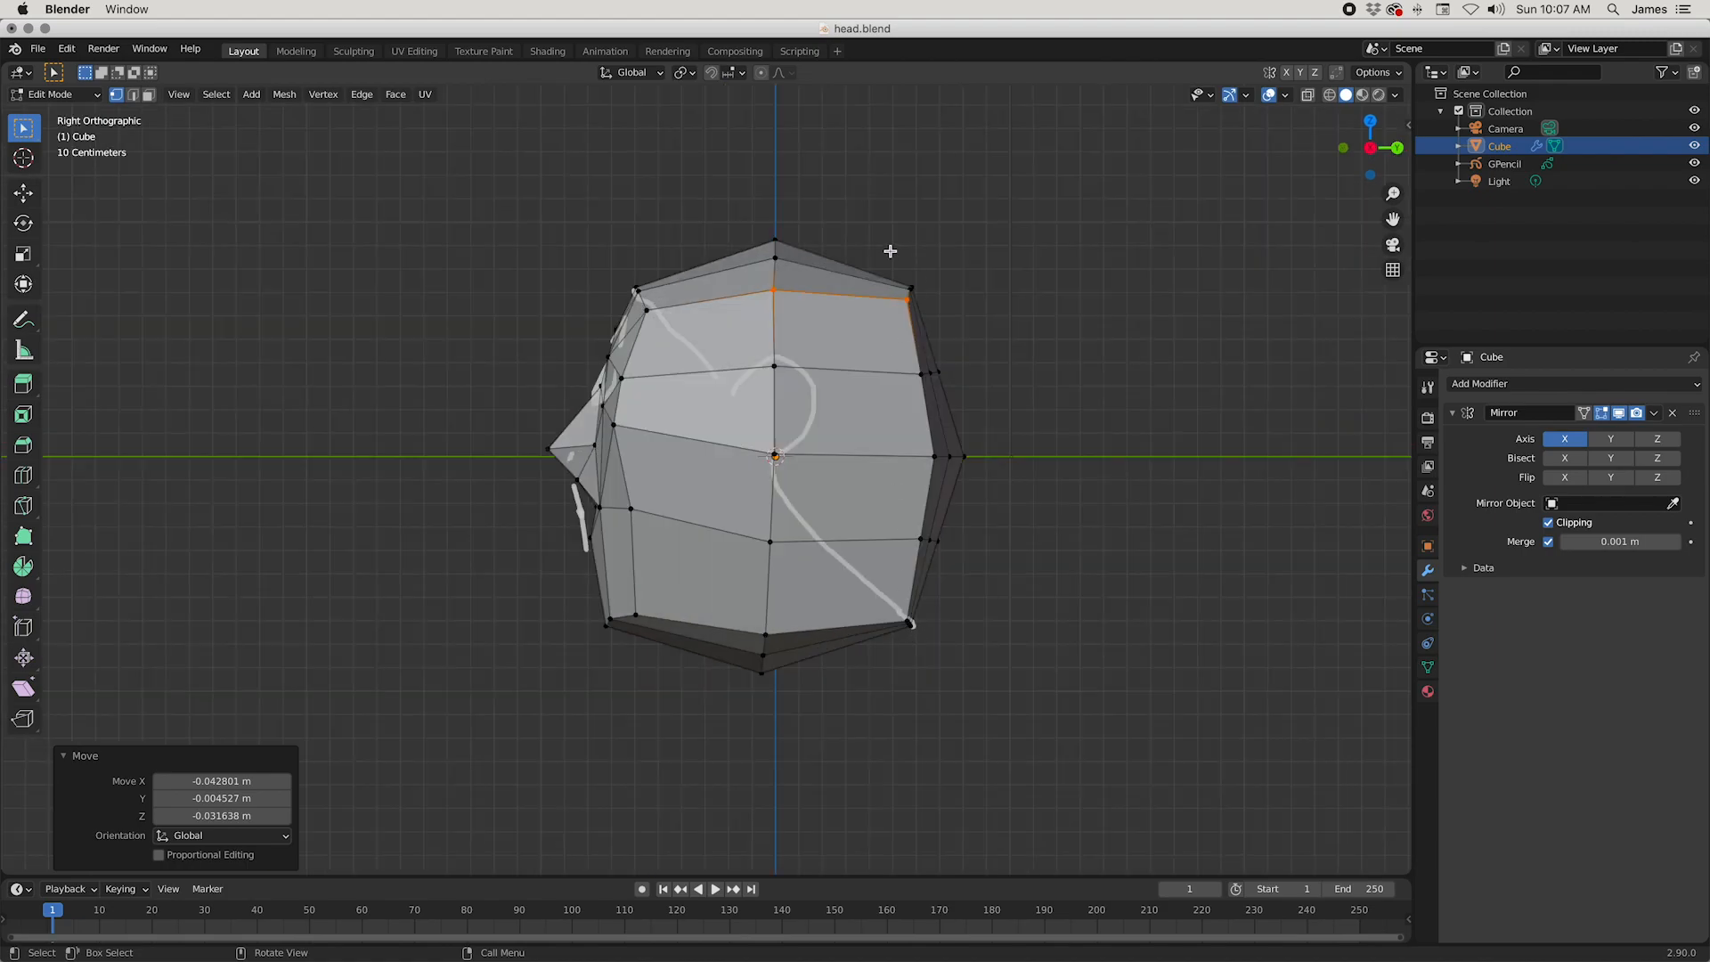
left_click(910, 288)
key("g")
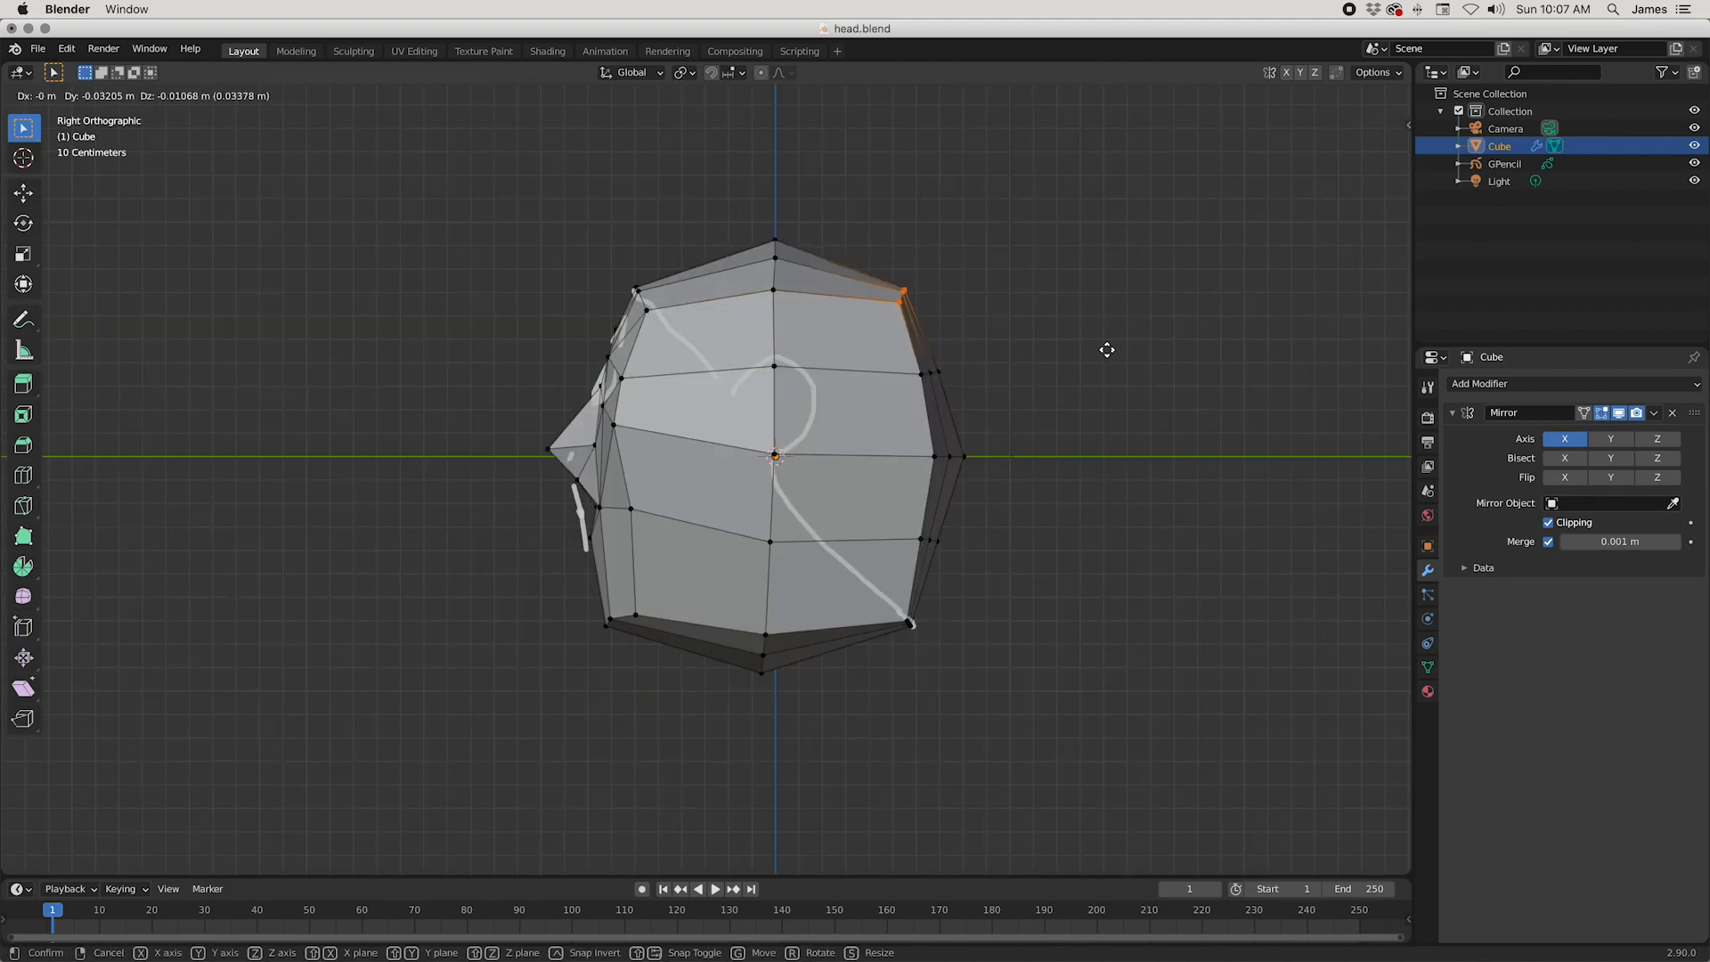
left_click(1110, 351)
left_click(935, 455)
key("g")
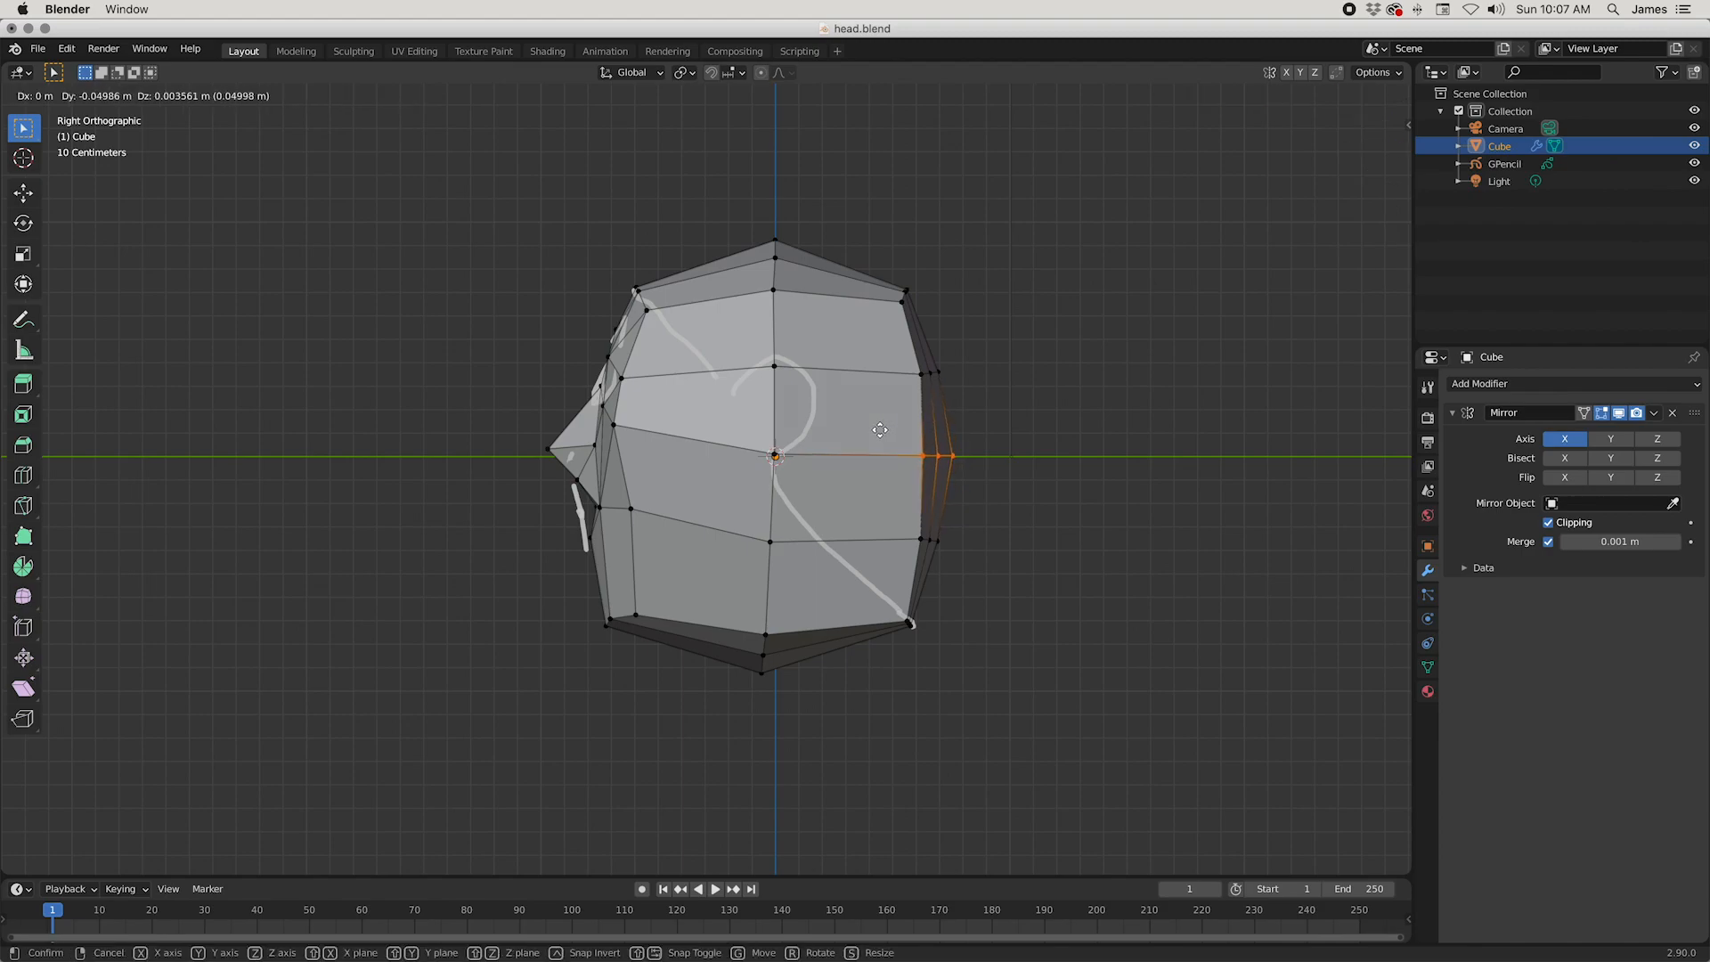
left_click(890, 431)
Step: Move the lower back corner vertices forward by about 0.06 m and slightly up
left_click(910, 623)
key("g")
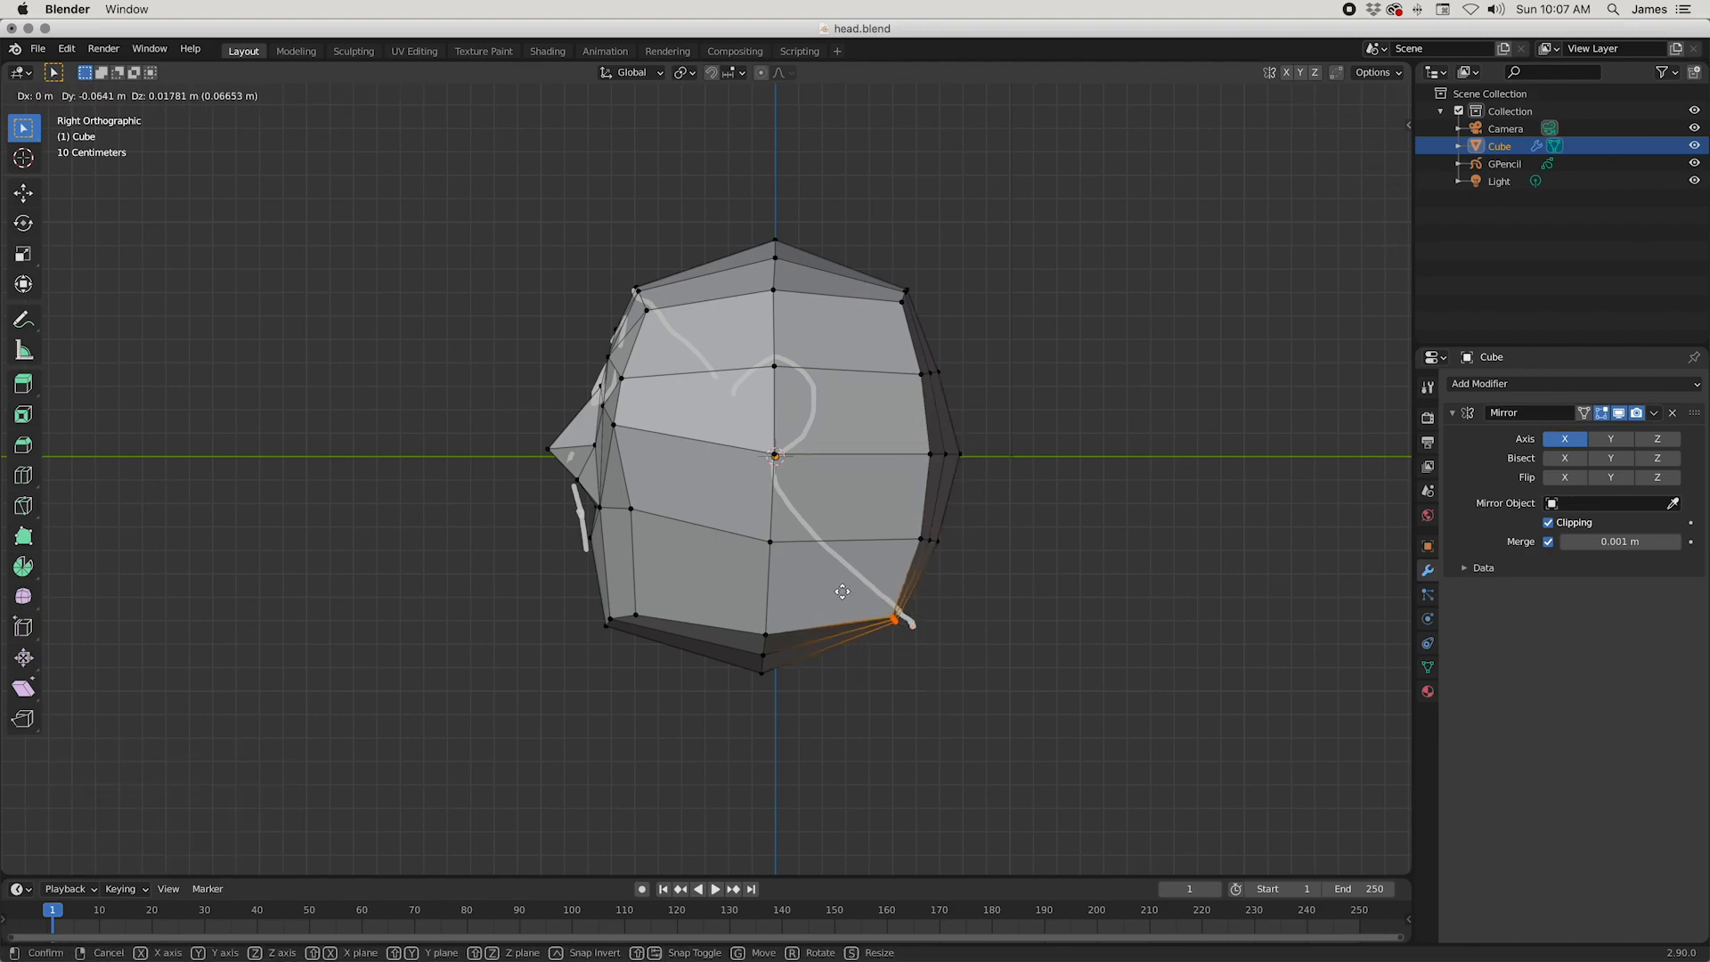
left_click(839, 594)
Step: Raise the middle vertices under the head to flatten its underside, lifting the lowest one by about 0.036 m
left_click_drag(749, 631, 749, 631)
key("g")
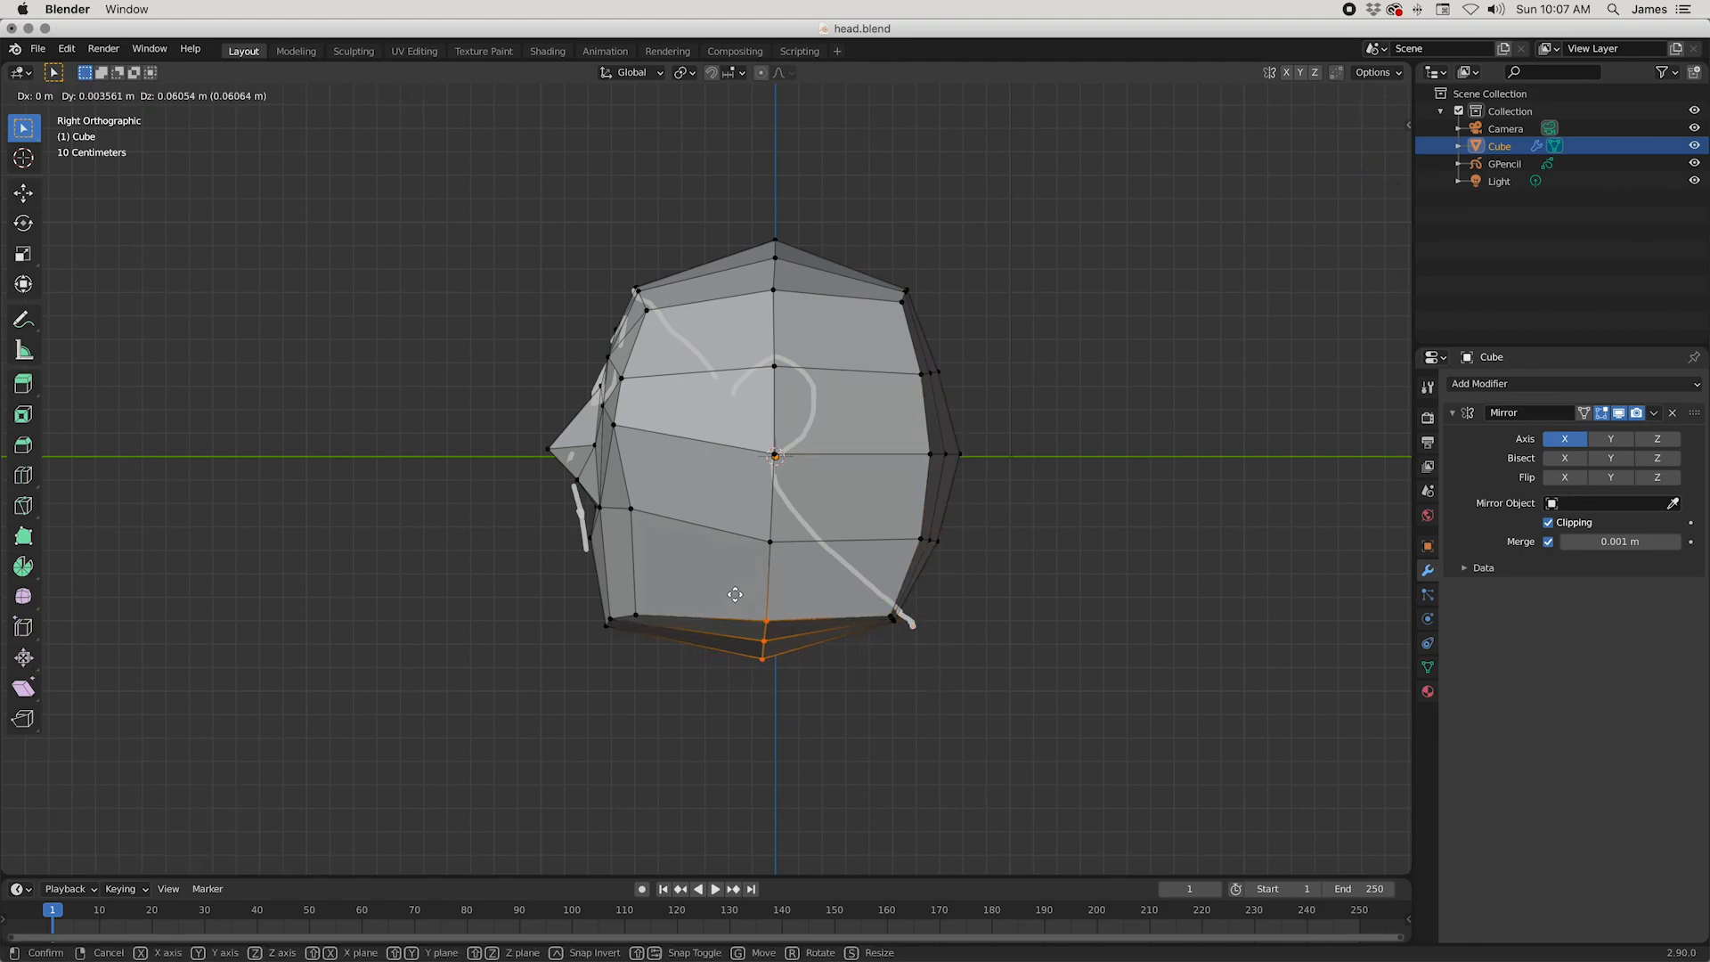
left_click(771, 681)
key("g")
left_click_drag(739, 625, 729, 631)
left_click(890, 710)
key("g")
left_click(730, 623)
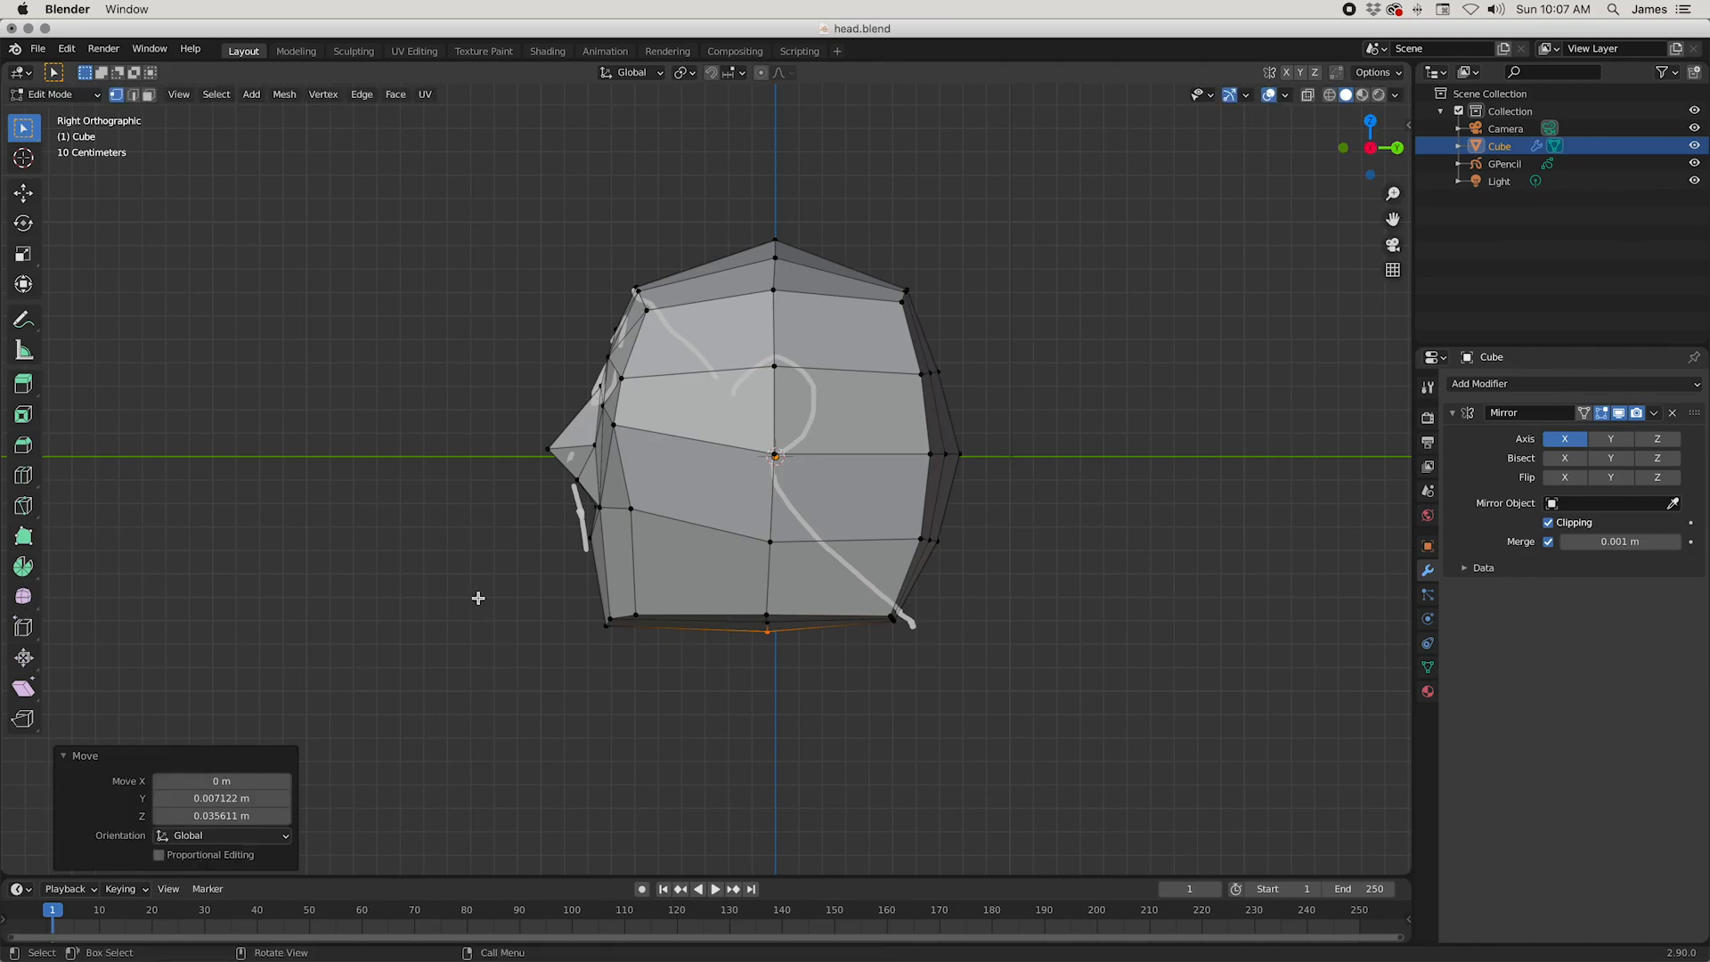
Step: Curve the back of the skull by moving the lower corner row and the two rows above it up and forward
left_click_drag(927, 650, 877, 595)
key("g")
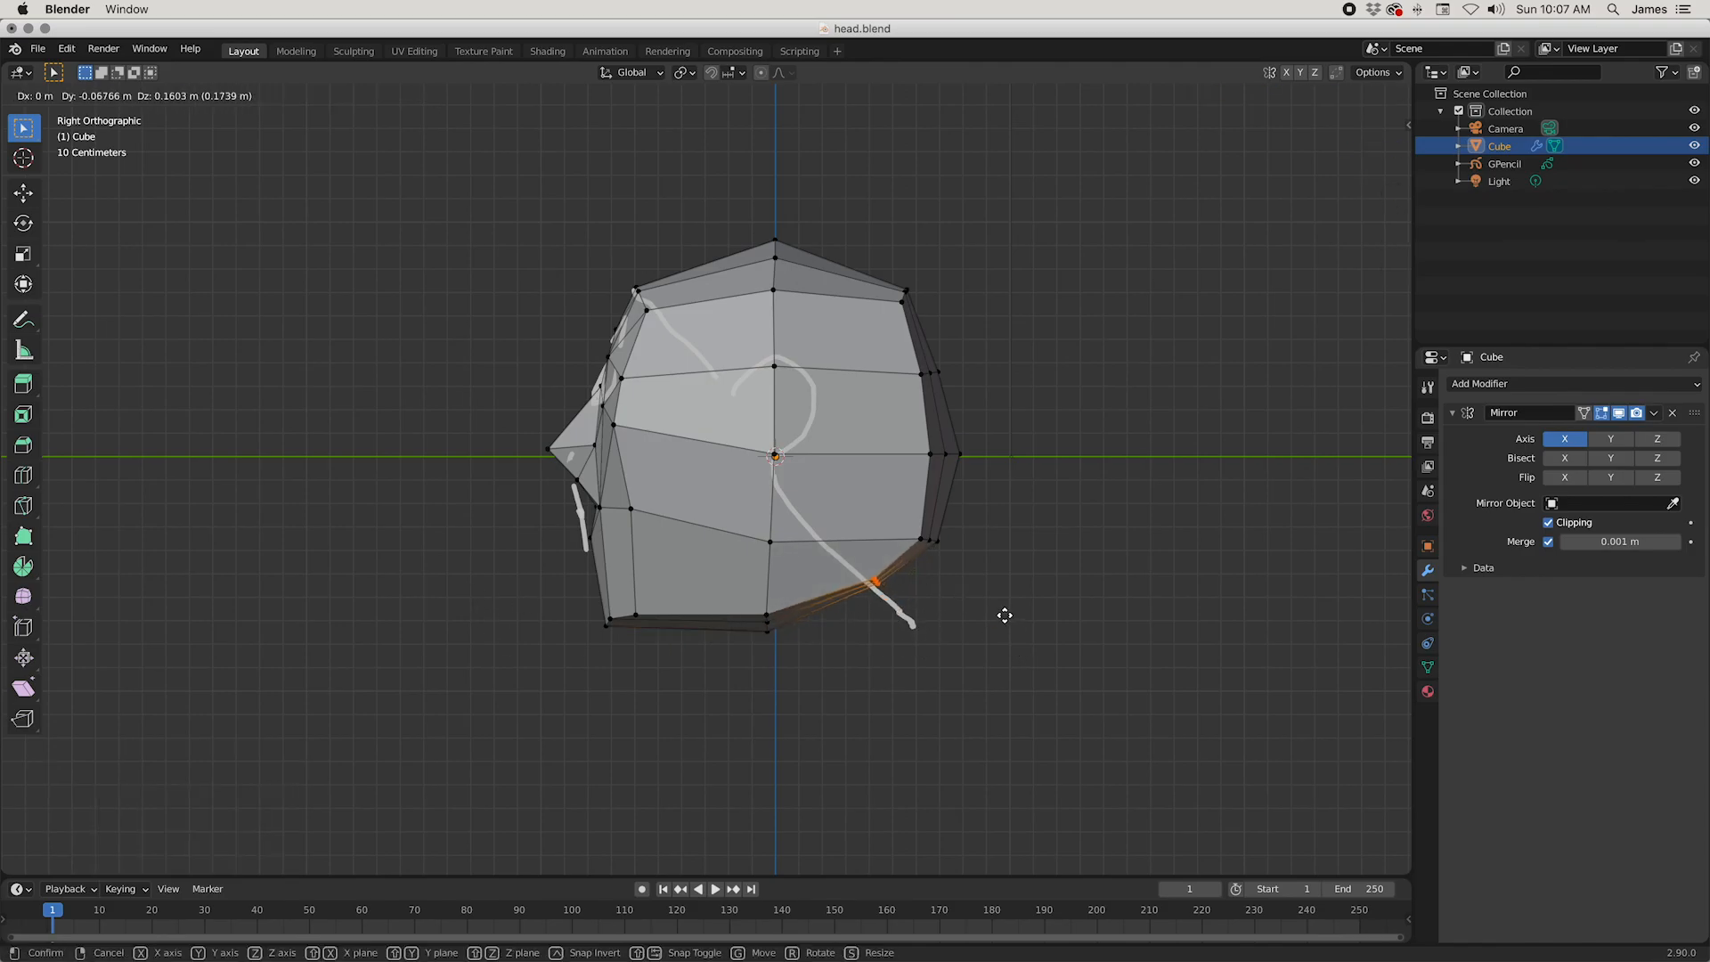
left_click(985, 599)
left_click_drag(985, 595, 918, 526)
key("g")
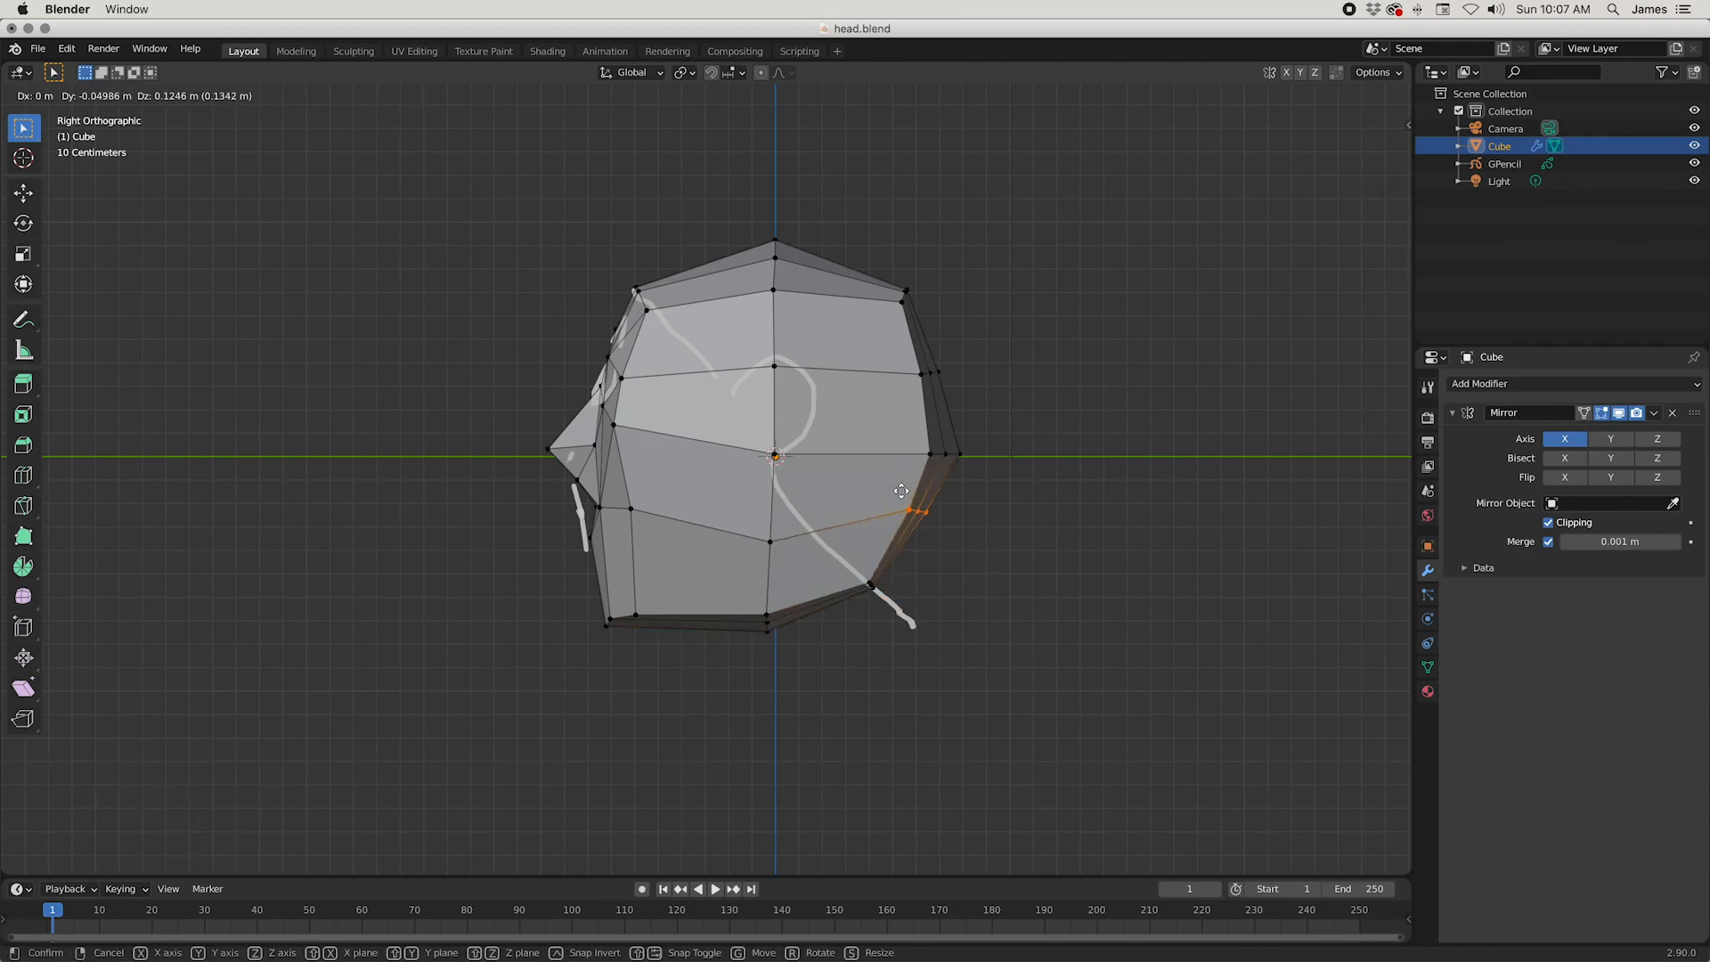
left_click(903, 491)
left_click_drag(1038, 482, 938, 435)
key("g")
left_click(877, 398)
Step: Raise the lower side vertex and the ear-level side vertex by about 0.12 m each
left_click(755, 546)
key("g")
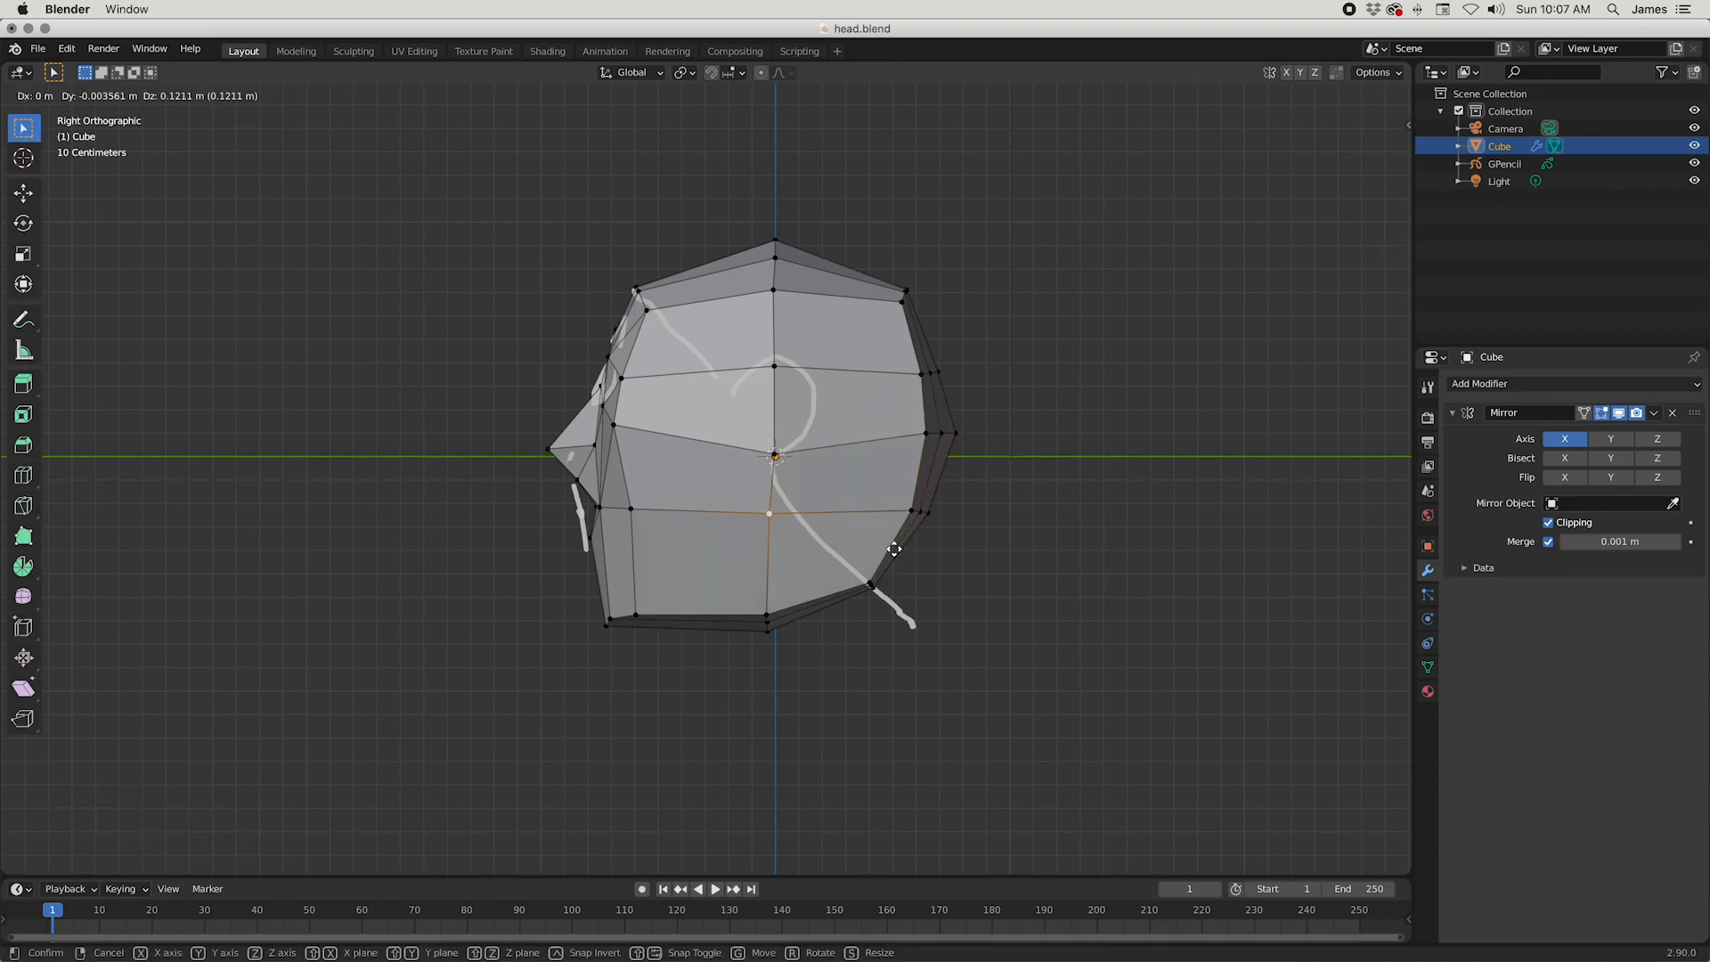
left_click(894, 545)
key("g")
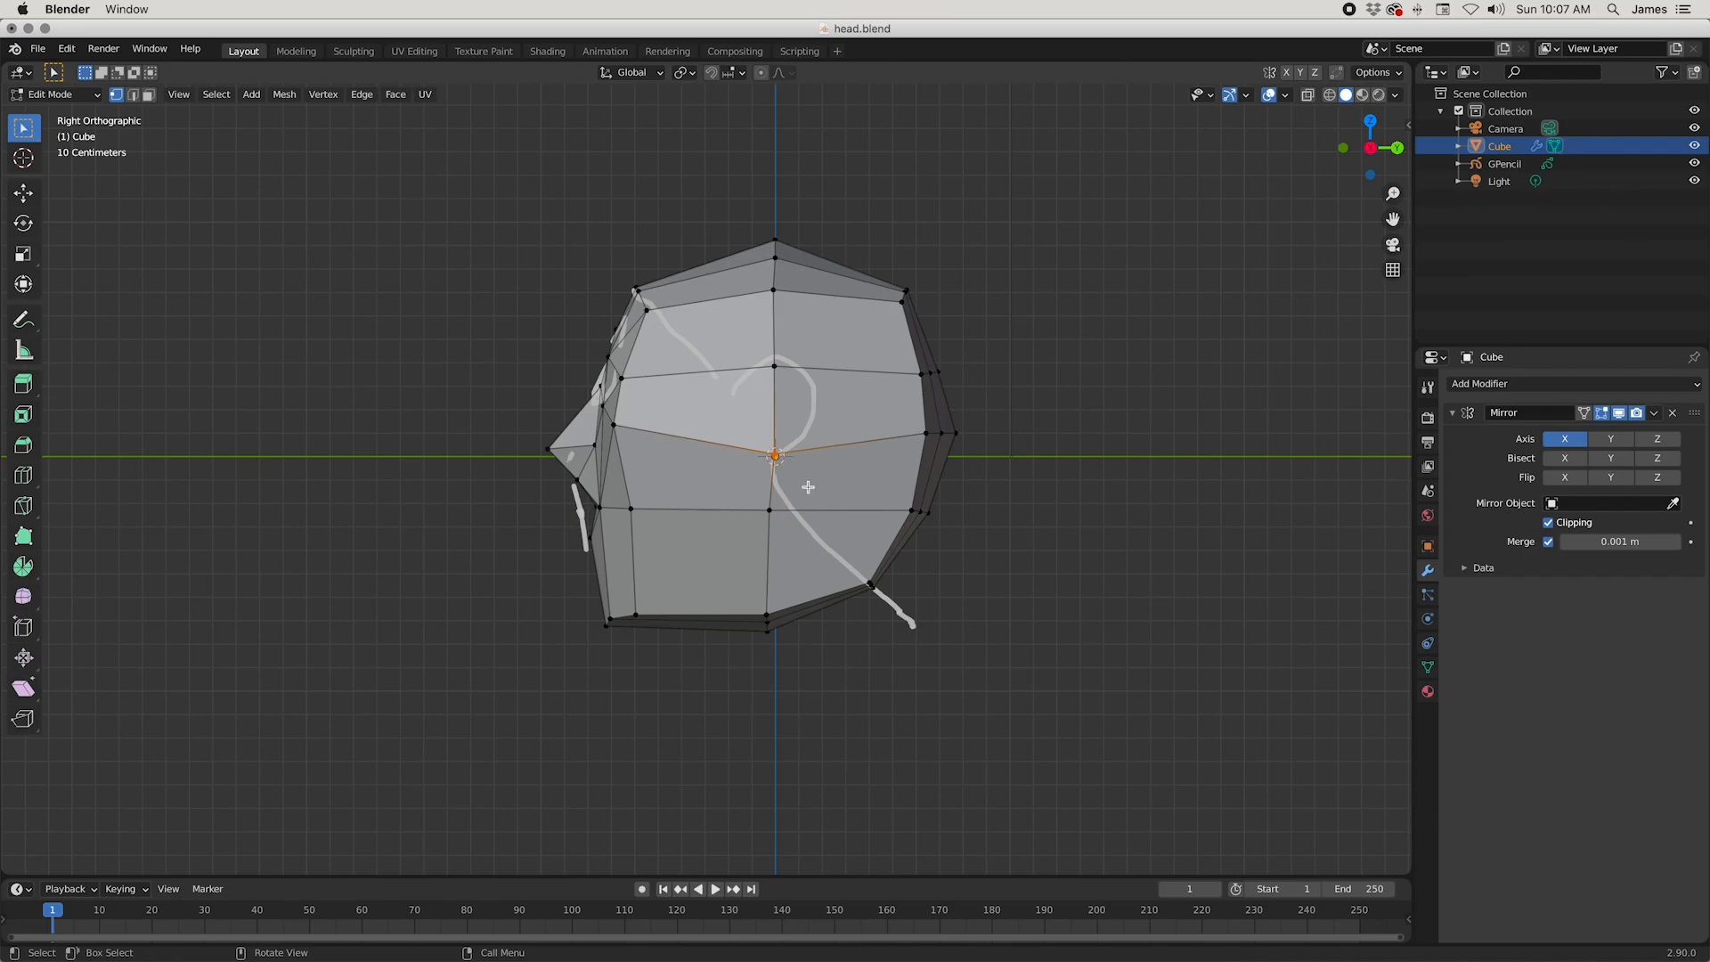
left_click(810, 457)
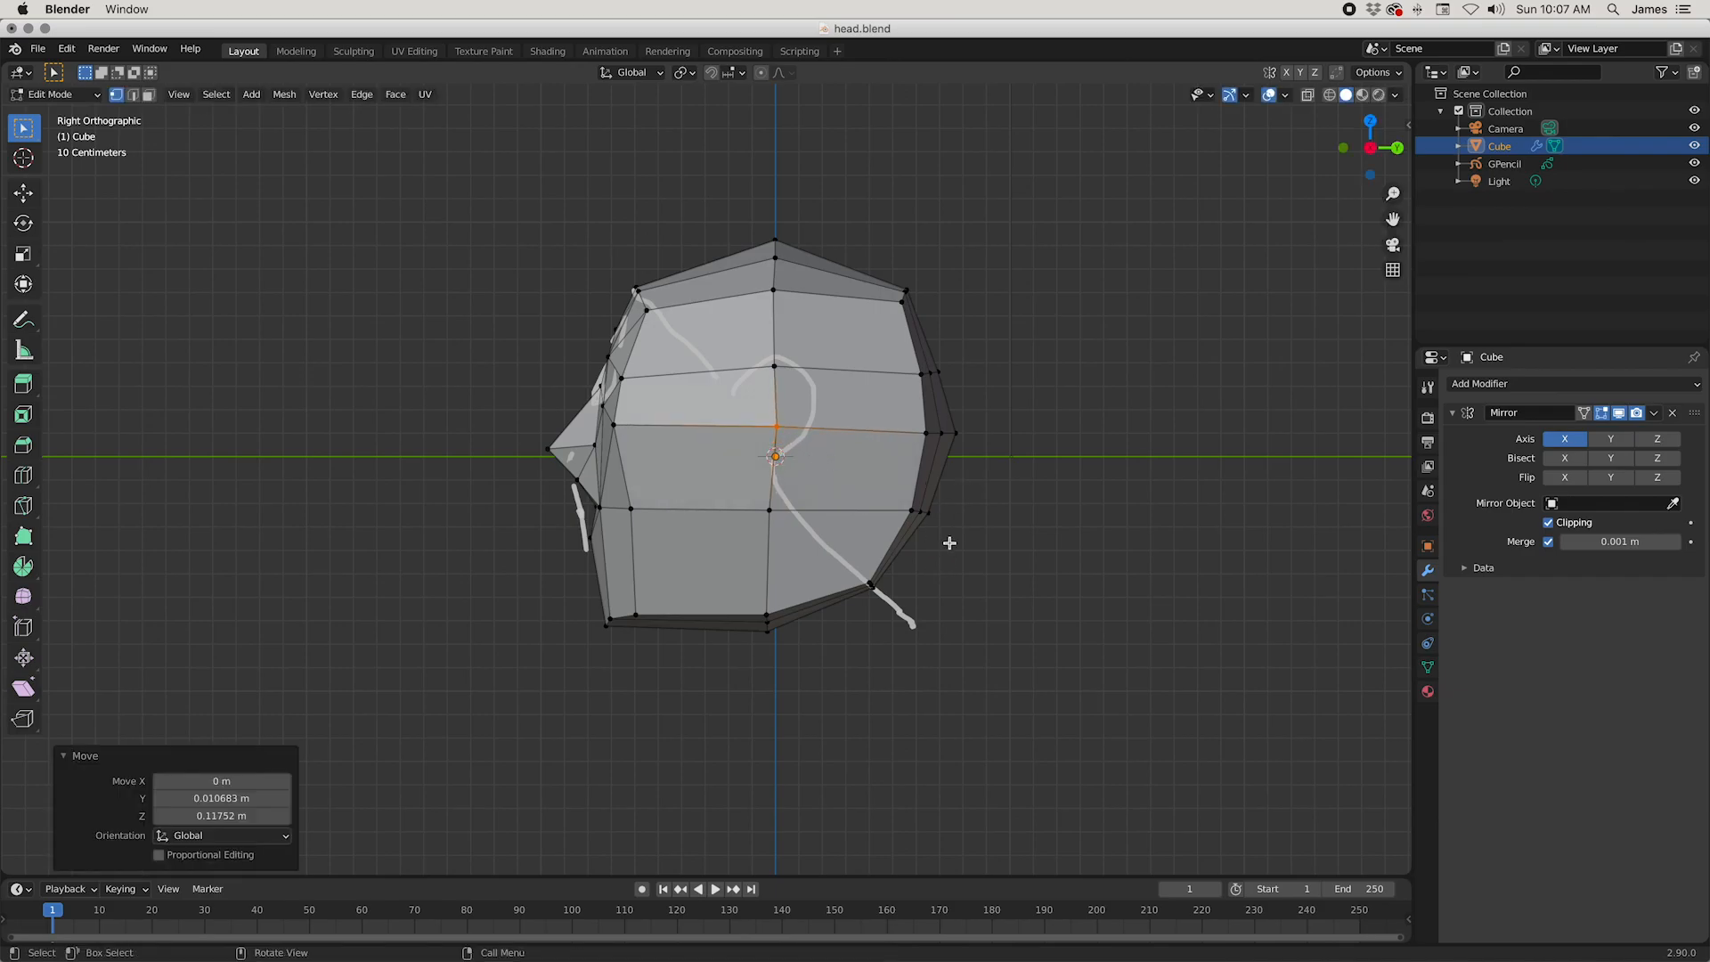
left_click(949, 543)
key("g")
left_click(1157, 557)
Step: Round the rear side of the skull by repositioning its outer back-corner vertices one by one
middle_click_drag(1149, 691, 1003, 544)
left_click(795, 261)
middle_click_drag(831, 336, 905, 578)
key("g")
left_click(911, 379)
left_click(853, 401)
key("g")
left_click(877, 571)
left_click(820, 643)
key("g")
left_click(785, 633)
Step: Adjust the lower rear side vertex, and move the lowest back-corner vertex about 0.048 m forward and 0.068 m up
middle_click_drag(784, 633, 822, 574)
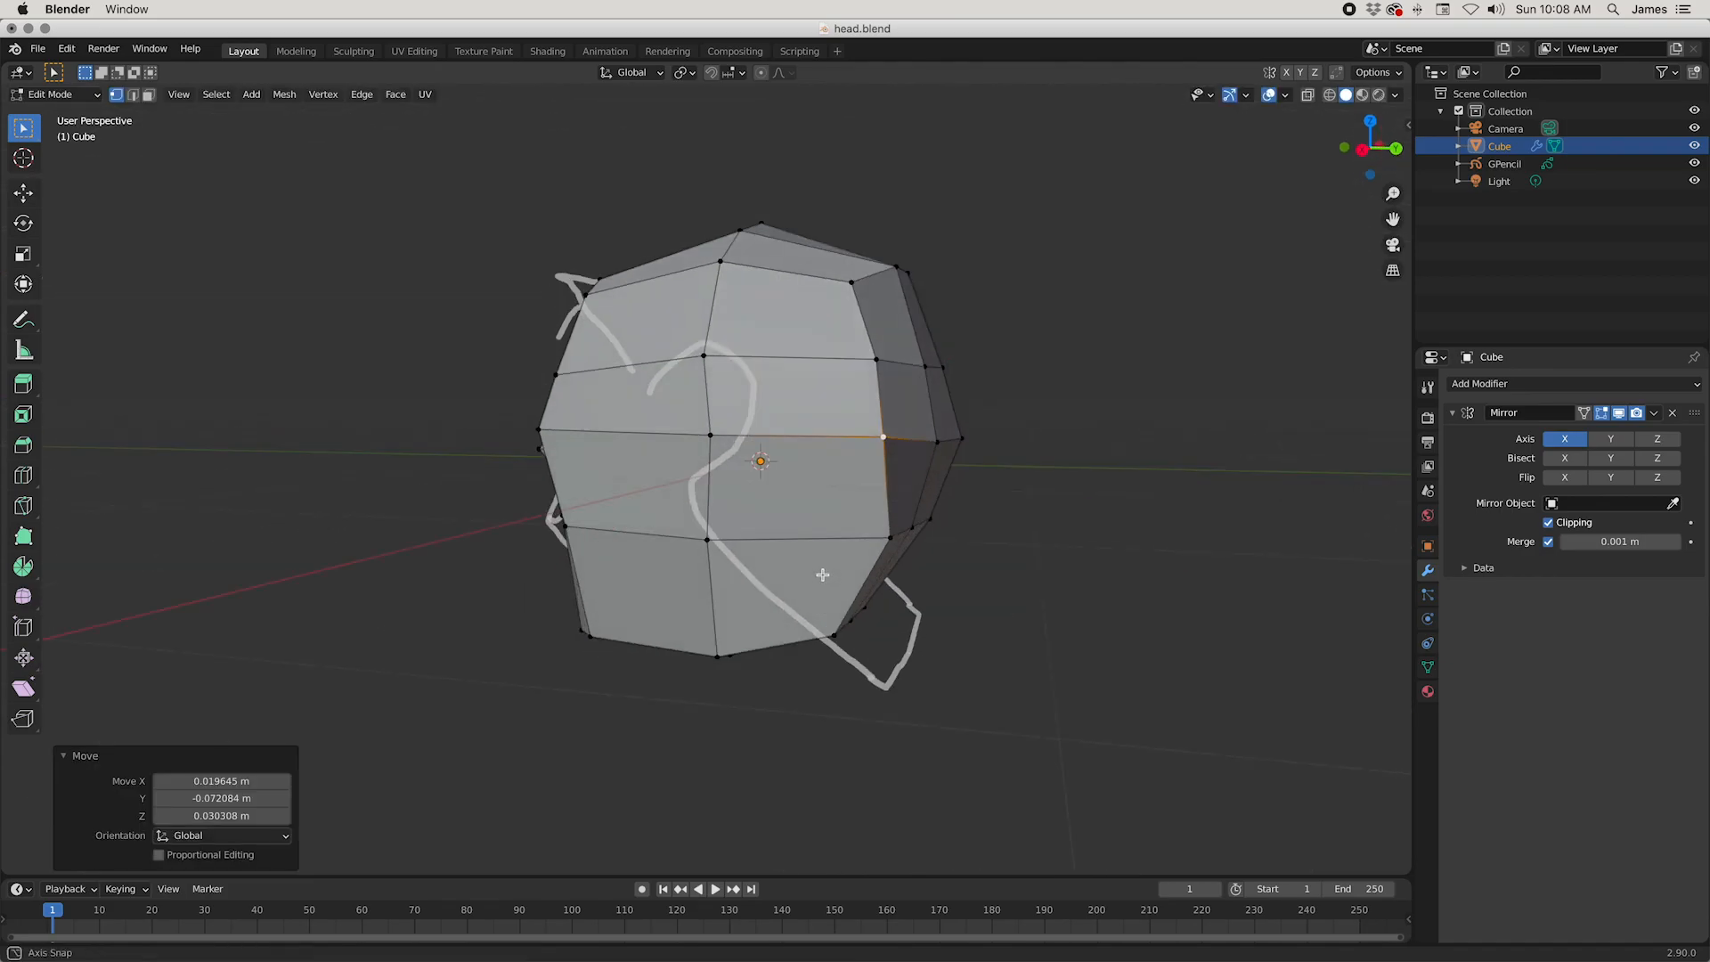
left_click(891, 543)
key("g")
left_click(992, 579)
middle_click_drag(992, 580, 993, 574)
left_click(922, 536)
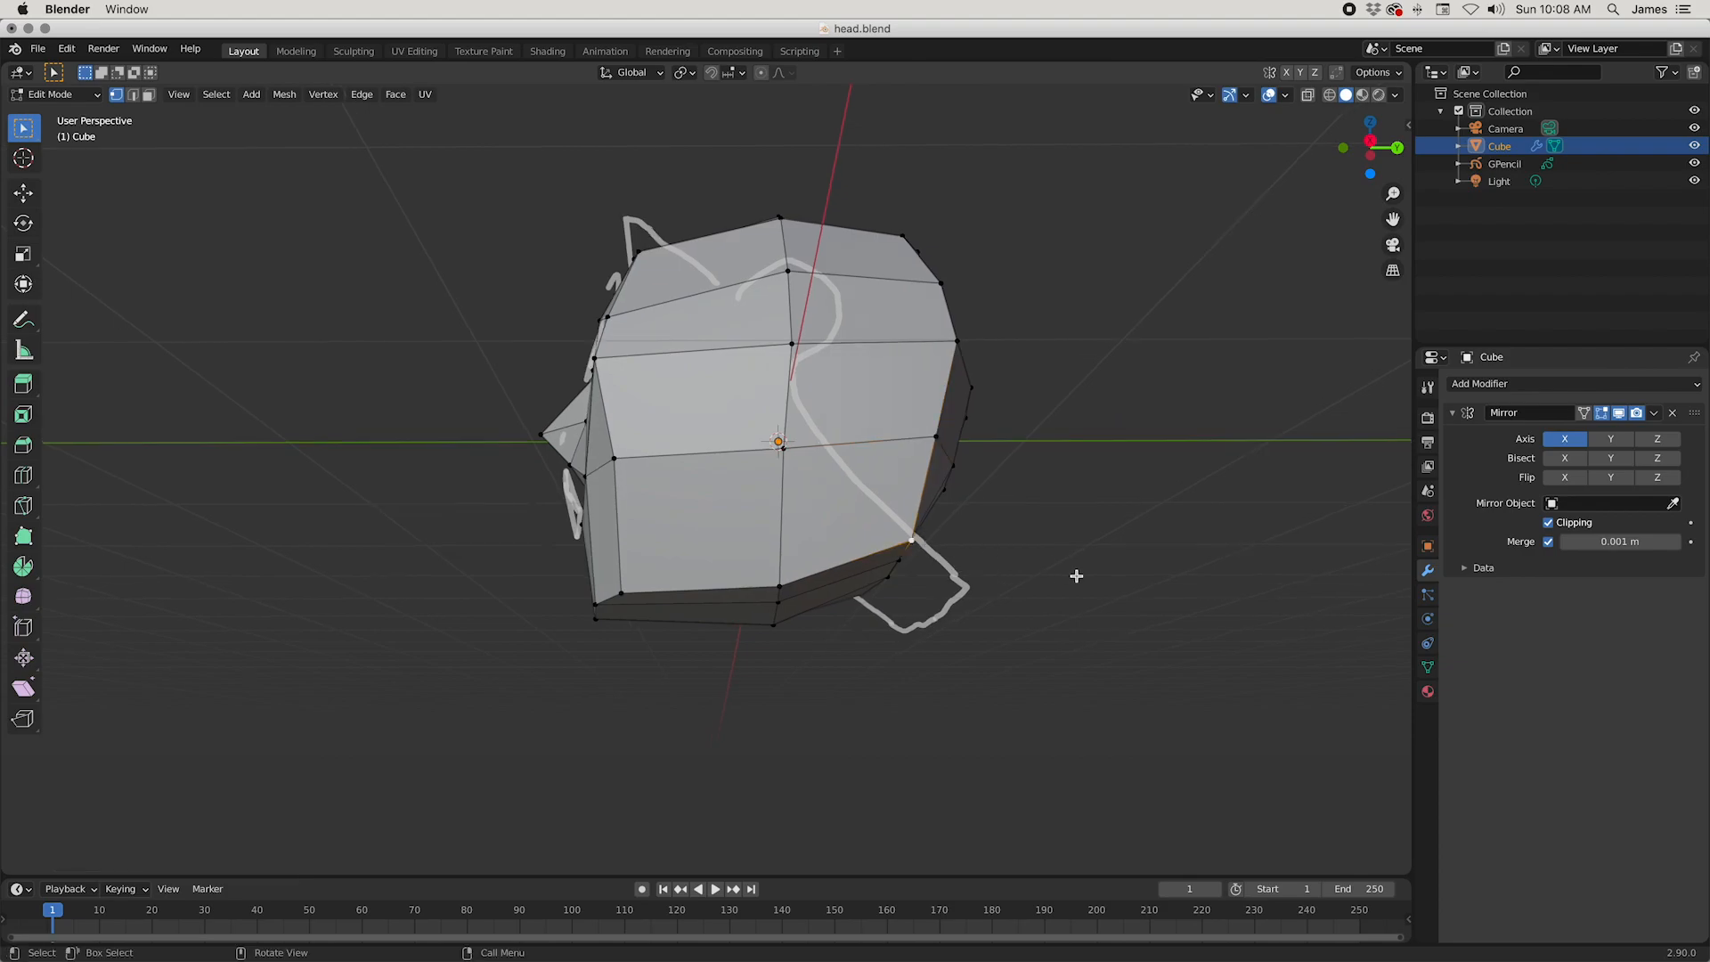
key("g")
left_click(1053, 466)
Step: From behind, move the lowest back-corner vertex inward by about 0.09 m and adjust the vertex beside the centre line
middle_click_drag(1053, 466, 891, 602)
key("g")
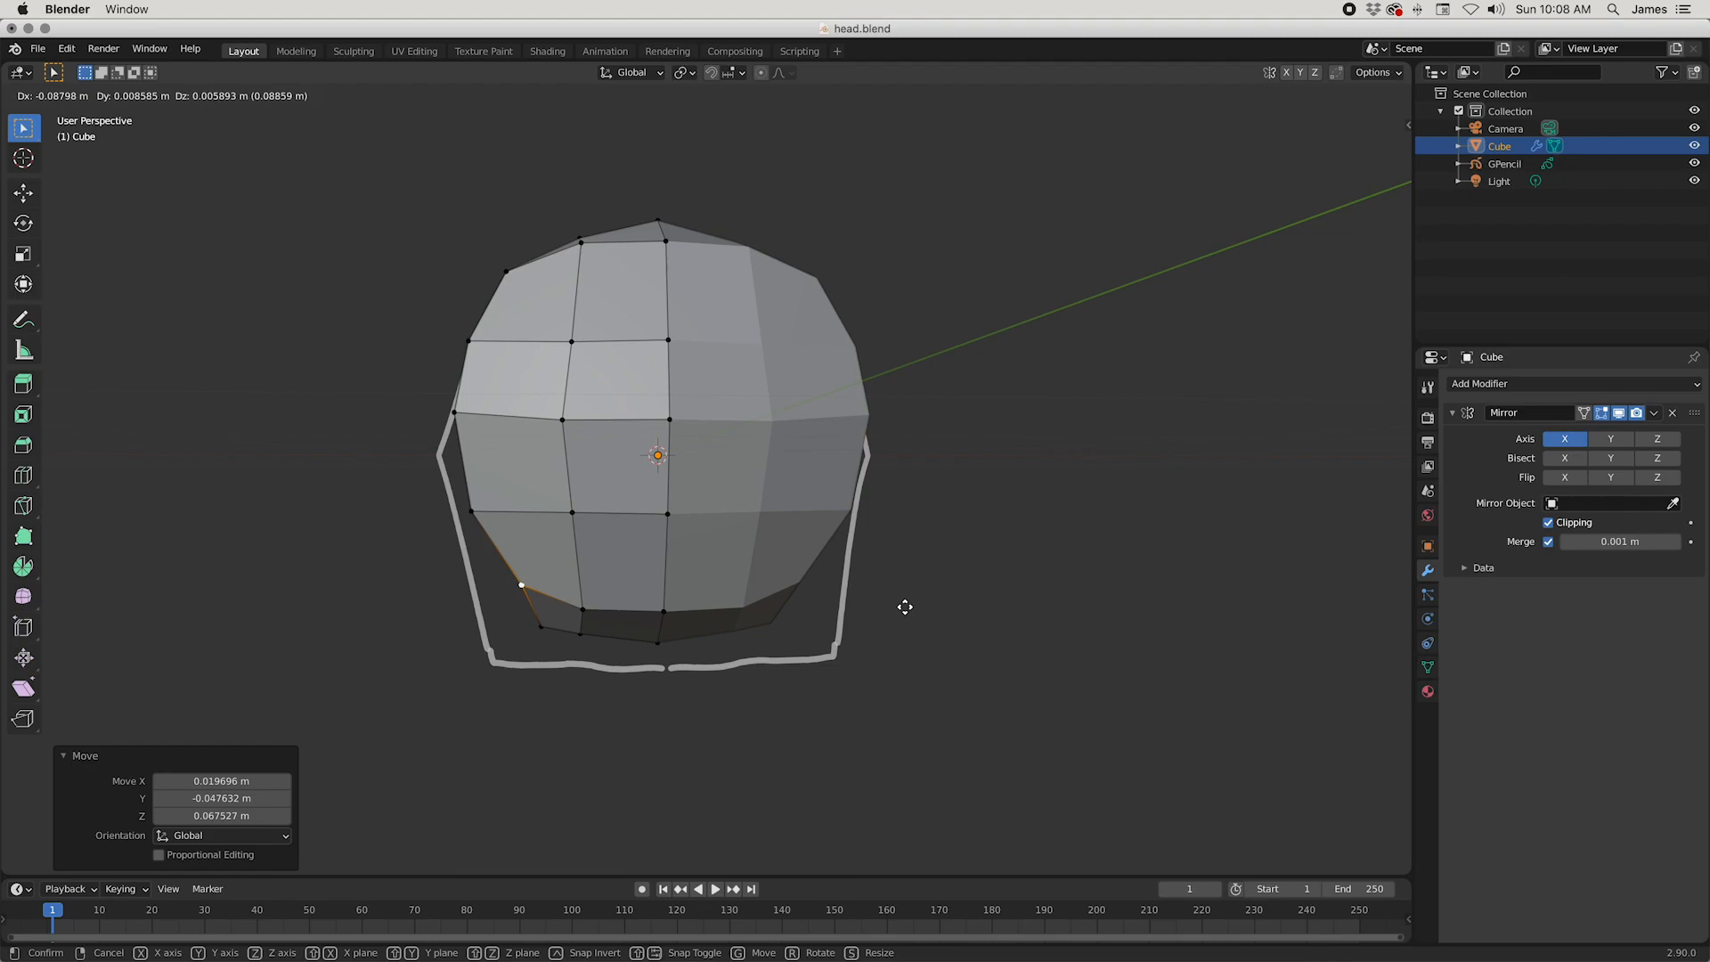
left_click(902, 606)
left_click(576, 606)
key("g")
left_click(739, 646)
Step: Shift the two off-centre vertices on the head's underside along X to narrow the base
middle_click_drag(623, 699, 596, 661)
left_click(605, 630)
key("g")
left_click(591, 624)
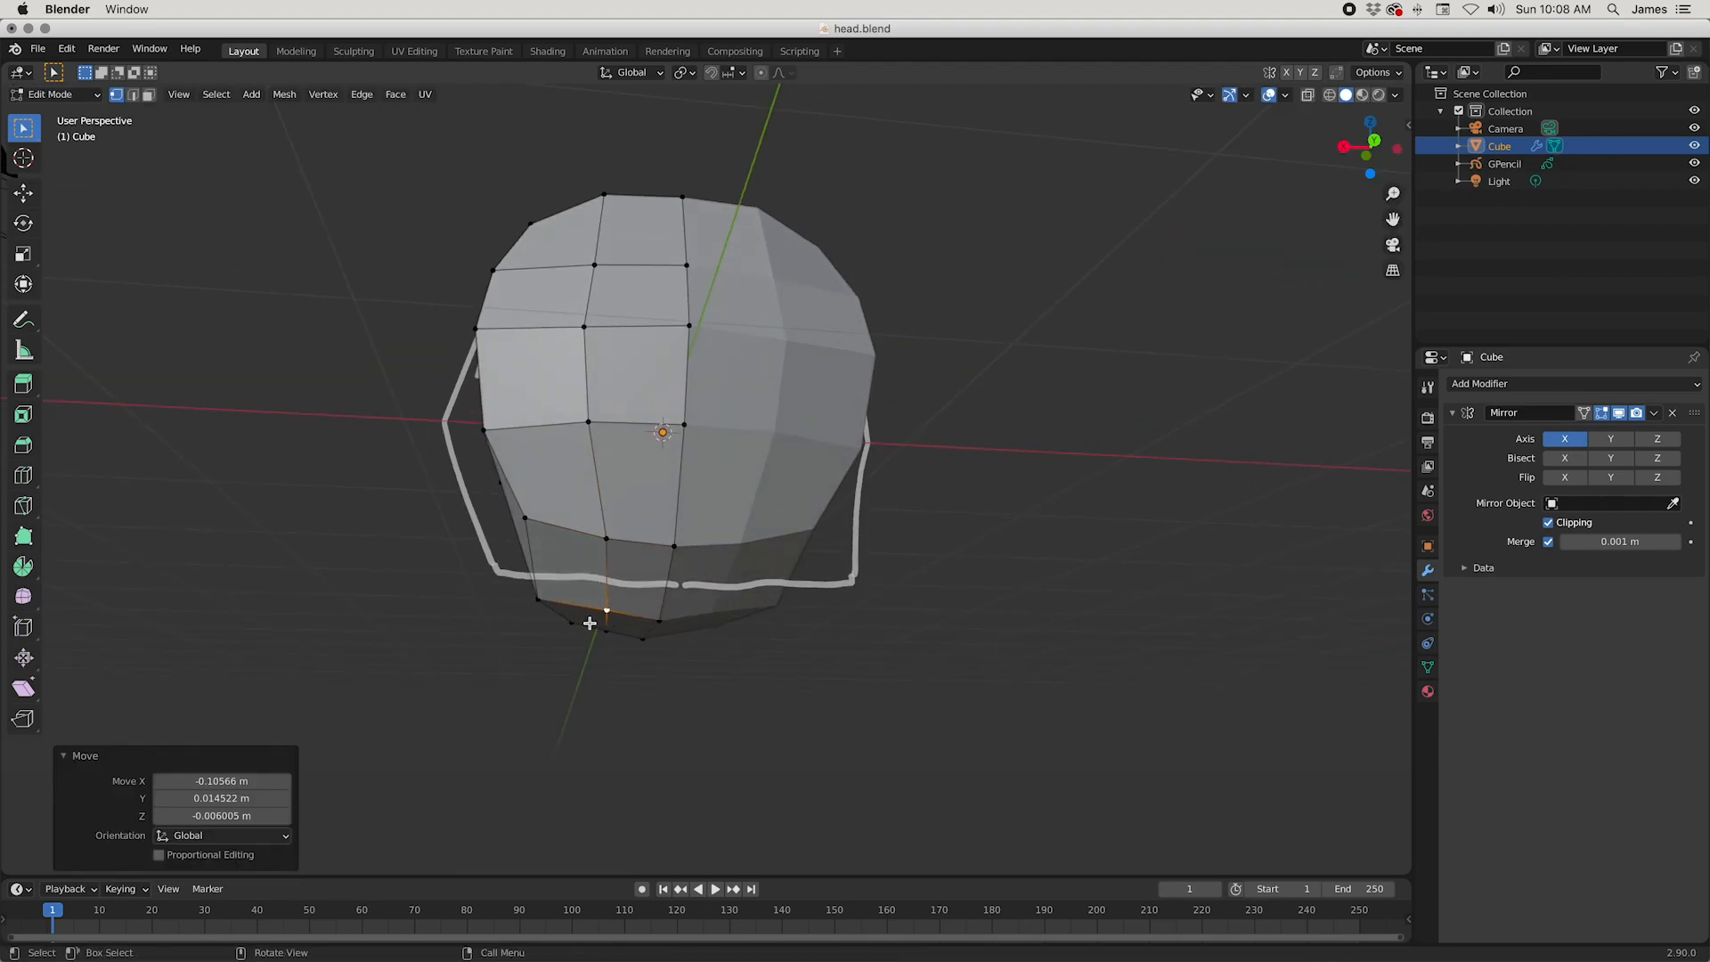
left_click(538, 605)
key("g")
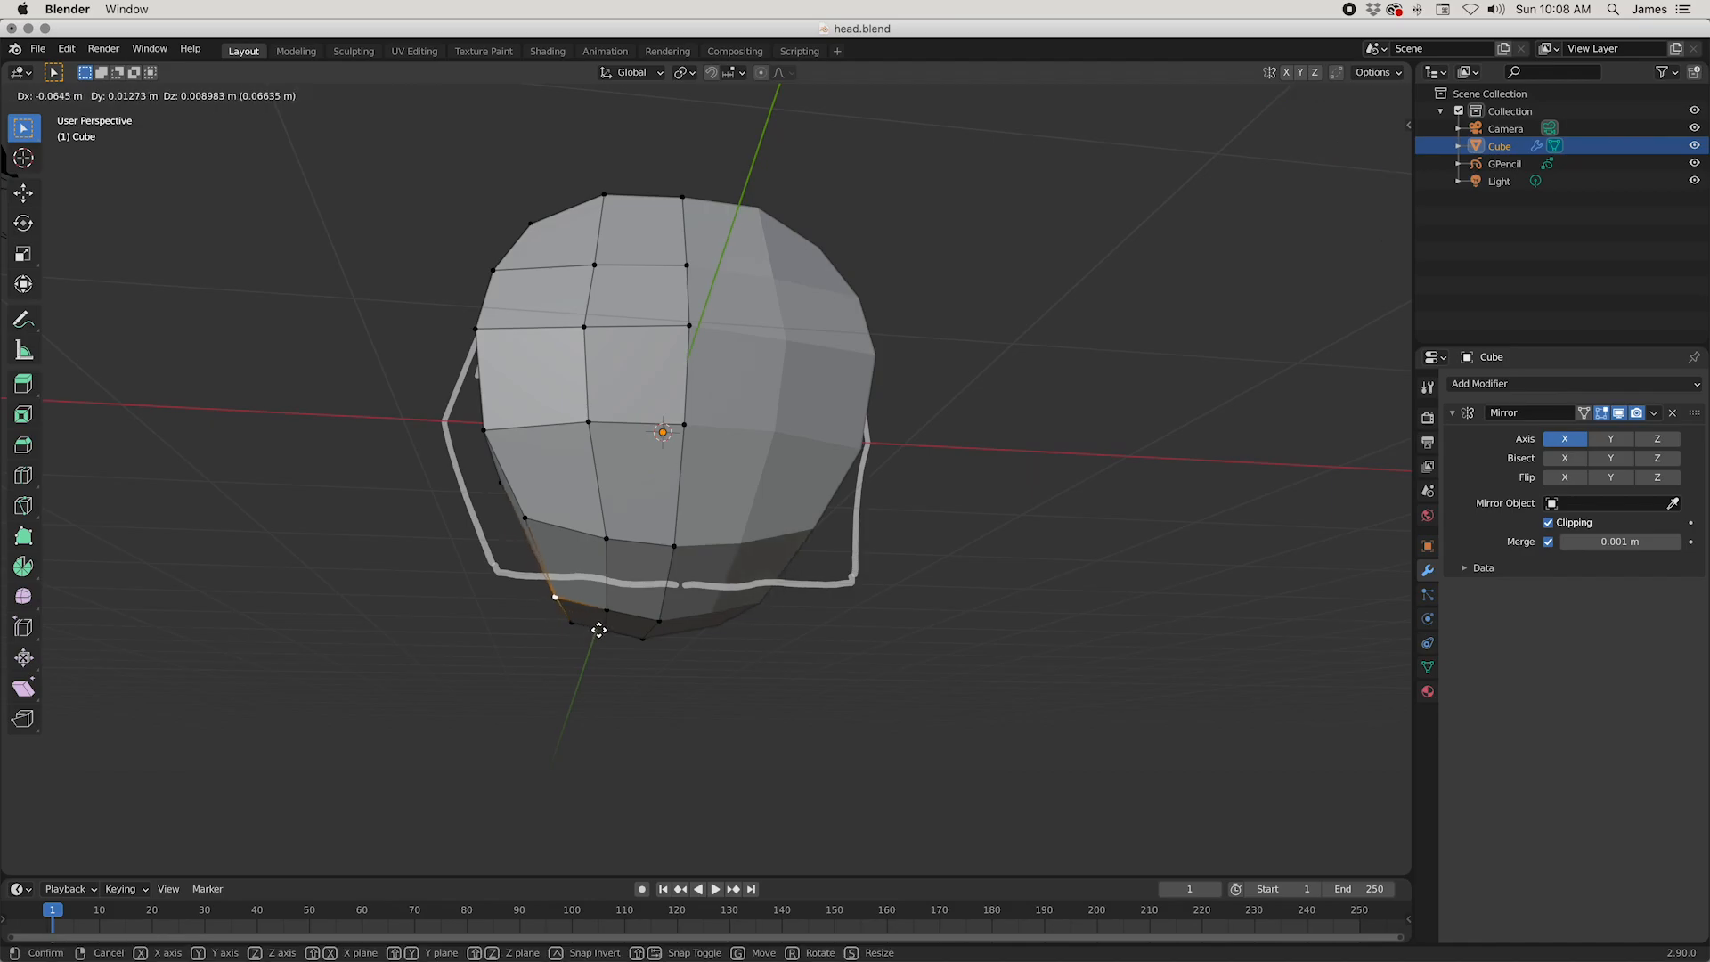
left_click(596, 630)
Step: Lower the vertex at the crown of the head by about 0.023 m
middle_click_drag(598, 634, 707, 708)
scroll(900, 698, "down", 3)
left_click(731, 357)
key("g")
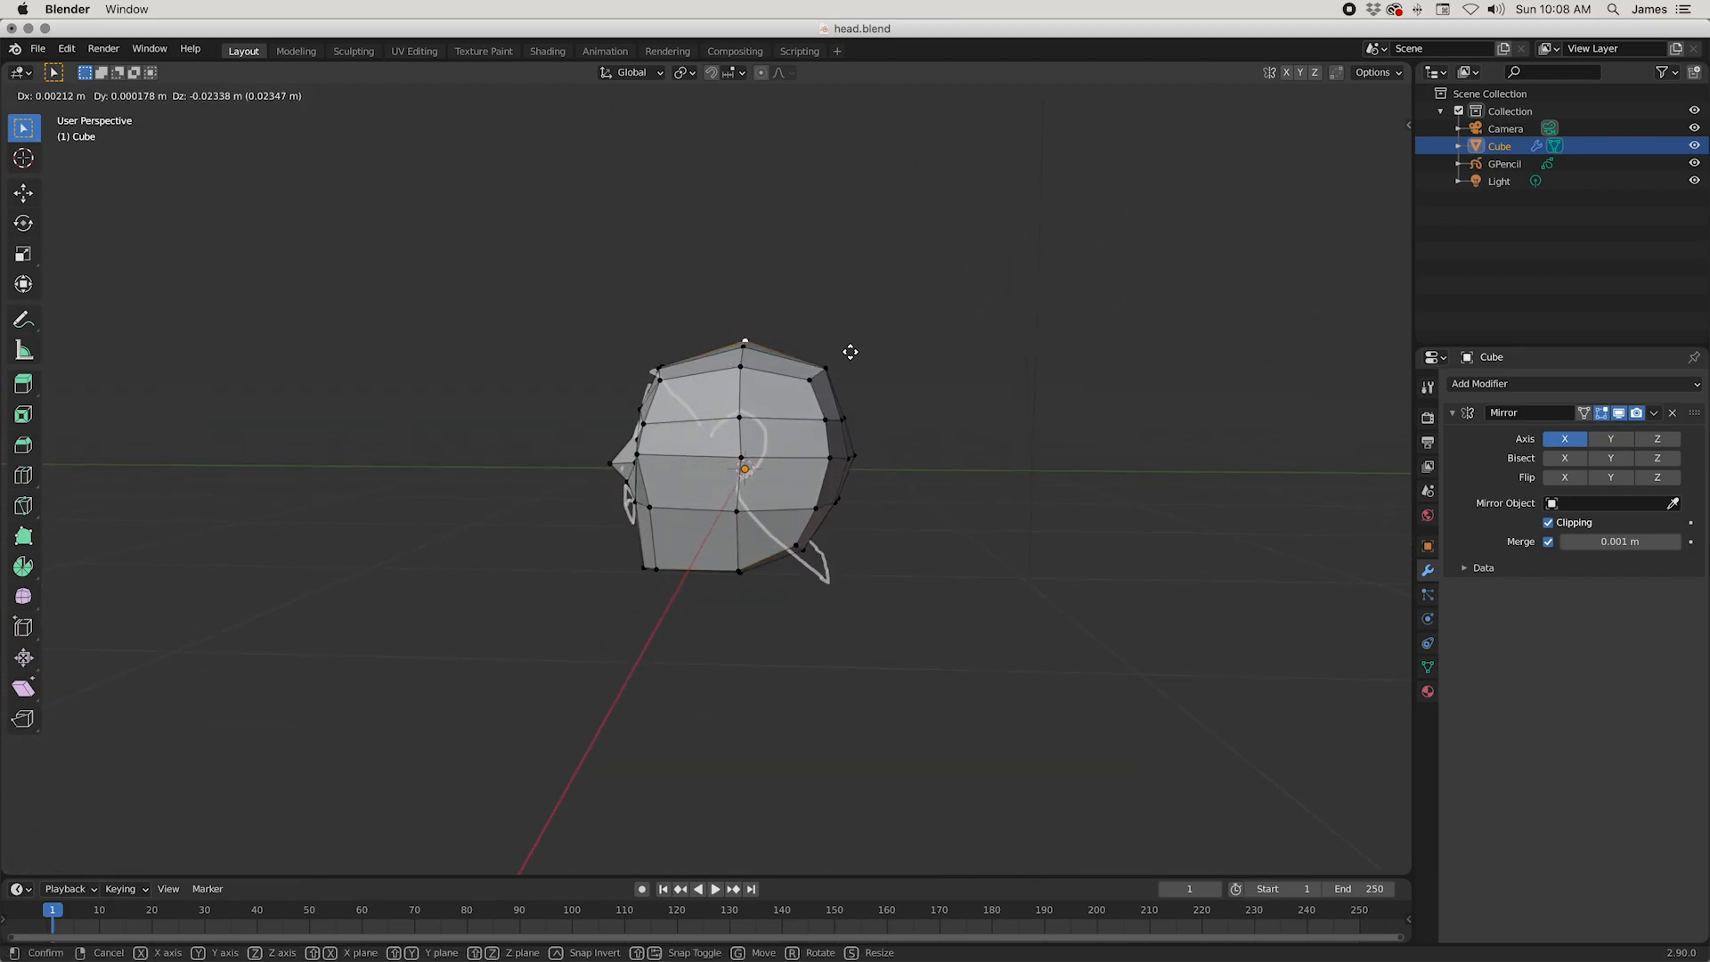
left_click(850, 351)
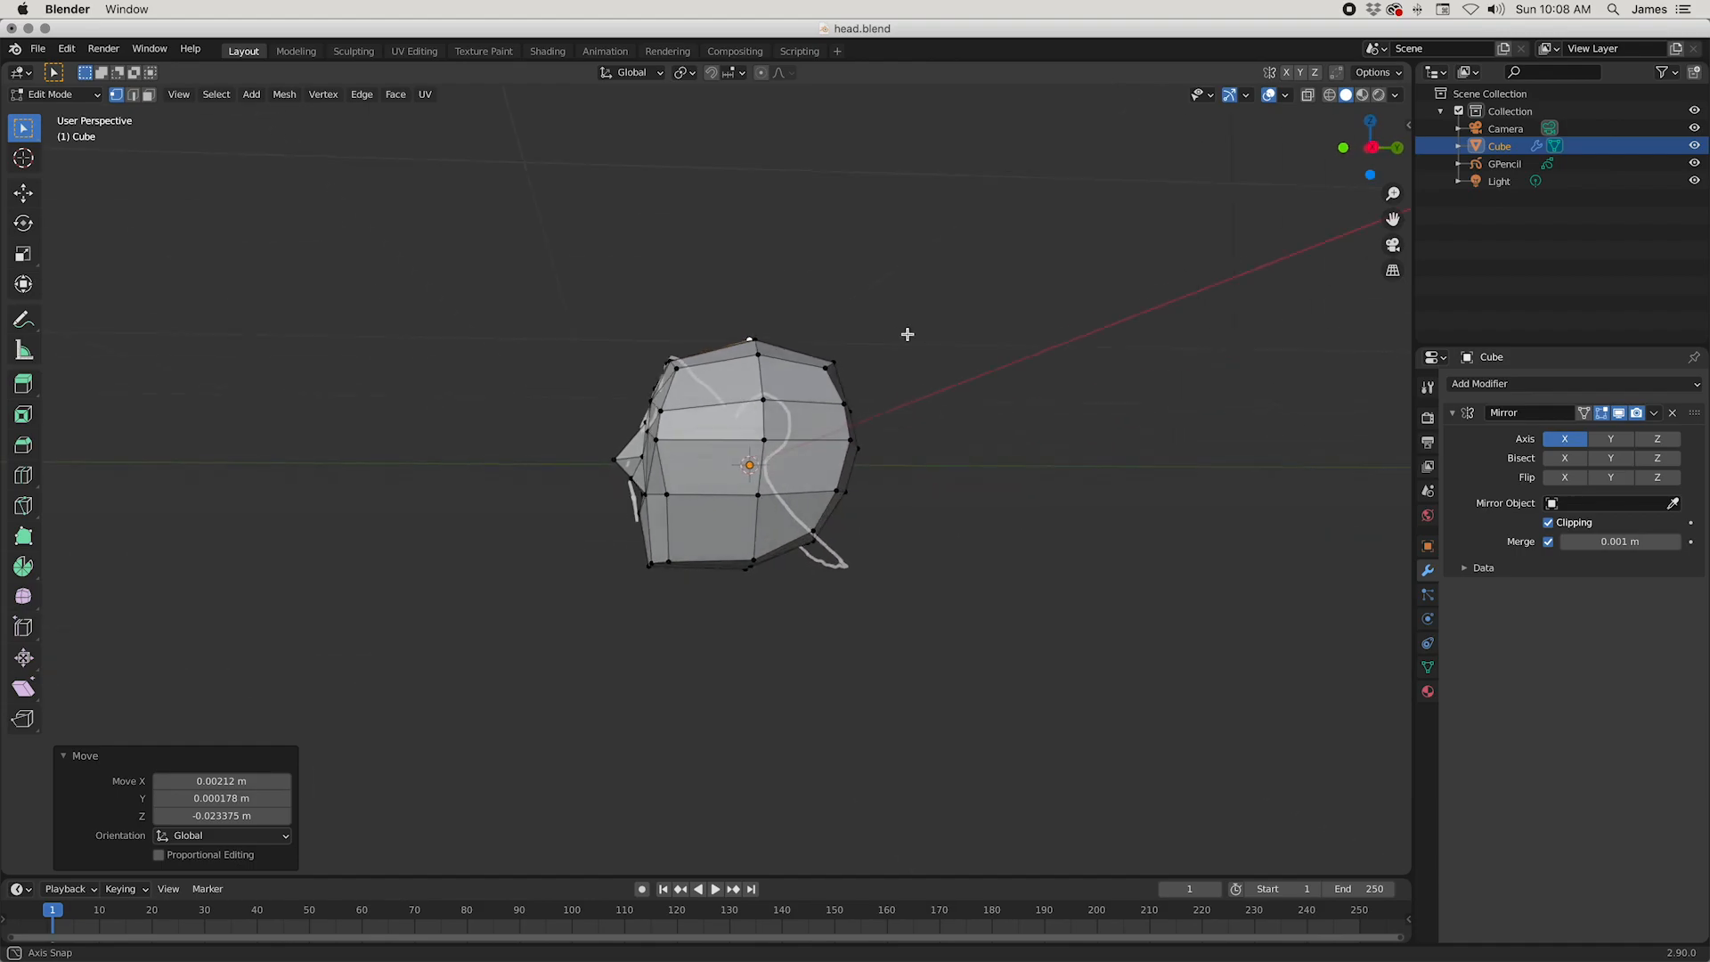
Step: Move the upper back corner vertices of the skull about 0.046 m forward and 0.029 m down
middle_click_drag(884, 340, 765, 358)
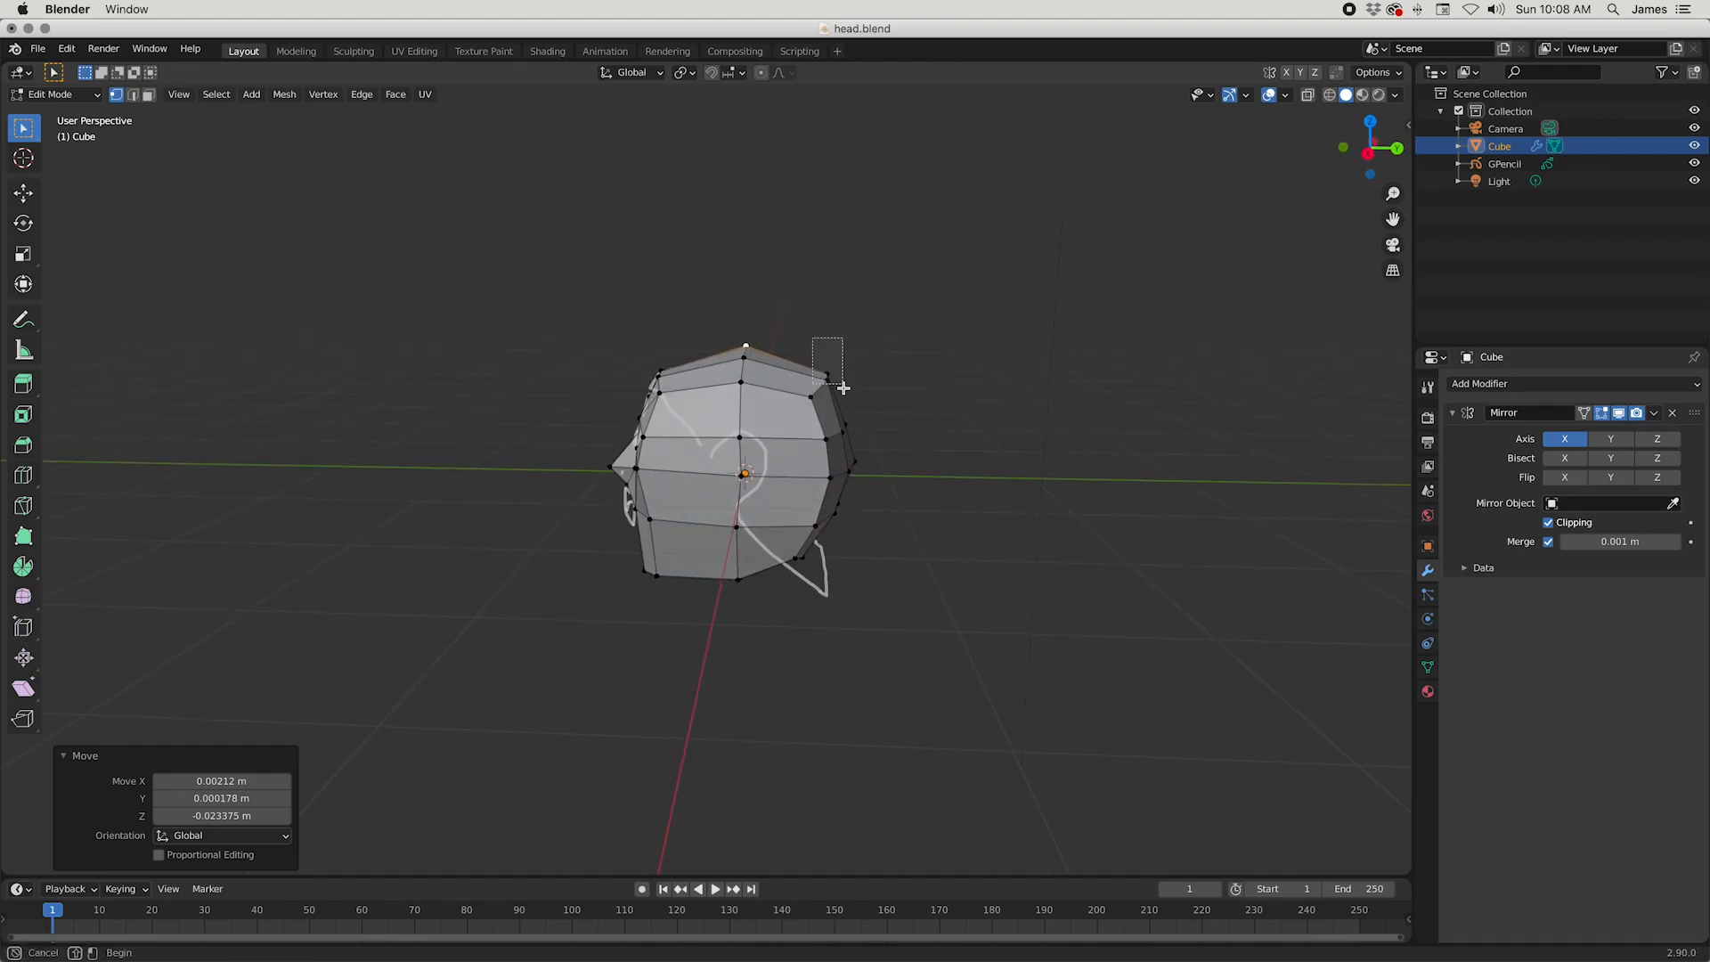
left_click_drag(842, 382, 842, 384)
key("g")
left_click(927, 395)
middle_click_drag(927, 394, 967, 412)
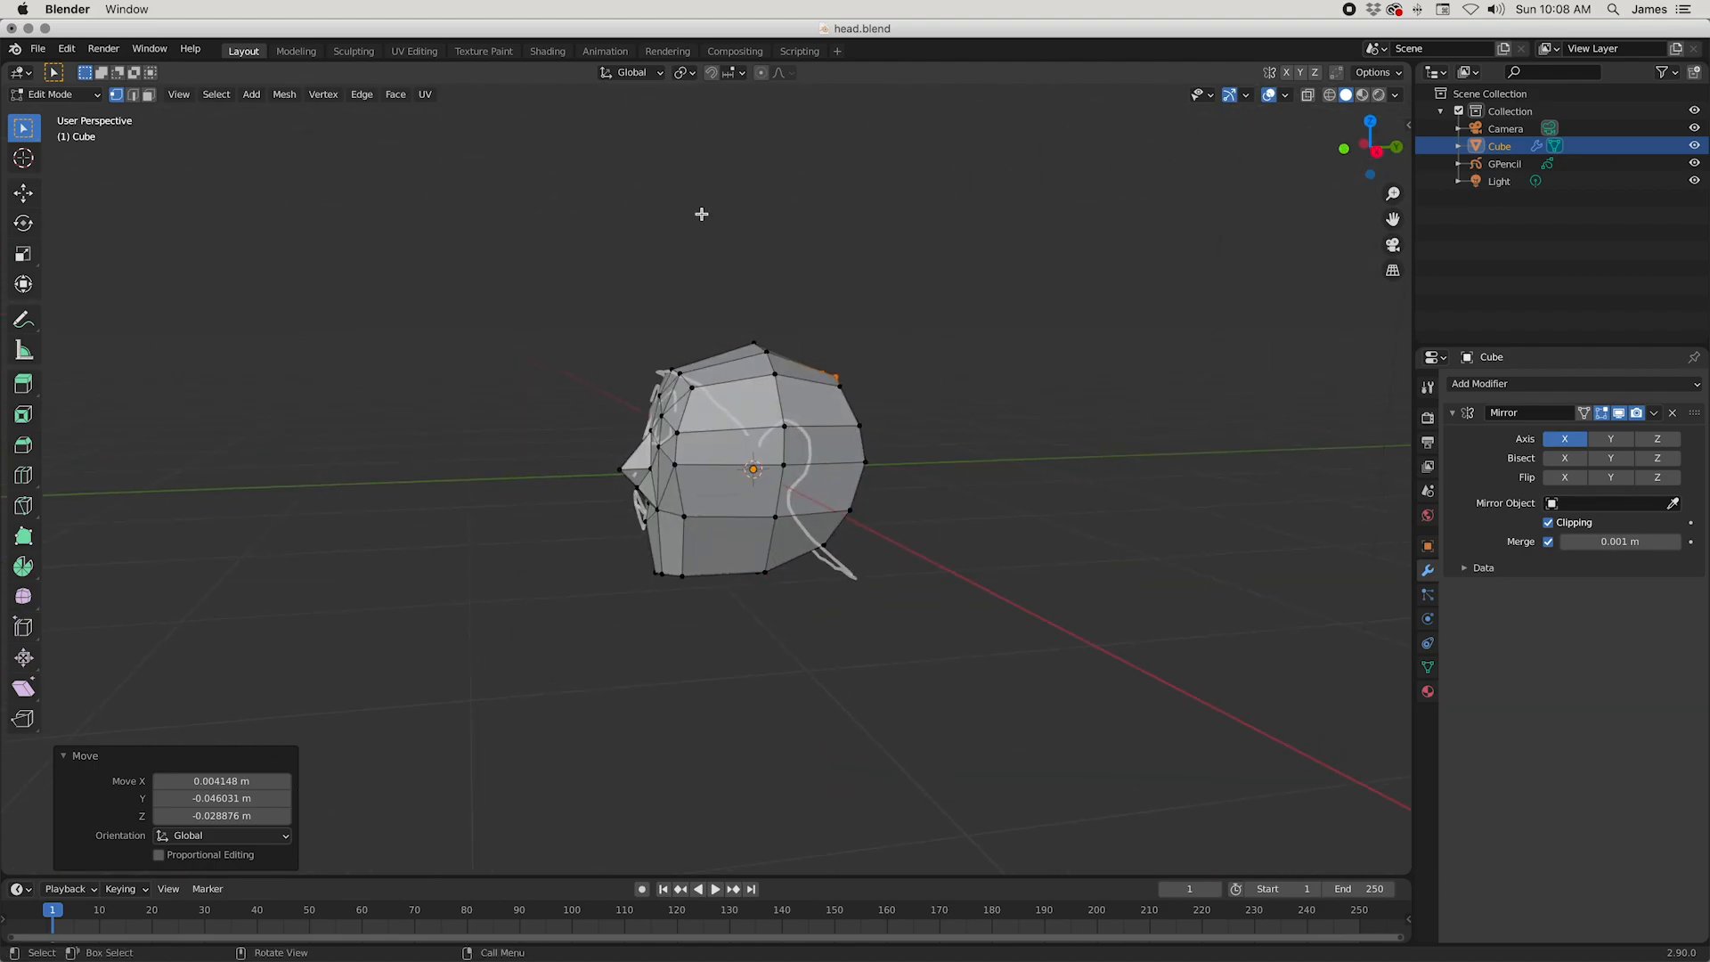
Step: Lower the vertices at the crown of the head by about 0.034 m along Z and save the file
left_click_drag(799, 367, 799, 367, "shift")
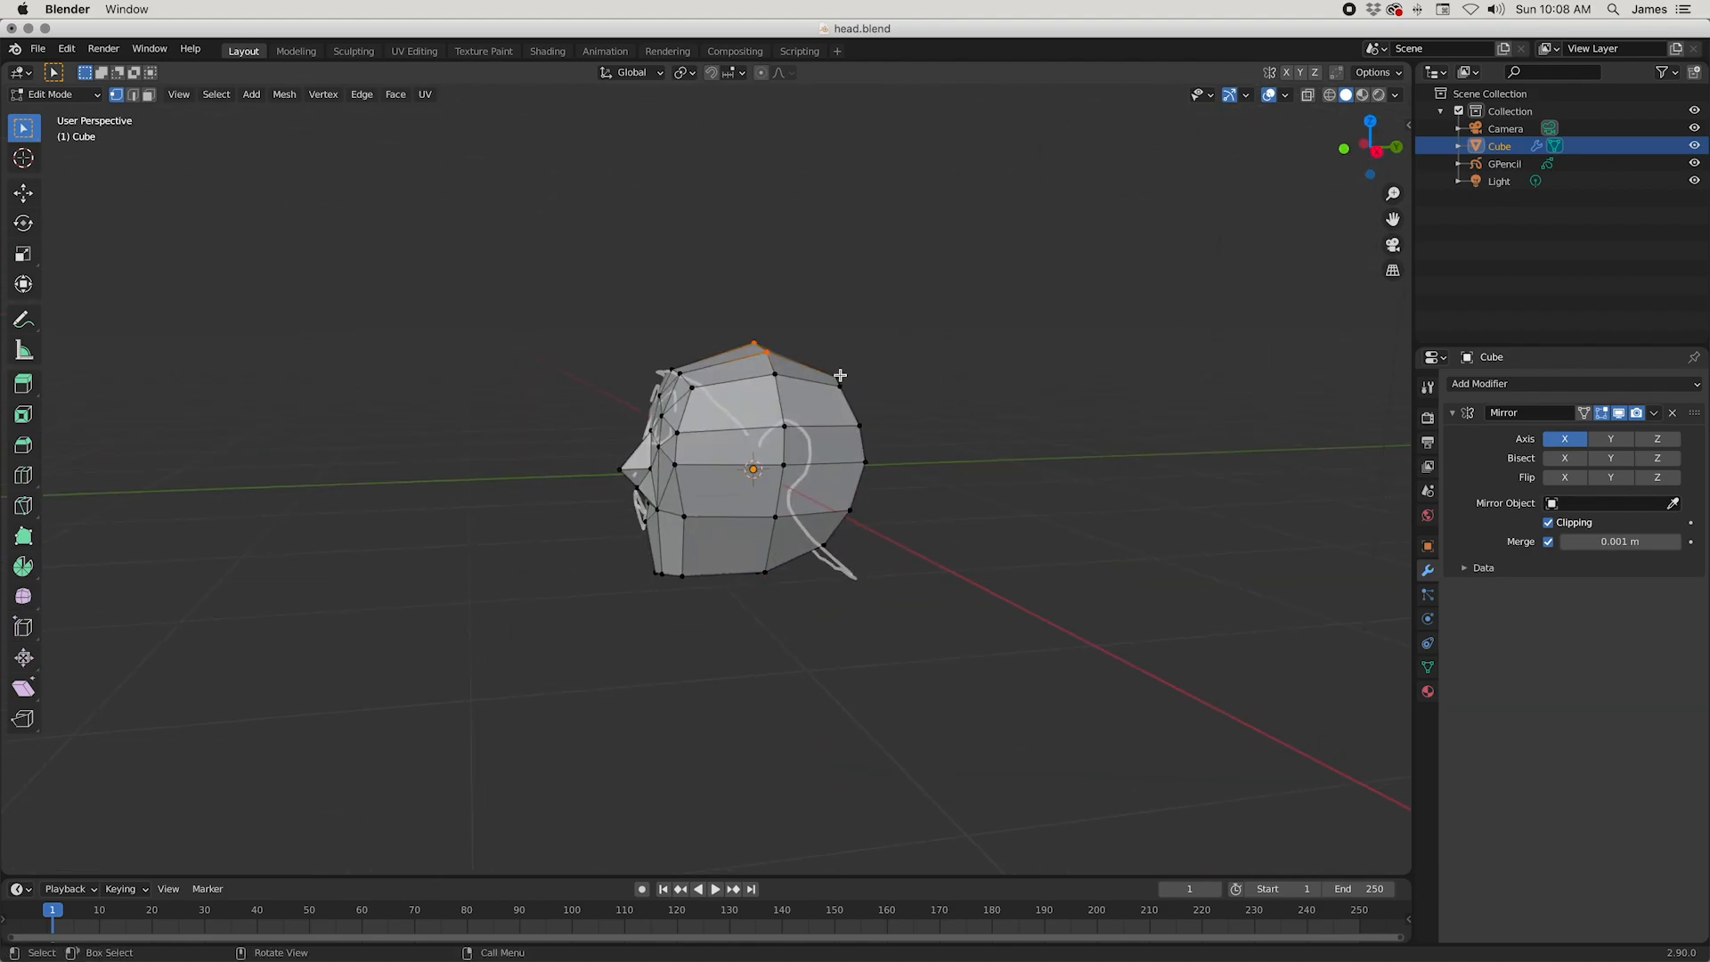
key("g")
key("z")
left_click(1010, 335)
mouse_move(1009, 336)
middle_mouse_down()
mouse_move(1104, 267)
mouse_move(1098, 347)
mouse_move(993, 347)
middle_mouse_up()
key("super+s")
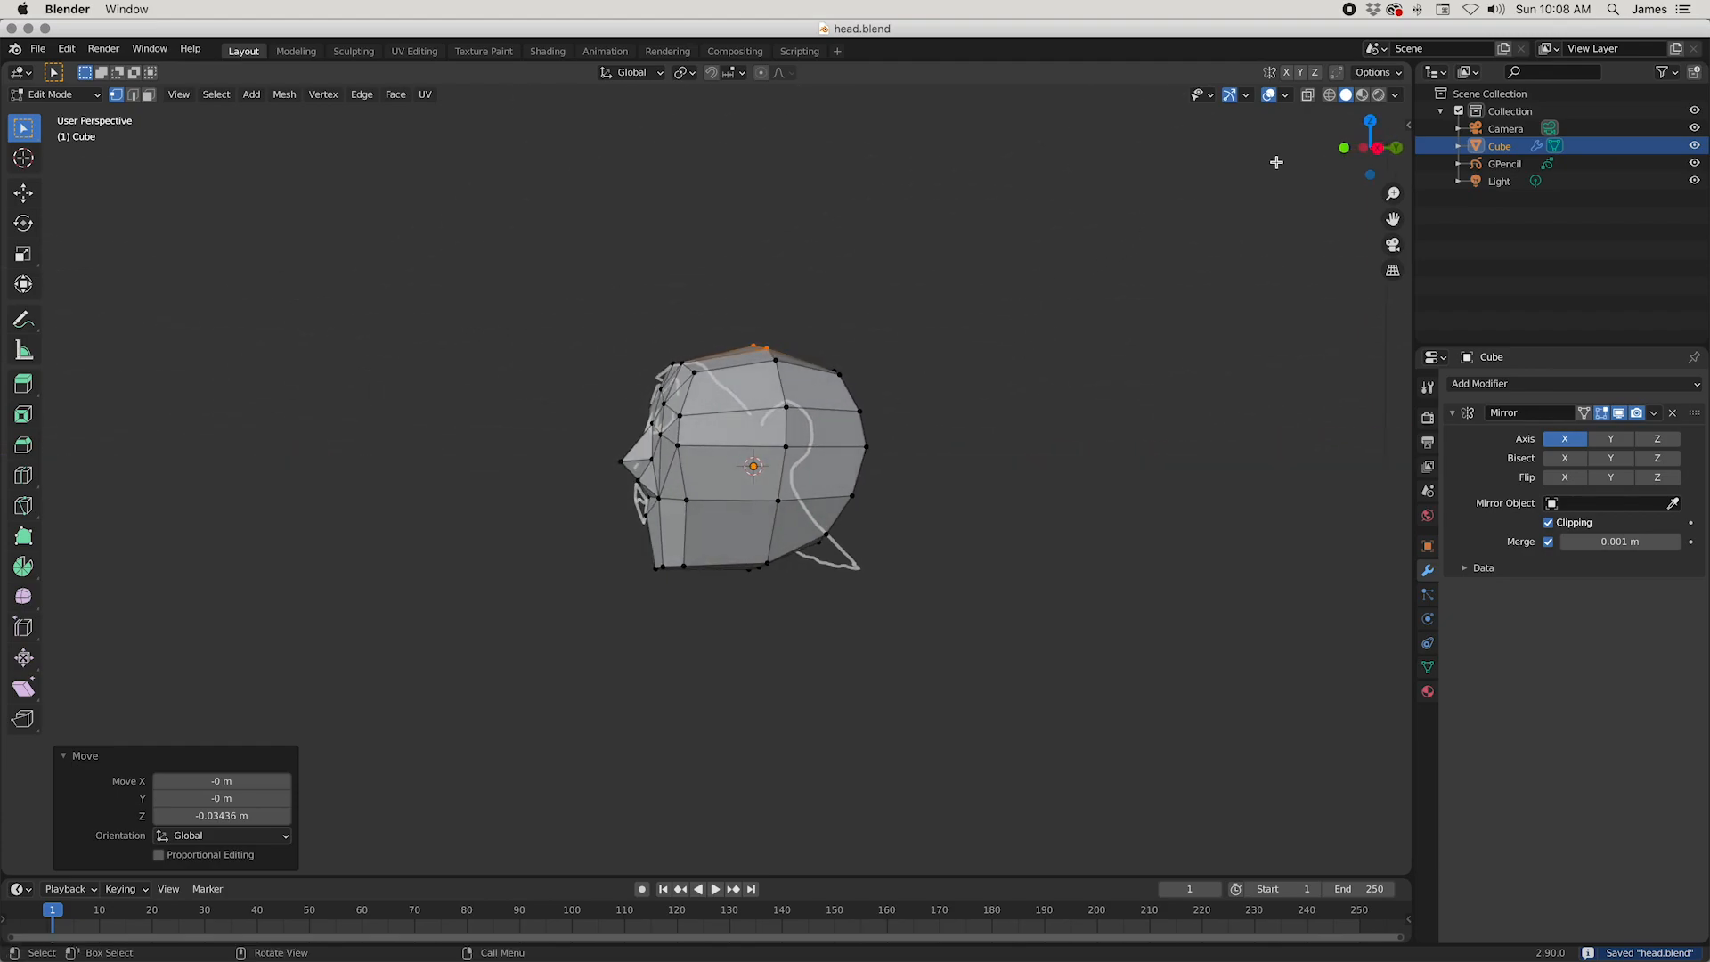
Step: With X-ray enabled, select all vertices of the head's rear half and move them about 0.086 m forward along Y
left_click(1306, 97)
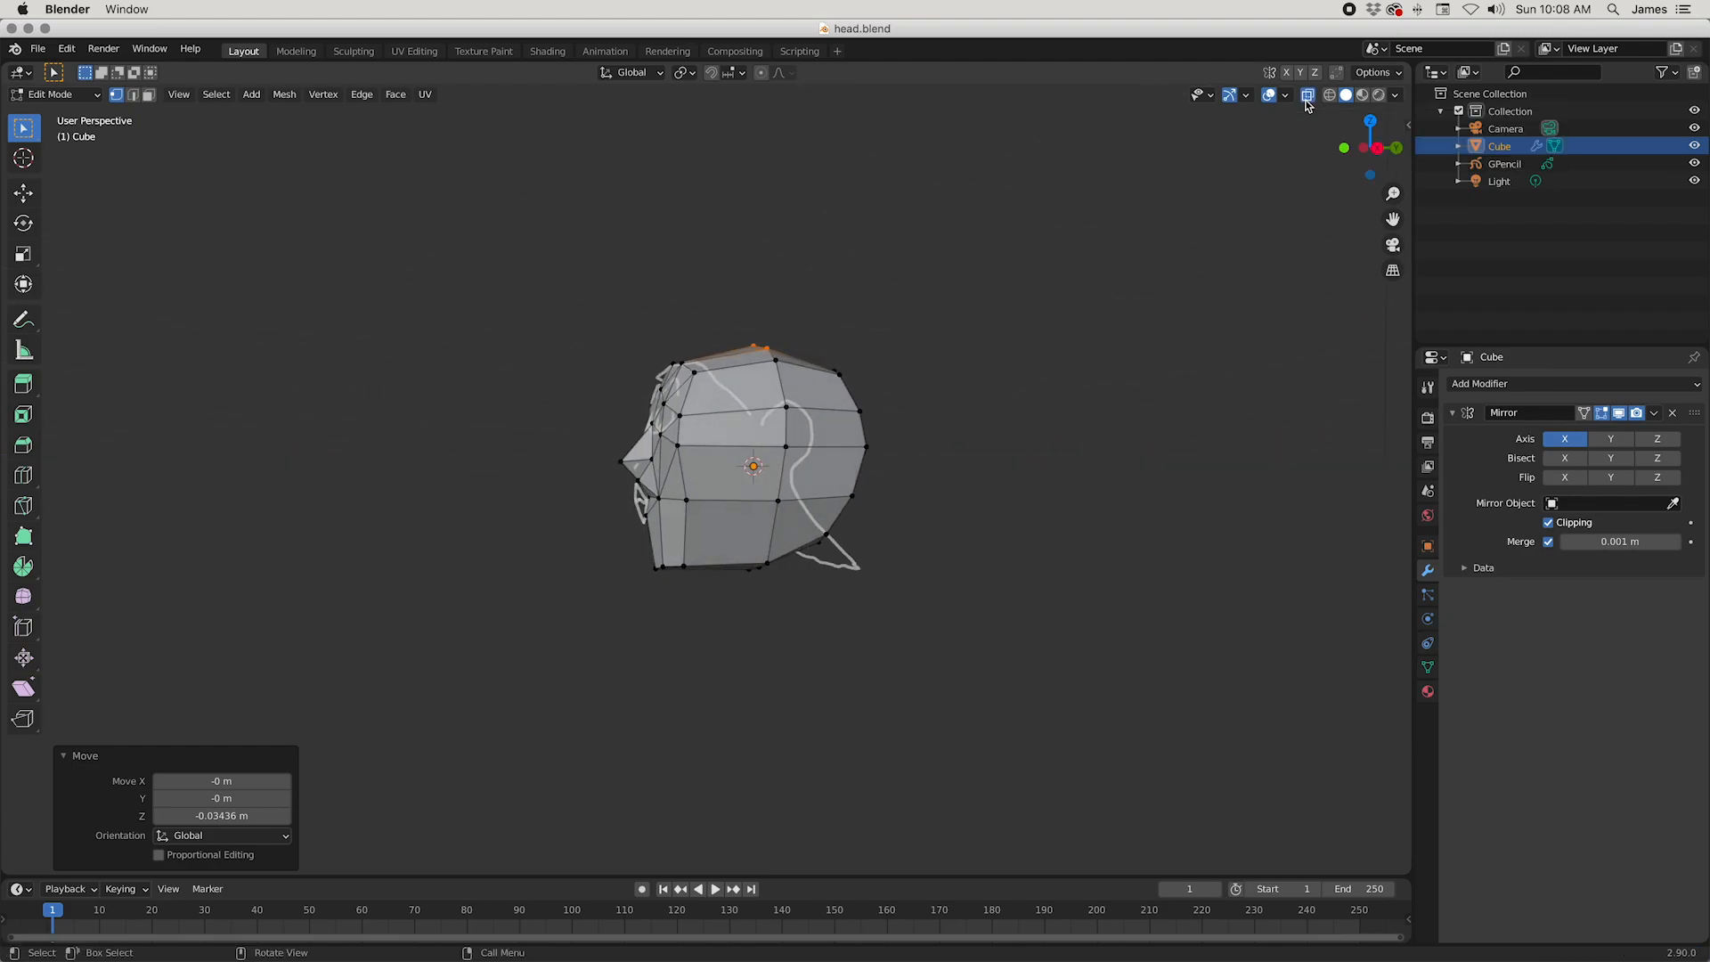
middle_click_drag(1107, 500, 1024, 499)
left_click_drag(702, 294, 978, 617)
middle_click_drag(1018, 706, 1022, 771)
left_click_drag(702, 256, 943, 686)
middle_click_drag(943, 687, 941, 633)
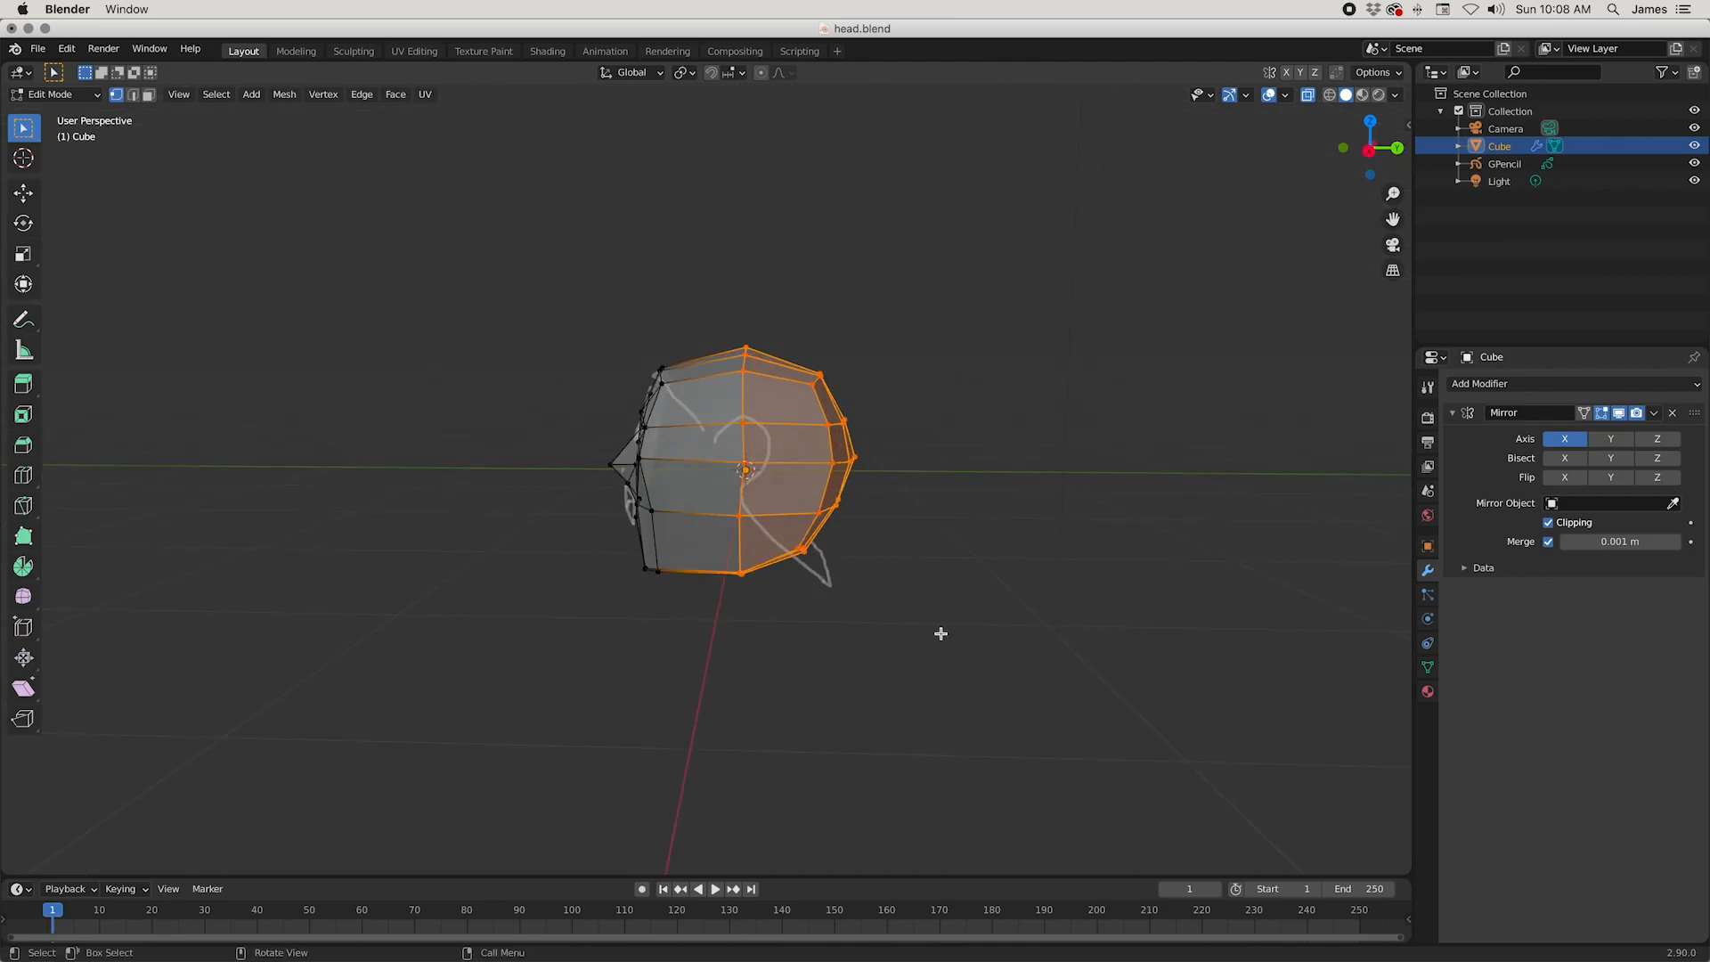
key("KP_3")
key("g")
key("y")
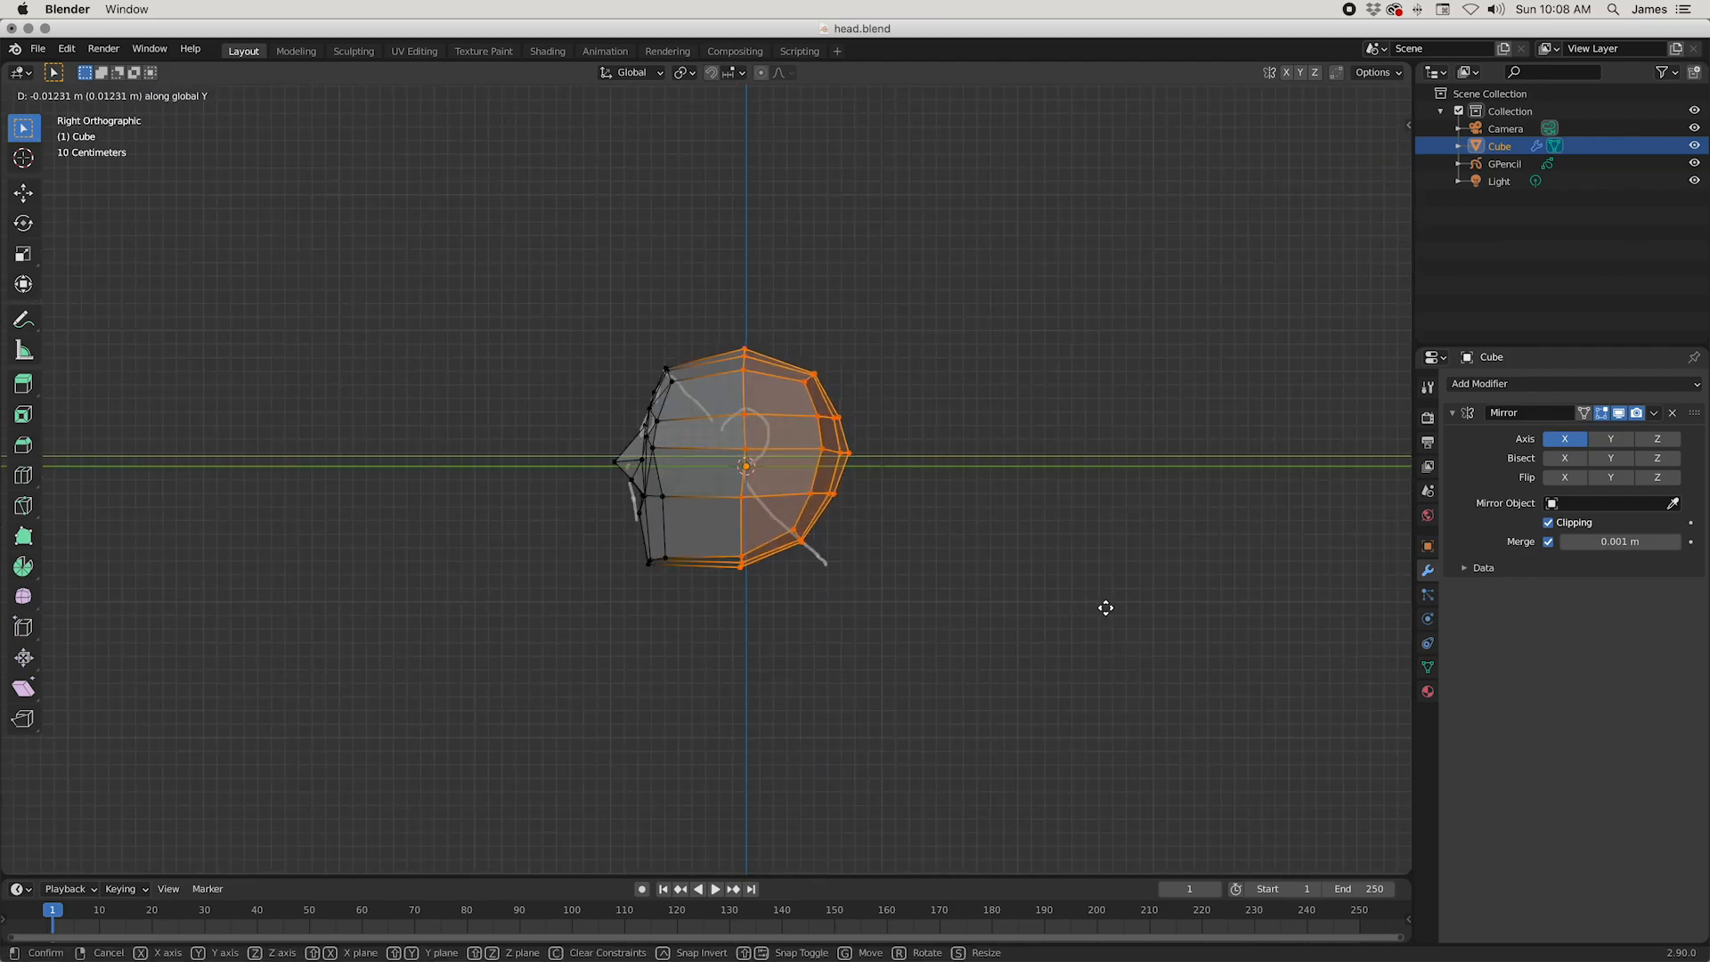
left_click(1096, 601)
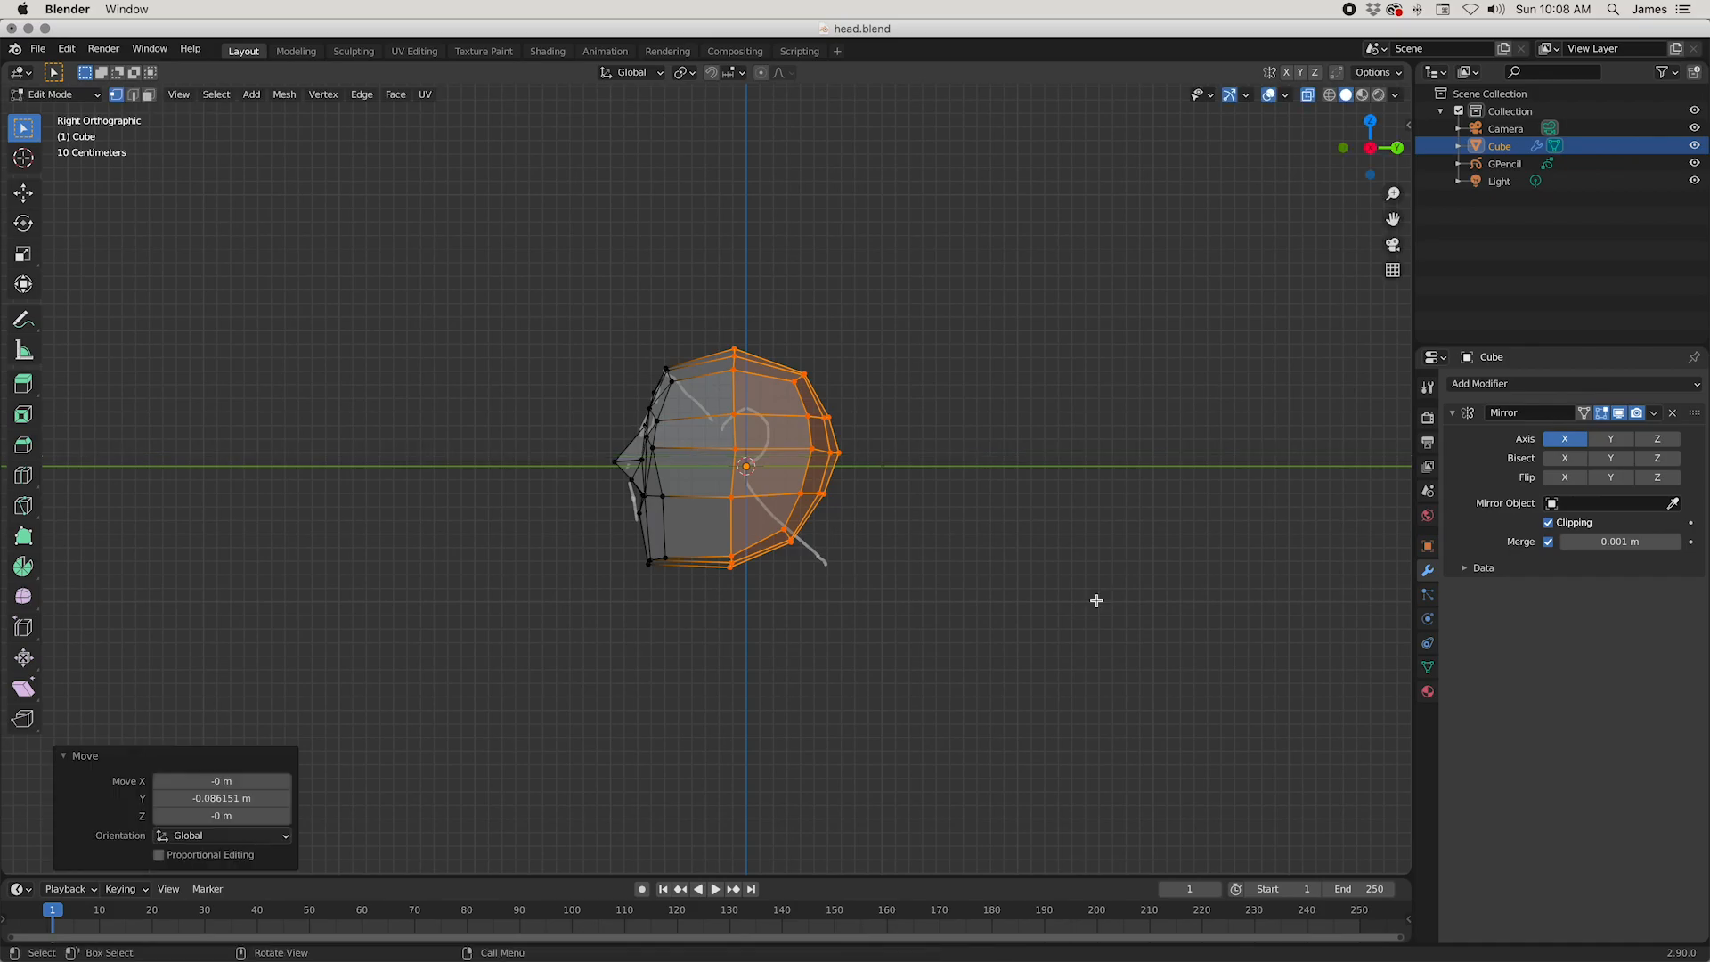
Step: Return the head to Object Mode and turn off X-ray display
middle_click_drag(1010, 577, 1153, 599)
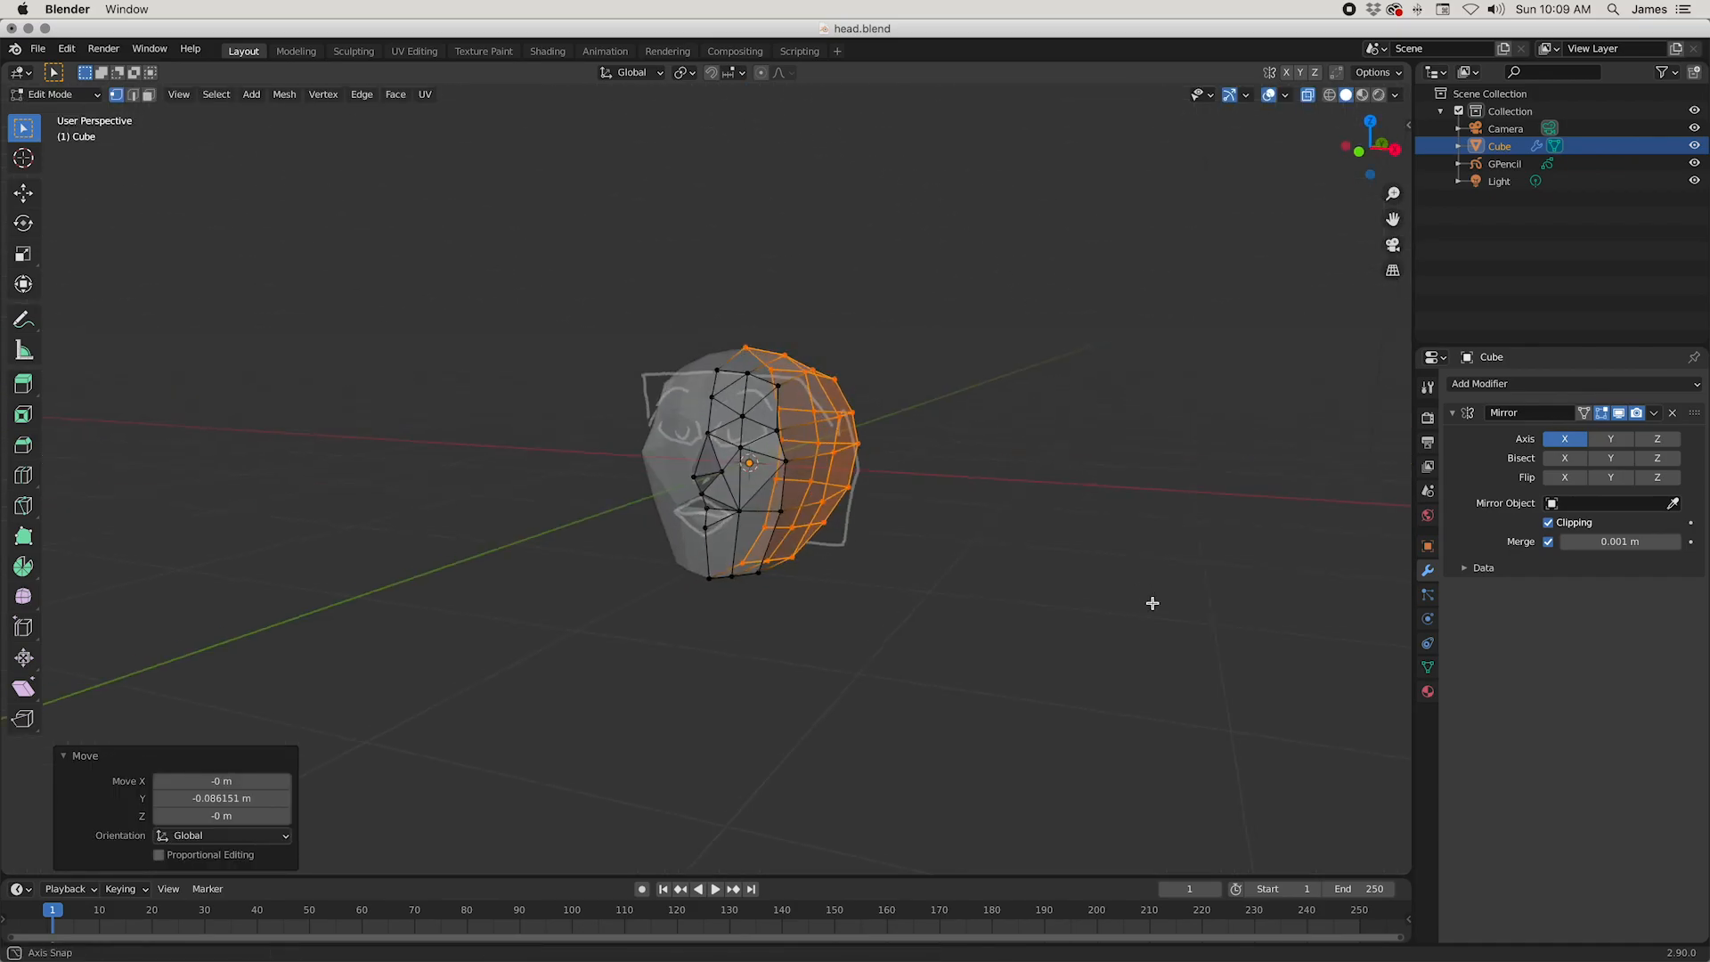
key("Tab")
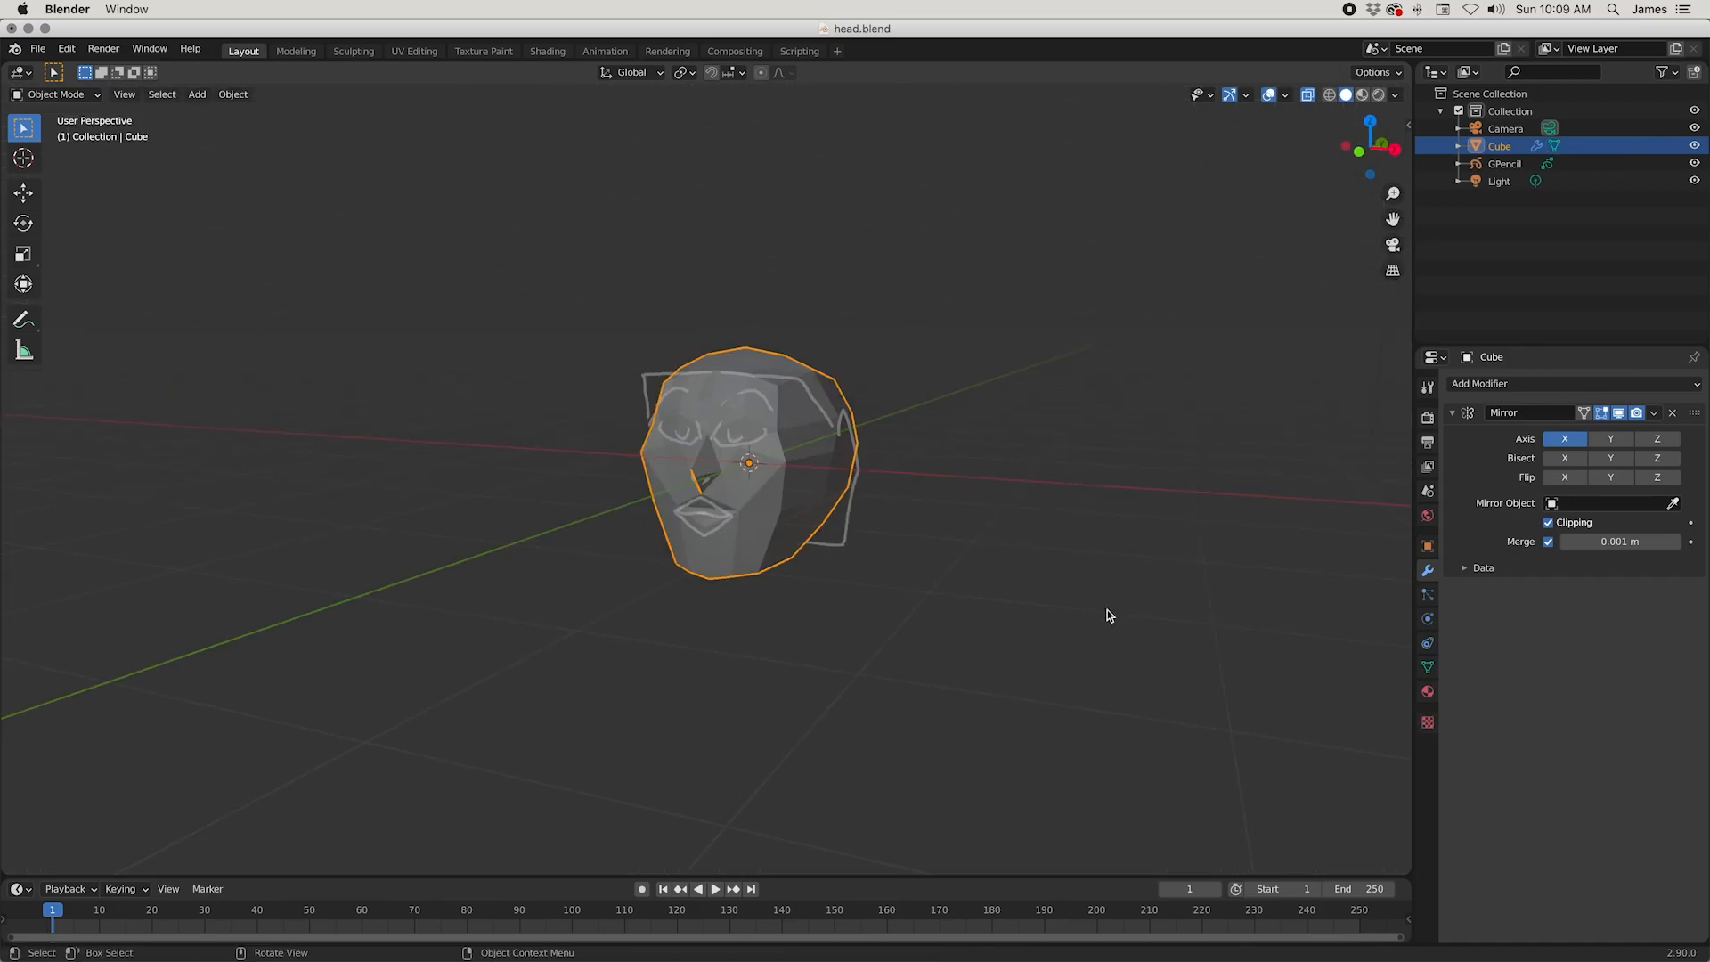
left_click(1308, 96)
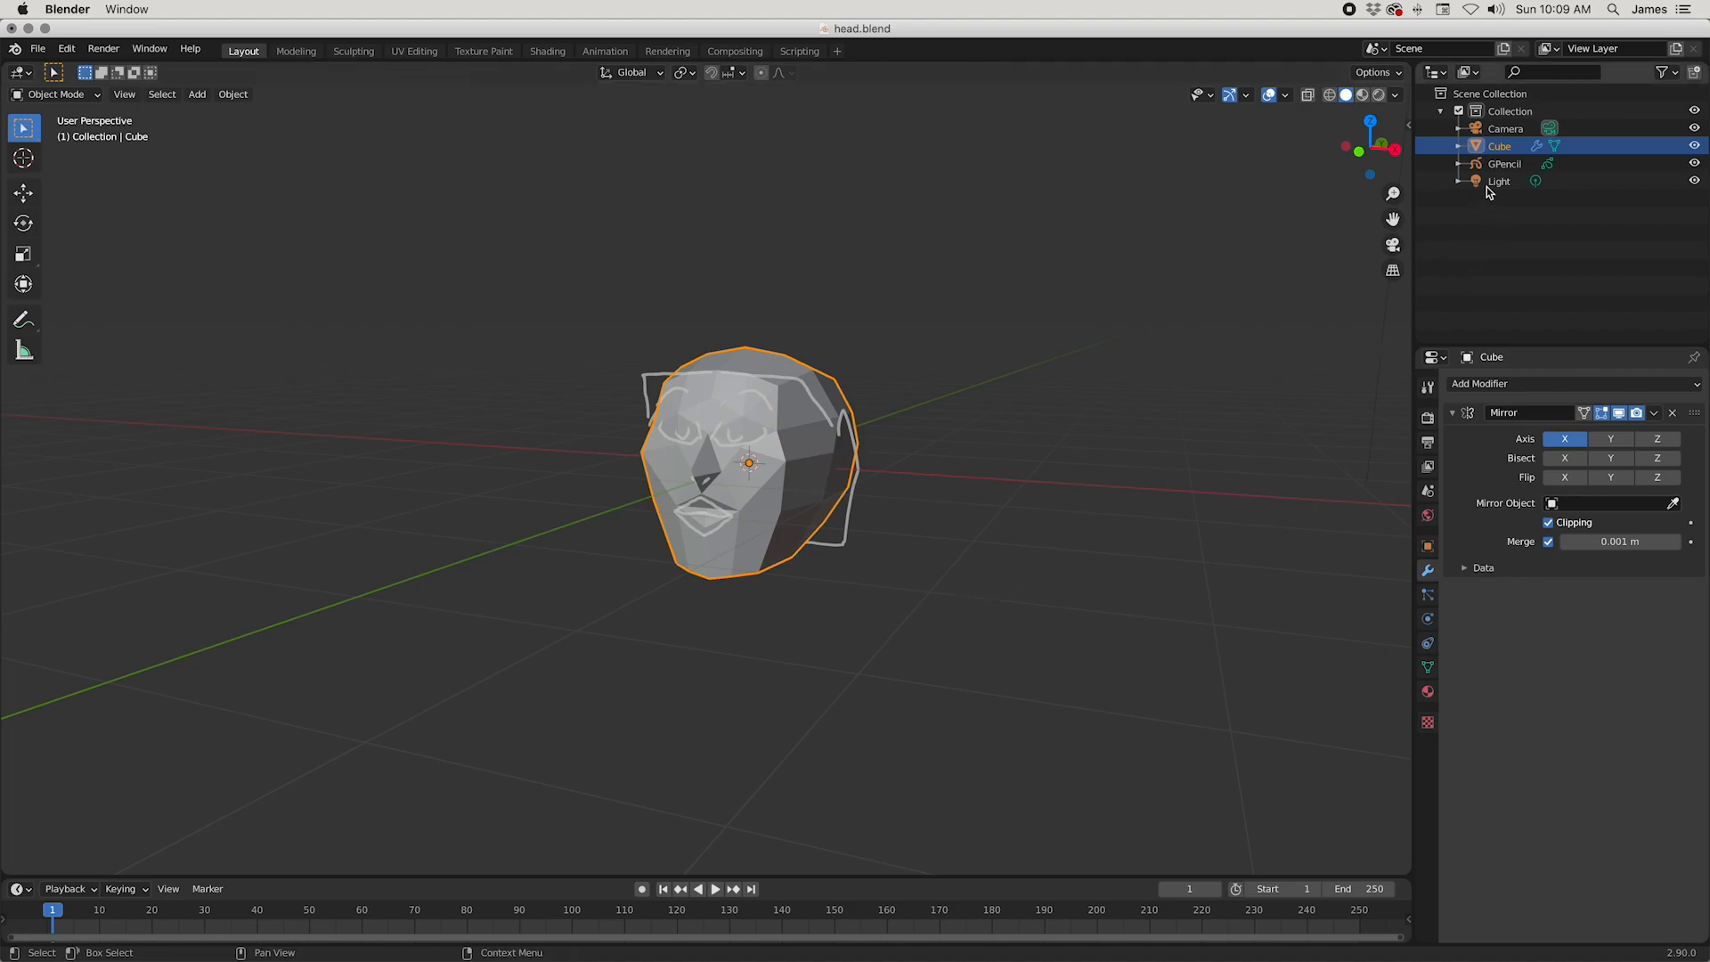
Step: Delete the GPencil object's sketch layer and add a new empty layer in its place
left_click(1503, 164)
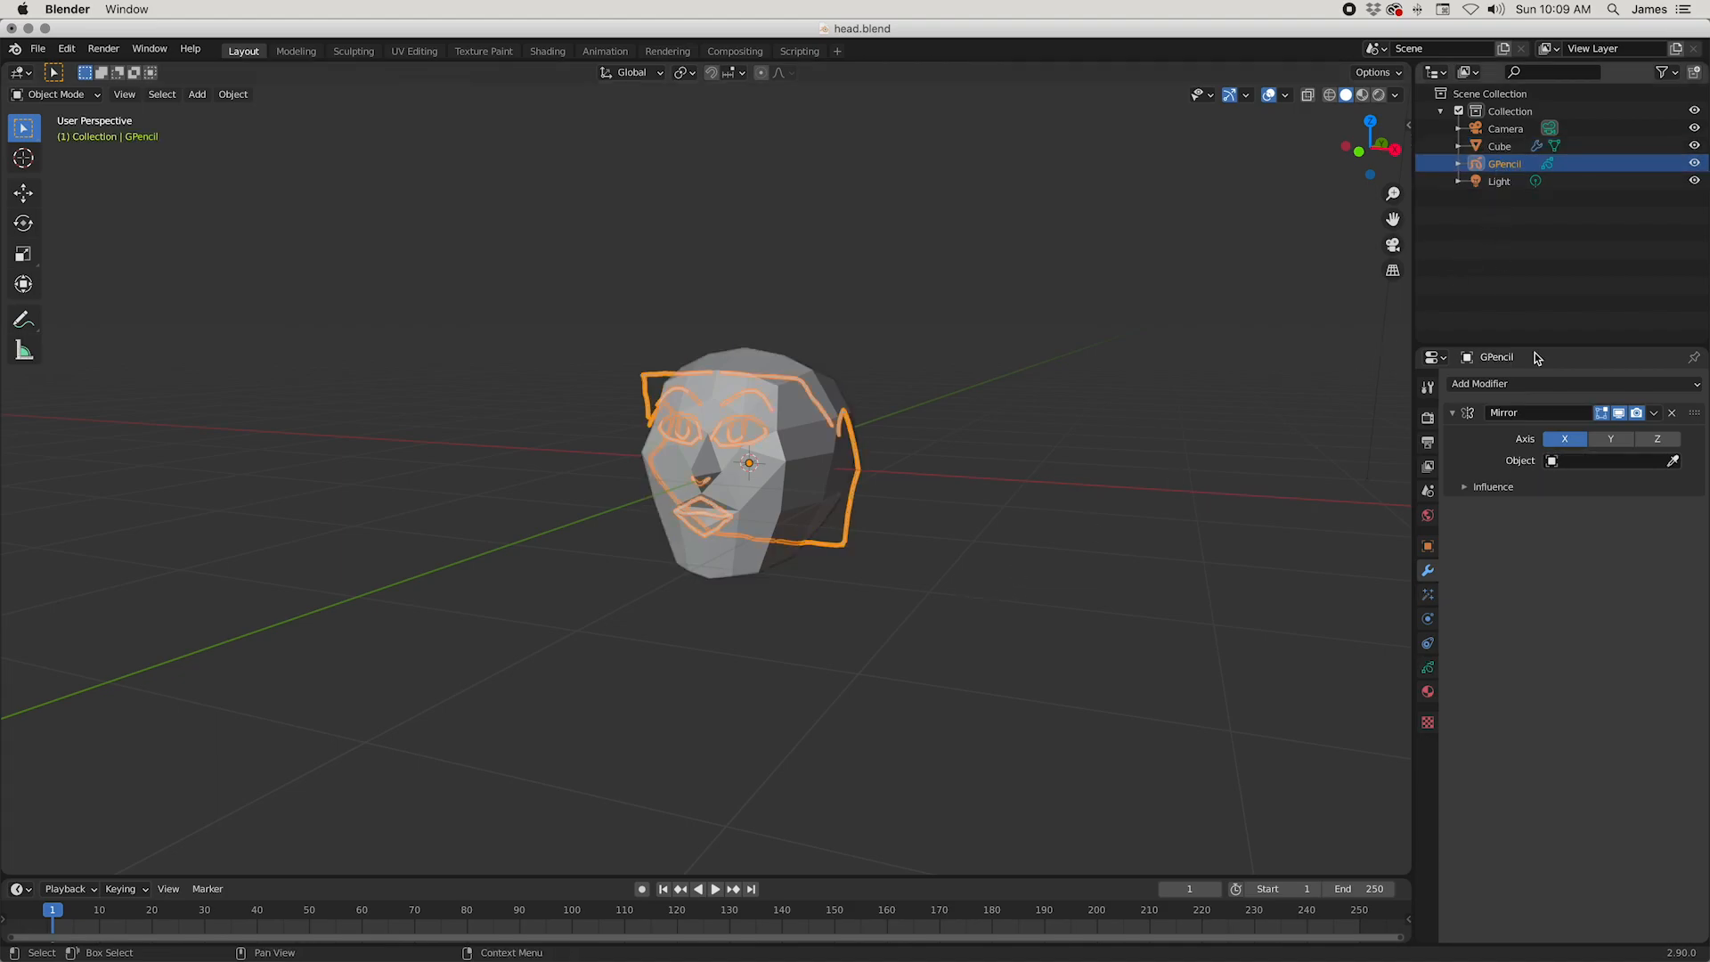
left_click(1427, 667)
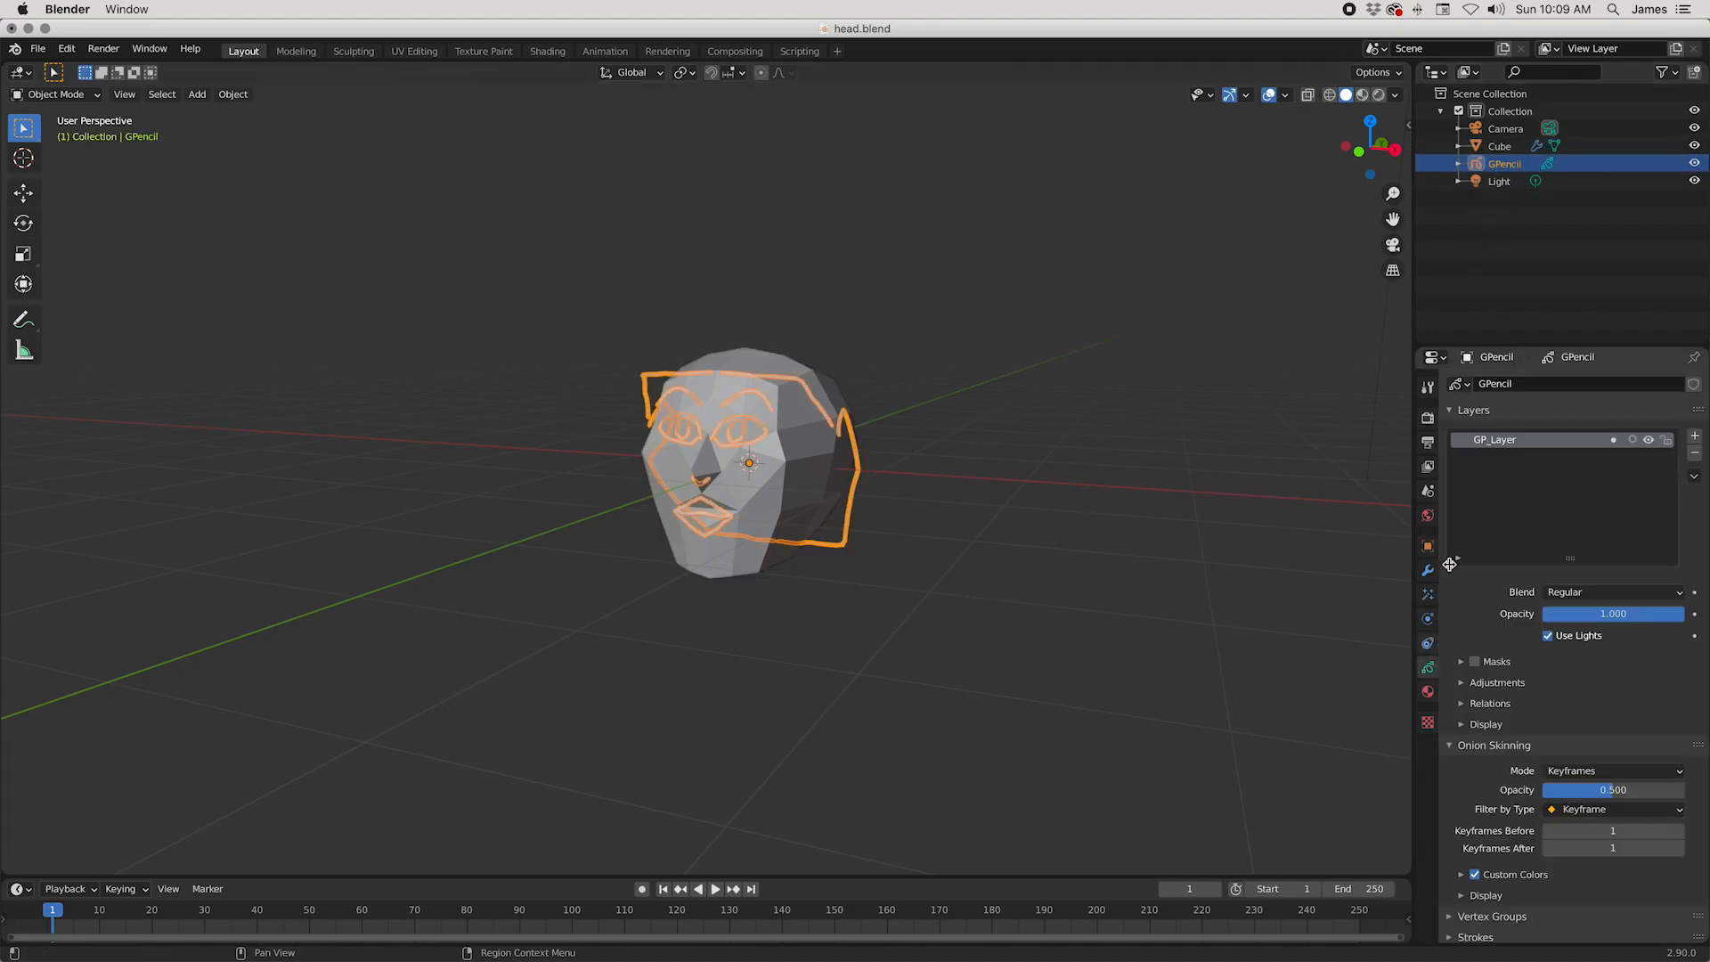
left_click(1695, 454)
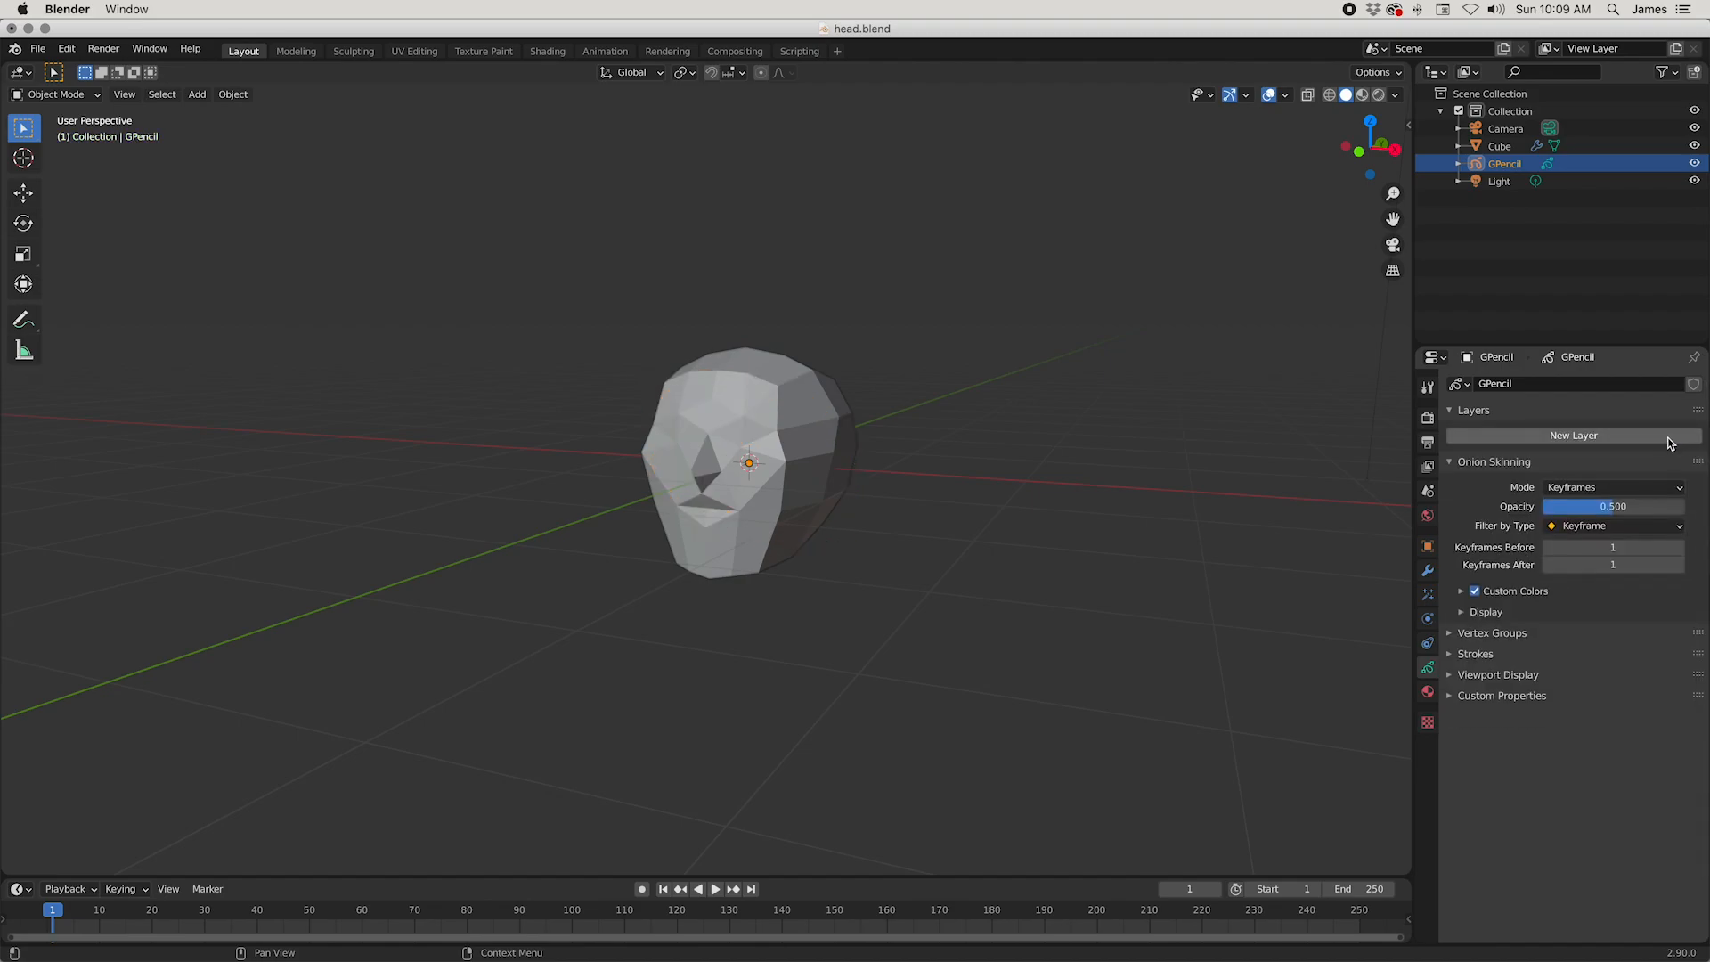
left_click(1567, 436)
scroll(1051, 488, "up", 3)
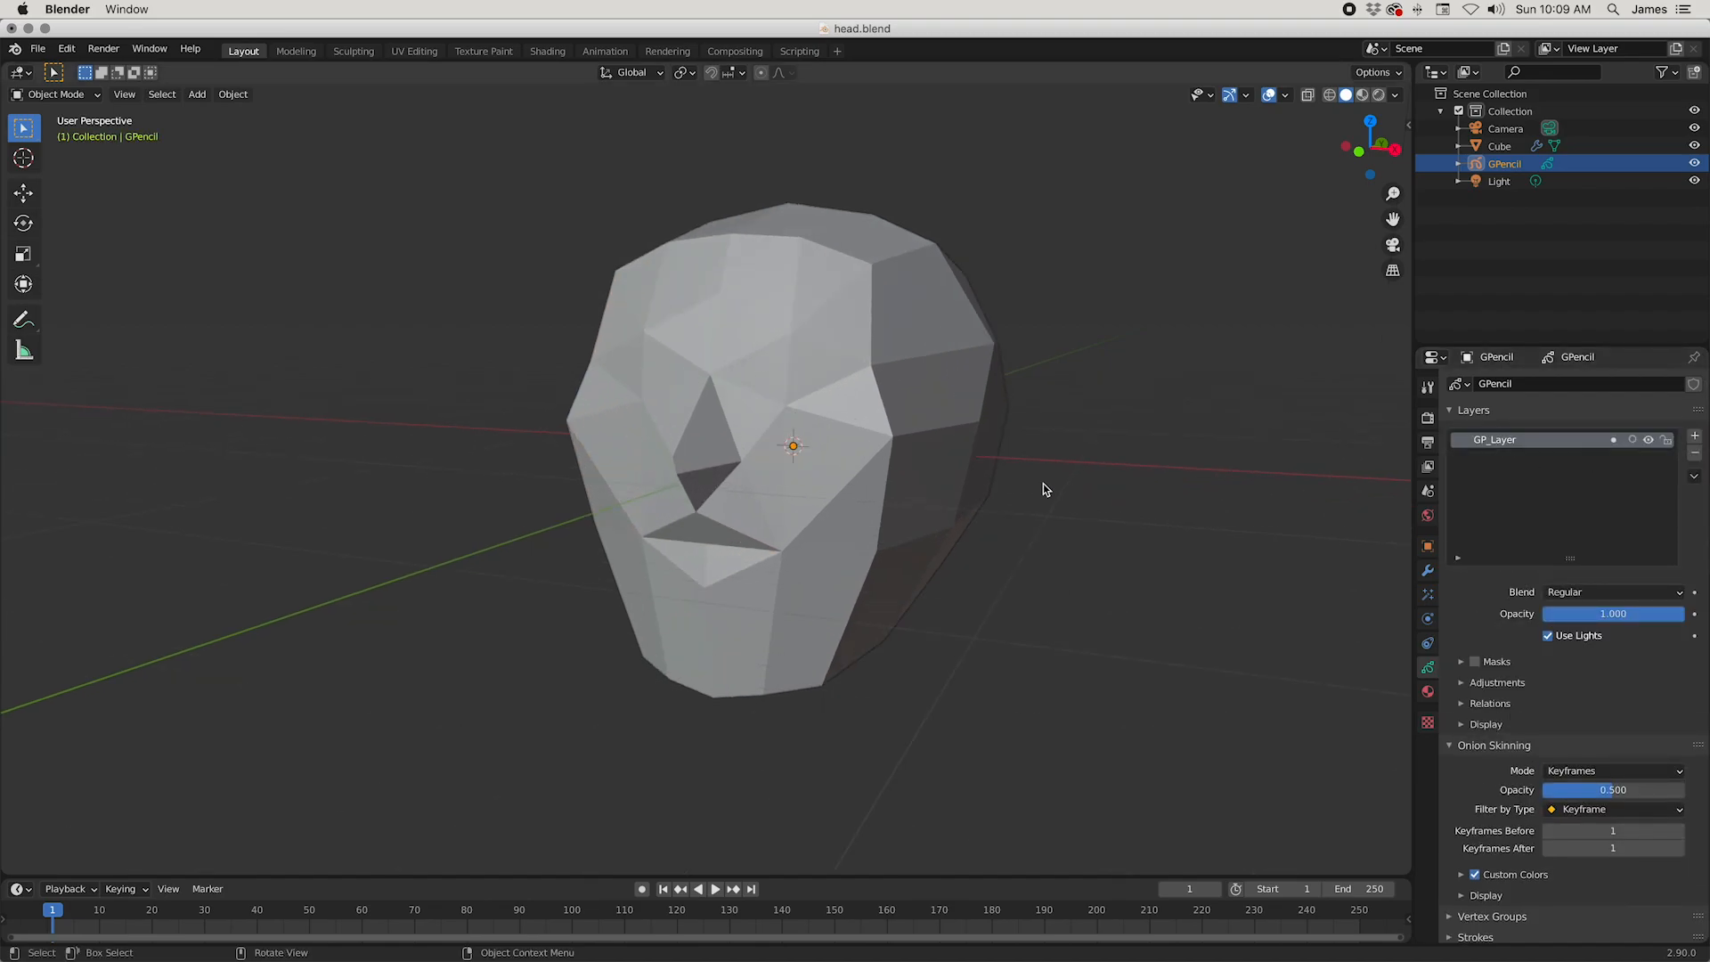
Step: Switch the GPencil object to Draw mode and start sketching a curved guide stroke on the face beside the nose bridge
left_click(794, 355)
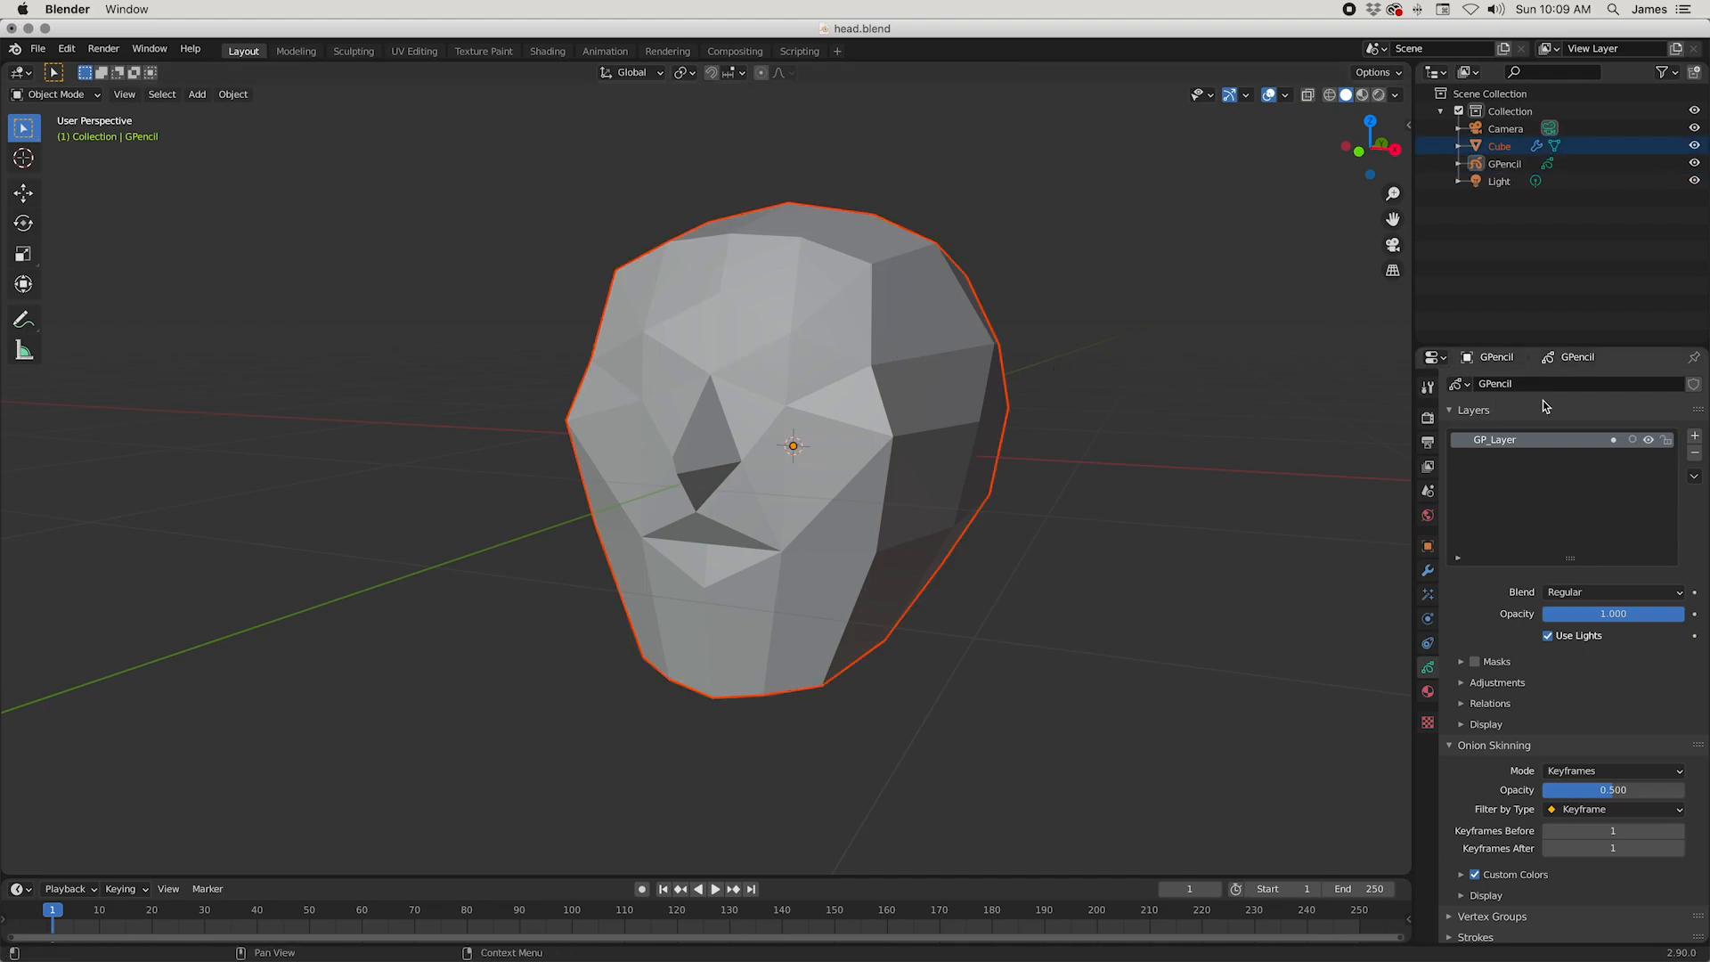
left_click(55, 94)
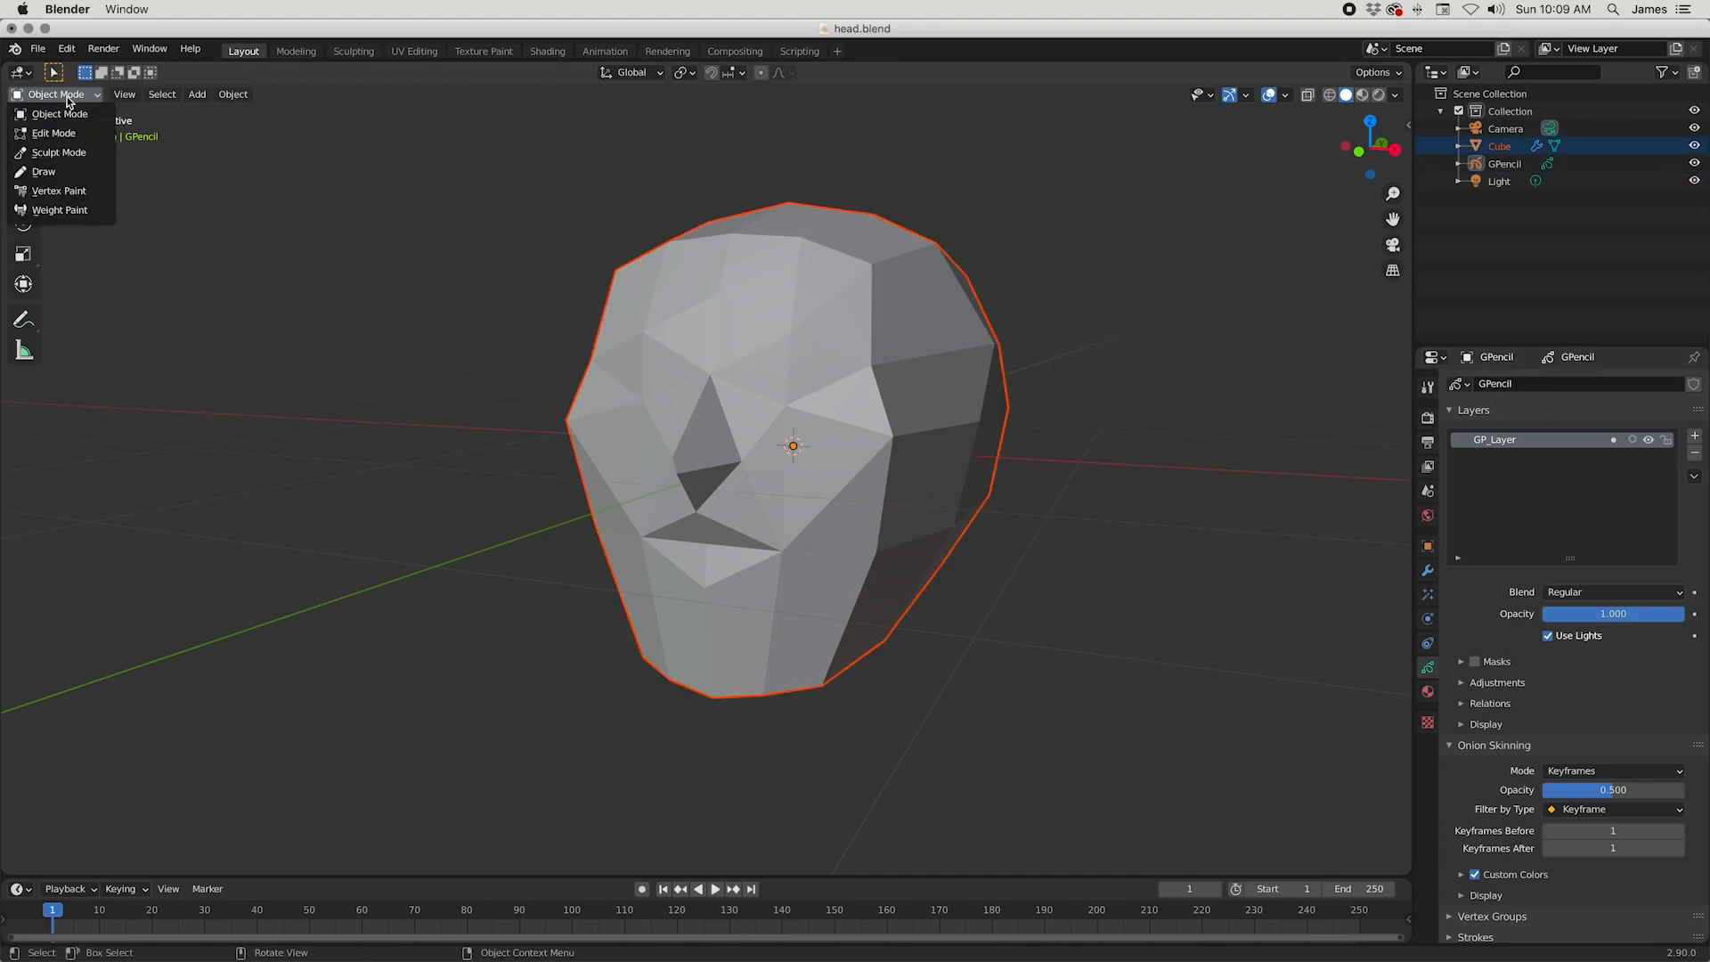
left_click(61, 176)
middle_click_drag(728, 386, 832, 397)
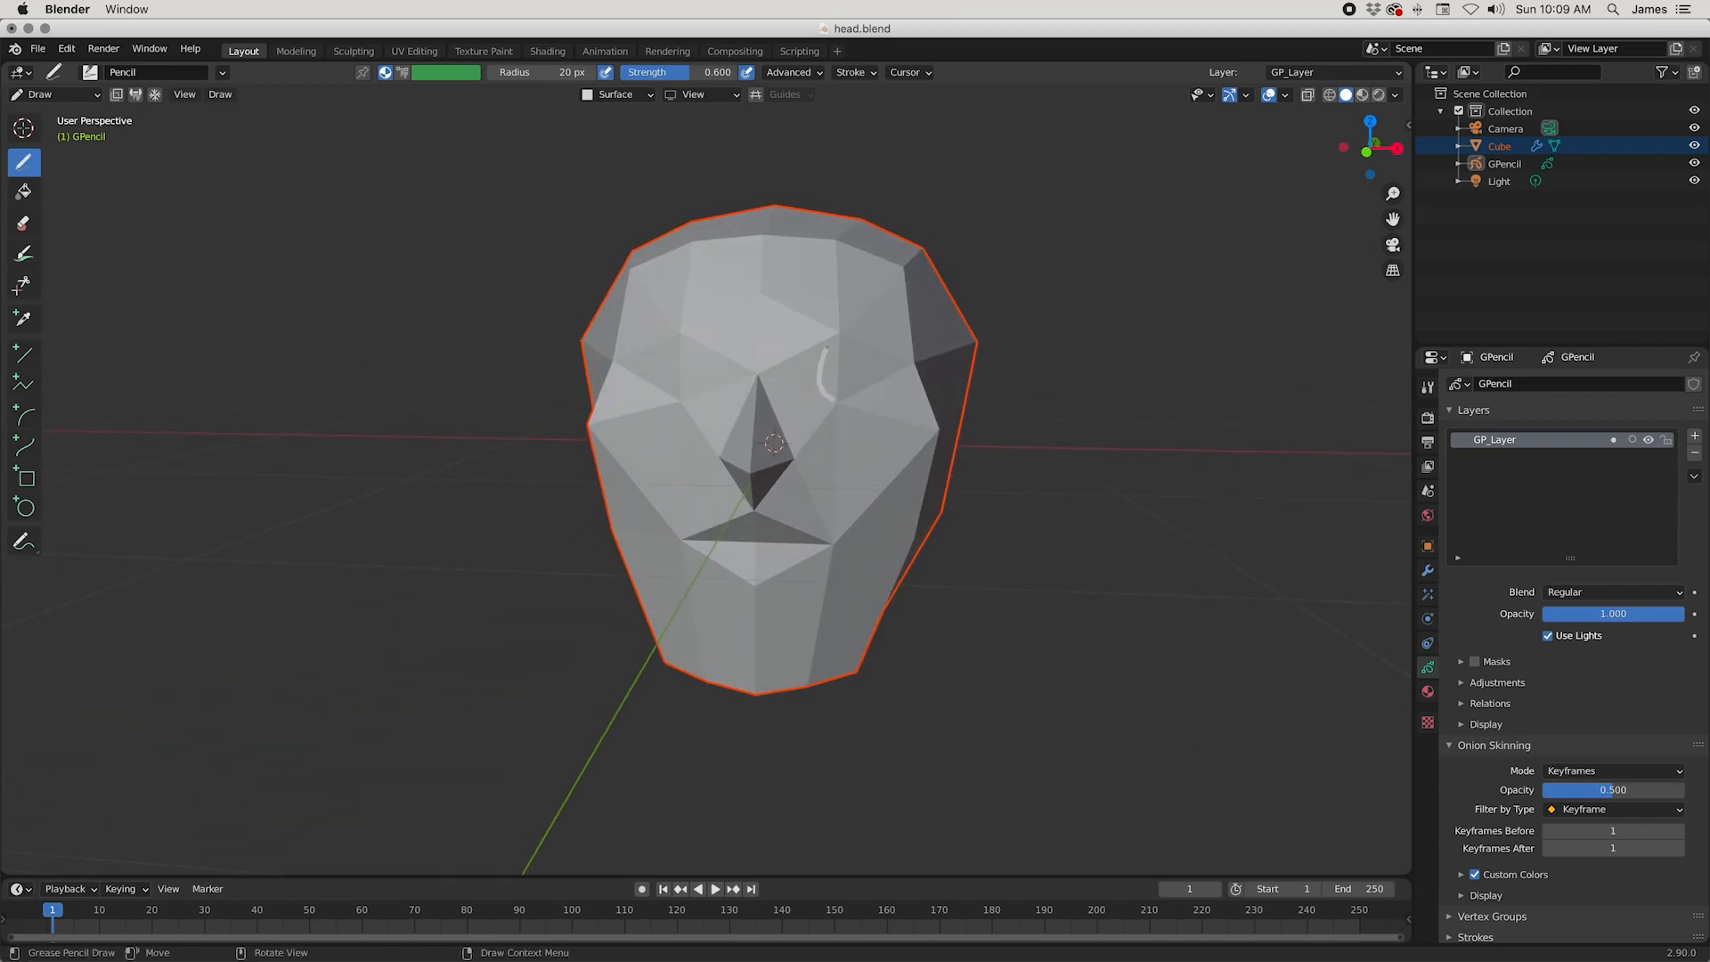
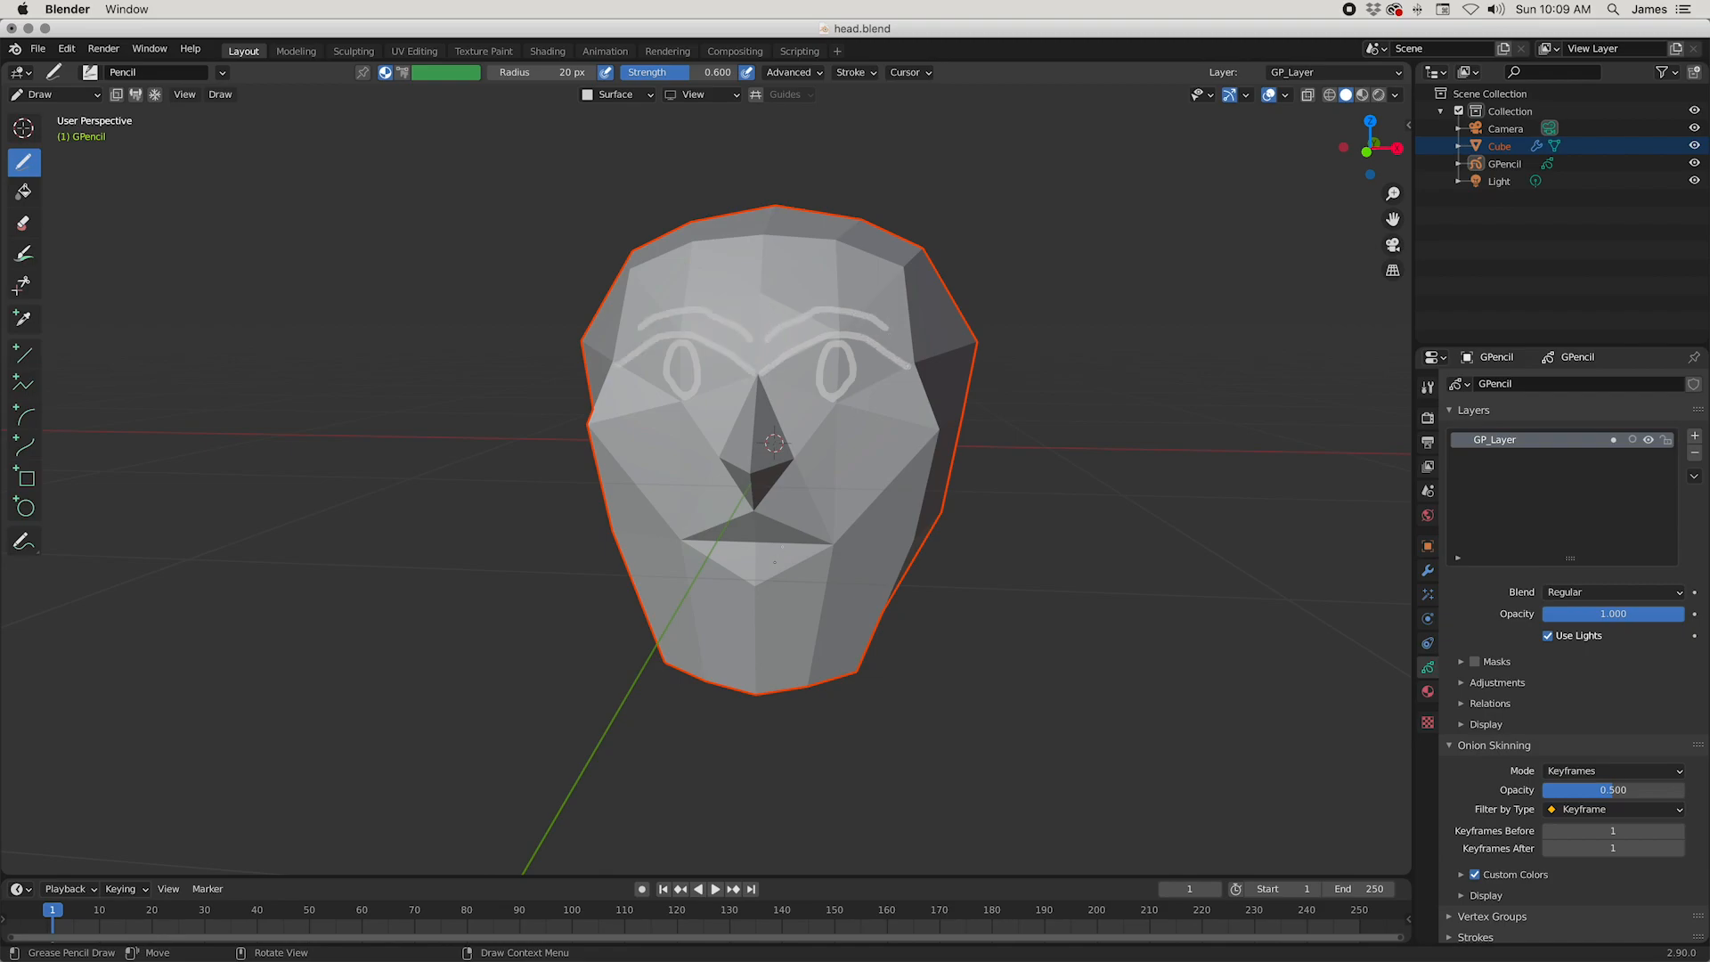
Step: Leave Draw mode on the GPencil object and put the head mesh into Edit Mode
middle_click_drag(823, 510, 850, 486)
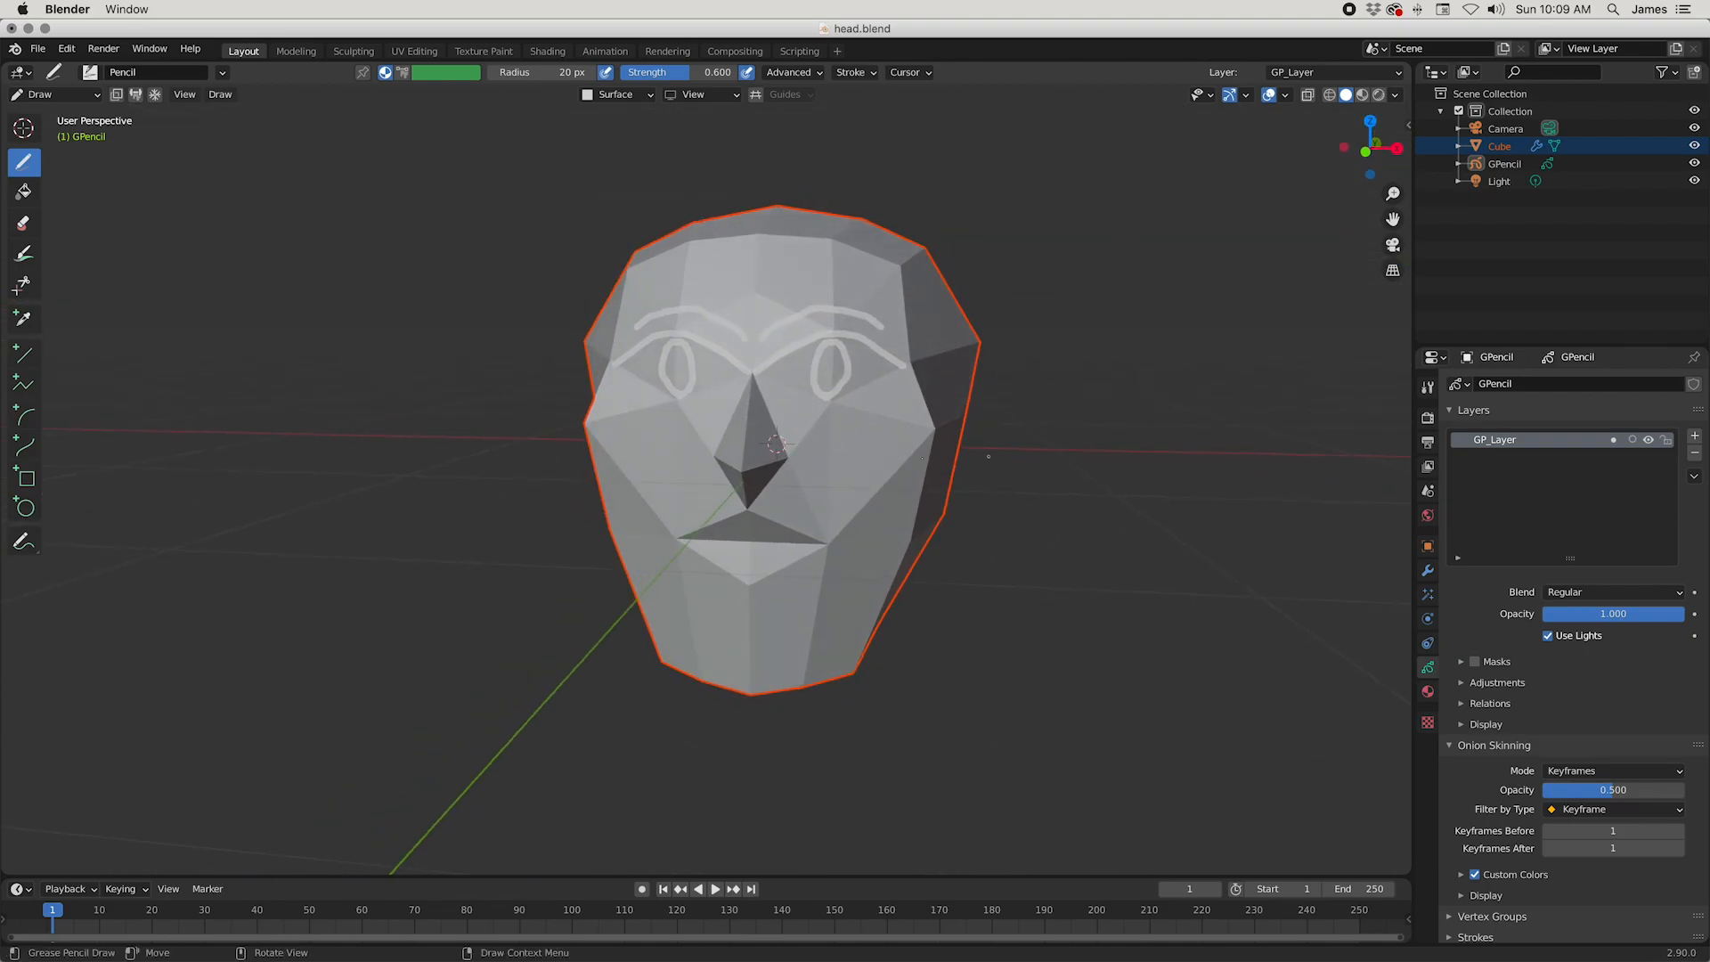
left_click(54, 94)
left_click(53, 109)
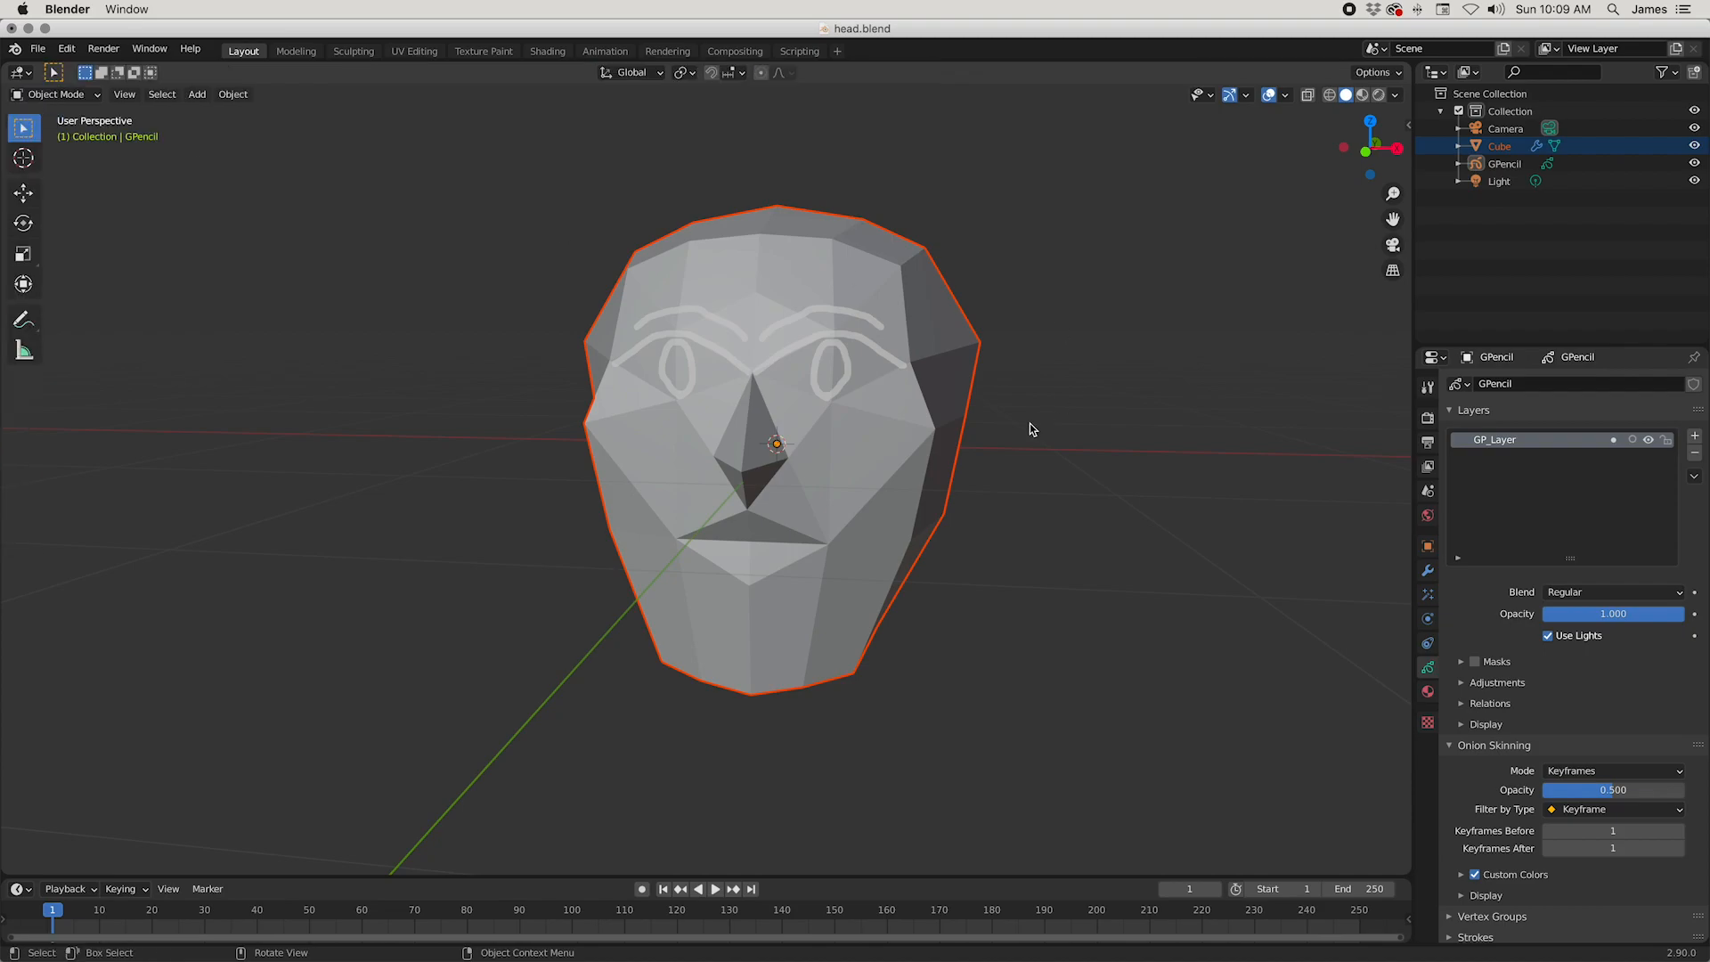
left_click(906, 450)
key("Tab")
Step: Move the outermost vertex at brow level on the side of the skull inward about 0.07 m
middle_click_drag(927, 428, 1149, 587)
middle_click_drag(1275, 437, 1269, 424)
key("g")
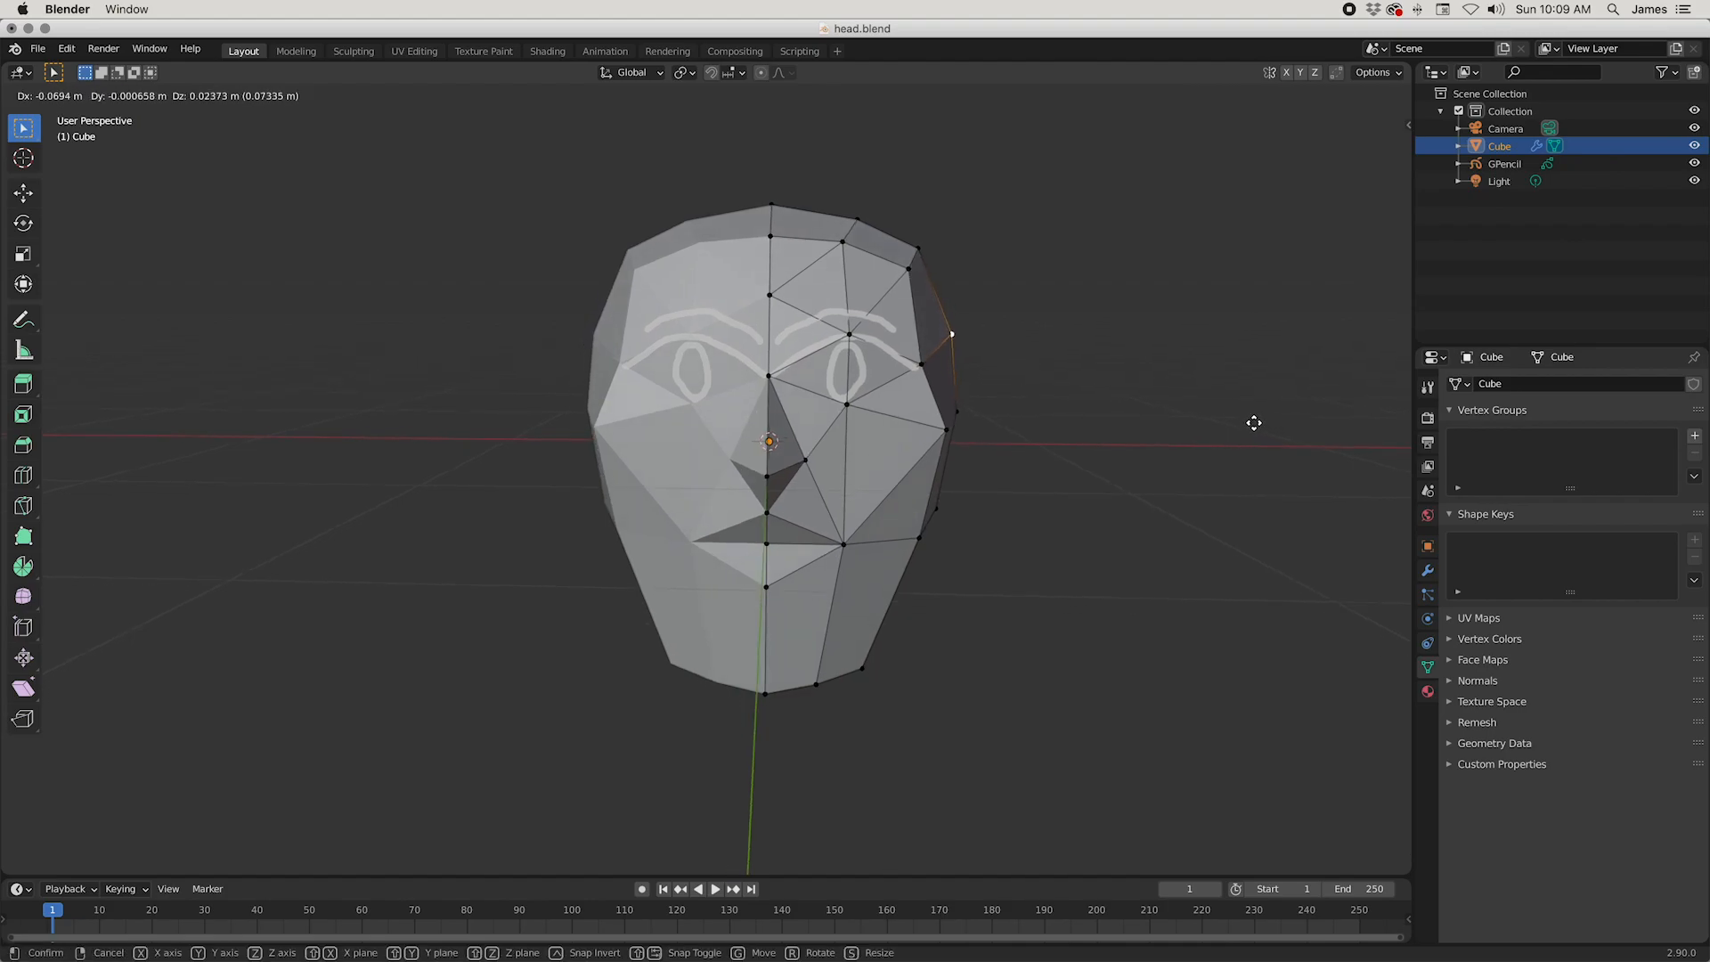
left_click(1249, 420)
Step: Select the crown vertices from front to back, move them along Z, and save the file
left_click_drag(686, 158, 949, 279)
middle_click_drag(1074, 319, 893, 338)
left_click_drag(897, 249, 1020, 359, "shift")
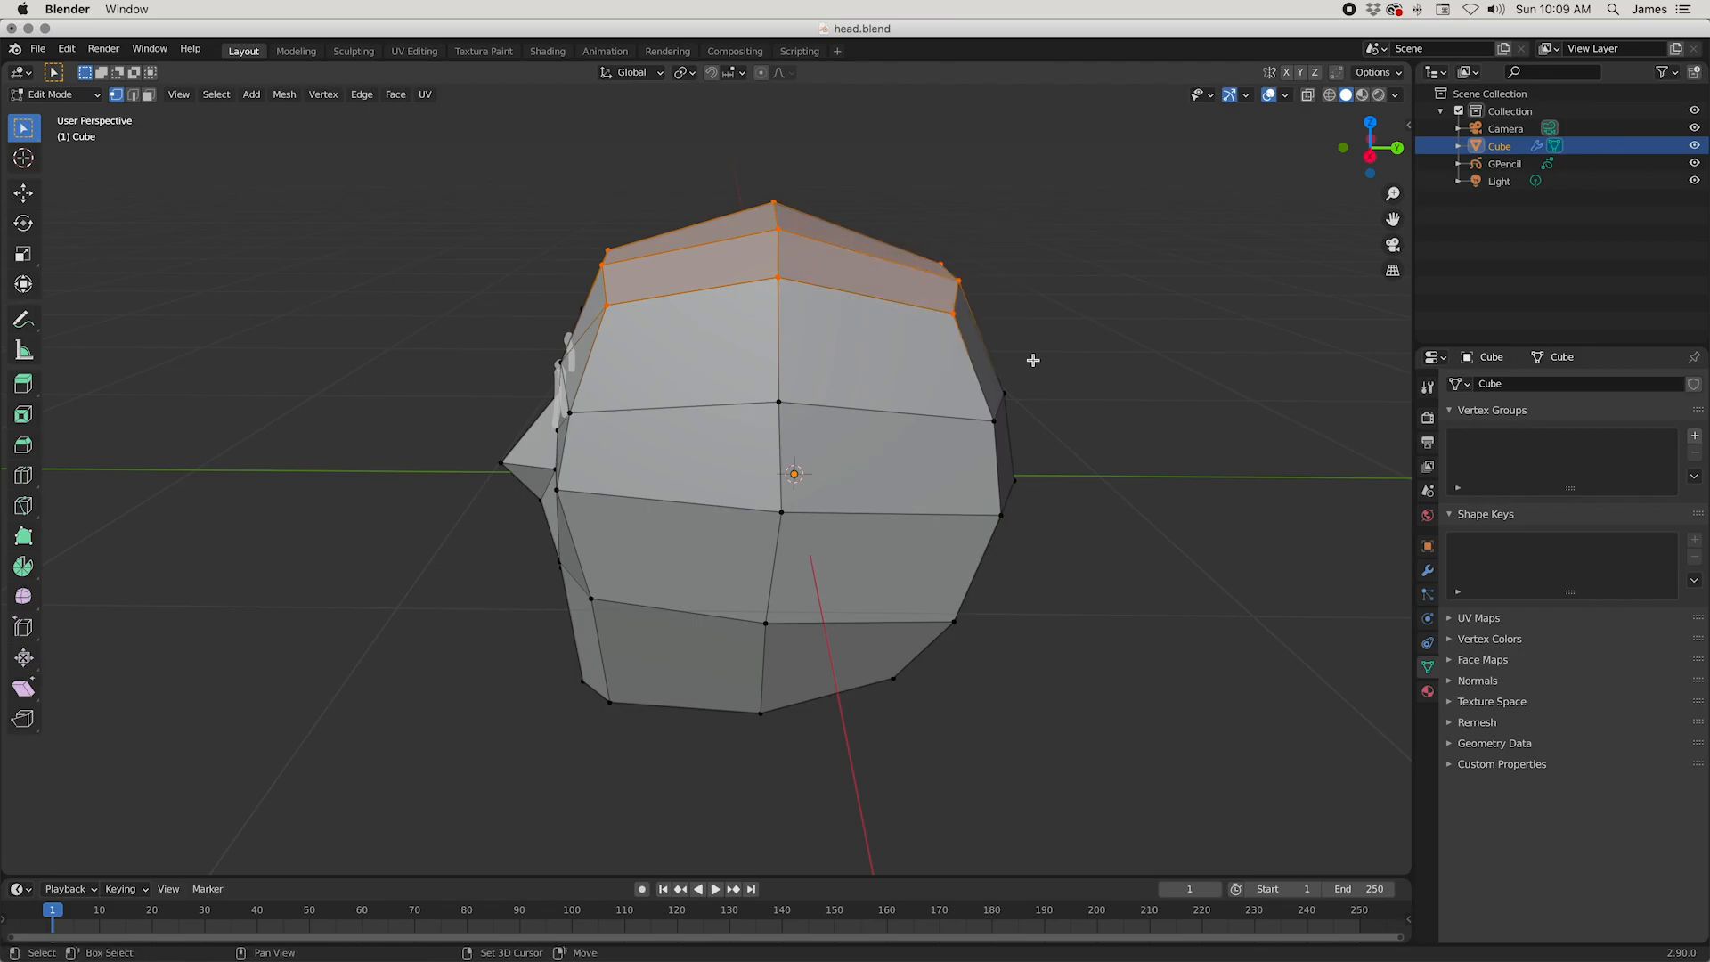
middle_click_drag(1162, 367, 1251, 355)
key("g")
key("z")
left_click(1285, 319)
scroll(1095, 362, "down", 4)
key("ctrl+s")
Step: On the head's underside, subdivide the two middle centre-line edges and the edge crossing them with one cut
key("Tab")
middle_click_drag(1068, 633, 888, 561)
key("Tab")
scroll(890, 559, "up", 2)
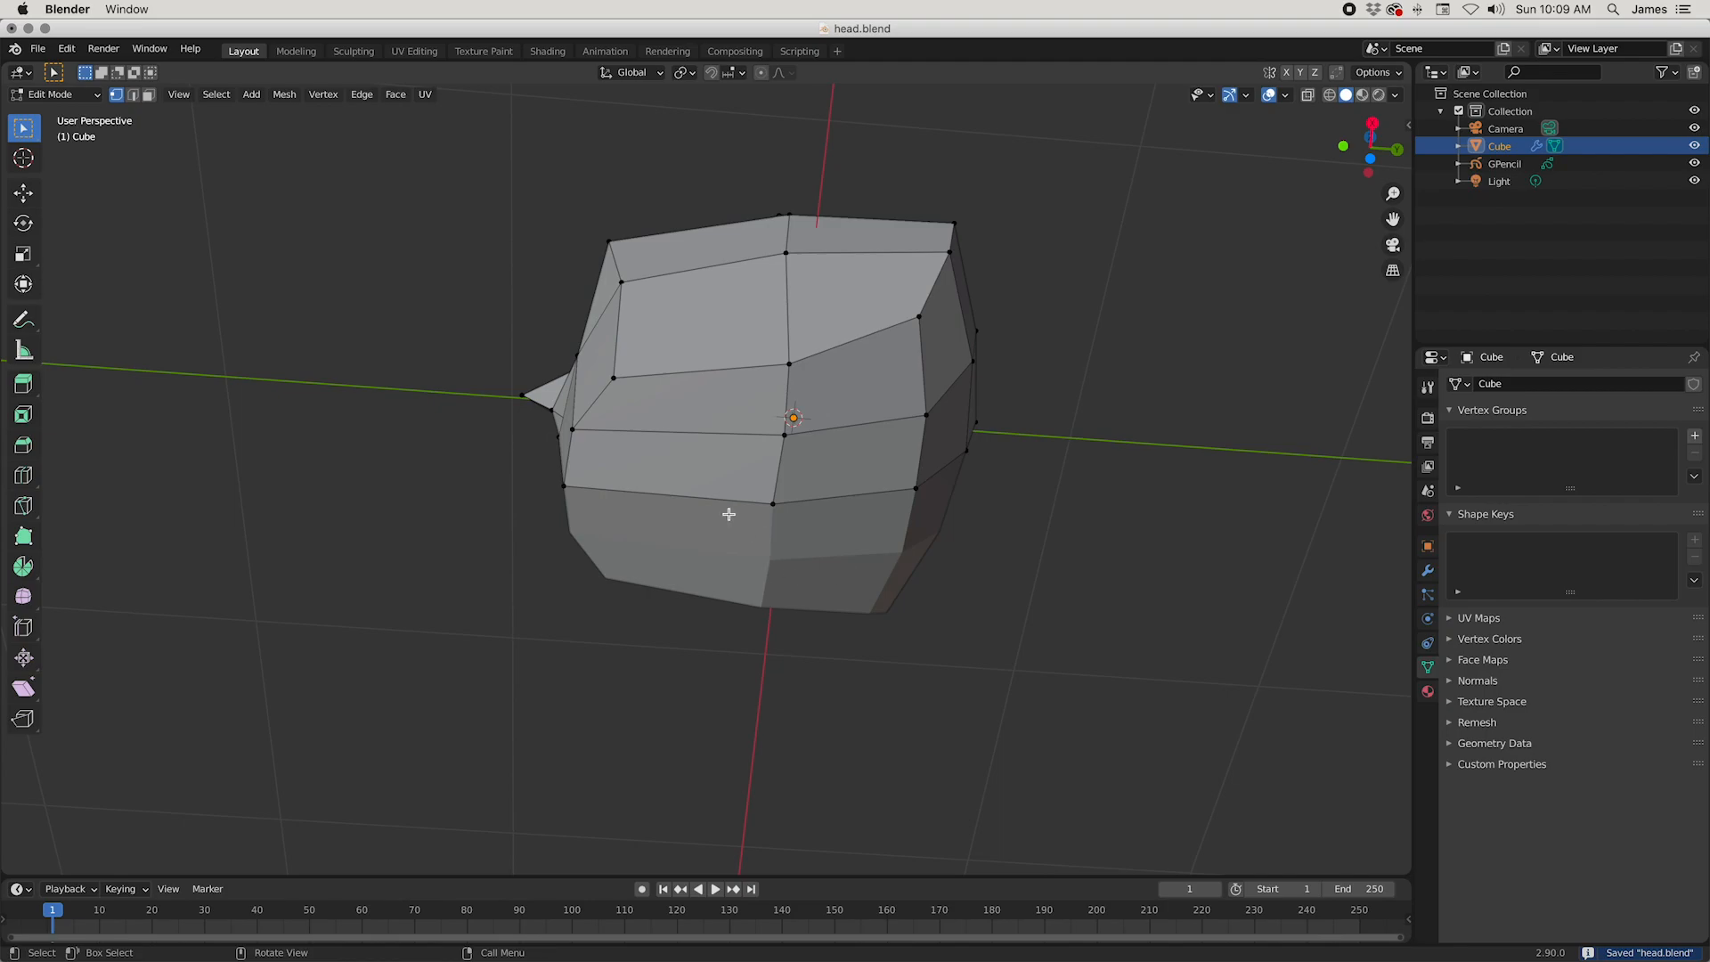
key("2")
left_click(870, 497, "shift")
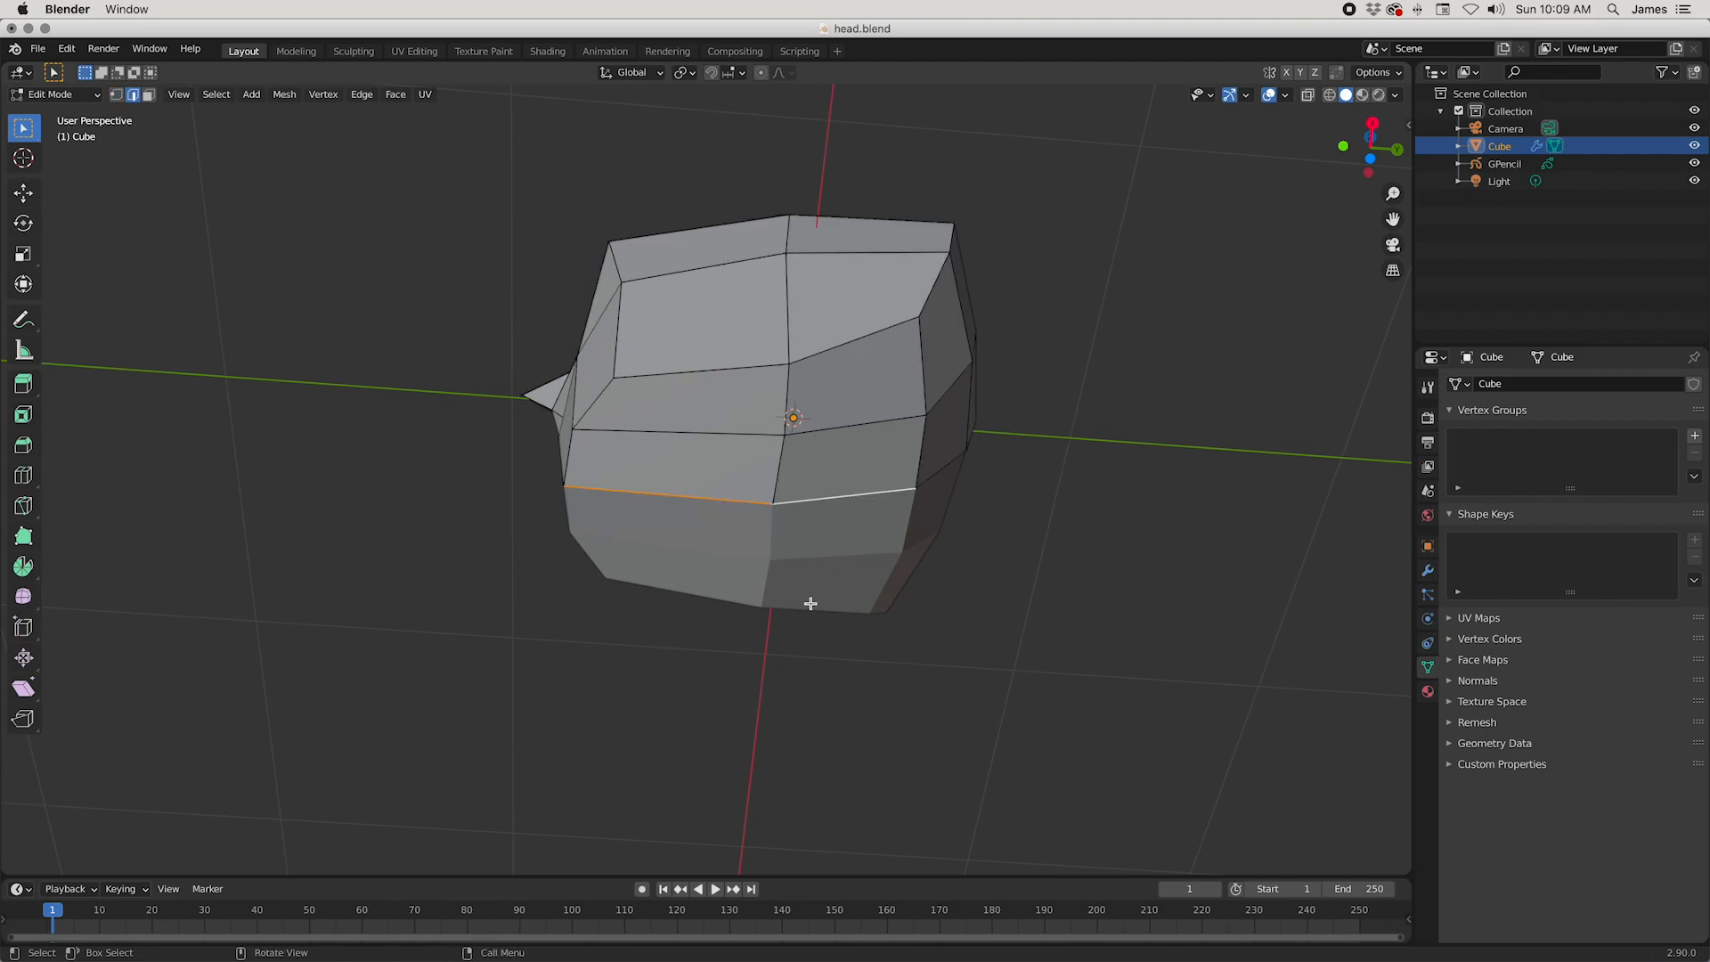
right_click(913, 498)
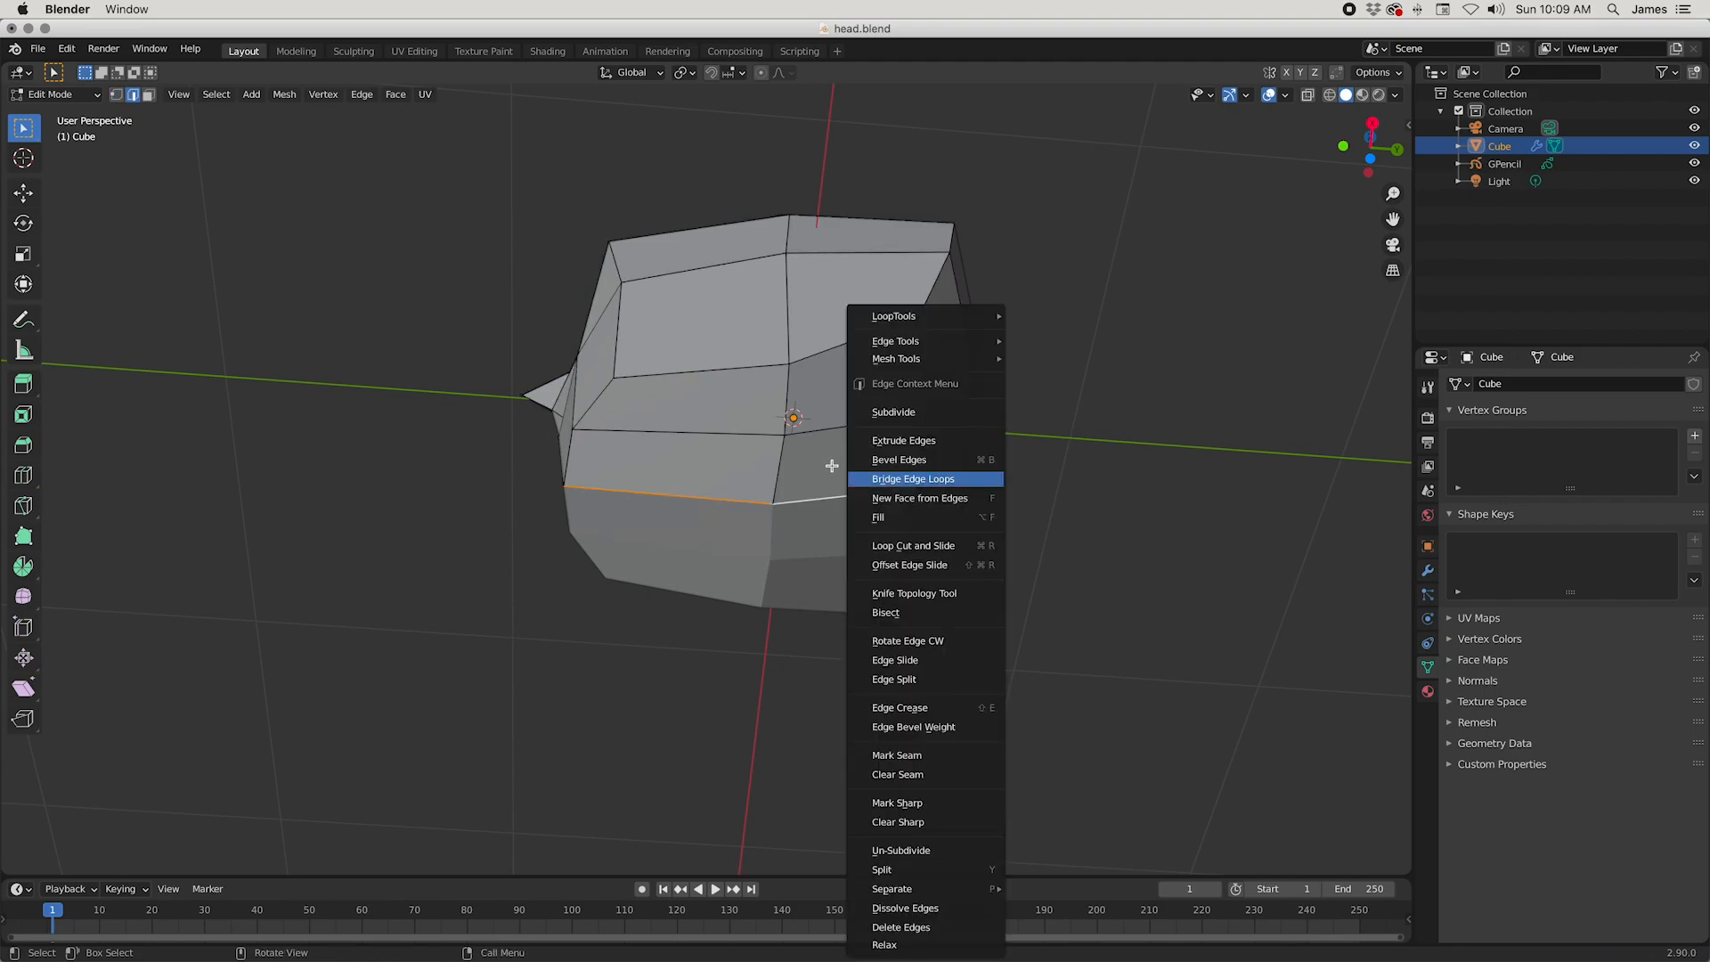
left_click(759, 475)
left_click(801, 499, "shift")
left_click(695, 495, "shift")
right_click(1129, 470)
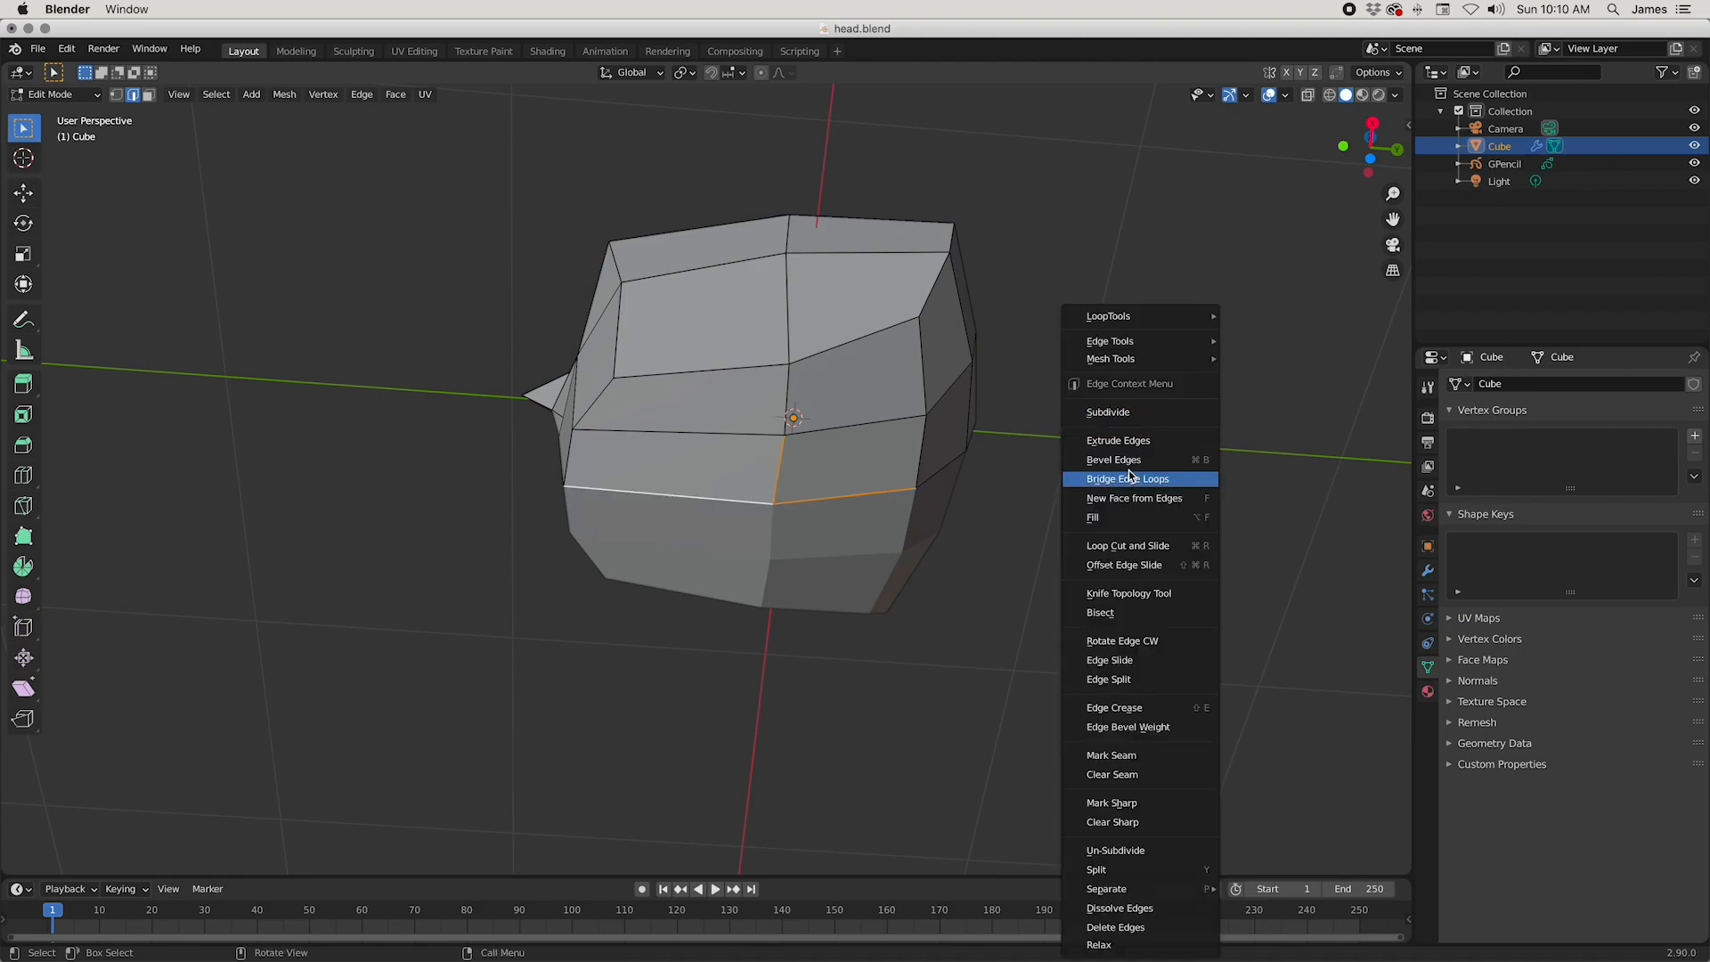
left_click(1193, 411)
Step: Select the two new diagonal edges on the underside and subdivide them with one cut
middle_click_drag(815, 594, 837, 553)
middle_click_drag(797, 482, 775, 515)
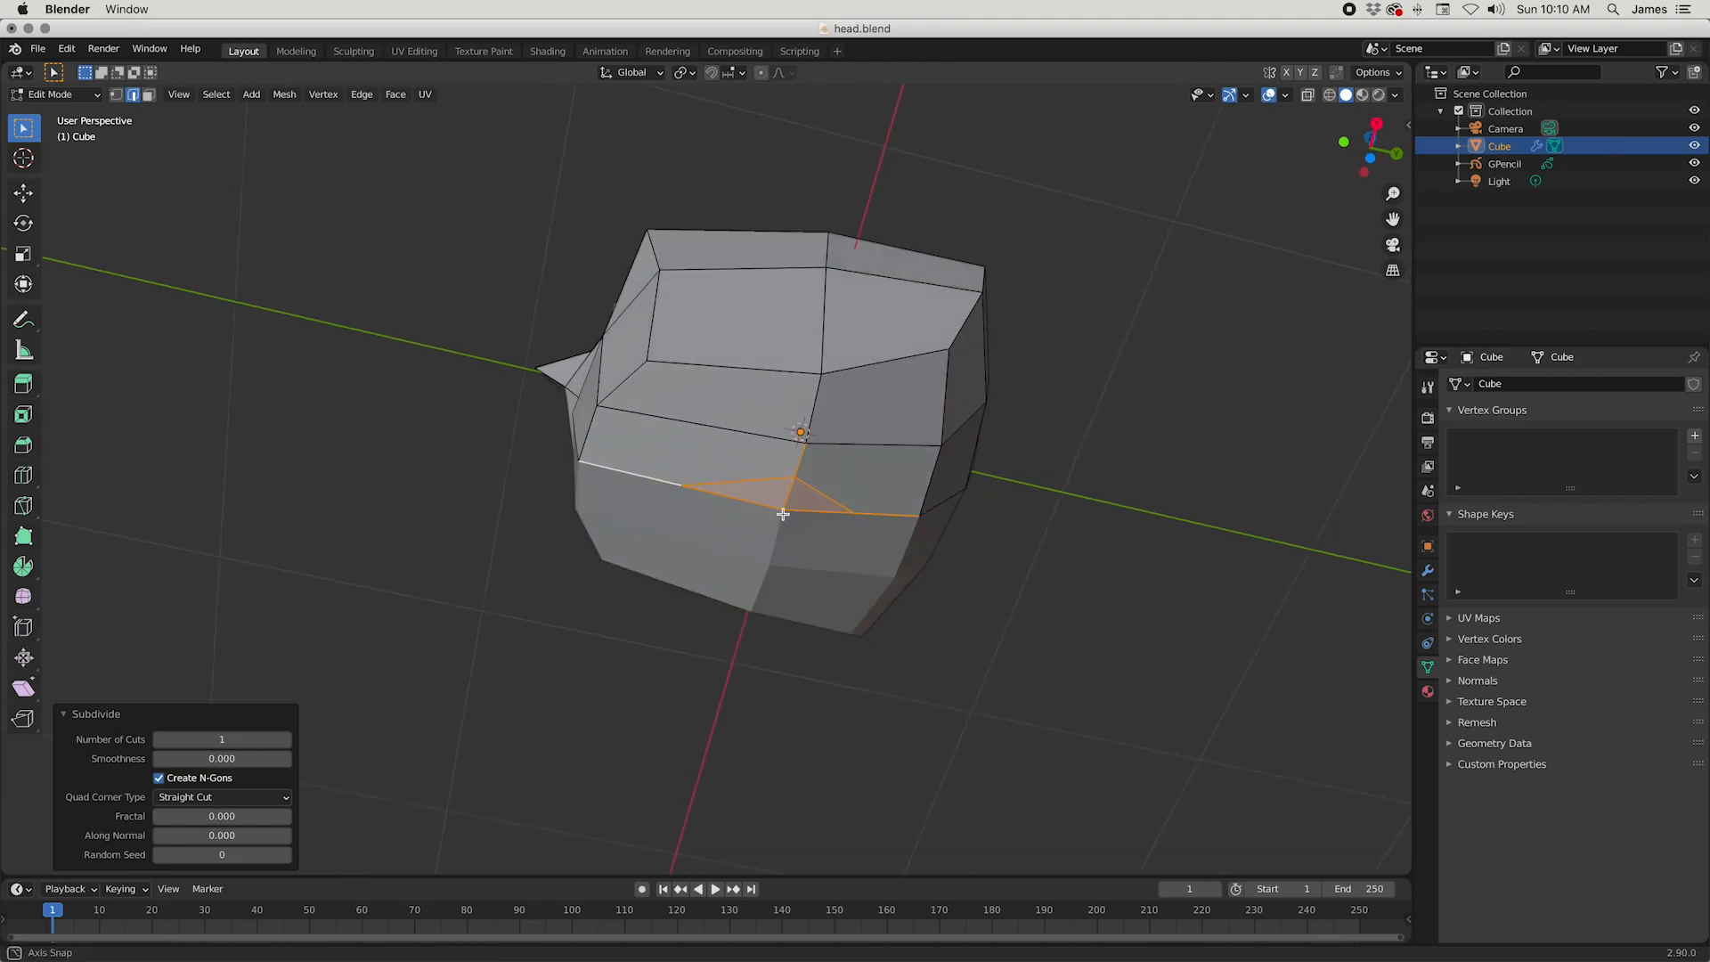
left_click(732, 486)
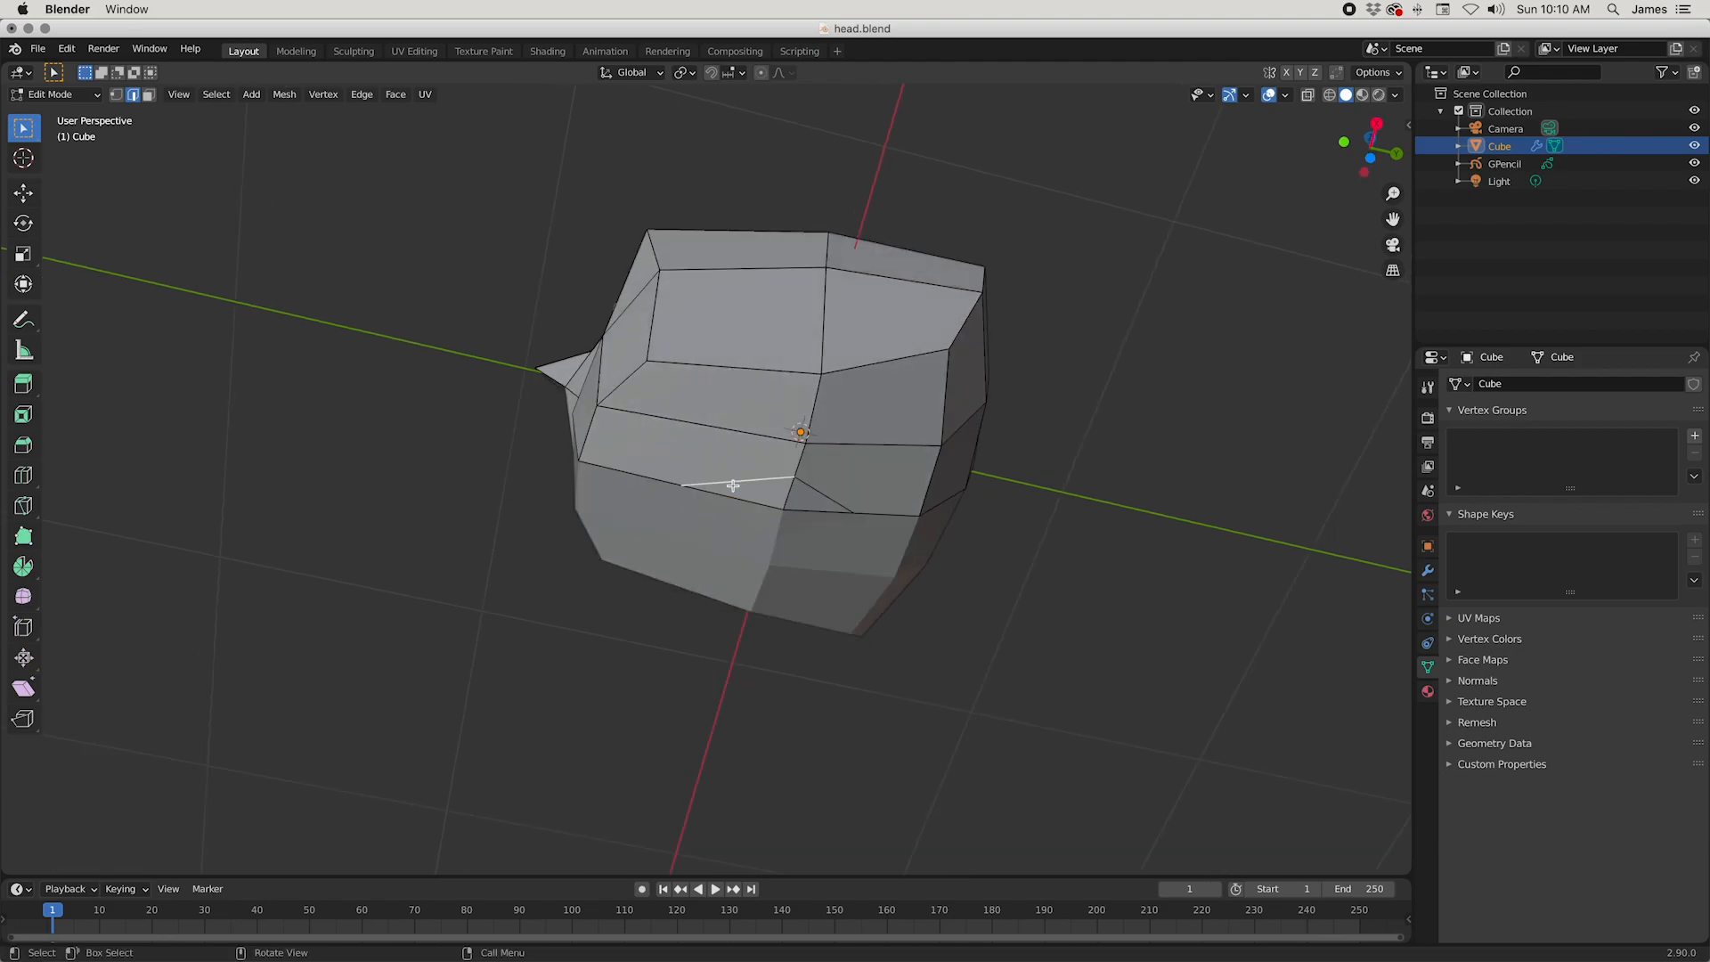
left_click(818, 499, "shift")
right_click(847, 456)
left_click(850, 421)
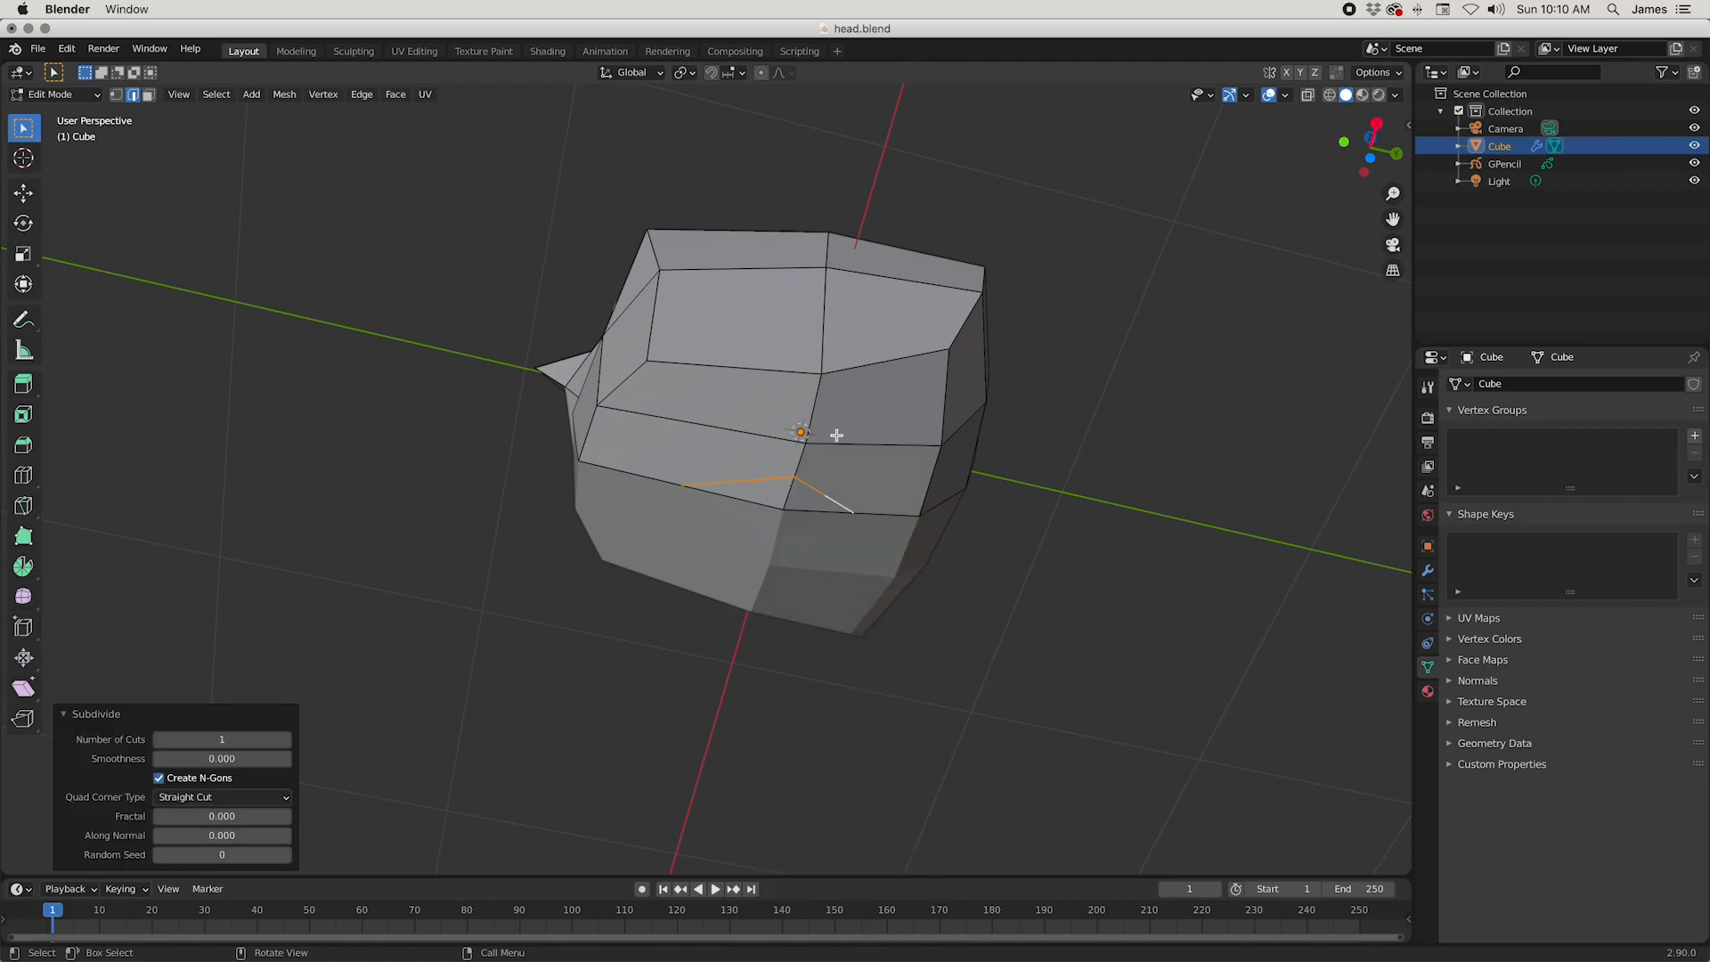
Step: Move the midpoint vertices of the two diagonal edges about 0.066 m outward along X to round the neck outline
key("1")
middle_click_drag(857, 617, 862, 612)
key("g")
key("x")
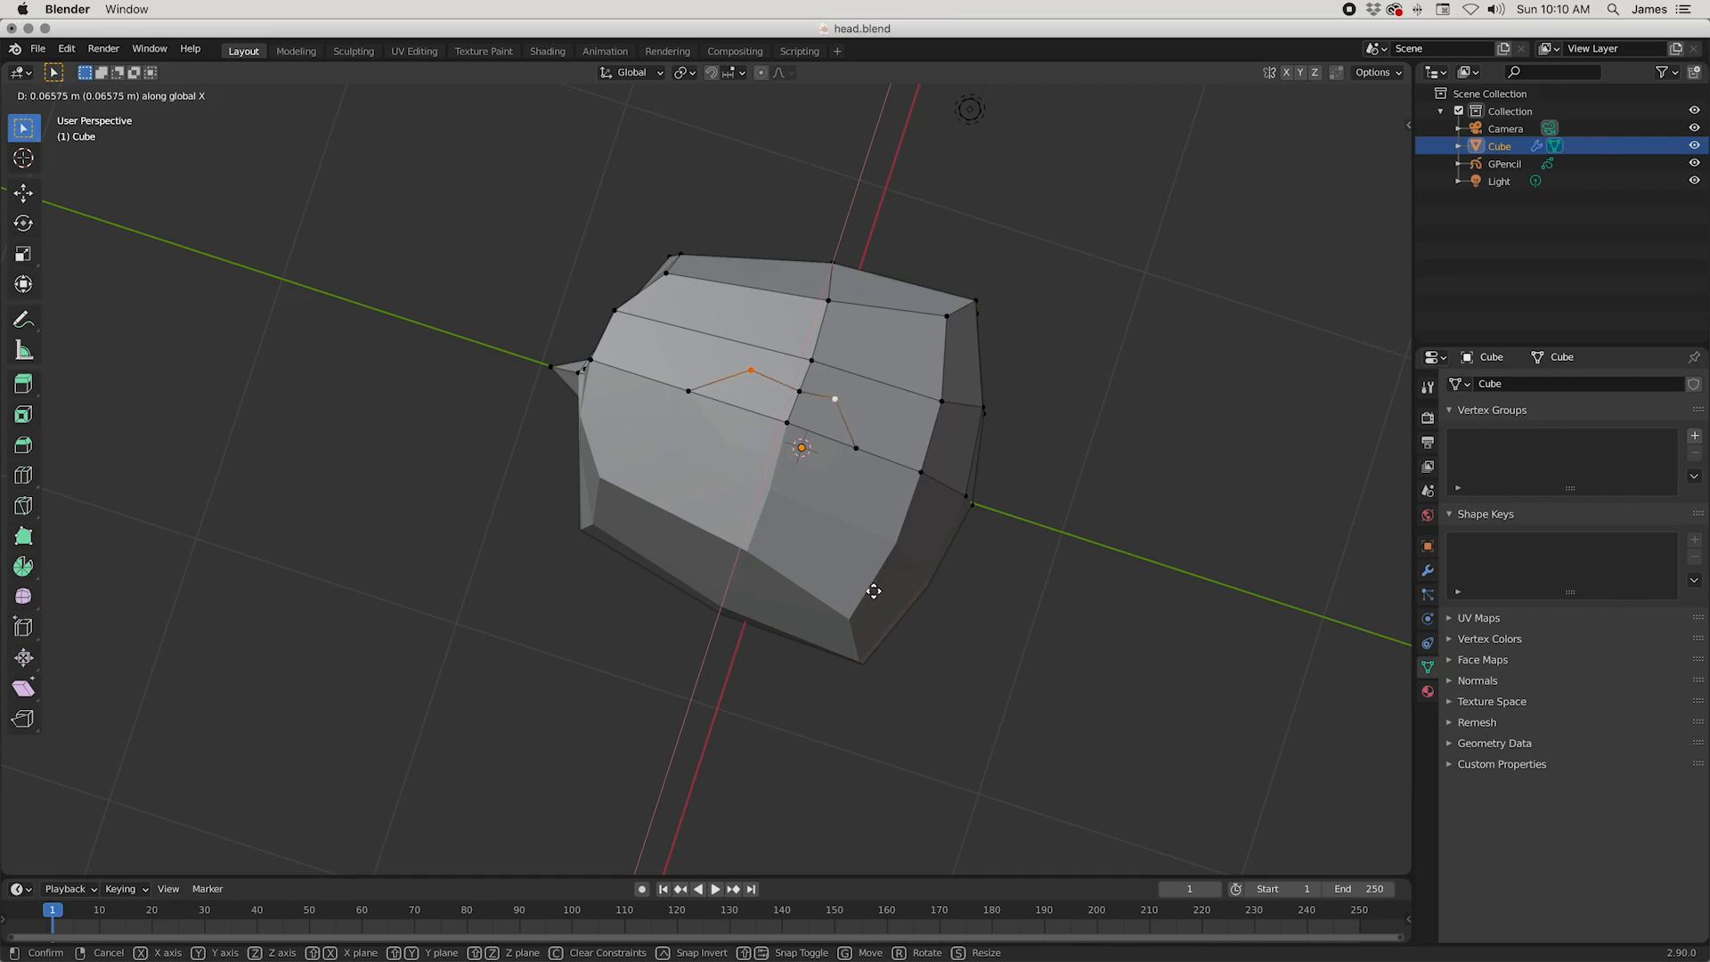
left_click(820, 467)
Step: Move the arc's middle vertex outward along X and slide the neighbouring vertex beyond it further outward
key("g")
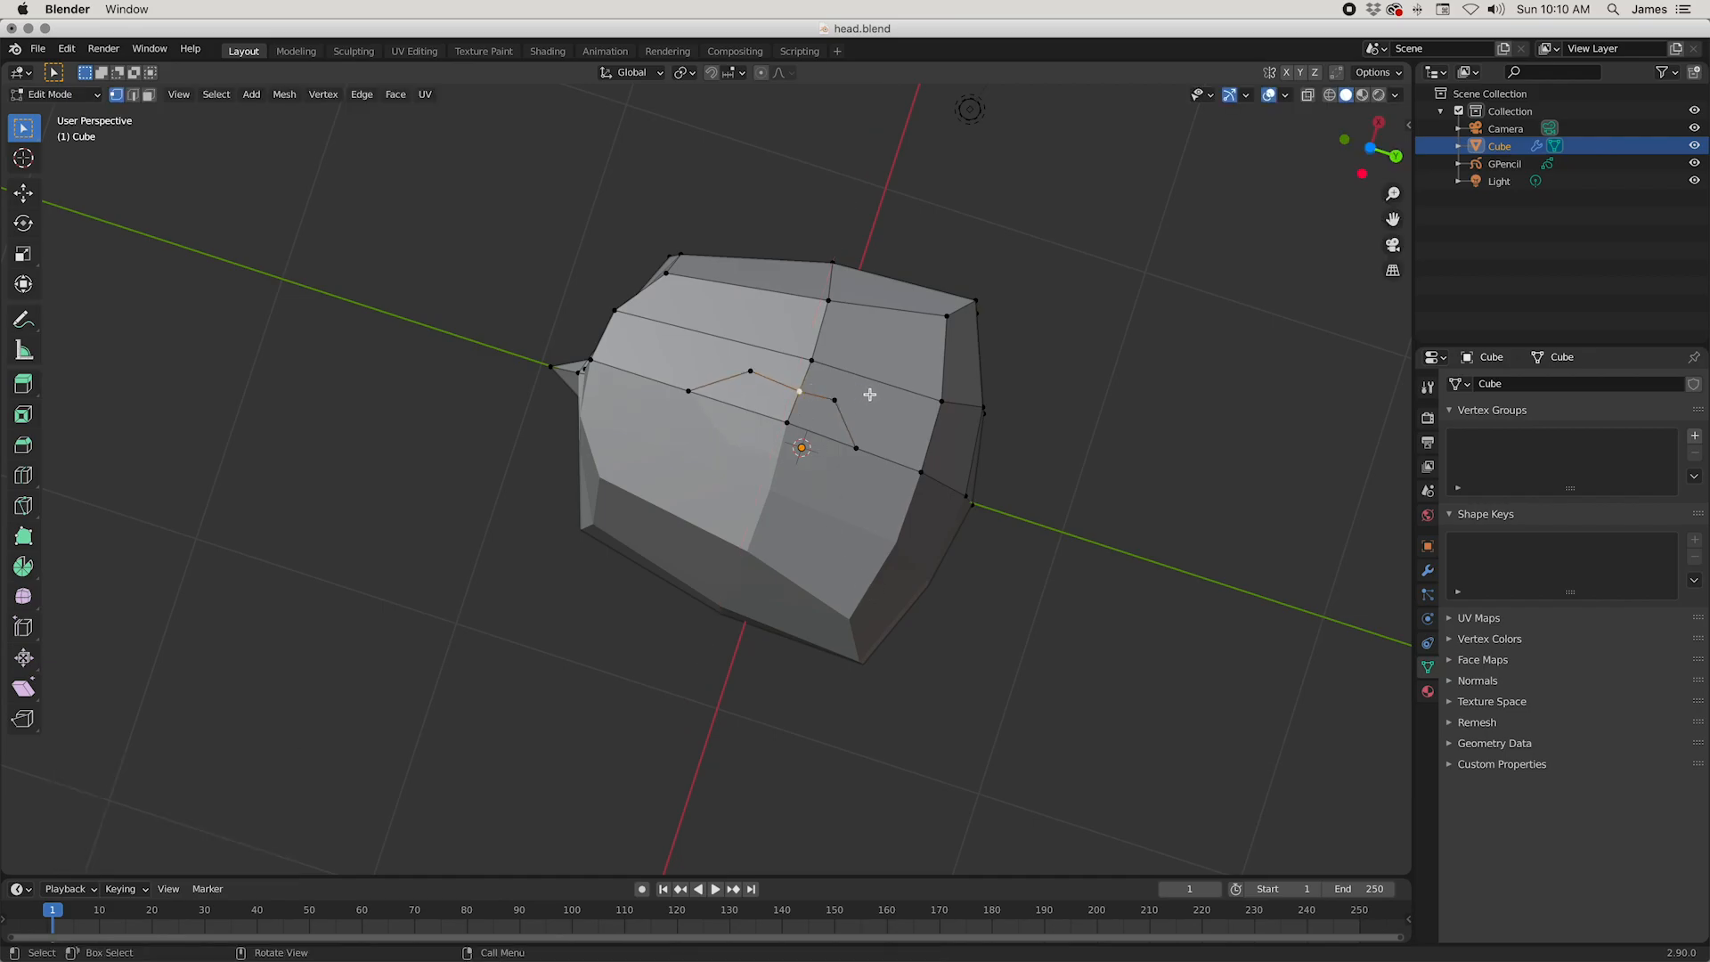
key("x")
left_click(871, 374)
key("g")
key("g")
left_click(846, 327)
Step: Slide the arc's front and rear centre-line vertices toward its middle, the rear one by a factor of 0.542
left_click(688, 390)
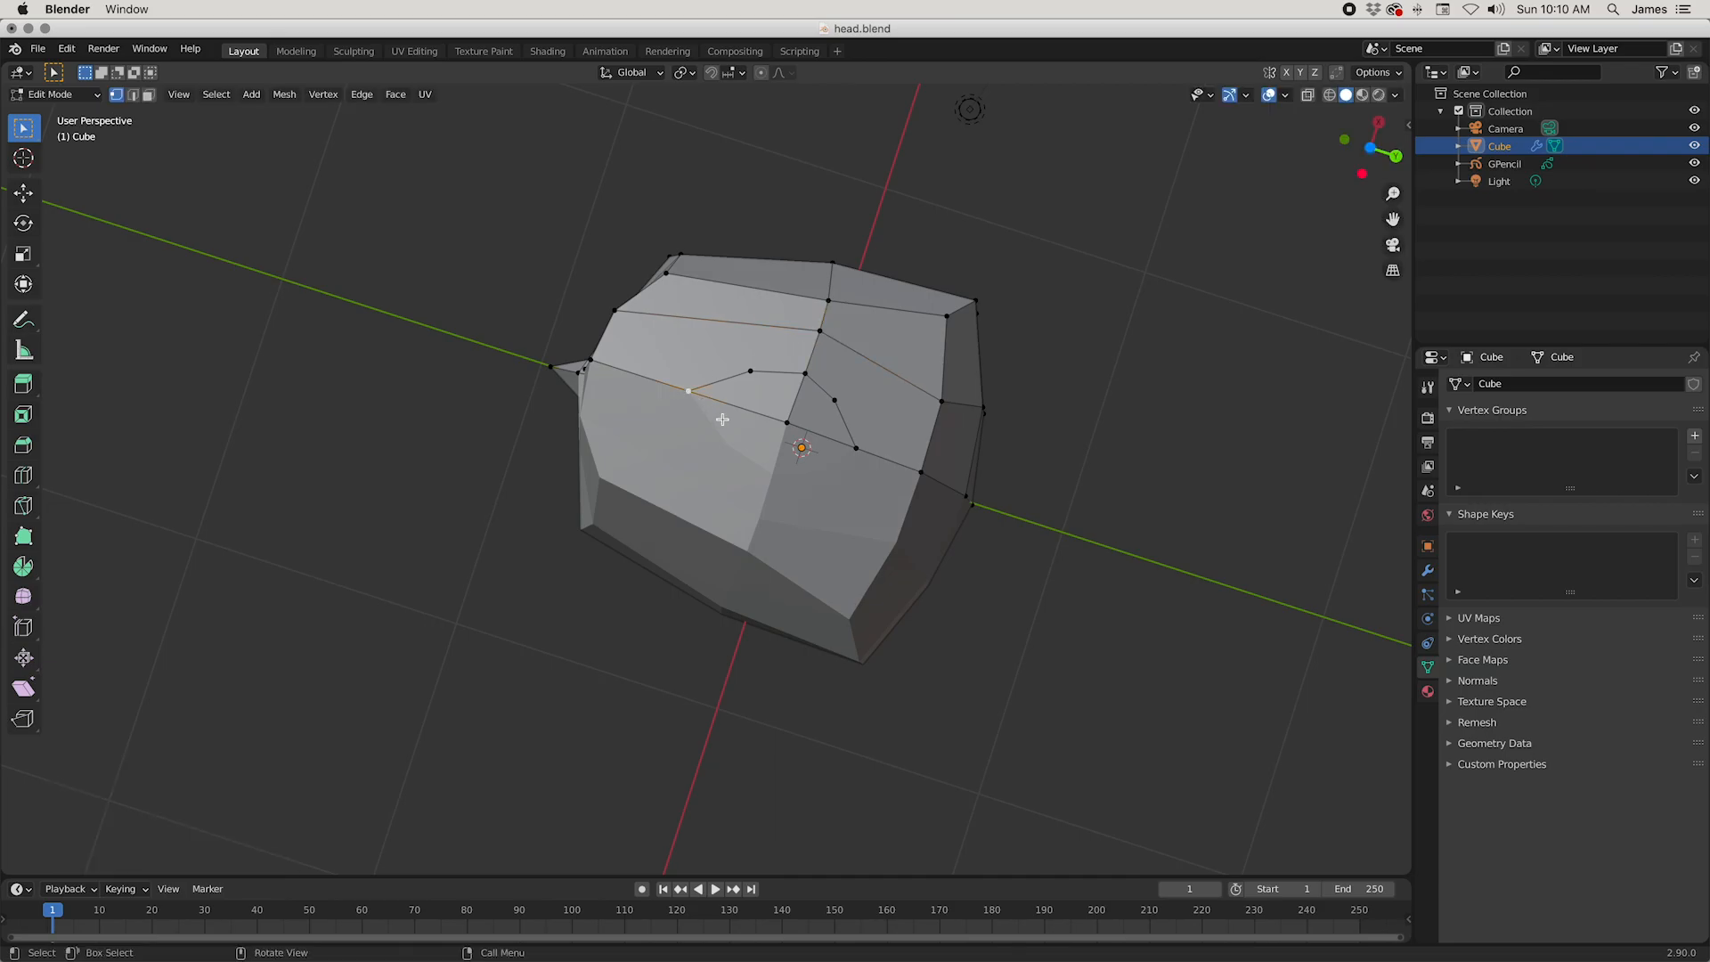
key("g")
key("g")
left_click(752, 424)
left_click(855, 448)
key("g")
key("g")
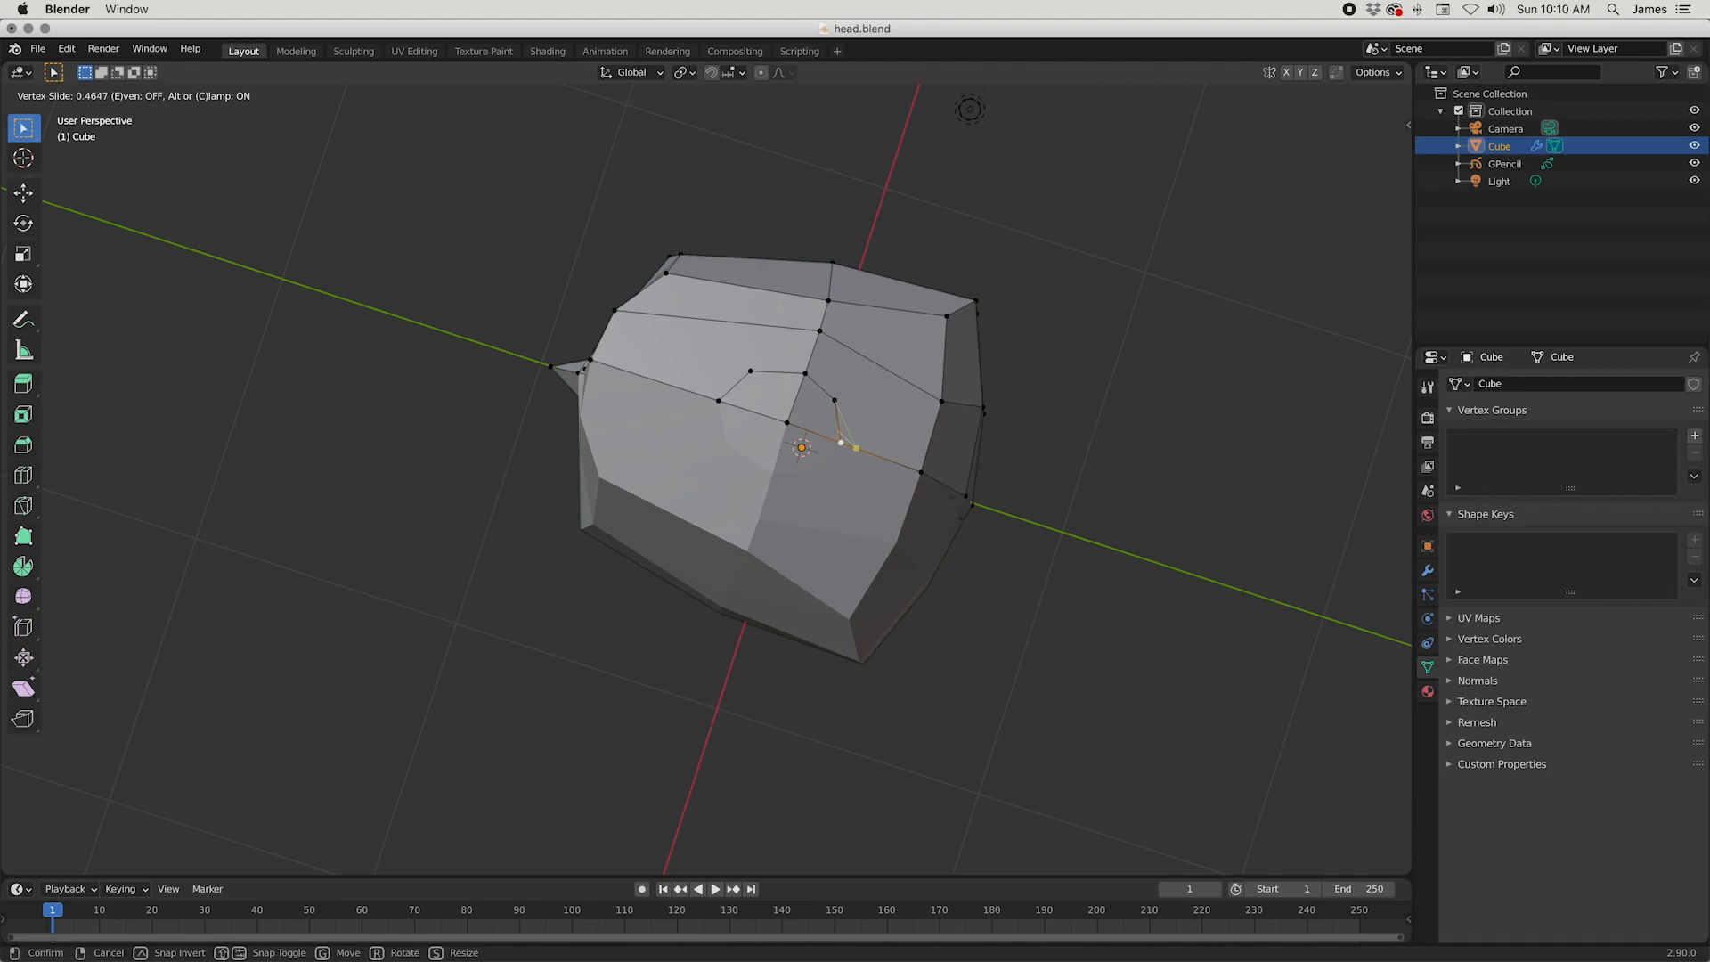
left_click(954, 505)
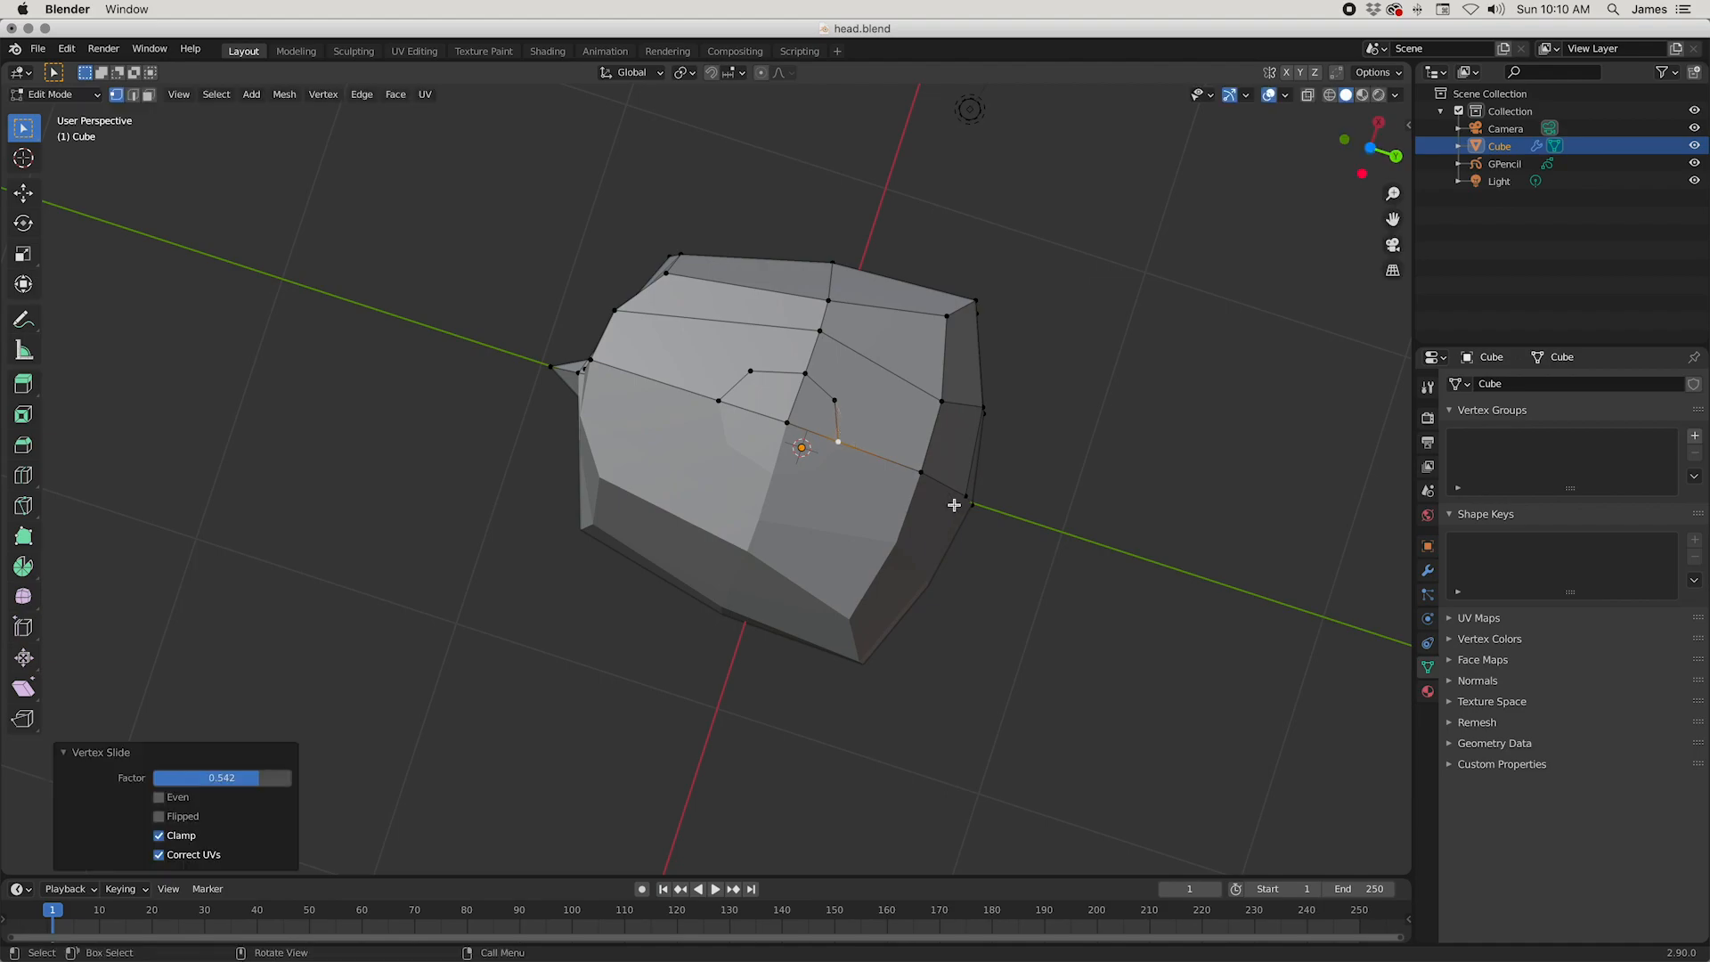
Step: Delete the centre vertex inside the arc to open a neck hole in the underside
left_click(789, 435)
right_click(789, 449)
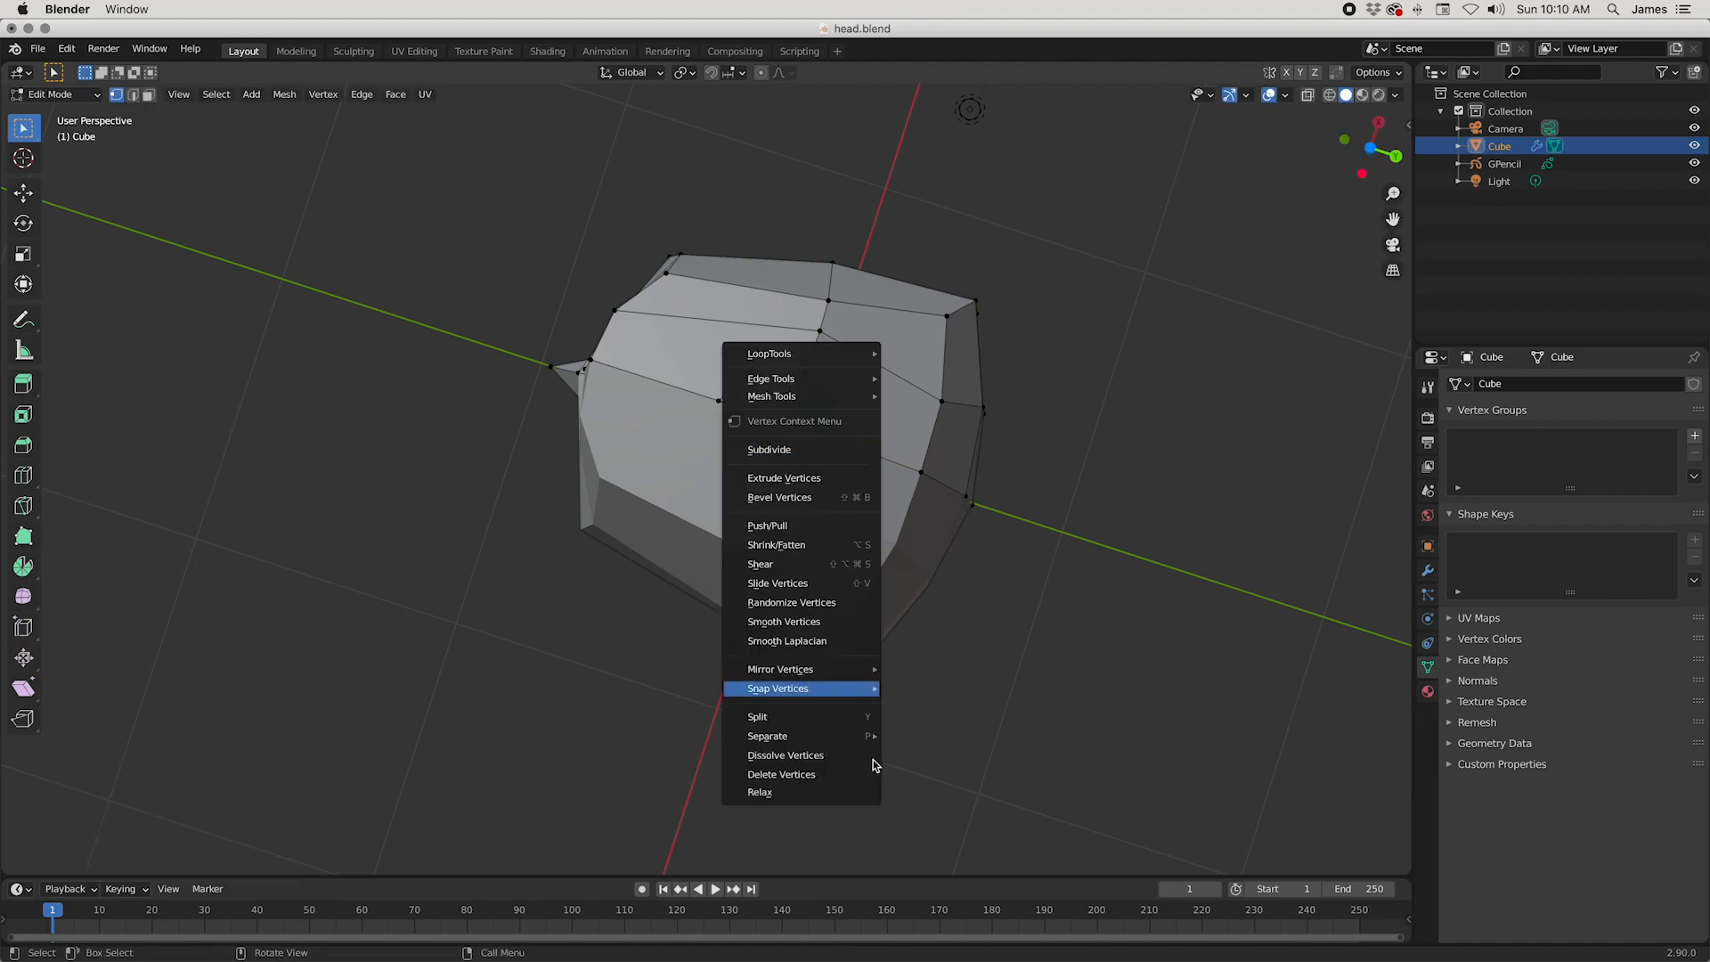
left_click(823, 777)
Step: Slide the neck hole's rear vertex by a factor of 0.093 and move its three outer vertices 0.036 m along X
middle_click_drag(853, 424, 852, 519)
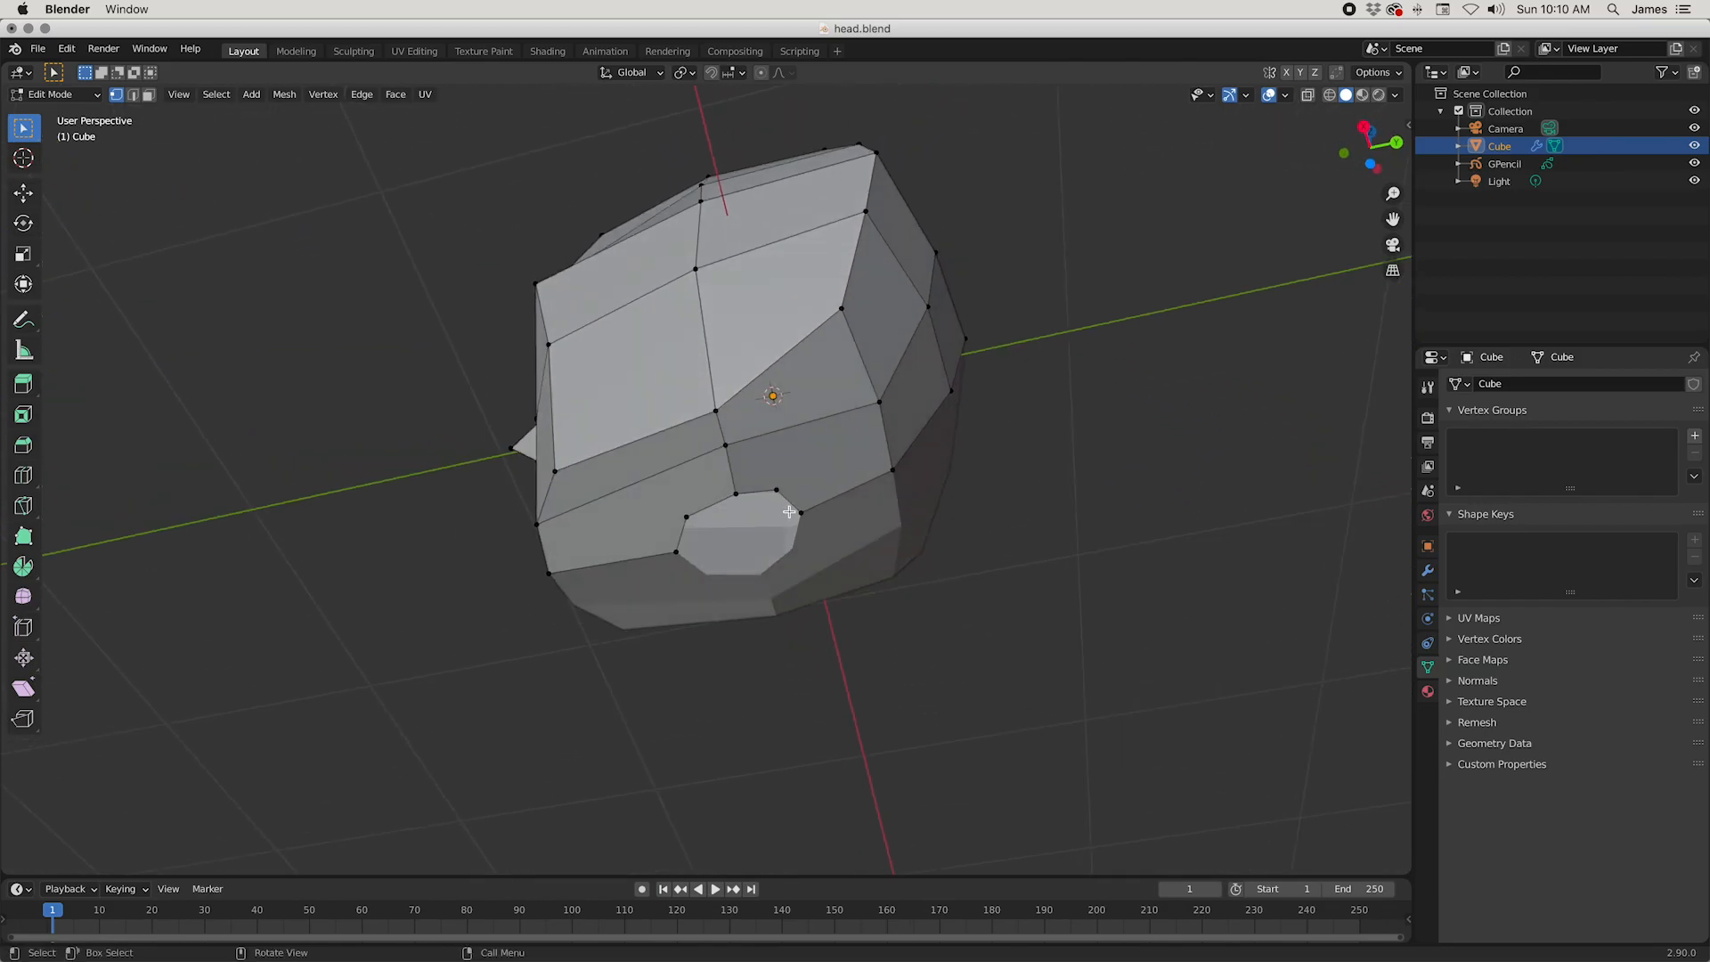
key("shift+v")
left_click(936, 547)
middle_click_drag(772, 492, 733, 425)
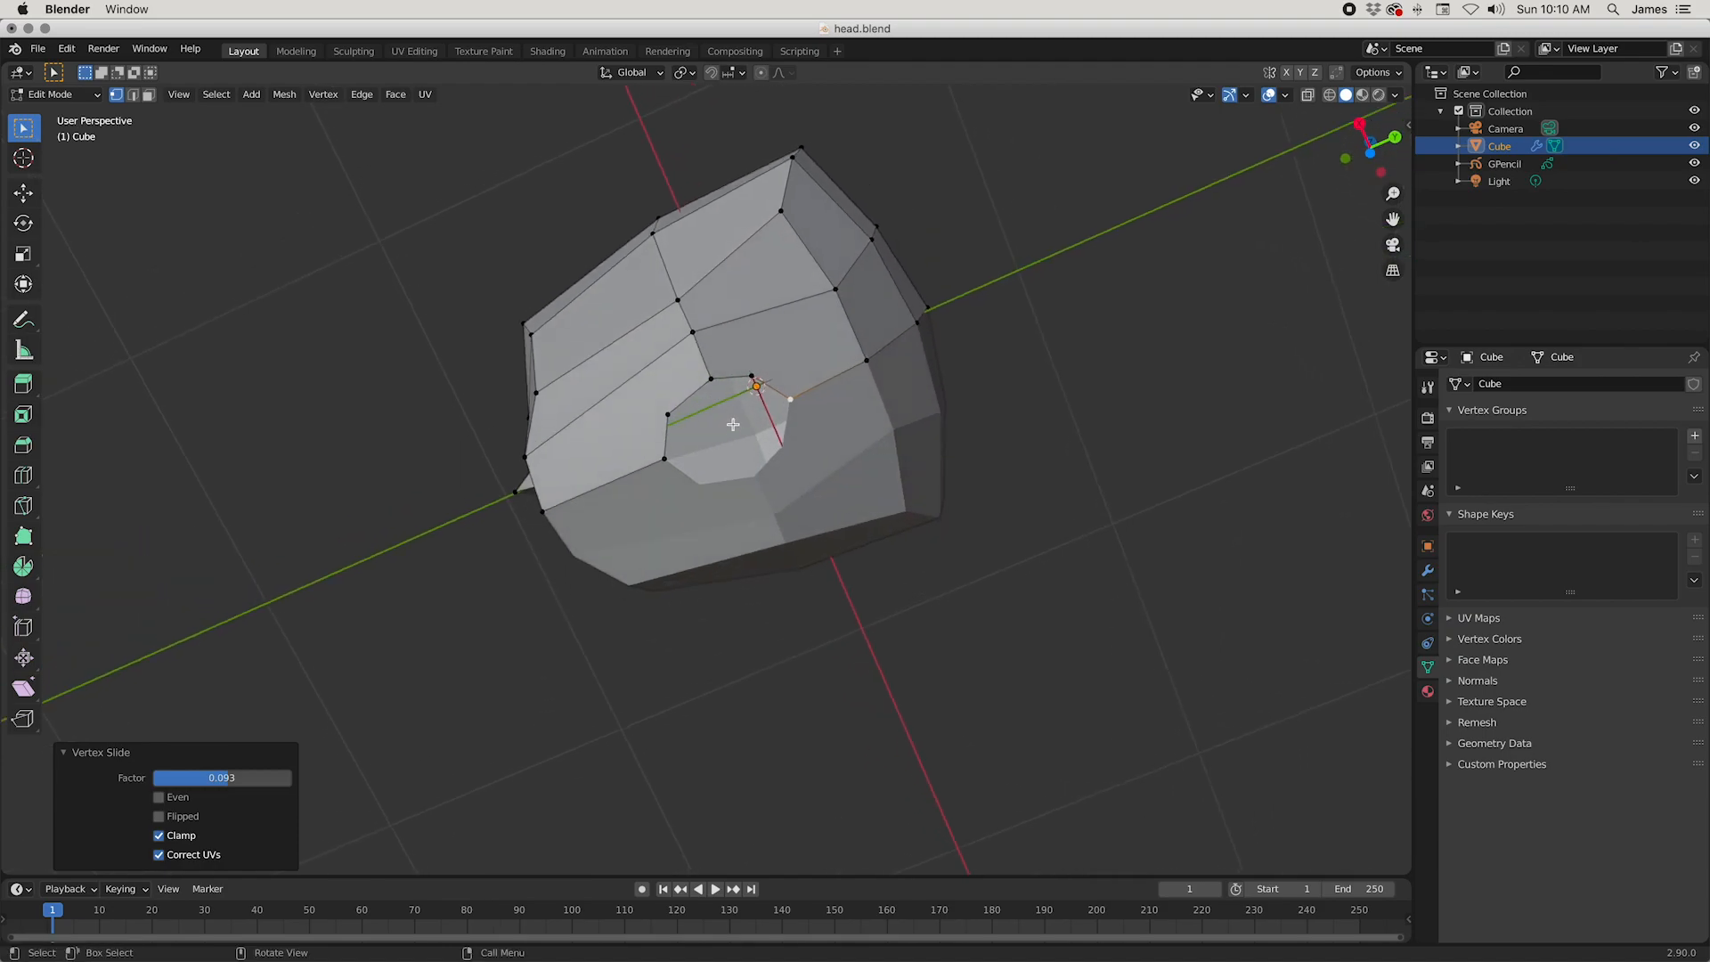
left_click(669, 414, "shift")
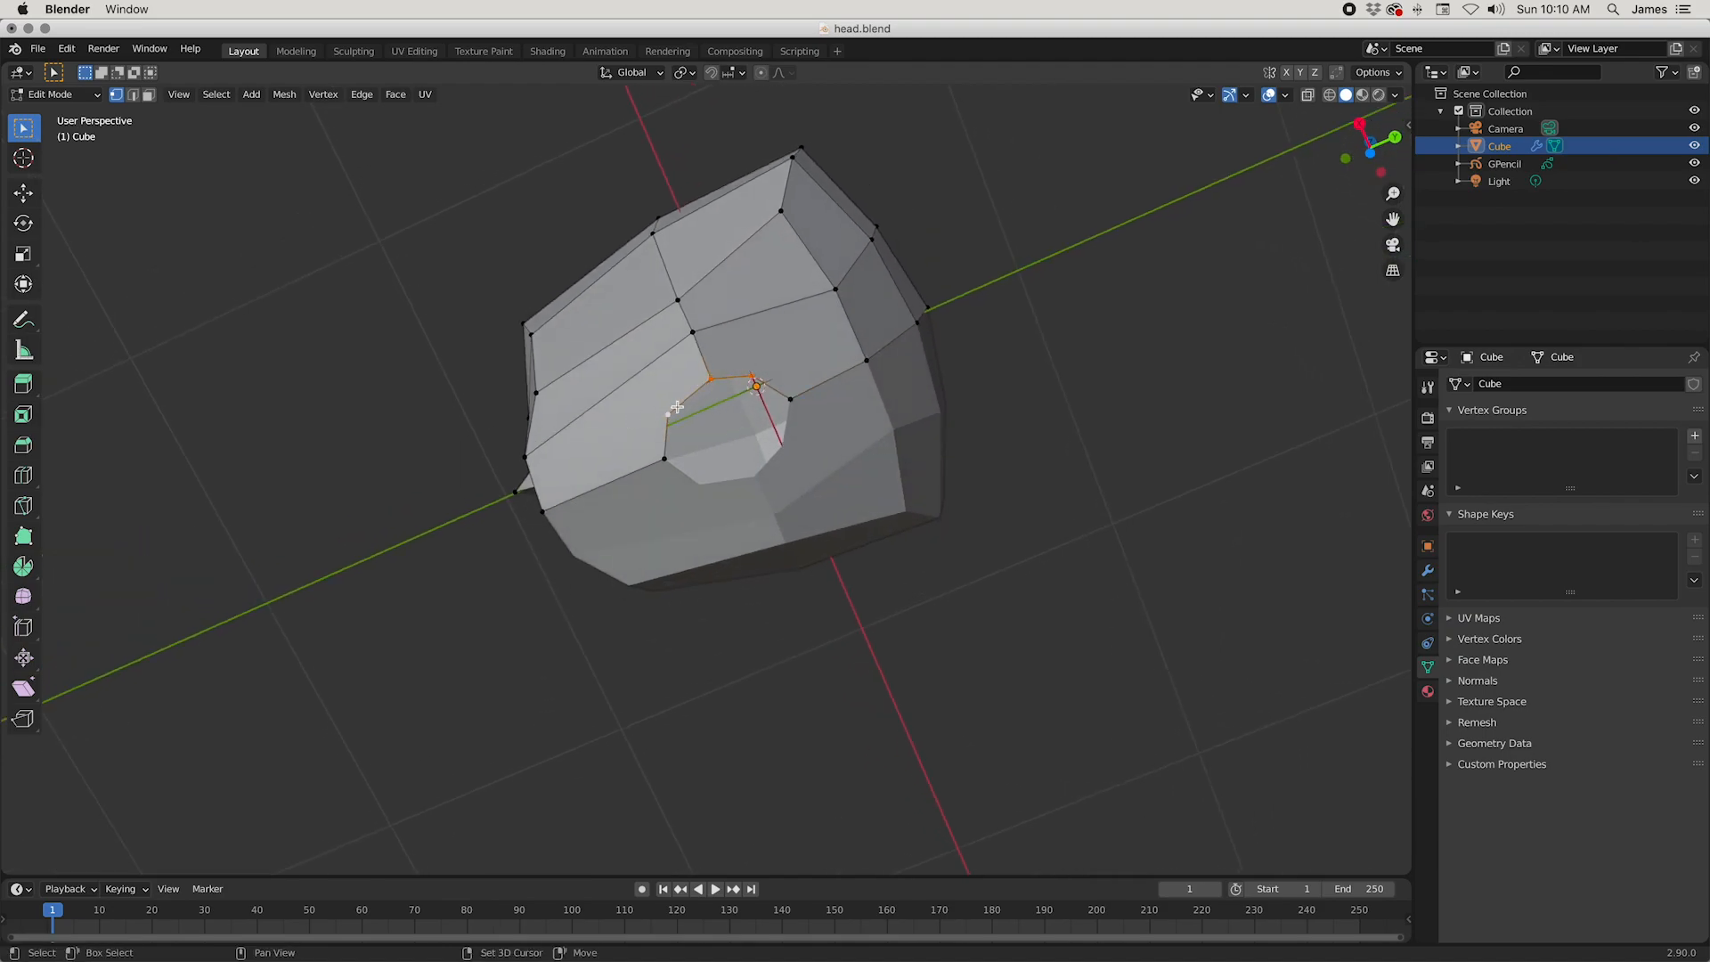
key("g")
key("x")
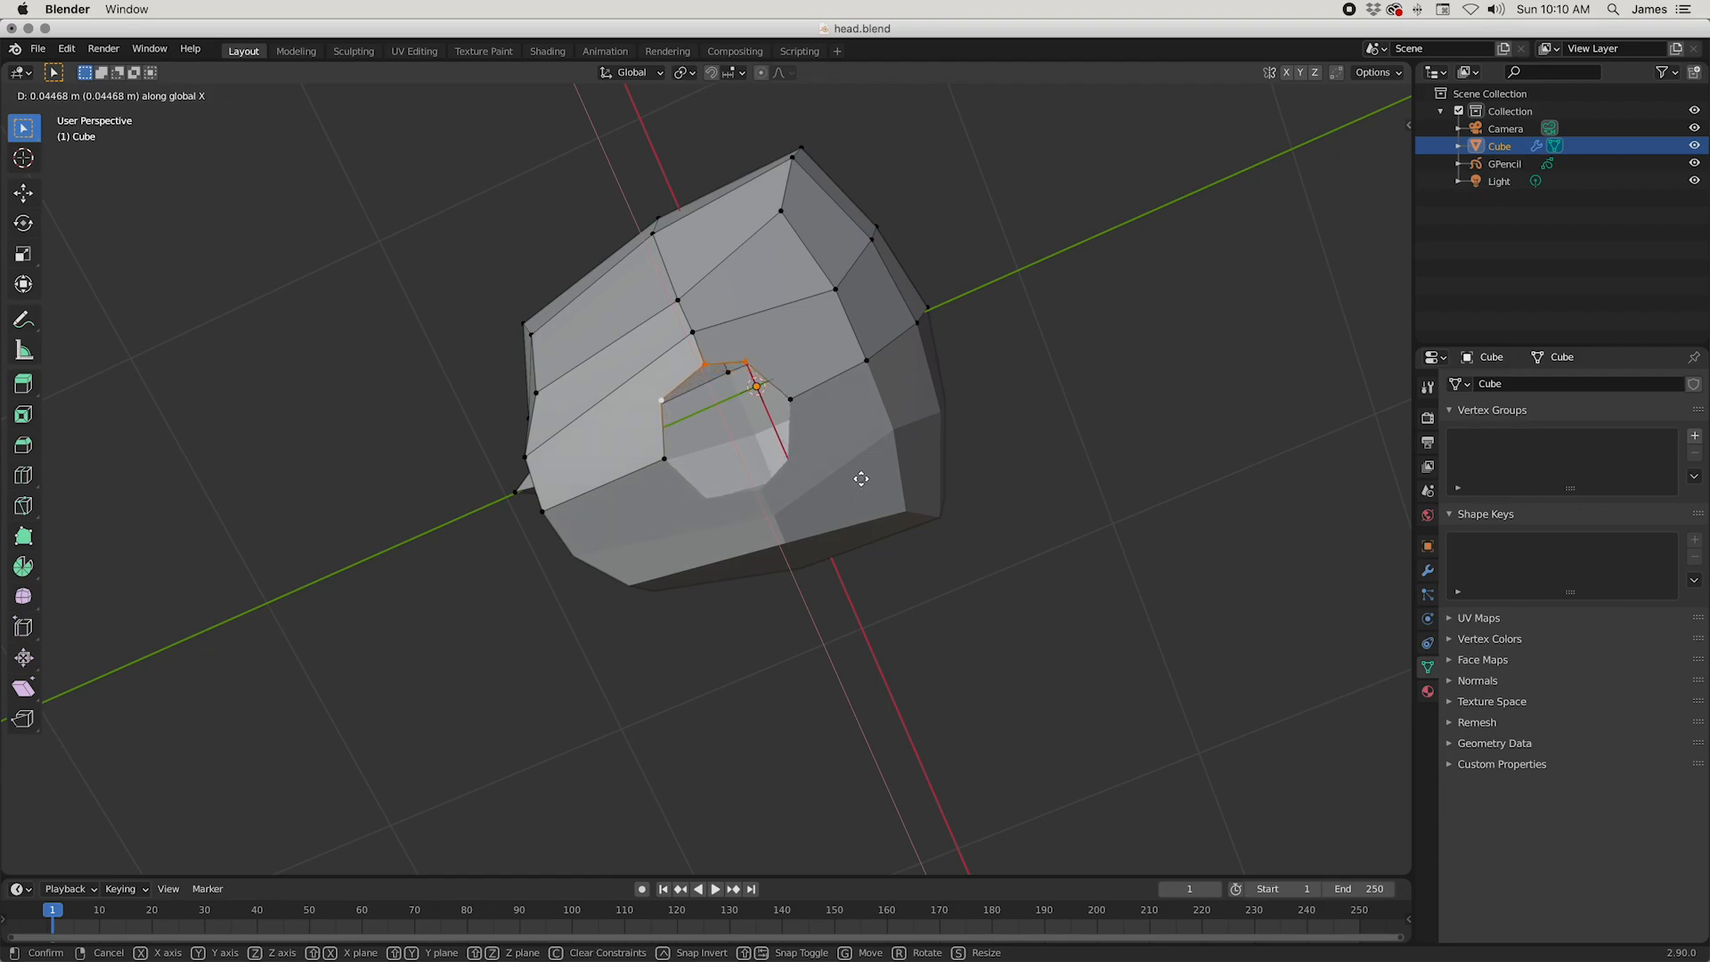
left_click(861, 479)
Step: Add the front and rear centre-line vertices to the selection so the whole neck hole rim is selected
middle_click_drag(855, 481, 908, 585)
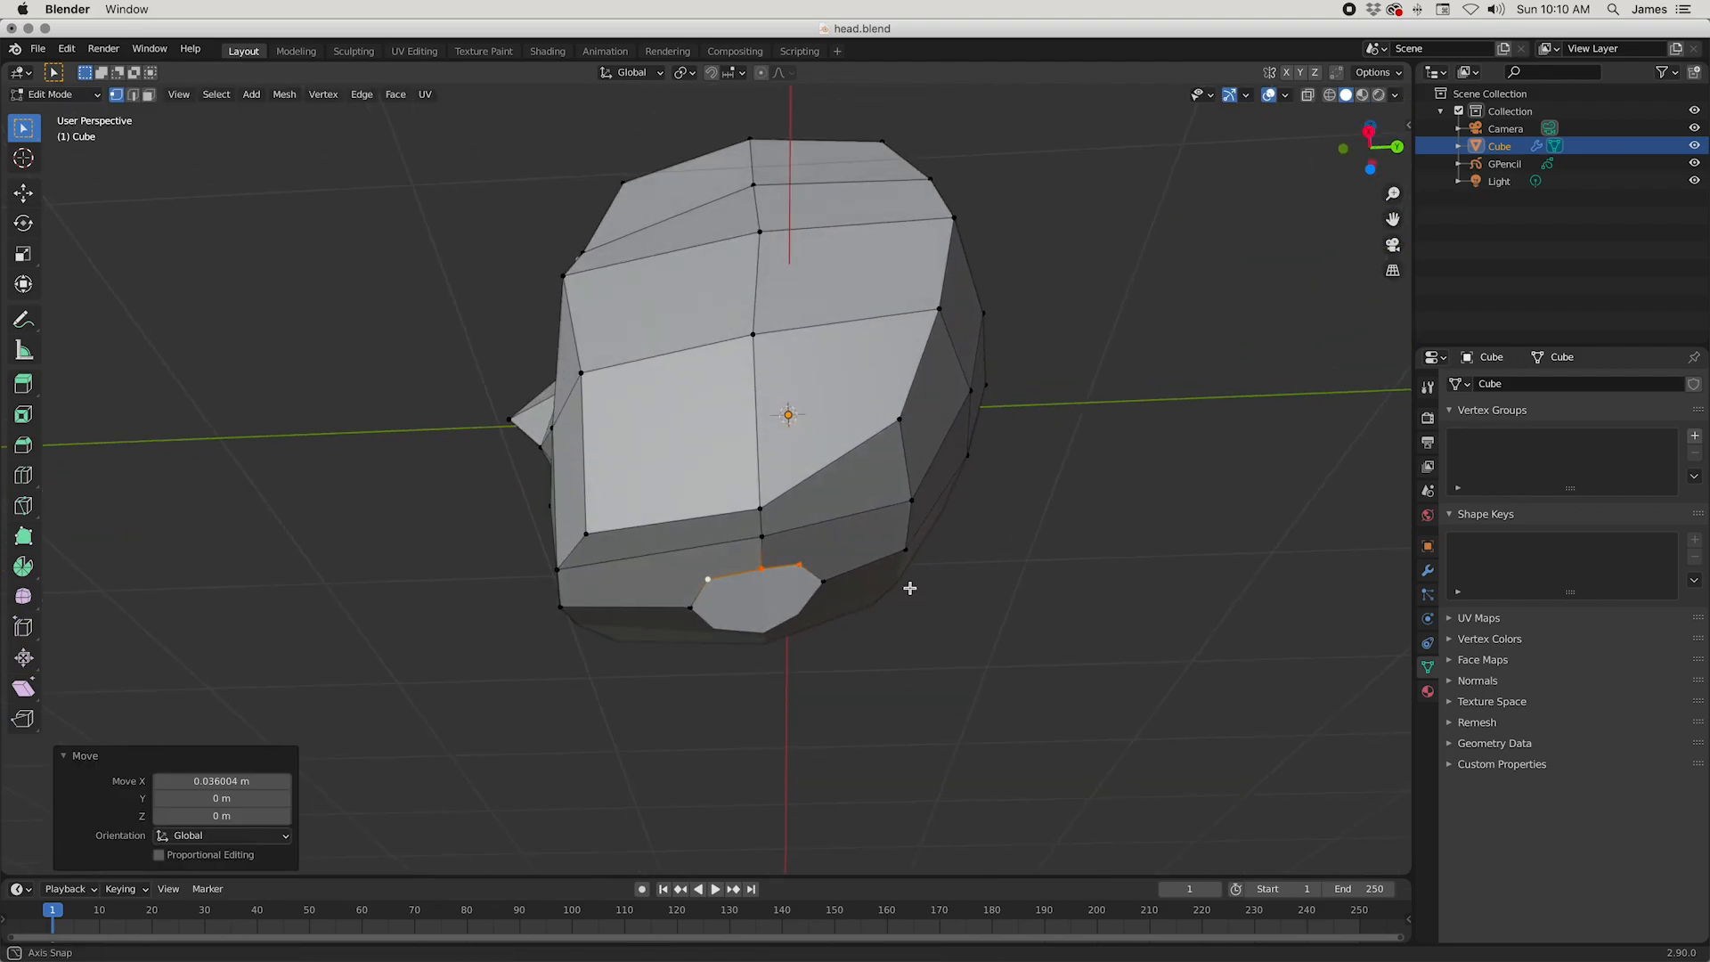
left_click(821, 585, "shift")
left_click(688, 604, "shift")
mouse_move(944, 480)
middle_mouse_down()
mouse_move(977, 527)
mouse_move(970, 508)
middle_mouse_up()
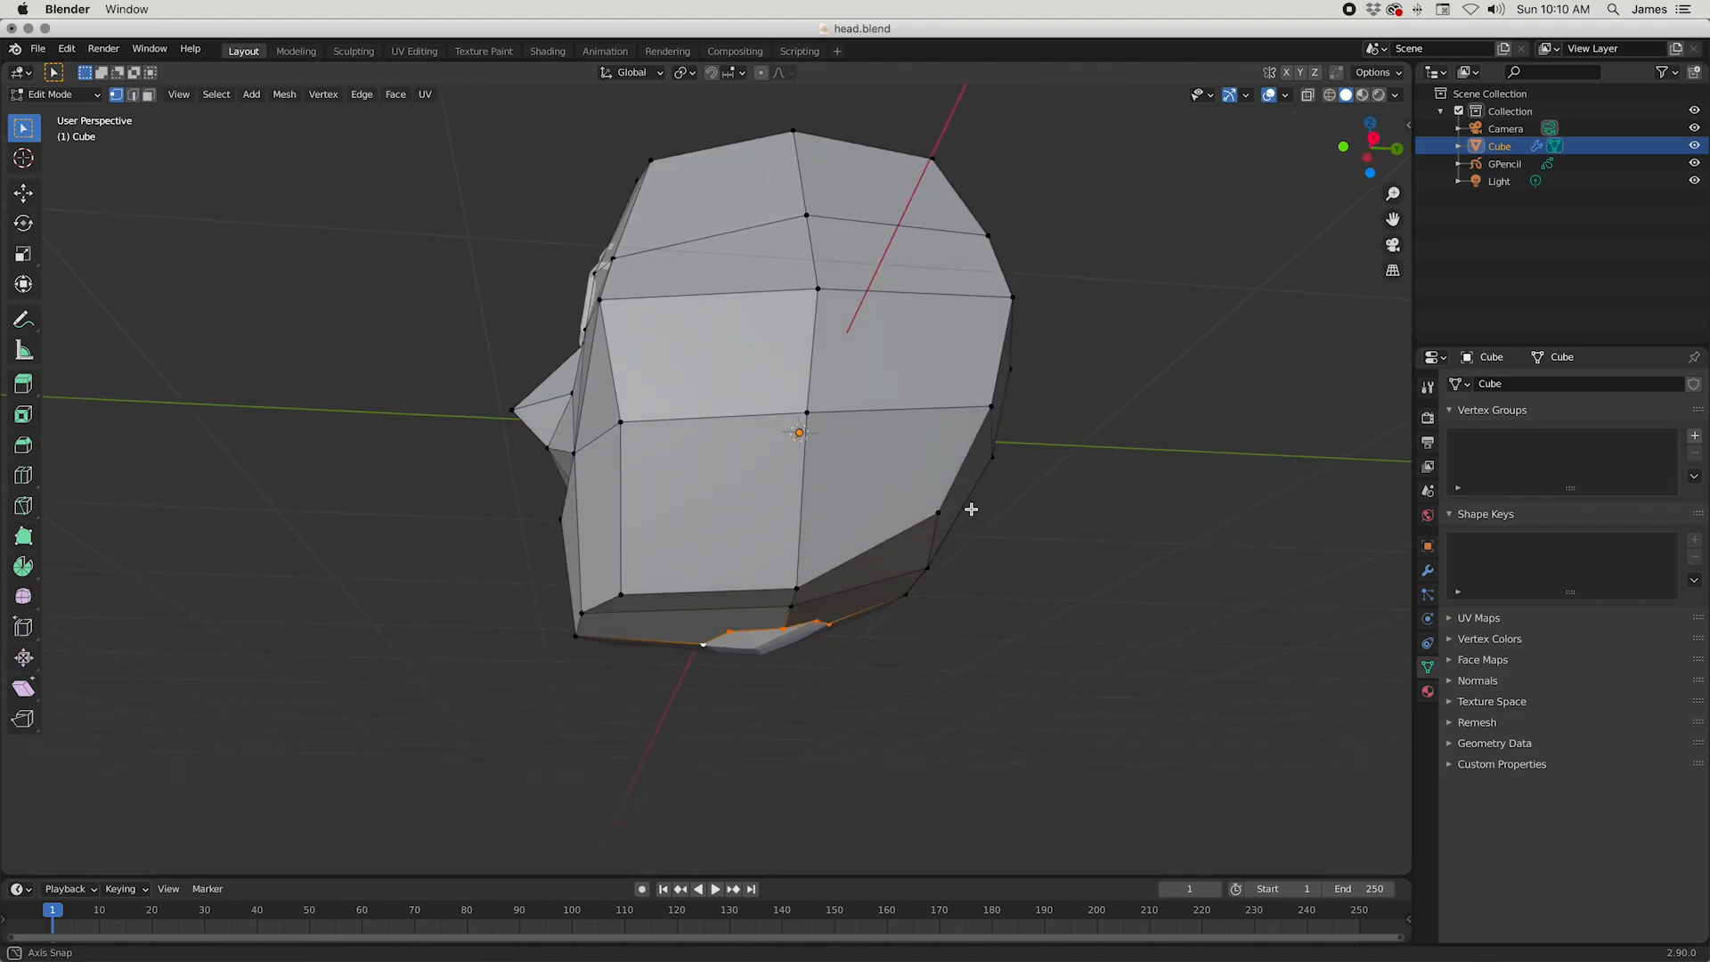
Step: Try extruding the neck hole rim freely downward about 0.48 m, and undo it
key("e")
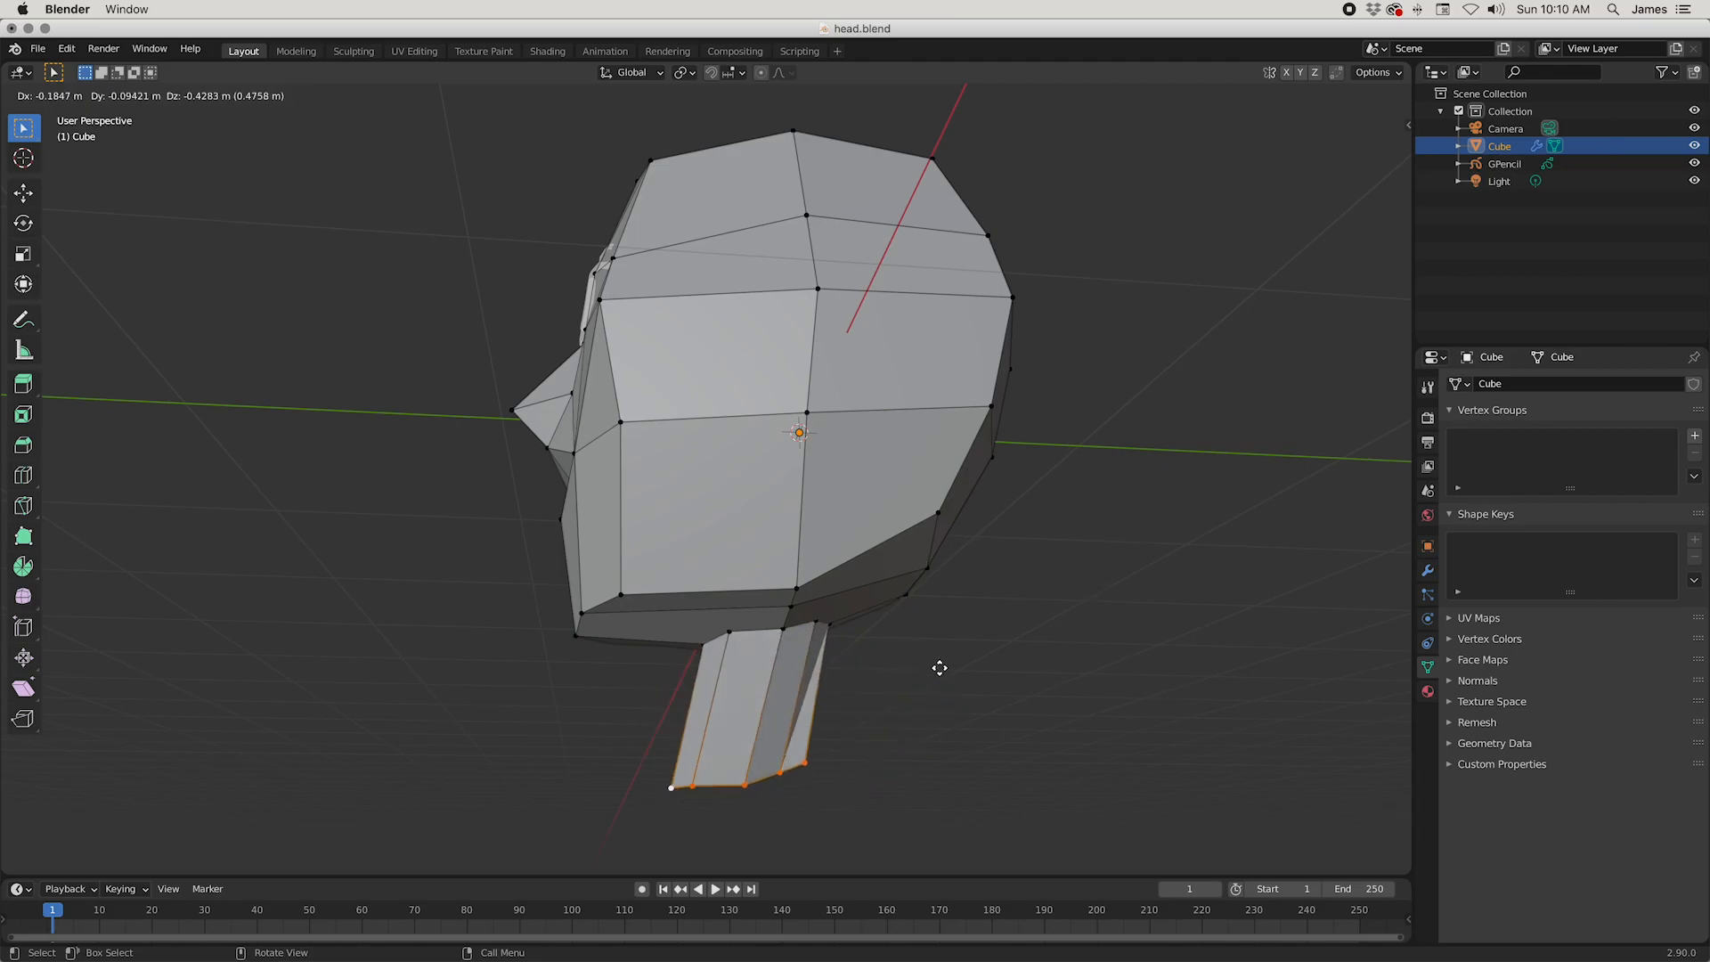
left_click(940, 667)
middle_click_drag(942, 672, 767, 714)
key("ctrl+z")
Step: Extrude the neck hole rim straight down 0.347 m along Z to form the neck
key("e")
key("z")
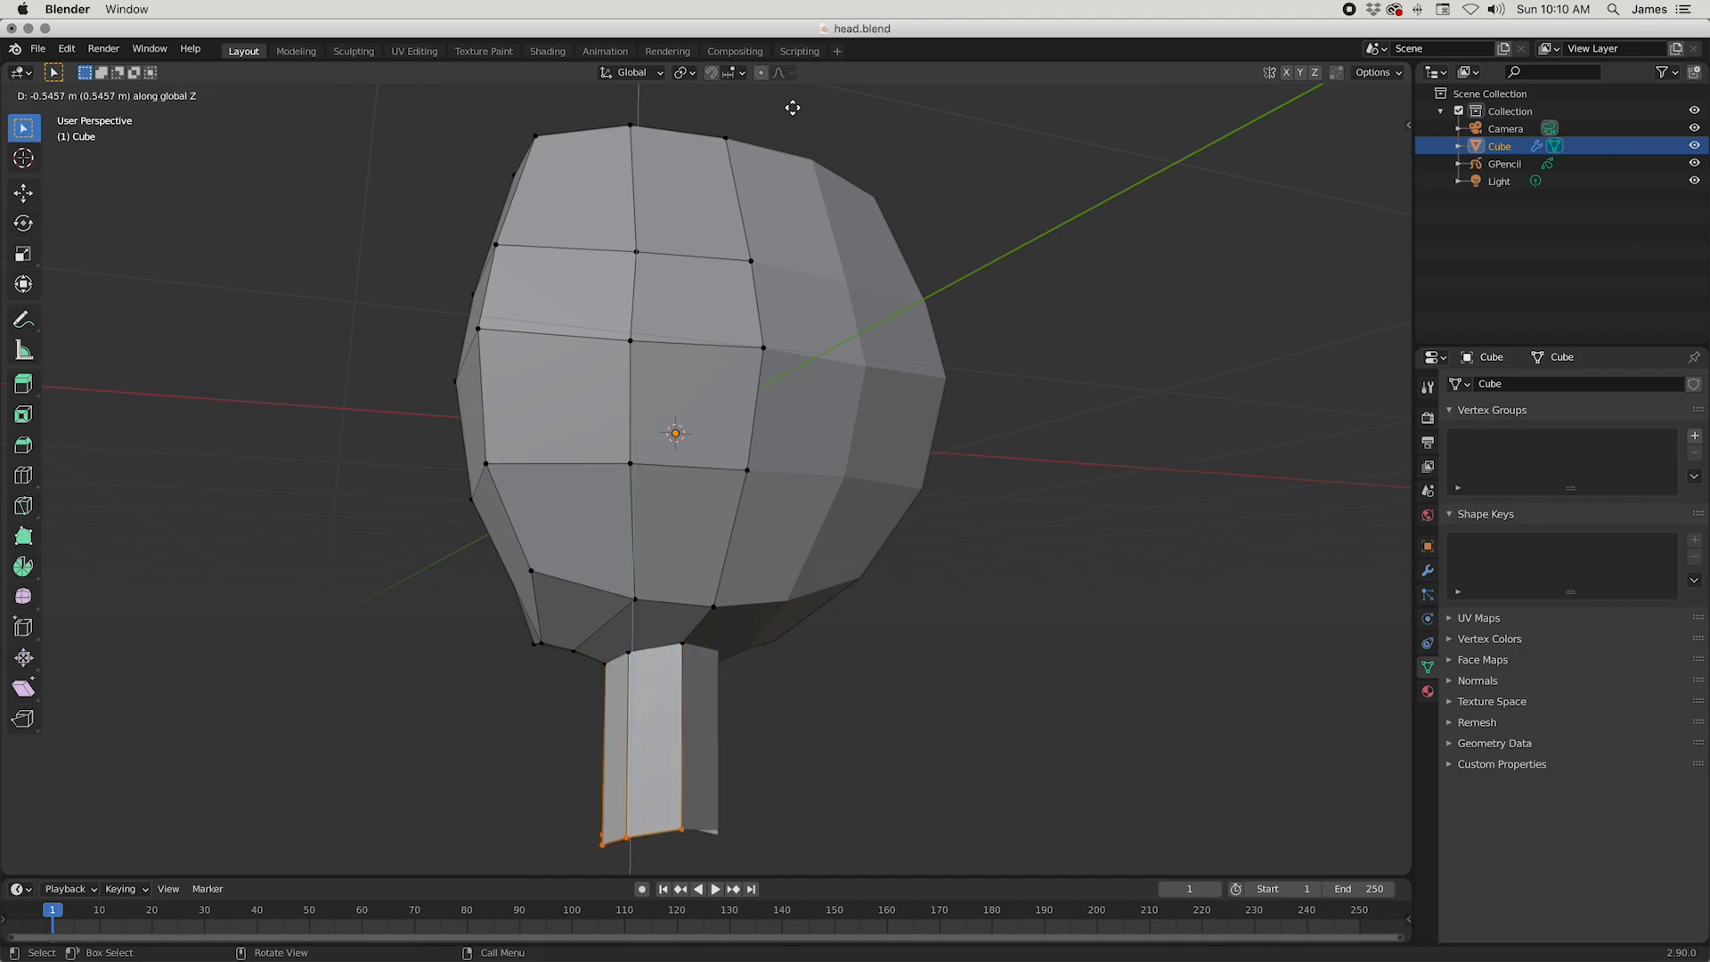
left_click(802, 931)
middle_click_drag(791, 868, 894, 638)
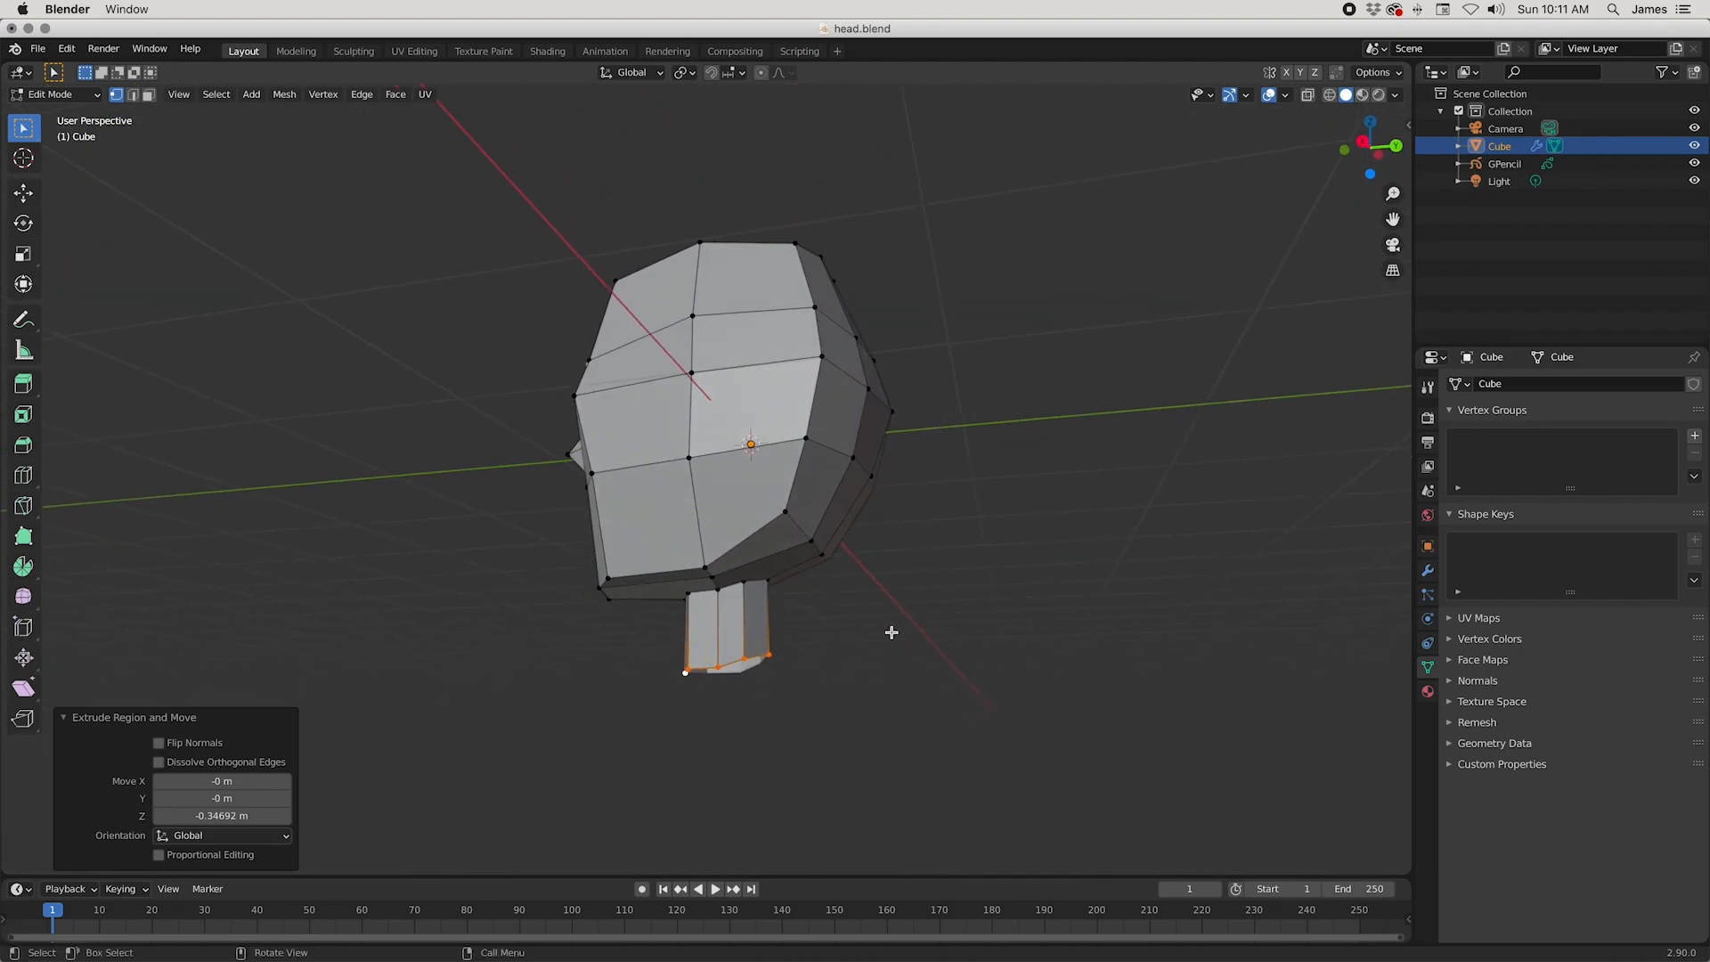
Step: Flatten the neck's bottom rim by scaling it to 0 along Z
key("s")
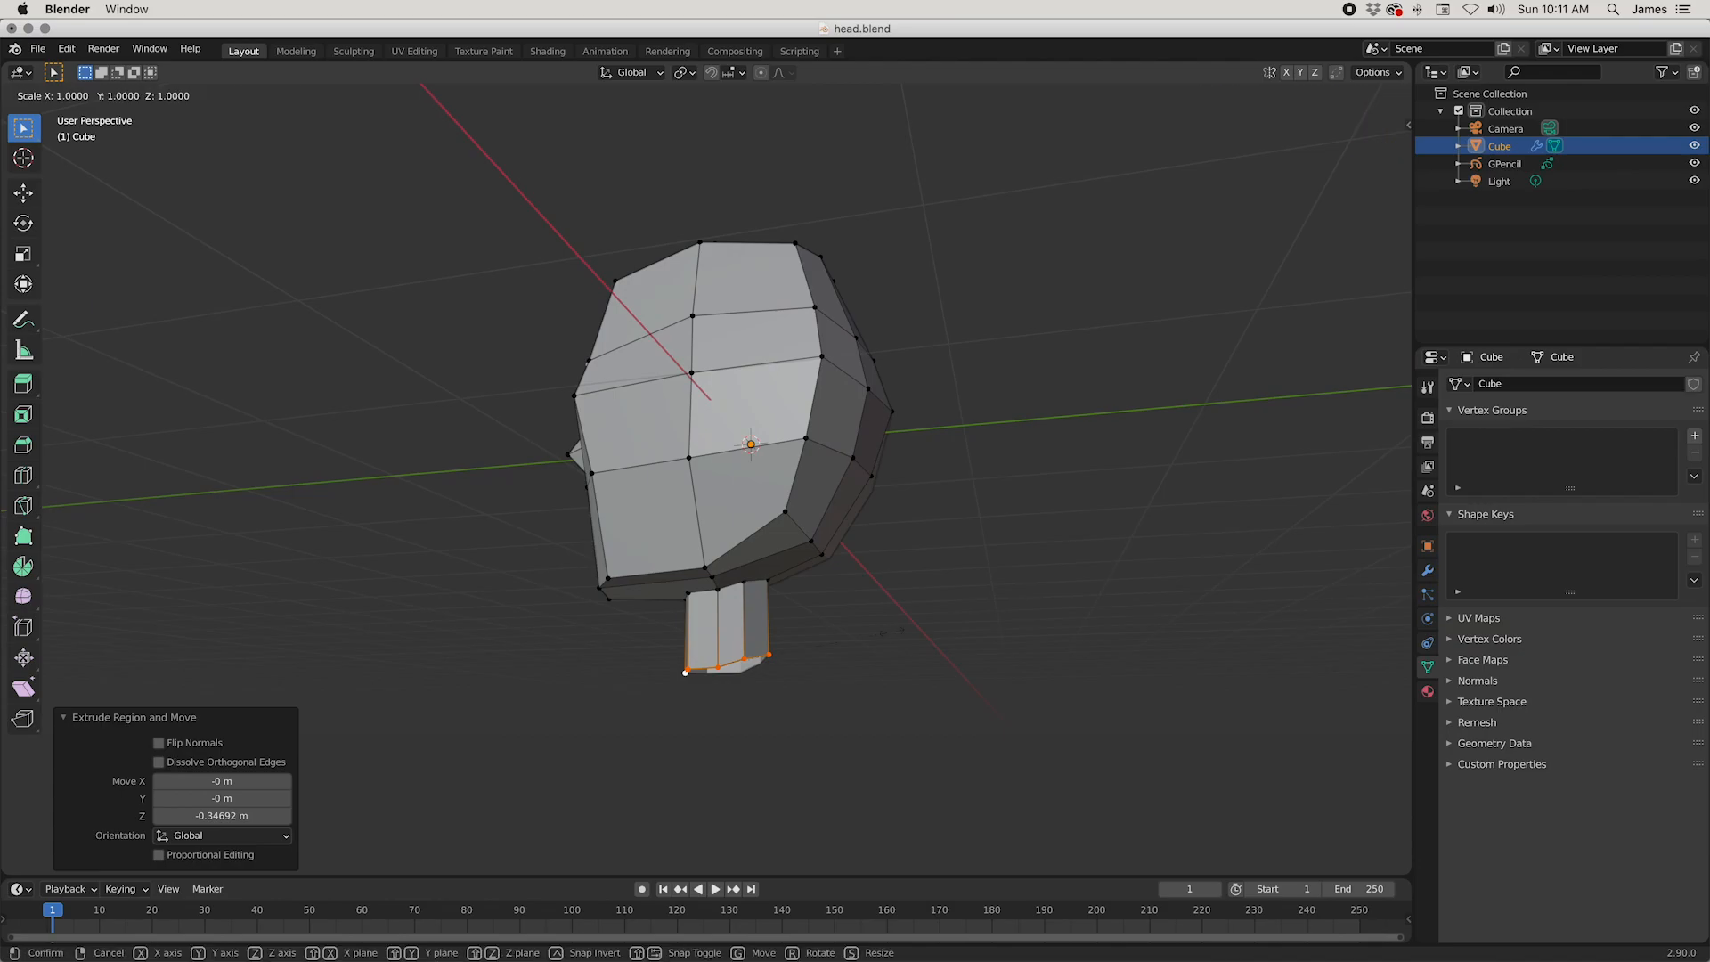
key("z")
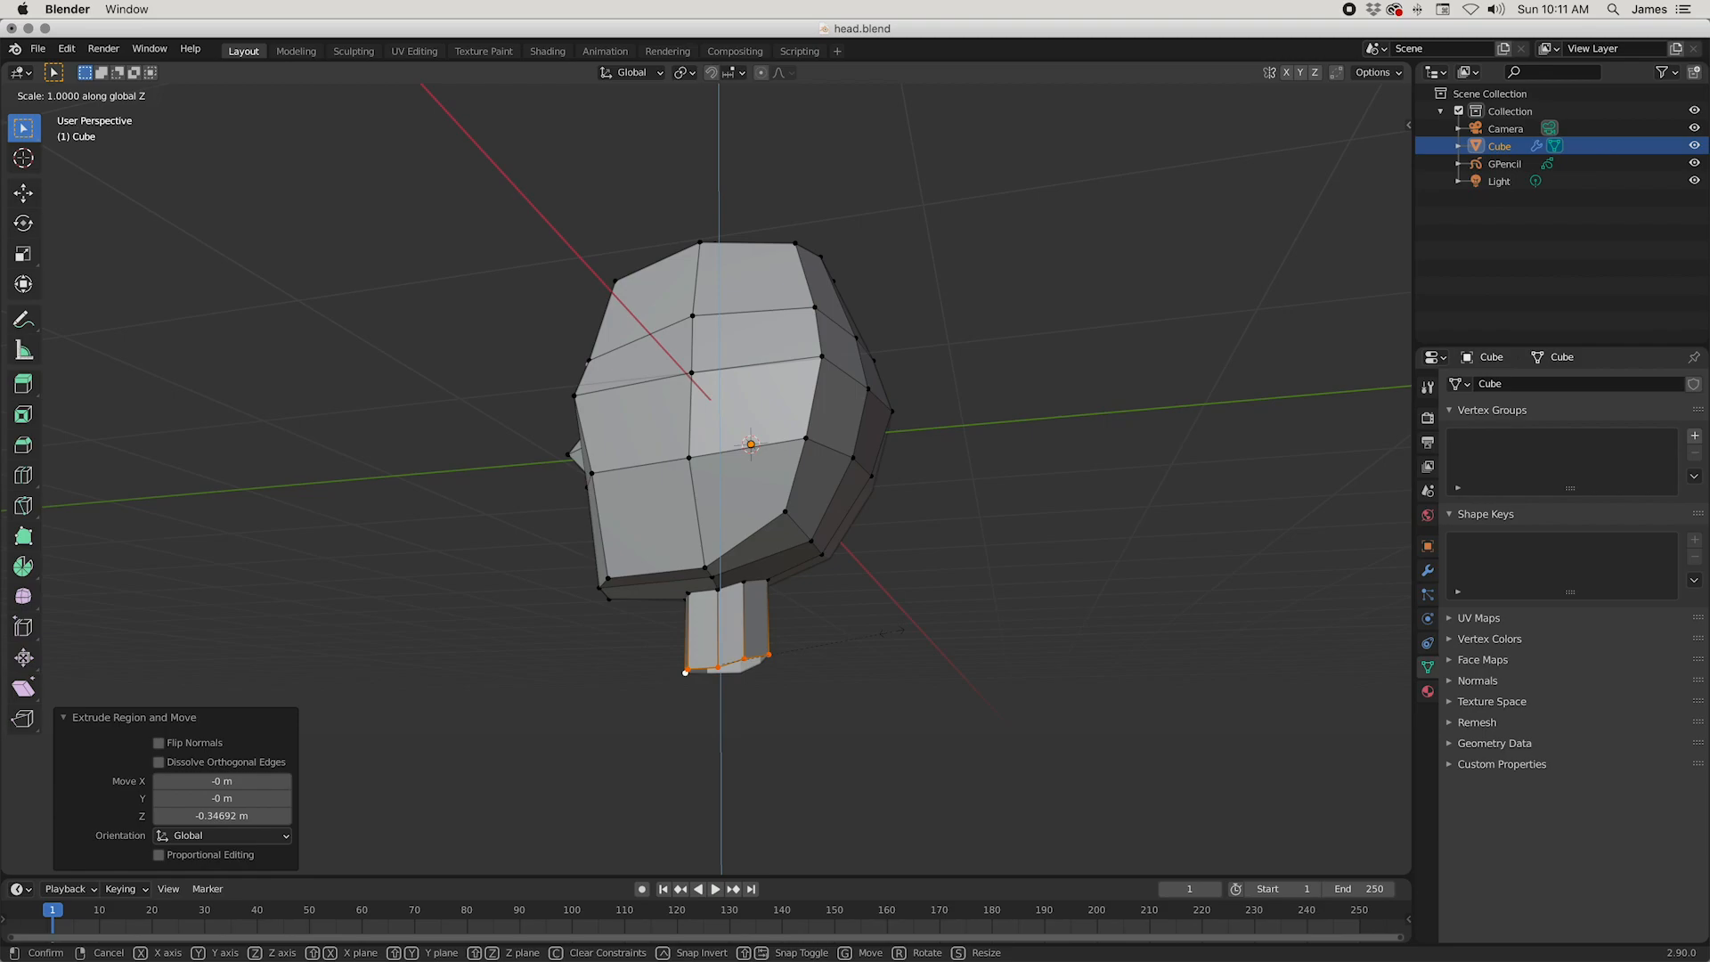
type("0")
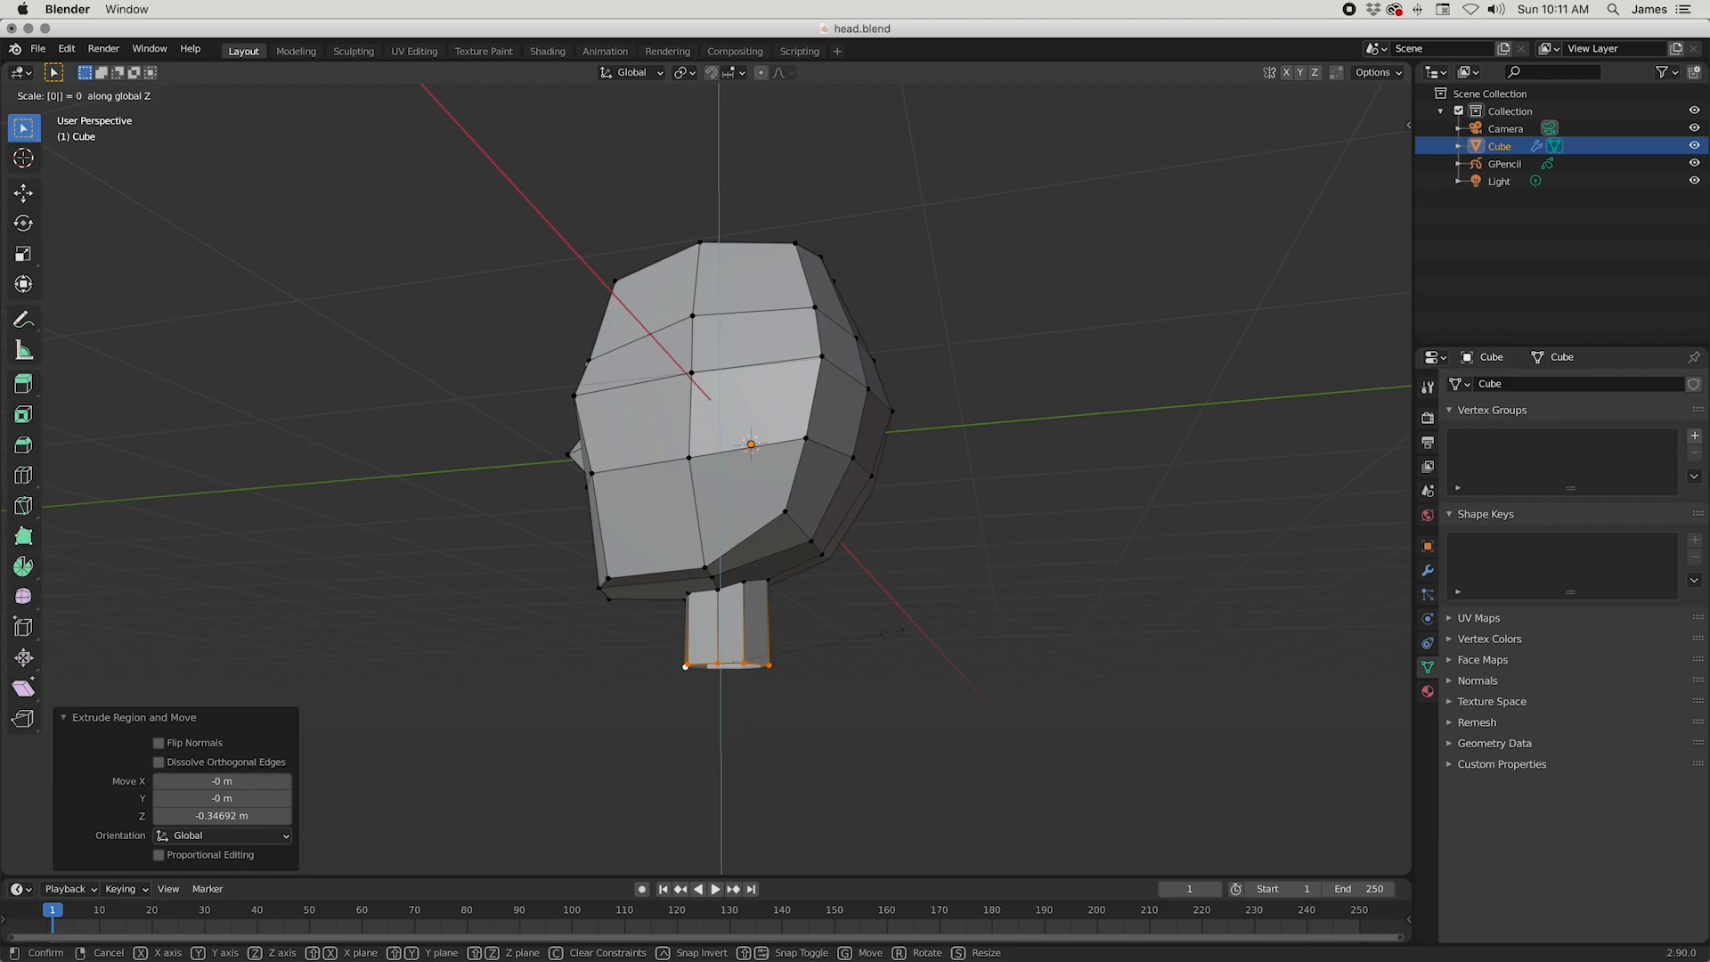
key("Return")
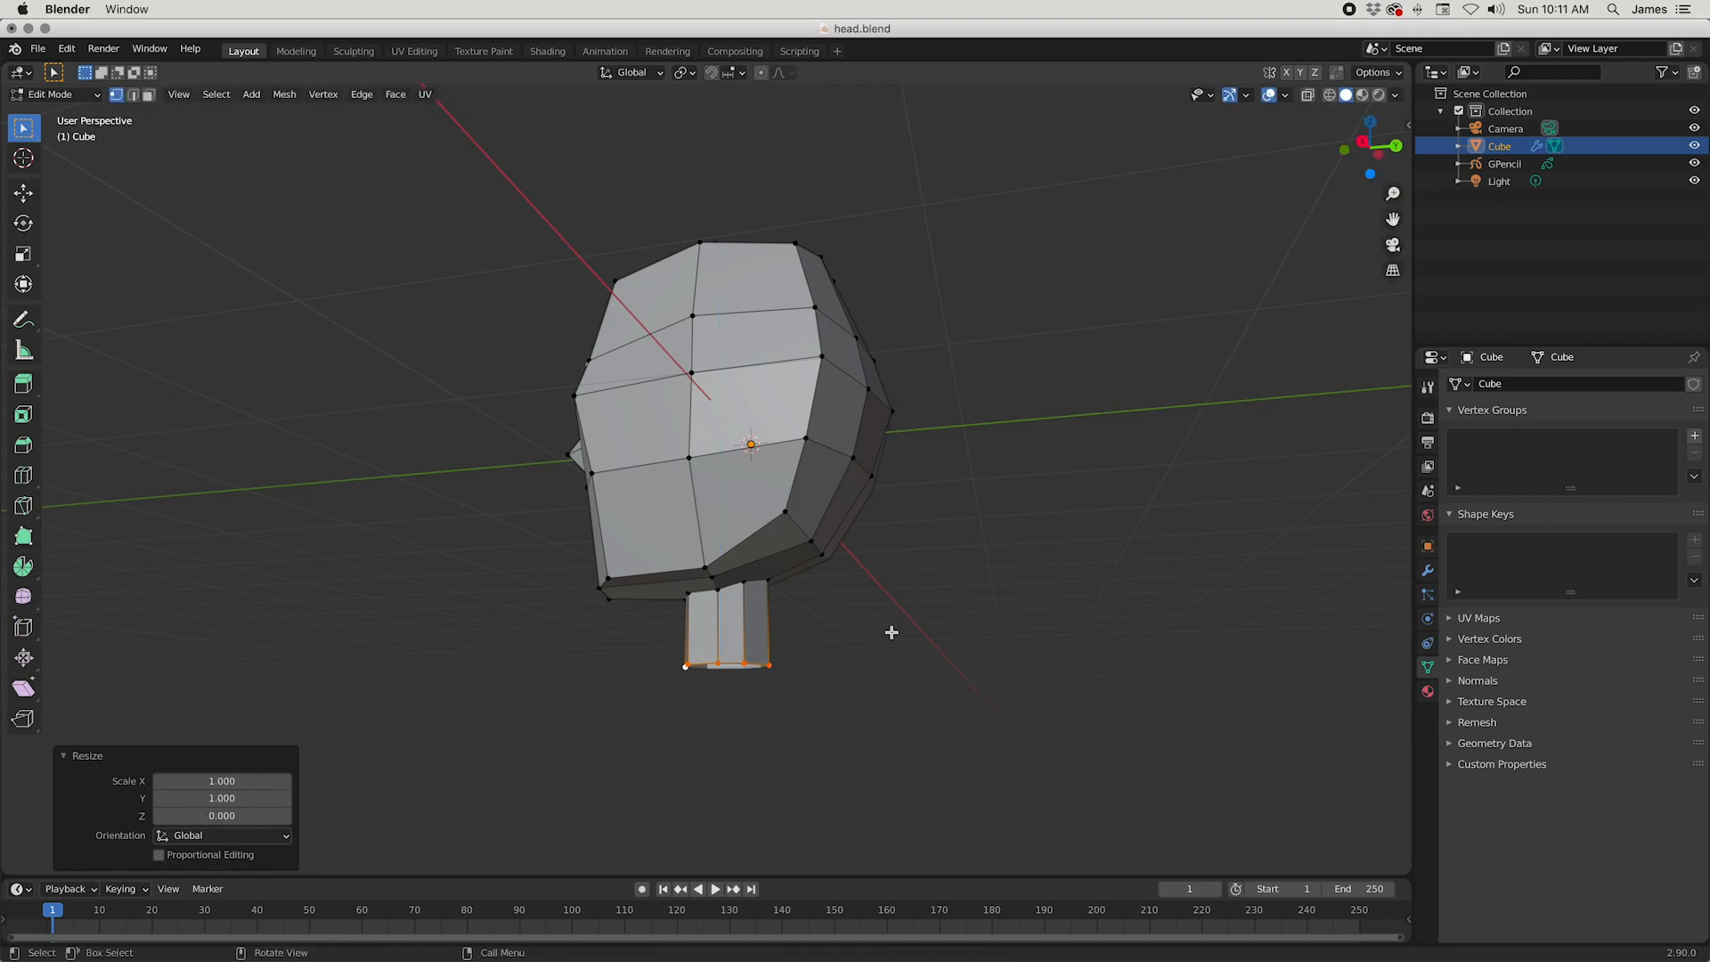
middle_click_drag(913, 582, 878, 565)
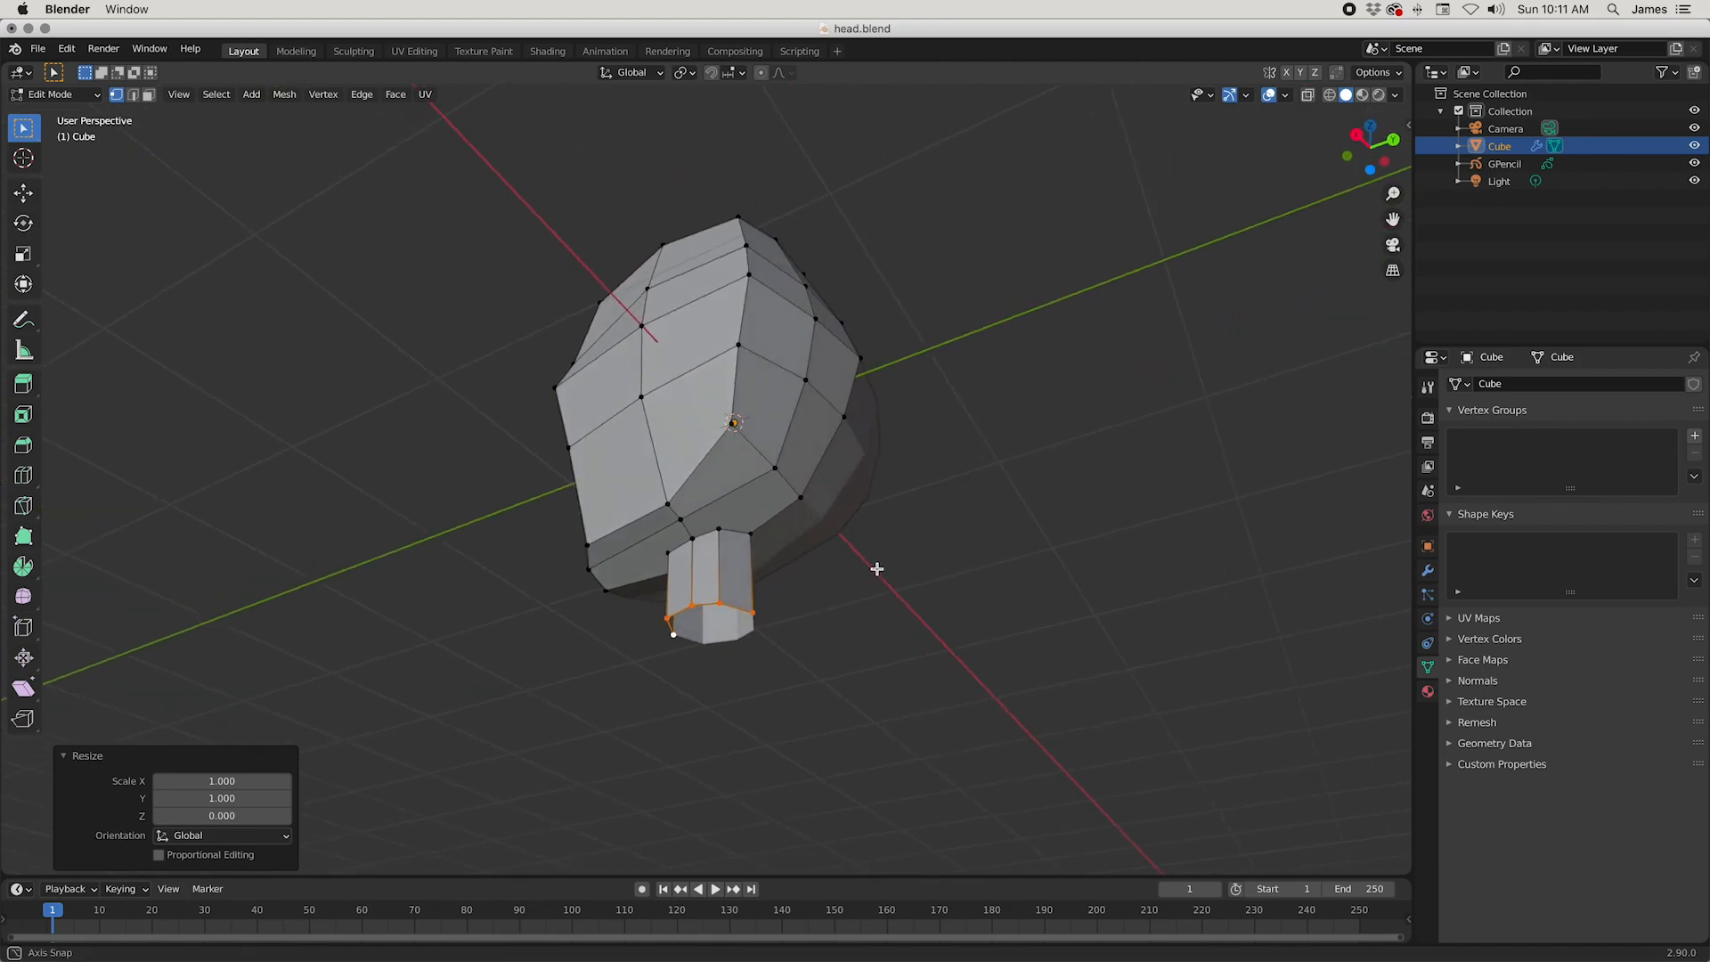
left_click(759, 534, "alt")
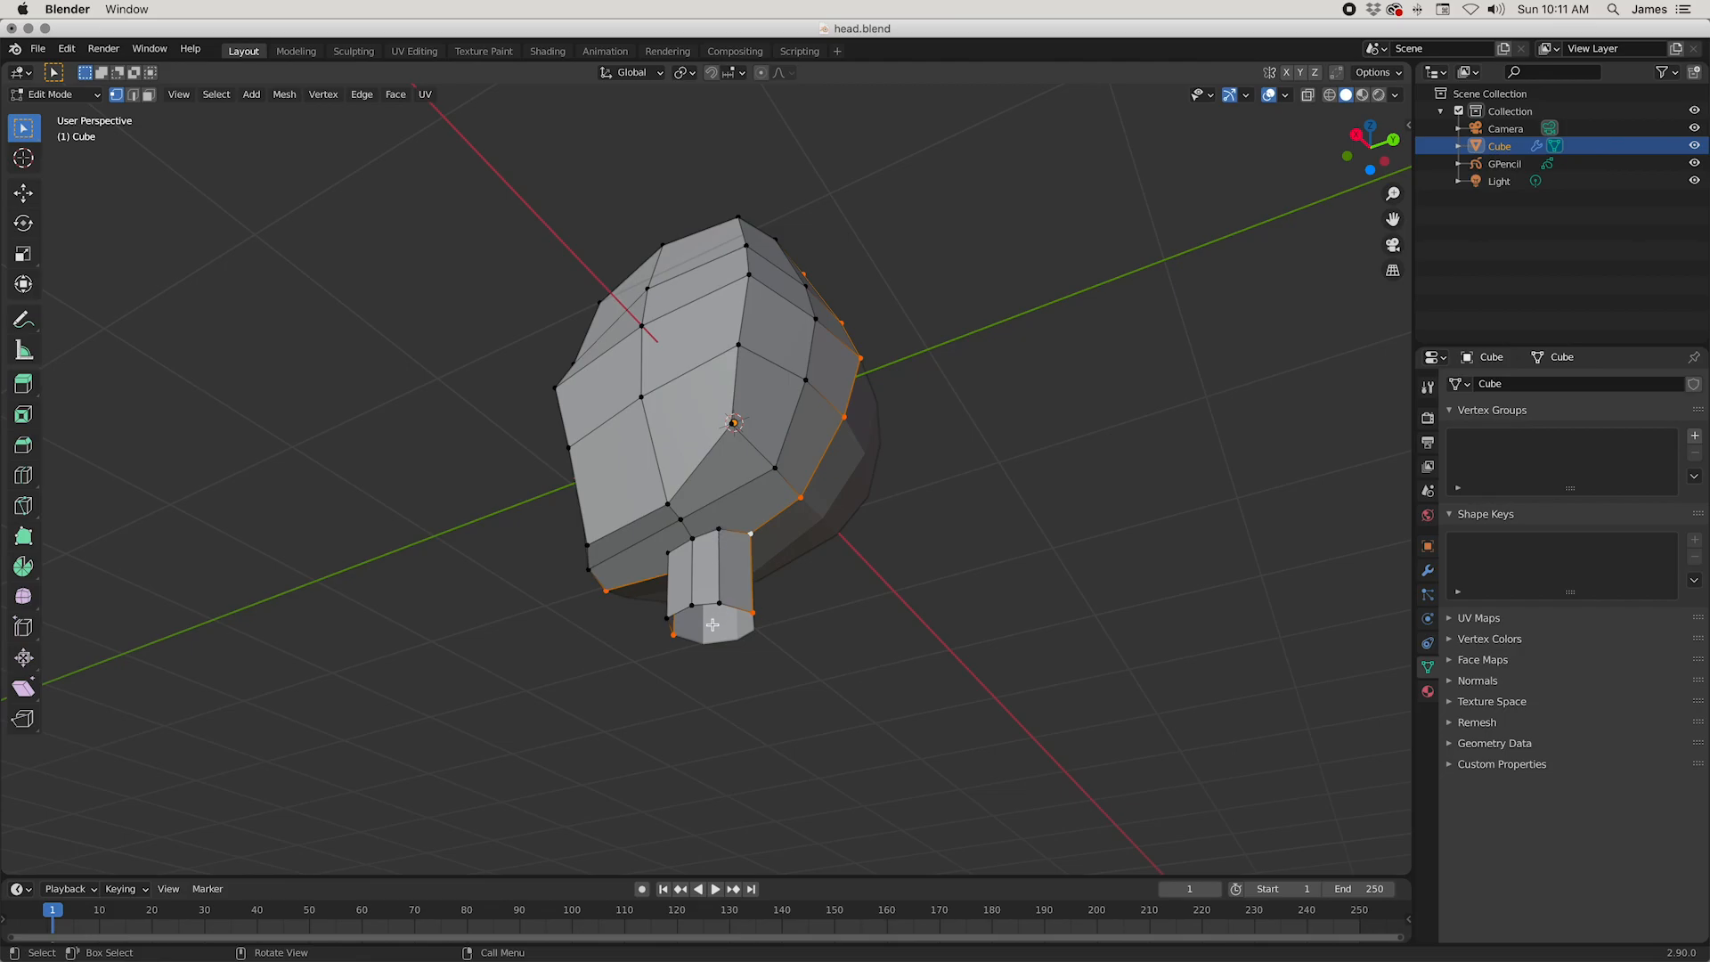
left_click(753, 637, "alt")
middle_click_drag(752, 636, 743, 572)
key("ctrl+z")
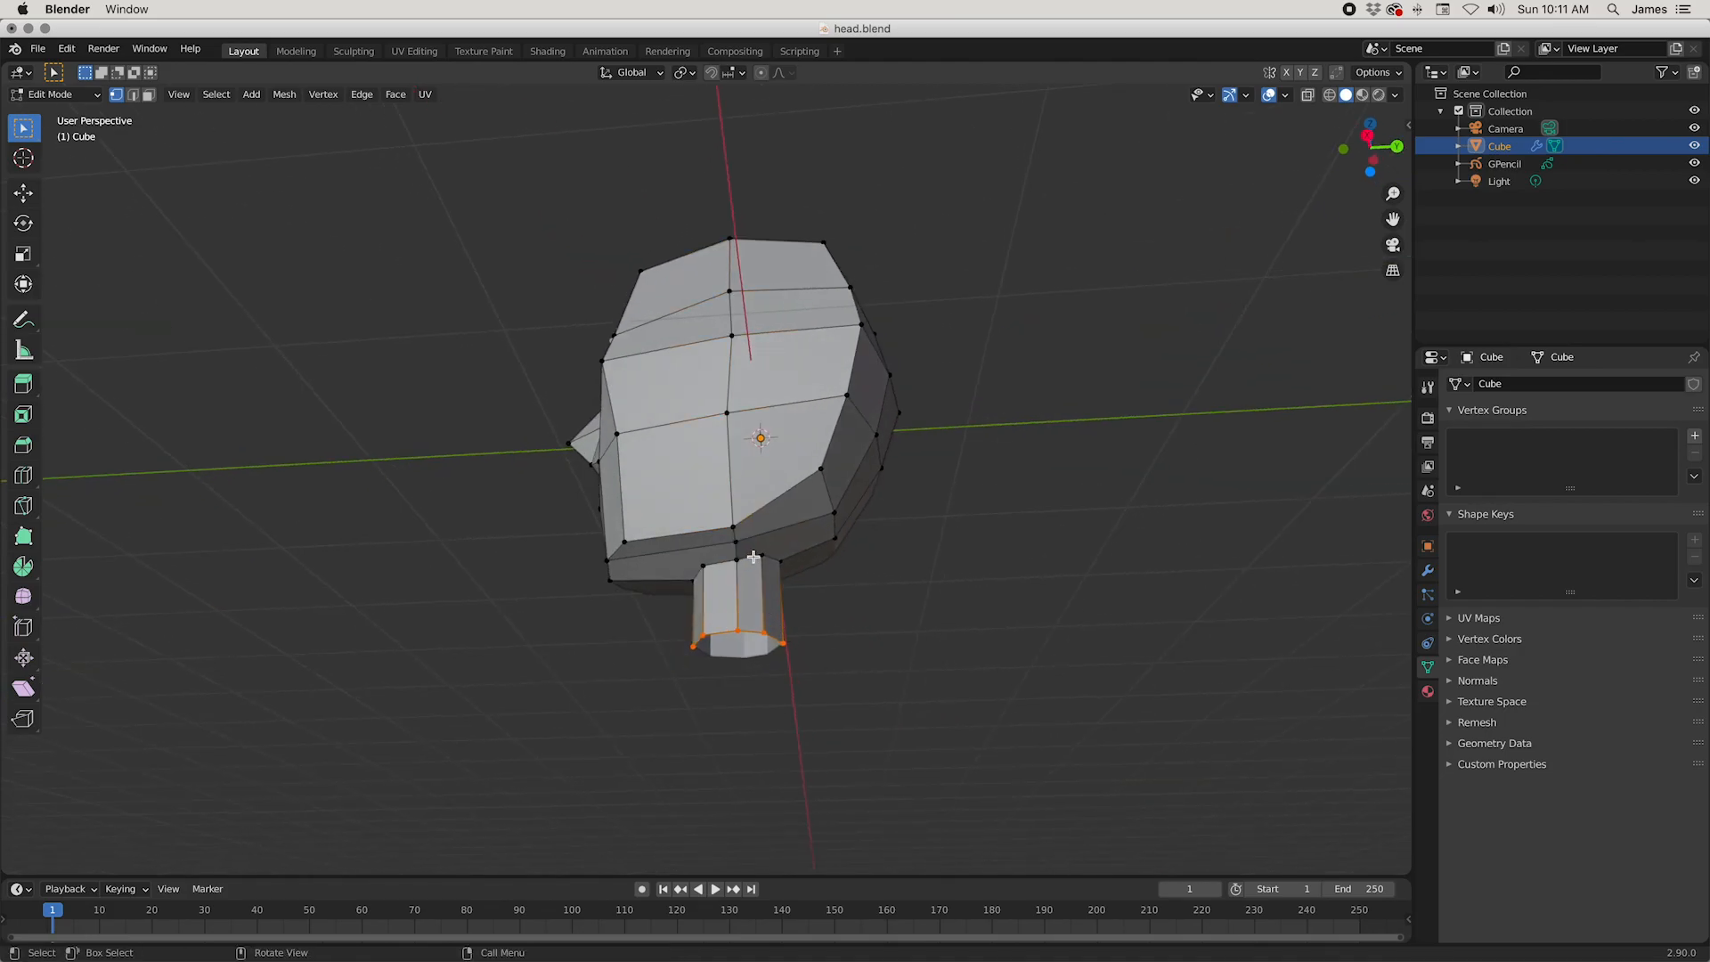
Step: Select the whole neck, scale it by 1.273, and switch to the right orthographic view
middle_click_drag(709, 571, 797, 691)
key("s")
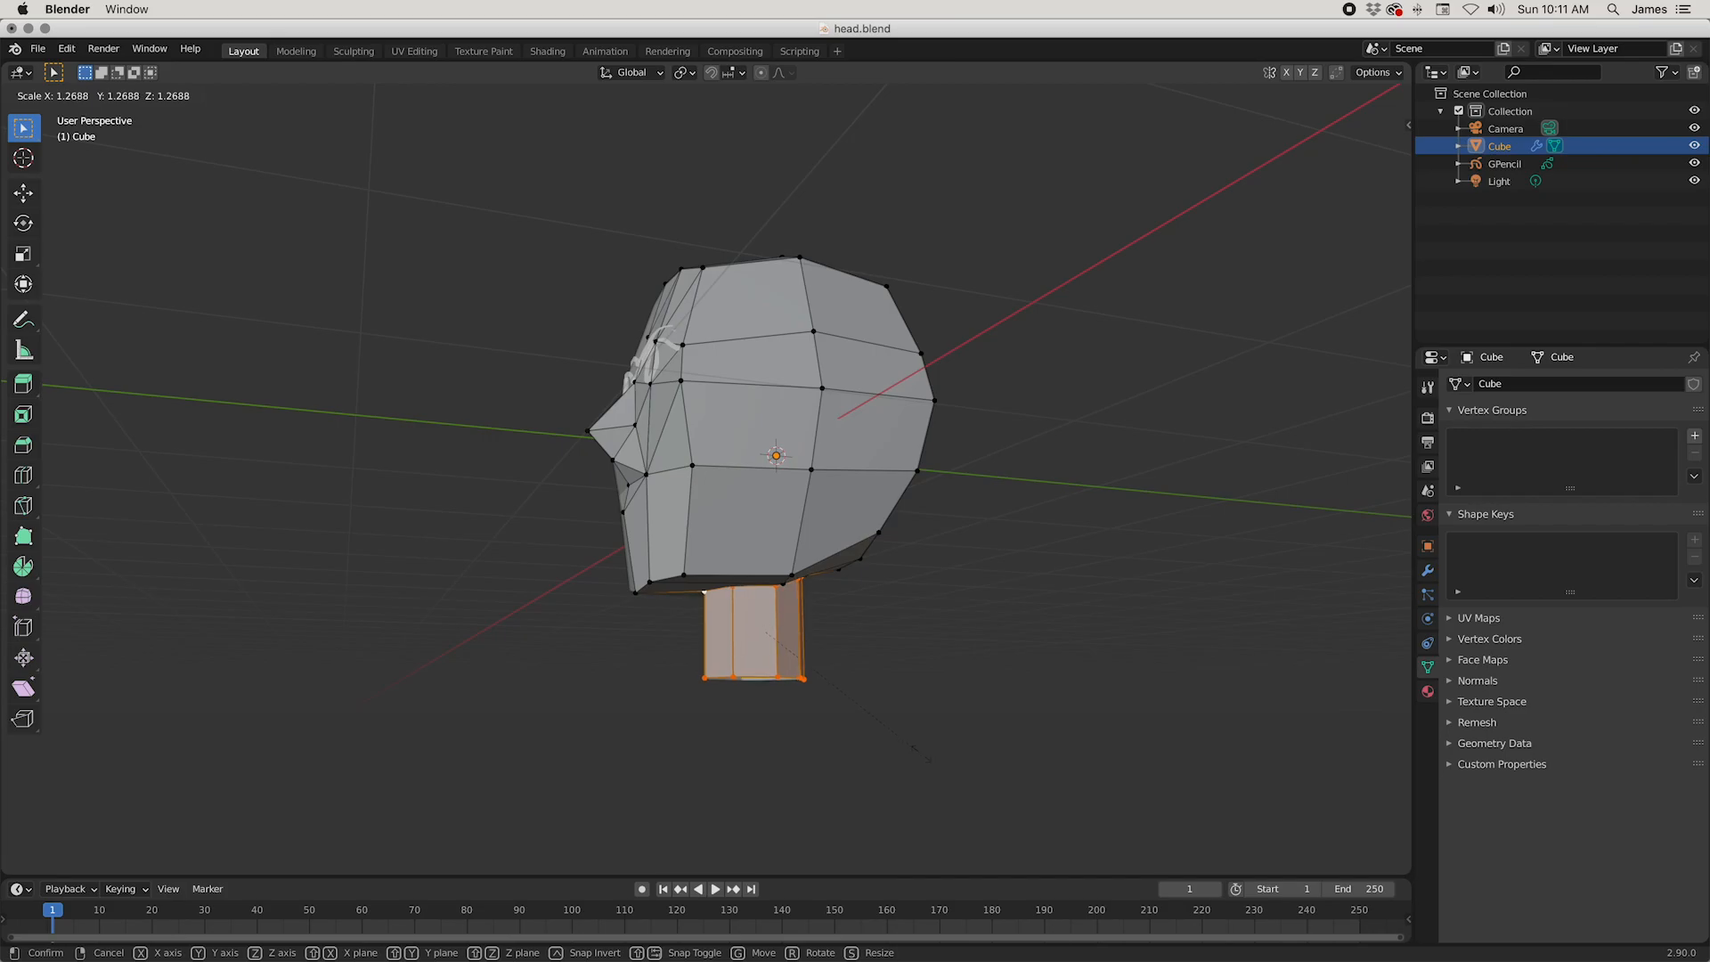
left_click(912, 757)
key("KP_1")
key("KP_3")
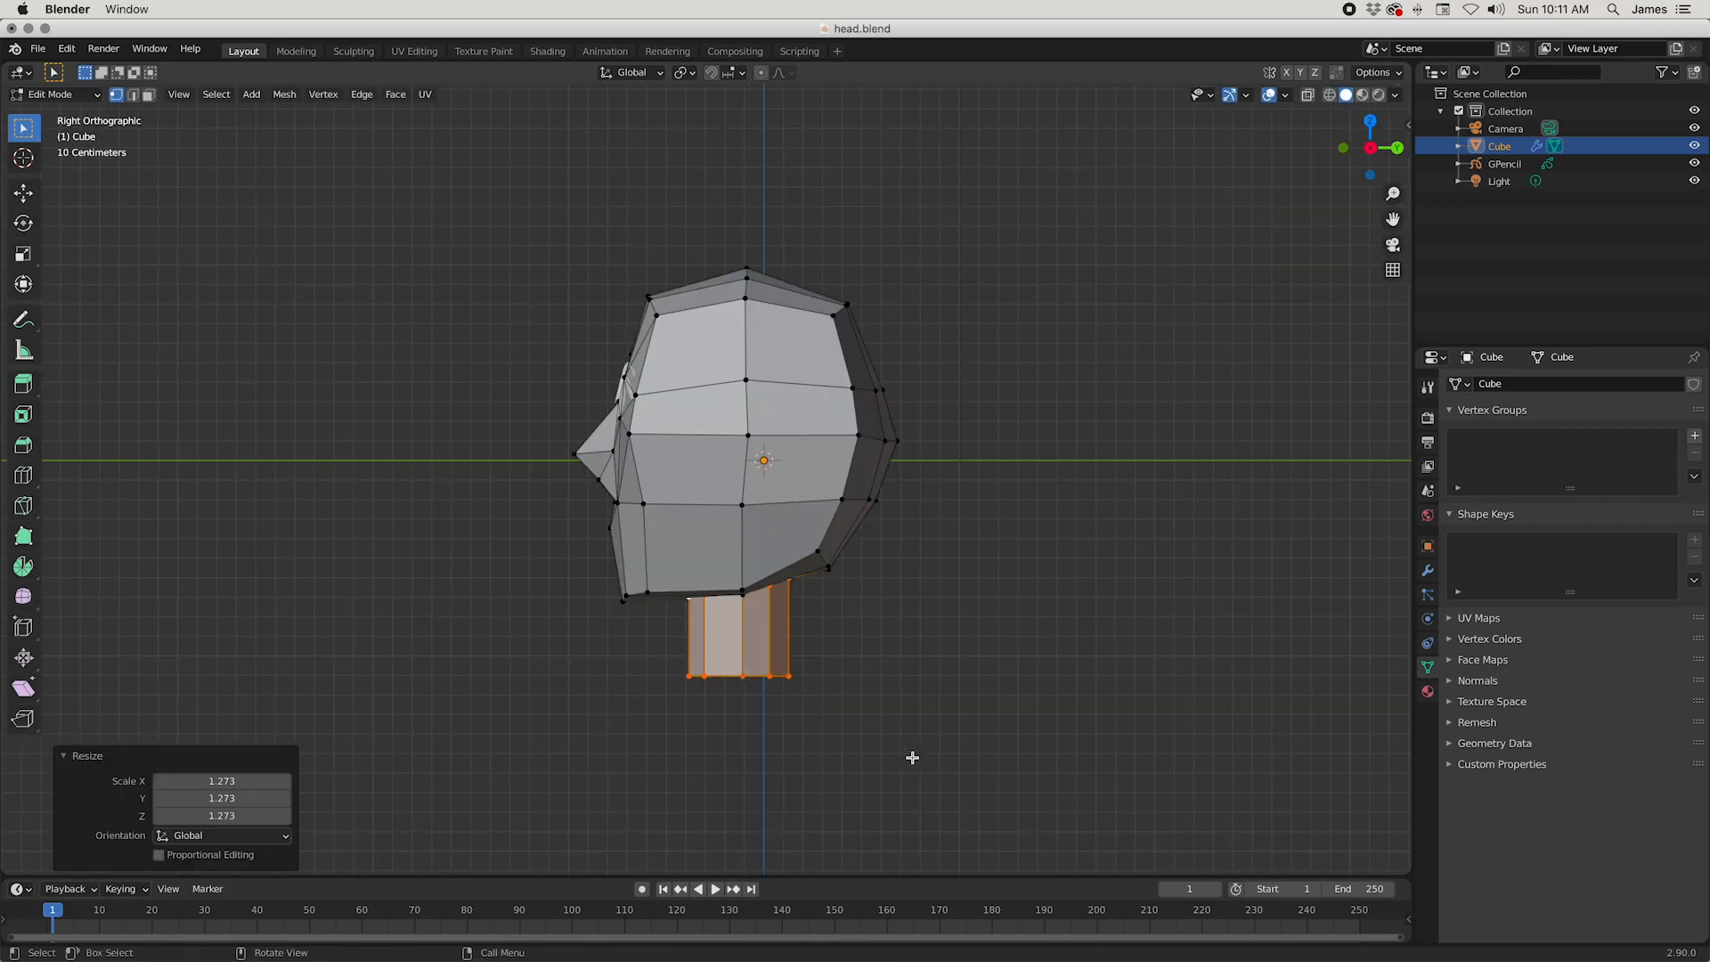
Step: Lower the selected neck about 0.03 m along Z in the right orthographic view
key("KP_1")
key("KP_3")
key("g")
key("z")
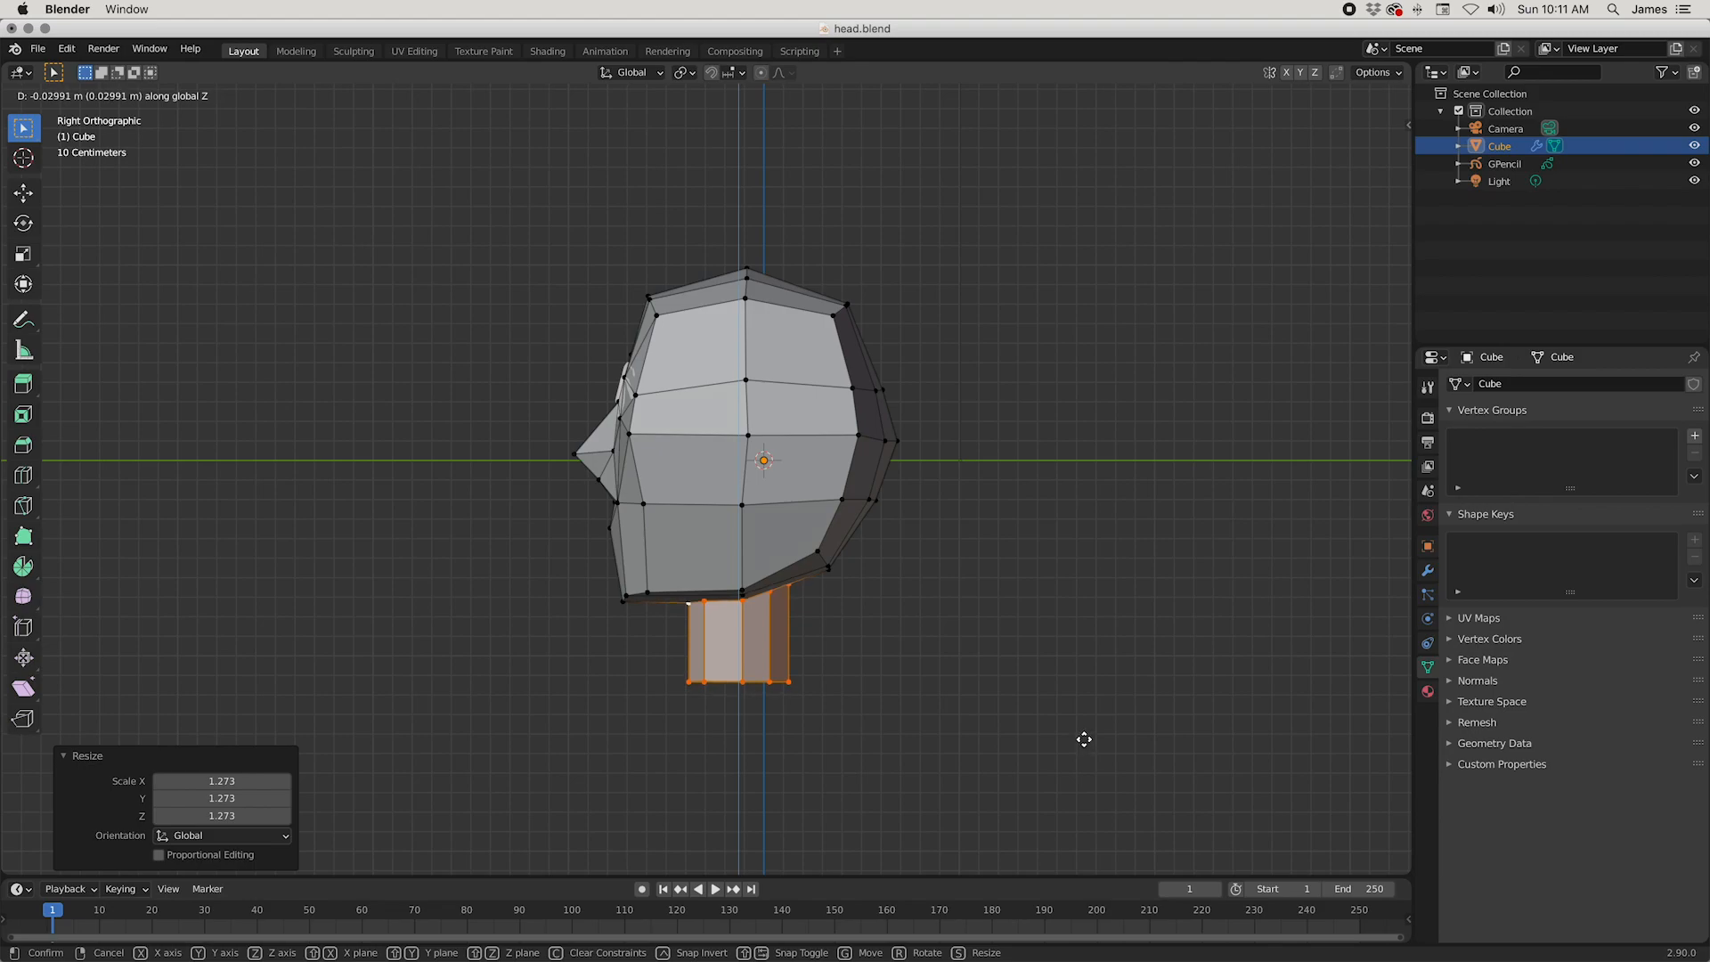
left_click(1084, 739)
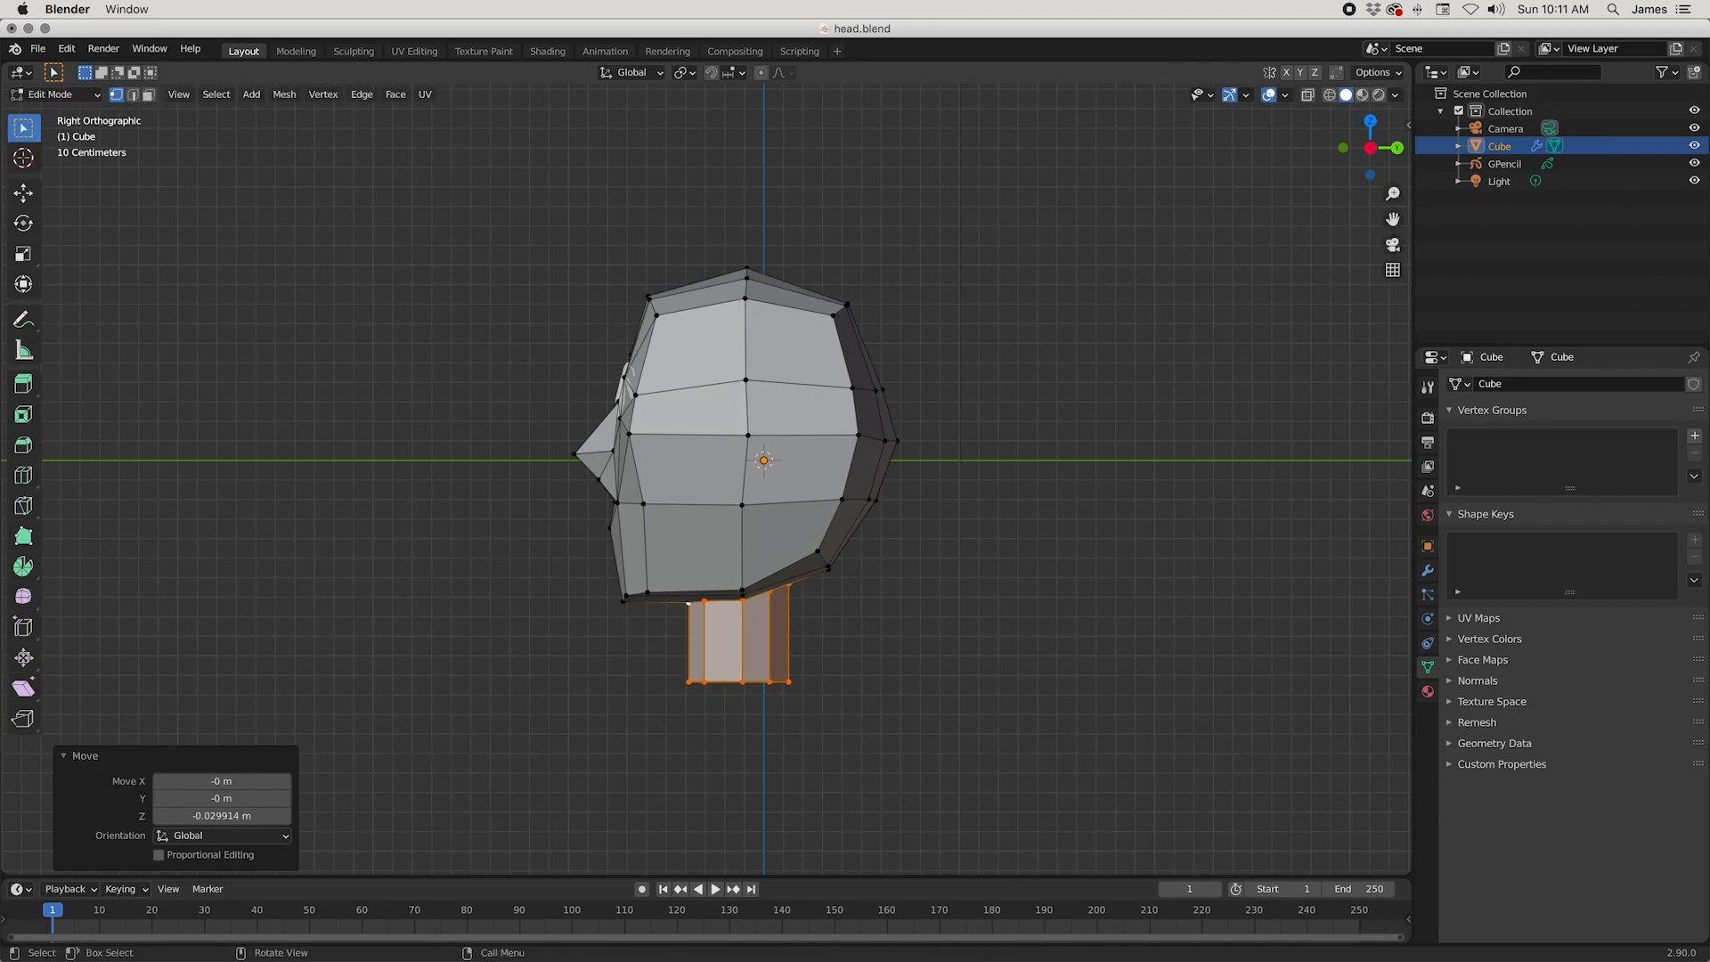
key("r")
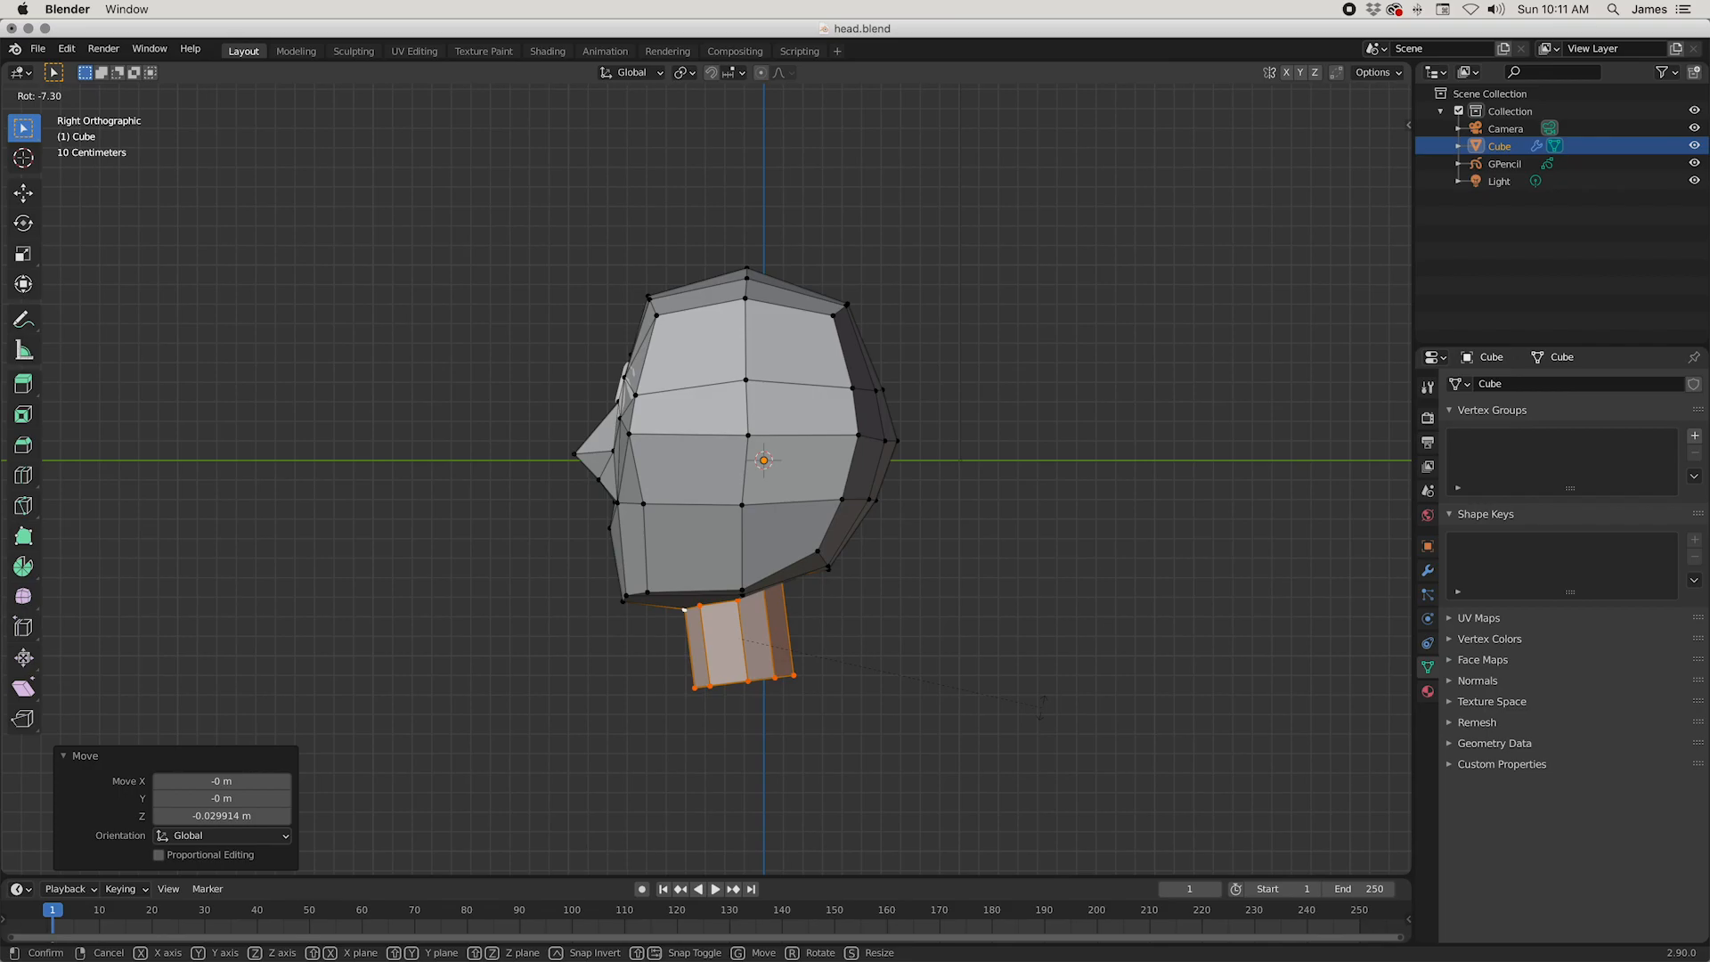
key("Escape")
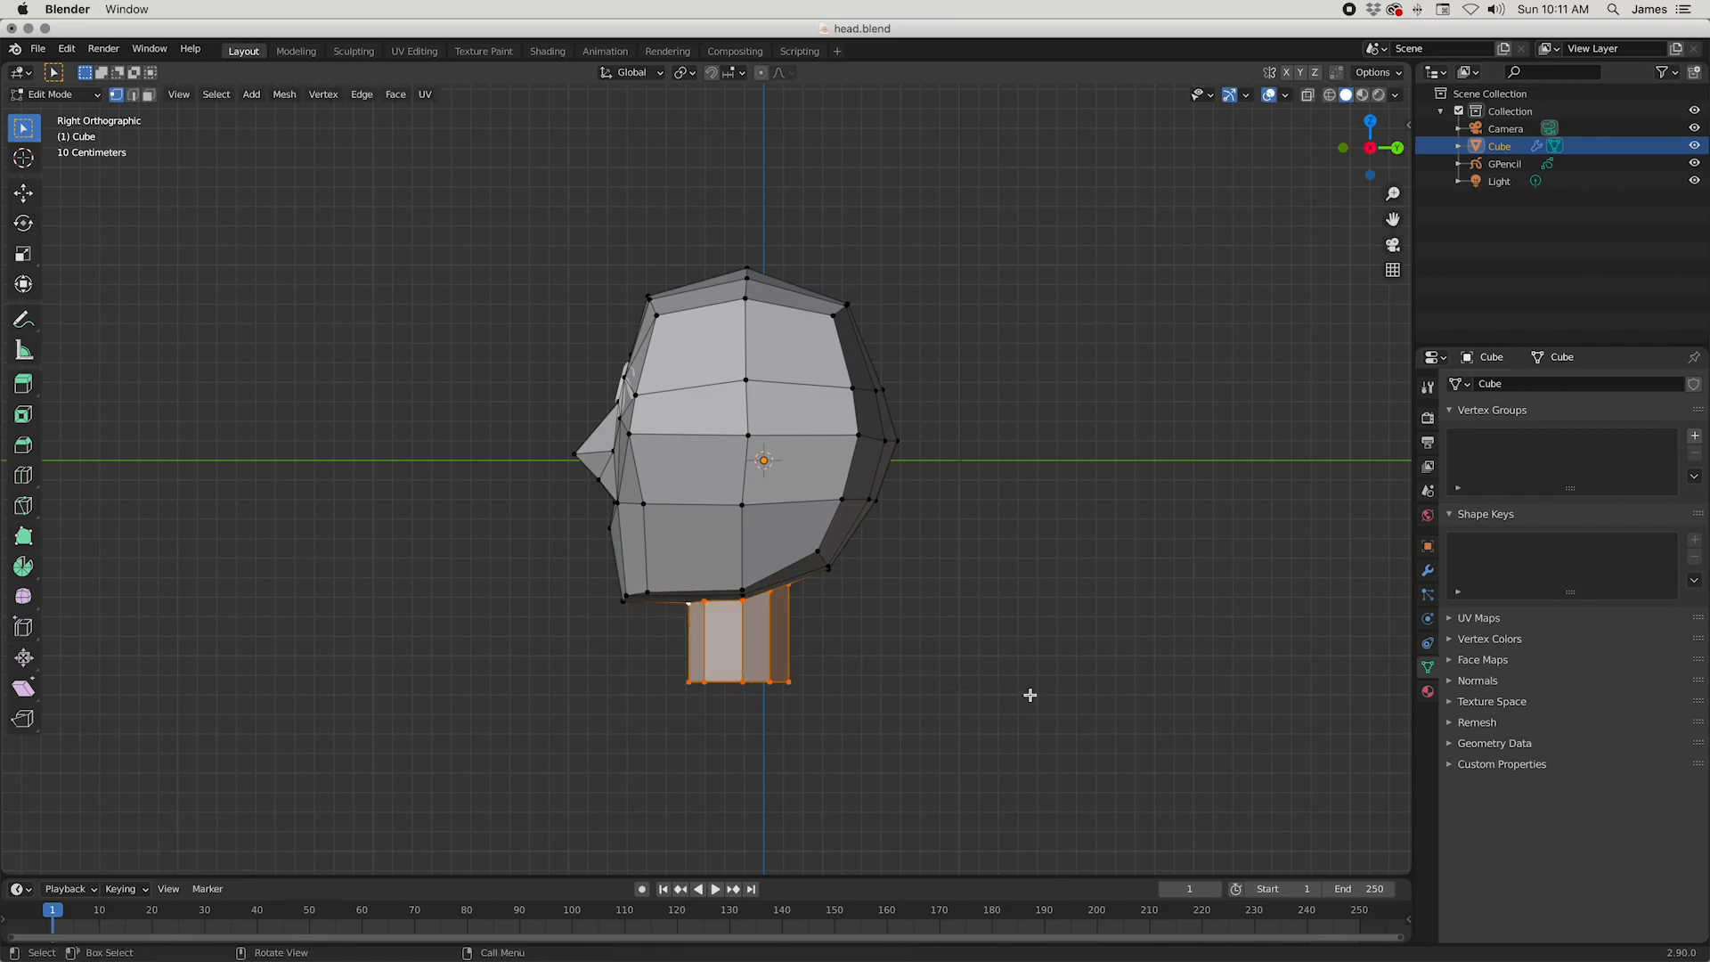
key("super+z")
Step: Shift the neck about 0.026 m toward the face along Y, and check the head from the front three-quarter view
key("g")
key("y")
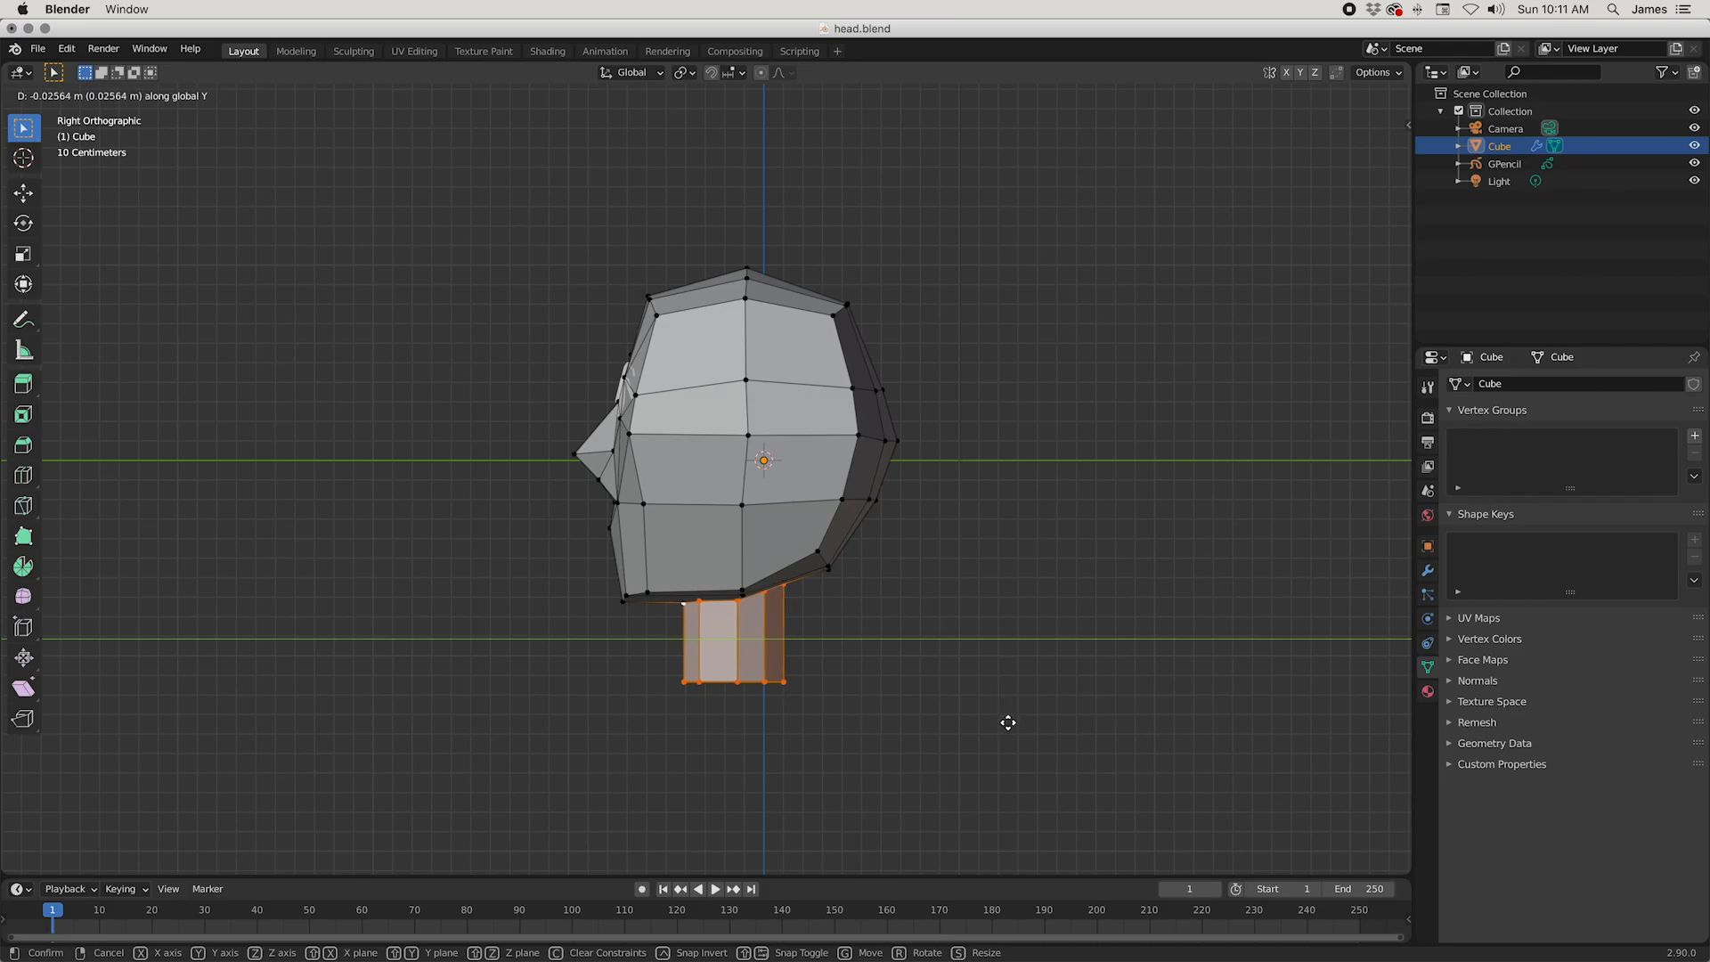
left_click(1011, 722)
left_click(1004, 721)
middle_click_drag(1005, 721, 1008, 529)
key("Tab")
key("Tab")
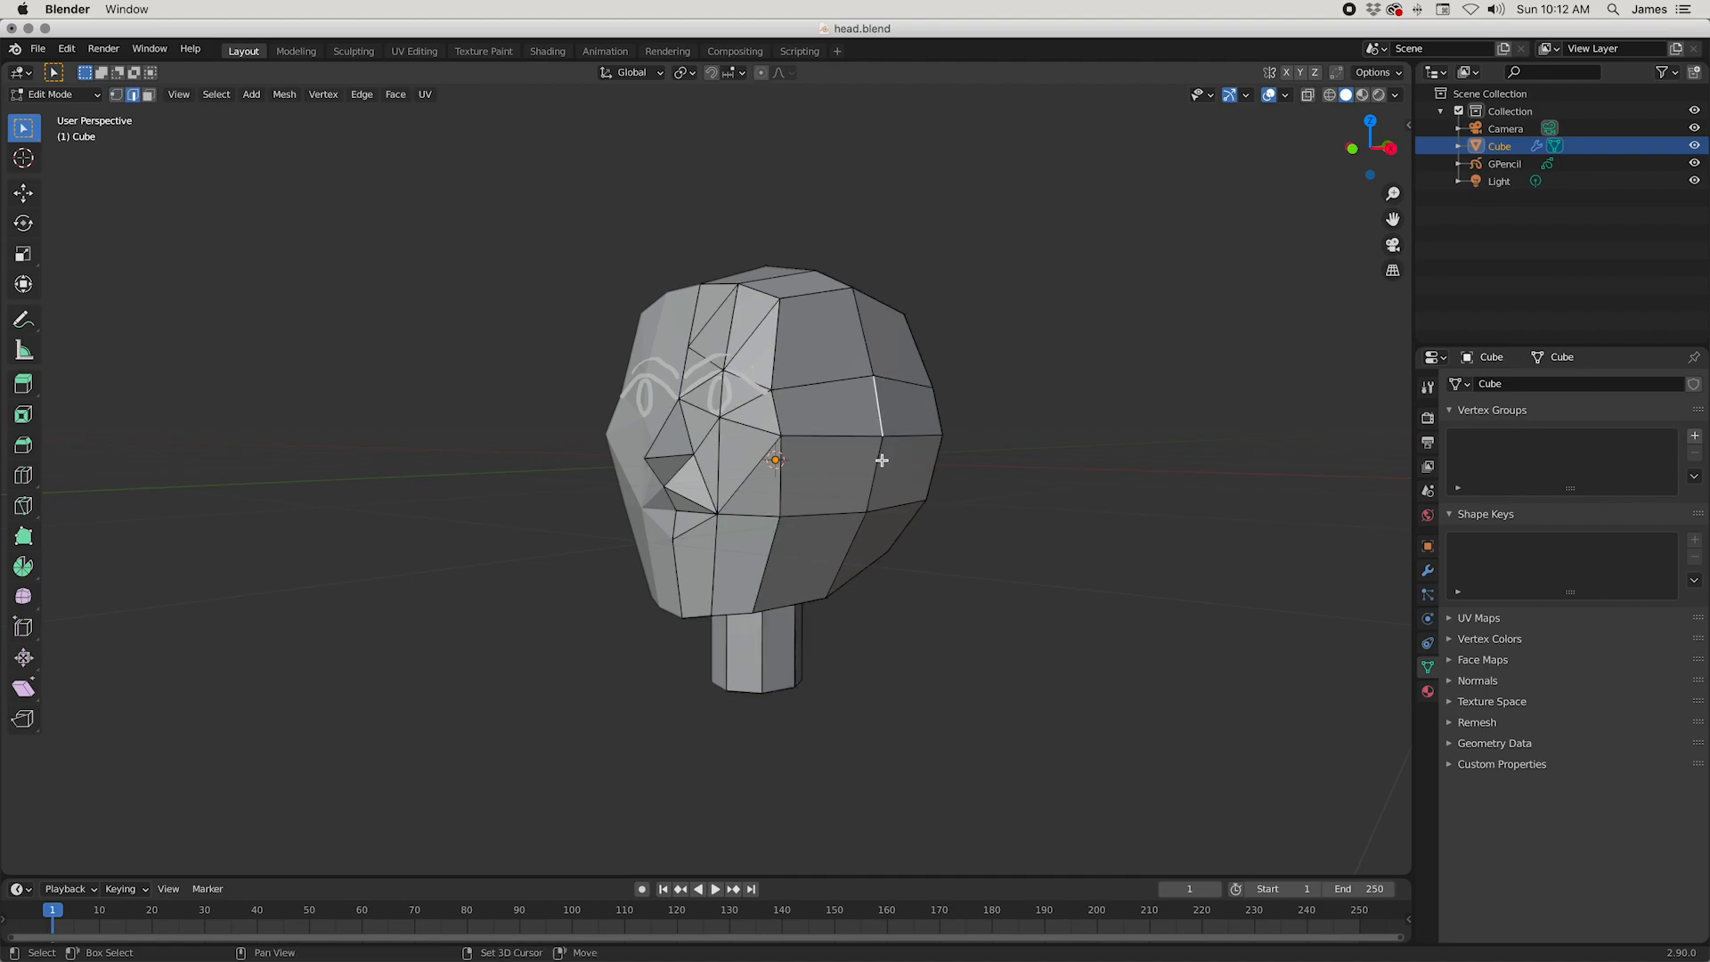
Step: Extrude the two stacked vertical edges at the middle of the head's side outward to form an ear flap
mouse_move(880, 460)
middle_mouse_down()
mouse_move(977, 465)
mouse_move(873, 467)
middle_mouse_up()
middle_click_drag(1036, 456, 1099, 478)
key("g")
left_click(1135, 455)
Step: Move the ear's upper outer vertex about (-0.032, -0.046, -0.037) m and its lower outer vertex about (-0.057, -0.052, 0.060) m
key("1")
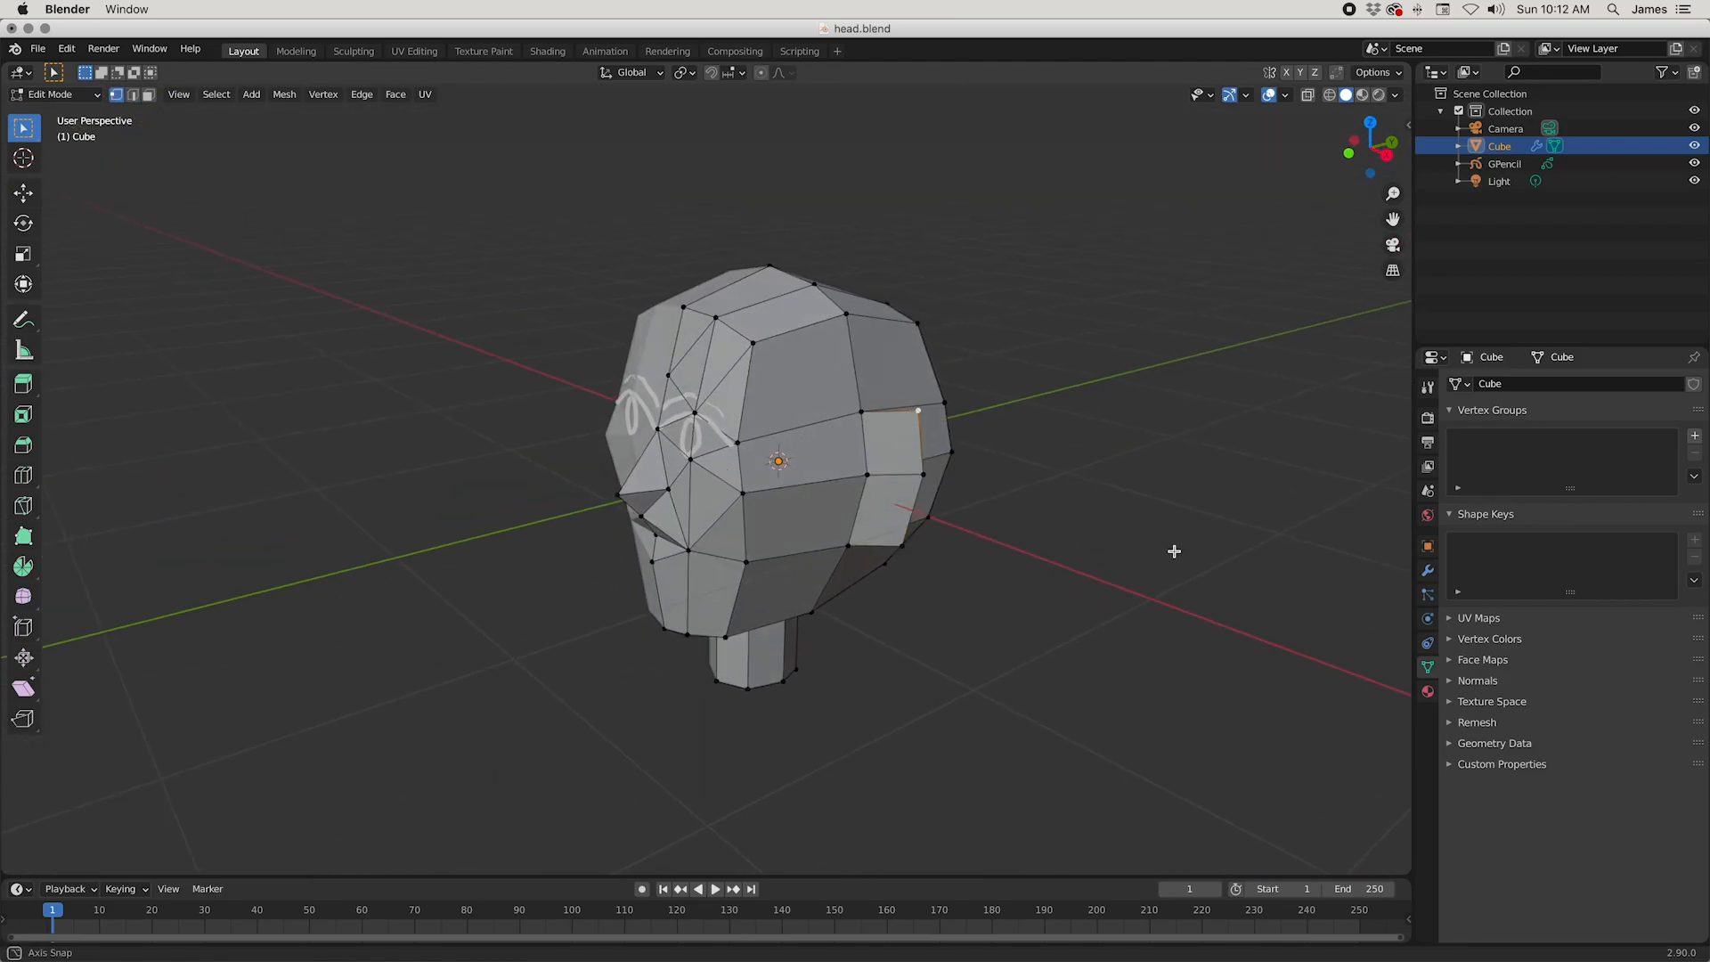
middle_click_drag(1173, 553, 1172, 537)
key("g")
left_click(980, 574)
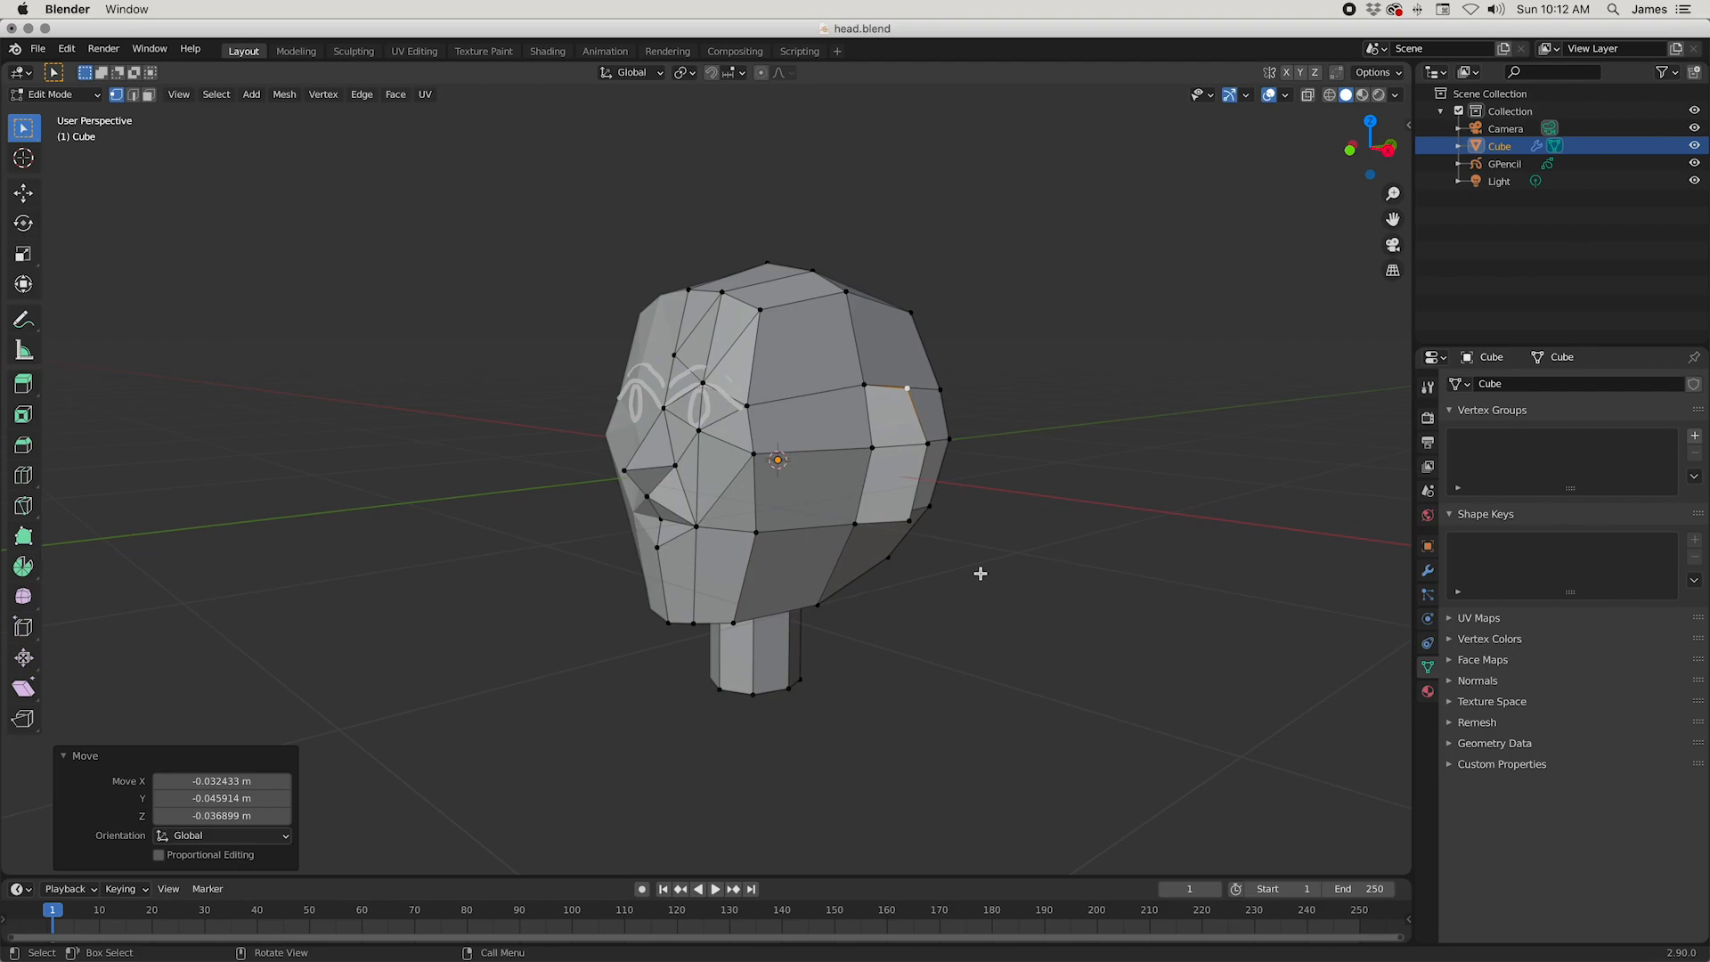
left_click(909, 518)
key("g")
left_click(1049, 593)
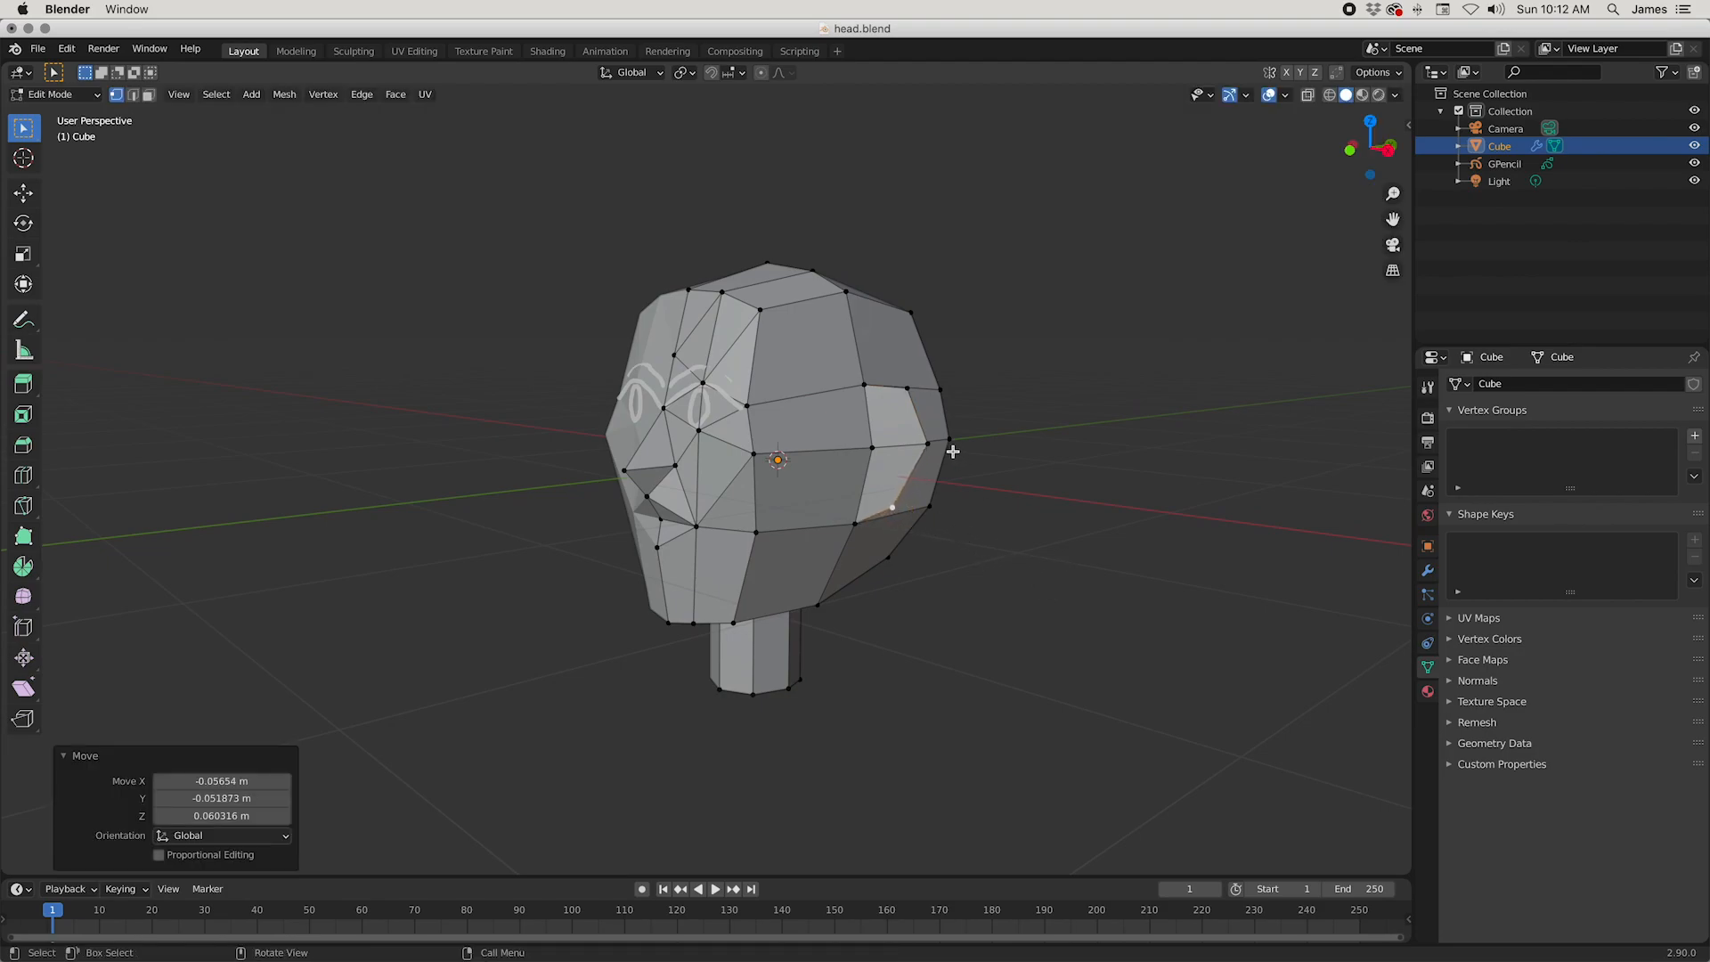
Step: Move the ear's middle outer vertex slightly toward the head and nudge its upper outer vertex up about 0.007 m
left_click(932, 445)
key("g")
left_click(975, 478)
left_click(906, 396)
key("g")
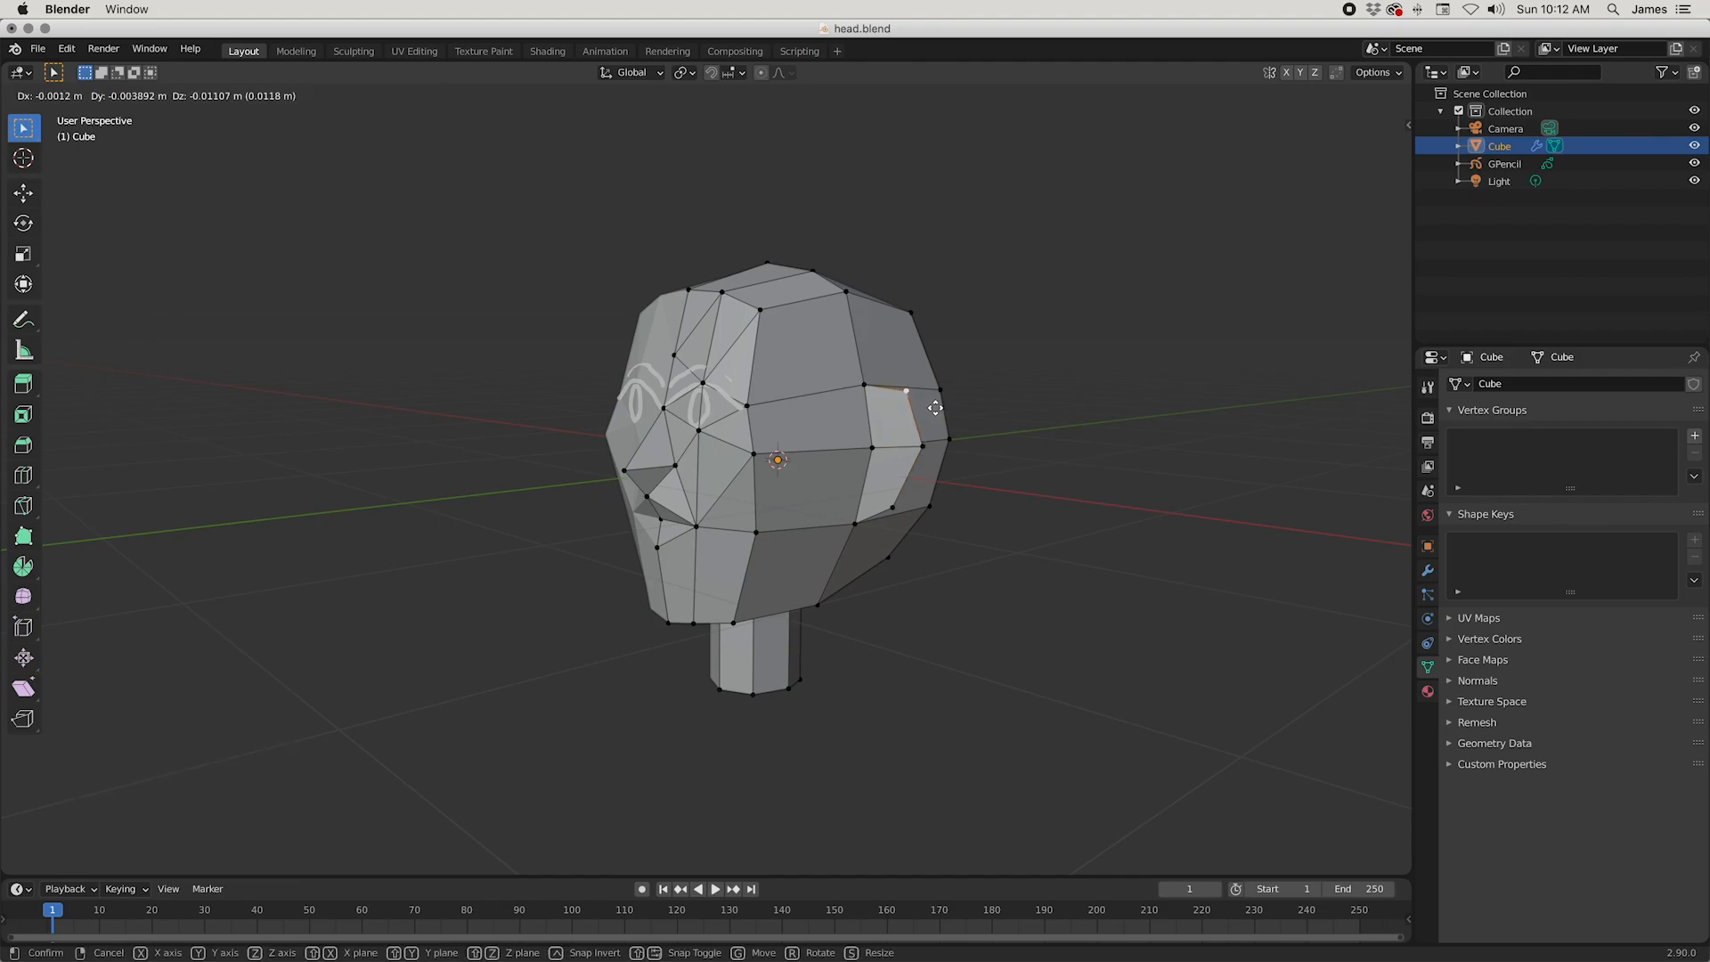
left_click(935, 408)
Step: Pull the ear's upper outer vertex in about 0.038 m along X, and adjust the middle and lower outer vertices from the front
mouse_move(935, 408)
middle_mouse_down()
mouse_move(778, 526)
mouse_move(969, 507)
mouse_move(1060, 477)
mouse_move(1023, 469)
mouse_move(1024, 490)
middle_mouse_up()
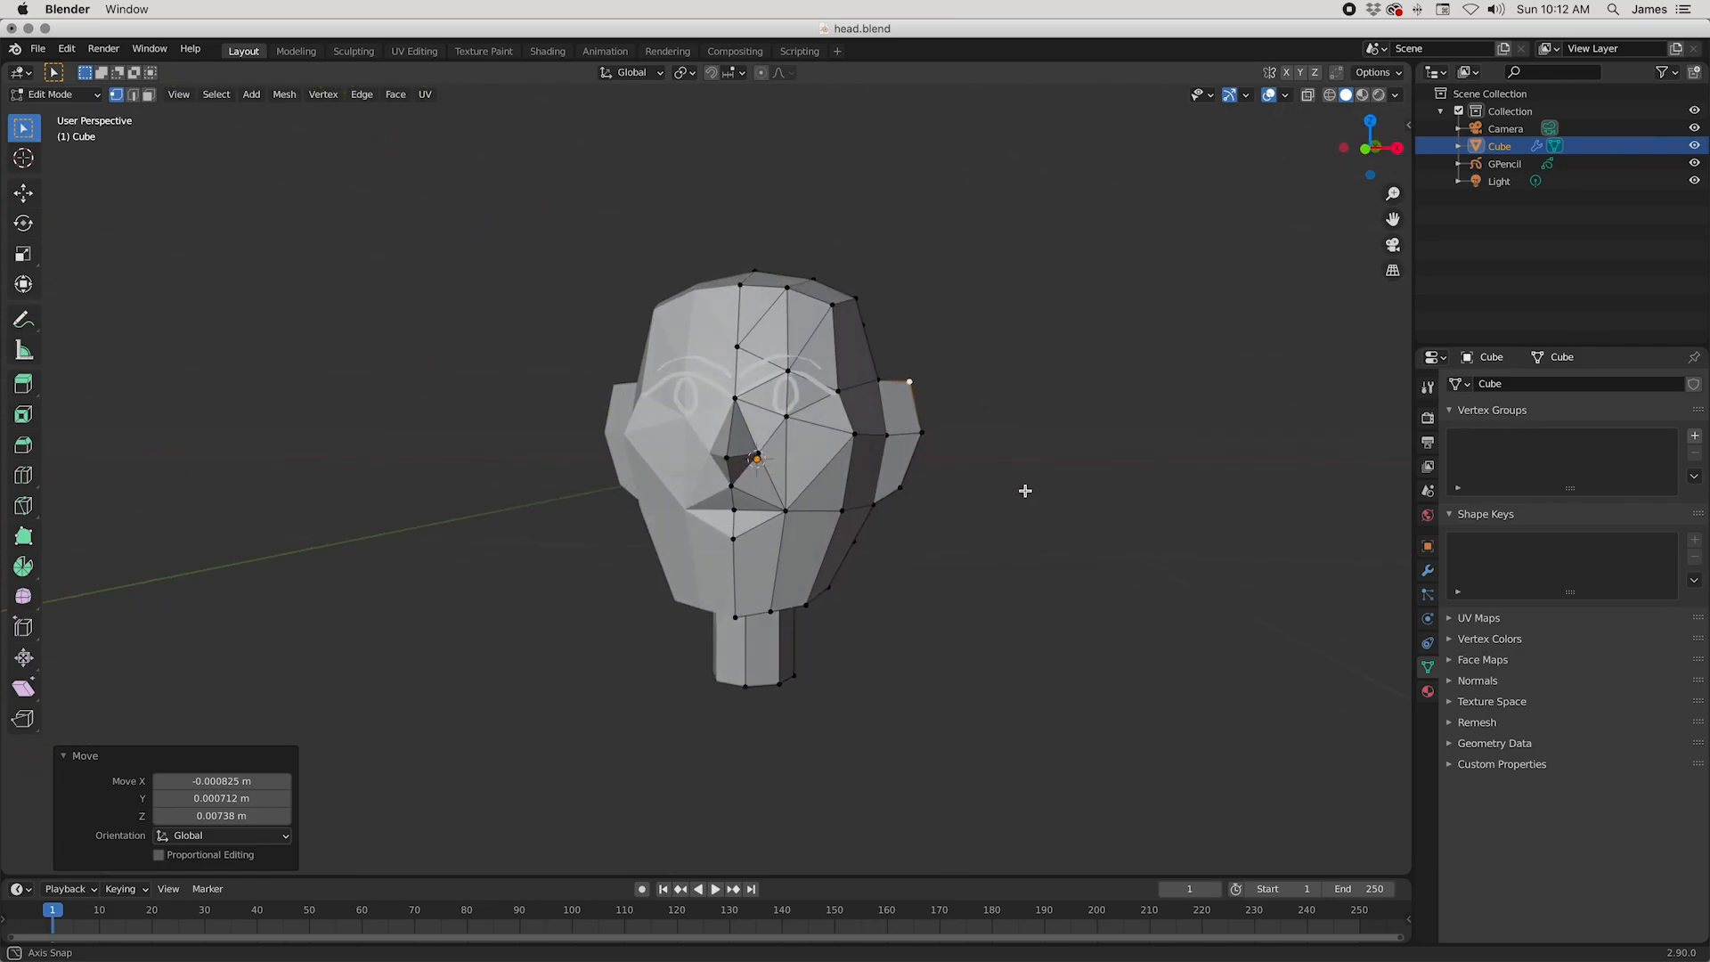
key("g")
left_click(1005, 491)
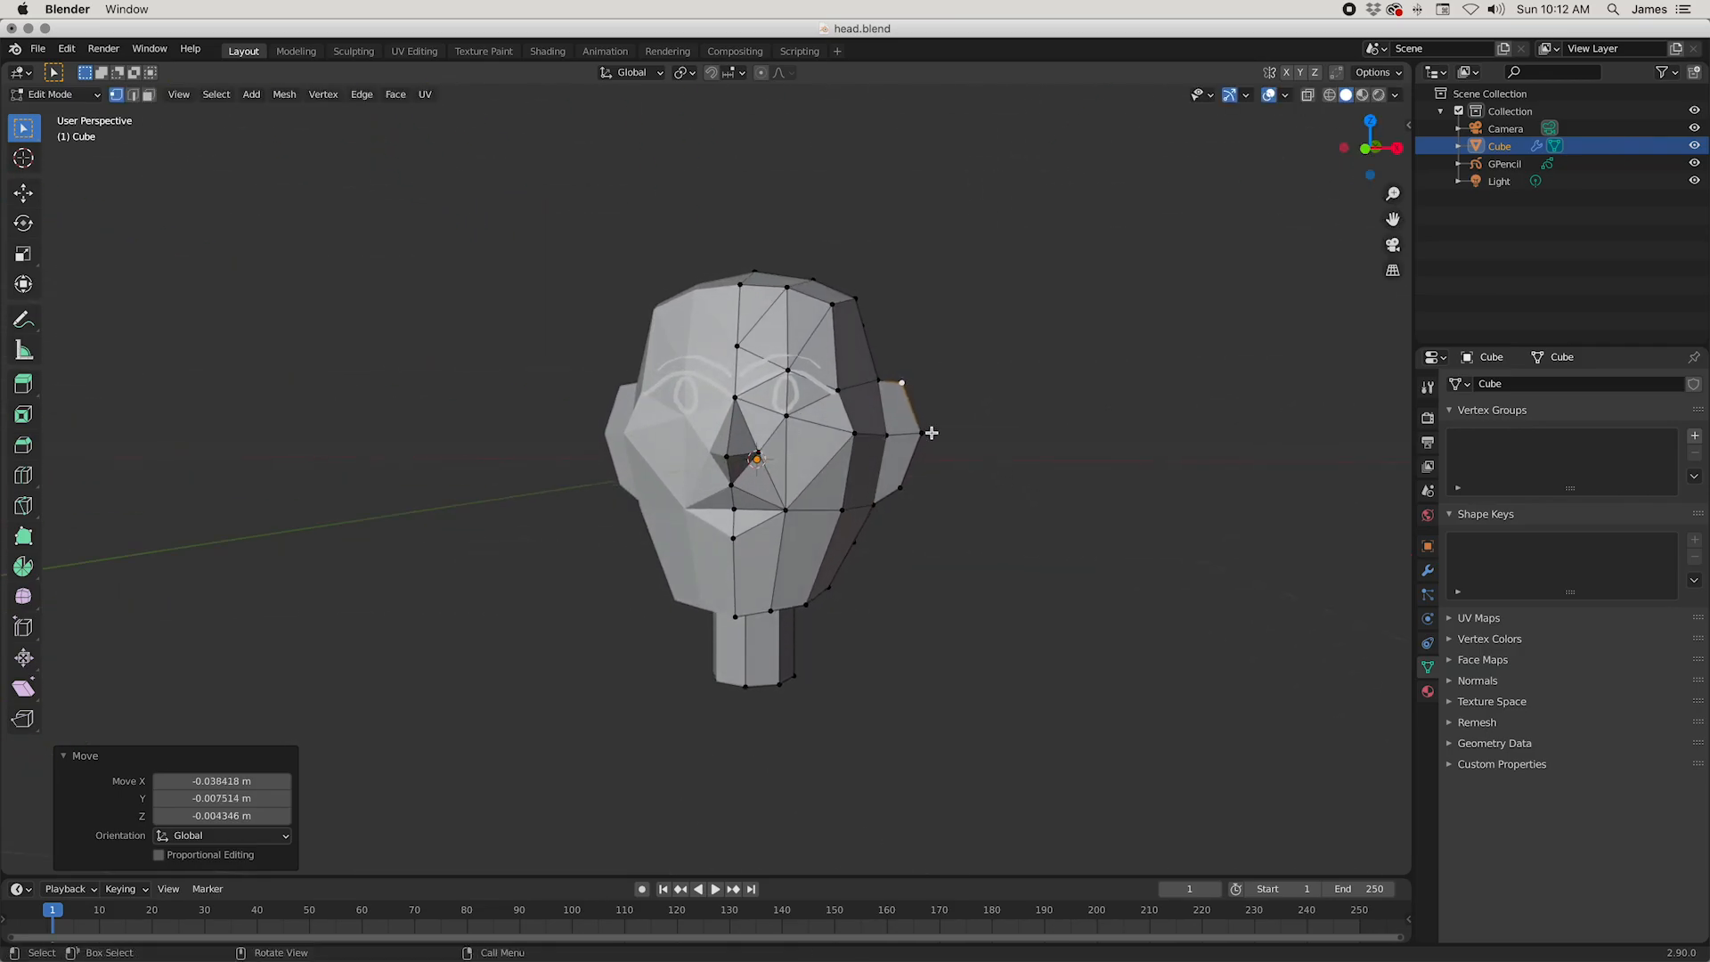
key("g")
left_click(908, 464)
left_click(913, 506)
key("g")
left_click(938, 588)
middle_click_drag(940, 588, 977, 584)
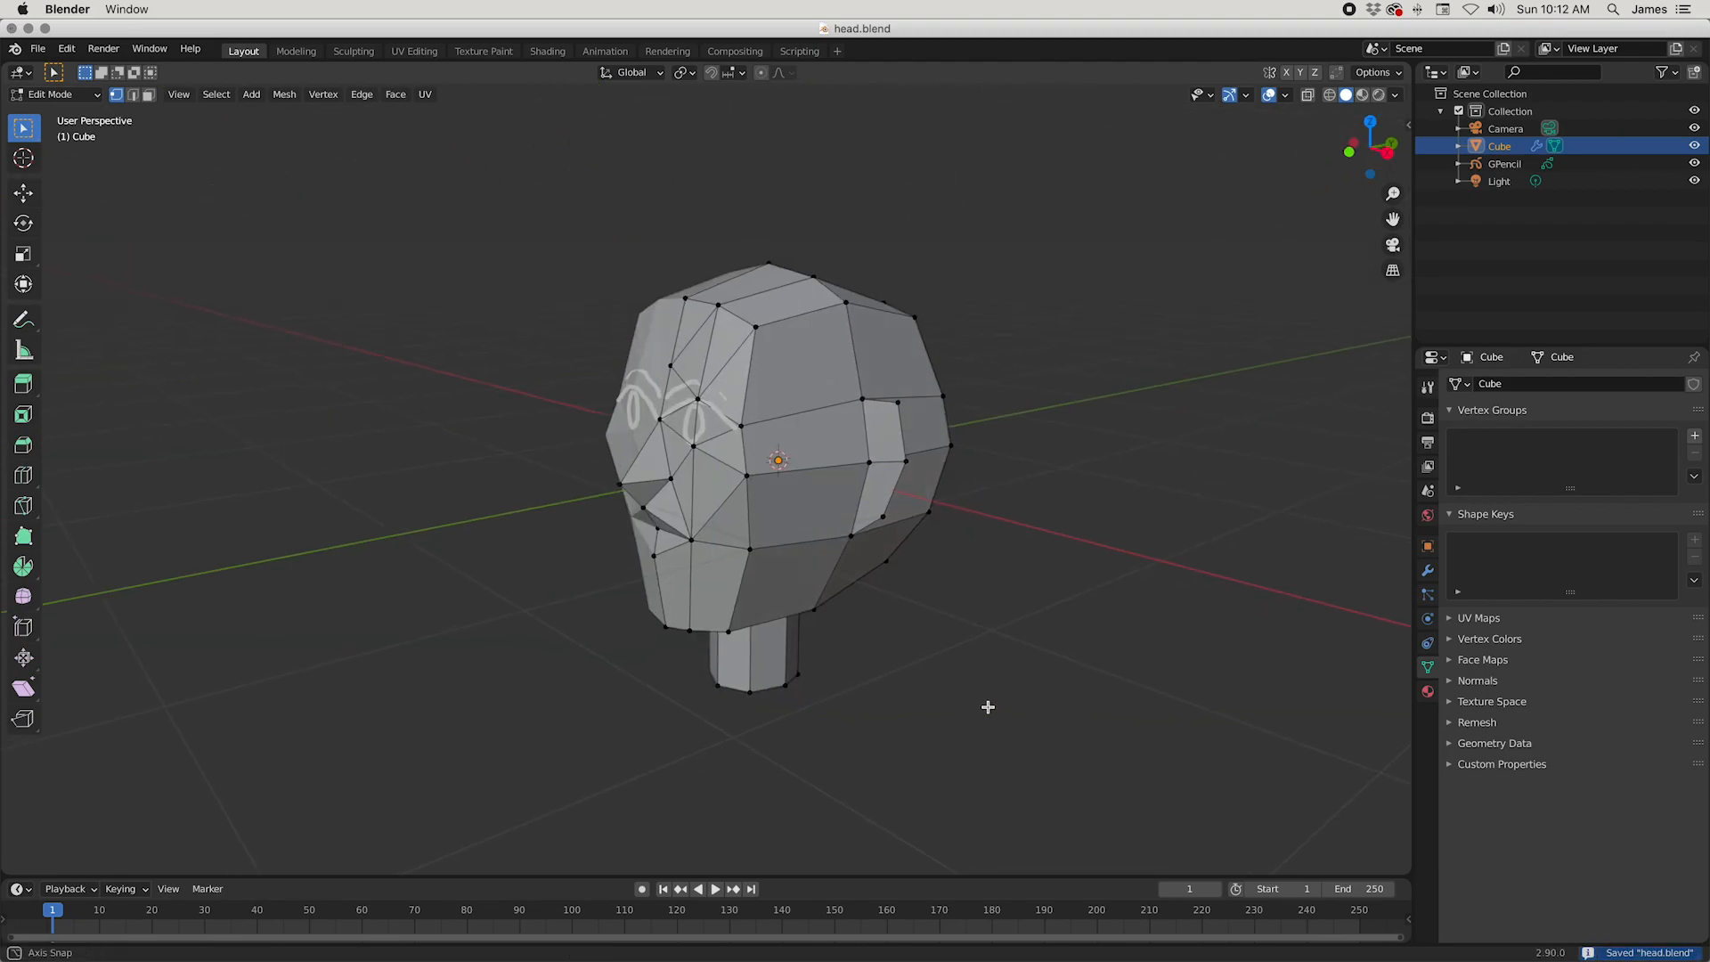
Step: Select the column of vertices at the head's rear corner and move it inward by about (-0.060, -0.074, 0.014) m
middle_click_drag(906, 741, 807, 811)
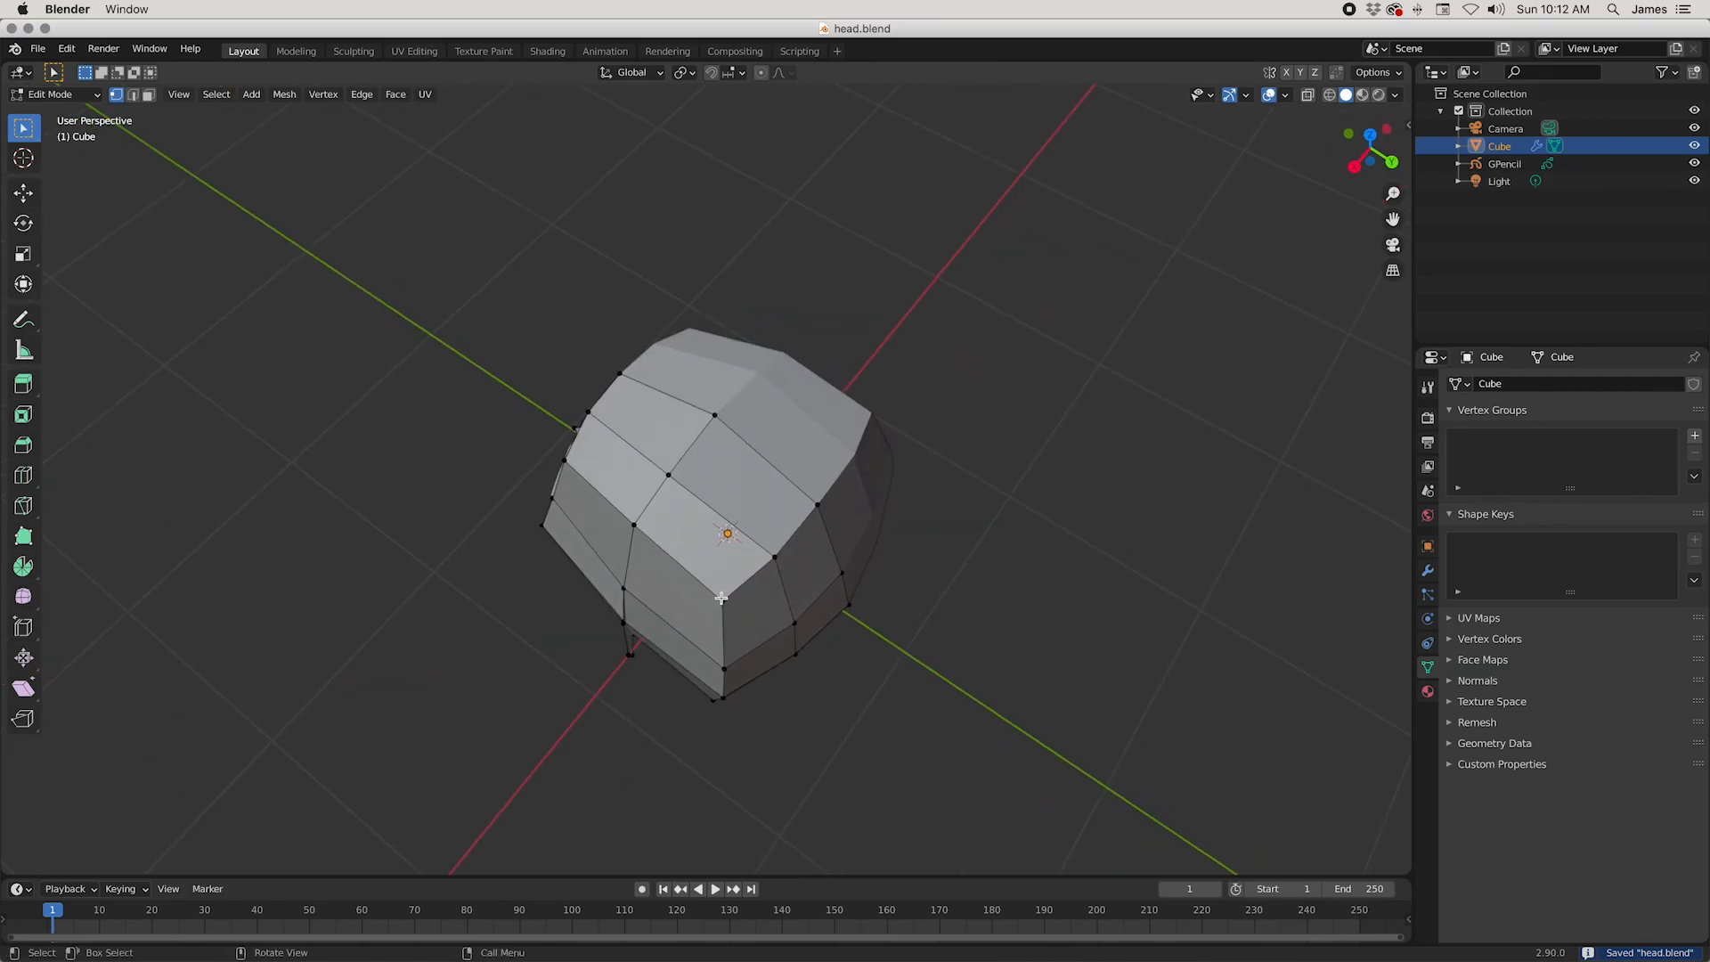
middle_click_drag(723, 744, 776, 760)
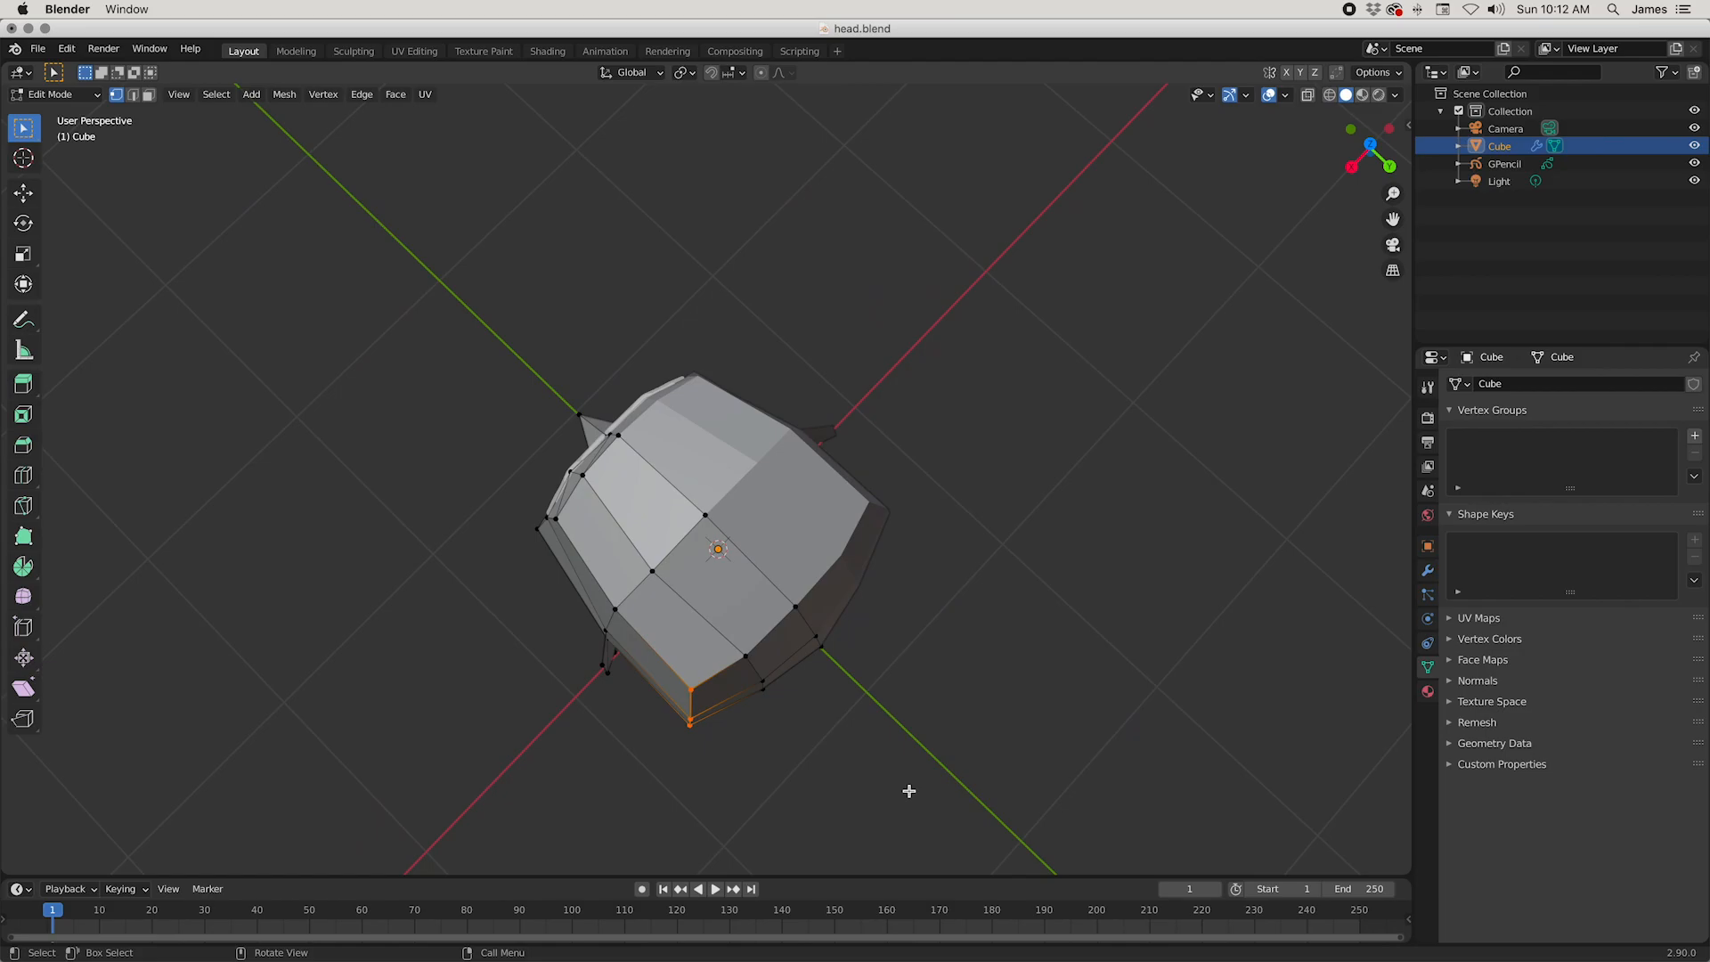
key("g")
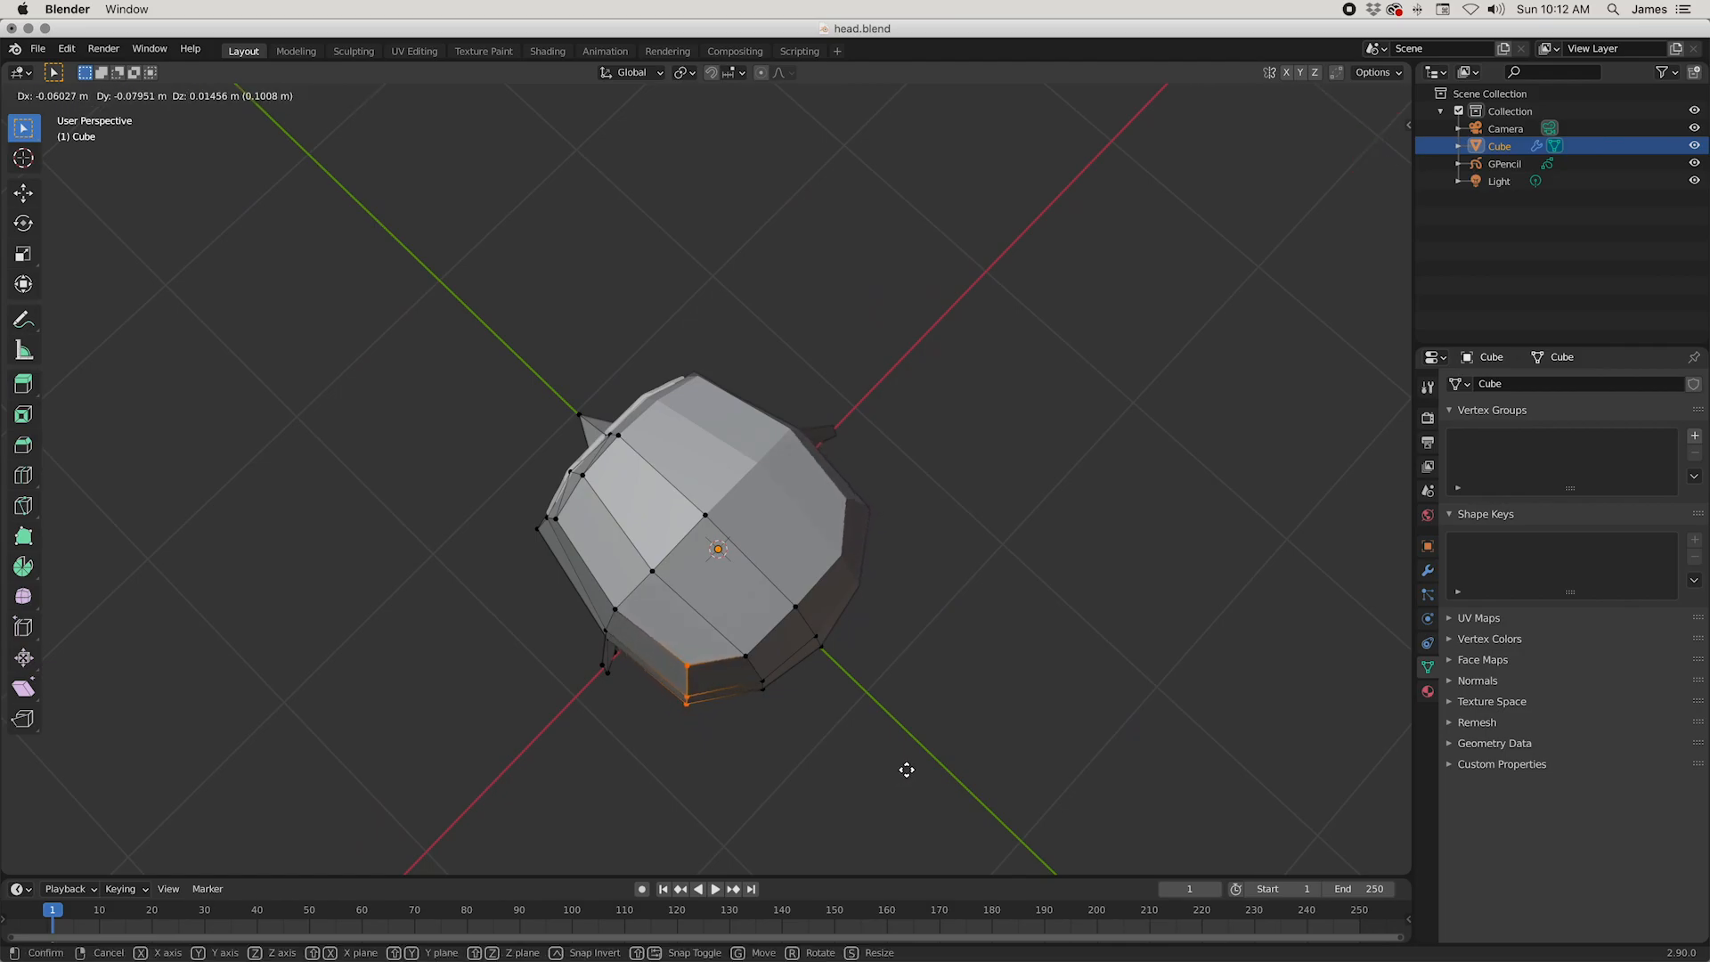
left_click(907, 769)
Step: Move the upper forehead's side corner vertex back about 0.067 m
middle_click_drag(916, 748, 928, 693)
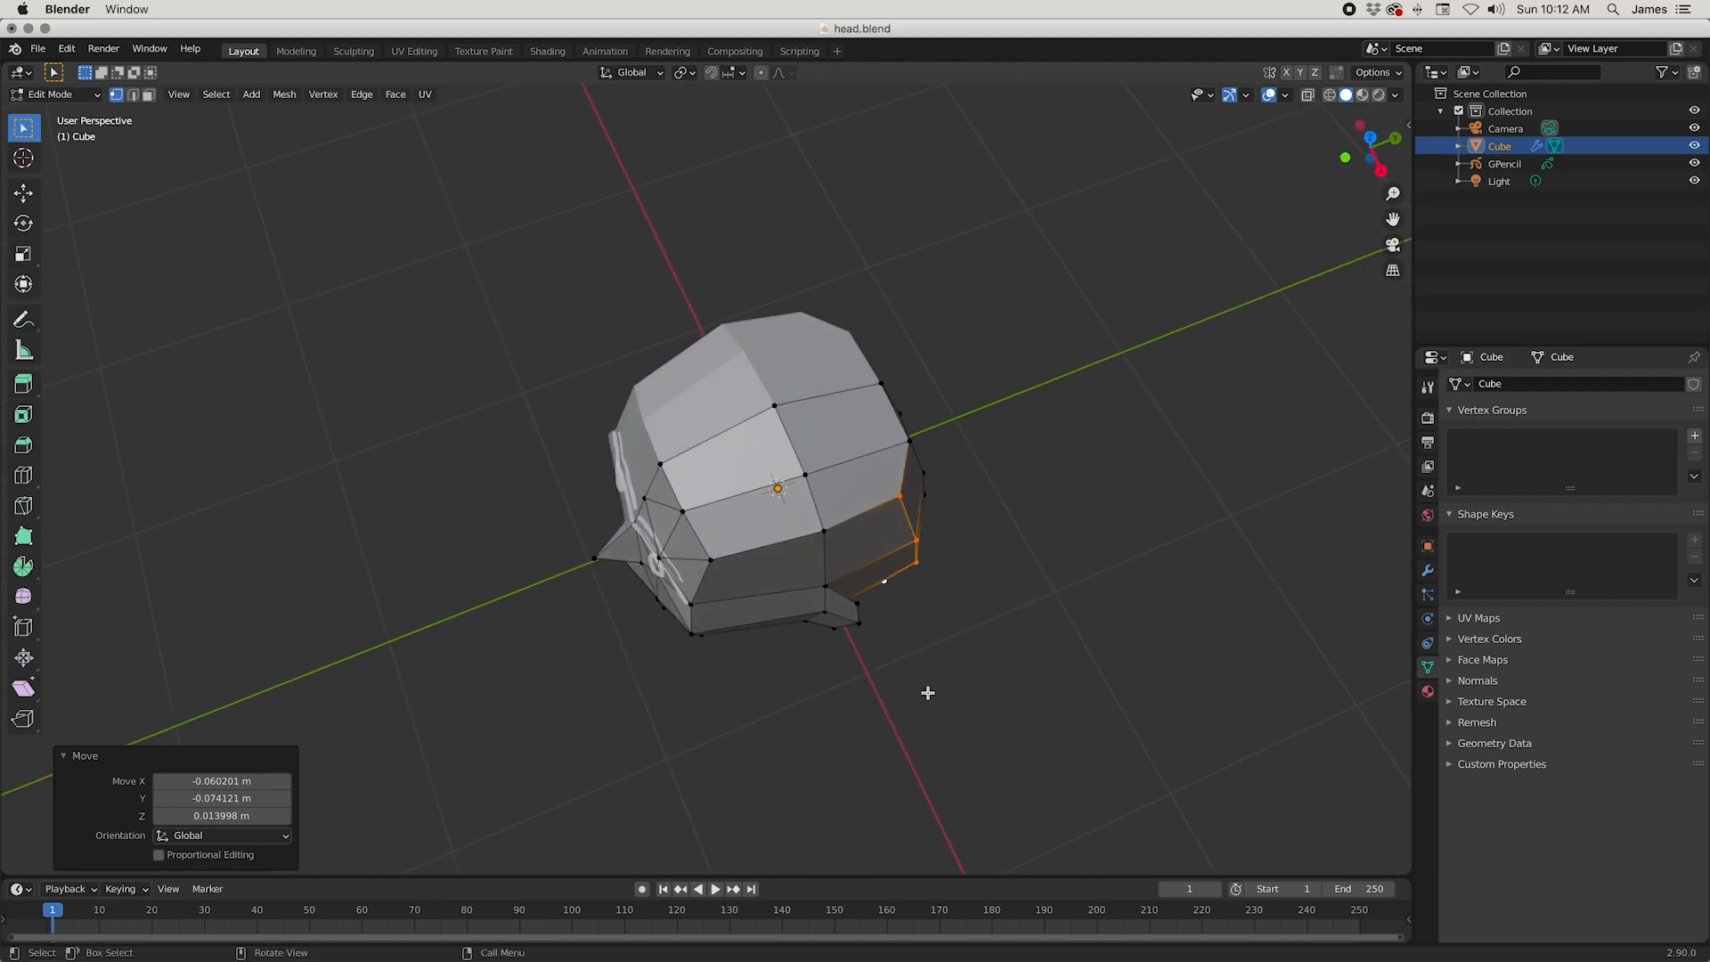
left_click(721, 558)
key("g")
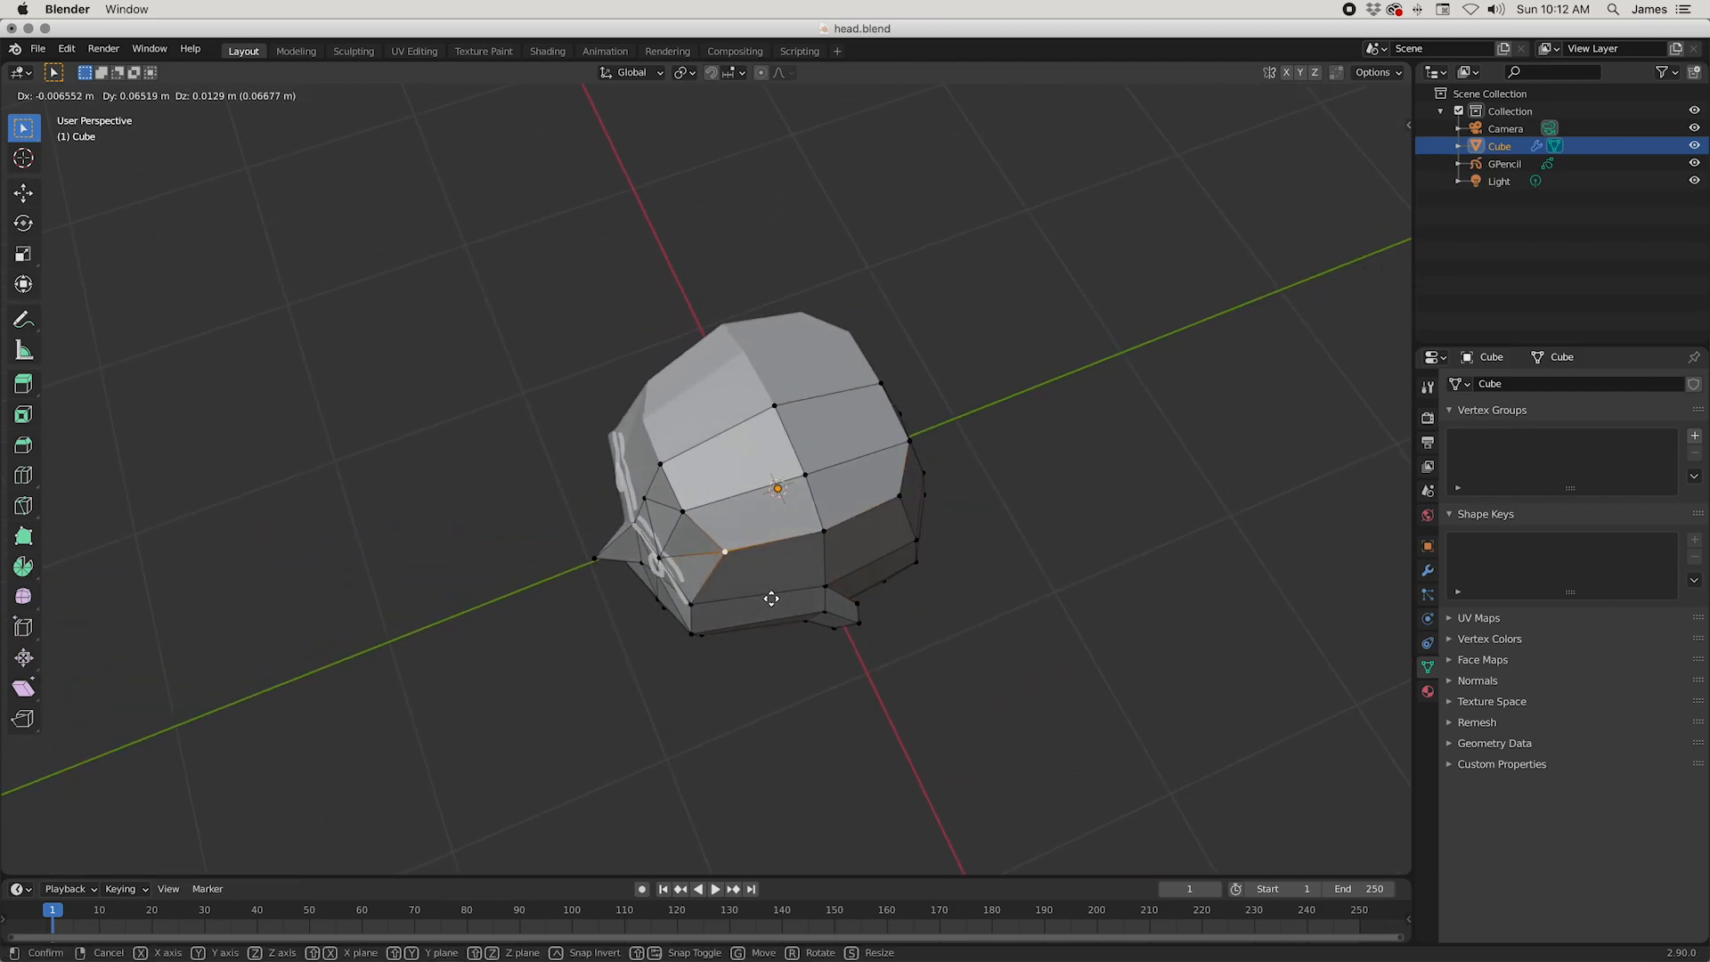
left_click(771, 599)
Step: Subdivide the vertical temple edge beside the forehead with one cut
middle_click_drag(766, 587, 622, 399)
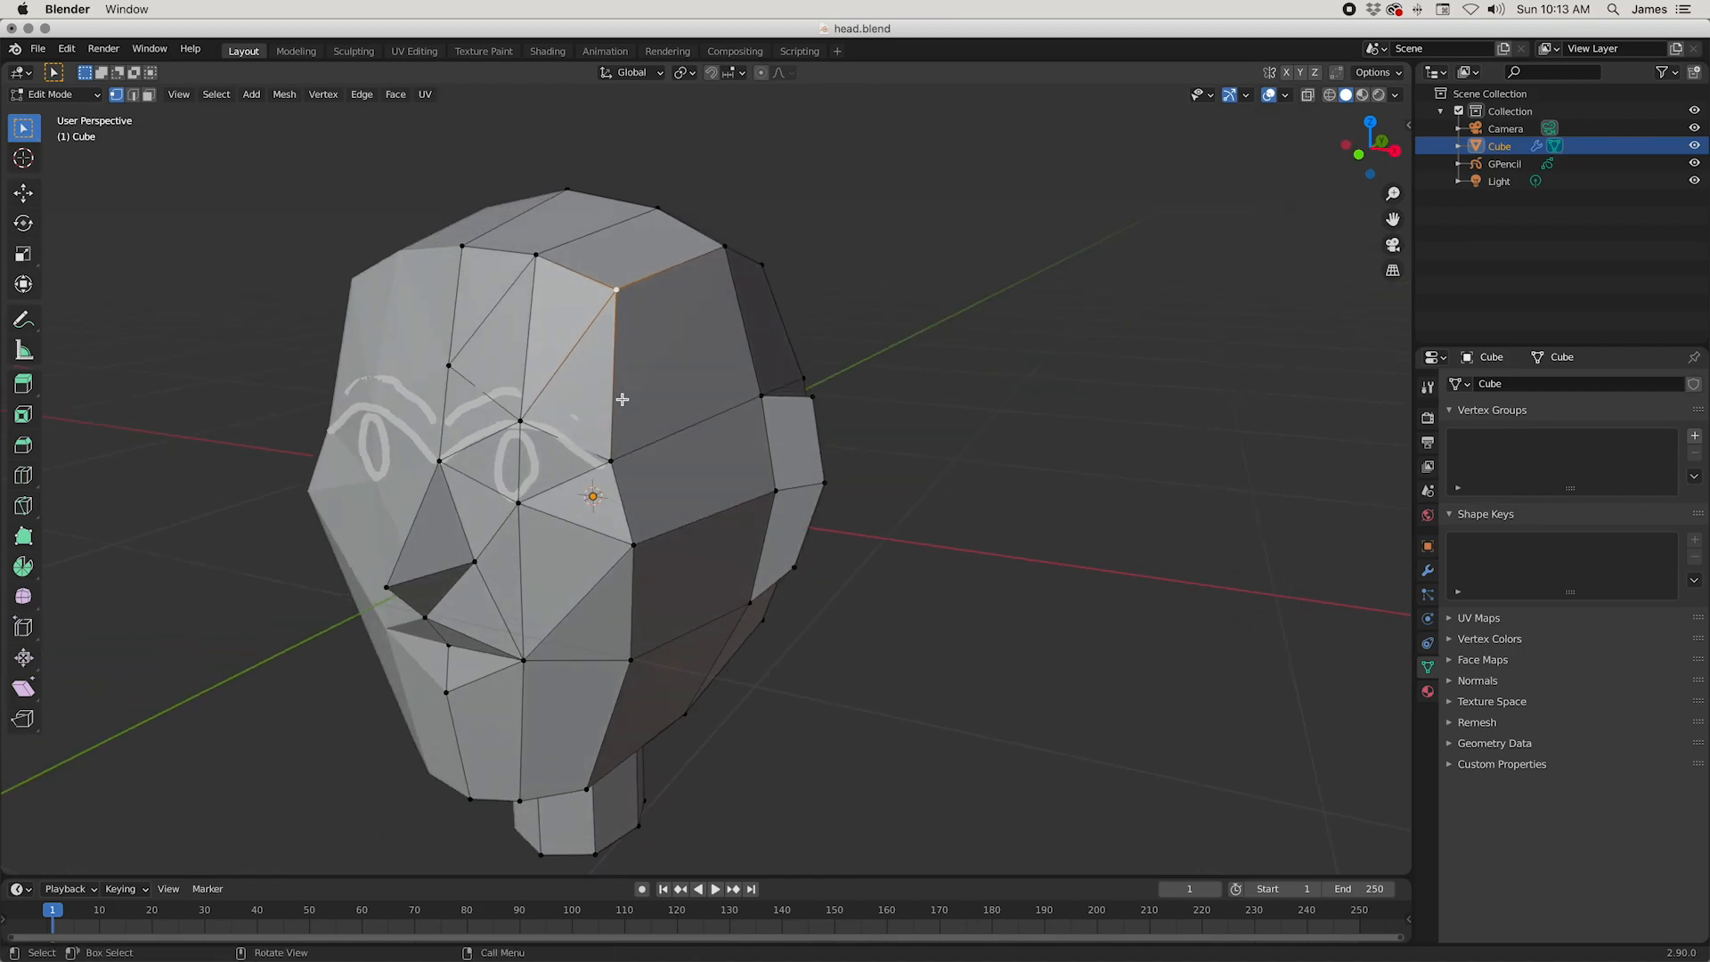
key("2")
left_click(603, 372)
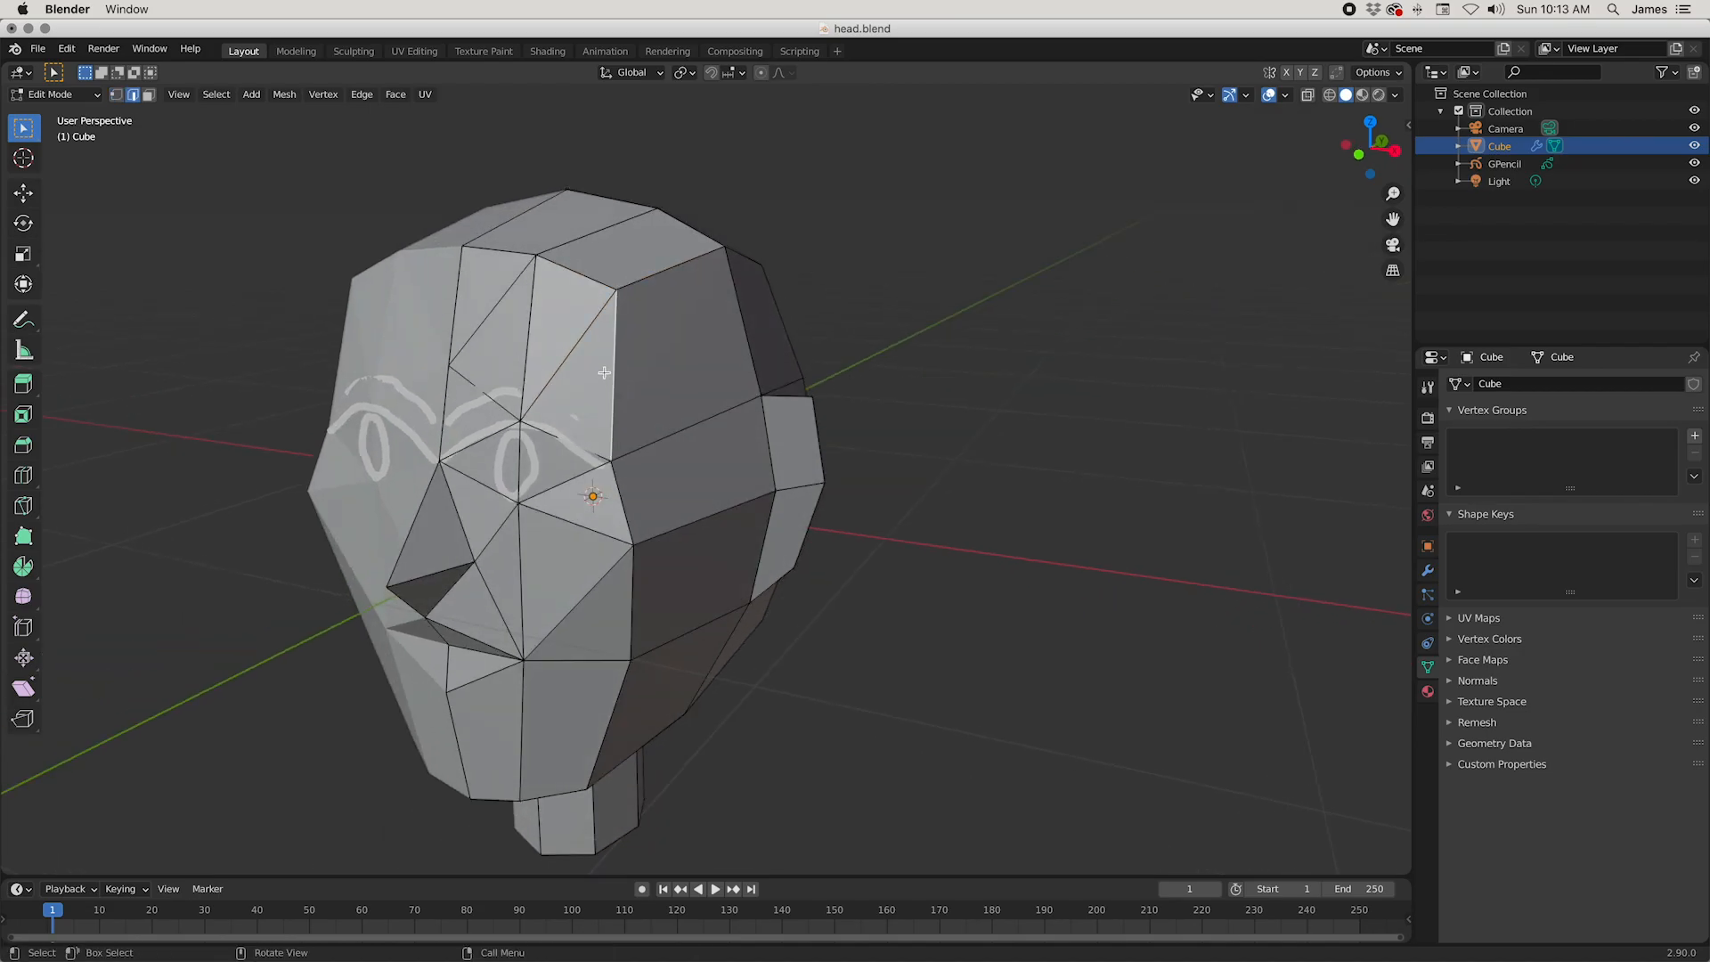
right_click(604, 373)
left_click(611, 442)
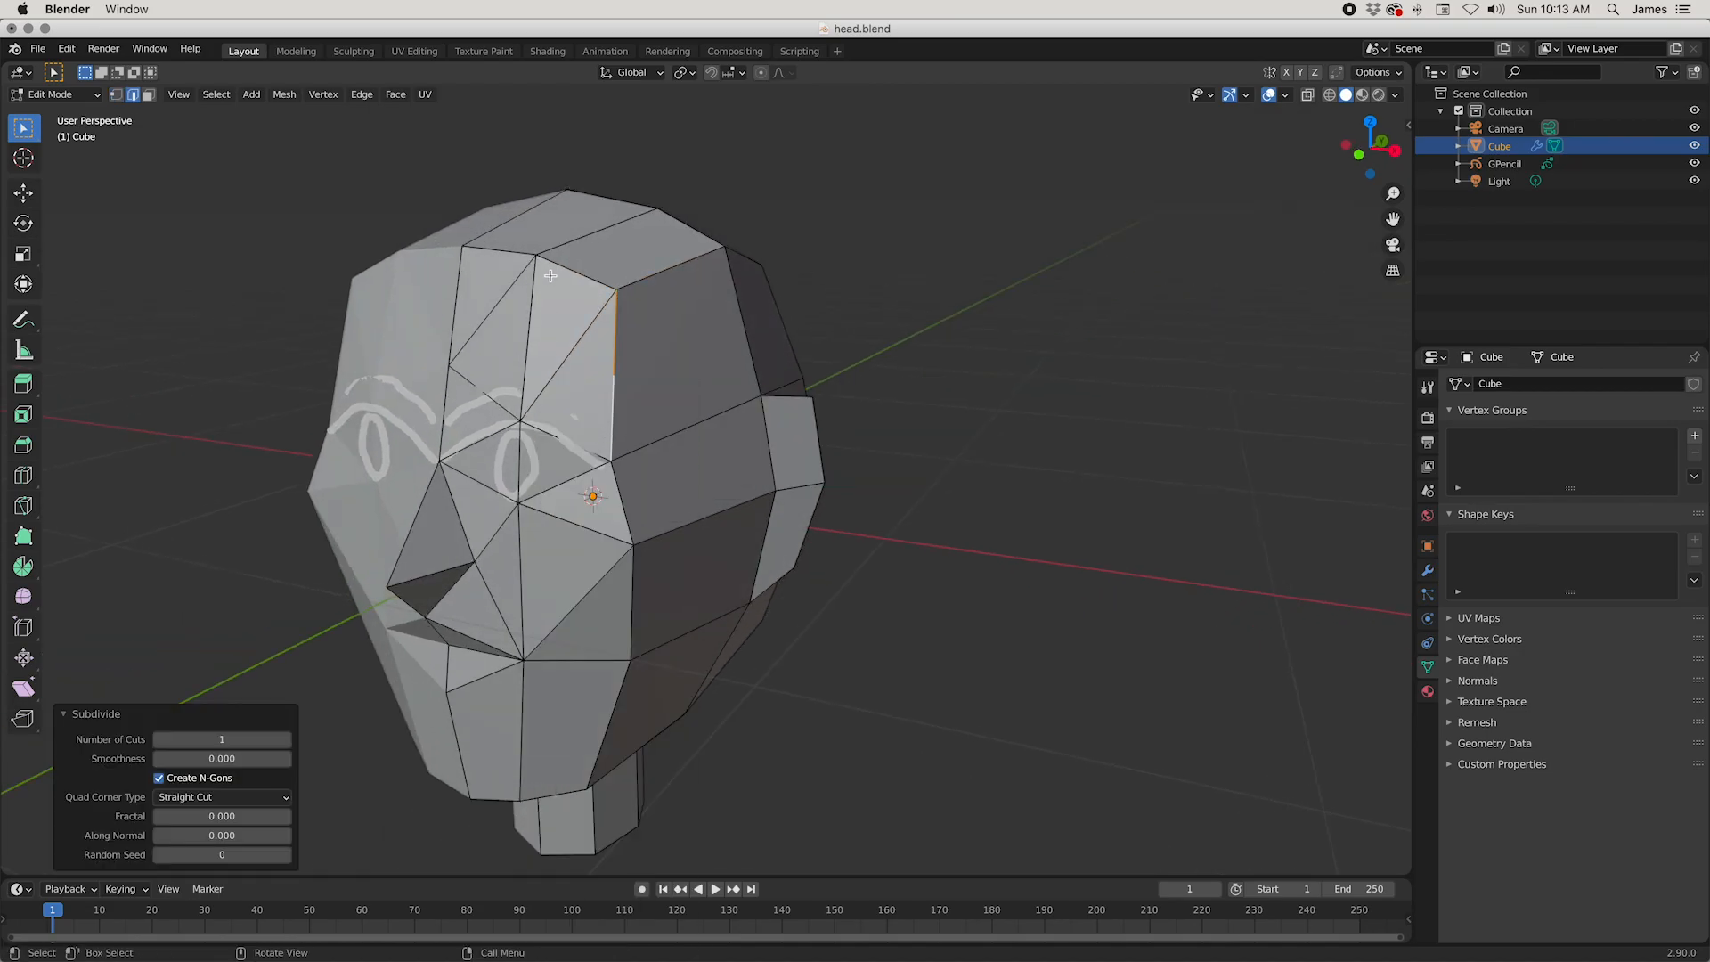
Step: Dissolve the diagonal edge on the outer forehead and connect the new temple vertex to the brow and upper forehead vertices
left_click(580, 348)
right_click(581, 348)
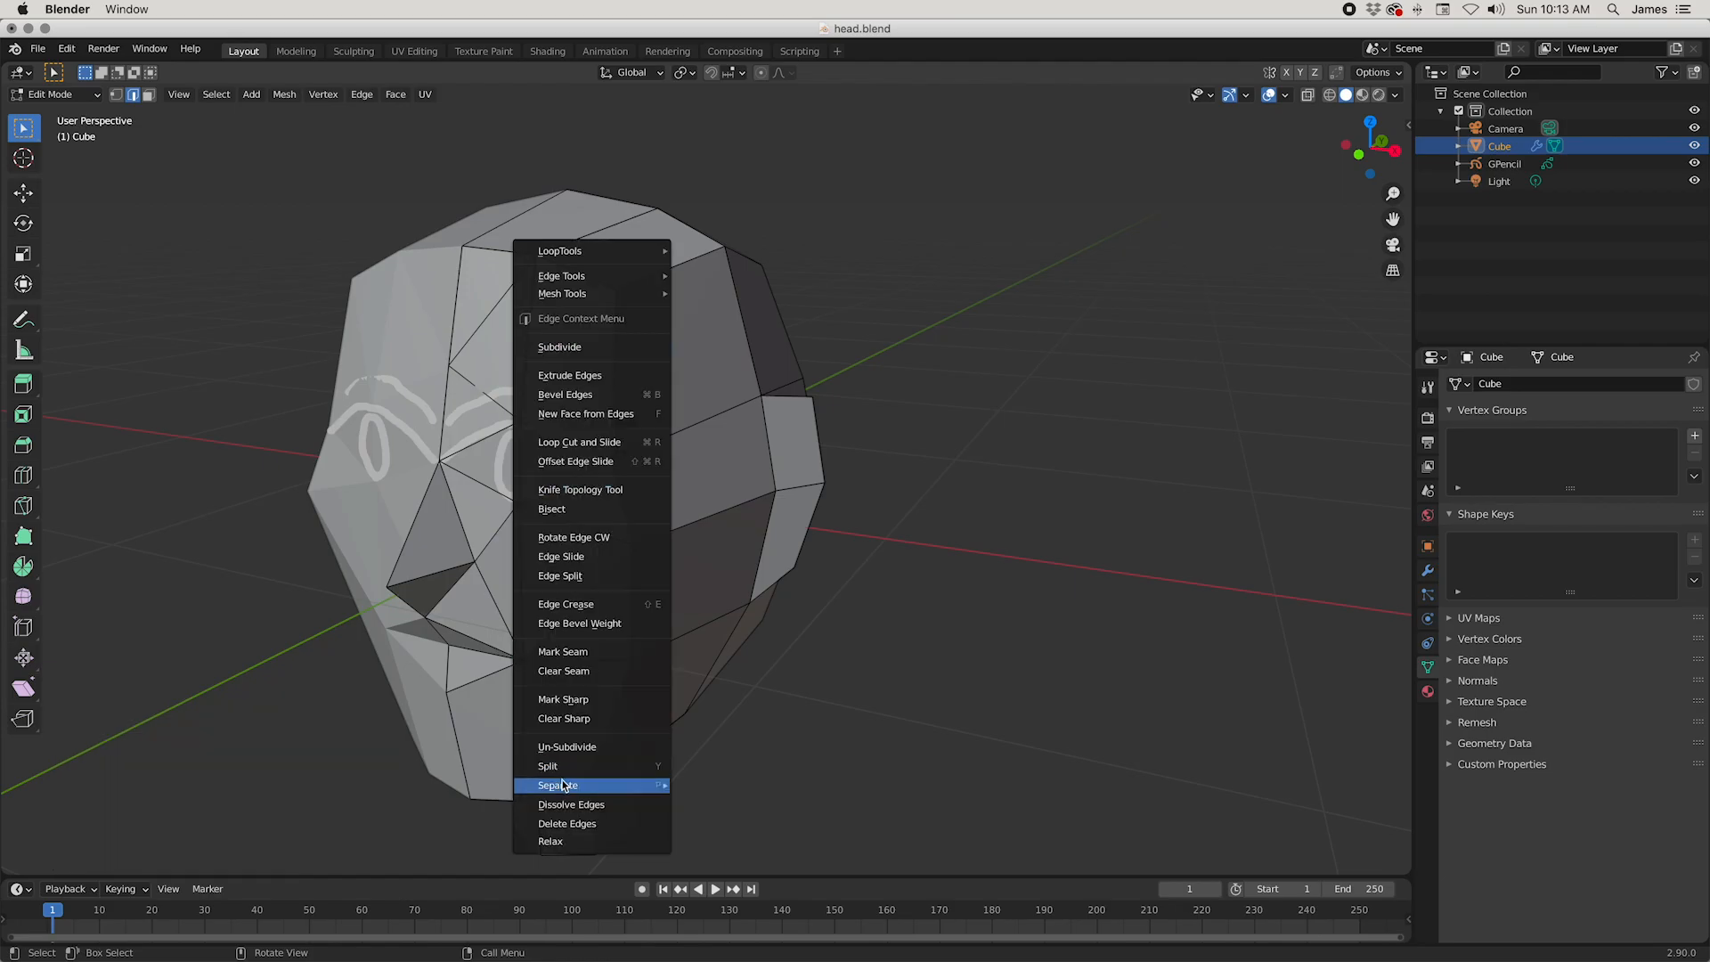
left_click(565, 802)
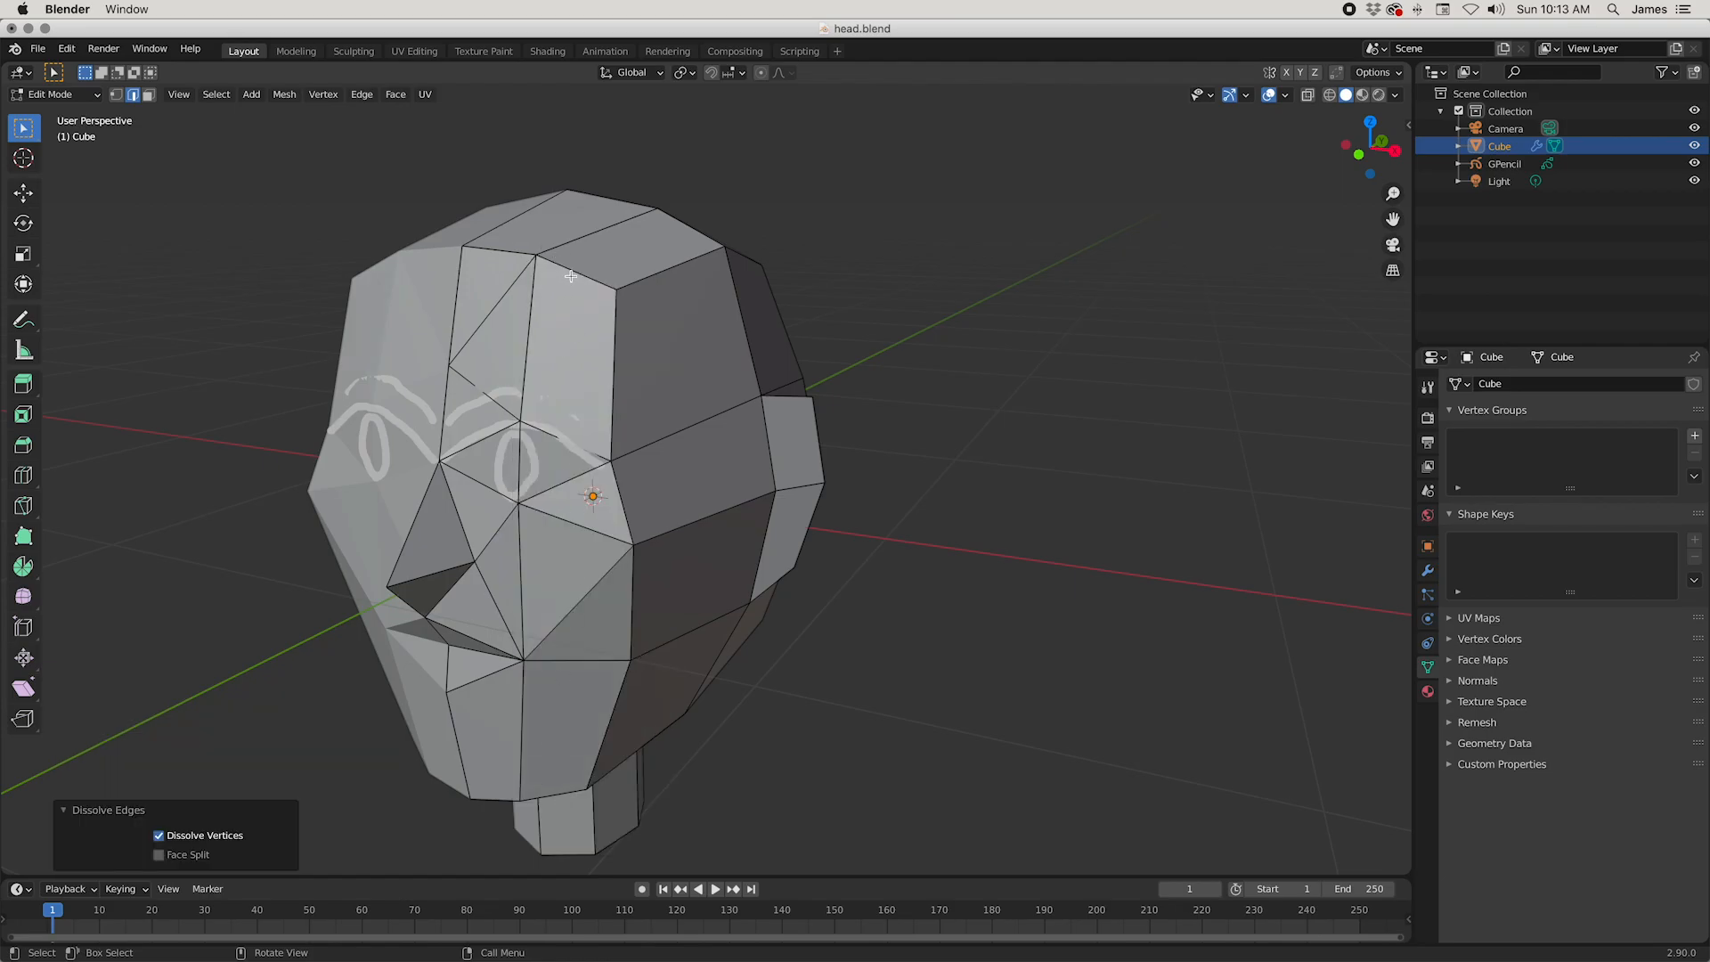
key("1")
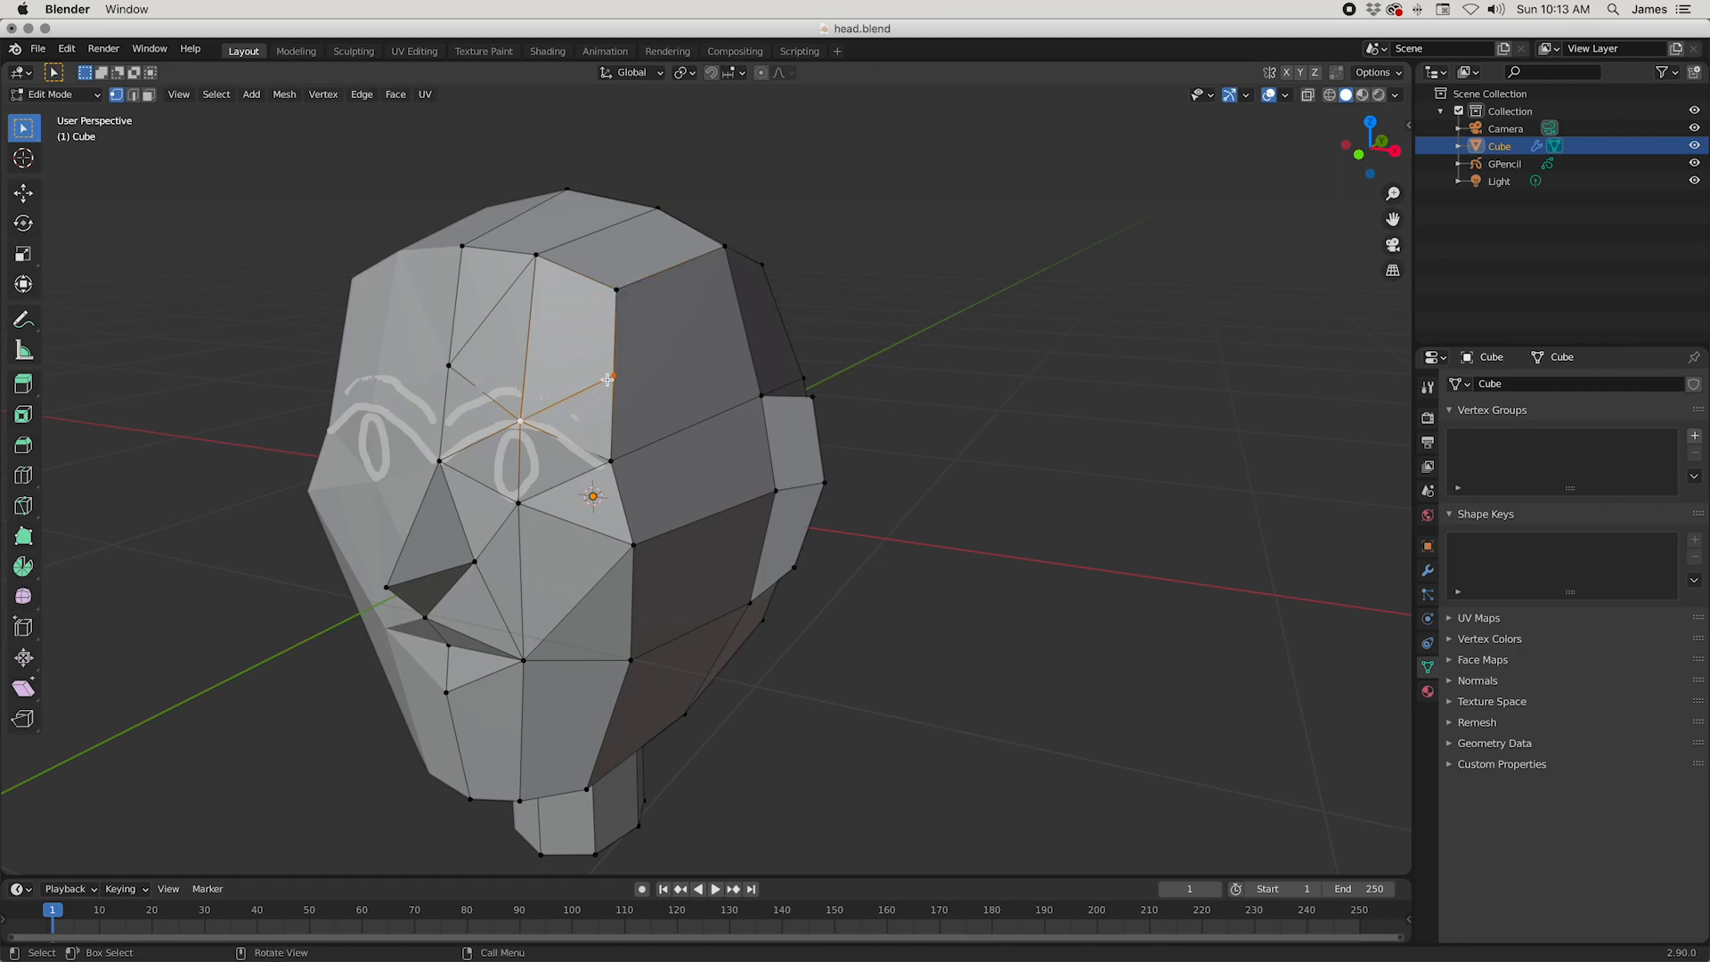
left_click(538, 260, "shift")
Step: Move the upper forehead's side corner vertex by about (0.017, 0.054, 0.002) m to round the temple
middle_click_drag(538, 260, 553, 343)
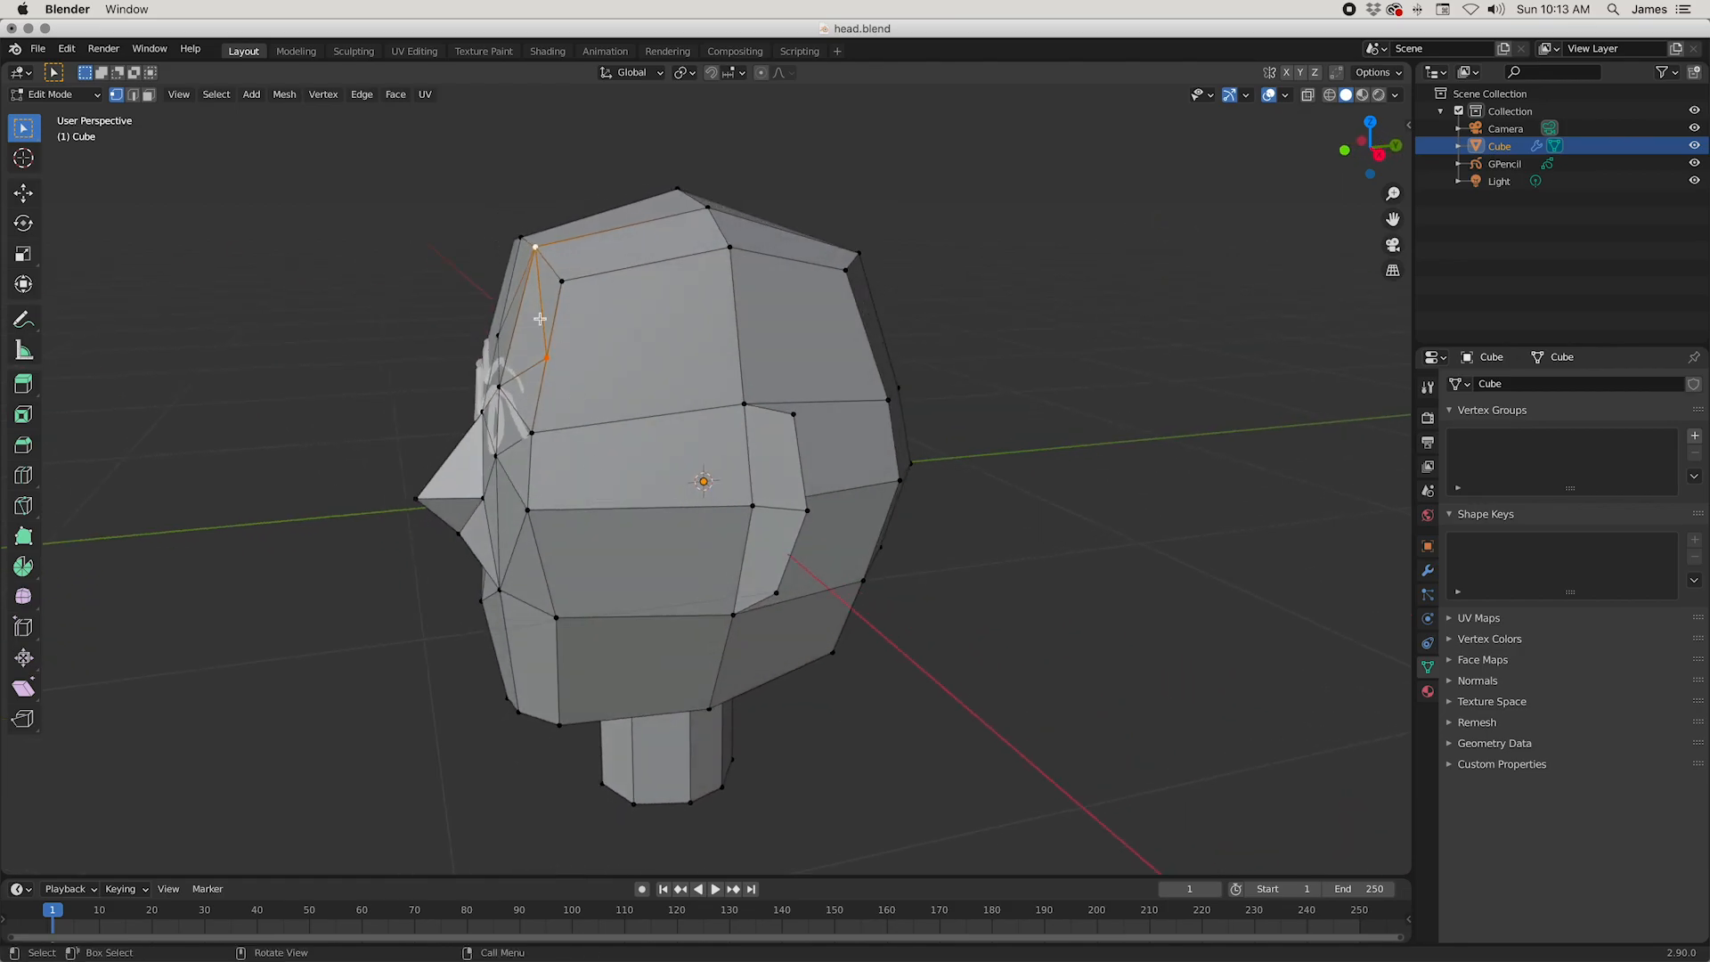
key("g")
left_click(754, 400)
Step: Push the upper forehead's front vertex back about 0.021 m and reposition the neighbouring side corner vertex
middle_click_drag(754, 400, 576, 400)
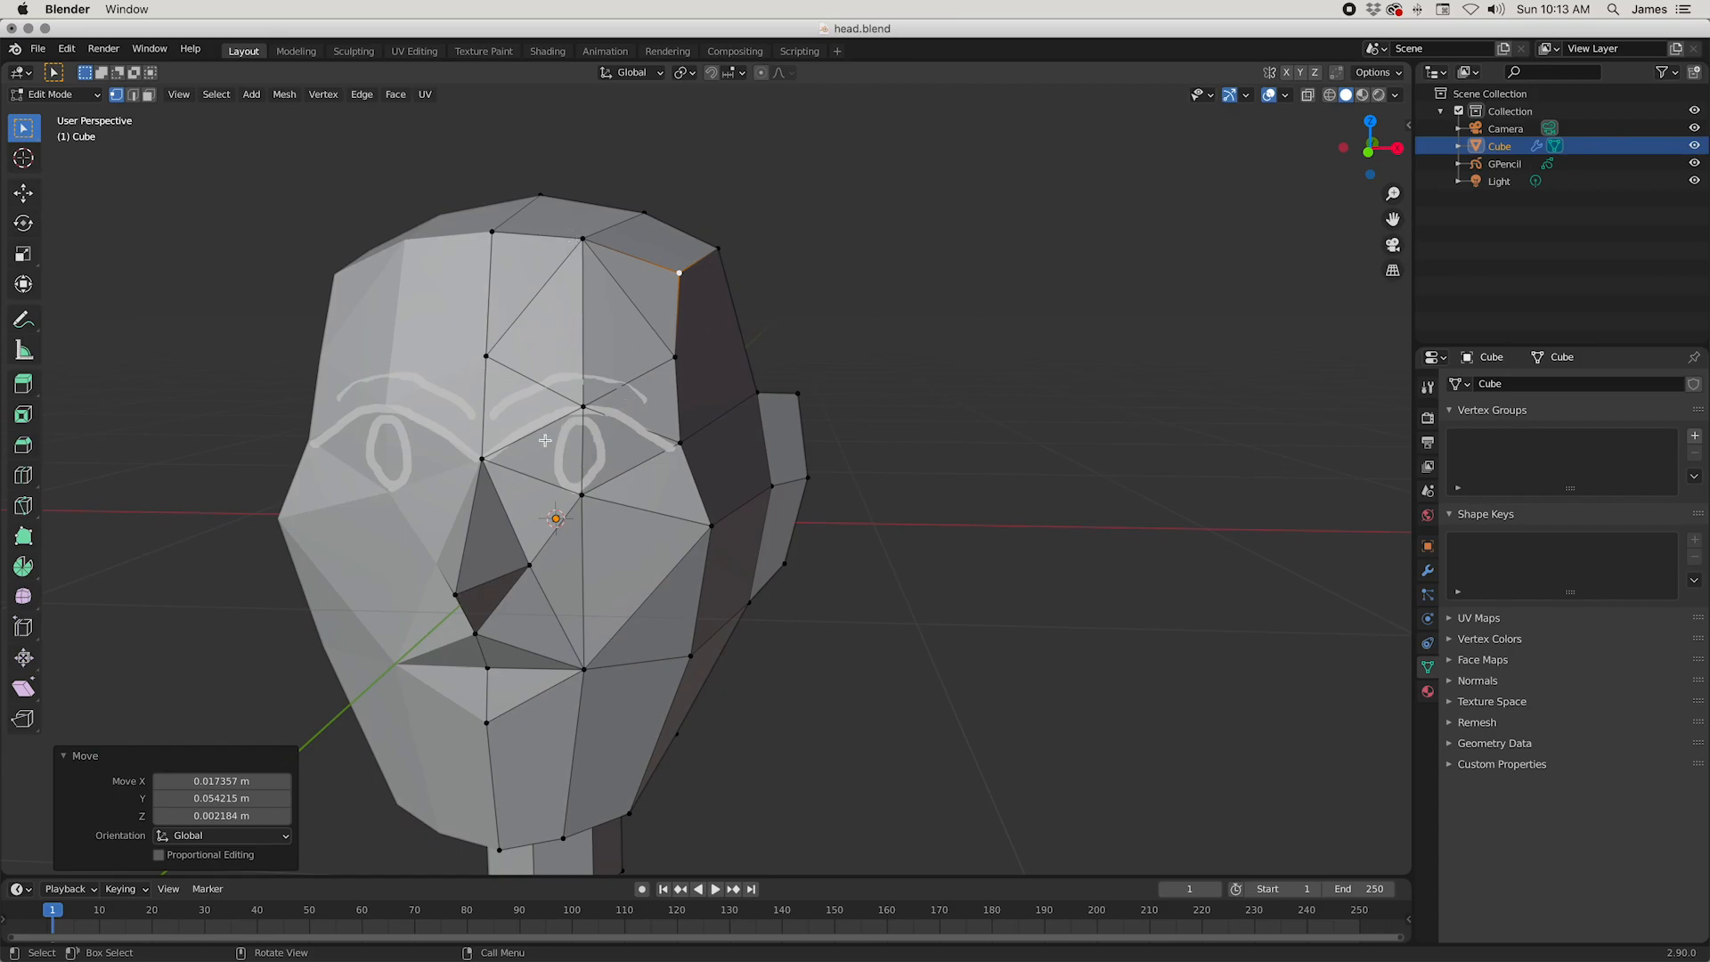
middle_click_drag(658, 532, 524, 313)
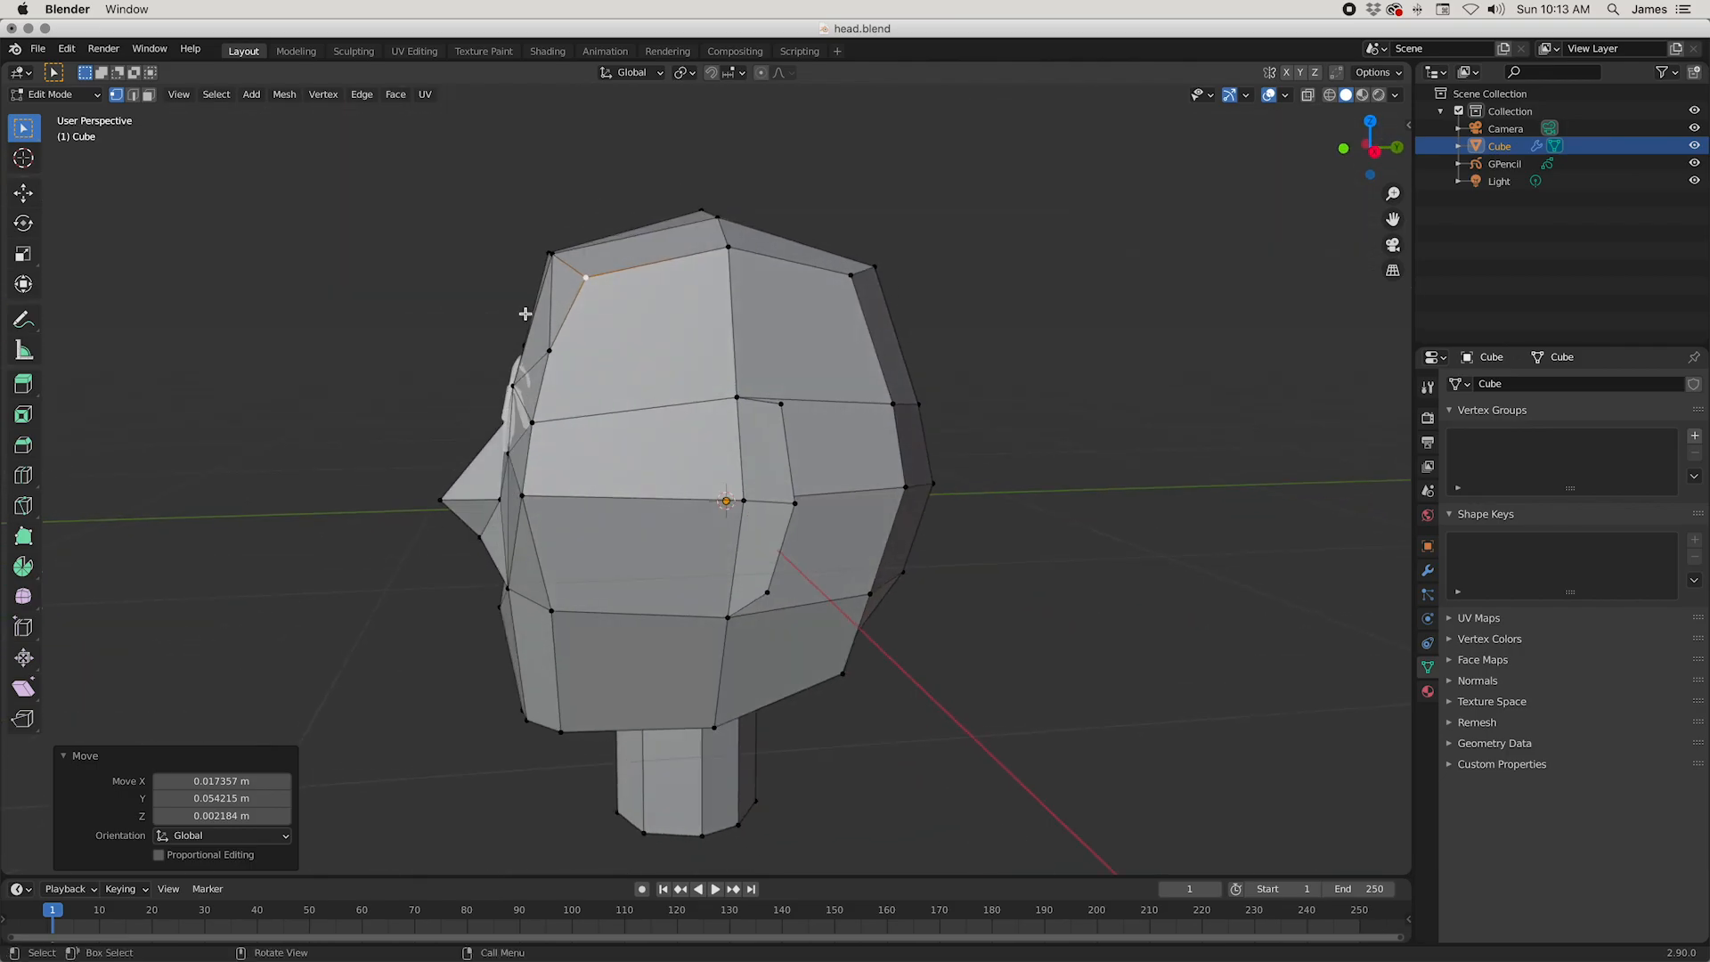
left_click(549, 251)
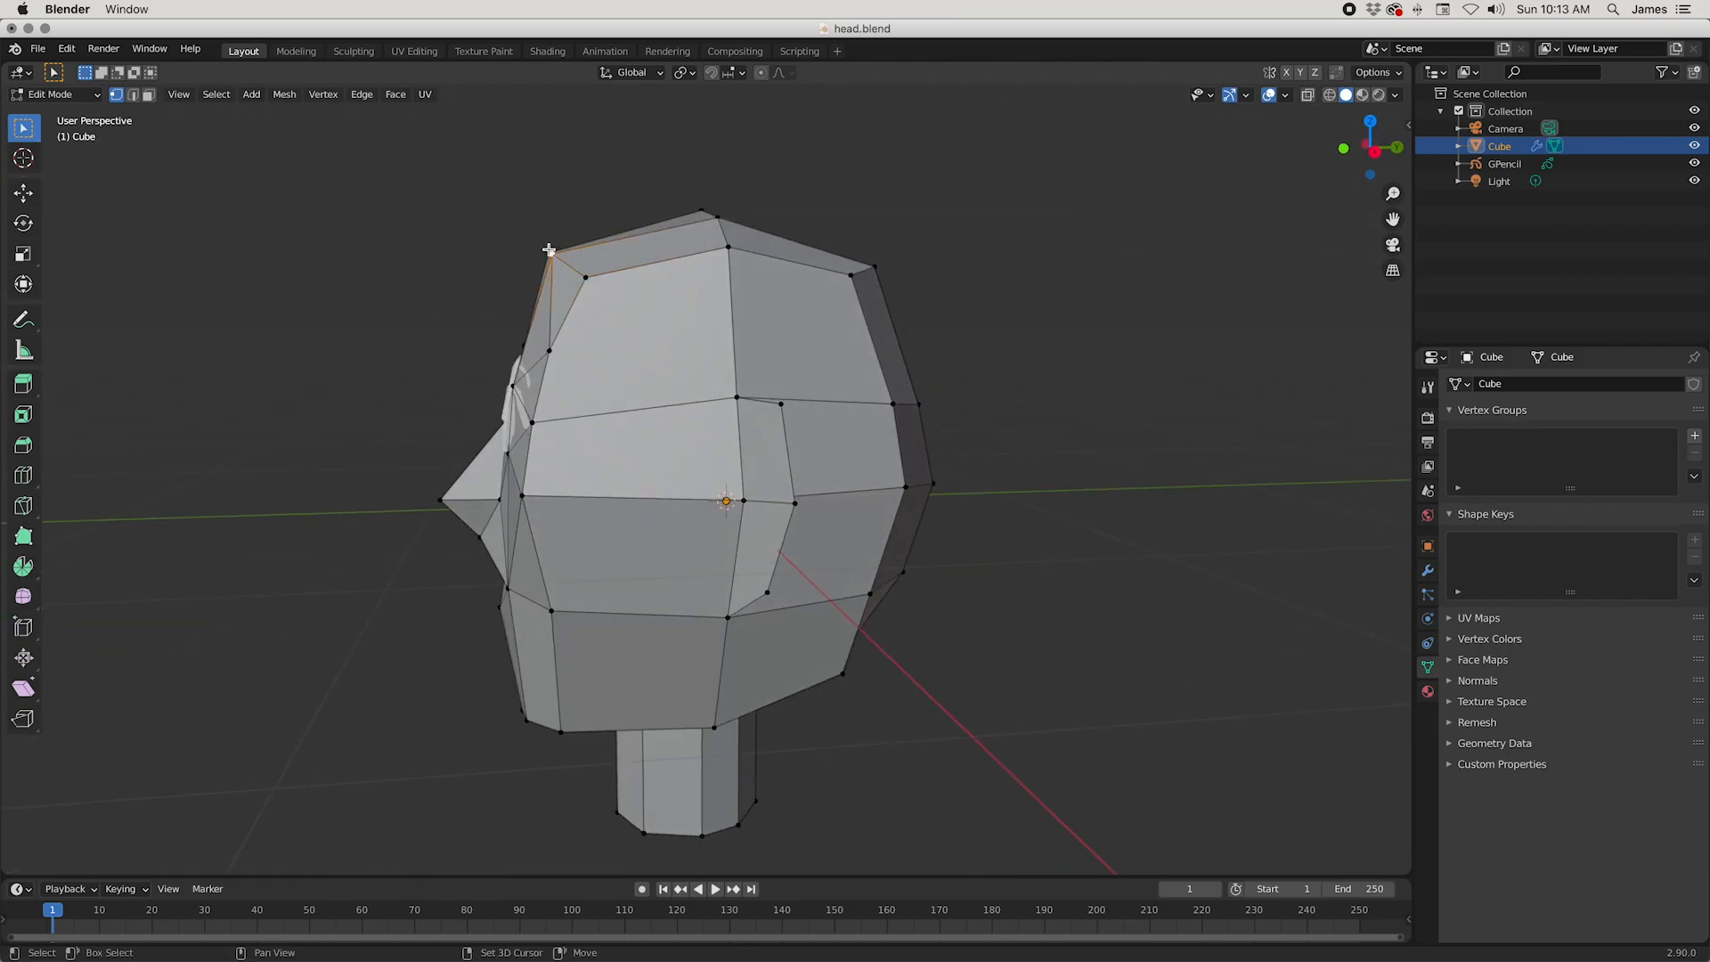
left_click(635, 267)
left_click(584, 275)
key("g")
left_click(636, 302)
Step: Refine the forehead vertices, moving the midline vertex above the brows by about (-0.002, -0.008, 0.011) m
middle_click_drag(637, 303, 759, 426)
key("g")
left_click(606, 411)
key("g")
left_click(595, 391)
Step: Reposition the ear's outer vertices from several angles, starting with the upper one, to refine the ear outline
scroll(601, 401, "down", 2)
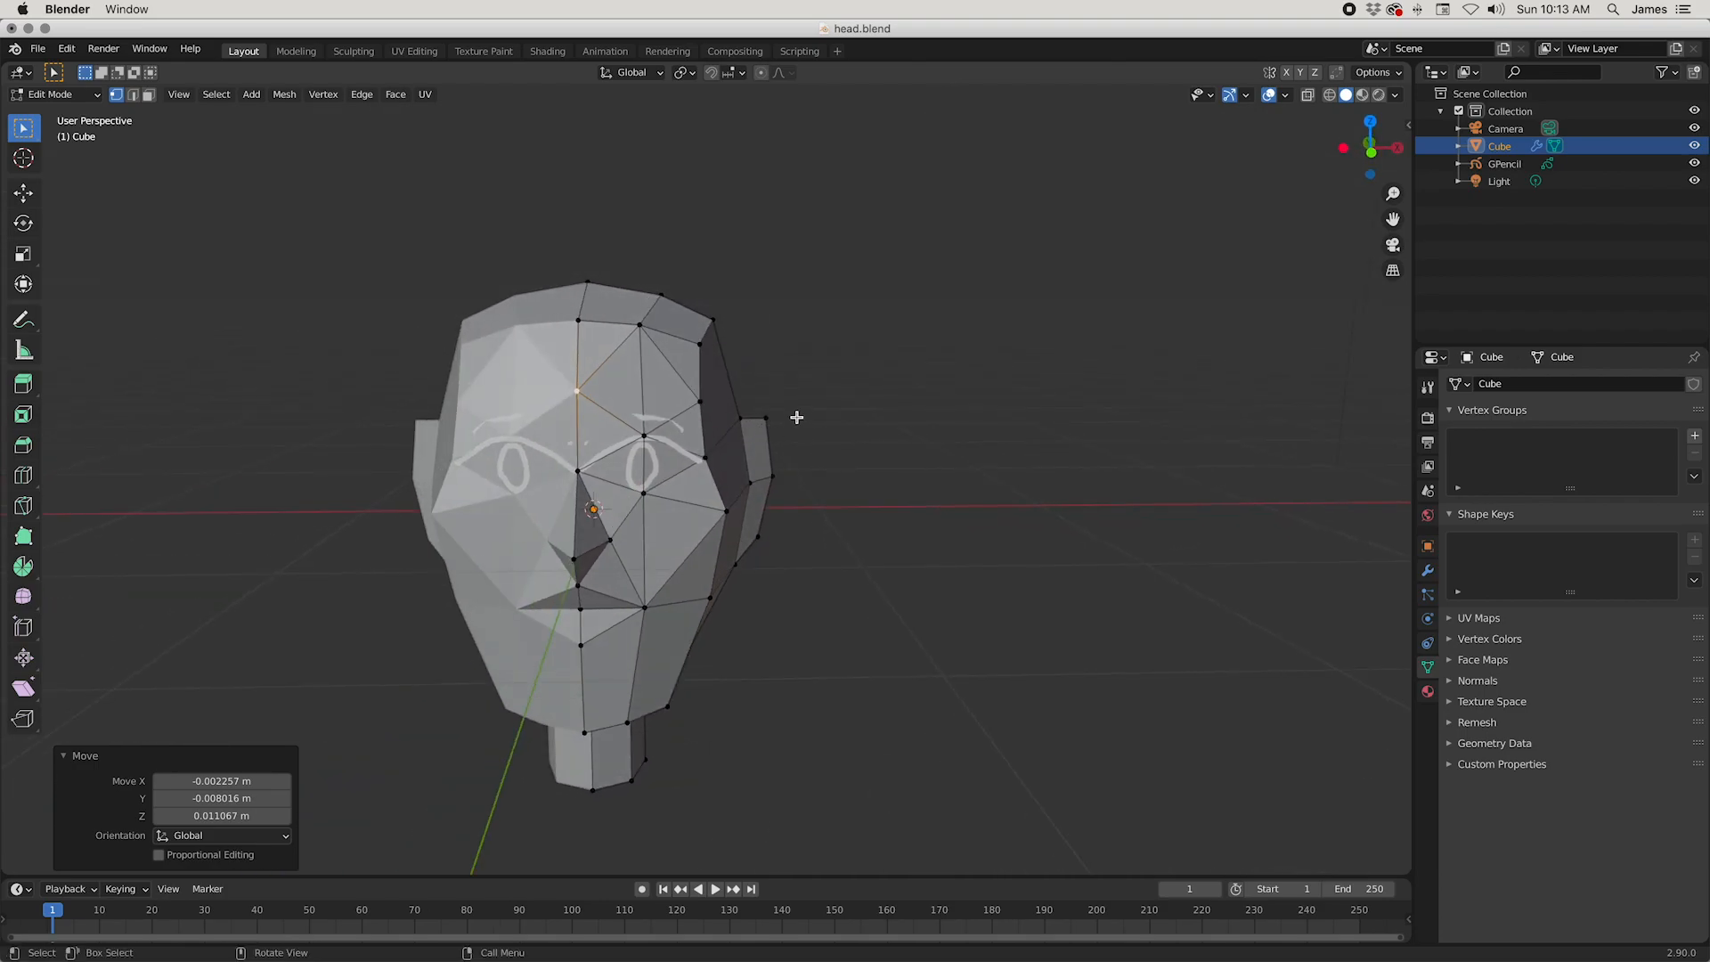
left_click(767, 420)
key("g")
left_click(962, 475)
middle_click_drag(961, 475, 832, 430)
key("g")
left_click(837, 431)
middle_click_drag(837, 431, 833, 467)
key("g")
left_click(658, 472)
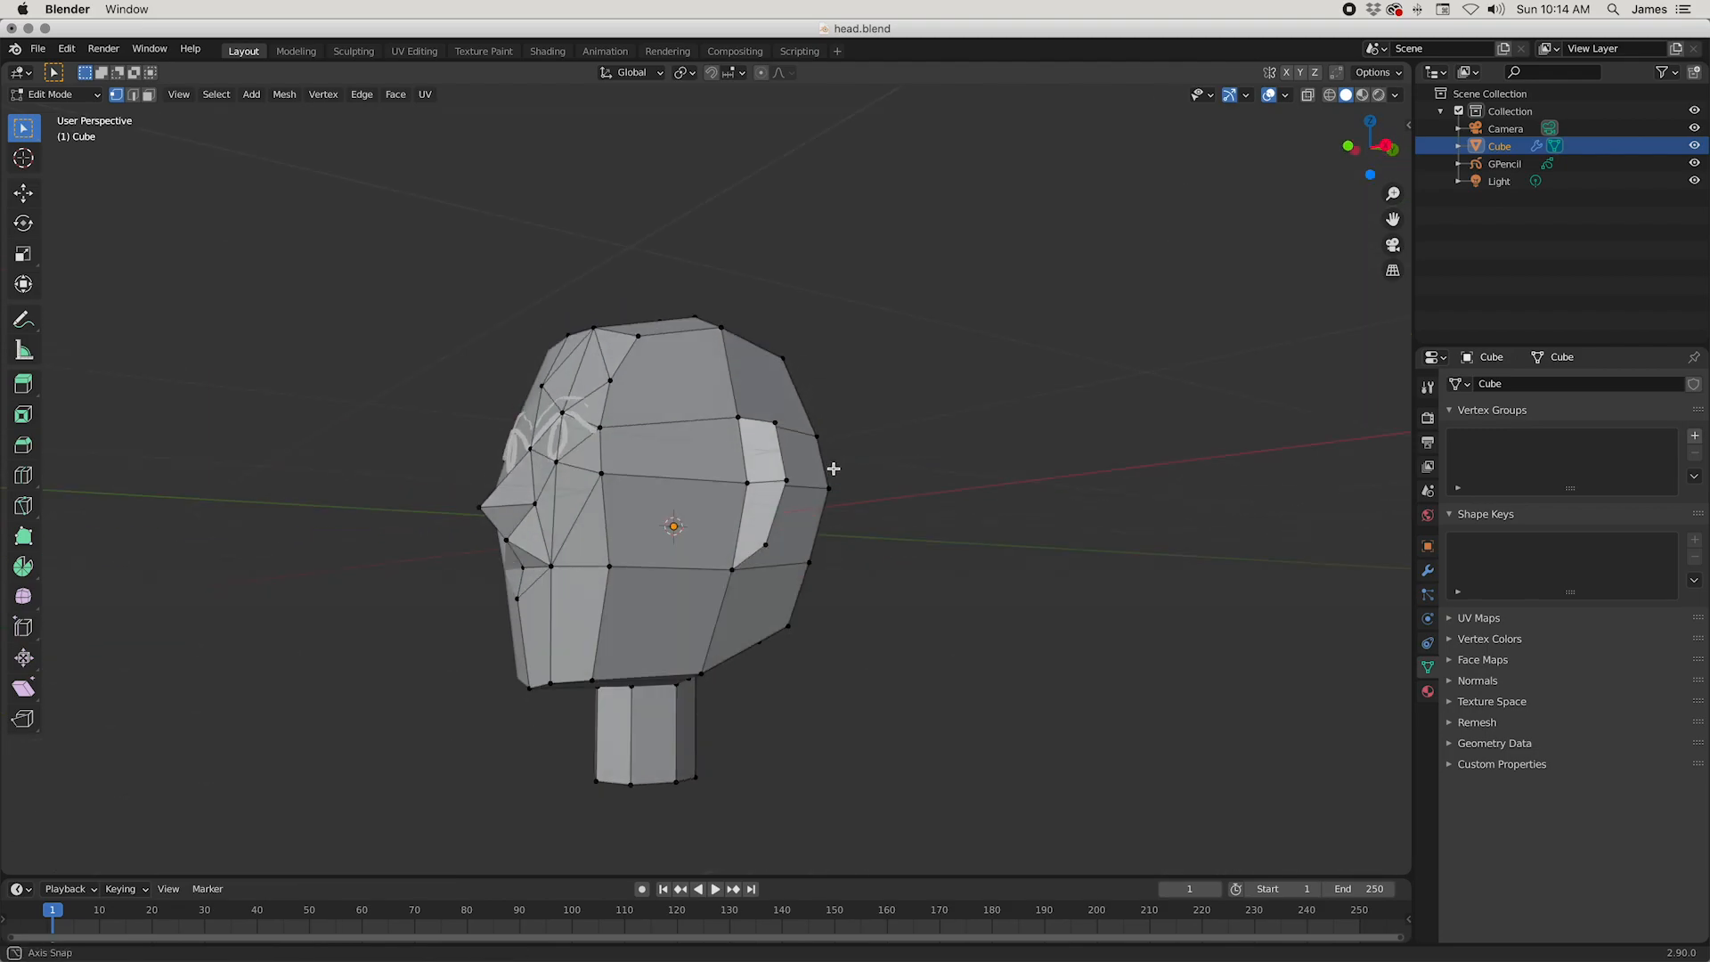
Step: Move the ear's lower outer vertex and its attachment vertex by about (0.024, 0.017, 0.093) m to shorten the ear
key("g")
left_click(991, 558)
middle_click_drag(992, 558, 1126, 571)
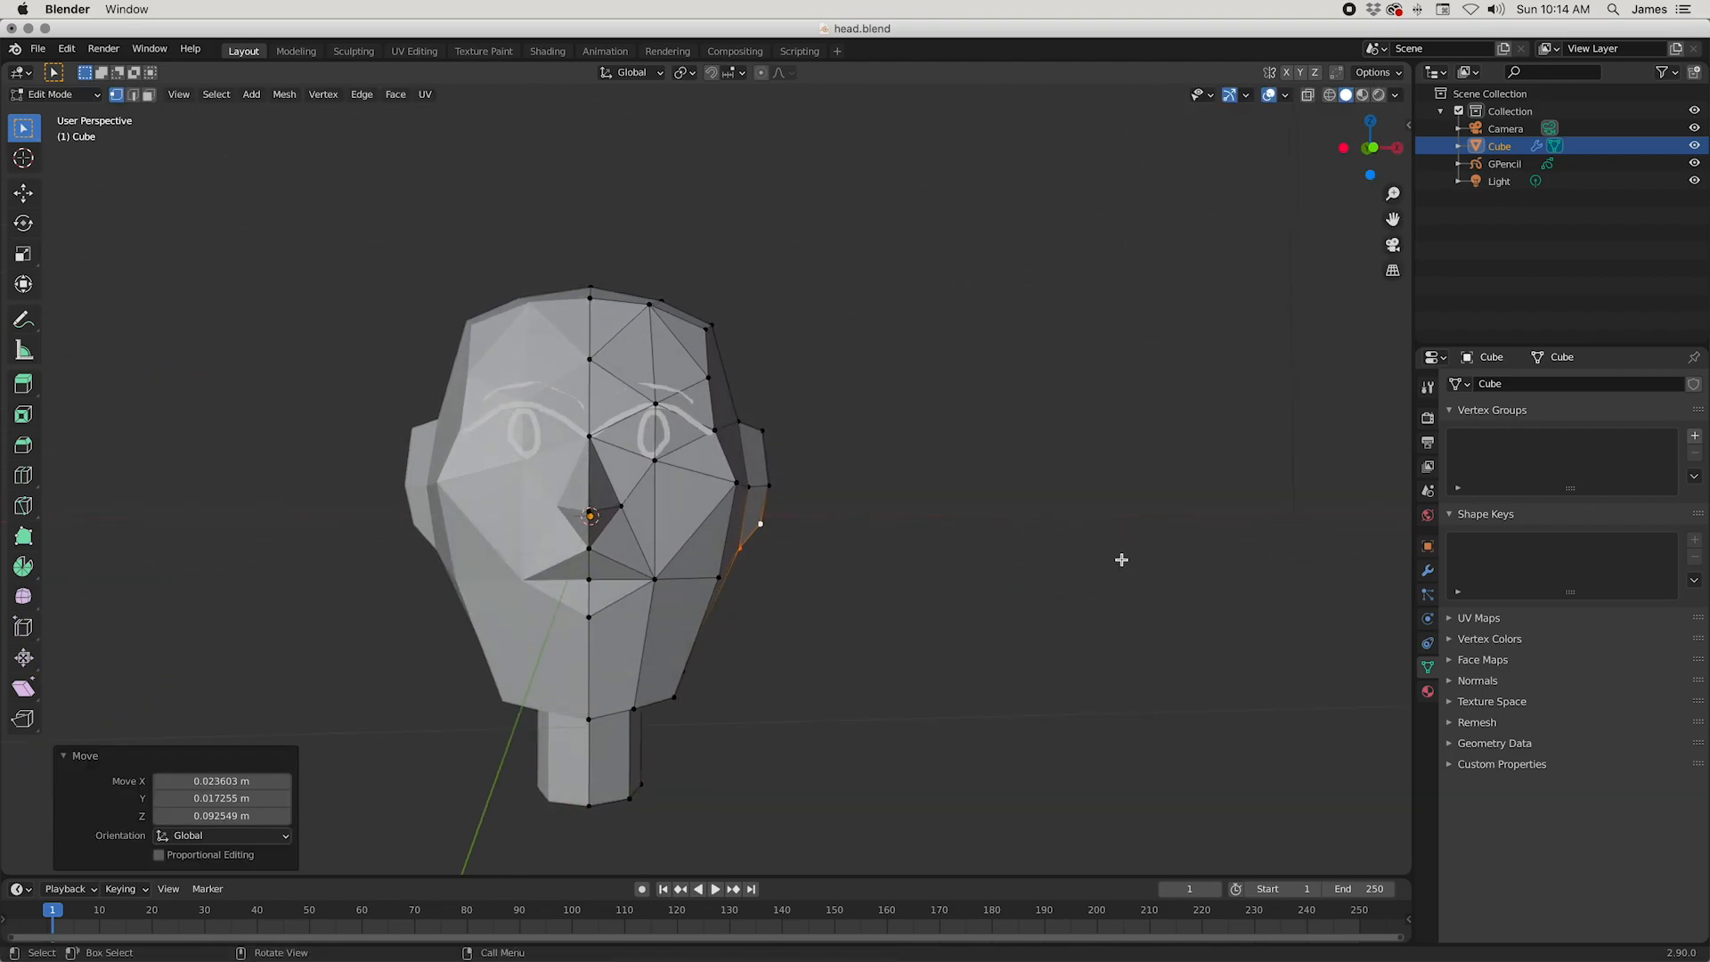
Step: Select all the ear's vertices in the front orthographic view and move them about -0.061 m in X and -0.007 m in Z
key("KP_1")
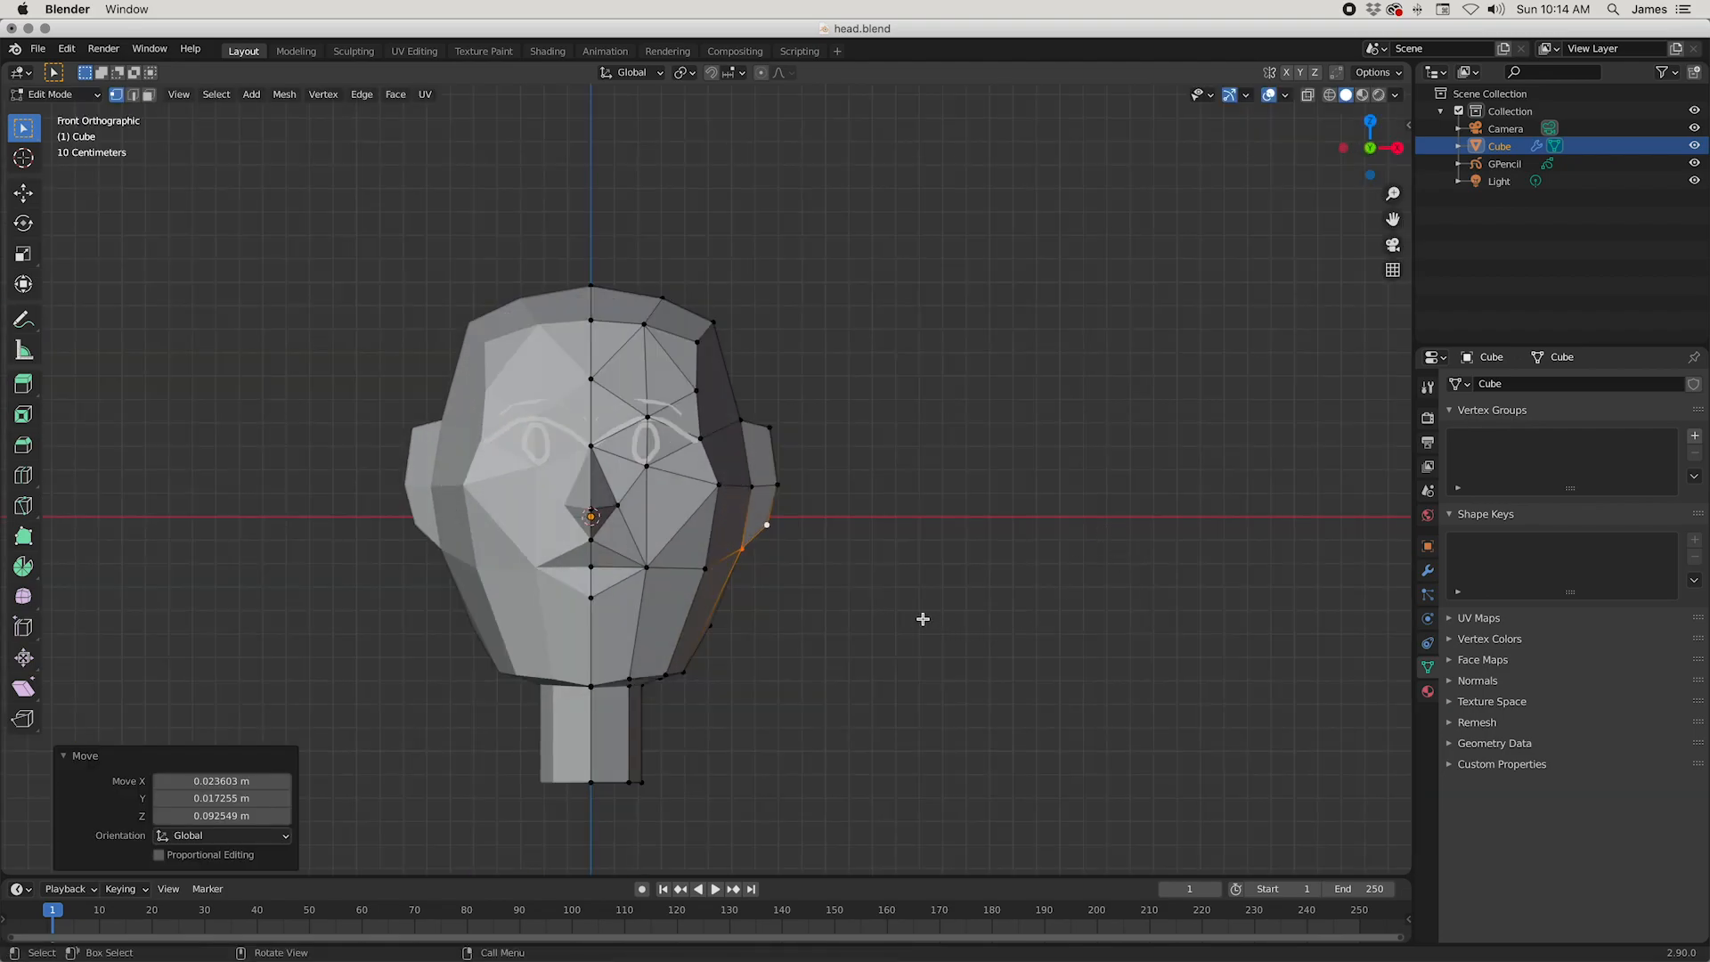
left_click_drag(807, 580, 807, 580)
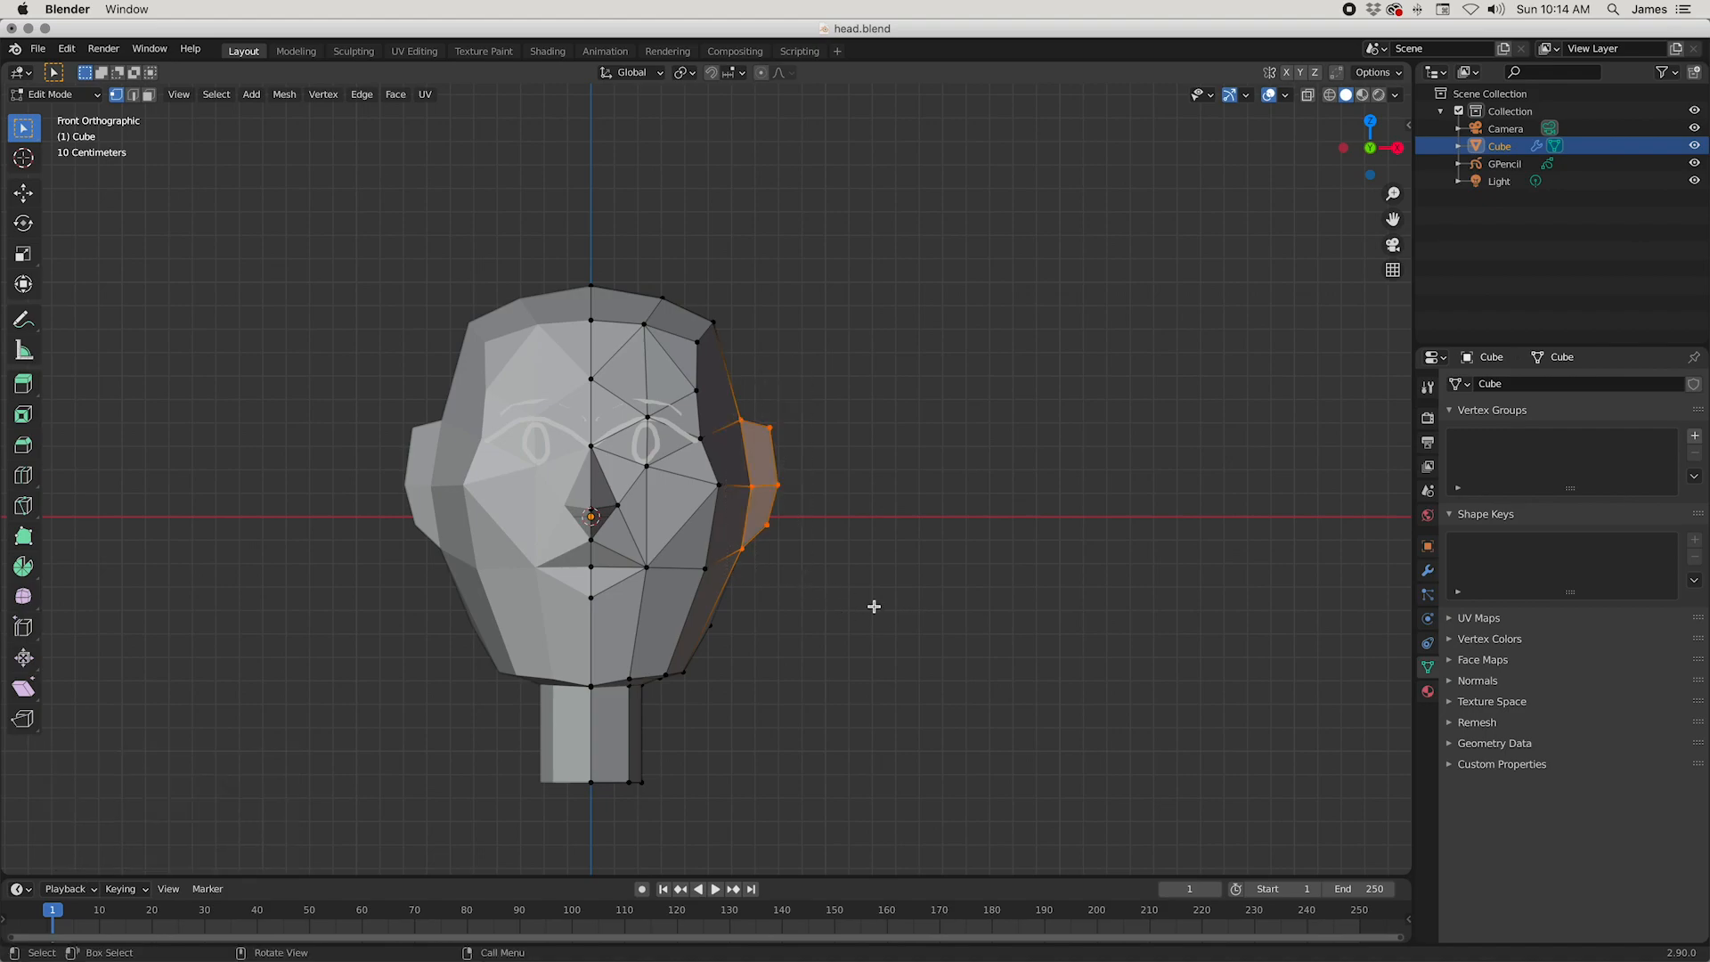
key("g")
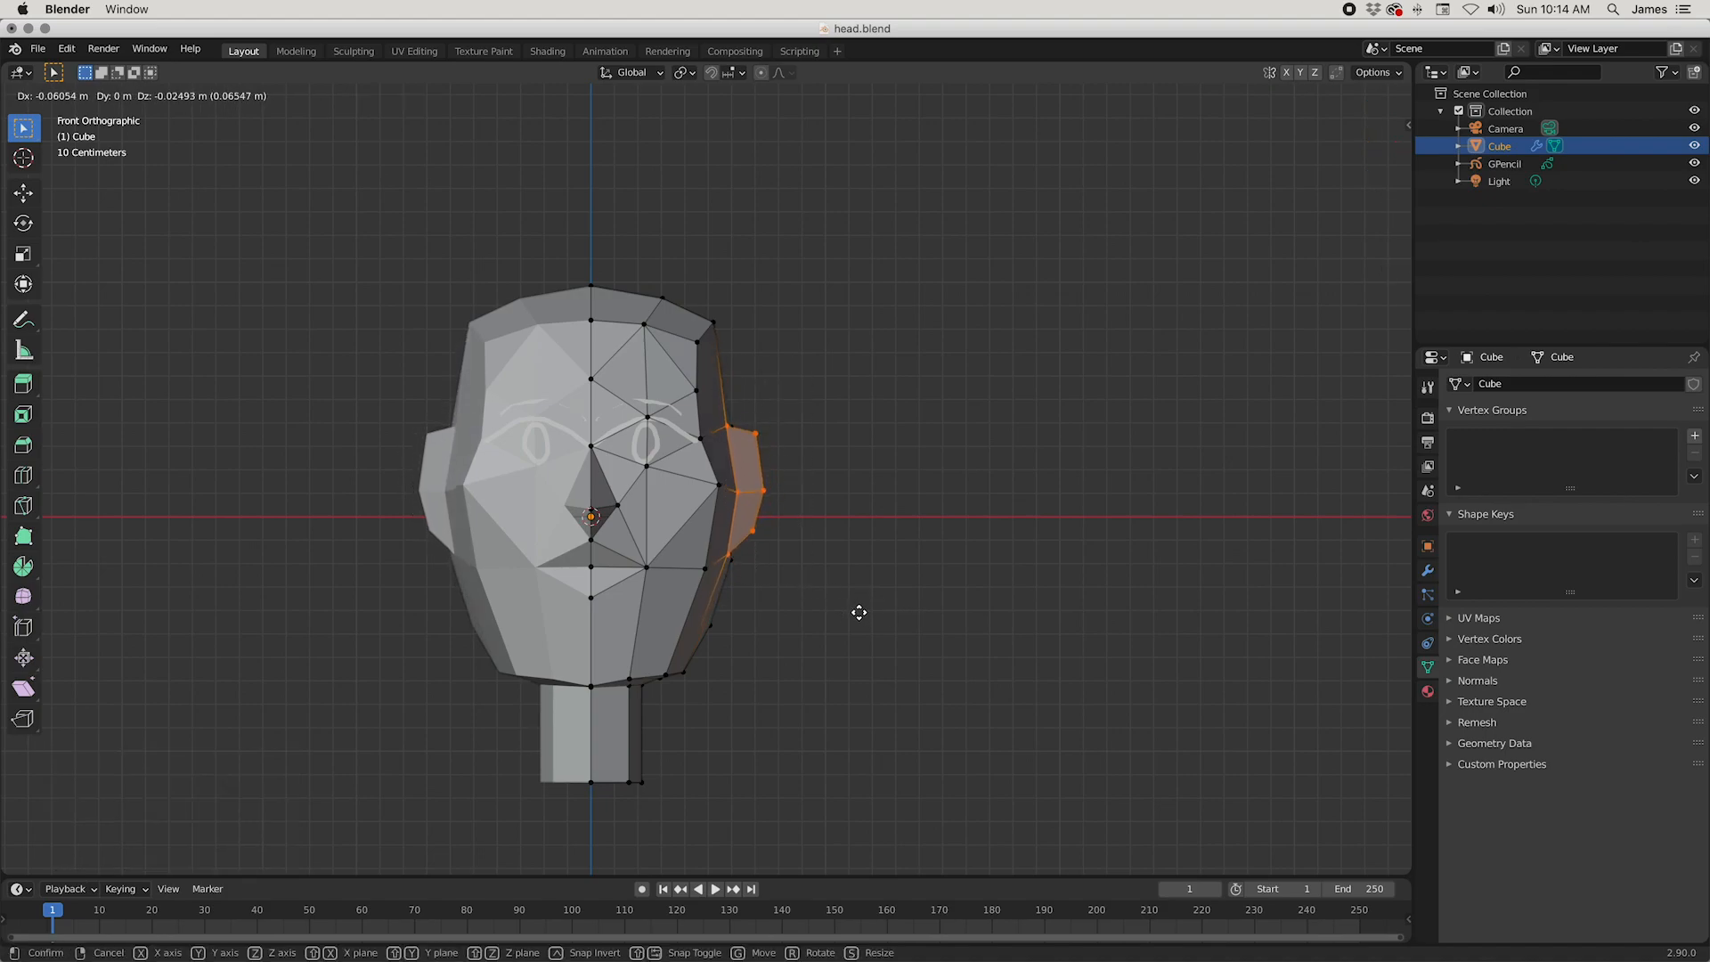
left_click(858, 608)
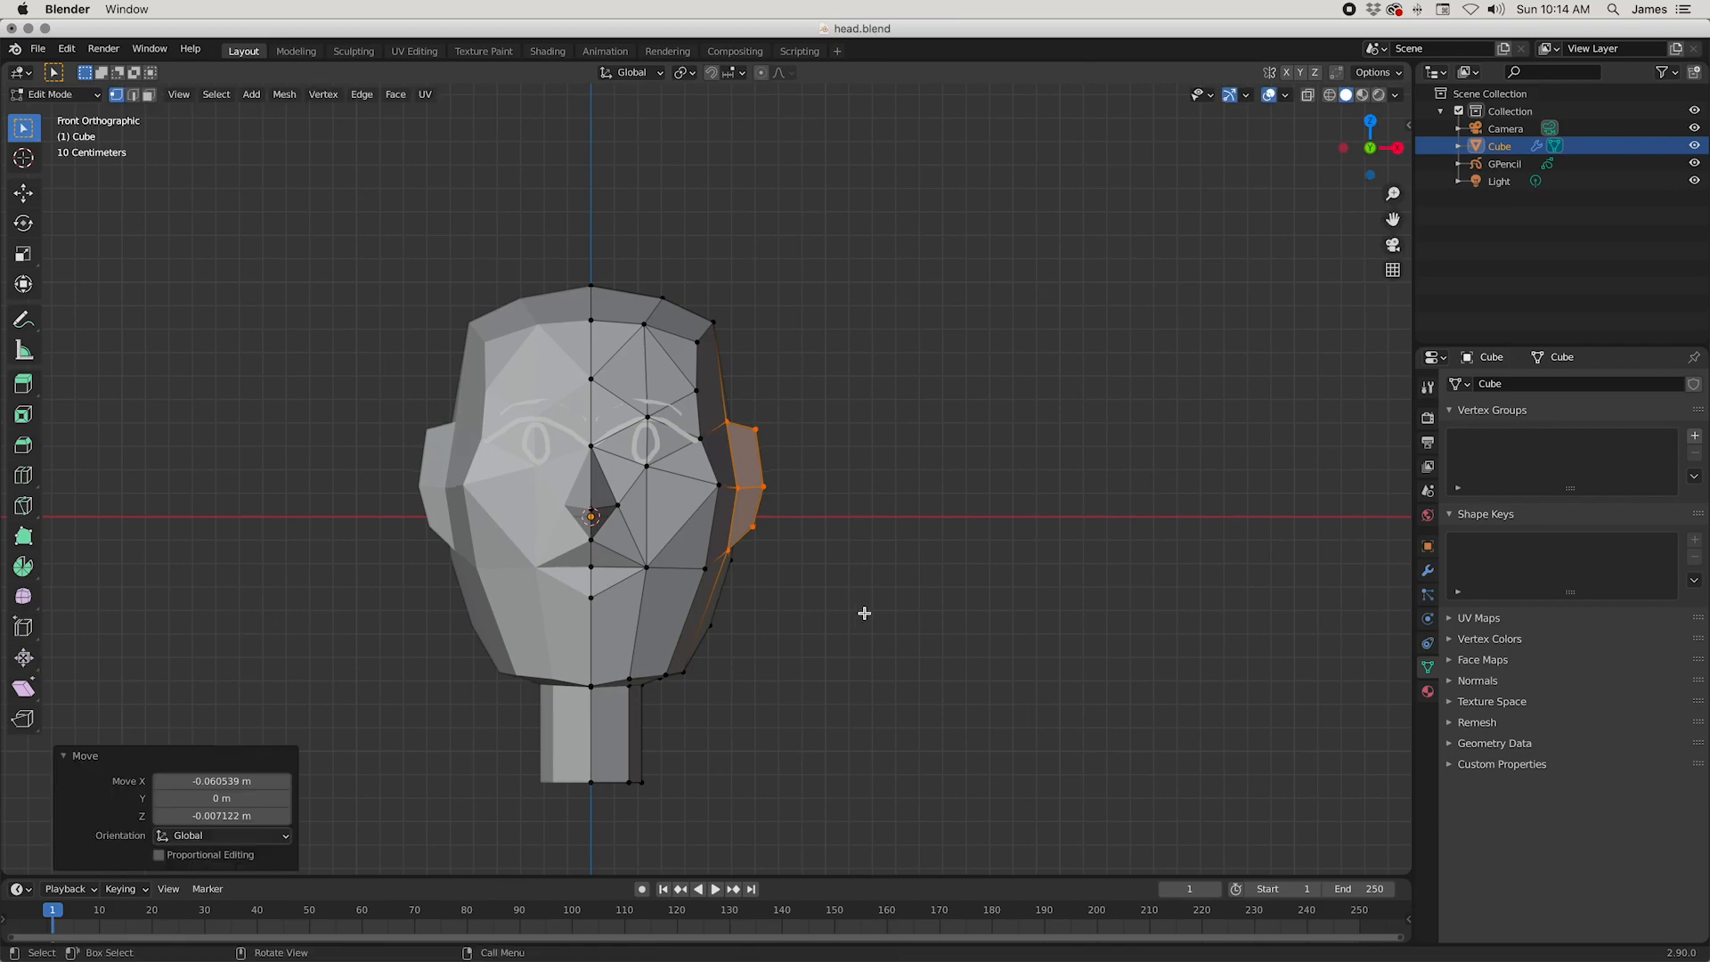
Step: Move the lower vertex at the back corner of the skull about -0.031 m along X to narrow the head there
middle_click_drag(829, 635, 695, 600)
left_click(817, 571)
middle_click_drag(882, 644, 717, 678)
middle_click_drag(829, 709, 831, 810)
key("g")
key("x")
left_click(815, 773)
middle_click_drag(877, 555, 668, 403)
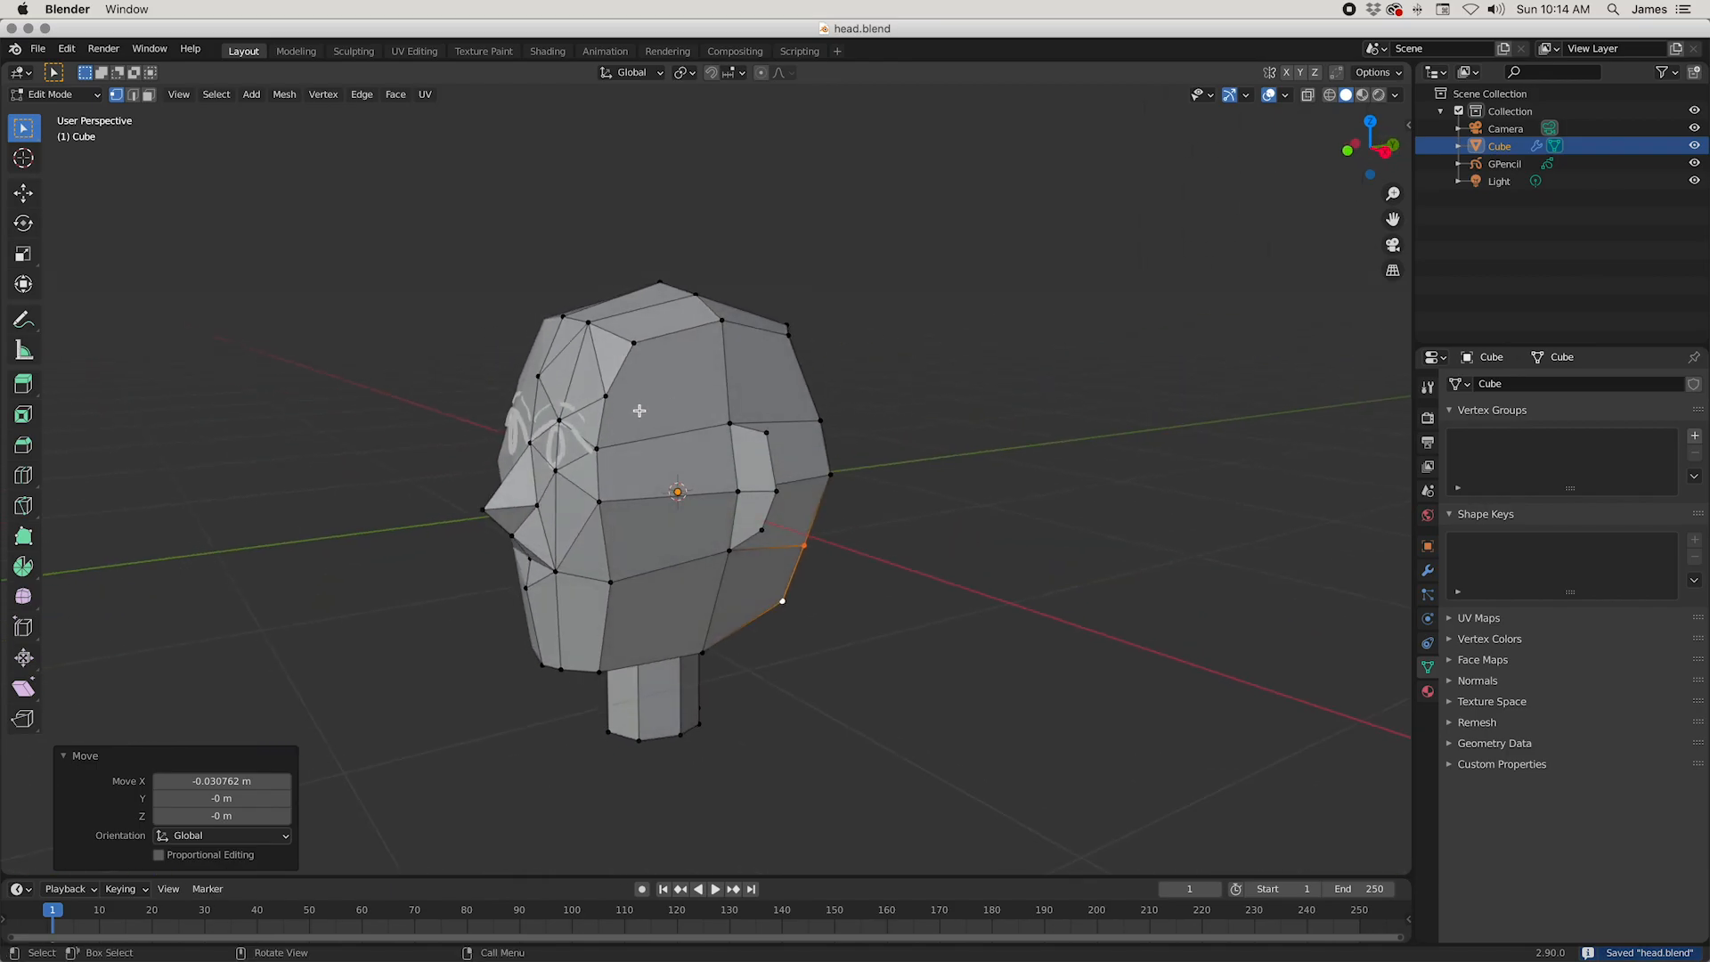
Step: Cut a new edge loop across the side and back of the skull above the ear, extending it forward to the temple vertex
left_click(606, 398)
mouse_move(714, 376)
middle_mouse_down()
mouse_move(592, 439)
mouse_move(677, 418)
mouse_move(737, 428)
mouse_move(660, 365)
mouse_move(704, 354)
middle_mouse_up()
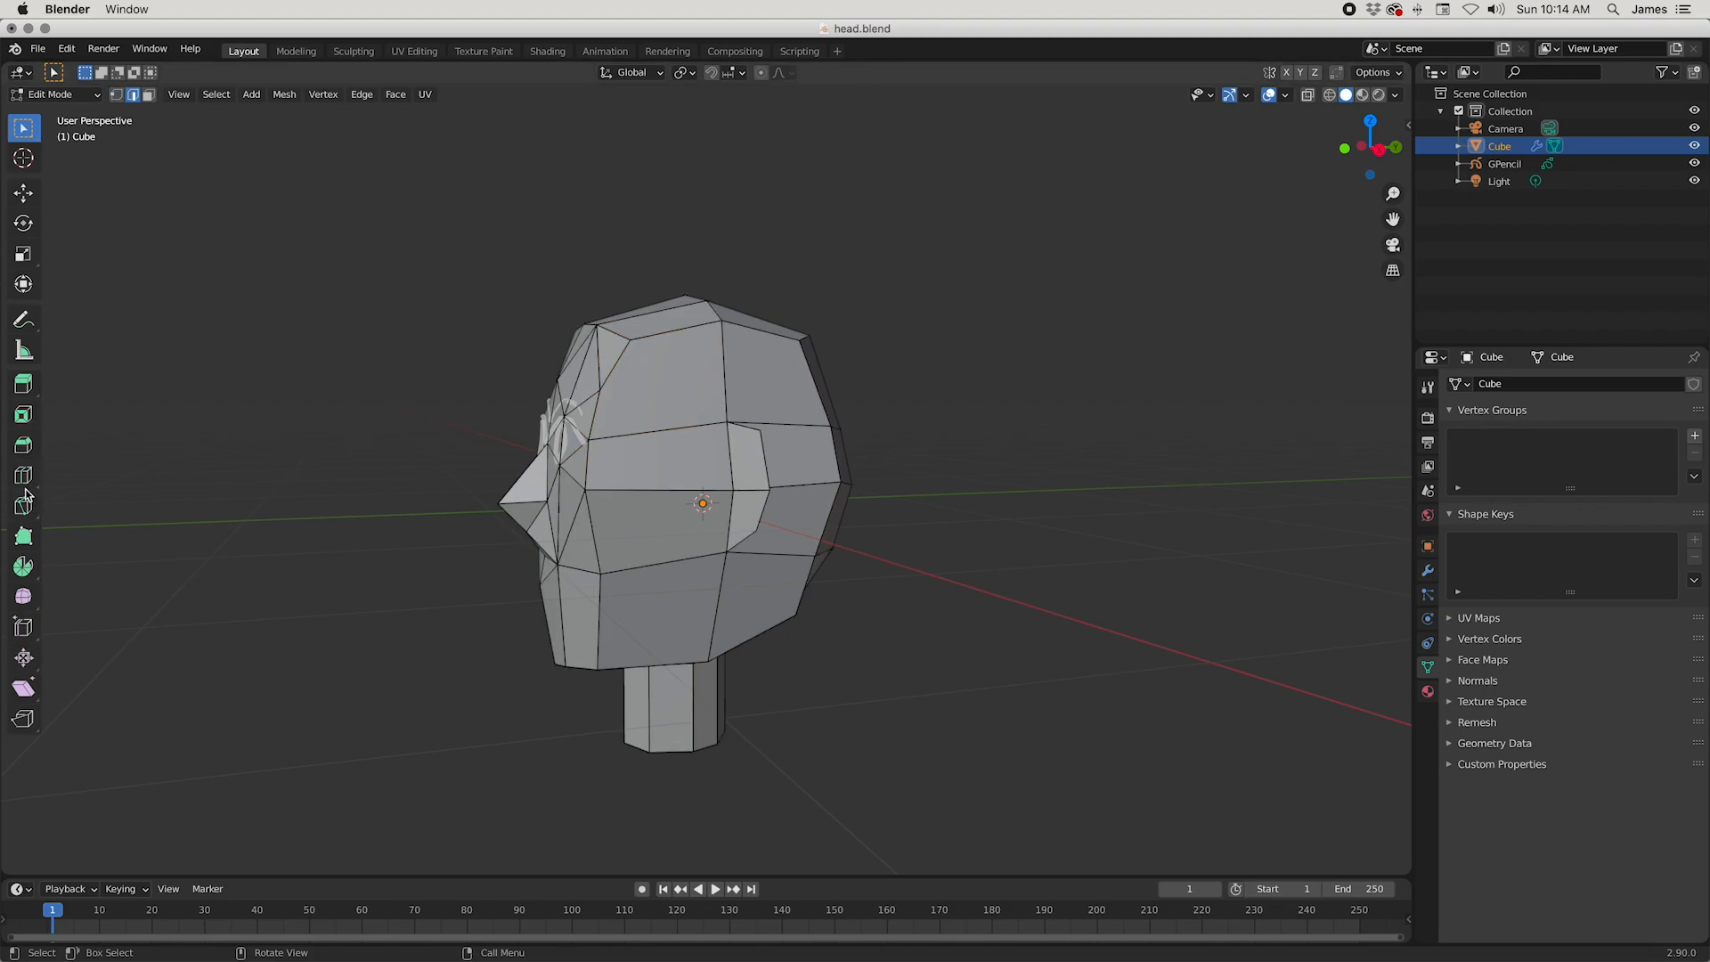
left_click(727, 378)
key("1")
left_click(724, 371)
key("ctrl+z")
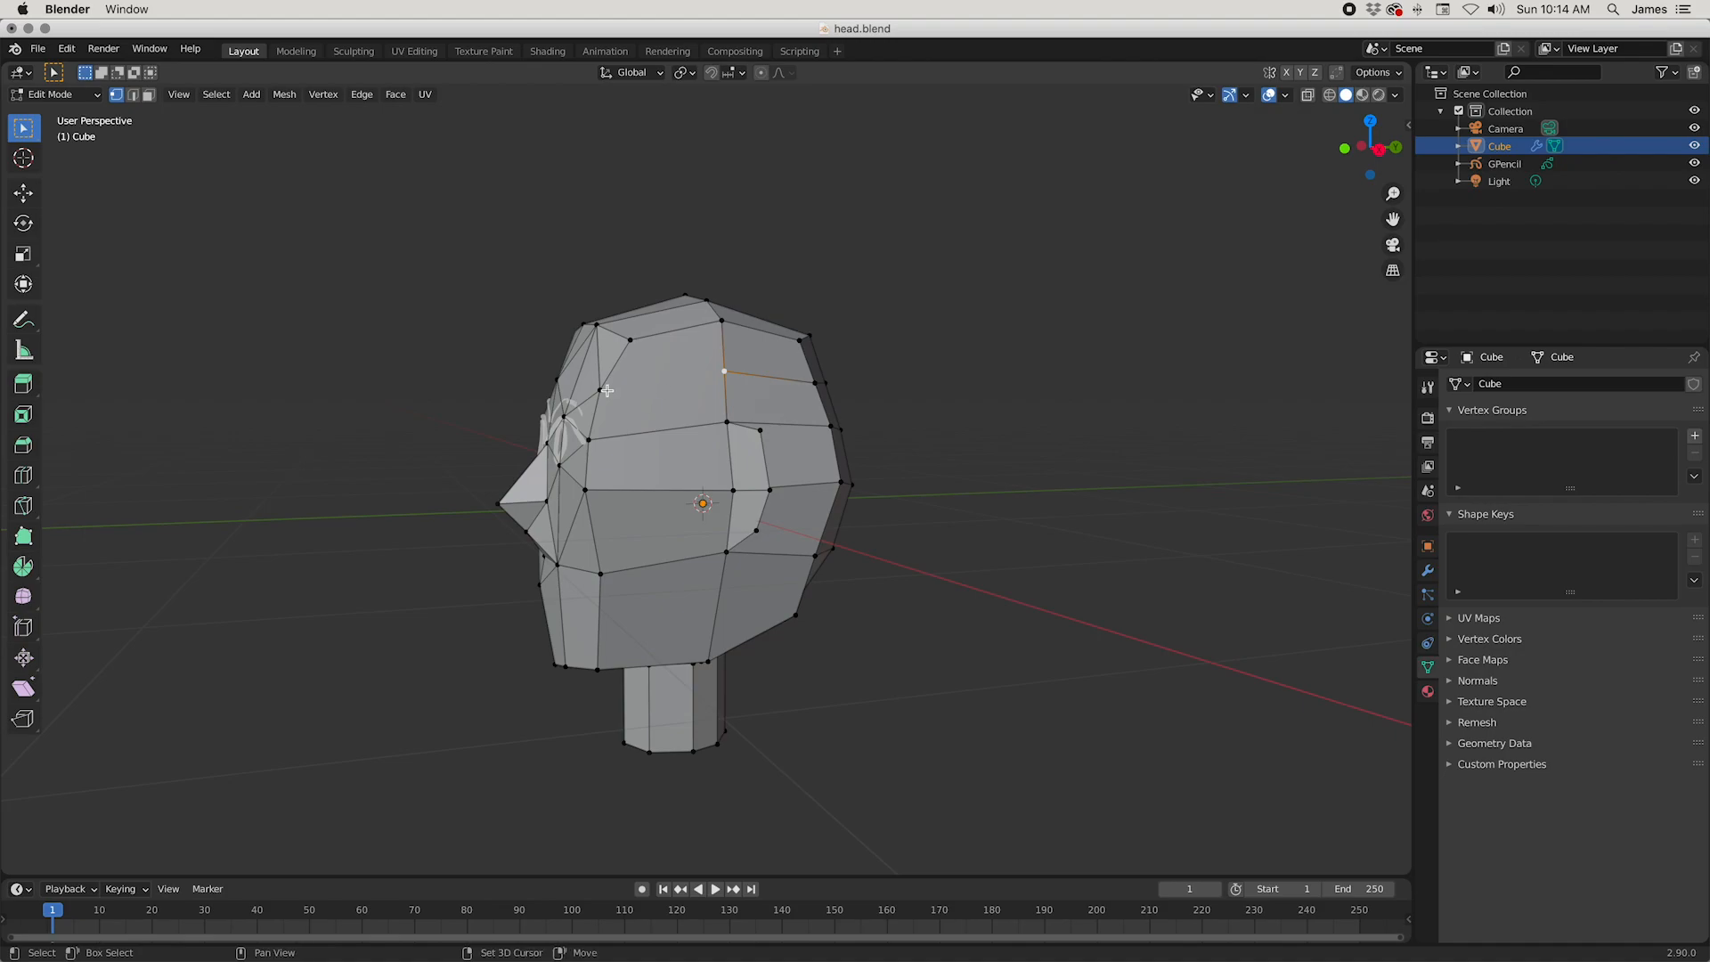
Step: Reposition the upper back and side skull vertices to round the crown, moving the last by about (-0.019, -0.032, 0.018) m, and save the file
middle_click_drag(895, 467, 762, 594)
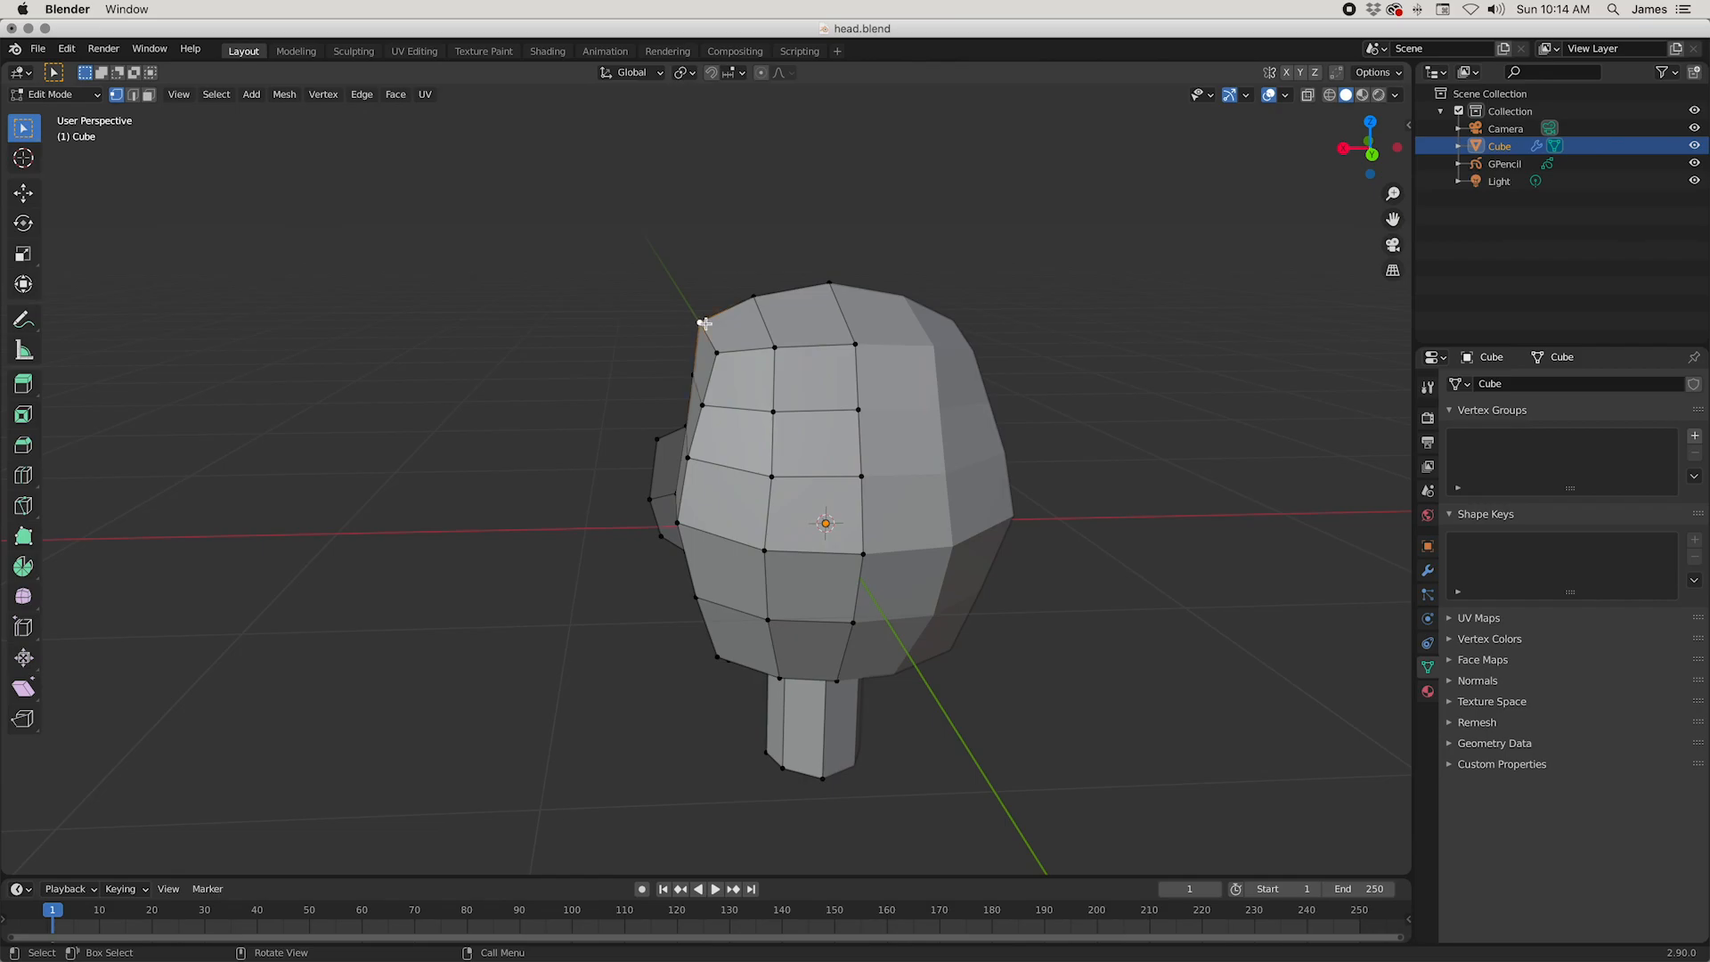
key("g")
left_click(824, 389)
left_click(718, 352)
middle_click_drag(719, 352, 819, 515)
key("g")
left_click(793, 583)
left_click(822, 515)
key("g")
middle_click_drag(874, 630, 1008, 655)
left_click(877, 622)
key("super+s")
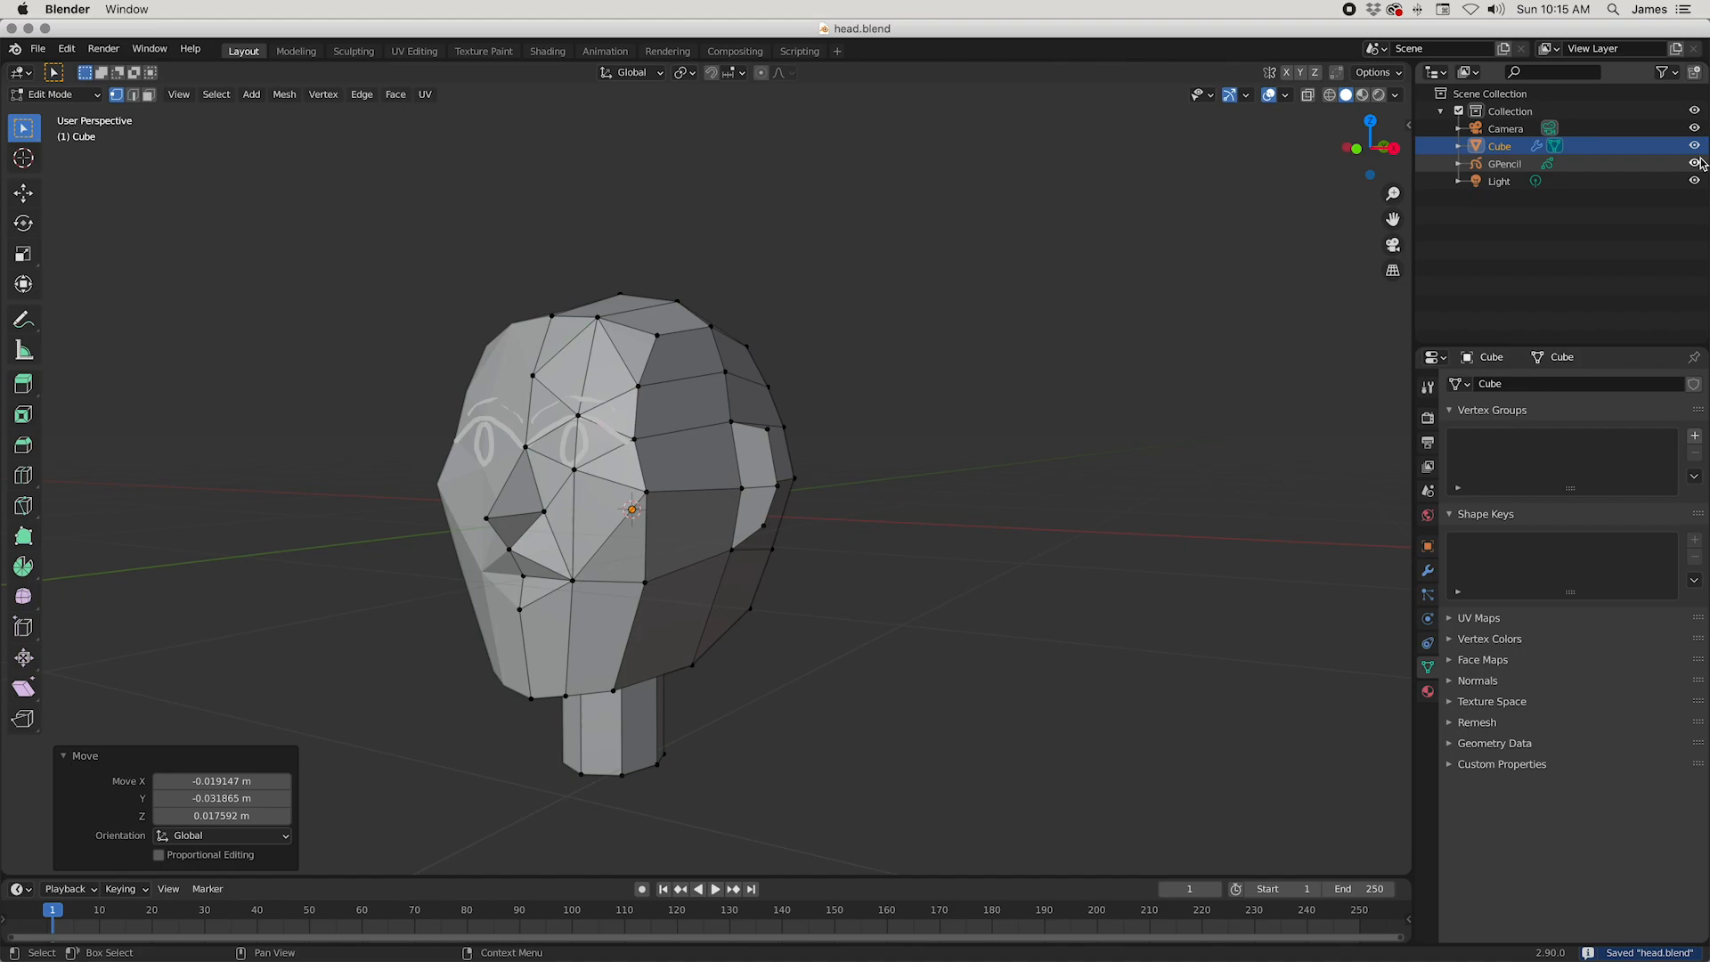
Step: Return the head to Object Mode, hide the grease pencil face sketch, and show the front orthographic view
key("Tab")
middle_click_drag(841, 602, 888, 588)
key("KP_1")
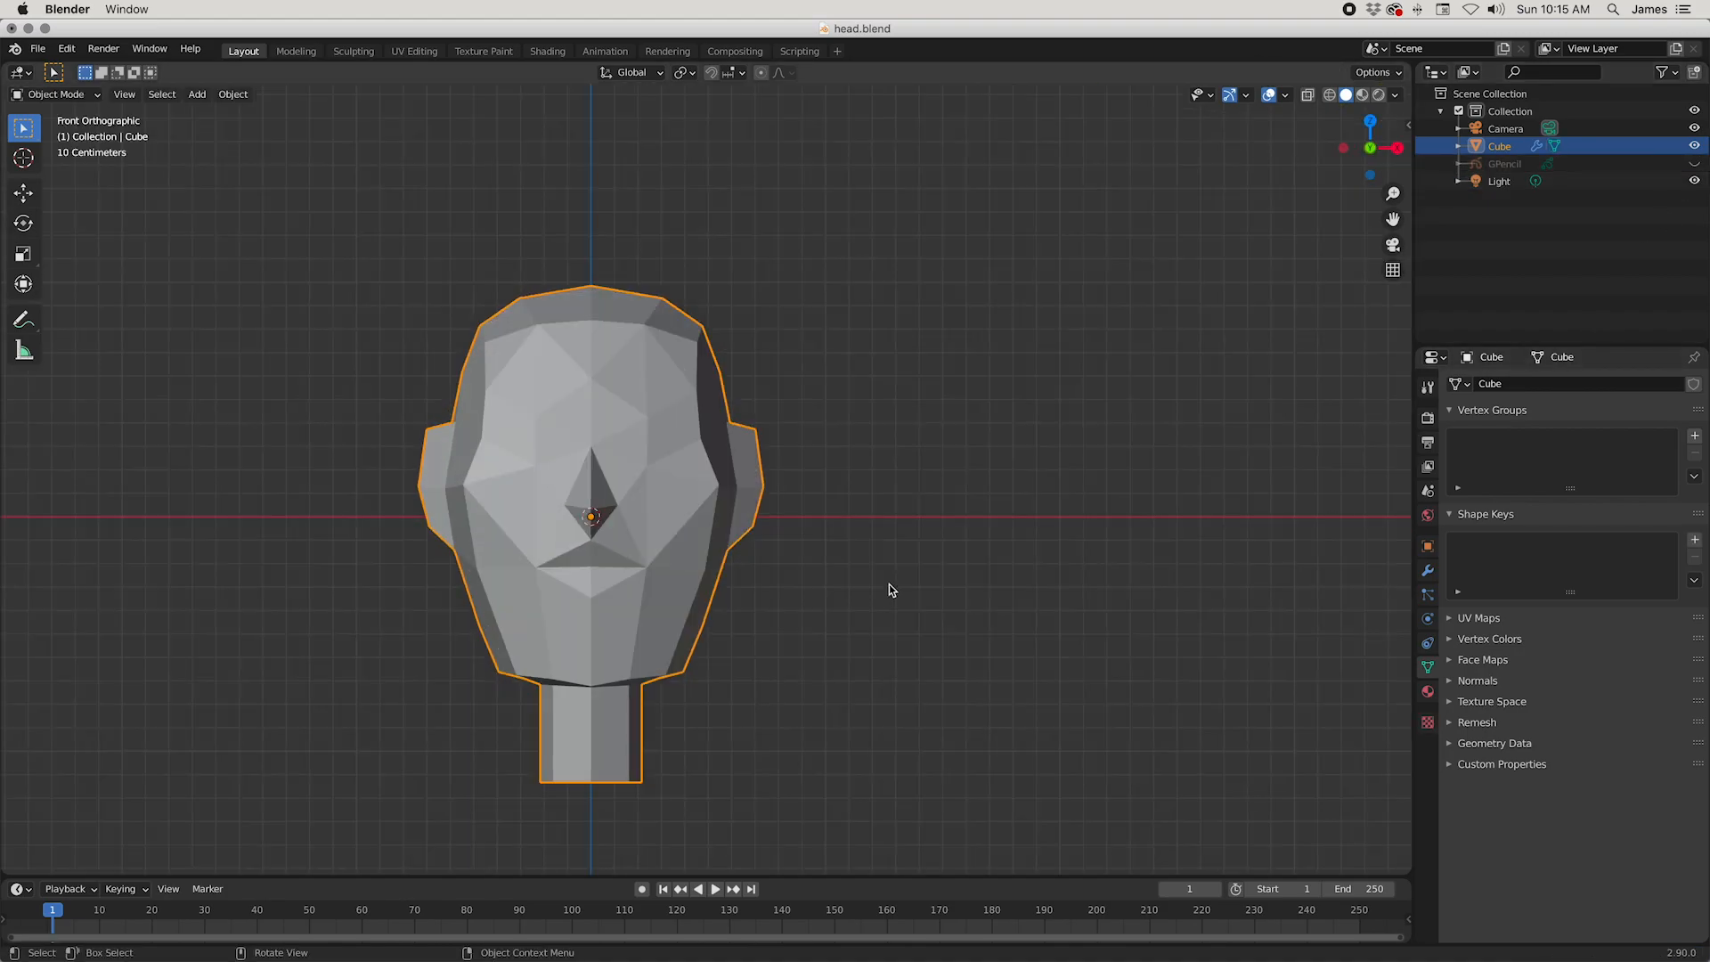
Step: Examine the head's silhouette and facets by turning the view step by step all the way around it
key("KP_6")
key("KP_5")
key("KP_6")
key("KP_6")
key("KP_6")
key("KP_6")
key("KP_6")
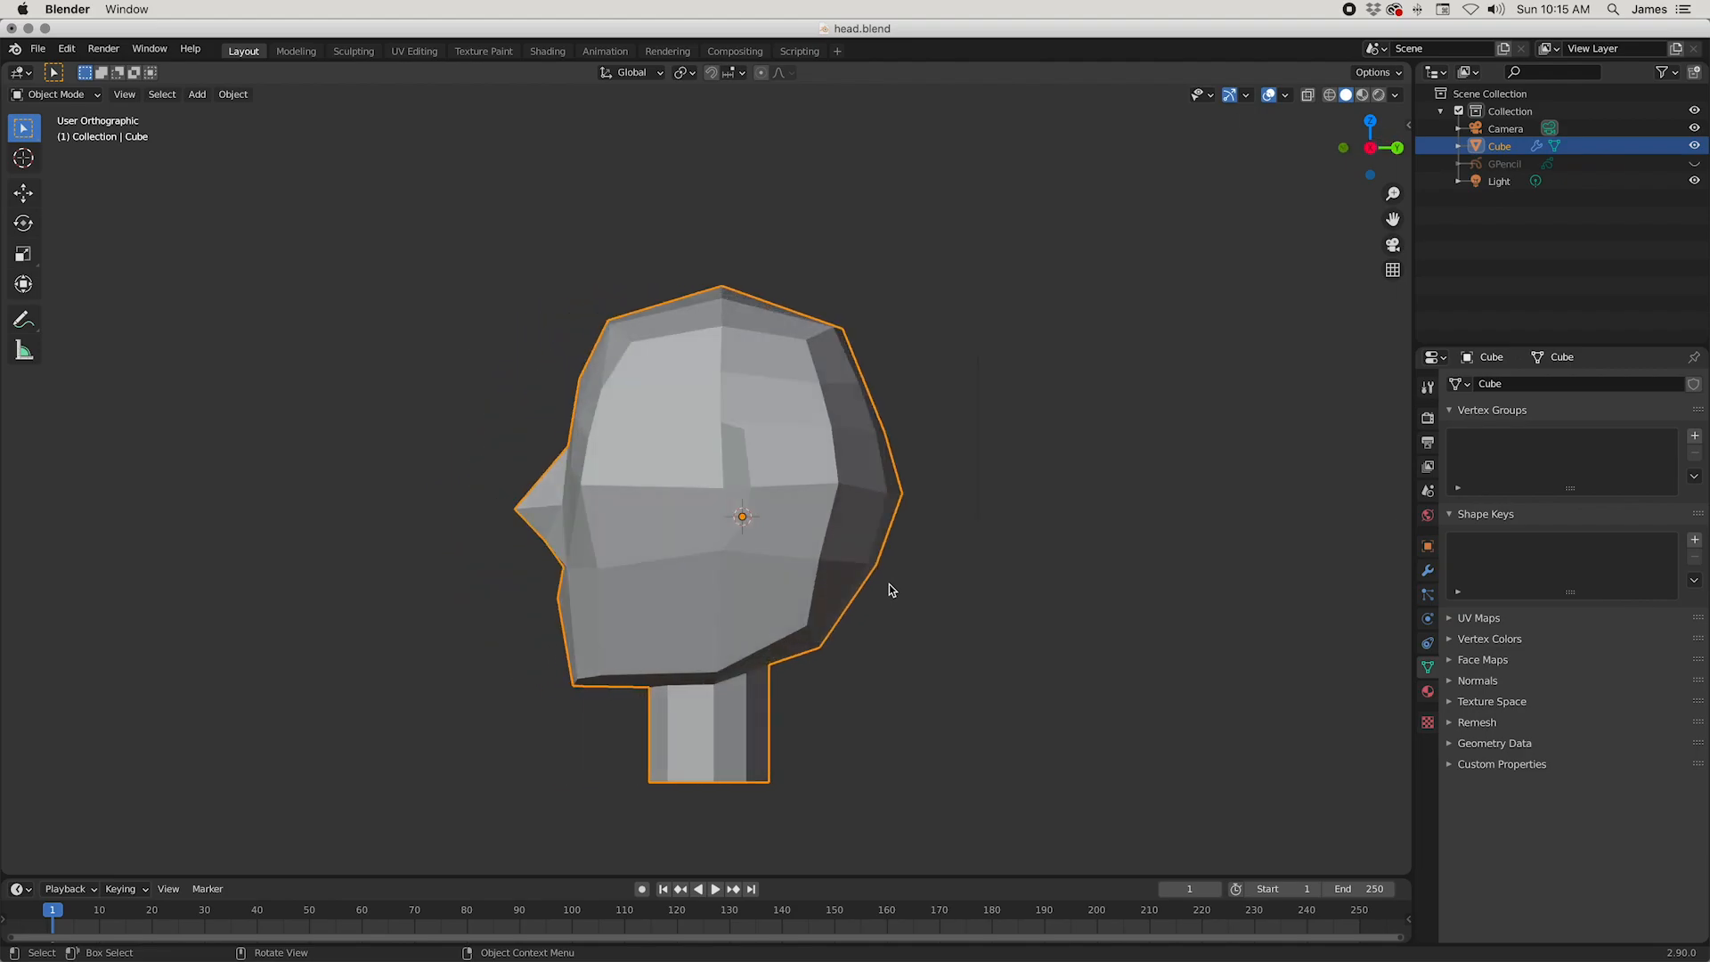
key("KP_6")
key("KP_6")
key("KP_6")
key("KP_6")
key("KP_6")
key("KP_6")
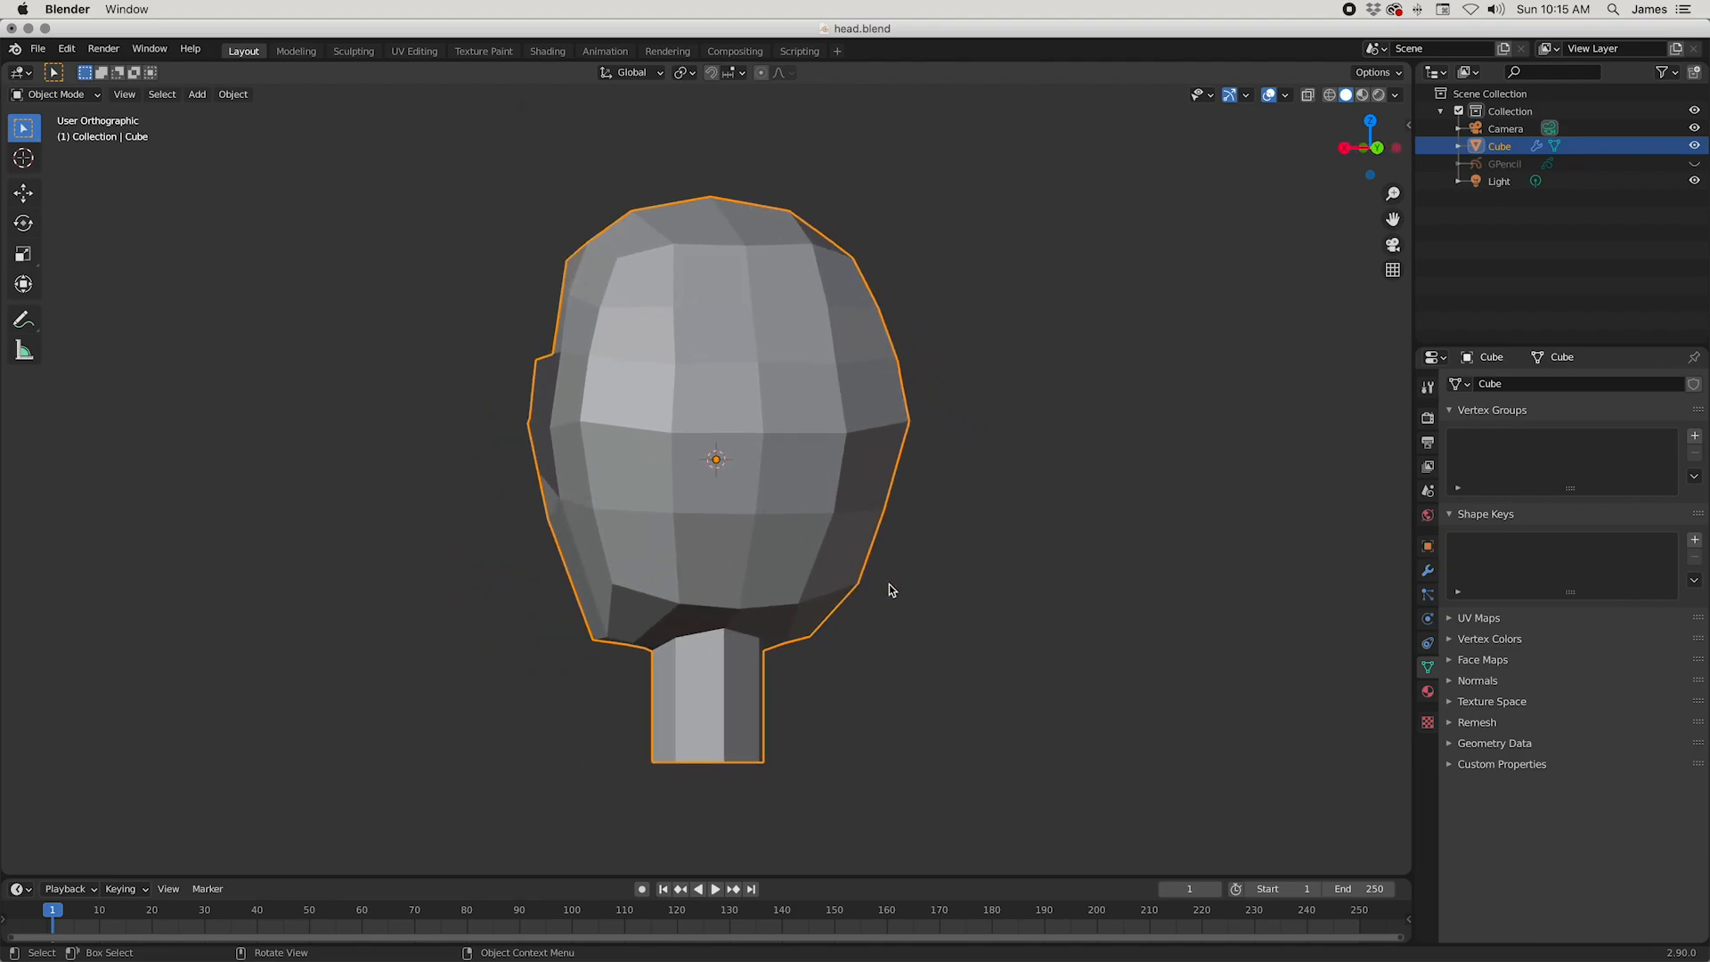
key("KP_6")
key("KP_6")
key("KP_6")
key("KP_6")
key("KP_6")
key("KP_6")
key("KP_6")
key("KP_6")
key("KP_6")
key("KP_6")
key("KP_6")
key("KP_6")
key("KP_6")
key("KP_6")
key("KP_6")
key("KP_6")
key("KP_6")
key("KP_6")
key("KP_6")
key("KP_6")
key("KP_6")
key("KP_6")
key("KP_6")
key("KP_6")
key("KP_6")
key("KP_6")
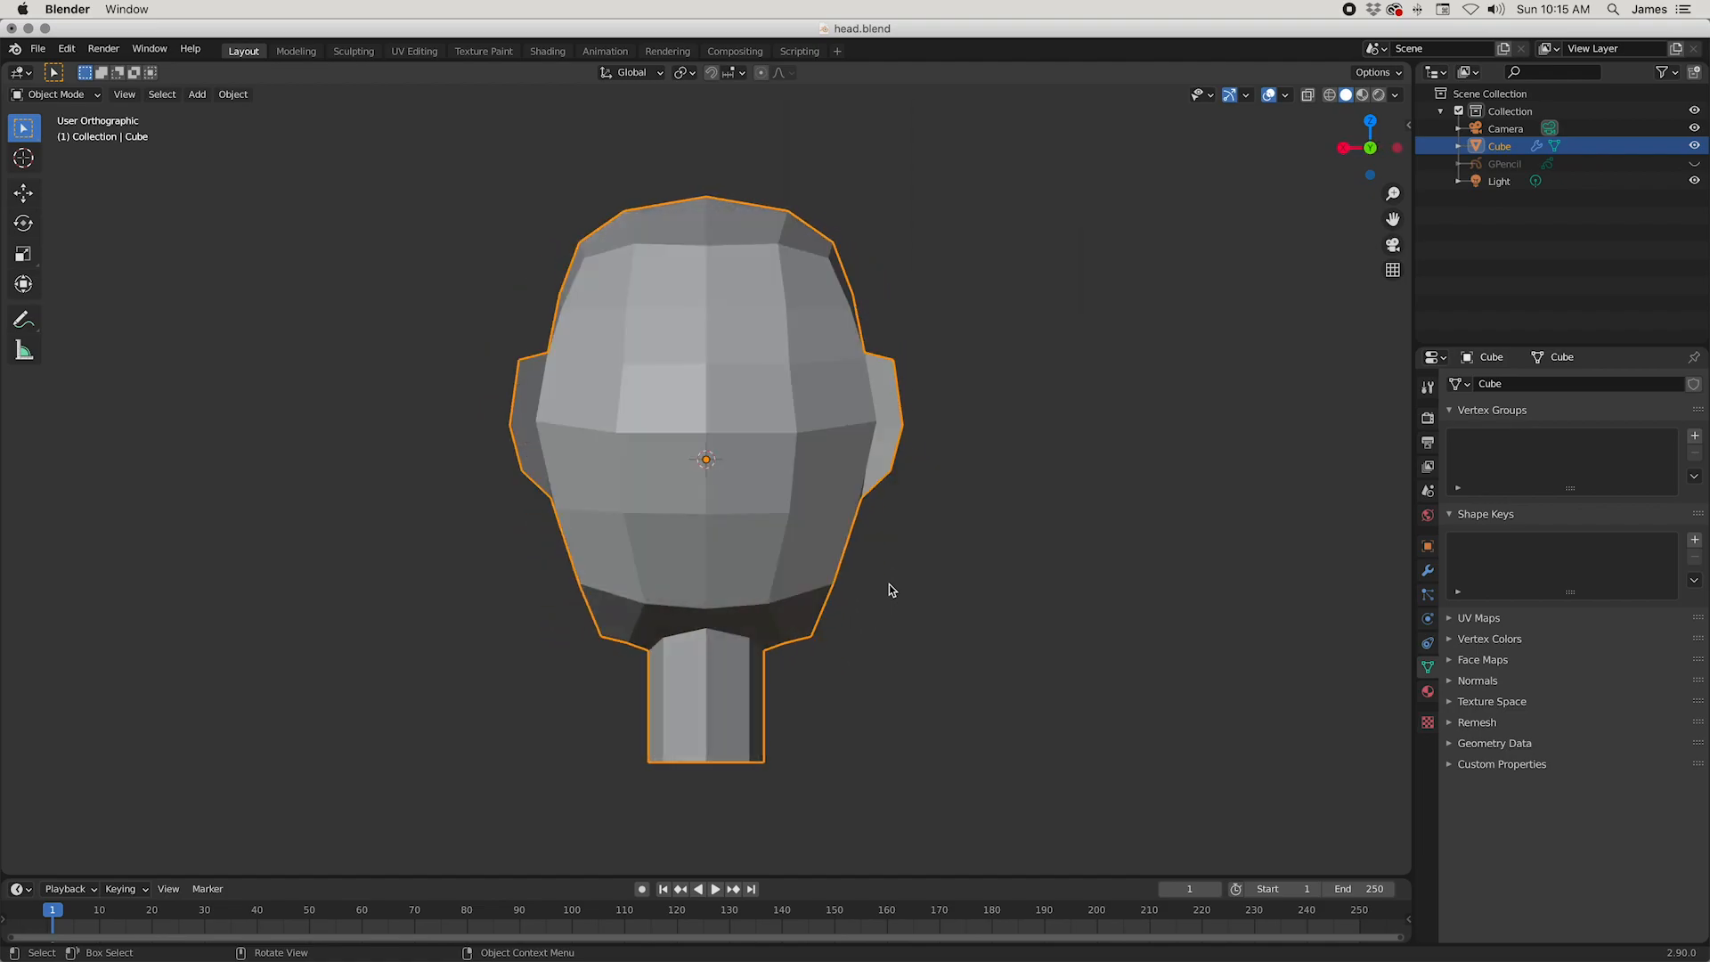
key("KP_6")
key("KP_6")
key("KP_6")
key("KP_6")
key("KP_6")
key("KP_6")
key("KP_6")
key("KP_6")
key("KP_6")
key("KP_6")
key("KP_6")
key("KP_6")
key("KP_6")
key("KP_6")
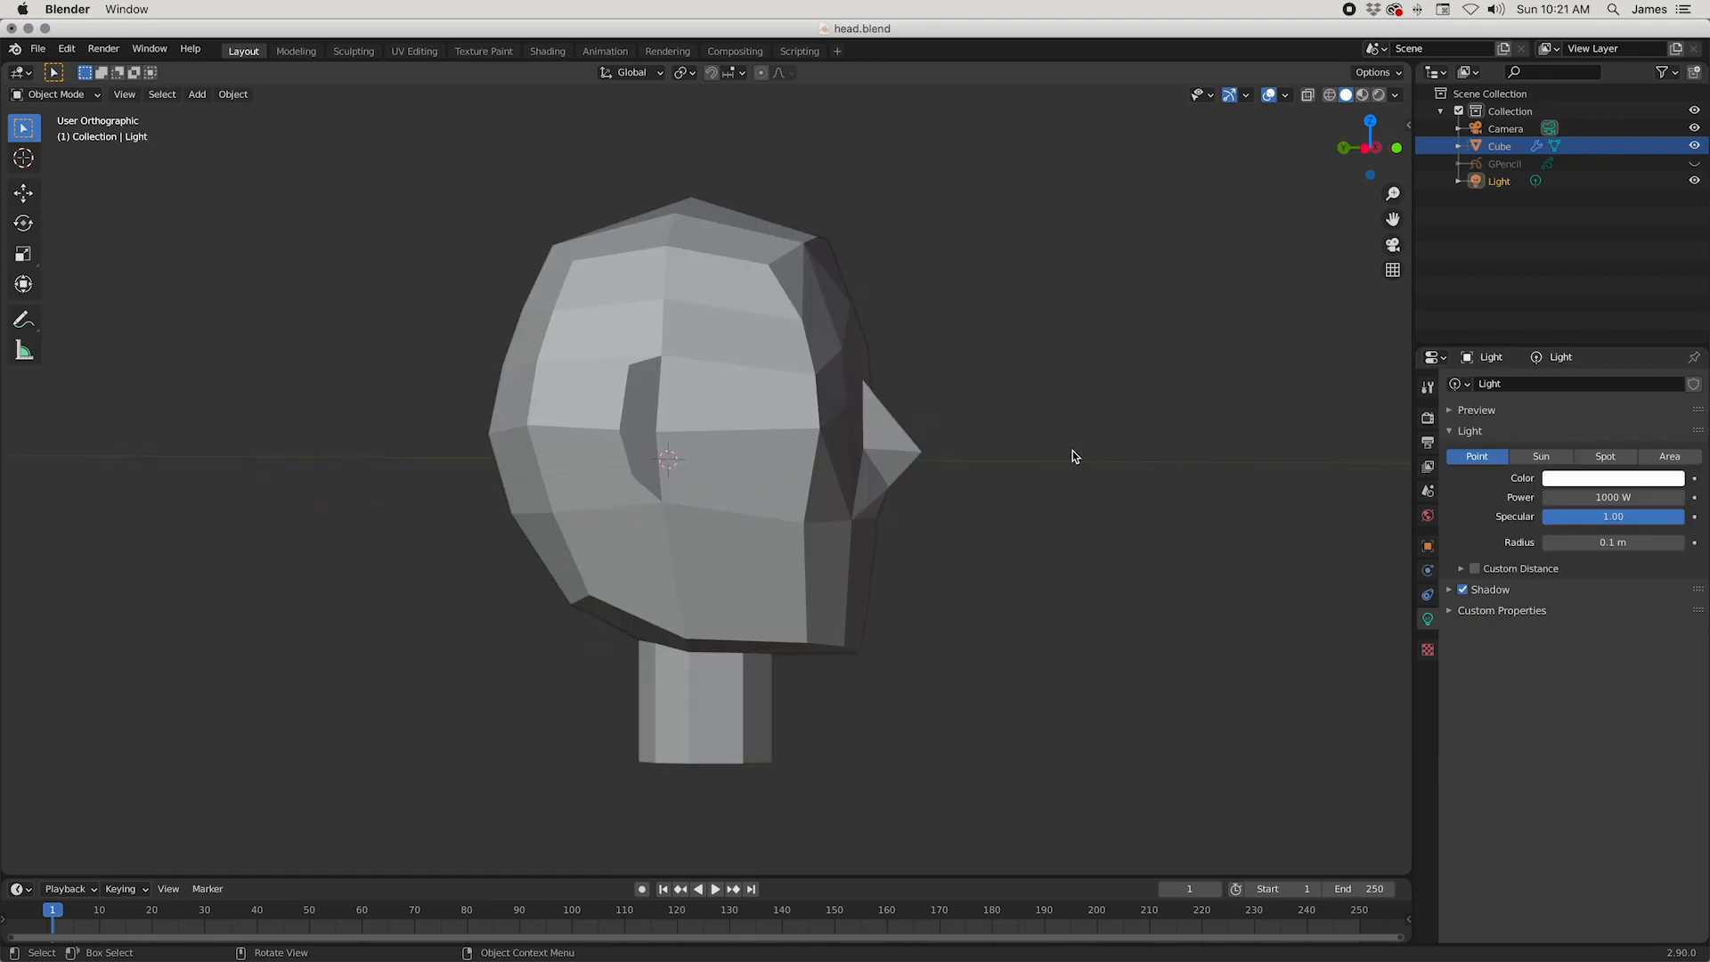
scroll(1071, 447, "left", 10)
scroll(1069, 448, "left", 2)
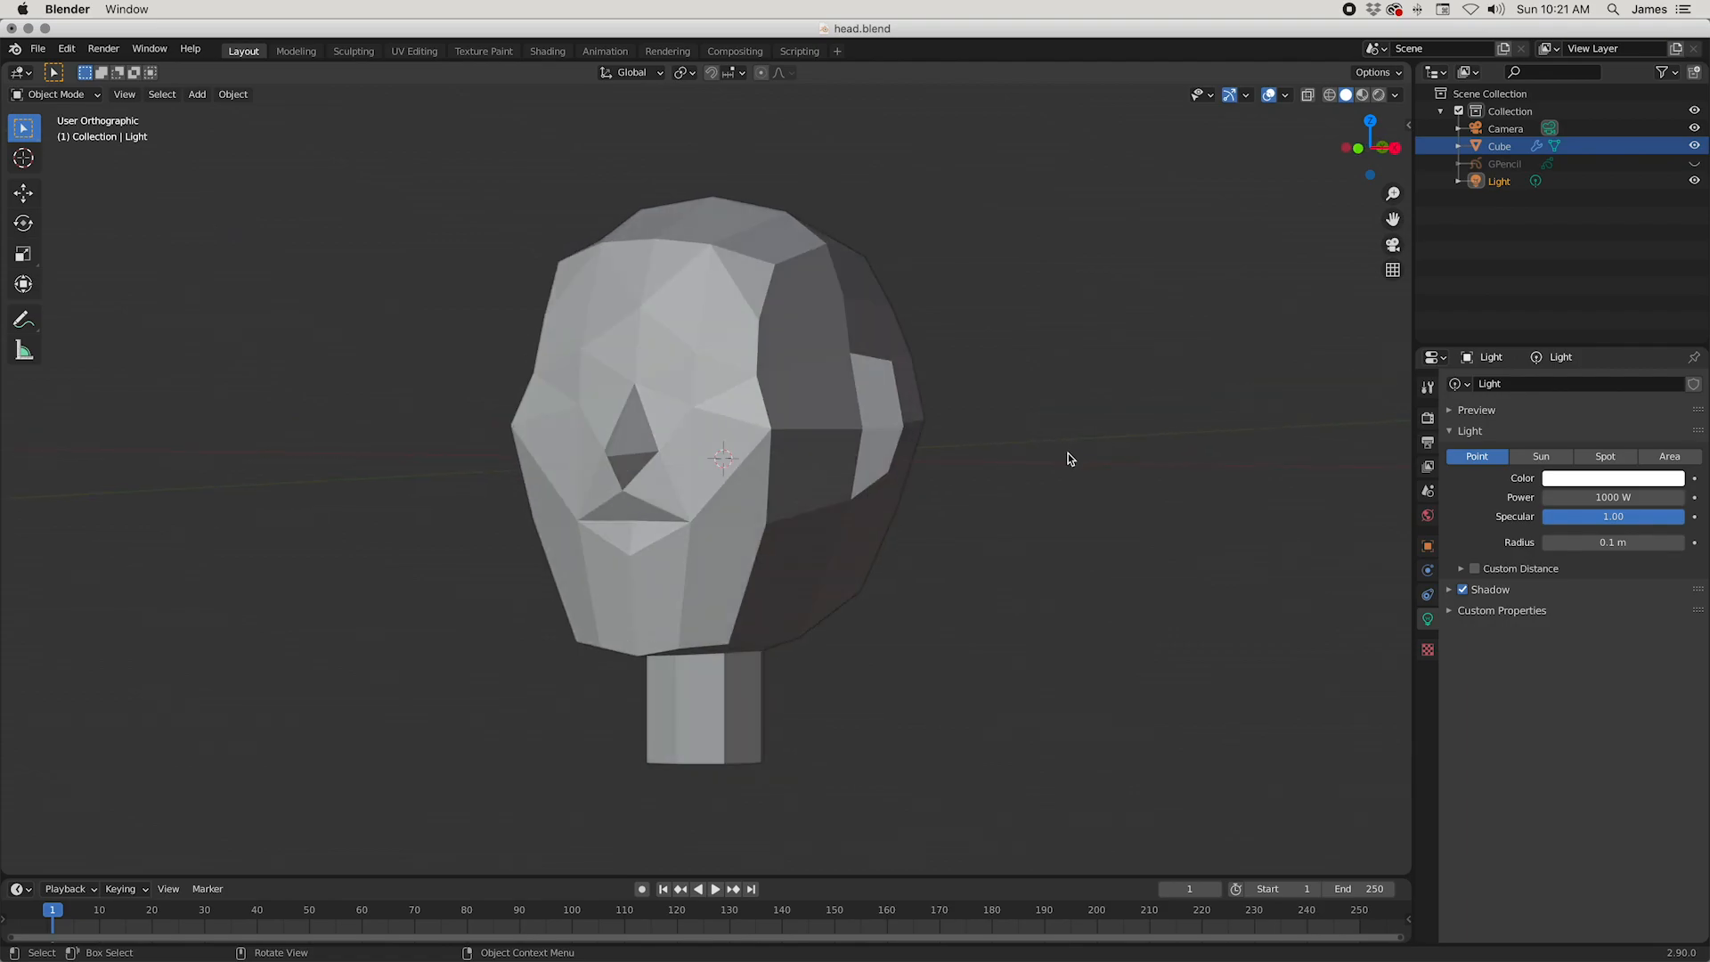
Step: Switch the viewport shading to Rendered to preview the head with scene lighting
scroll(1072, 459, "down", 3)
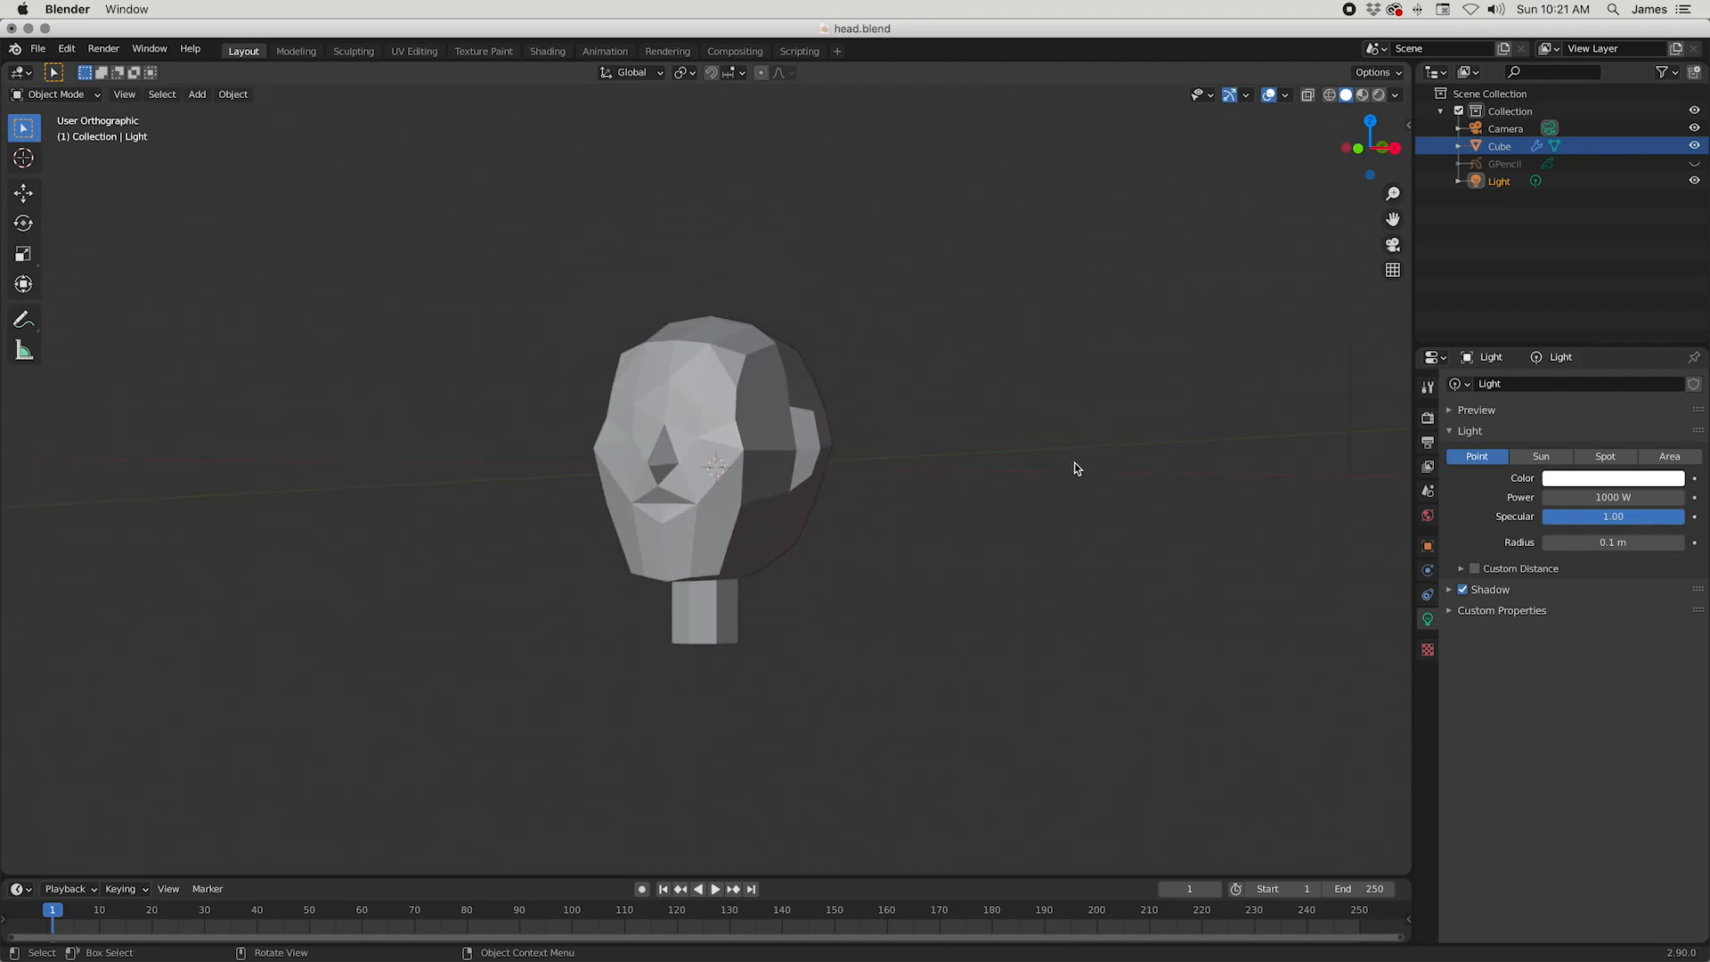
left_click(1378, 95)
scroll(1232, 290, "down", 4)
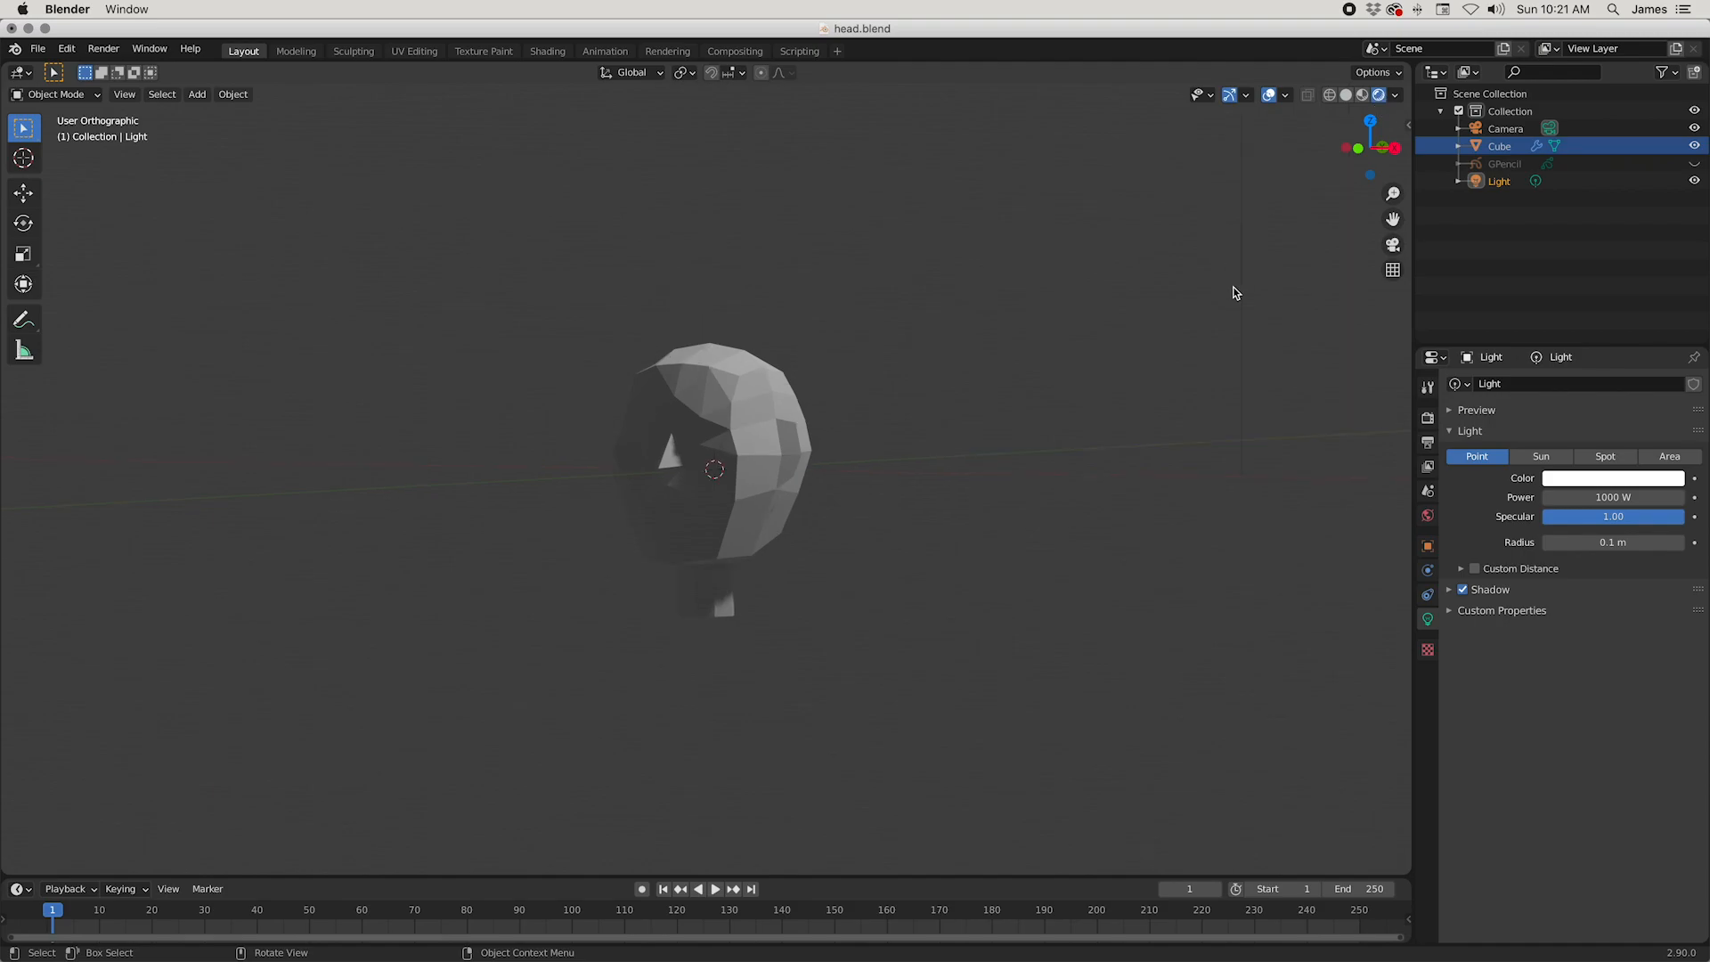
Step: Move the light along negative Y toward the front of the head, and raise it about 1.15 m in Z
middle_click_drag(1050, 455, 1033, 488)
scroll(1033, 487, "down", 2)
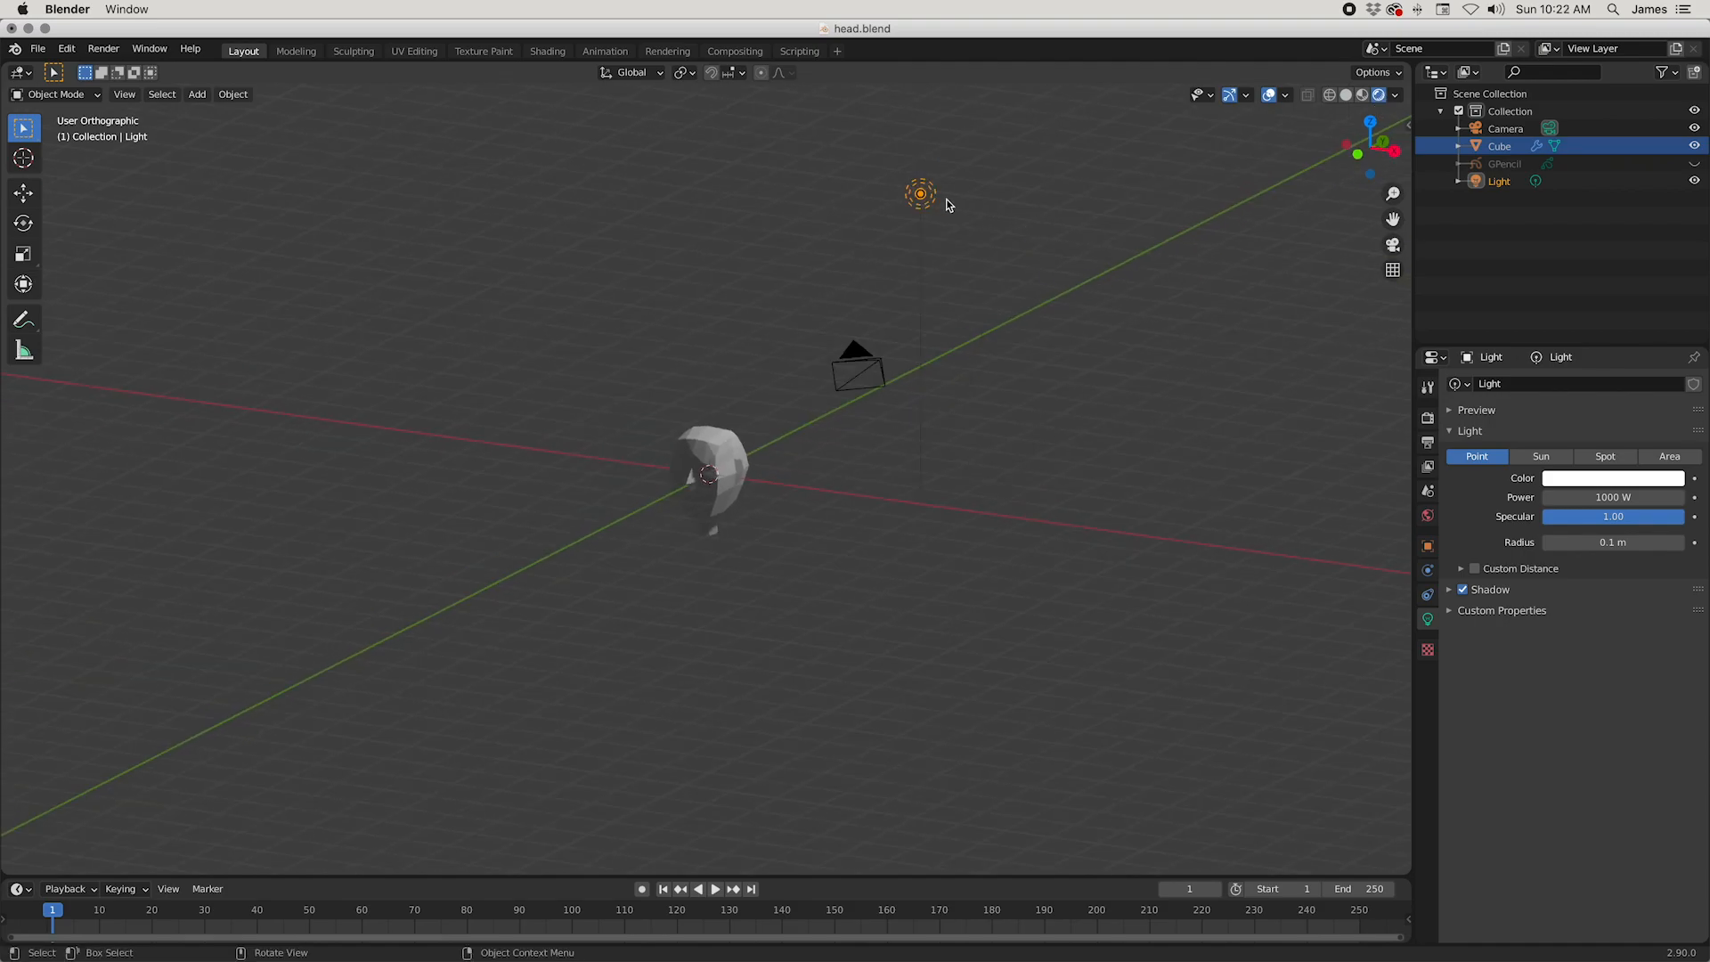
left_click(923, 195)
mouse_move(1003, 355)
middle_mouse_down()
mouse_move(1060, 321)
mouse_move(996, 385)
middle_mouse_up()
key("g")
key("y")
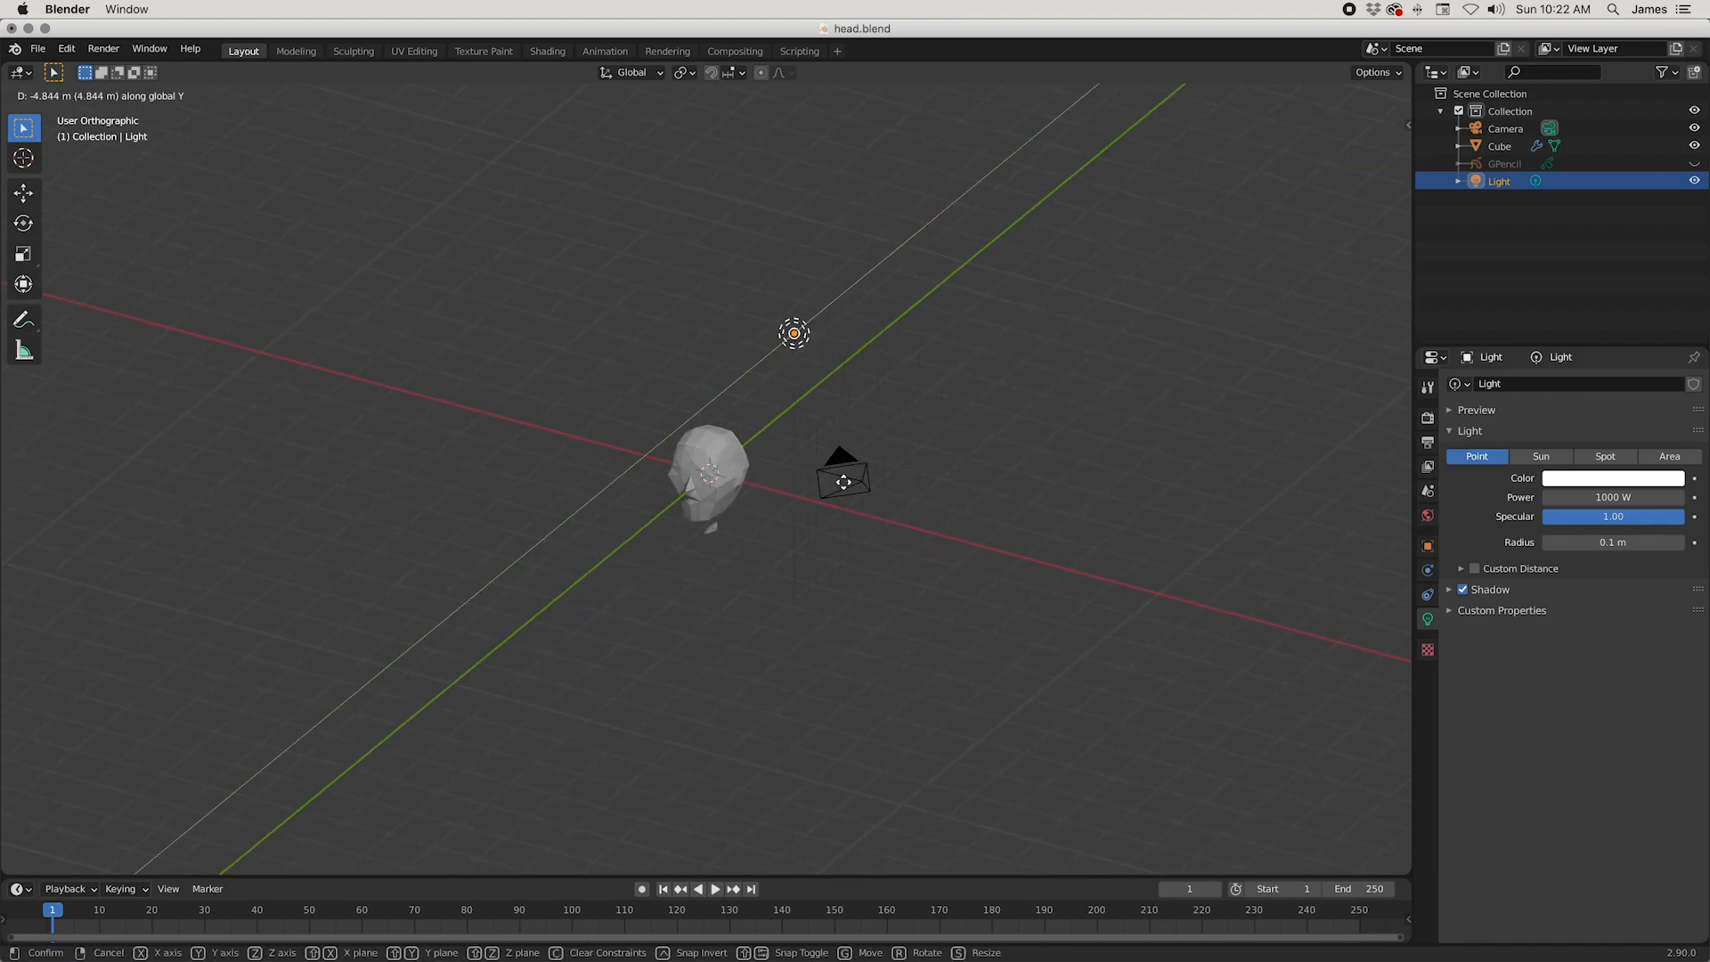
left_click(853, 481)
middle_click_drag(853, 481, 916, 413)
key("g")
key("z")
left_click(920, 378)
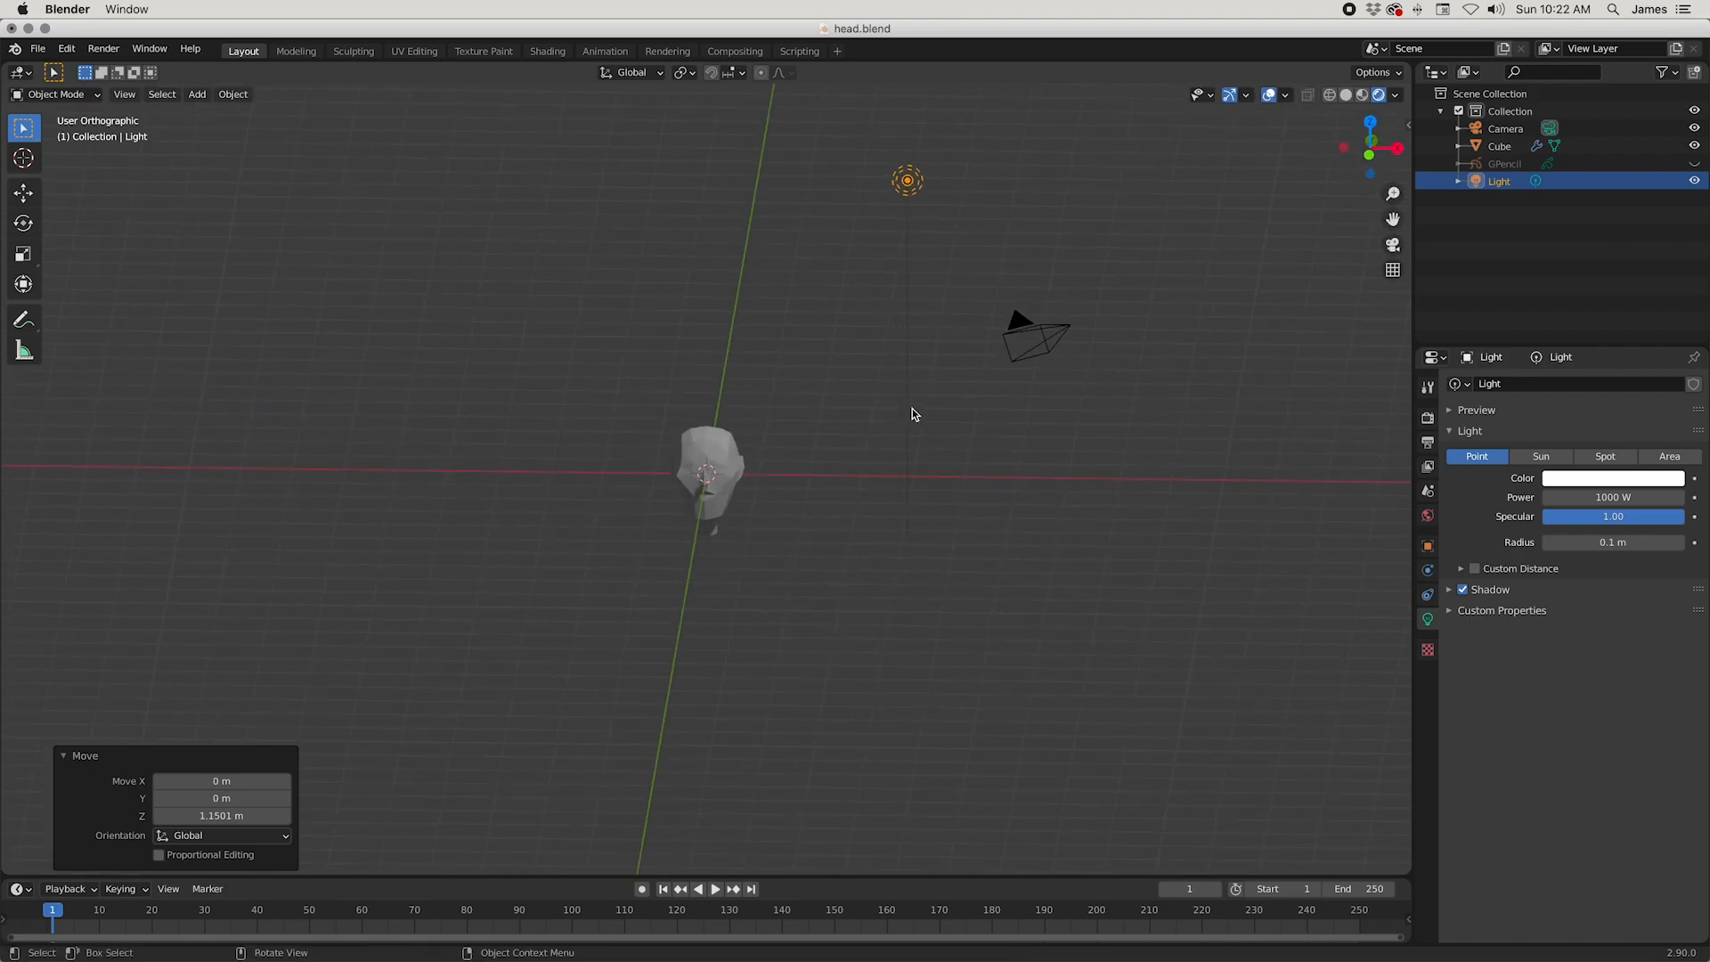
Step: Change the light type to Sun and set its strength to 1
left_click(1538, 458)
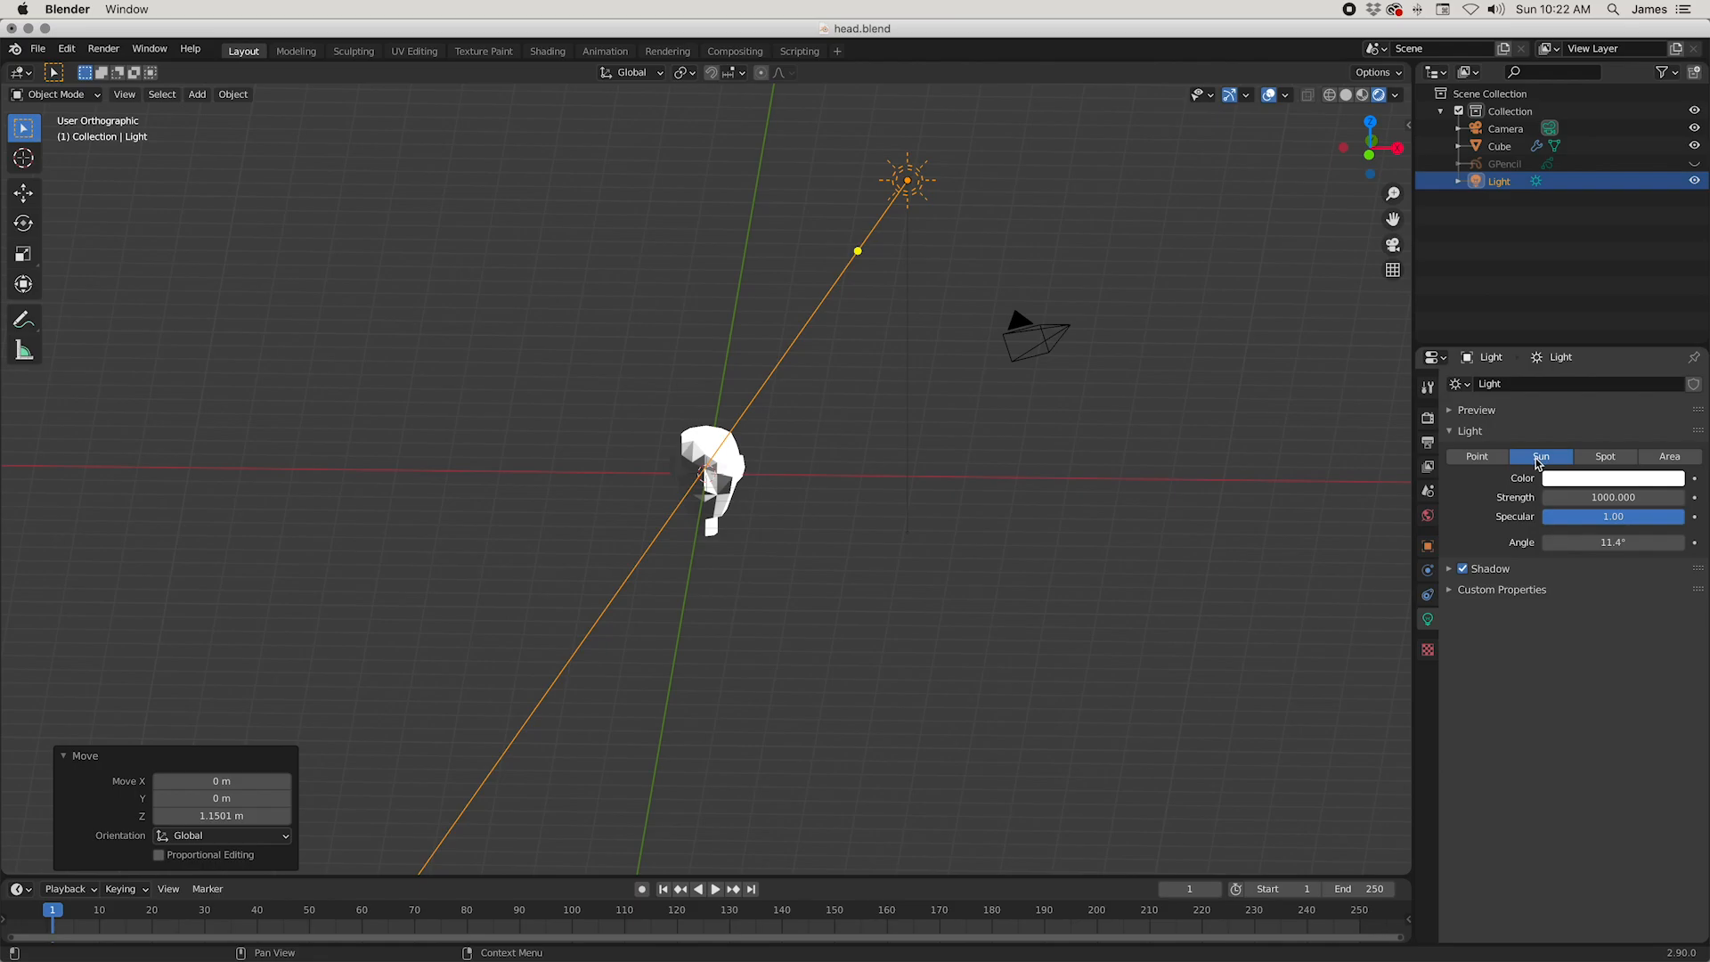
left_click(1591, 496)
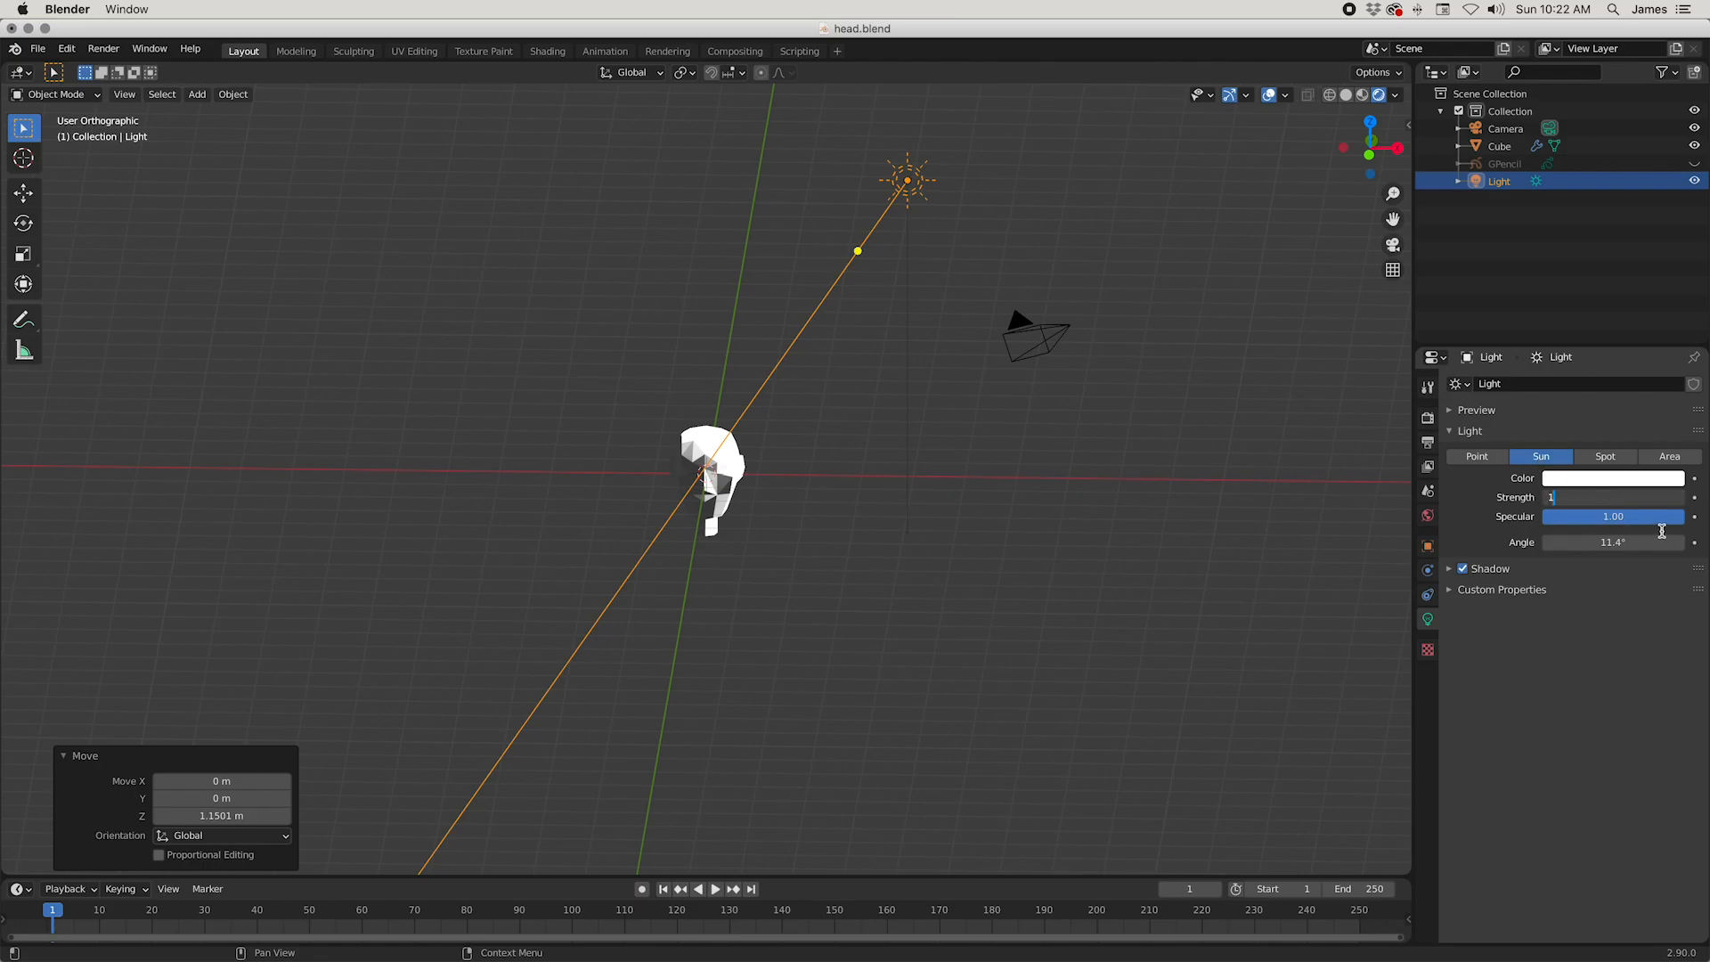
type("1")
key("Return")
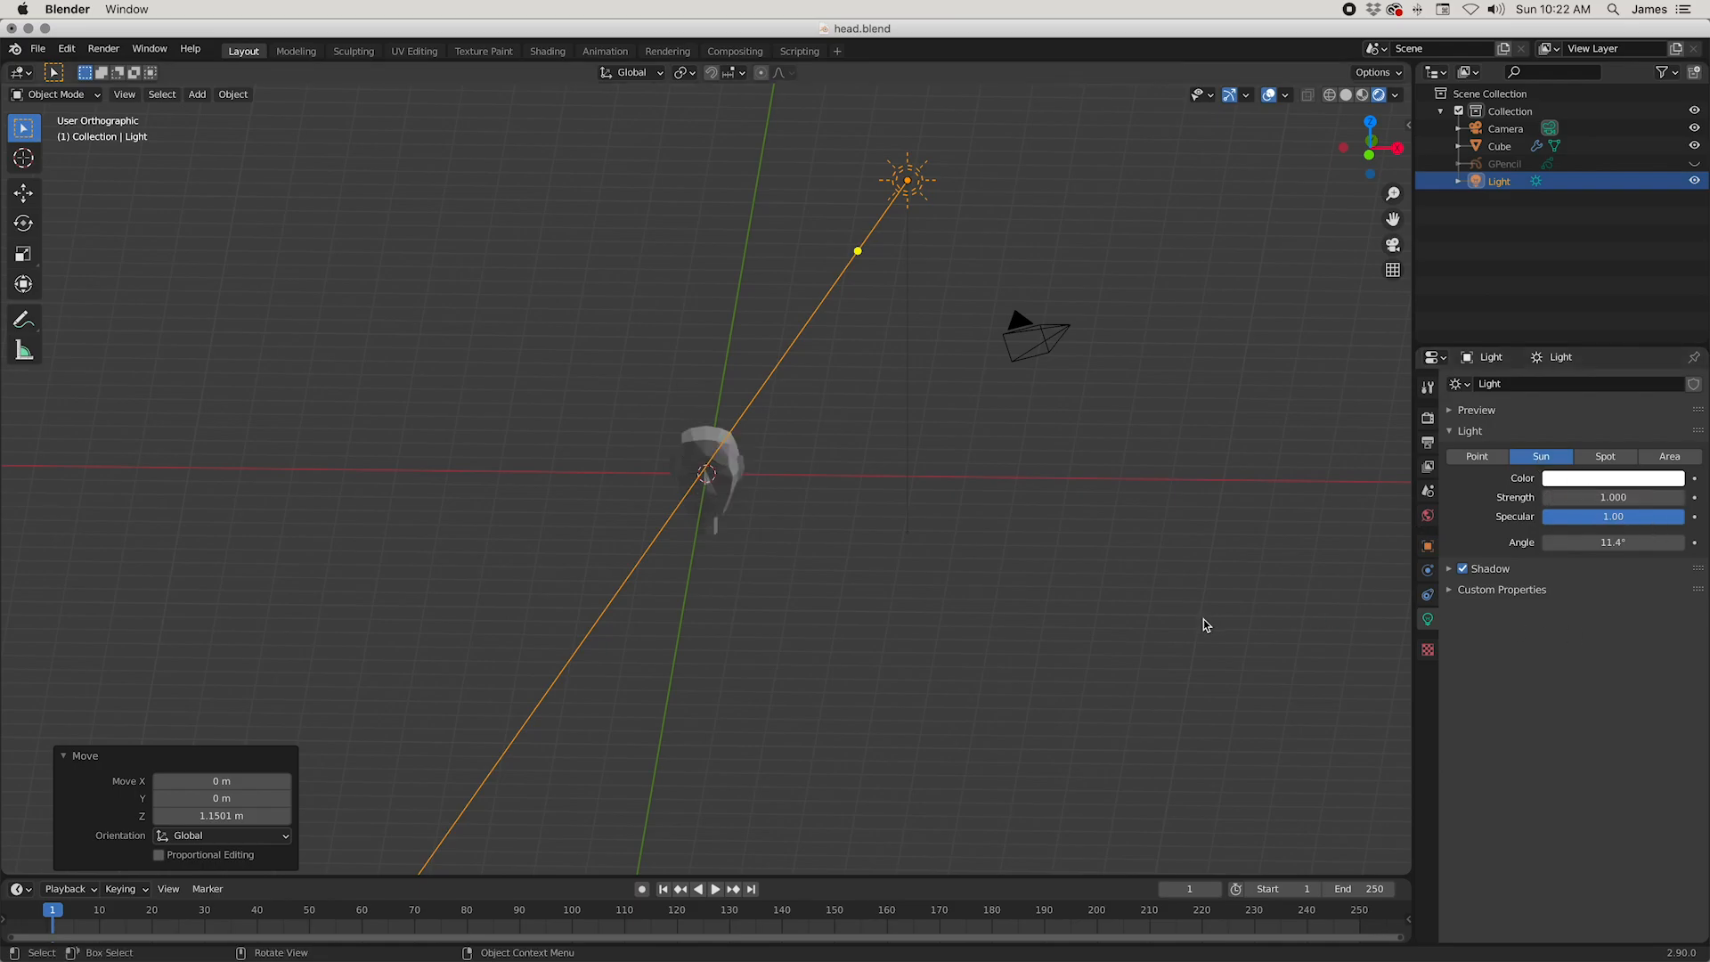
Step: Move the sun light about -0.69 m along the global Y axis
mouse_move(1012, 525)
middle_mouse_down()
mouse_move(1041, 477)
mouse_move(1007, 527)
mouse_move(1038, 499)
mouse_move(1028, 514)
middle_mouse_up()
key("g")
key("y")
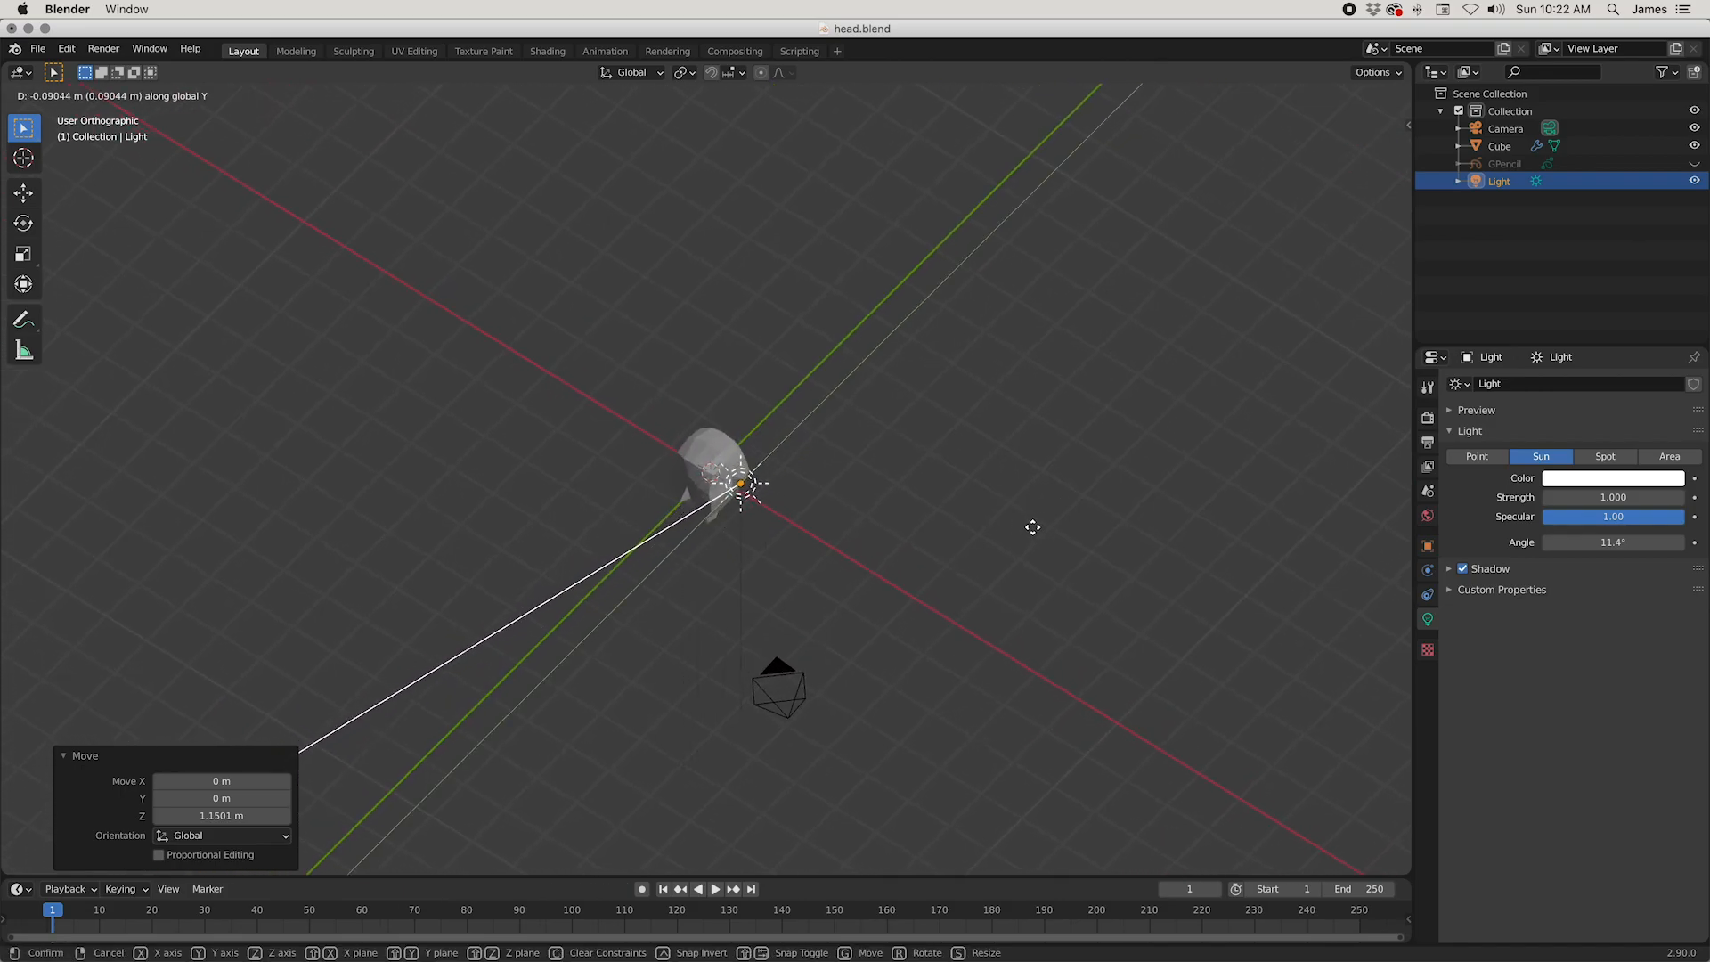
left_click(1012, 538)
Step: Rotate the sun light about -86.2° around the global Z axis so it shines toward the face
middle_click_drag(1012, 538, 1102, 486)
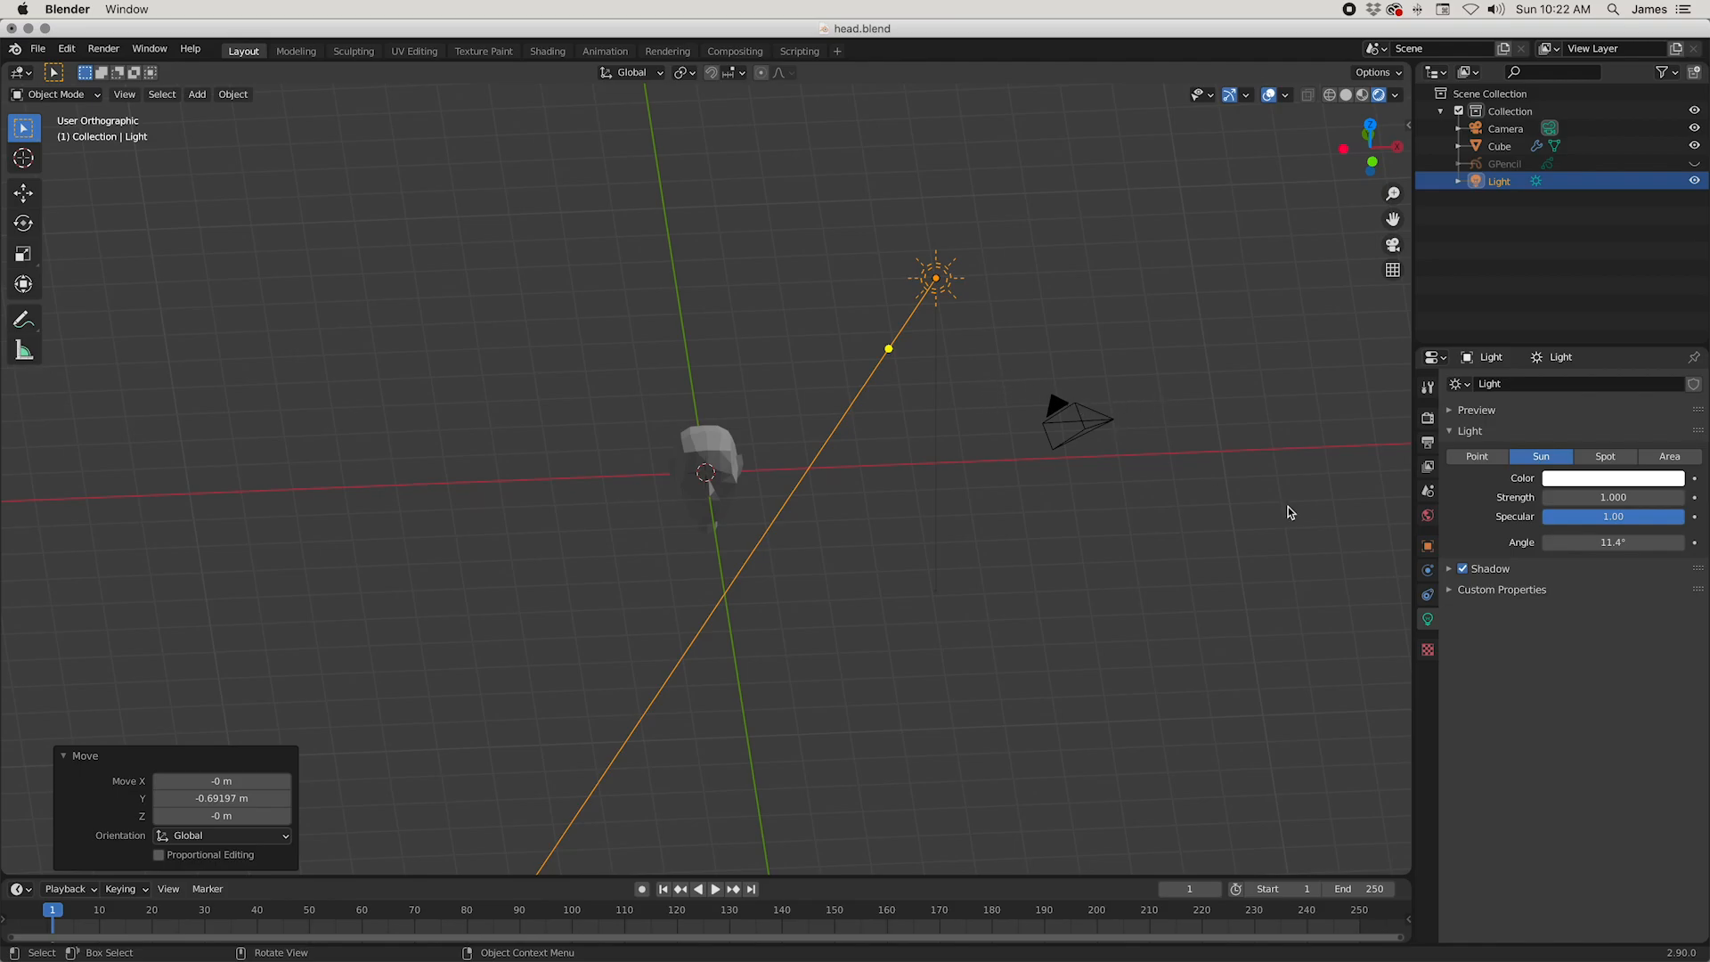
middle_click_drag(1140, 462, 1125, 552)
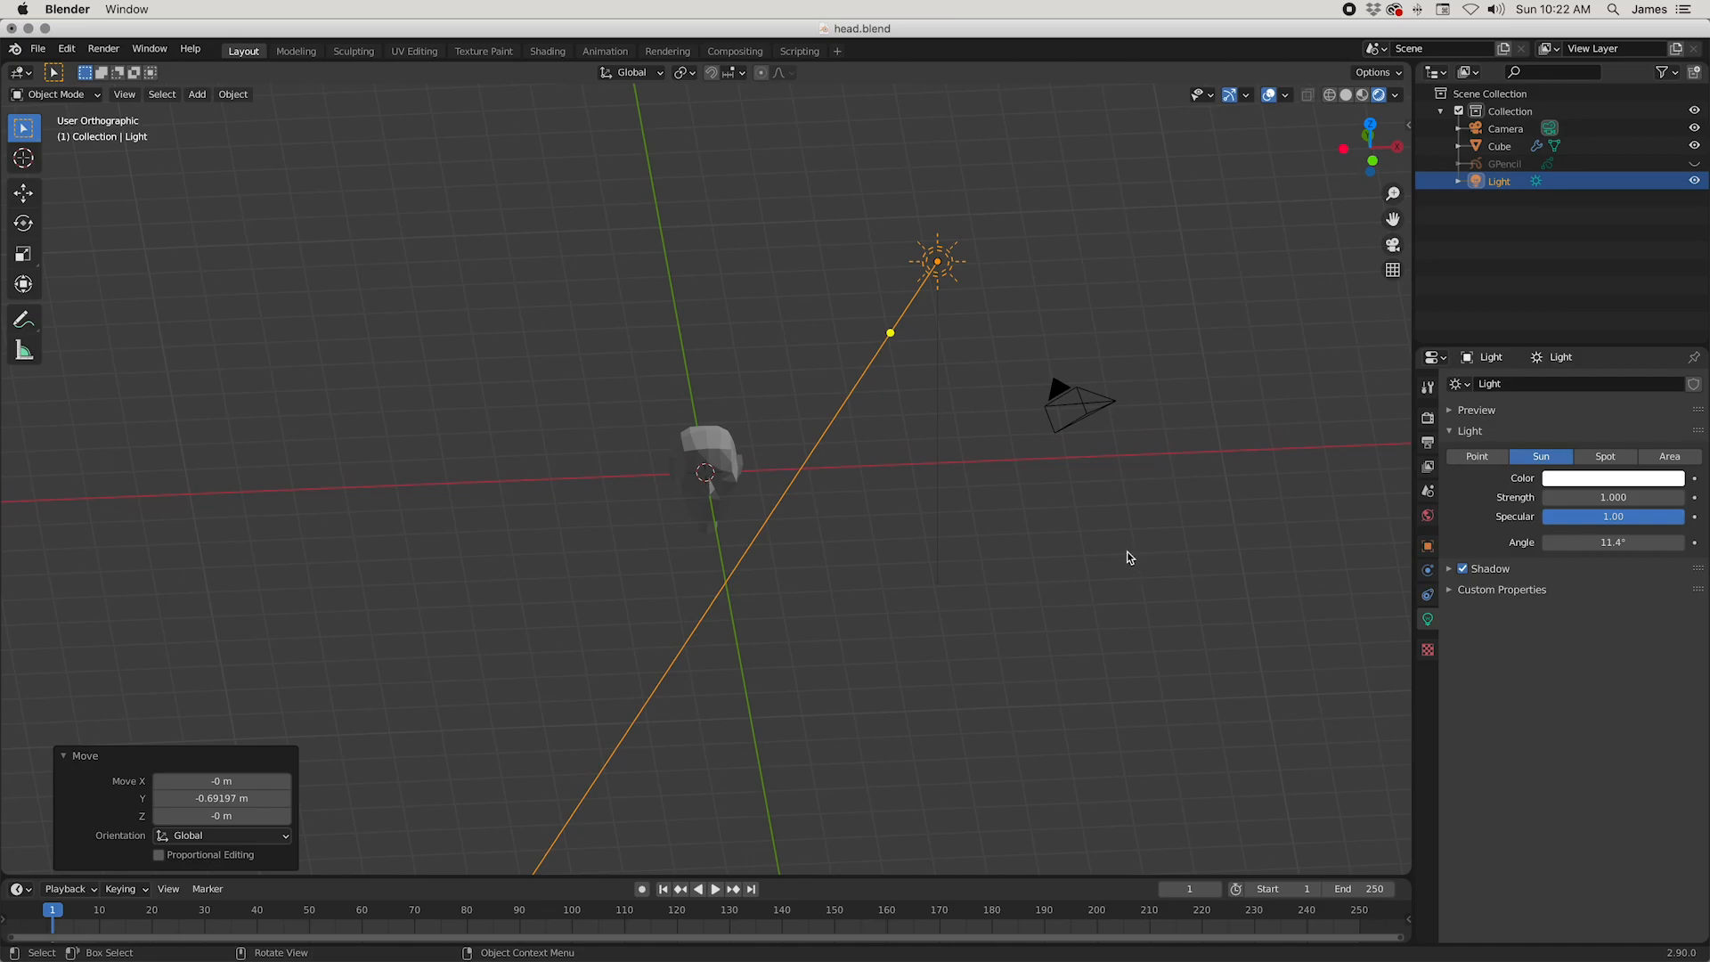
key("r")
key("z")
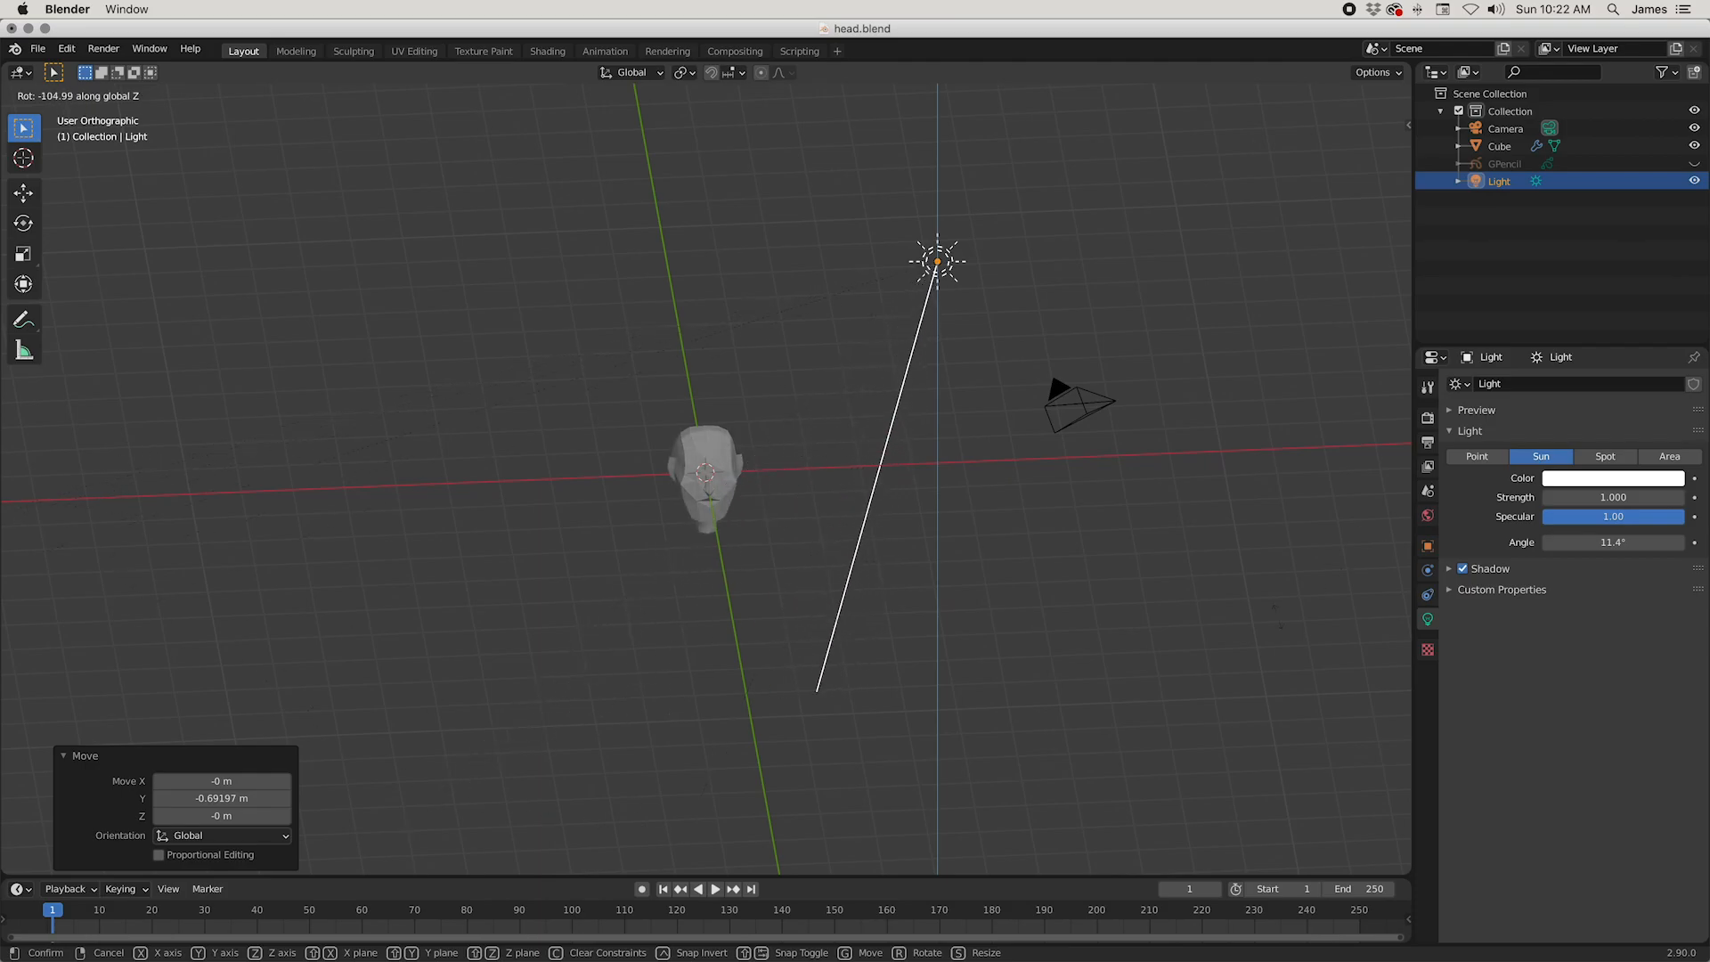
left_click(1246, 297)
Step: In the top orthographic view, rotate the sun light about 14.9° around Z to aim its beam at the head
middle_click_drag(966, 450, 1051, 470)
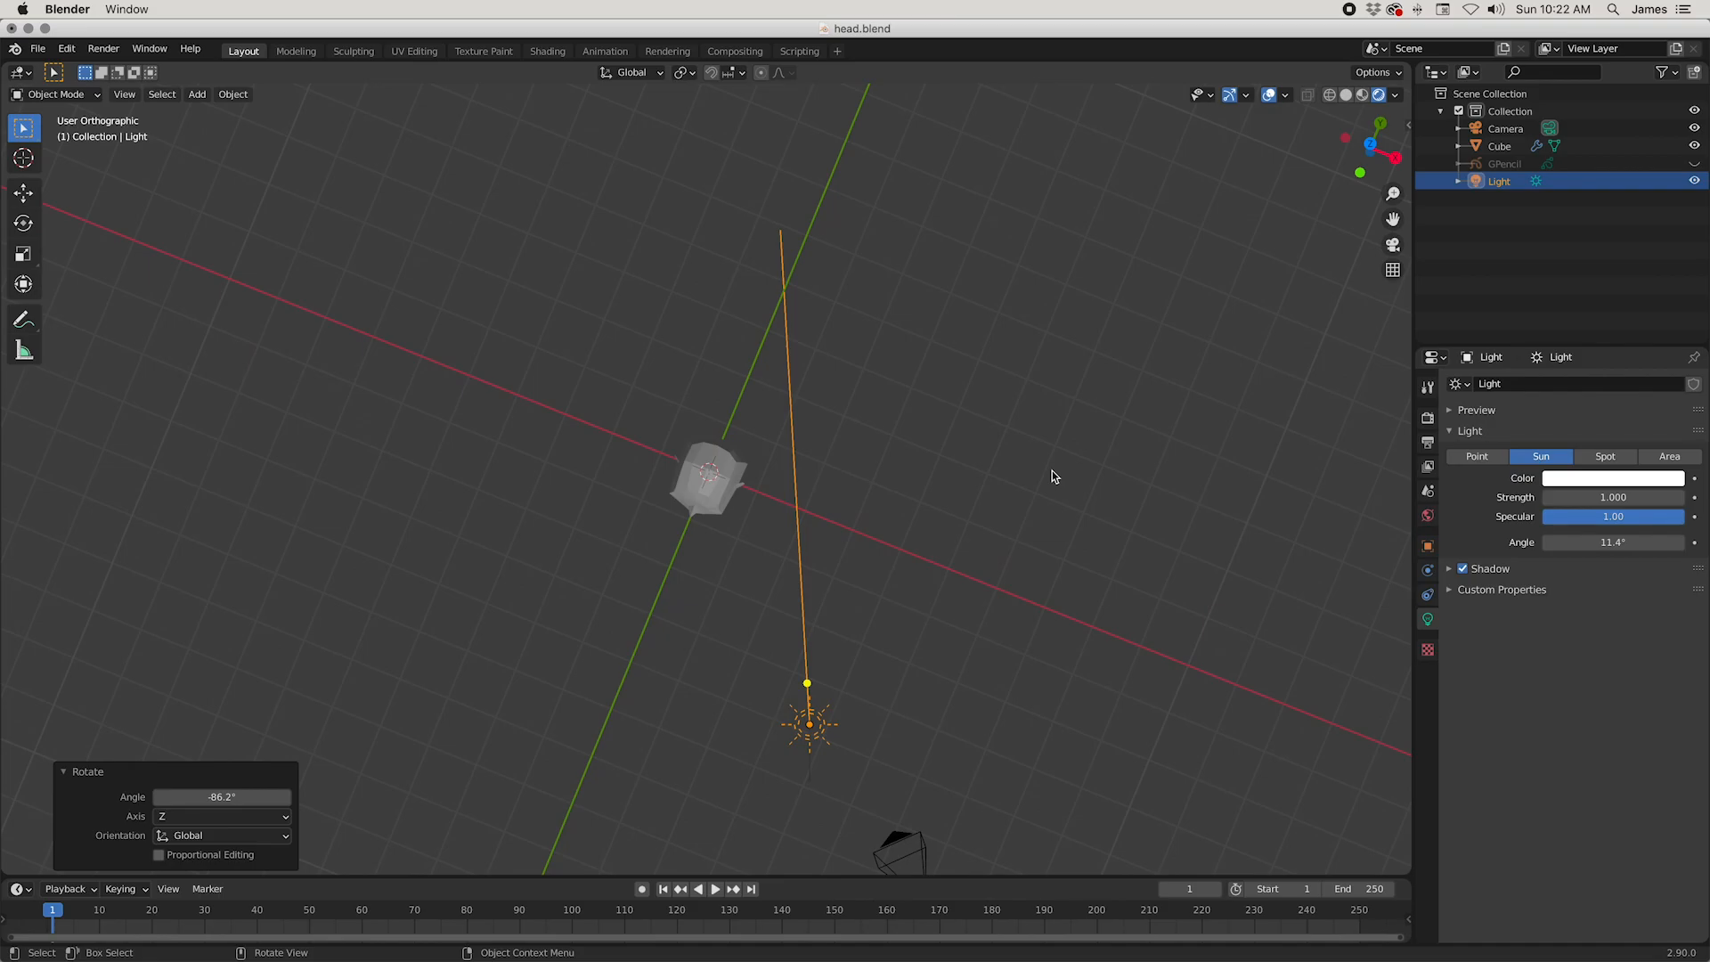
key("KP_7")
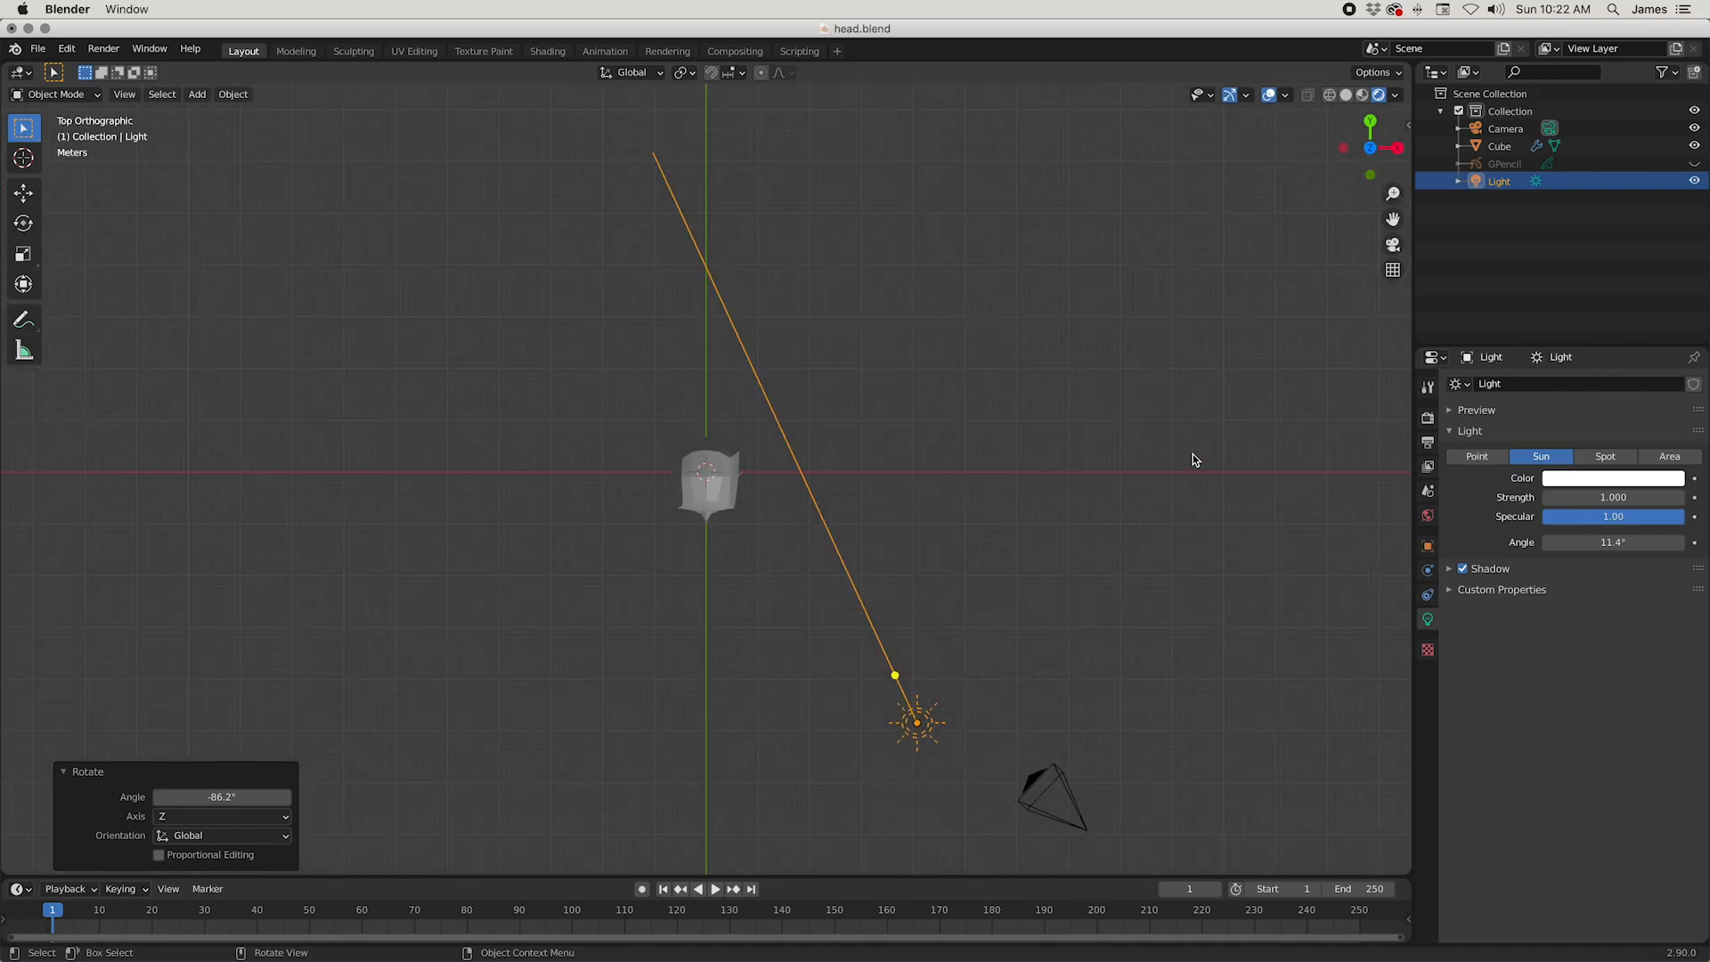
key("r")
key("z")
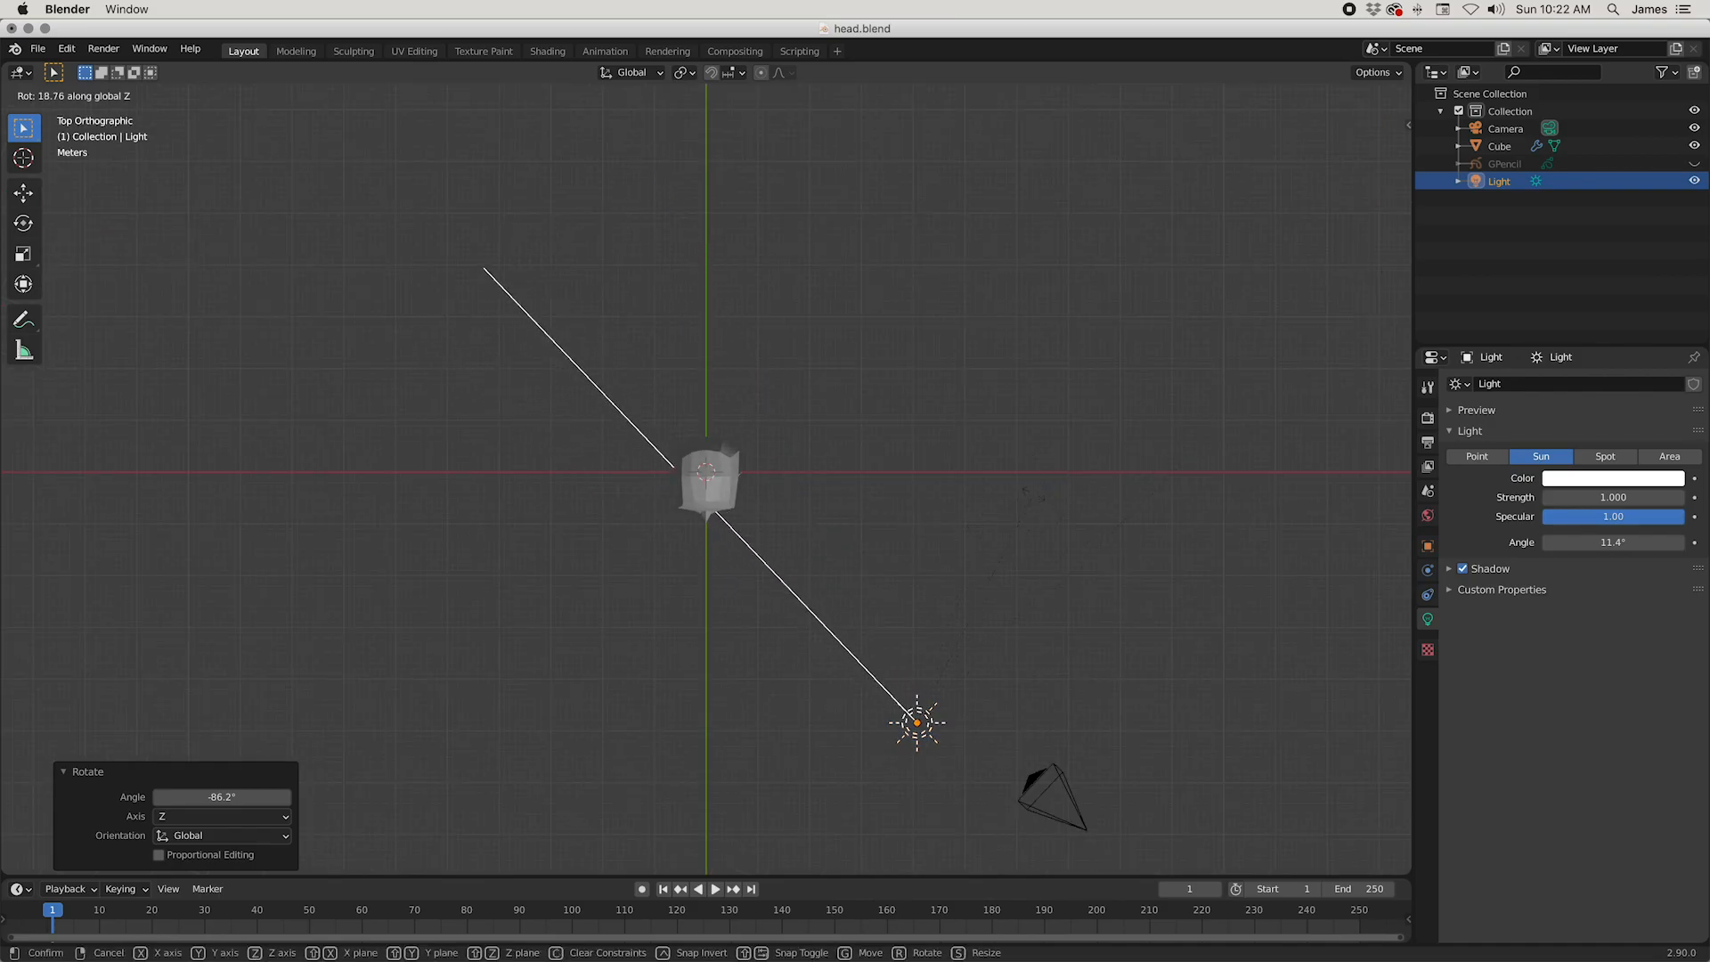
left_click(1029, 525)
Step: In the front orthographic view, rotate the sun light about 11.5° around Y and inspect the lit face up close
middle_click_drag(1046, 616, 1055, 470)
scroll(1056, 470, "down", 3)
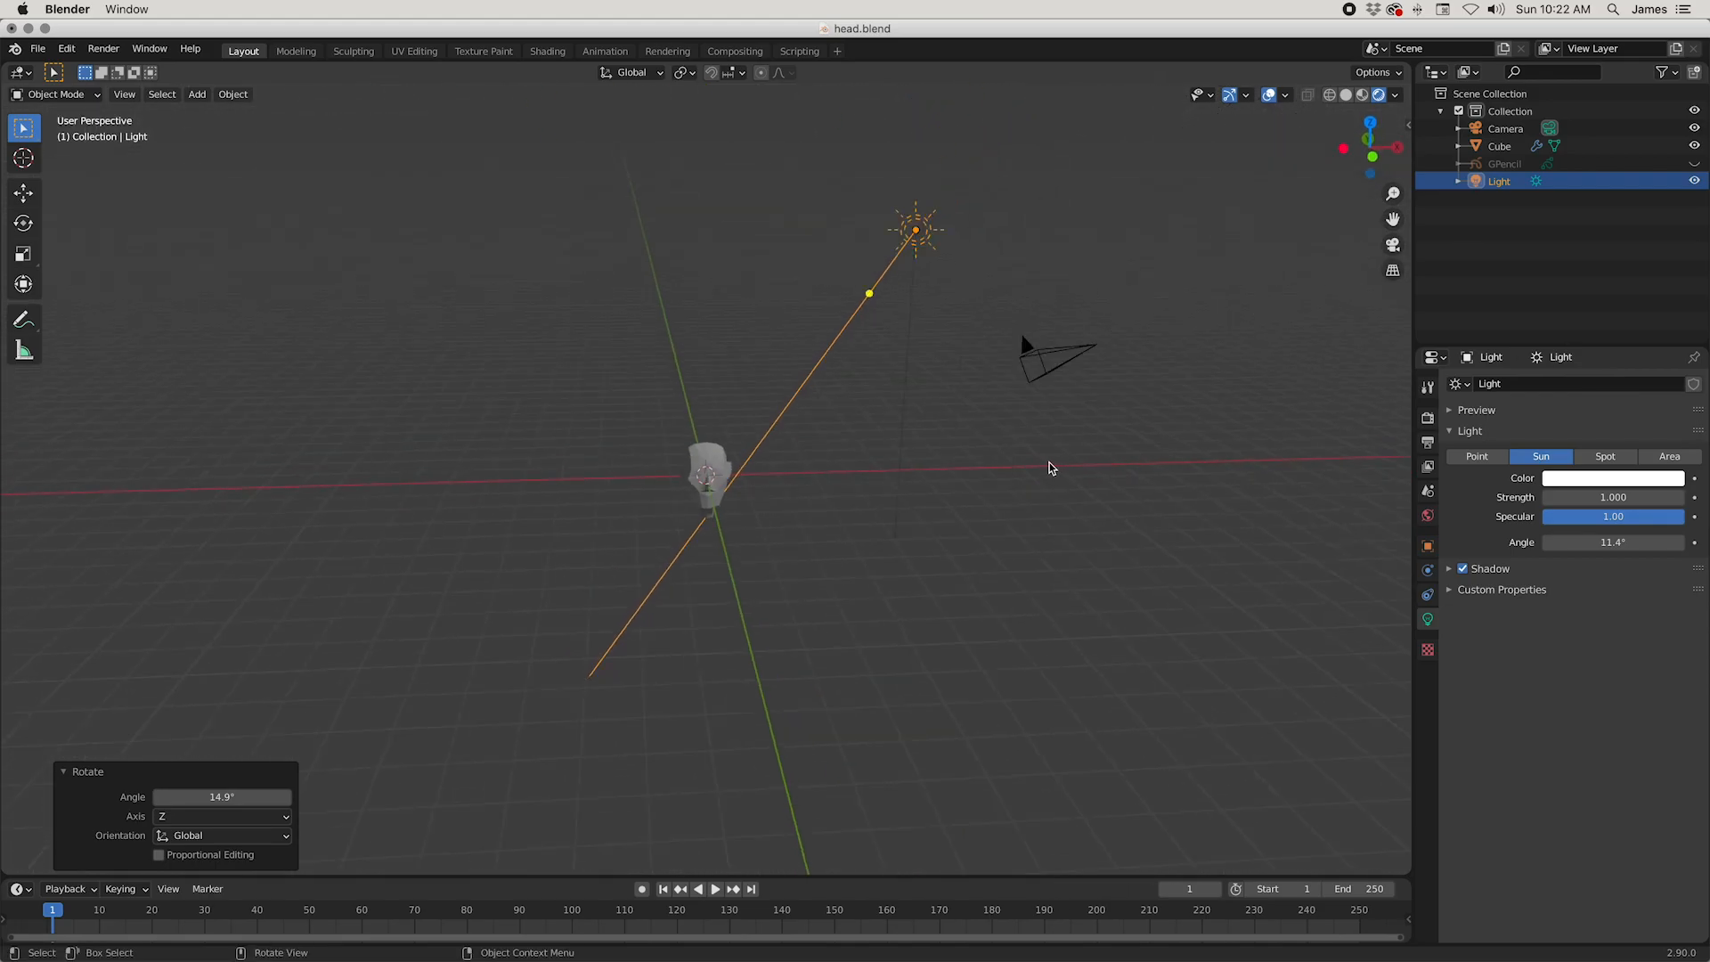
key("KP_1")
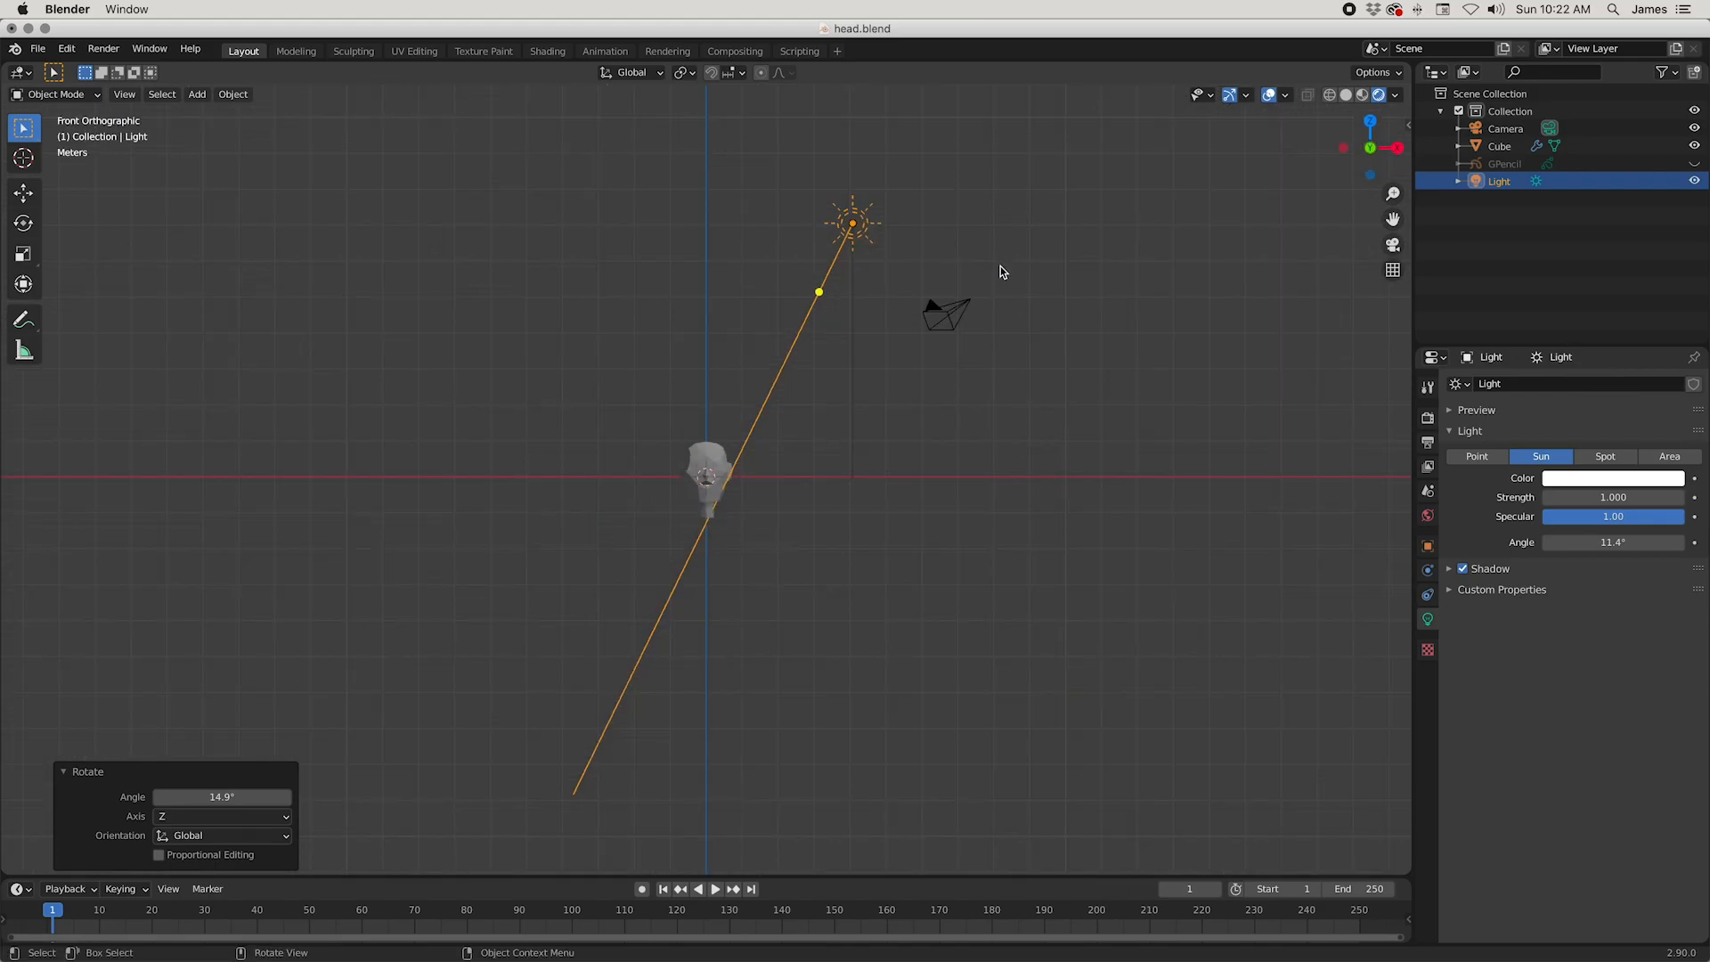
key("r")
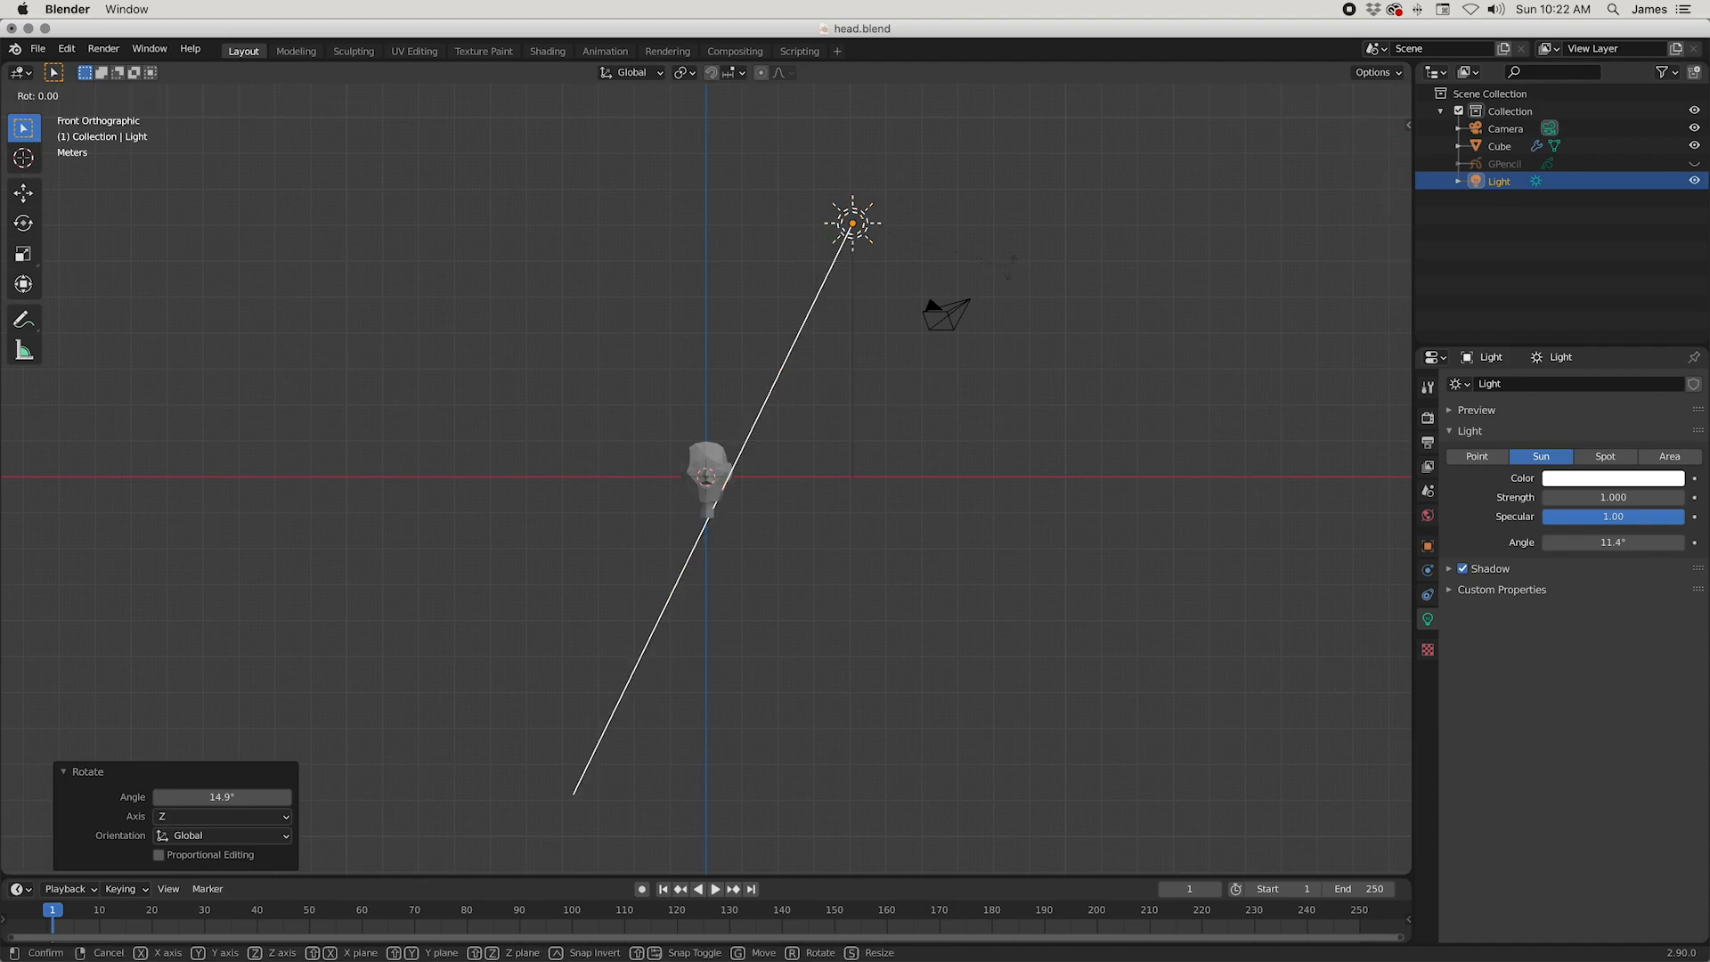
key("y")
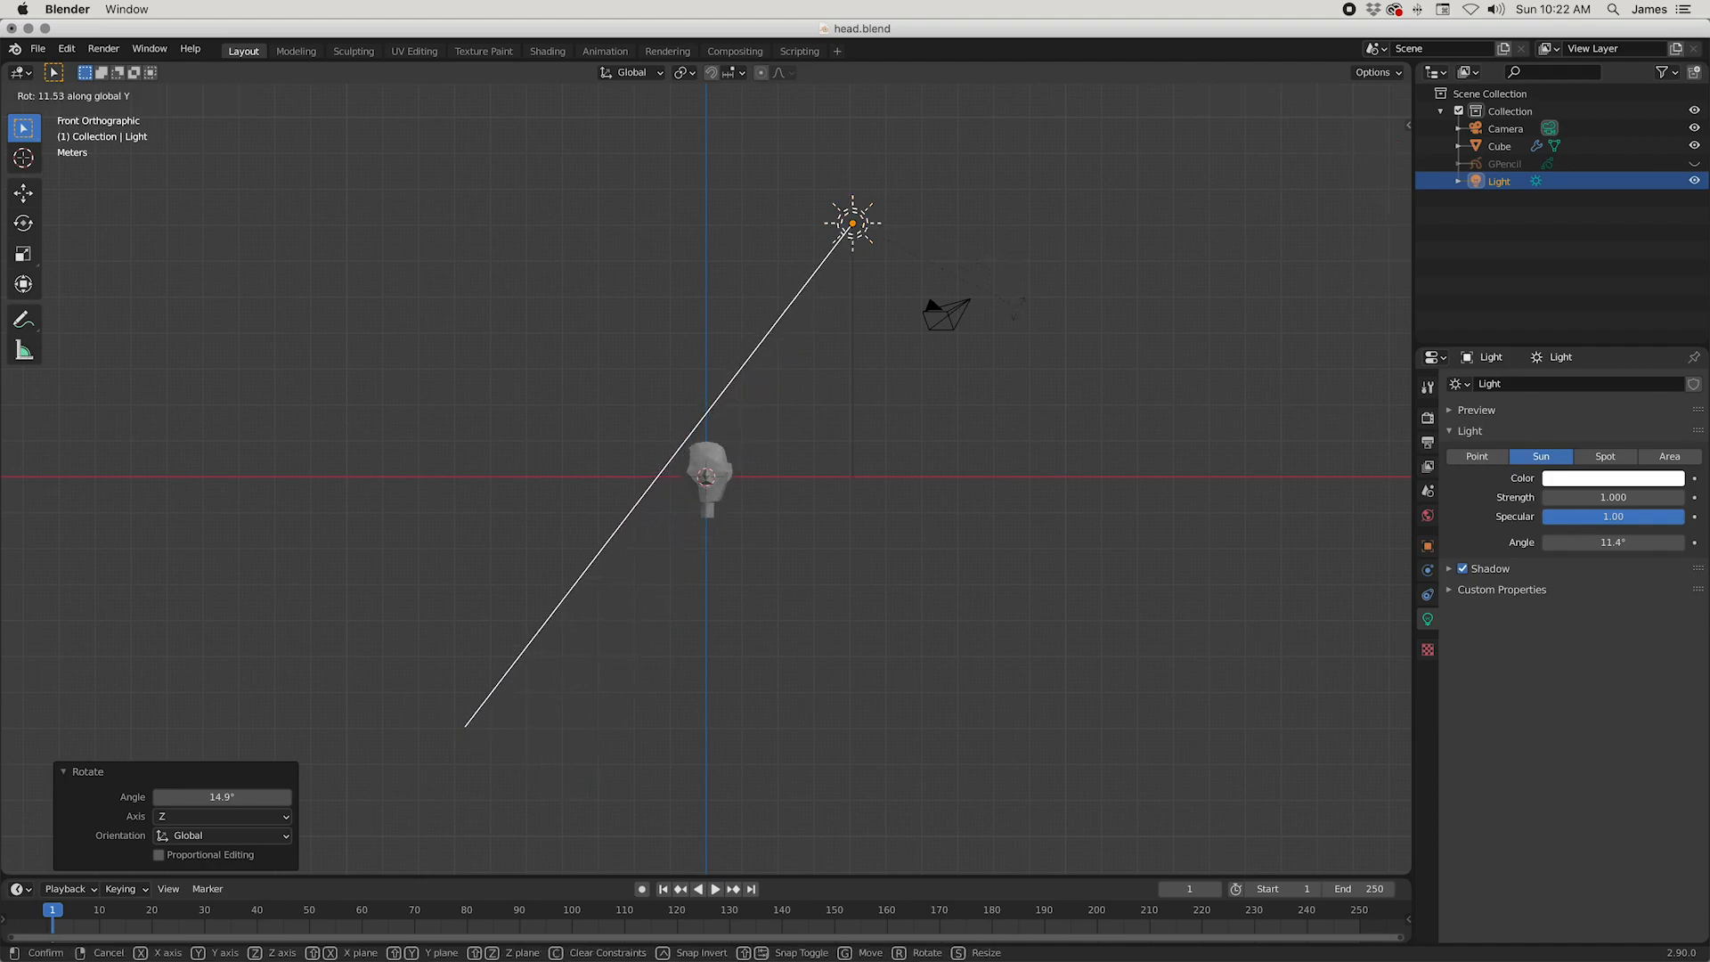
left_click(1018, 309)
middle_click_drag(1017, 309, 869, 461)
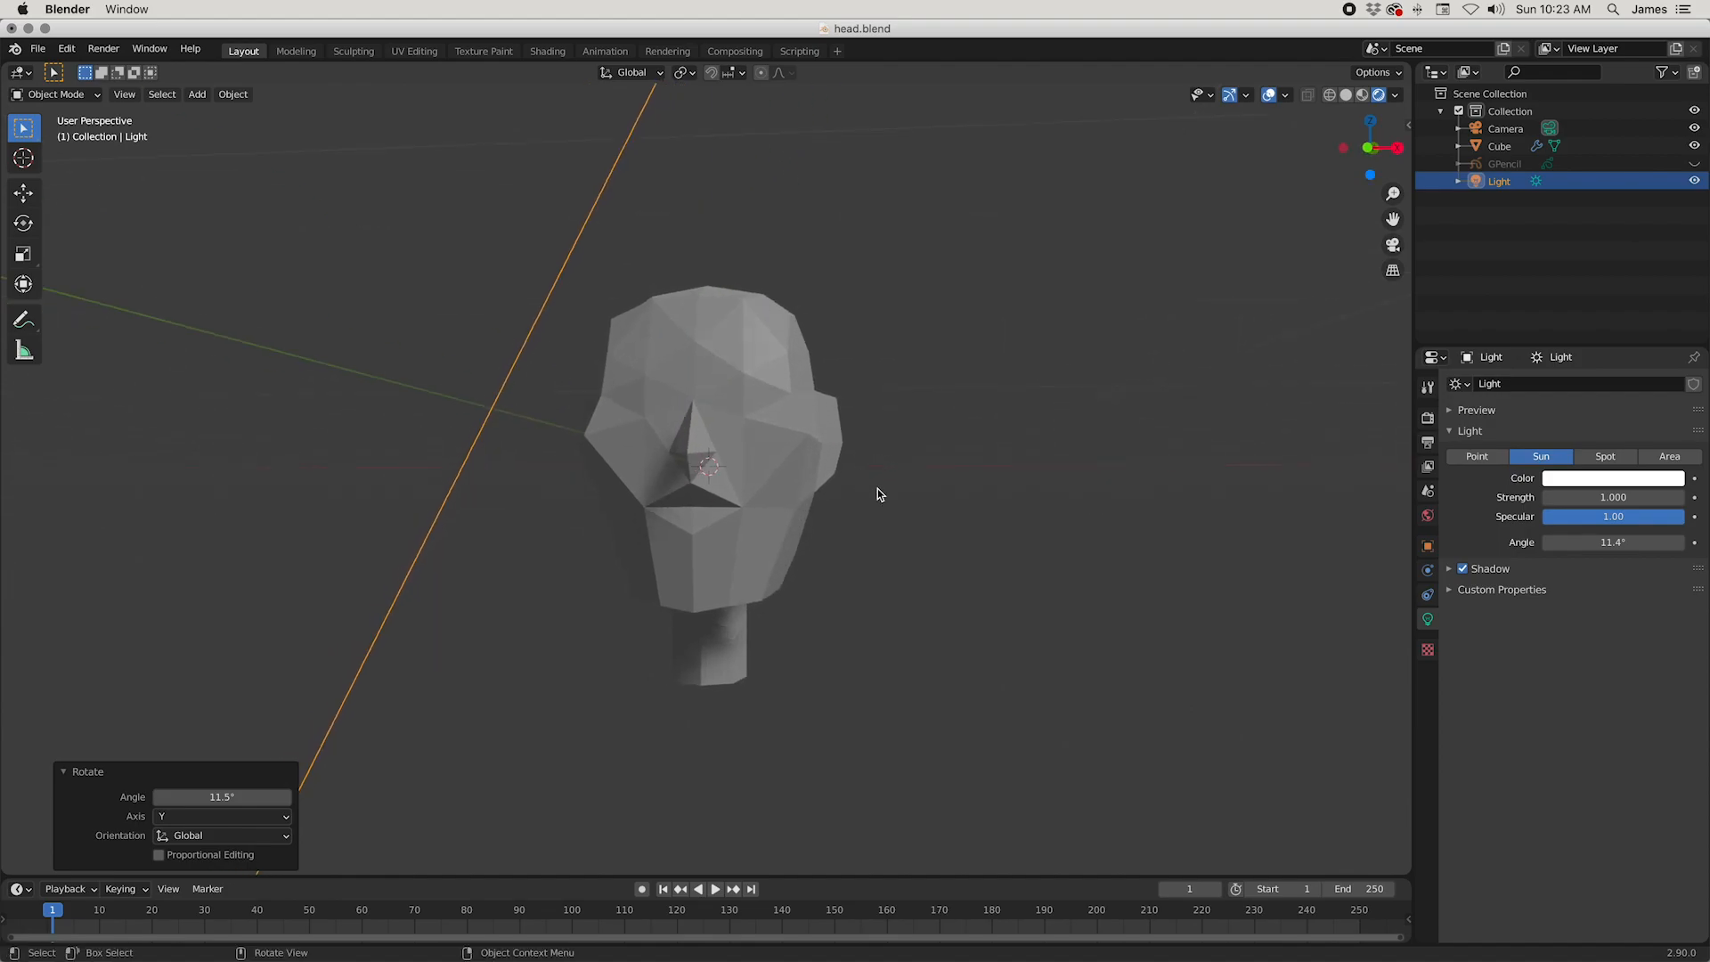
key("XF86MonBrightnessUp")
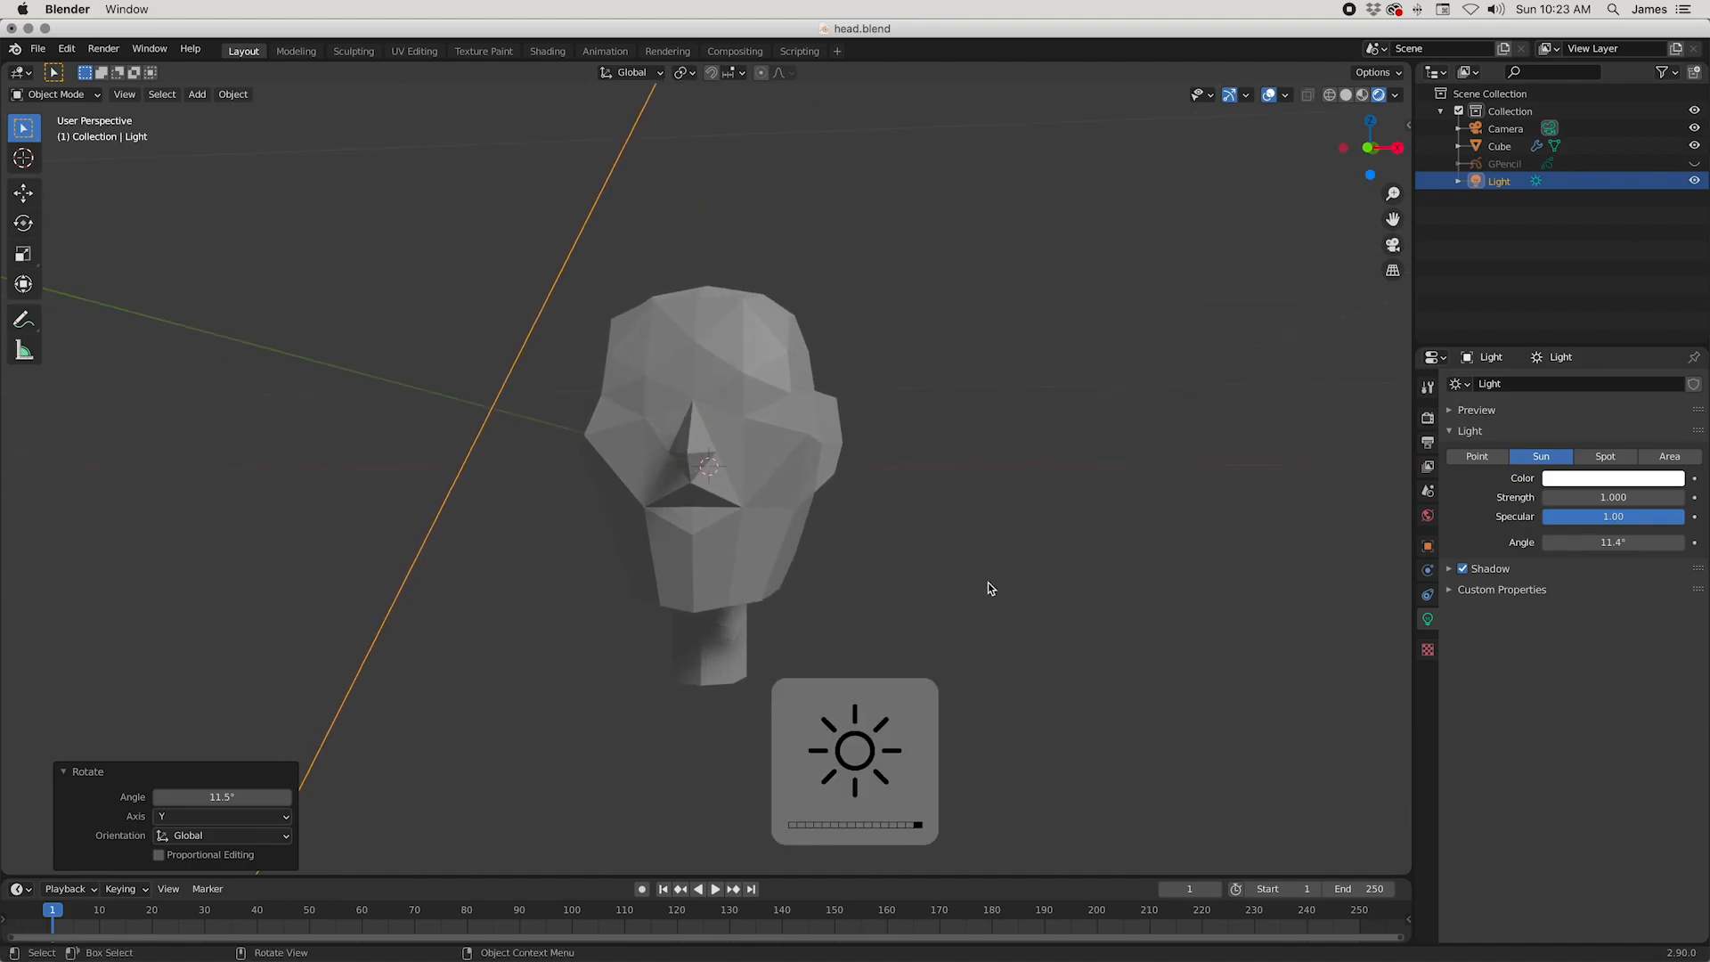
Step: Set the Eevee shadow Cube Size and Cascade Size to 4096 px and enable High Bitdepth
left_click(1427, 418)
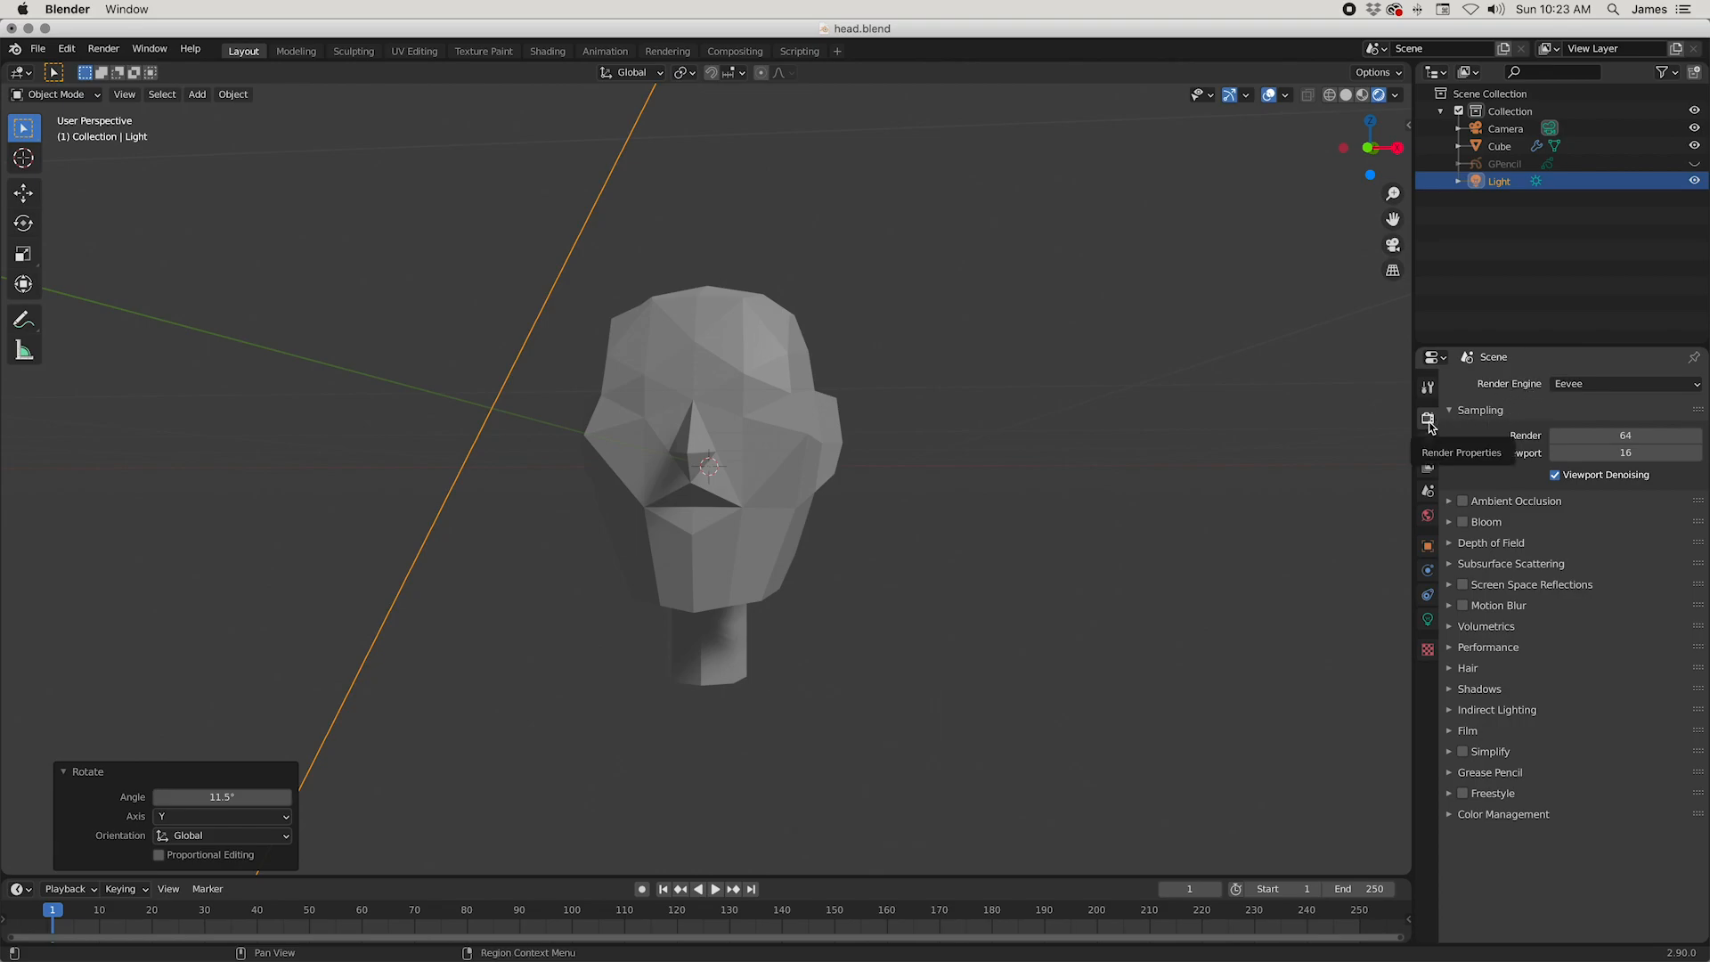
left_click(1454, 691)
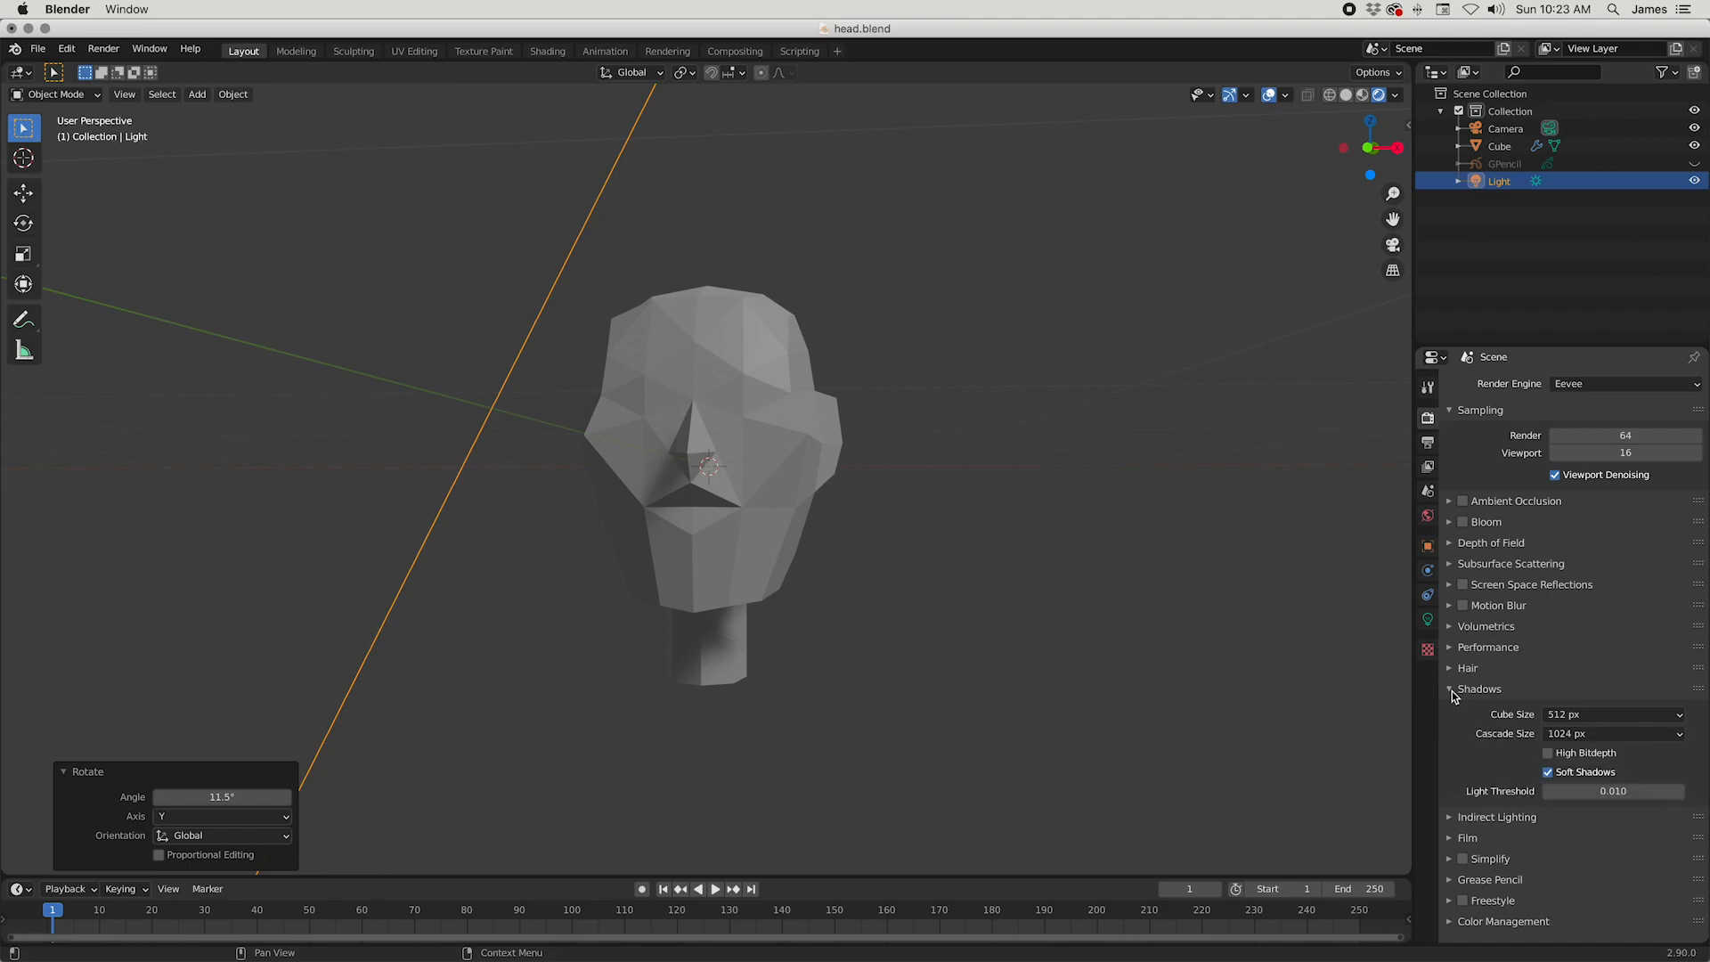
left_click(1556, 718)
left_click(1555, 853)
left_click(1585, 735)
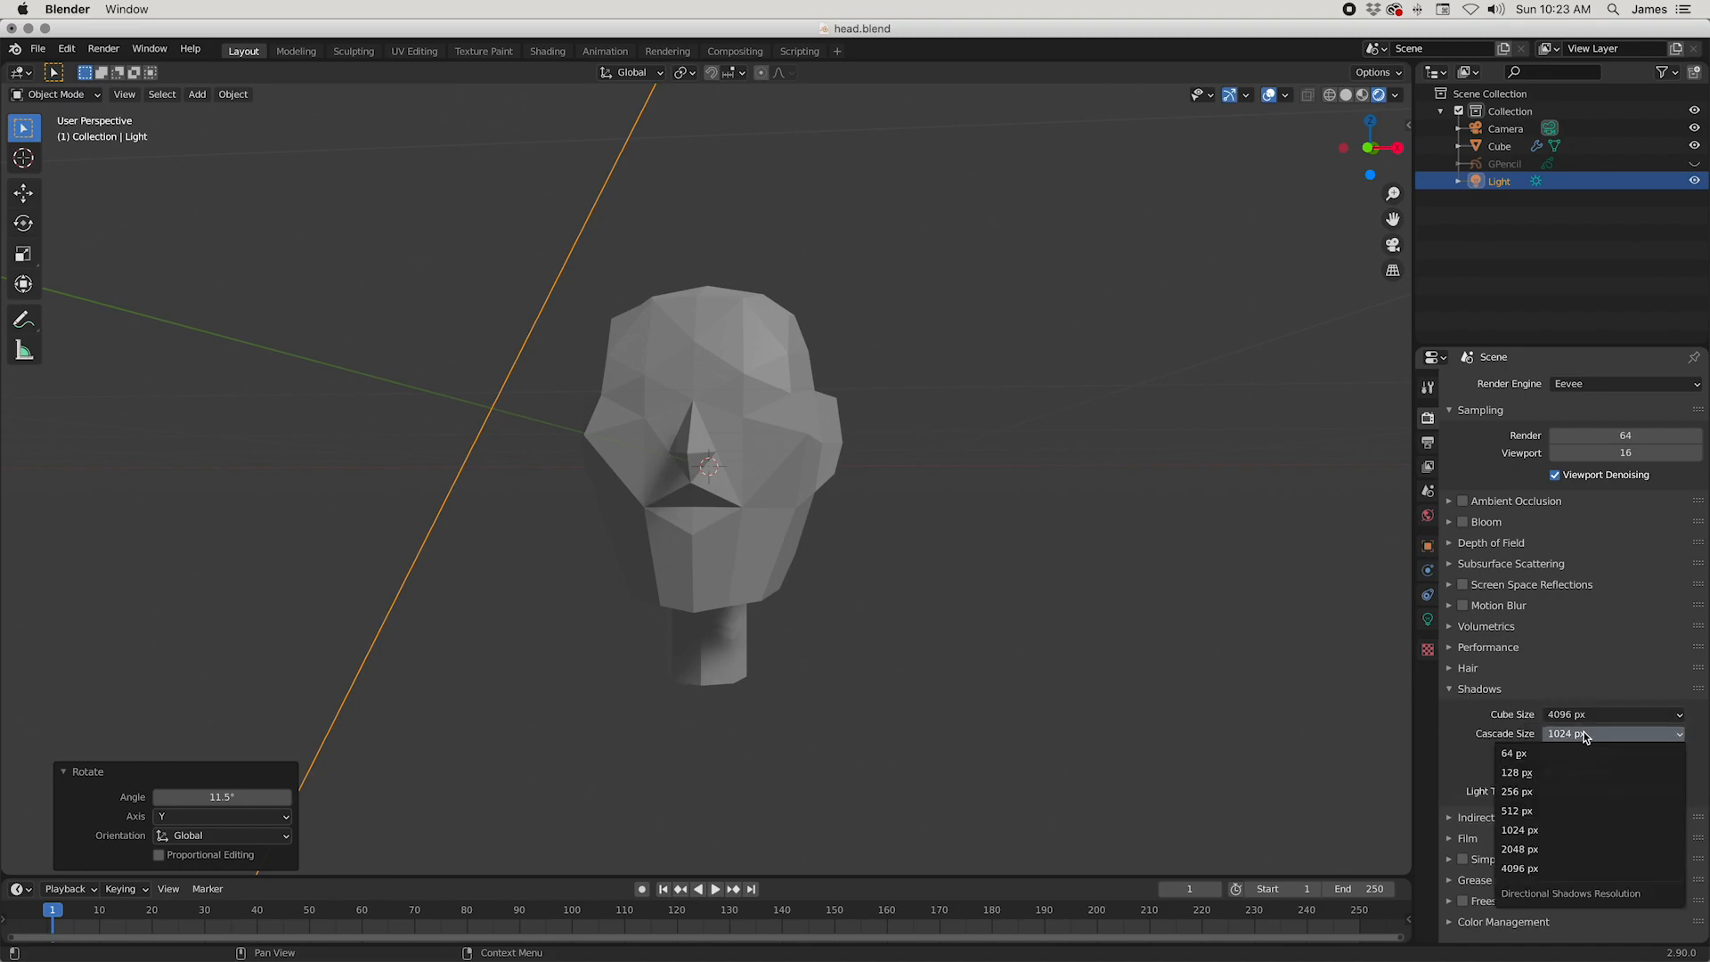
left_click(1541, 868)
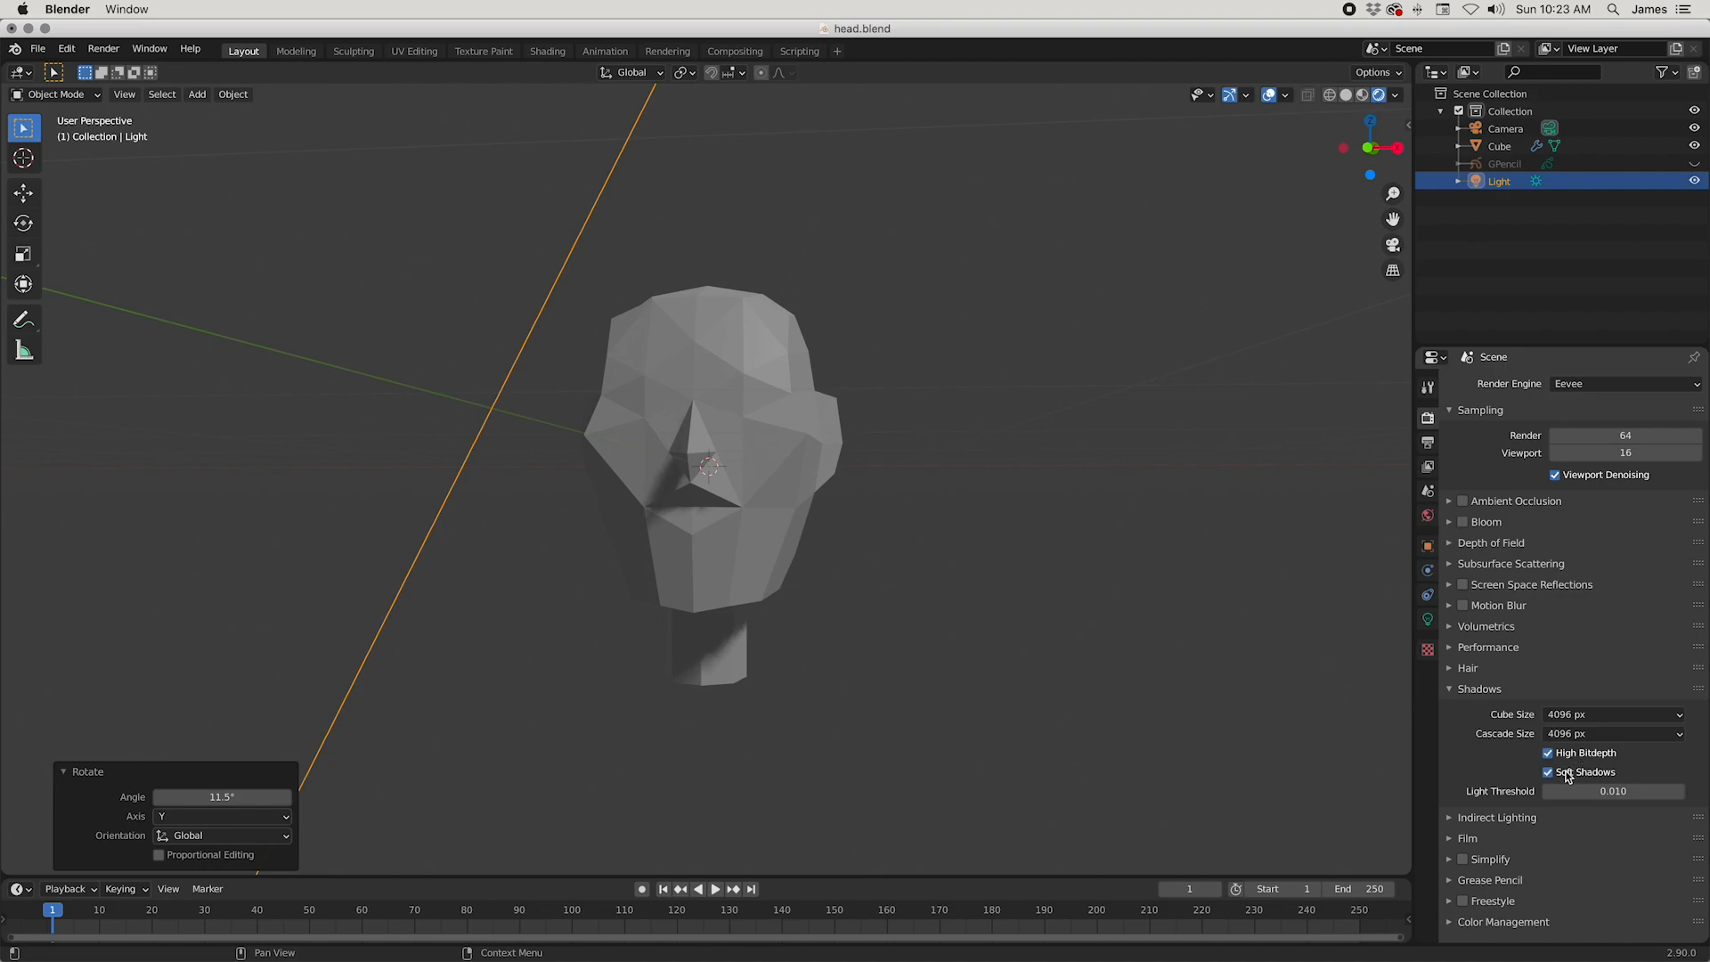
Step: Set the sun light's Angle to 0° for sharp shadows and look at the head from the front and side
left_click(1428, 621)
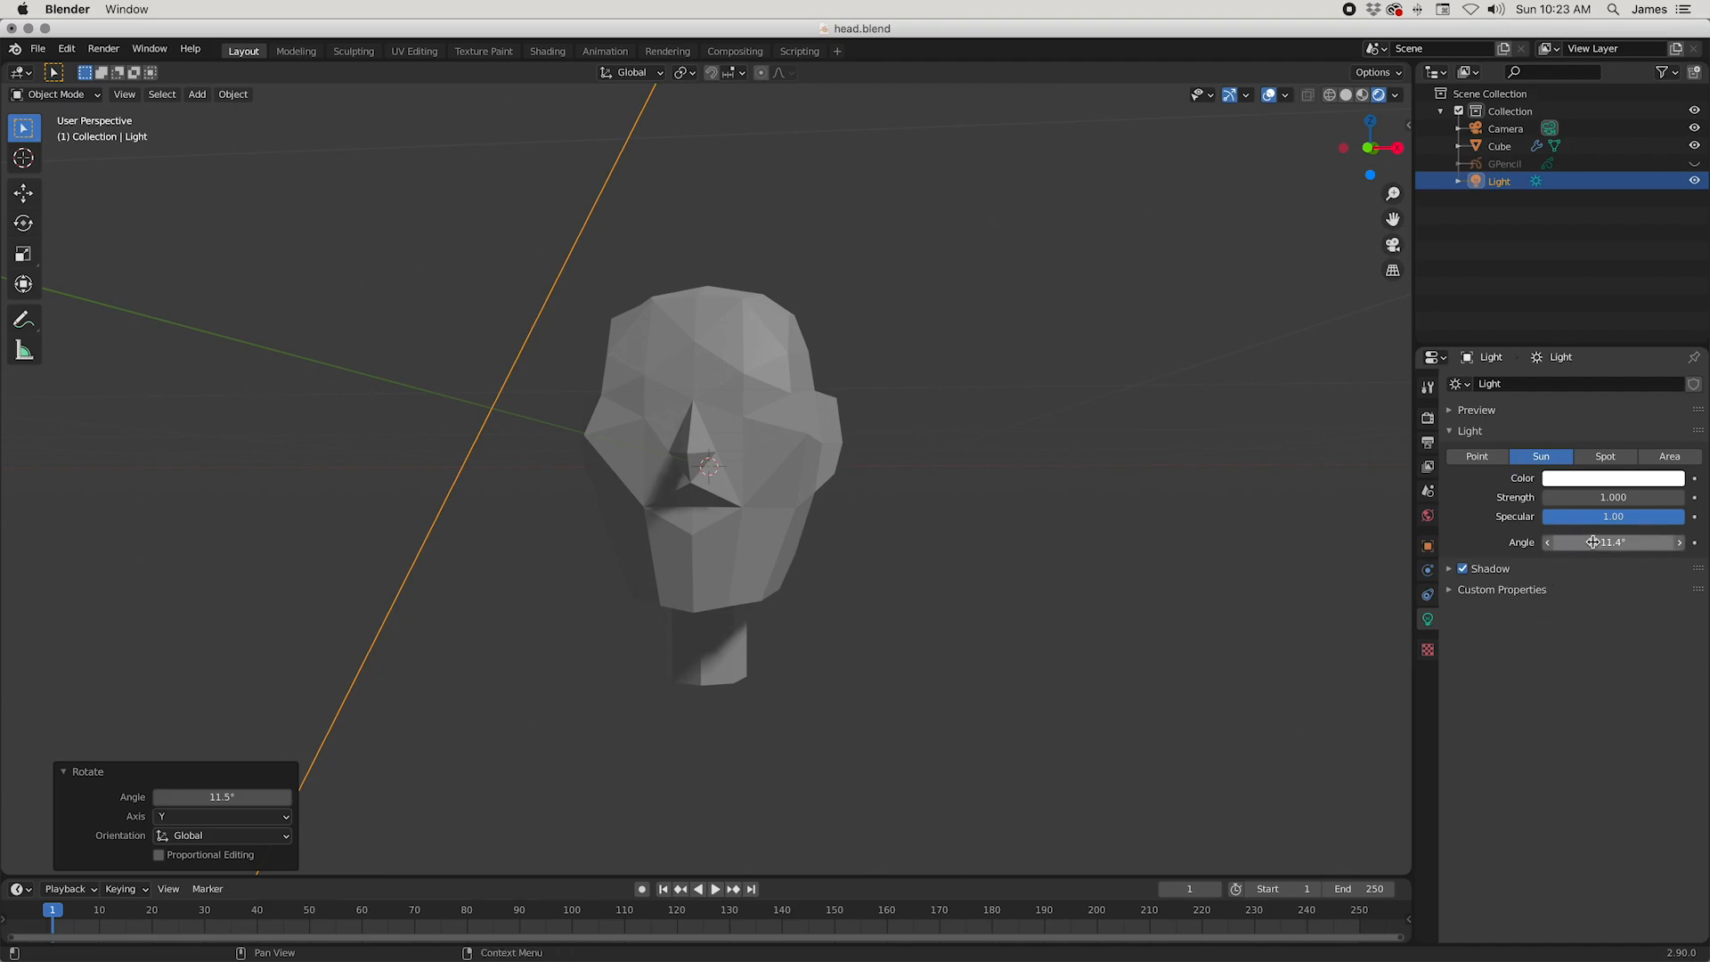
left_click_drag(1593, 543, 1563, 542)
scroll(872, 709, "up", 3)
middle_click_drag(912, 763, 882, 708)
middle_click_drag(777, 528, 754, 447)
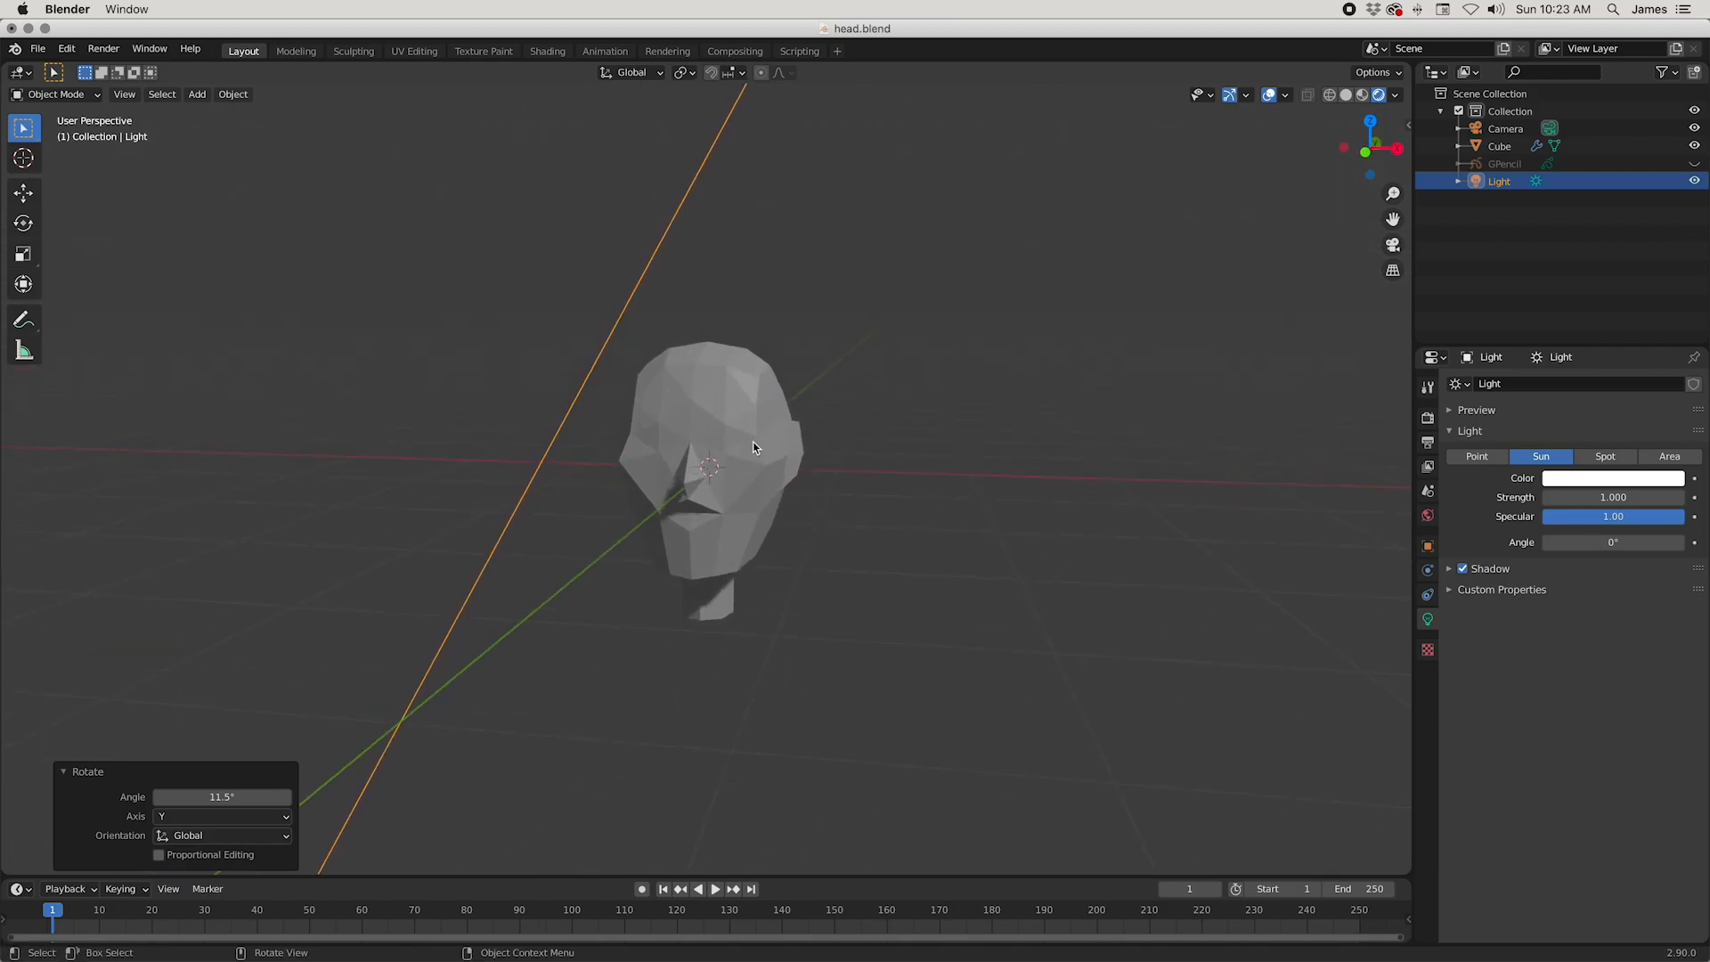
Step: Select the head and scale it up uniformly by a factor of about 4.48
left_click(753, 447)
mouse_move(848, 548)
middle_mouse_down()
mouse_move(863, 526)
mouse_move(849, 541)
middle_mouse_up()
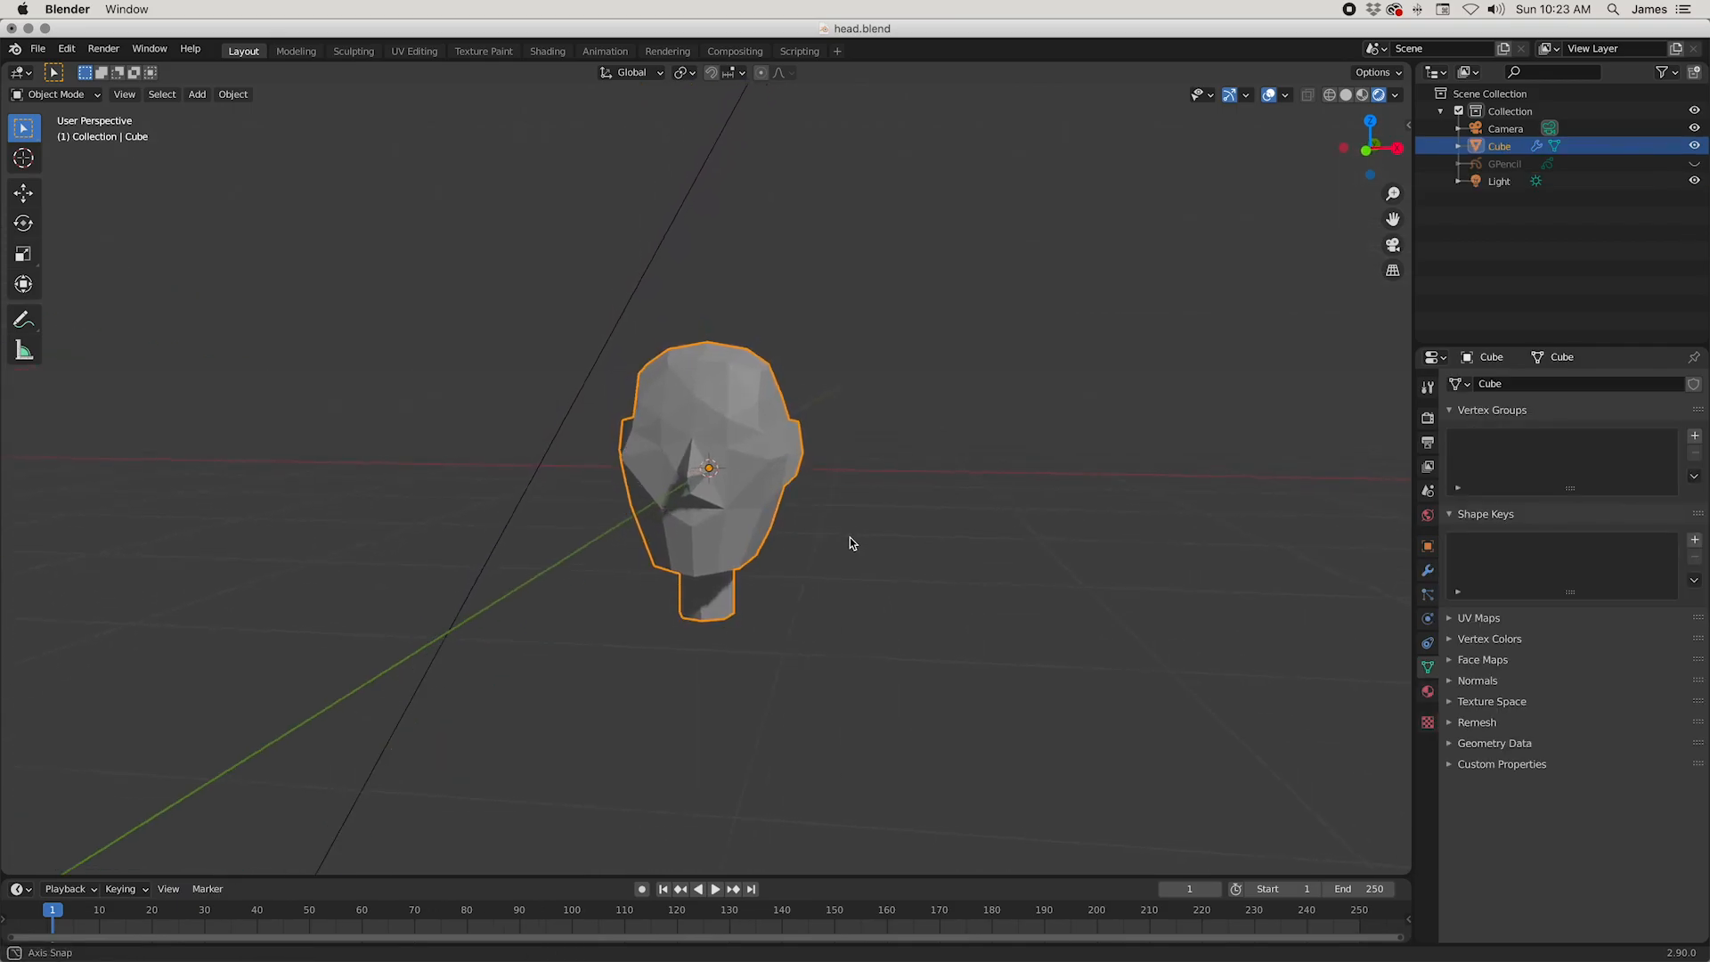
key("s")
left_click(1279, 447)
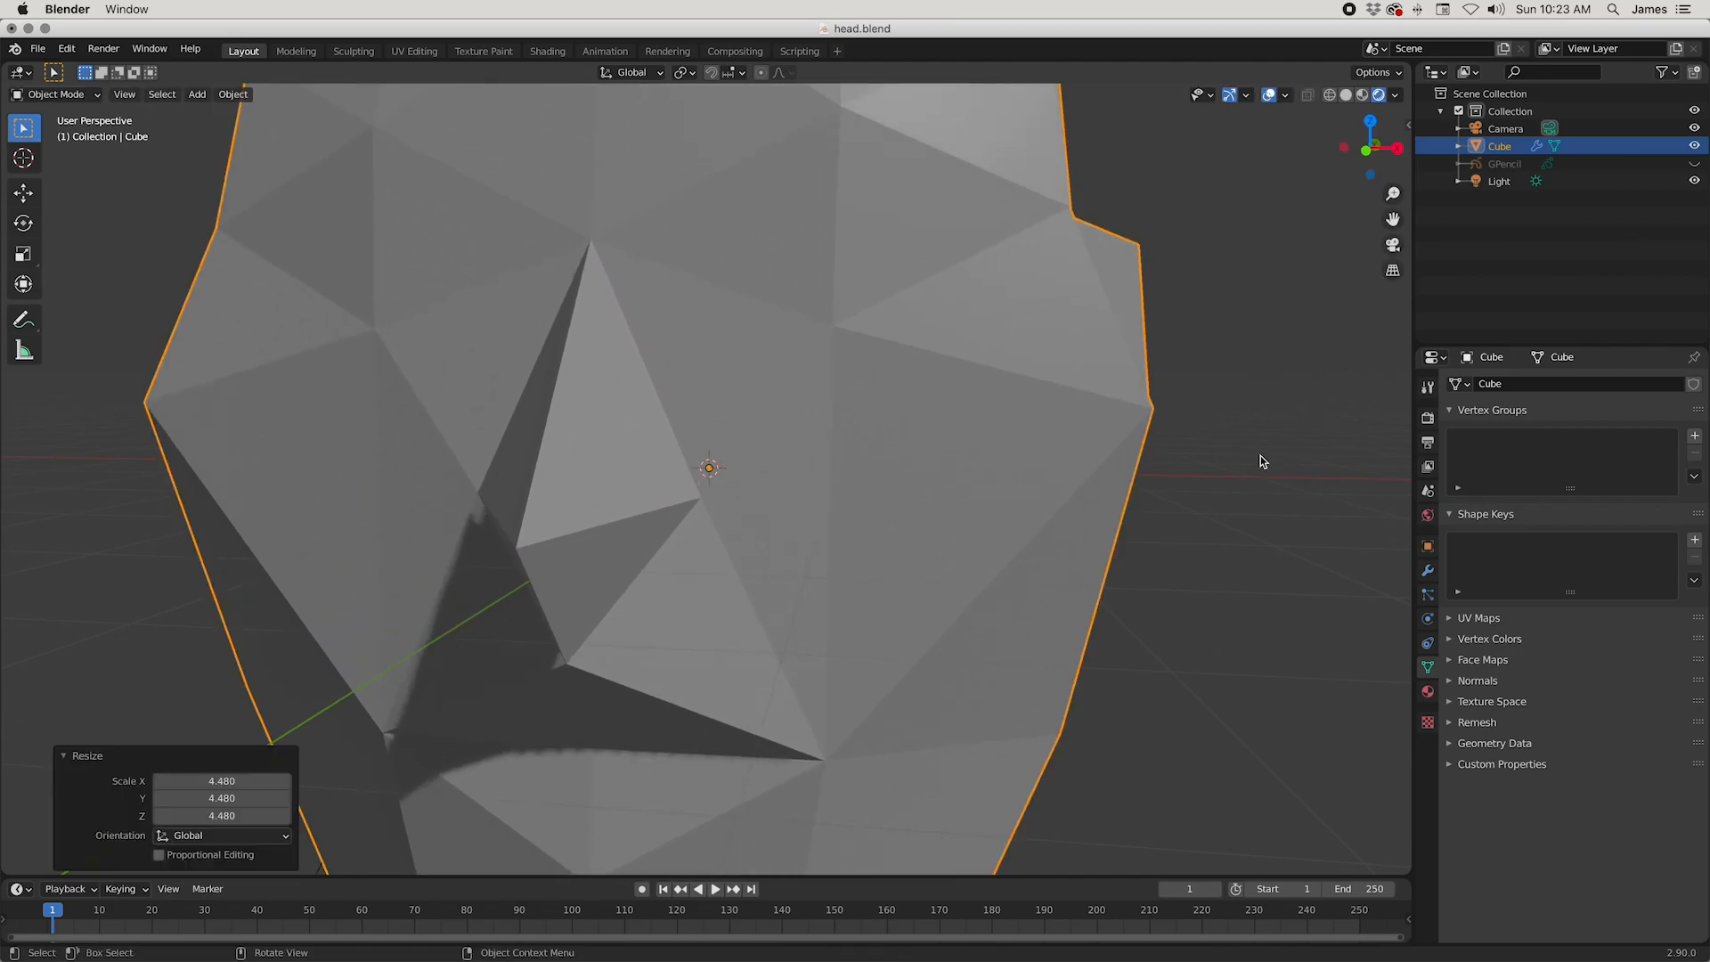
scroll(1247, 454, "down", 5)
Step: Scale the head up uniformly two more times, by factors of about 1.32 and 1.75
key("s")
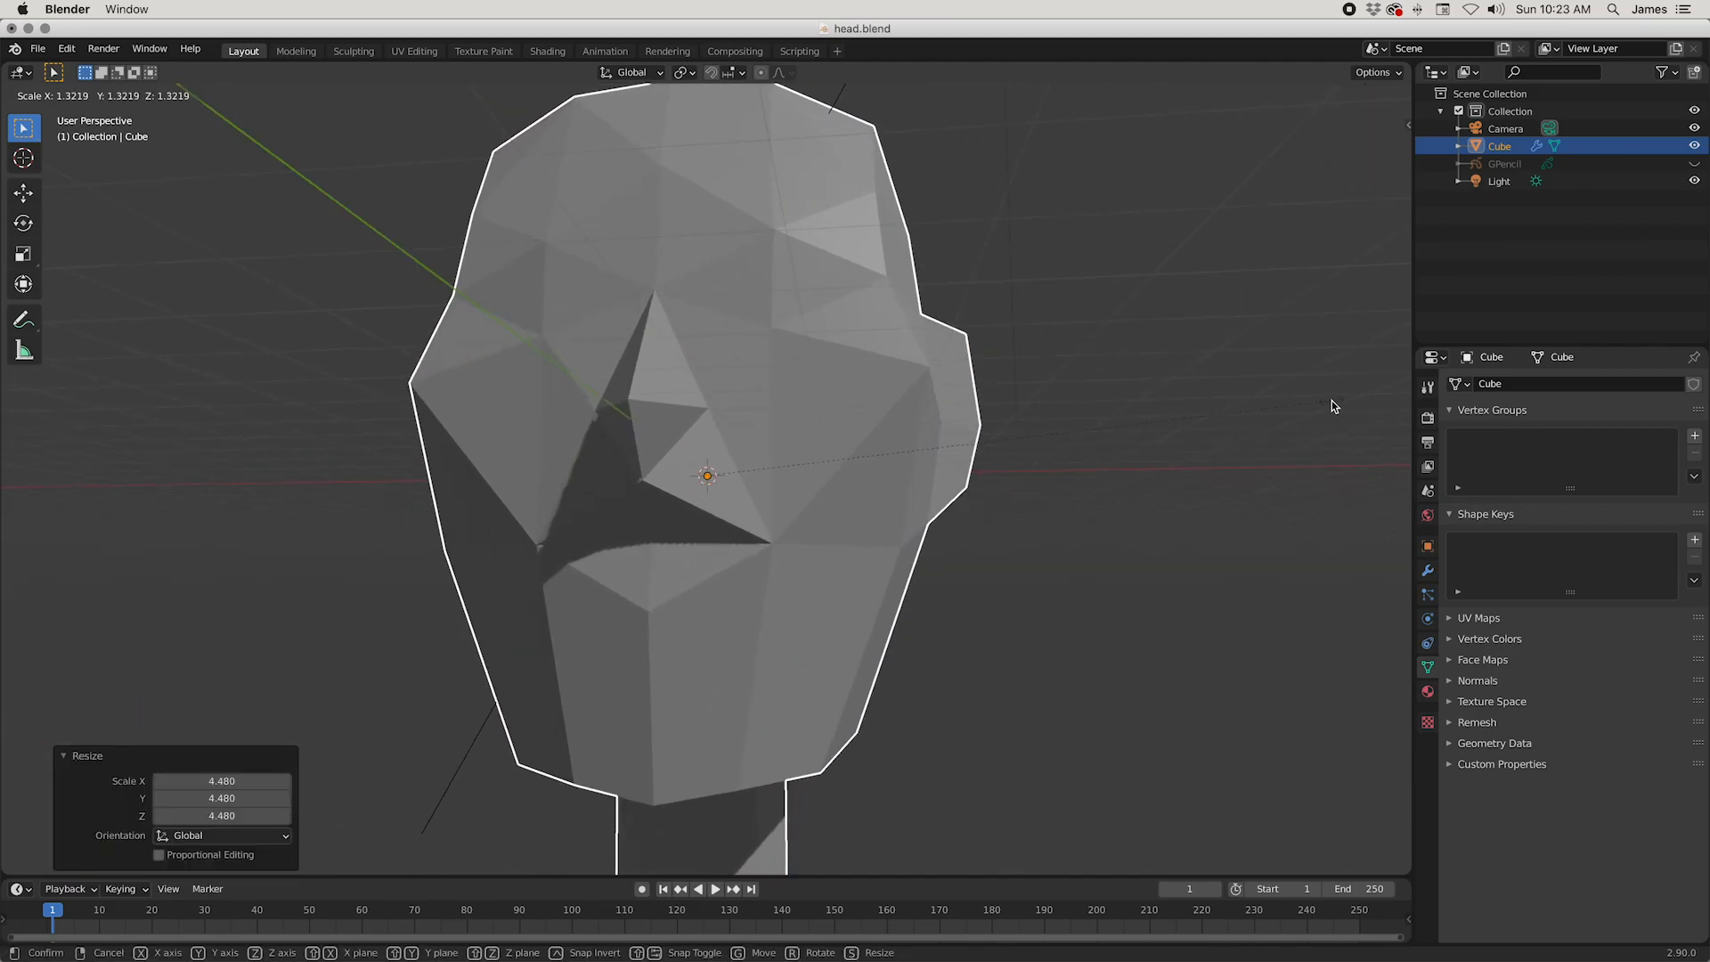
left_click(1332, 407)
scroll(1030, 477, "down", 6)
middle_click_drag(991, 507, 943, 569)
key("s")
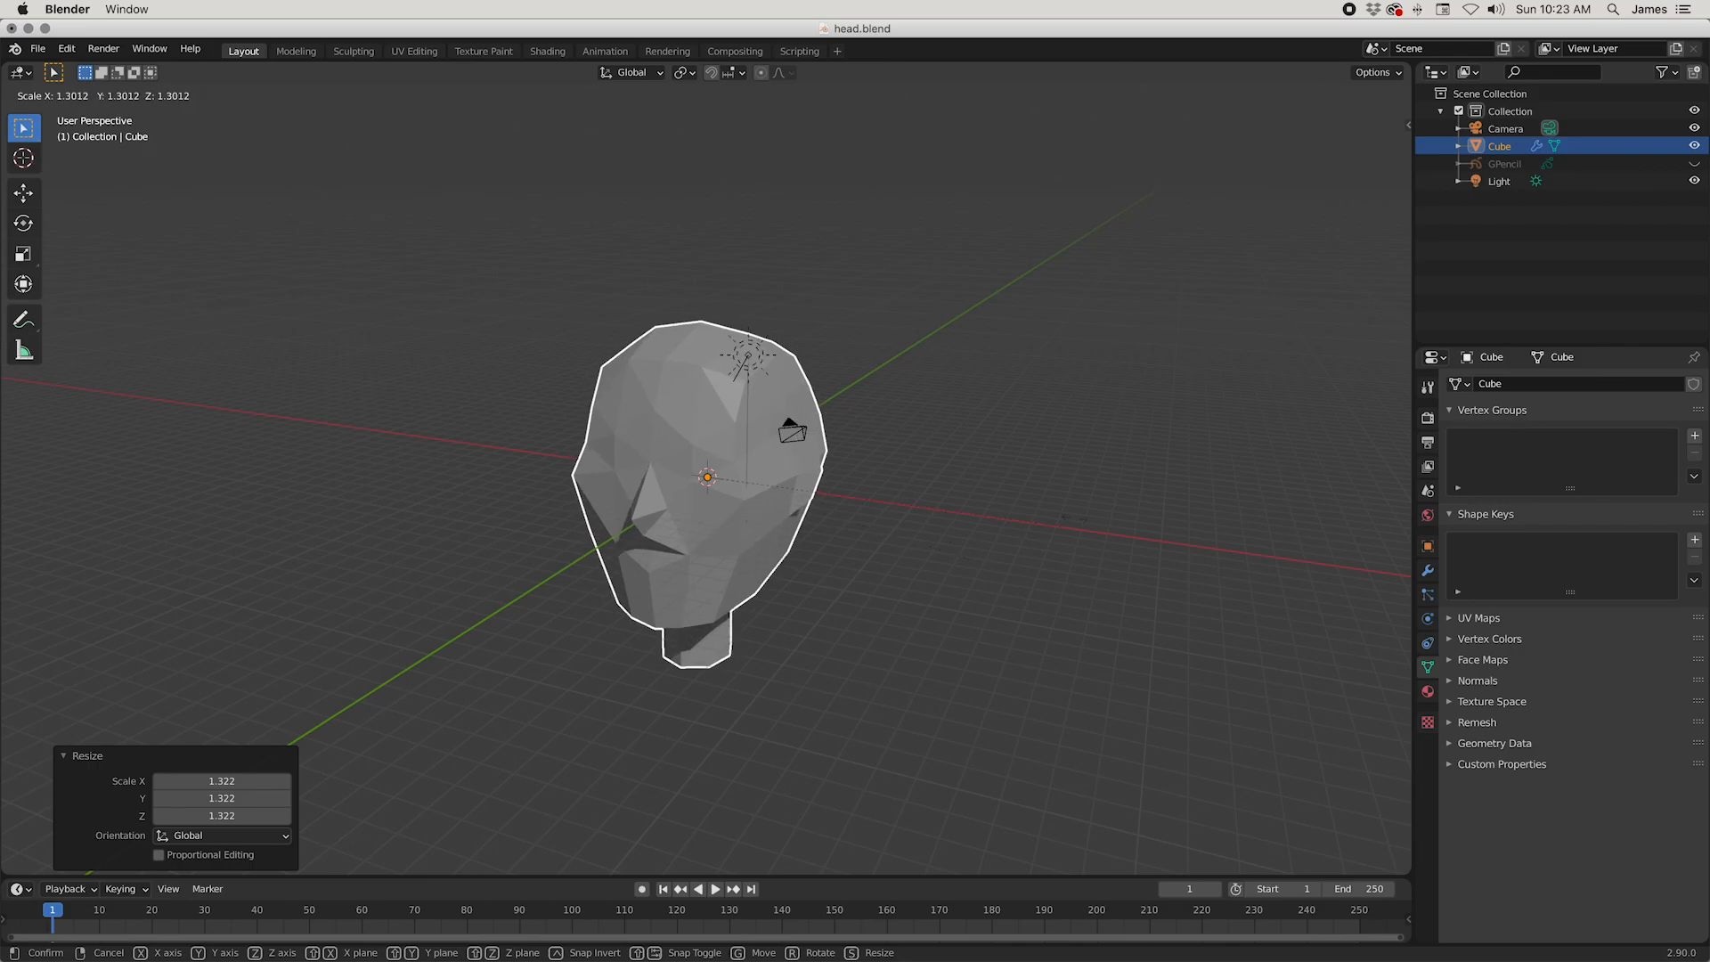
left_click(1156, 489)
scroll(896, 526, "down", 3)
mouse_move(896, 525)
middle_mouse_down()
mouse_move(959, 483)
mouse_move(947, 496)
mouse_move(756, 332)
middle_mouse_up()
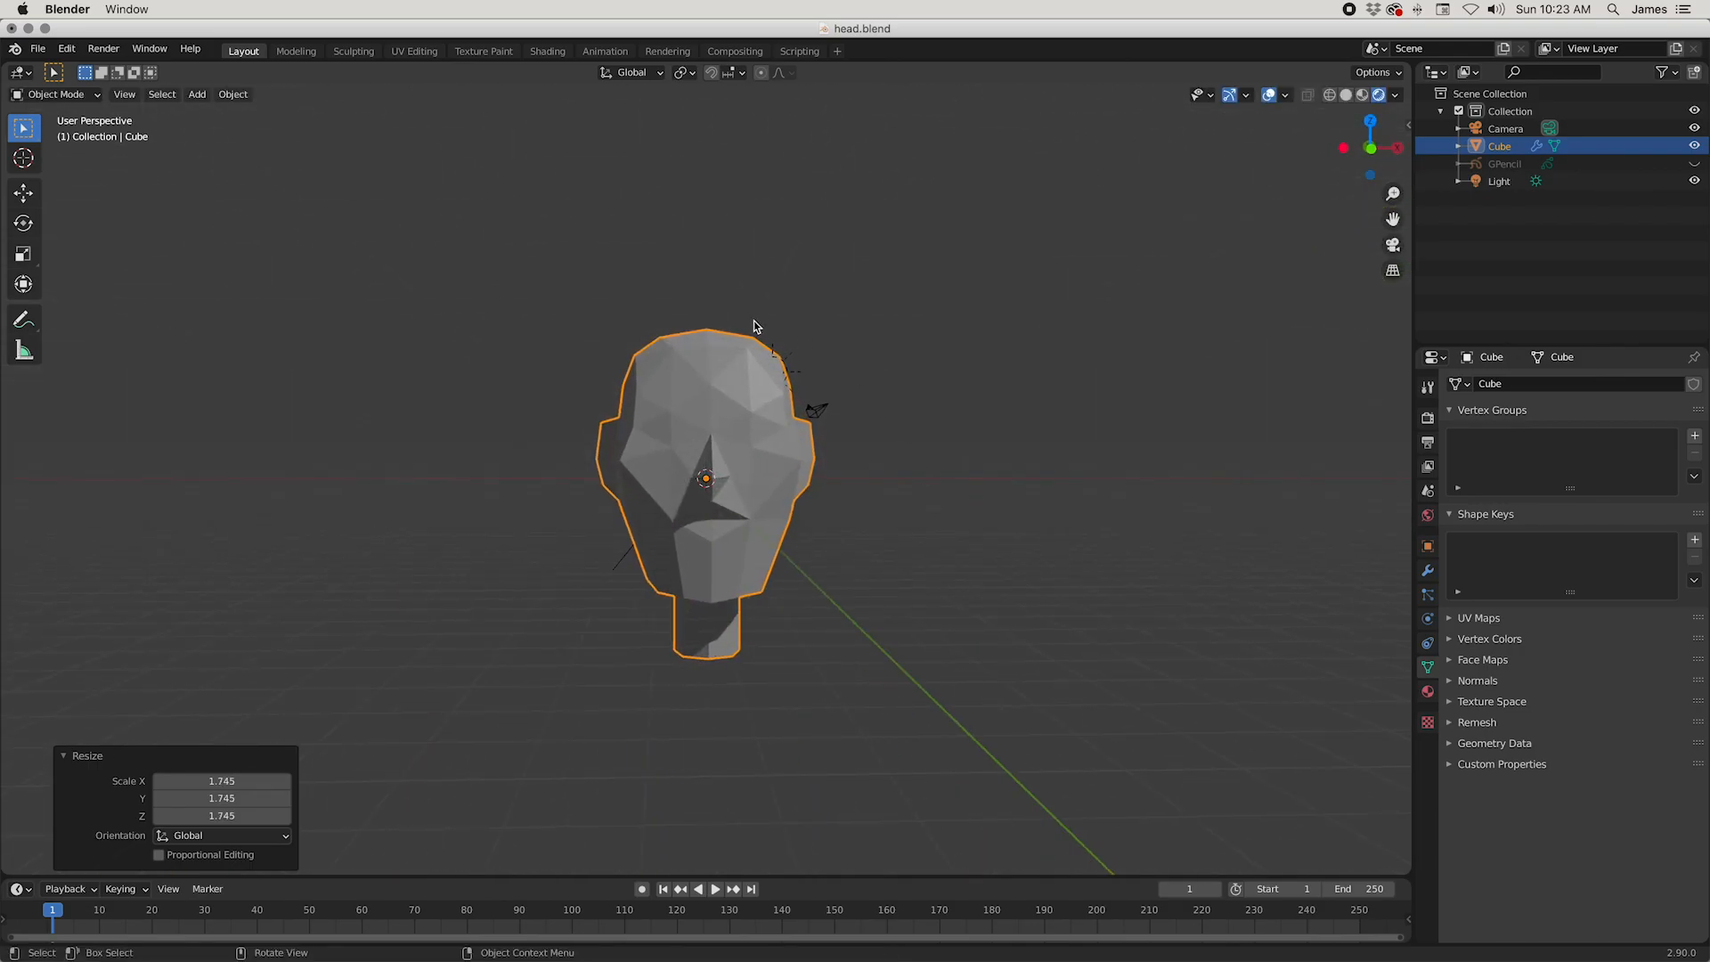
Step: Move the sun light clear of the enlarged head, upward and outward on the positive X side
left_click(791, 377)
key("g")
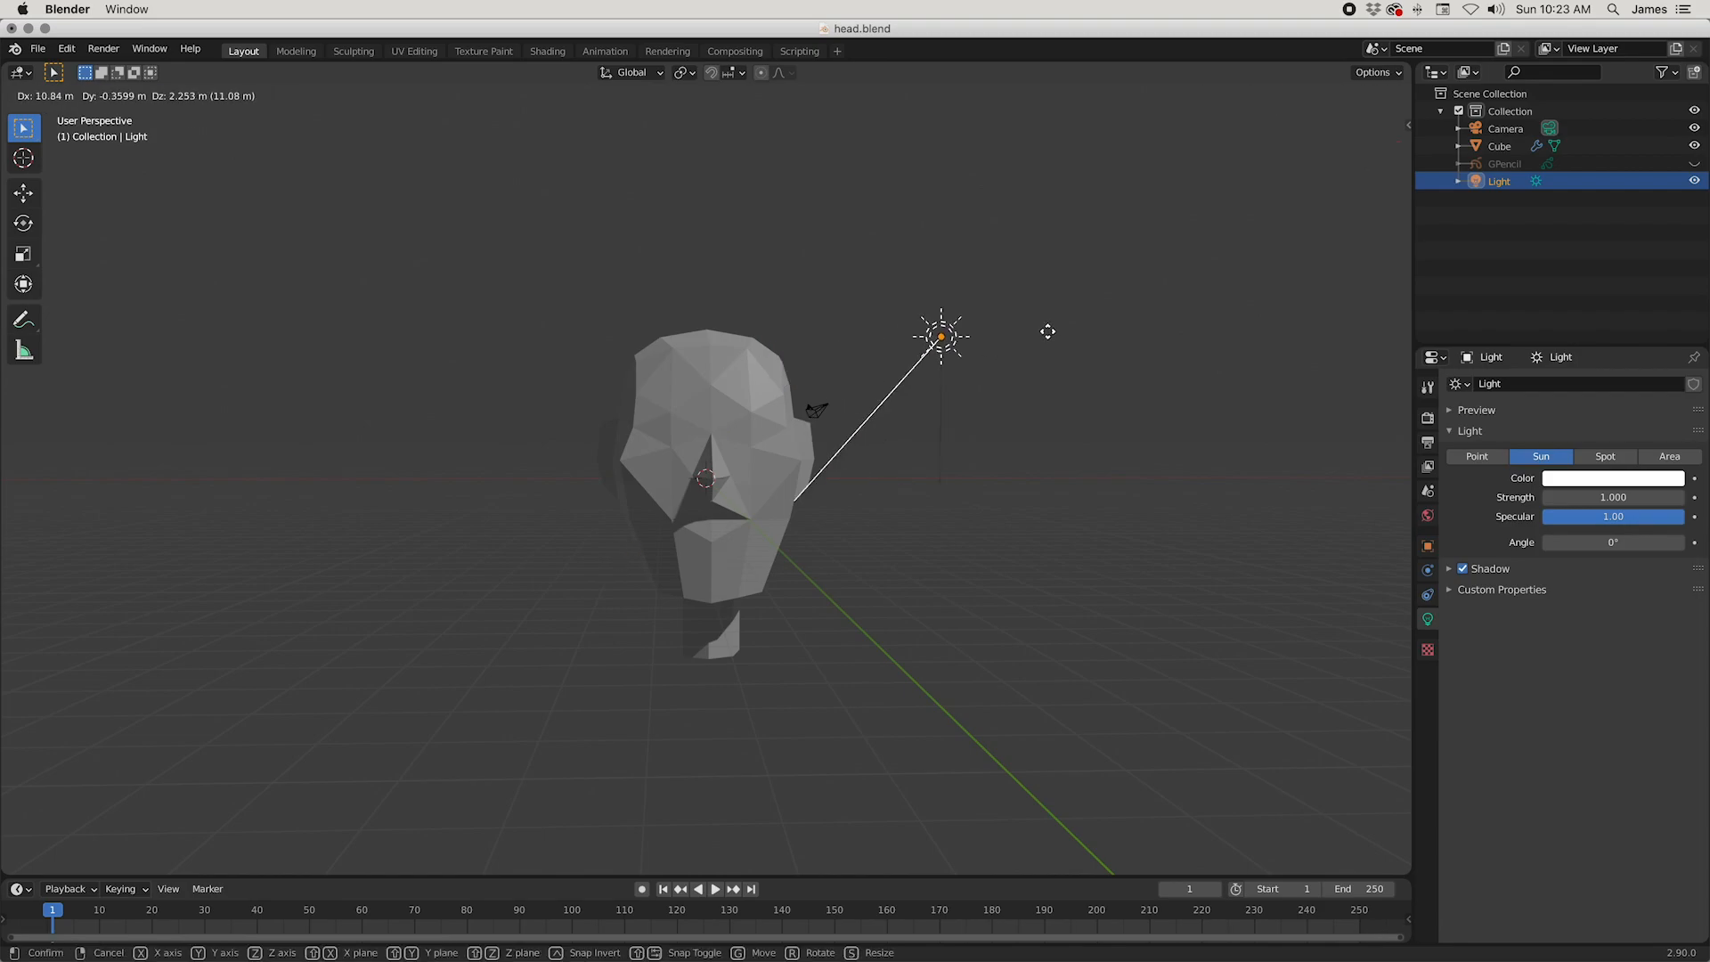
left_click(1179, 130)
middle_click_drag(1292, 258, 1050, 482)
Step: Inspect the shadows on the head with the viewport overlays hidden, and turn the overlays back on
left_click(1061, 446)
left_click(1269, 95)
middle_click_drag(1198, 338, 988, 428)
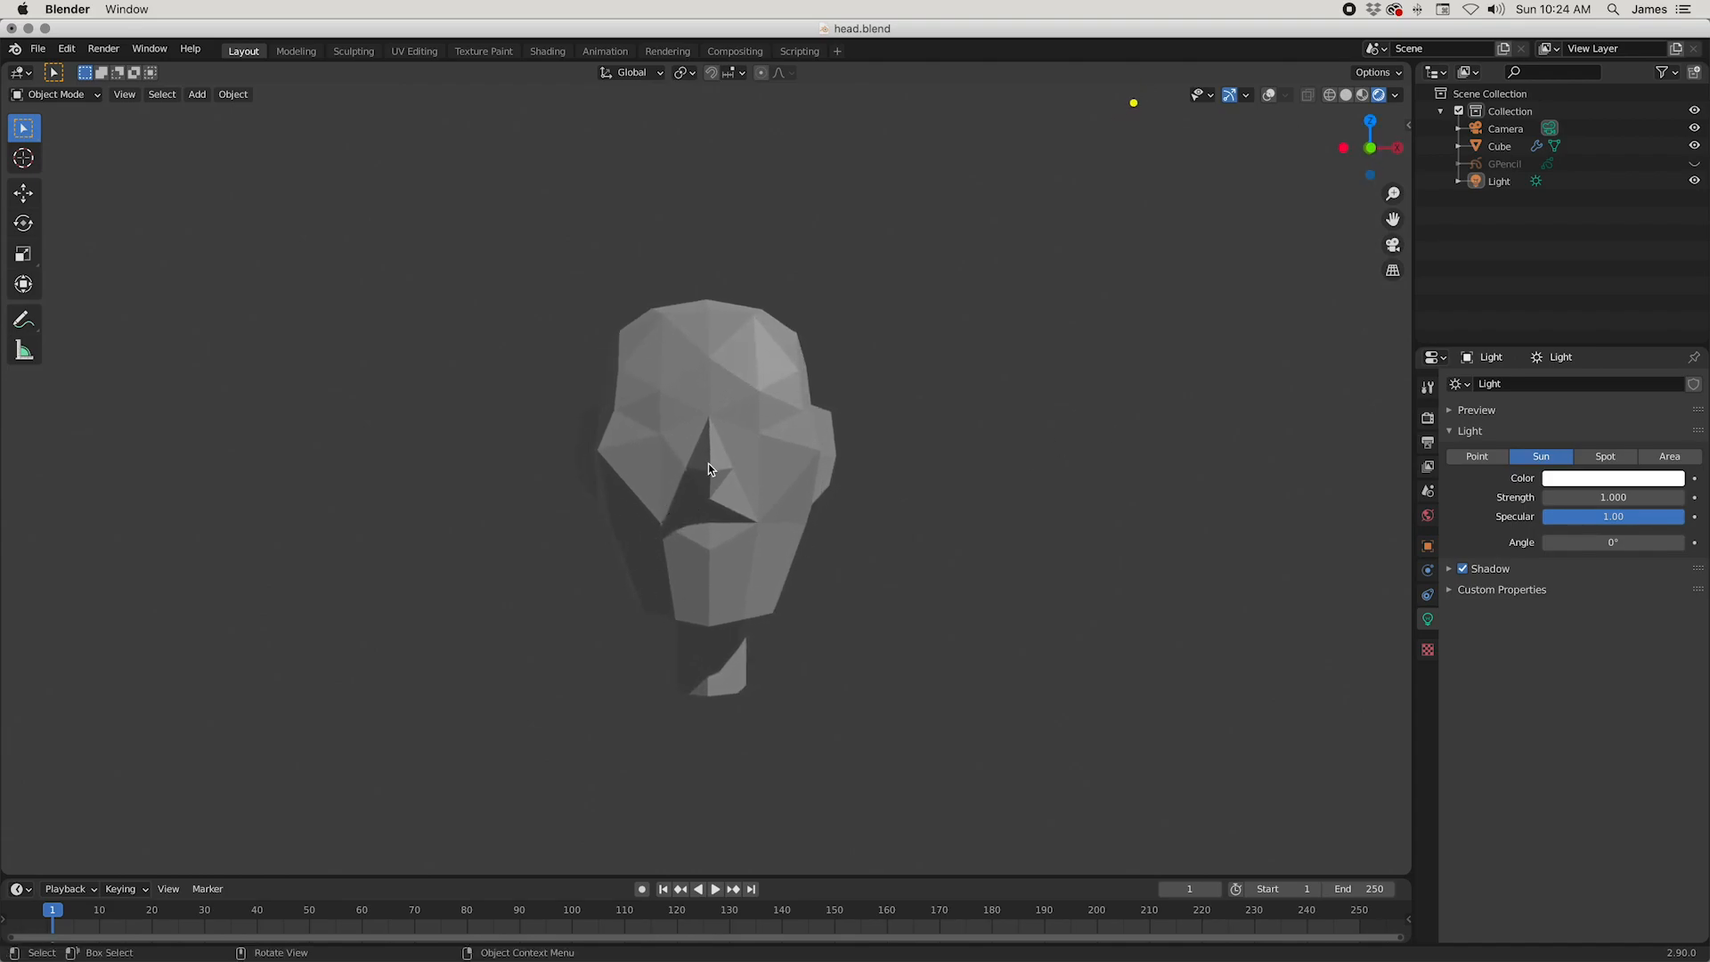
scroll(988, 469, "down", 3)
left_click(1271, 96)
Step: Select the sun light and rotate it about 6.95° around the global Y axis
left_click(972, 246)
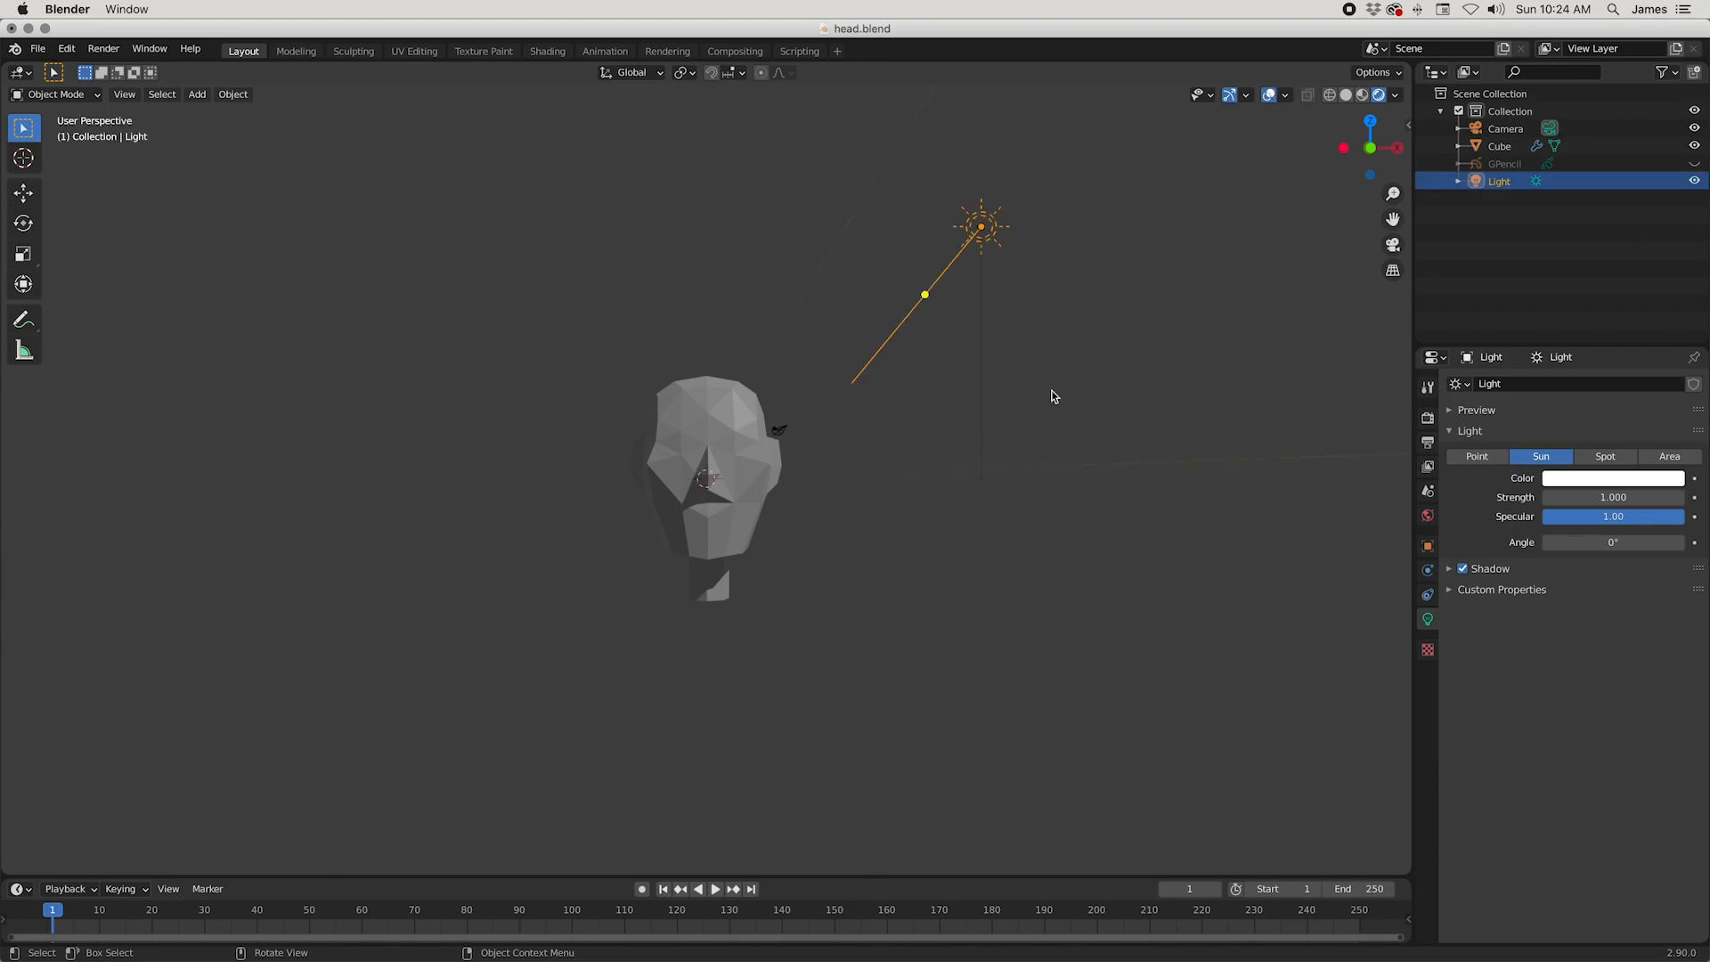
key("r")
key("y")
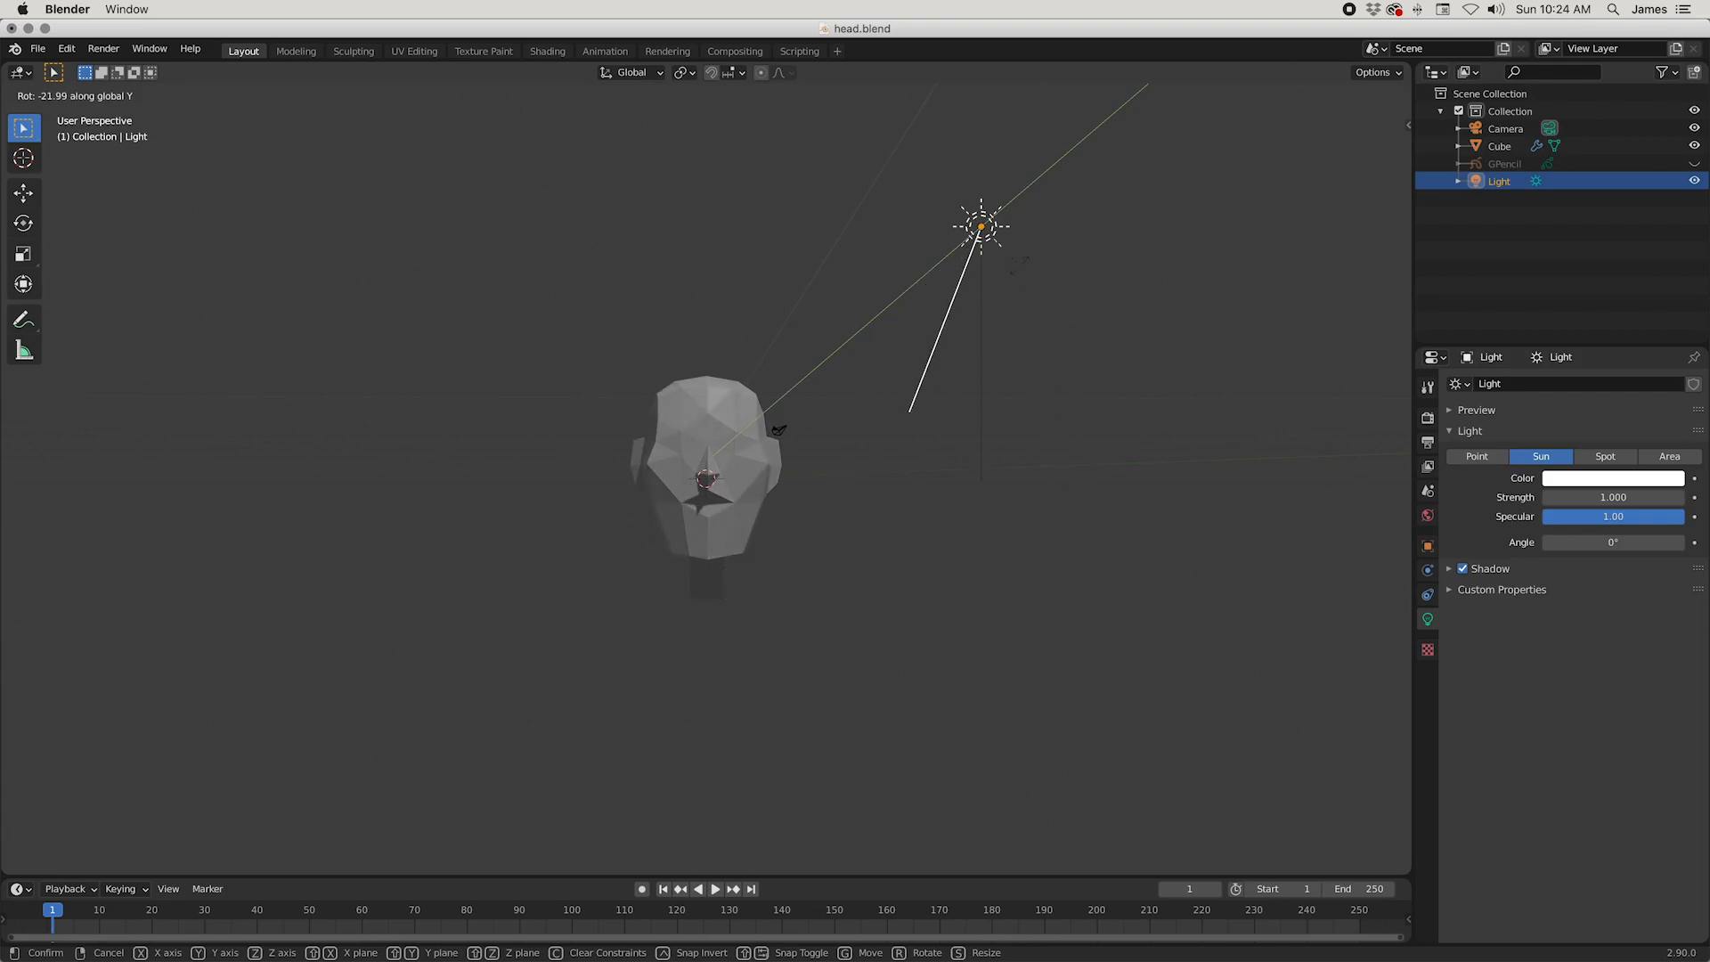
left_click(1038, 611)
Step: Rotate the sun light about -14.6° around the global Z axis
middle_click_drag(1038, 611, 945, 574)
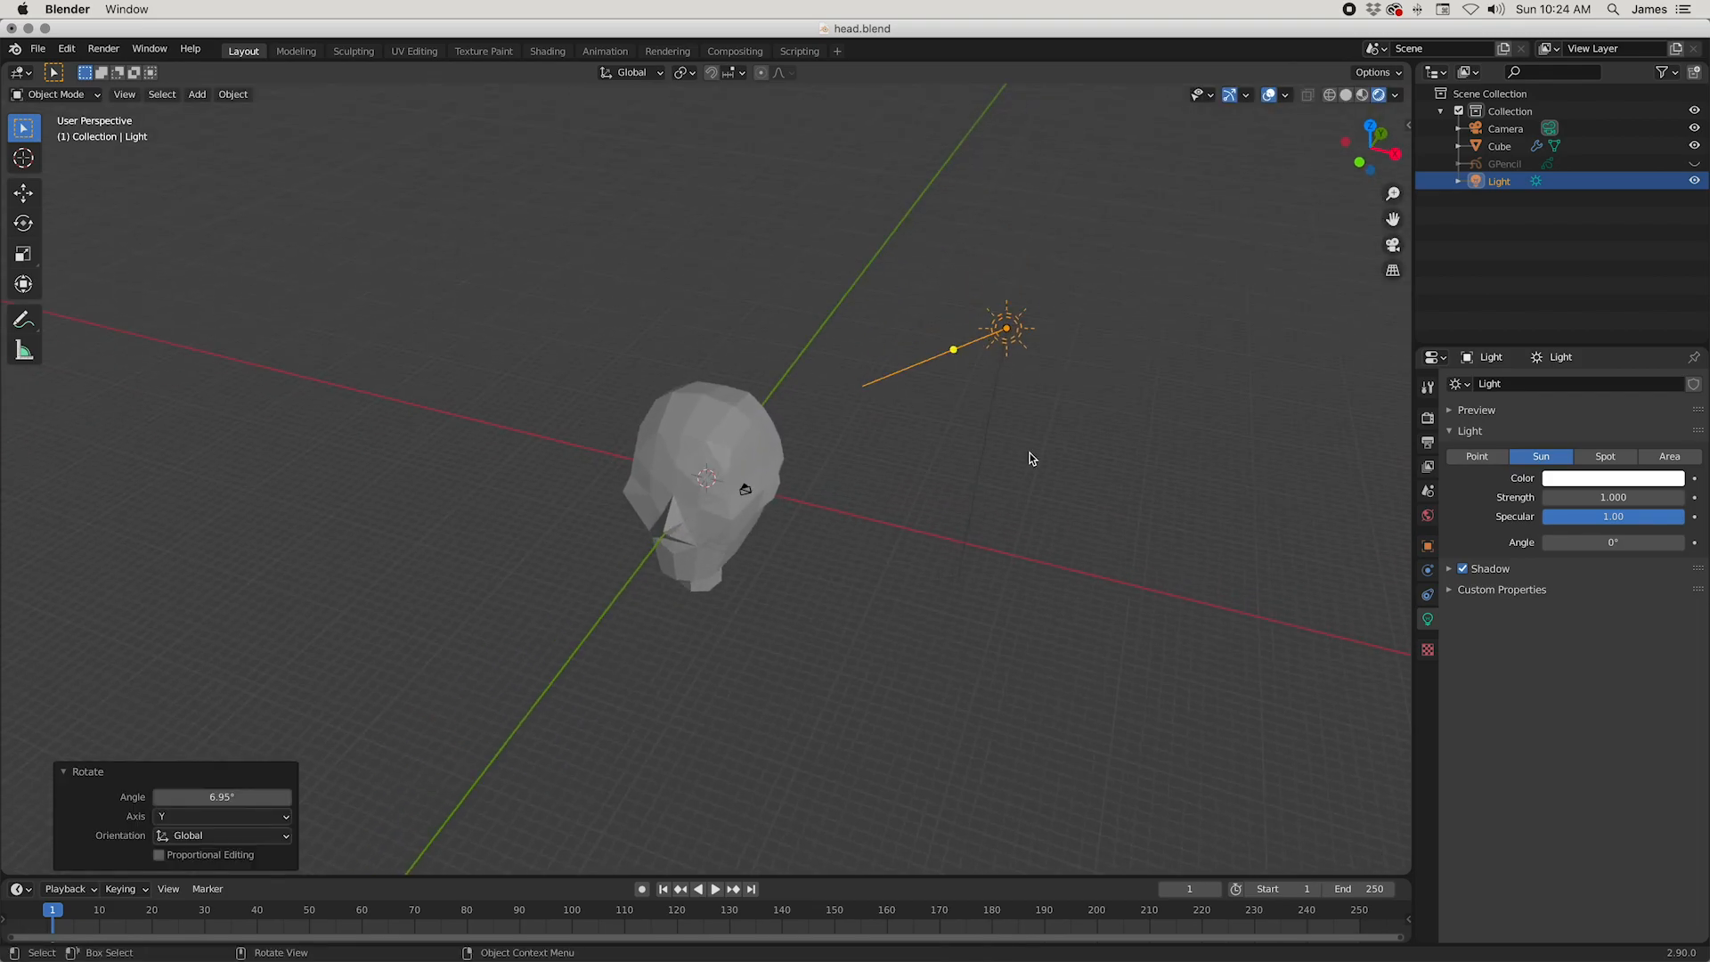
key("r")
key("z")
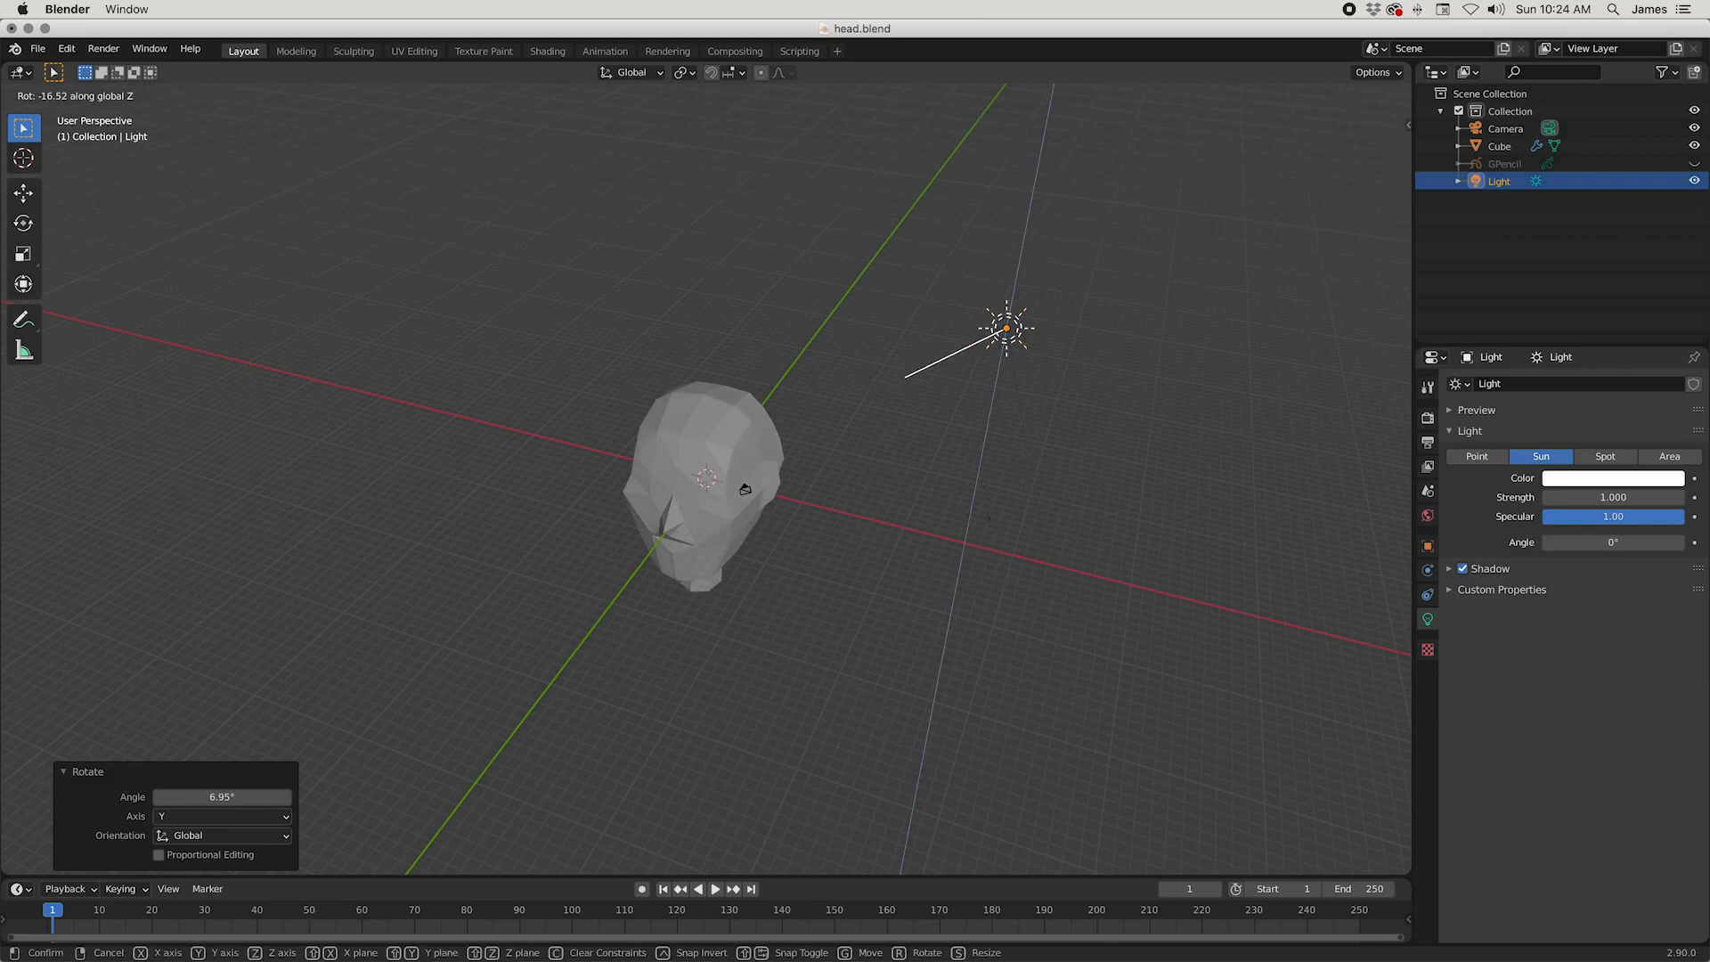
left_click(895, 374)
Step: Rotate the sun light about 16.5° around the global Y axis
middle_click_drag(985, 495, 1029, 440)
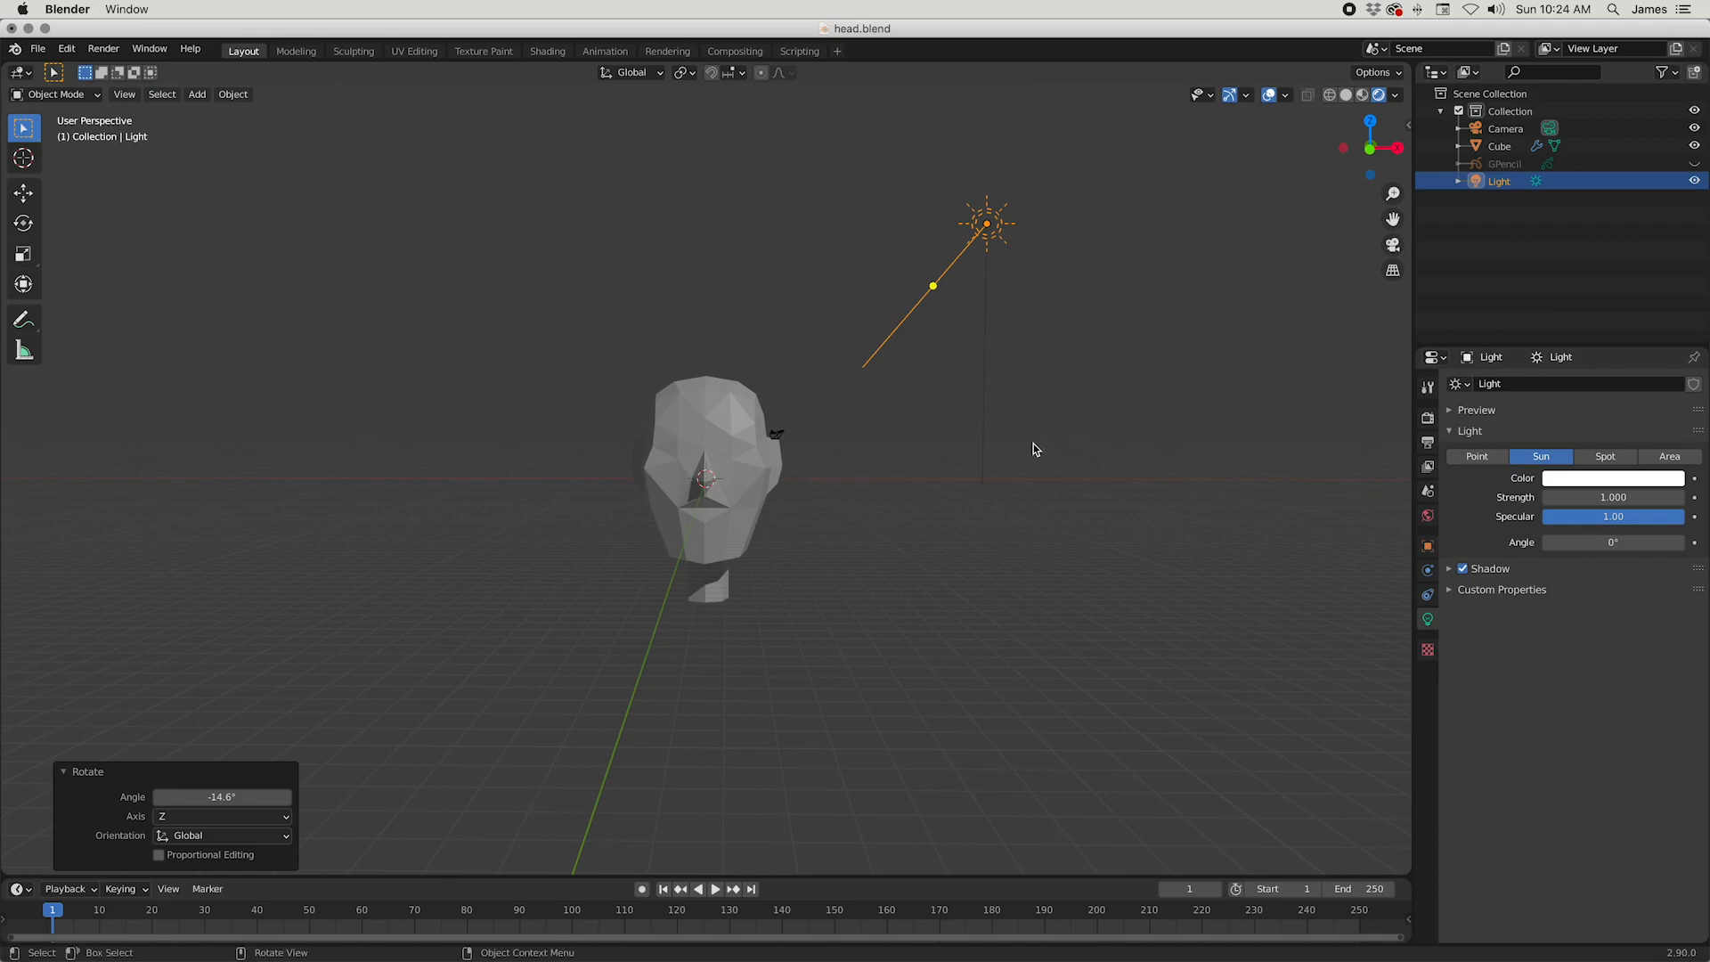
key("r")
key("y")
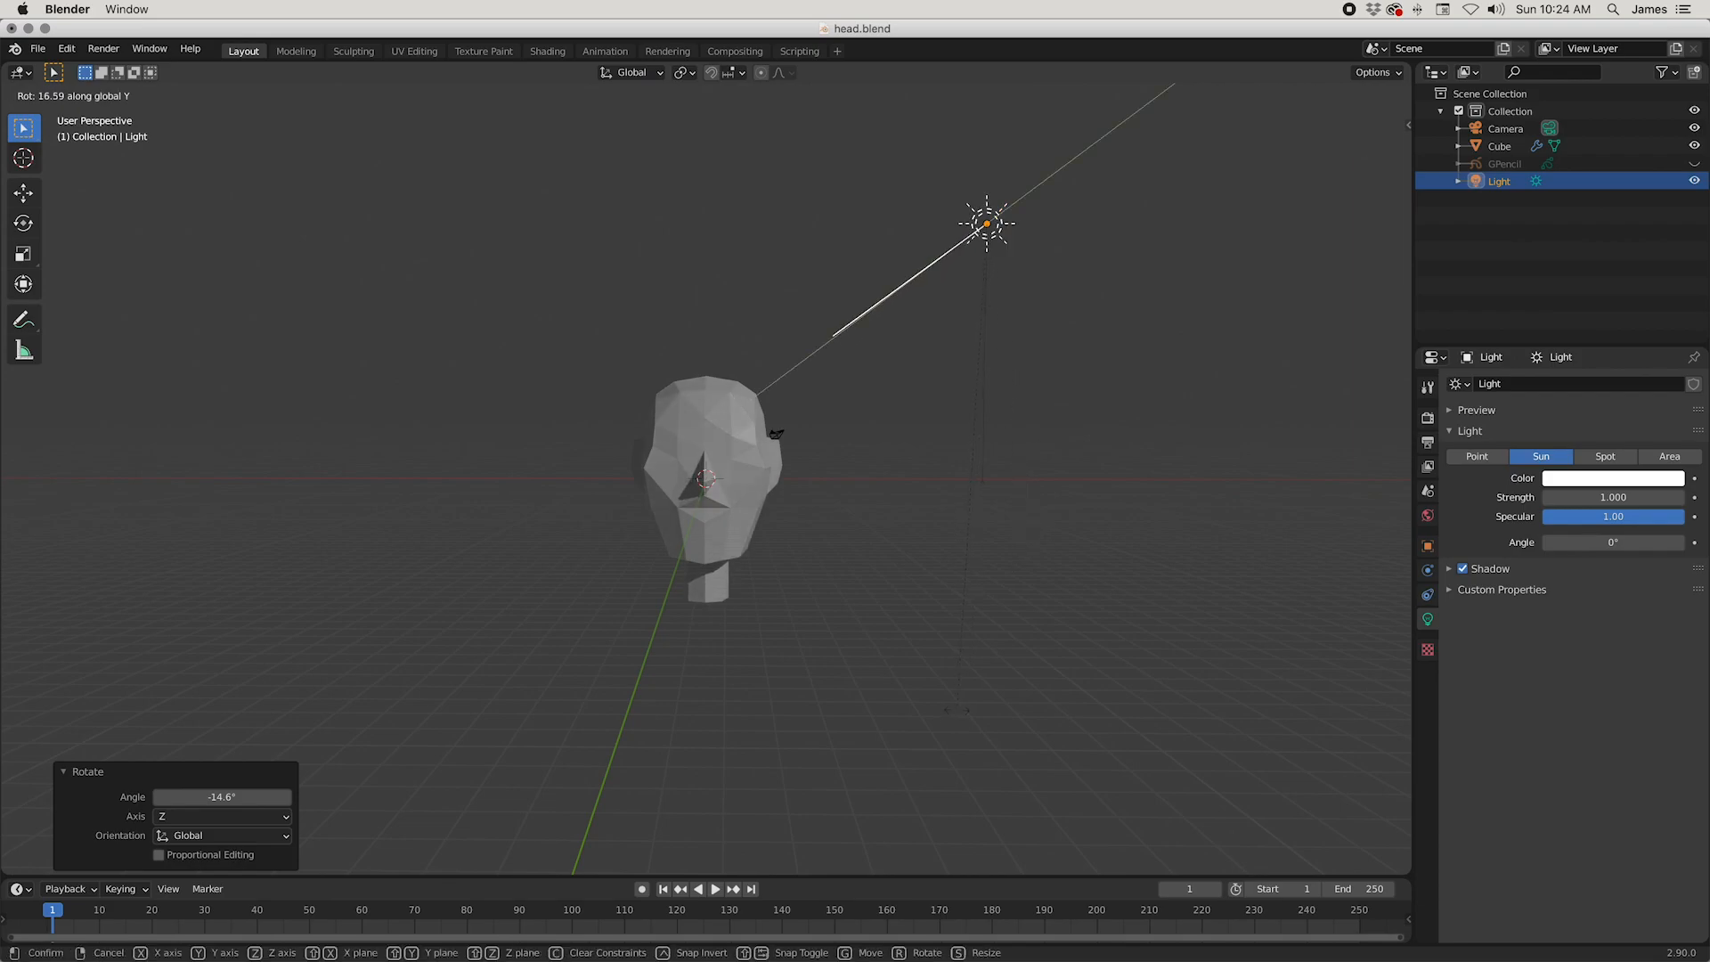
left_click(956, 713)
Step: Adjust the sun light's rotation around the global Z axis and deselect it to check the lit face up close
key("r")
key("z")
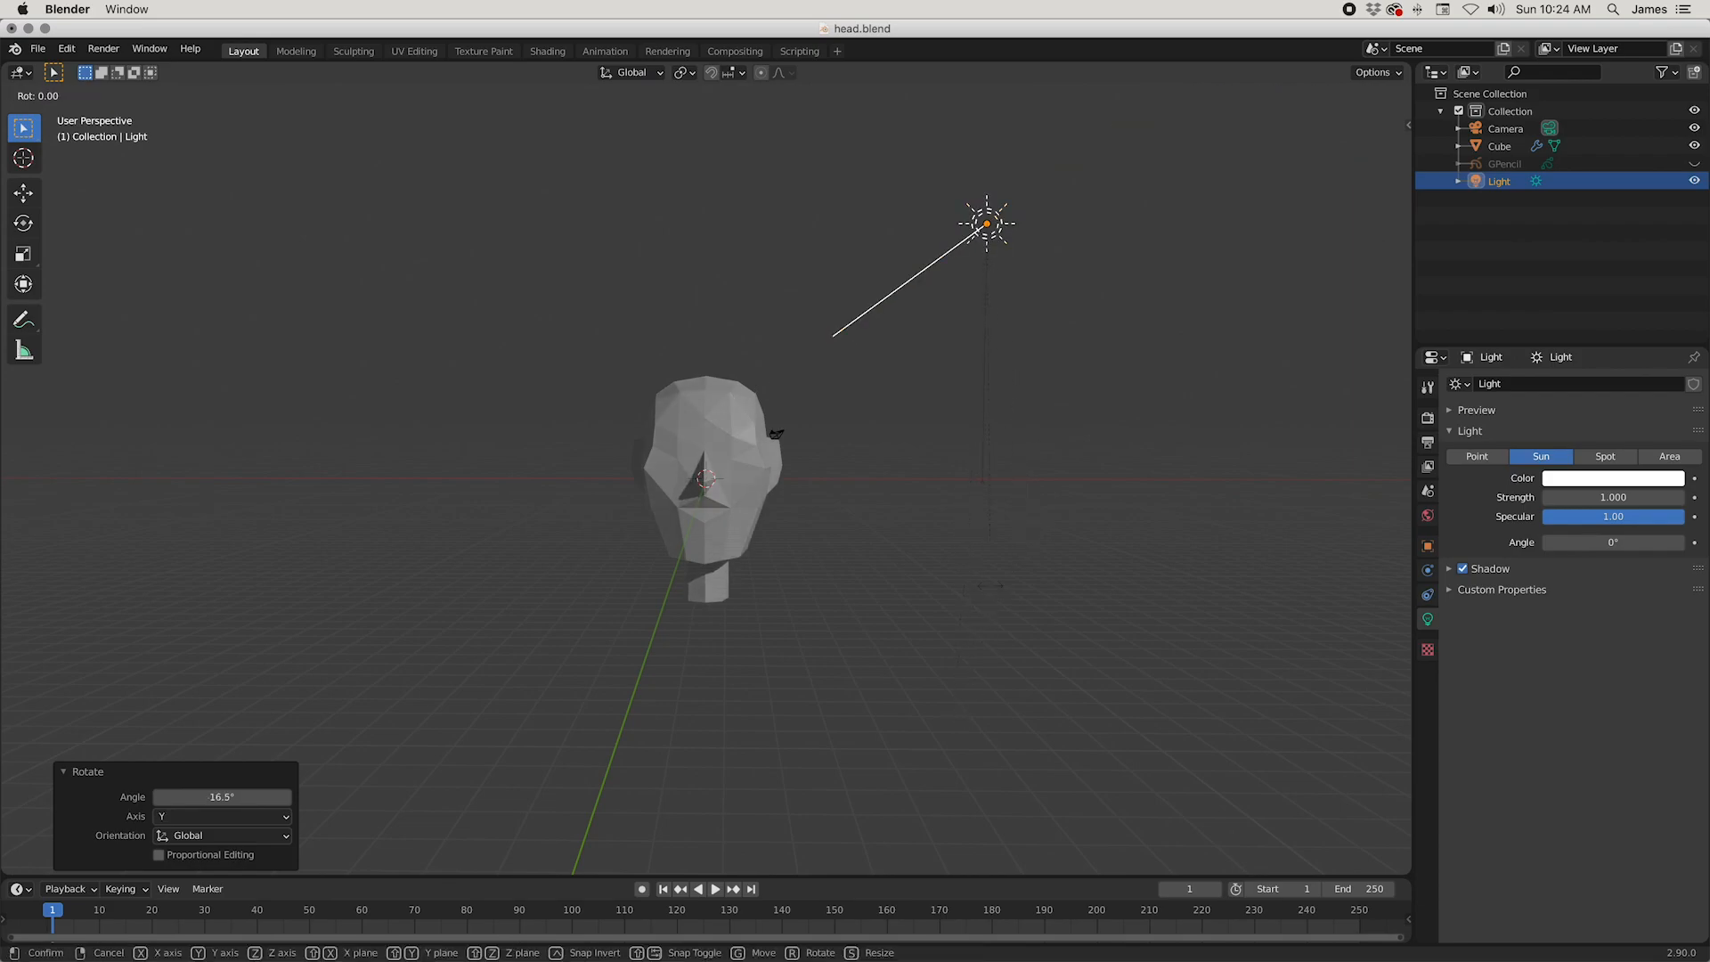
left_click(959, 627)
middle_click_drag(959, 627, 835, 610)
left_click(874, 616)
scroll(900, 630, "up", 2)
scroll(900, 630, "up", 2)
Step: In Edit Mode, move one vertex of the head mesh along the global Y axis and return to Object Mode
left_click(761, 510)
key("Tab")
middle_click_drag(748, 505, 860, 552)
scroll(399, 469, "up", 4)
left_click(422, 454)
key("g")
key("y")
left_click(720, 527)
key("Tab")
Step: Check the whole head from the side and save the file
scroll(890, 525, "down", 3)
middle_click_drag(923, 499, 813, 532)
scroll(812, 532, "down", 3)
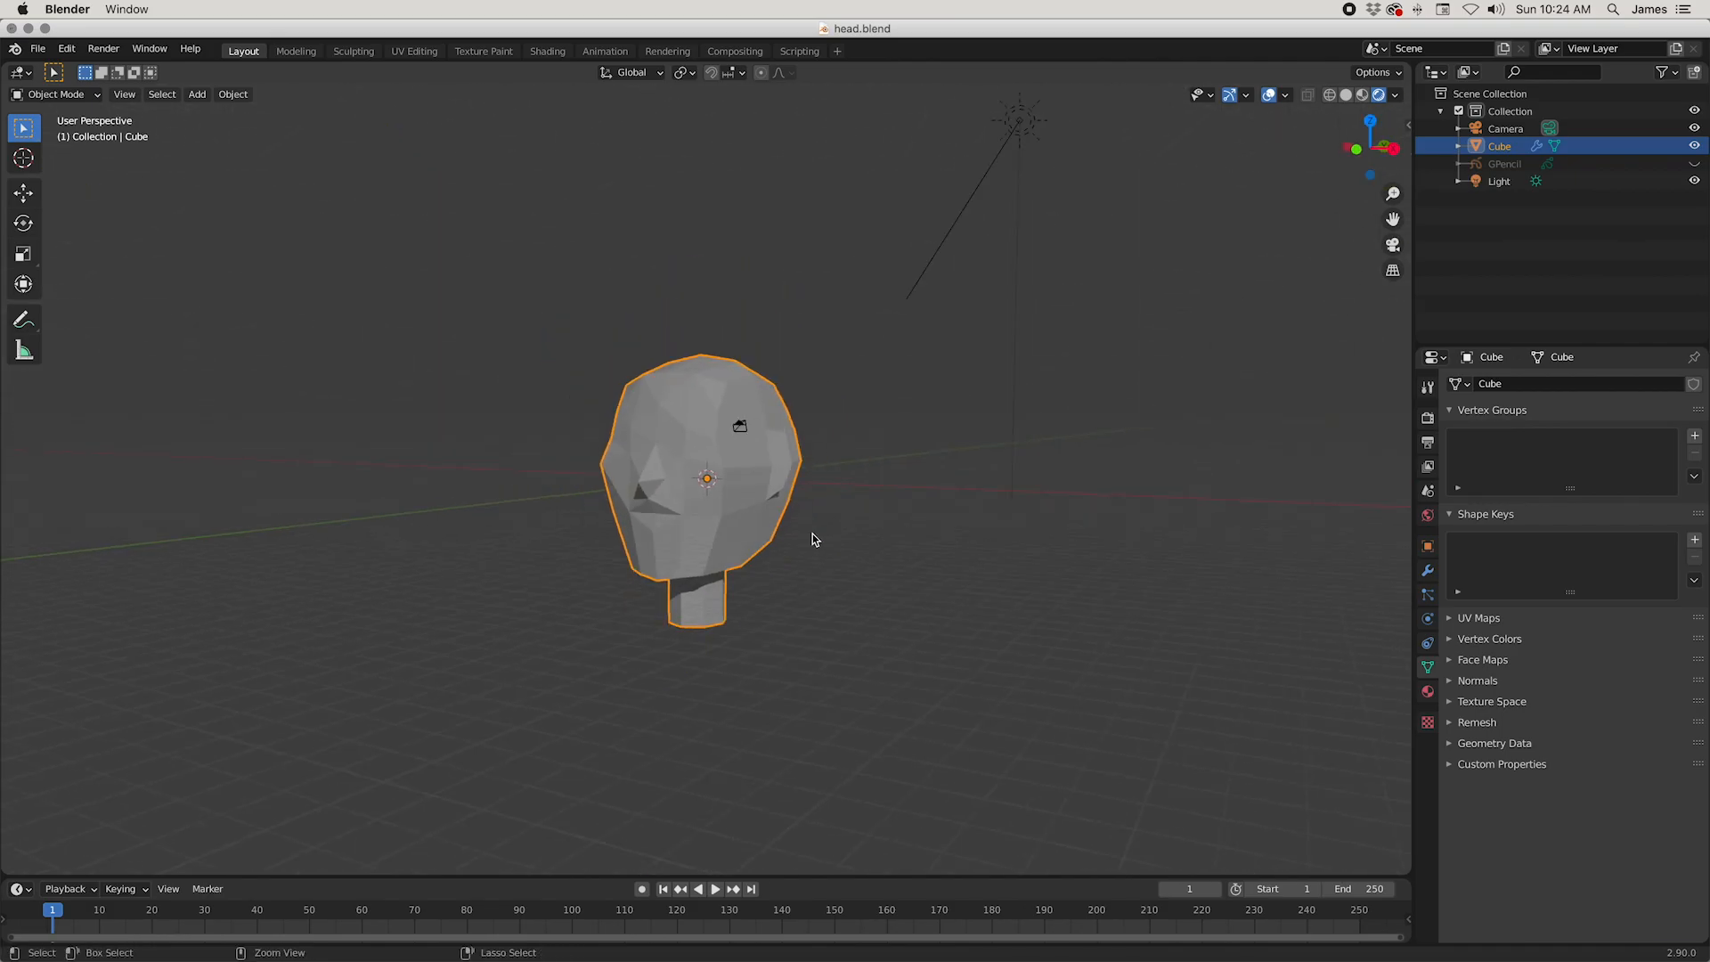
key("ctrl+s")
Step: In Edit Mode, move the cheek vertex between the nose and the ear about 0.16 m along the Y axis
scroll(812, 538, "up", 3)
key("Tab")
left_click(758, 456)
middle_click_drag(759, 456, 829, 552)
key("g")
key("y")
left_click(747, 565)
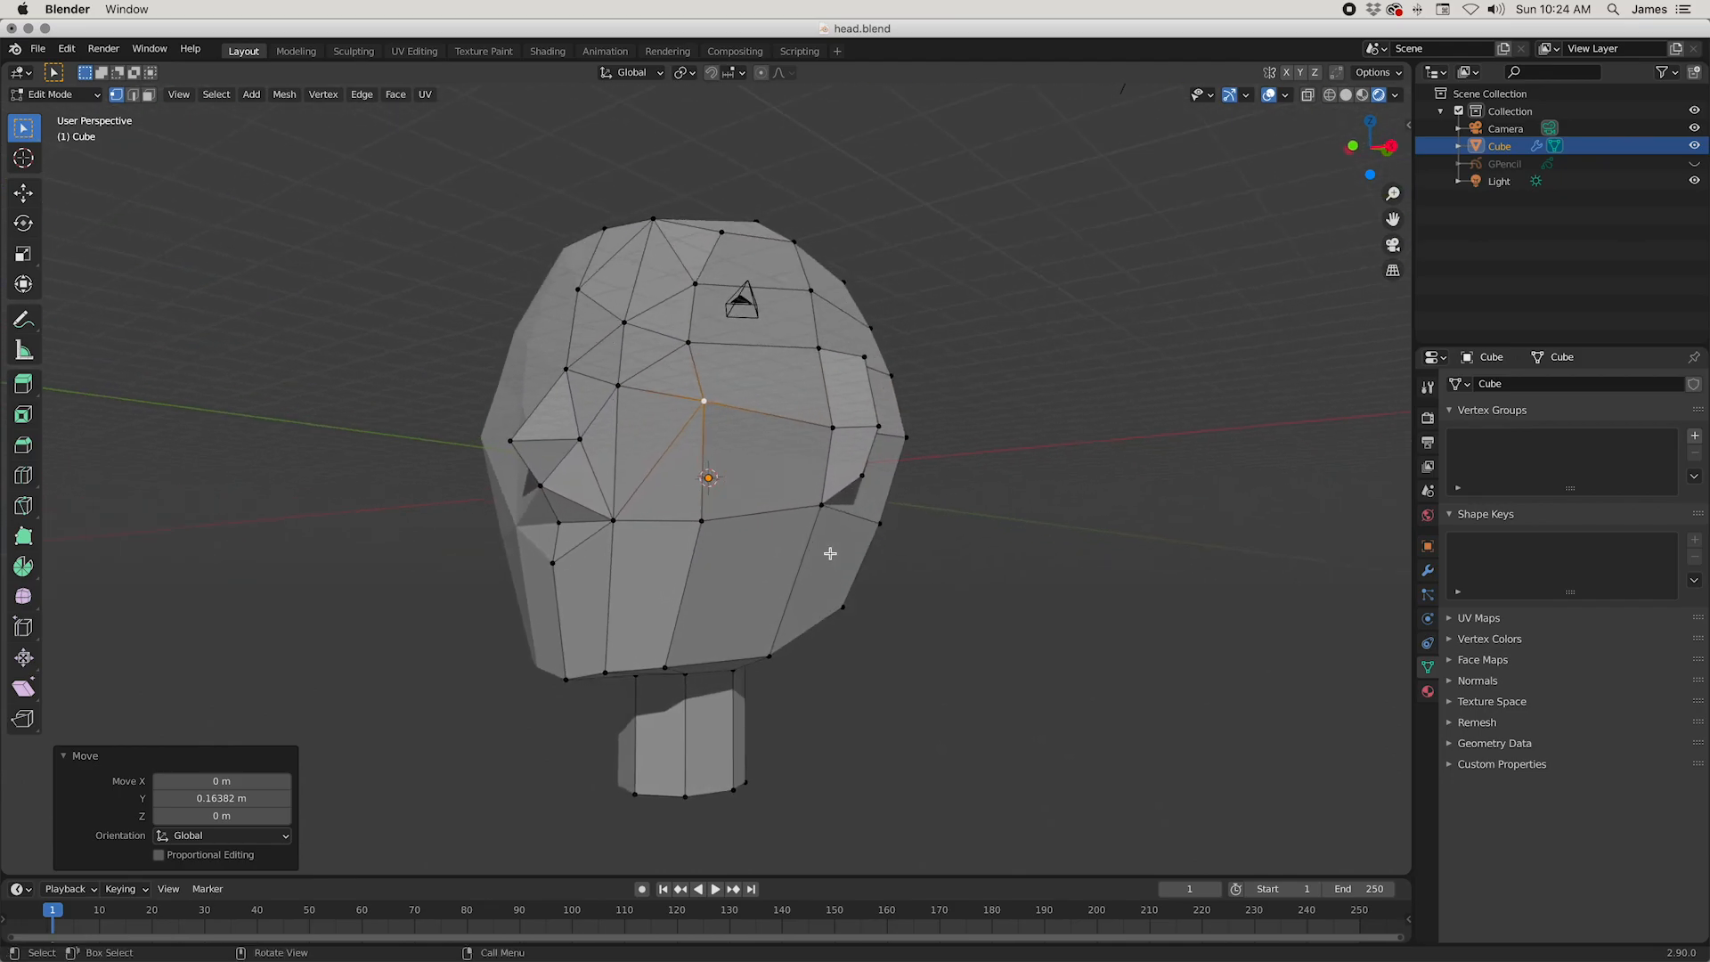
Step: Leave Edit Mode and examine the head in orthographic projection from several sides and from the front
key("KP_5")
key("Tab")
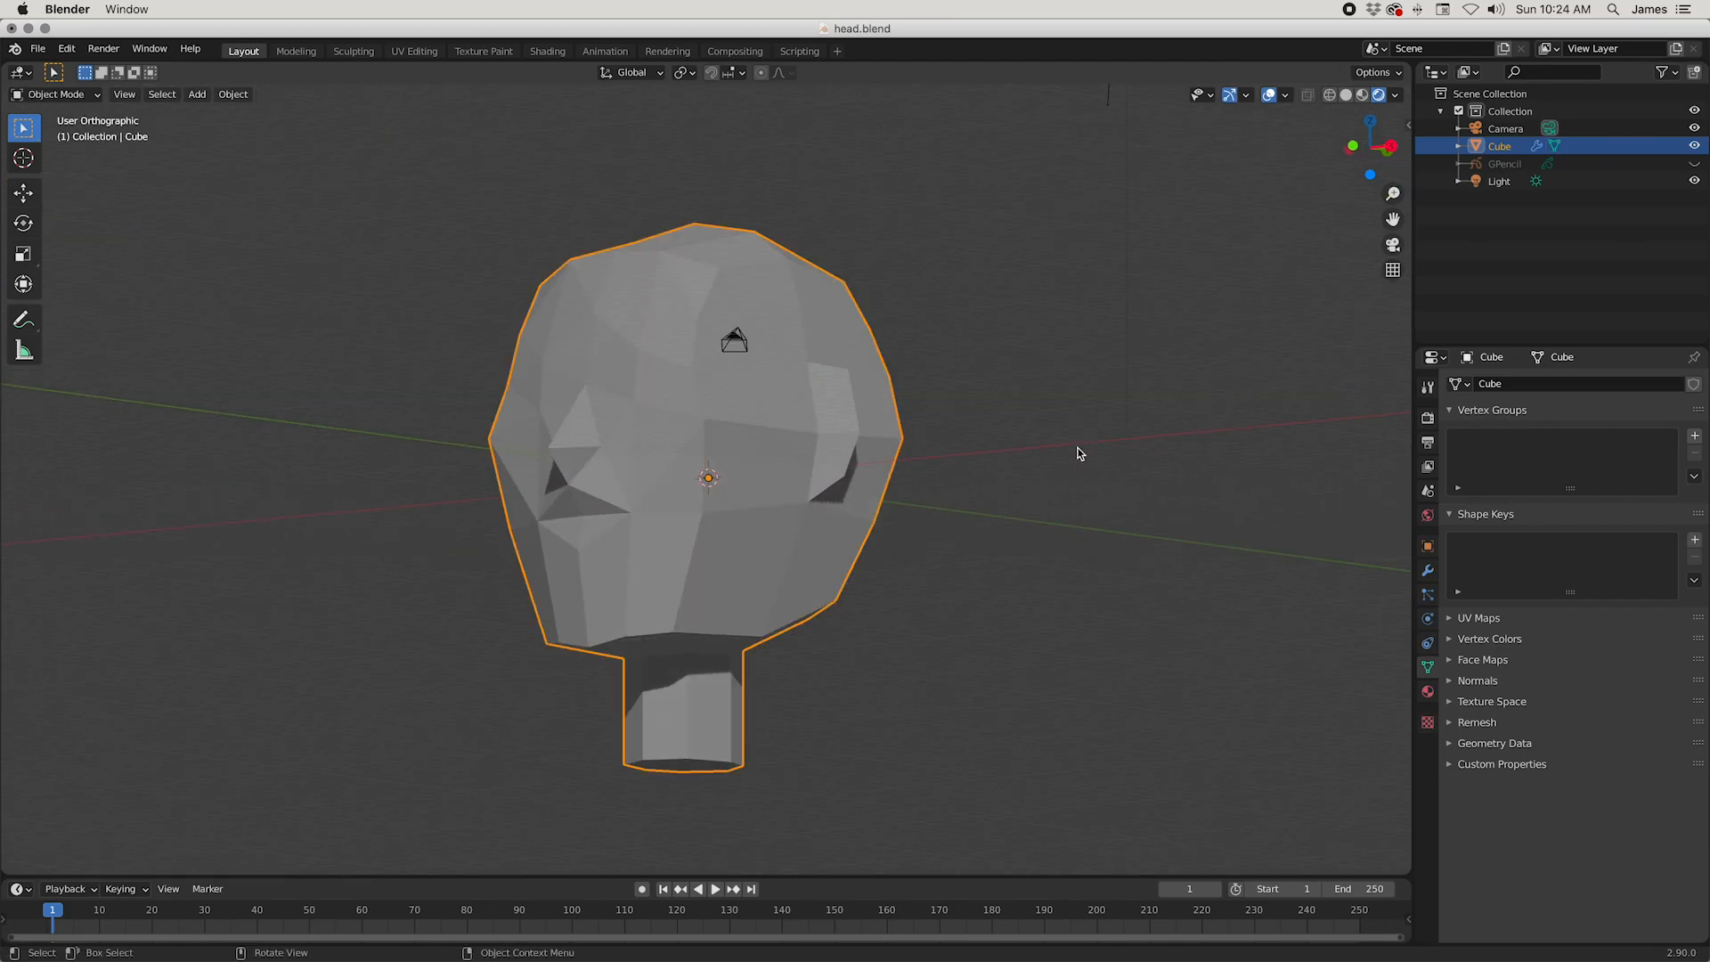
left_click(1080, 454)
scroll(1082, 452, "down", 3)
middle_click_drag(1110, 424, 1152, 461)
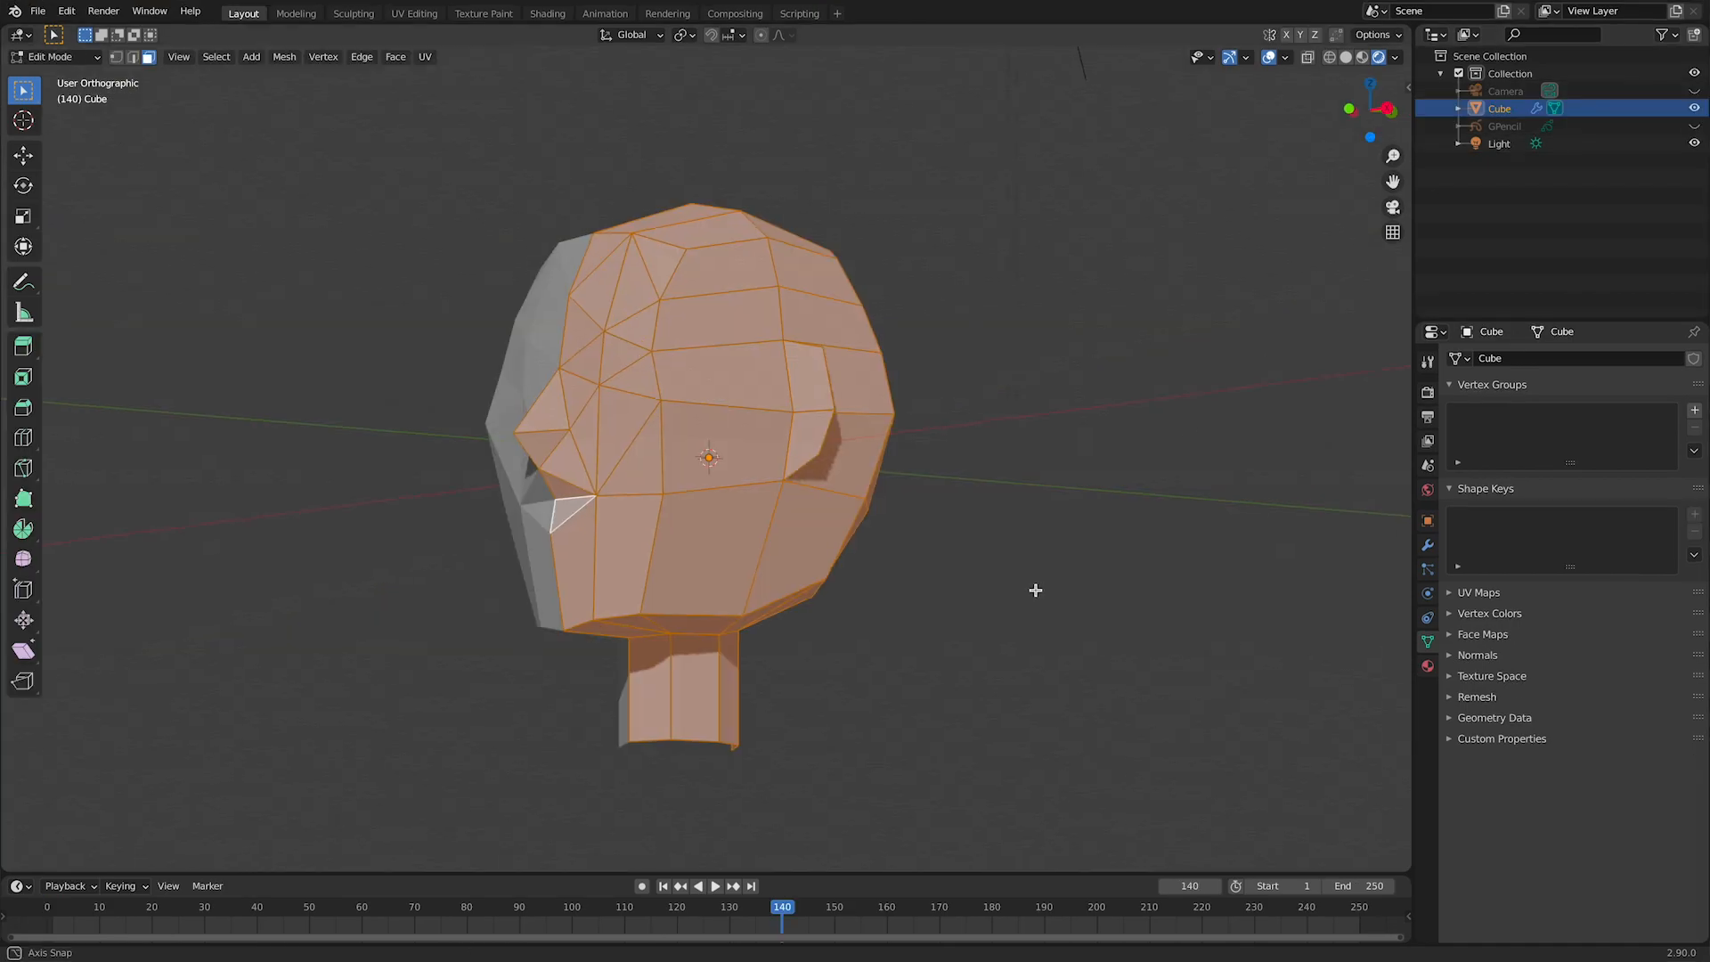
middle_click_drag(1033, 587, 1077, 609)
key("KP_1")
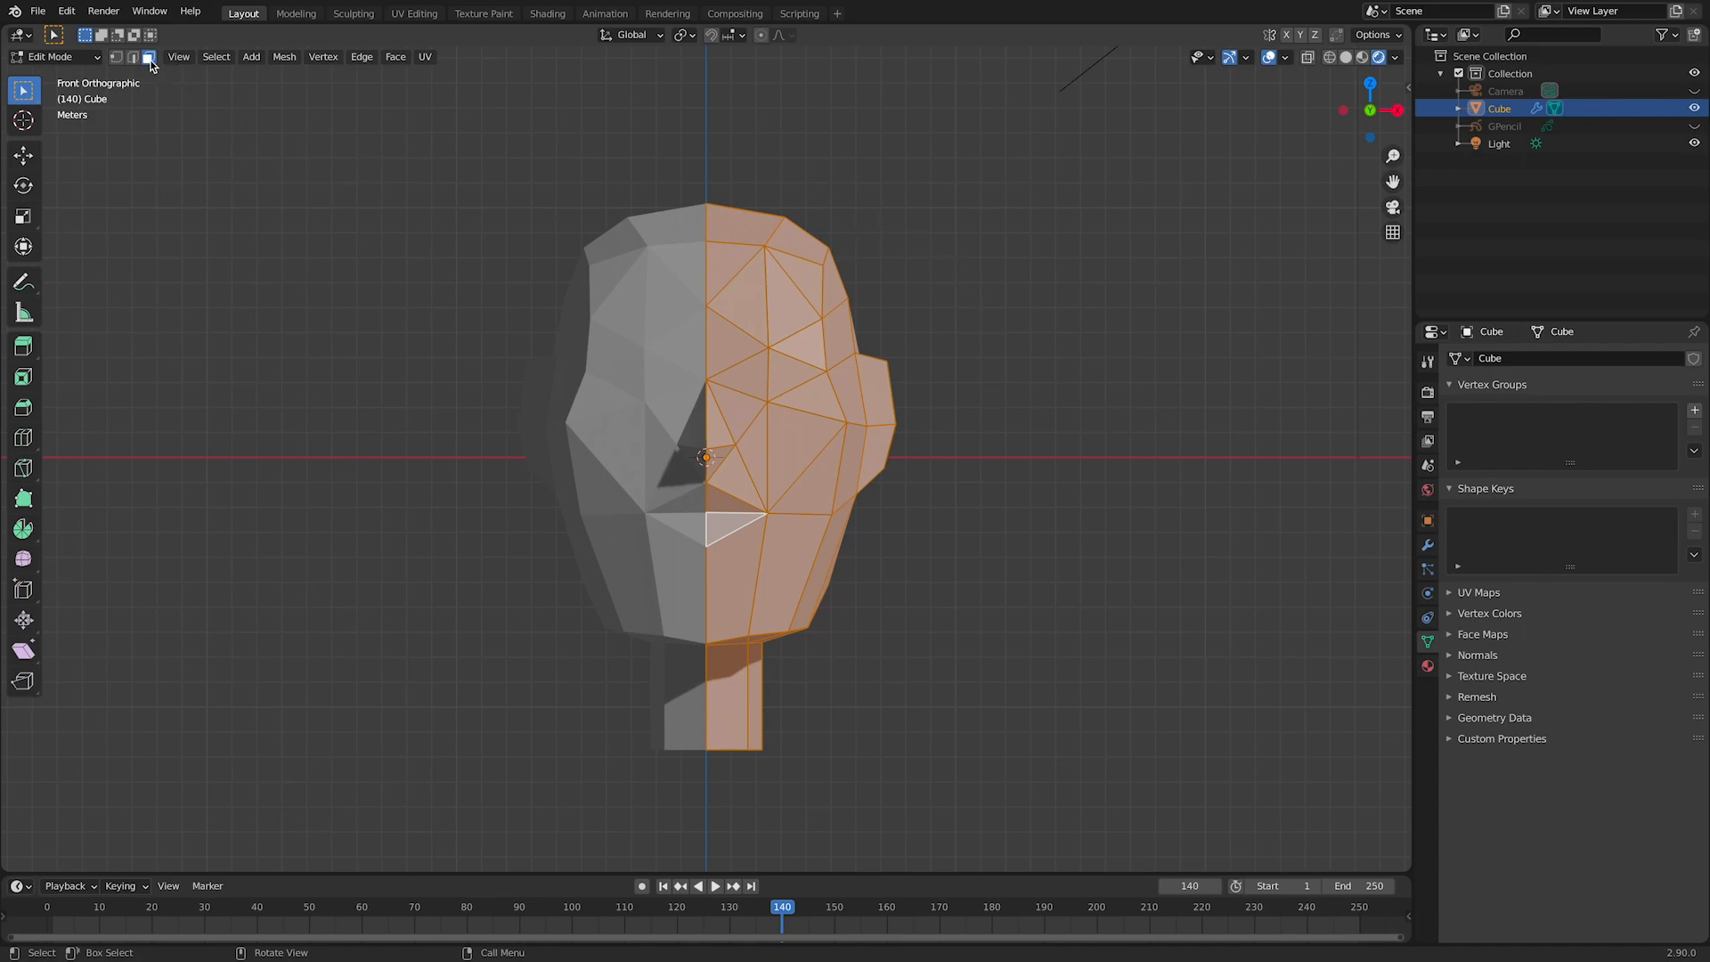
Step: Select all faces of the head mesh and unwrap them with the angle-based Unwrap
middle_click_drag(1065, 446, 982, 443)
key("alt+a")
key("a")
key("alt+a")
key("a")
right_click(975, 319)
mouse_move(989, 298)
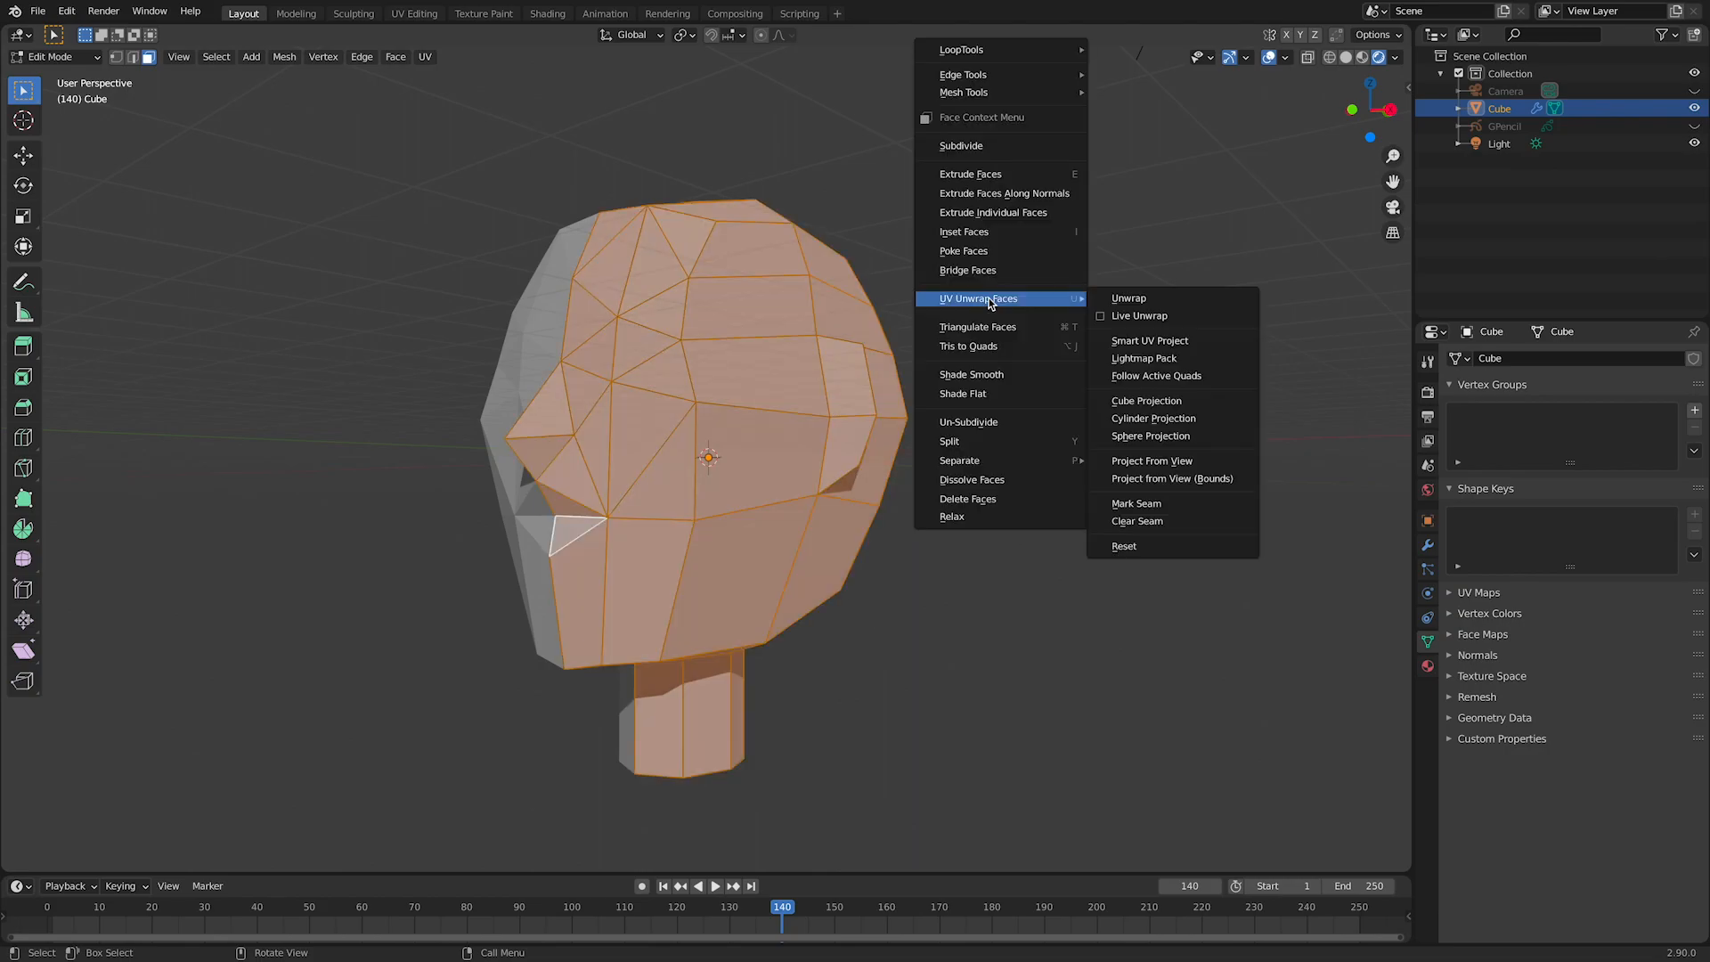
left_click(1180, 304)
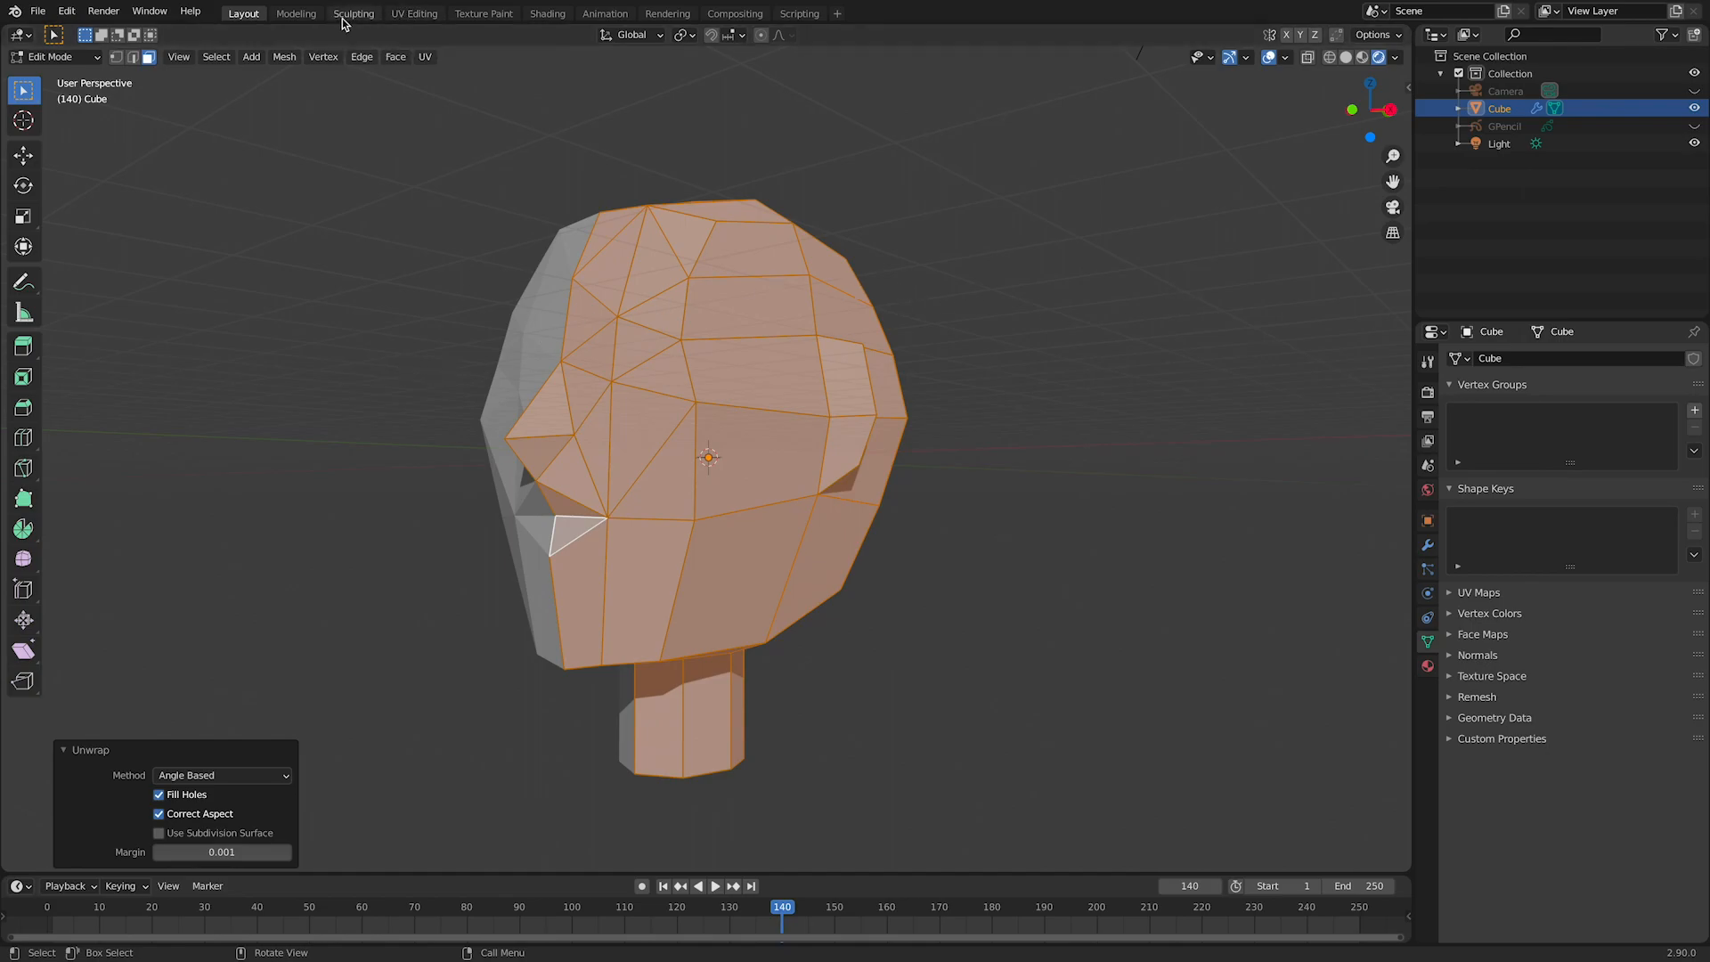
Step: In the UV Editing workspace, select the large head island and rotate it about 24.6° so it stands upright
left_click(426, 18)
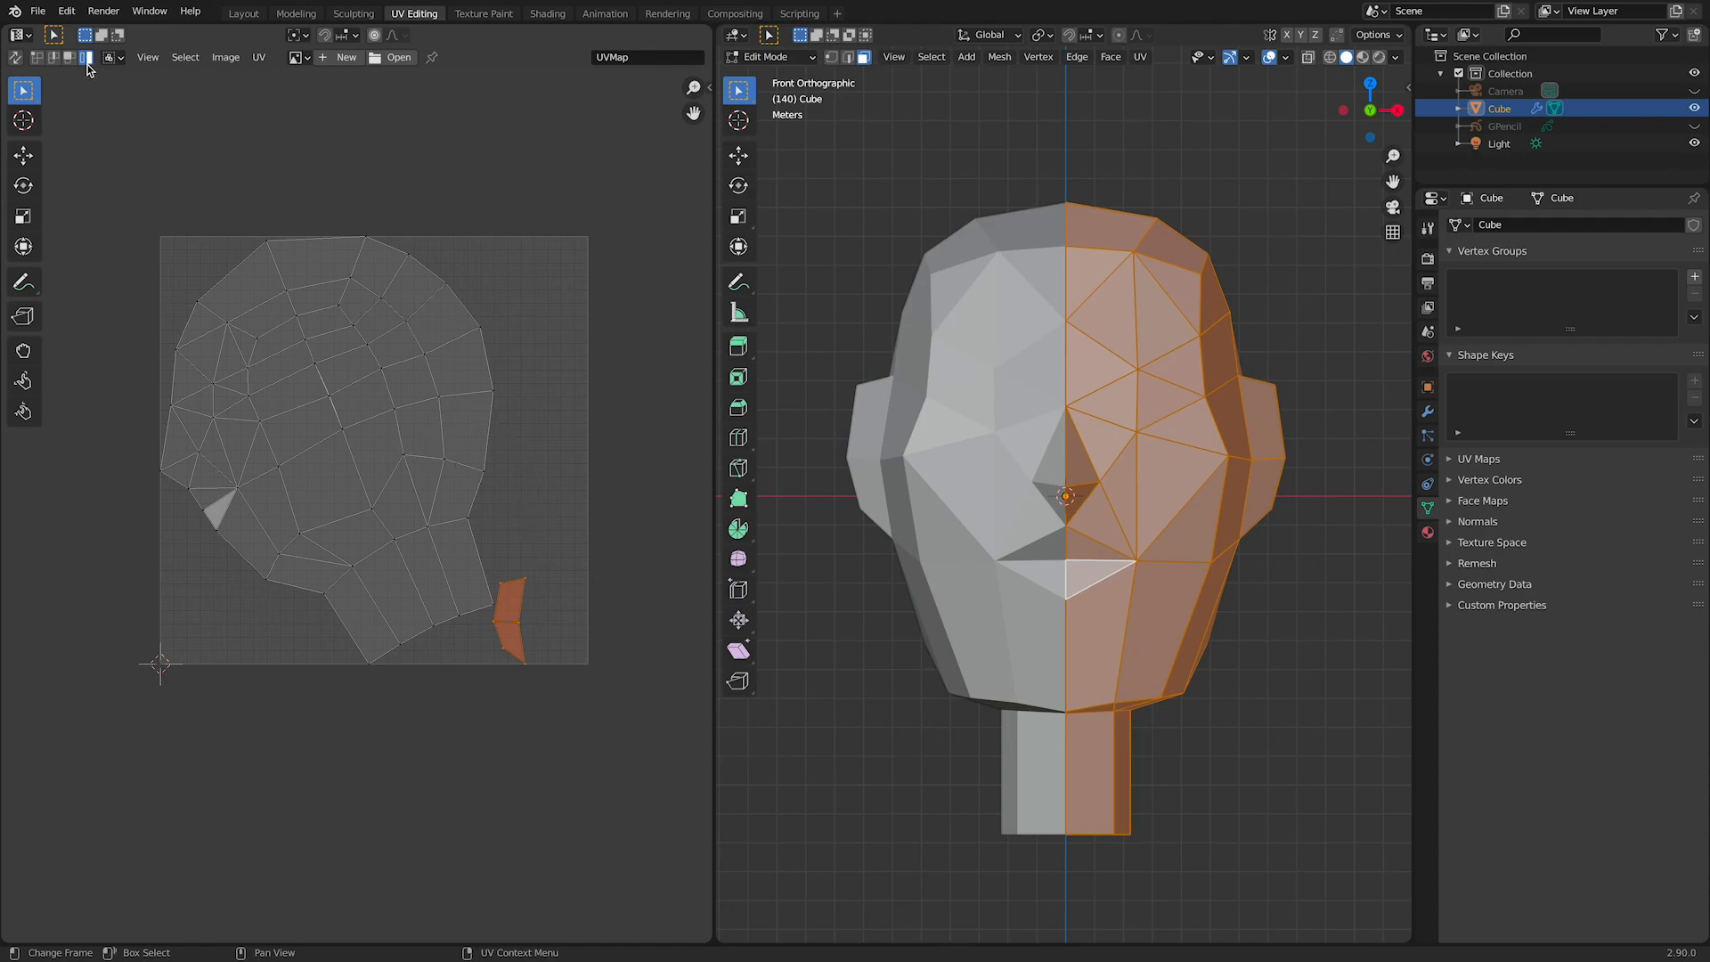
left_click(383, 478)
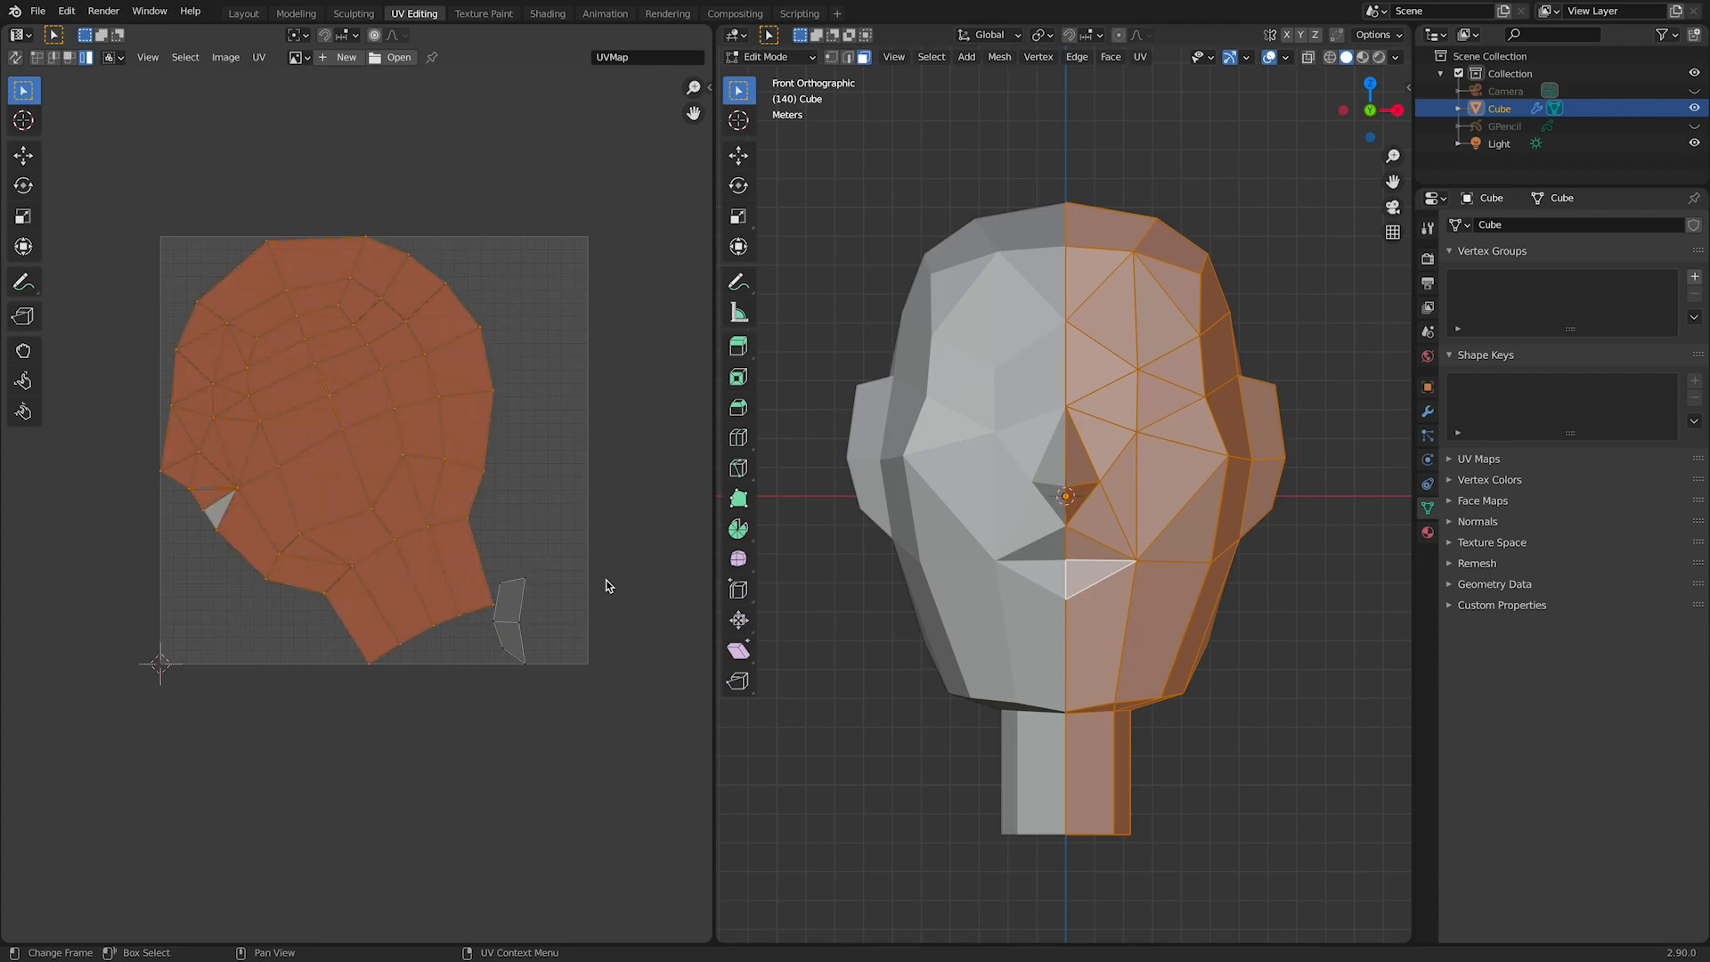
key("r")
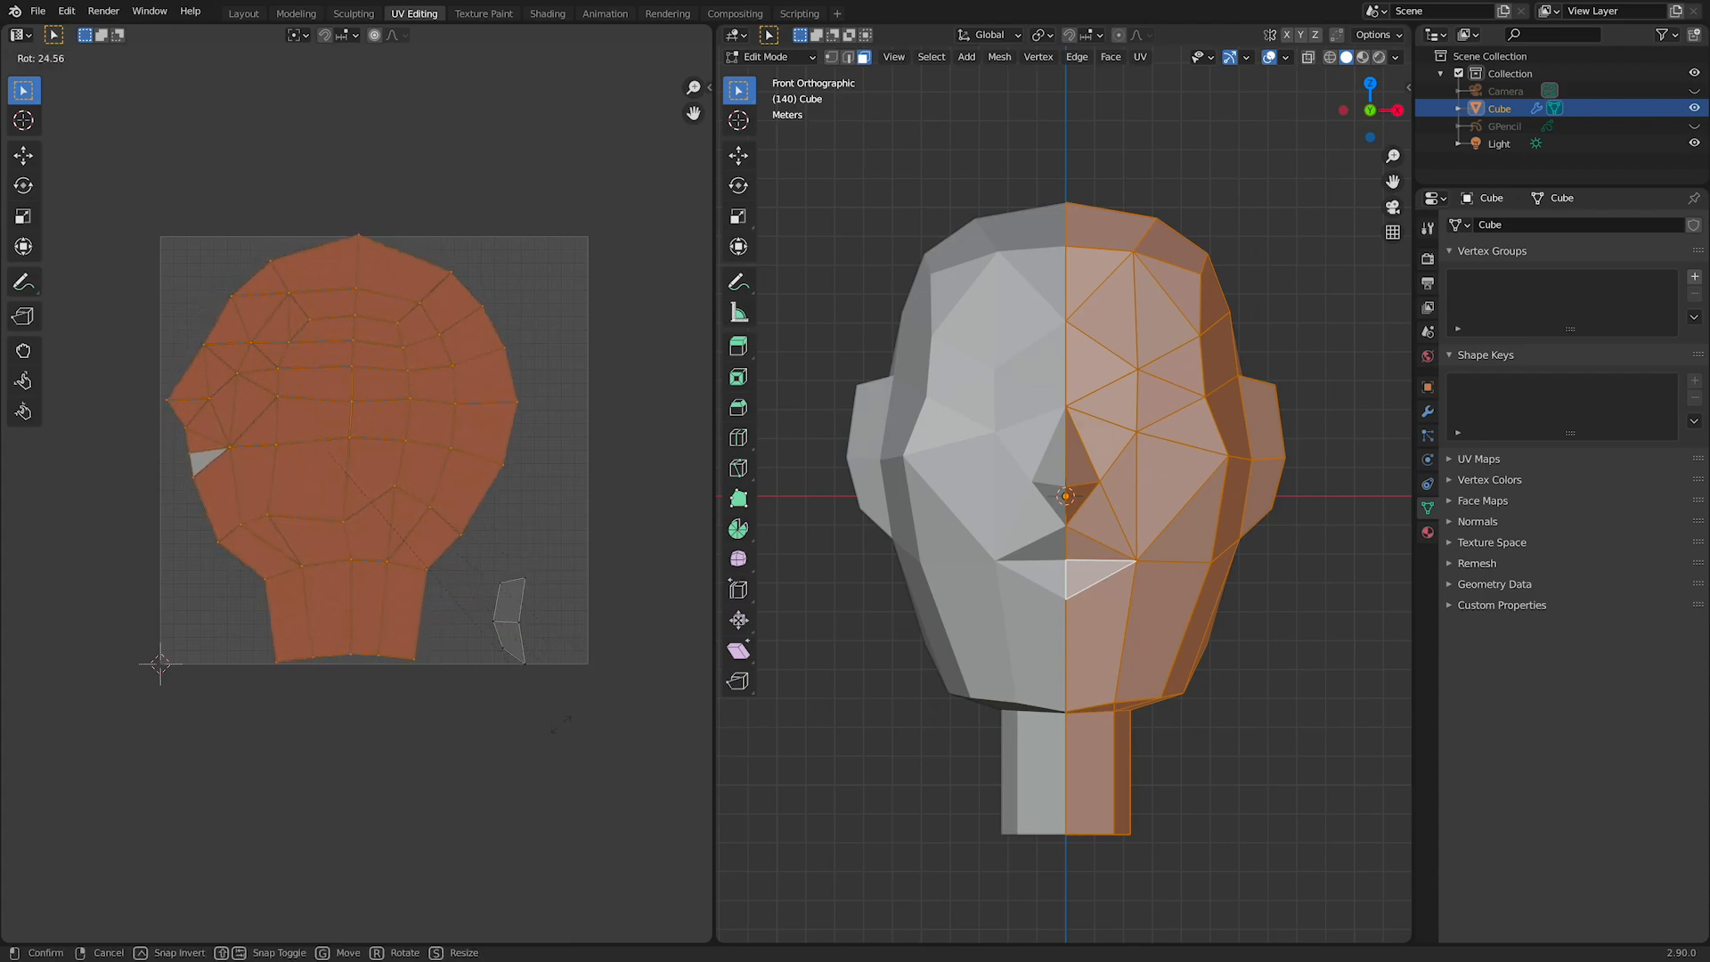
left_click(560, 729)
Step: Scale the head island down to about two thirds and move it into the upper-right part of the UV square
key("s")
left_click(446, 611)
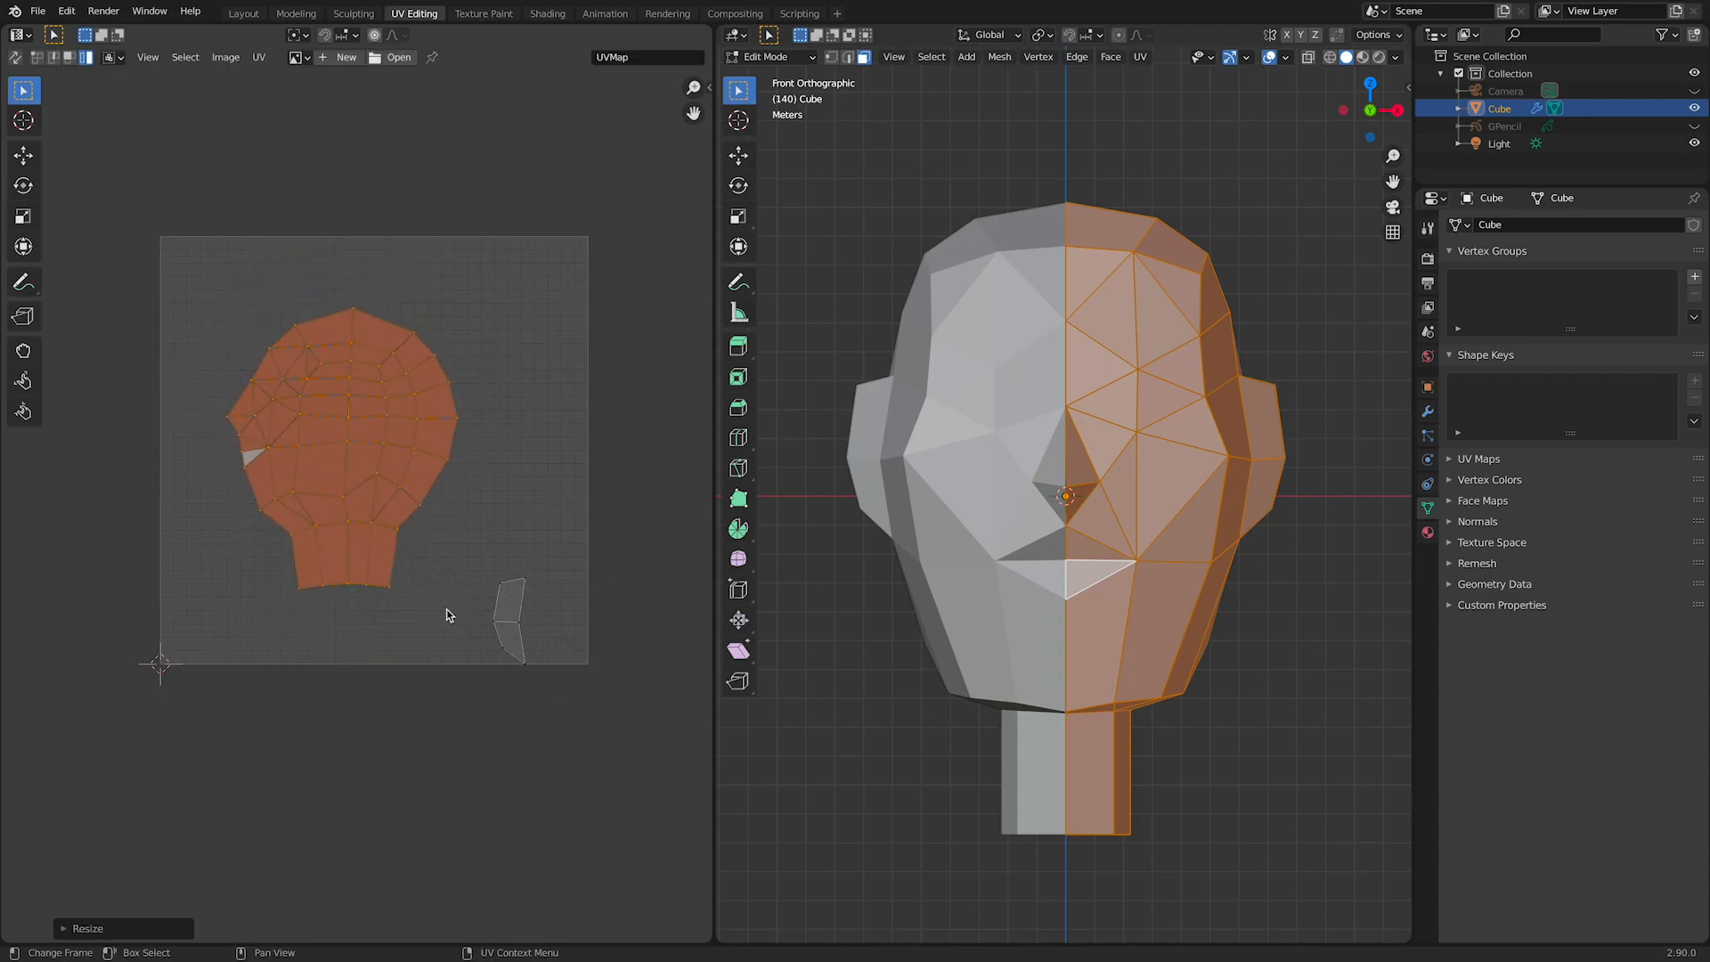
key("g")
left_click(565, 547)
Step: Select the small separate UV island and move it up beside the neck of the head island
left_click_drag(451, 568, 661, 738)
key("g")
left_click(697, 620)
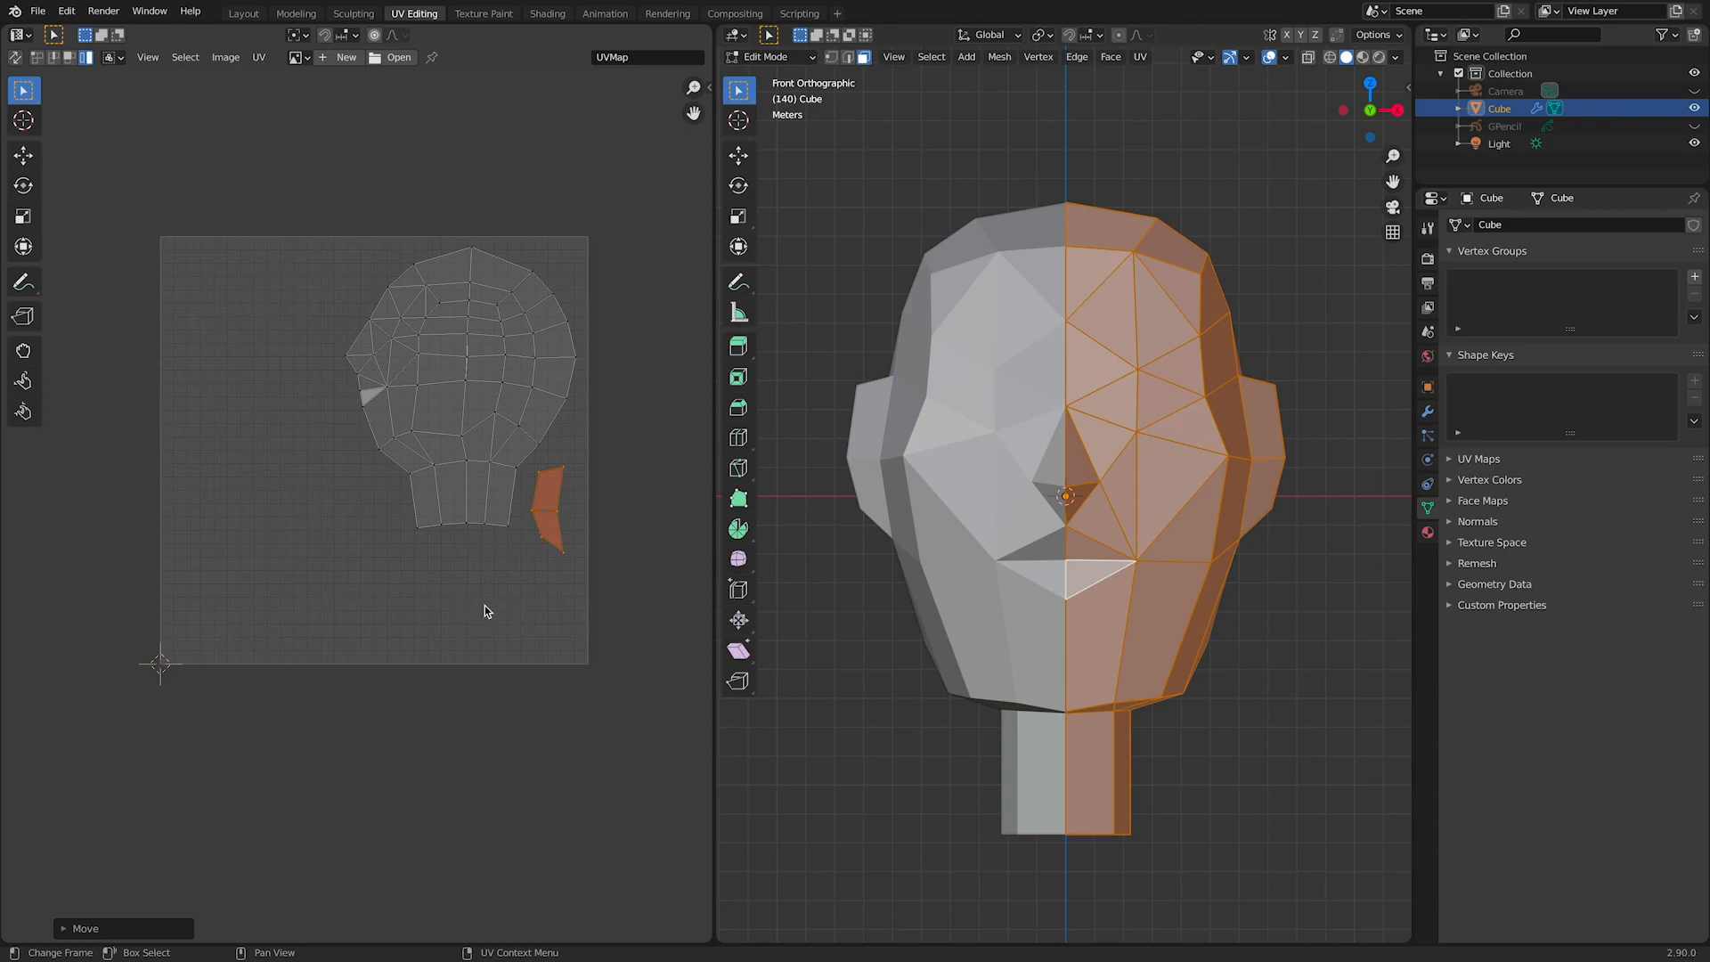
scroll(358, 279, "up", 4)
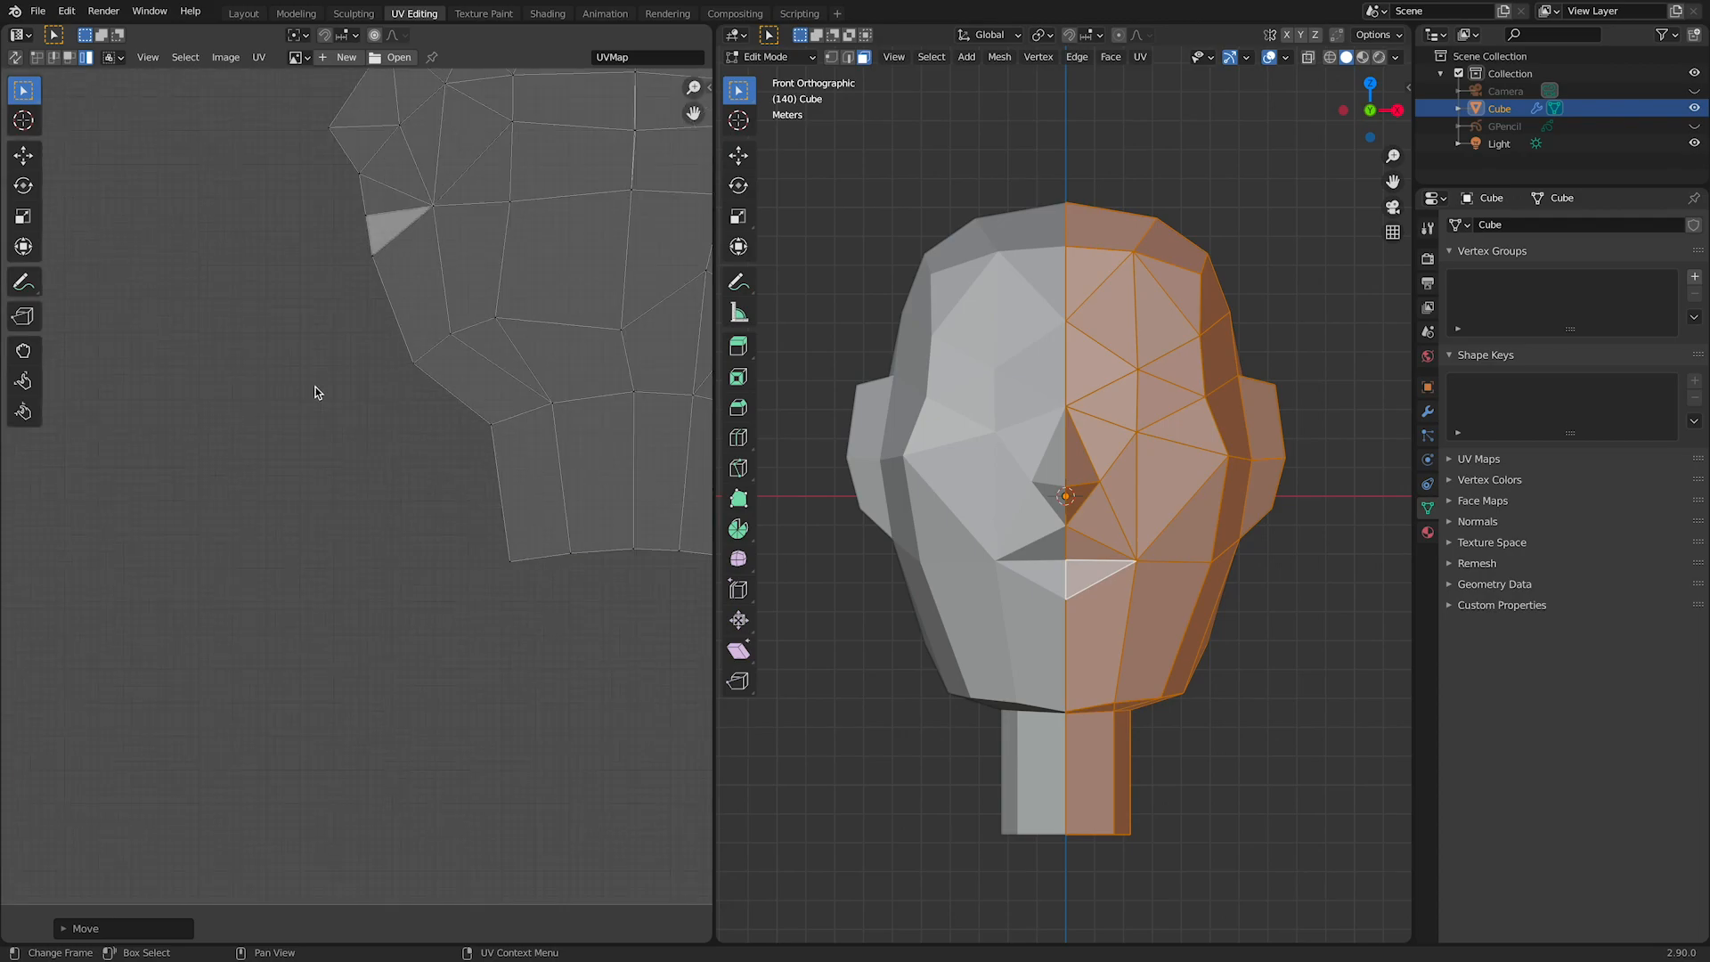
left_click(226, 604)
scroll(354, 466, "down", 2)
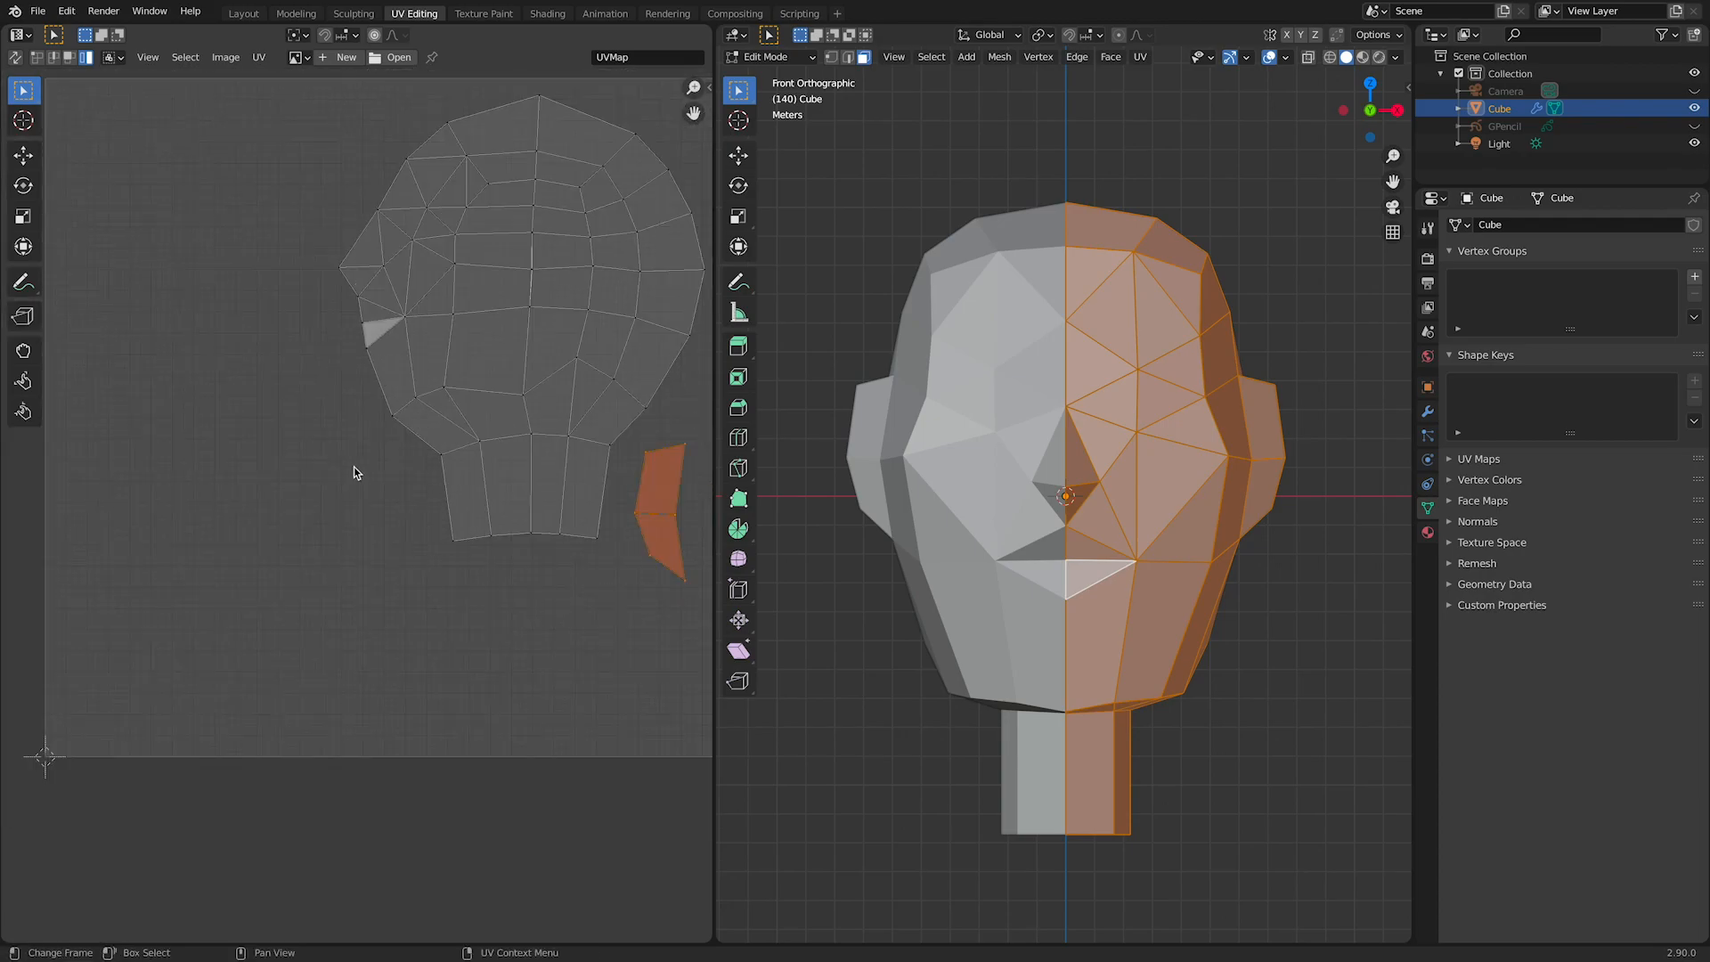
key("space")
left_click_drag(326, 424, 317, 477)
key("space")
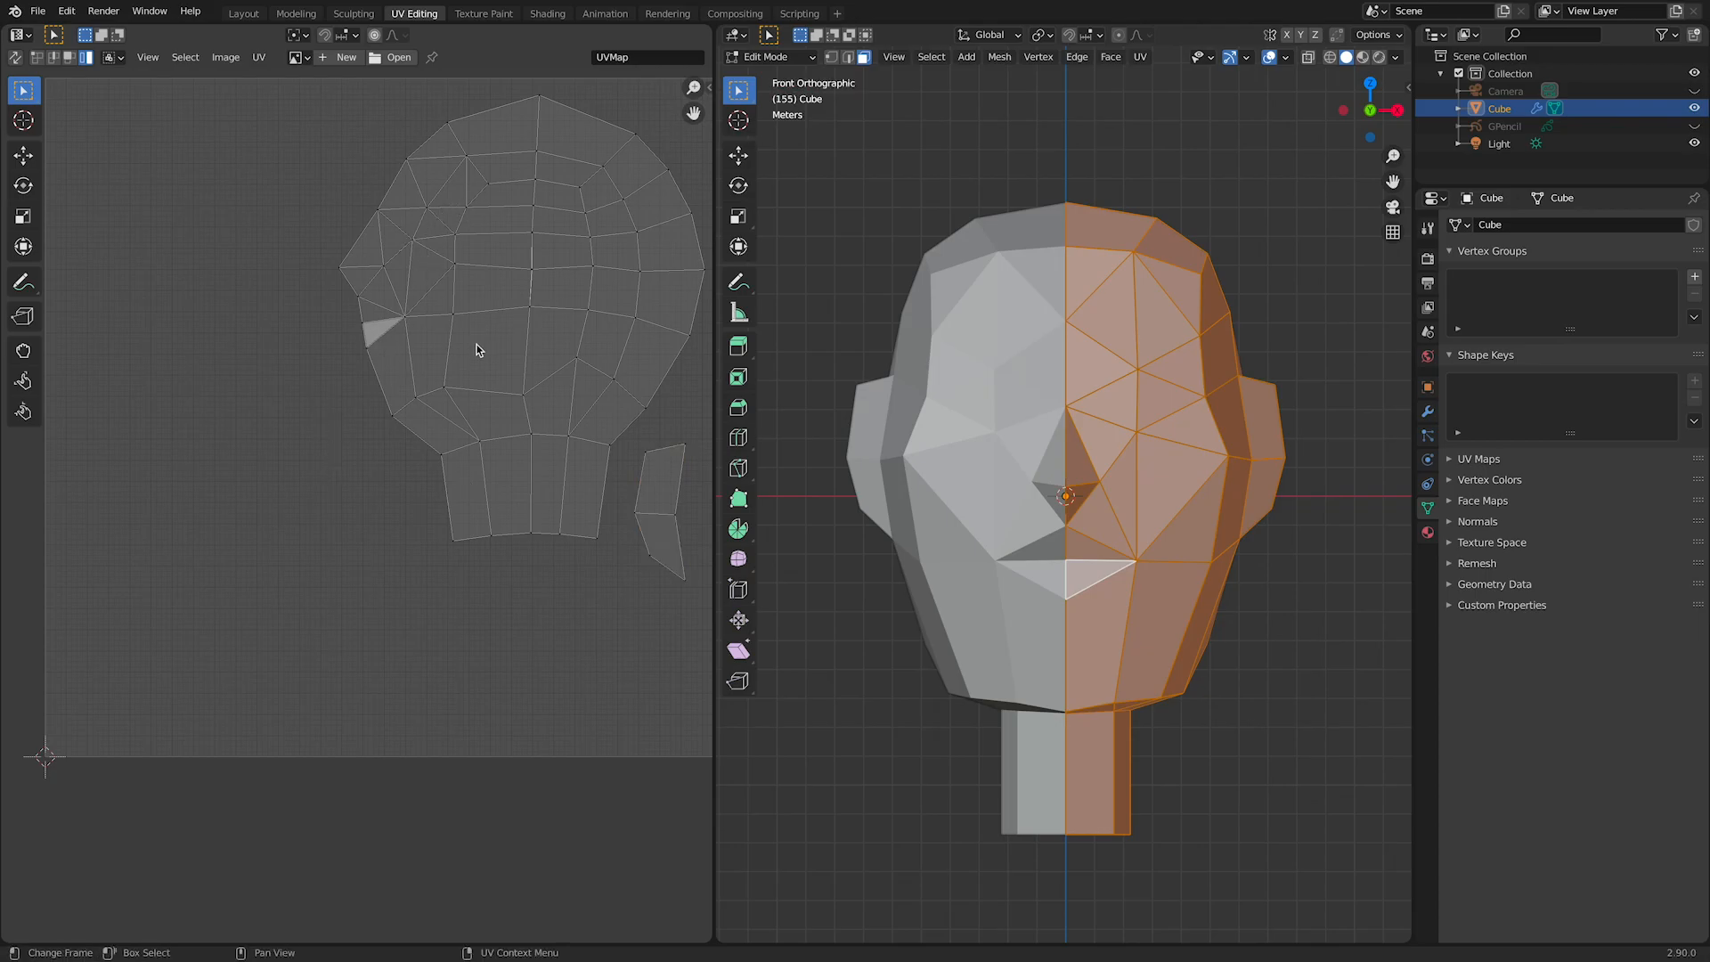
Step: Select the front faces of the half head, from forehead to chin, and unwrap them with Project From View in front view
left_click(1085, 301)
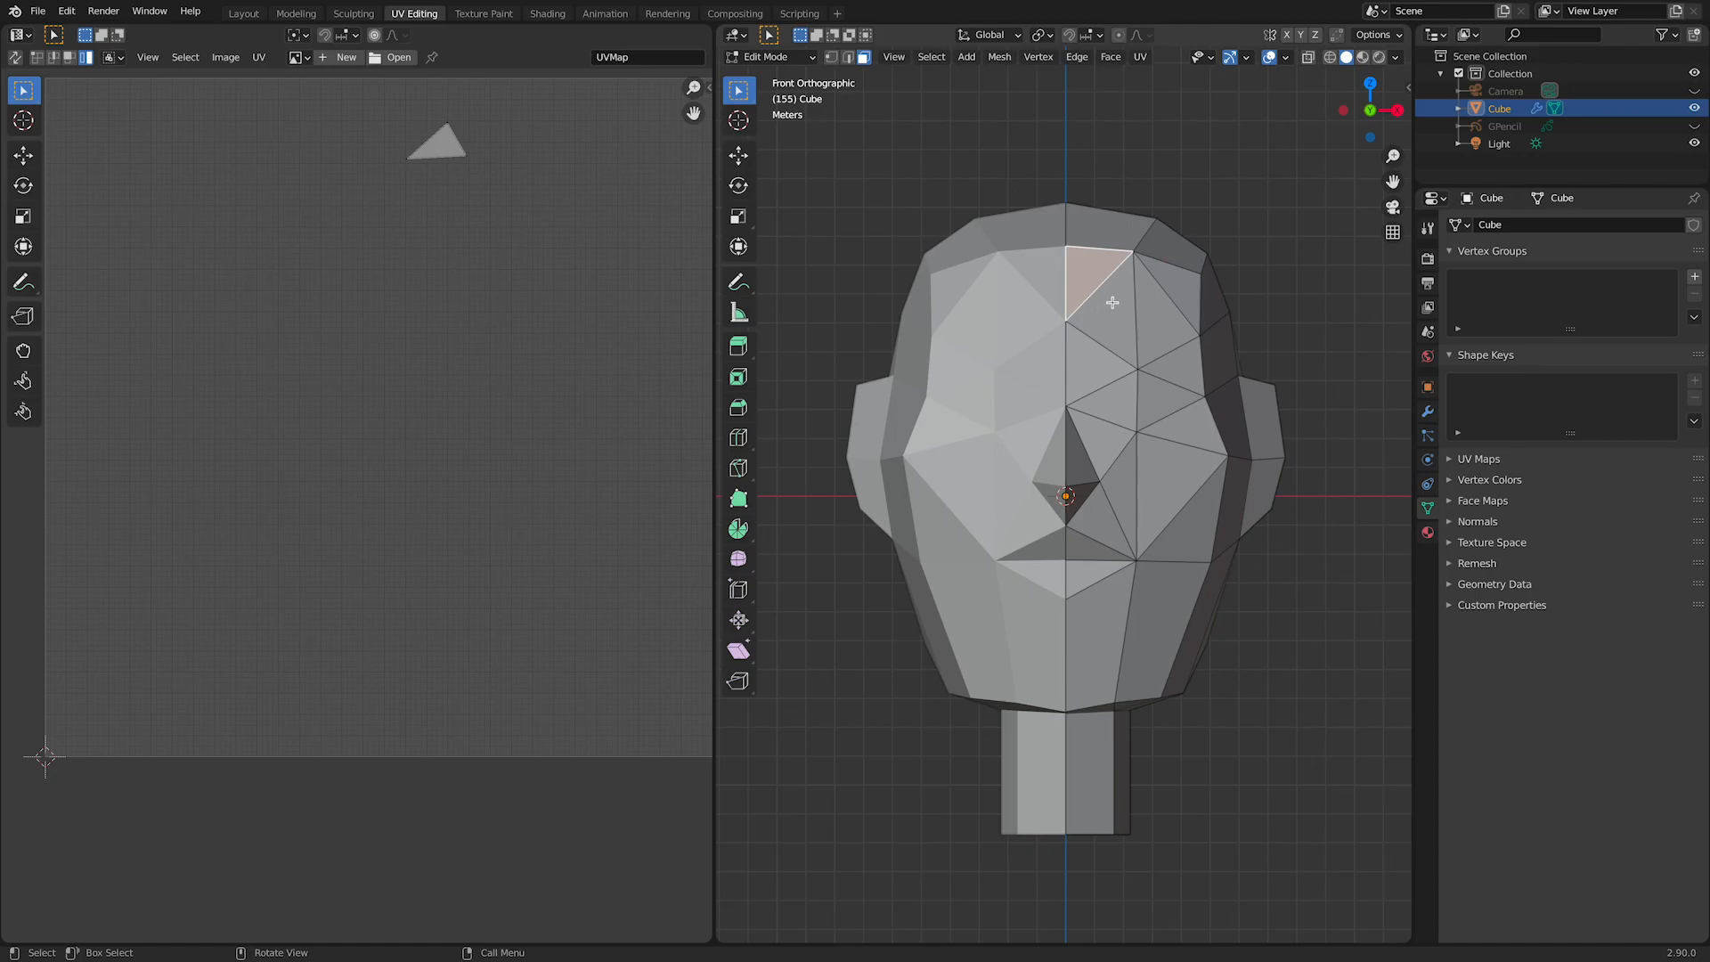
left_click(1175, 394, "ctrl+shift")
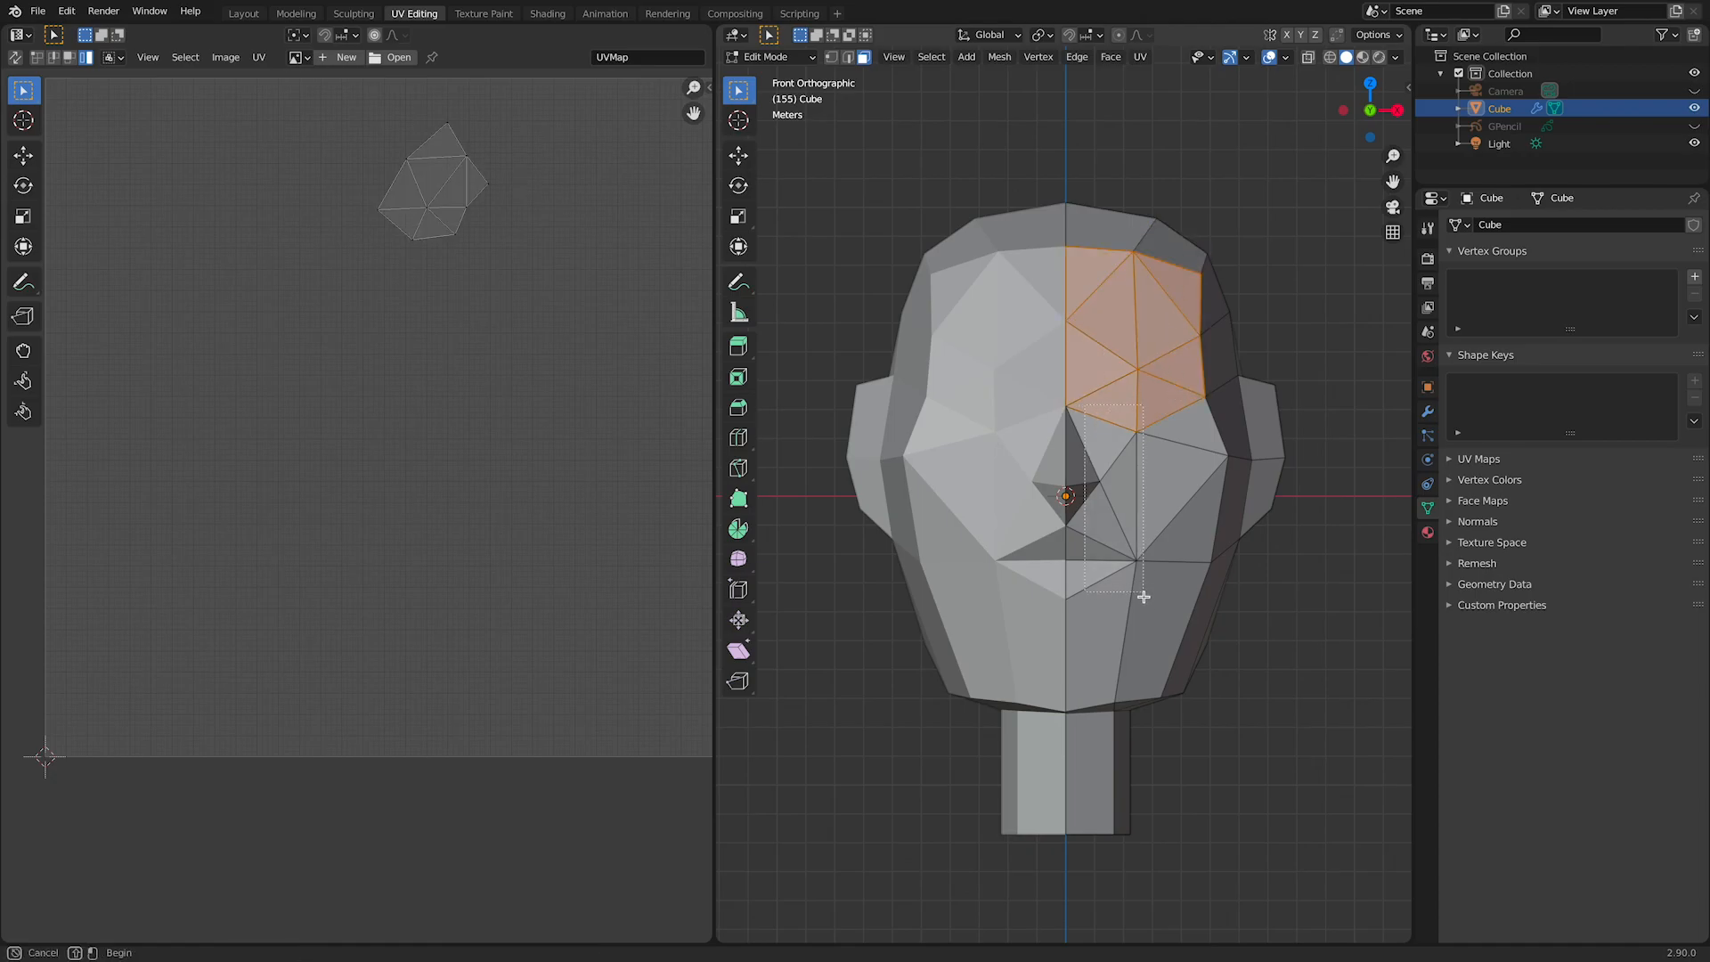
left_click(1143, 638, "ctrl+shift")
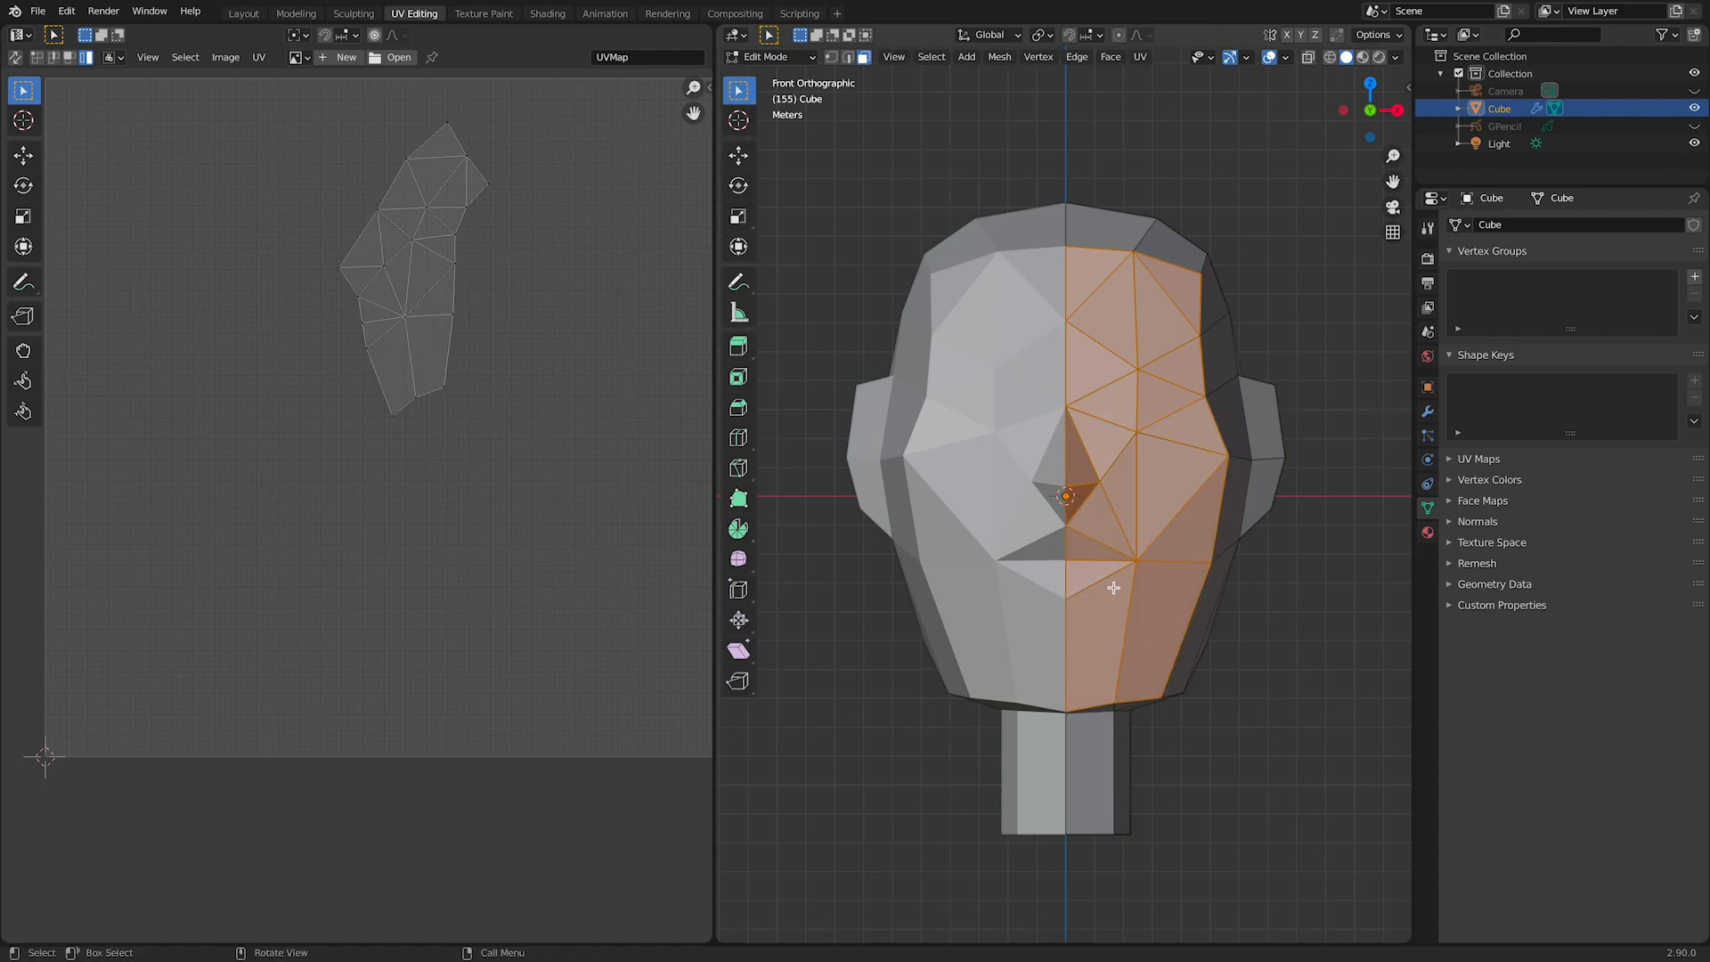
right_click(1121, 391)
mouse_move(1124, 390)
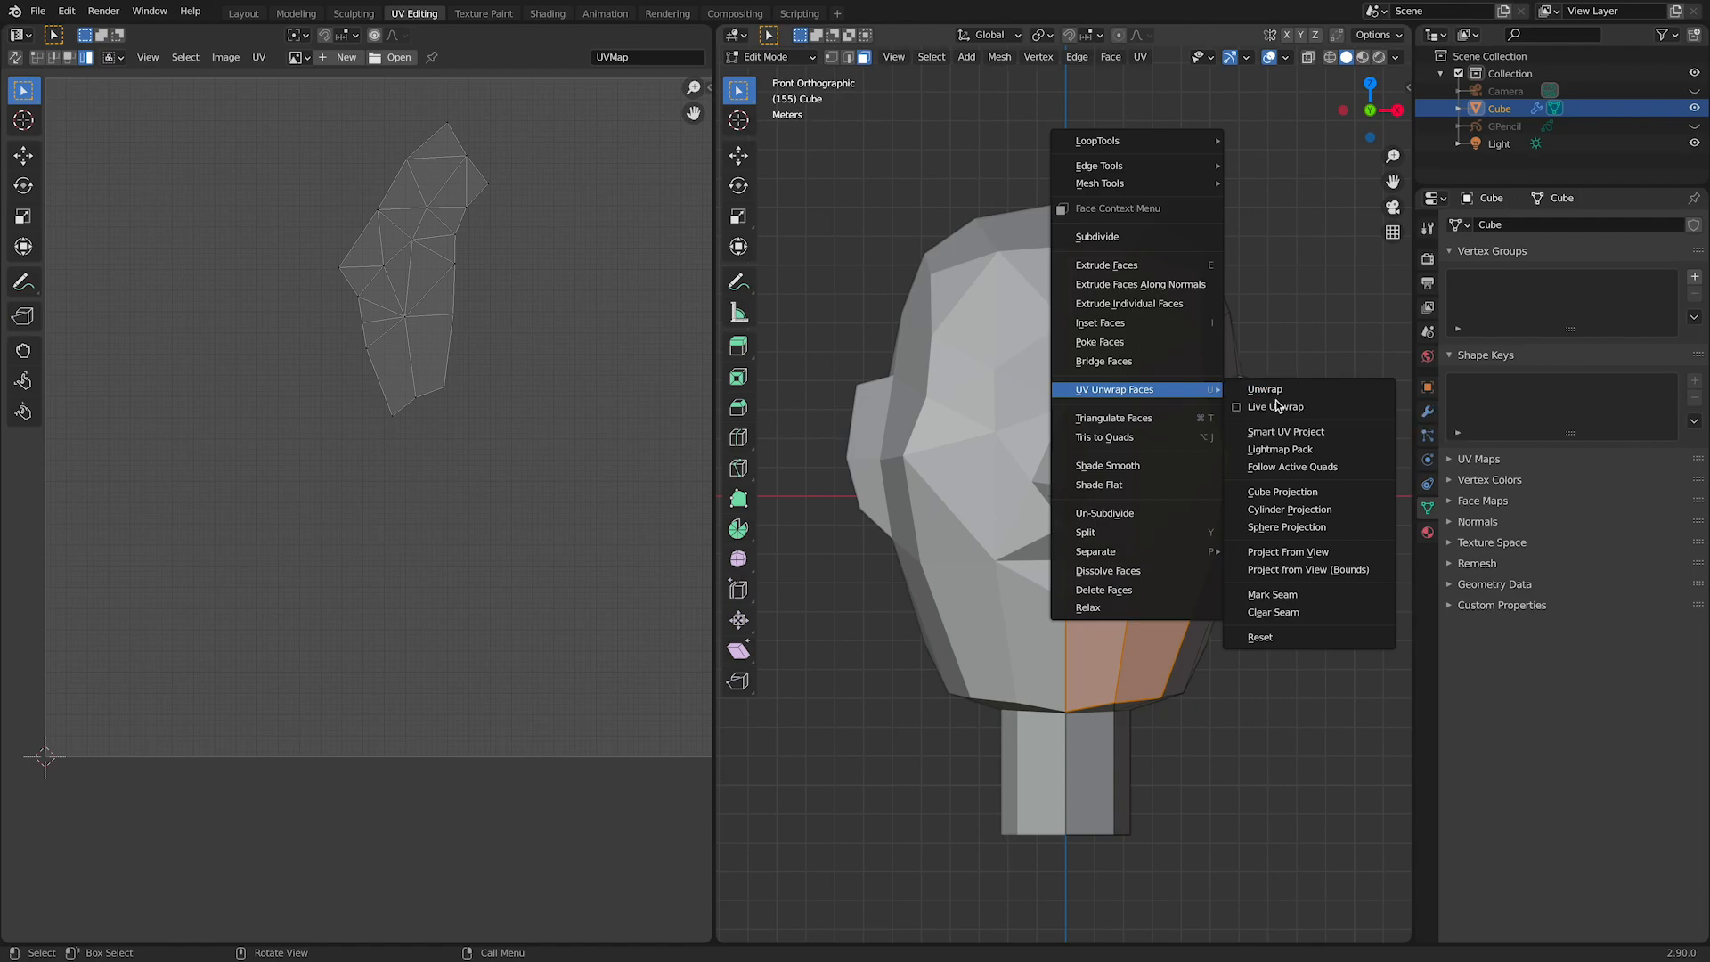
left_click(1291, 551)
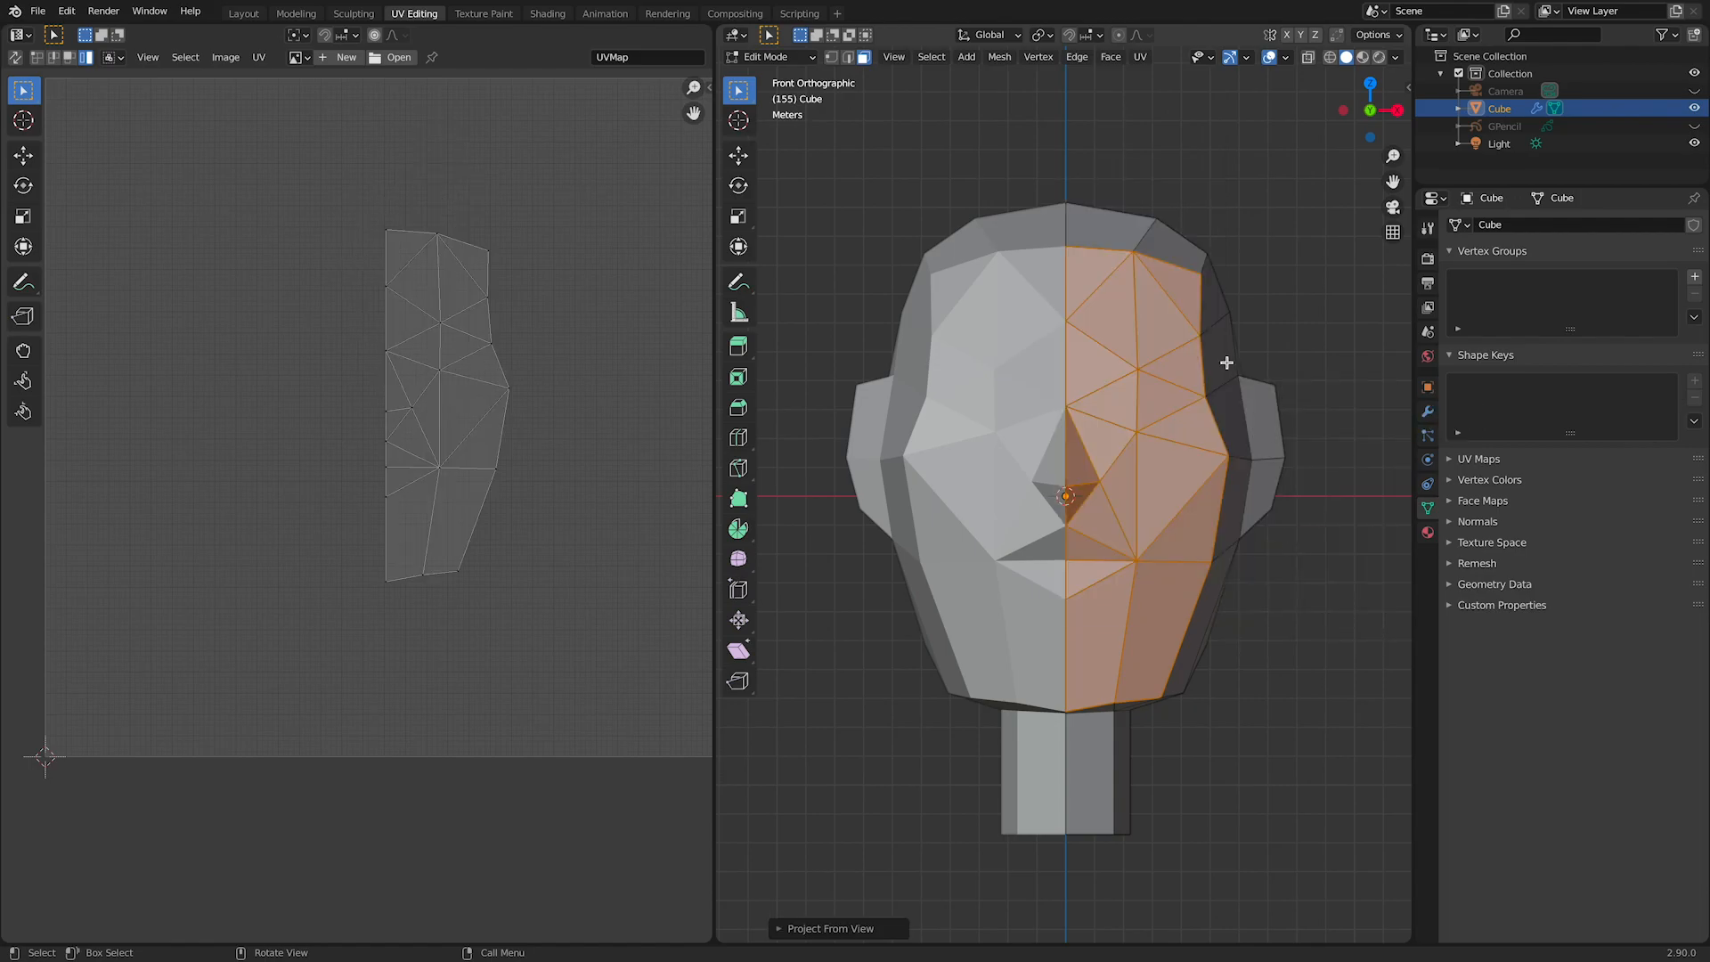
Step: Move the projected face island to the left side of the UV square and scale it up to nearly the full height
key("a")
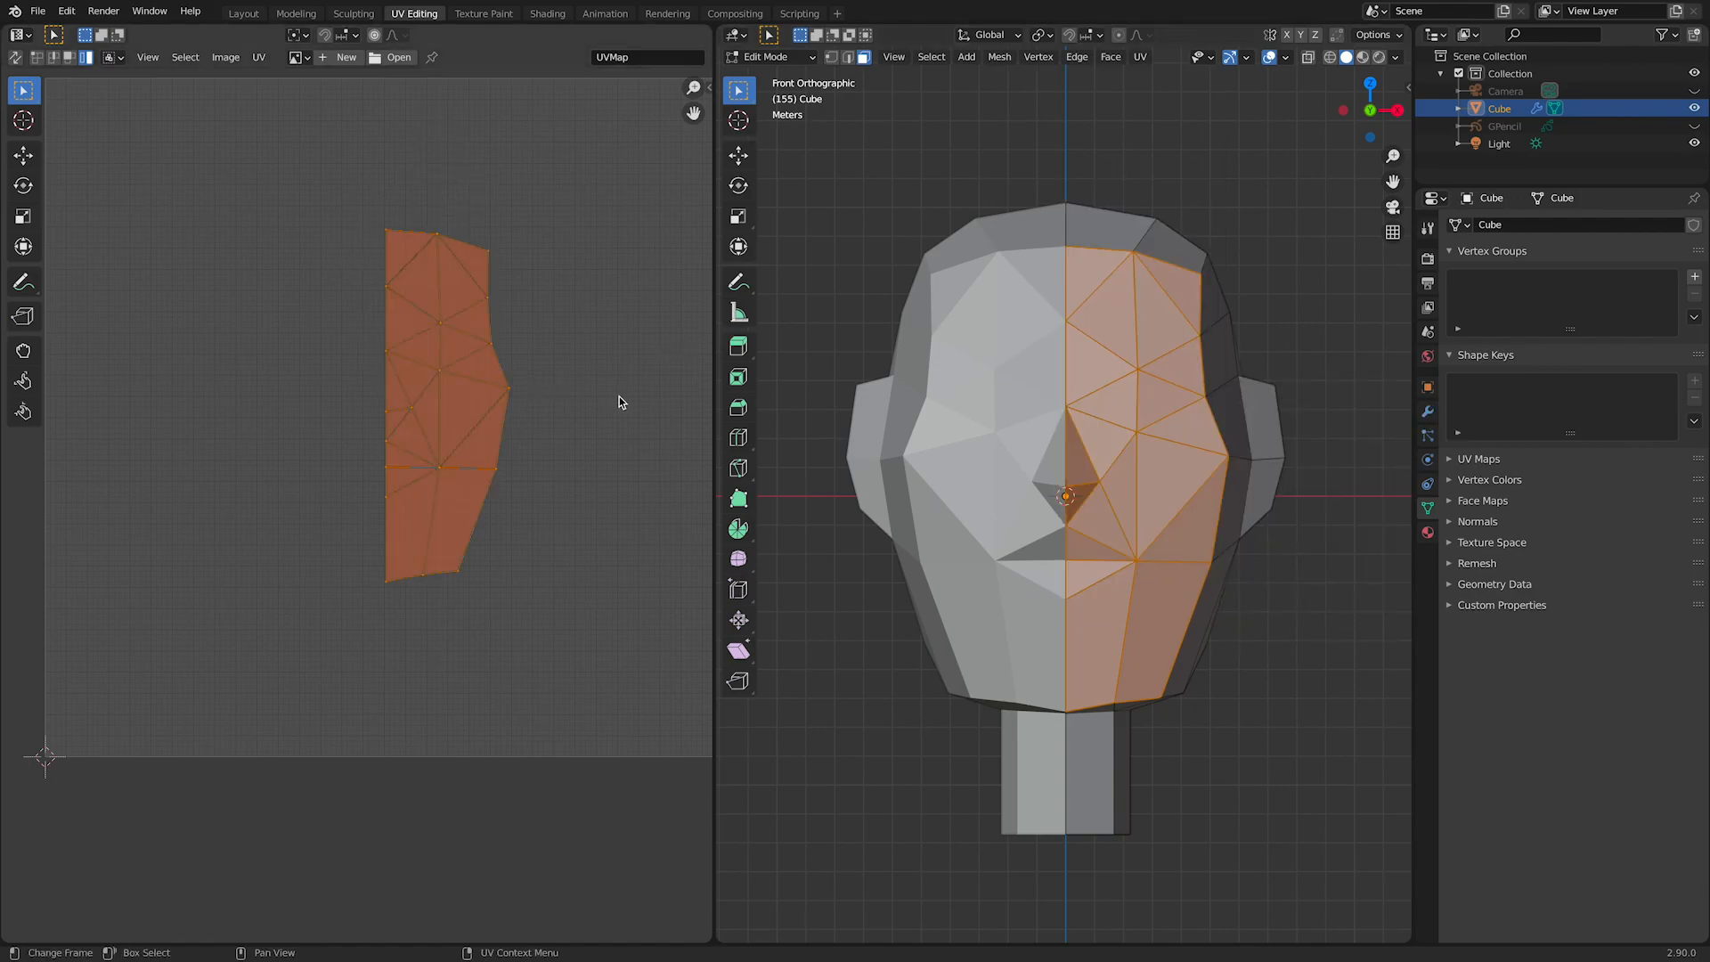
key("g")
left_click(326, 373)
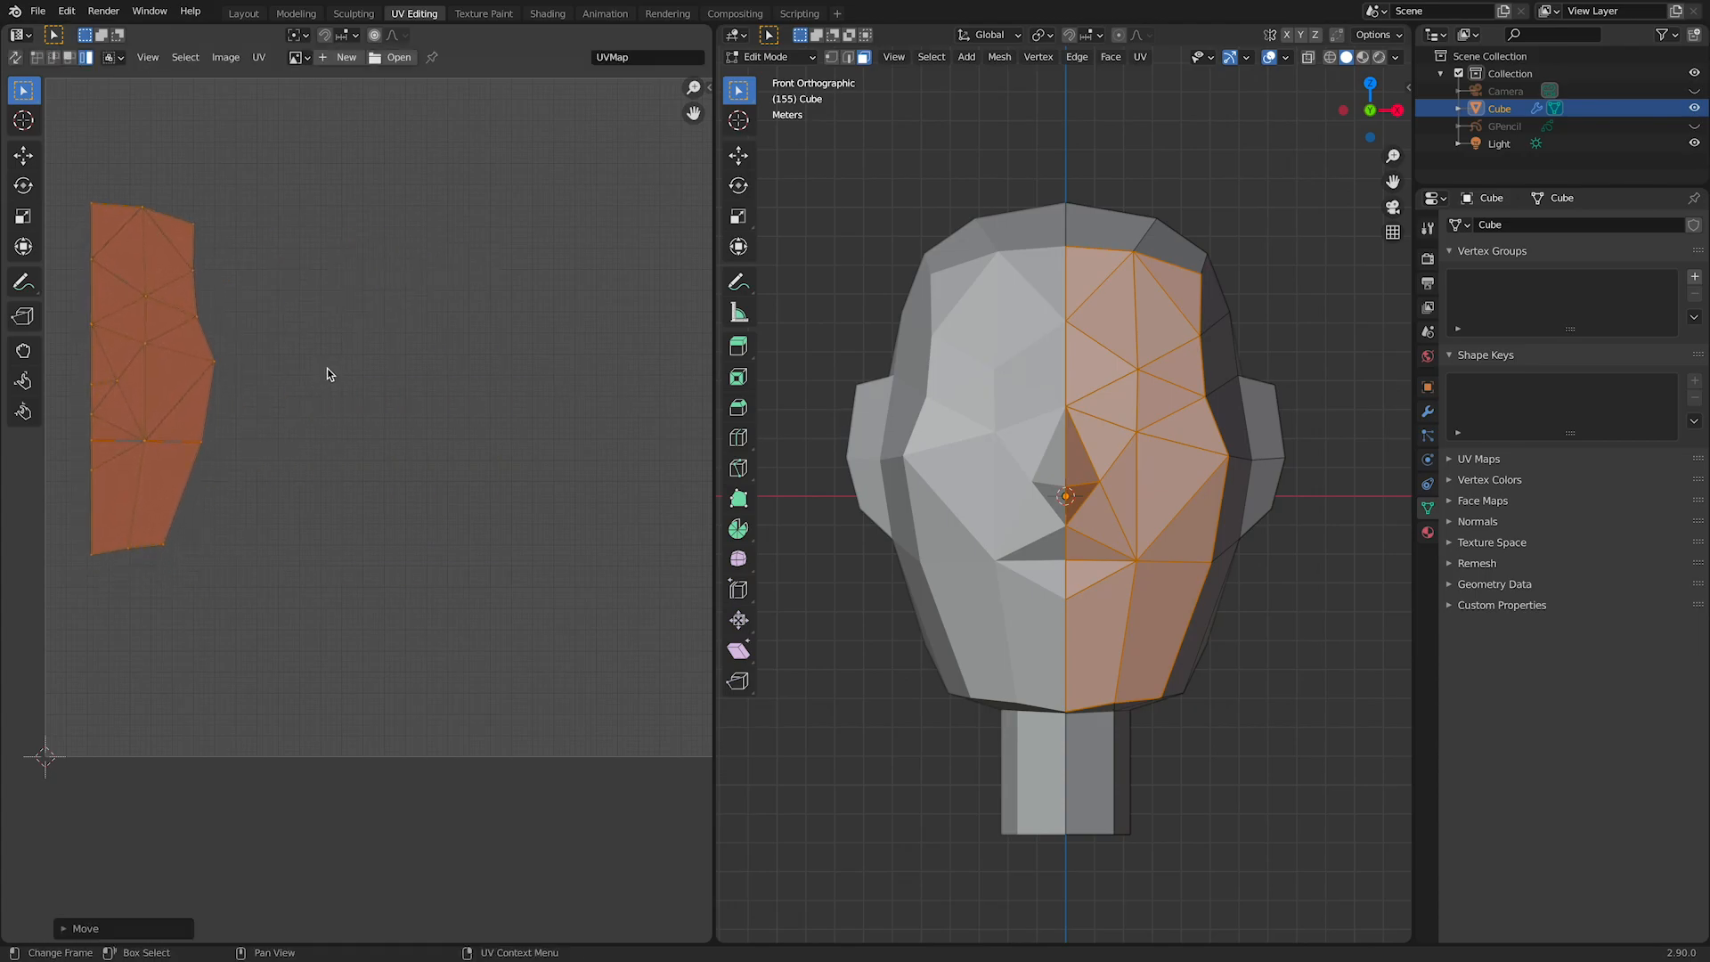
key("s")
left_click(492, 576)
key("g")
left_click(514, 611)
key("s")
left_click(553, 650)
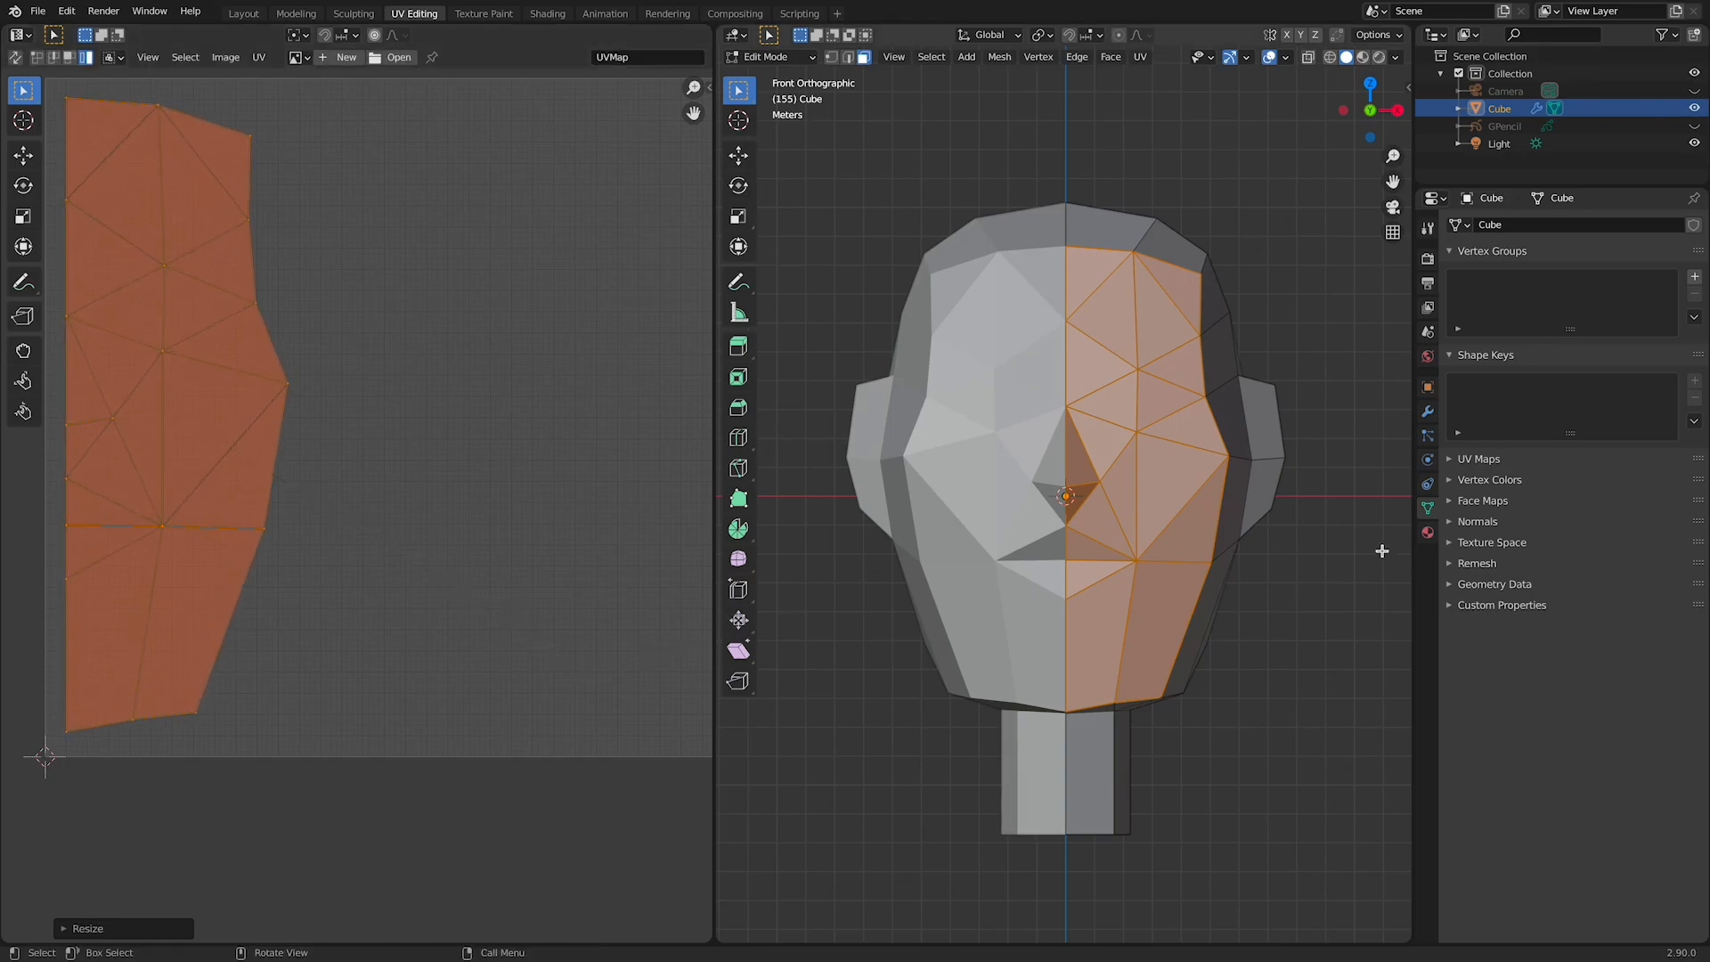
Step: Select the whole head mesh and, in UV face selection, select the two eye-socket triangles of the face island
key("a")
scroll(607, 454, "down", 2)
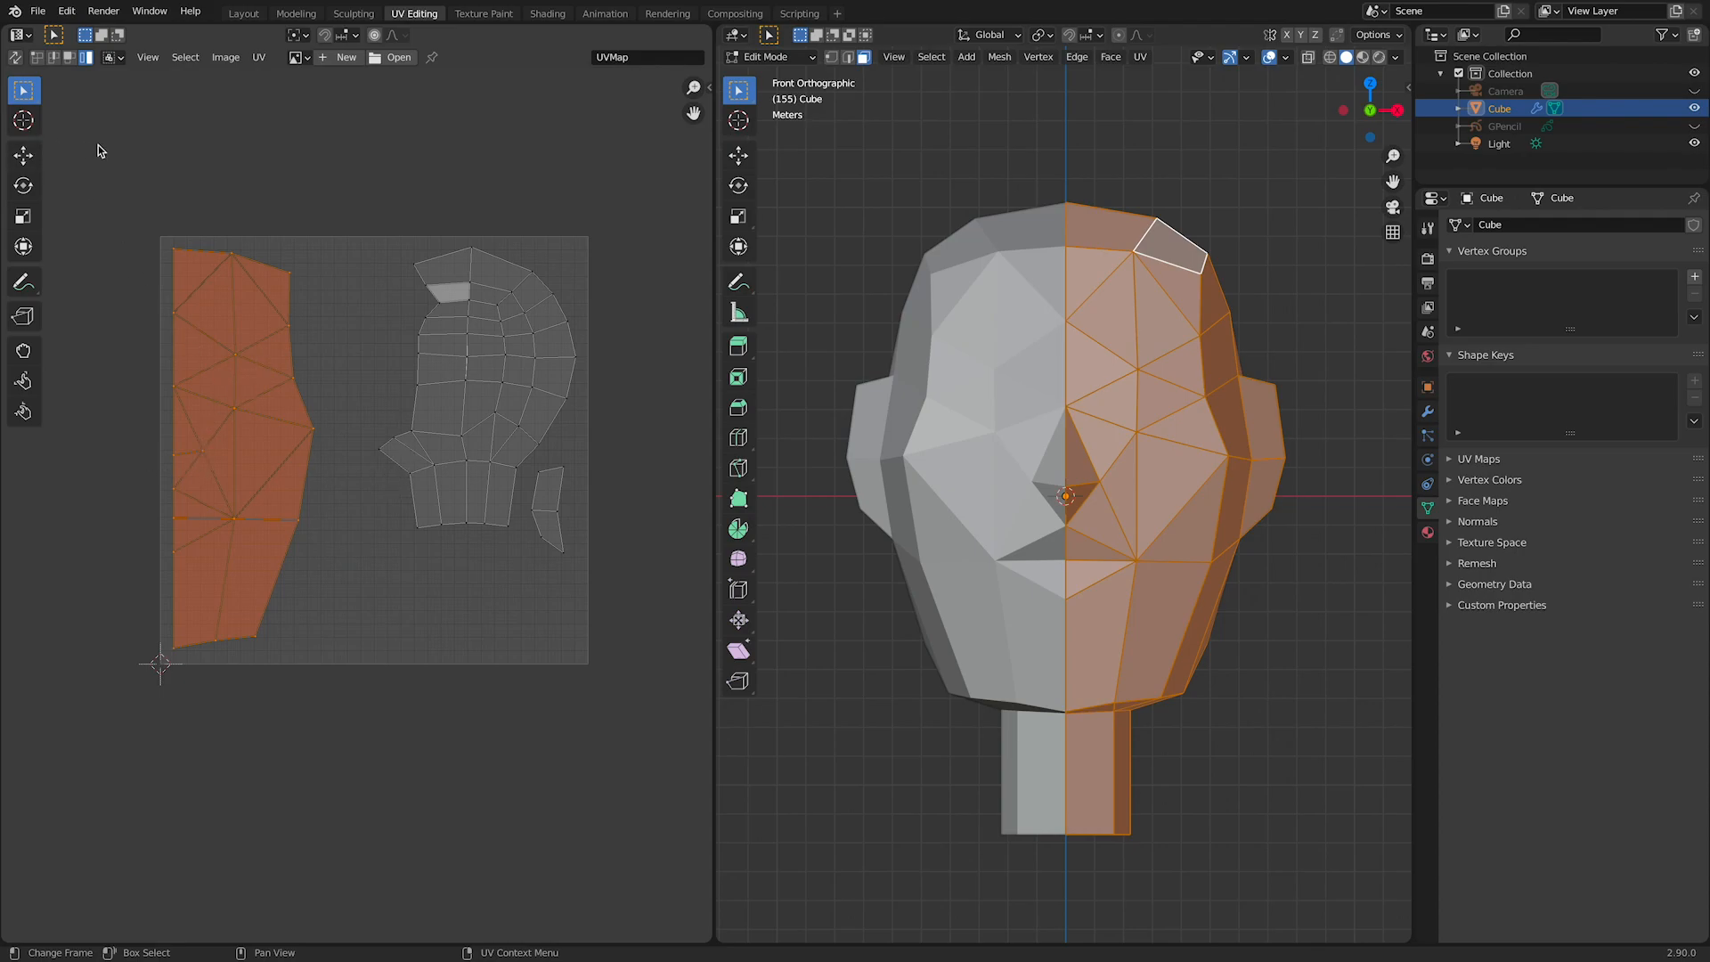
left_click(69, 57)
left_click(222, 388)
left_click(250, 385, "shift")
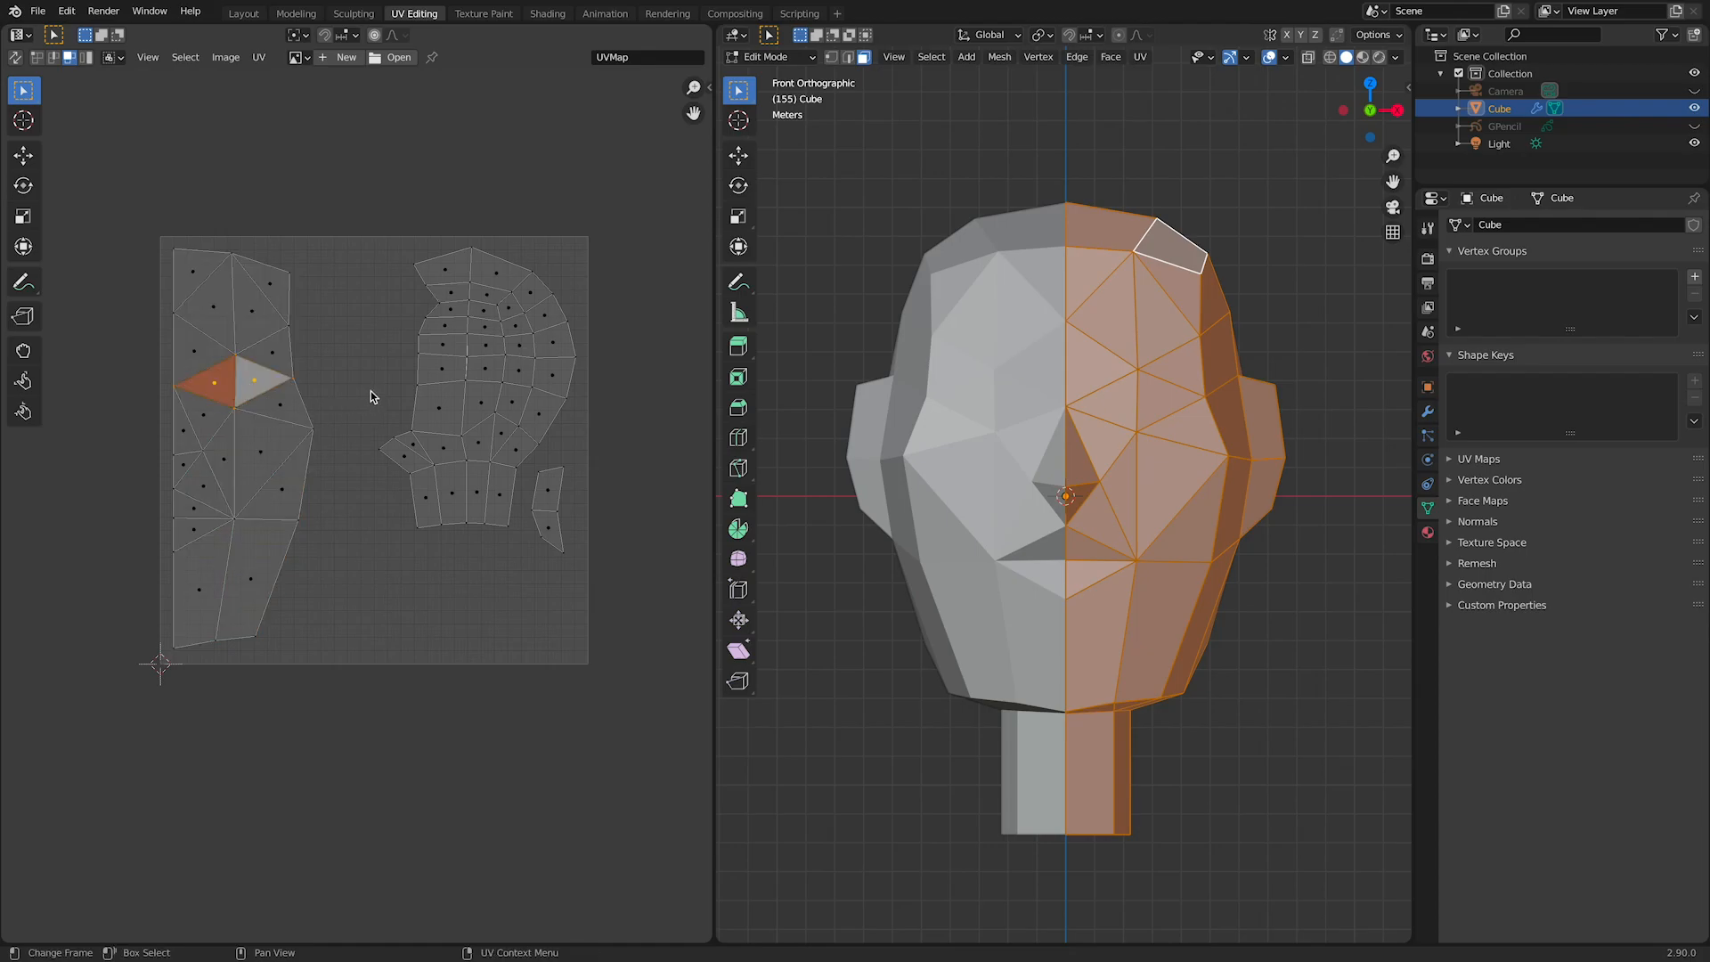
Step: Try to move the two eye-socket triangles away from the face island while all mesh faces are selected
key("g")
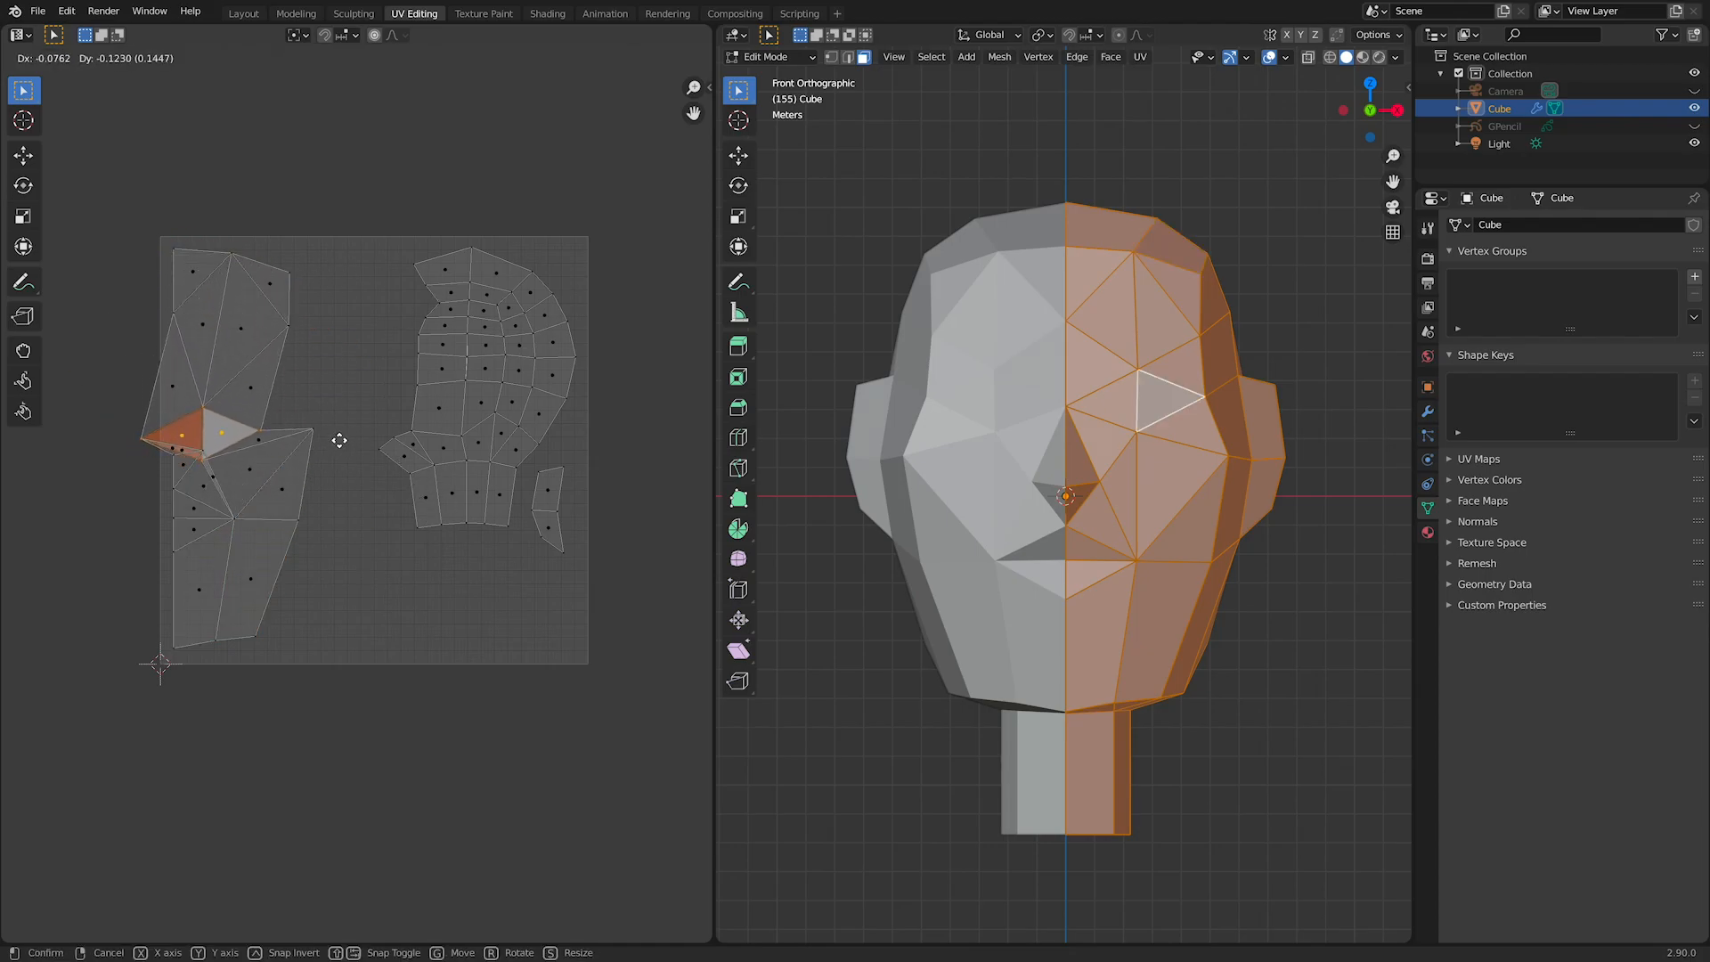
left_click(365, 416)
key("ctrl+z")
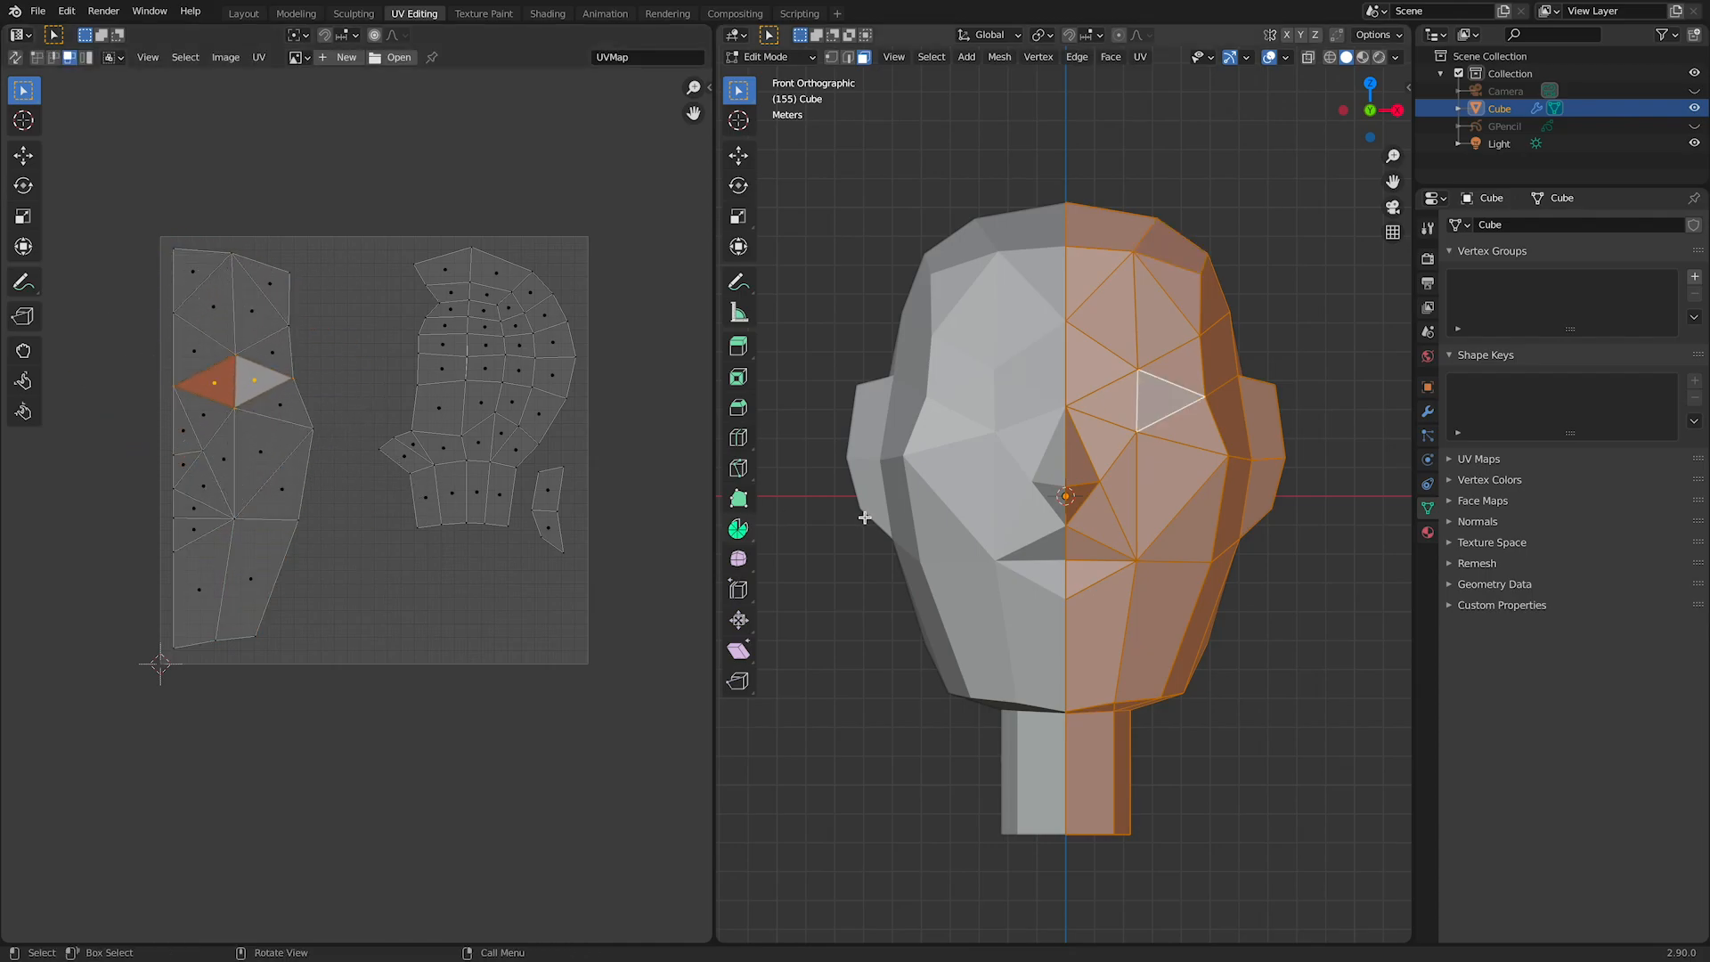
Step: Select only the two eye-socket faces on the mesh and move their UVs to the bottom middle of the UV square
left_click(1120, 402)
left_click(1163, 407, "shift")
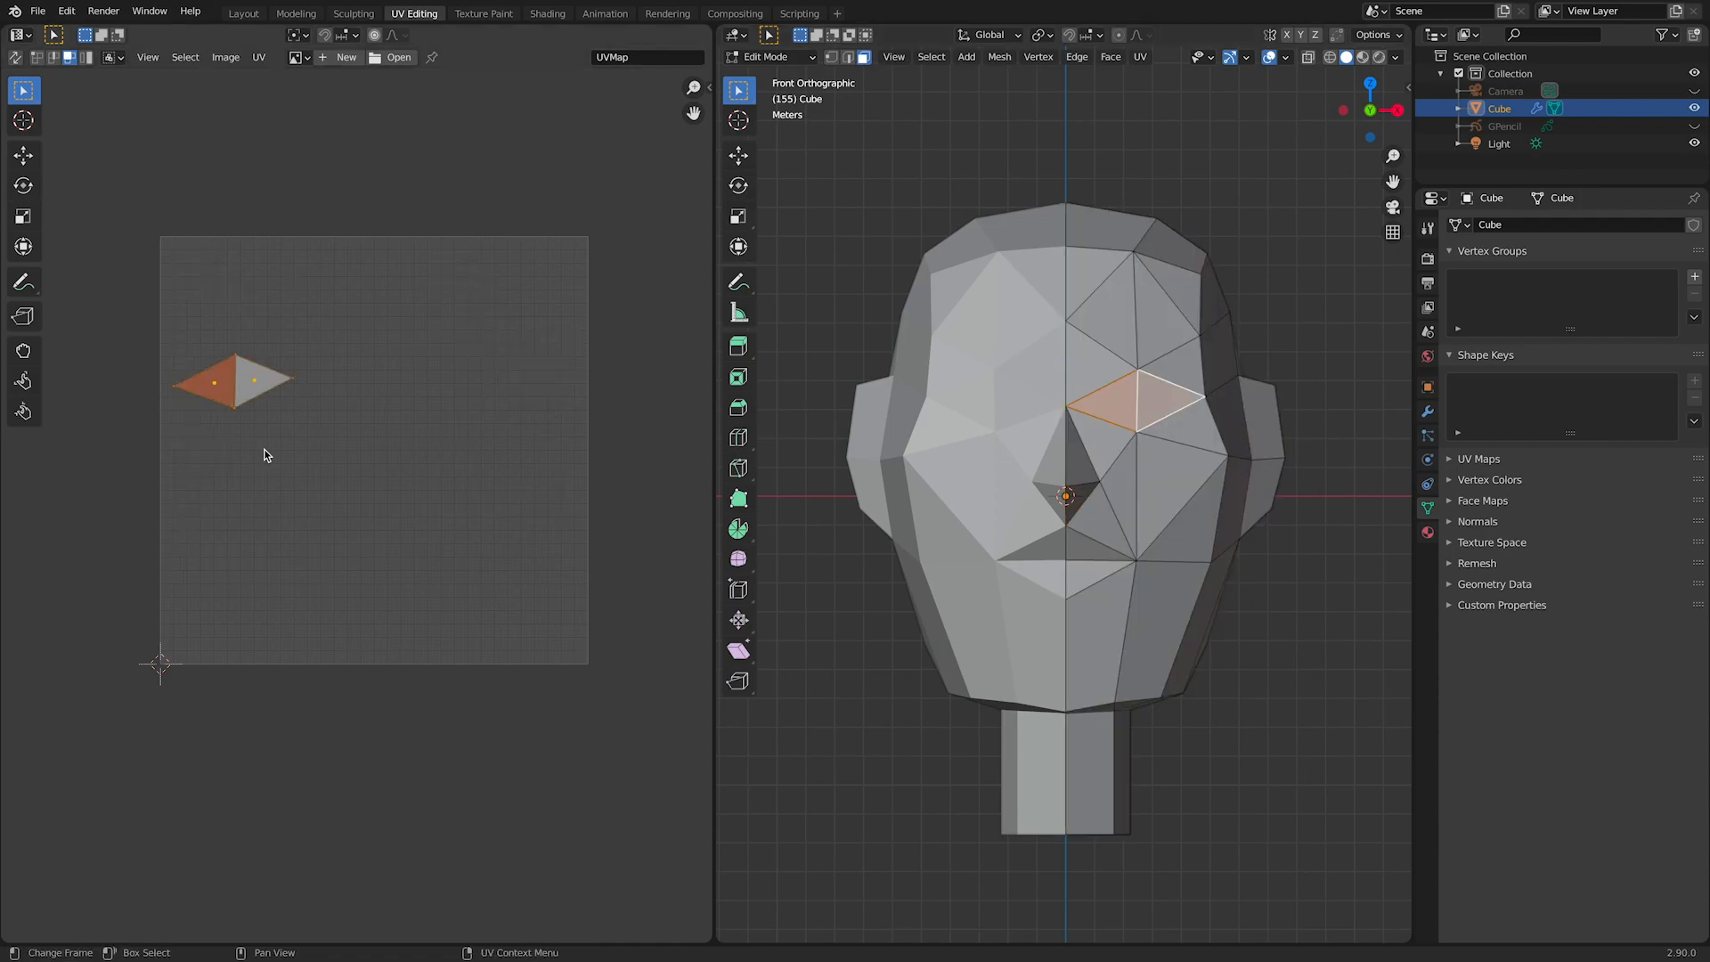
key("g")
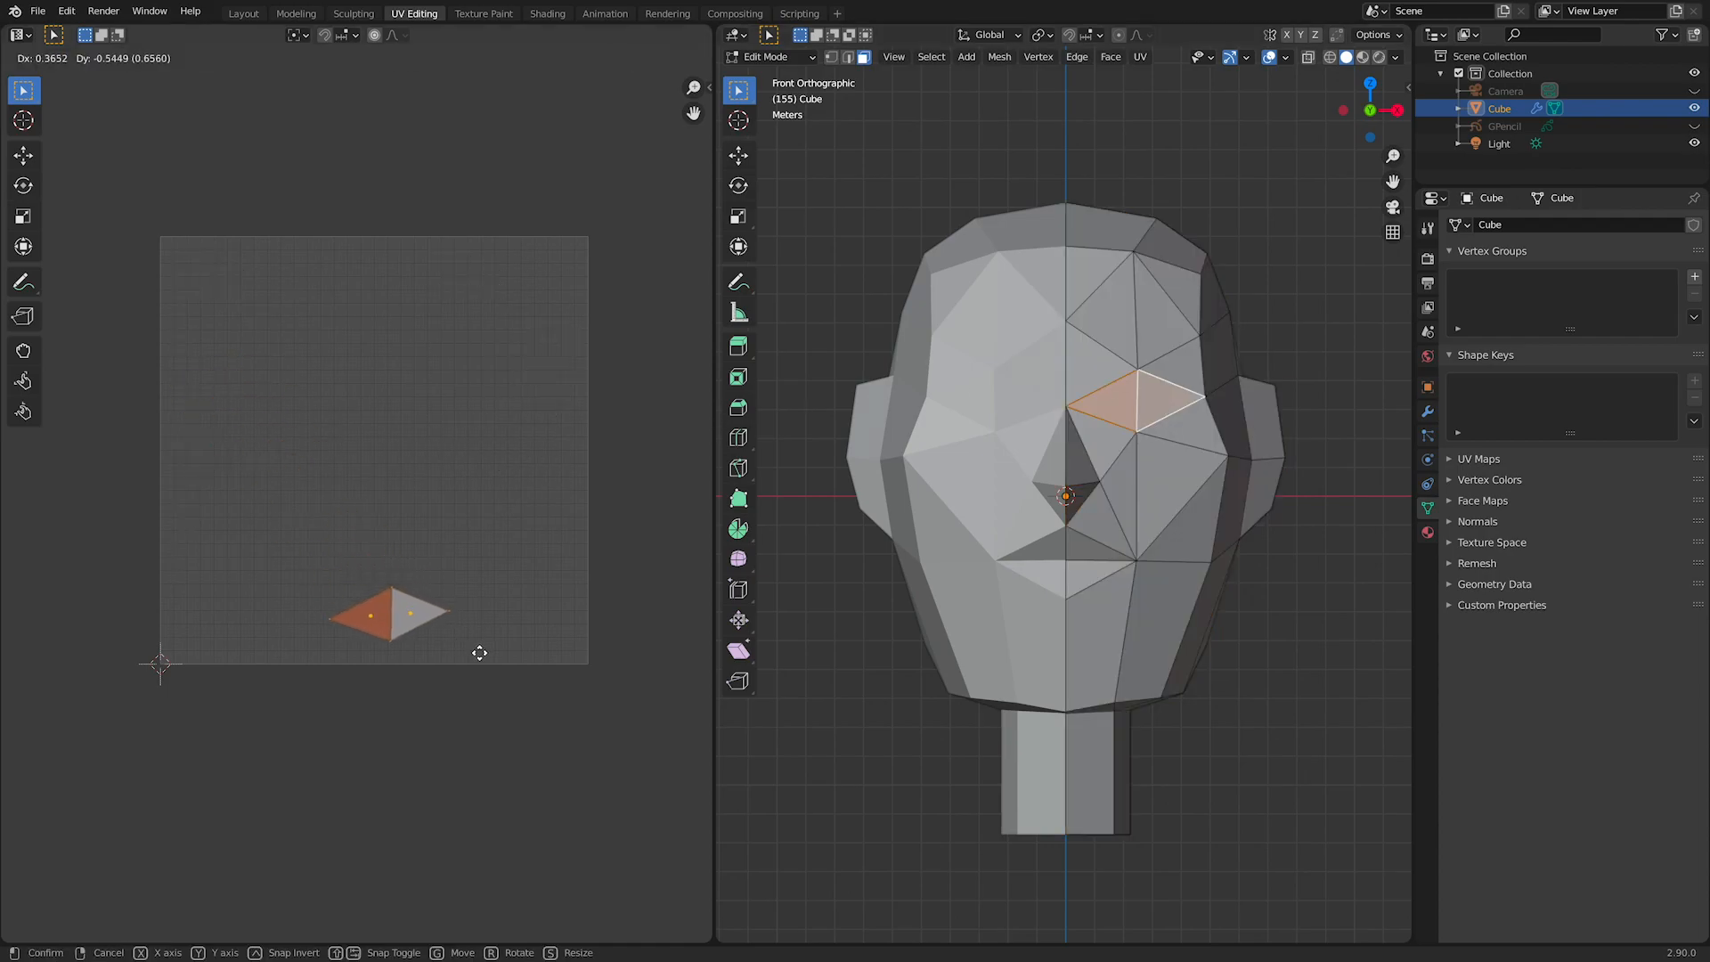
left_click(480, 654)
Step: Select the two mouth faces on the mesh and move their UVs to the lower right, beside the eye piece
left_click(1094, 552)
left_click(1087, 577, "shift")
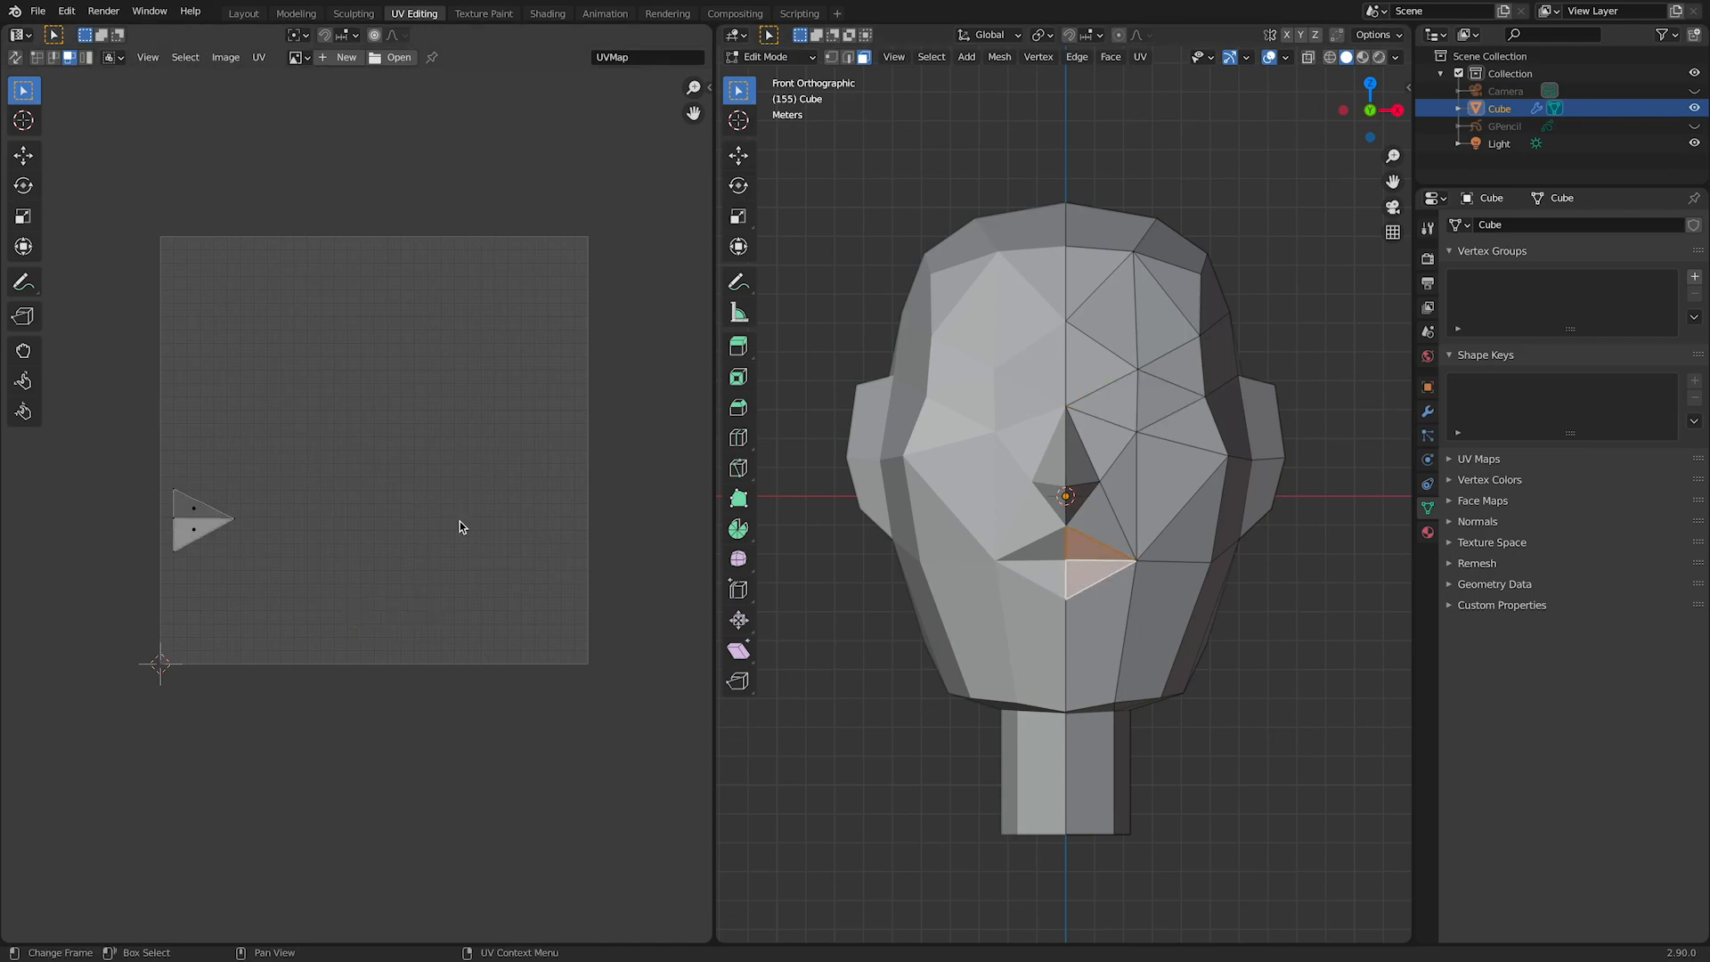
left_click(188, 533, "shift")
key("g")
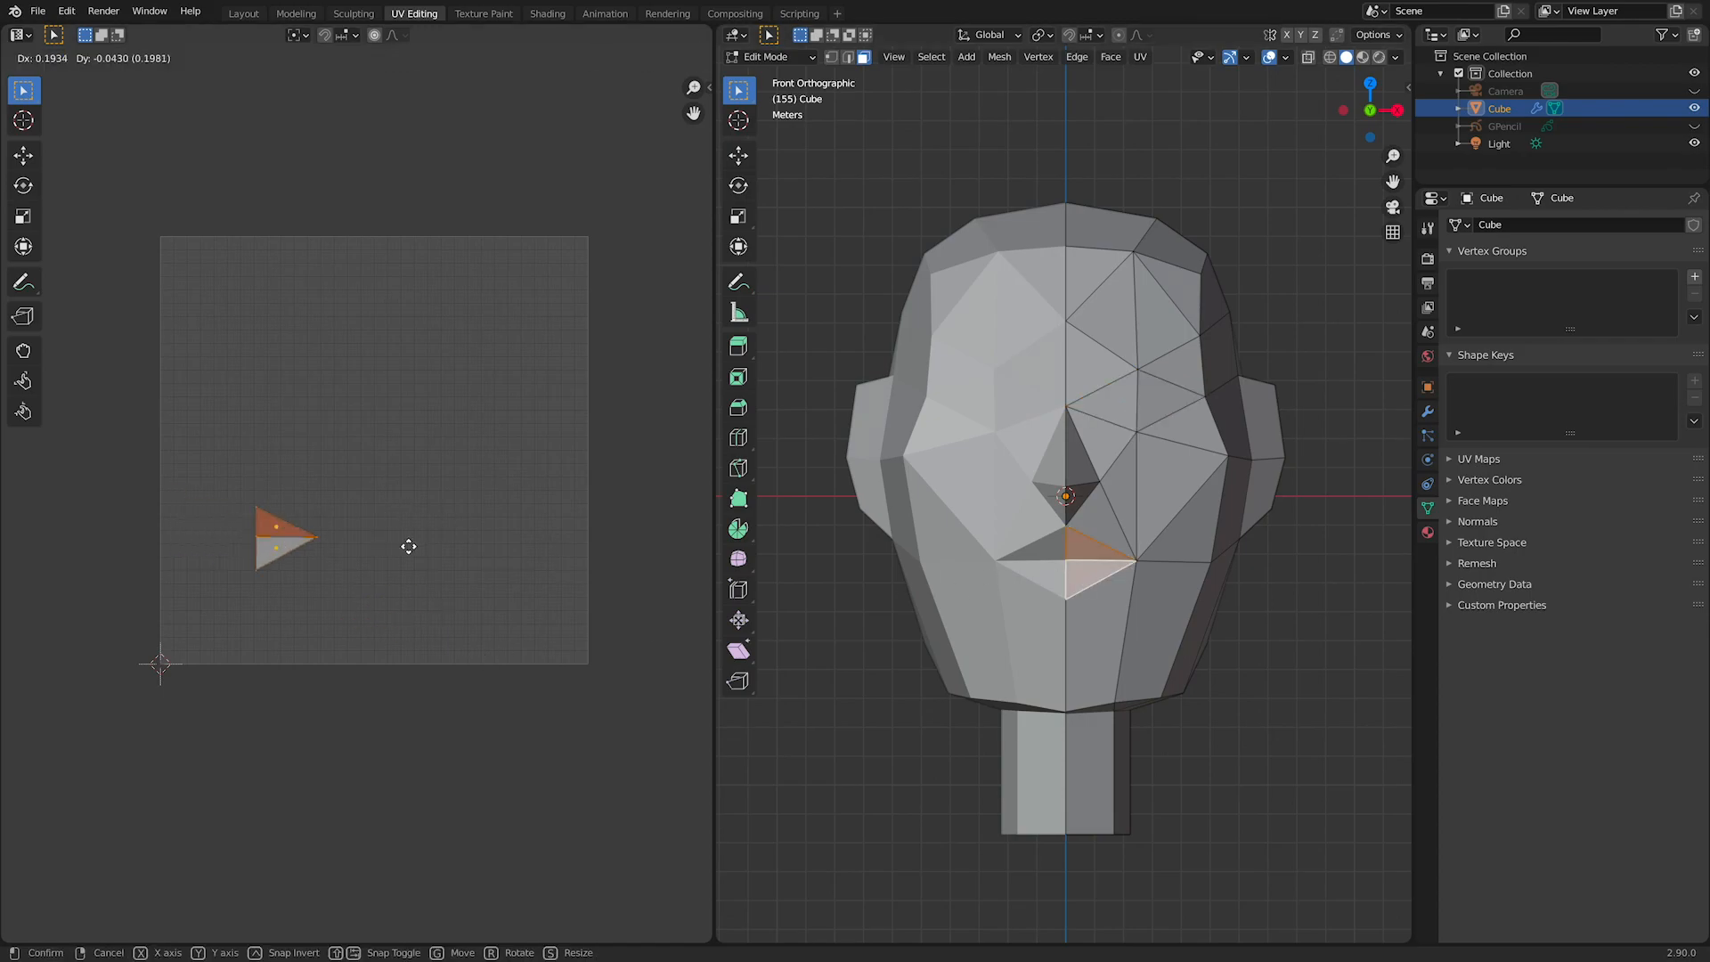
left_click(557, 609)
Step: Display all head UVs, move the eye piece up and slightly left, and shift the mouth piece down and left
key("a")
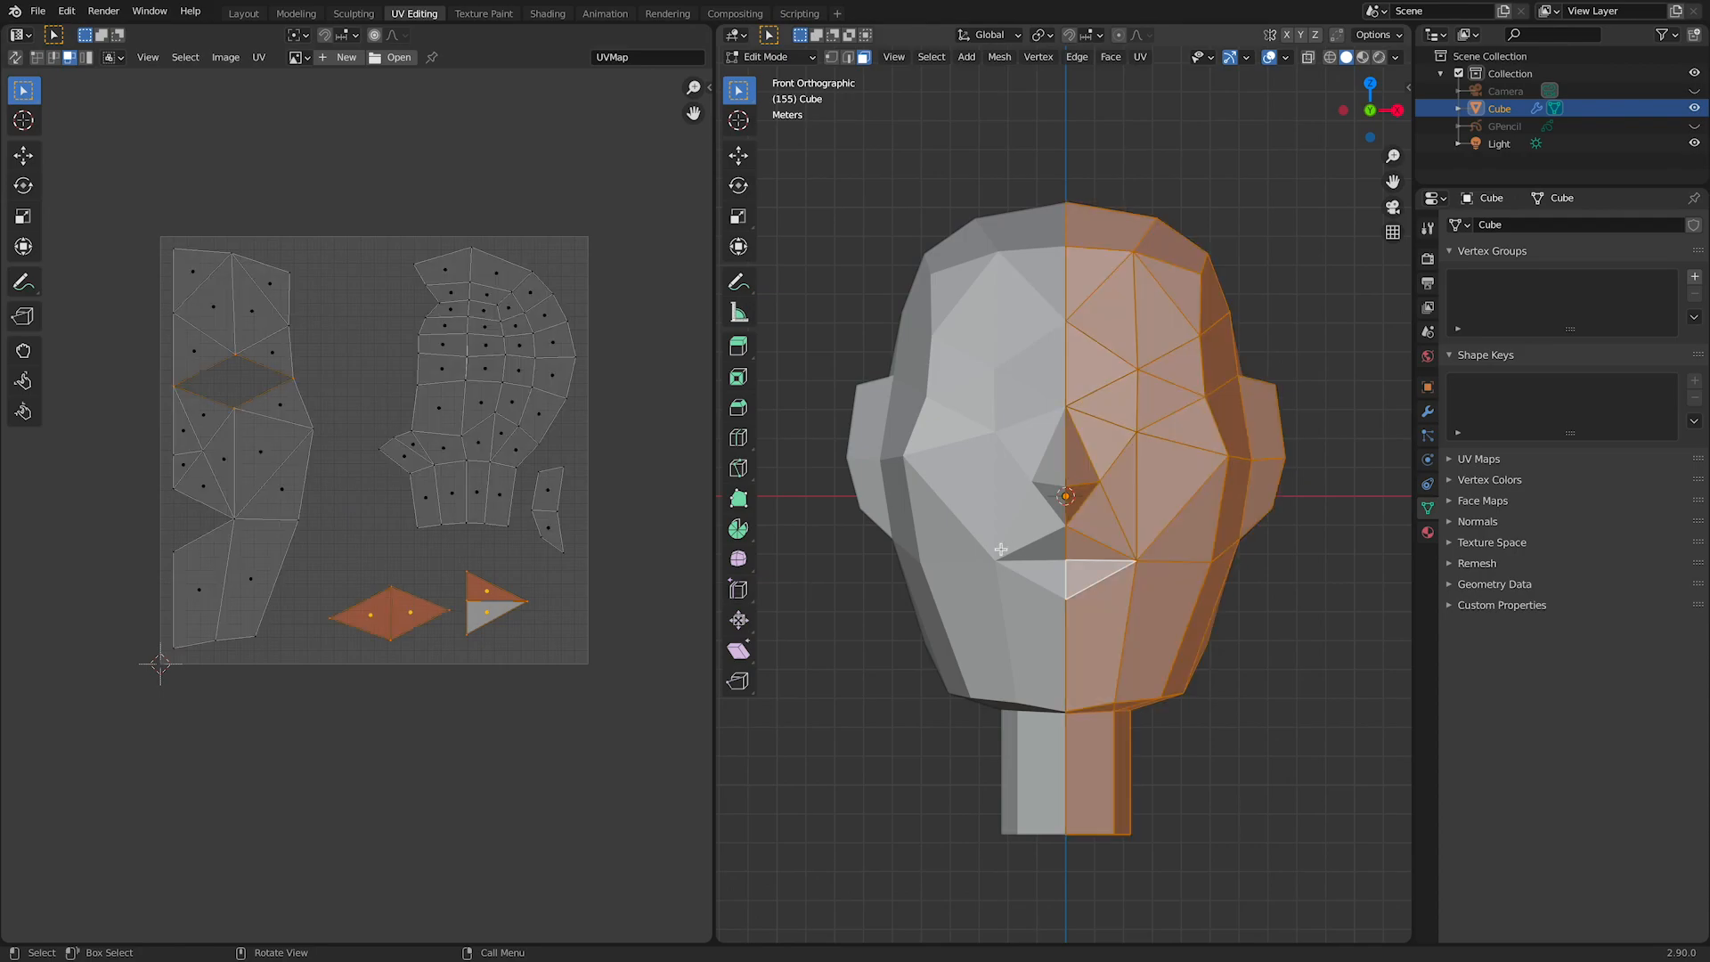
left_click(370, 606)
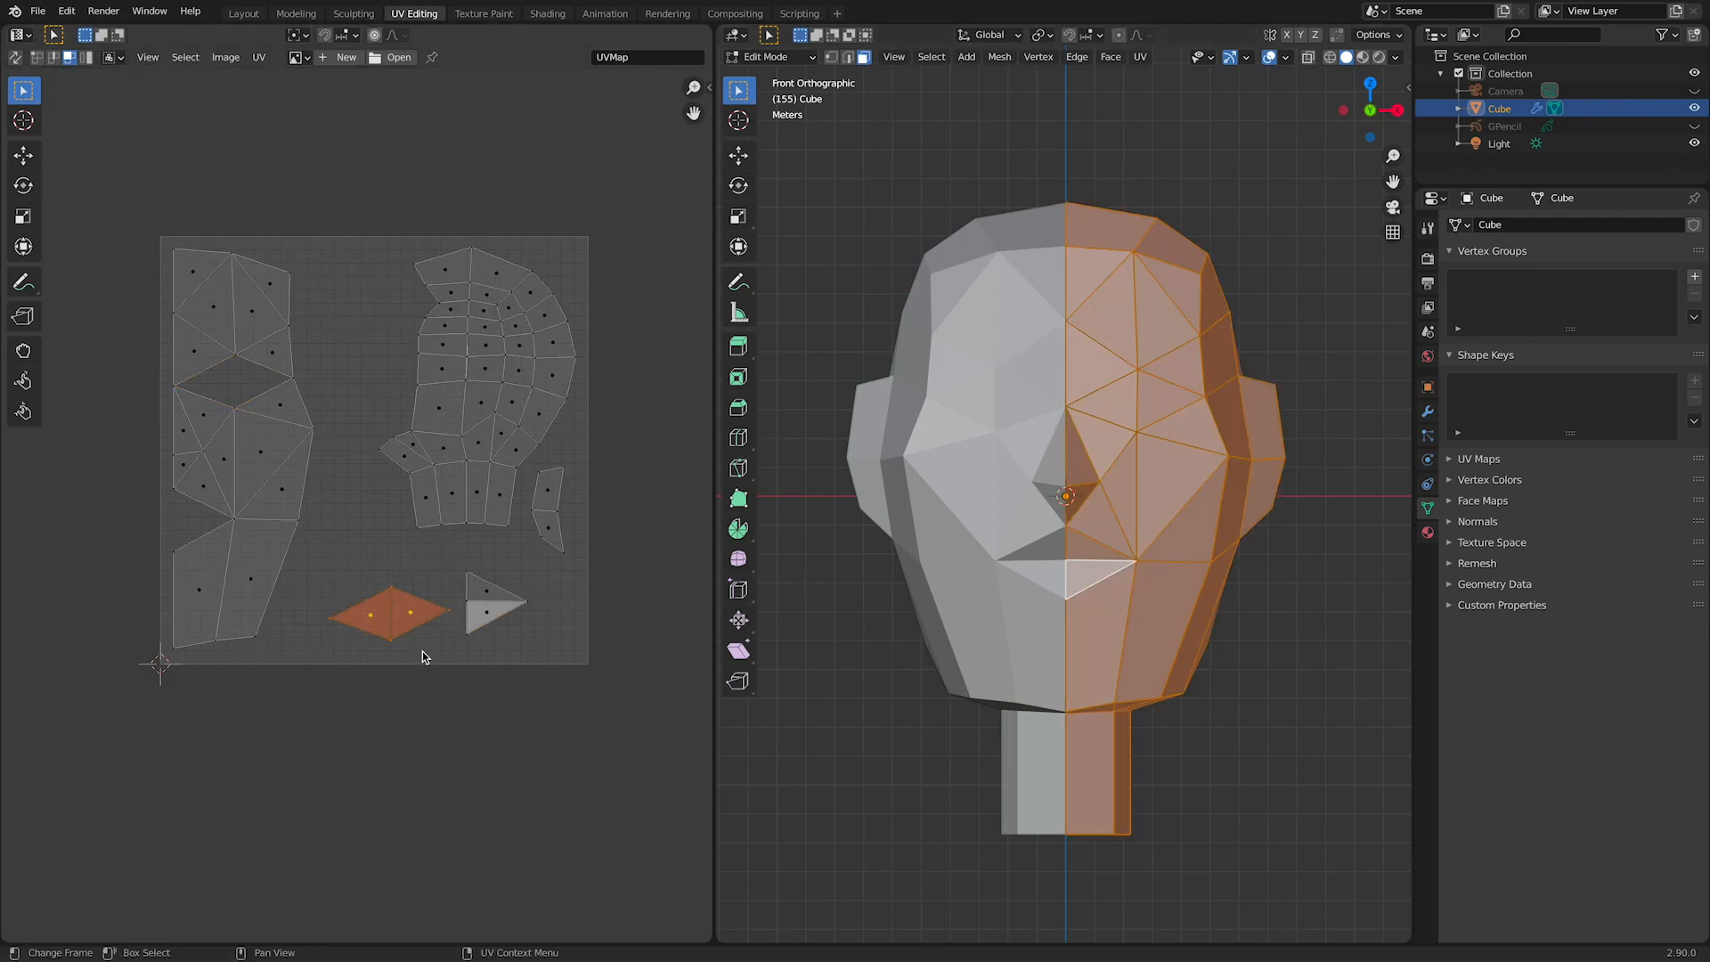
key("g")
left_click(405, 612)
left_click_drag(447, 569, 536, 644)
key("g")
left_click(486, 655)
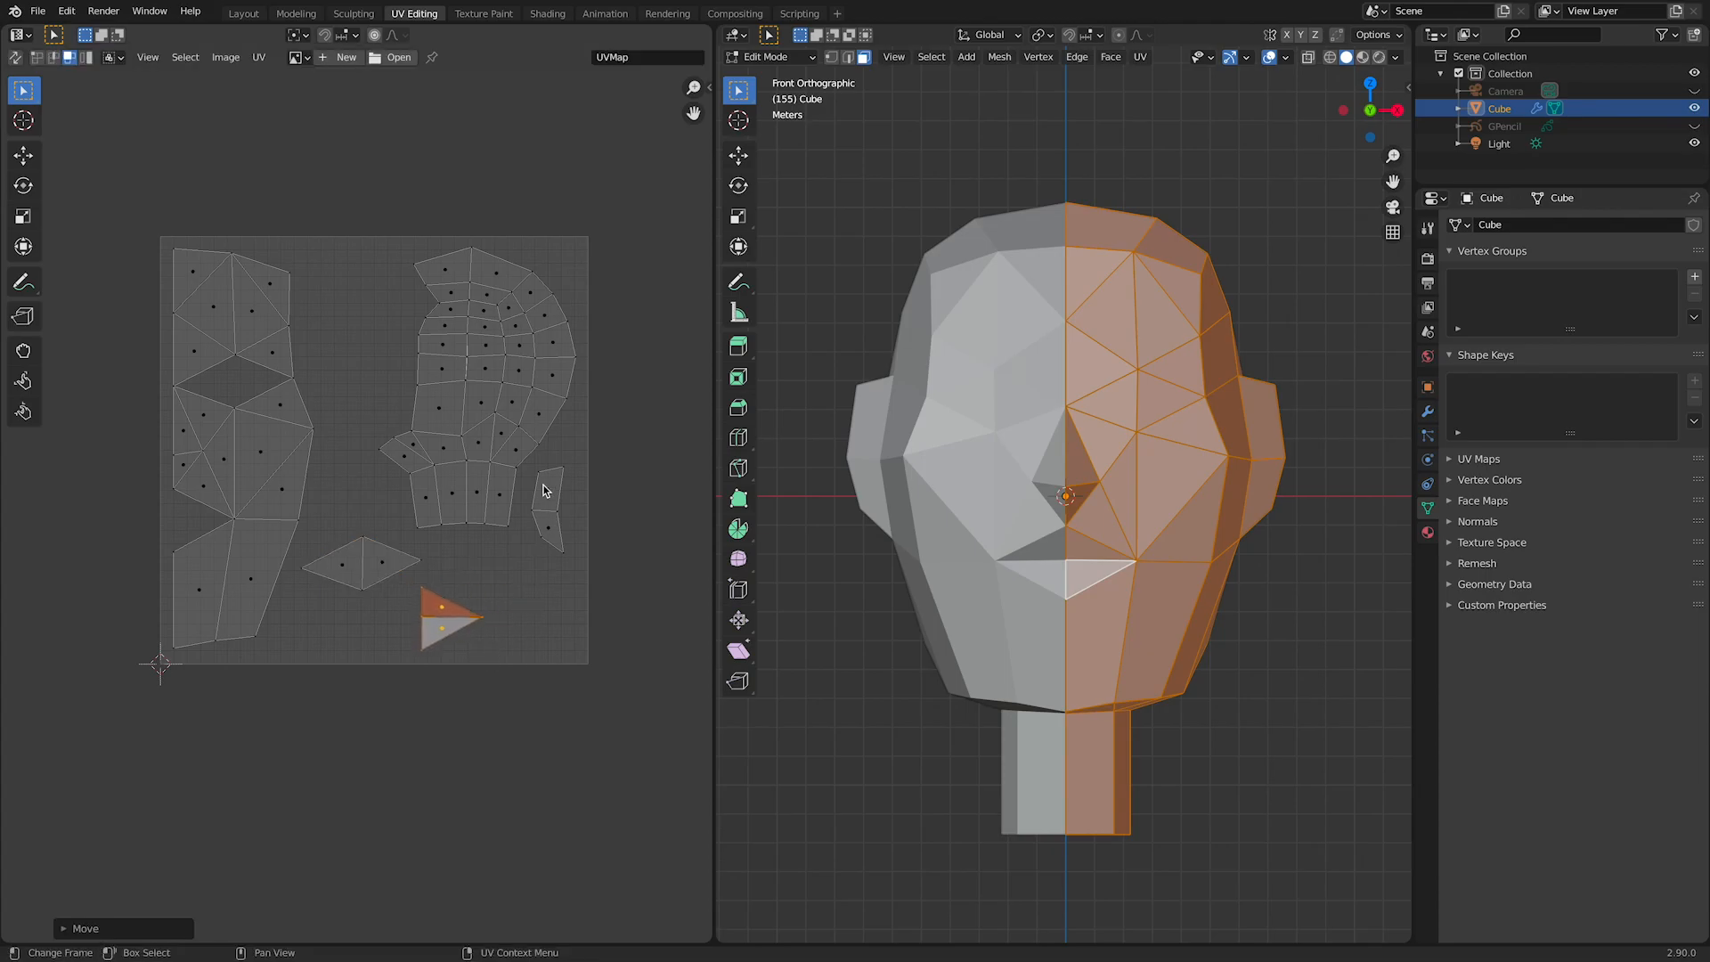
Step: Move the small separate island from beside the neck down to the lower-right corner of the UV square
left_click(535, 488)
key("g")
left_click(545, 643)
left_click(547, 558)
scroll(464, 437, "up", 2)
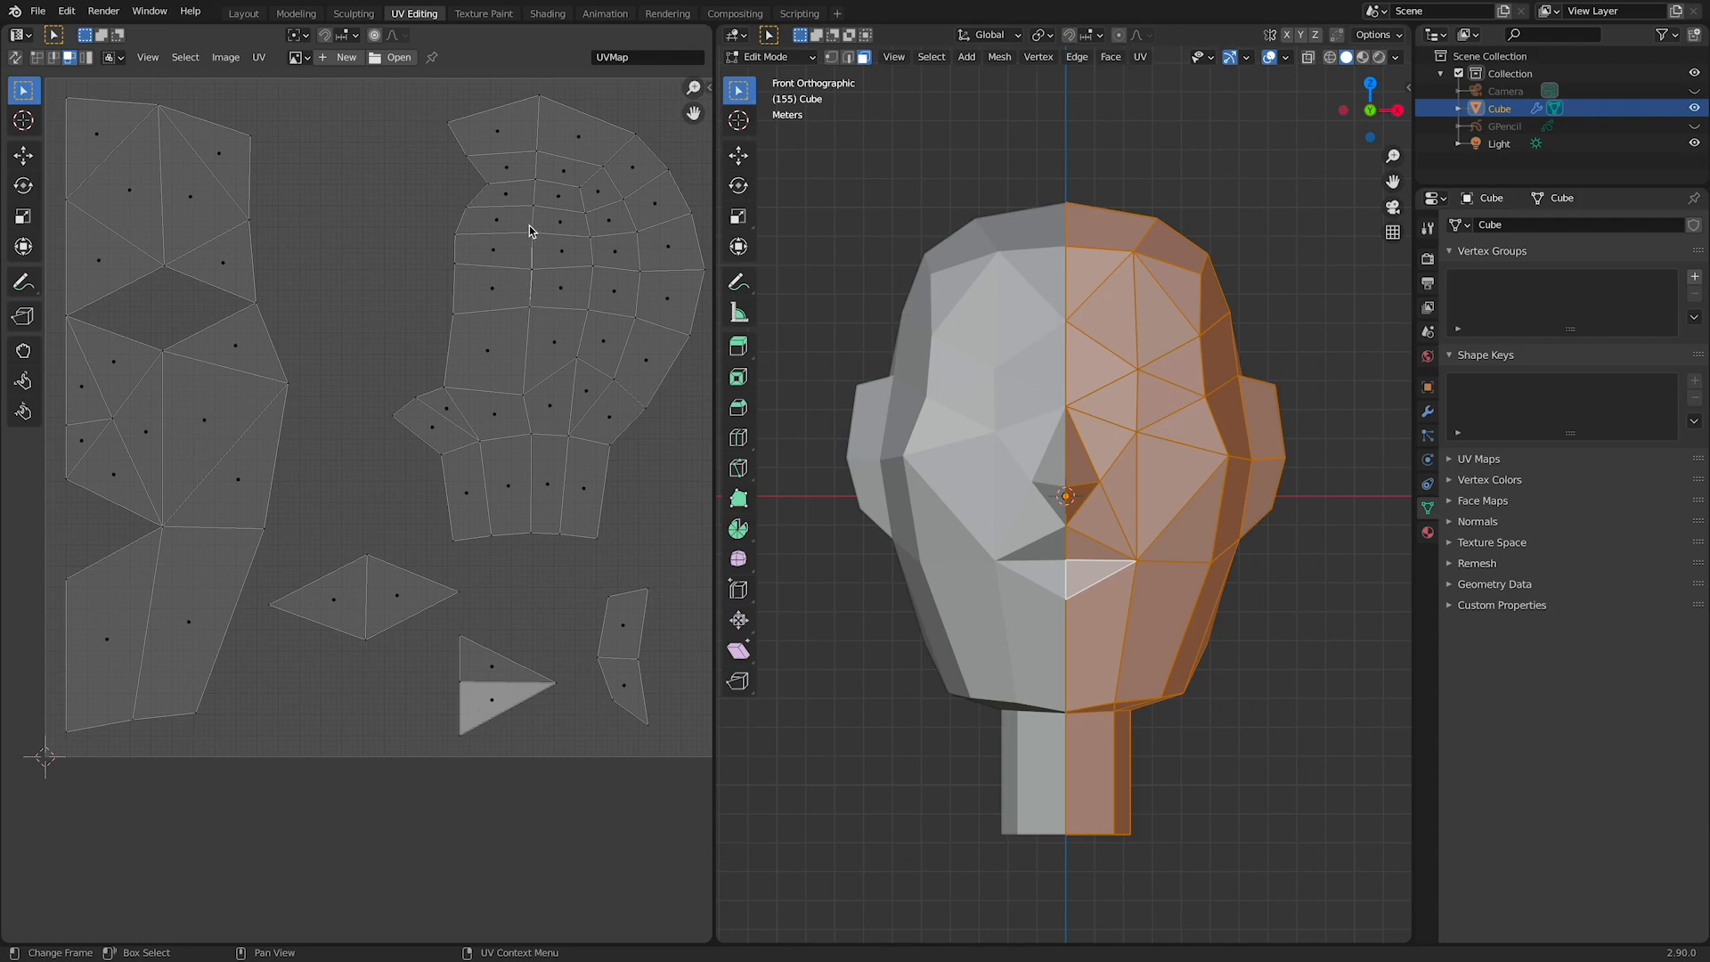
scroll(571, 355, "up", 2)
middle_click_drag(570, 331, 335, 769)
scroll(357, 704, "up", 1)
scroll(356, 703, "up", 1)
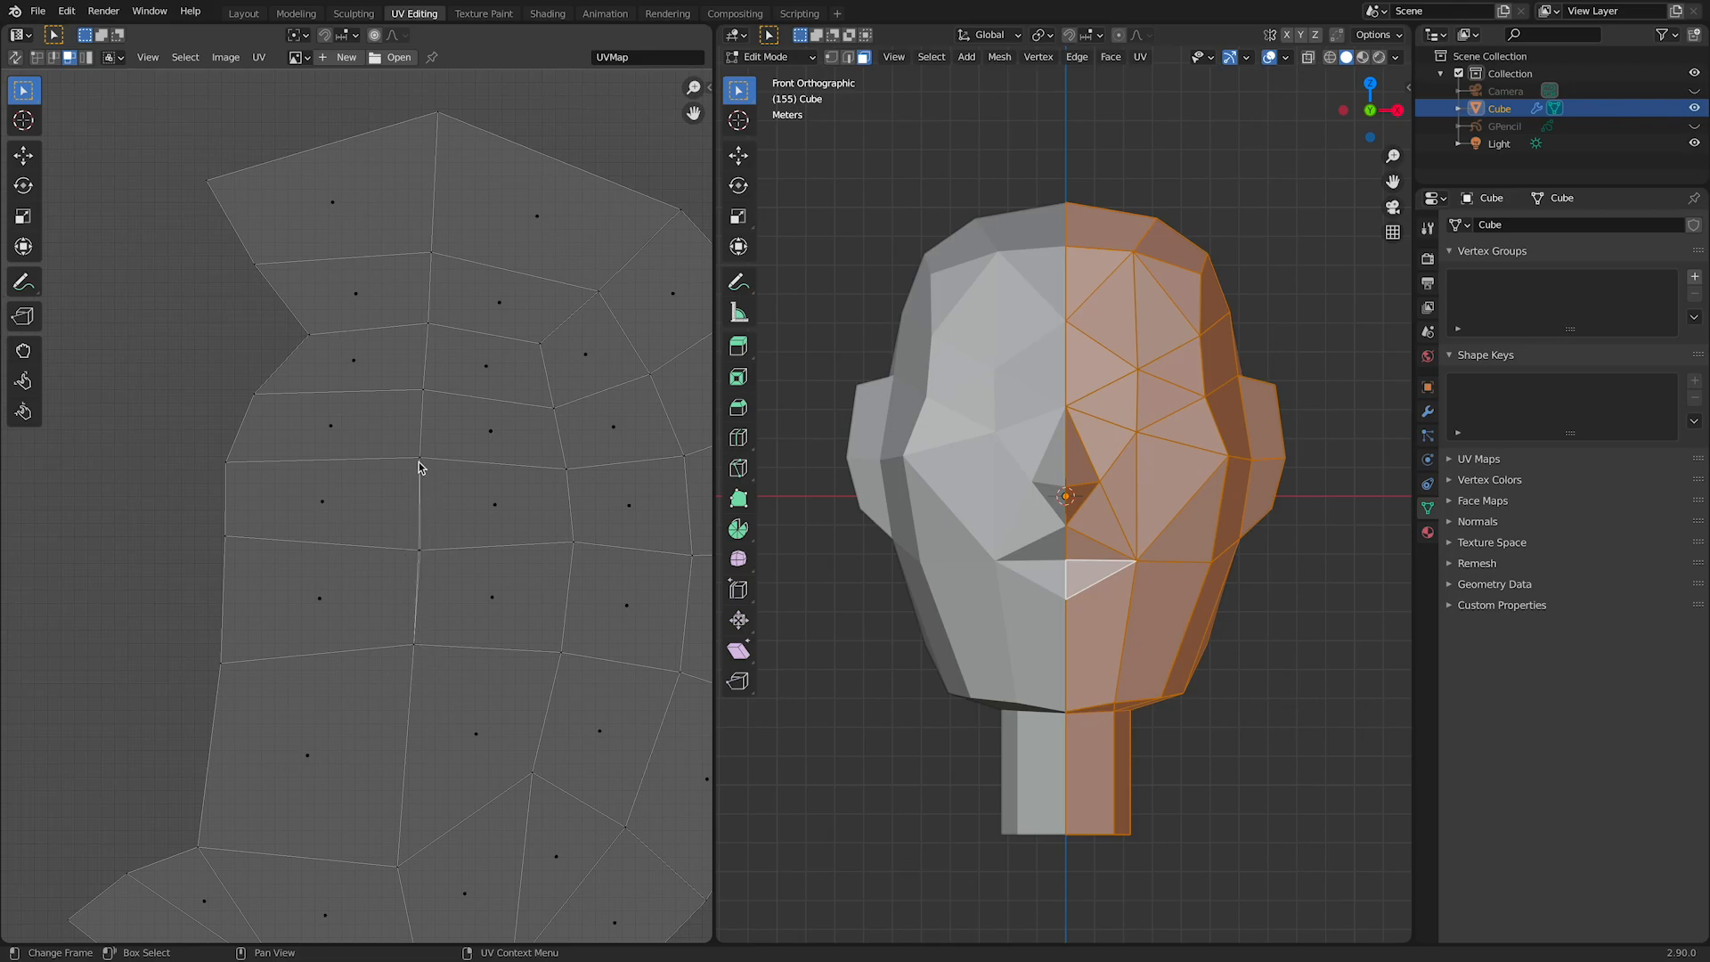
scroll(465, 466, "down", 1)
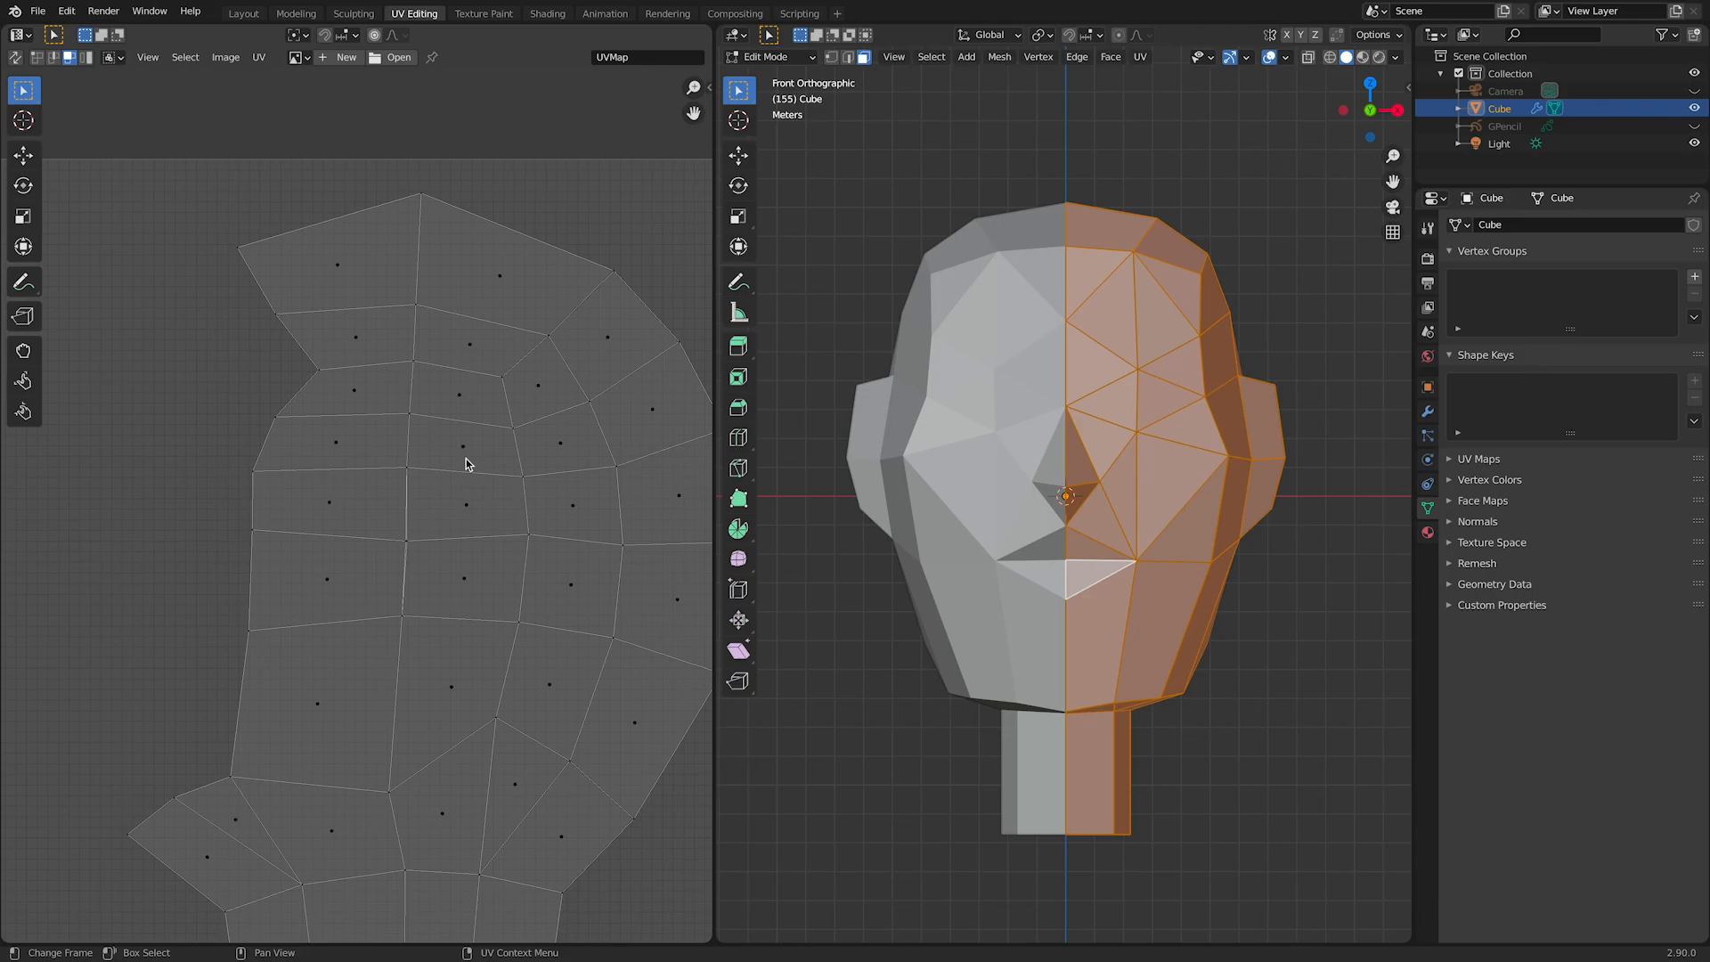
scroll(354, 525, "down", 5)
Step: Select the whole side-of-head island in island mode, scale it up by about 1.12 and nudge it back inside the UV square
left_click(360, 535)
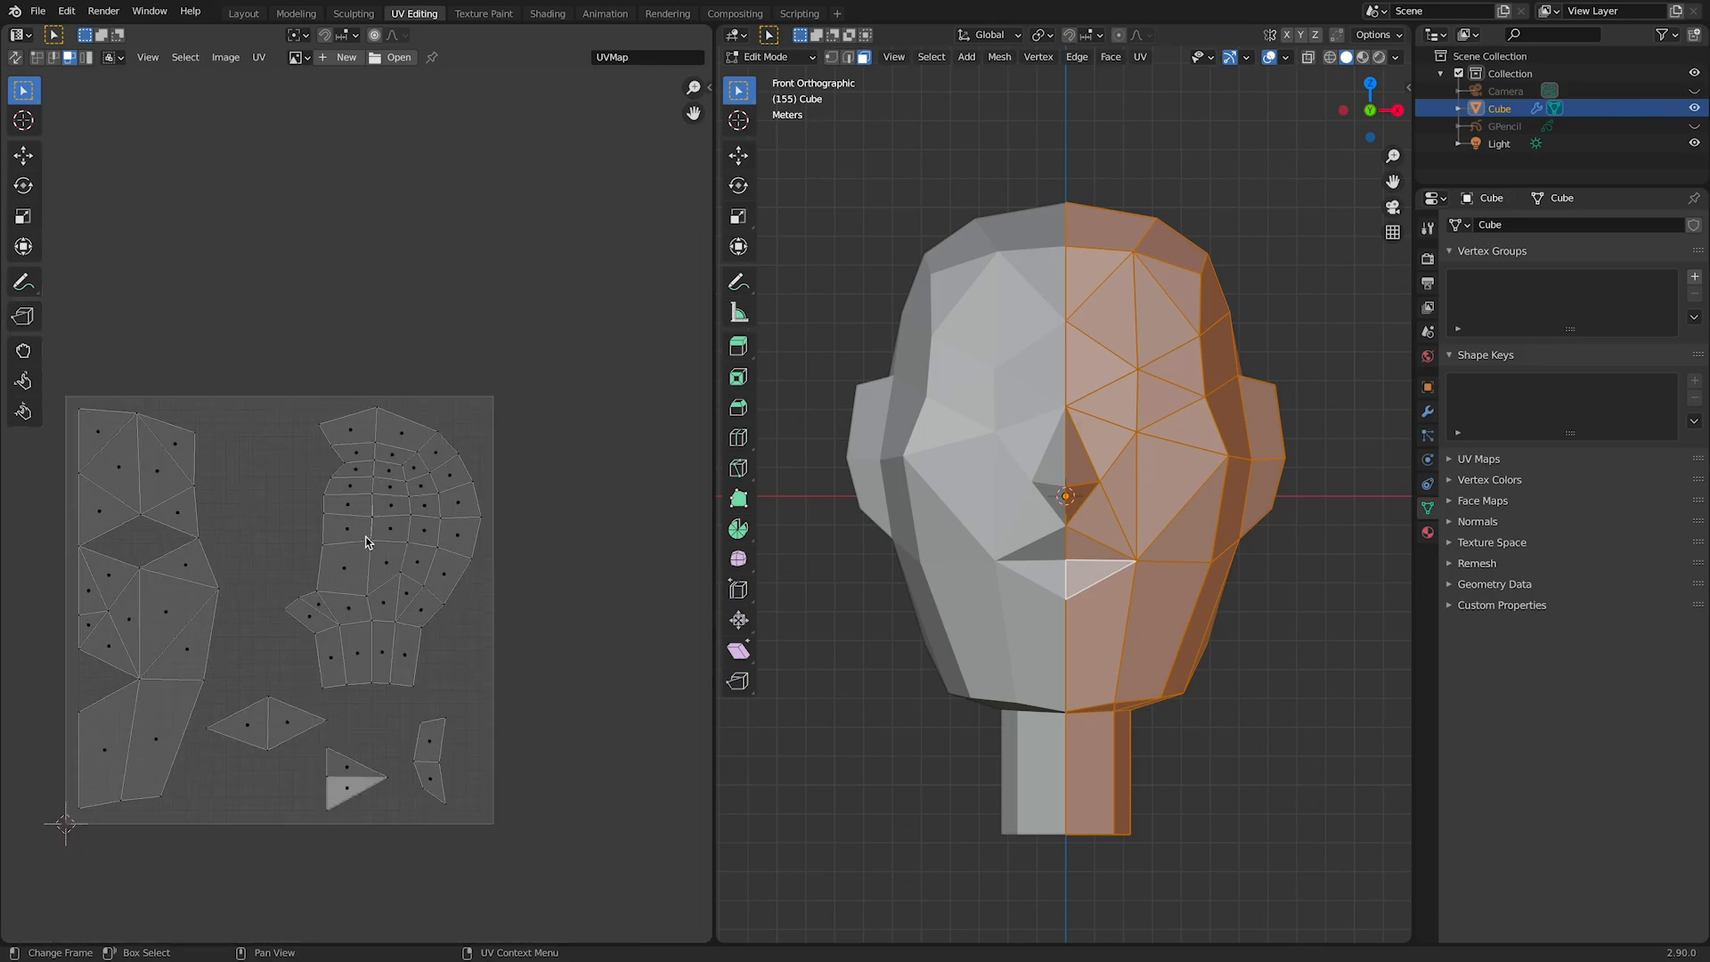
left_click(86, 57)
left_click(427, 554)
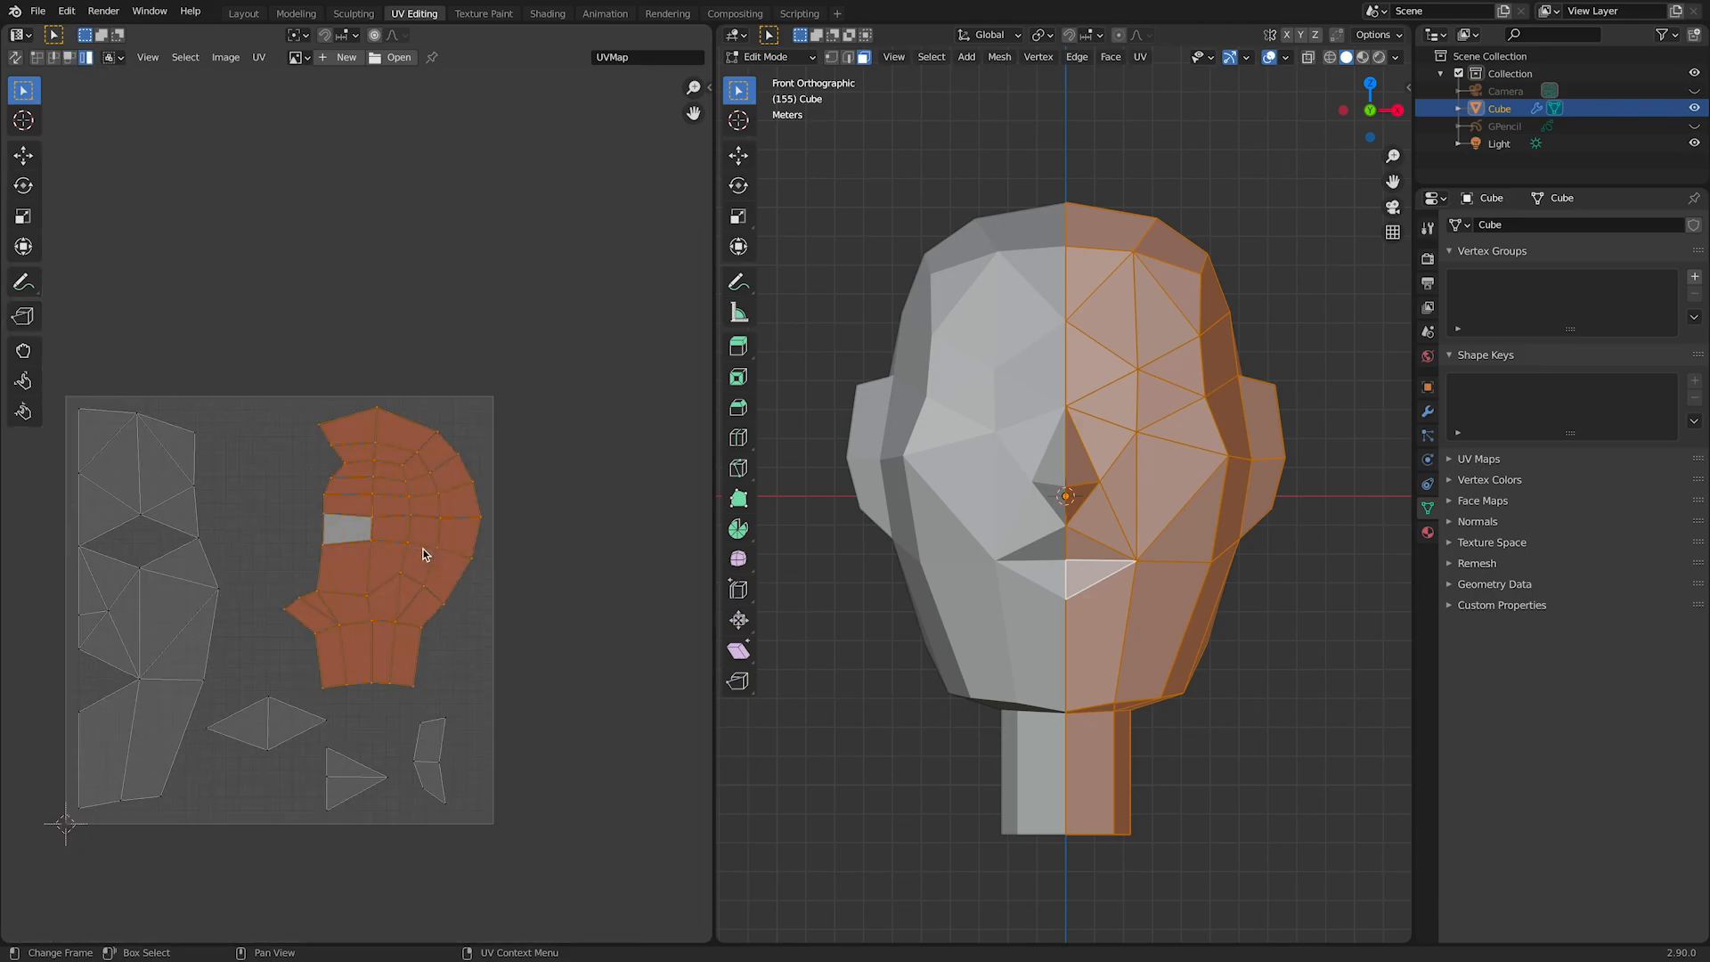
key("s")
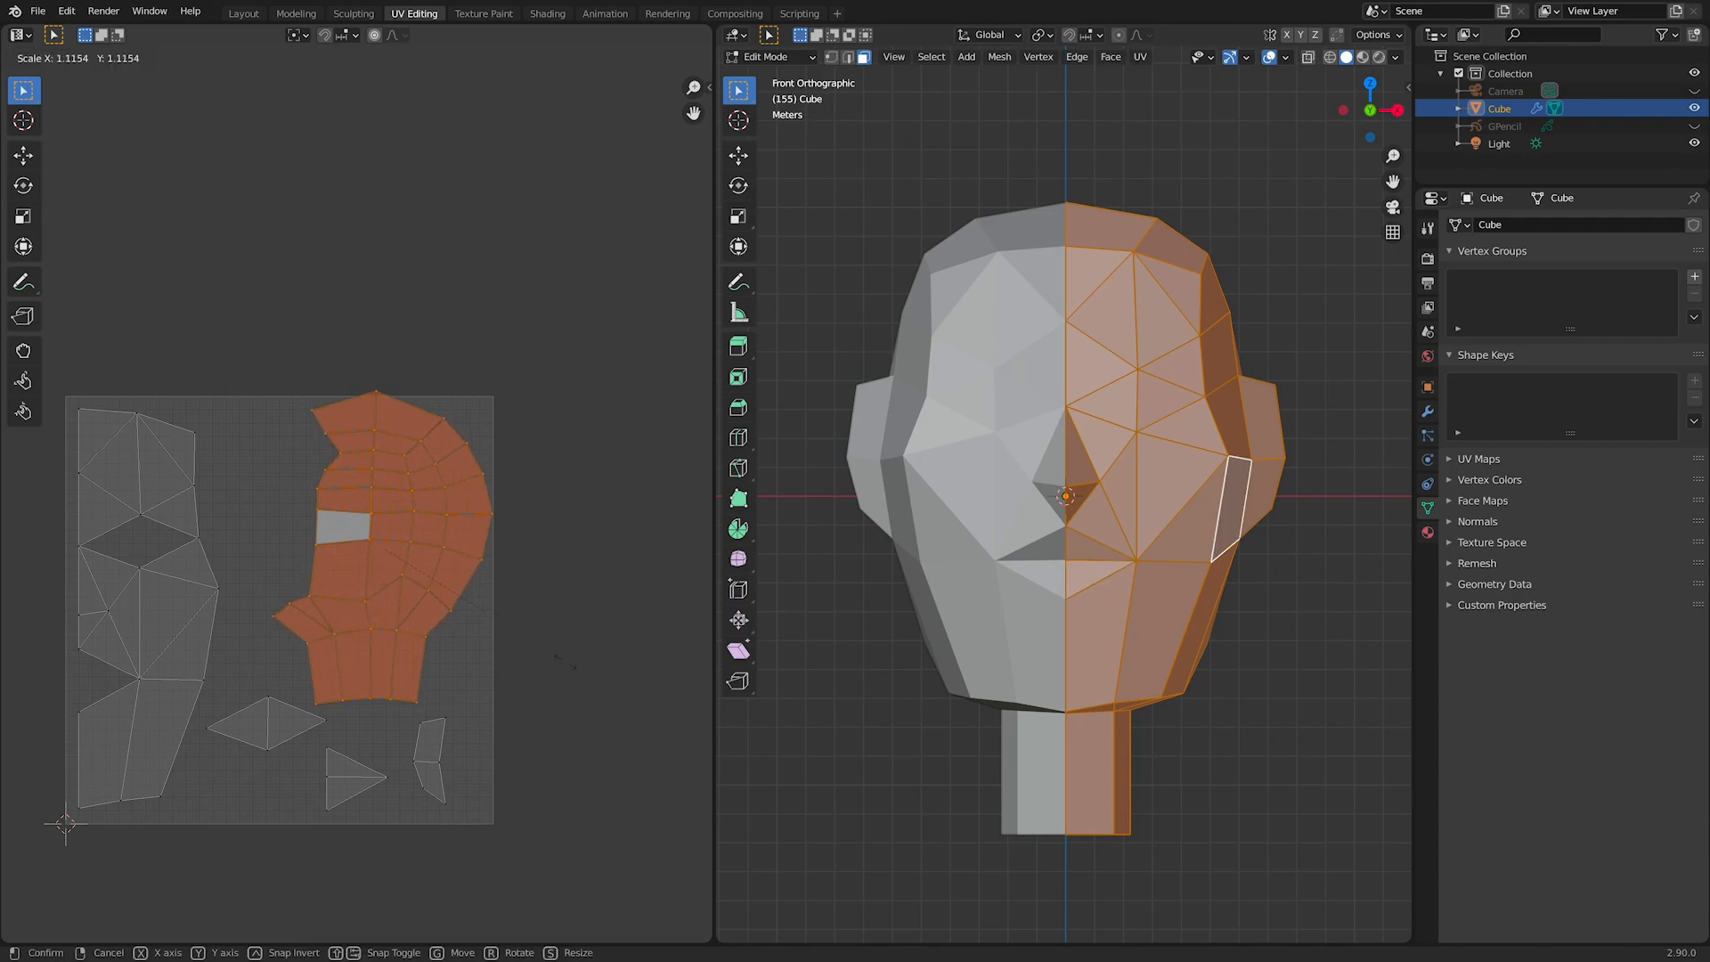
left_click(563, 663)
key("g")
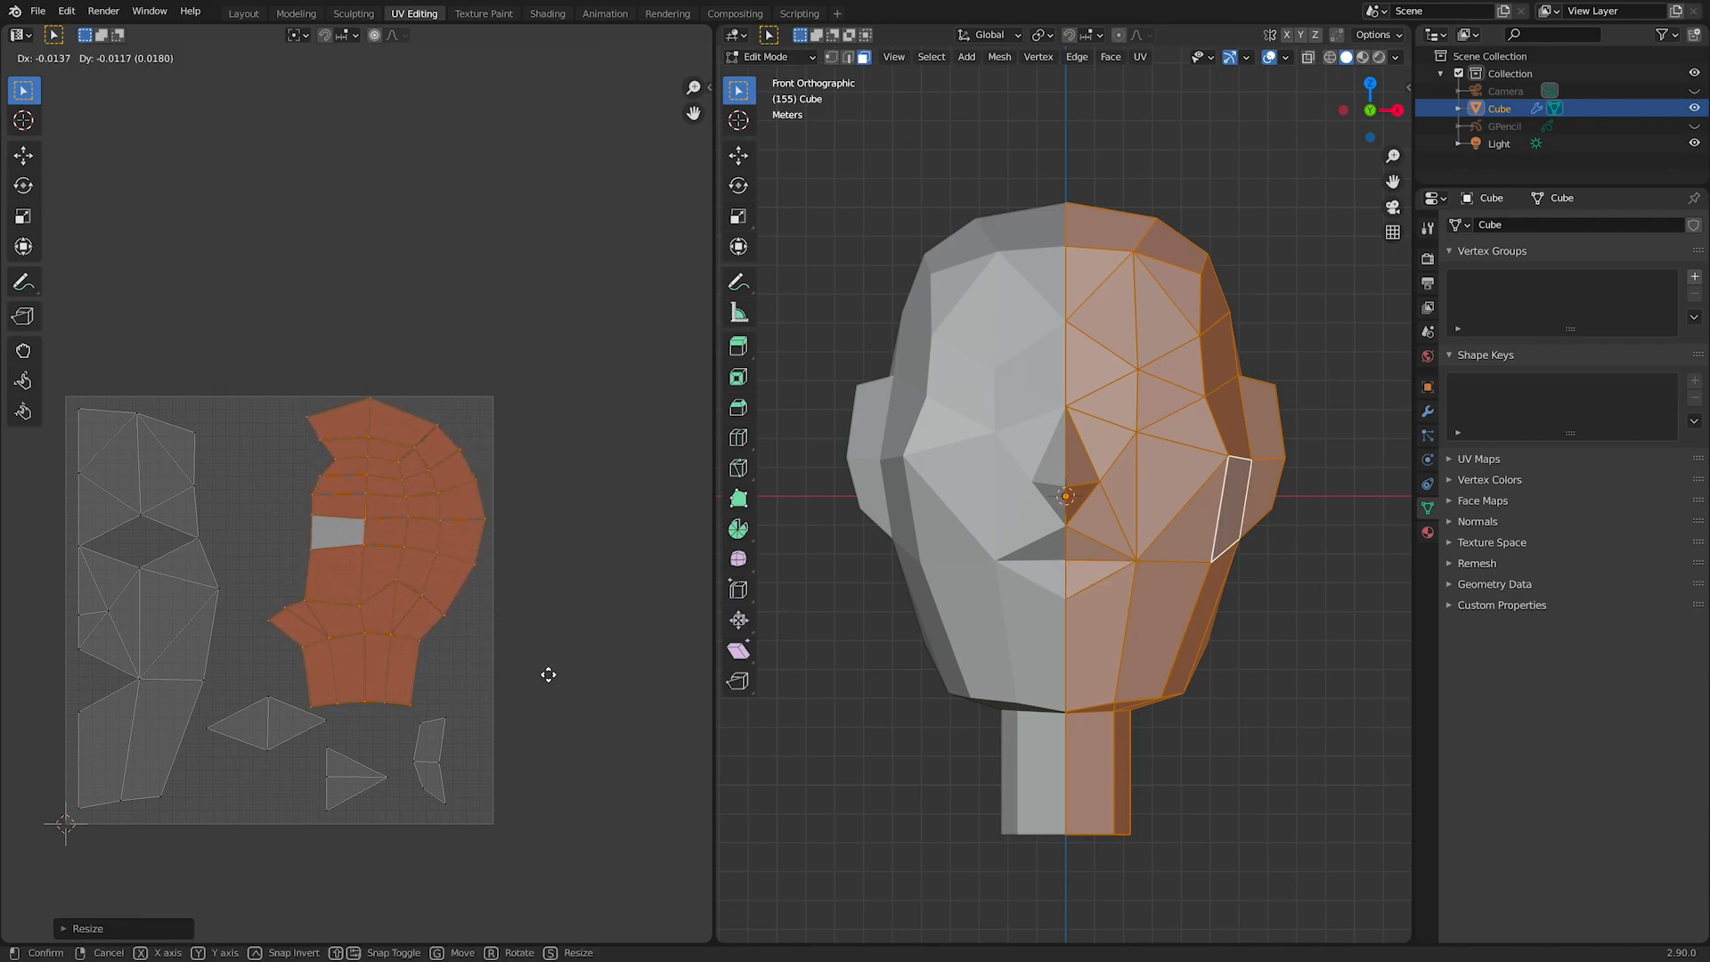
right_click(550, 678)
Step: Move the eye island down between the face and mouth islands, and save the Blender file
left_click(271, 735)
key("g")
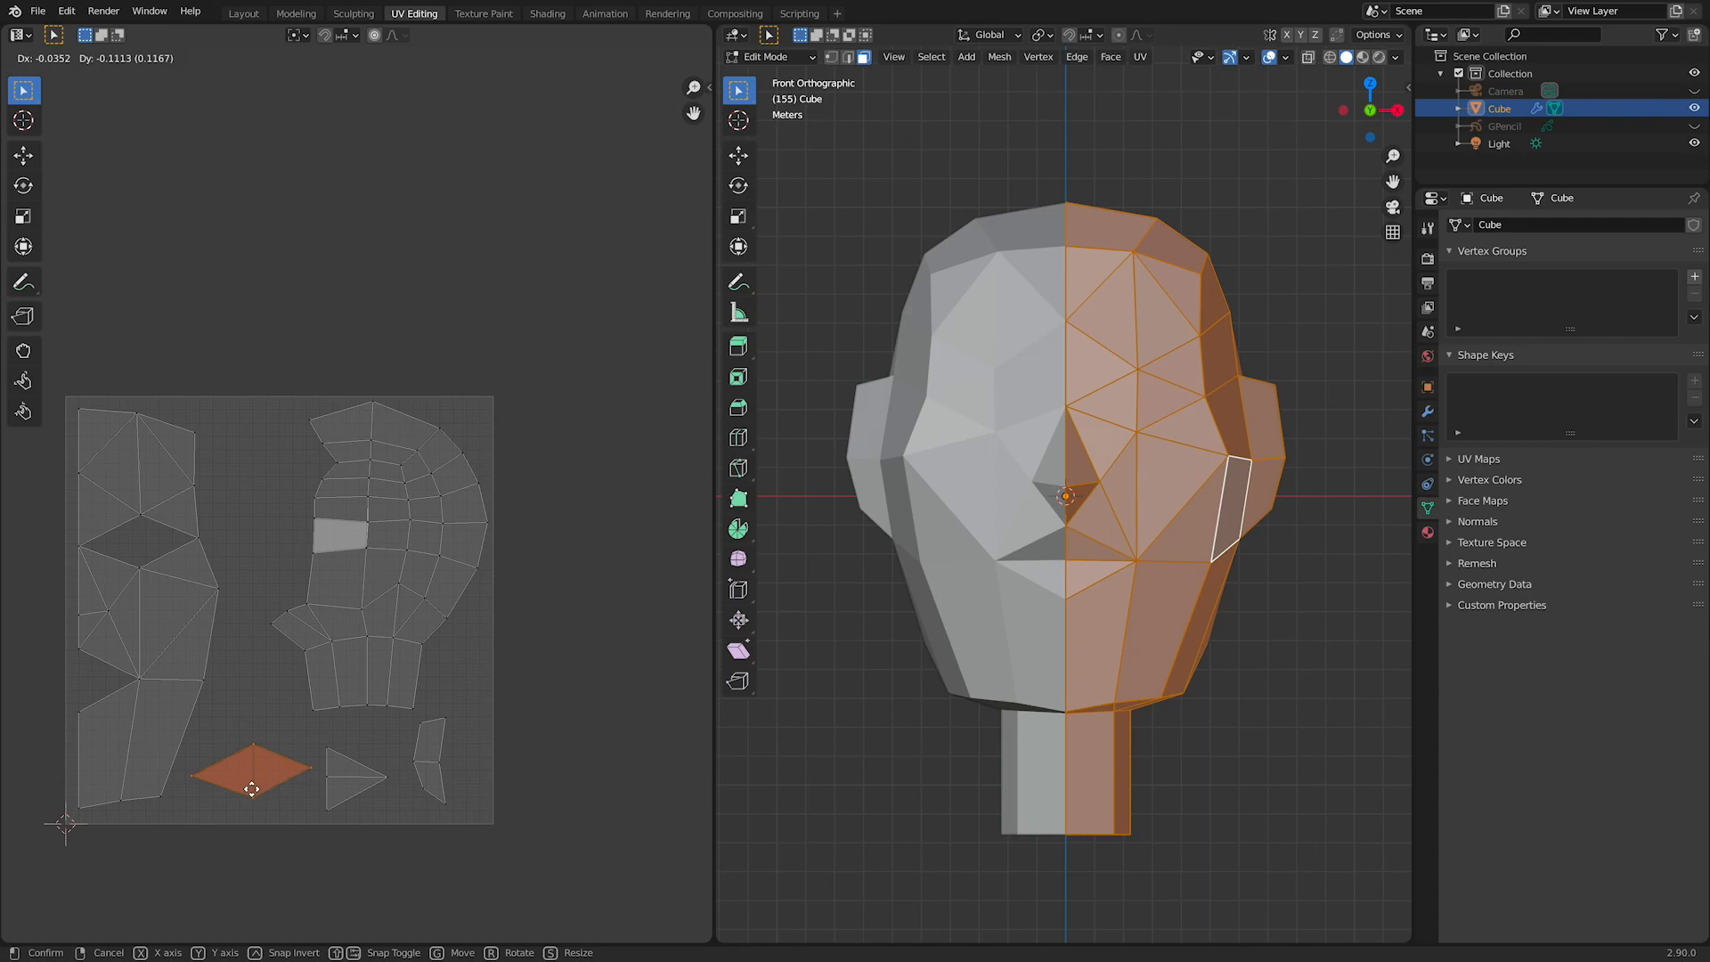
left_click(252, 789)
middle_click_drag(616, 639, 696, 602)
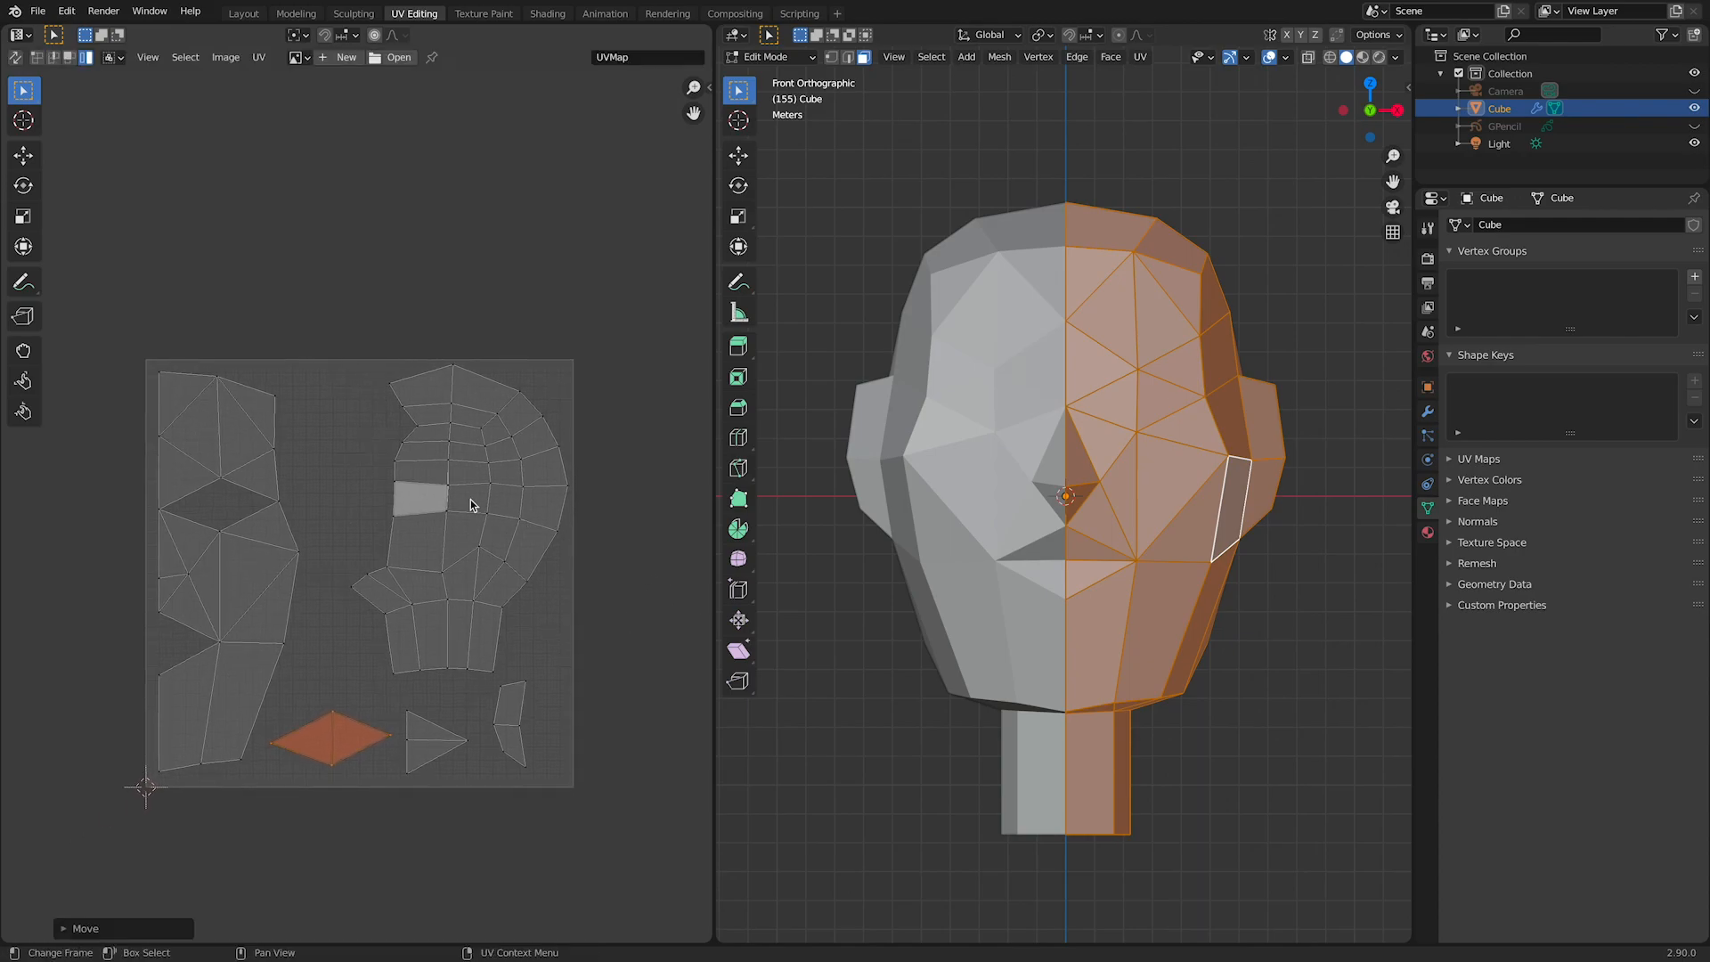
key("ctrl+s")
Step: Export the UV layout to the Desktop as the PNG image head_UV.png
left_click(257, 57)
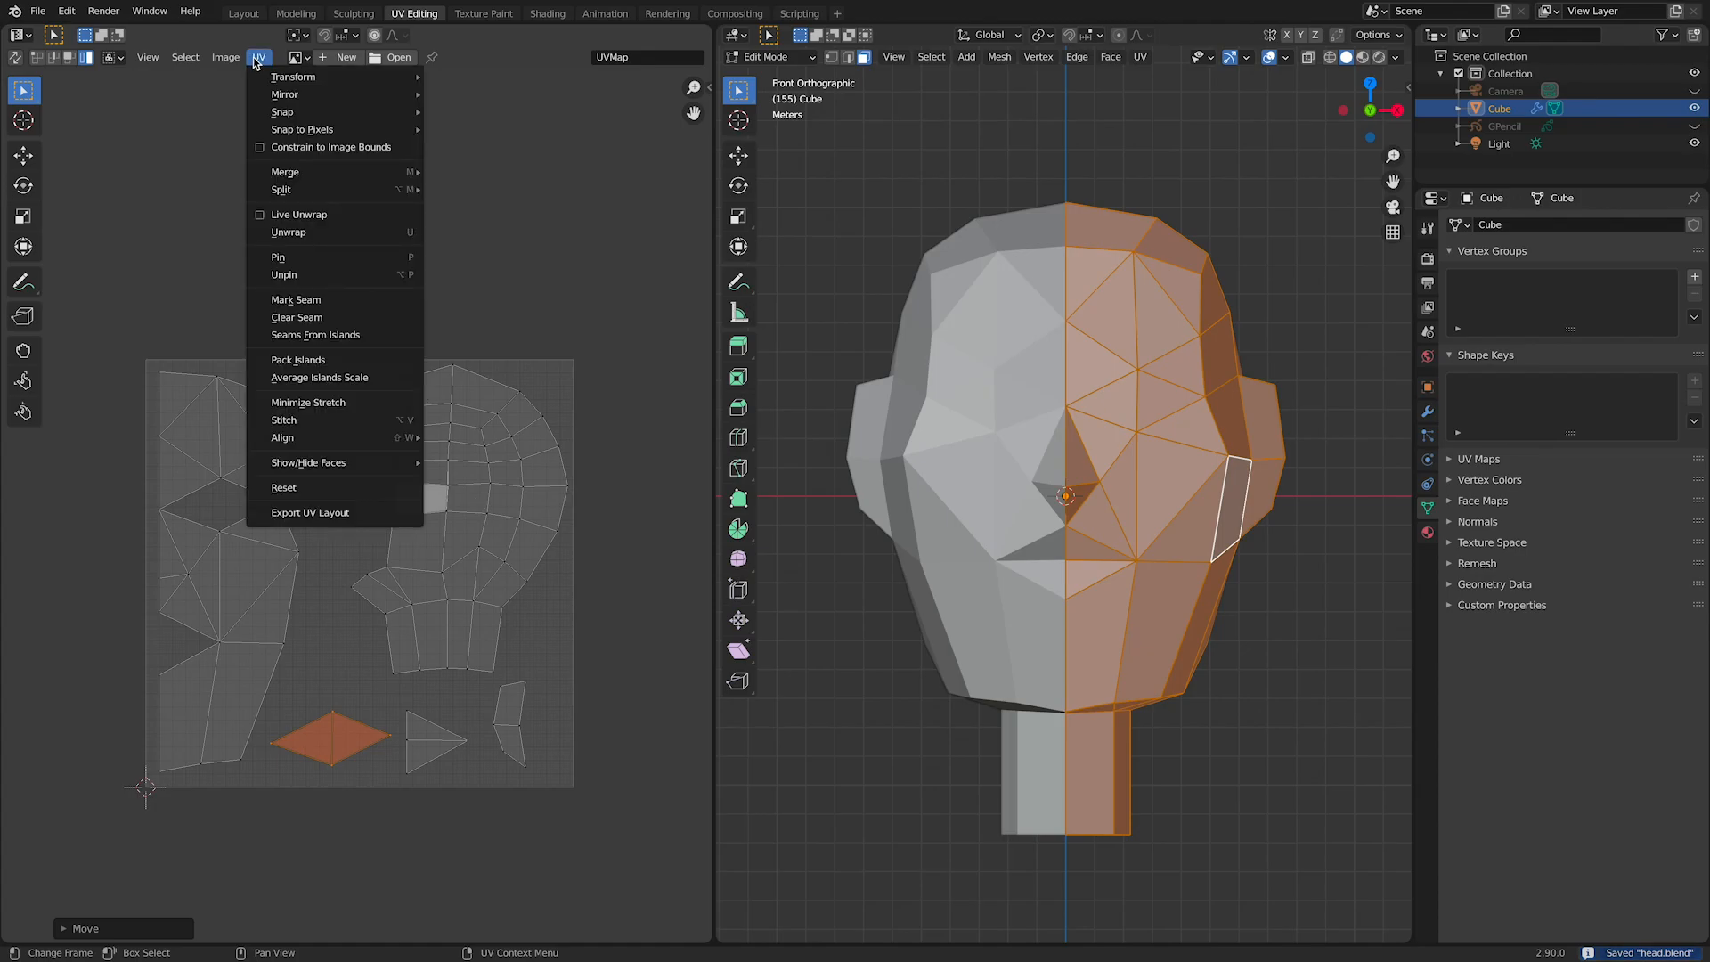
left_click(305, 514)
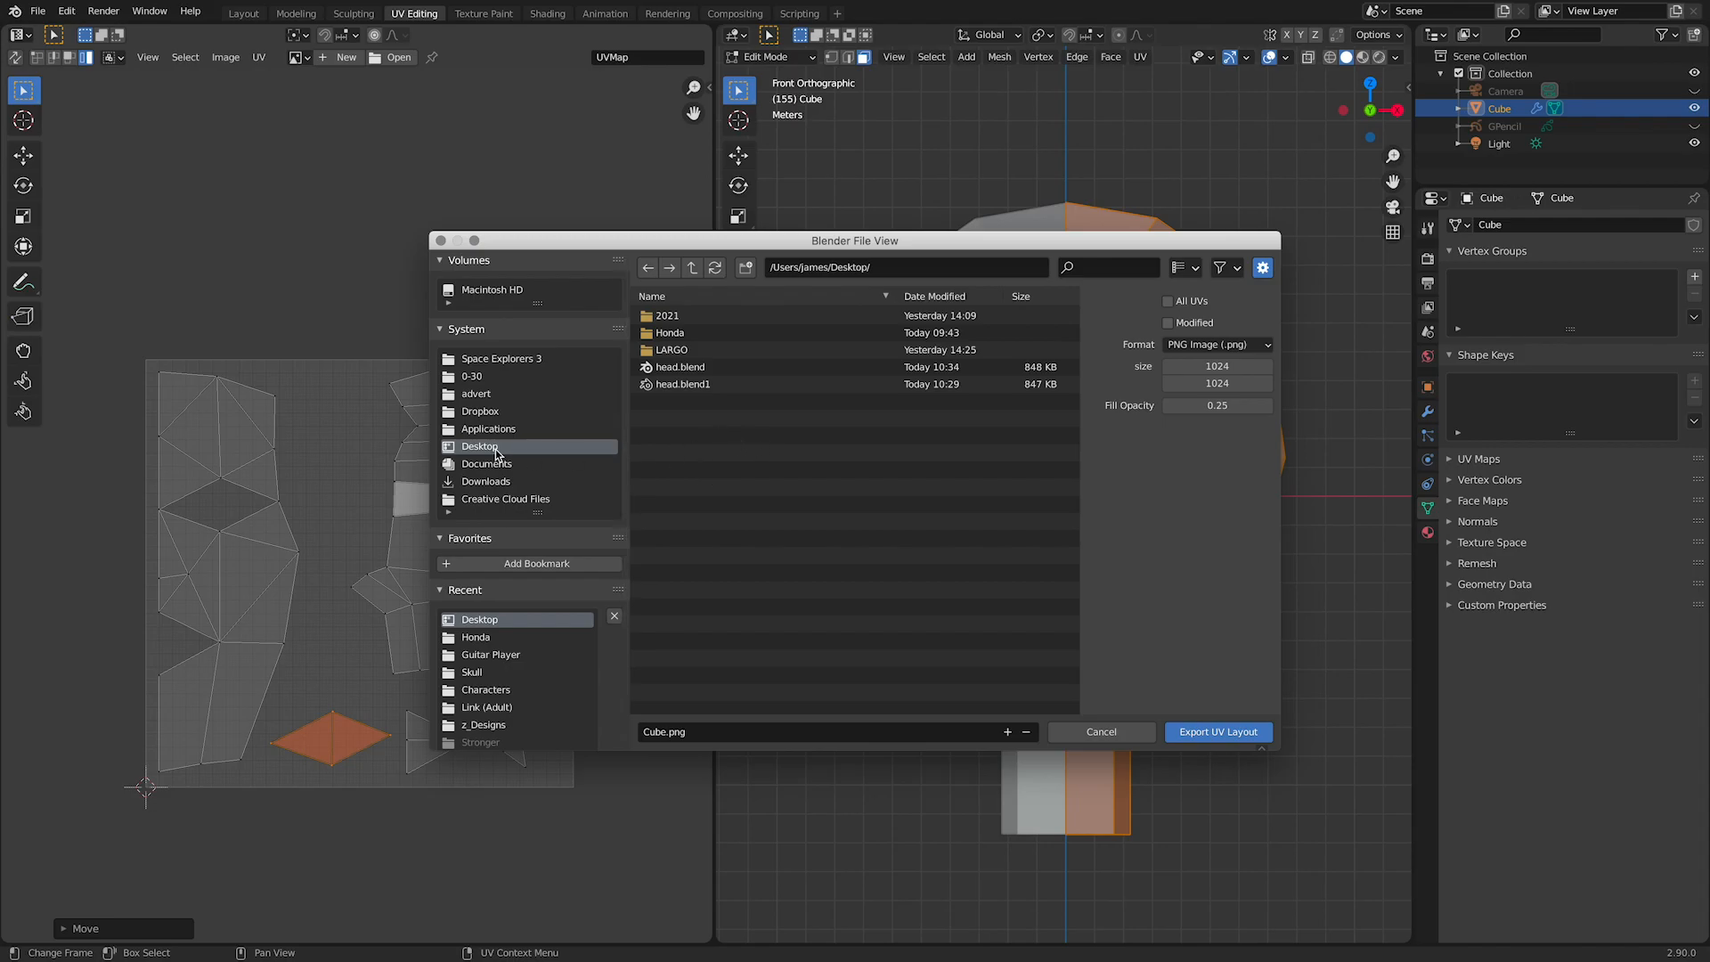
left_click(665, 732)
left_click_drag(665, 732, 619, 734)
type("head")
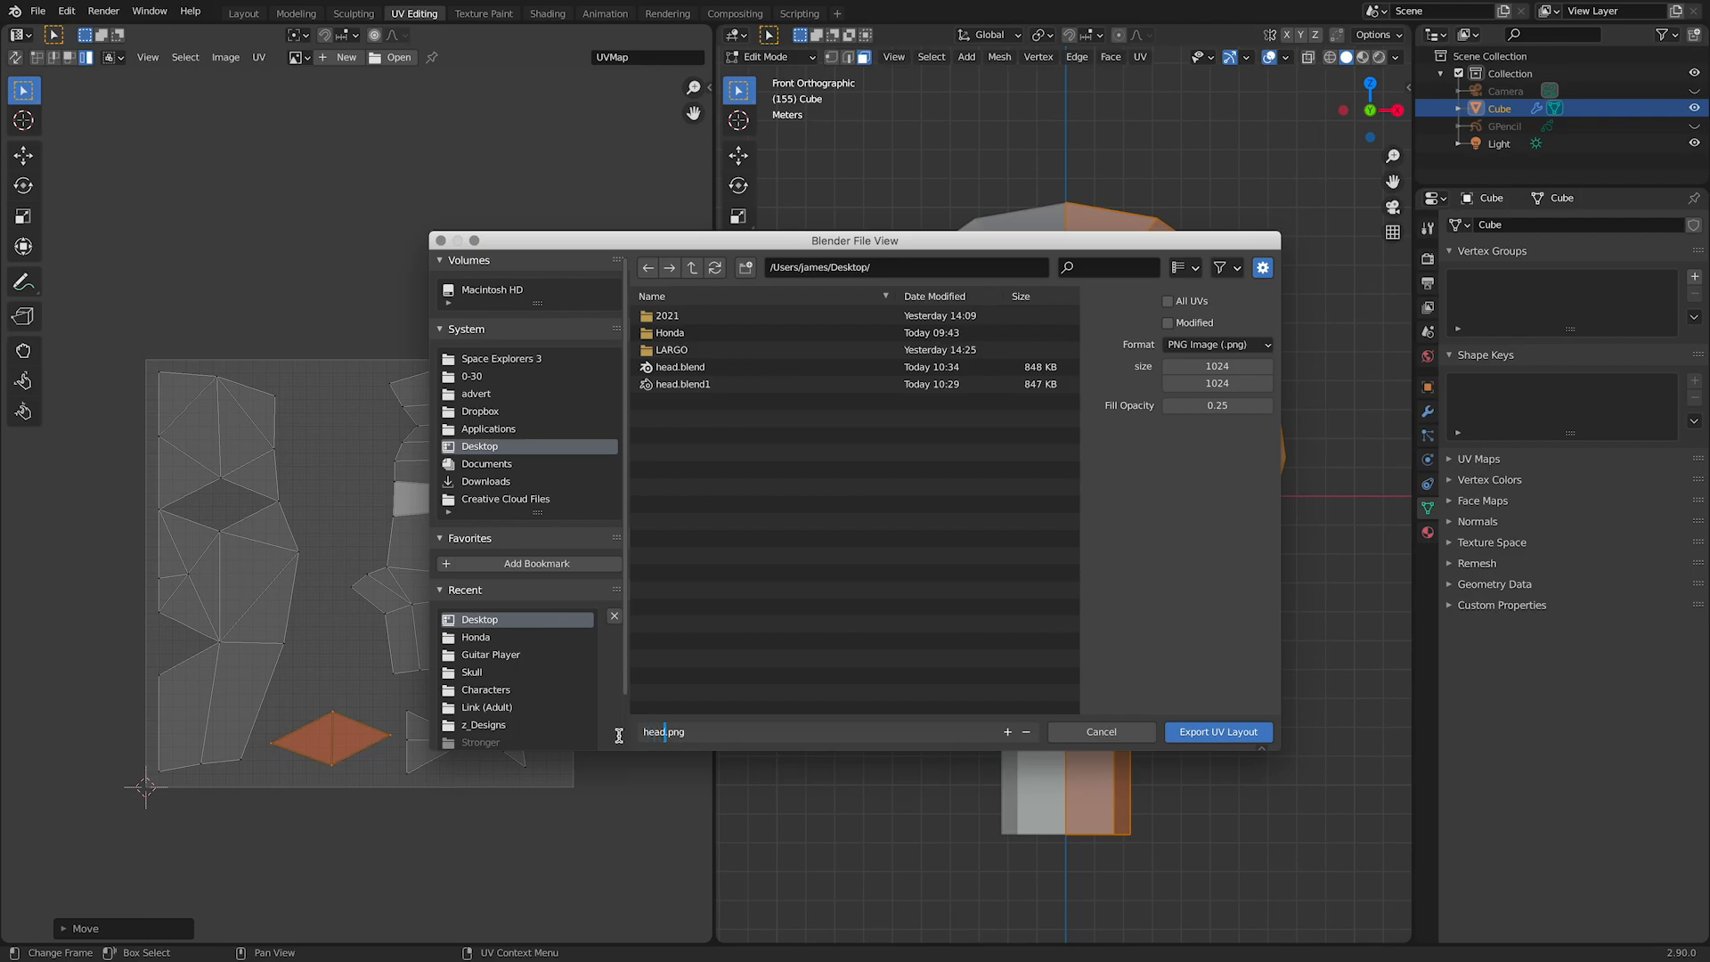
type("_UV")
left_click(1245, 737)
left_click(1217, 732)
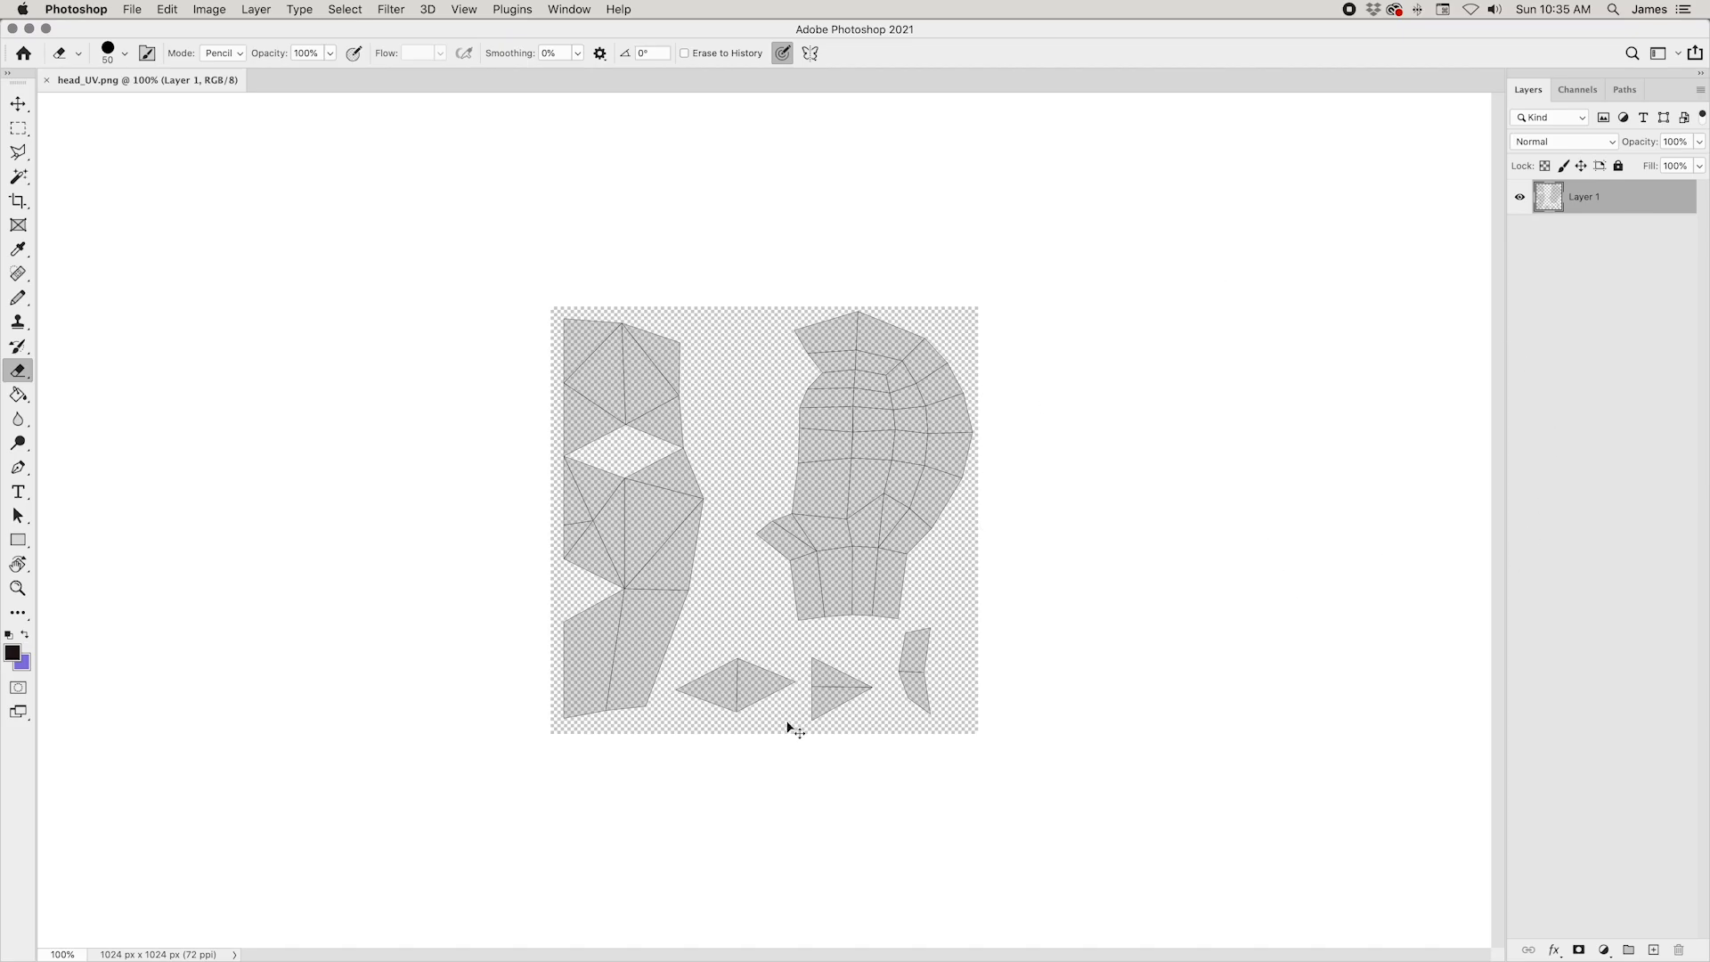
Step: In Photoshop, add a new layer beneath the UV layout layer of head_UV.png and choose the Pencil tool at 200% zoom
key("super+equal")
key("super+minus")
left_click(1654, 950)
left_click_drag(1614, 198, 1613, 253)
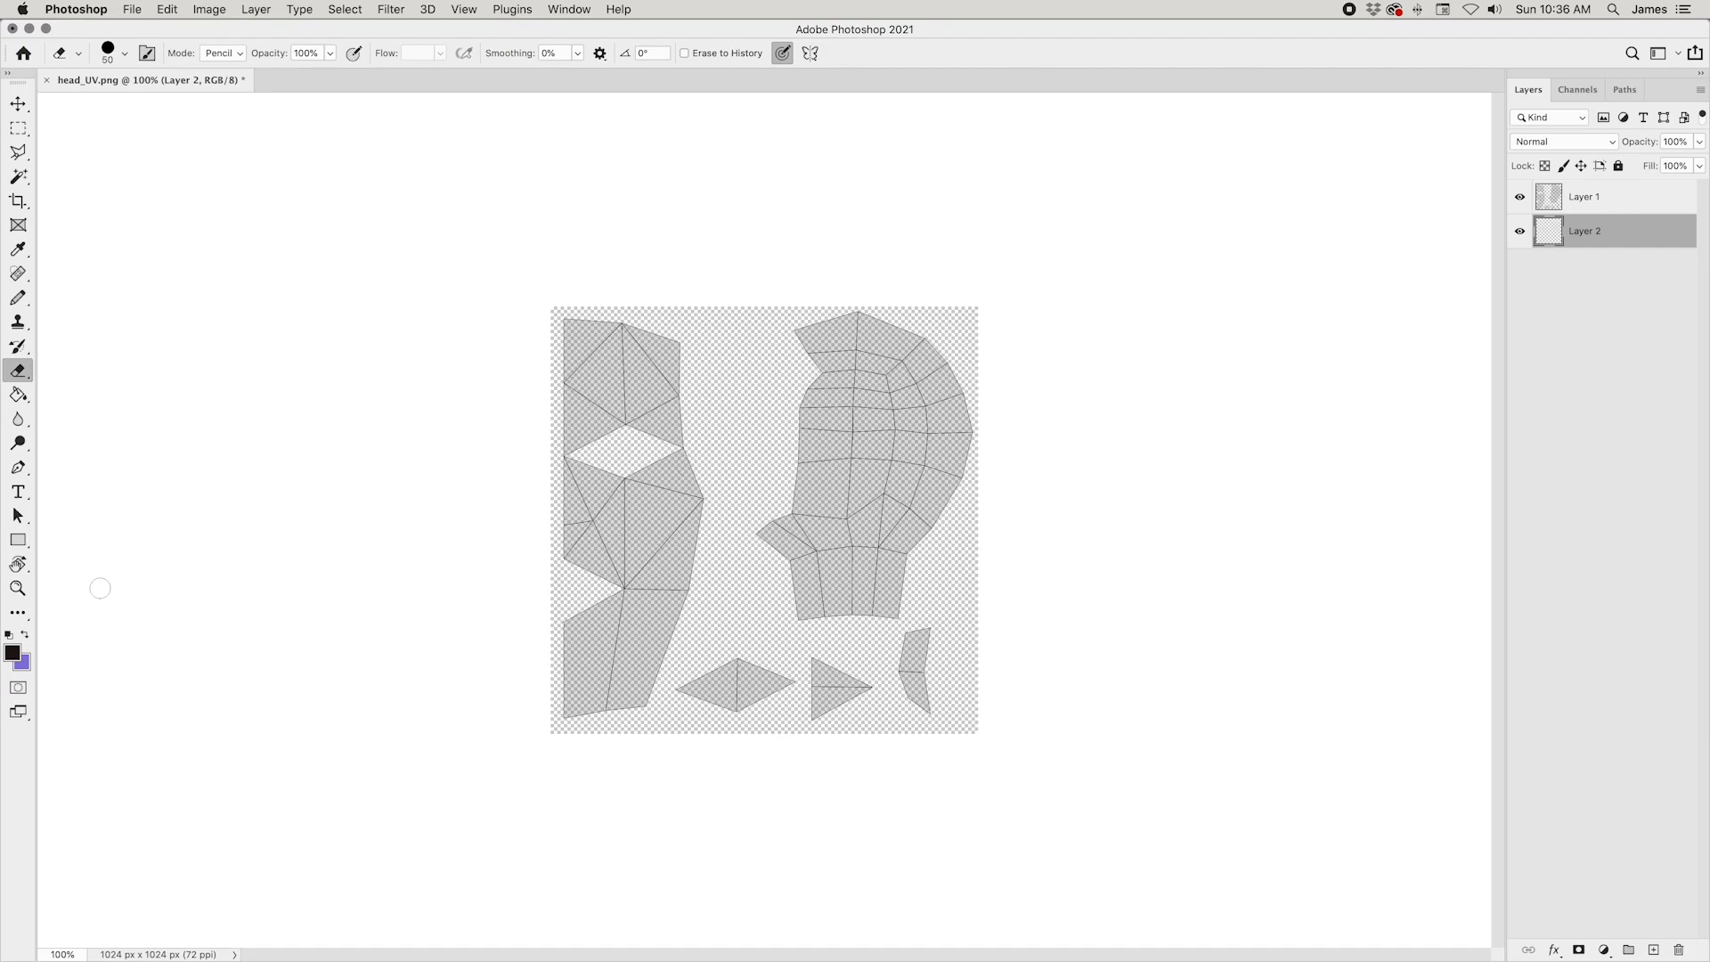
key("super+equal")
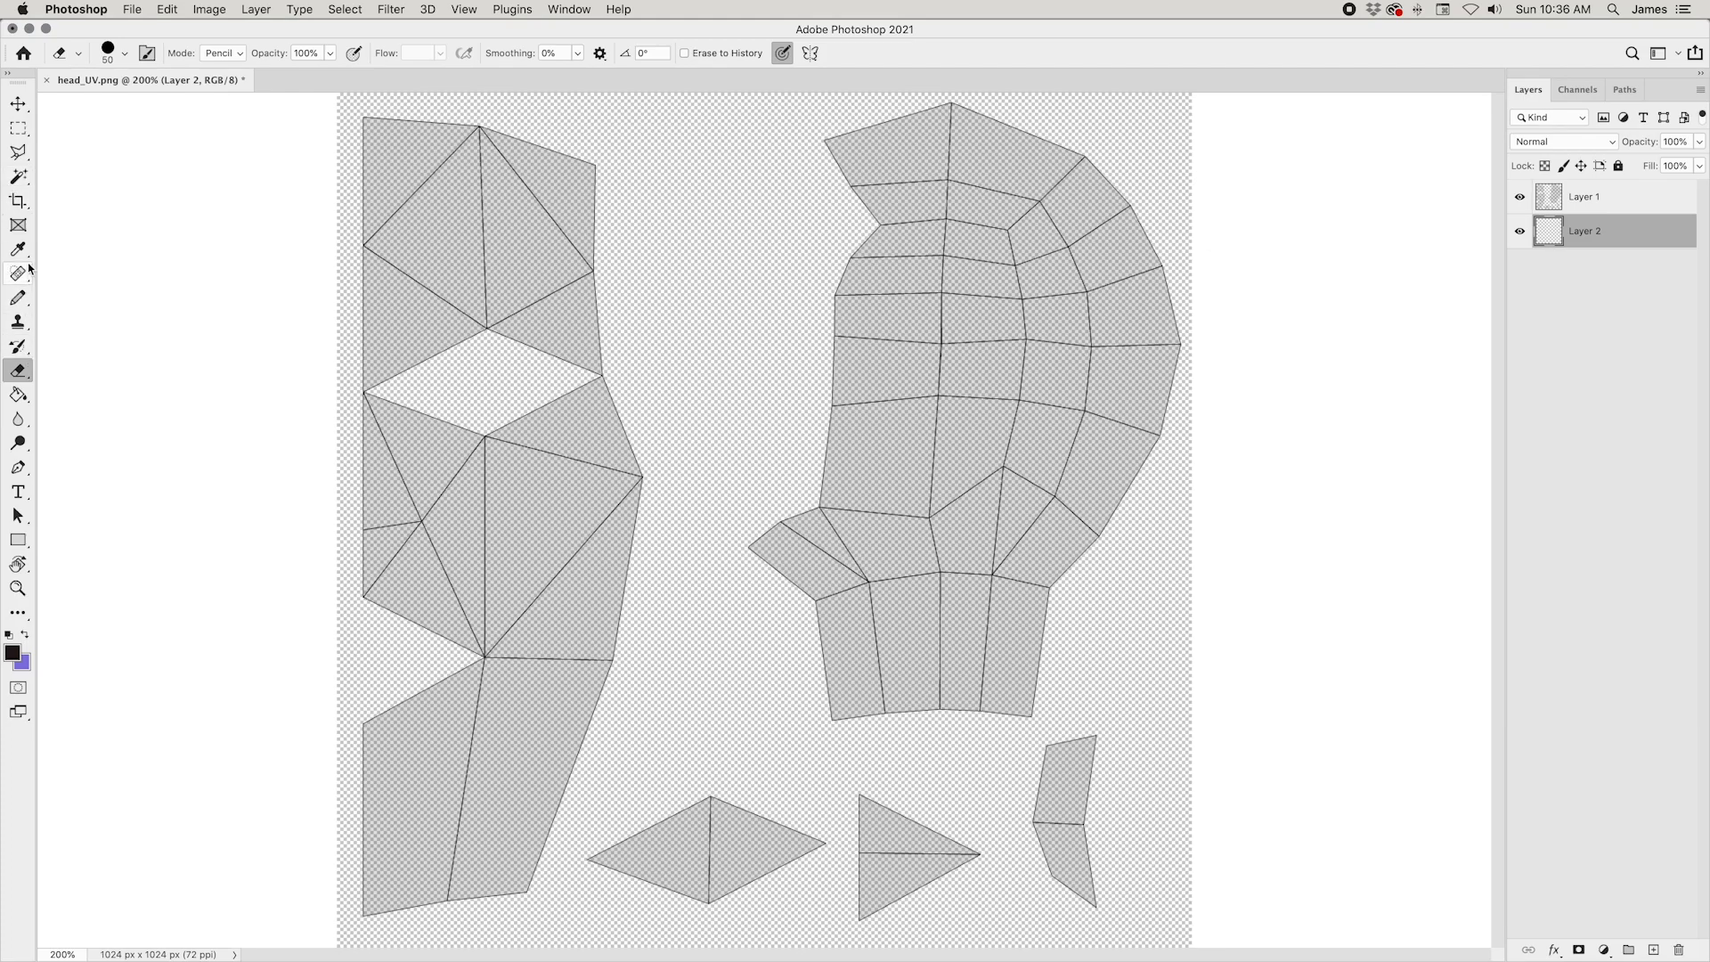
left_click_drag(18, 297, 145, 311)
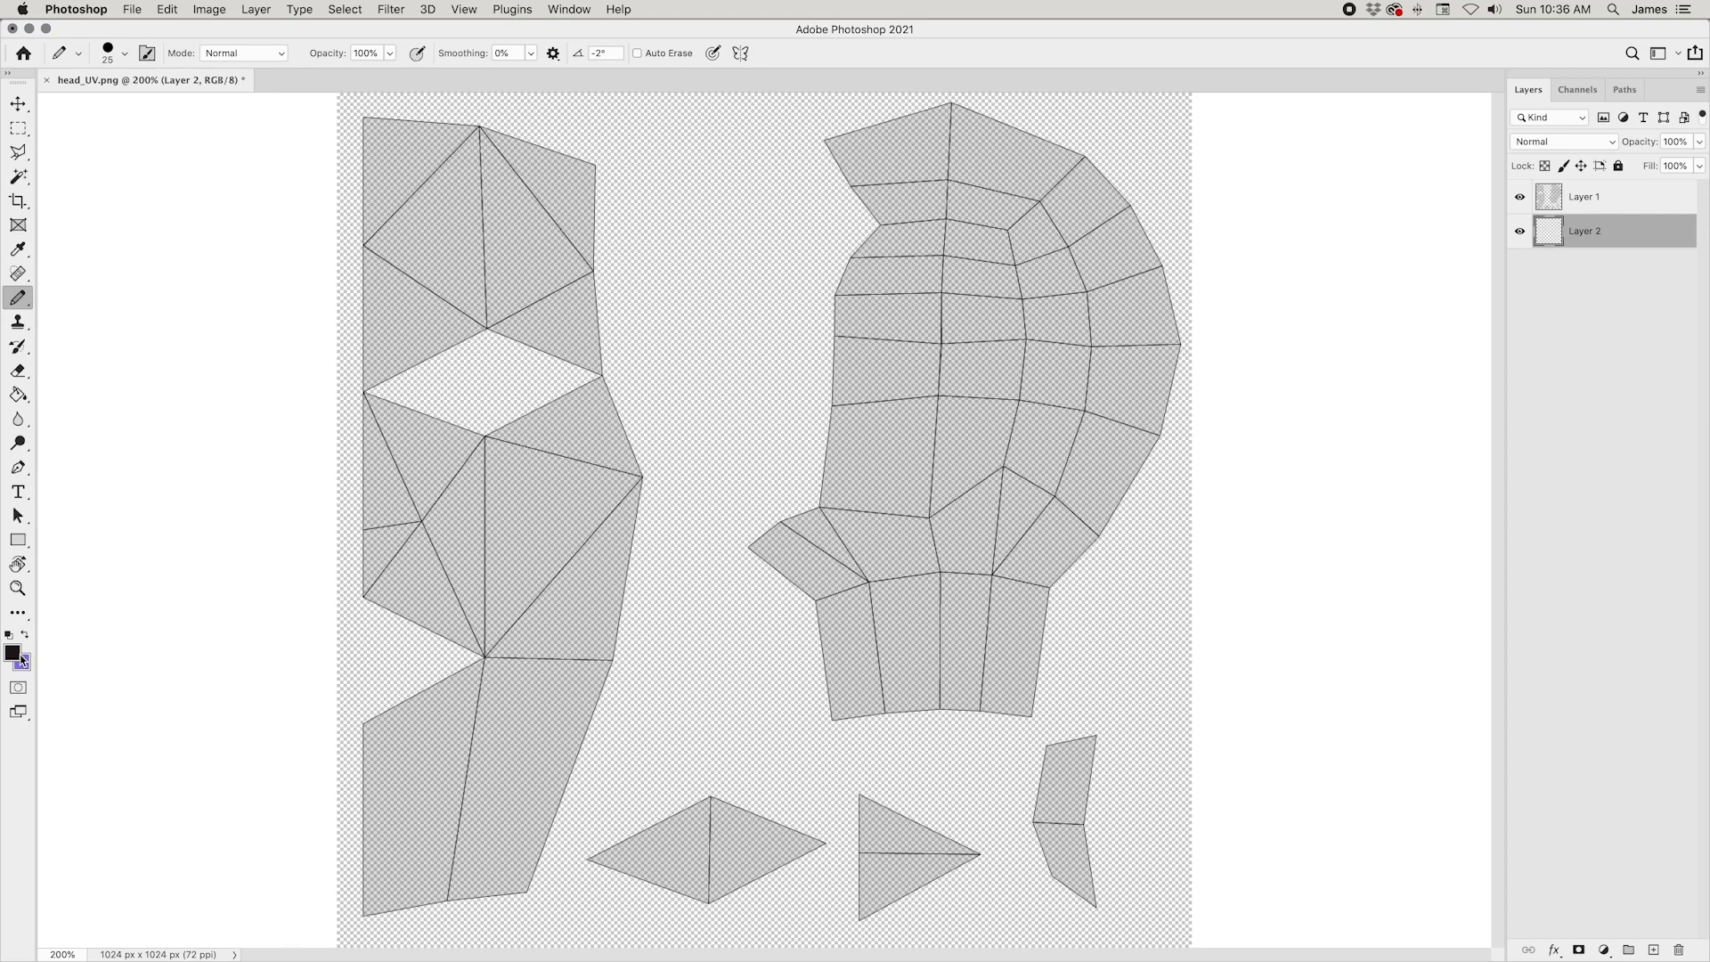
Step: Set the foreground colour to brown 936f58 and fill Layer 2 with it beneath the UV layout
left_click(12, 652)
left_click(1352, 618)
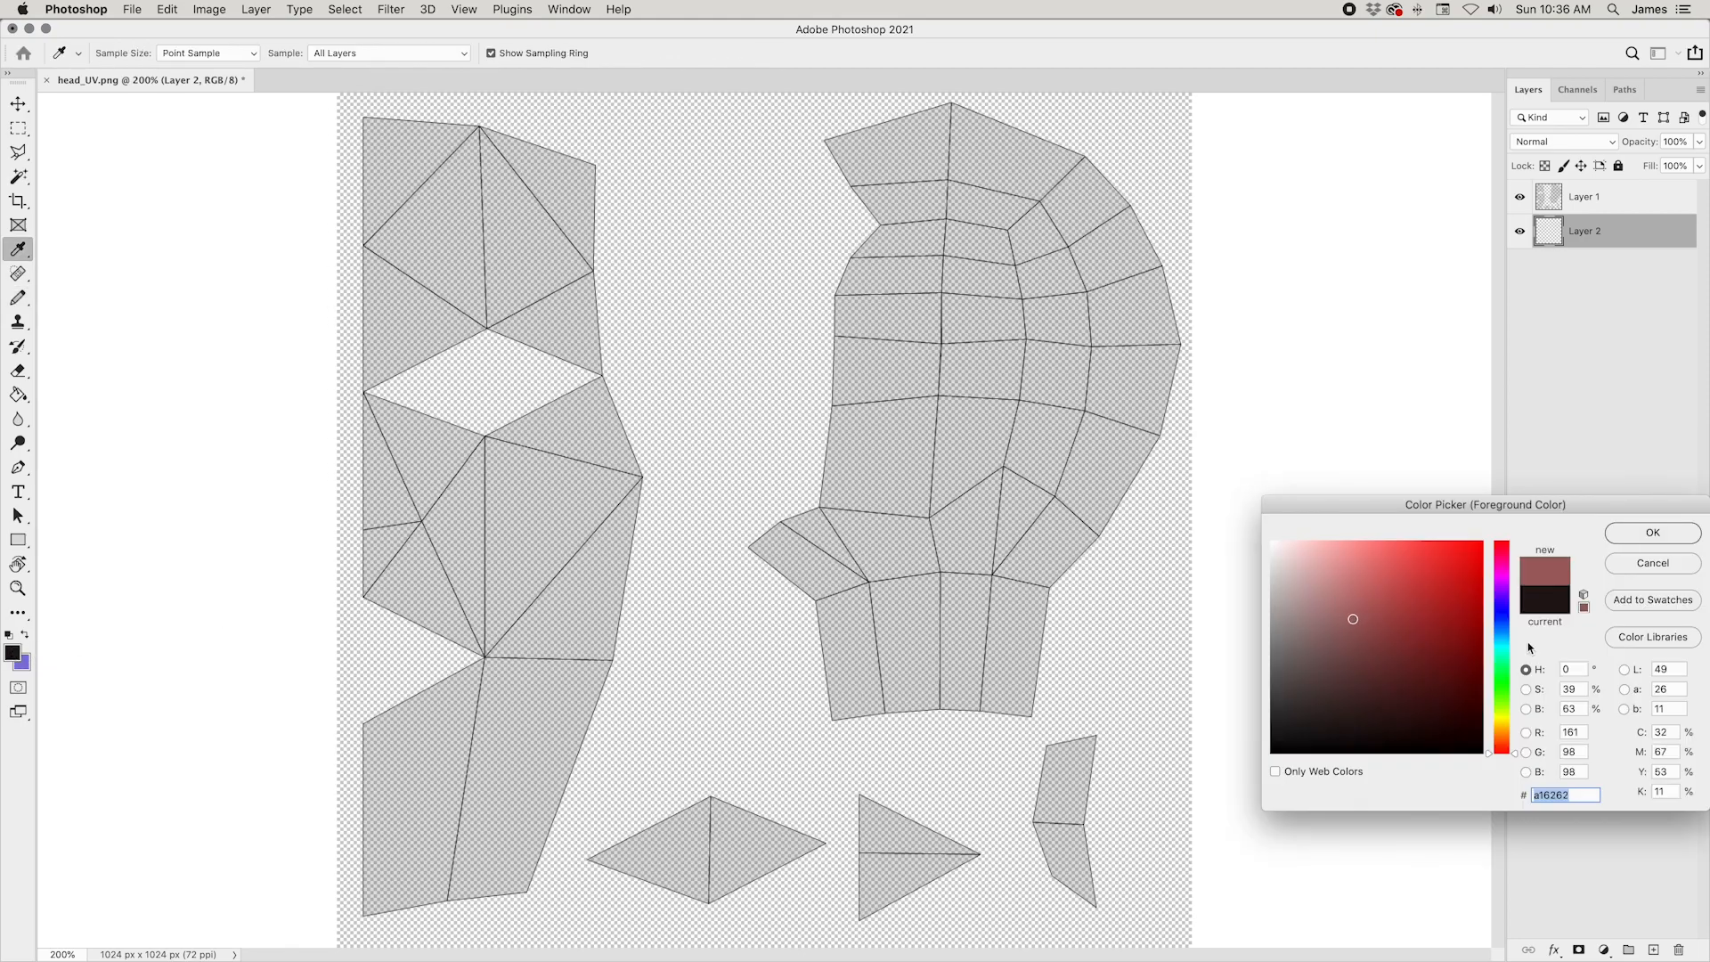
left_click(1502, 740)
left_click_drag(1380, 609, 1361, 608)
left_click(1356, 630)
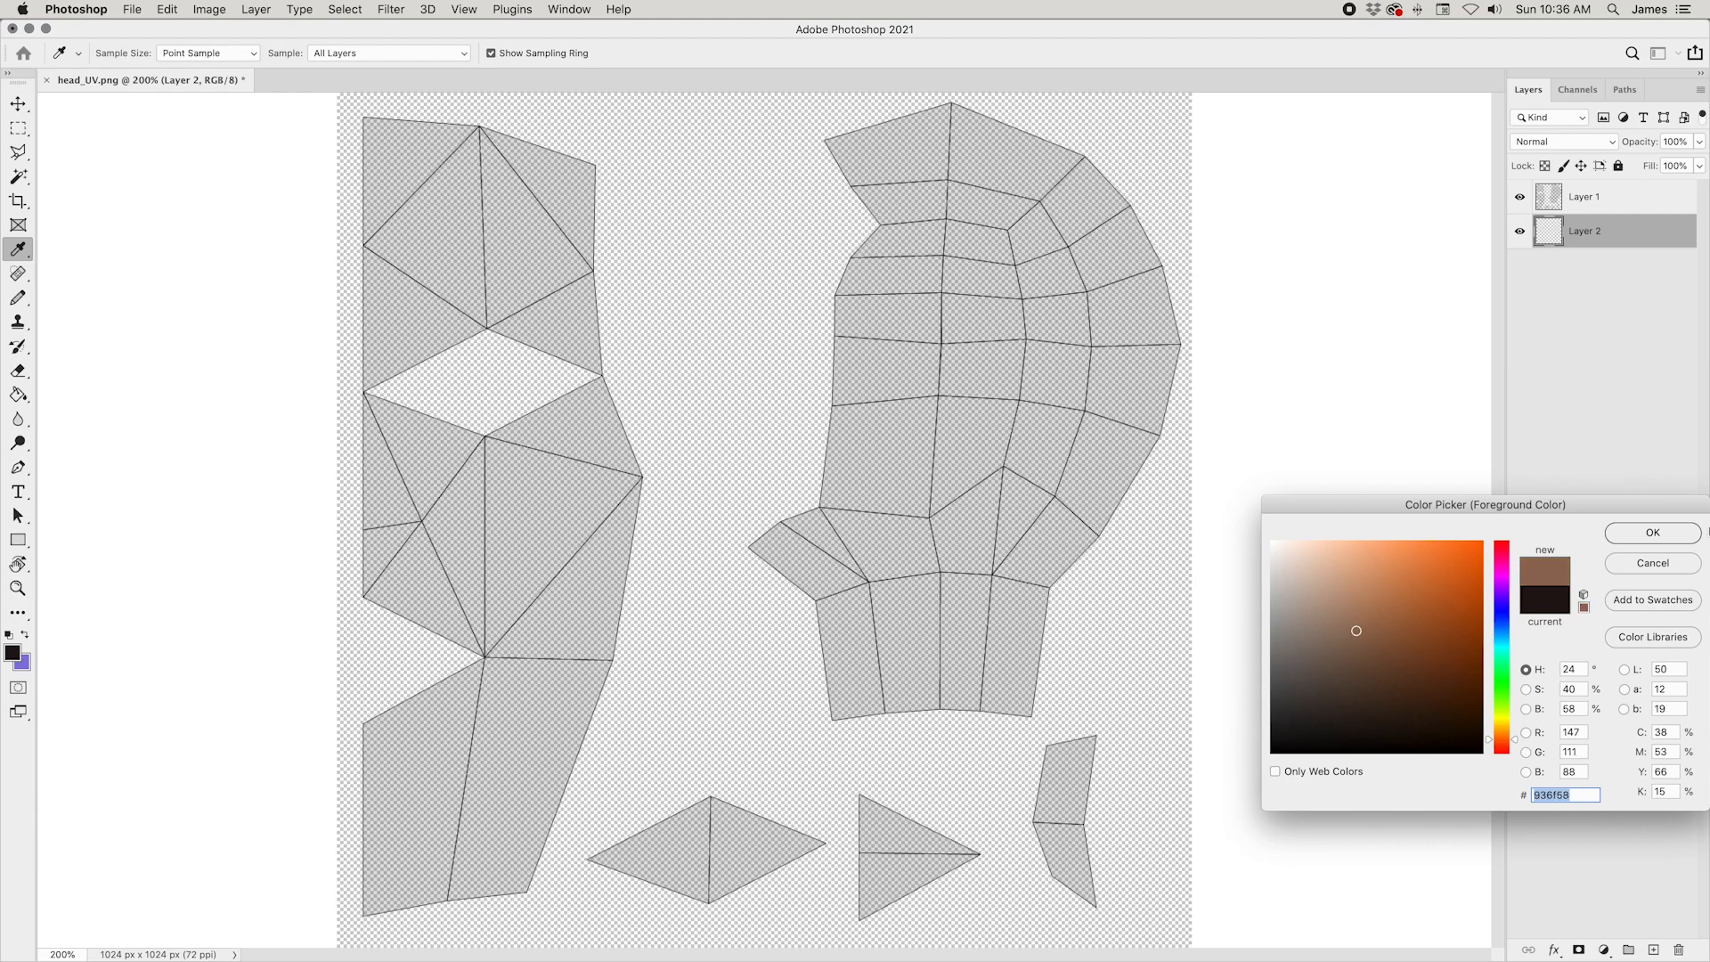
left_click(1661, 533)
key("b")
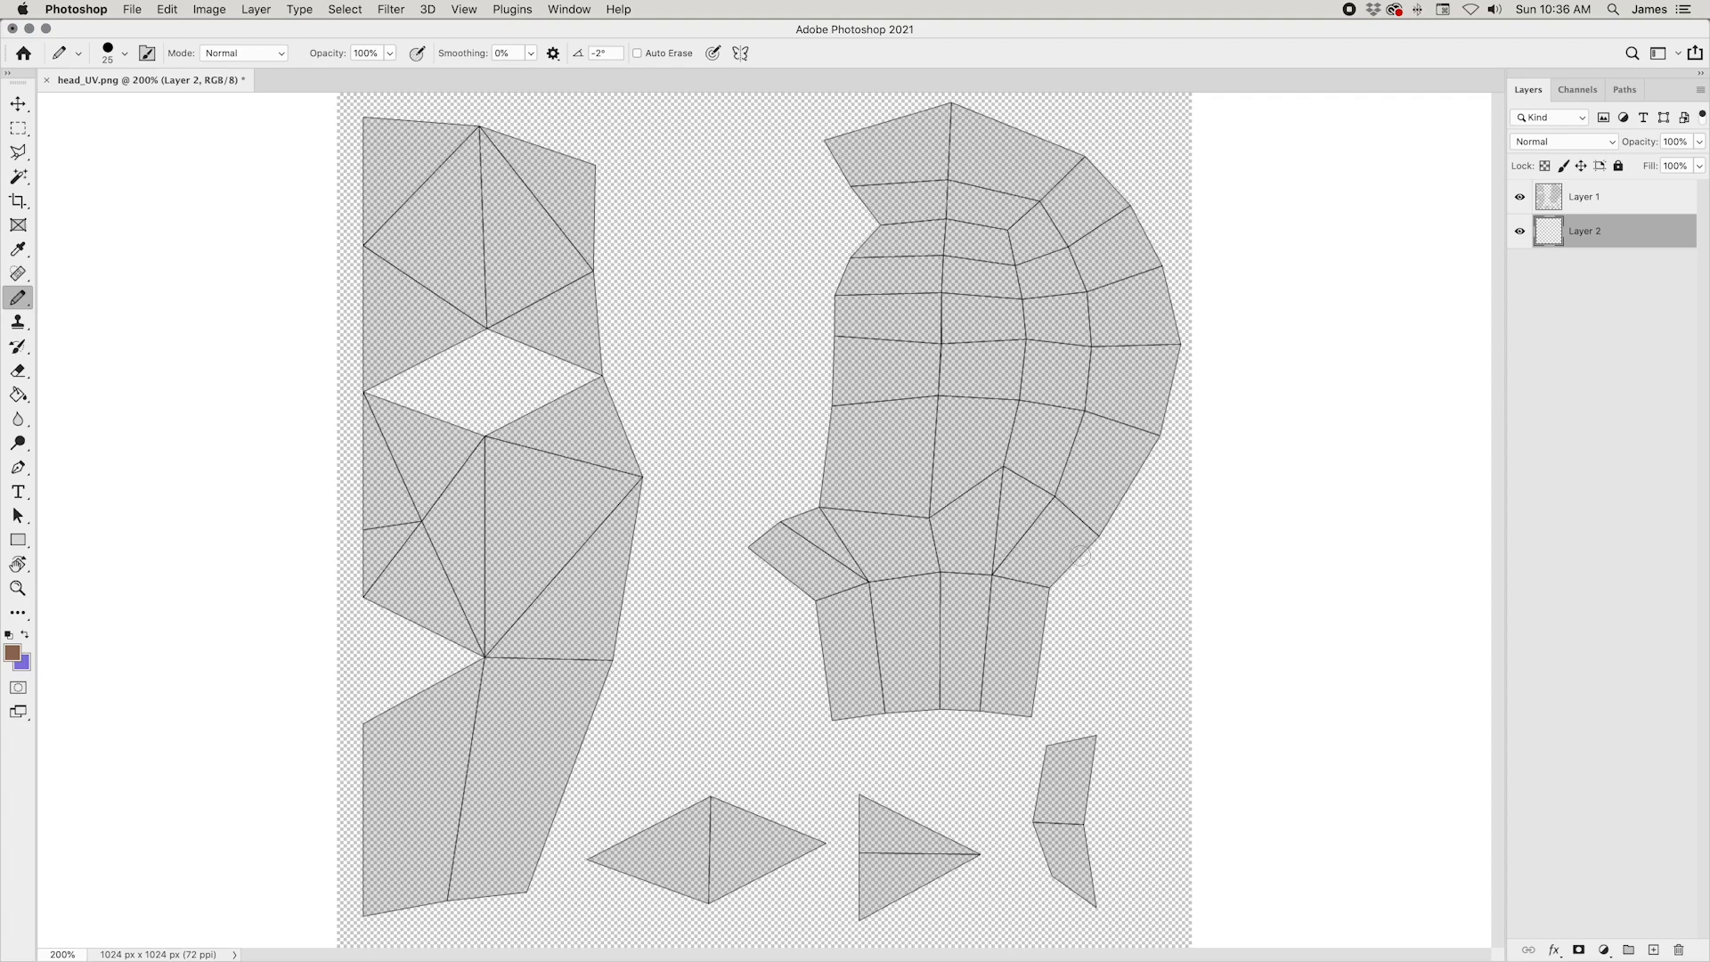
key("alt+BackSpace")
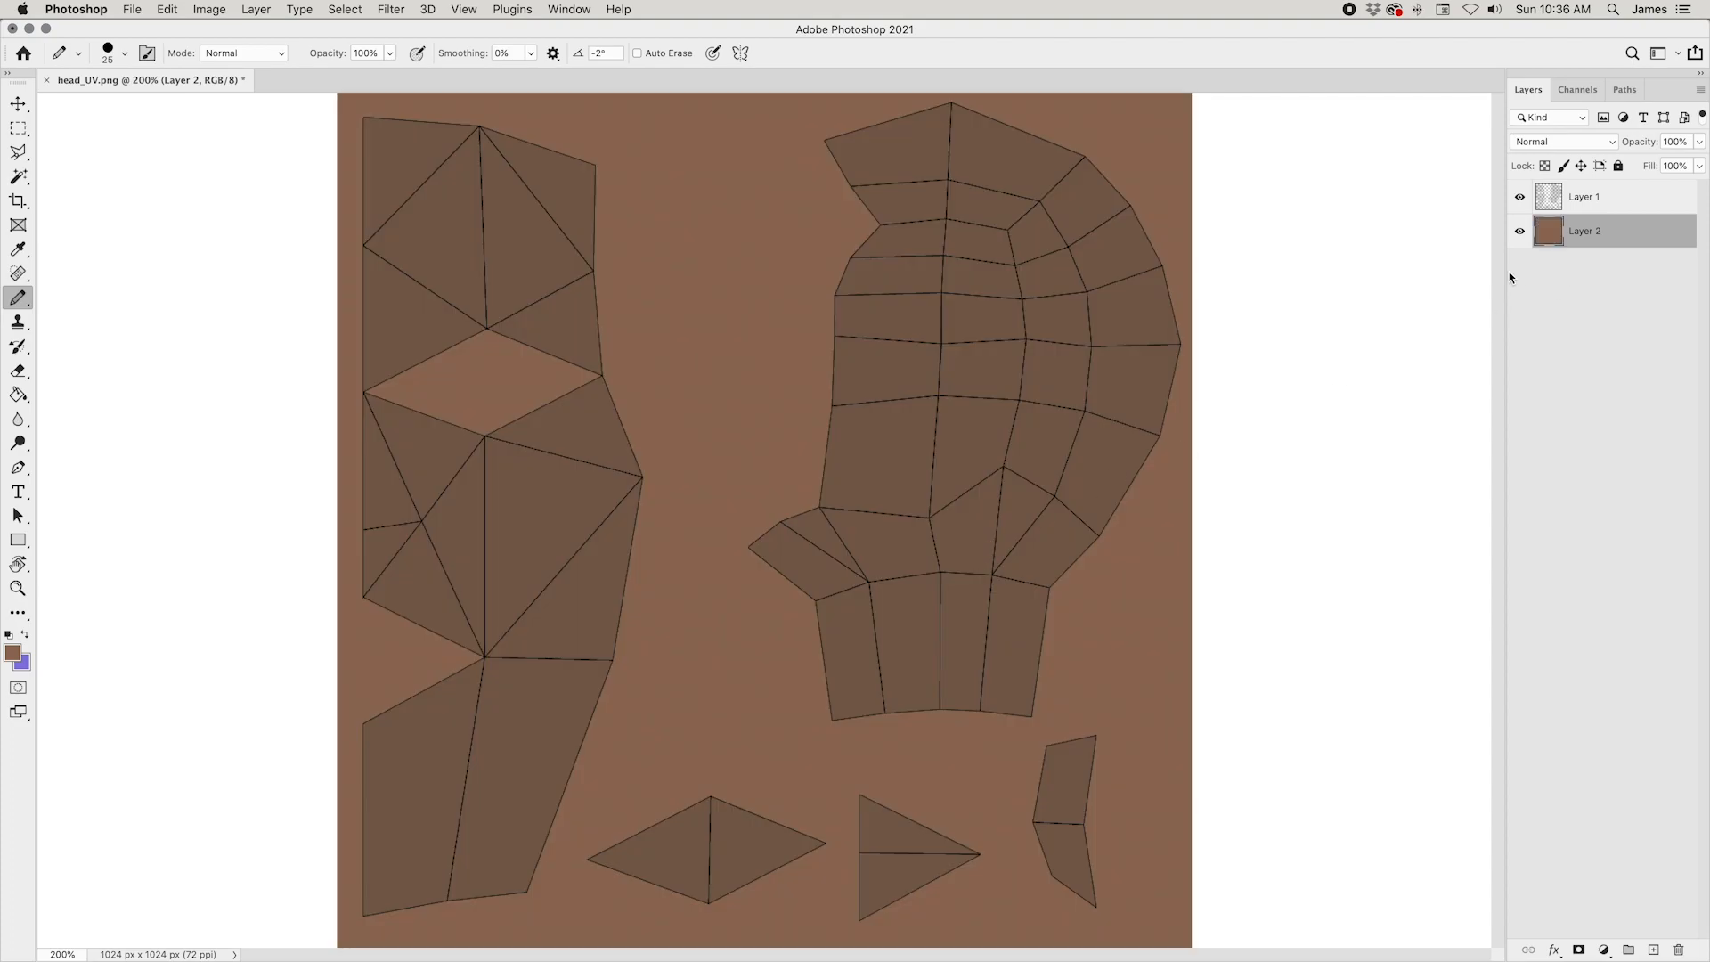
Step: Adjust the brown fill with Hue/Saturation, setting saturation to +14 and lightness to +9
key("super+u")
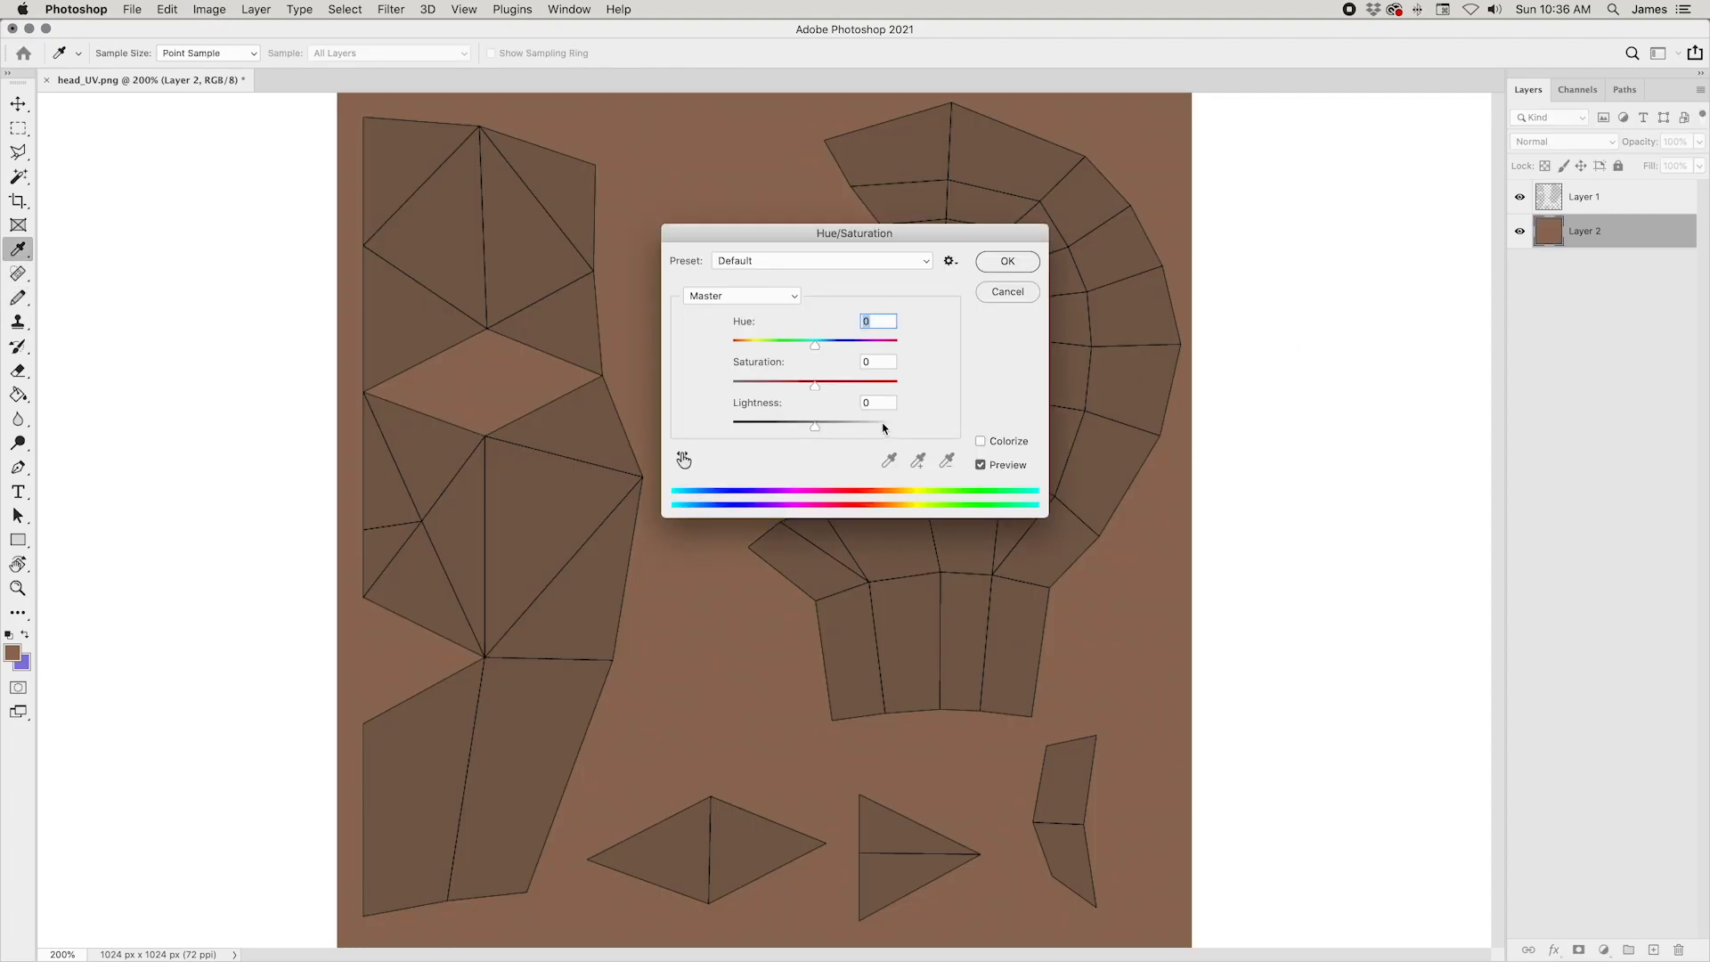
left_click(821, 424)
left_click(825, 386)
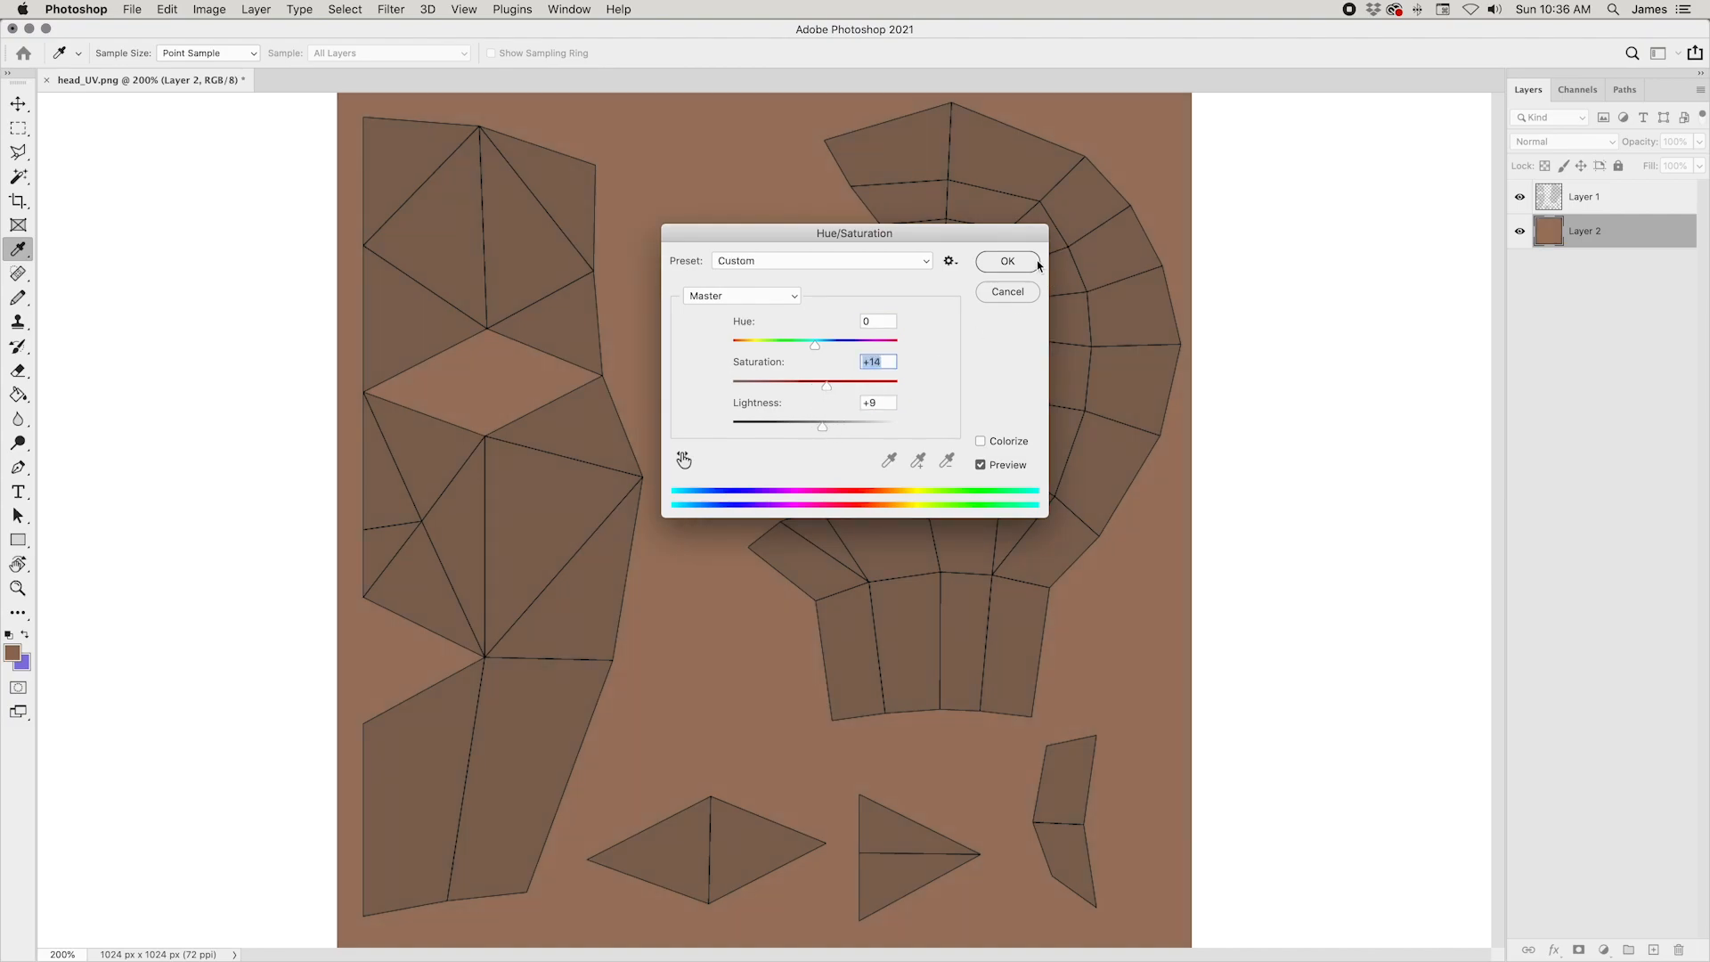
left_click(1036, 264)
key("b")
key("super+1")
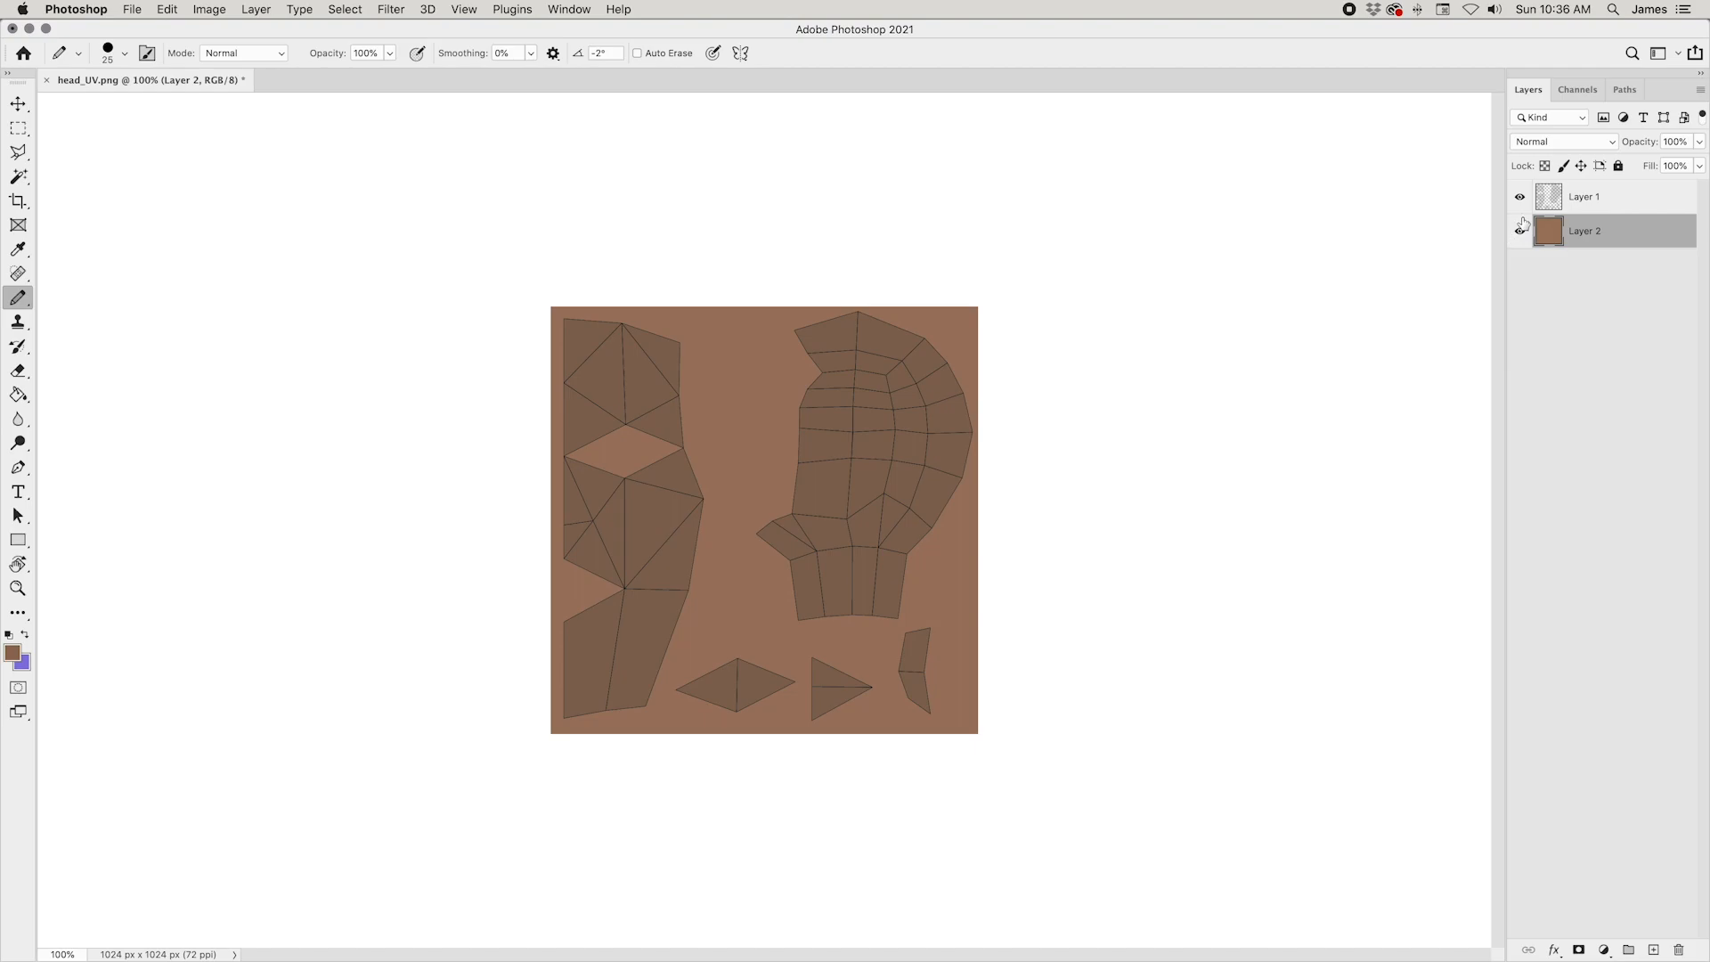
key("super+equal")
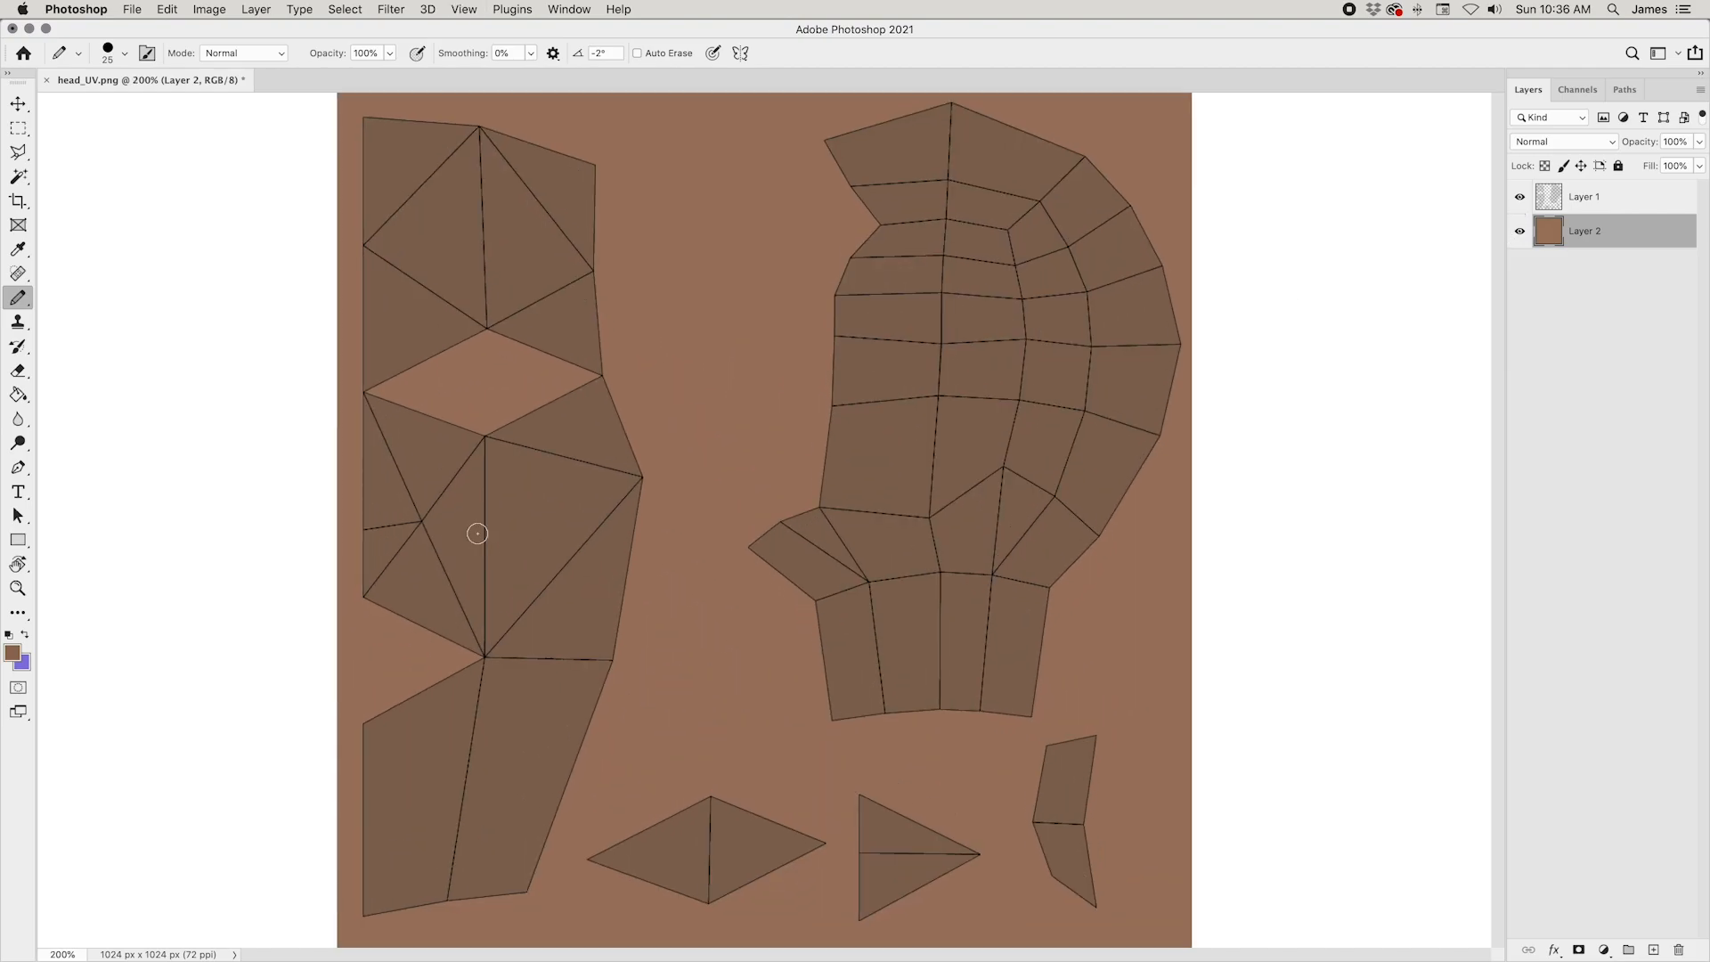
key("super+minus")
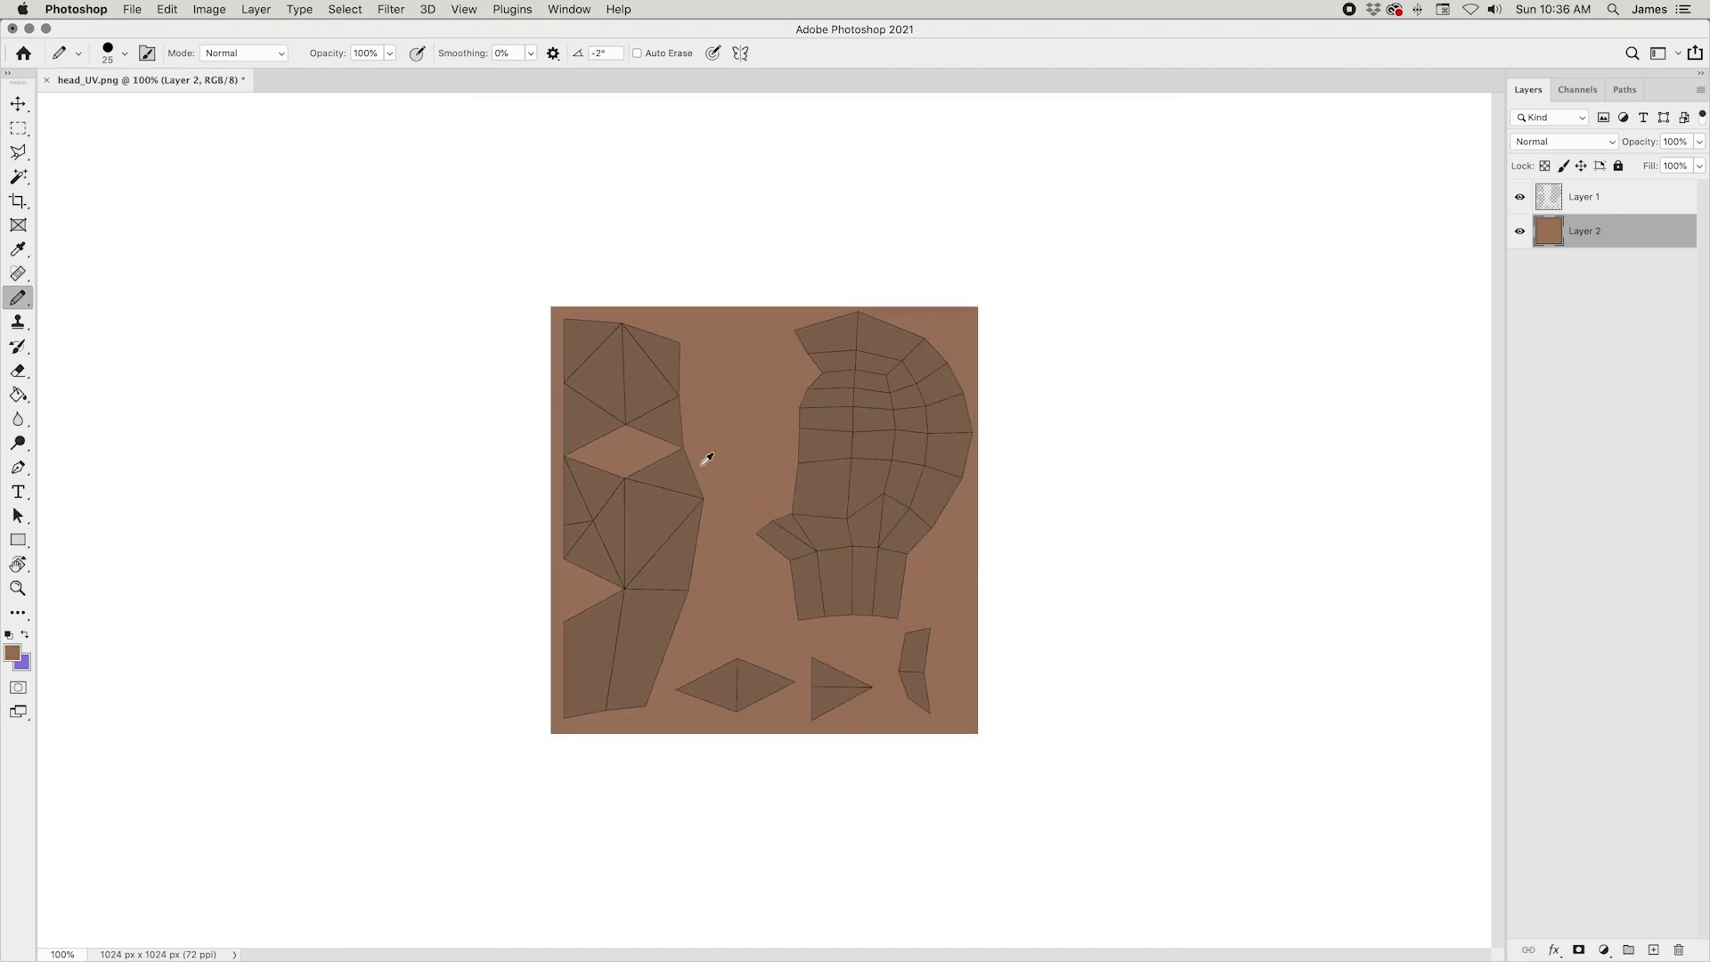
Step: Choose reddish brown 94675b as the foreground colour and paint over the triangular mouth island with an 80 px pencil
left_click(11, 654)
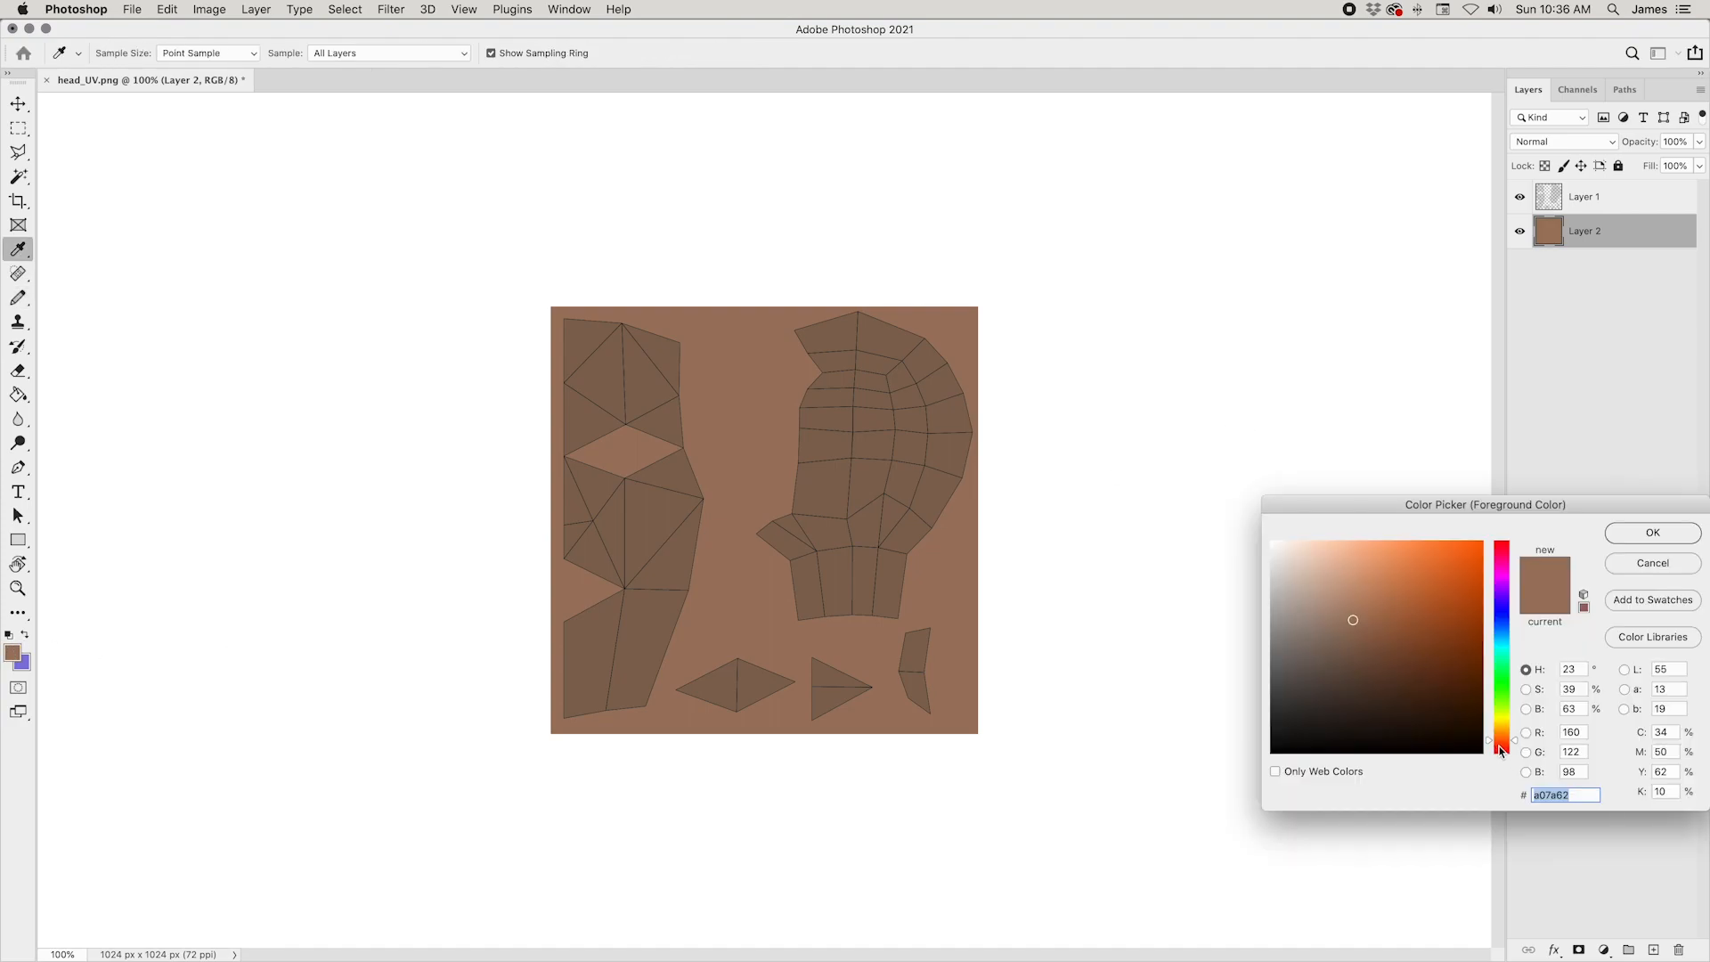
left_click(1500, 746)
left_click(1372, 628)
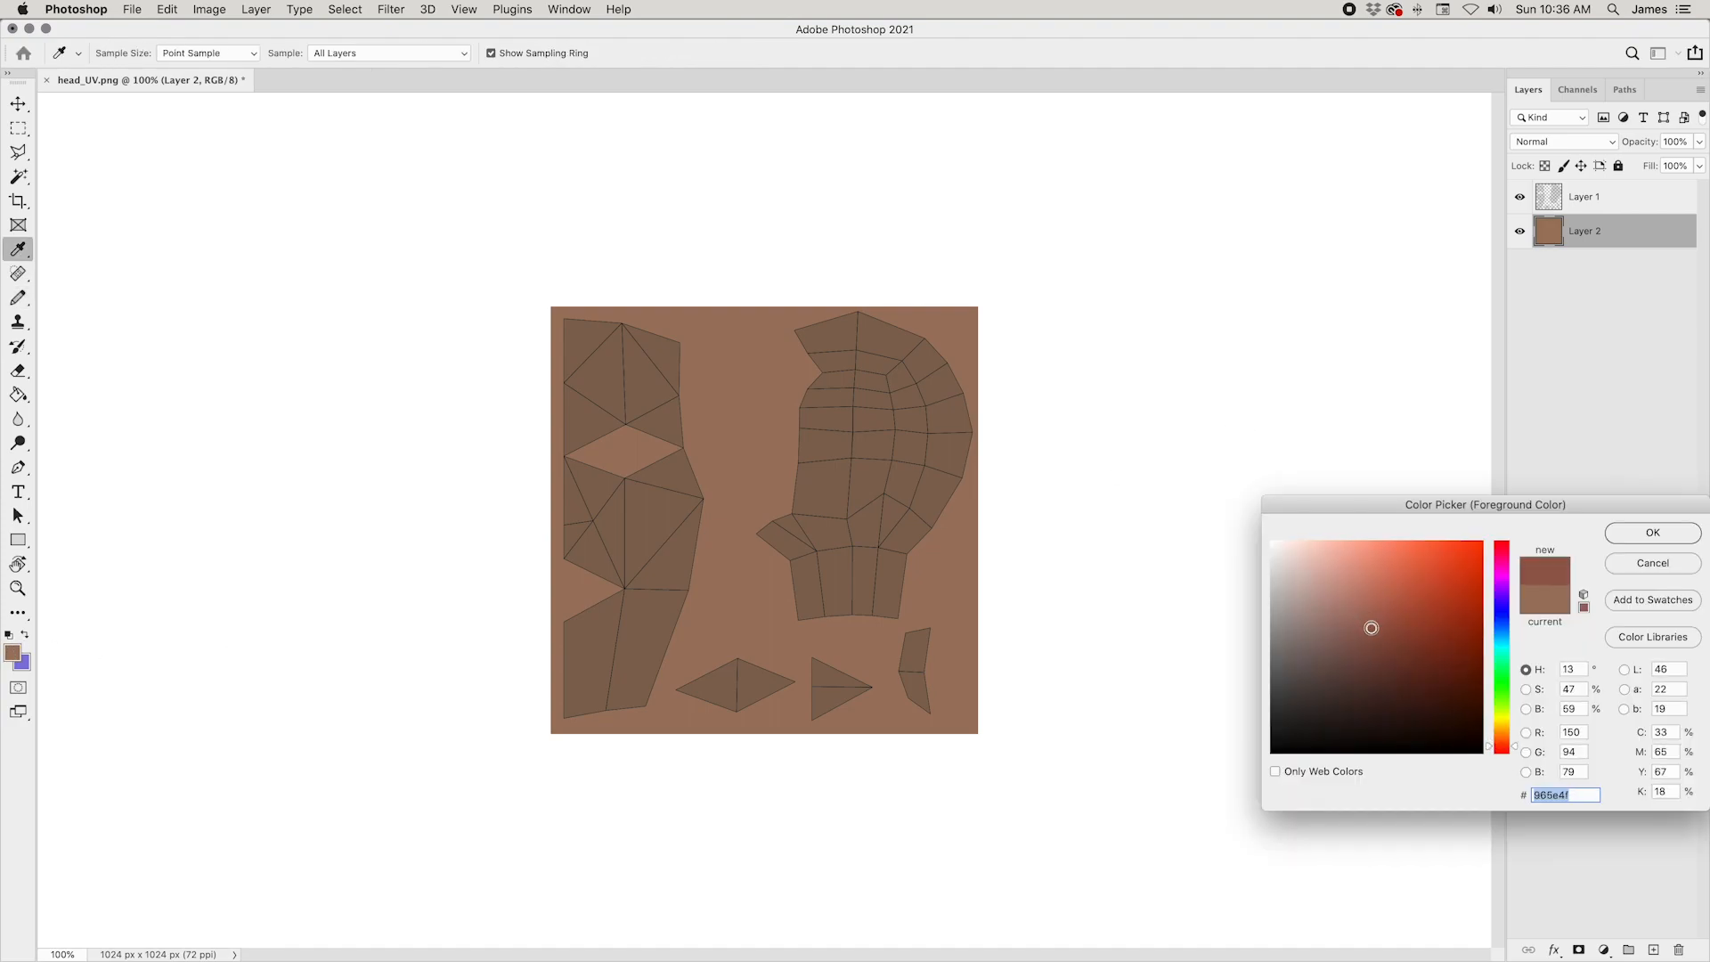
left_click_drag(1371, 627, 1347, 629)
left_click(1370, 624)
left_click(1632, 534)
key("b")
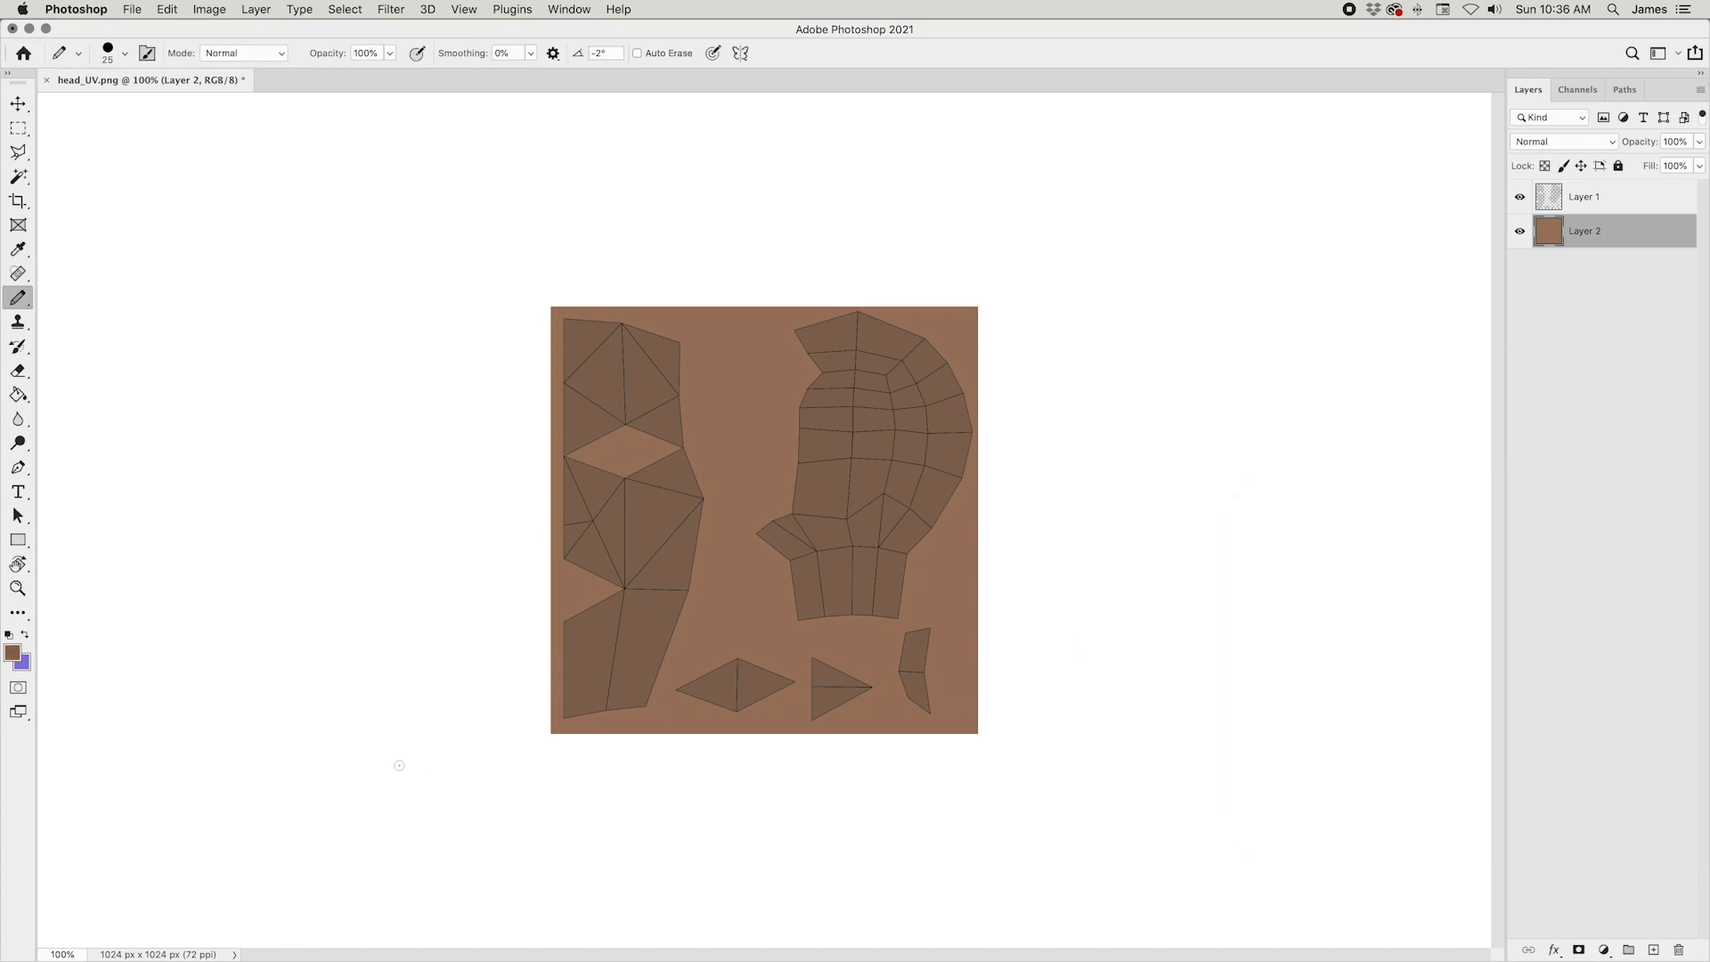
mouse_move(817, 669)
left_mouse_down()
mouse_move(815, 699)
mouse_move(828, 668)
mouse_move(859, 686)
mouse_move(818, 709)
mouse_move(820, 667)
left_mouse_up()
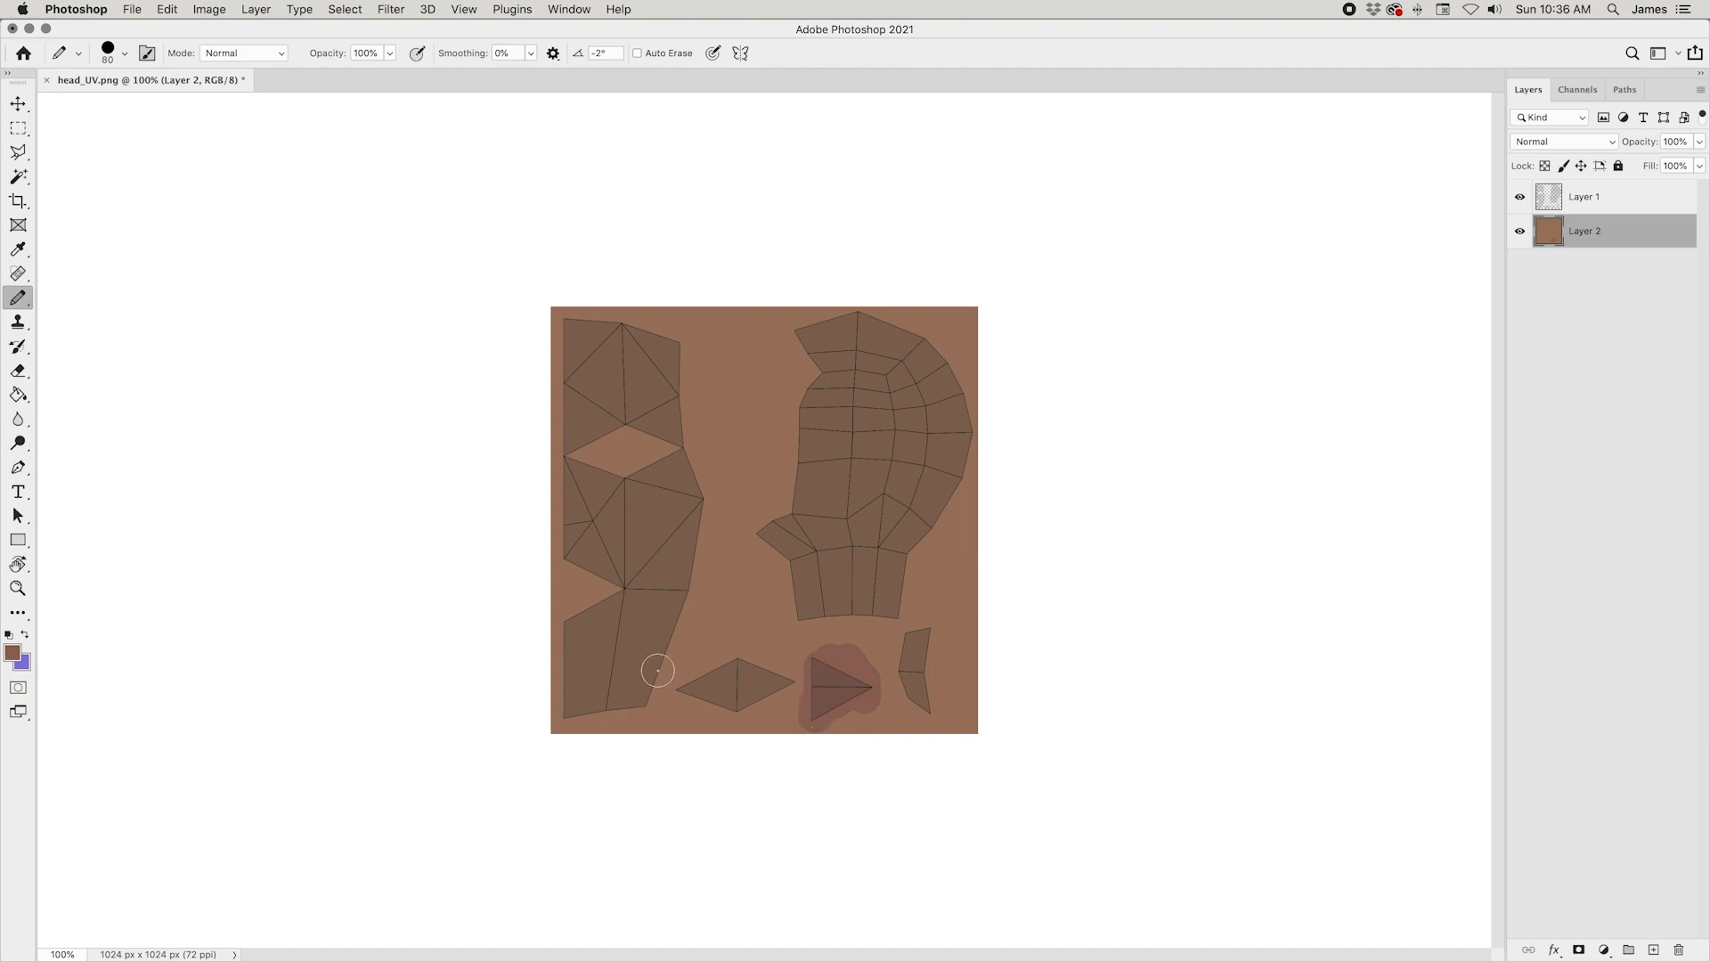
Step: Choose pale pink cdaebf as the foreground colour and paint over the diamond-shaped eye island with a 125 px pencil
left_click(13, 653)
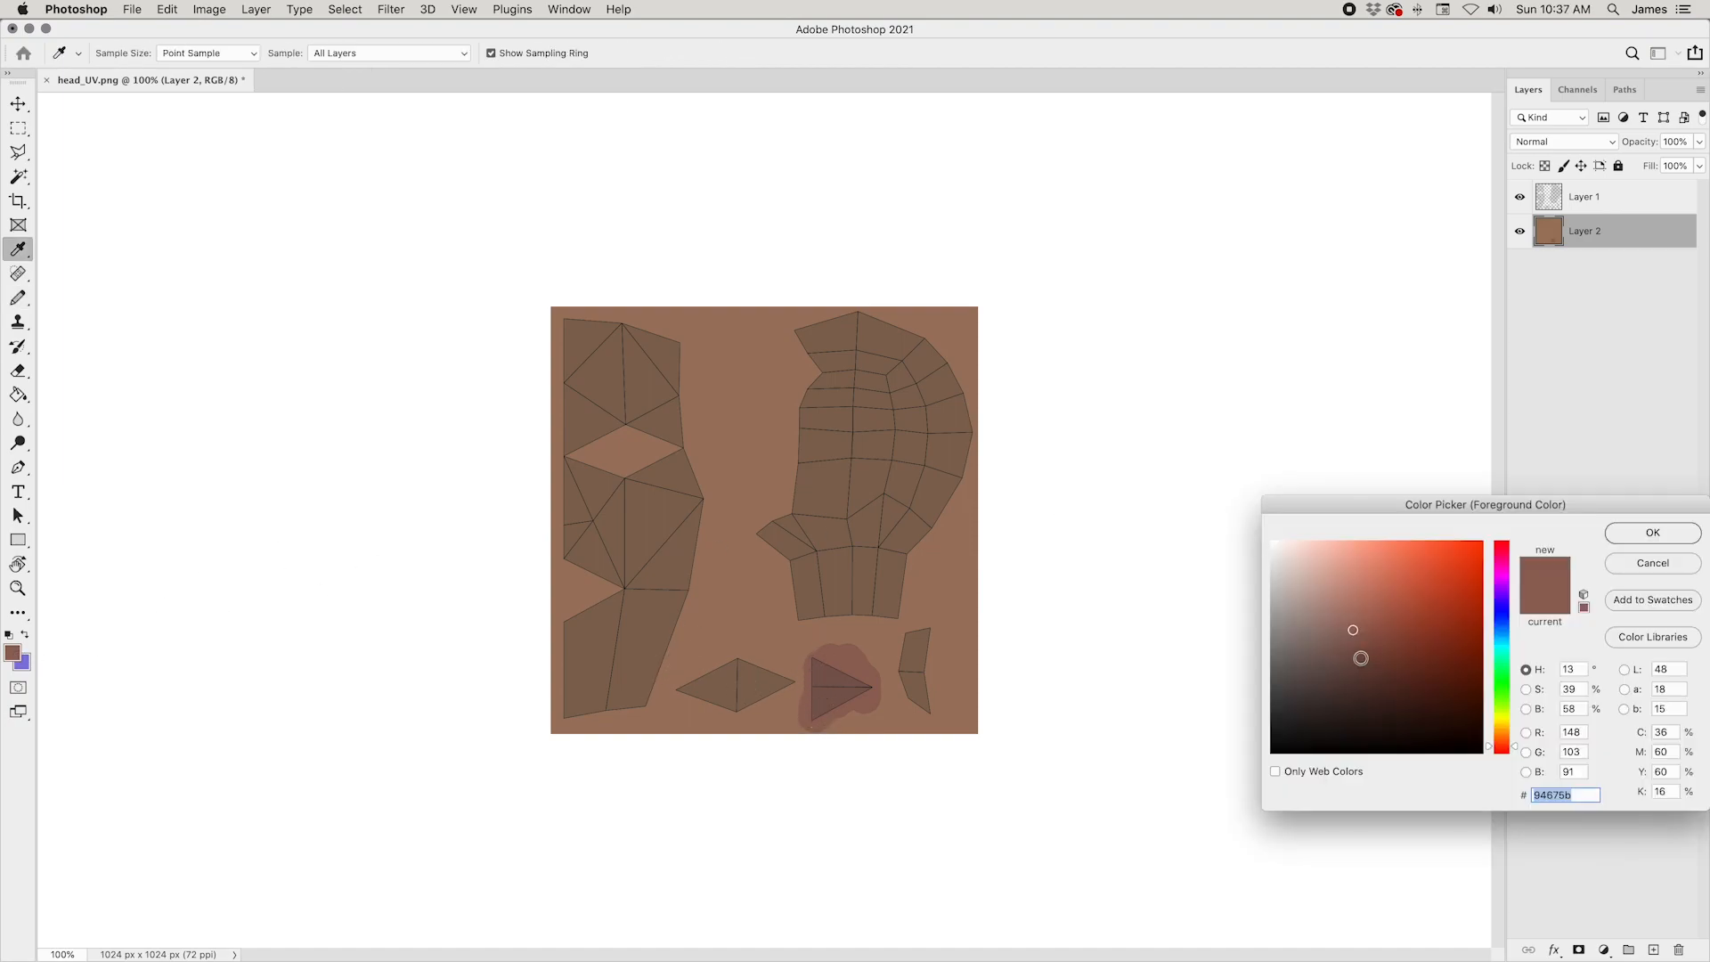
left_click(1325, 591)
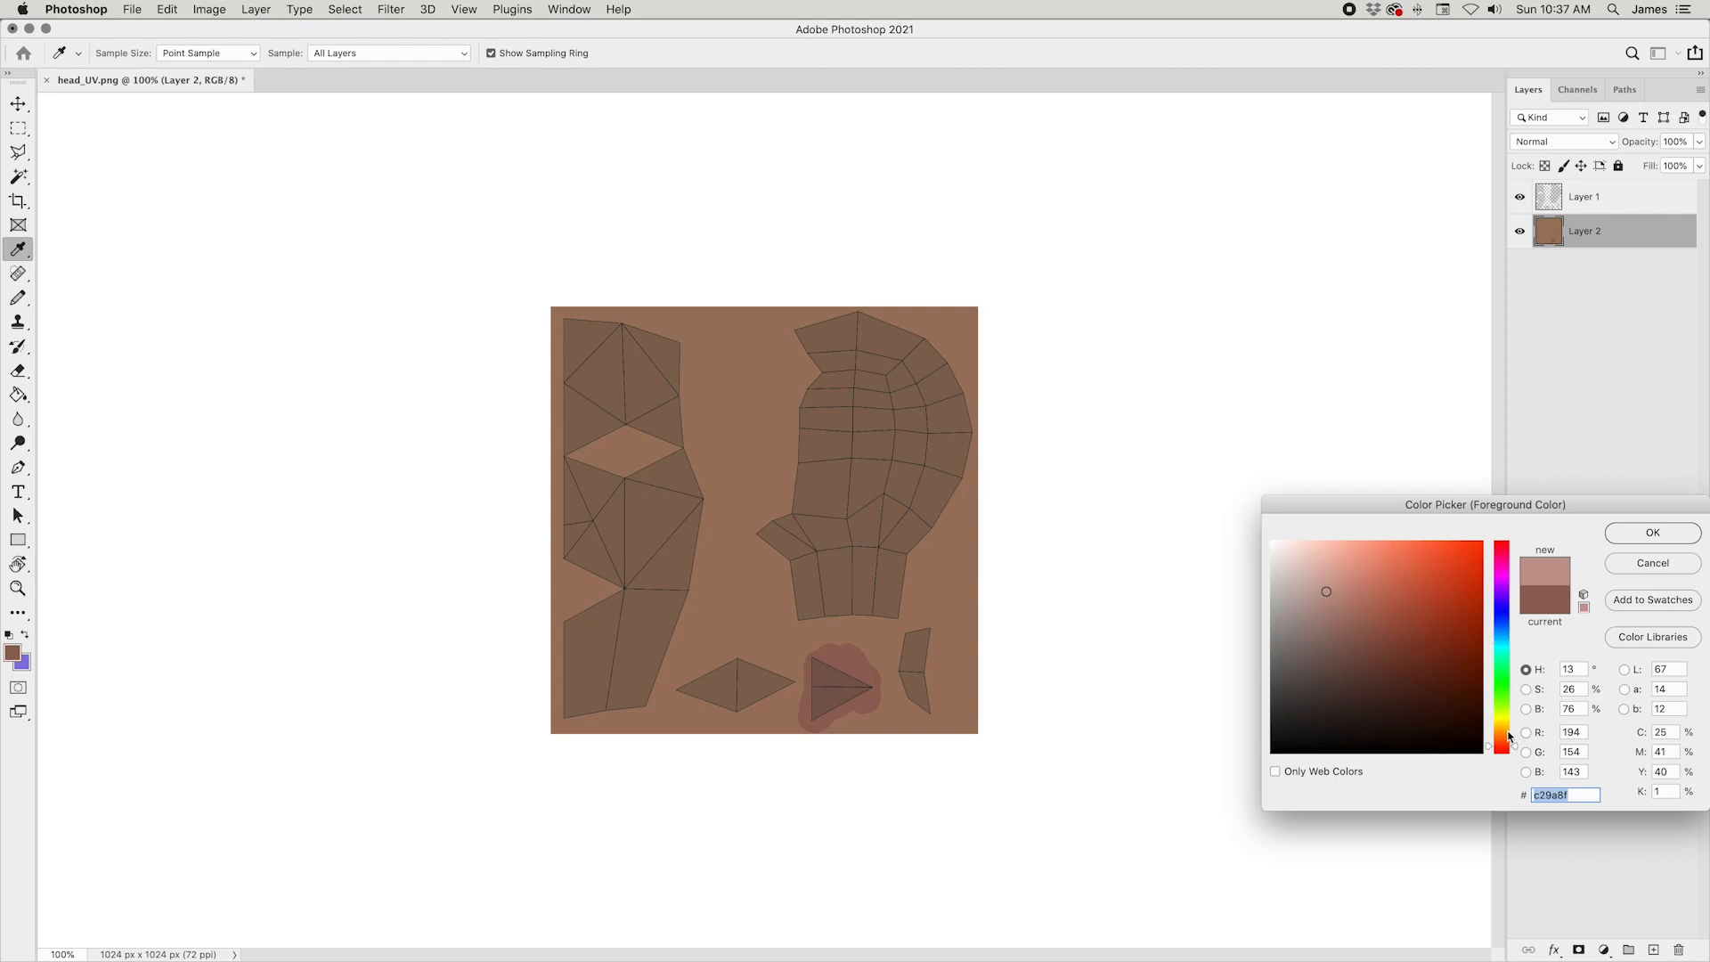
left_click(1505, 559)
left_click(1302, 586)
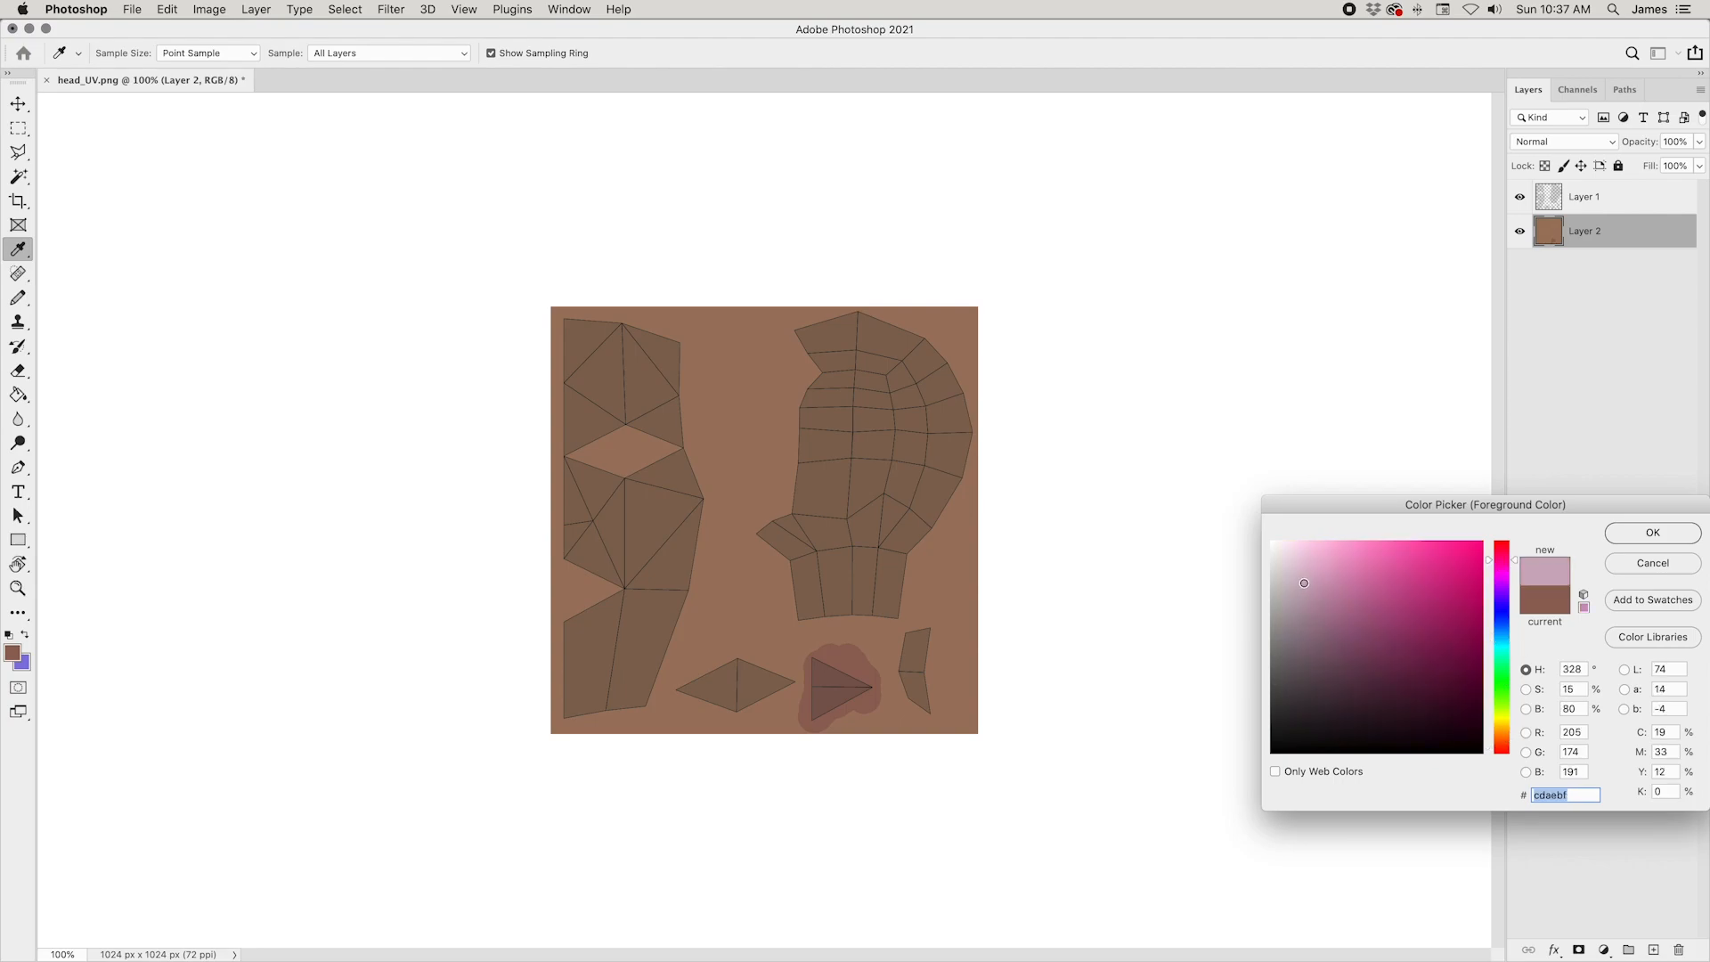
left_click(1652, 531)
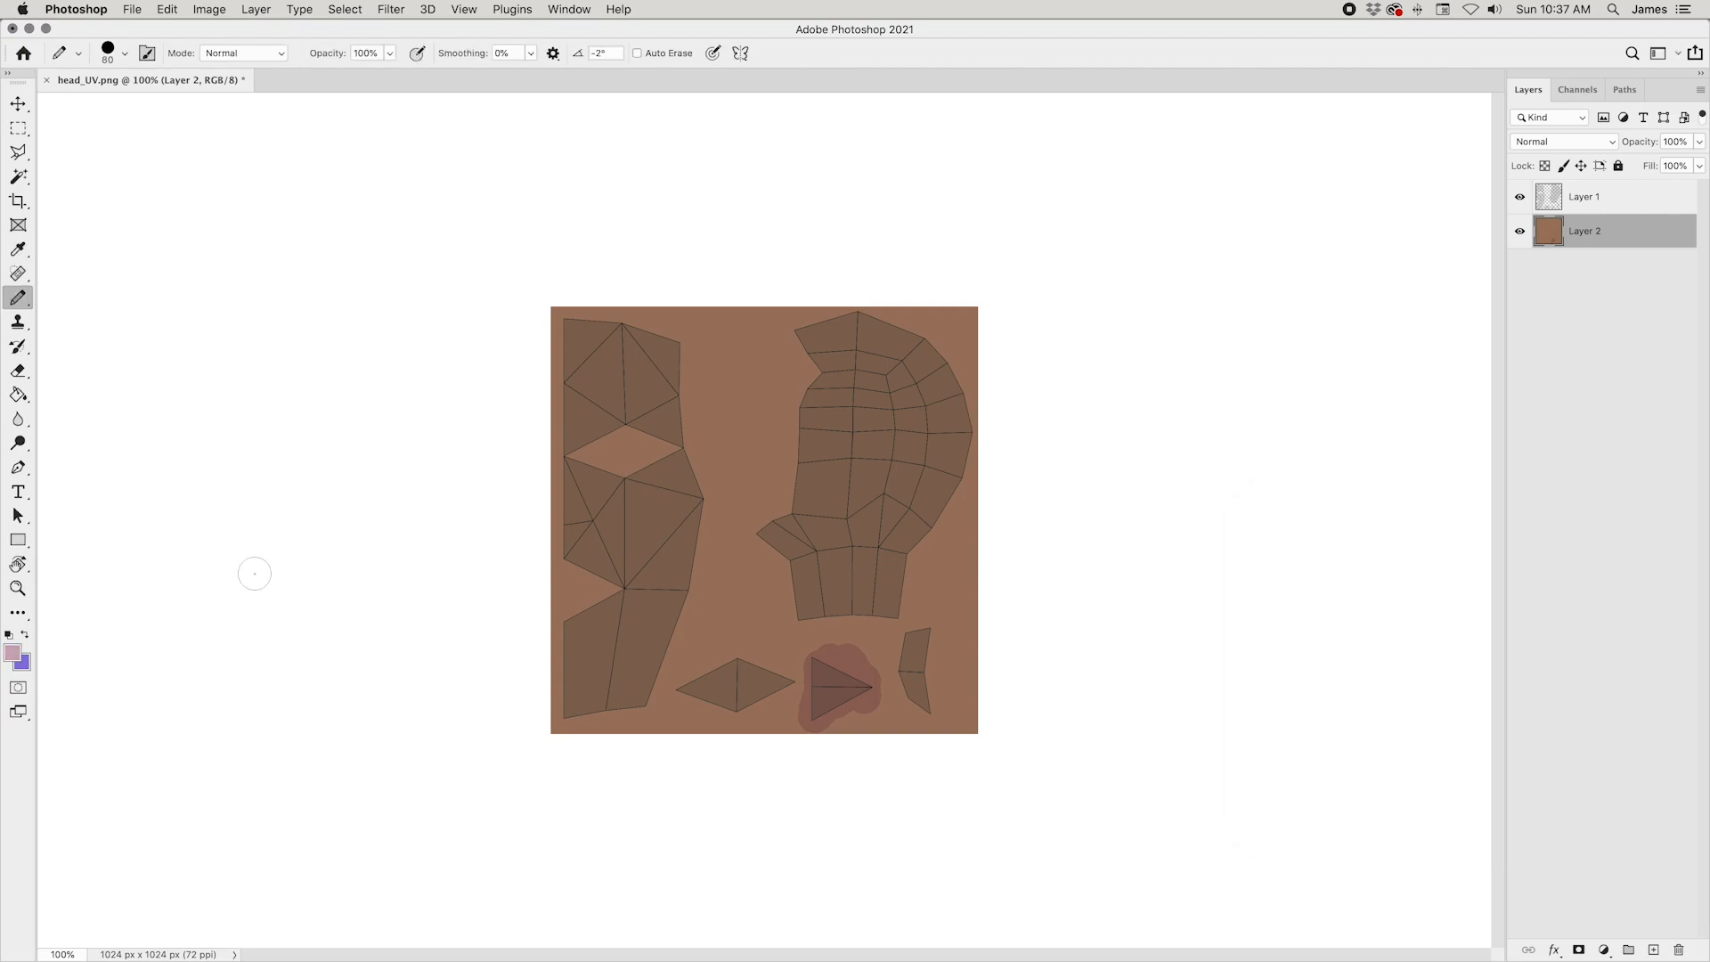
left_click(744, 677)
mouse_move(743, 677)
left_mouse_down()
mouse_move(771, 684)
mouse_move(709, 684)
mouse_move(694, 703)
mouse_move(752, 717)
mouse_move(725, 690)
left_mouse_up()
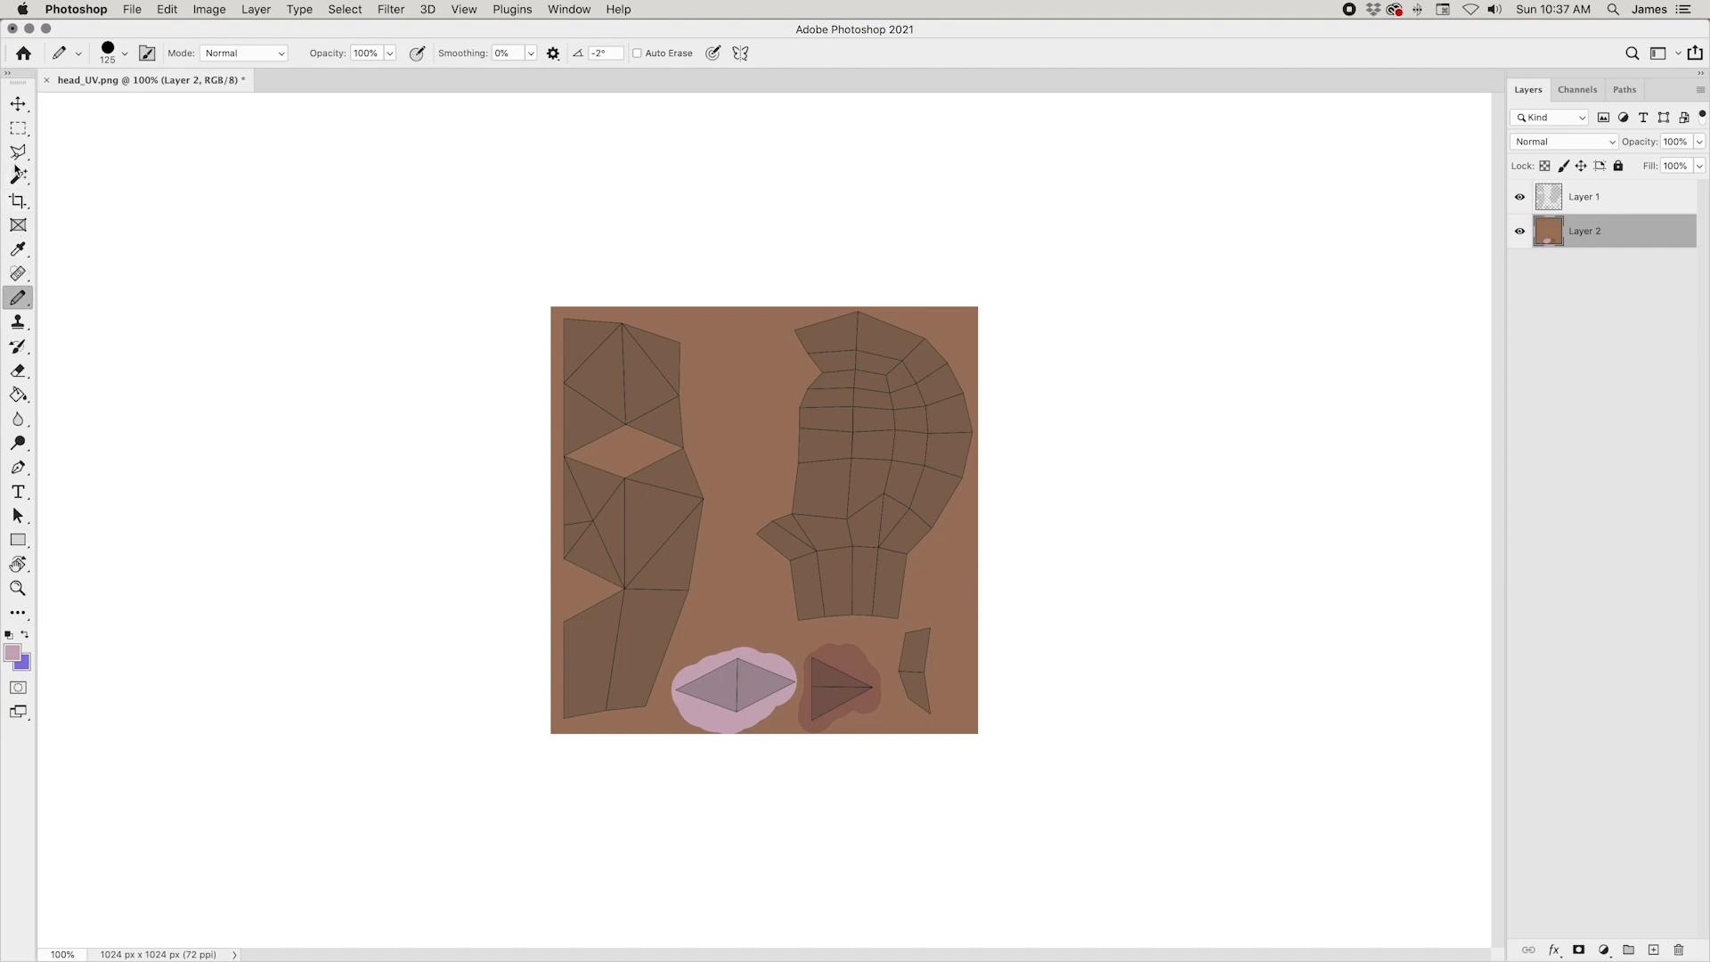
Step: Select the pale pink patch around the eye island with the Magic Wand at tolerance 20
left_click(19, 176)
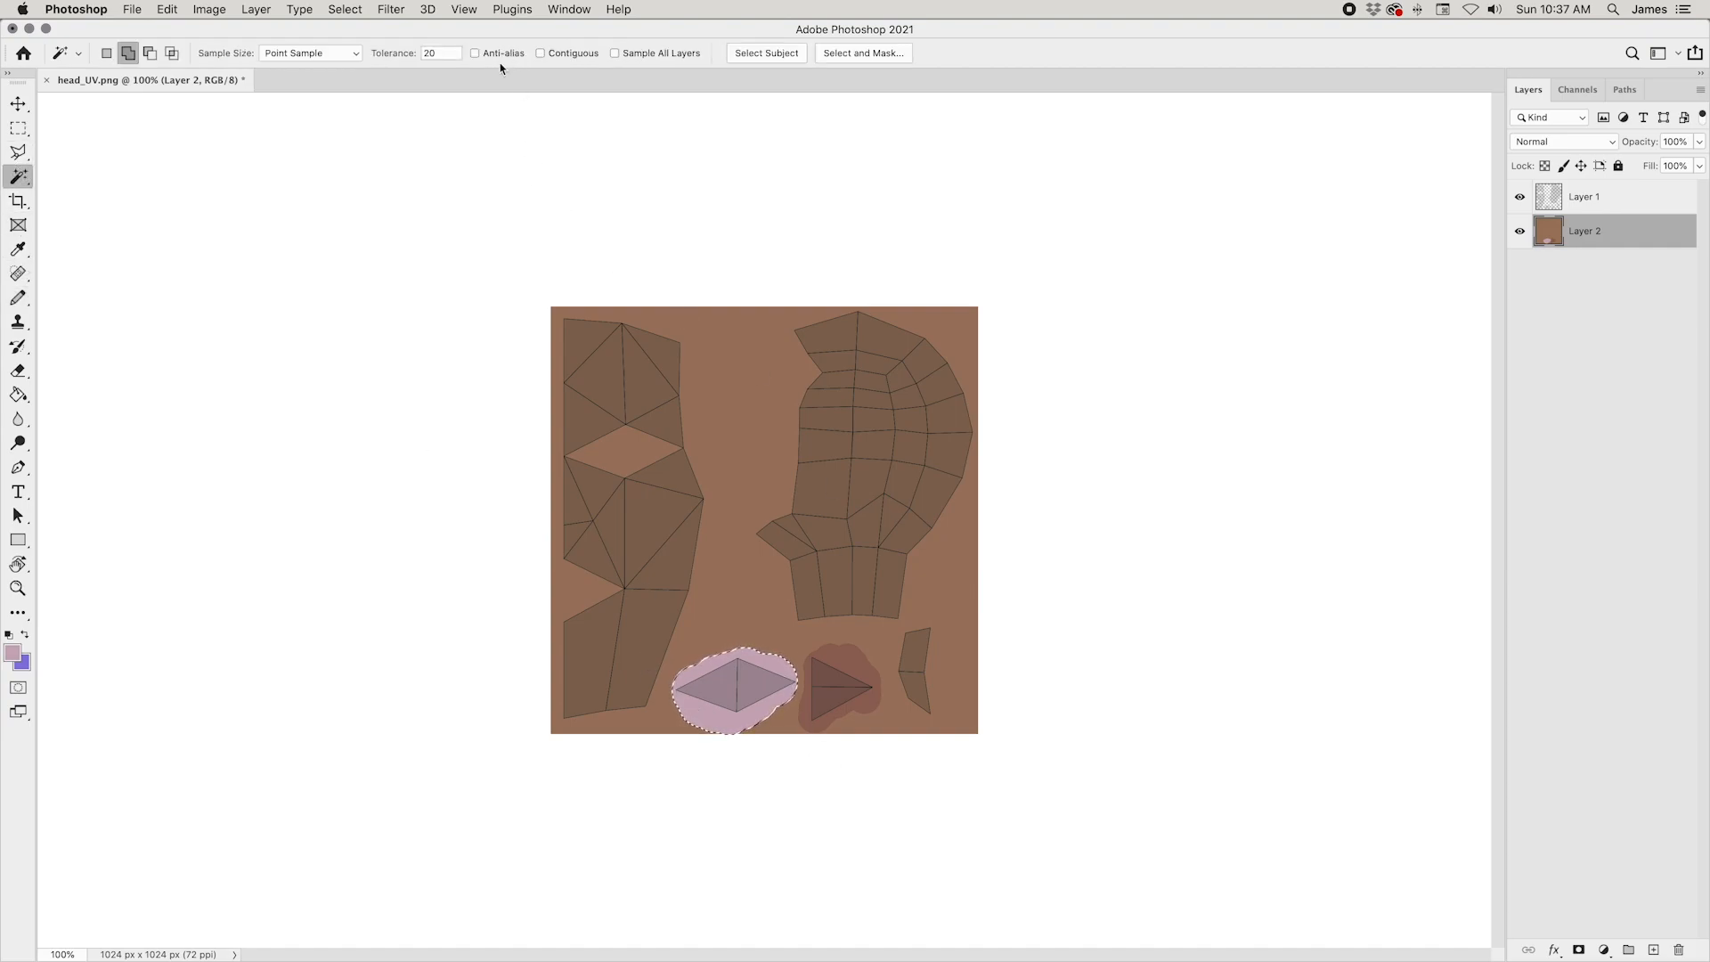
key("super+equal")
key("super+equal")
left_click_drag(891, 703, 944, 431)
key("super+equal")
key("super+equal")
key("super+equal")
key("super+equal")
key("super+equal")
key("super+d")
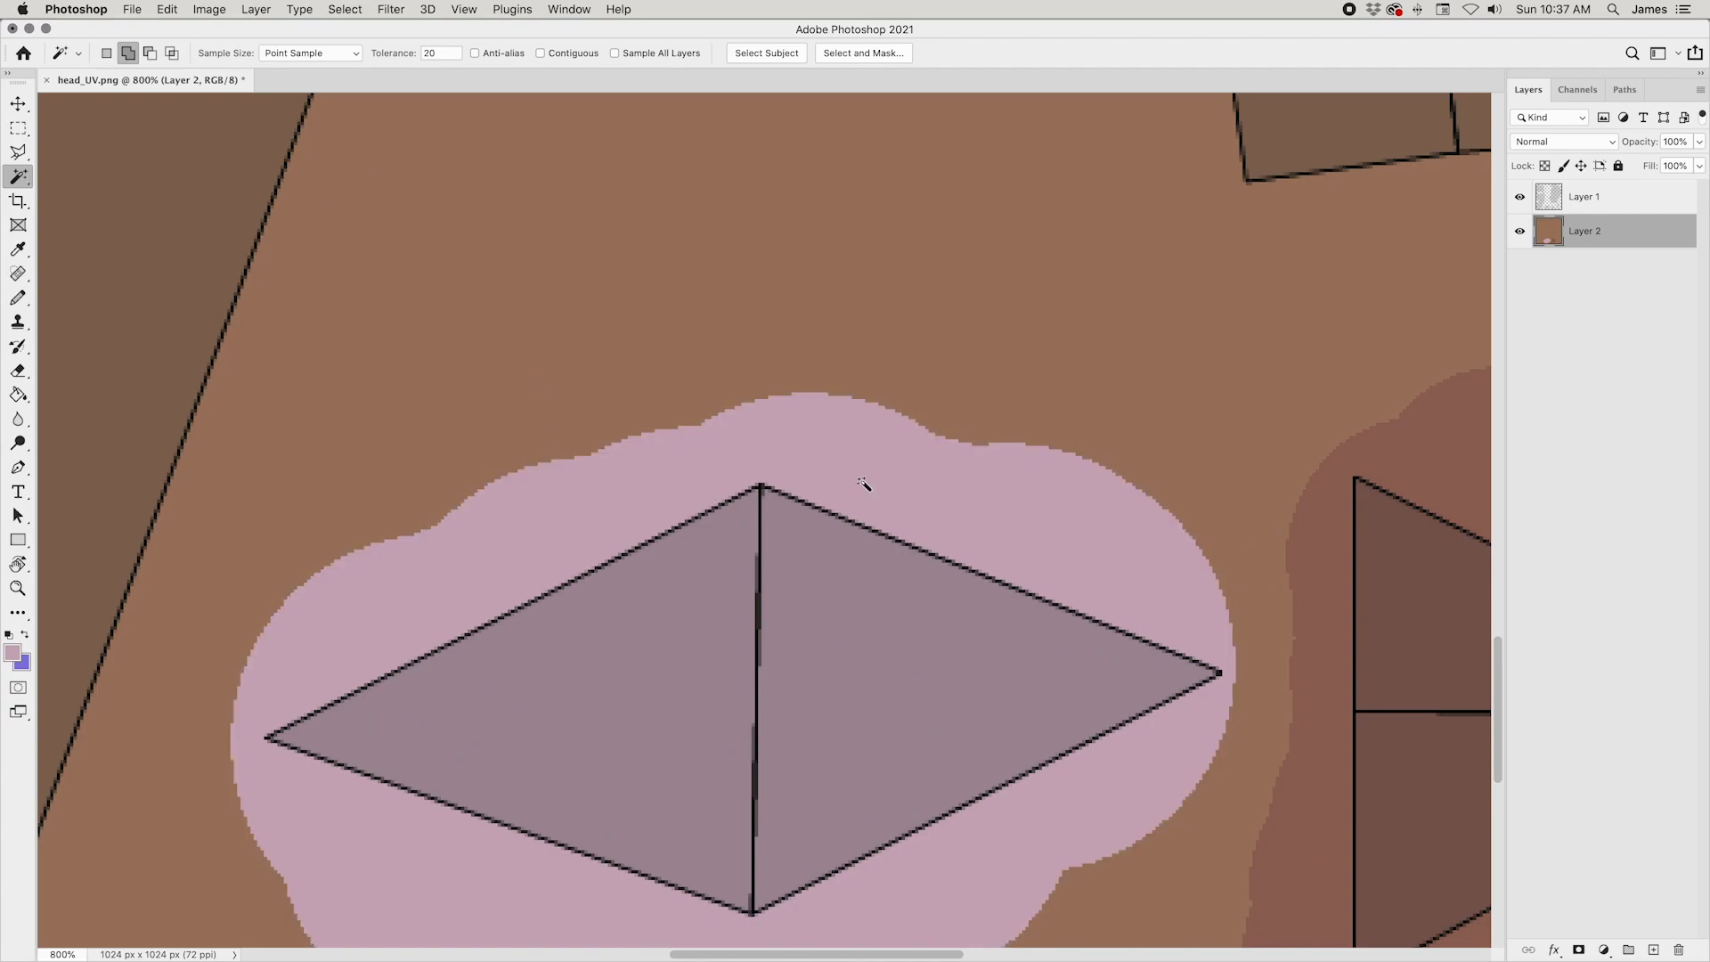
left_click(951, 478)
Step: Try to separate the selected pink patch from Layer 2 by removing it and pasting it onto its own layer
key("Delete")
key("super+v")
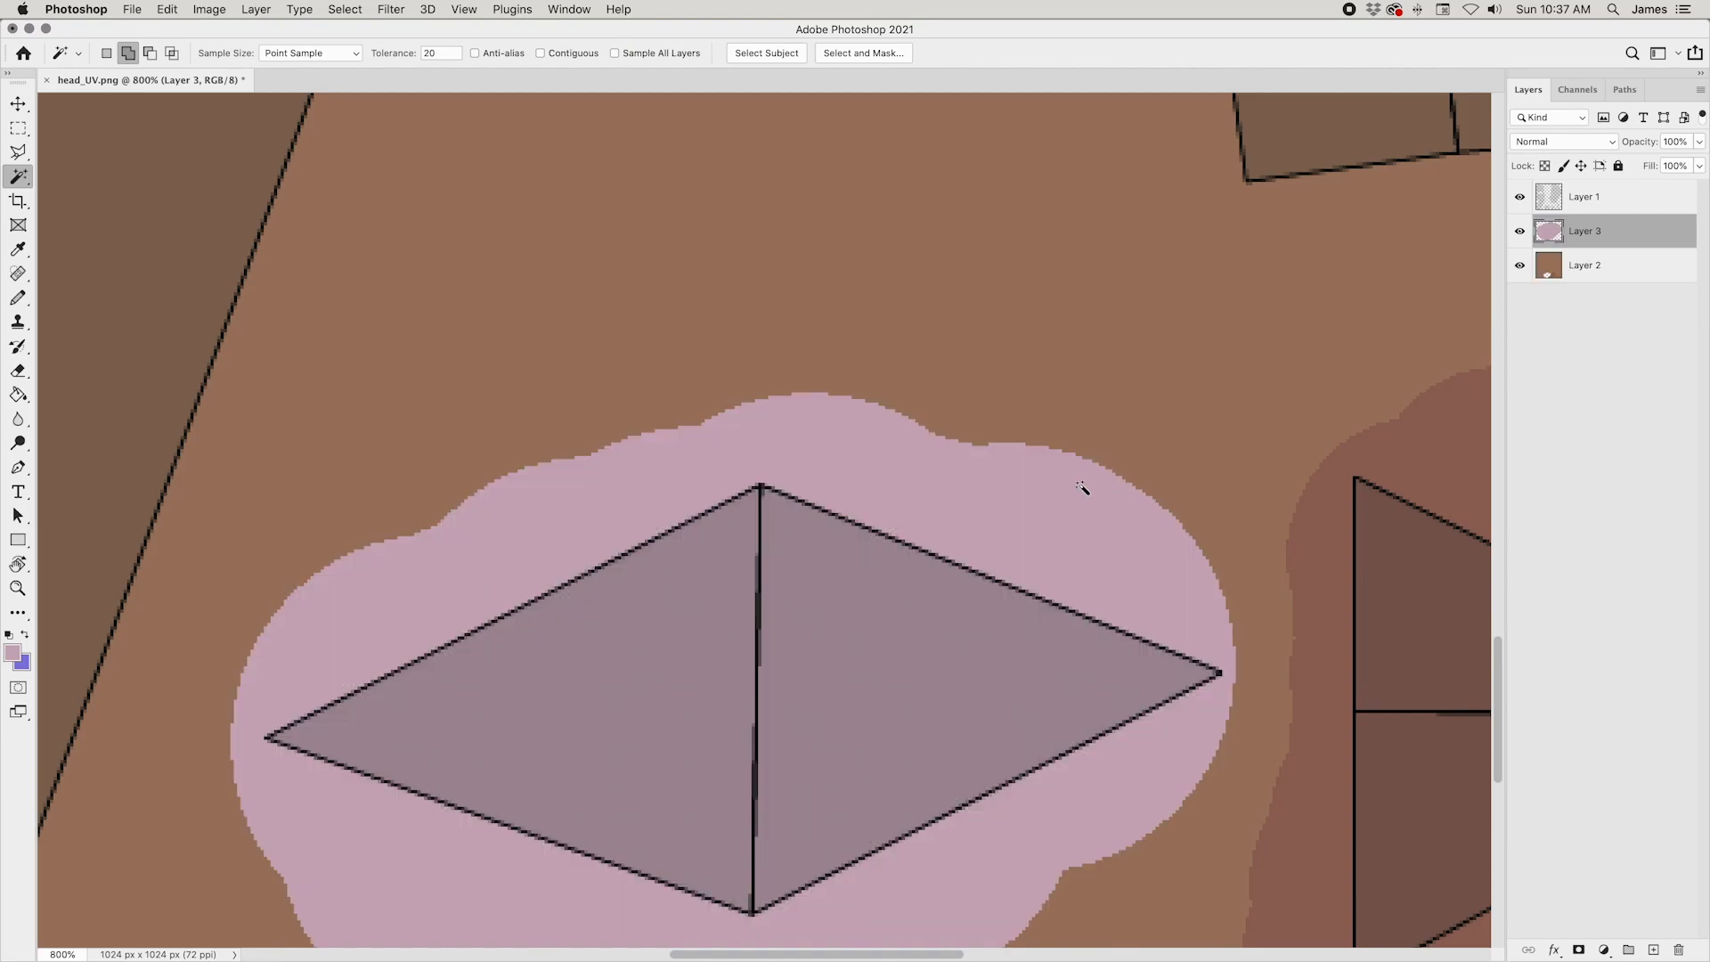
key("super+z")
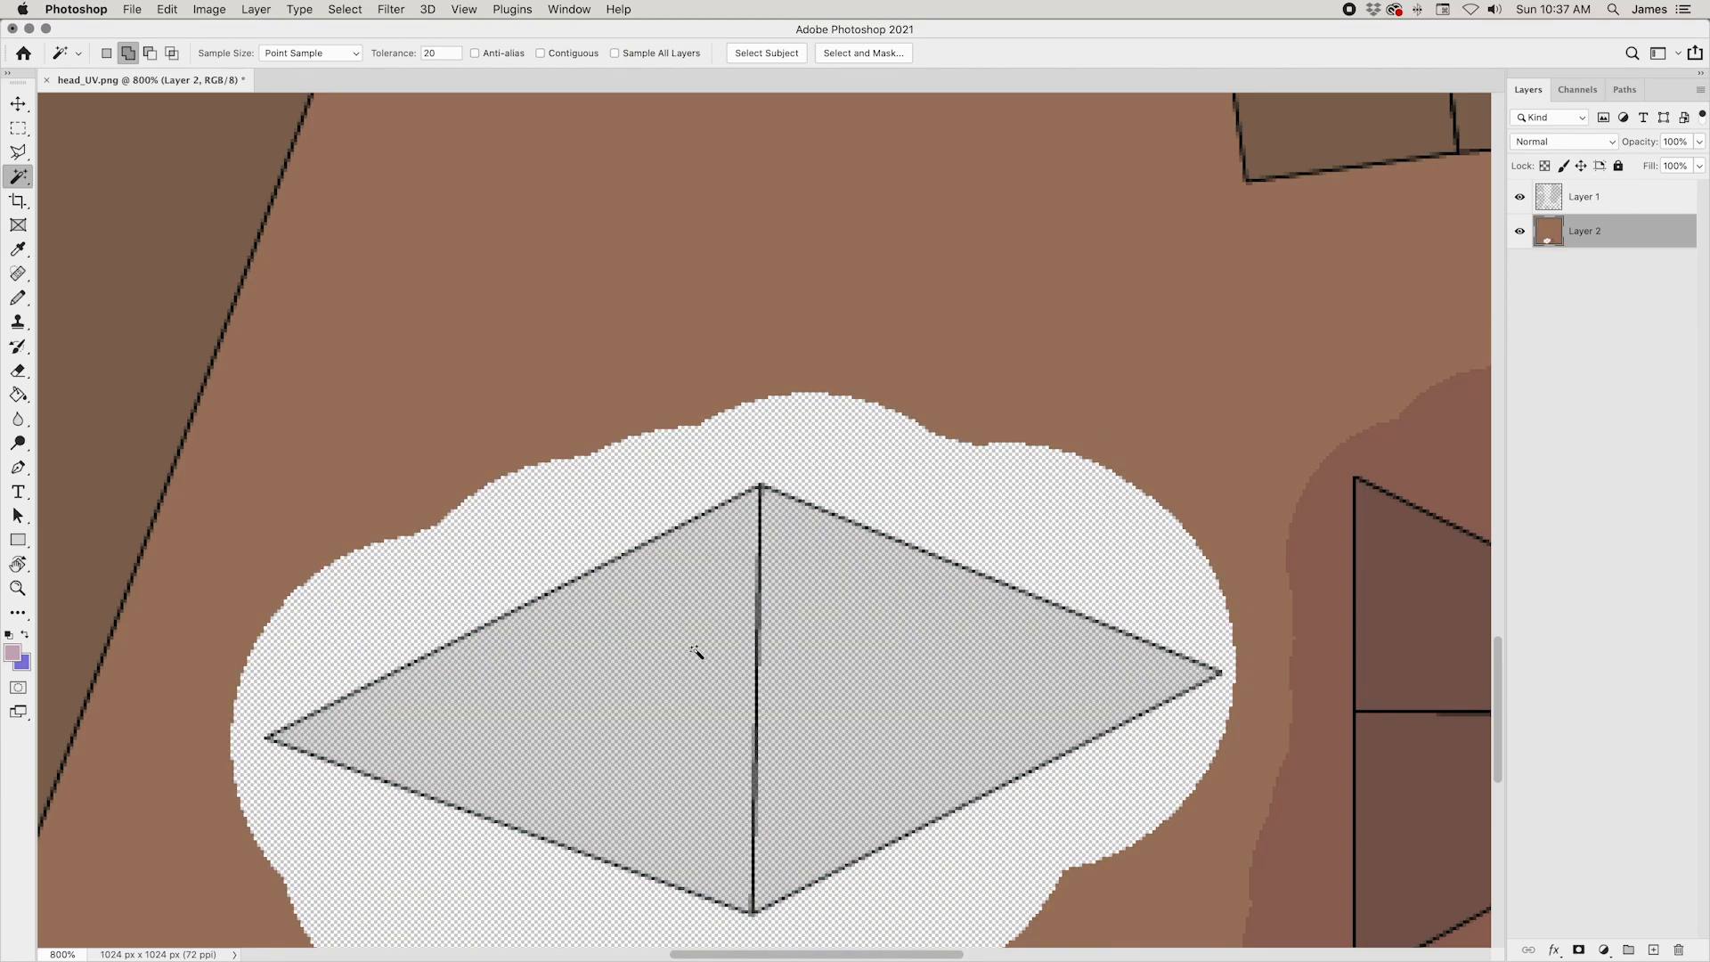
key("super+z")
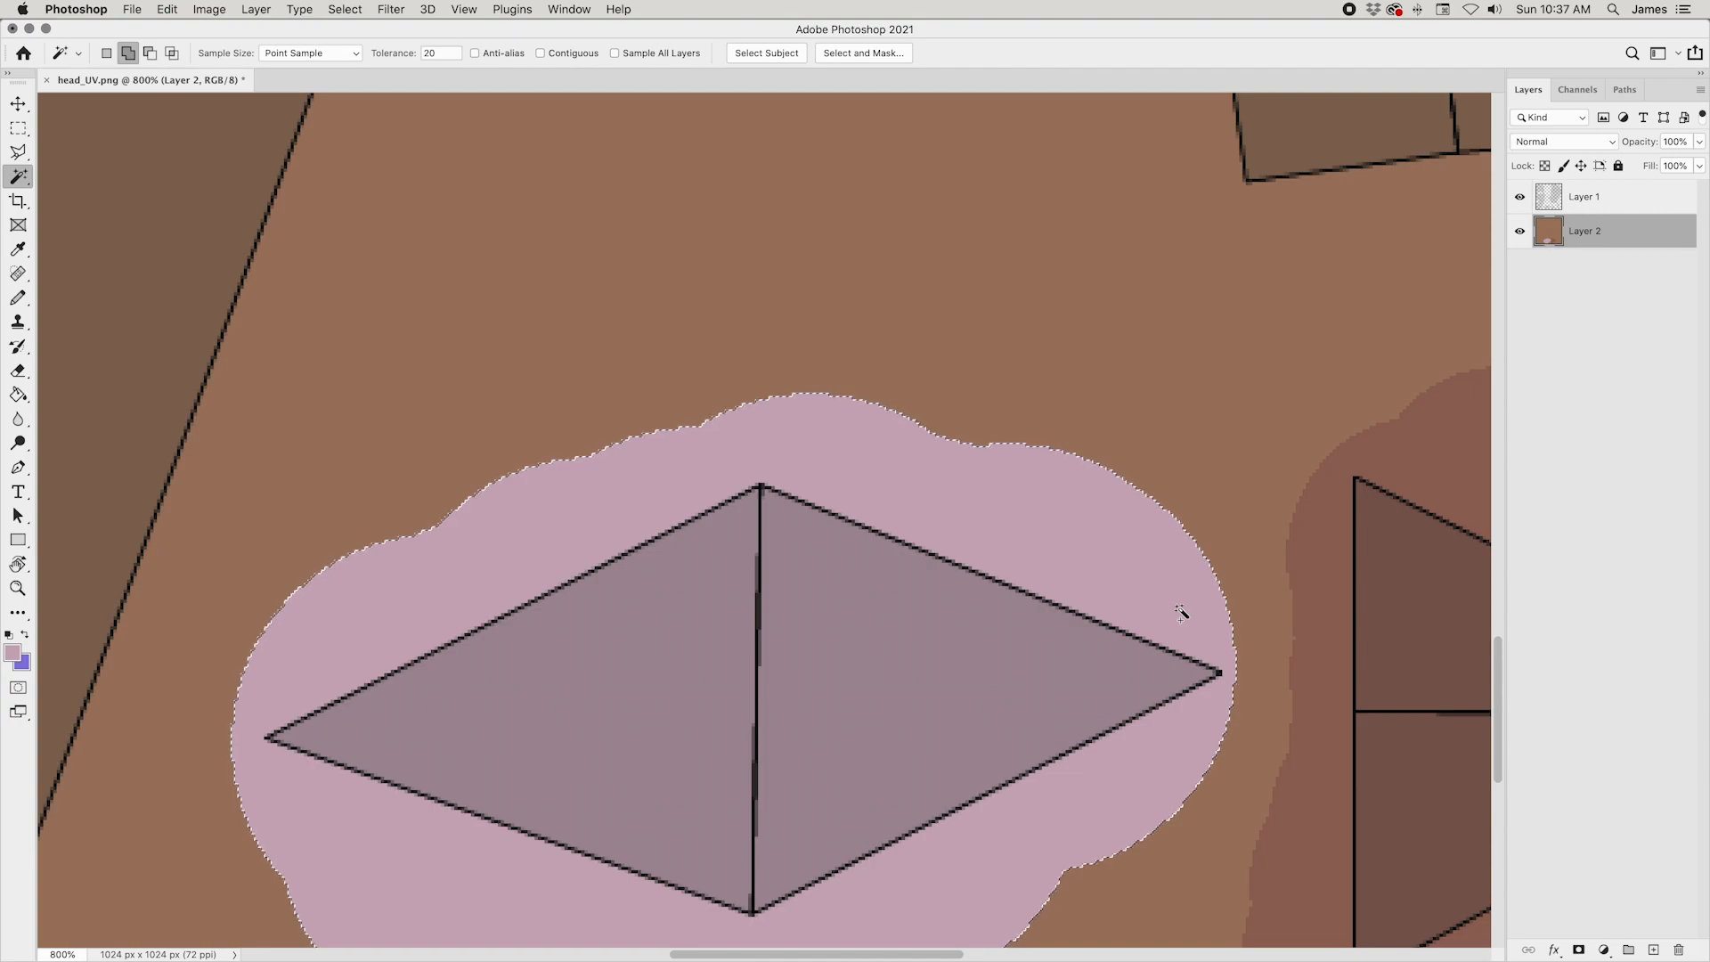
Step: Apply Hue/Saturation to the pink eye patch with hue -21, saturation -29 and lightness -3, and clear the selection
key("super+u")
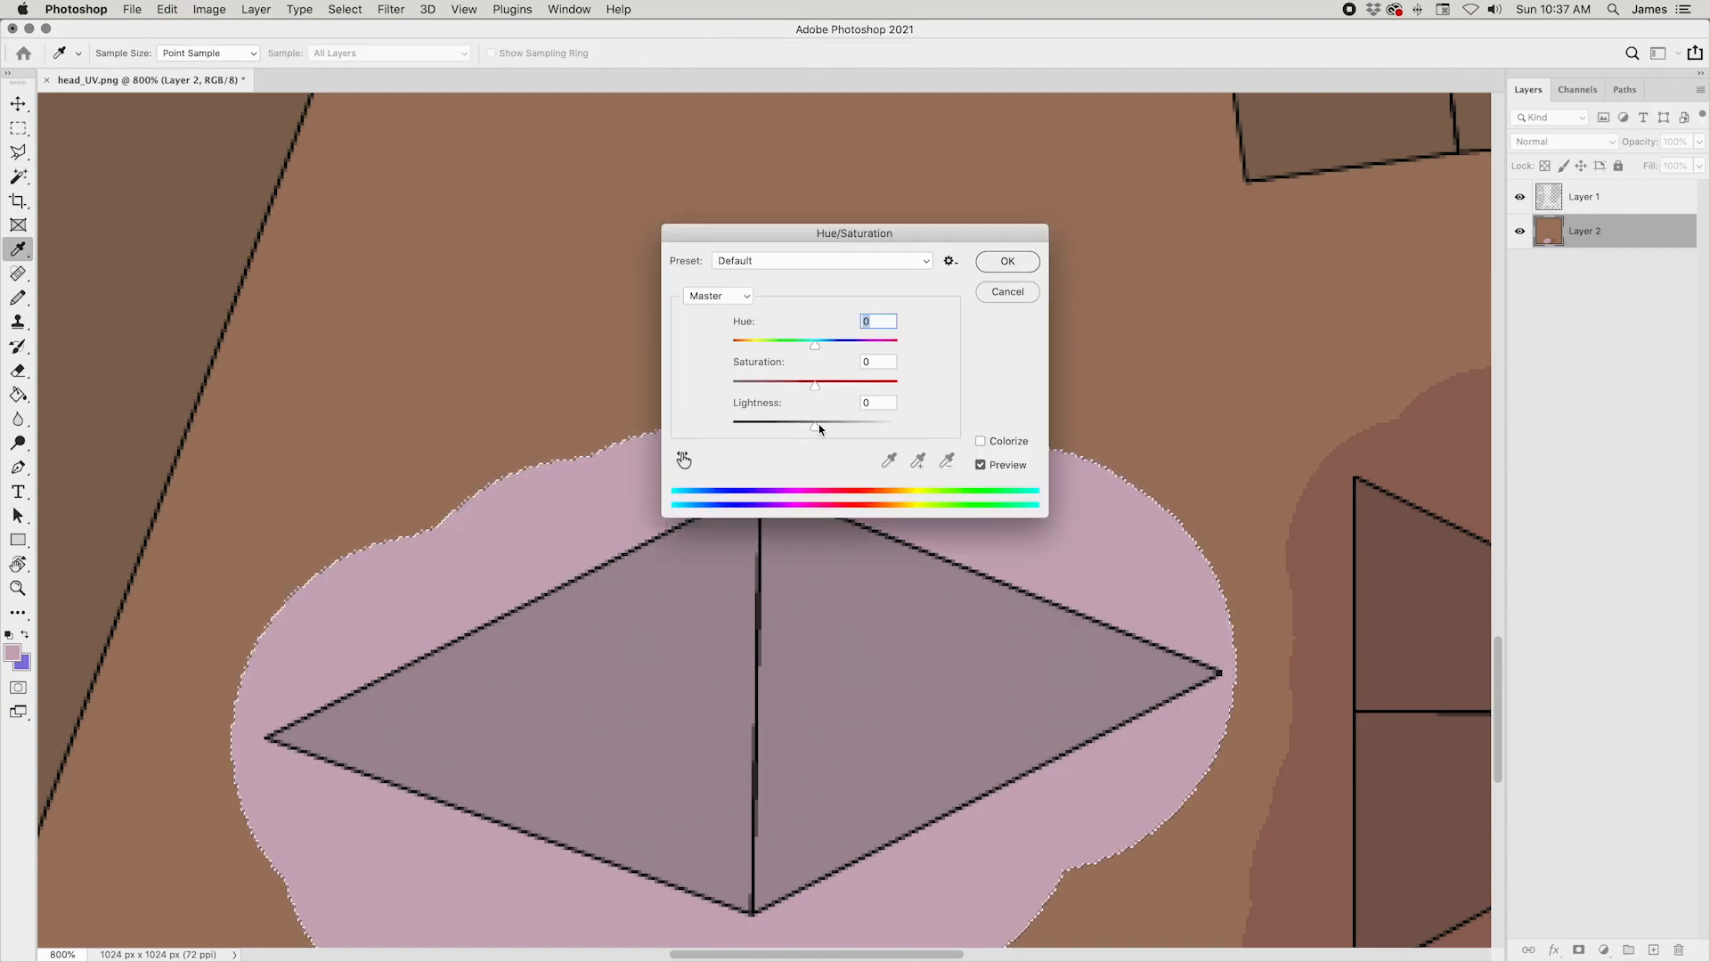
left_click_drag(815, 386, 798, 341)
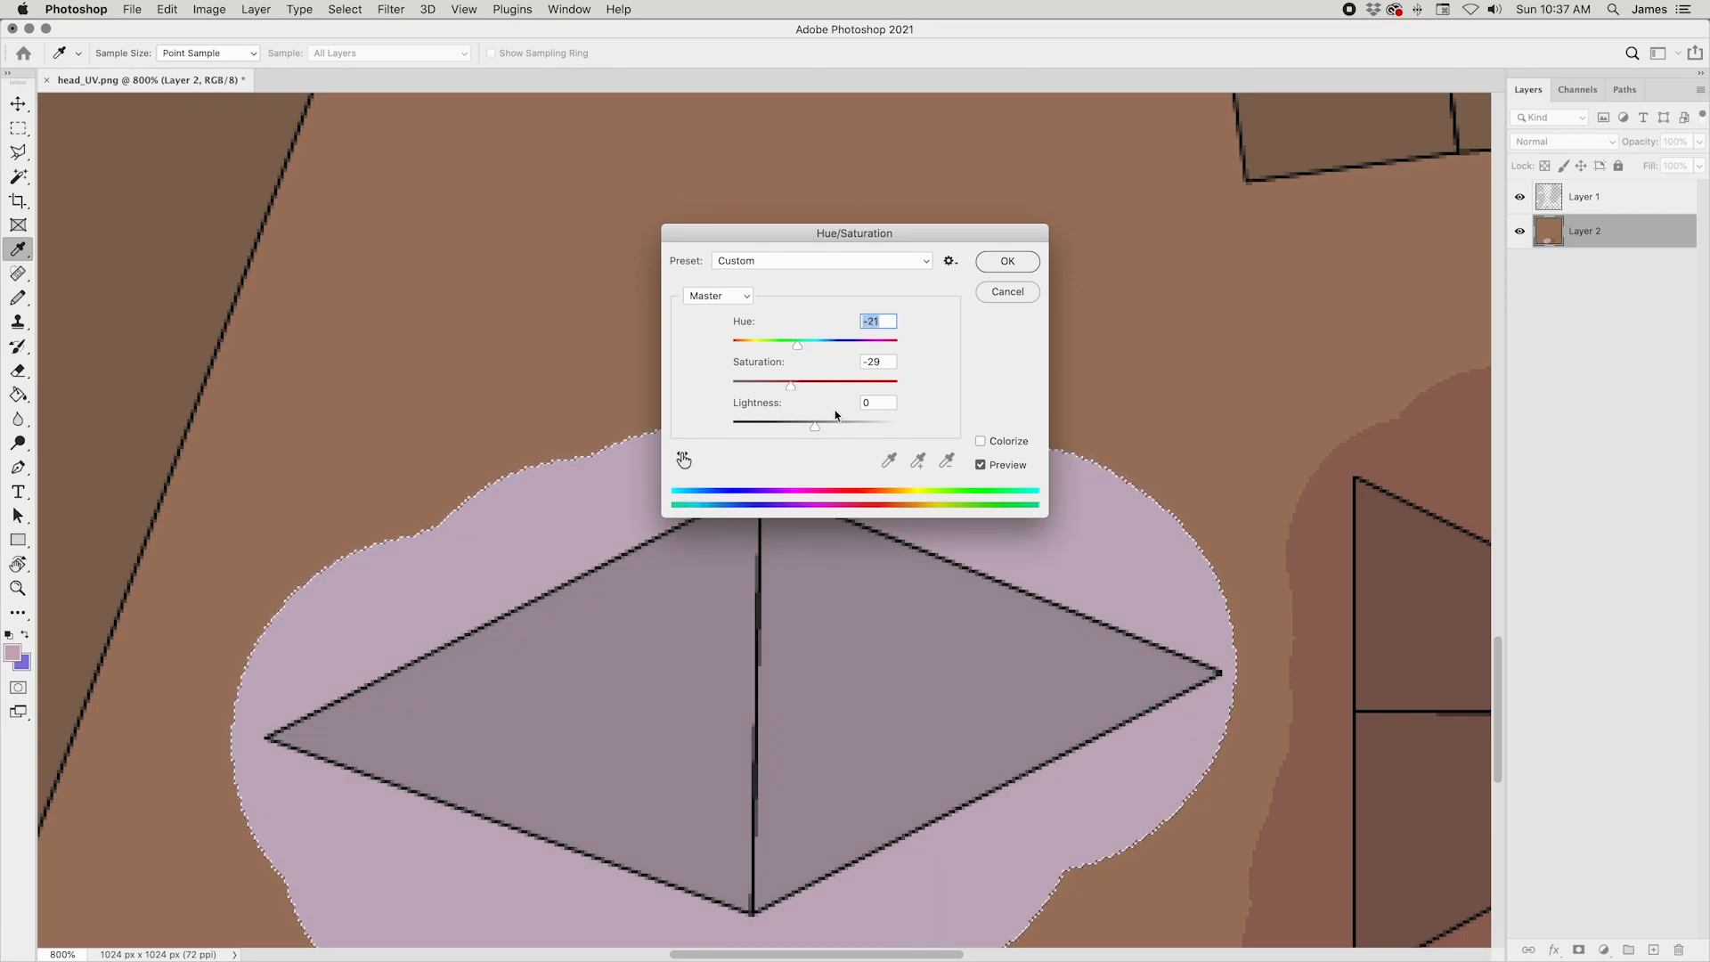
left_click_drag(815, 430, 813, 426)
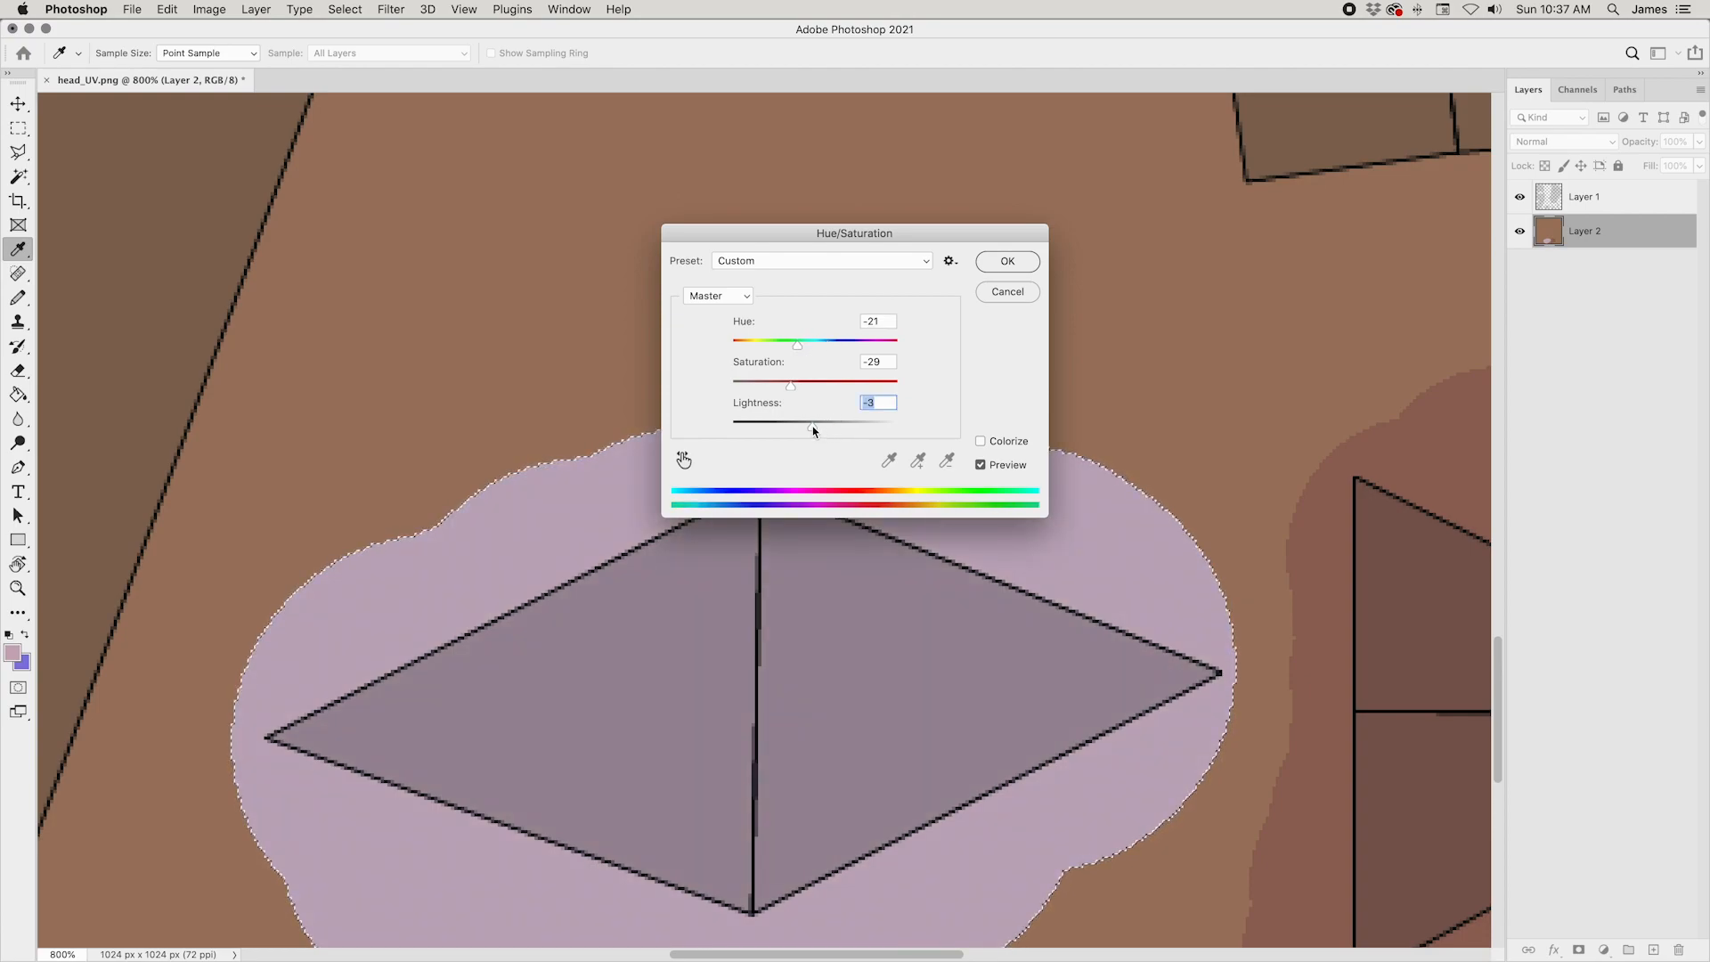
left_click(1000, 268)
key("super+minus")
key("super+minus")
key("super+minus")
key("super+minus")
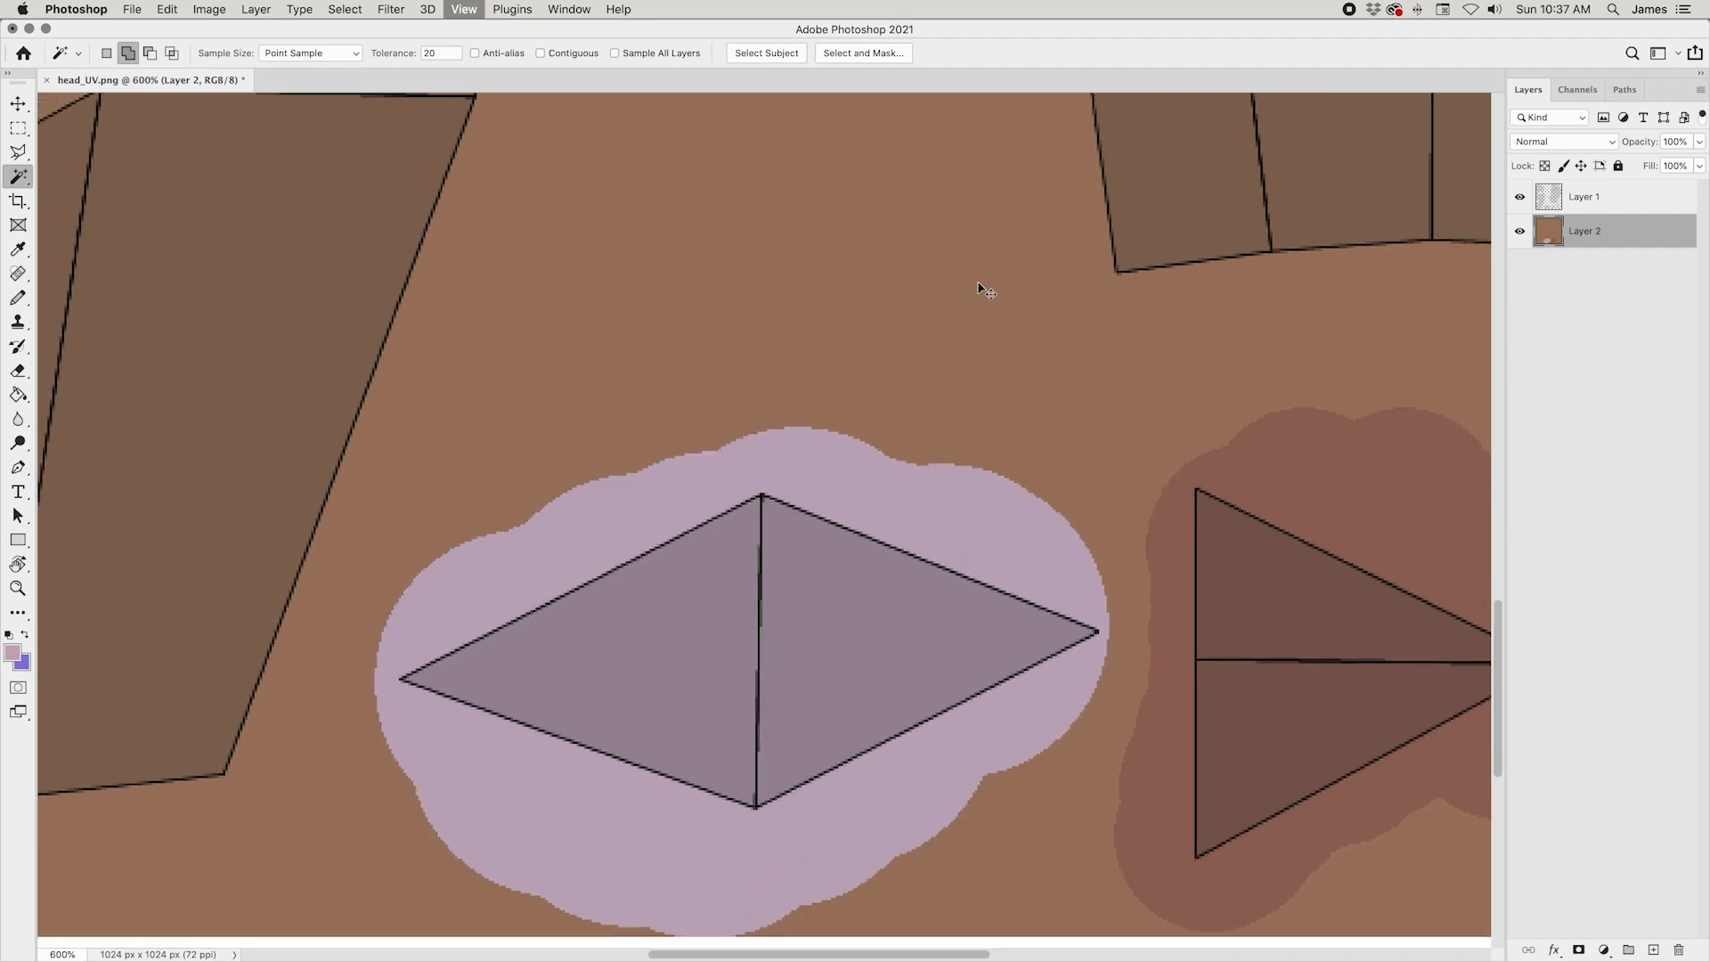
key("super+d")
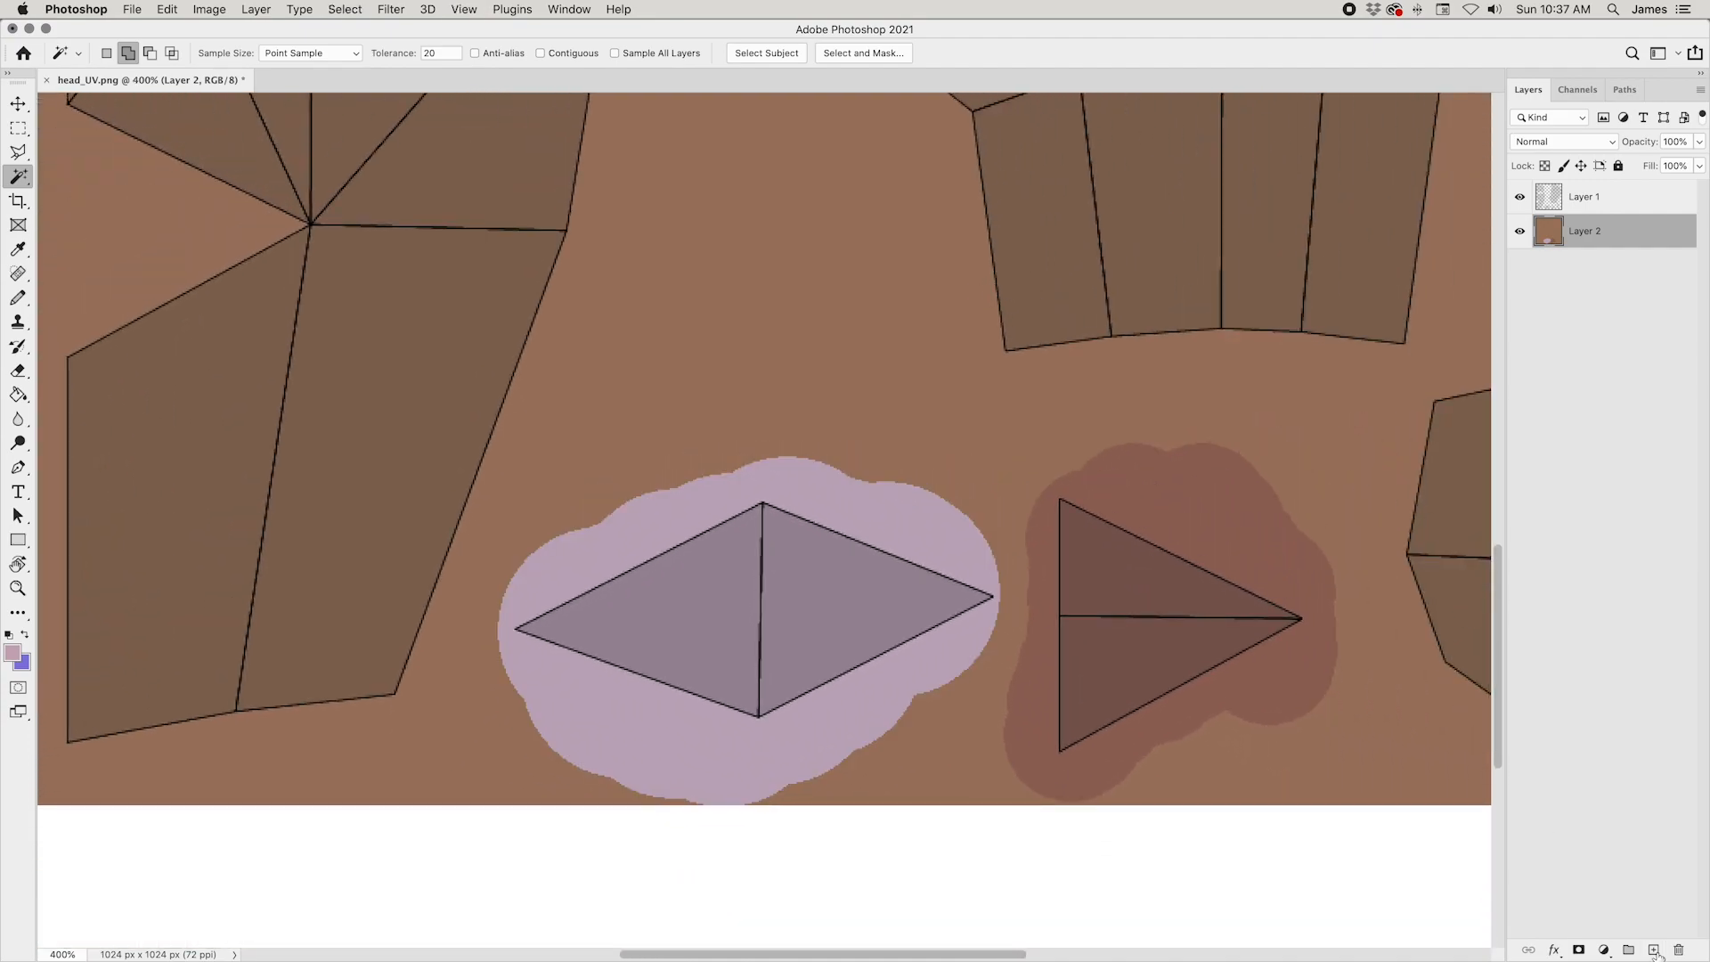
Step: Add a new layer between the UV layout and the painted colours, and set up the Pencil with black as foreground colour
left_click(1653, 950)
left_click(14, 651)
left_click(1628, 531)
key("w")
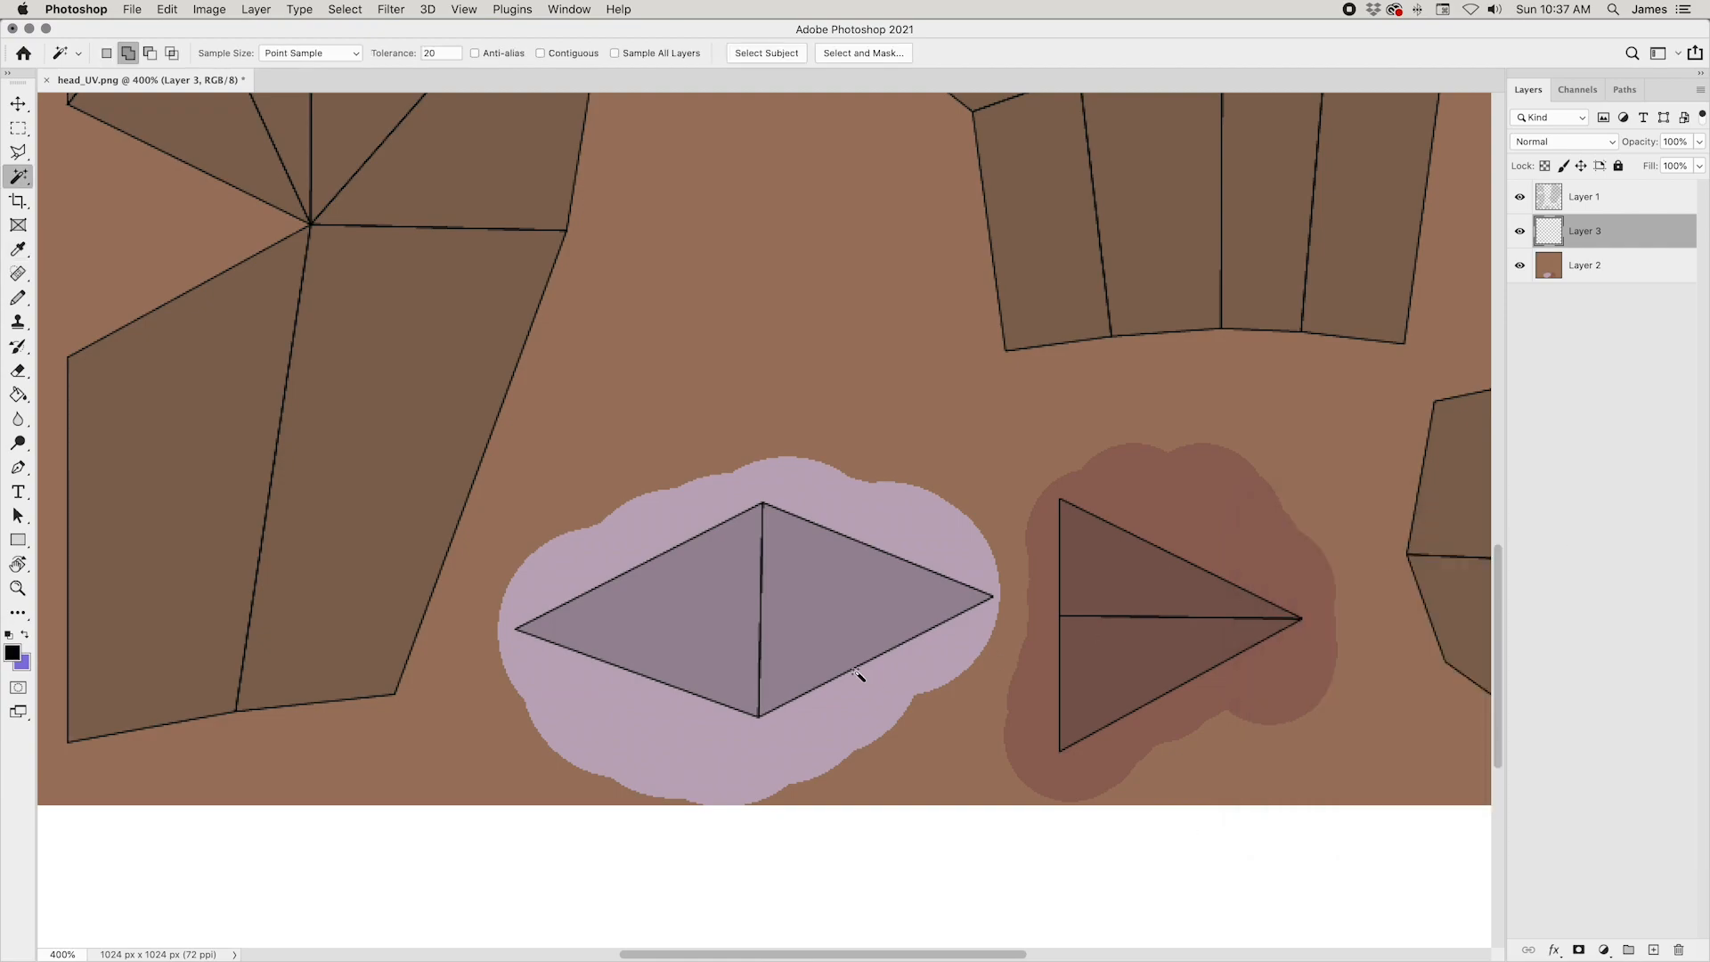
key("b")
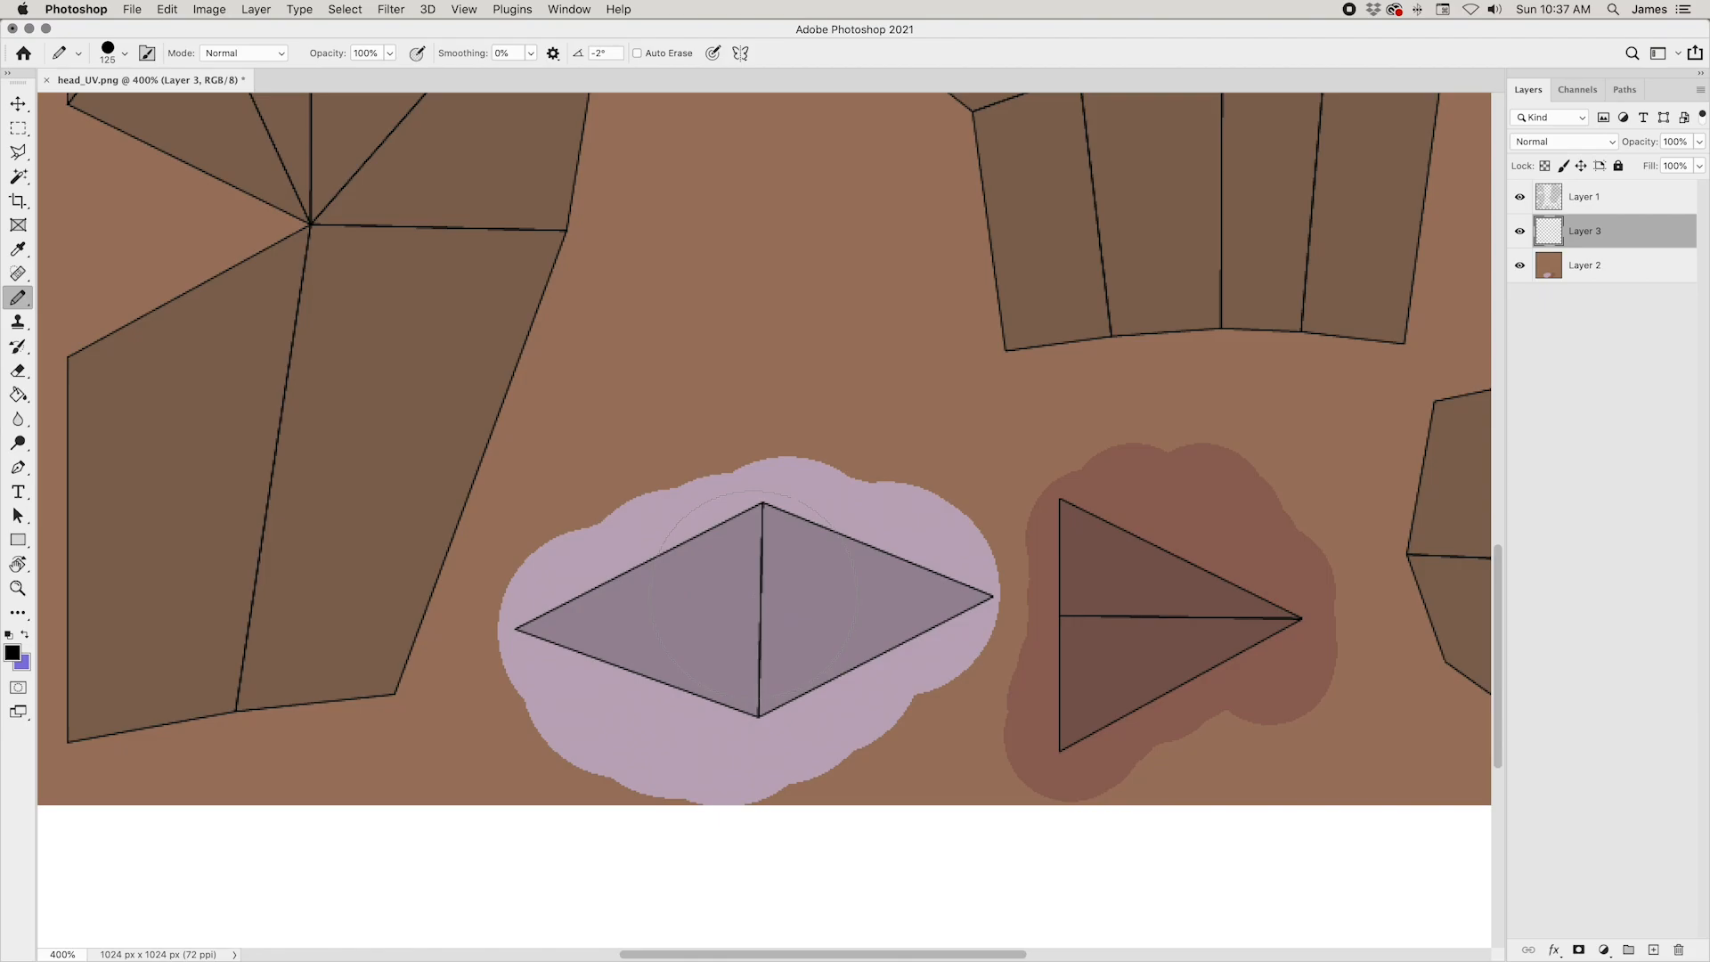
Step: Try stamping a 125 px black pupil dot at the centre of the eye island, undoing each attempt
left_click(757, 602)
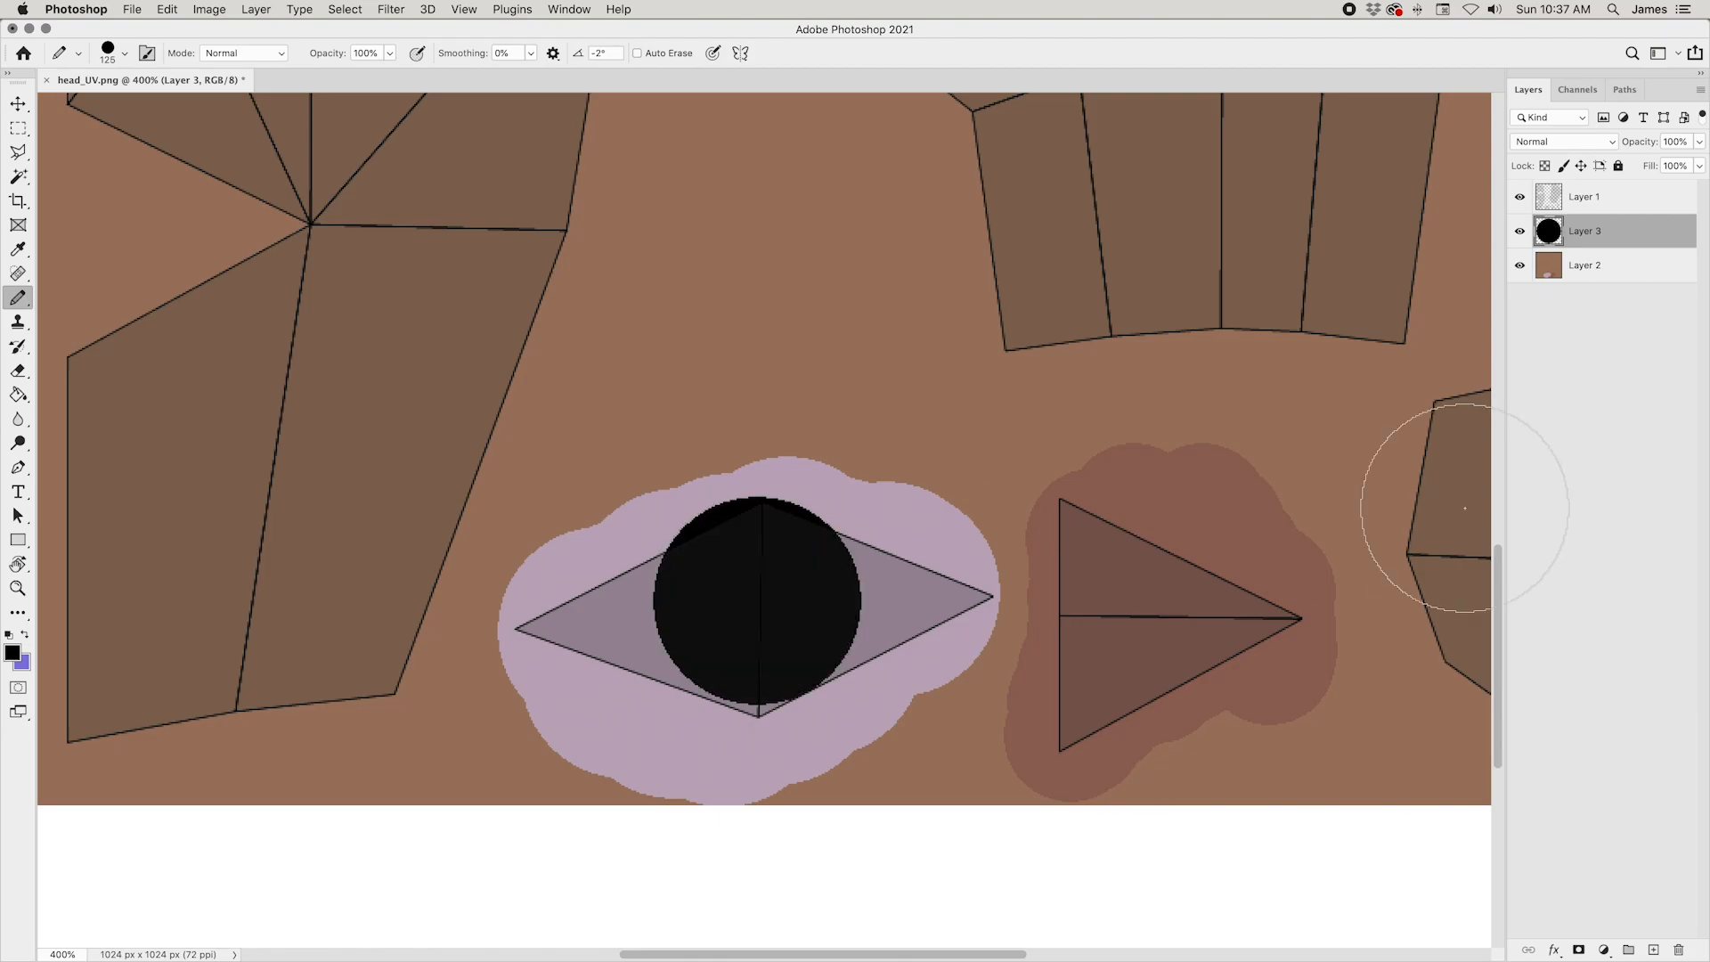
key("ctrl+minus")
key("ctrl+minus")
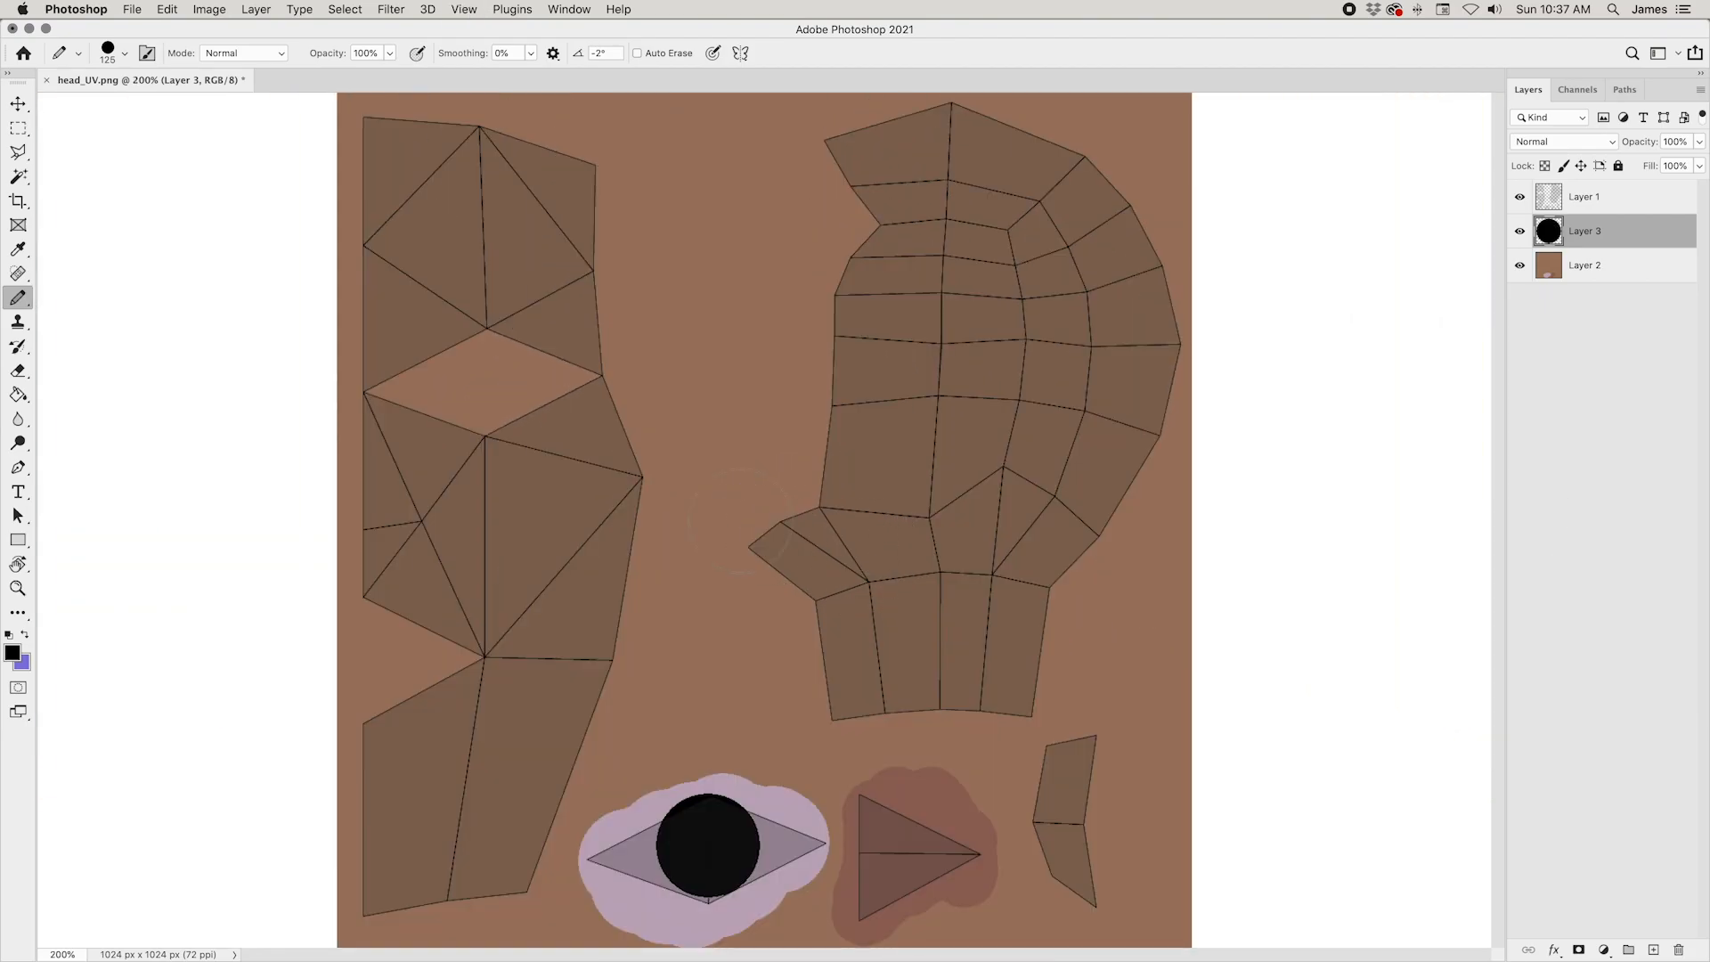
key("ctrl+z")
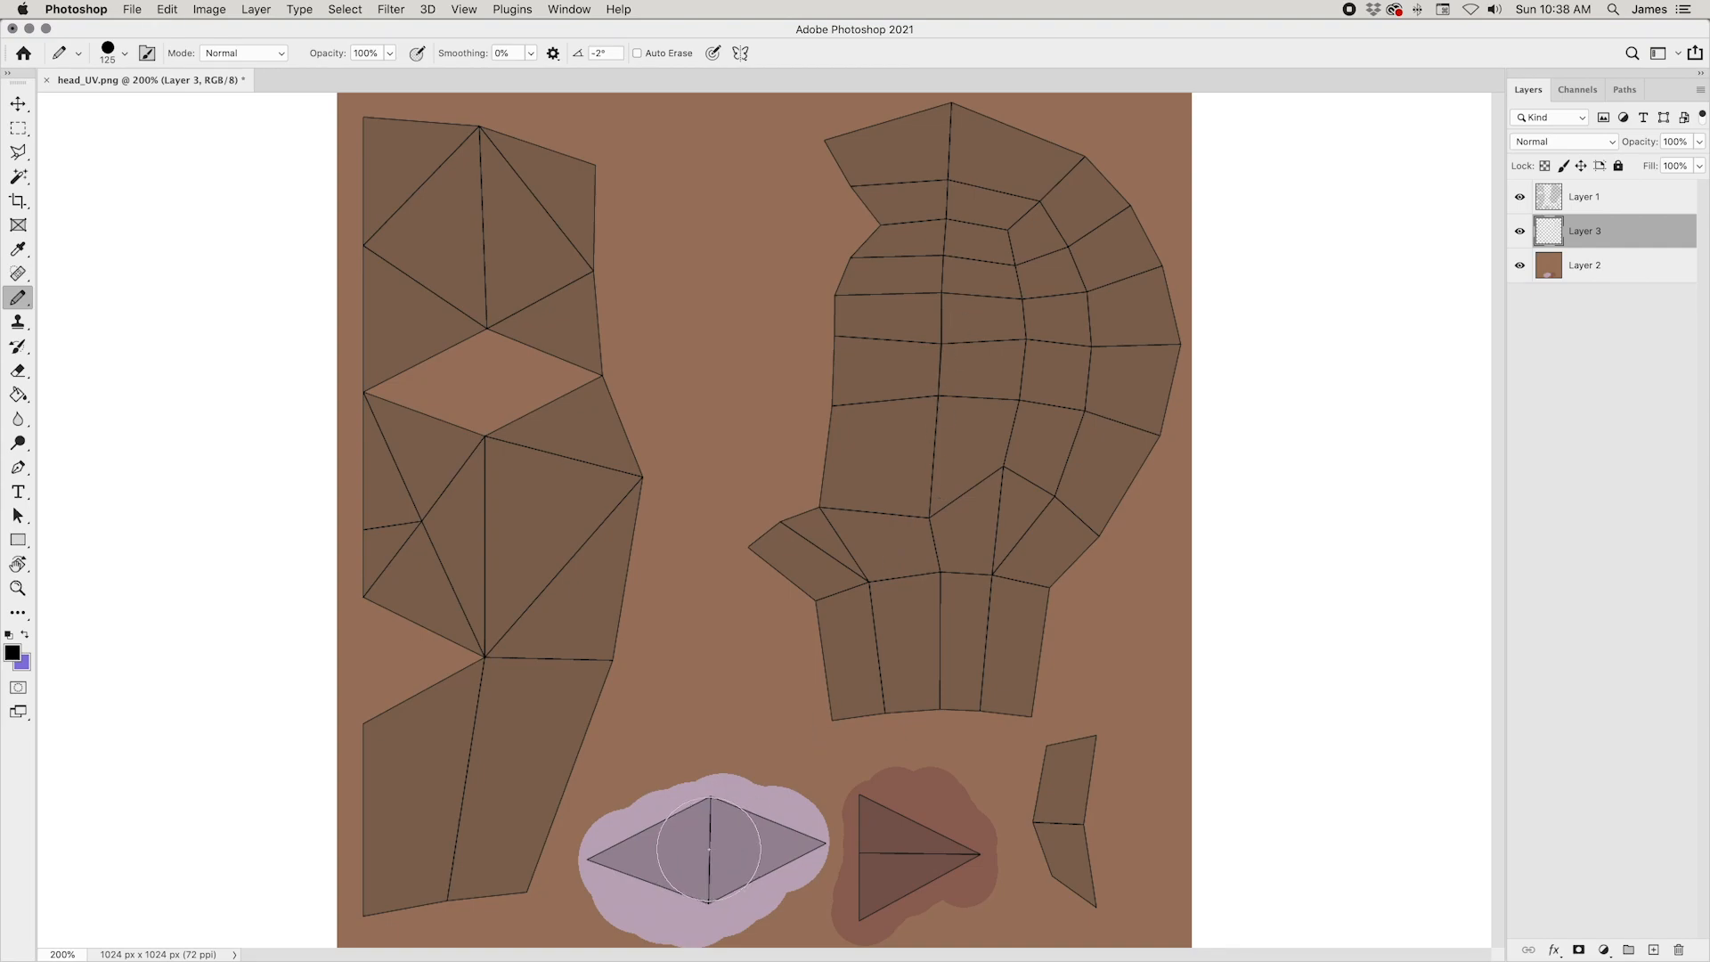
left_click(709, 850)
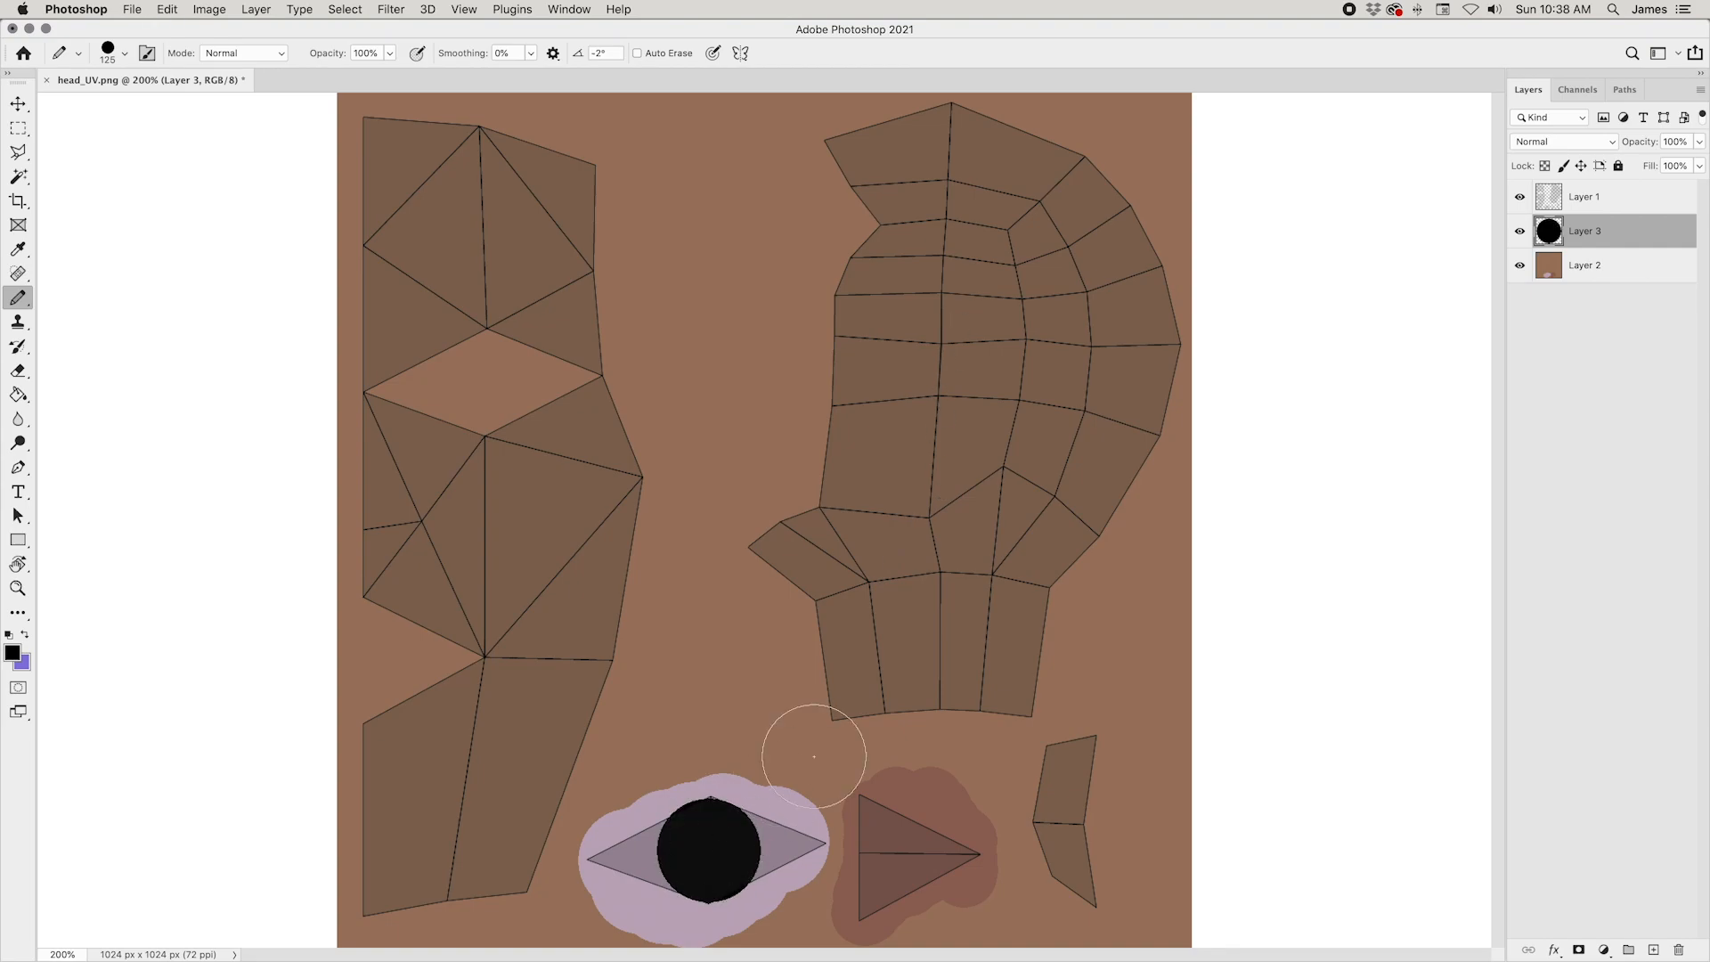
key("ctrl+z")
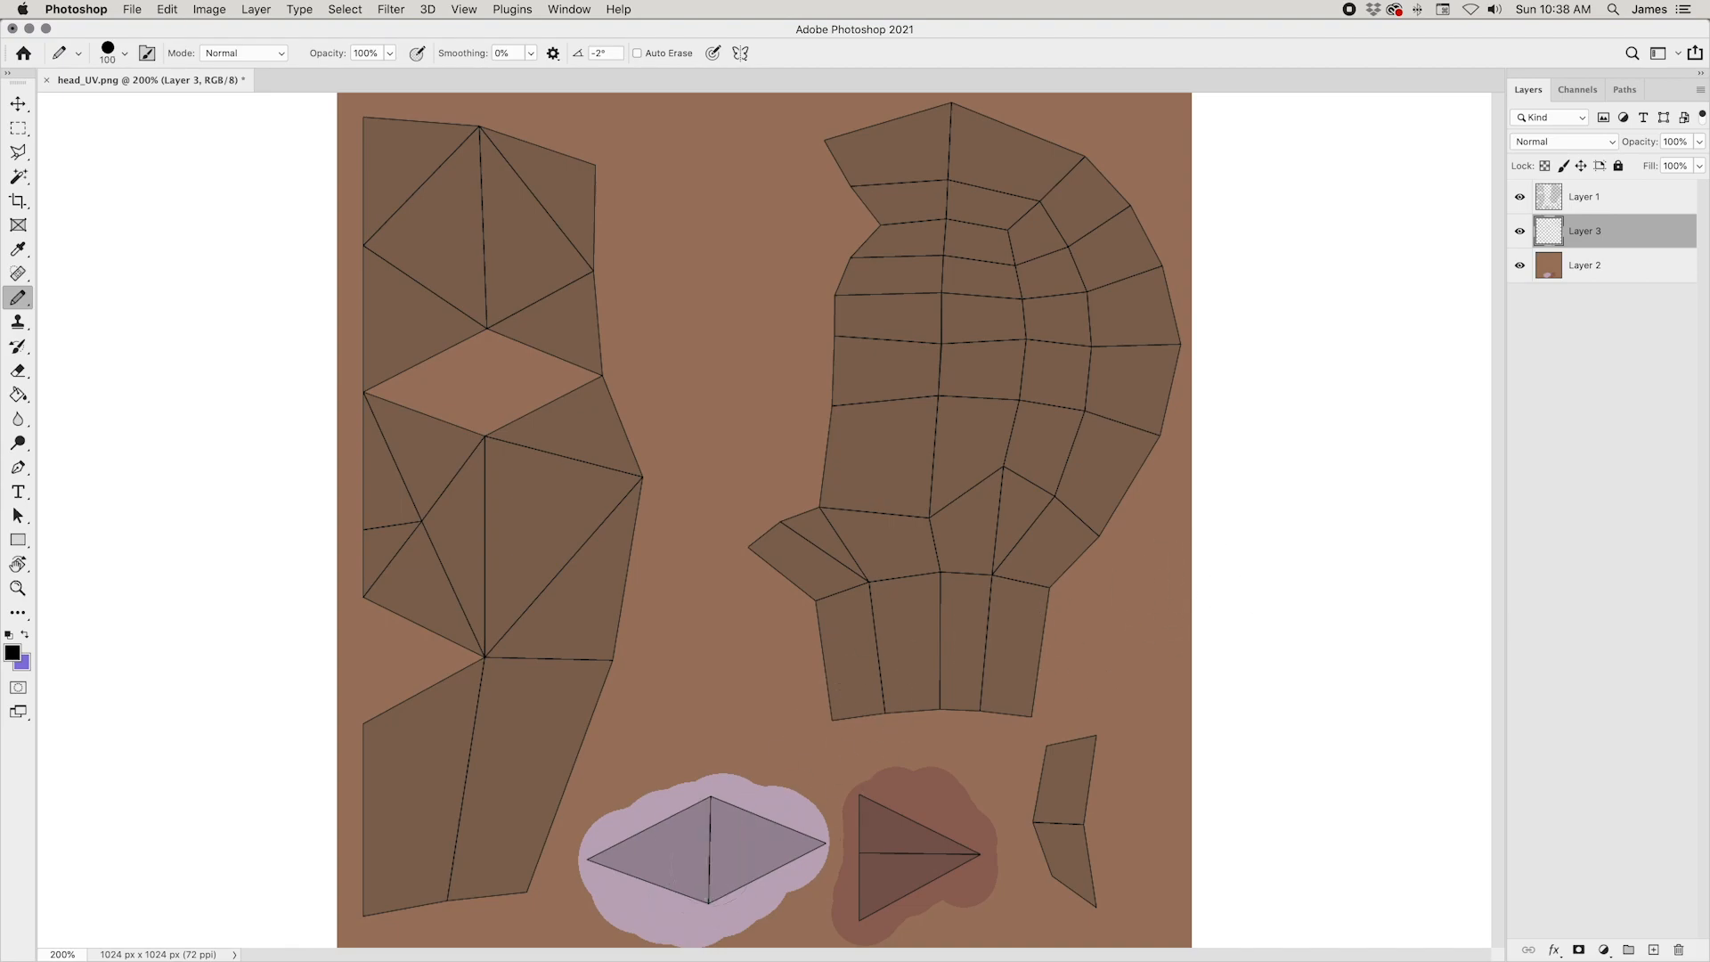
left_click(710, 838)
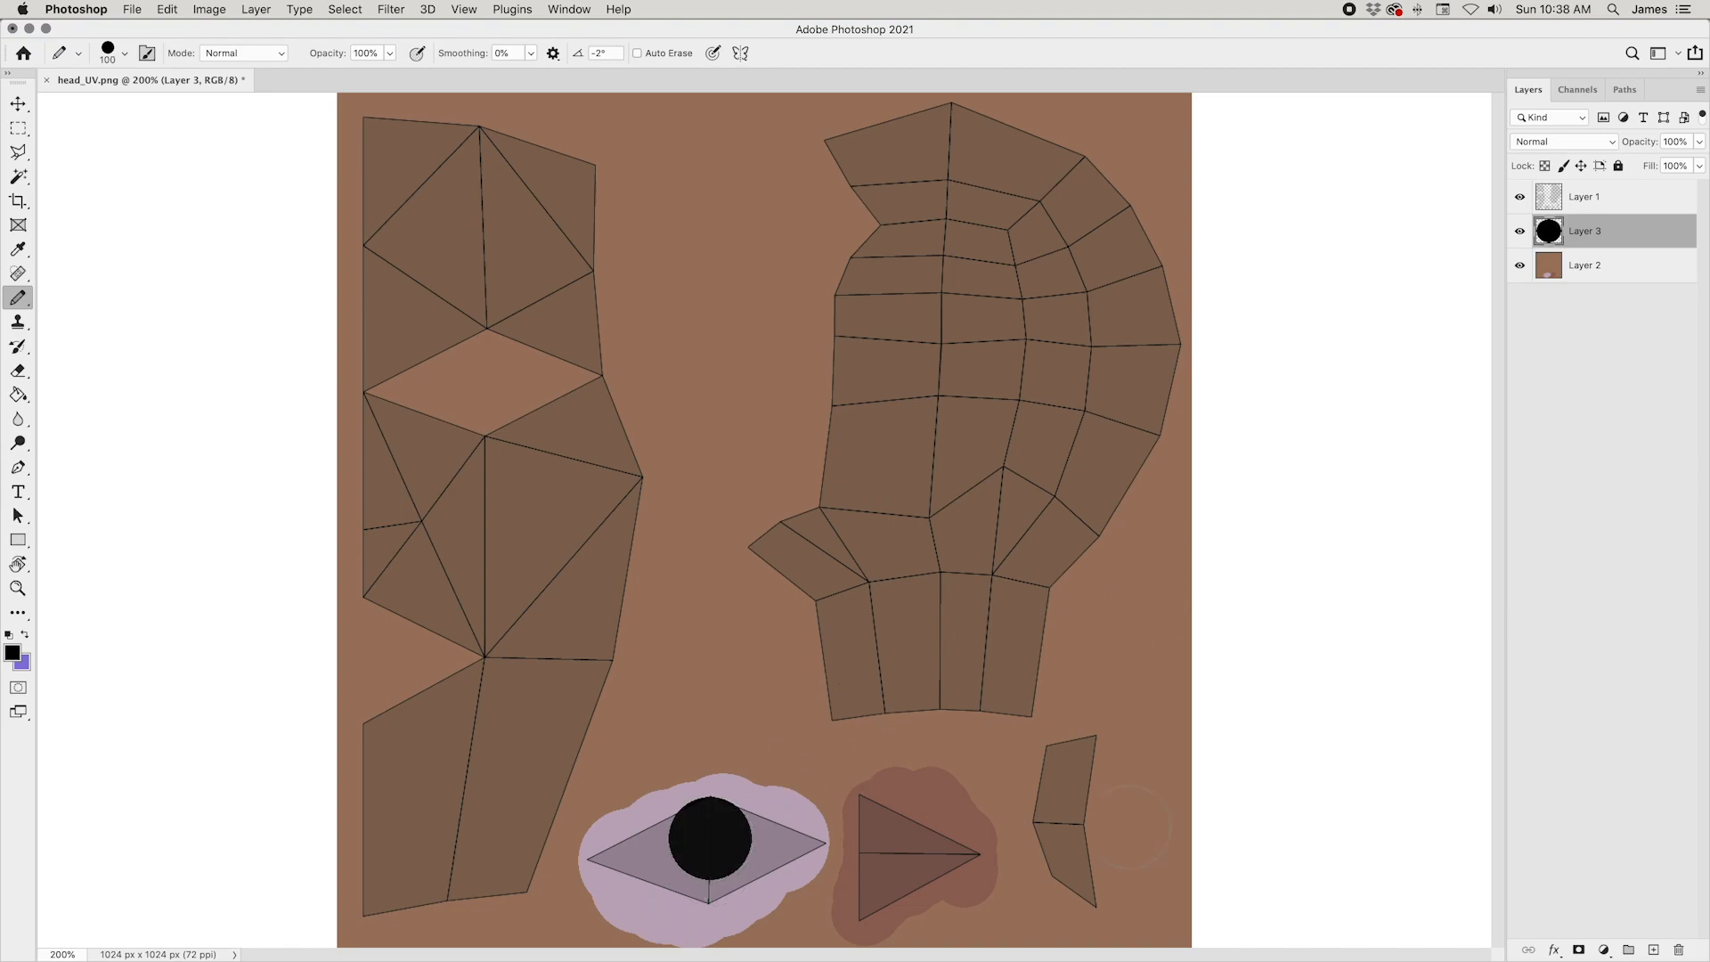
key("ctrl+minus")
key("ctrl+z")
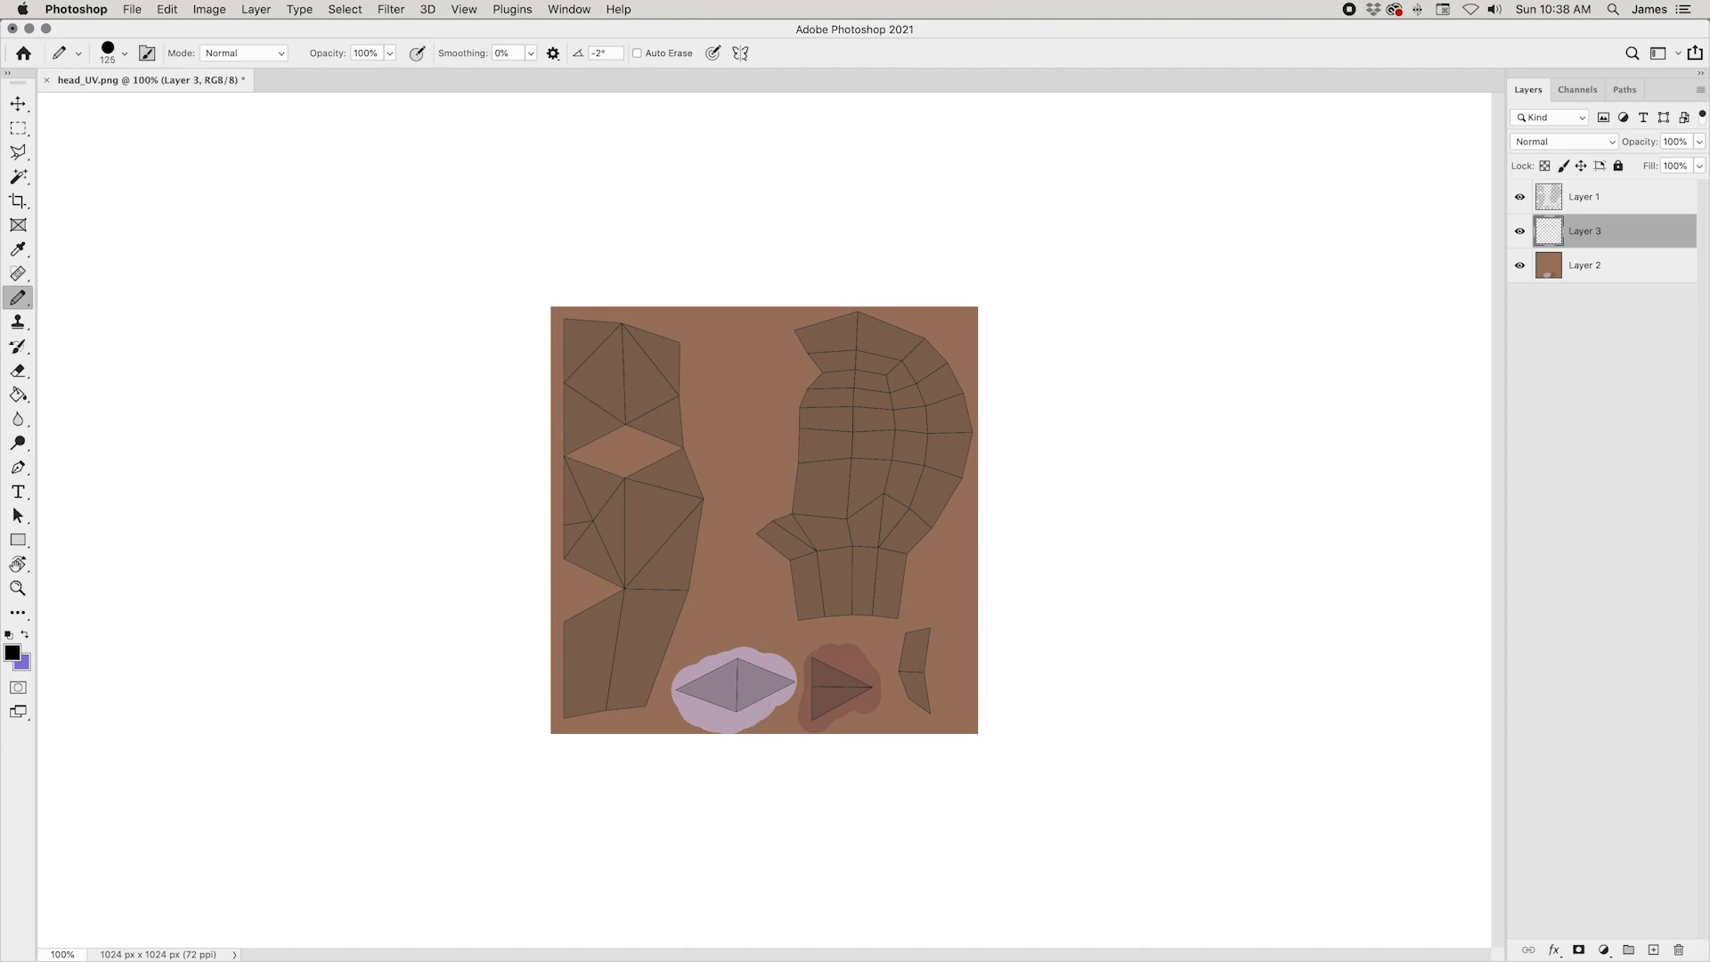
Step: Stamp a black 125 px pupil dot at the centre of the eye island on Layer 3
left_click(734, 683)
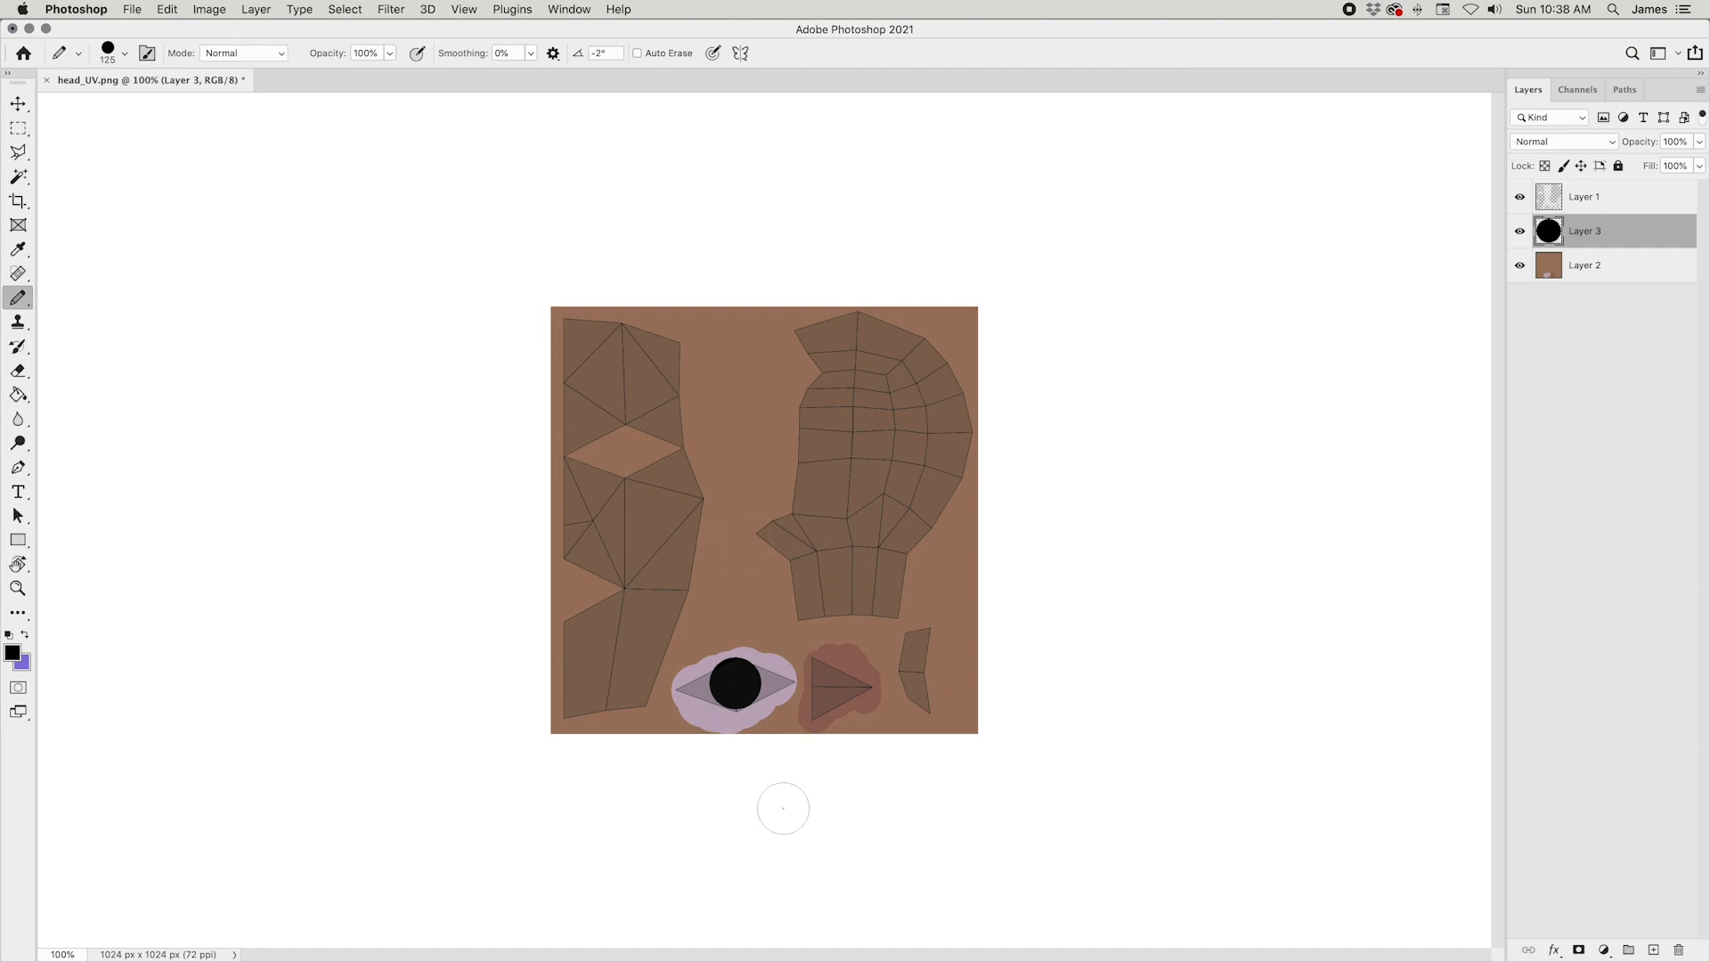
key("ctrl+plus")
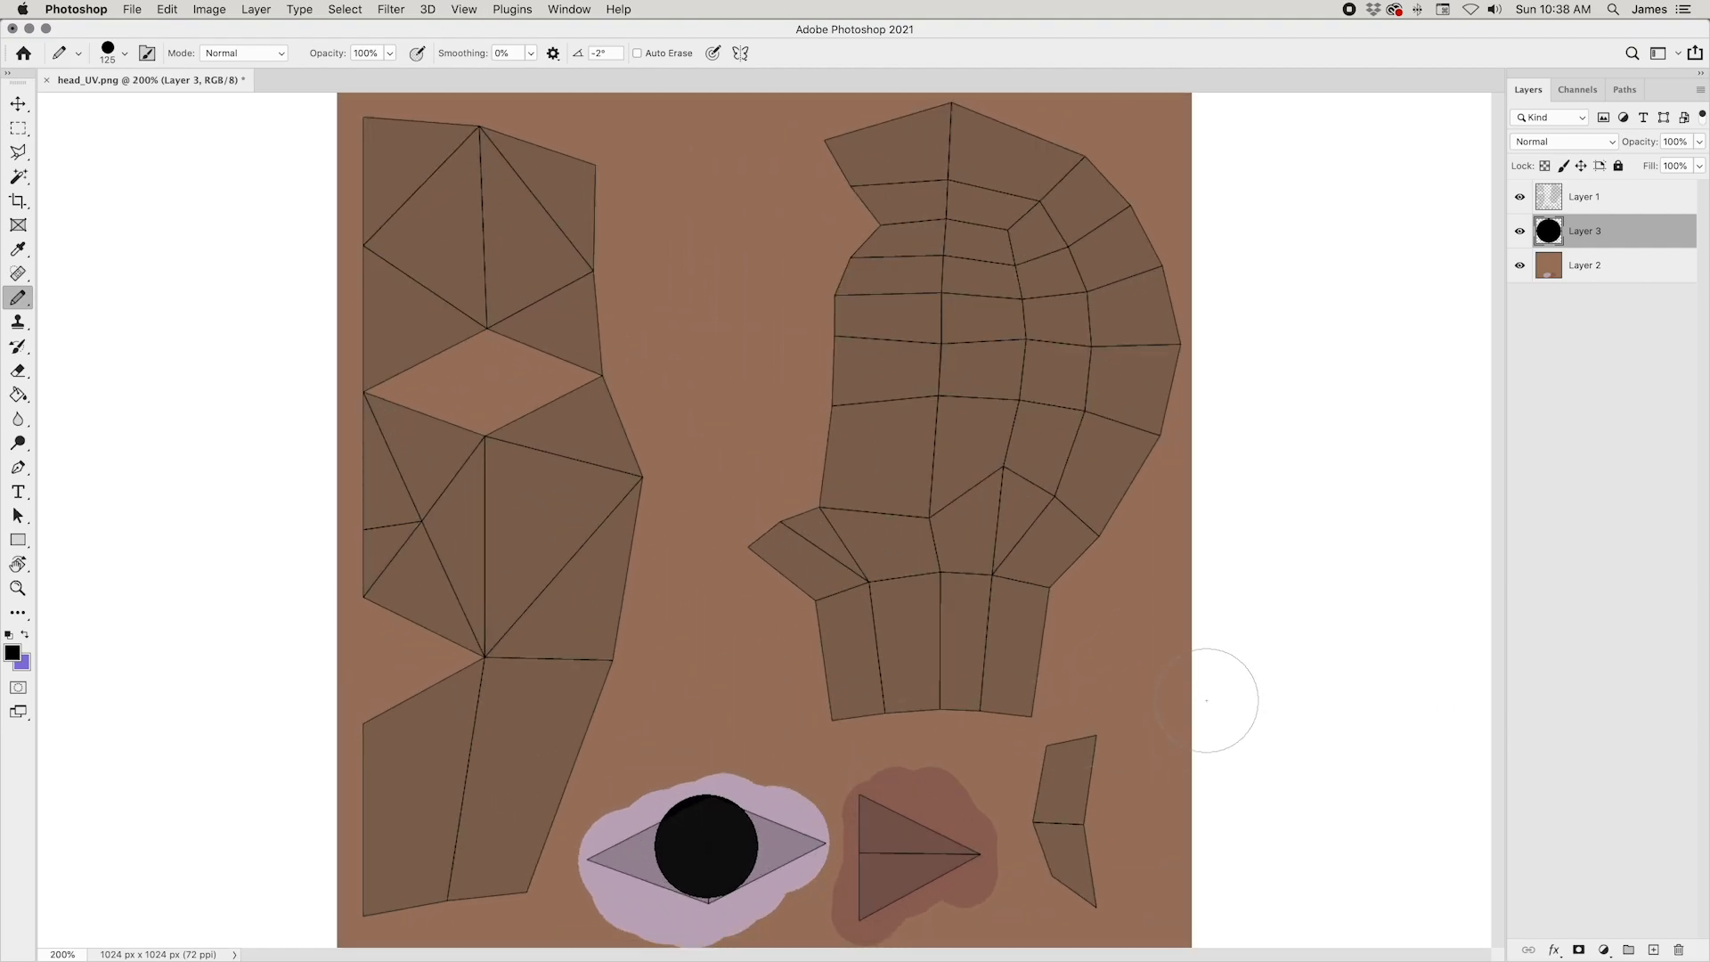
right_click(17, 298)
left_click(89, 295)
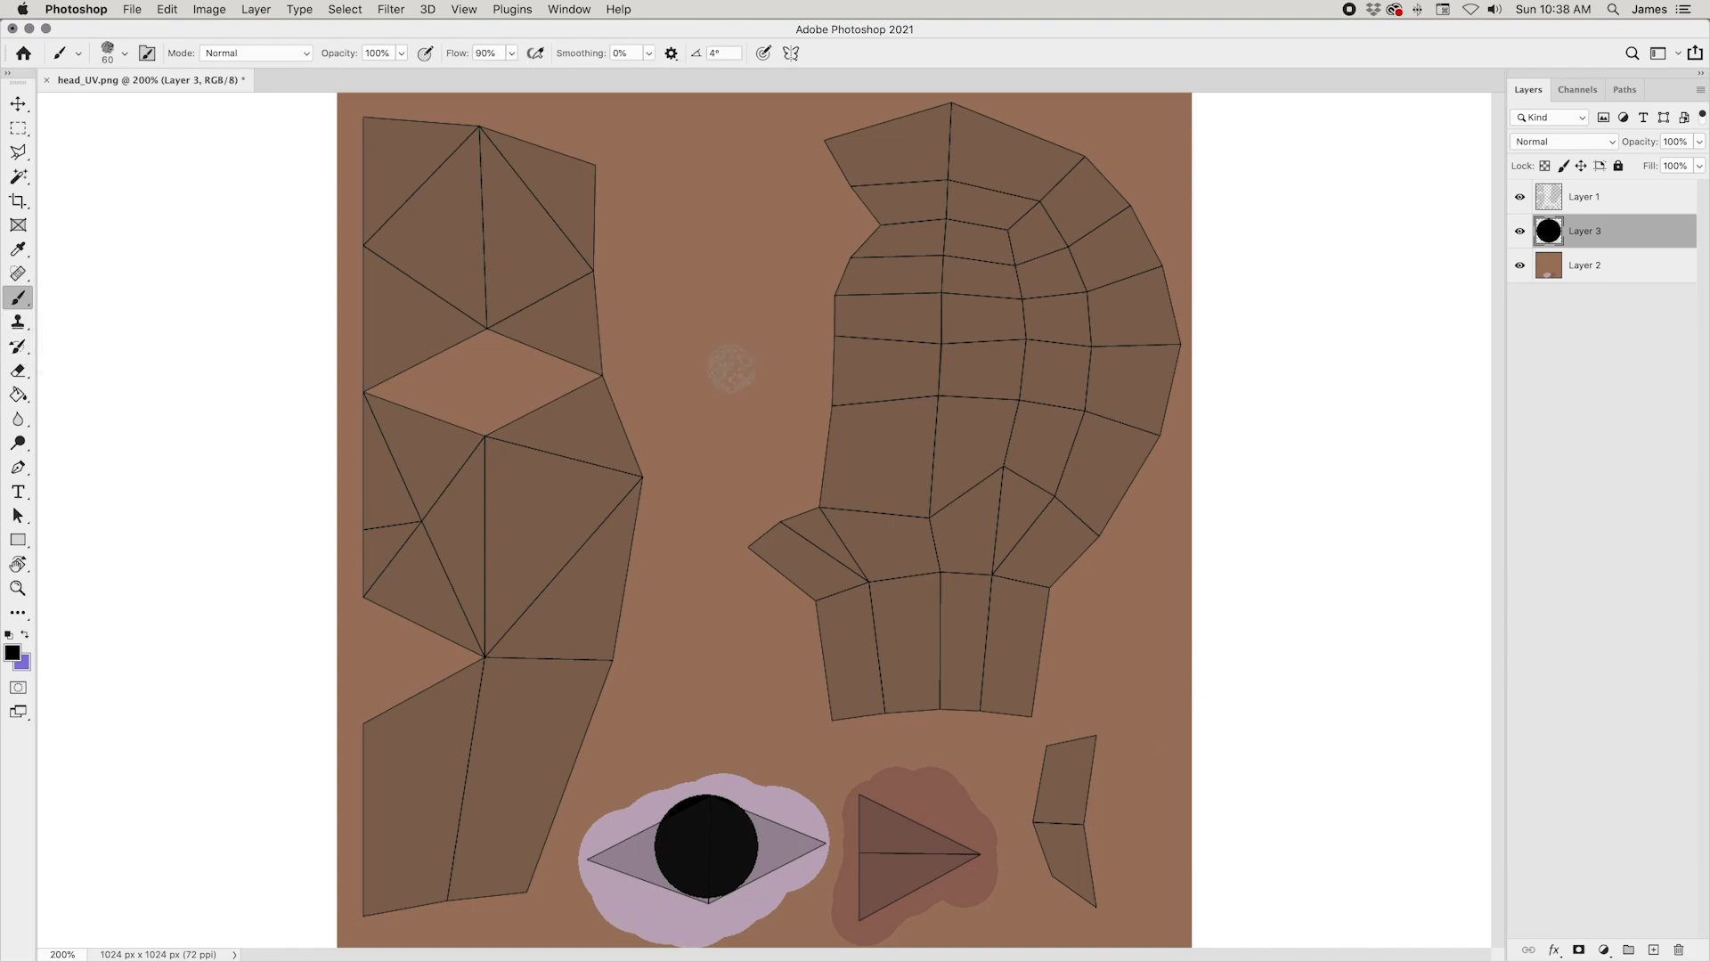
right_click(26, 304)
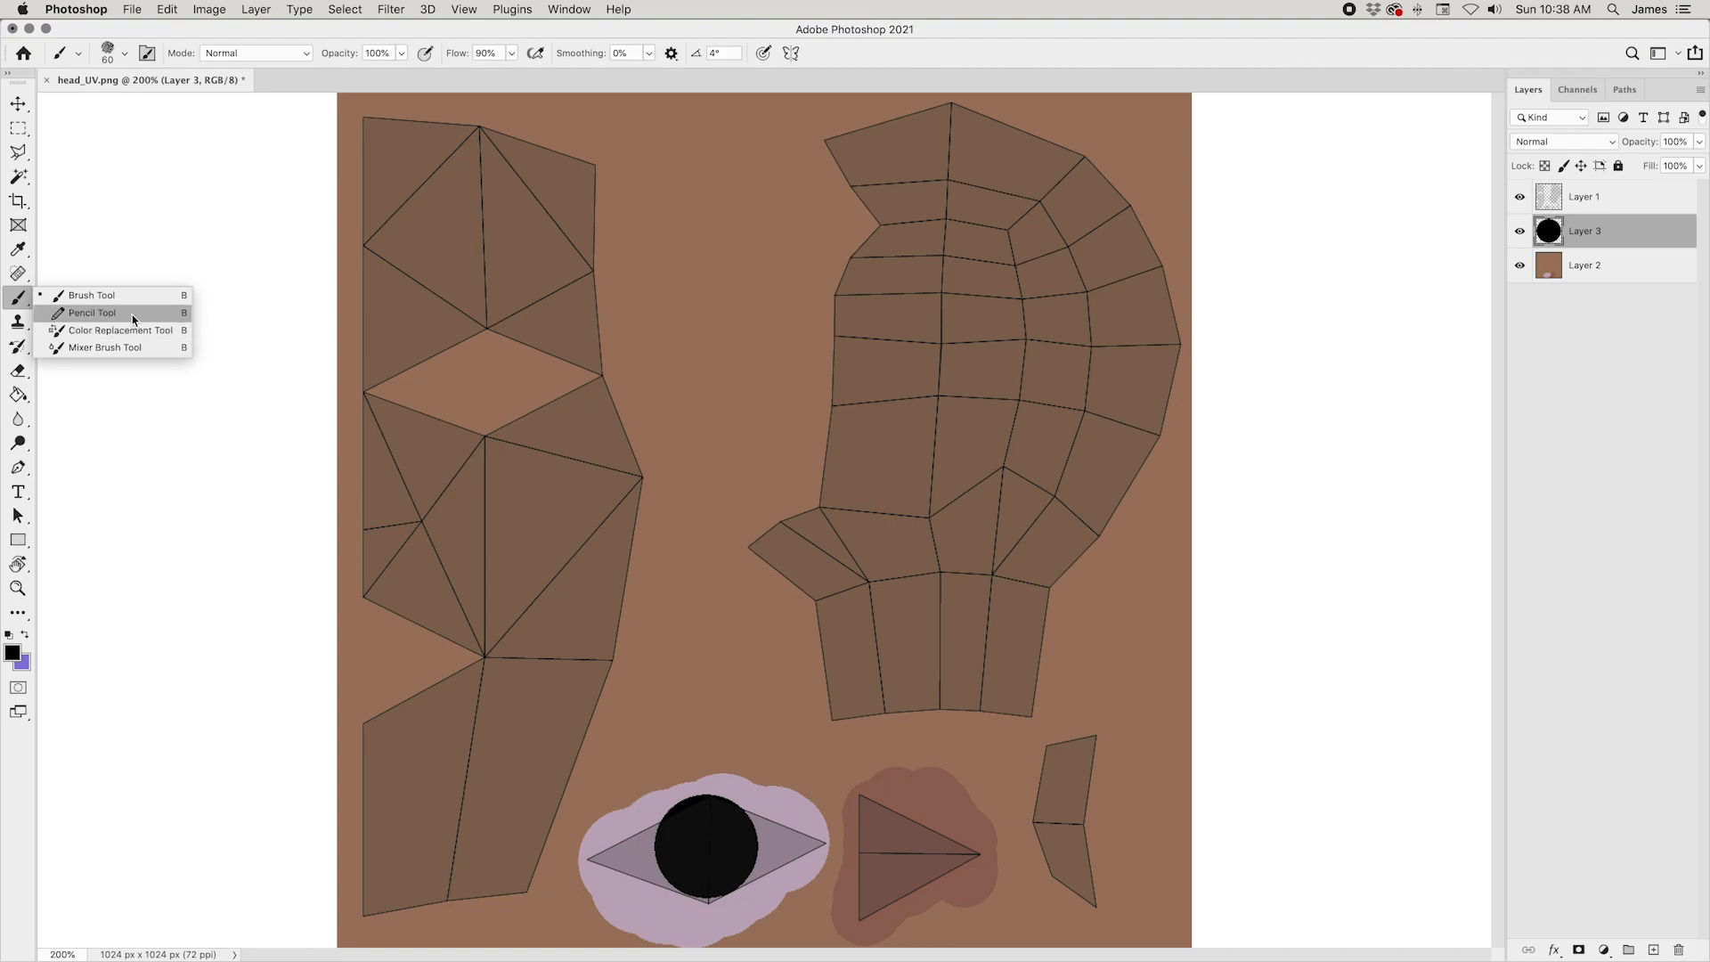
left_click(131, 314)
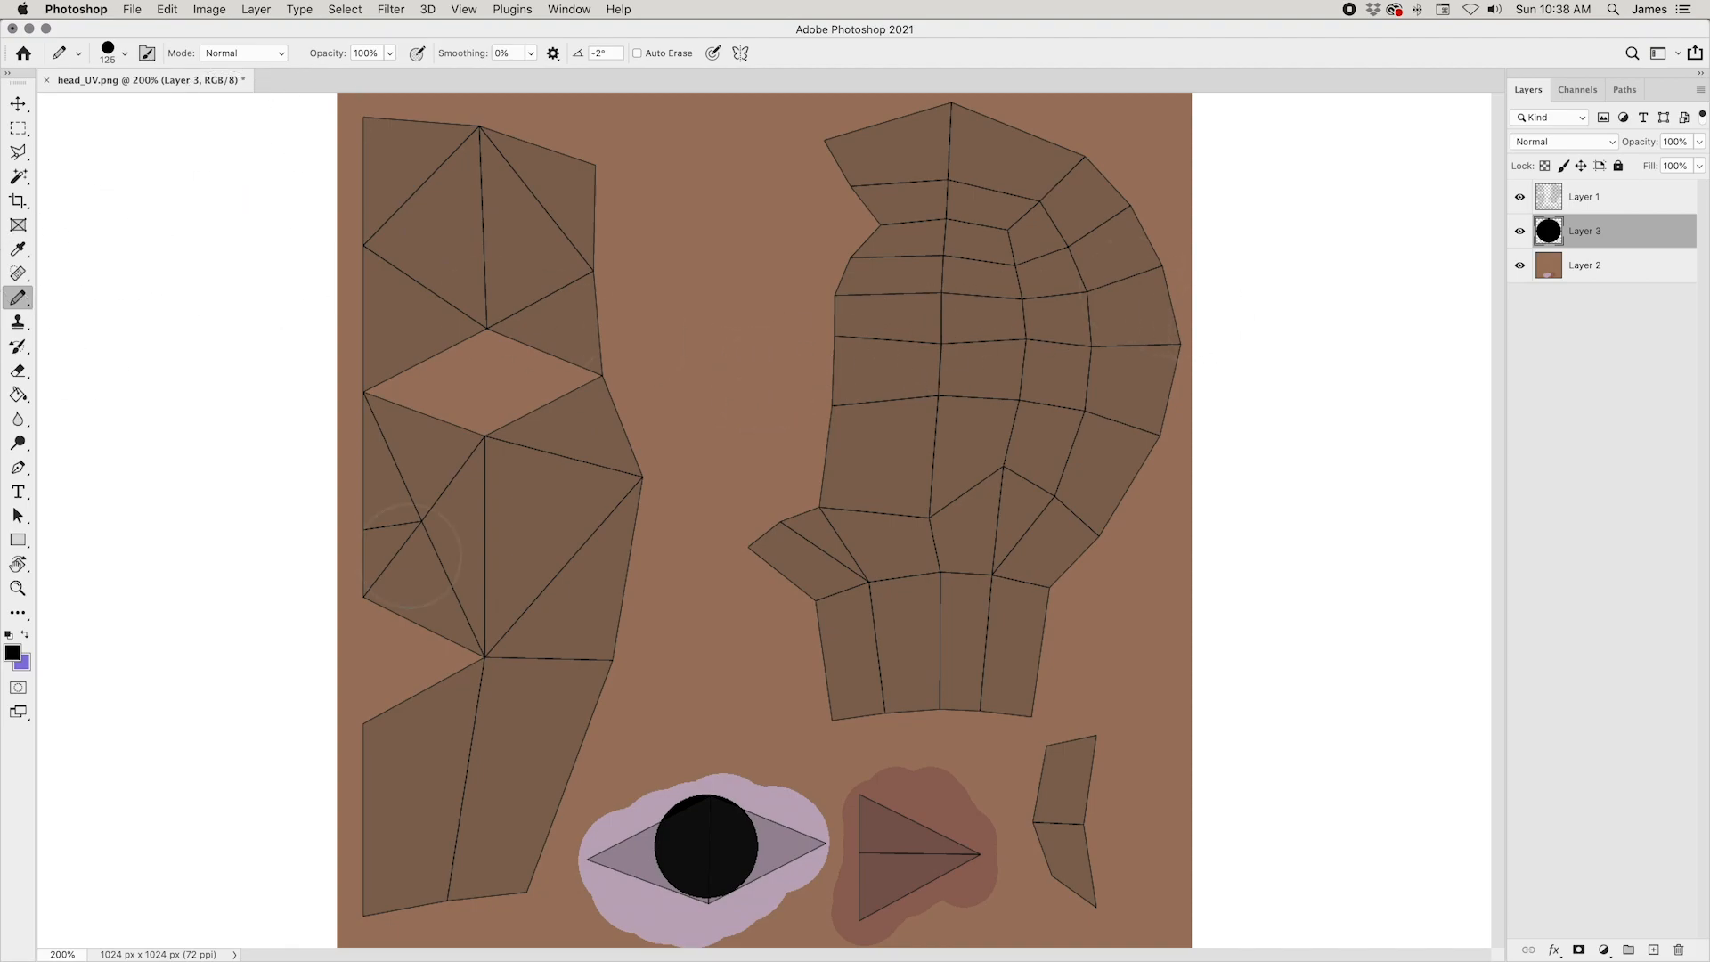
Step: Sample the reddish mouth colour and, on a new layer above the pupil, paint it over the cheek area and the small strip island beside the mouth
left_click(947, 818, "alt")
left_click(1653, 949)
mouse_move(397, 496)
left_mouse_down()
mouse_move(573, 482)
mouse_move(564, 523)
mouse_move(355, 515)
mouse_move(369, 522)
left_mouse_up()
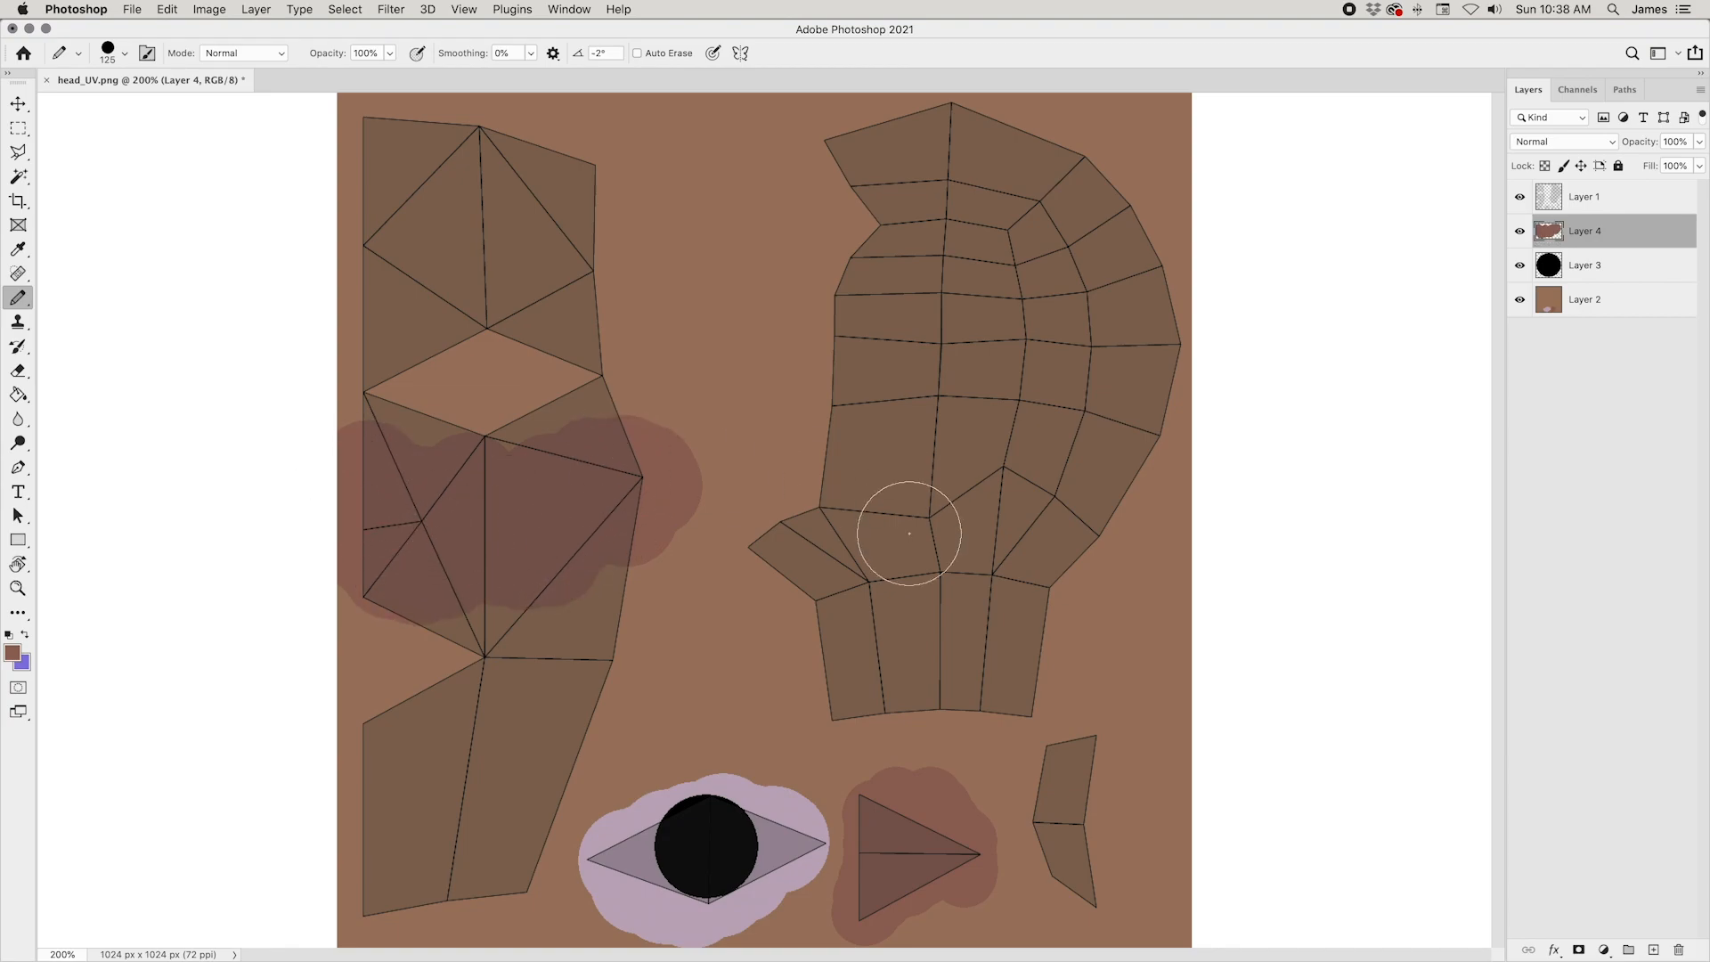
mouse_move(1084, 790)
left_mouse_down()
mouse_move(1087, 870)
mouse_move(1082, 757)
left_mouse_up()
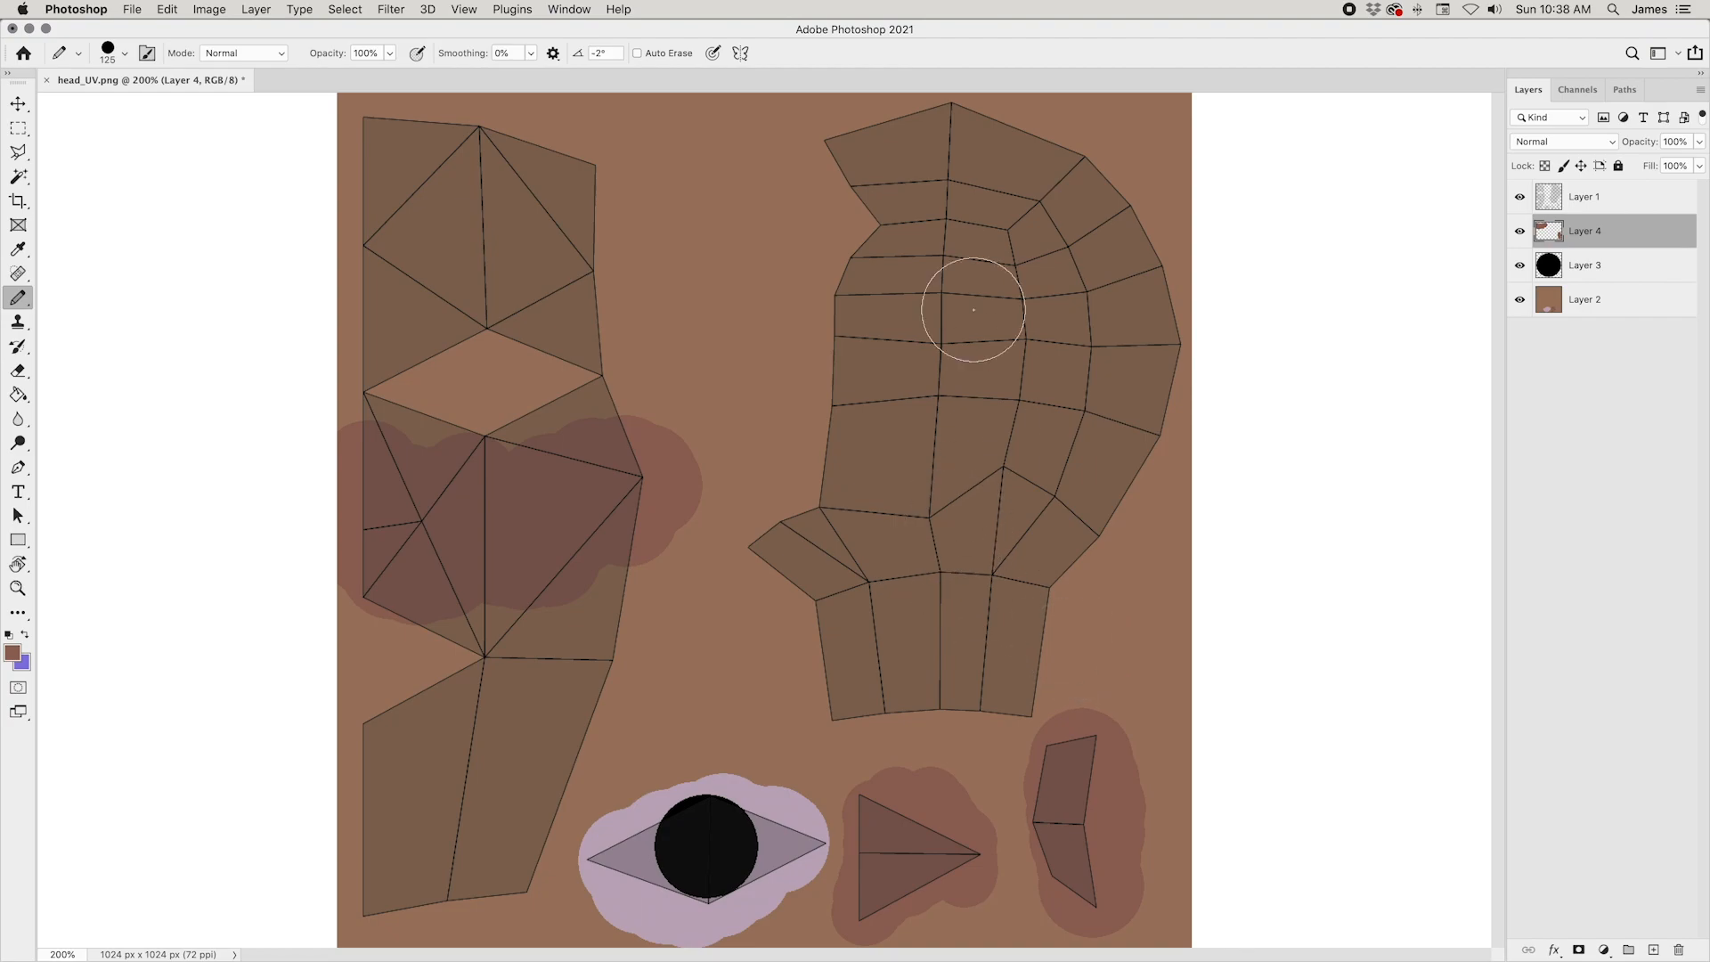
mouse_move(416, 500)
left_mouse_down()
mouse_move(538, 473)
mouse_move(549, 531)
mouse_move(590, 490)
left_mouse_up()
Step: Apply Hue/Saturation to the painted cheek patches with hue +1, saturation +7 and lightness +7
key("super+u")
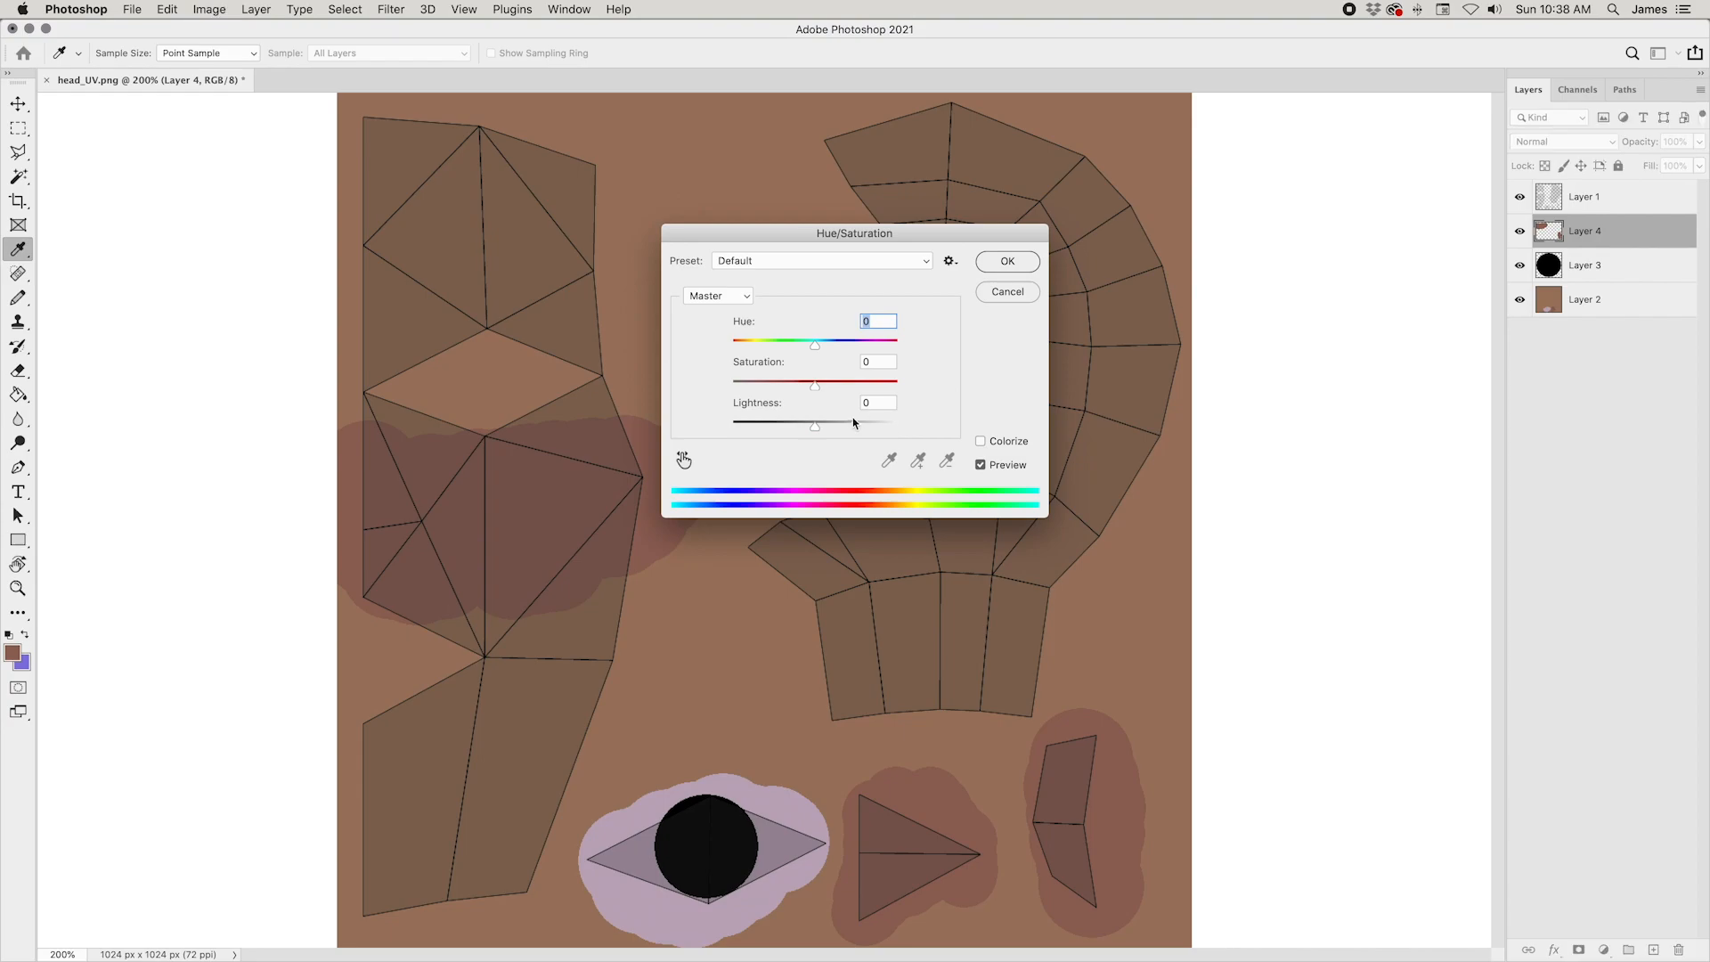
left_click(820, 428)
left_click(822, 389)
left_click(819, 346)
left_click(823, 427)
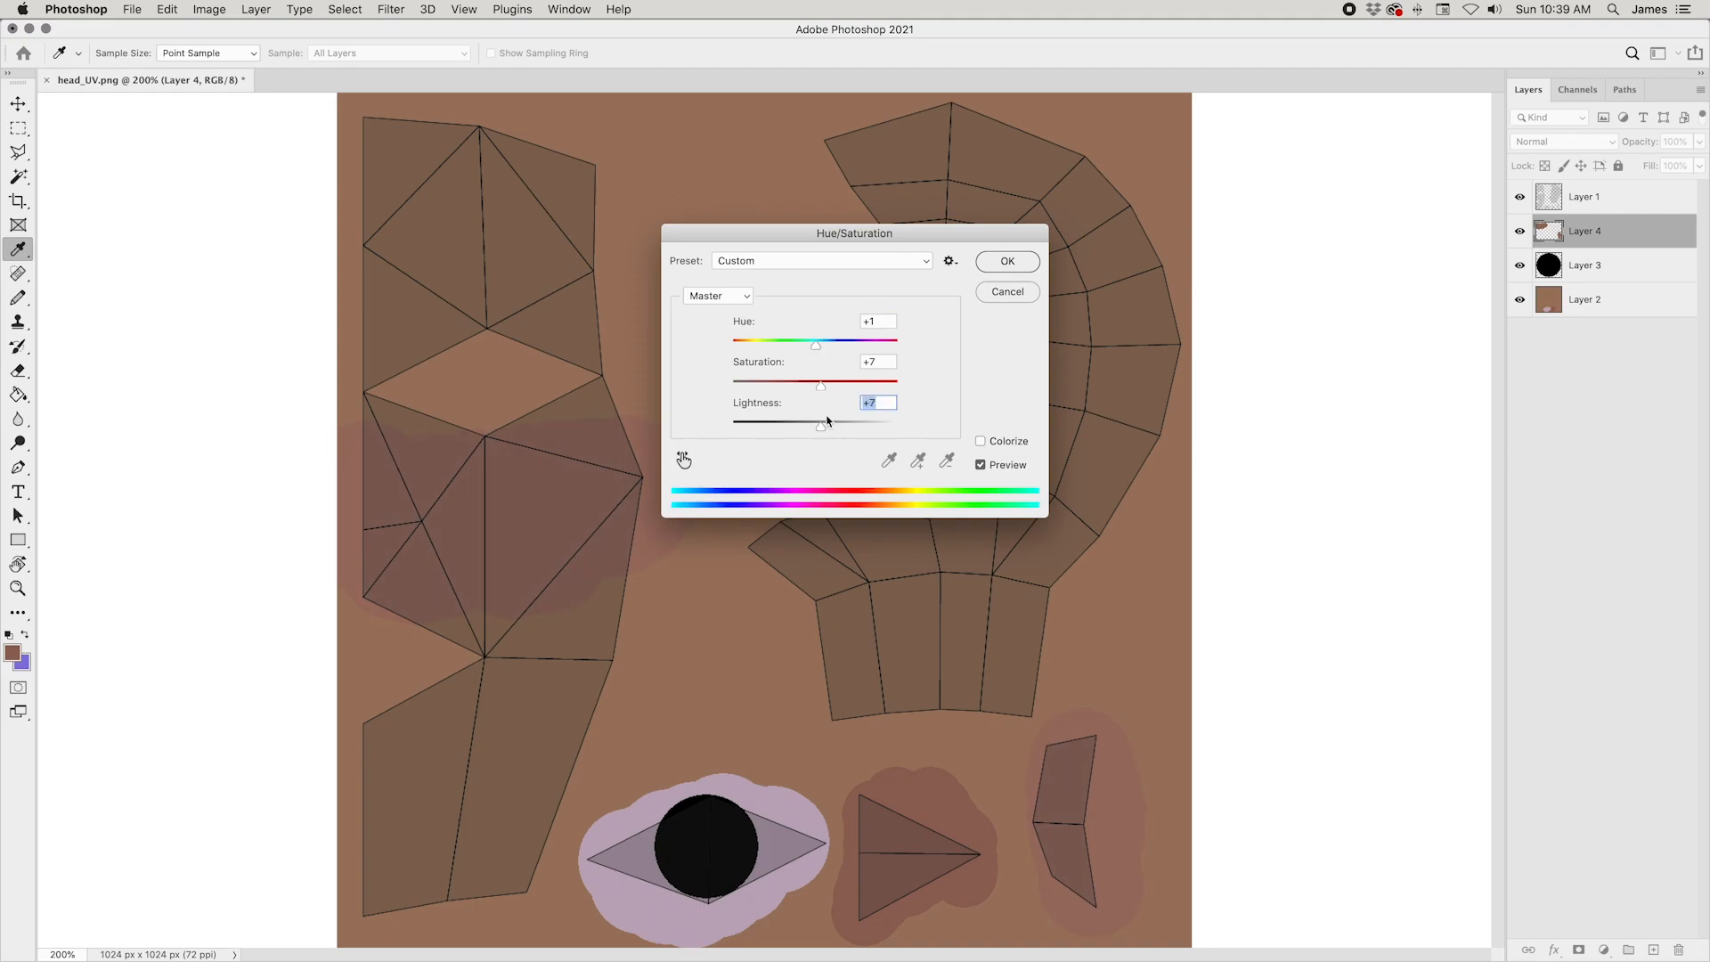
left_click(1007, 261)
Step: Dab a 125 px spot of the adjusted cheek colour on the outer edge of the side-of-head island, opposite the cheek
key("b")
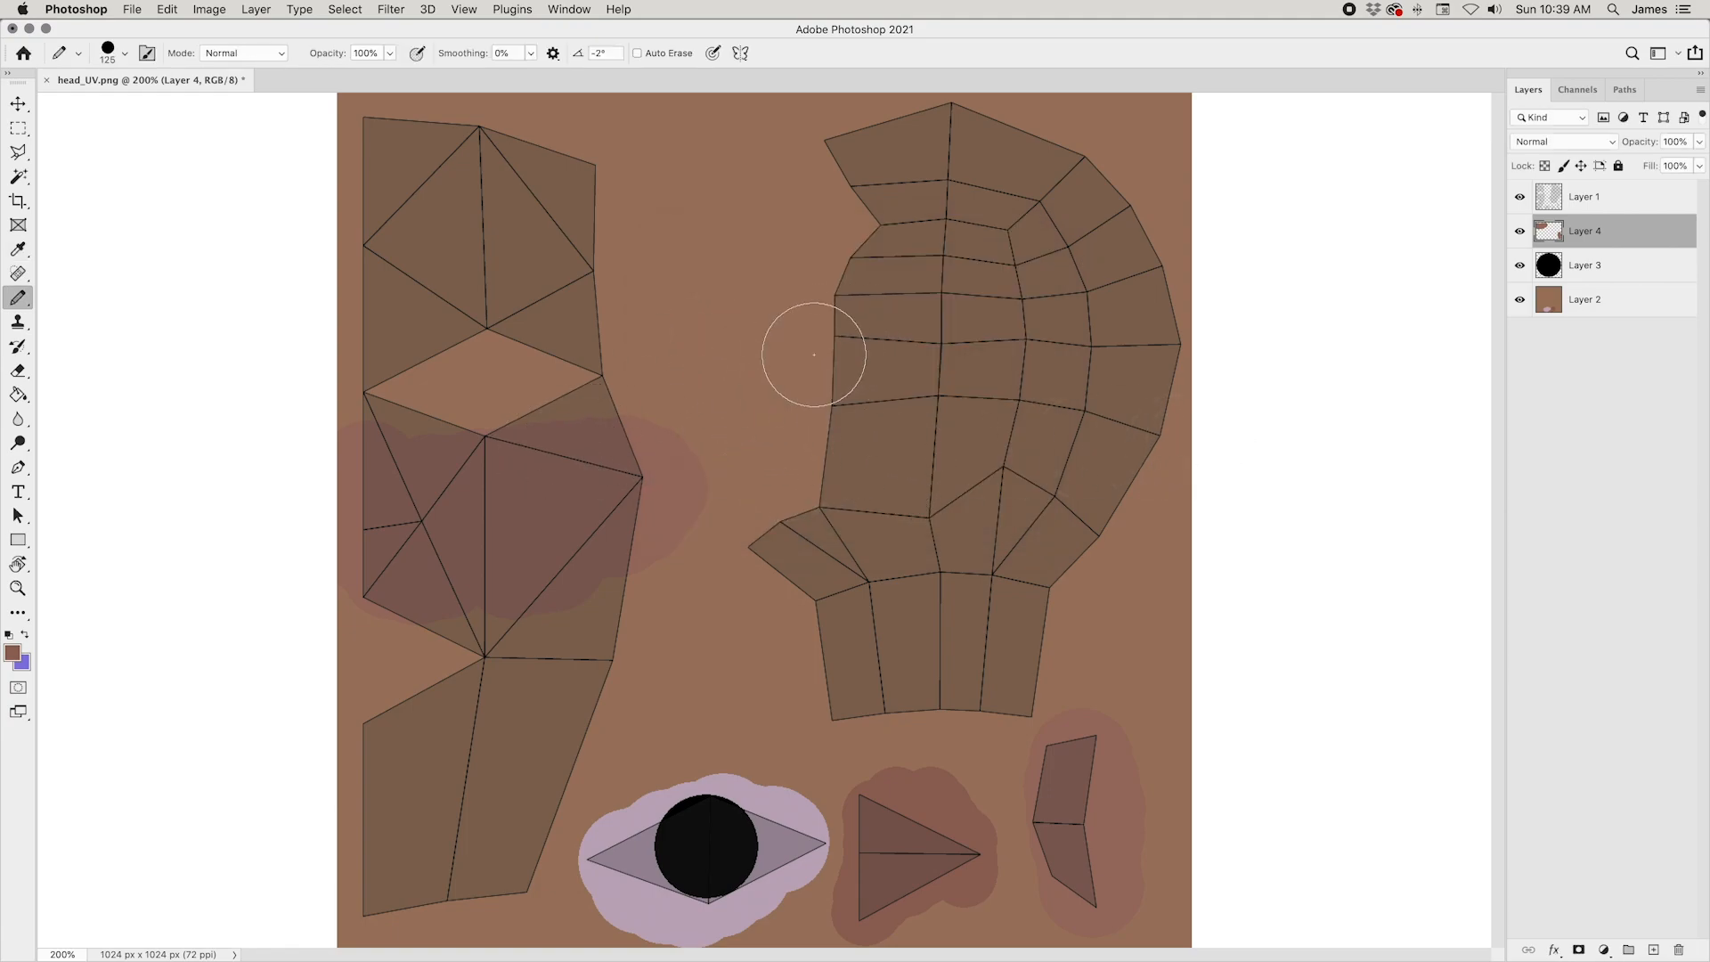
left_click(819, 326)
left_click(815, 332)
Step: Soften the pink patches on Layer 4 with a Gaussian Blur of 33.1 pixels radius
left_click(347, 10)
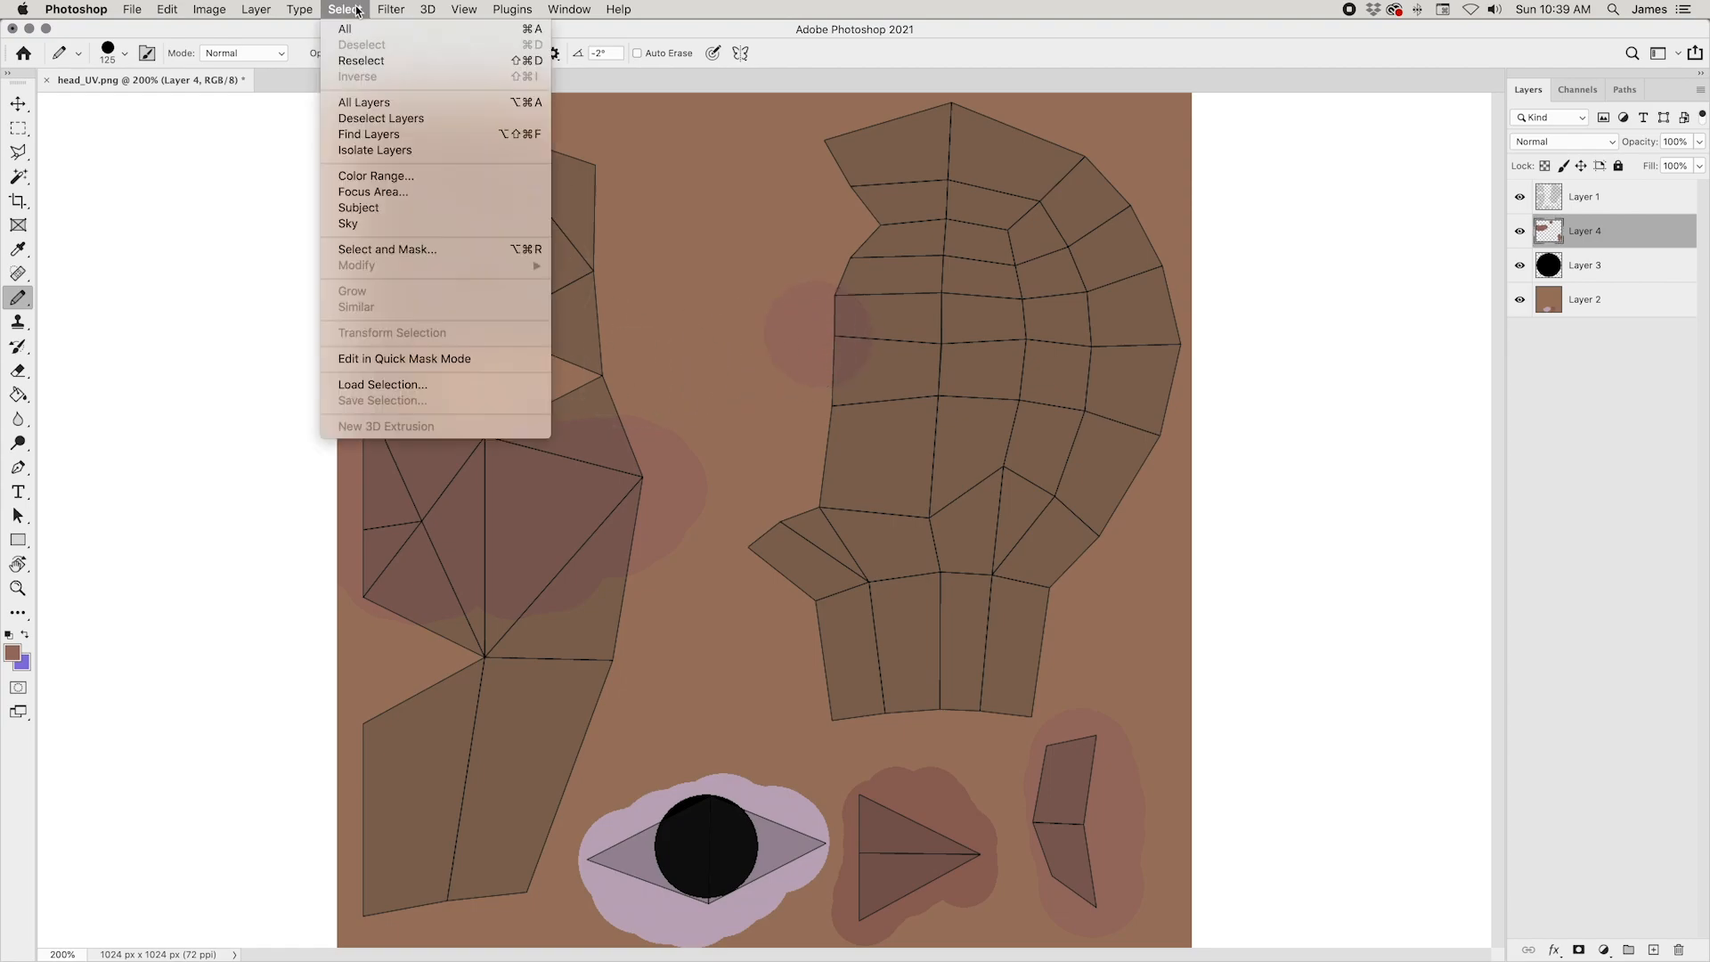
mouse_move(415, 238)
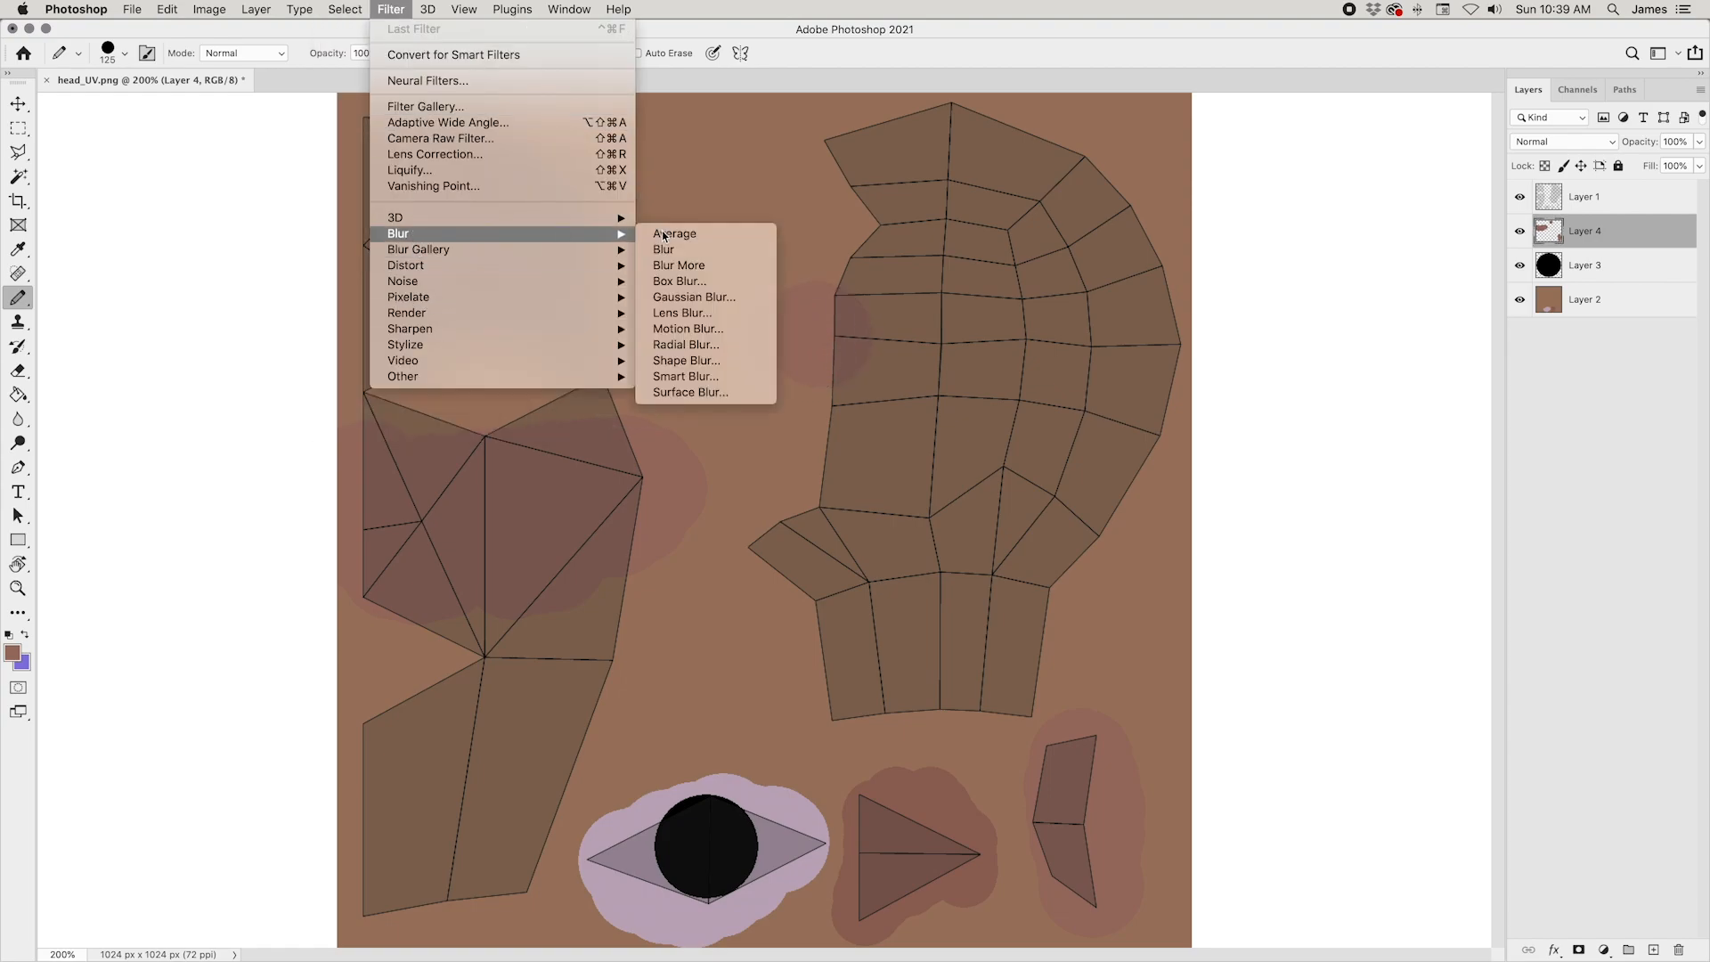
left_click(684, 303)
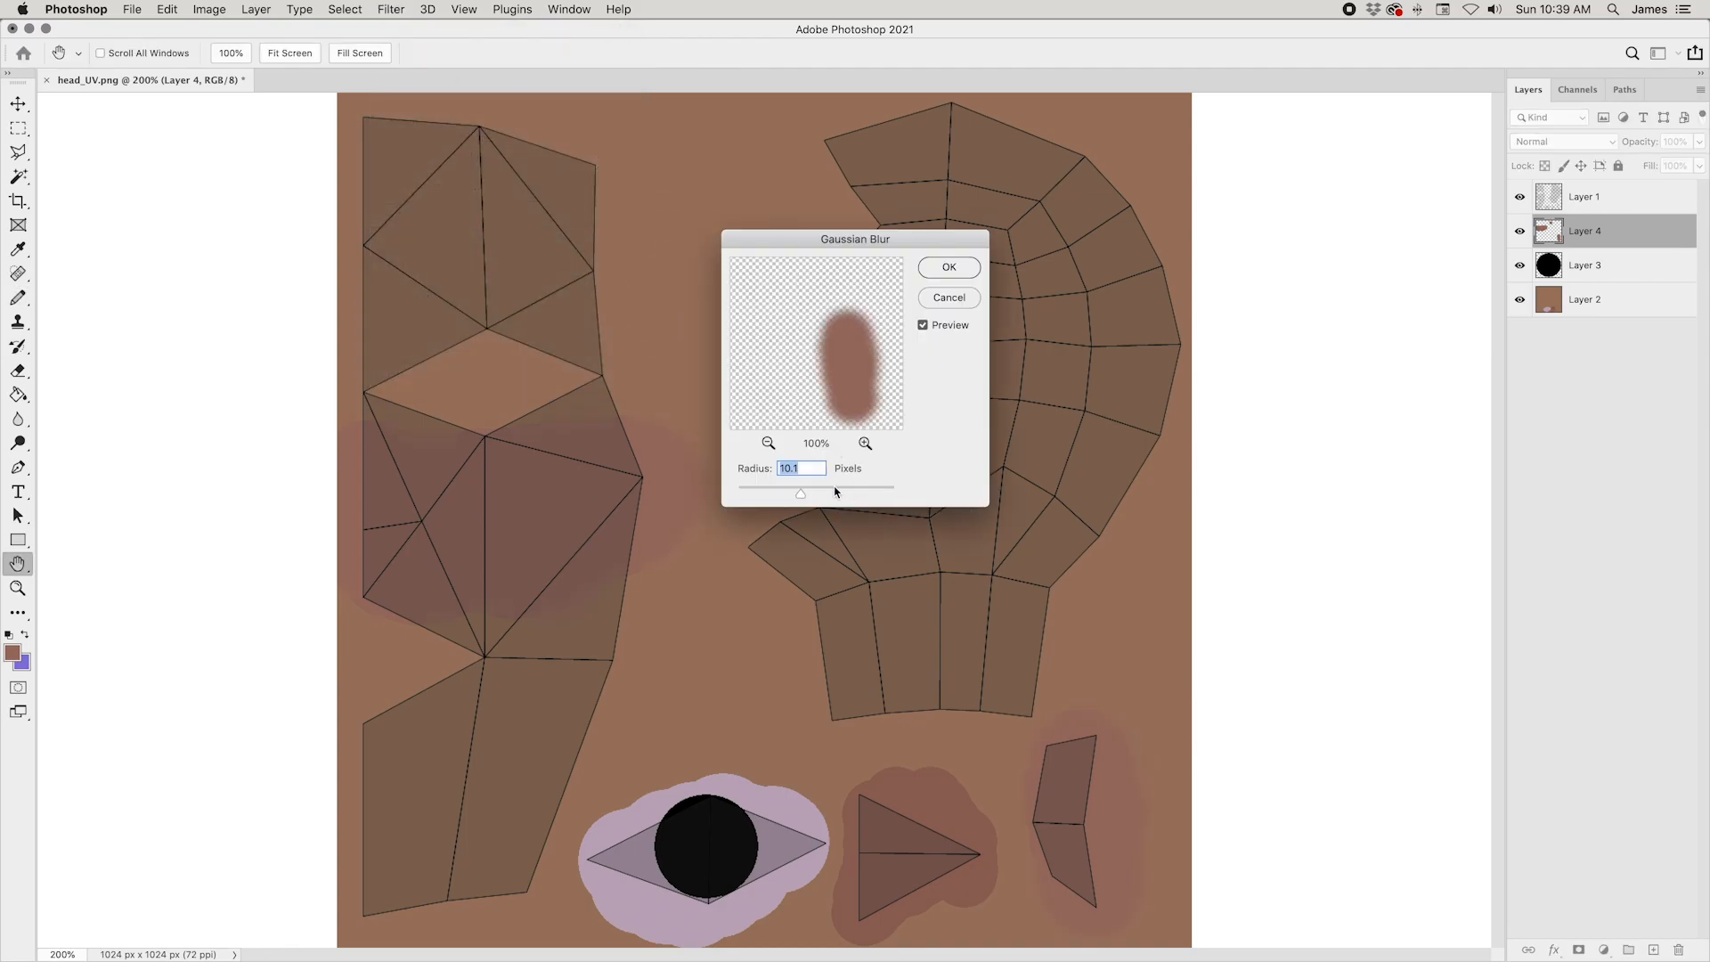
left_click_drag(821, 491, 814, 489)
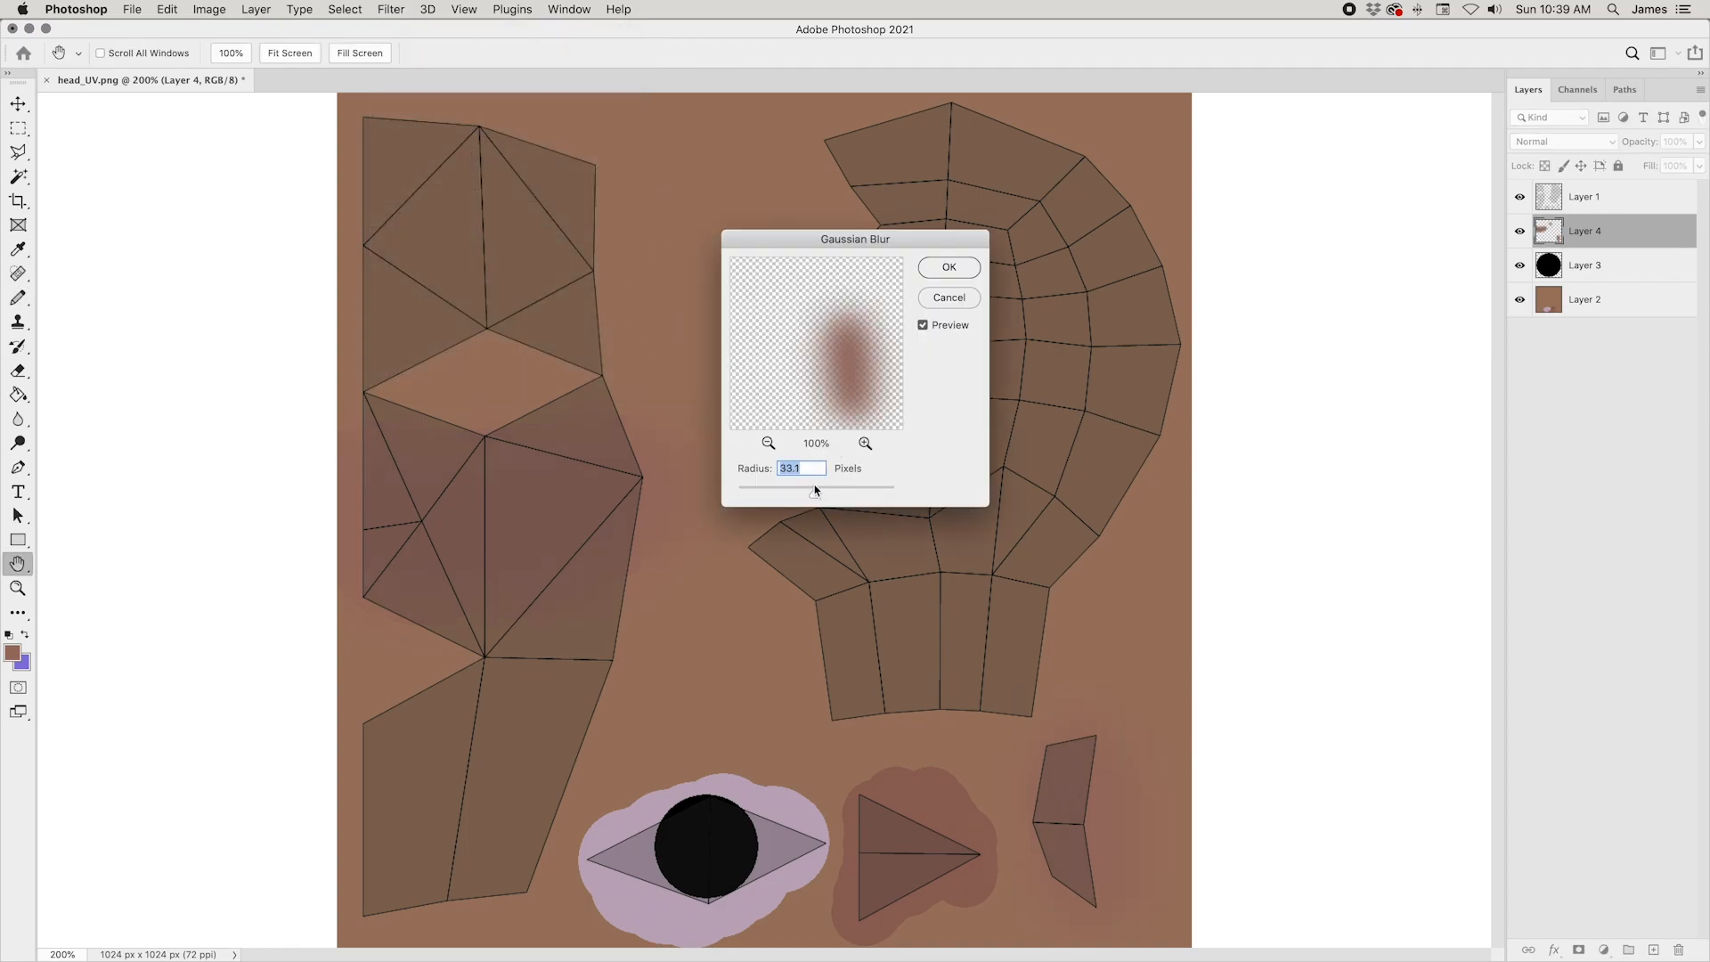
left_click(949, 267)
key("b")
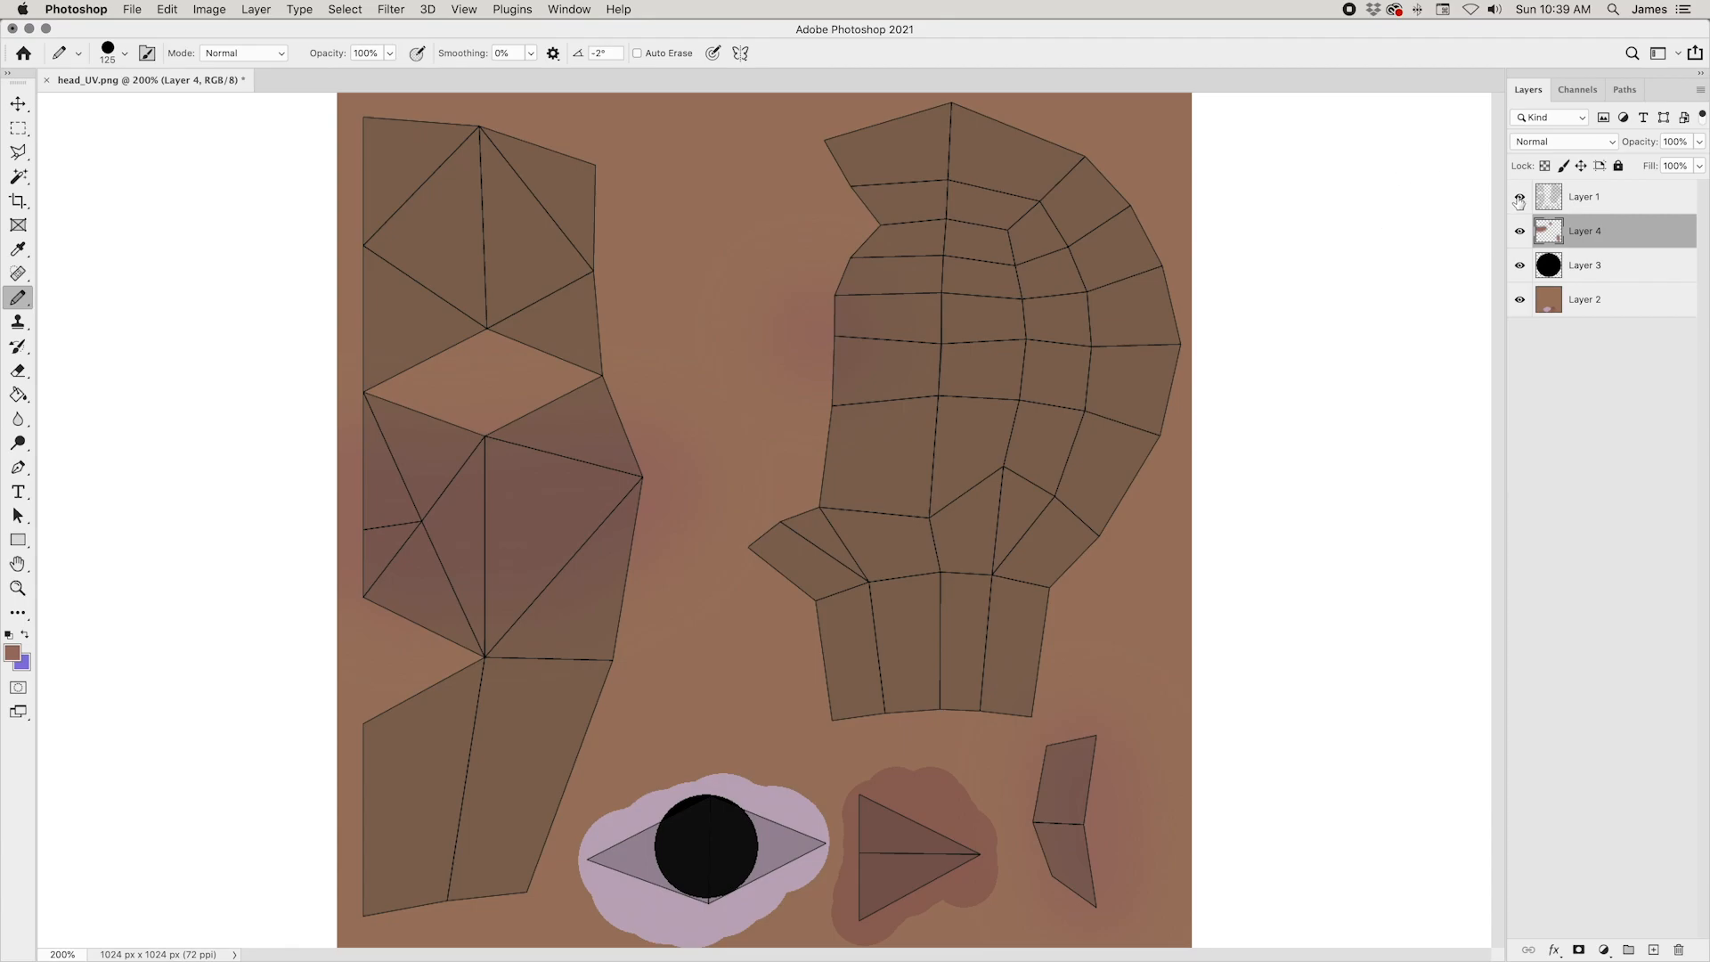
Step: Check the blurred patches with the UV layout layer hidden, and show the layout again
left_click(1519, 196)
key("super+minus")
key("super+equal")
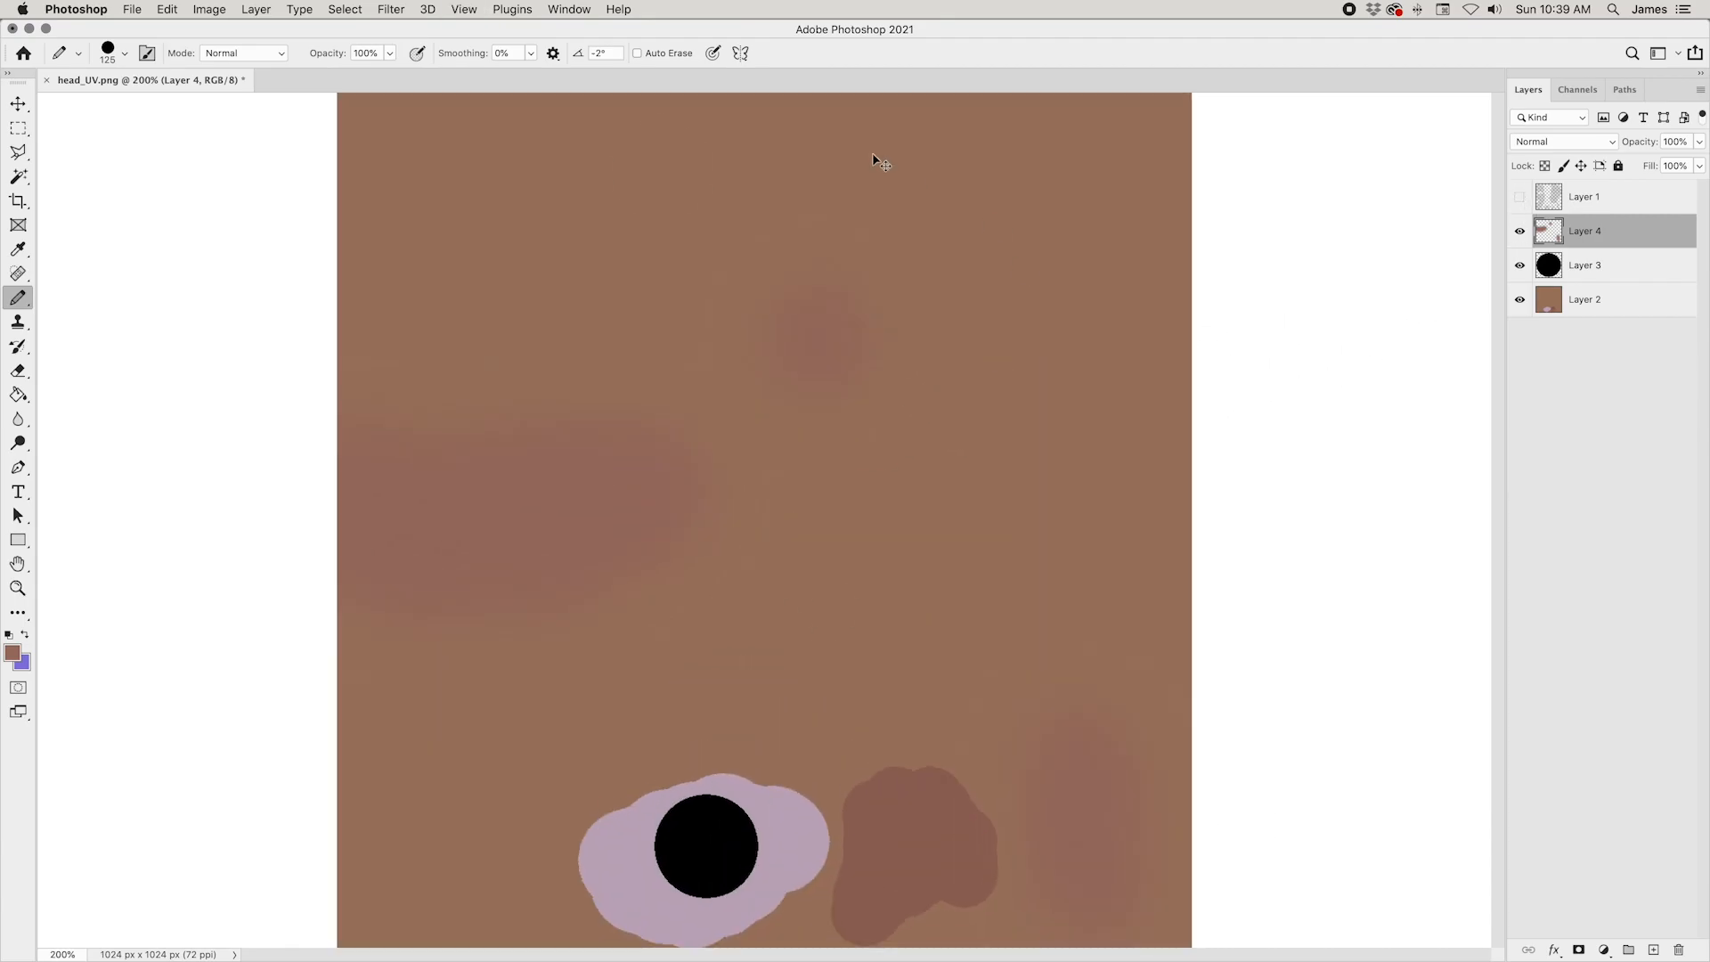
left_click(1519, 196)
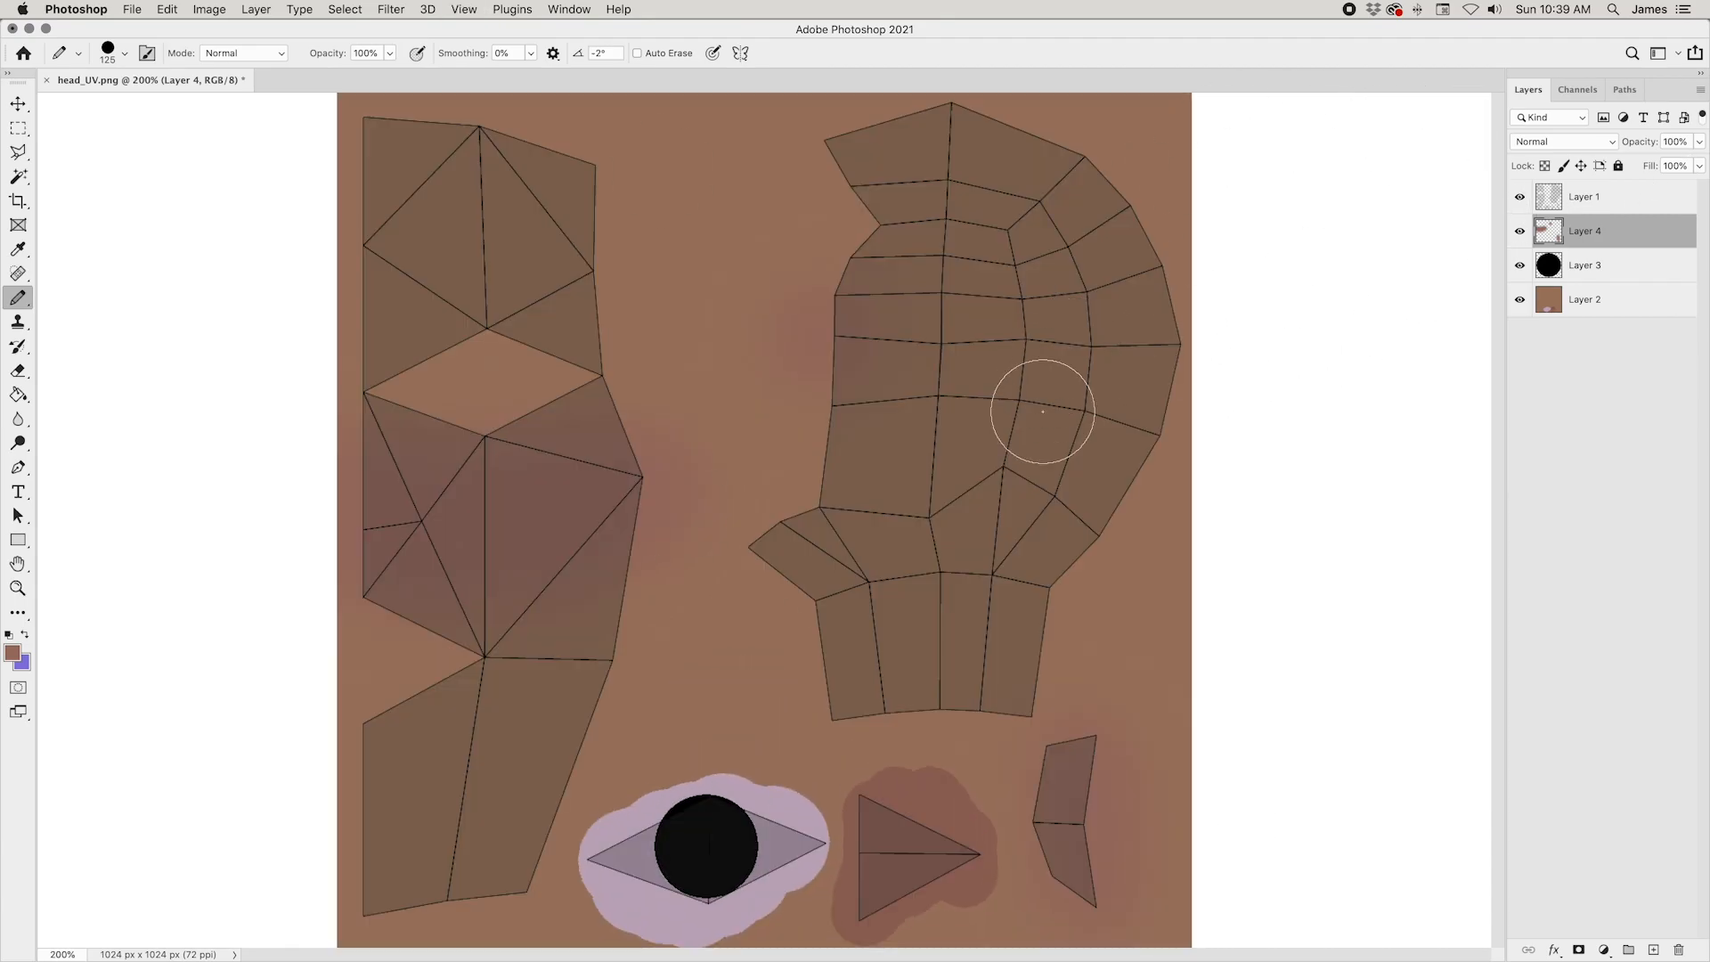
Step: Try another Hue/Saturation adjustment on the blurred patches, view it without the UV layout, and undo it
key("super+u")
left_click(784, 386)
left_click(1008, 259)
left_click(1519, 199)
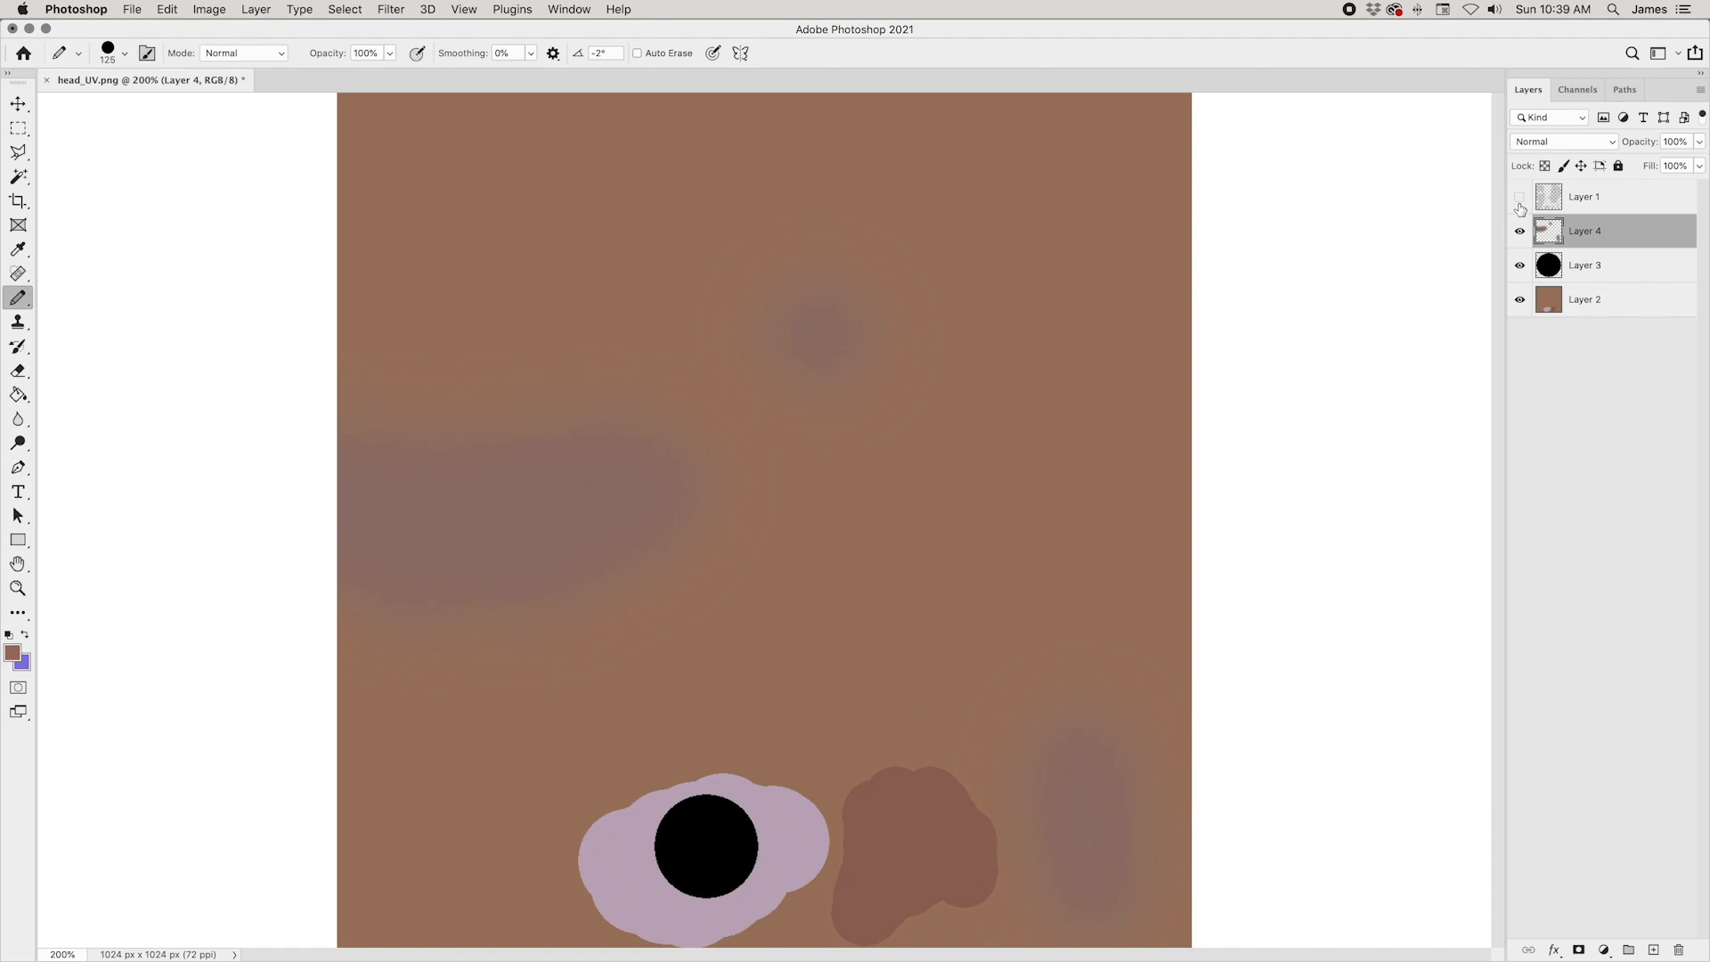
key("super+z")
key("super+z")
key("super+z")
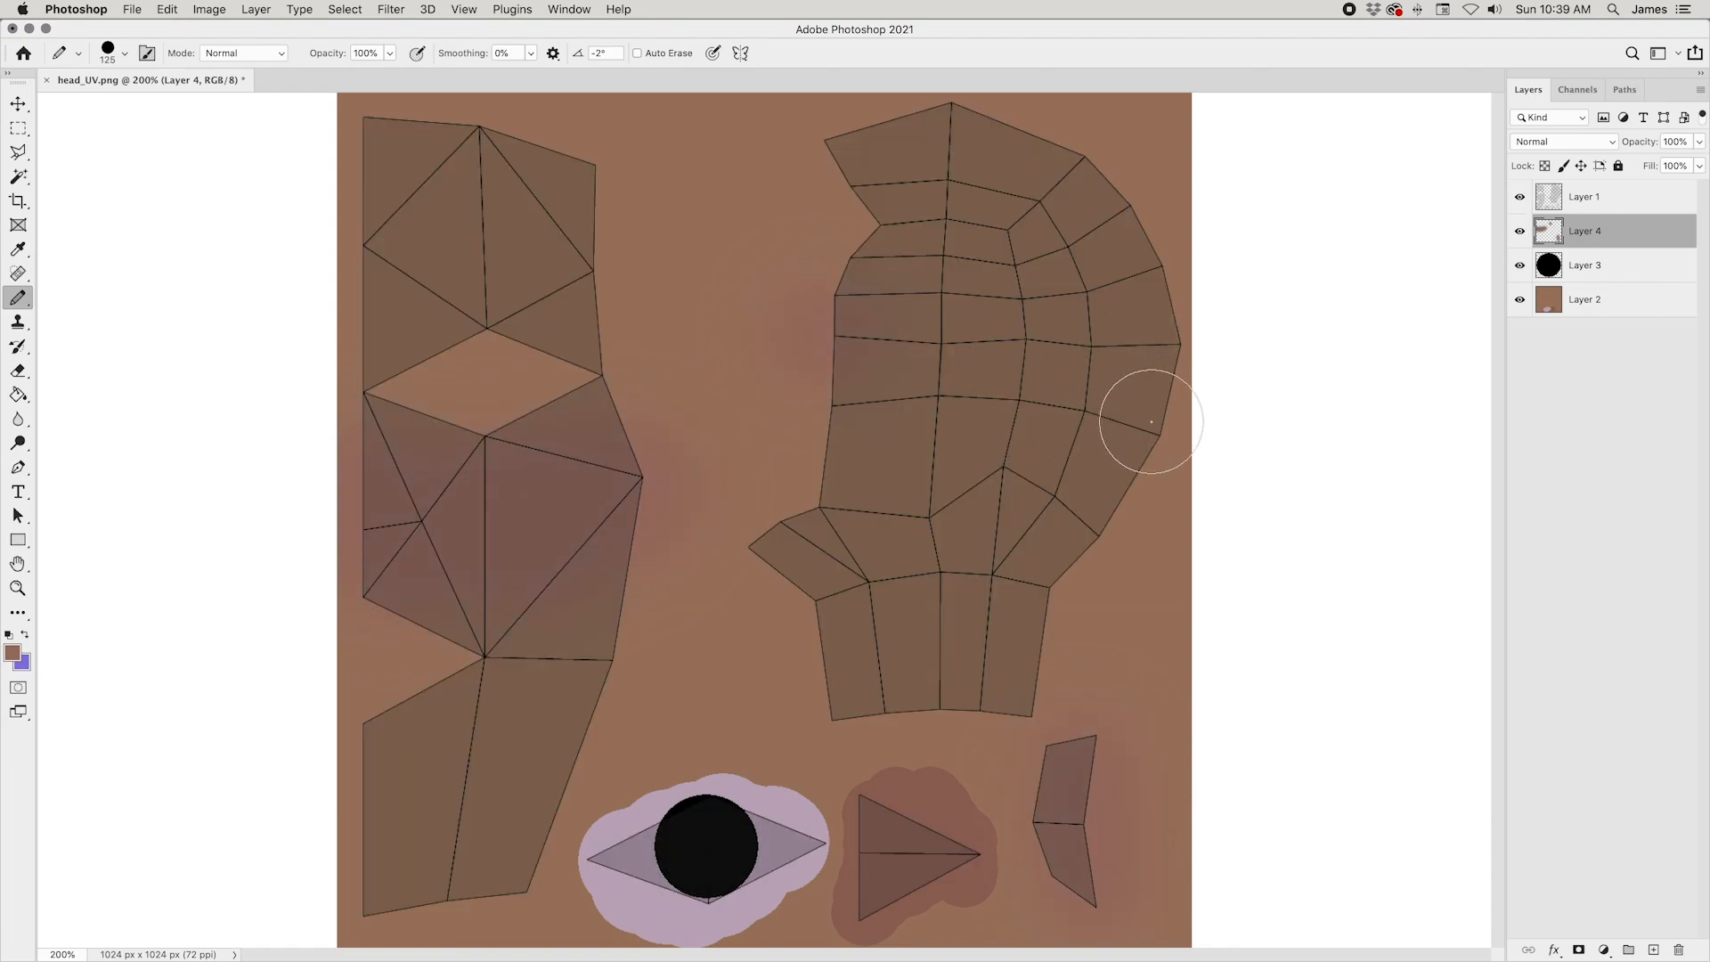
key("XF86MonBrightnessUp")
key("super+minus")
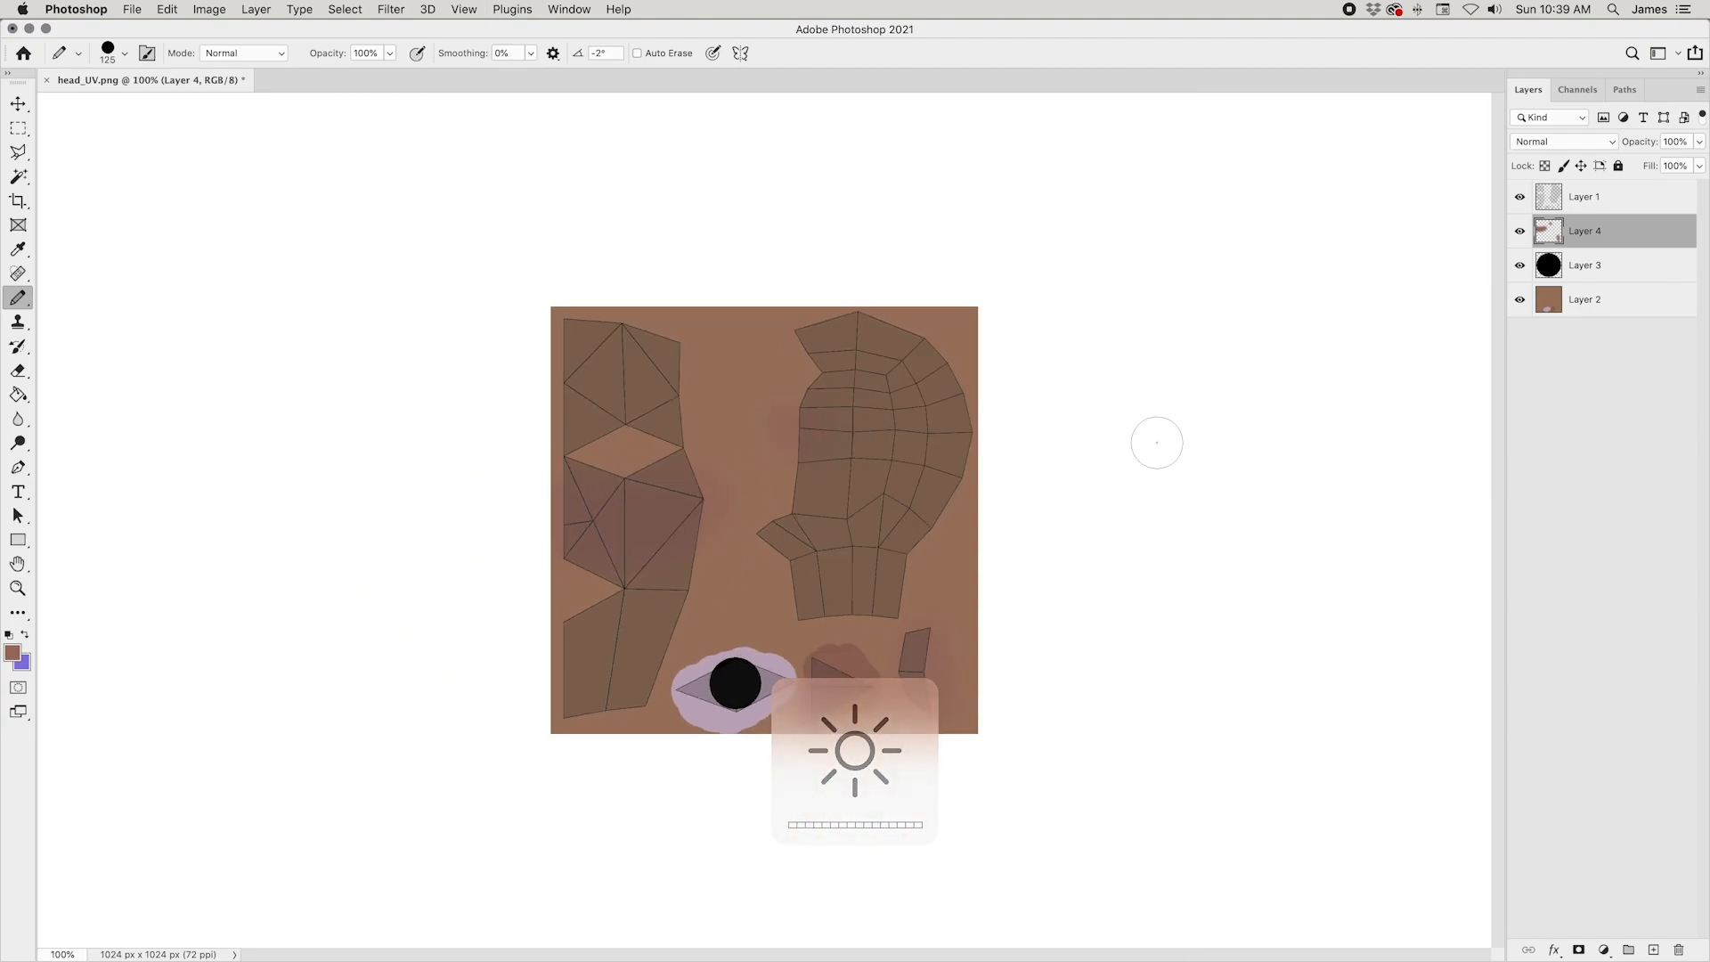
key("super+plus")
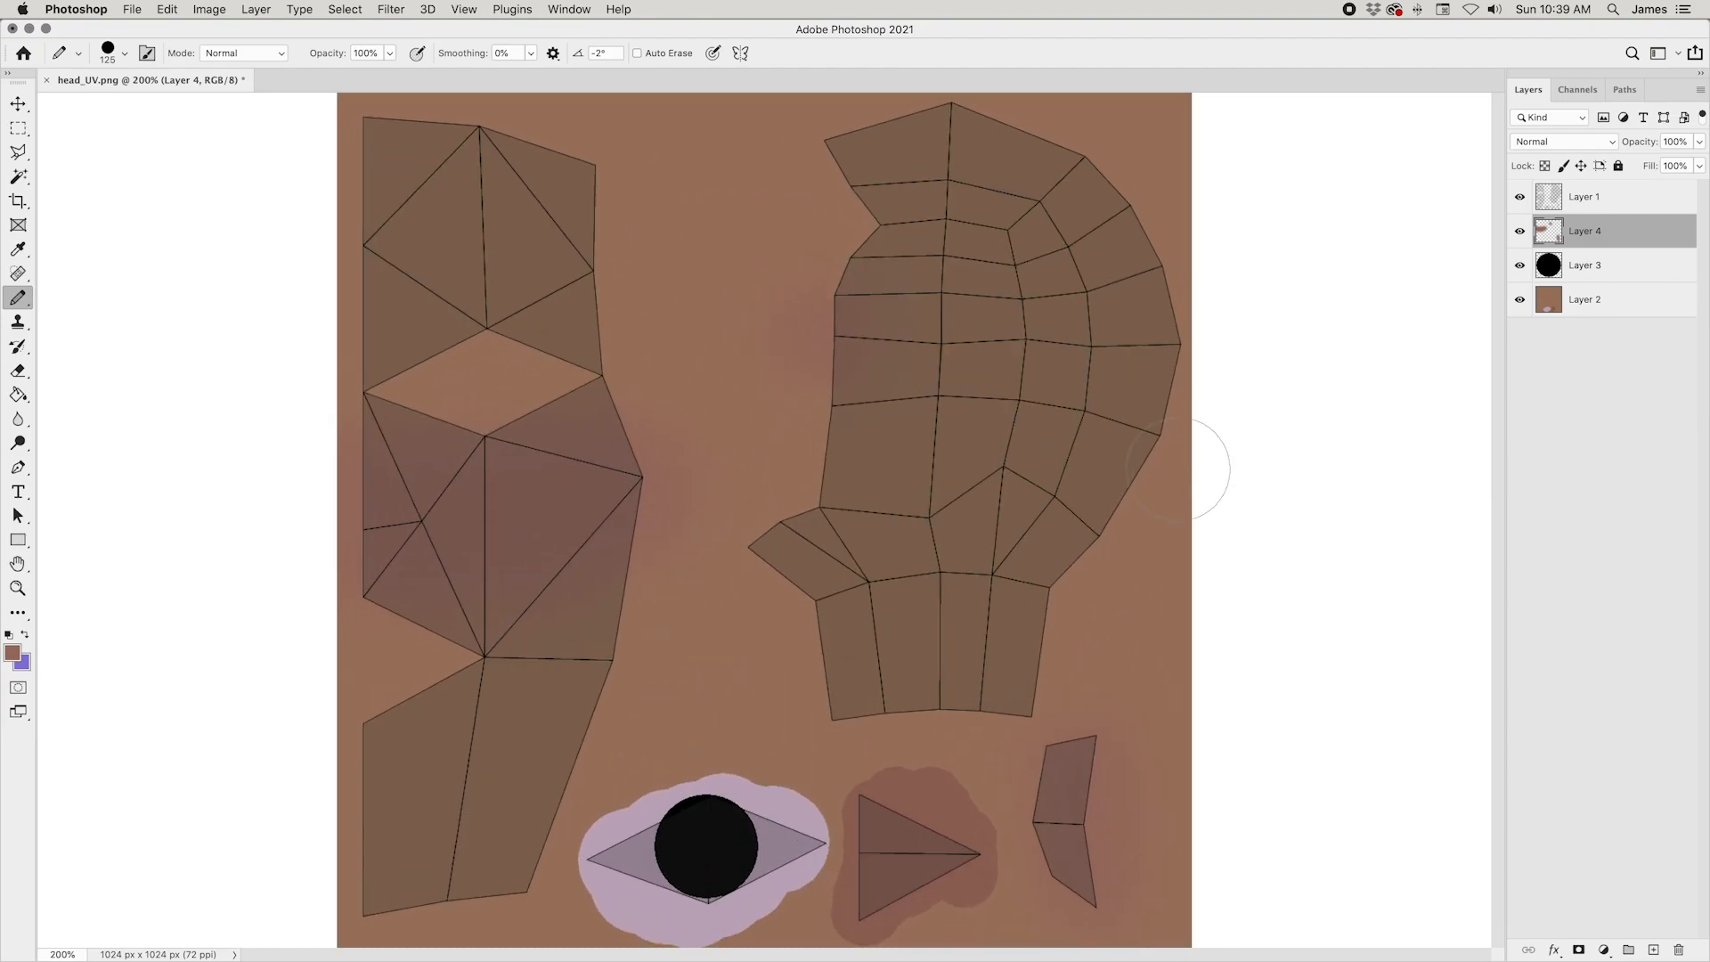
Step: Add a new layer above the blurred patches and set the foreground colour to near-black #060606 for the Pencil
left_click(1652, 951)
left_click(12, 652)
left_click_drag(1371, 691, 1270, 749)
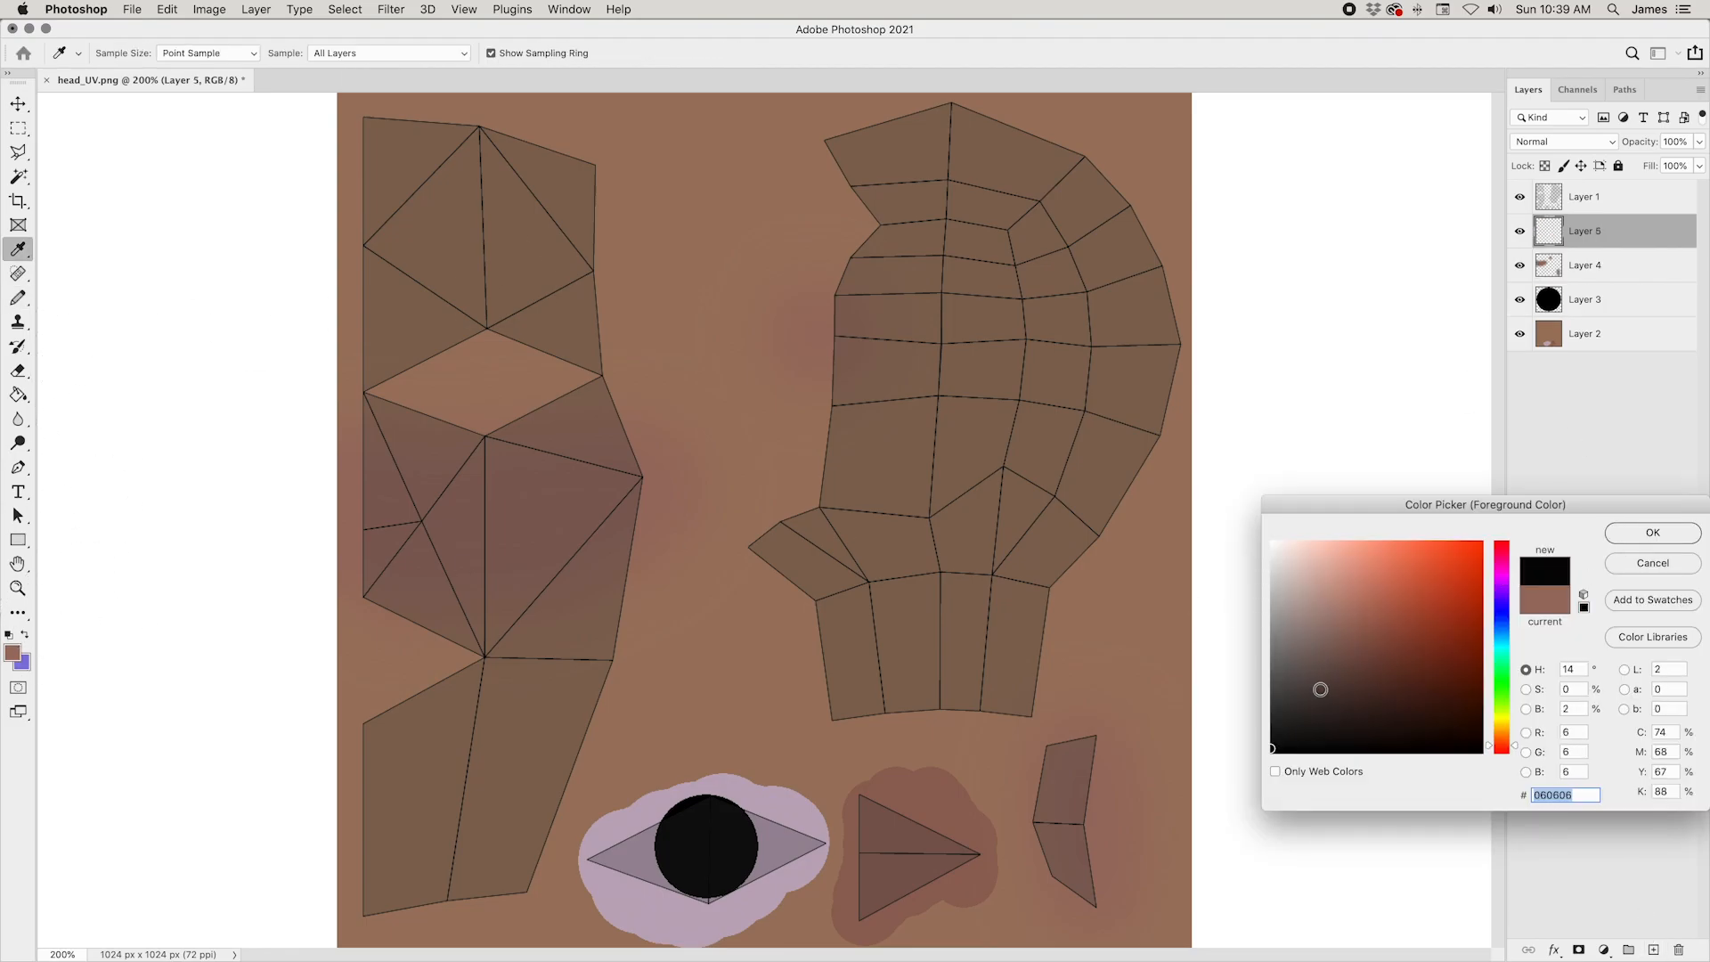
left_click(1652, 532)
key("b")
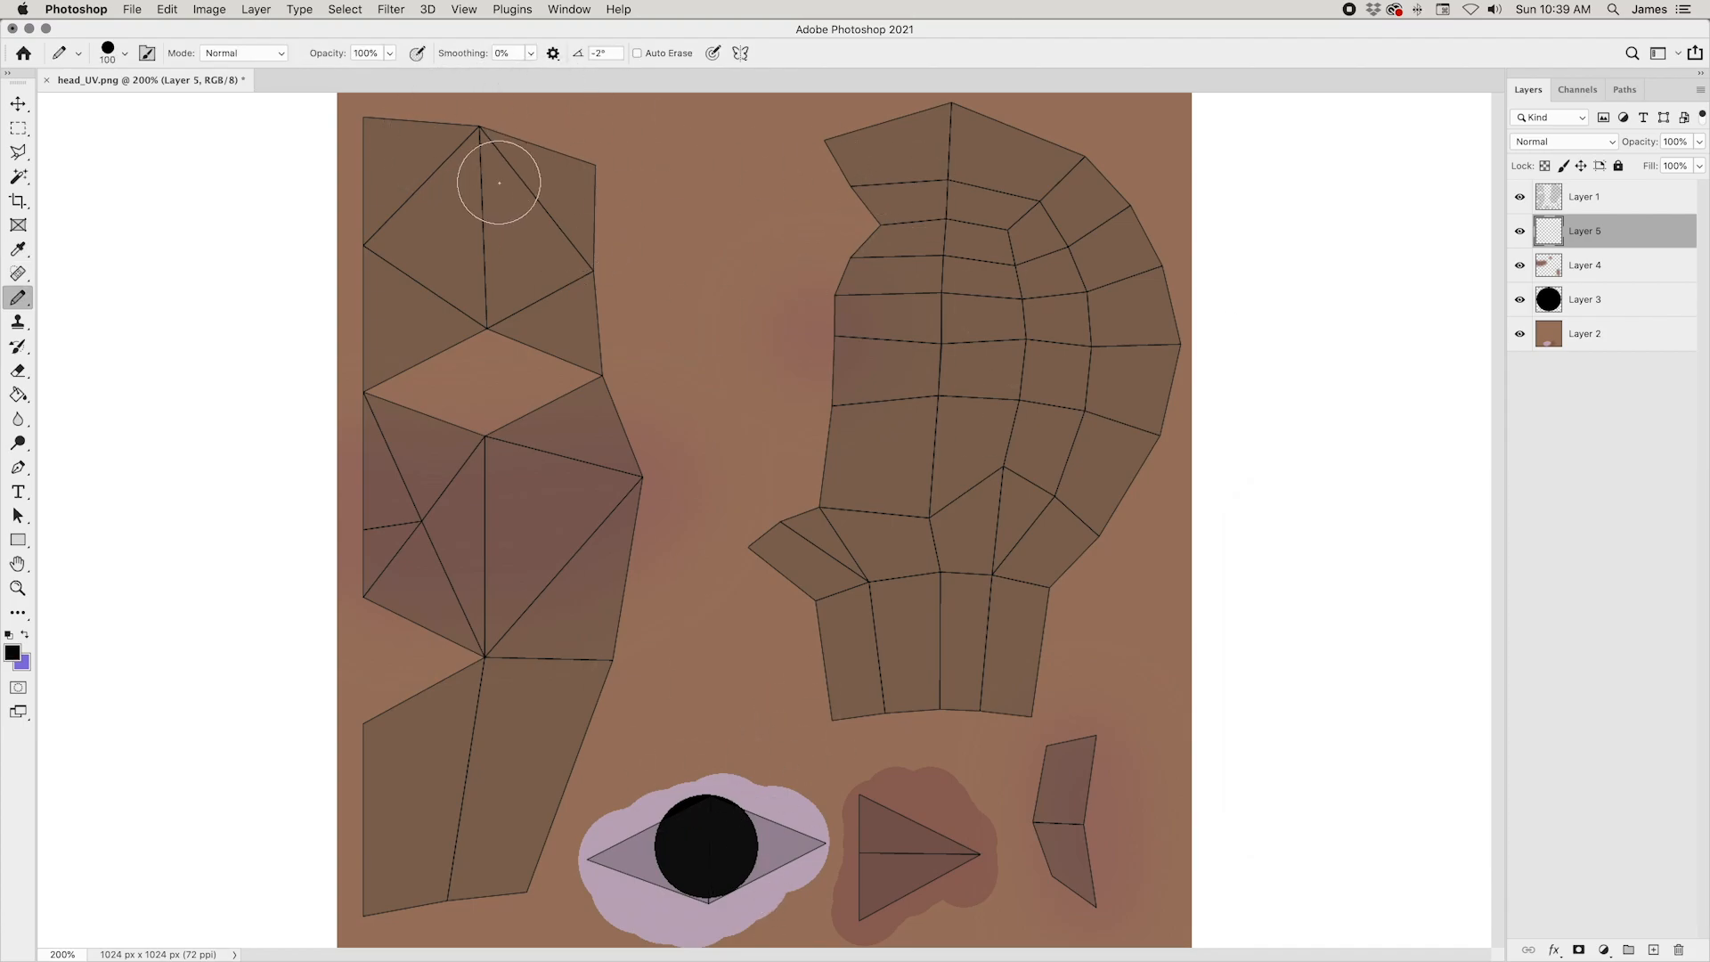
Step: Paint the black hair along the upper and outer edge of the side-of-head island and its temple, reducing the Pencil from 100 to 70 px
left_click(880, 176)
mouse_move(881, 175)
left_mouse_down()
mouse_move(866, 169)
mouse_move(1013, 137)
mouse_move(1191, 374)
left_mouse_up()
key("bracketleft")
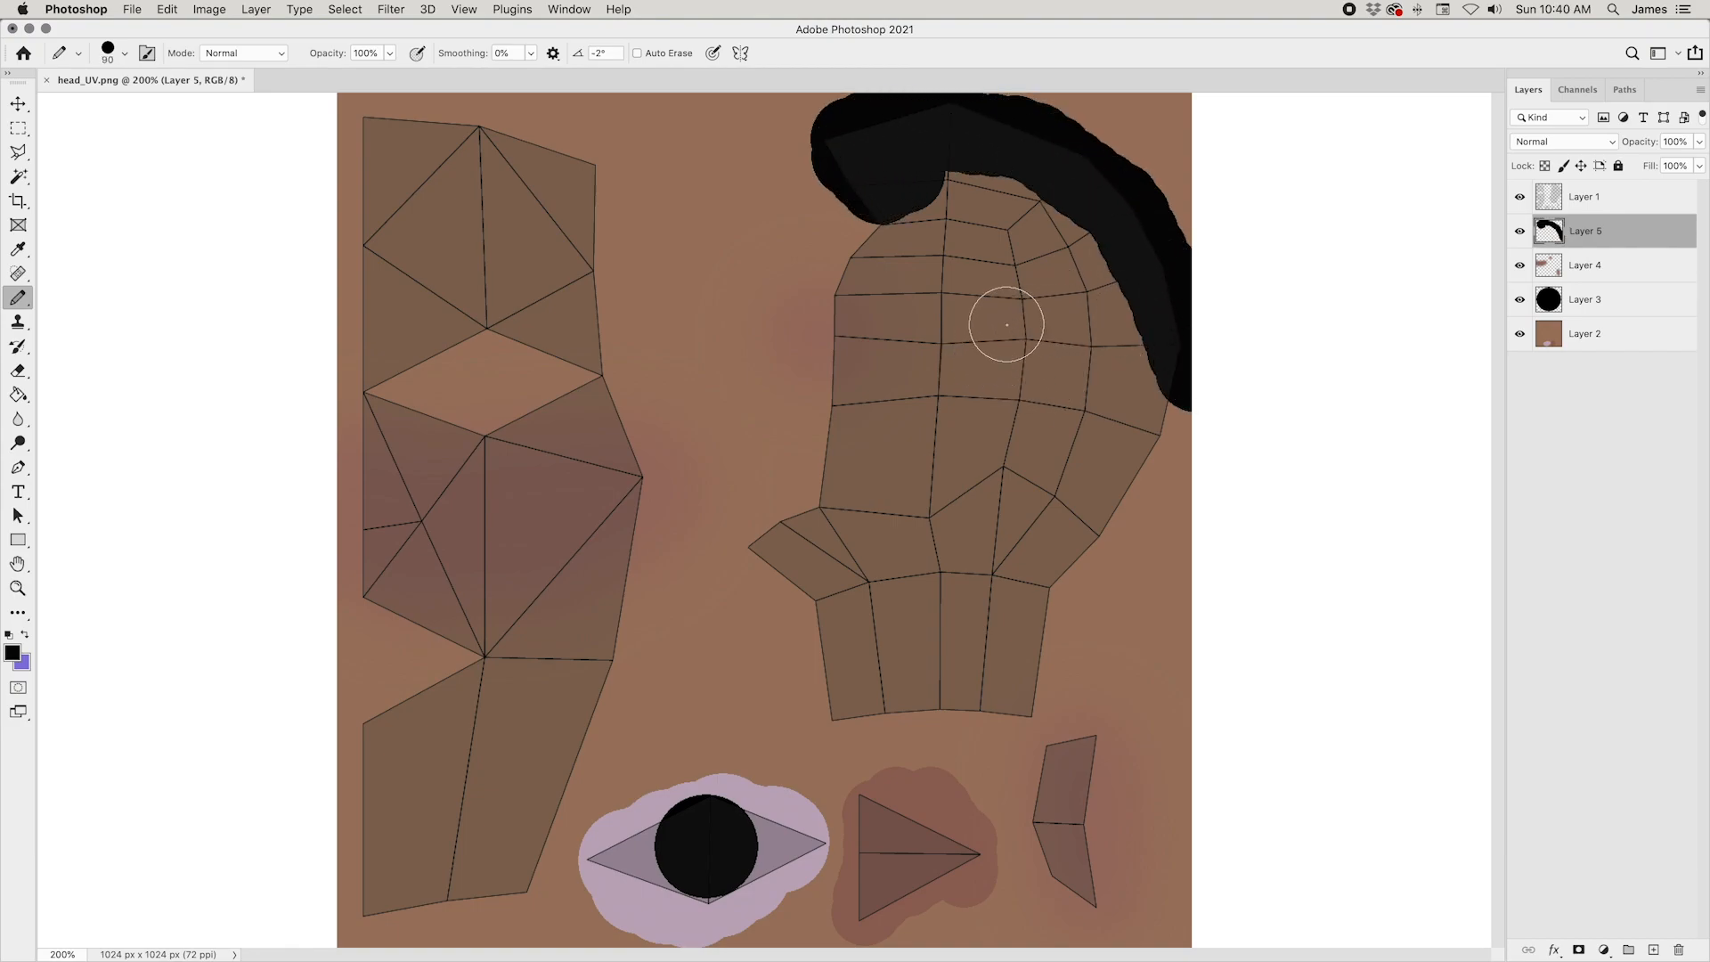
left_click(979, 299)
key("bracketleft")
key("bracketleft")
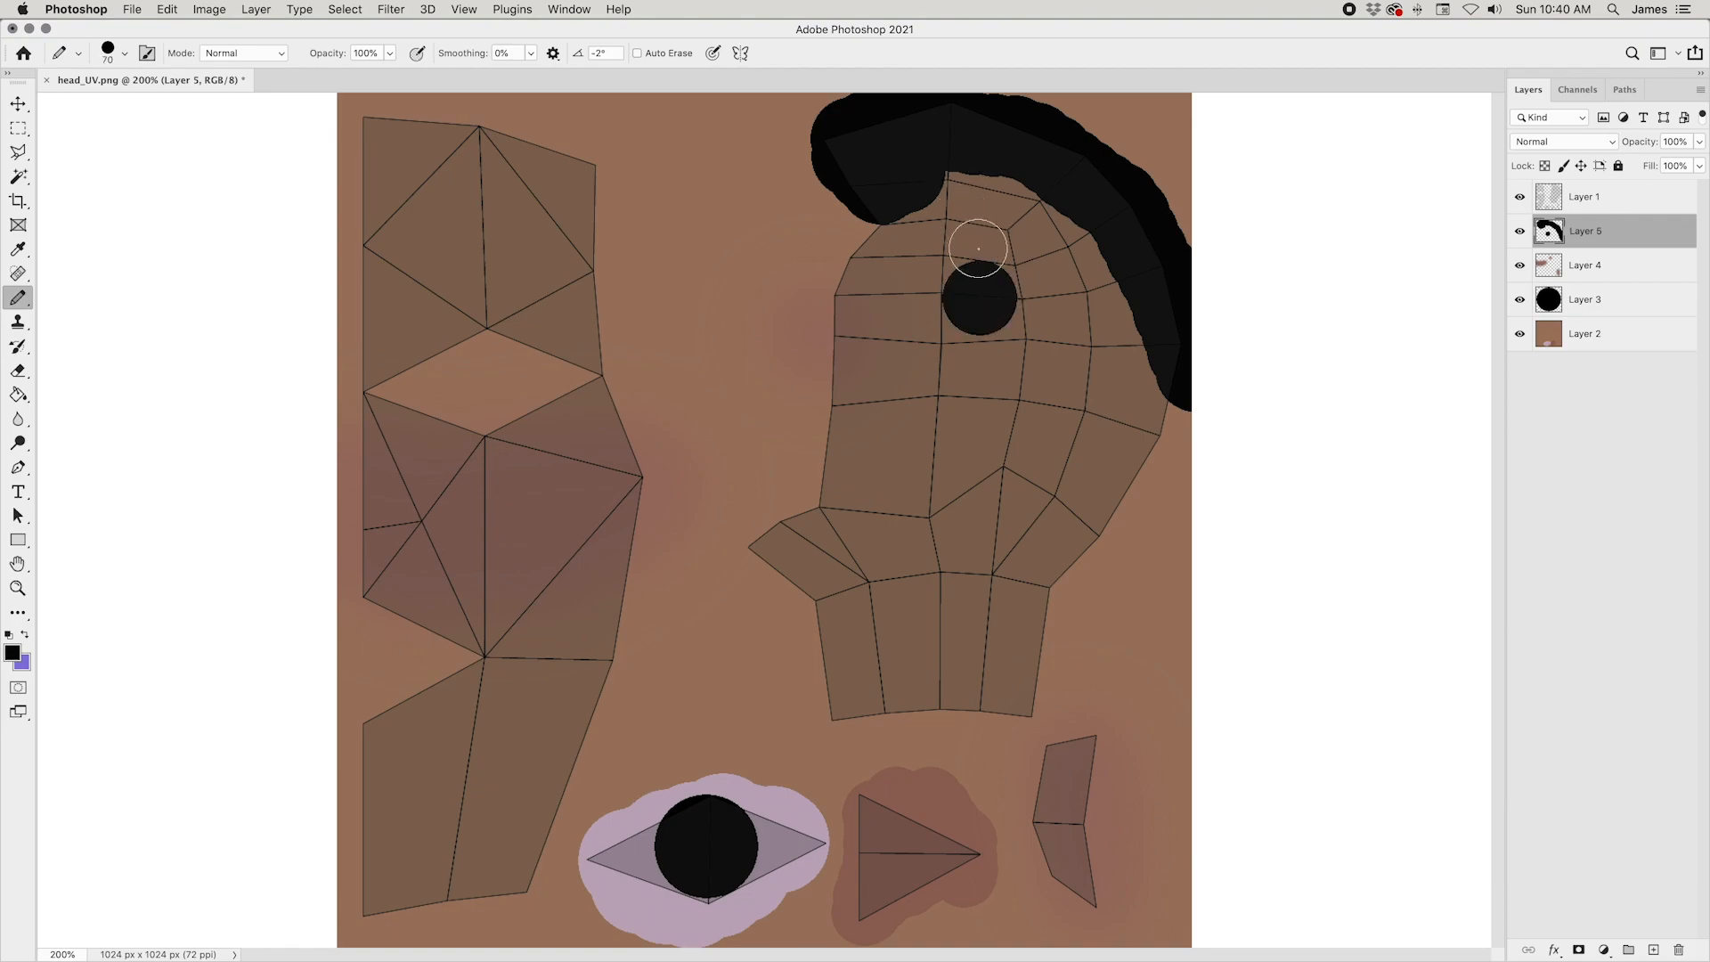
left_click(933, 260)
mouse_move(933, 260)
left_mouse_down()
mouse_move(908, 232)
mouse_move(935, 190)
mouse_move(963, 244)
mouse_move(1057, 179)
left_mouse_up()
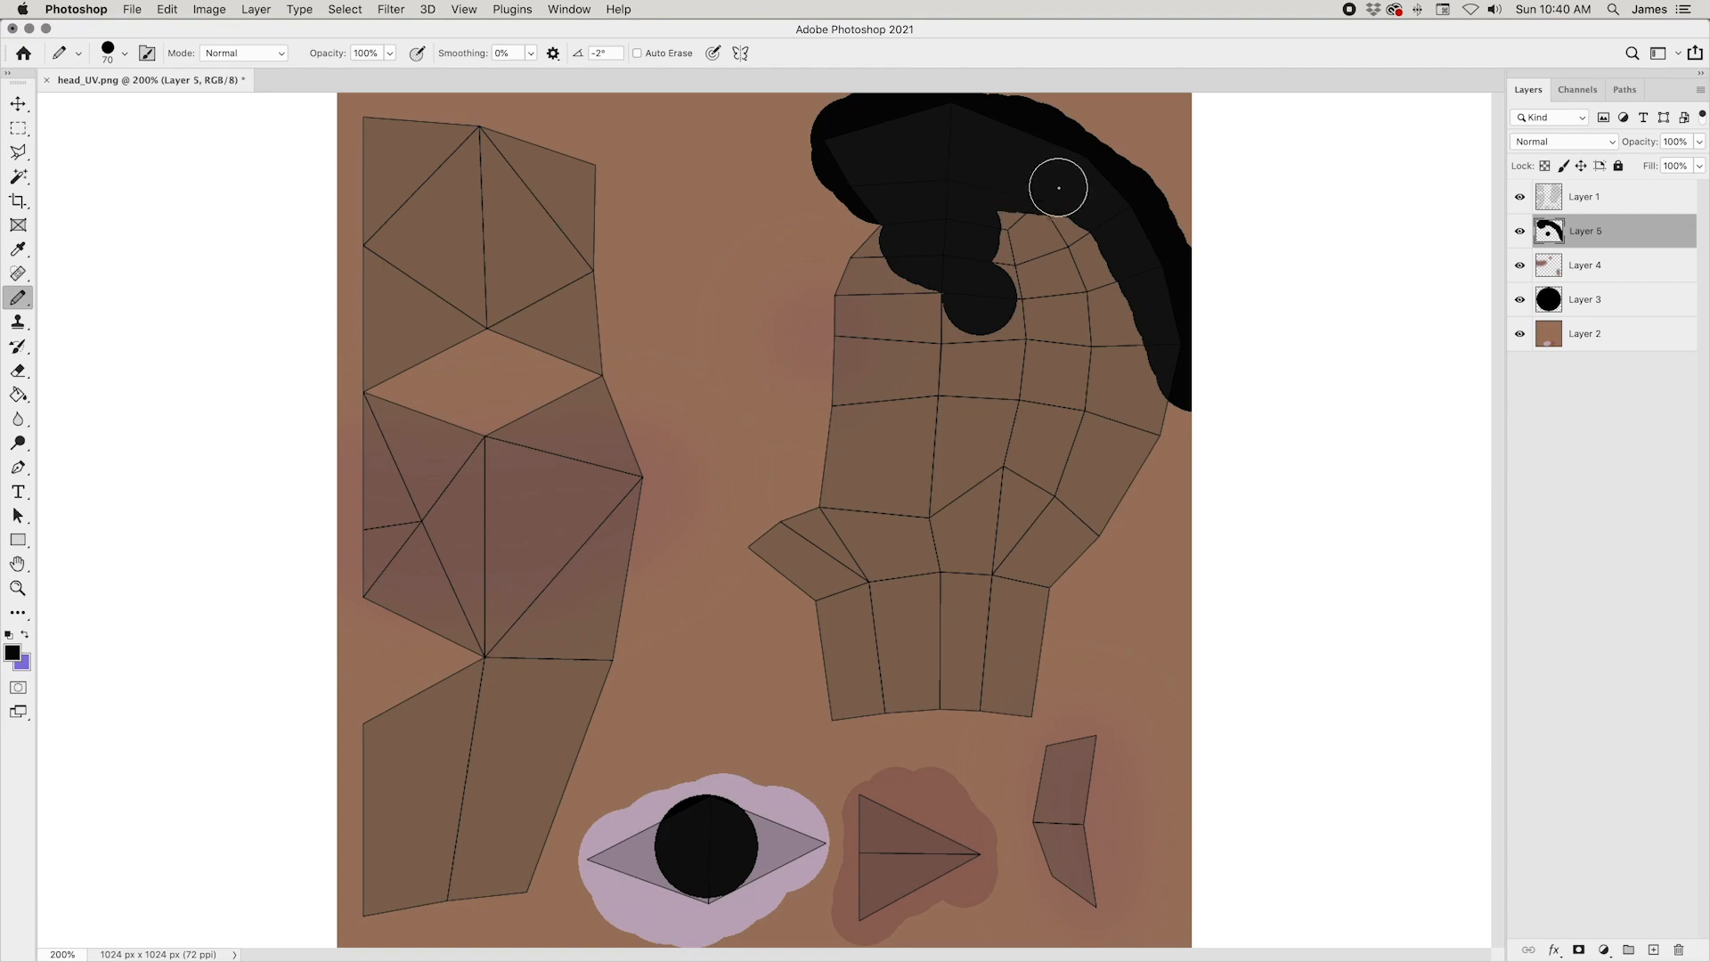
Step: Outline the lower hairline down to the nape with a 50 px Pencil and fill the enclosed hair area with black
key("bracketleft")
mouse_move(961, 392)
left_mouse_down()
mouse_move(1083, 584)
mouse_move(1211, 556)
left_mouse_up()
left_click_drag(963, 379, 961, 267)
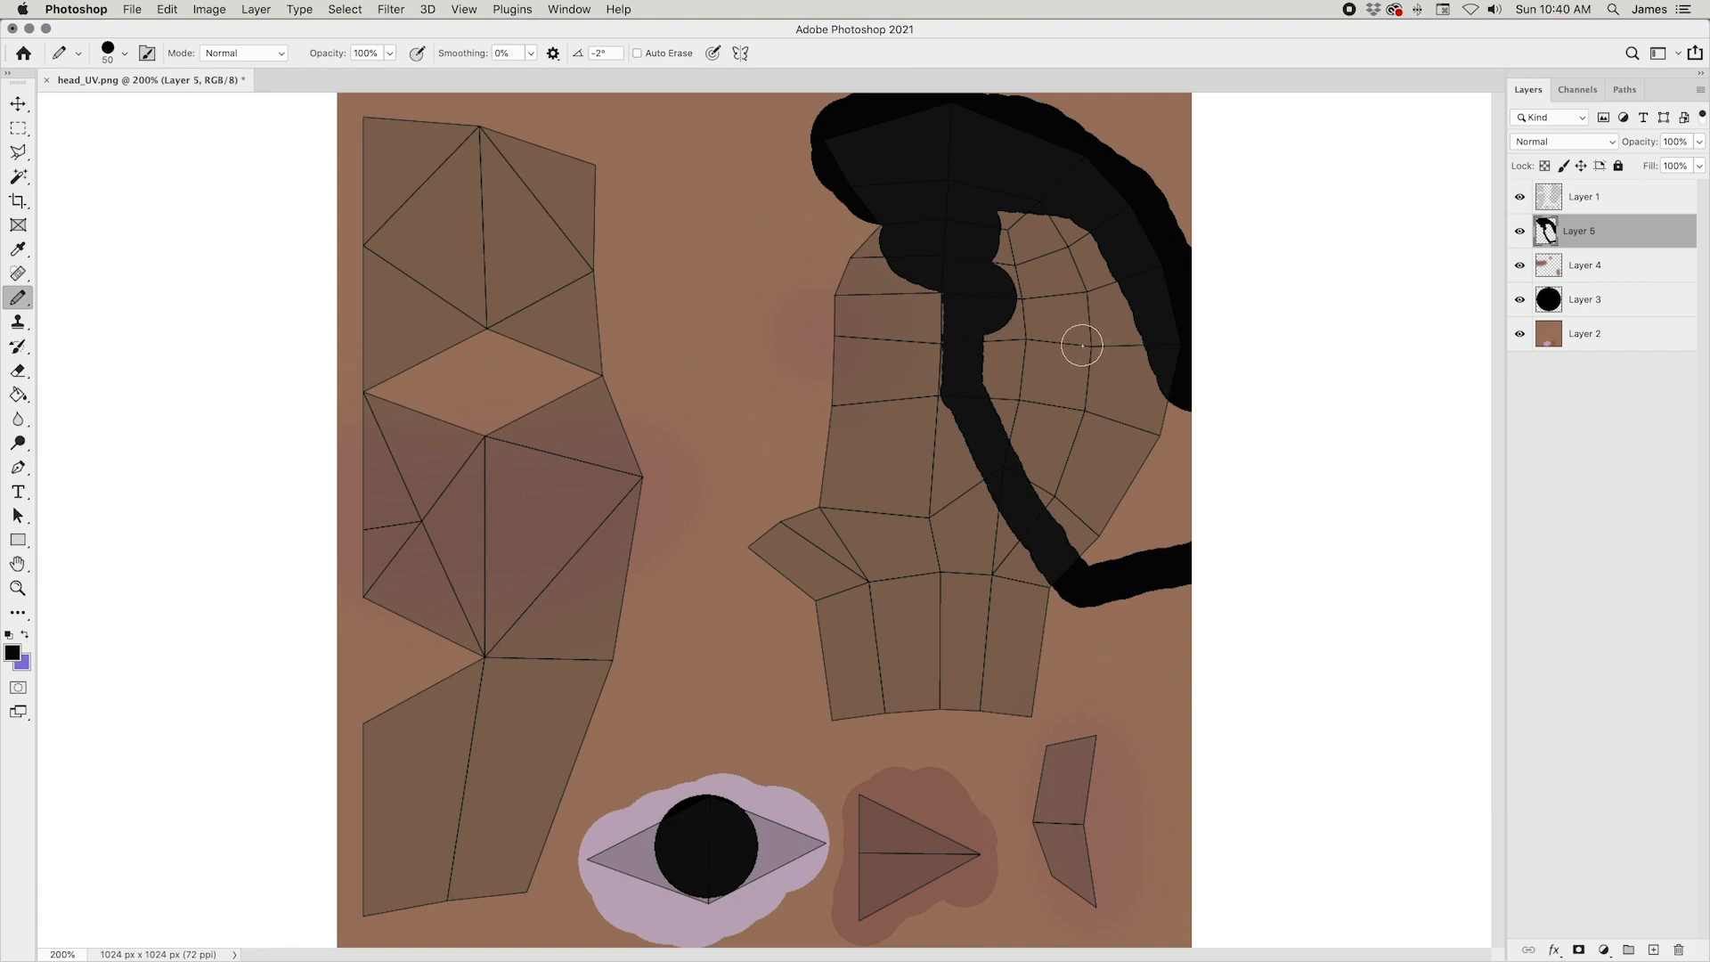
key("g")
left_click(1068, 351)
key("super+minus")
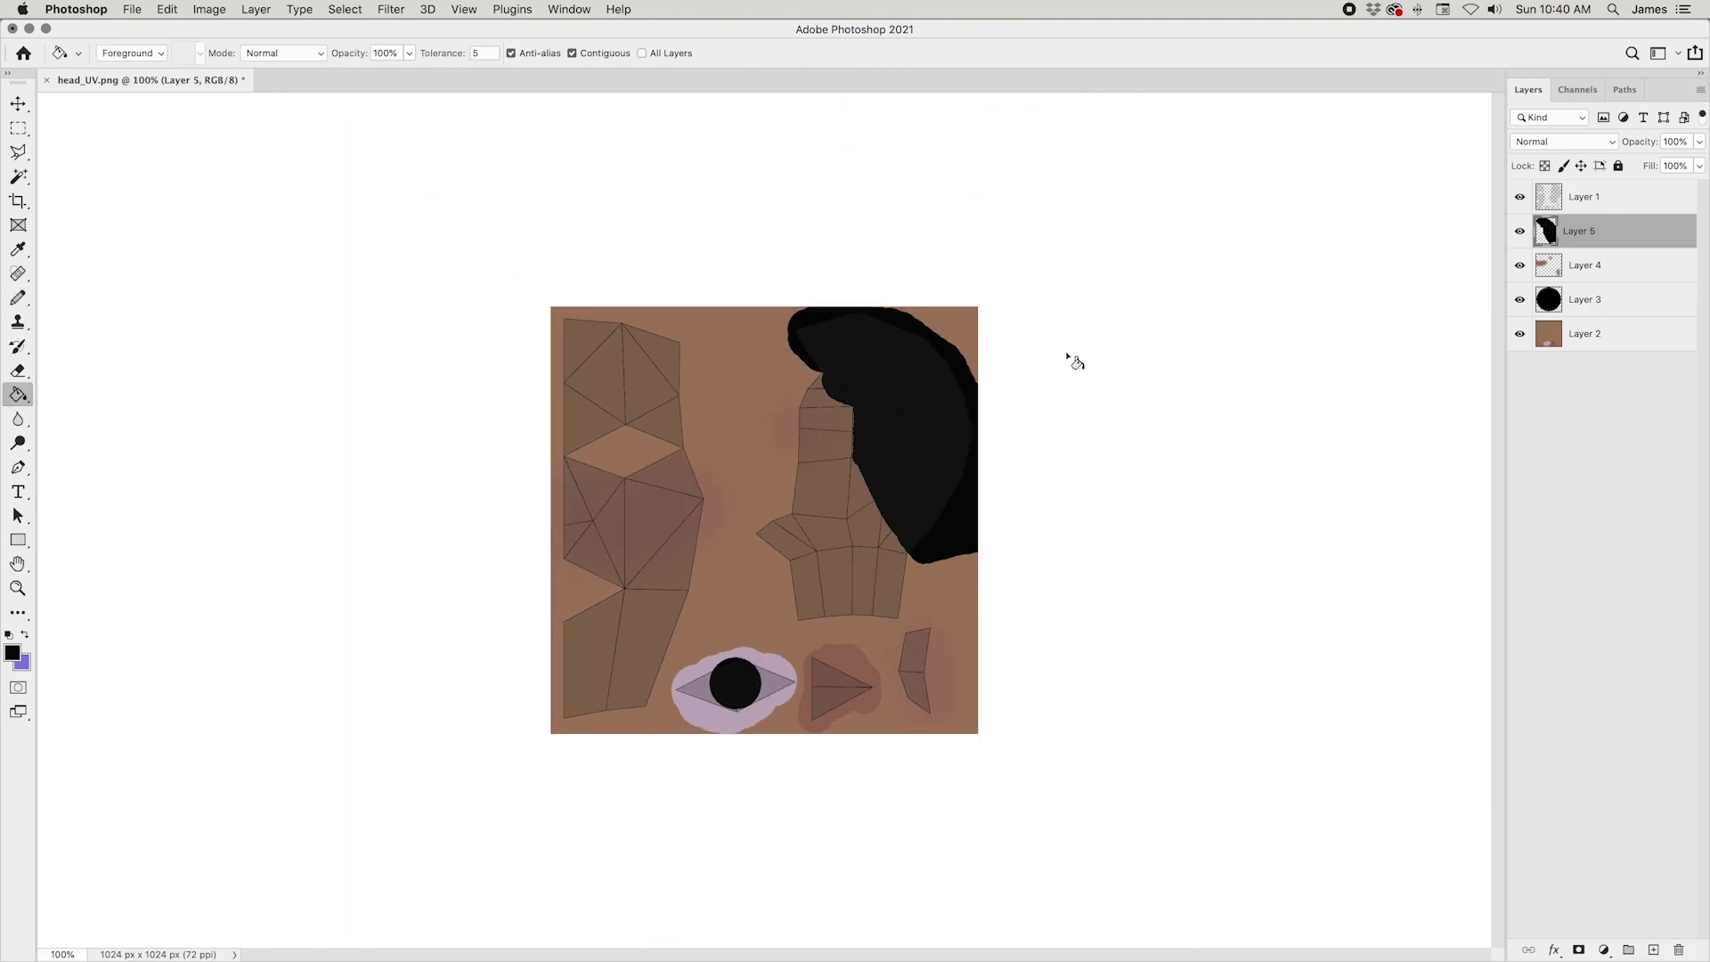
key("super+plus")
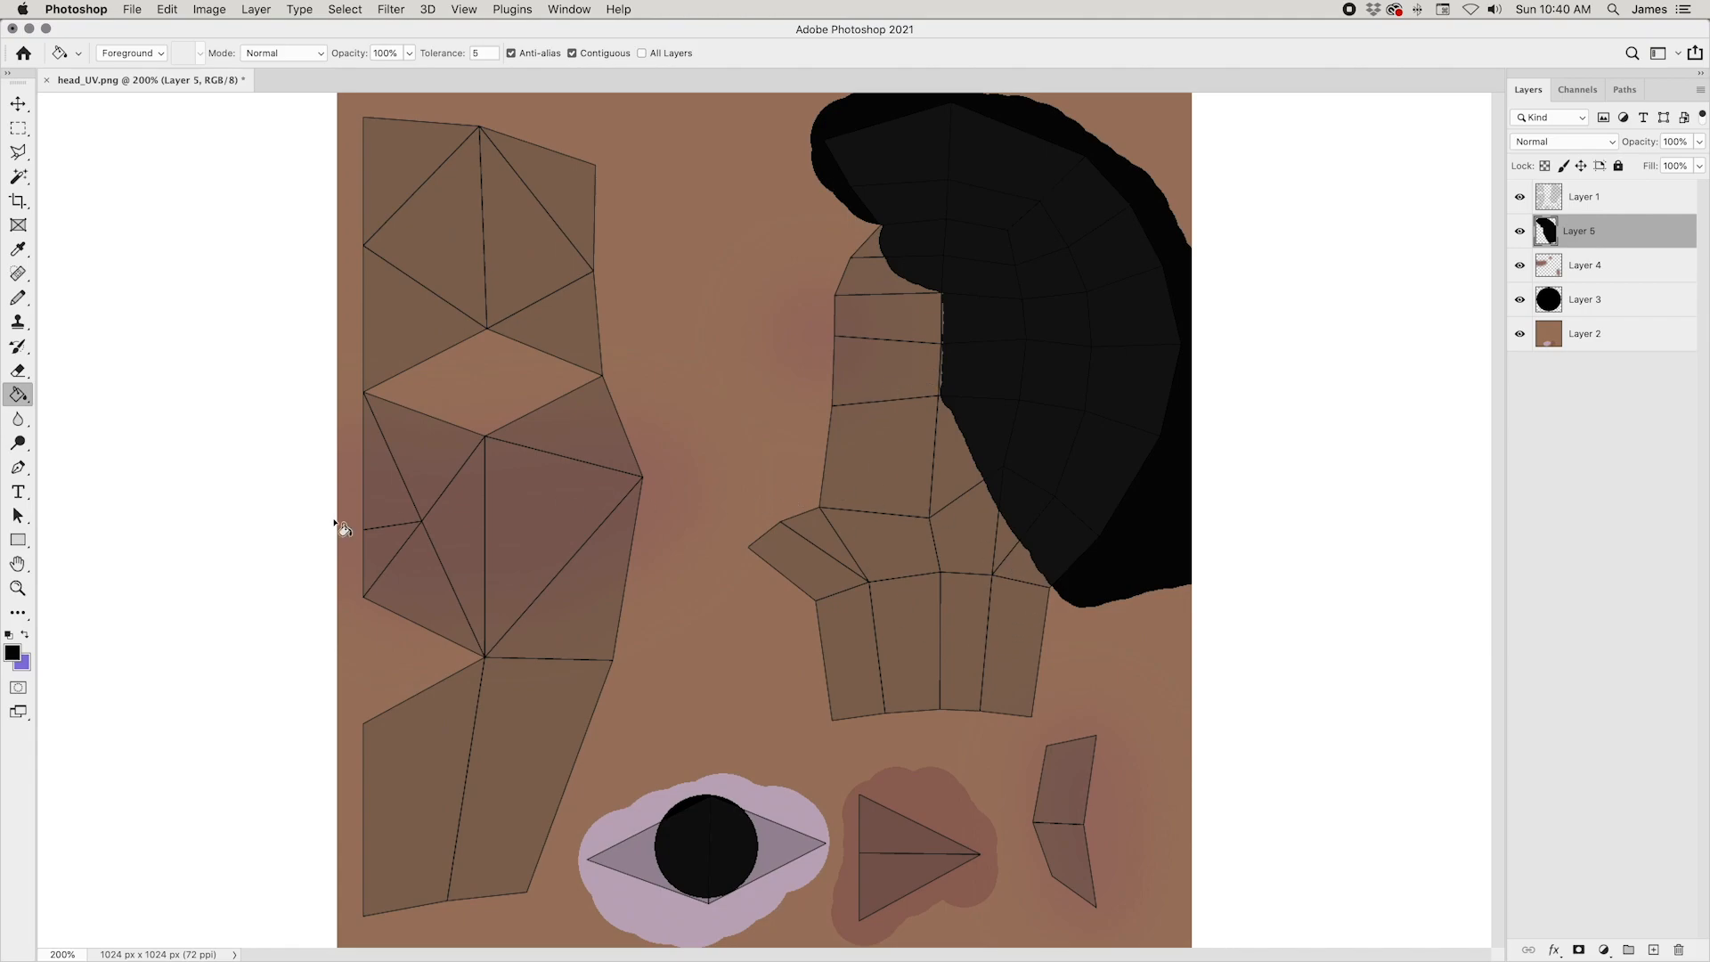
Step: Paint a curved black eyebrow above the eye opening on the face island with a 35 px Pencil
left_click(20, 298)
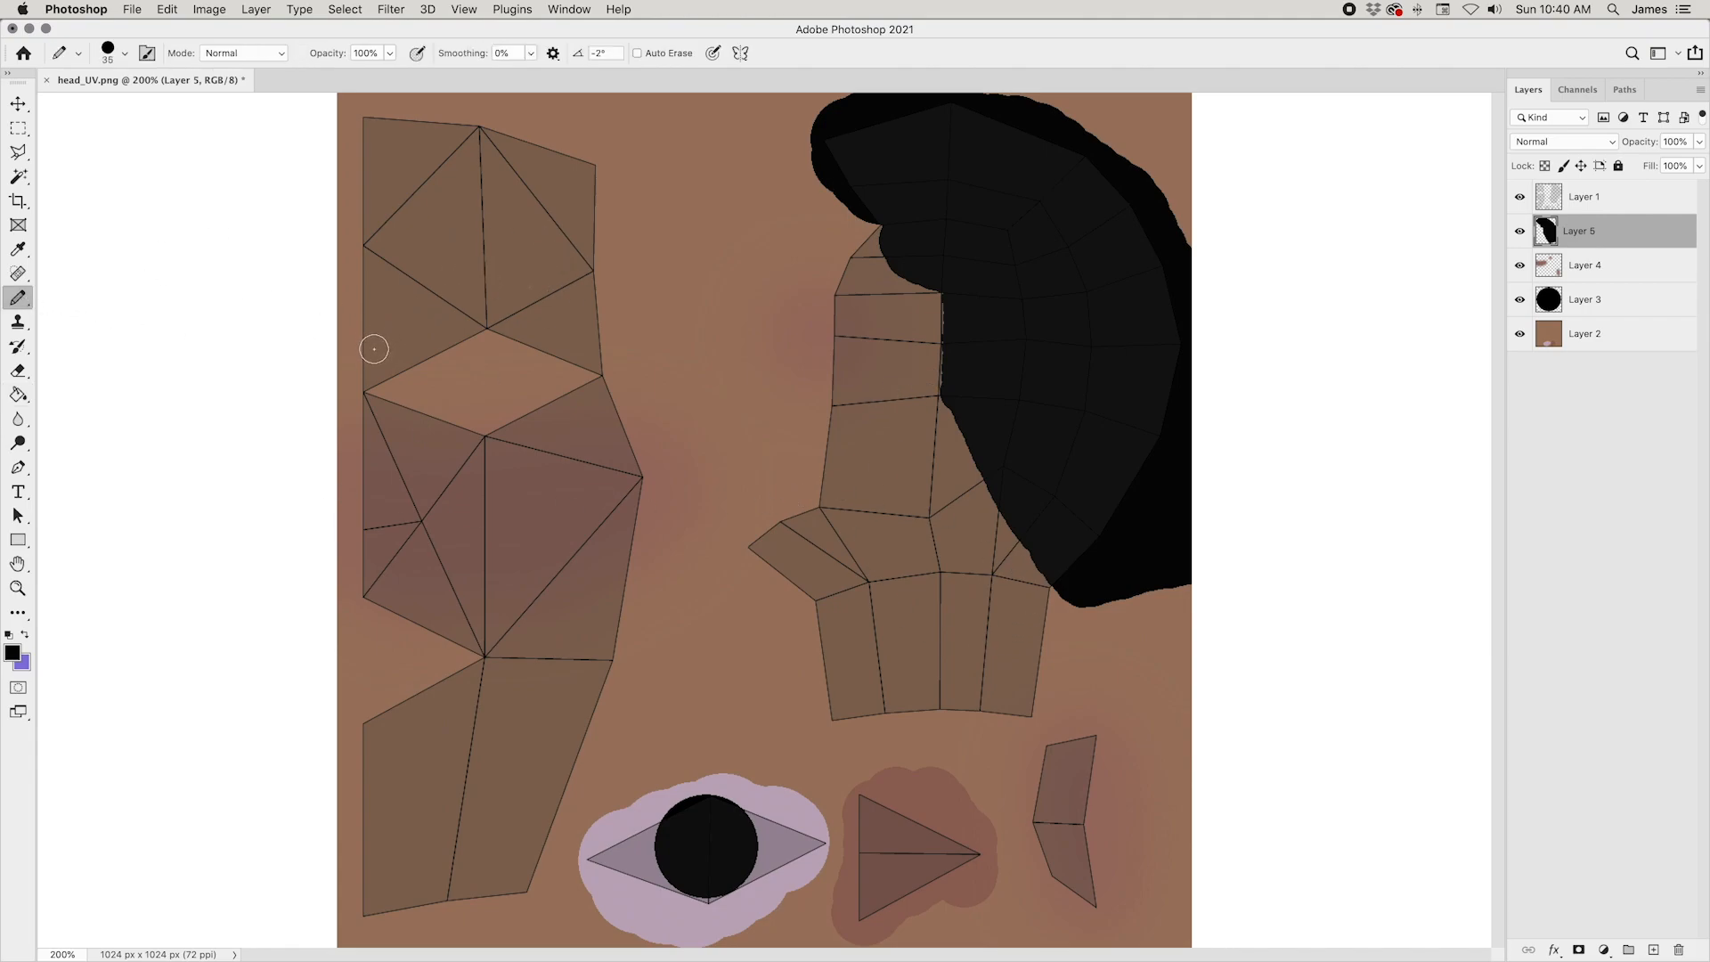
mouse_move(365, 345)
left_mouse_down()
mouse_move(524, 298)
mouse_move(641, 363)
left_mouse_up()
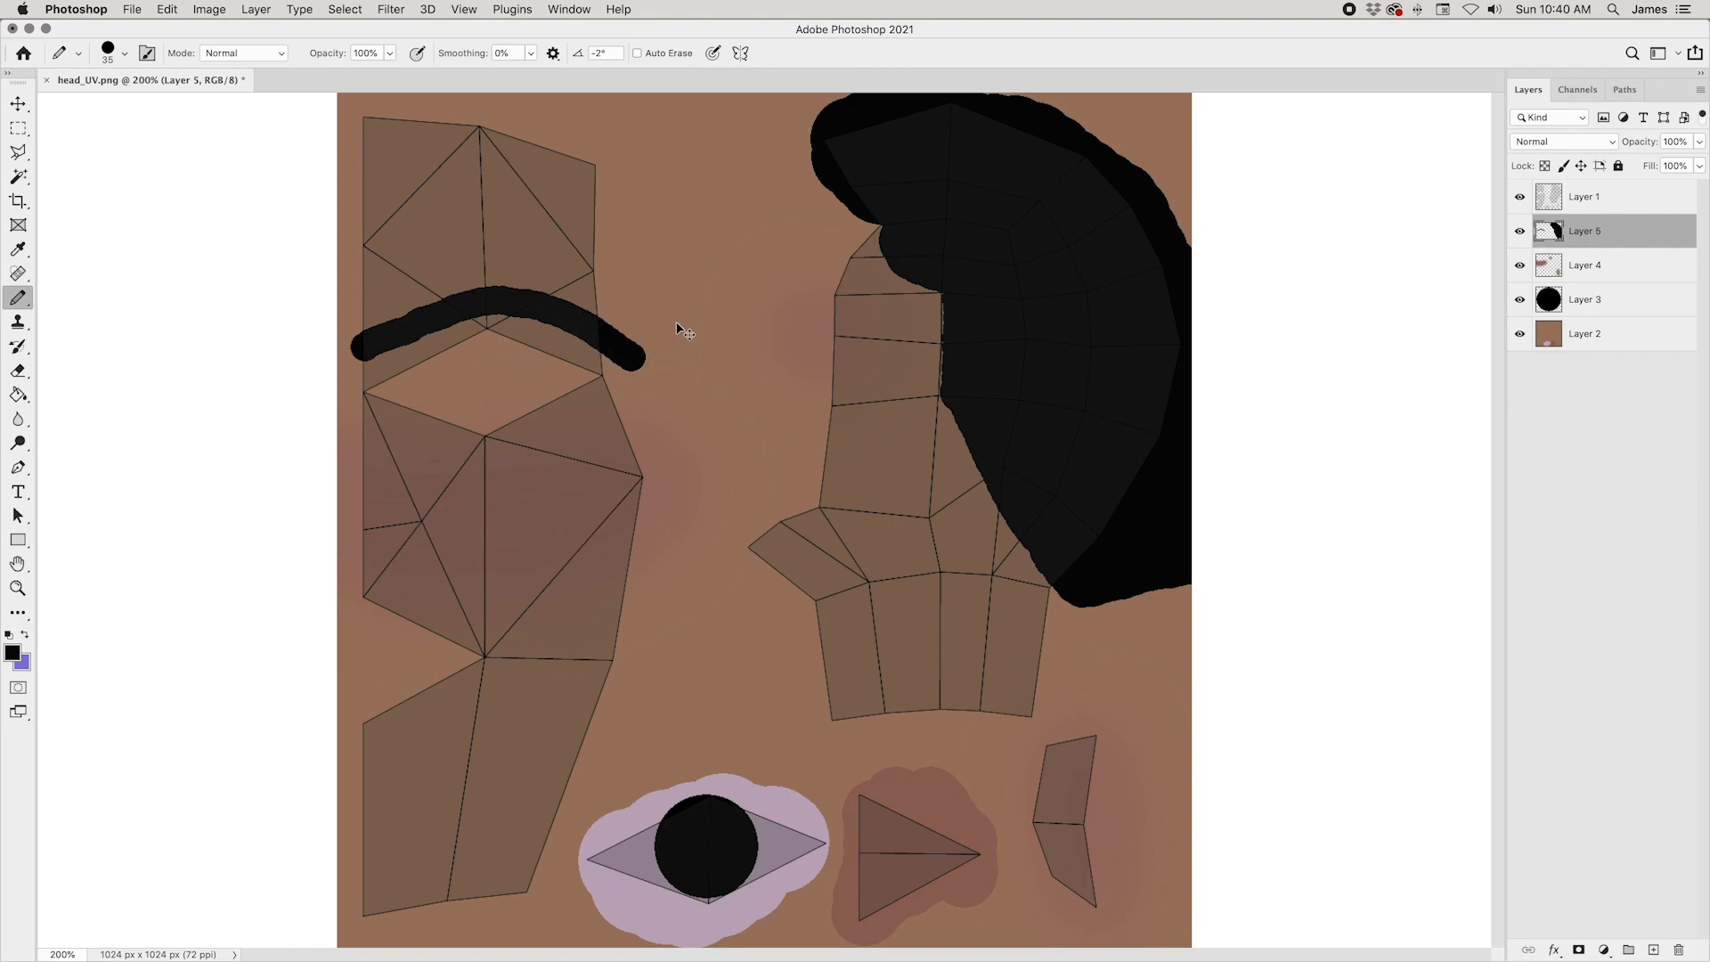
key("super+minus")
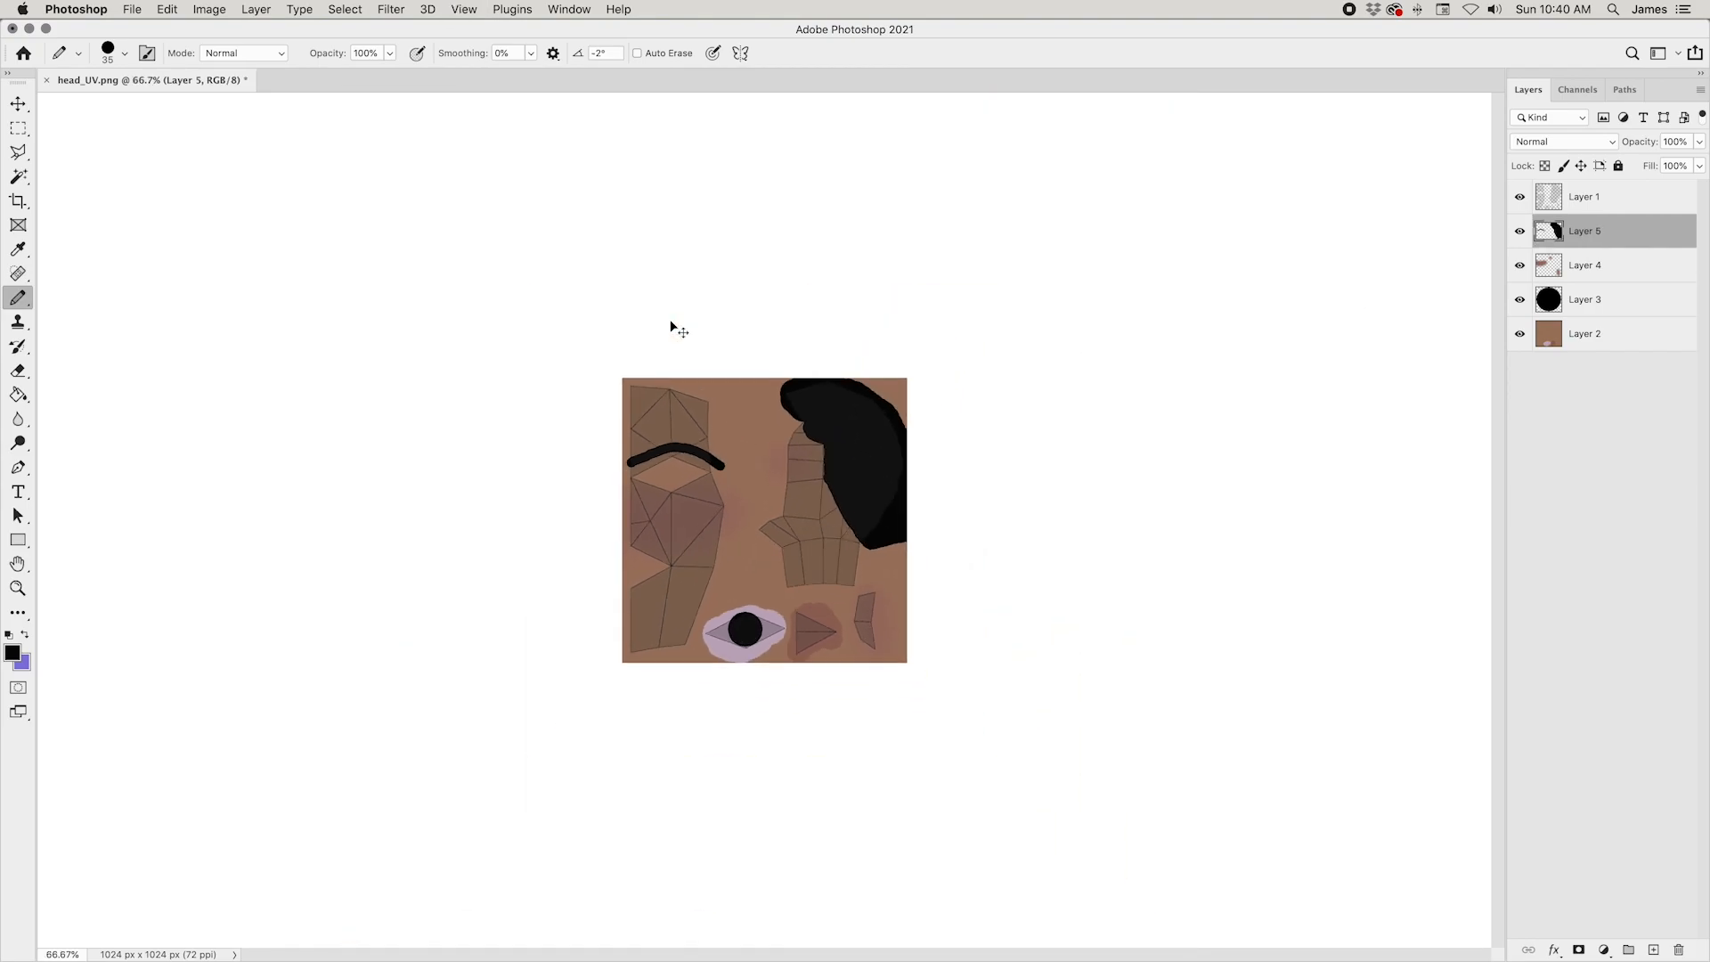
Step: Hide the UV layout layer and begin saving the texture as a new file, editing the suggested file name
left_click(1519, 198)
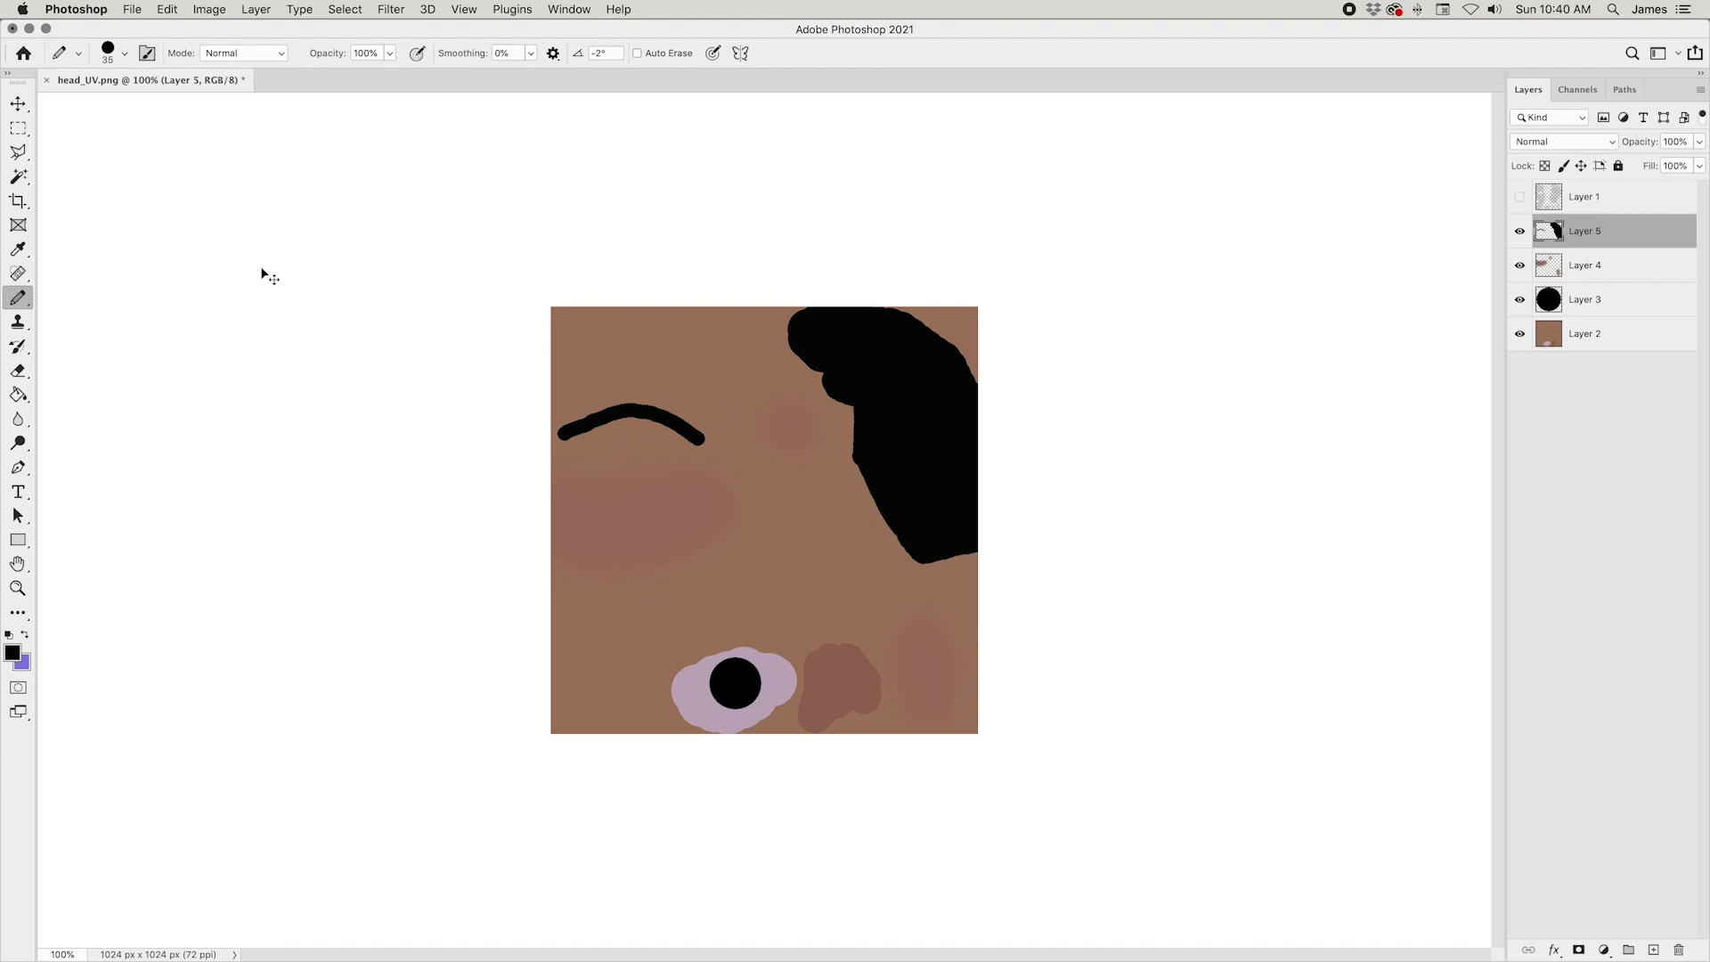
key("super+shift+s")
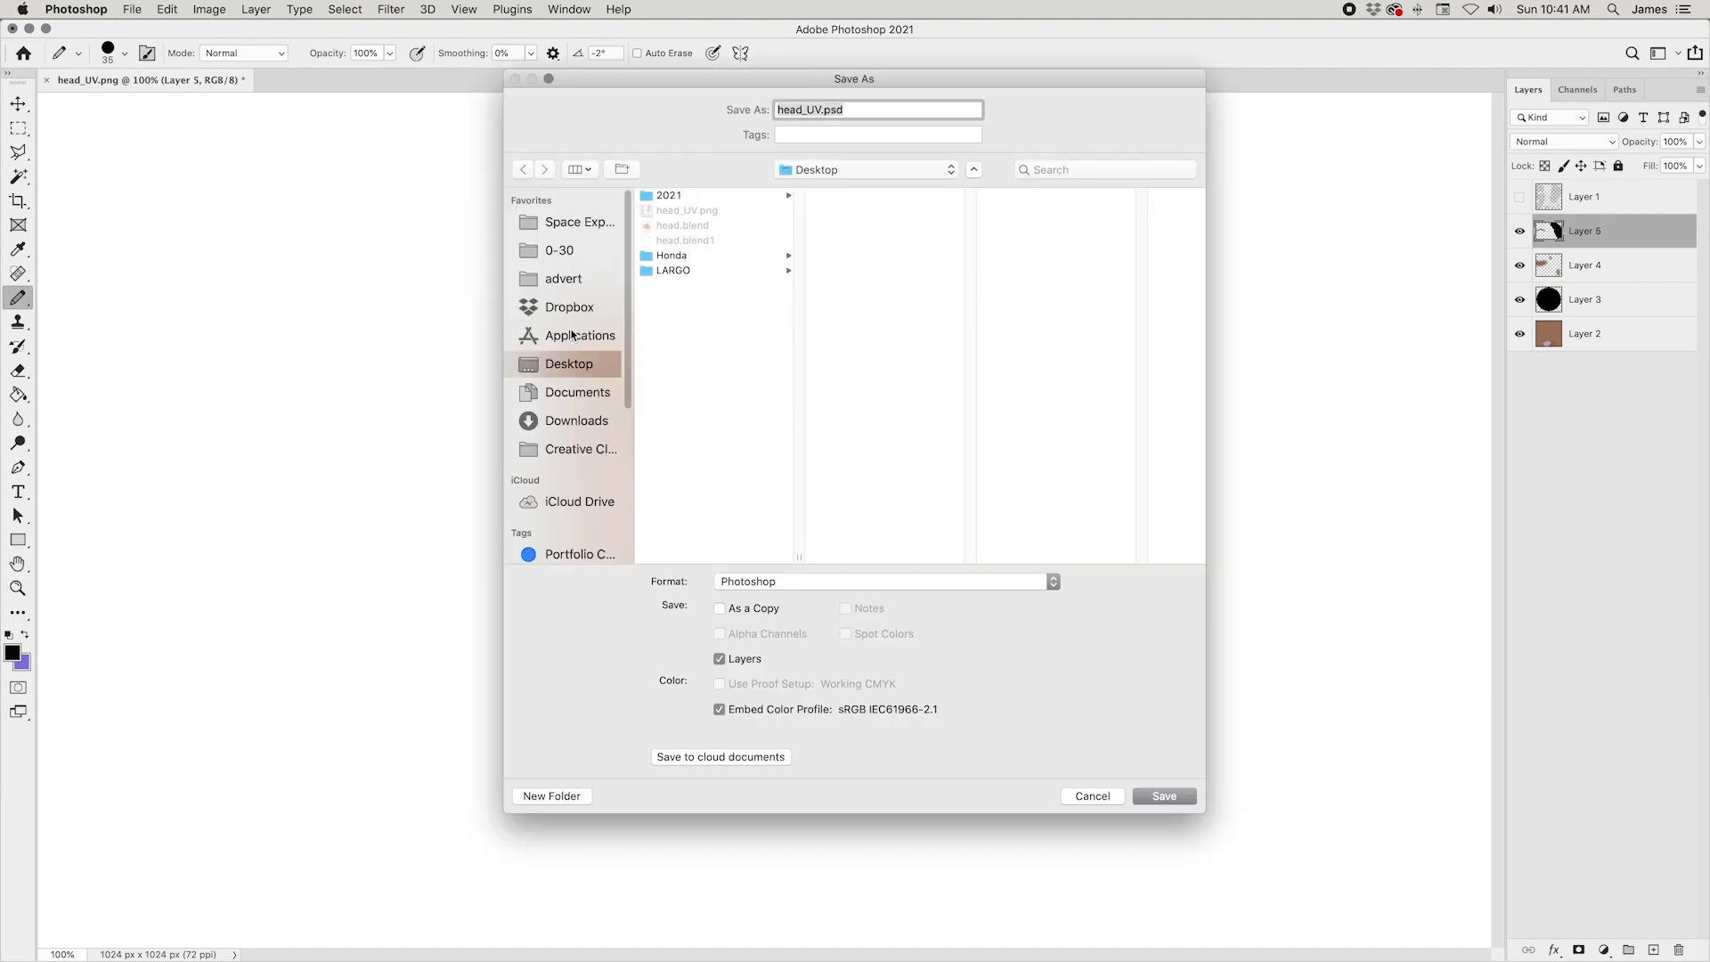
left_click(819, 110)
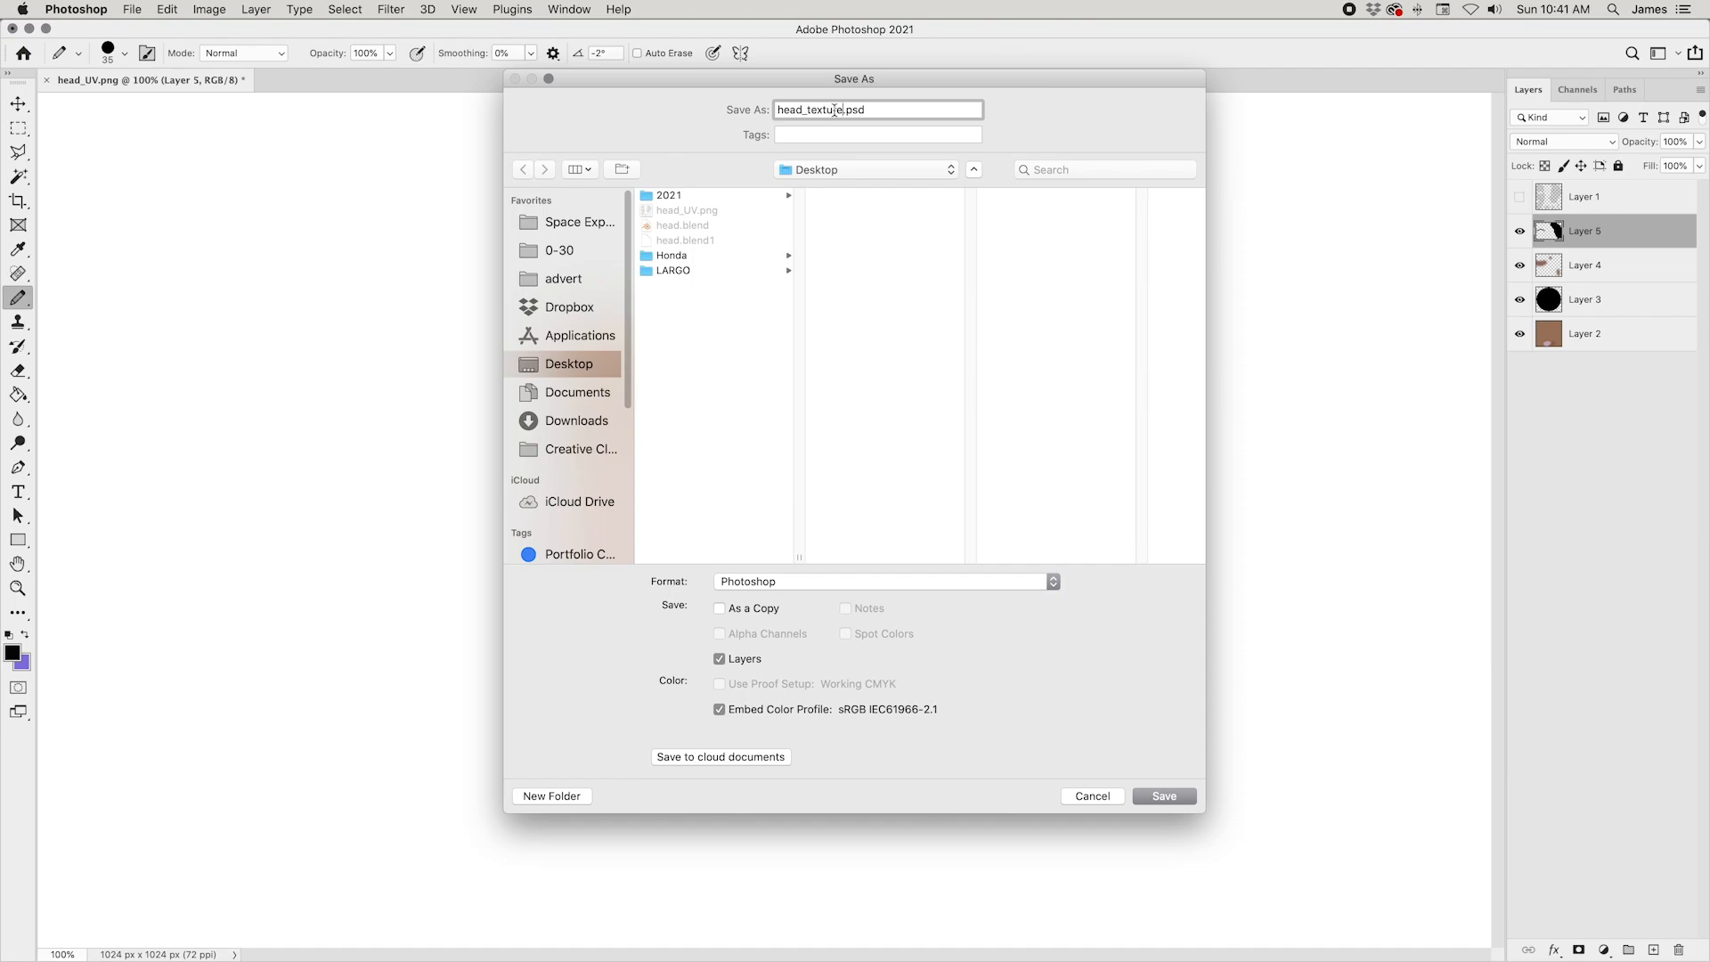
Step: Save the painted texture to the Desktop as face_paint in JPEG format
type("face_paint")
left_click(781, 579)
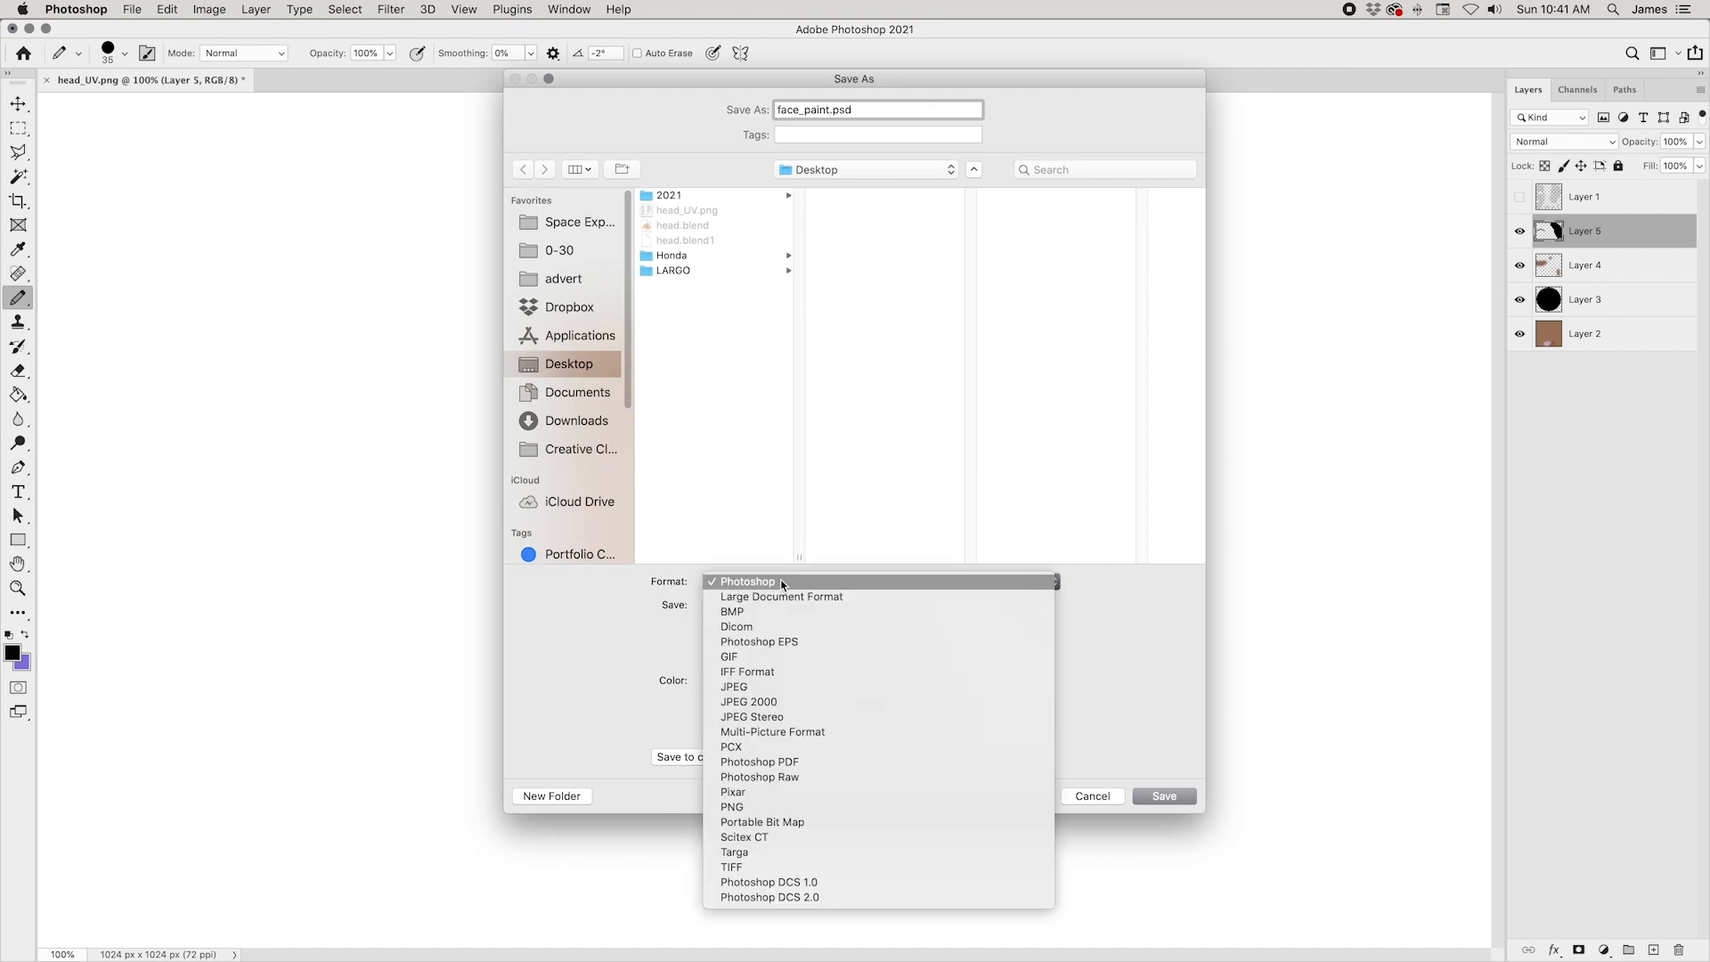
left_click(782, 684)
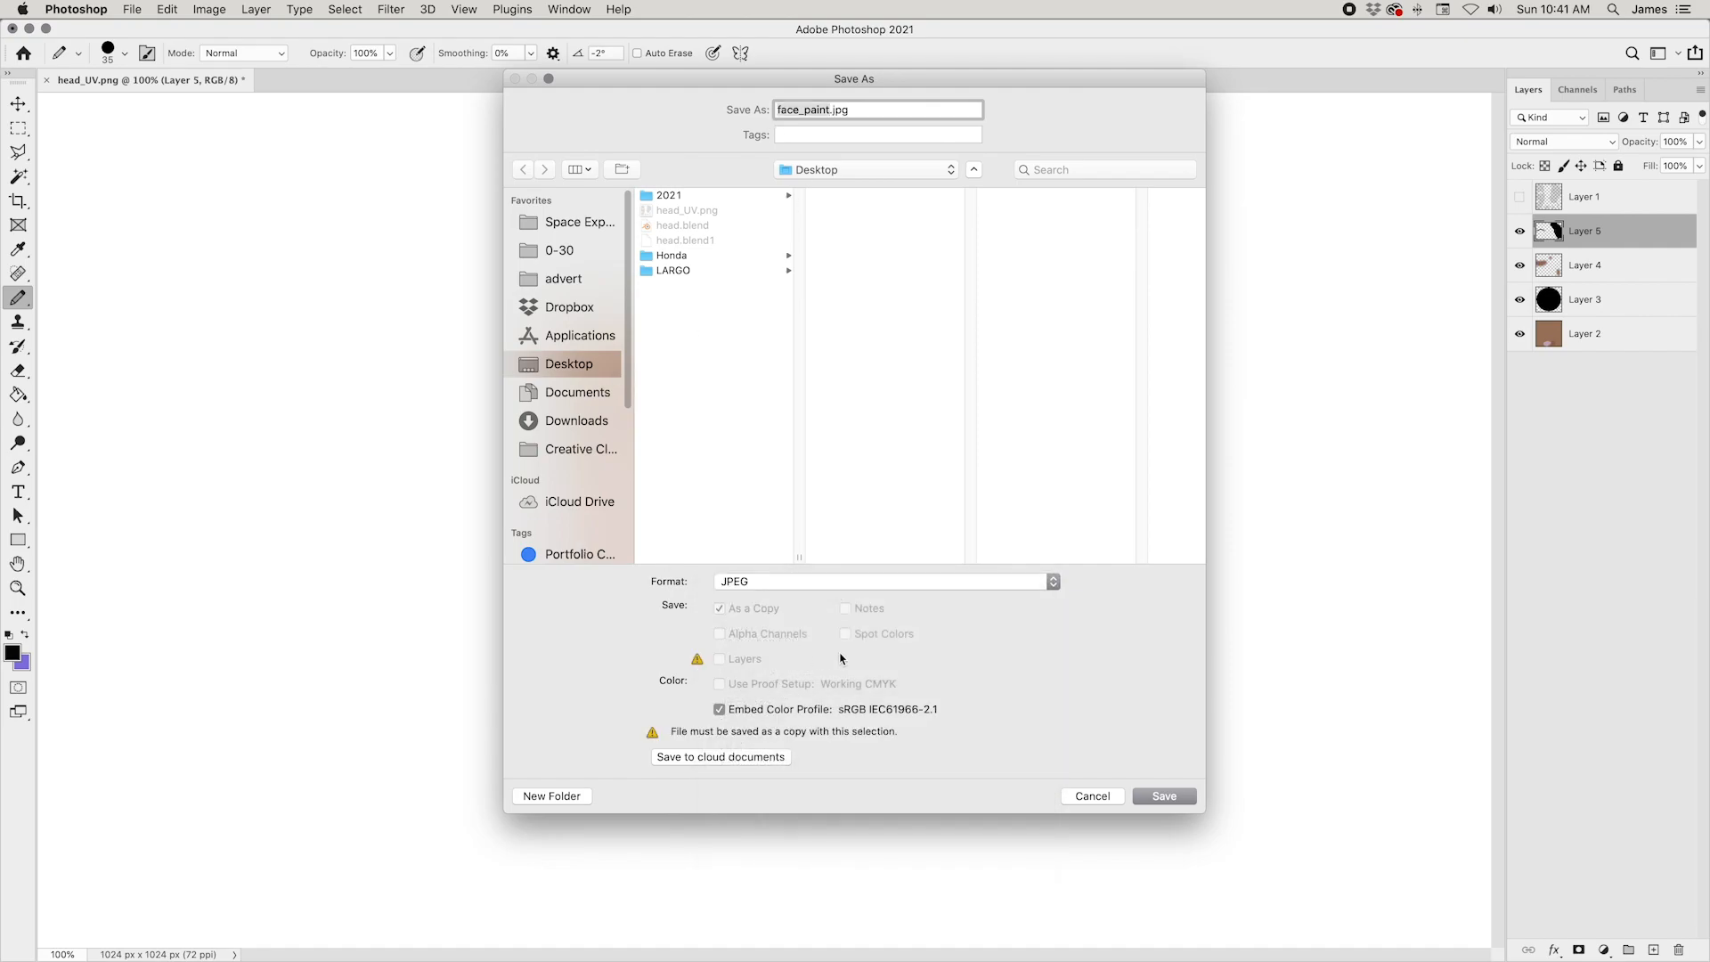
left_click(1175, 795)
left_click(977, 274)
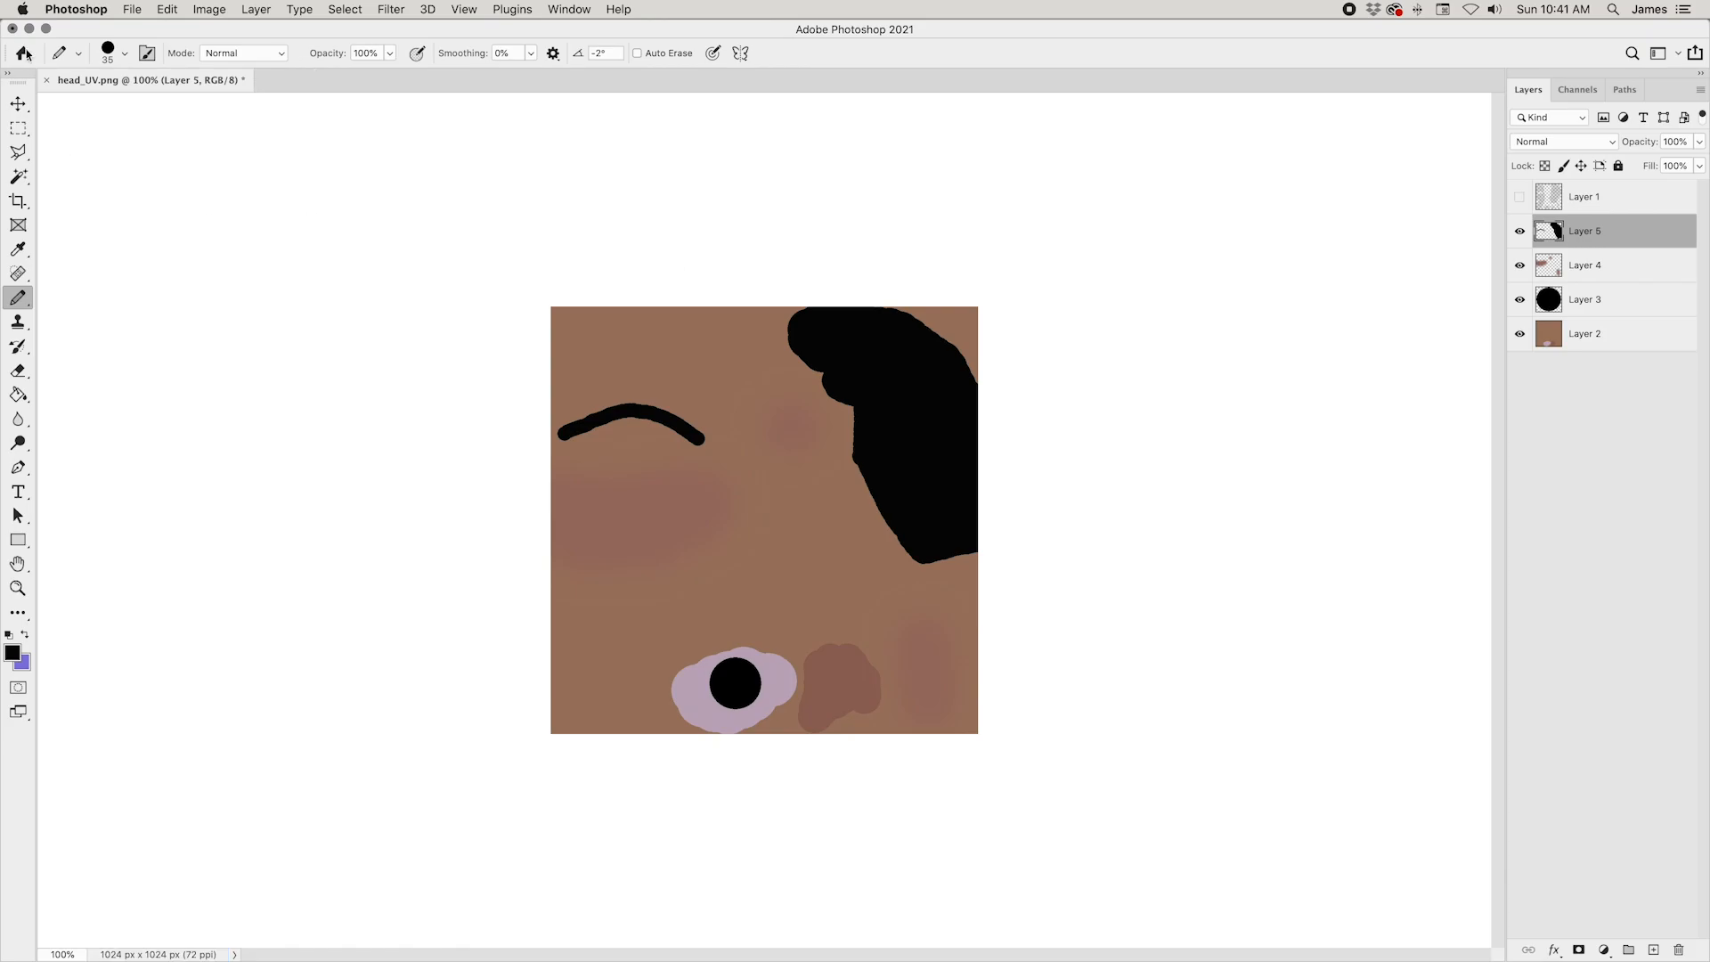
Step: Switch to Blender and bring up the head's material and a rendered view of it in the Shading workspace
mouse_move(757, 953)
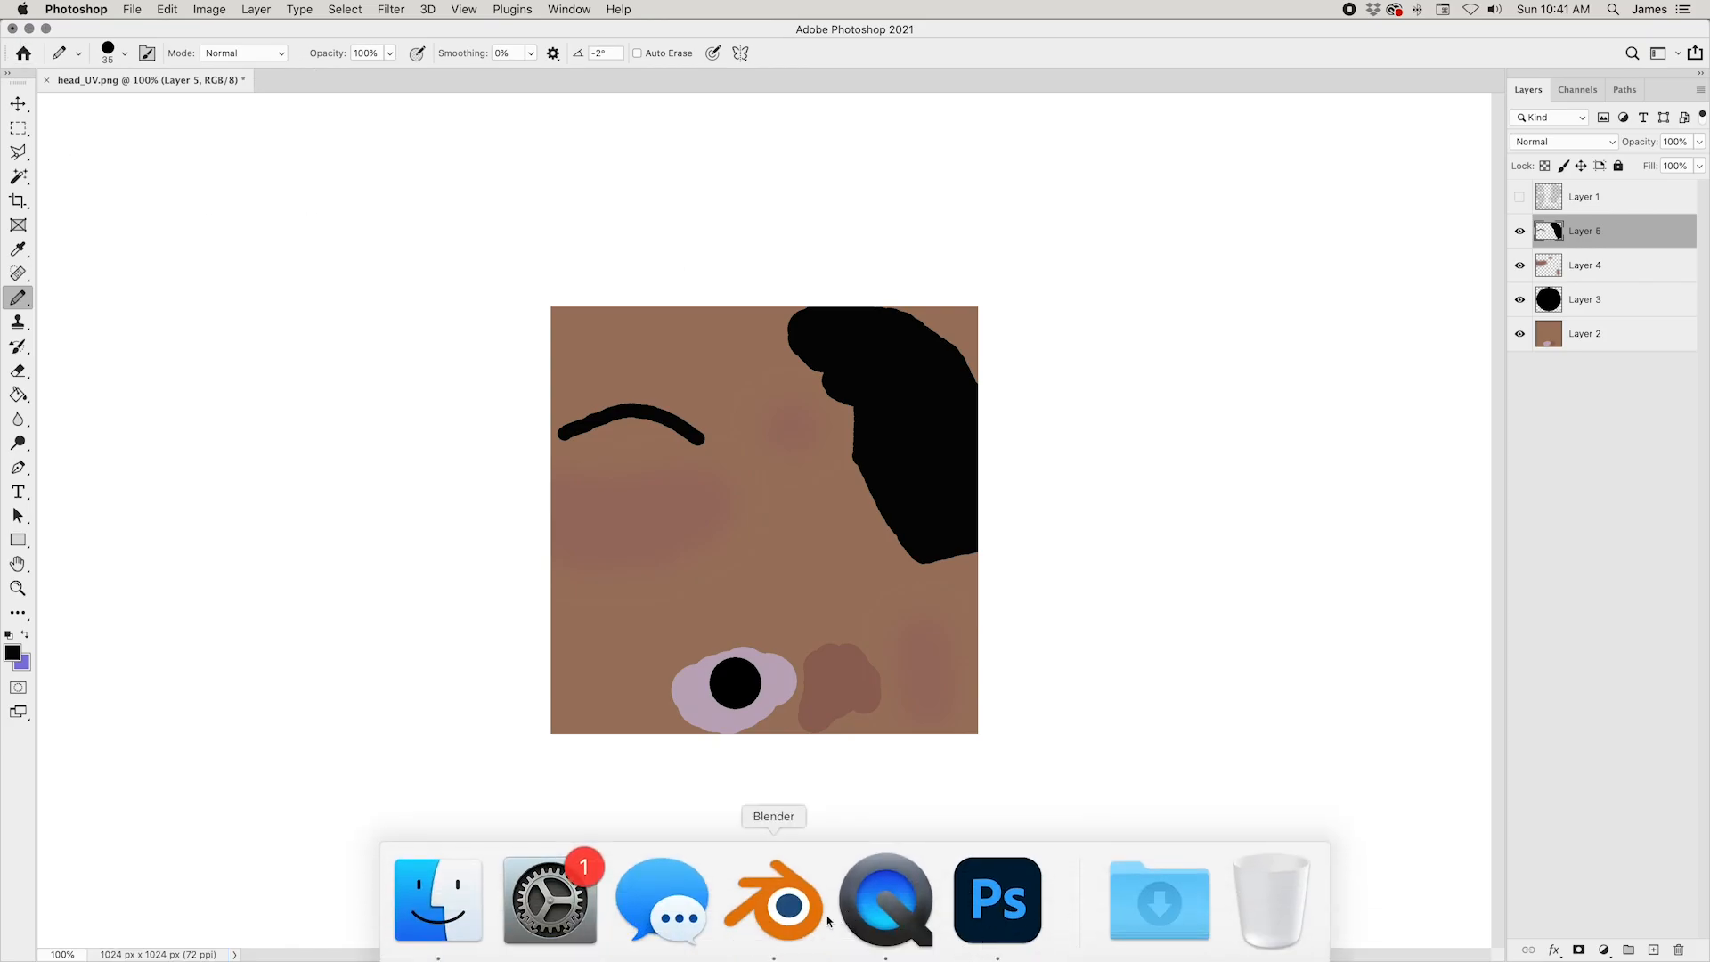
left_click(765, 917)
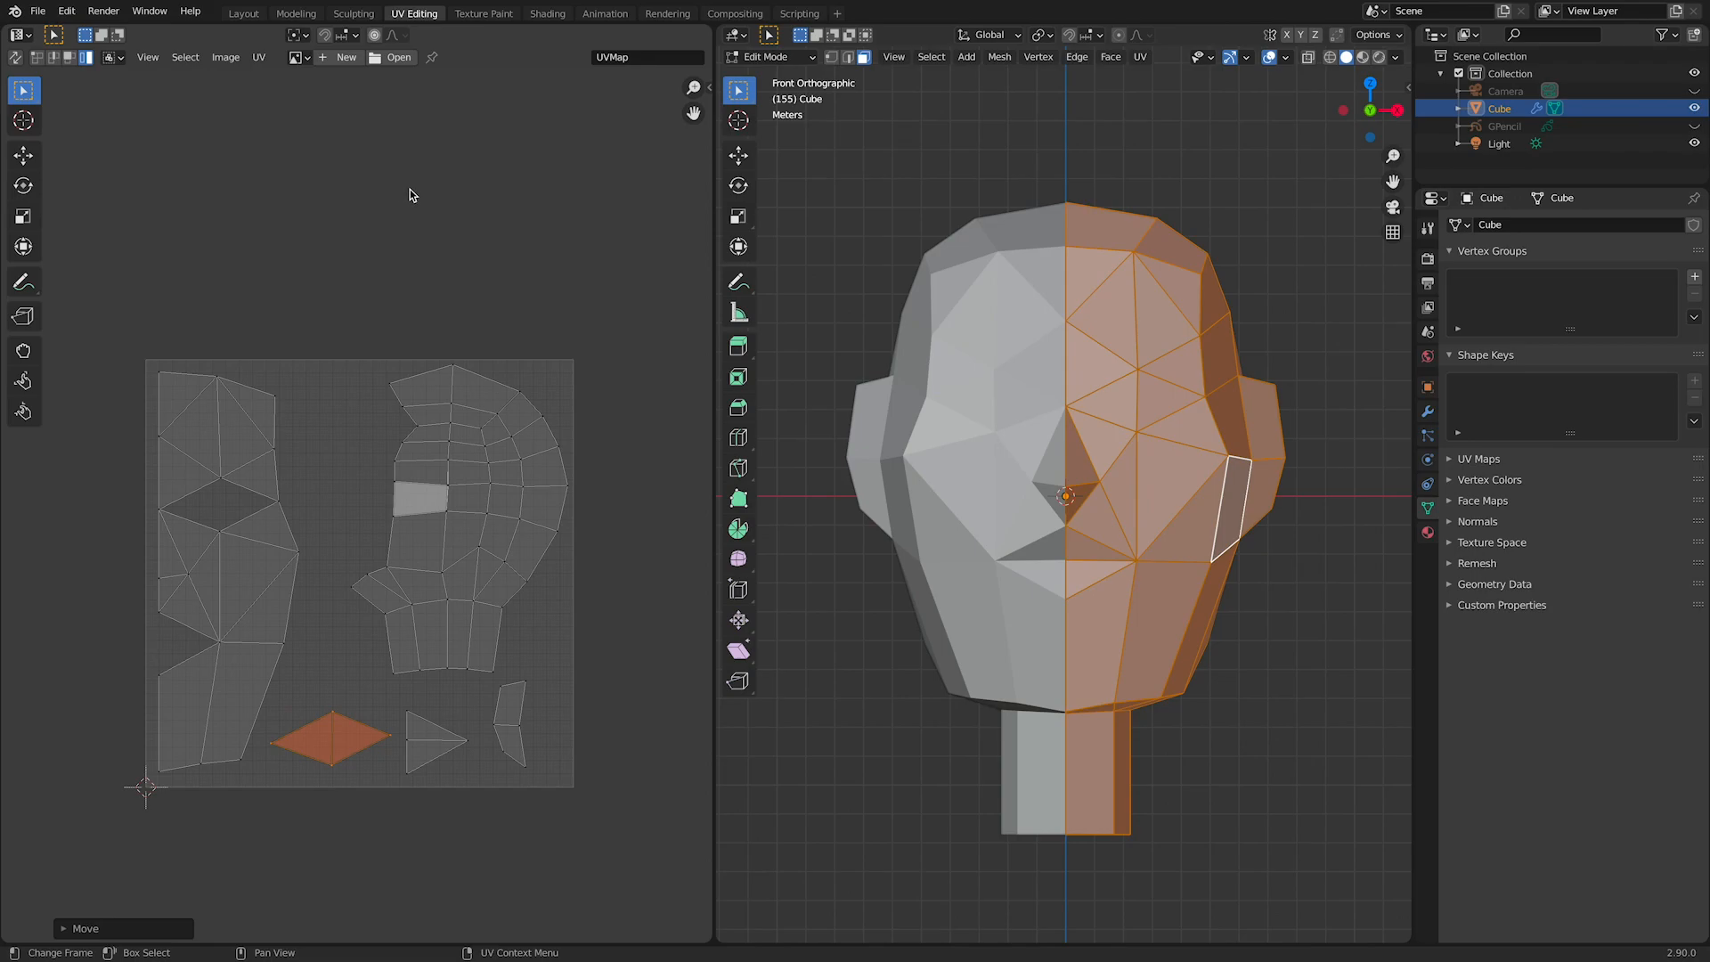
left_click(561, 15)
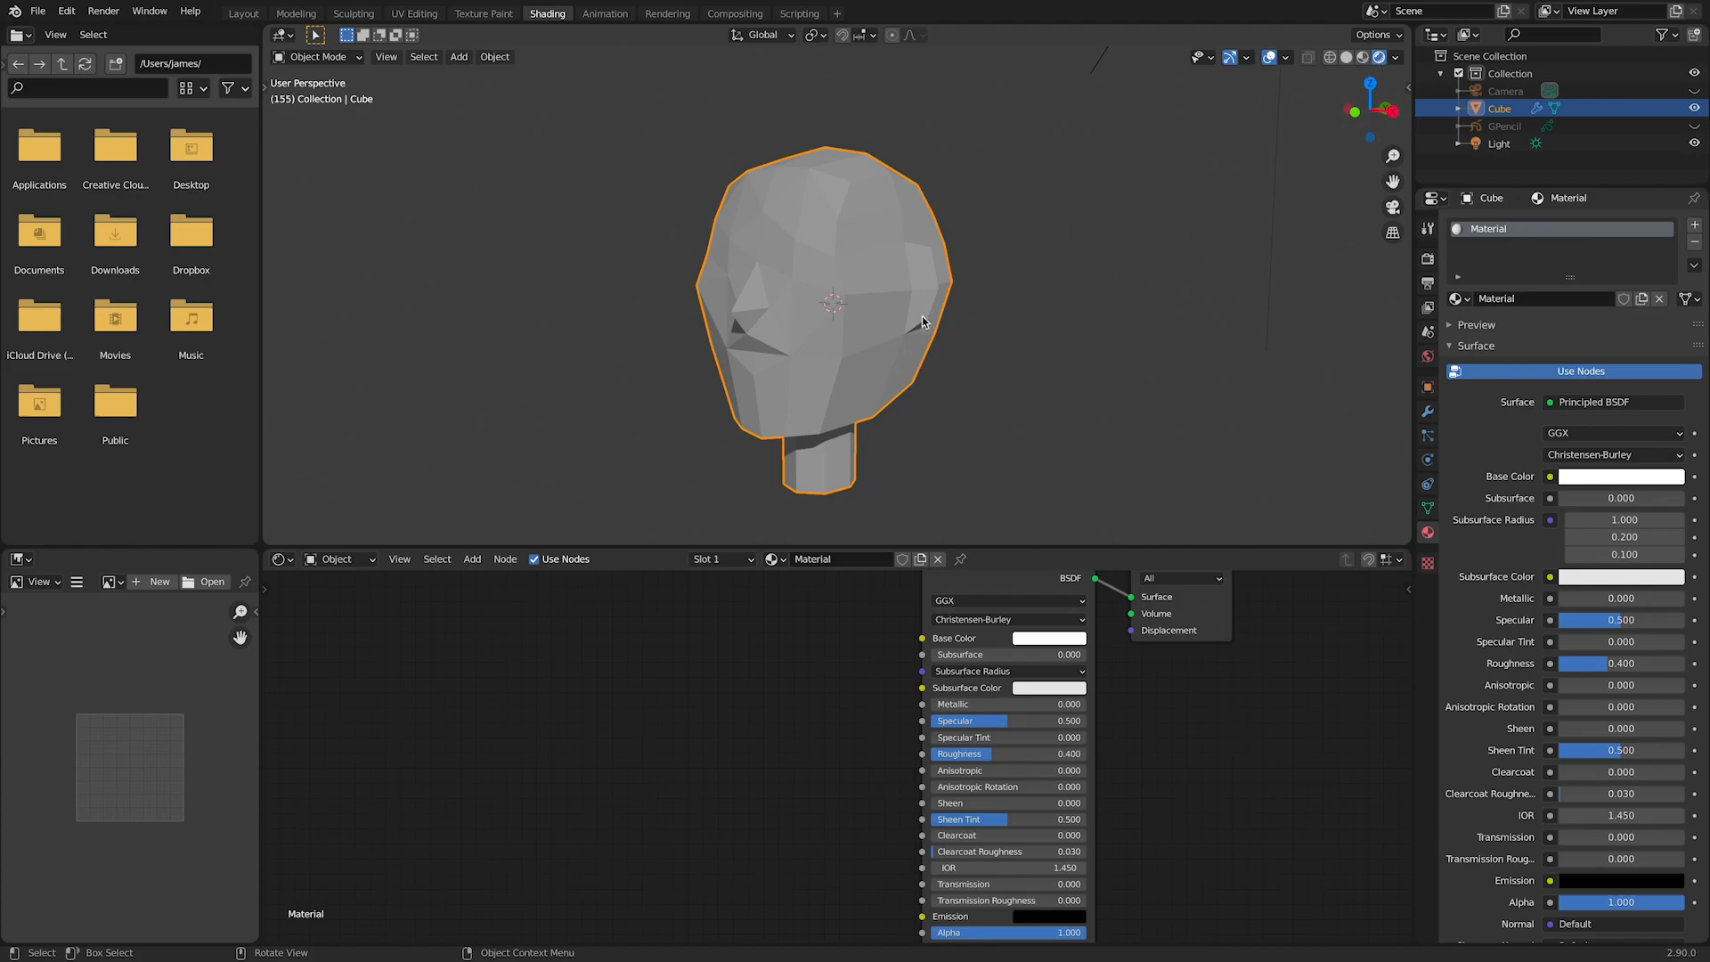
mouse_move(1006, 427)
middle_mouse_down()
mouse_move(1165, 435)
mouse_move(1291, 312)
middle_mouse_up()
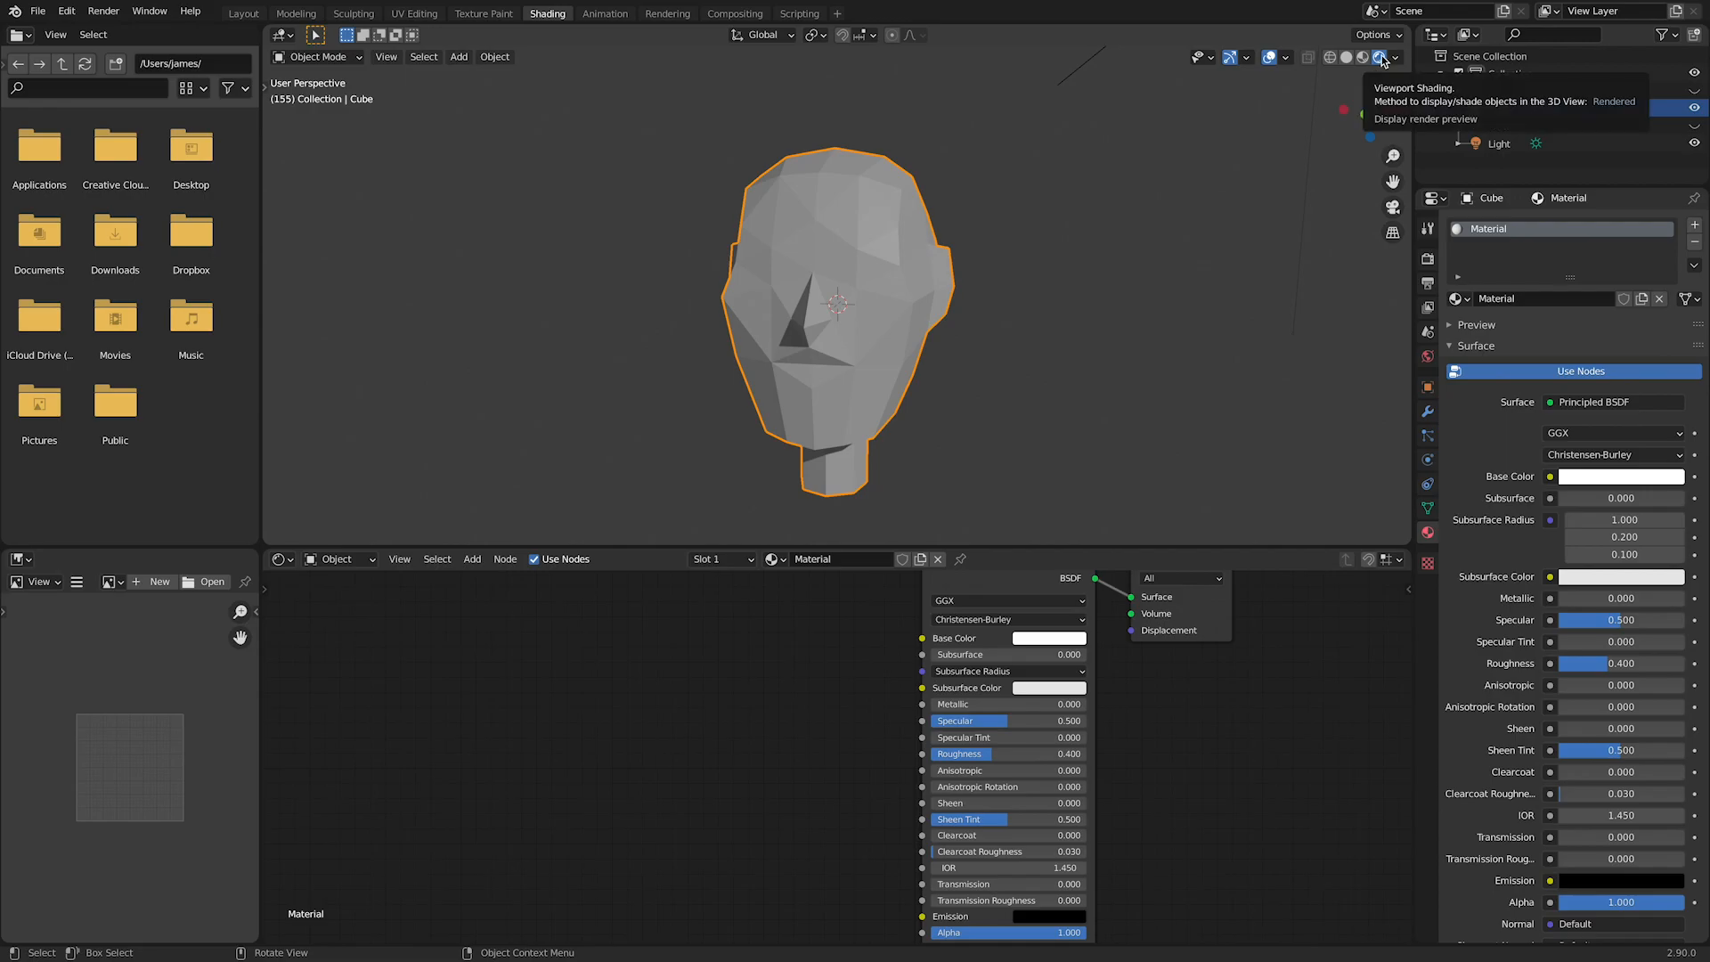
mouse_move(1149, 297)
middle_mouse_down()
mouse_move(1221, 286)
mouse_move(1145, 282)
mouse_move(1109, 315)
middle_mouse_up()
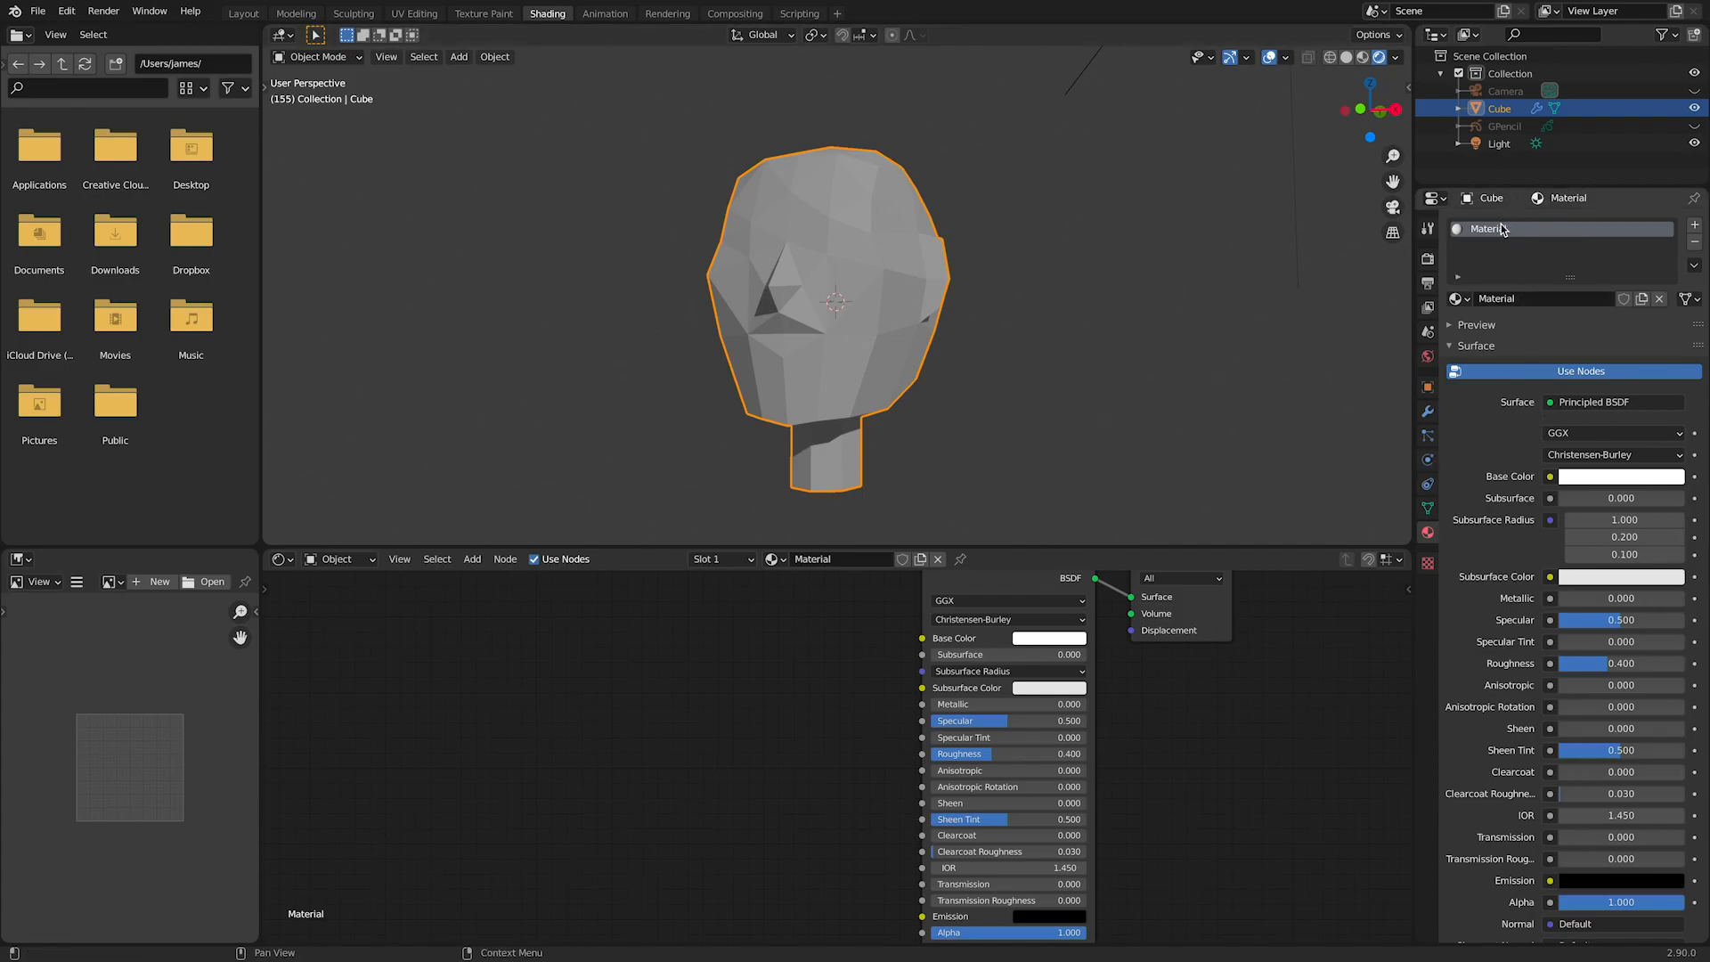
Step: Add an Image Texture node and connect its Color output to the Base Color of the Principled BSDF
scroll(915, 642, "down", 2)
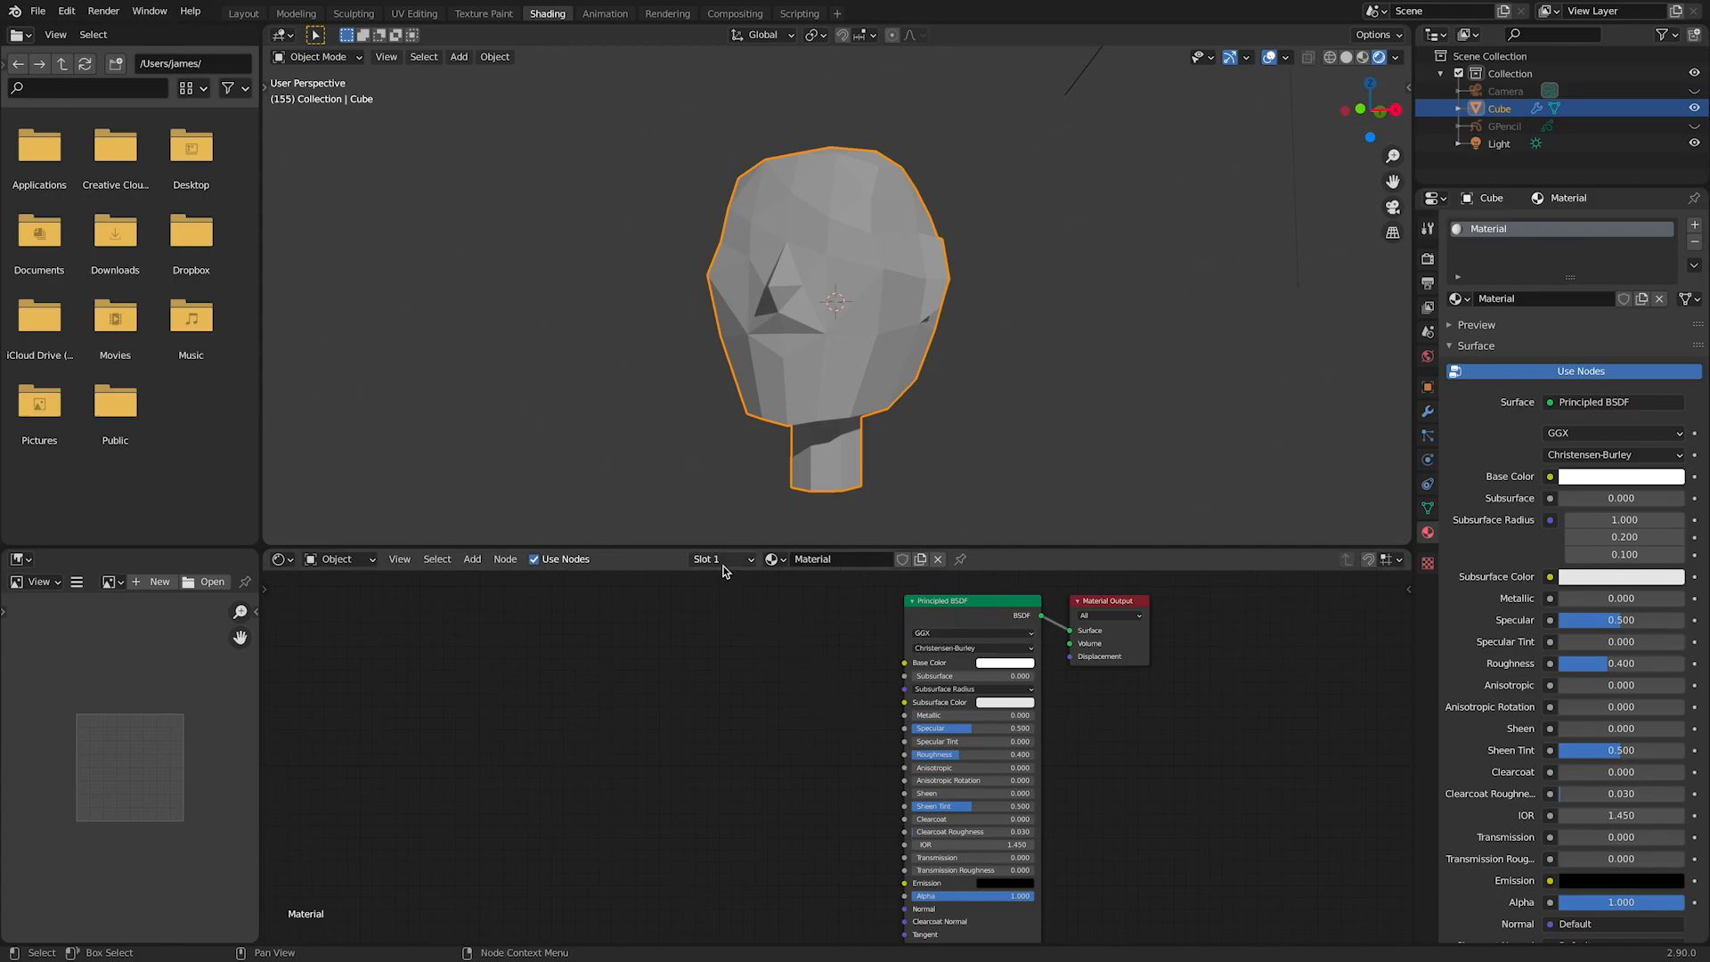
left_click(467, 563)
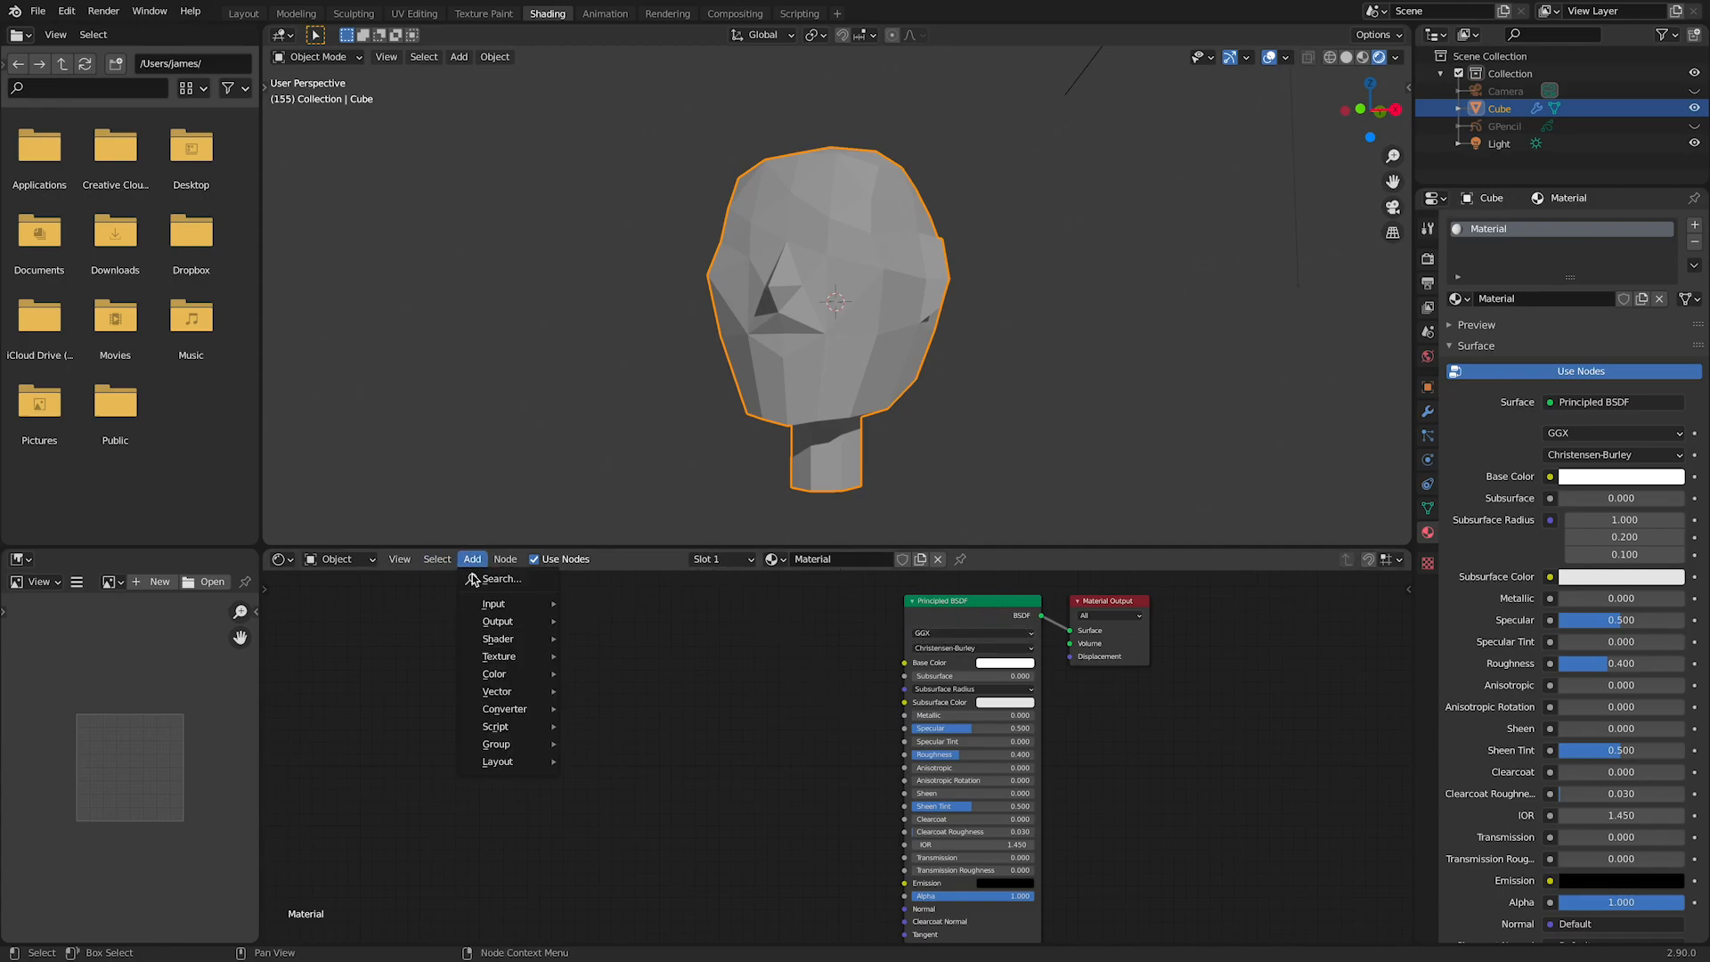
mouse_move(500, 659)
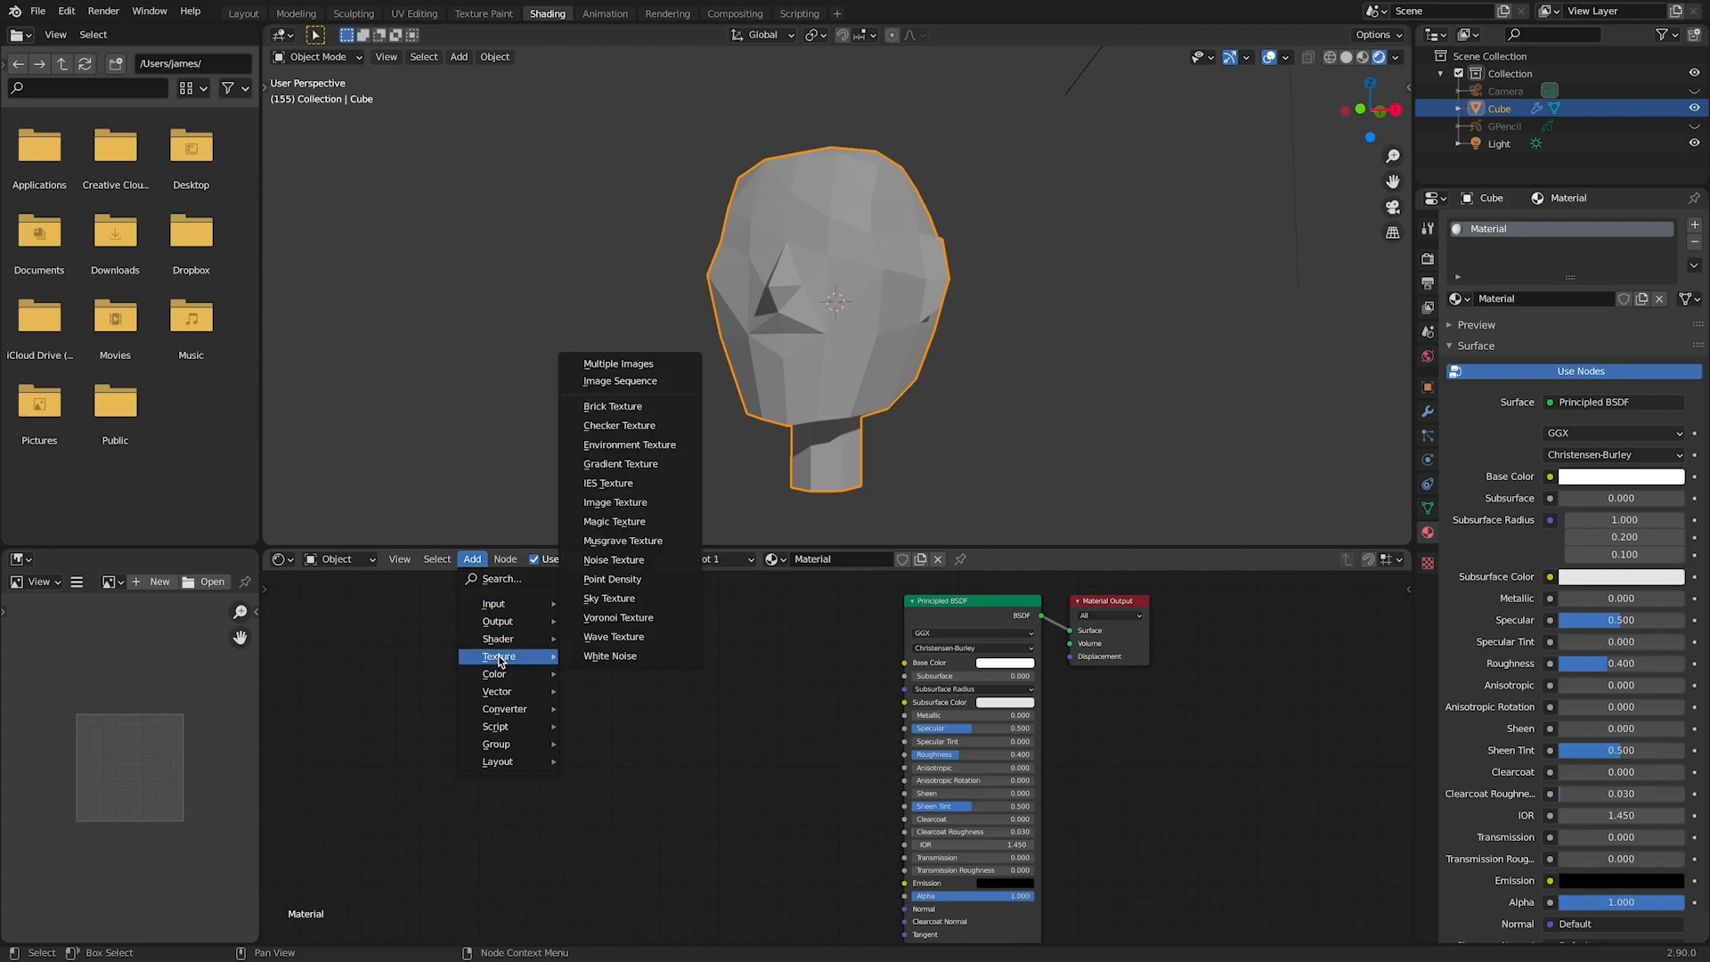
left_click(634, 502)
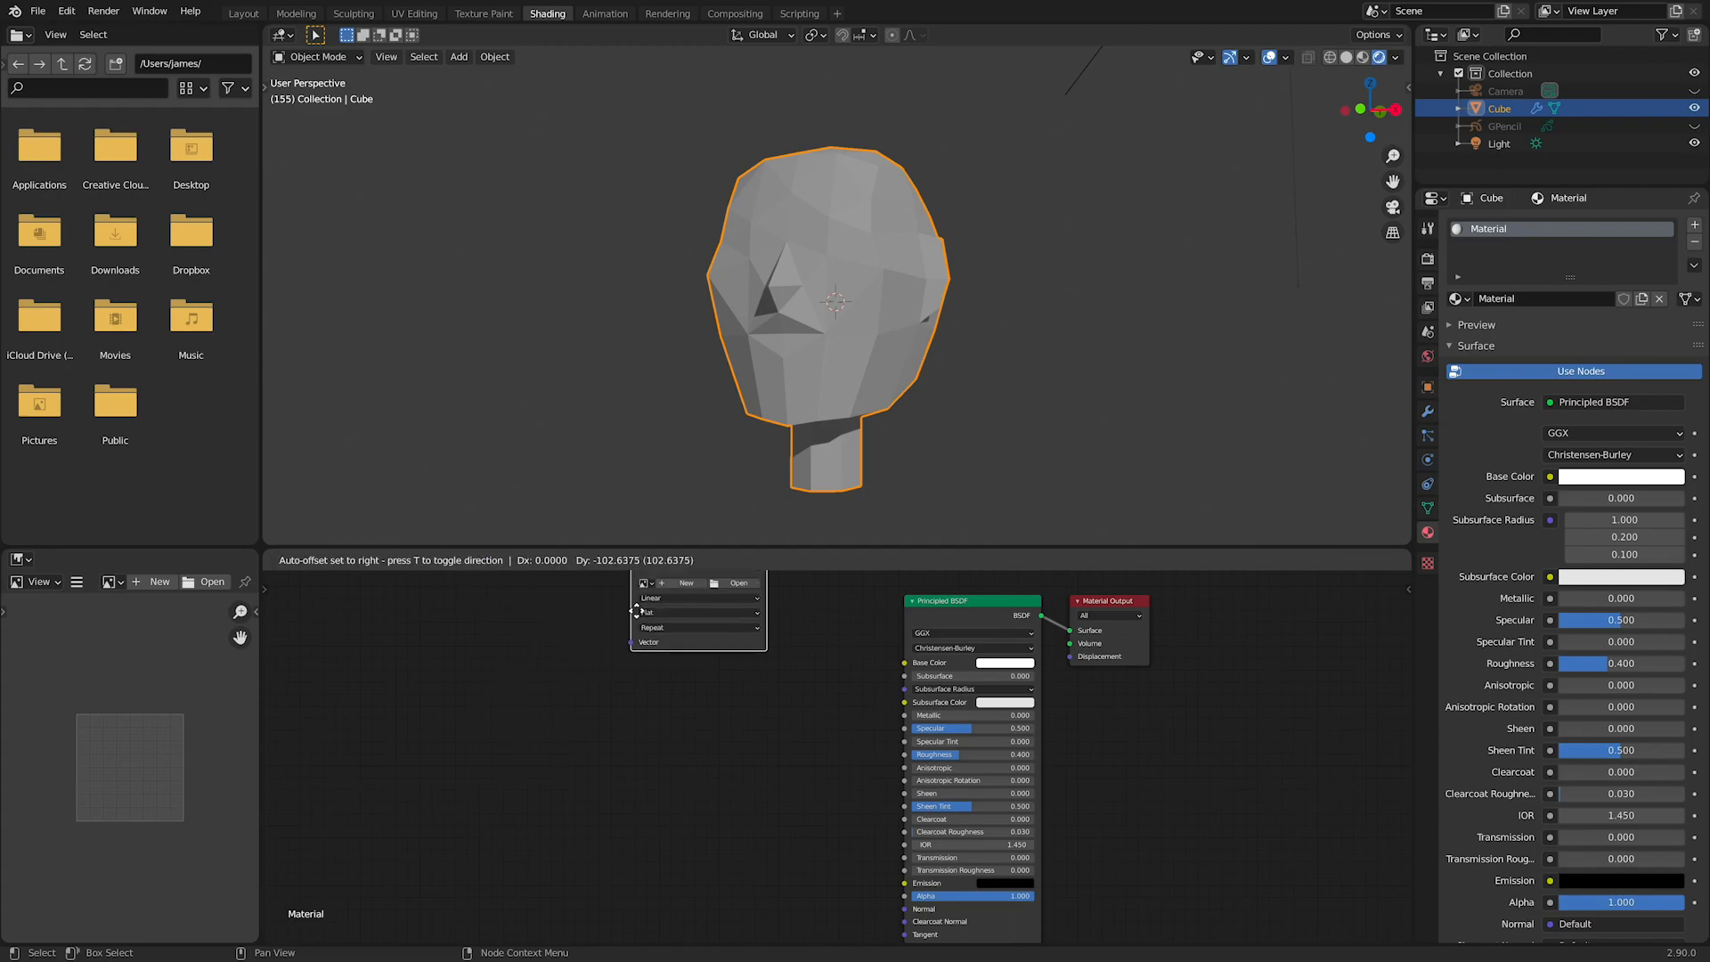
left_click(609, 724)
left_click_drag(739, 664, 902, 667)
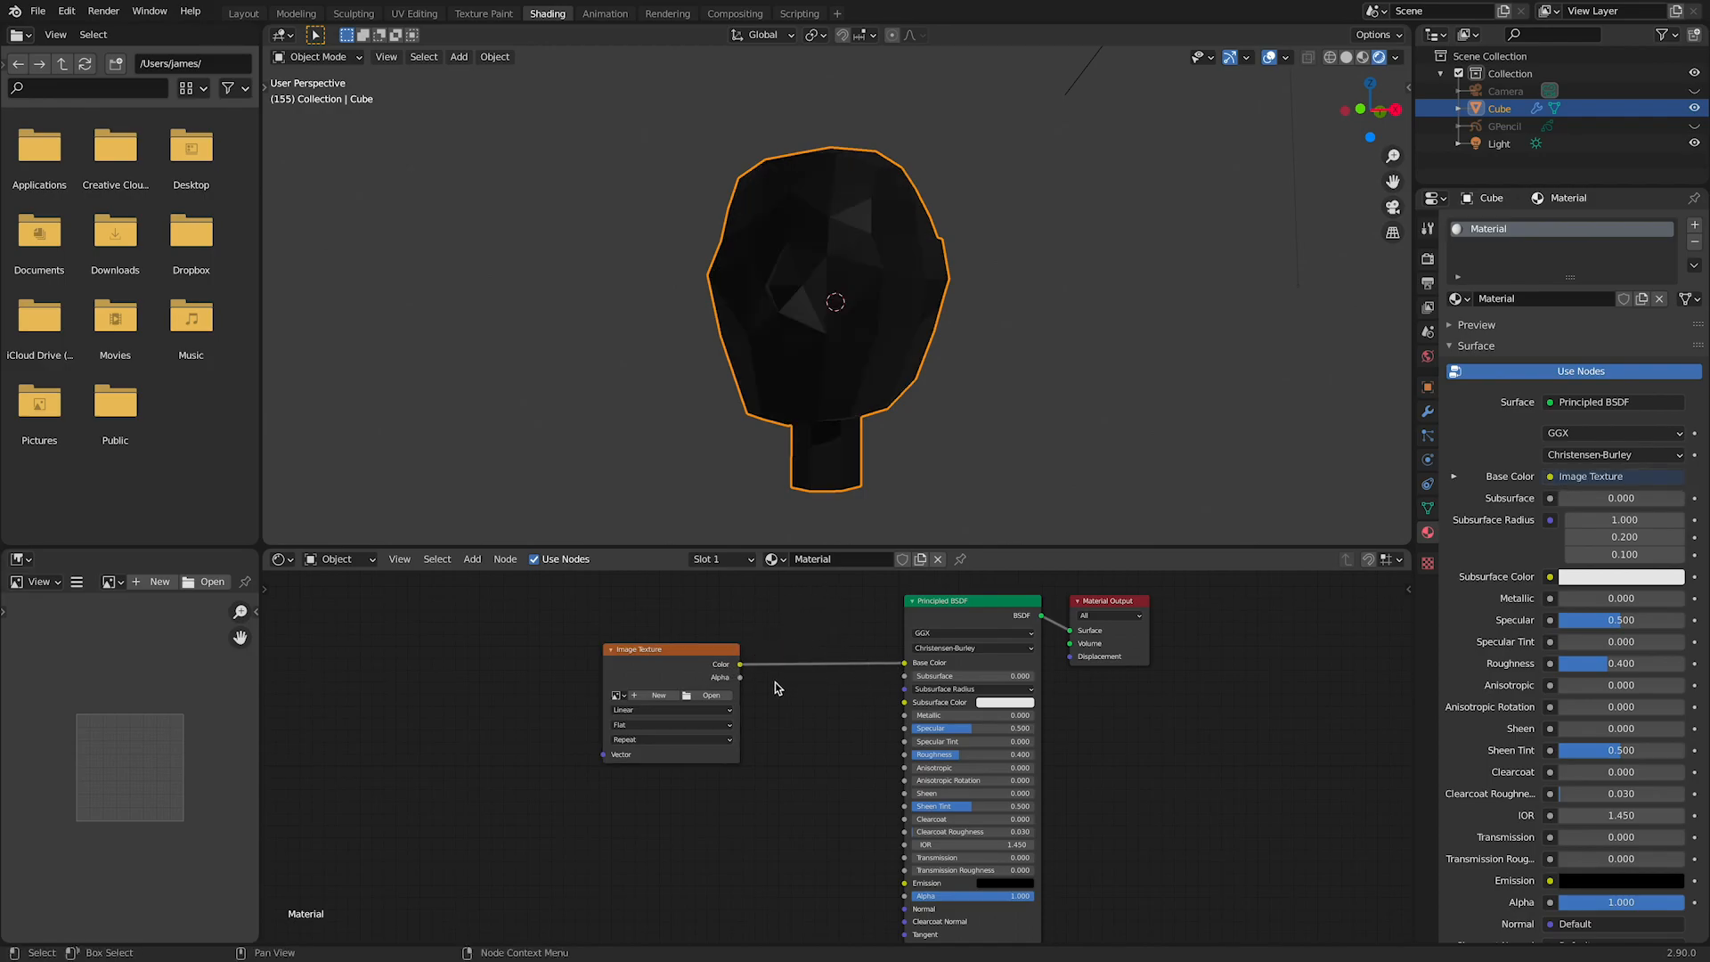
Step: Load face_paint.jpg into the Image Texture node and inspect the textured head from several angles in the Layout workspace
left_click(691, 696)
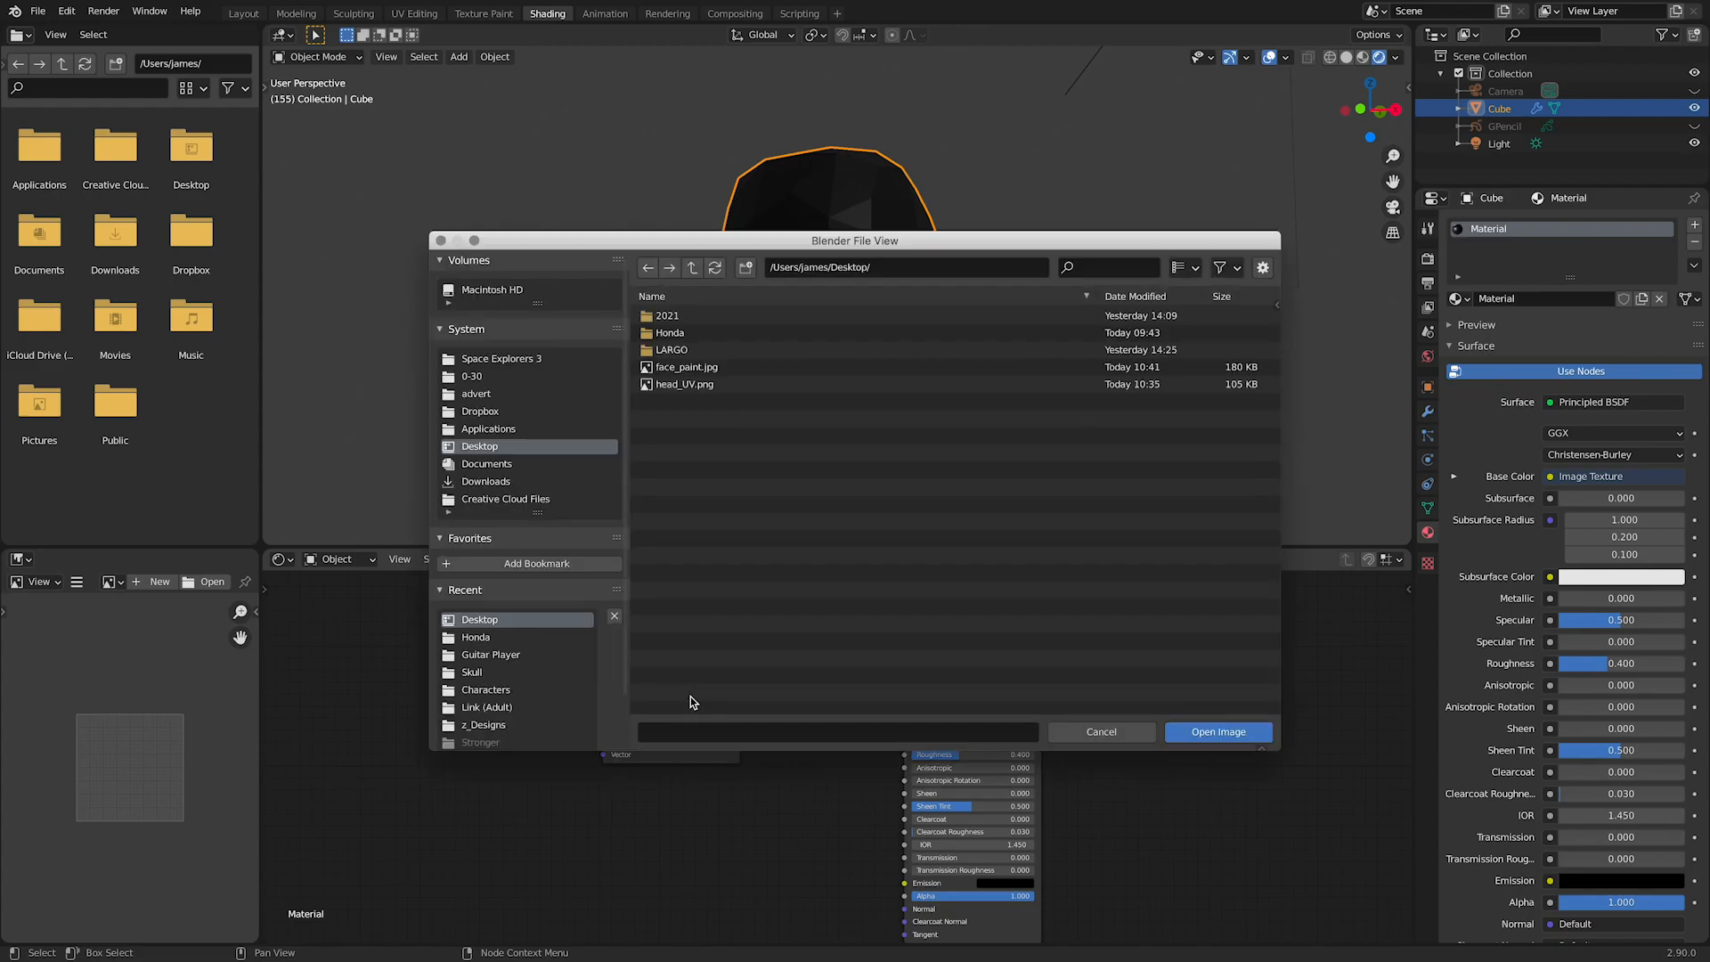
left_click(716, 366)
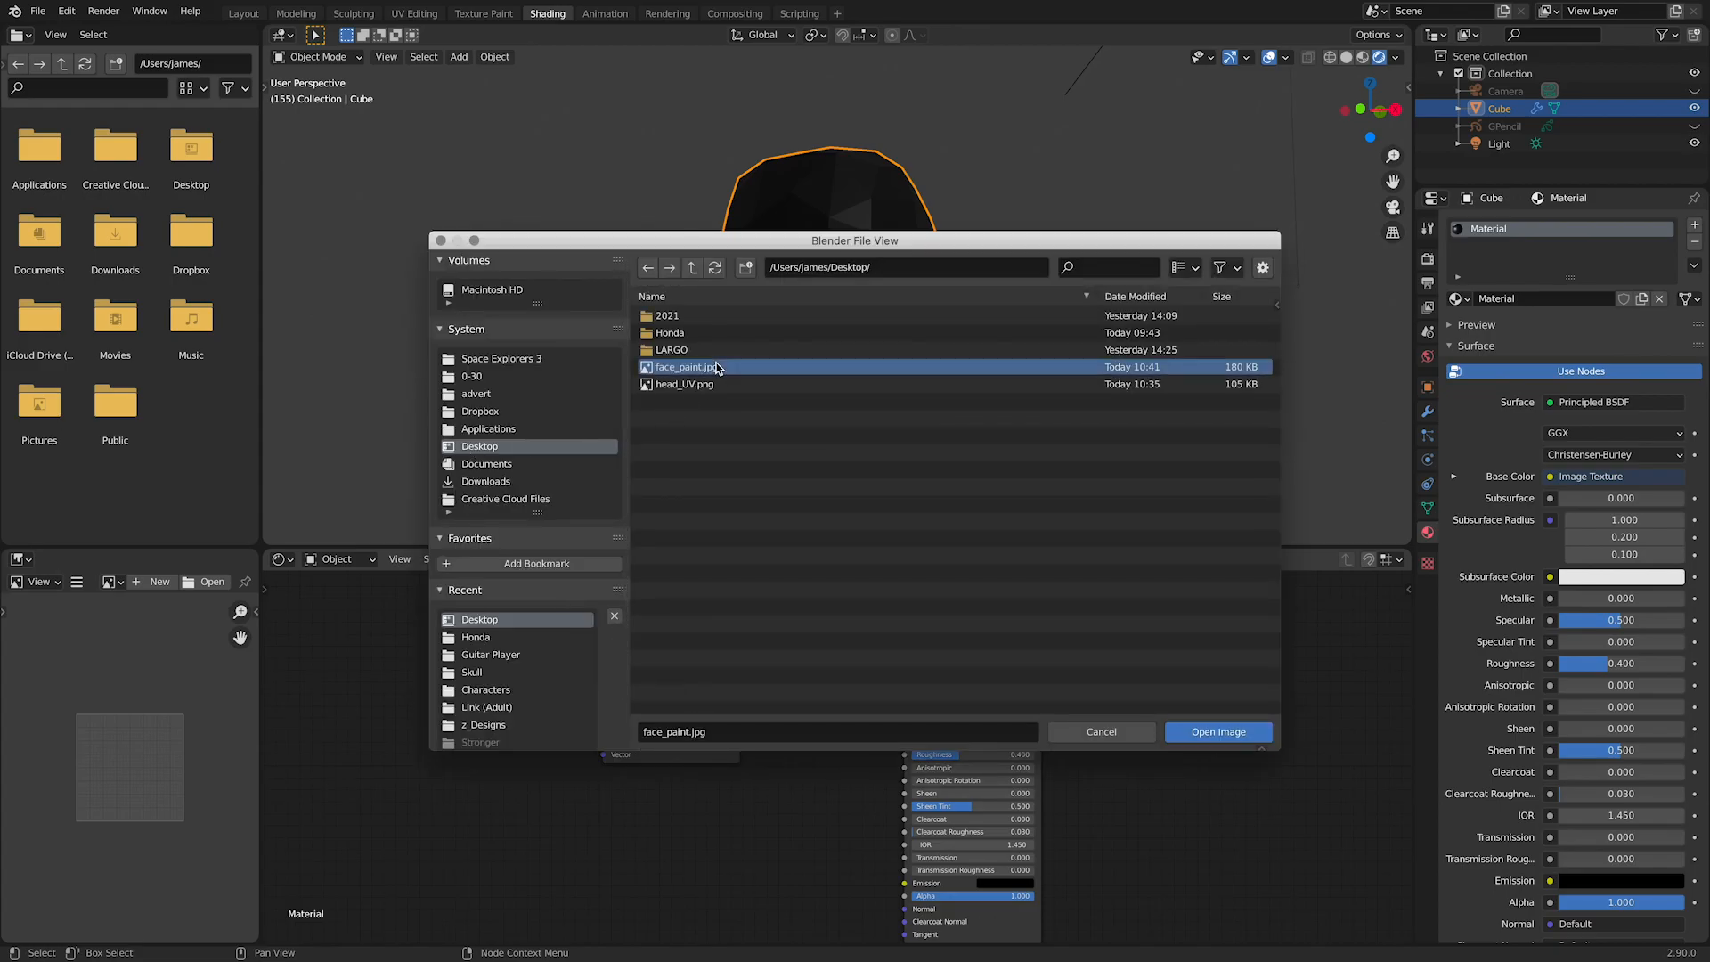
left_click(1202, 731)
mouse_move(1096, 446)
middle_mouse_down()
mouse_move(1057, 370)
mouse_move(1062, 477)
mouse_move(1088, 458)
mouse_move(1198, 481)
mouse_move(1144, 448)
mouse_move(1122, 484)
mouse_move(1069, 401)
mouse_move(1080, 408)
mouse_move(997, 418)
mouse_move(987, 456)
mouse_move(1040, 410)
mouse_move(985, 411)
mouse_move(943, 371)
mouse_move(805, 404)
mouse_move(706, 462)
mouse_move(1110, 386)
mouse_move(1054, 370)
mouse_move(1086, 414)
middle_mouse_up()
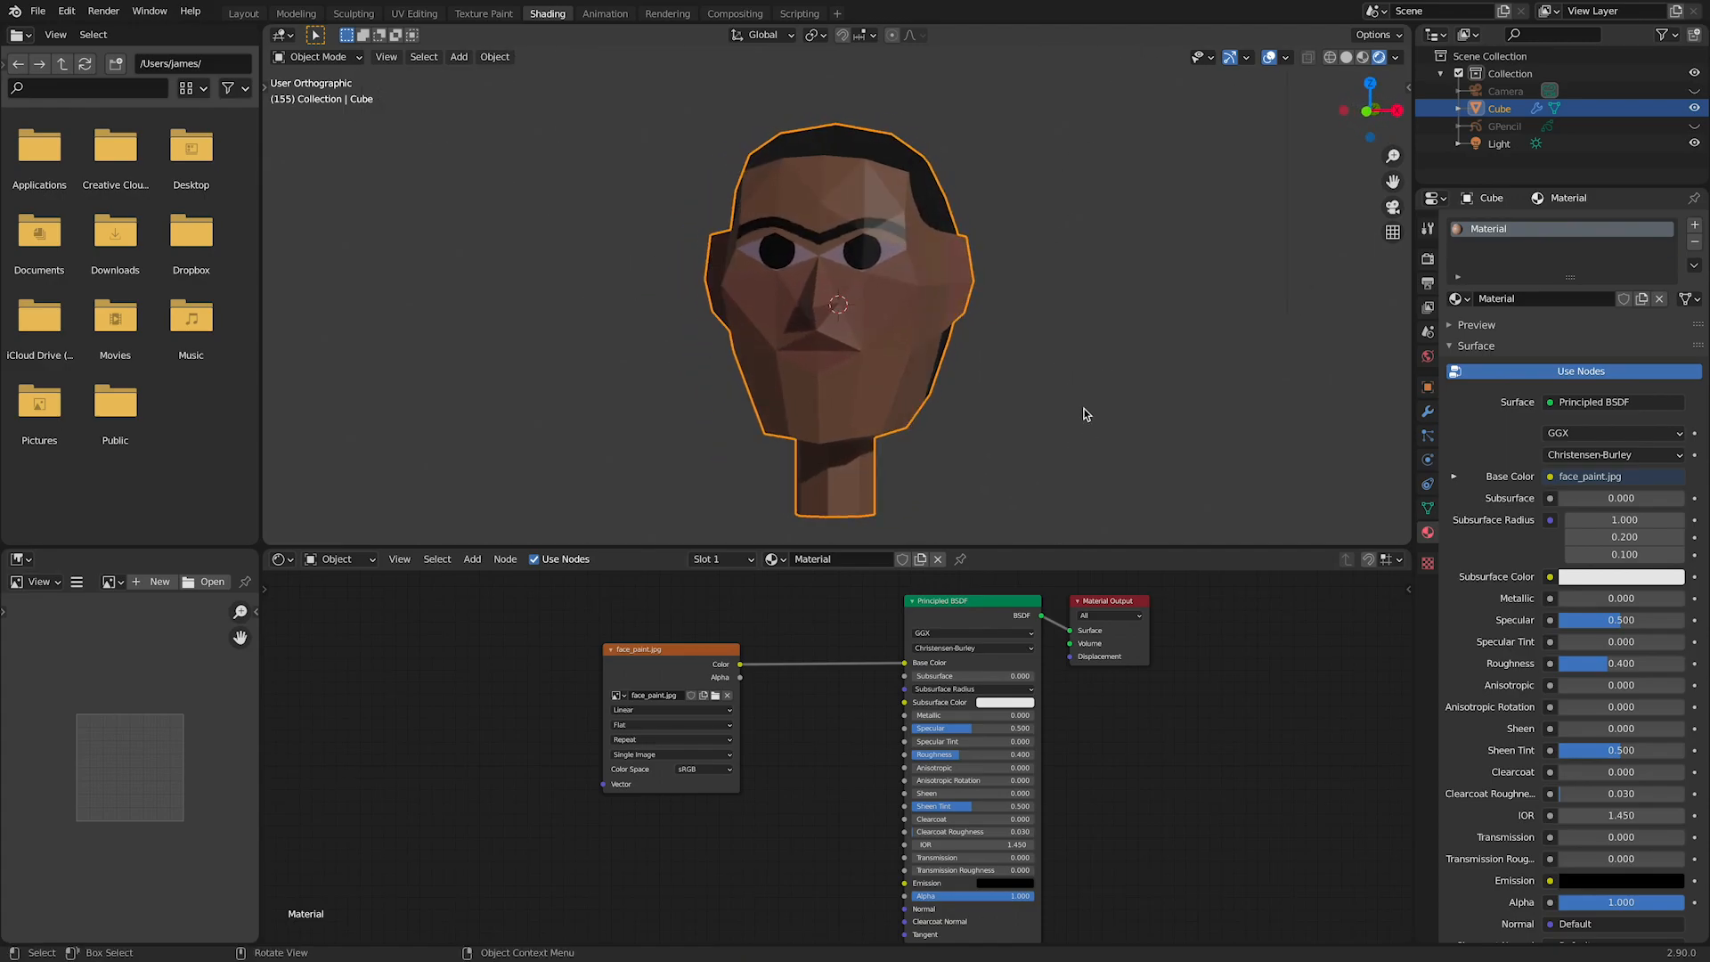
left_click(248, 15)
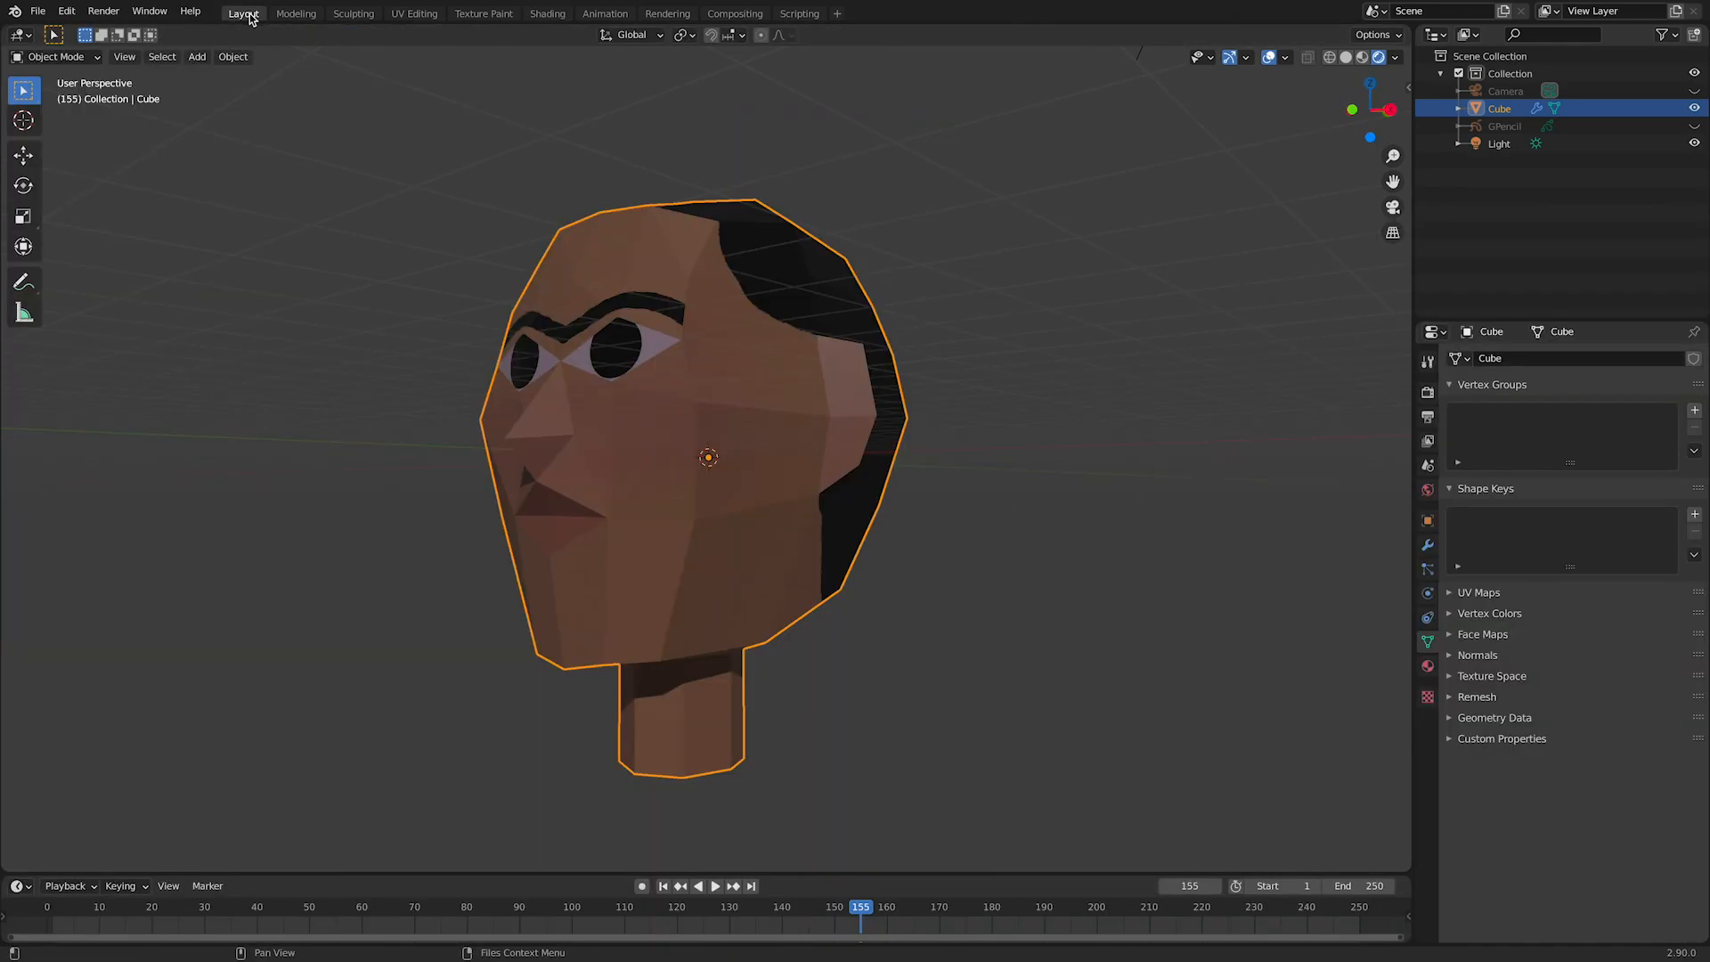
middle_click_drag(885, 412, 917, 442)
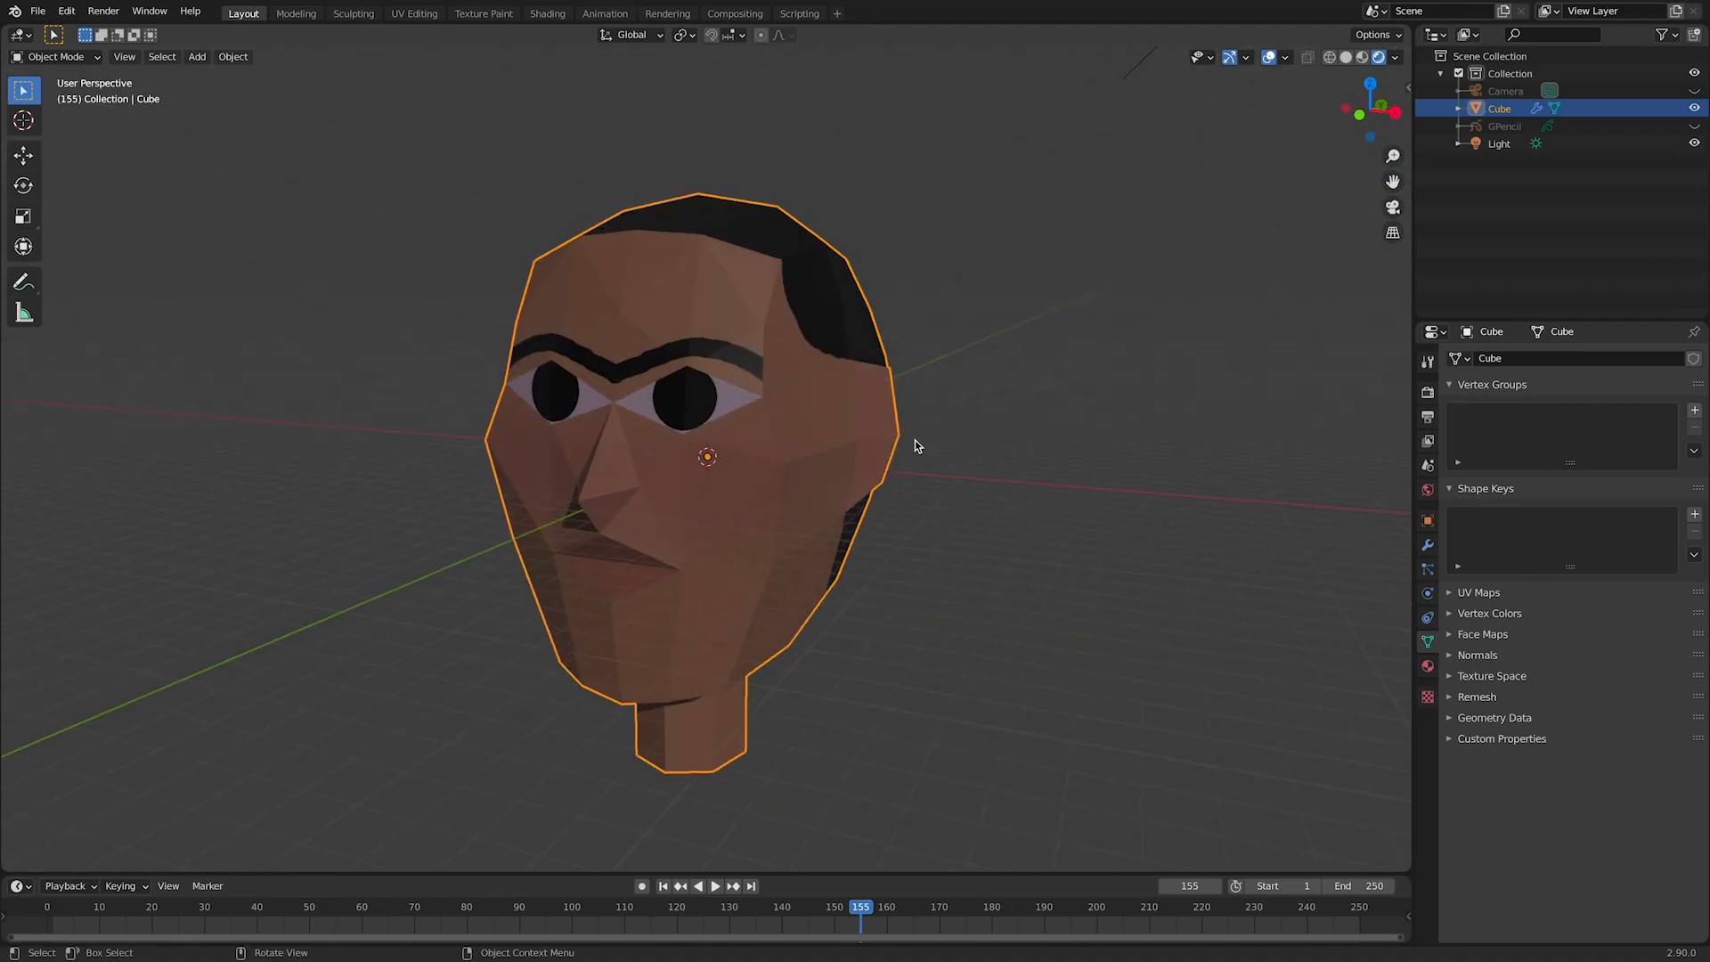
middle_click_drag(888, 385, 772, 361)
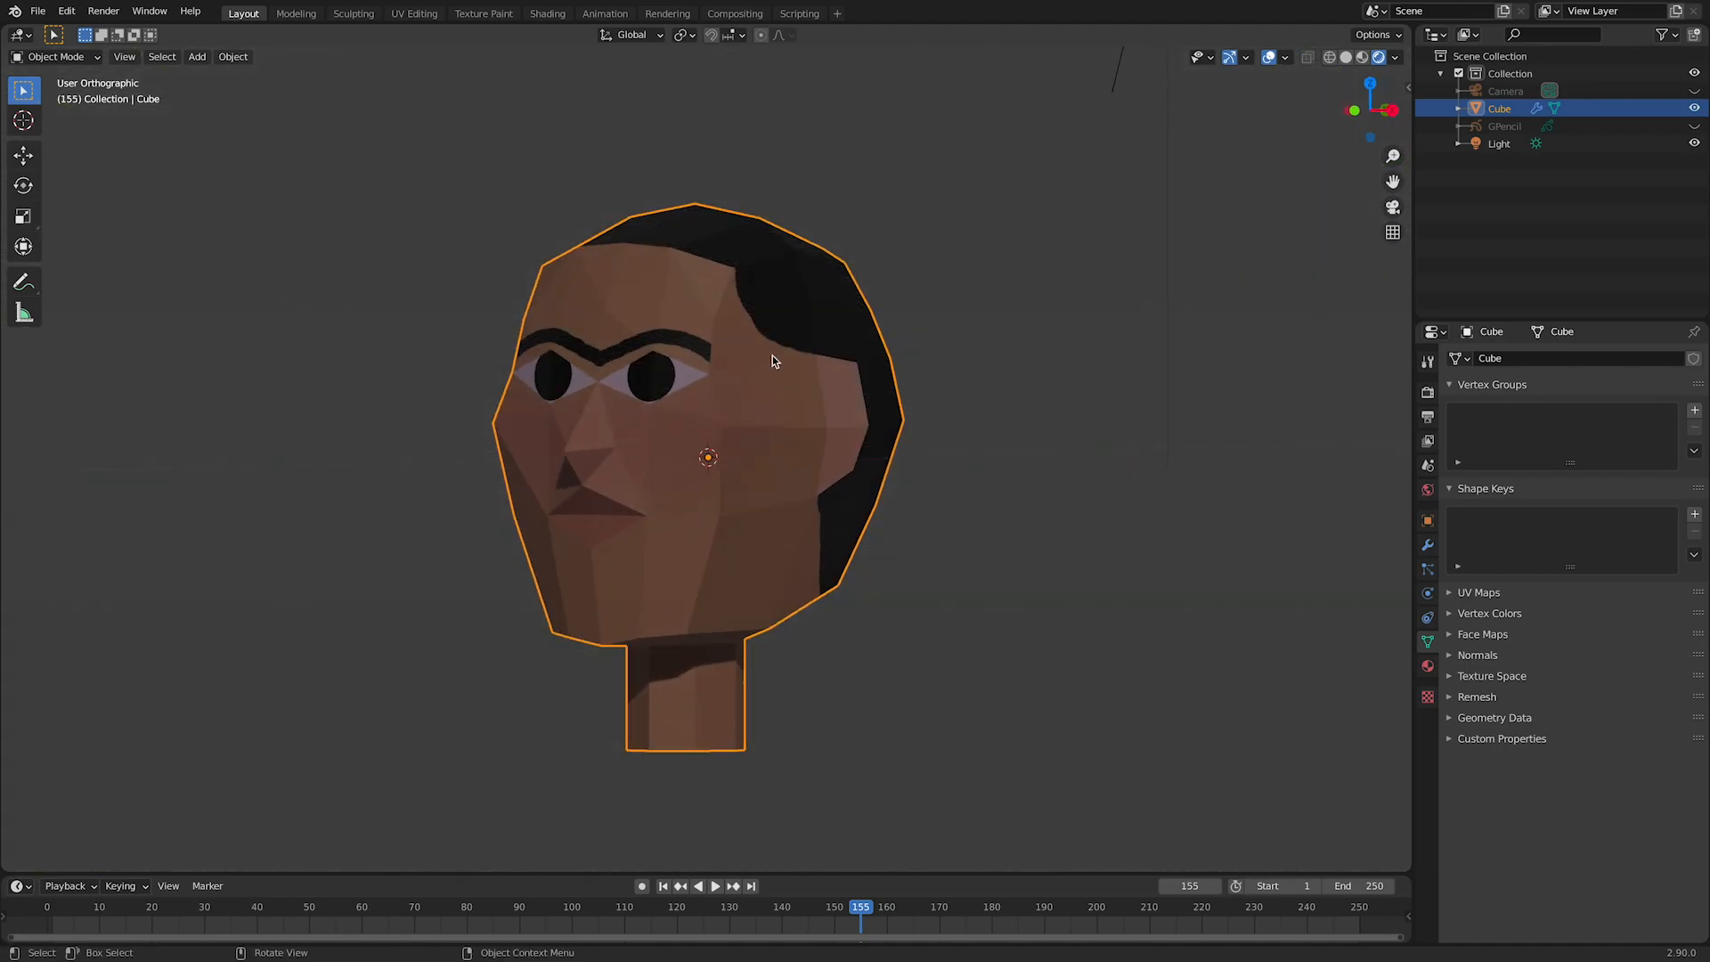
Step: Lower the Specular value of the head's Principled BSDF in the Shading workspace and return to the Layout workspace
left_click(547, 14)
left_click_drag(975, 726, 913, 806)
middle_click_drag(1108, 459, 1026, 425)
left_click(243, 14)
mouse_move(1059, 535)
middle_mouse_down()
mouse_move(1177, 561)
mouse_move(980, 560)
mouse_move(1024, 564)
middle_mouse_up()
Step: Apply Shade Smooth to the head and check its surface from several angles
right_click(702, 348)
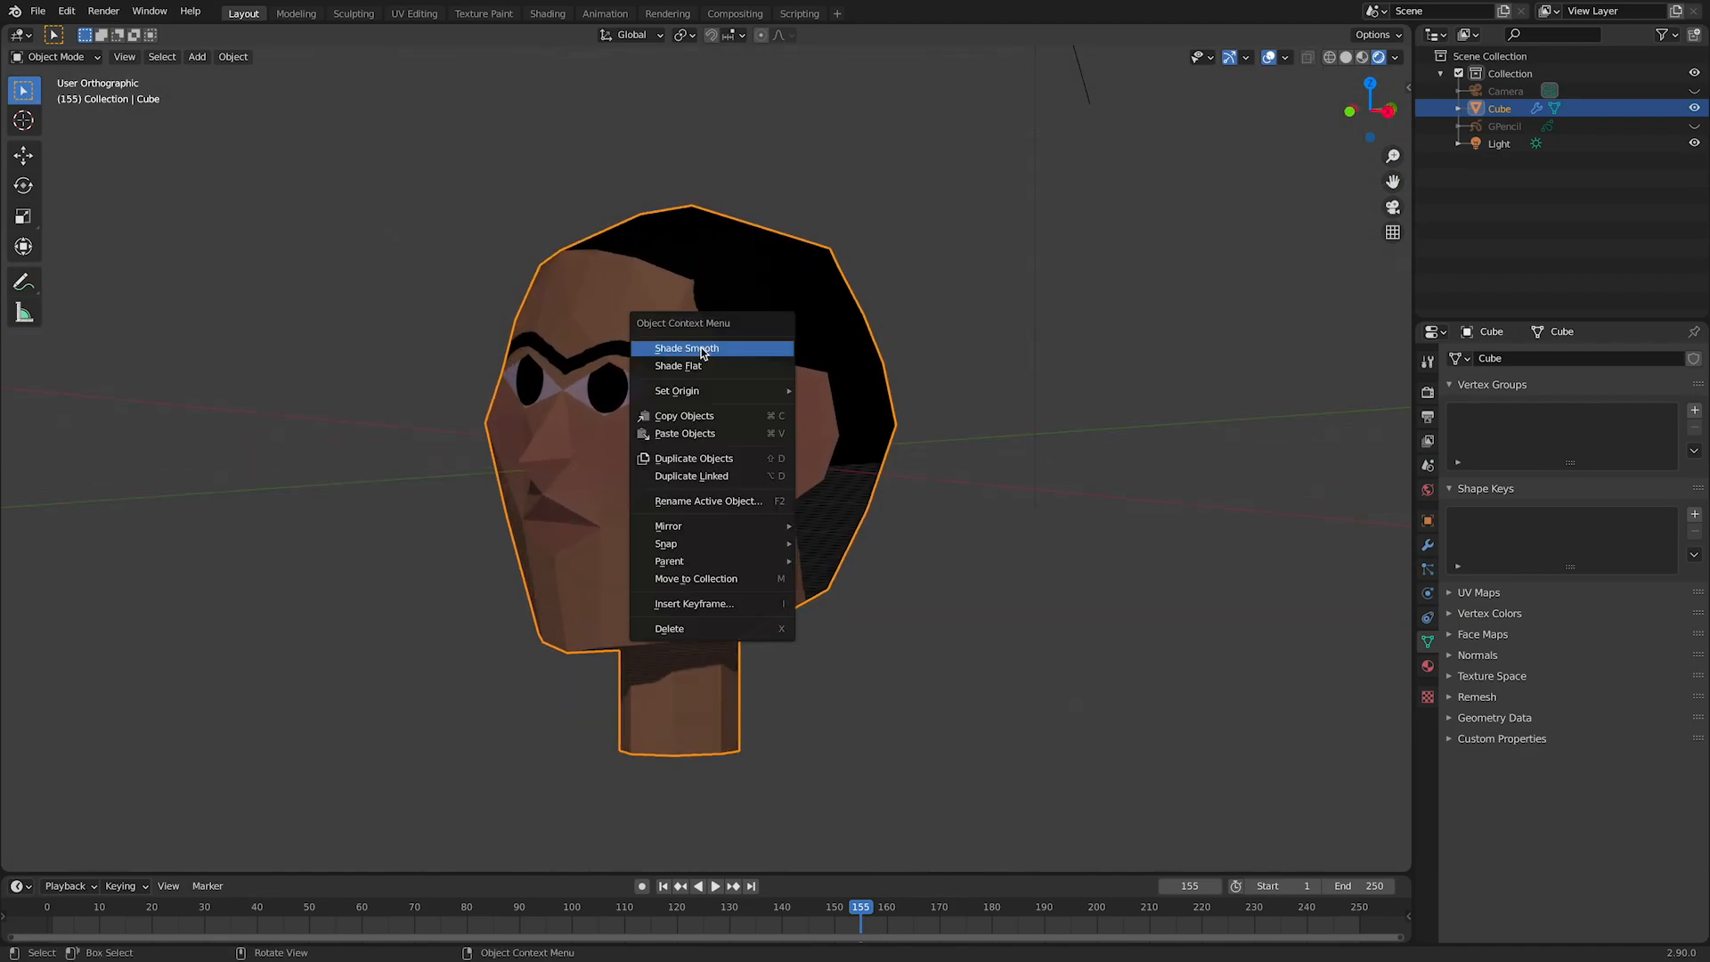
left_click(702, 347)
middle_click_drag(701, 349, 745, 534)
middle_click_drag(878, 511, 796, 500)
right_click(708, 402)
left_click(708, 402)
mouse_move(997, 532)
middle_mouse_down()
mouse_move(1033, 528)
mouse_move(1023, 546)
mouse_move(1038, 515)
mouse_move(1130, 480)
mouse_move(1190, 594)
mouse_move(1011, 526)
mouse_move(962, 565)
mouse_move(1023, 602)
mouse_move(1078, 562)
mouse_move(1003, 484)
mouse_move(996, 535)
middle_mouse_up()
left_click(954, 591)
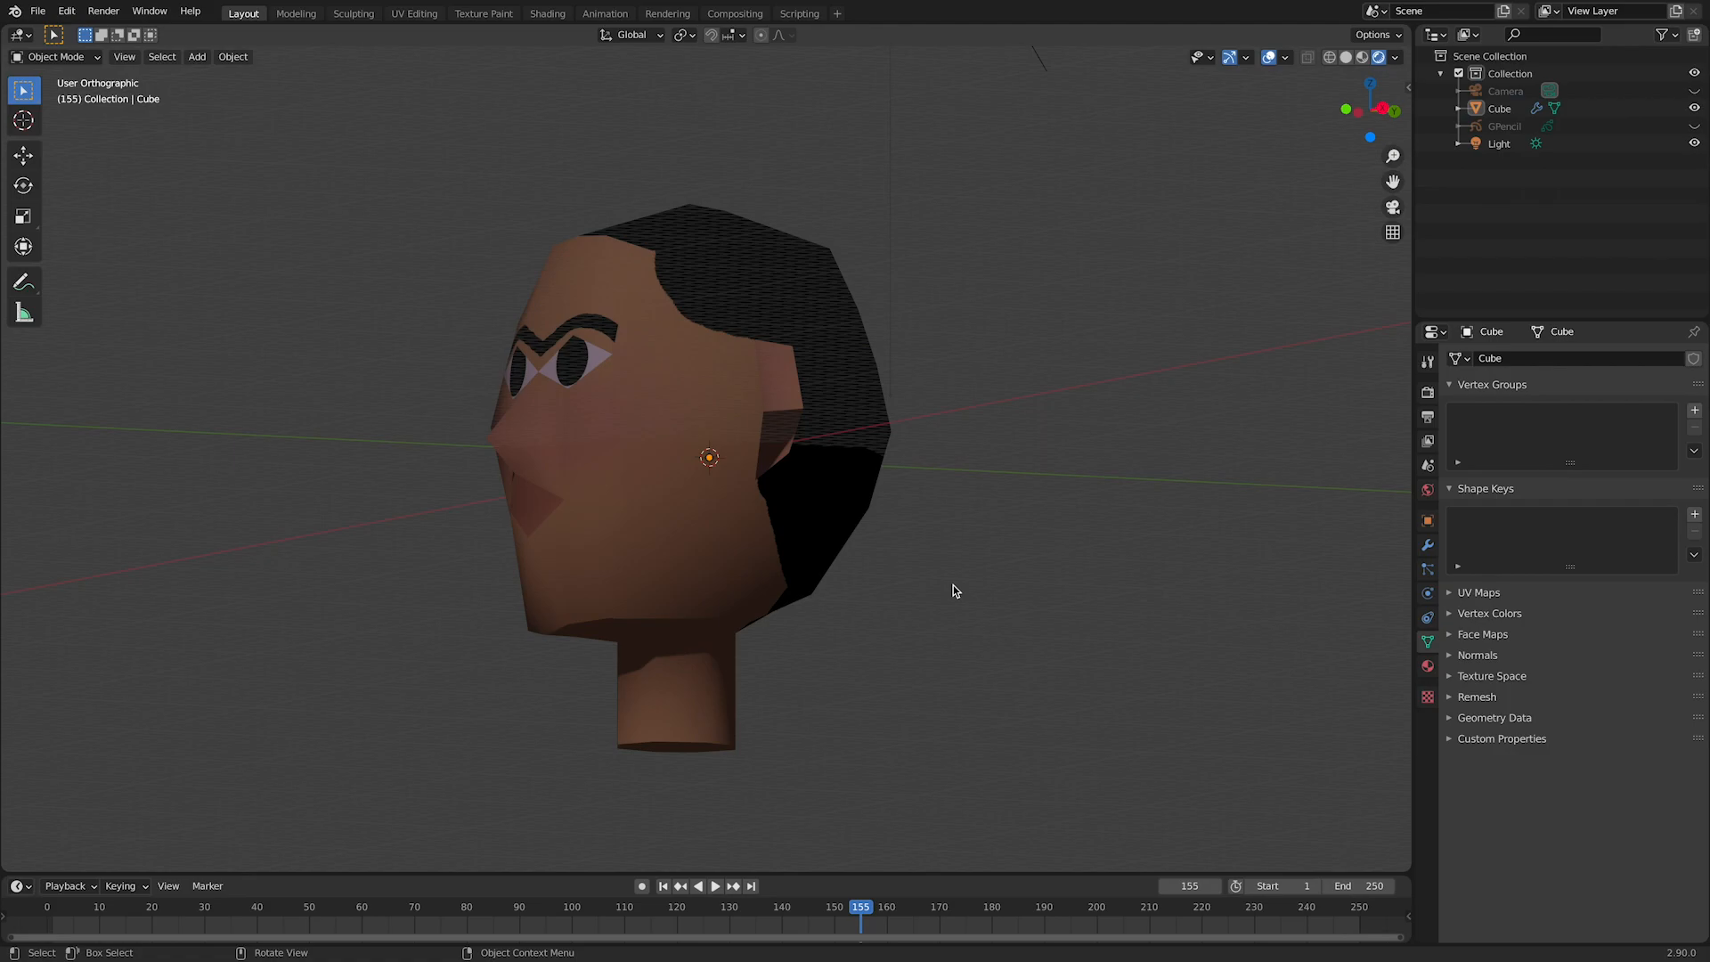
middle_click_drag(954, 591, 994, 628)
Step: Enable Auto Smooth in the head mesh's normals and set its angle to 180°
left_click(775, 506)
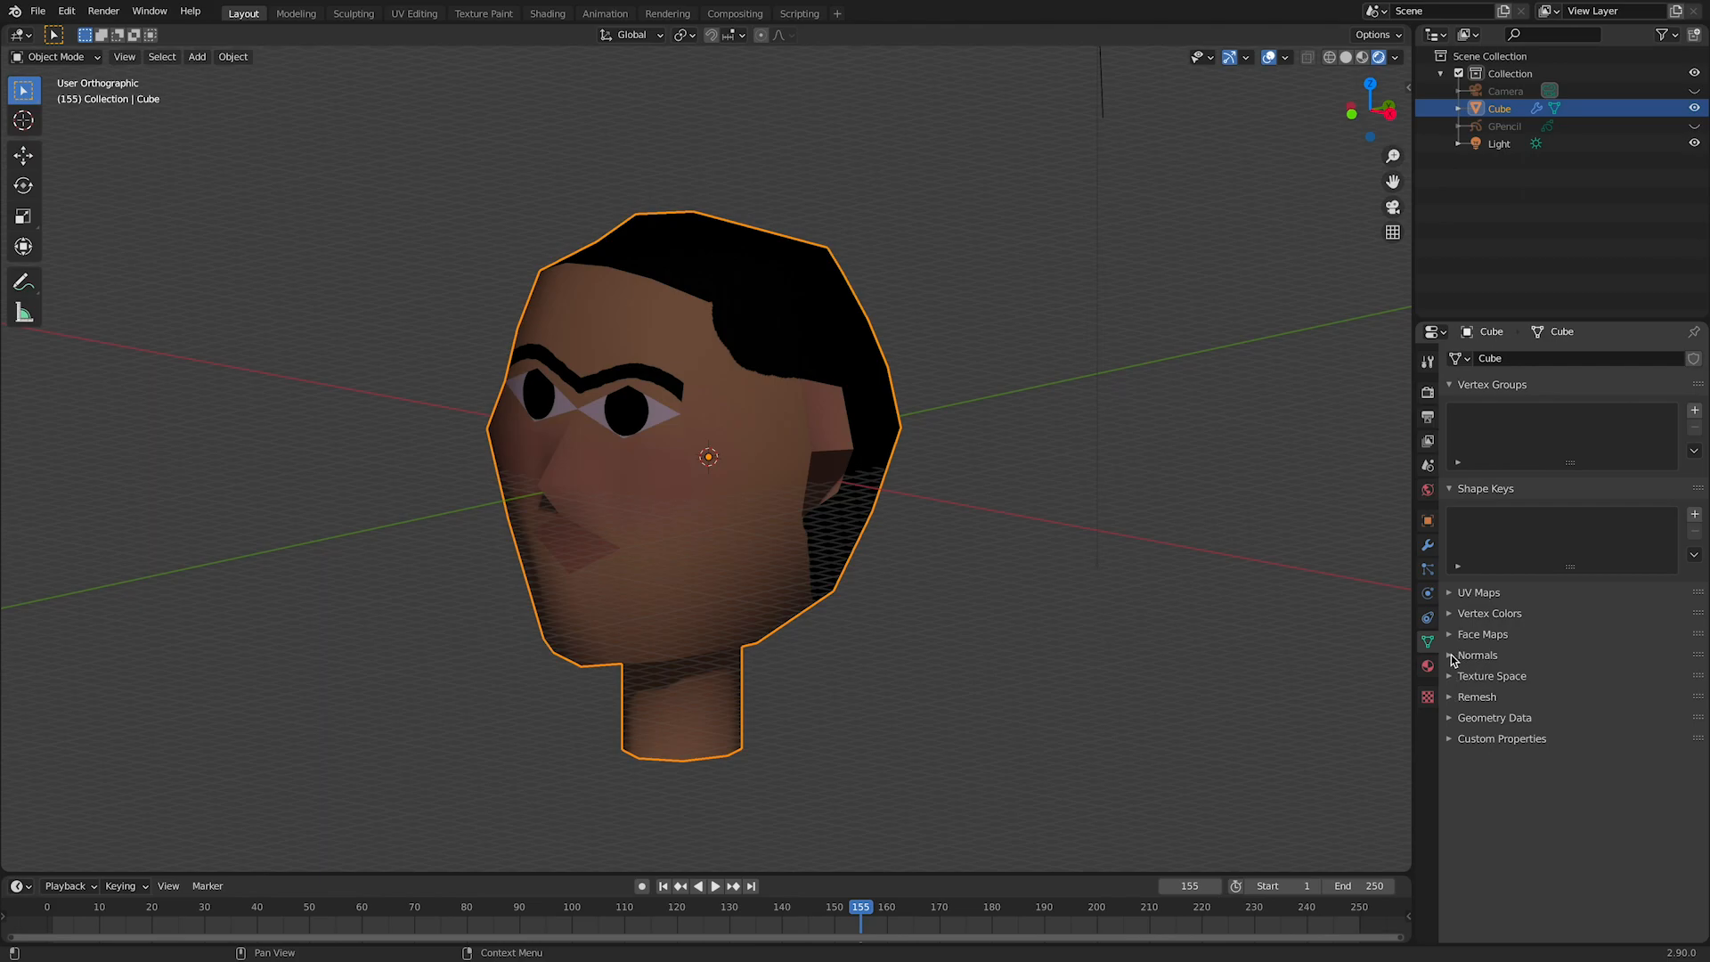
left_click(1453, 659)
left_click(1547, 682)
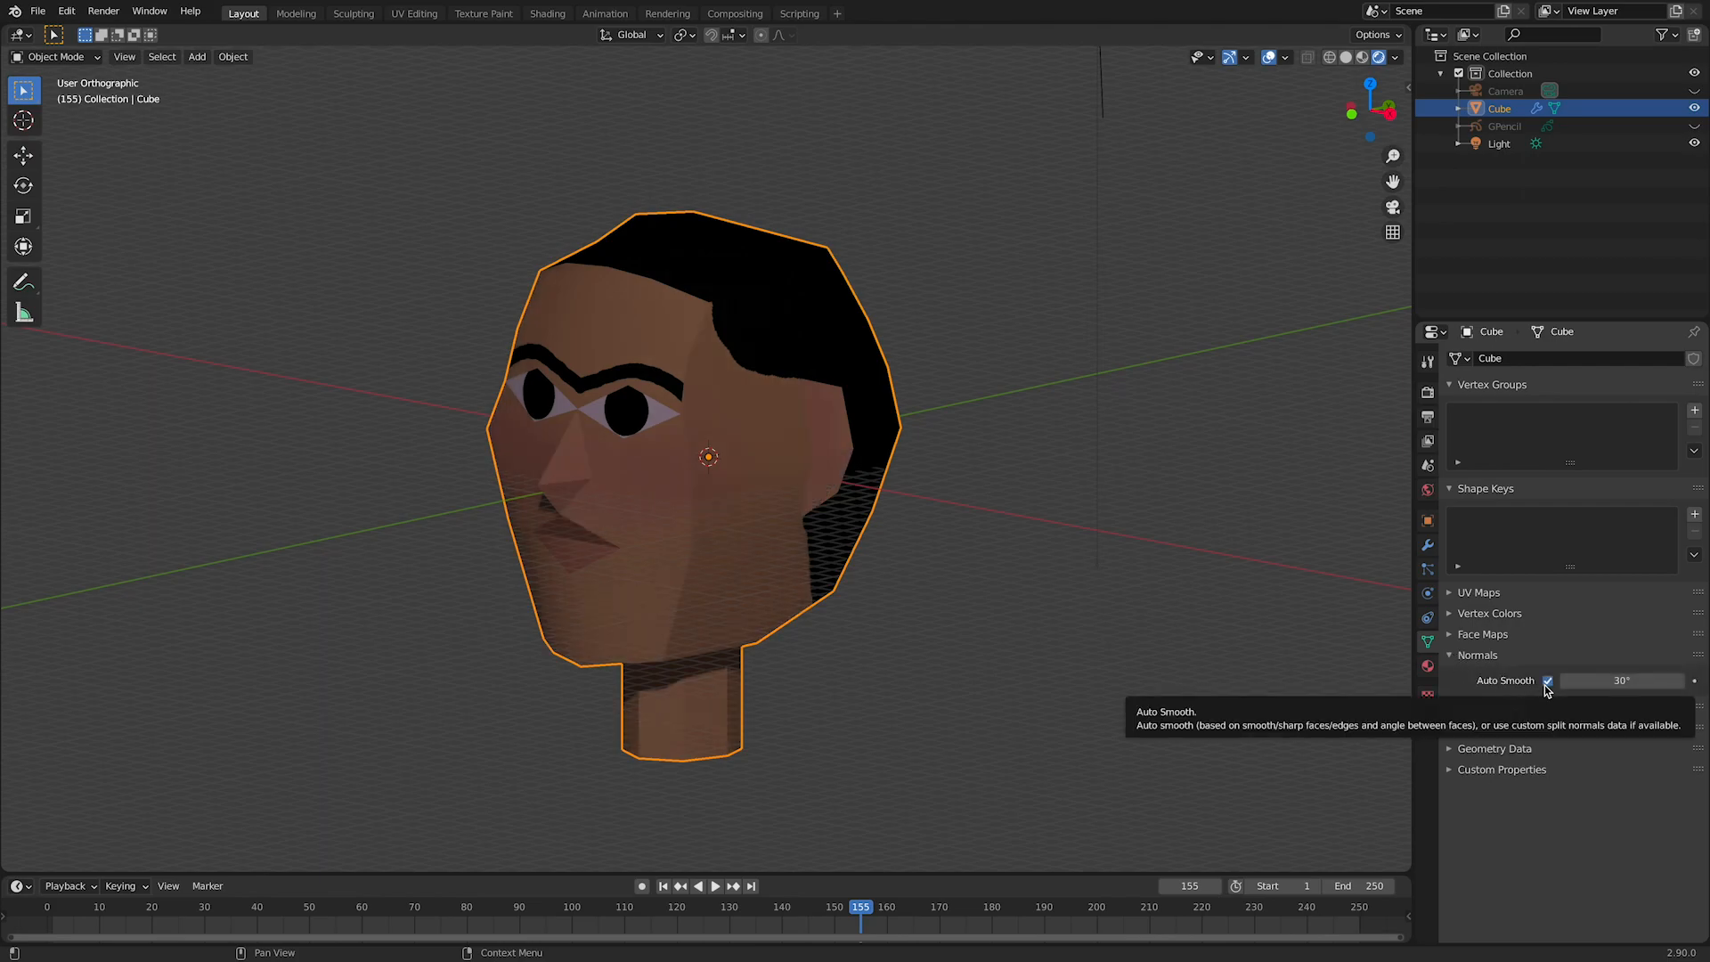
left_click_drag(1621, 680, 1656, 680)
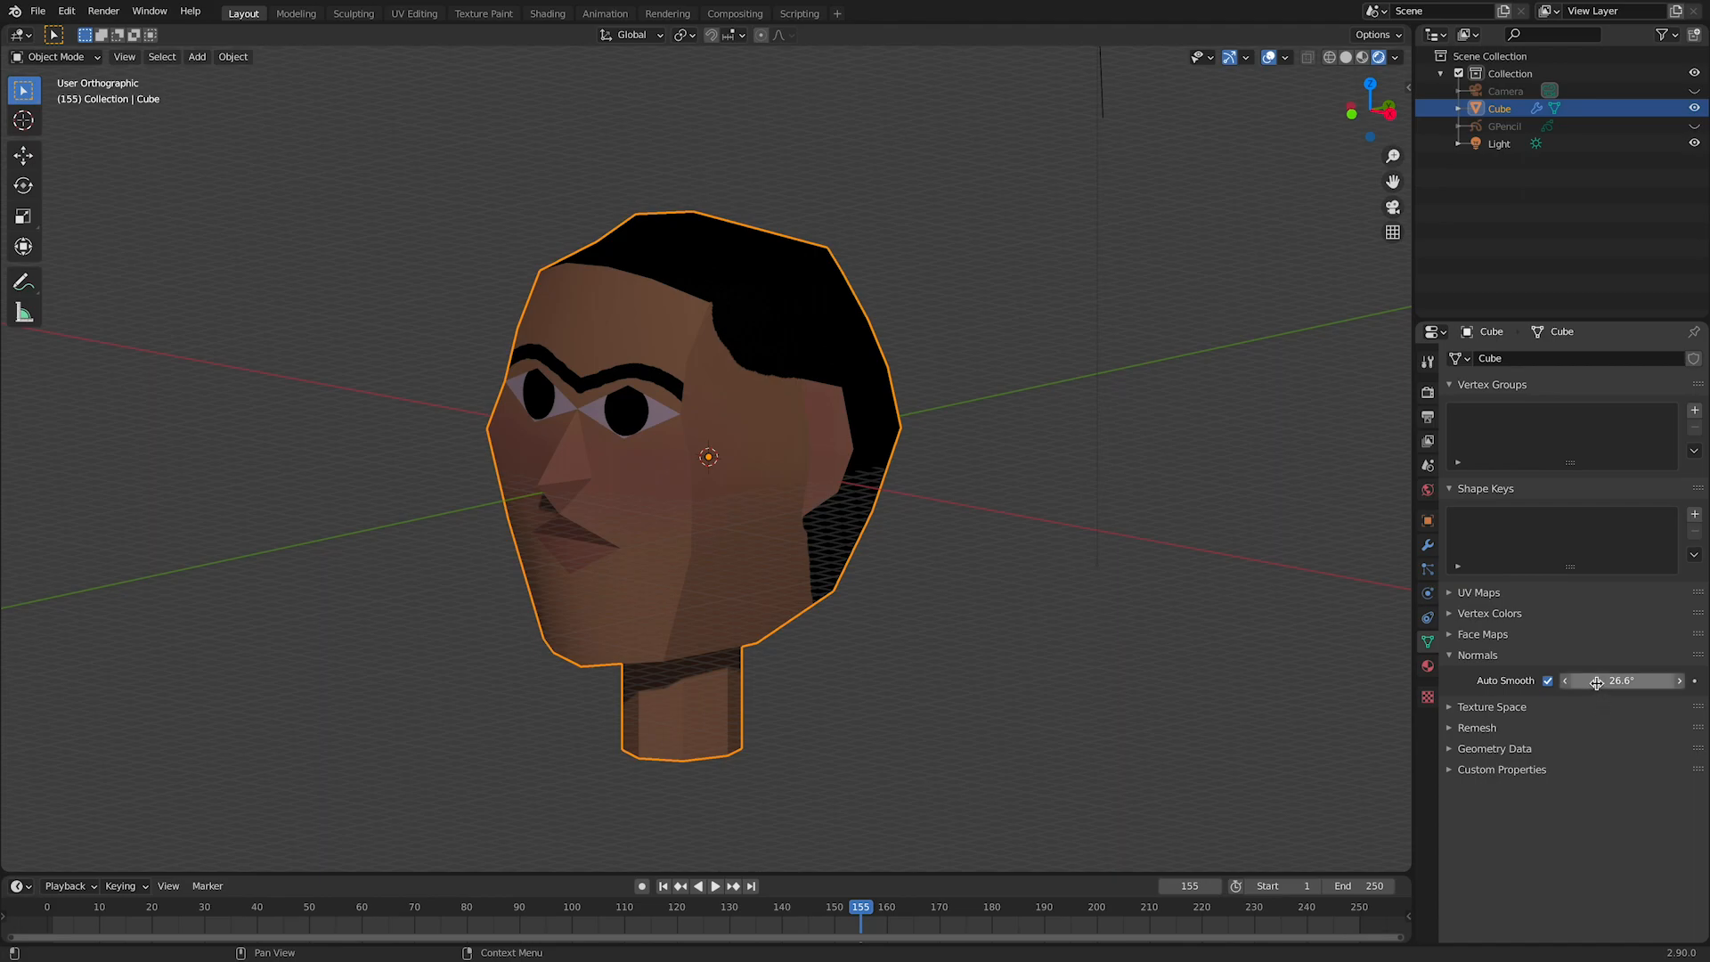
middle_click_drag(1202, 472, 832, 559)
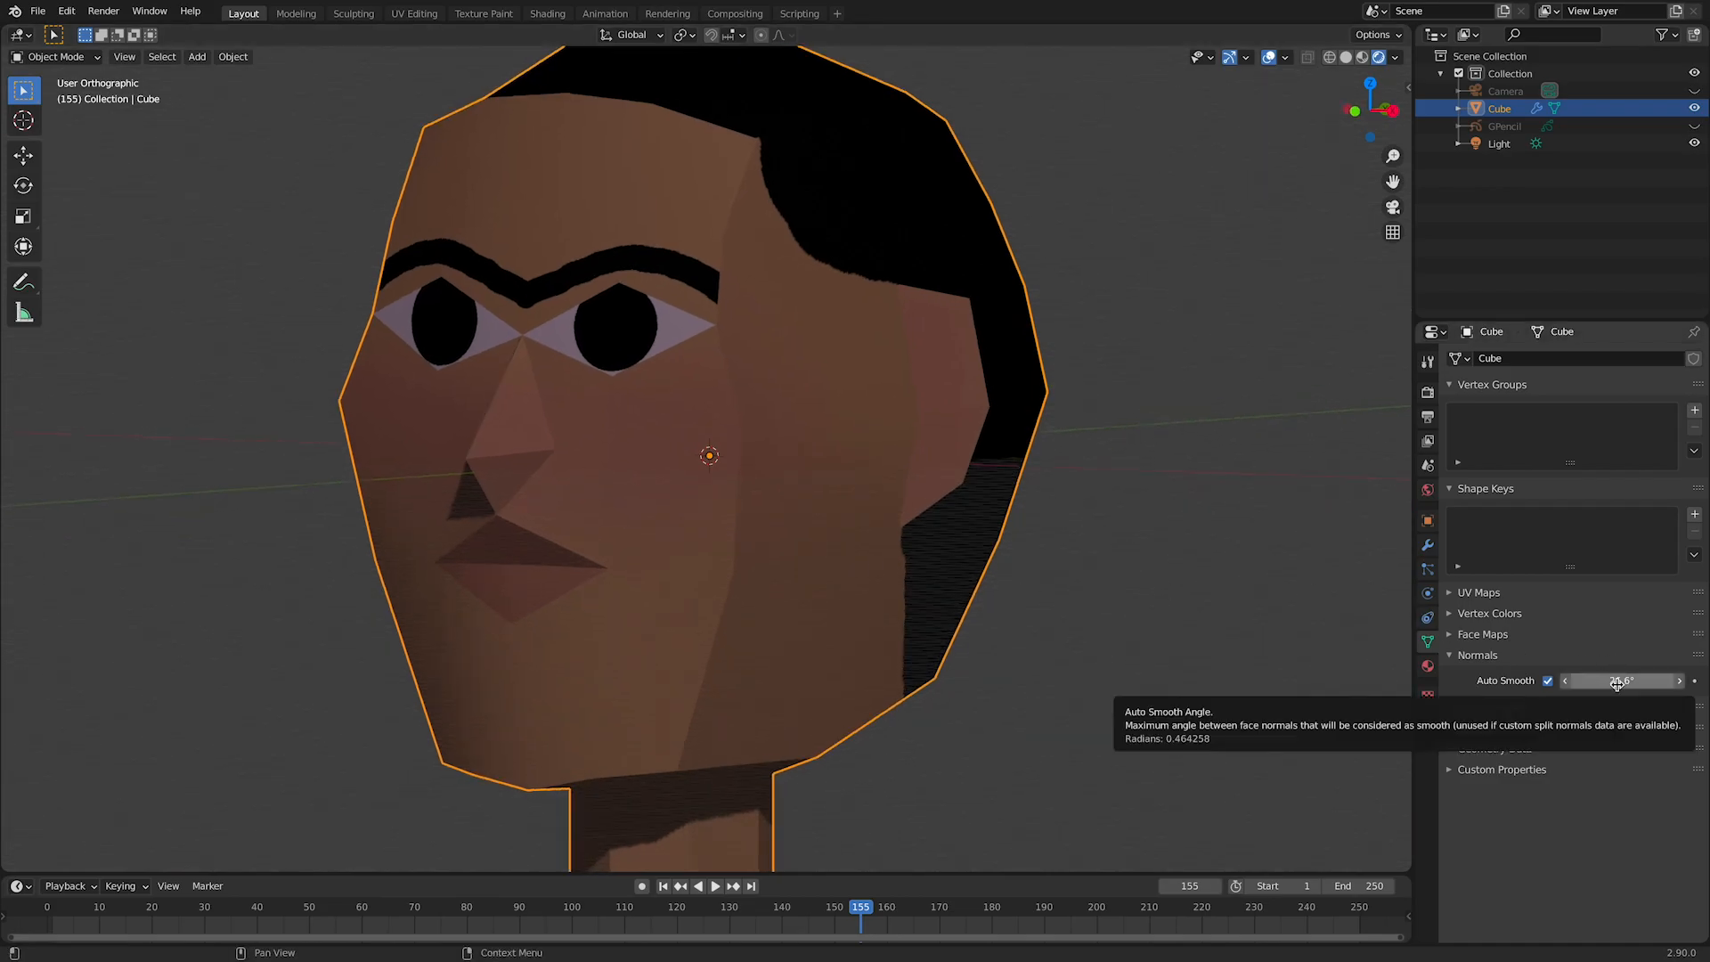
left_click_drag(1599, 684, 1656, 684)
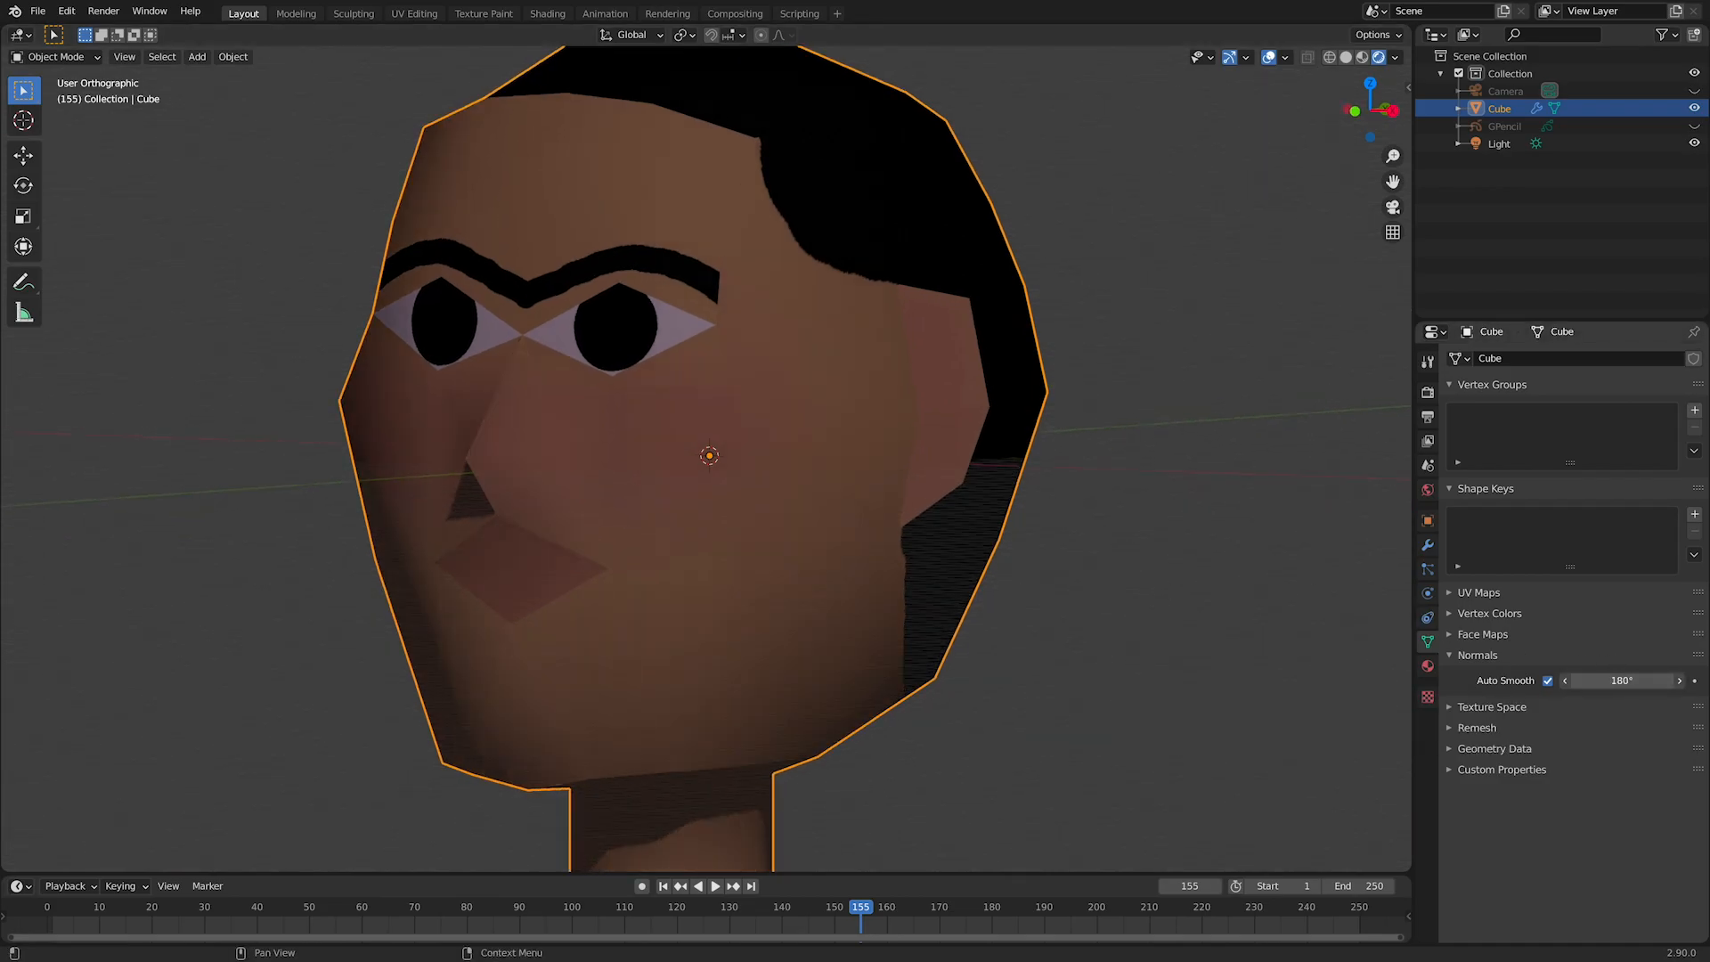
middle_click_drag(833, 523, 922, 545)
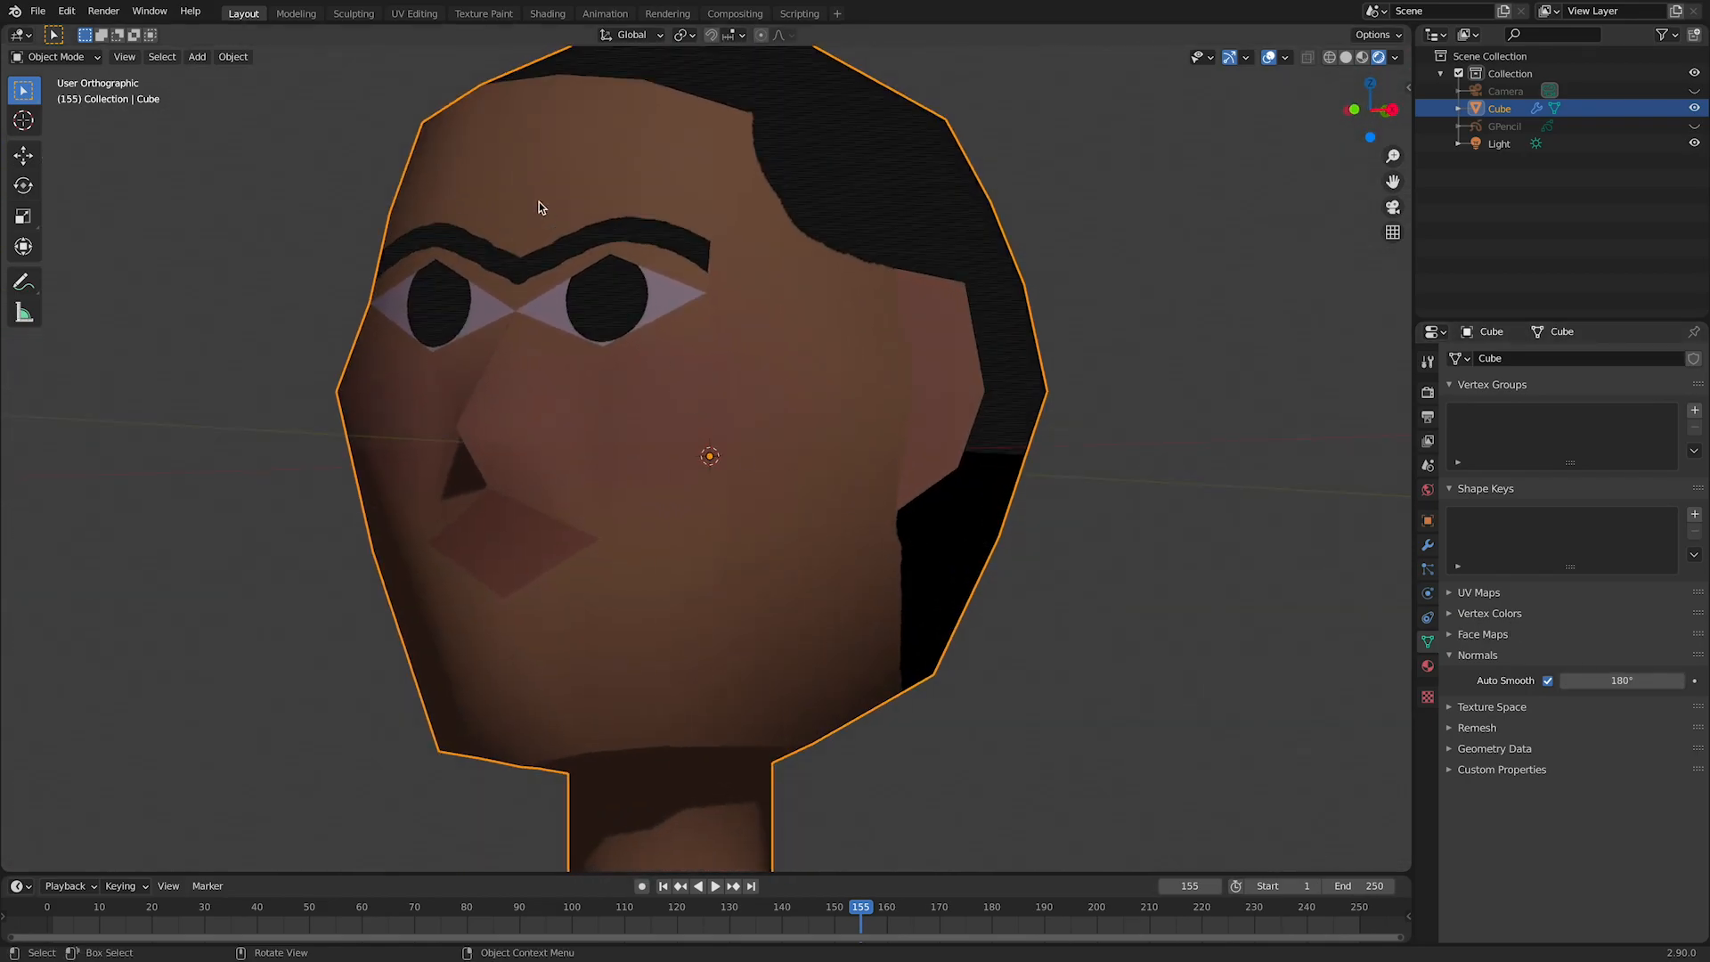
Step: Save head.blend and select the edges below the nostril and around the lips in edge select mode
key("Tab")
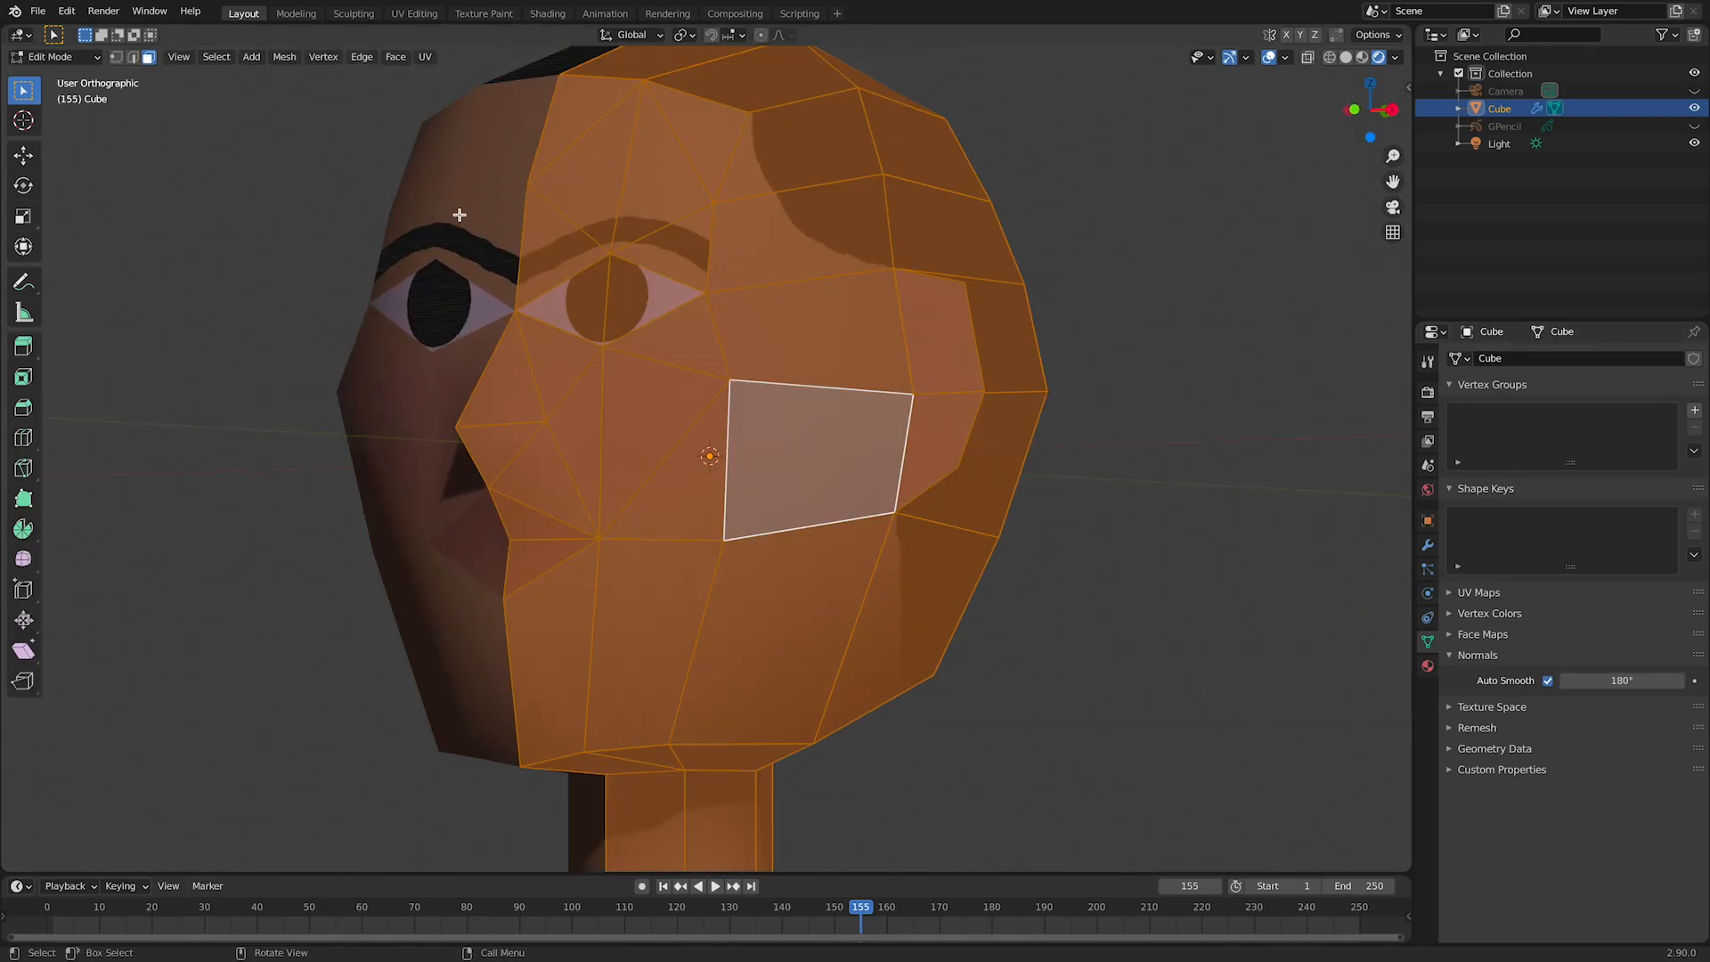
key("ctrl+s")
left_click(135, 57)
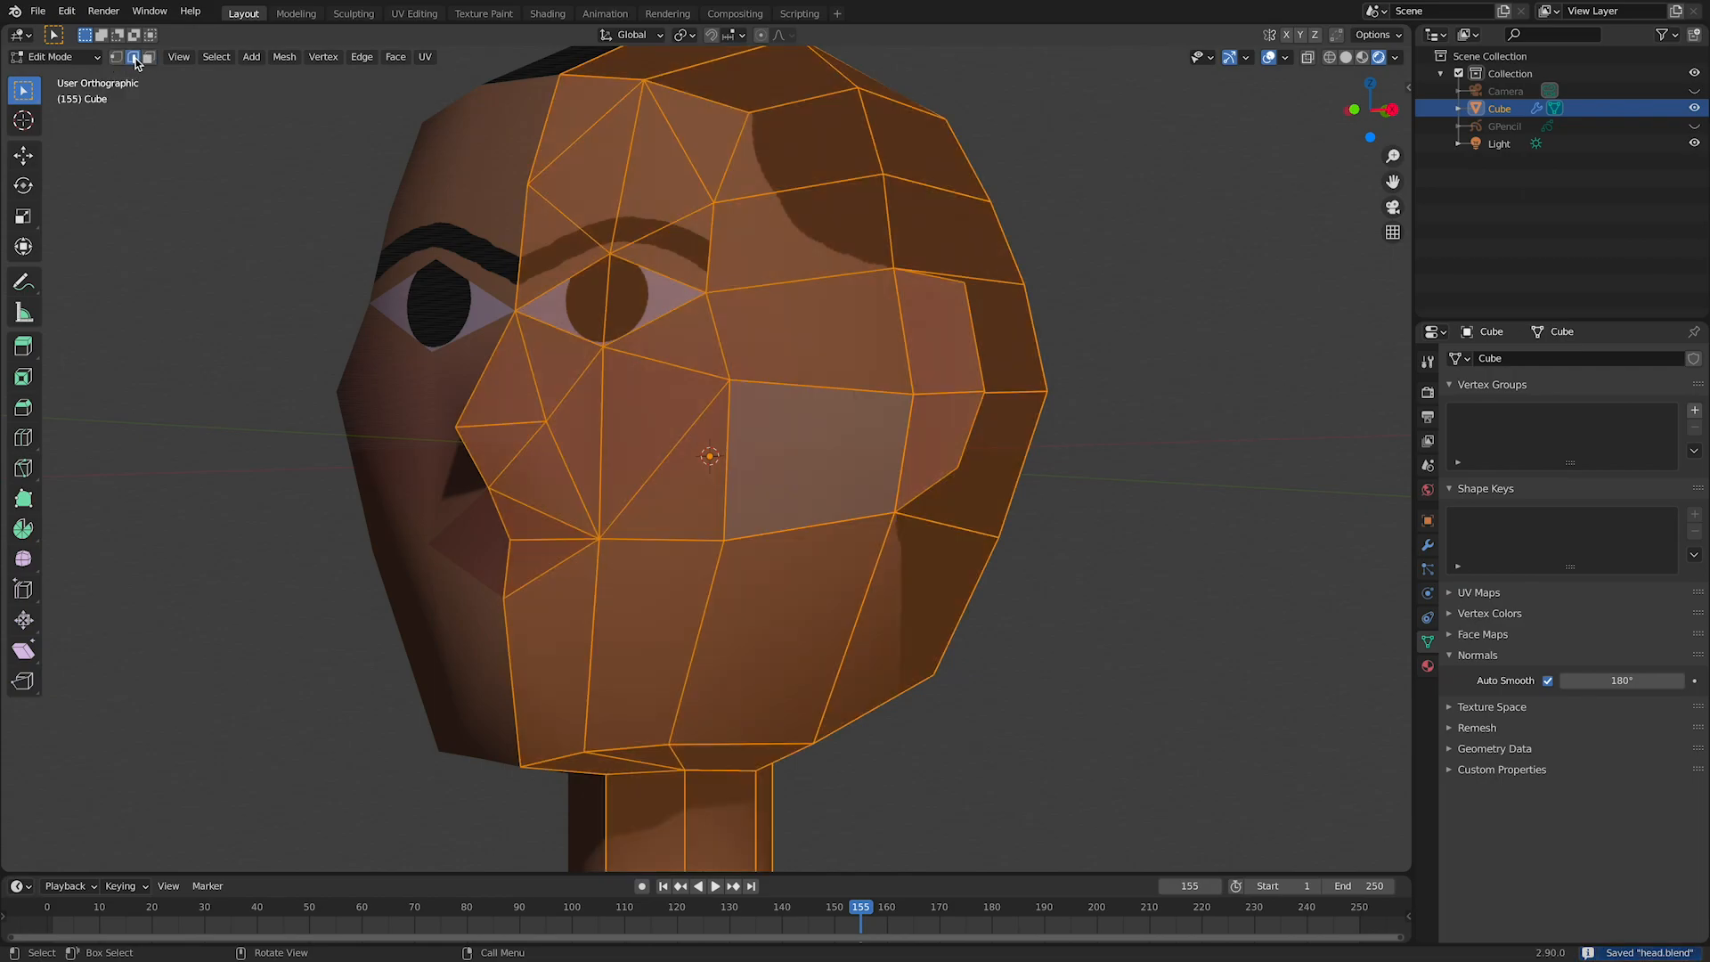
left_click(520, 452)
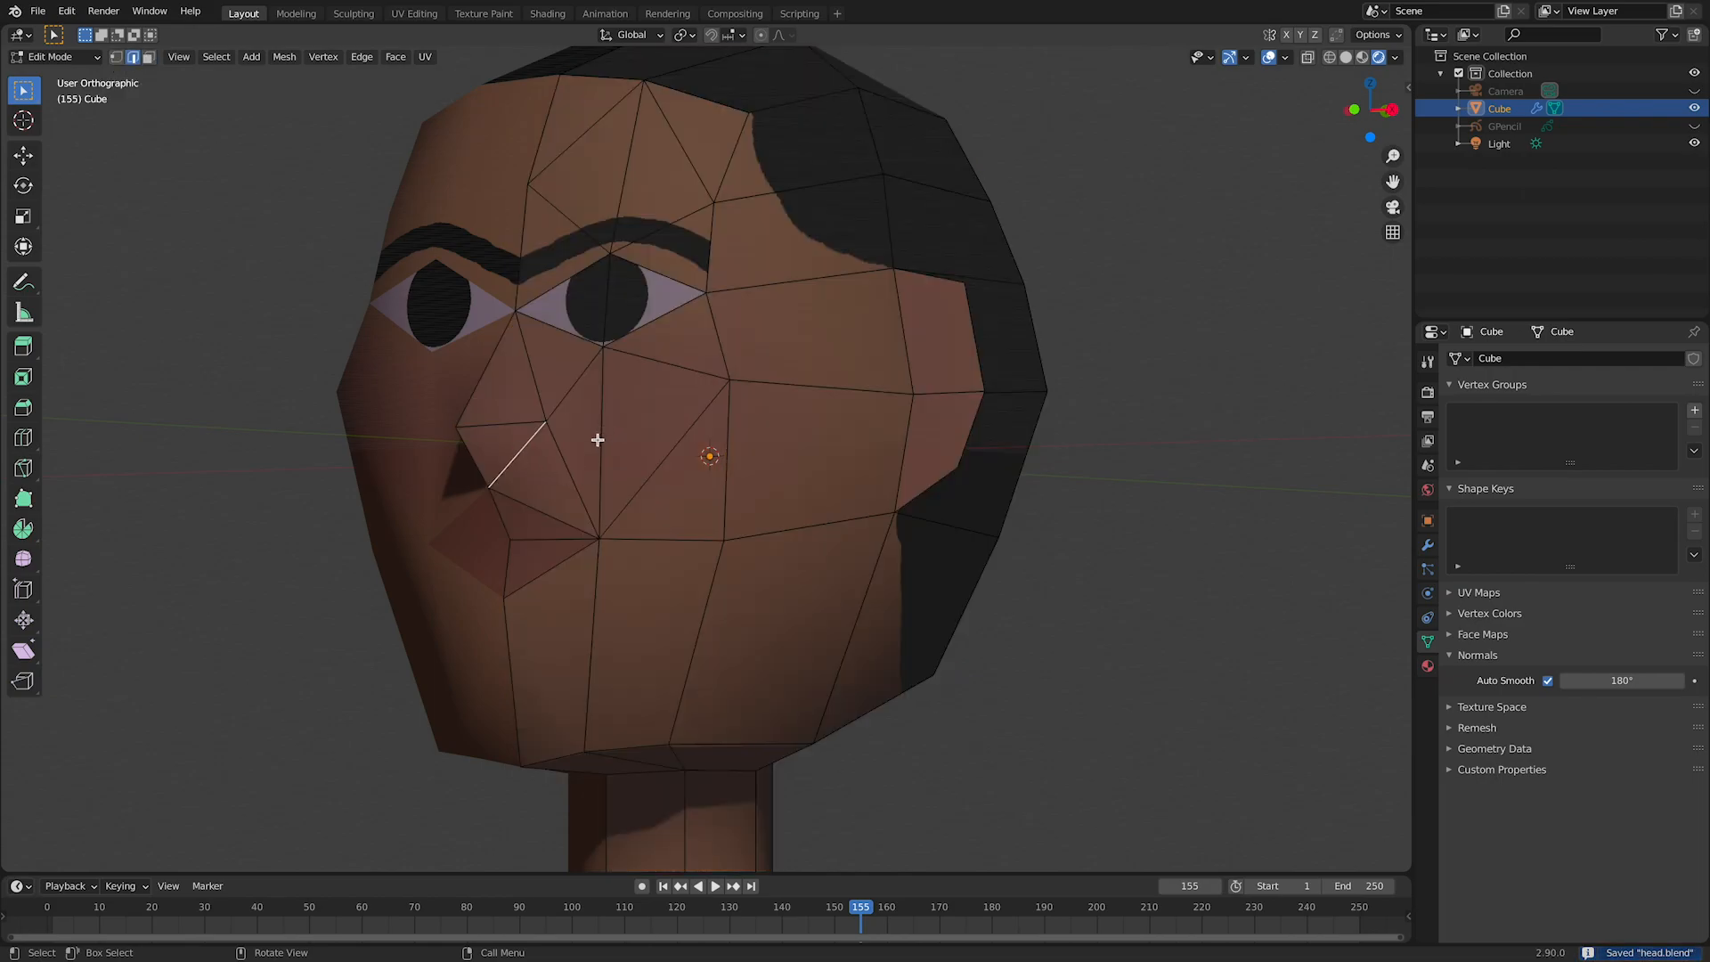
left_click(536, 552, "shift")
middle_click_drag(541, 567, 614, 434)
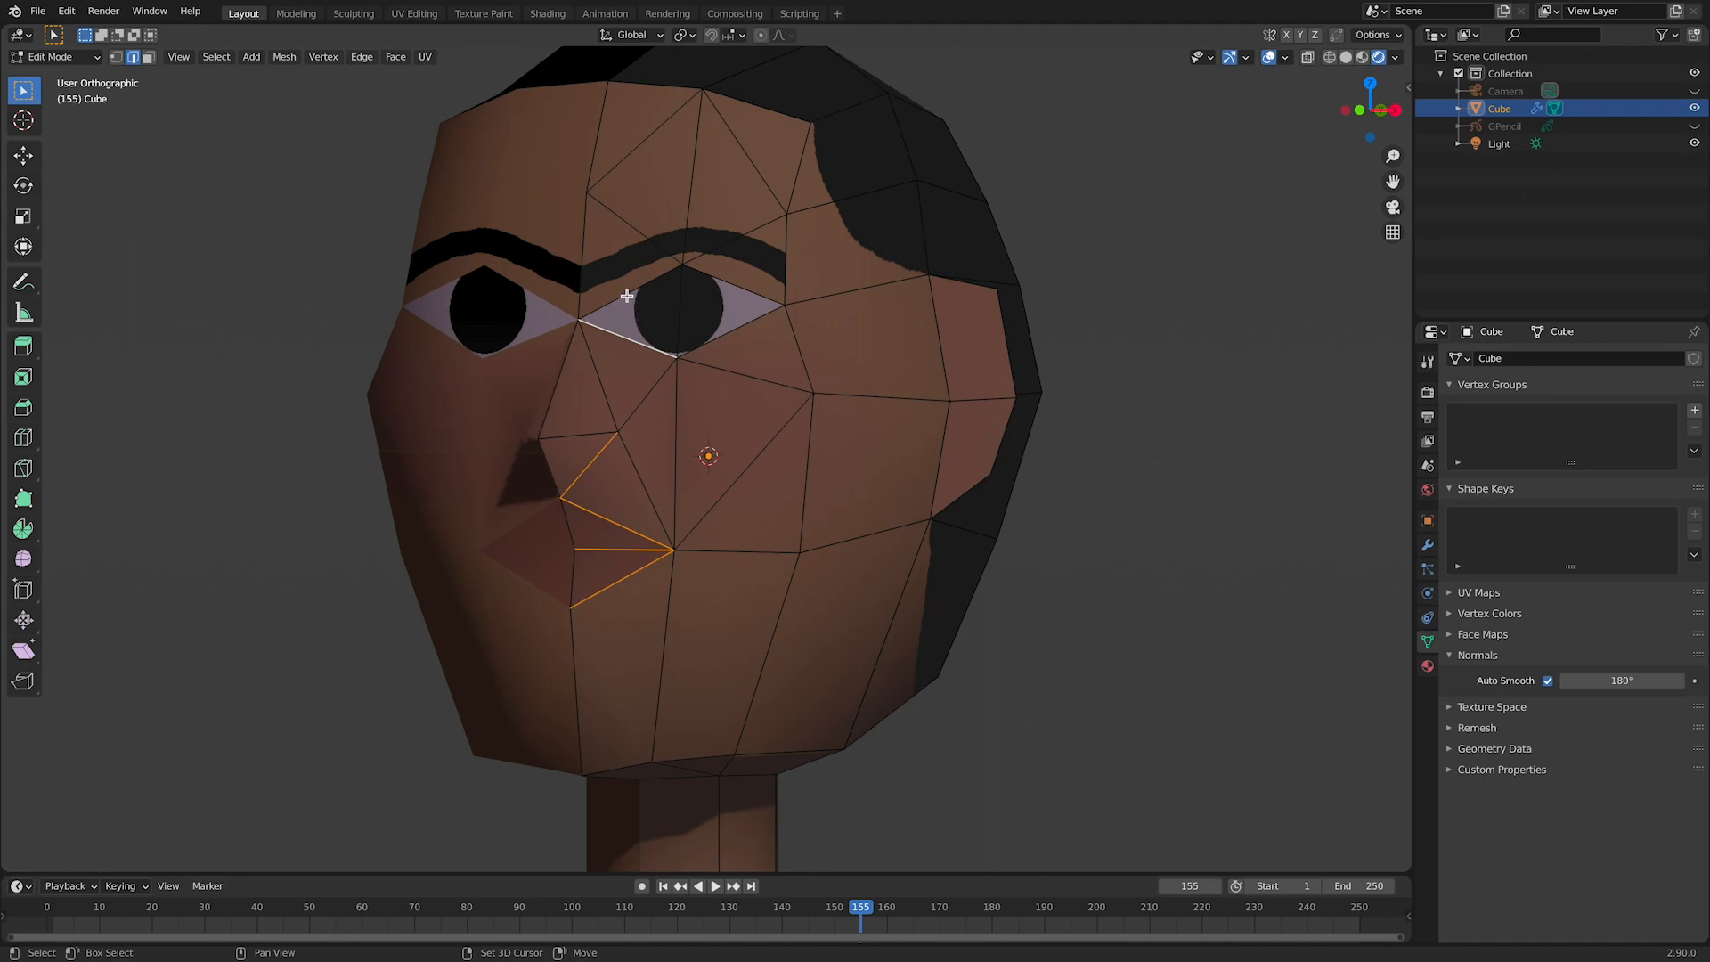
Step: Extend the edge selection around the eye, the ear and along the jawline, and mark all selected edges as sharp
middle_click_drag(610, 446, 822, 448)
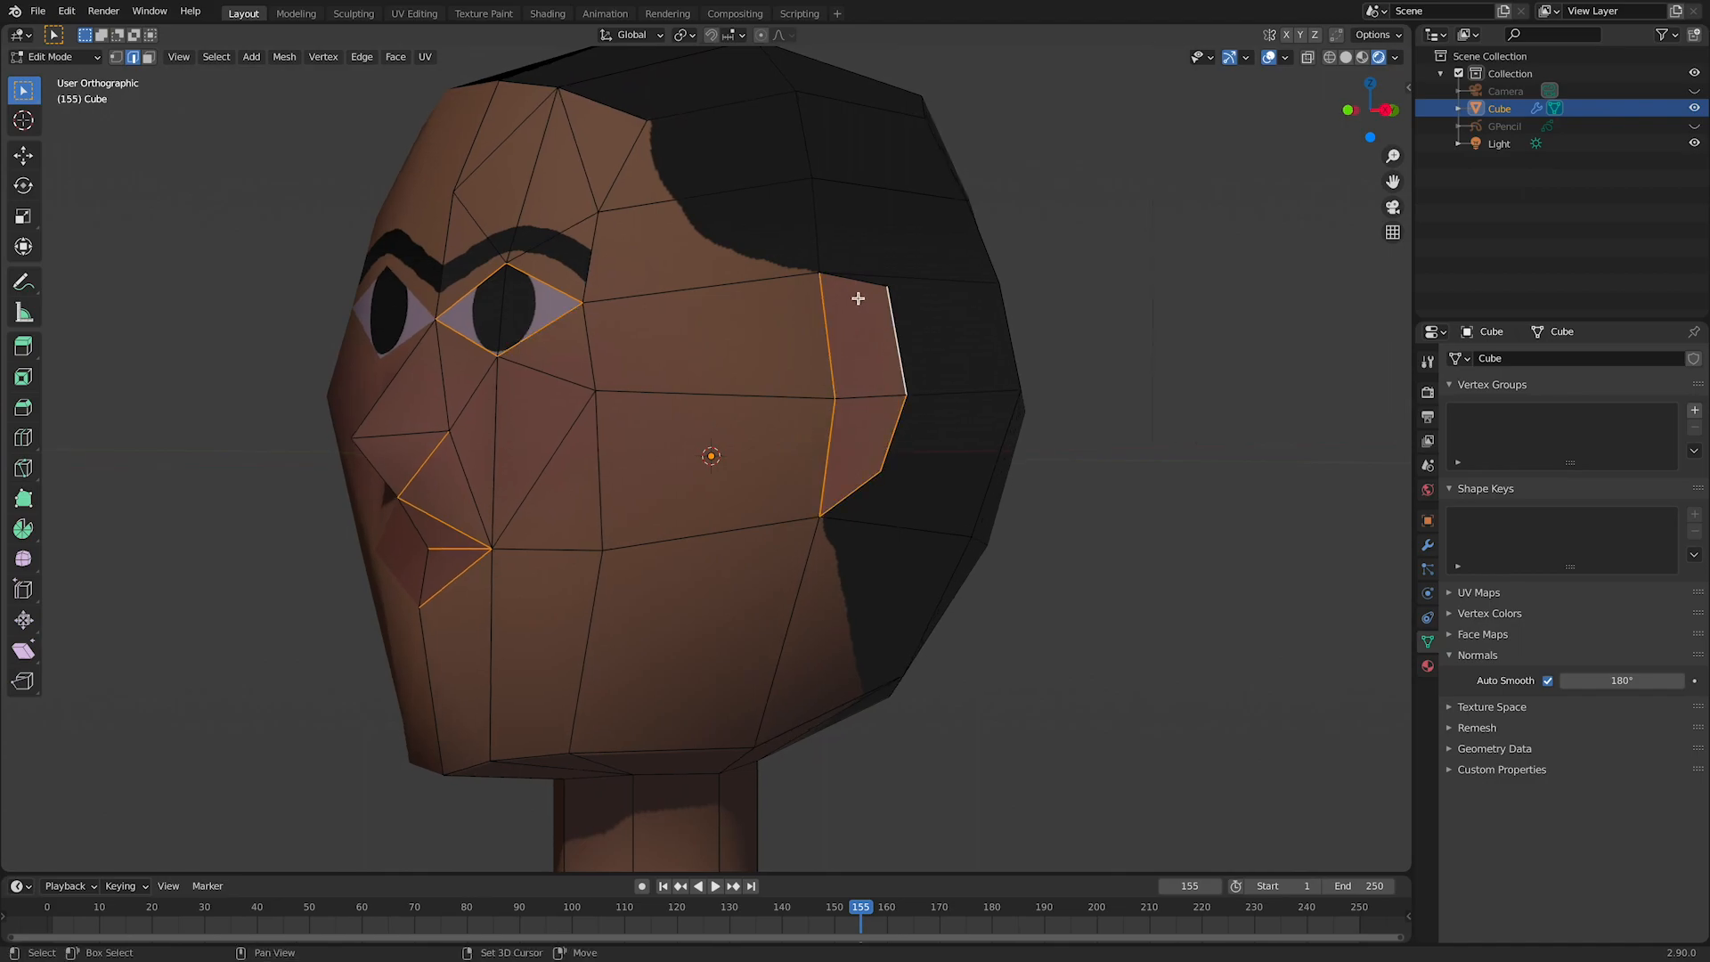
middle_click_drag(795, 326, 656, 383)
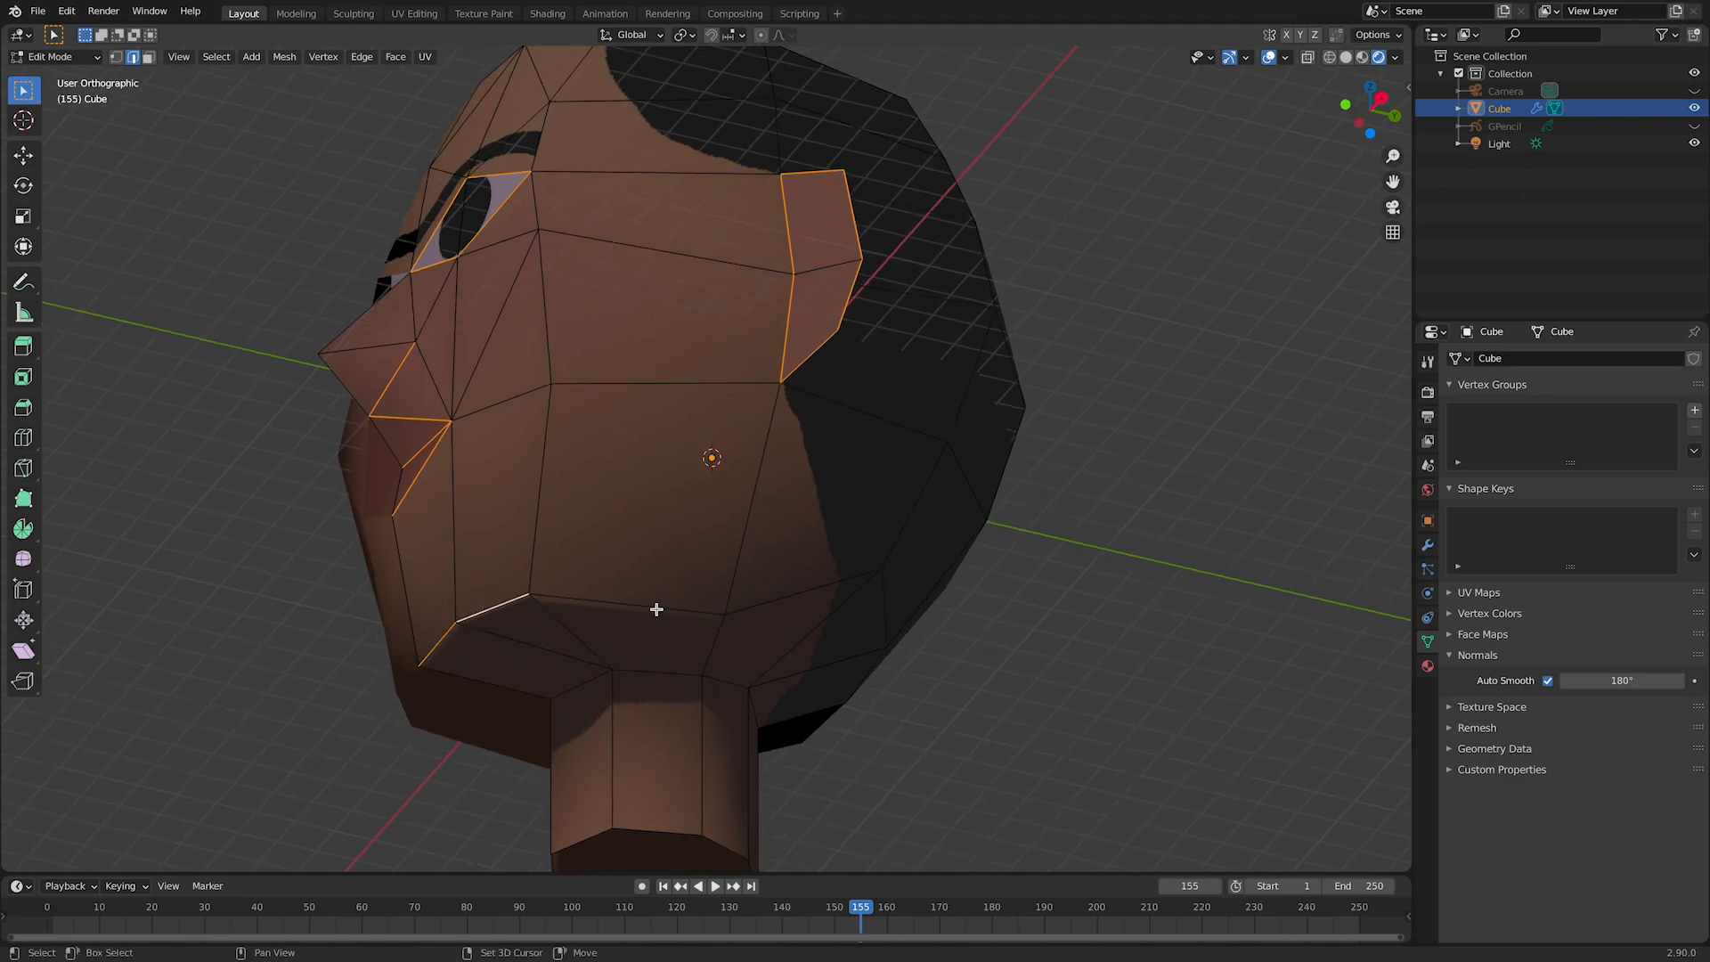
middle_click_drag(642, 343, 748, 440)
scroll(630, 706, "down", 3)
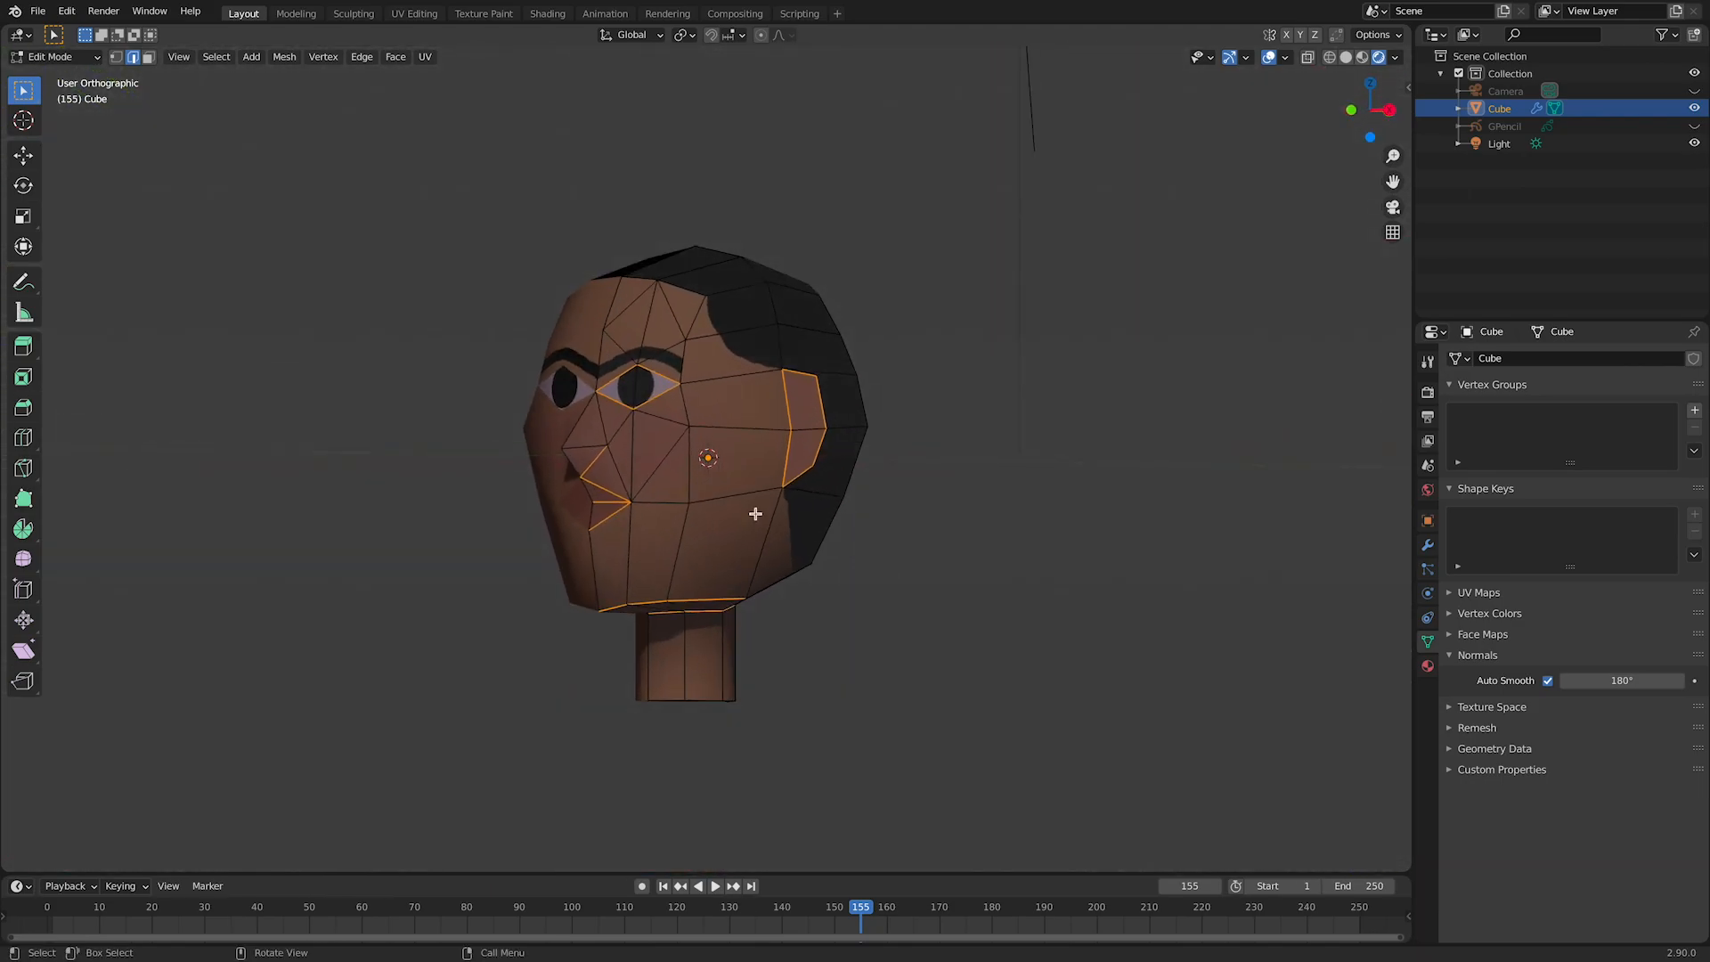
right_click(748, 440)
left_click(771, 802)
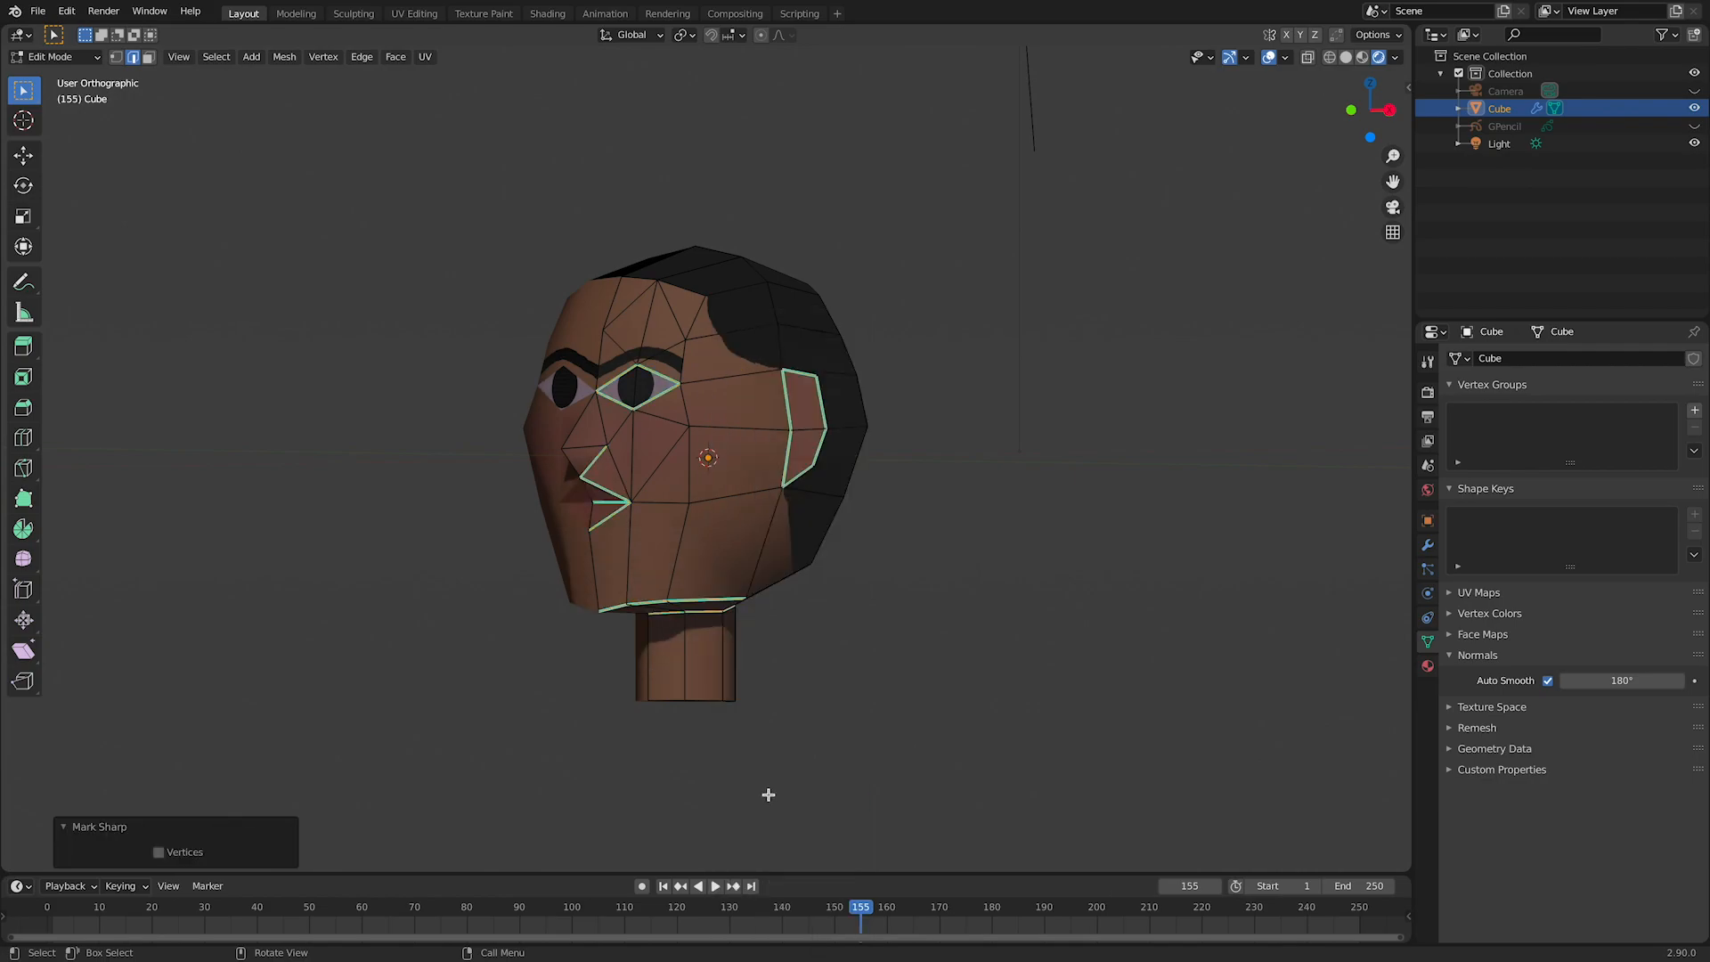
Step: Clear the sharp mark from the selected edge on the head and return to Object Mode
key("Tab")
scroll(947, 603, "up", 2)
middle_click_drag(951, 611, 558, 624)
scroll(721, 611, "up", 4)
key("Tab")
left_click(355, 435)
right_click(355, 436)
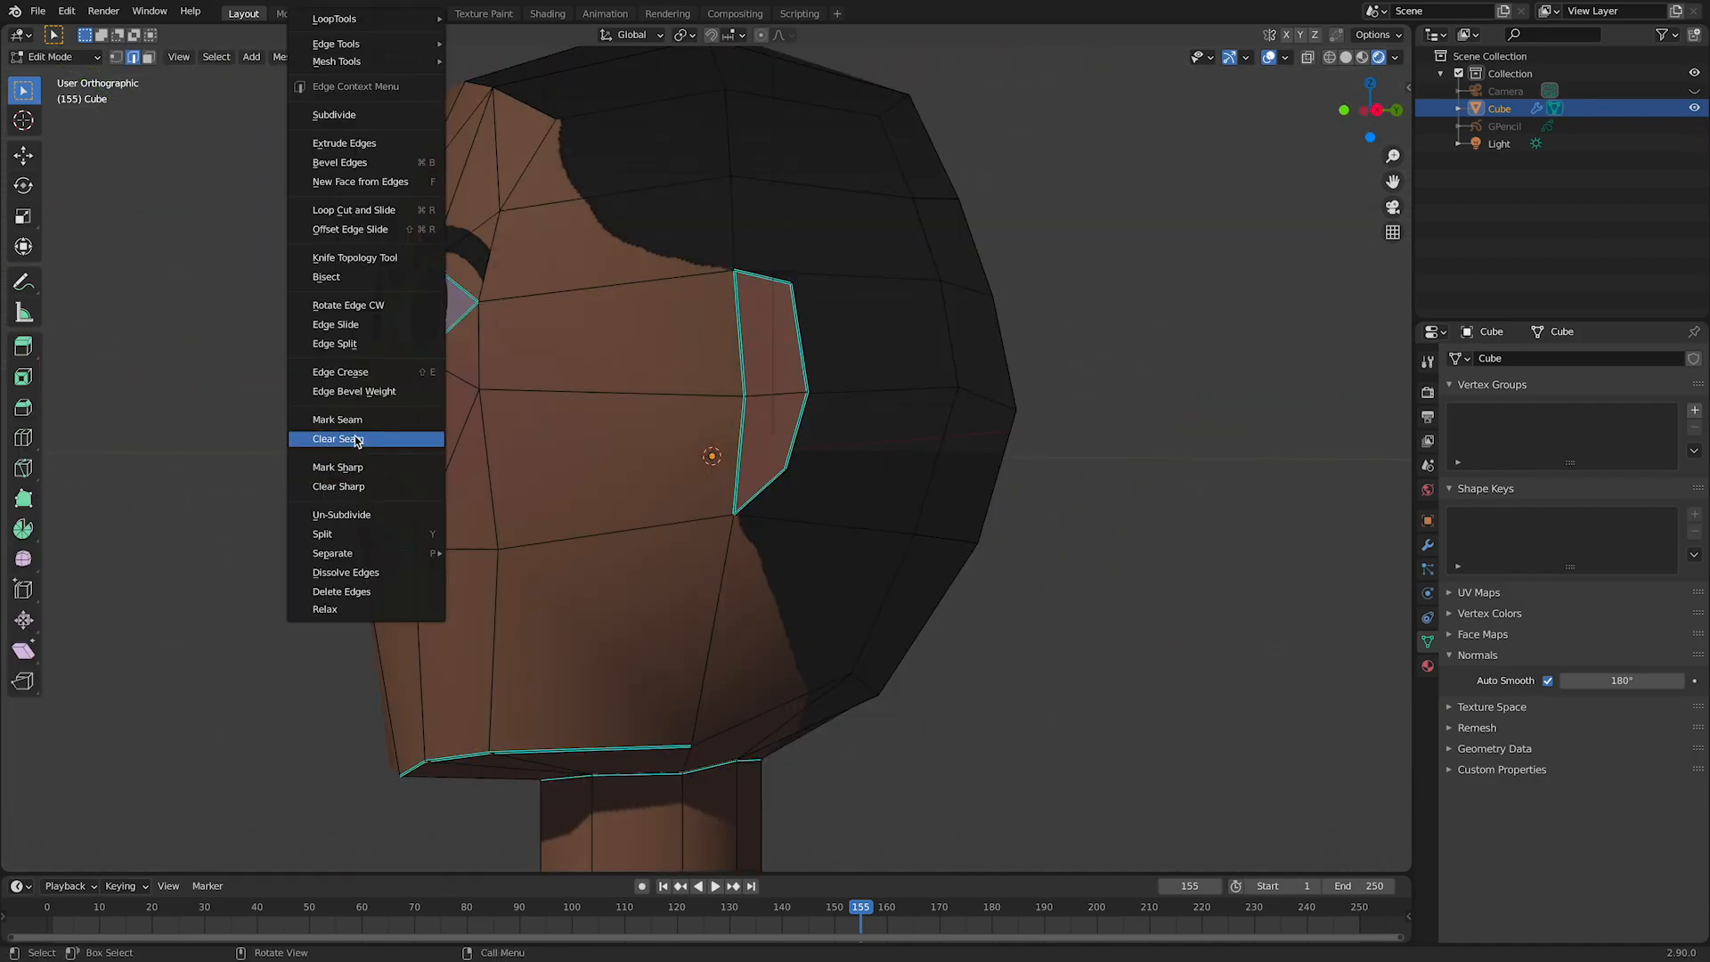
left_click(357, 486)
key("Tab")
middle_click_drag(434, 580, 258, 579)
scroll(132, 579, "down", 5)
Step: In front view, select the vertices under the nose and around the mouth and move them down along the Z axis
key("KP_1")
key("KP_3")
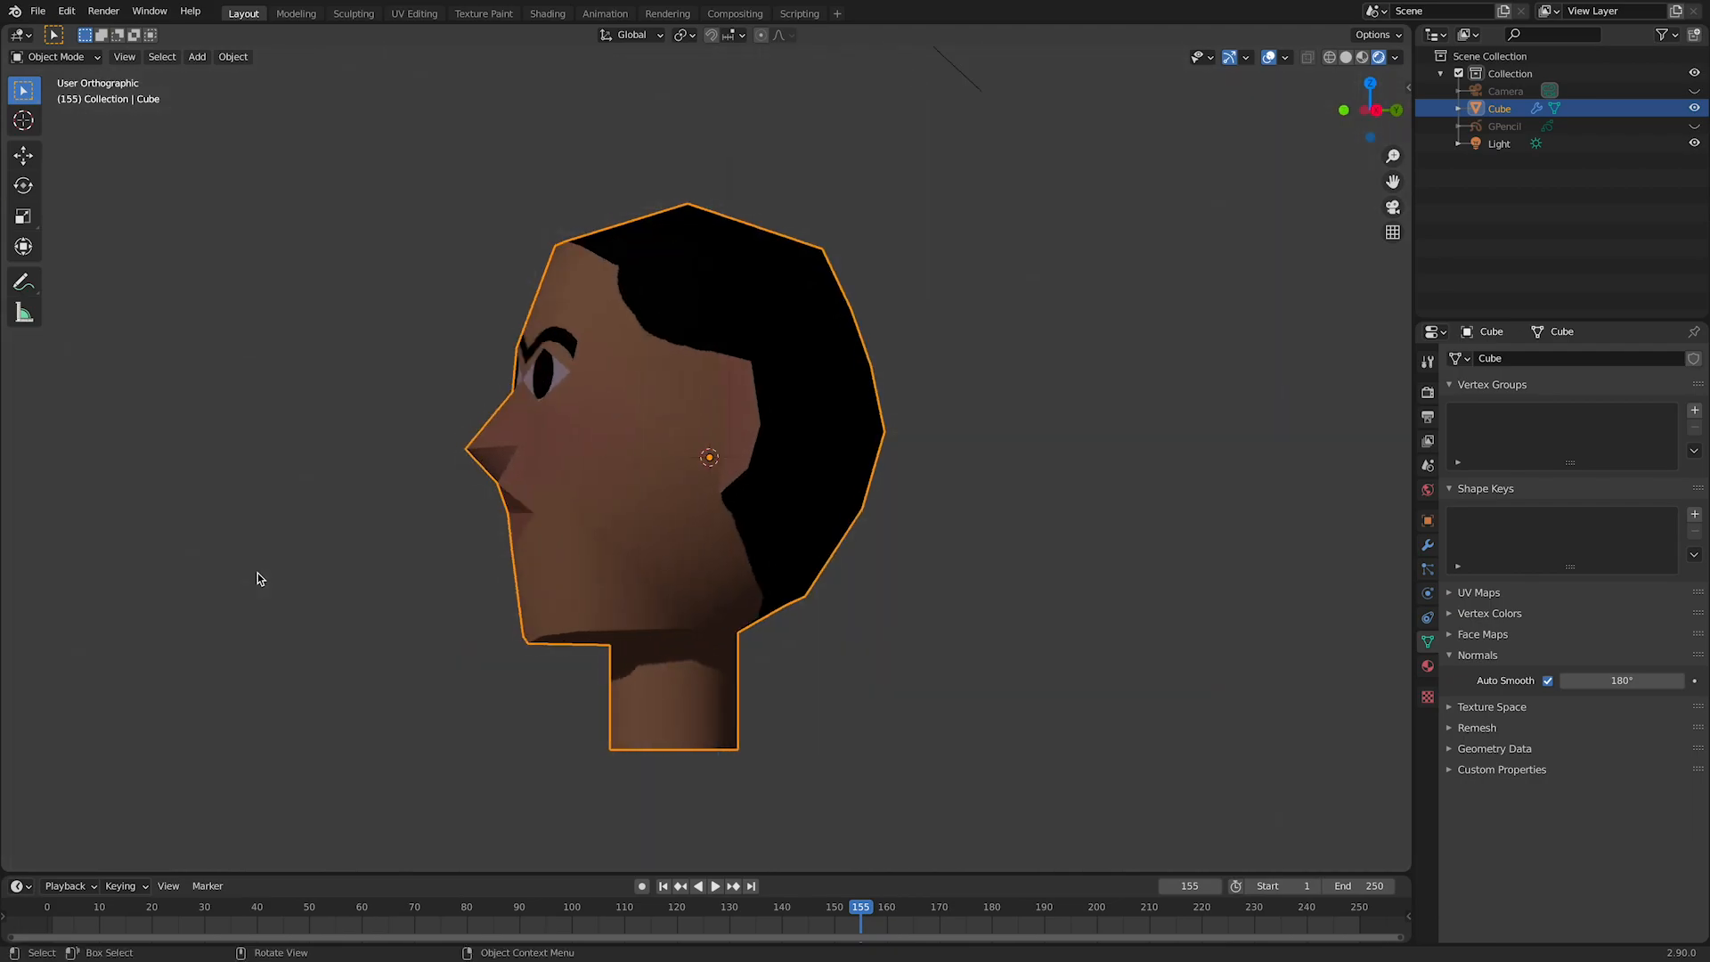
key("KP_1")
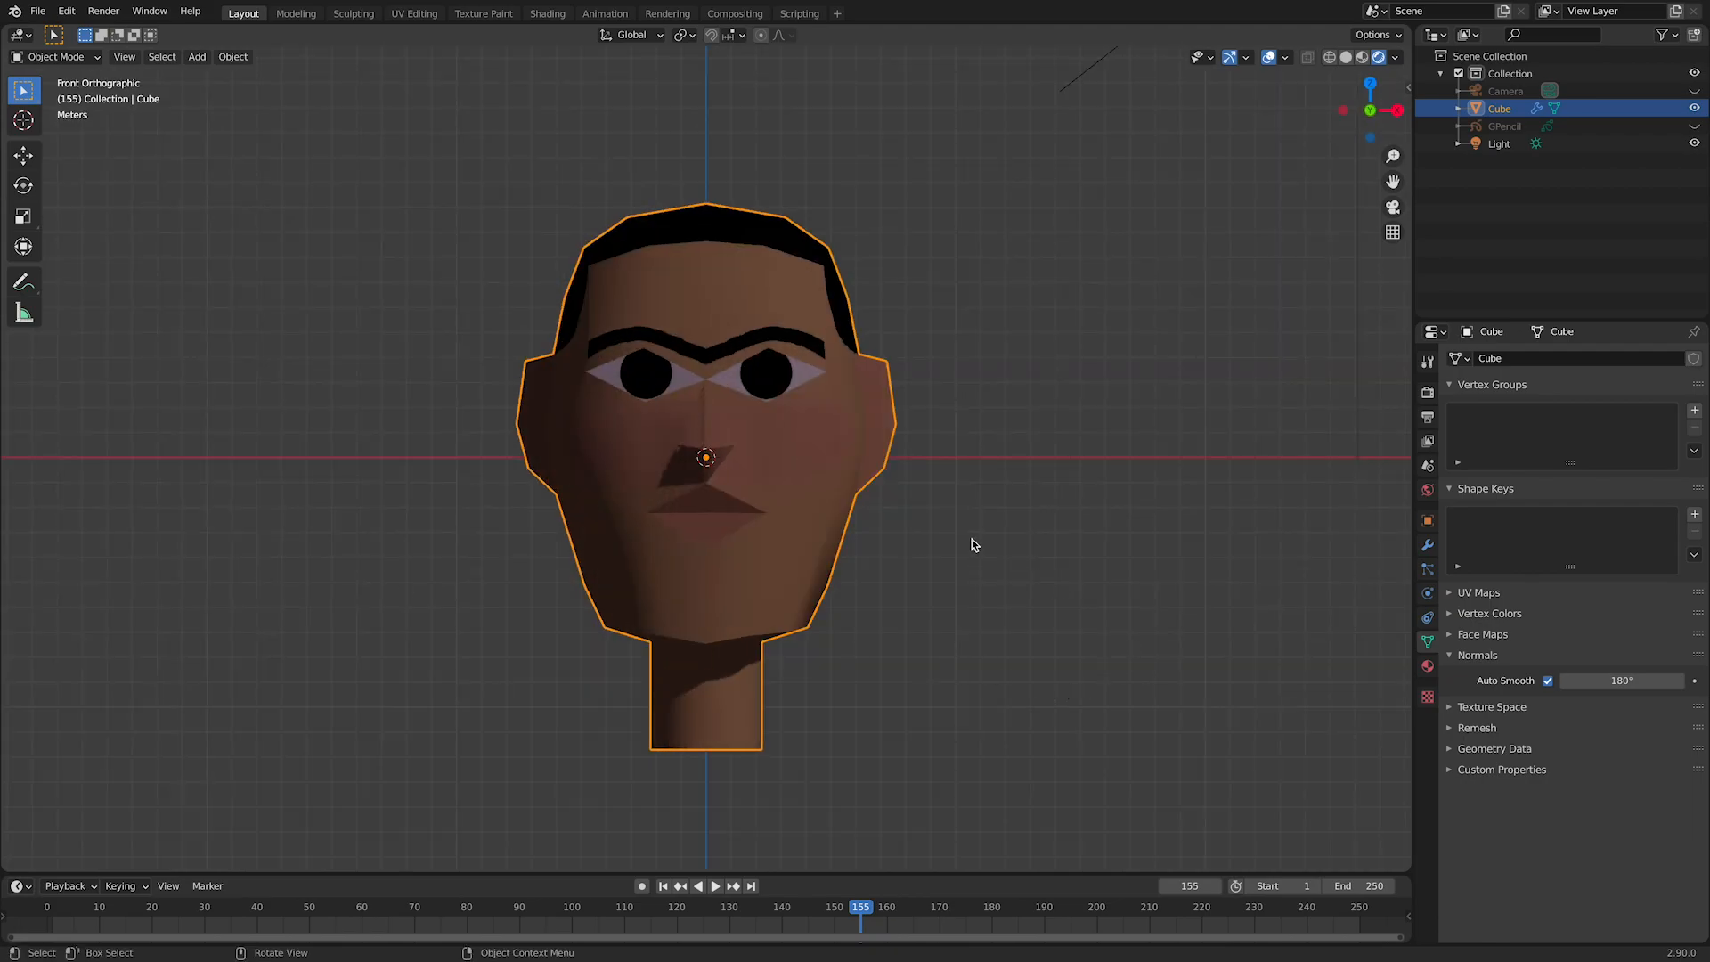
key("Tab")
left_click_drag(693, 439, 802, 611)
key("g")
key("z")
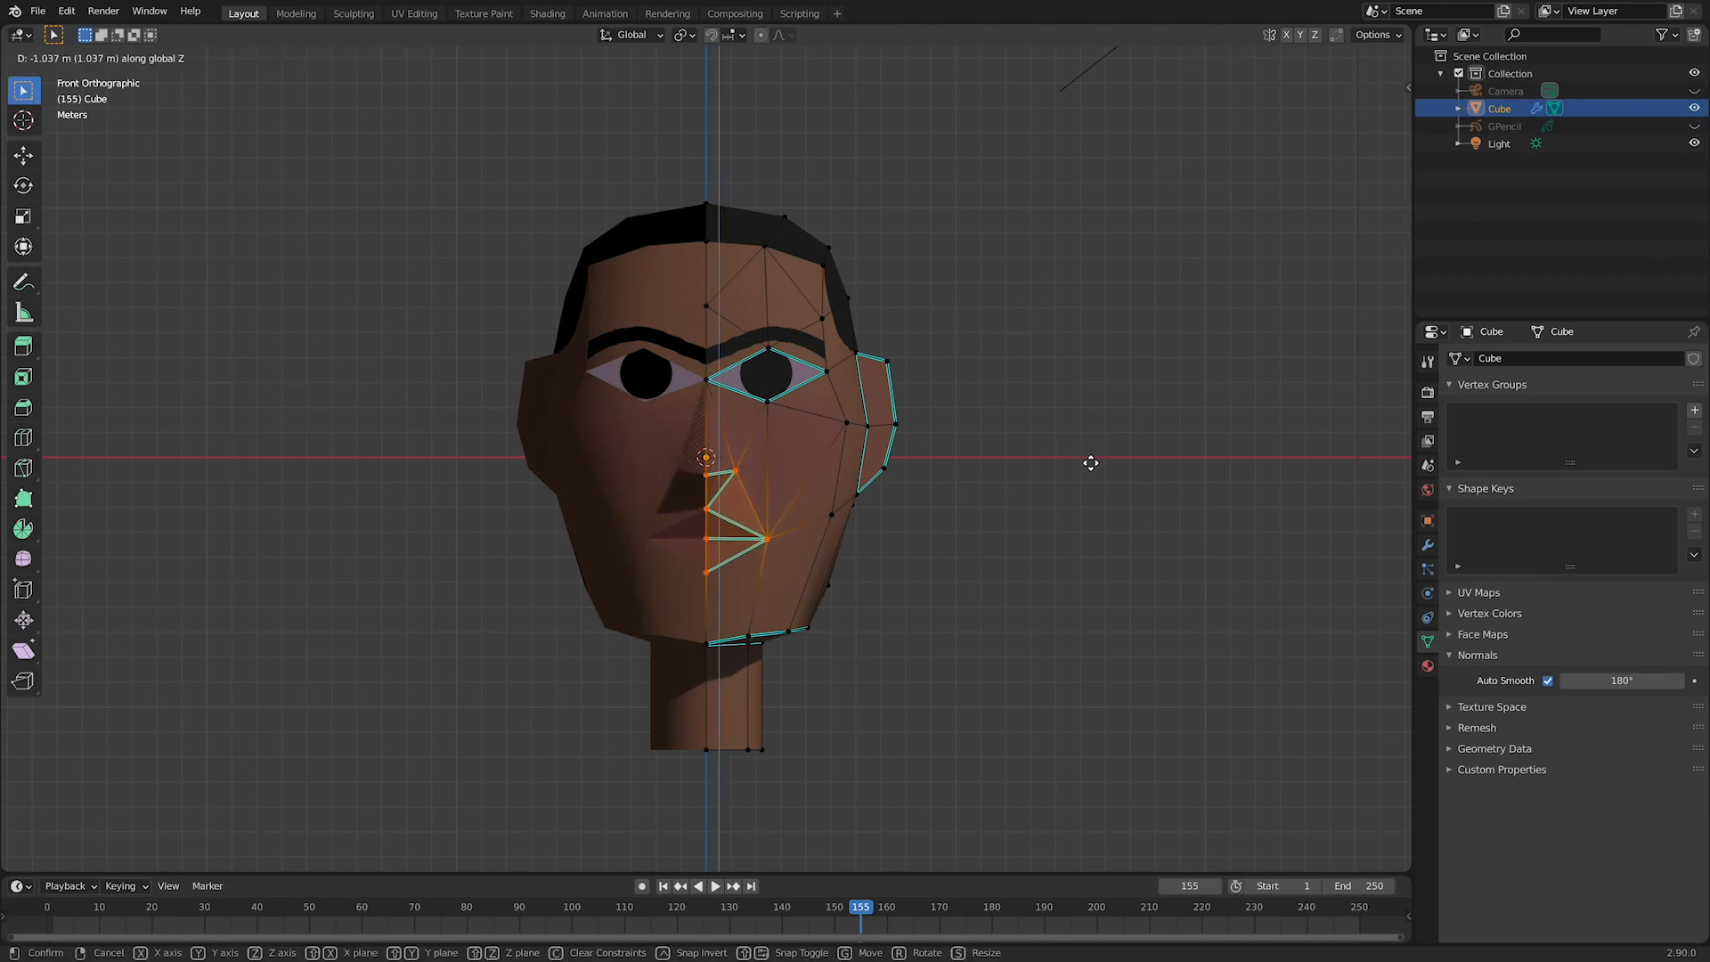
left_click(1095, 455)
Step: Select the ear's vertices and move them down about 0.76 m along the Z axis
middle_click_drag(1095, 455, 973, 496)
left_click(757, 342)
left_click(768, 429, "shift")
left_click(819, 431, "shift")
left_click(794, 487, "shift")
key("g")
key("z")
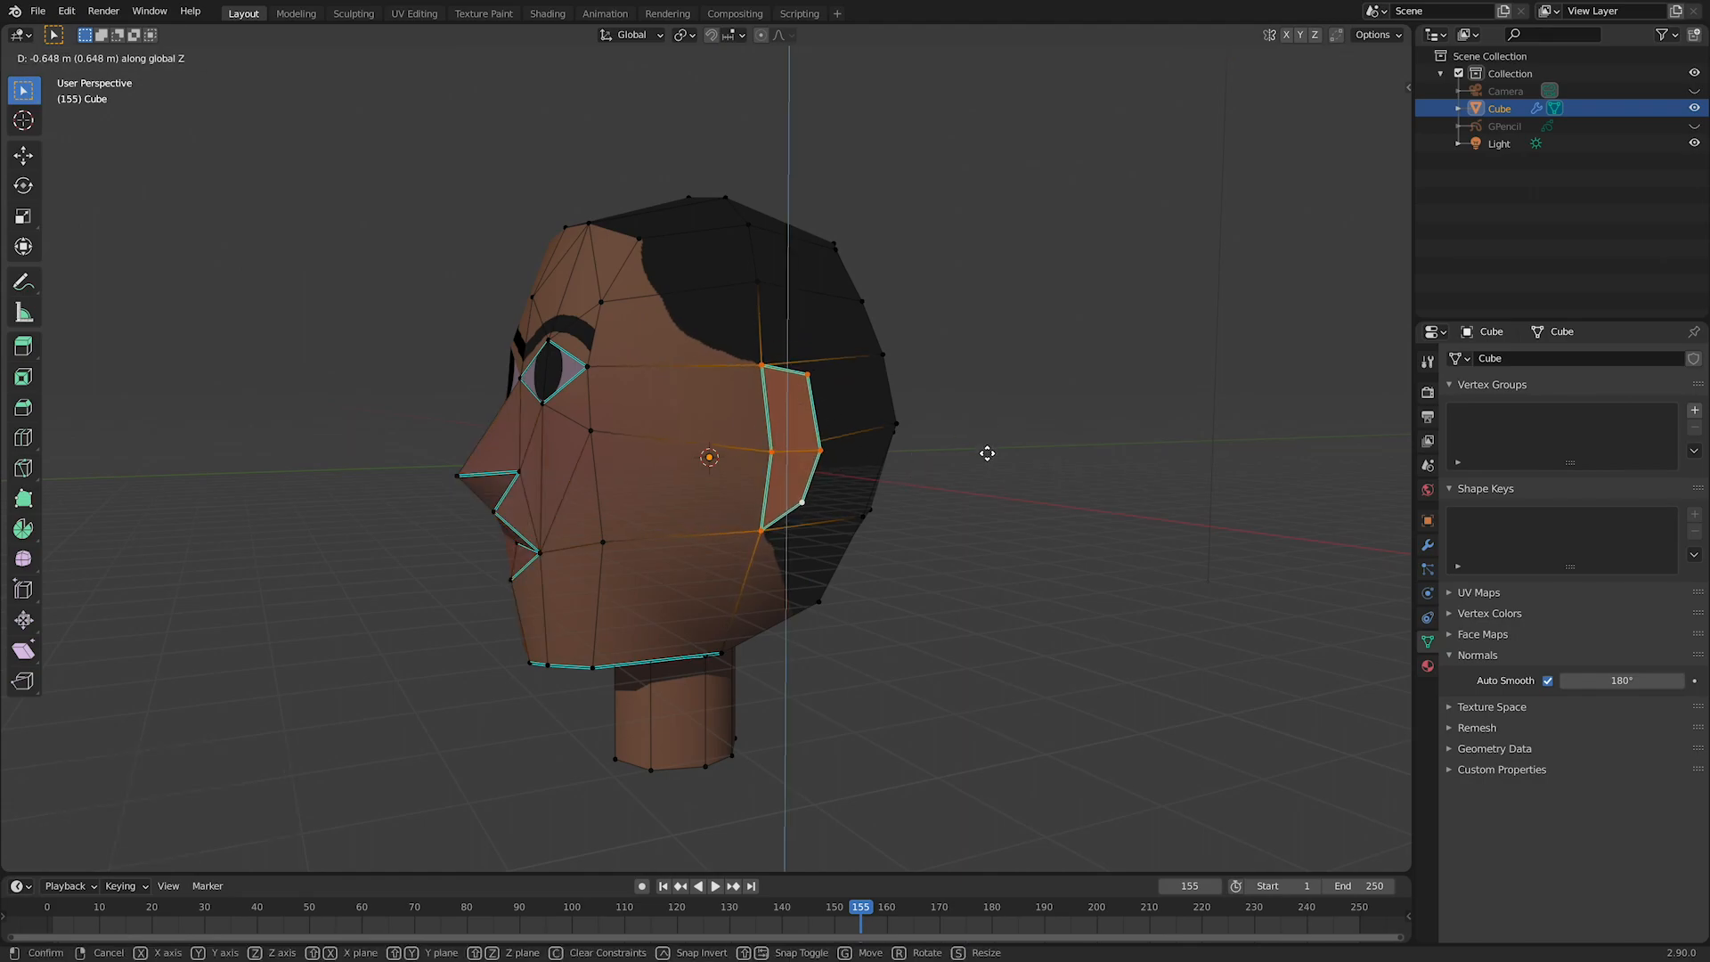
left_click(988, 449)
Step: Scale the ear to about 0.876 along Z and move it up about 0.5 m
key("KP_1")
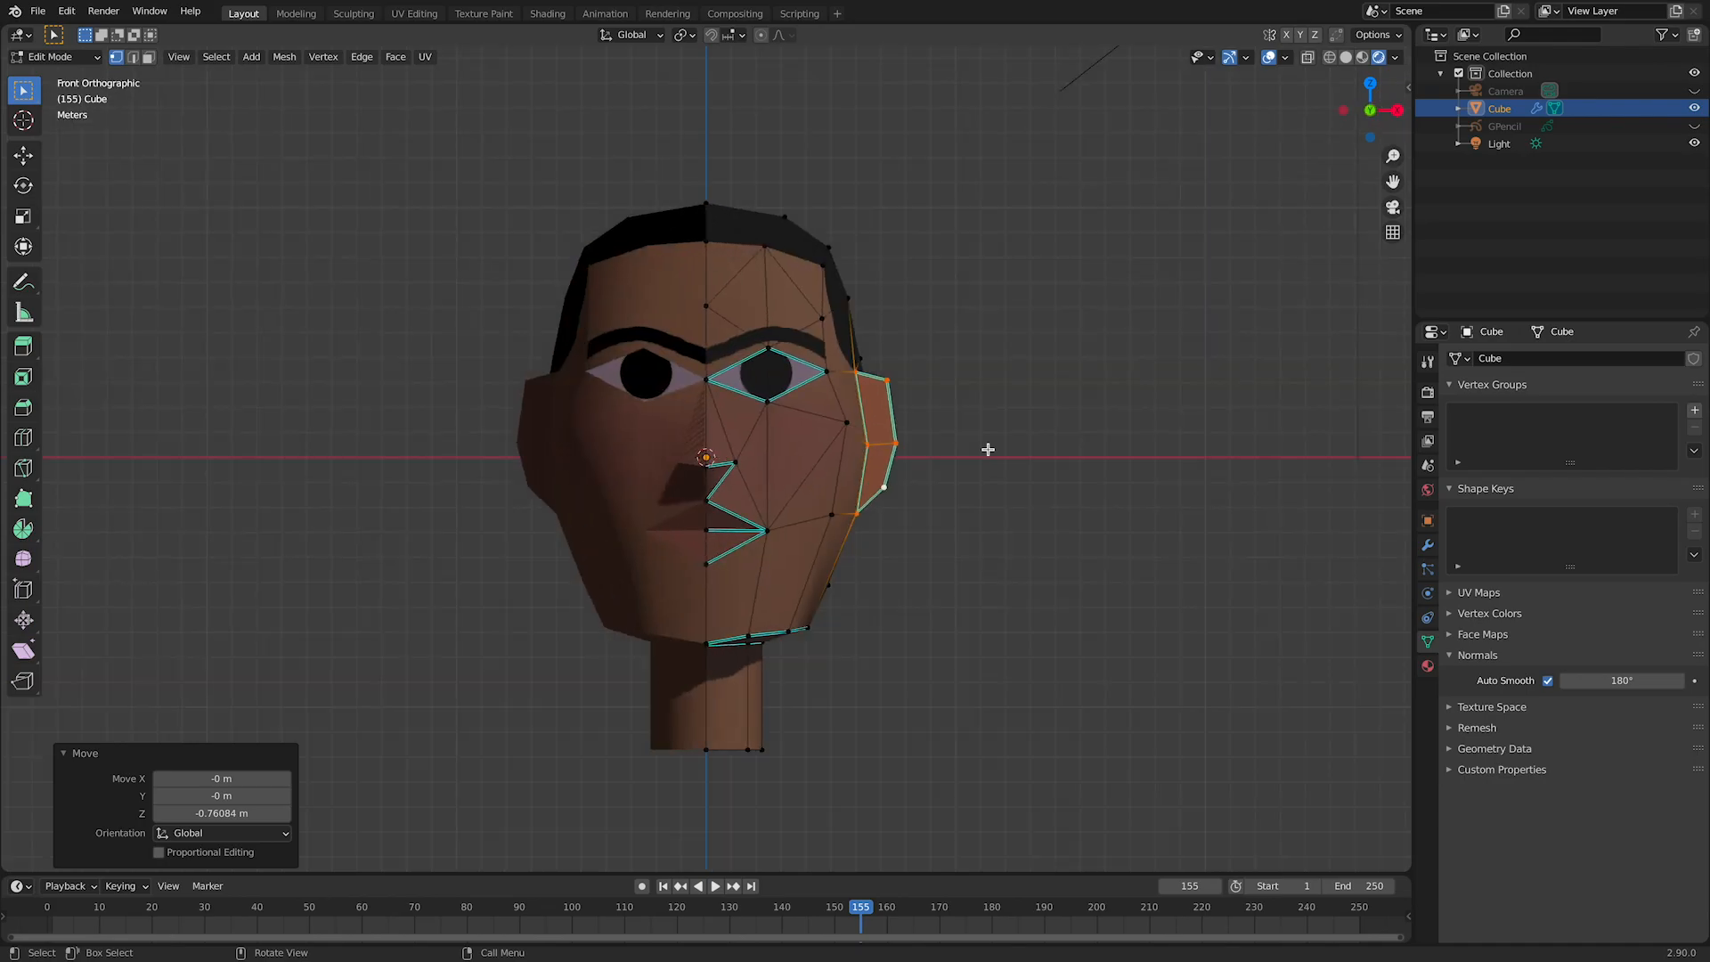
key("s")
key("z")
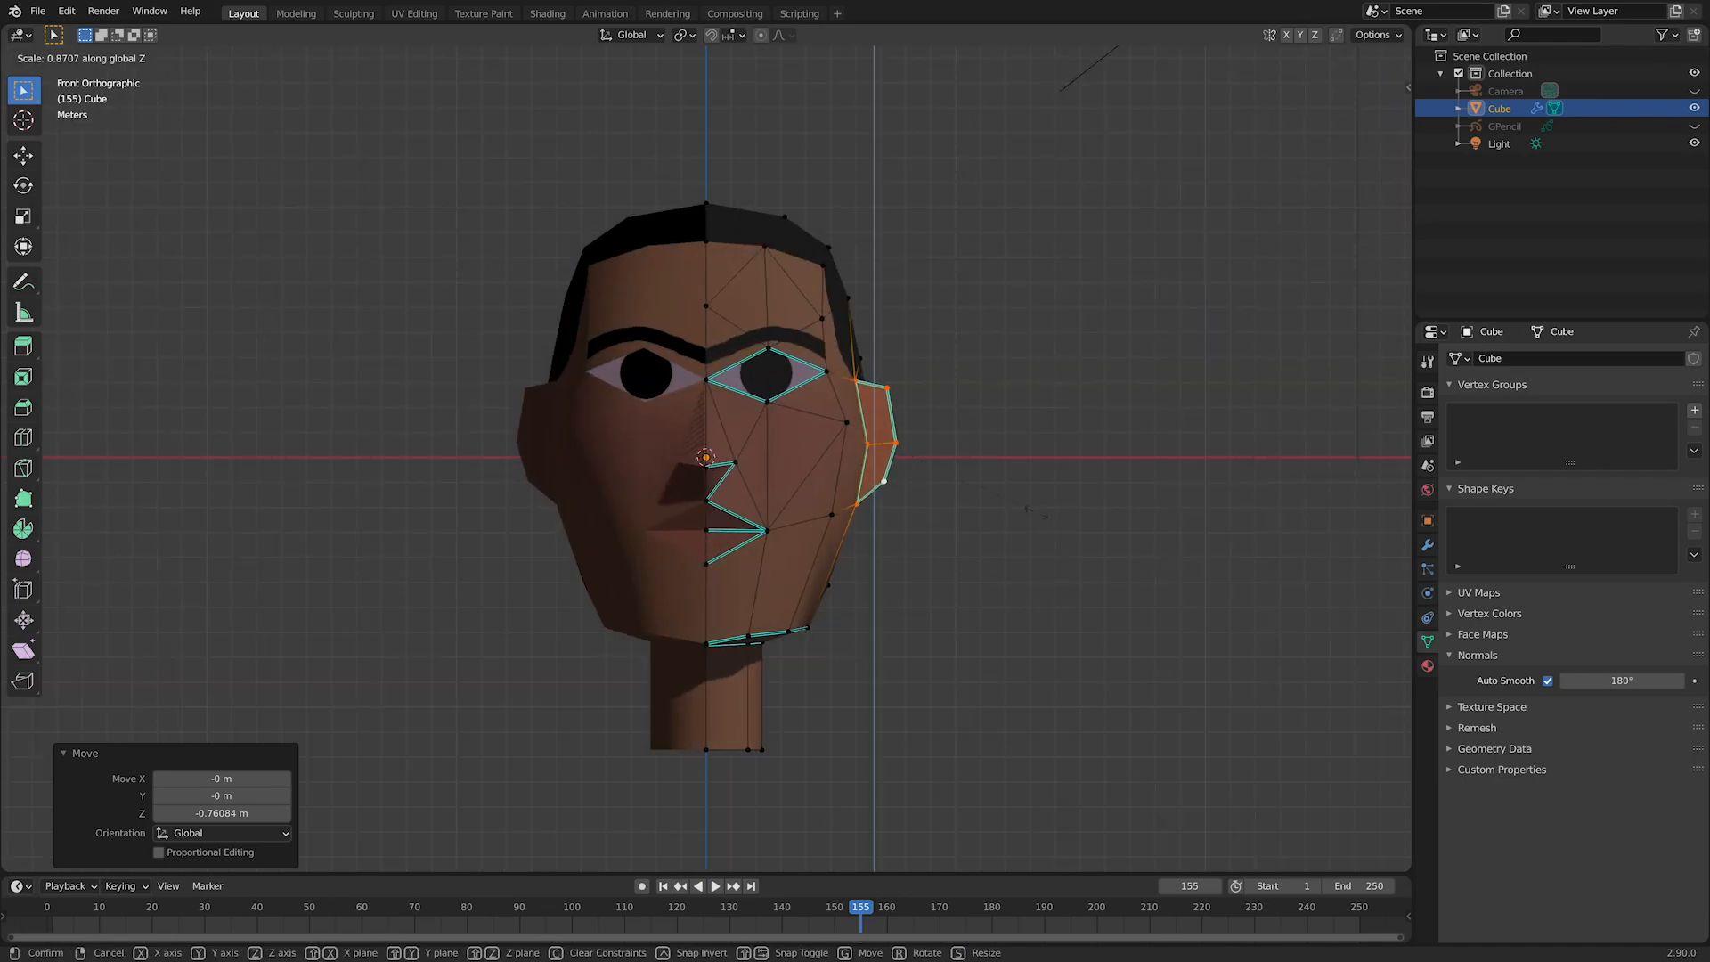
left_click(1030, 513)
key("g")
key("z")
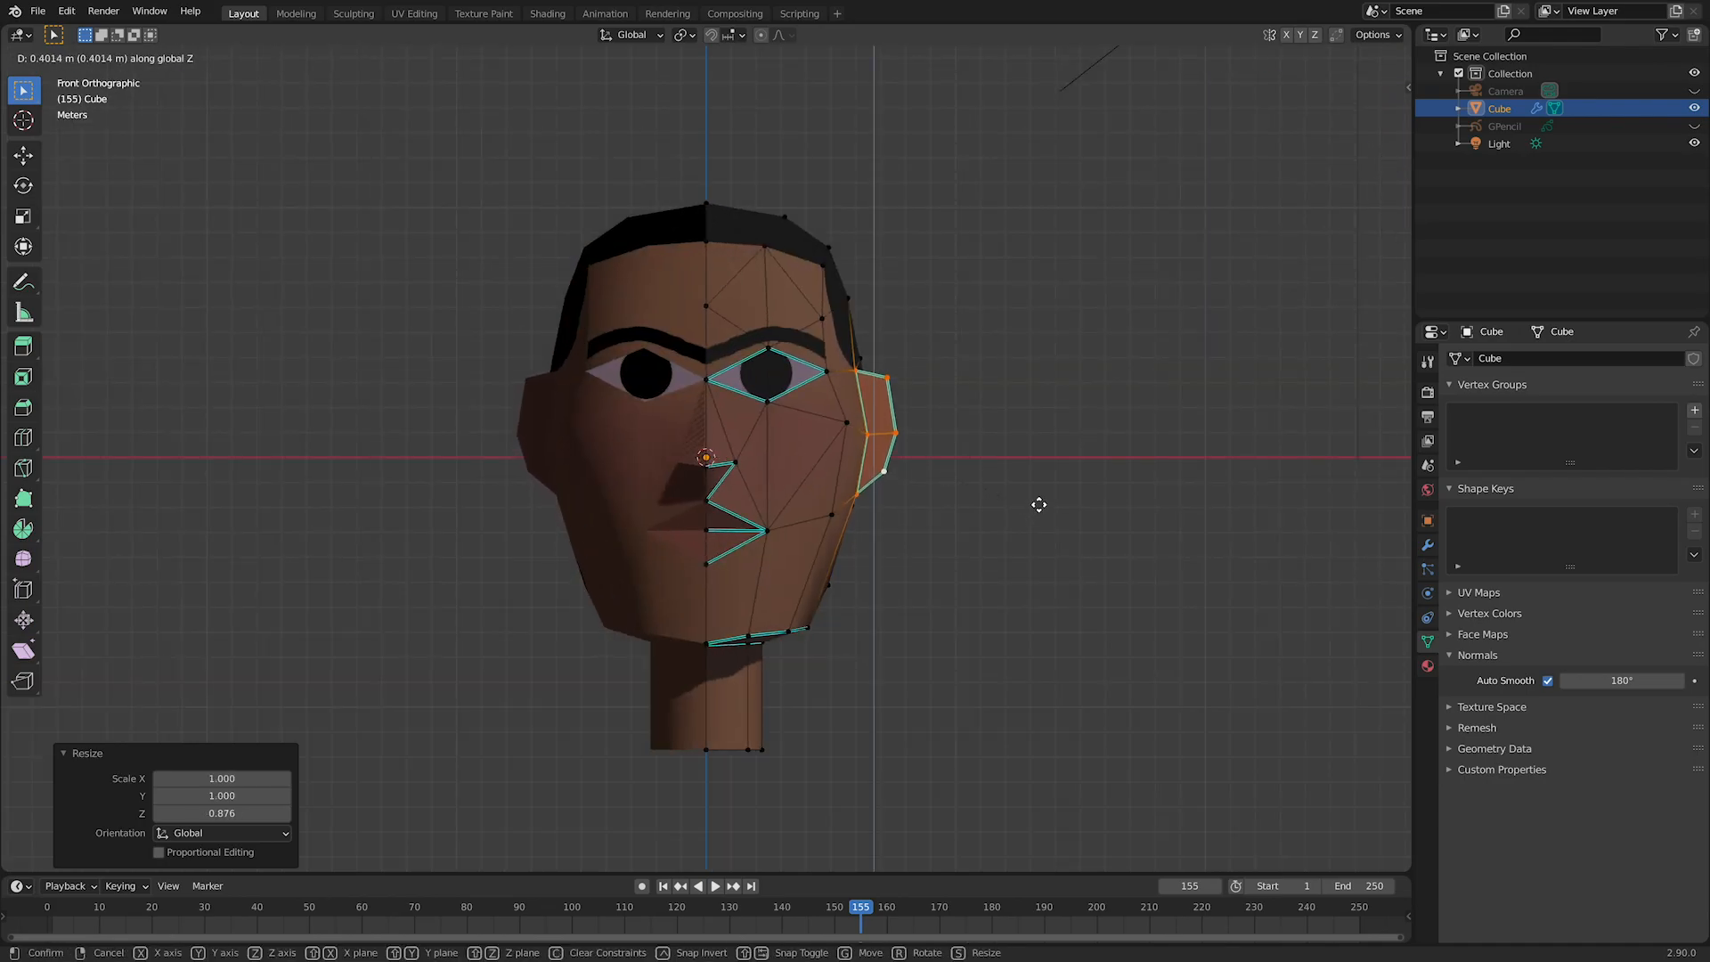
left_click(1039, 504)
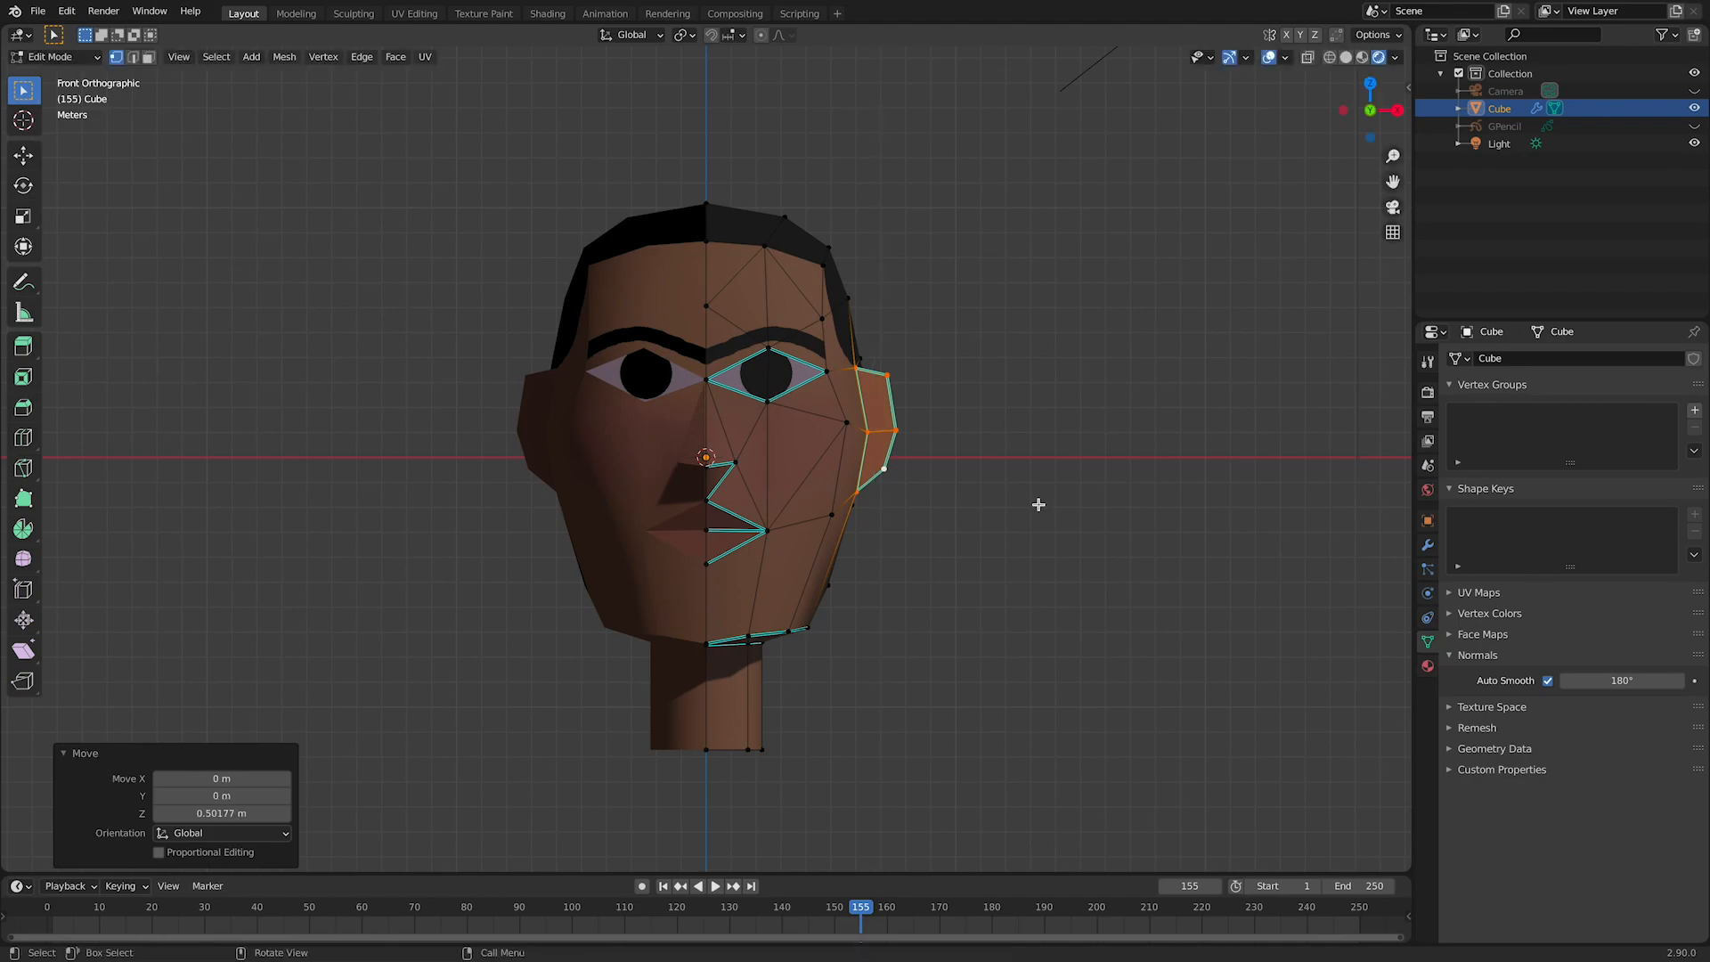
left_click(925, 726)
Step: Select the vertices of the front hairline and top of the head and raise them about 0.87 m along Z
left_click_drag(659, 164, 857, 276)
middle_click_drag(935, 306, 813, 321)
left_click_drag(760, 167, 847, 275)
middle_click_drag(847, 275, 1080, 297)
key("KP_1")
key("g")
key("z")
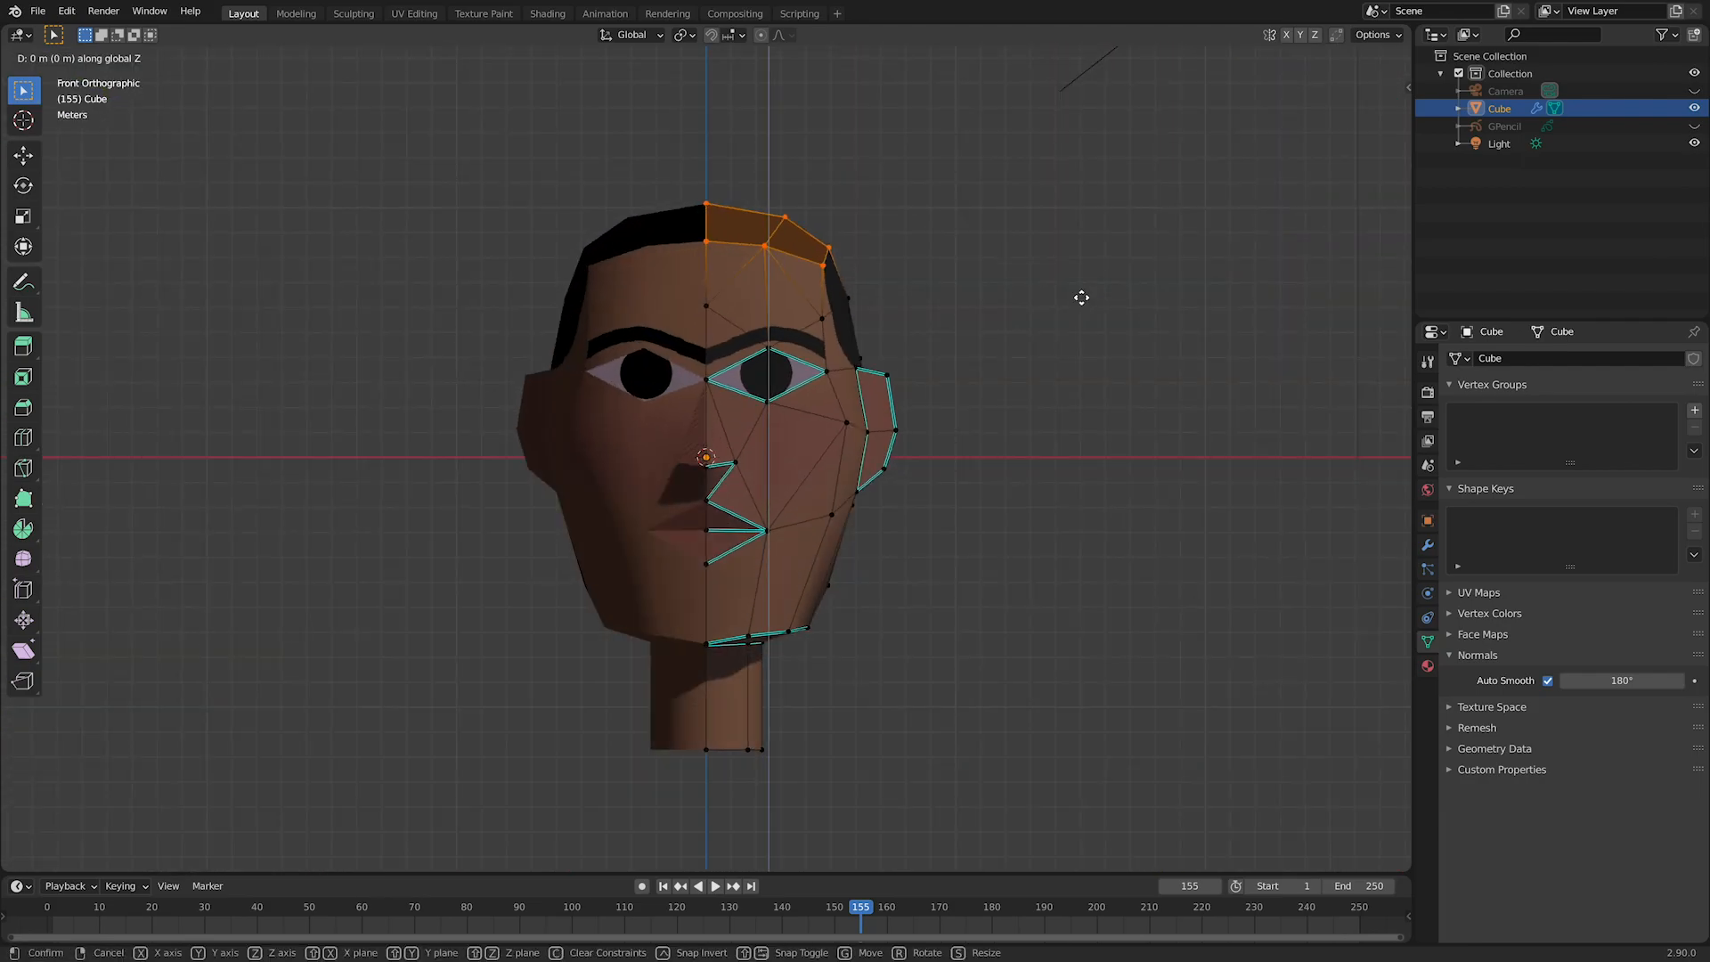
left_click(1085, 276)
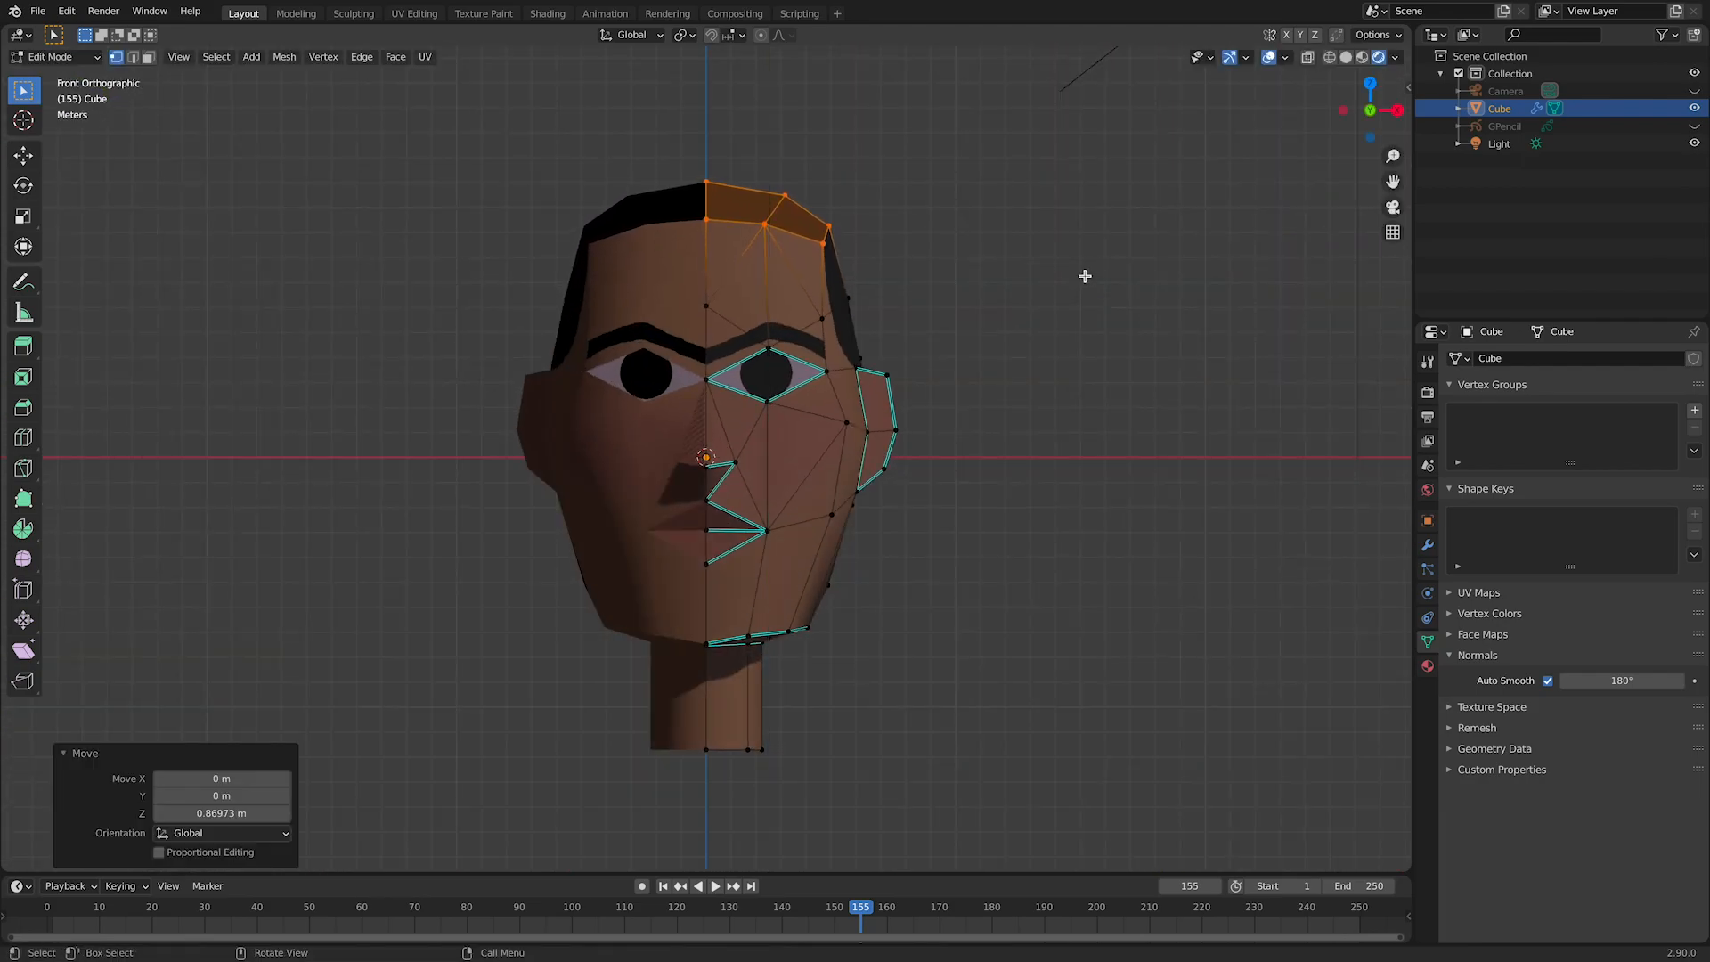
Step: Check the raised head shape from the side and save the file
middle_click_drag(1202, 439, 920, 492)
scroll(1084, 434, "down", 2)
scroll(1085, 435, "up", 1)
left_click(1082, 451)
key("ctrl+s")
key("Tab")
key("Tab")
Step: Round the back of the head by moving its upper outline vertices about 0.78 m and 0.62 m backward and the crown corner about 0.28 m forward
left_click_drag(756, 305, 830, 388)
middle_click_drag(863, 412, 893, 419)
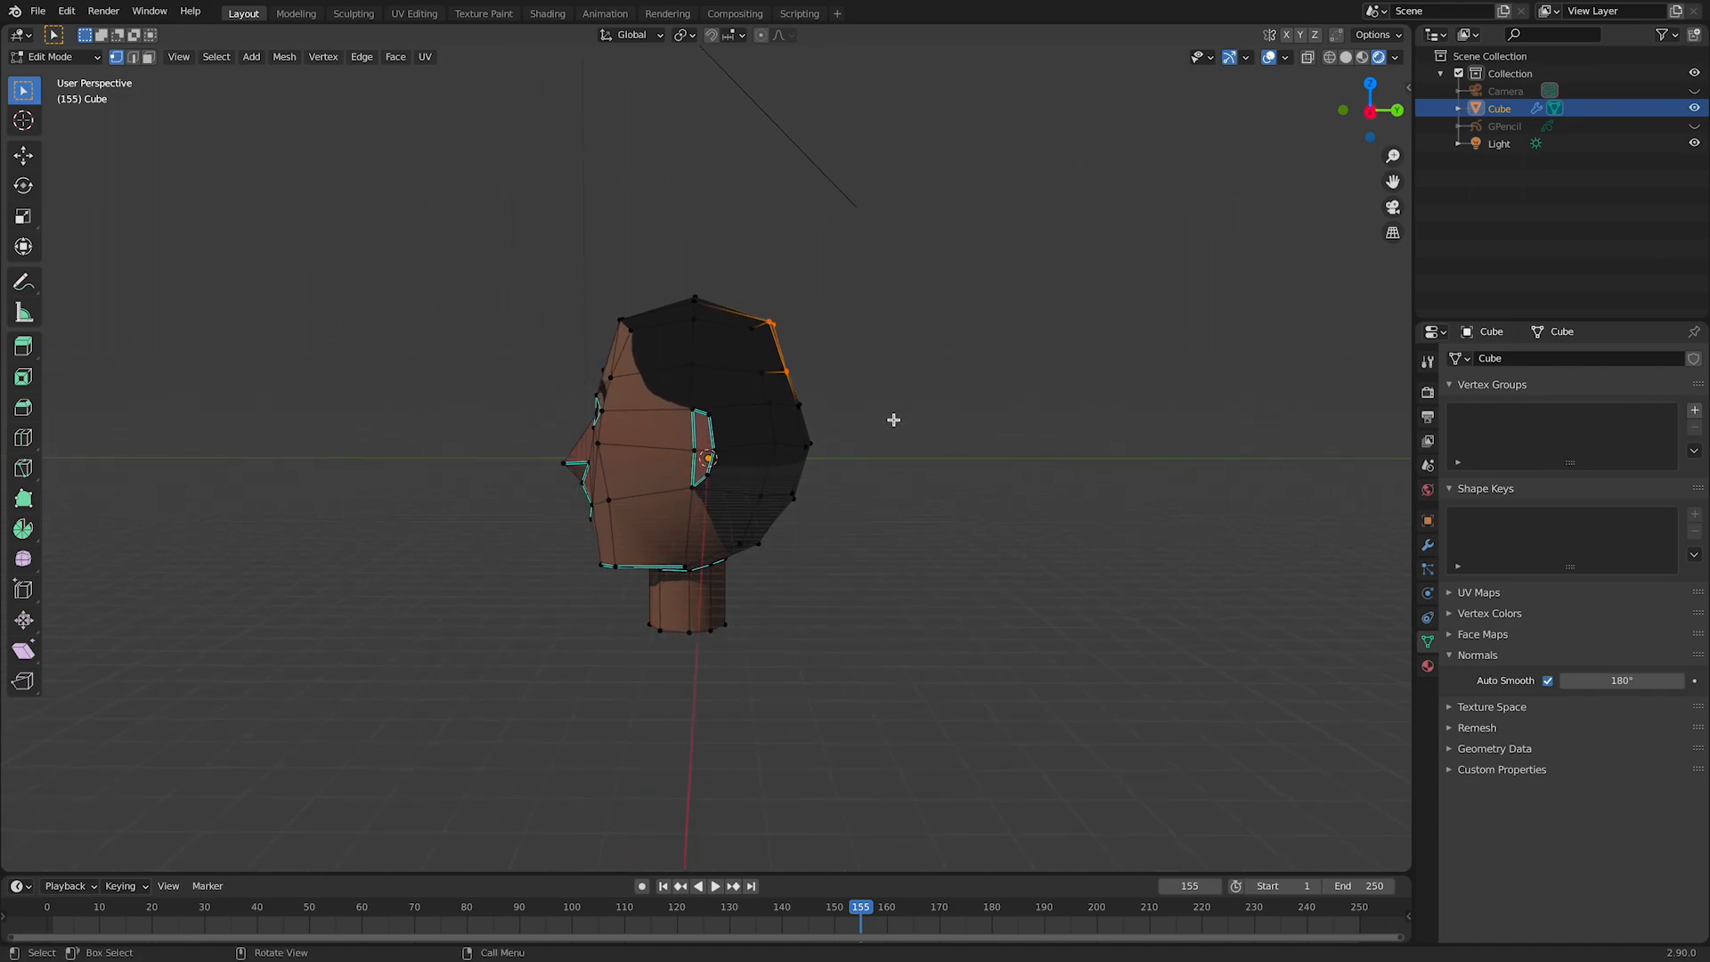
key("g")
left_click(904, 419)
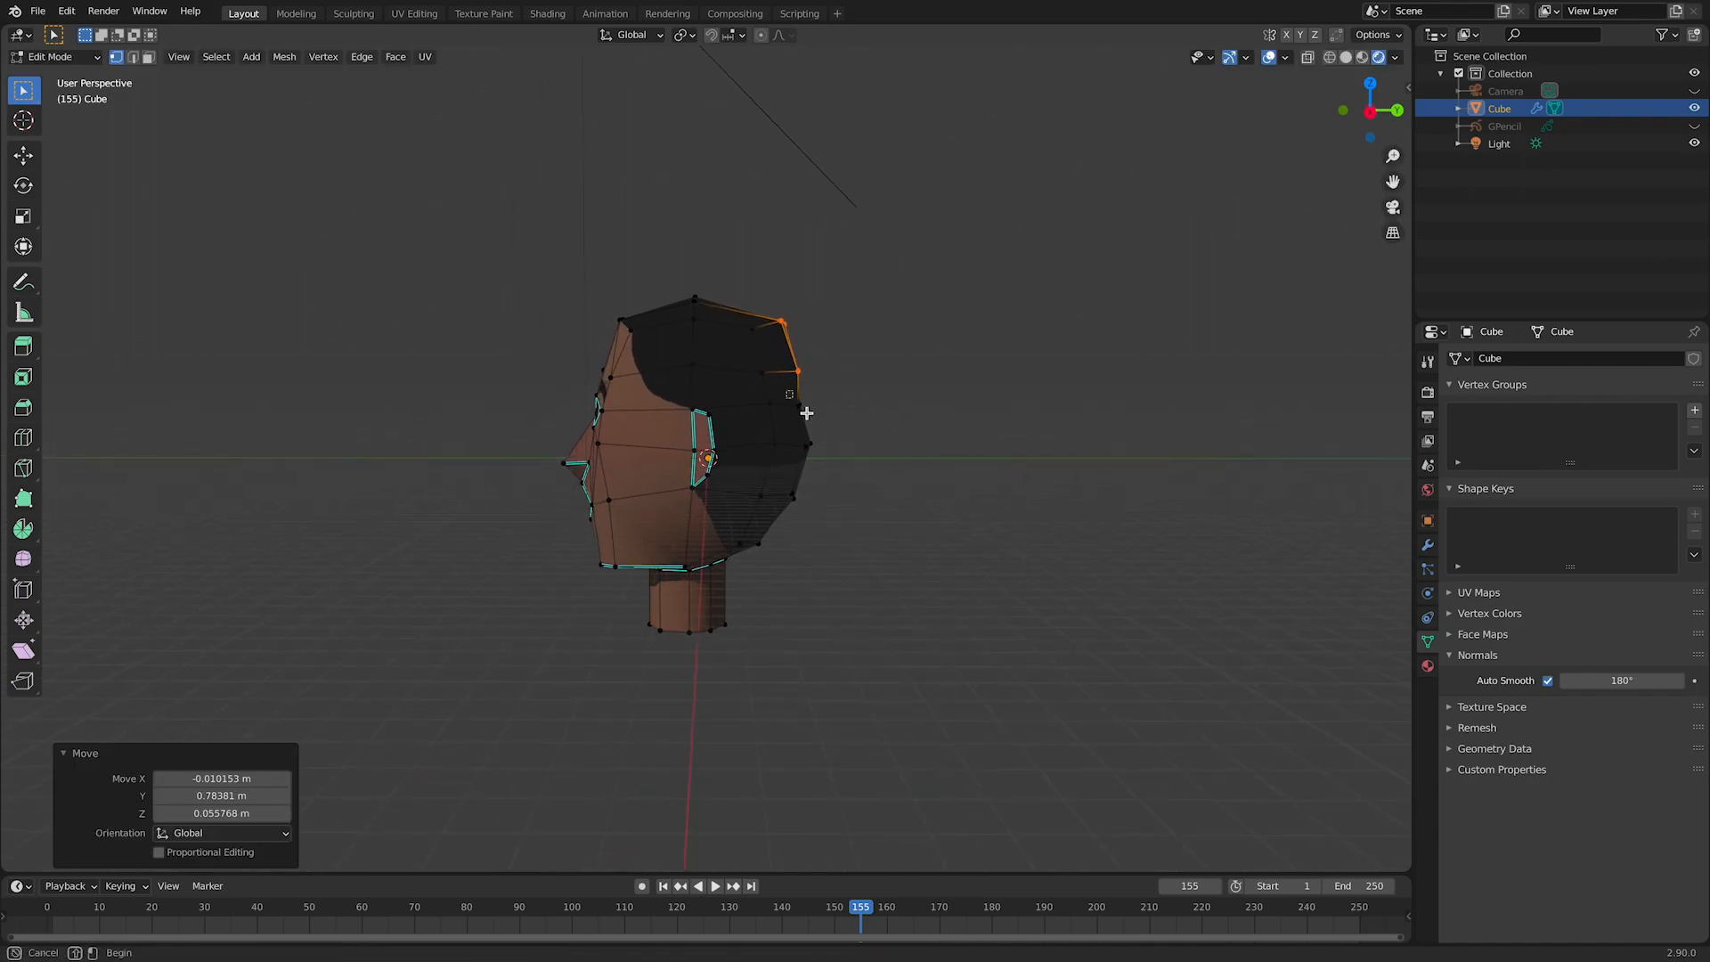
key("g")
left_click(953, 417)
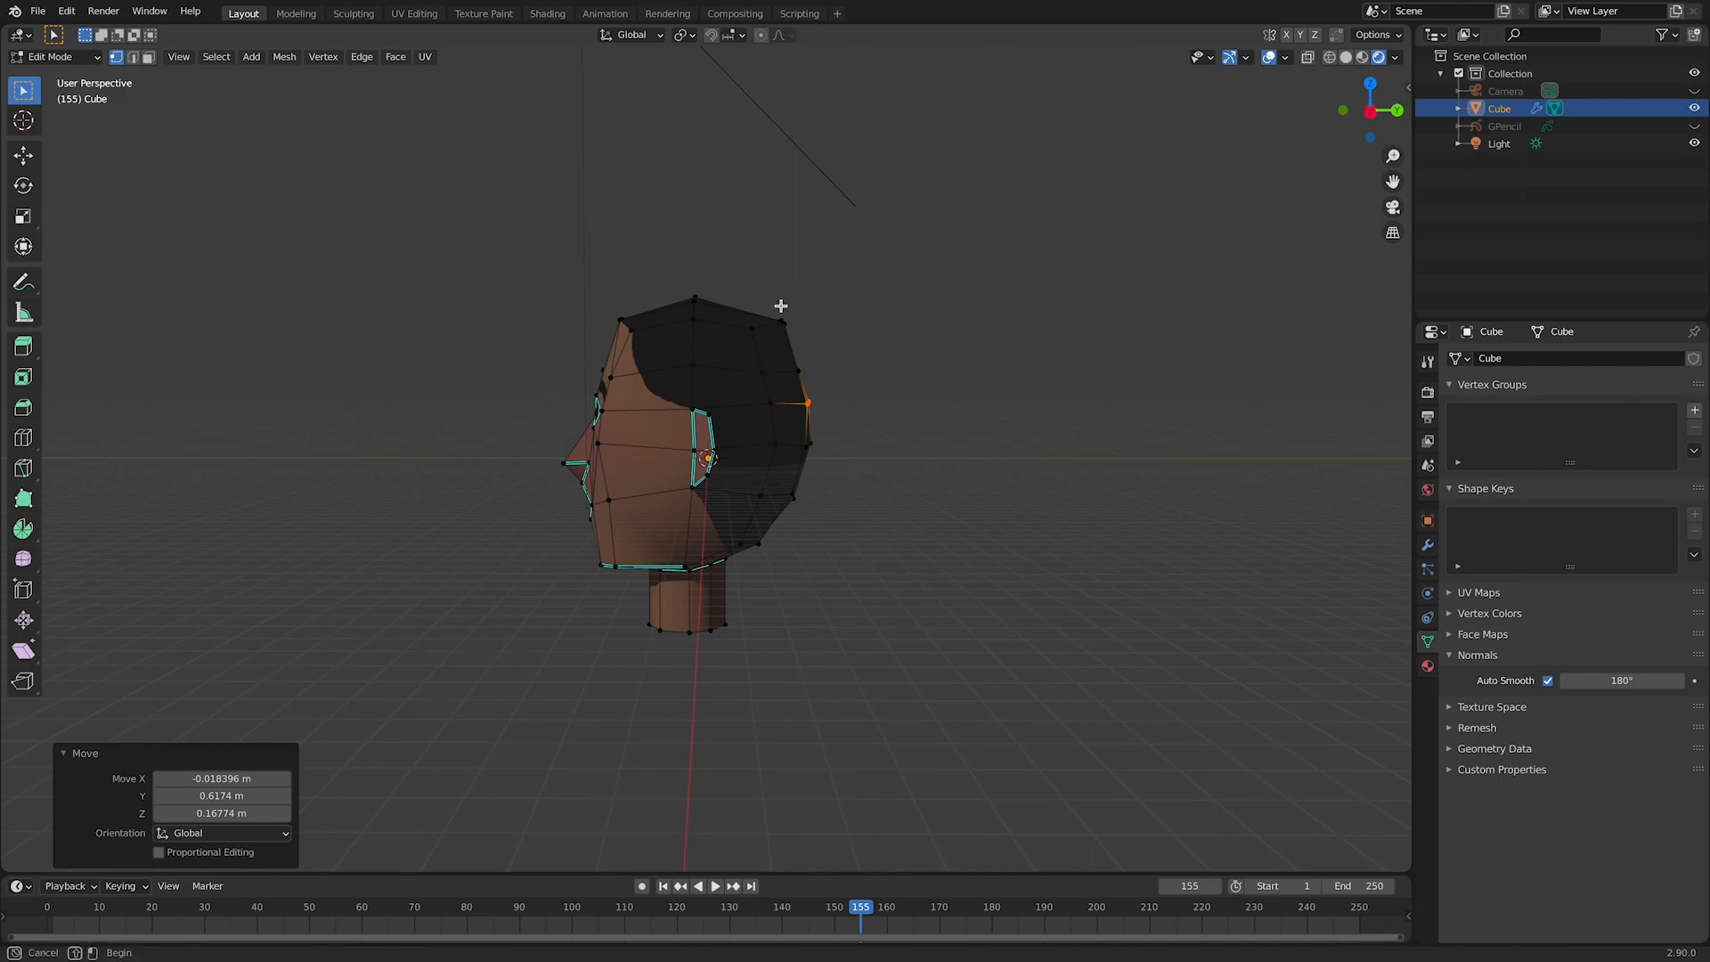
key("g")
left_click(920, 393)
Step: Try to reposition the front hairline vertices and undo the move
middle_click_drag(920, 393, 724, 309)
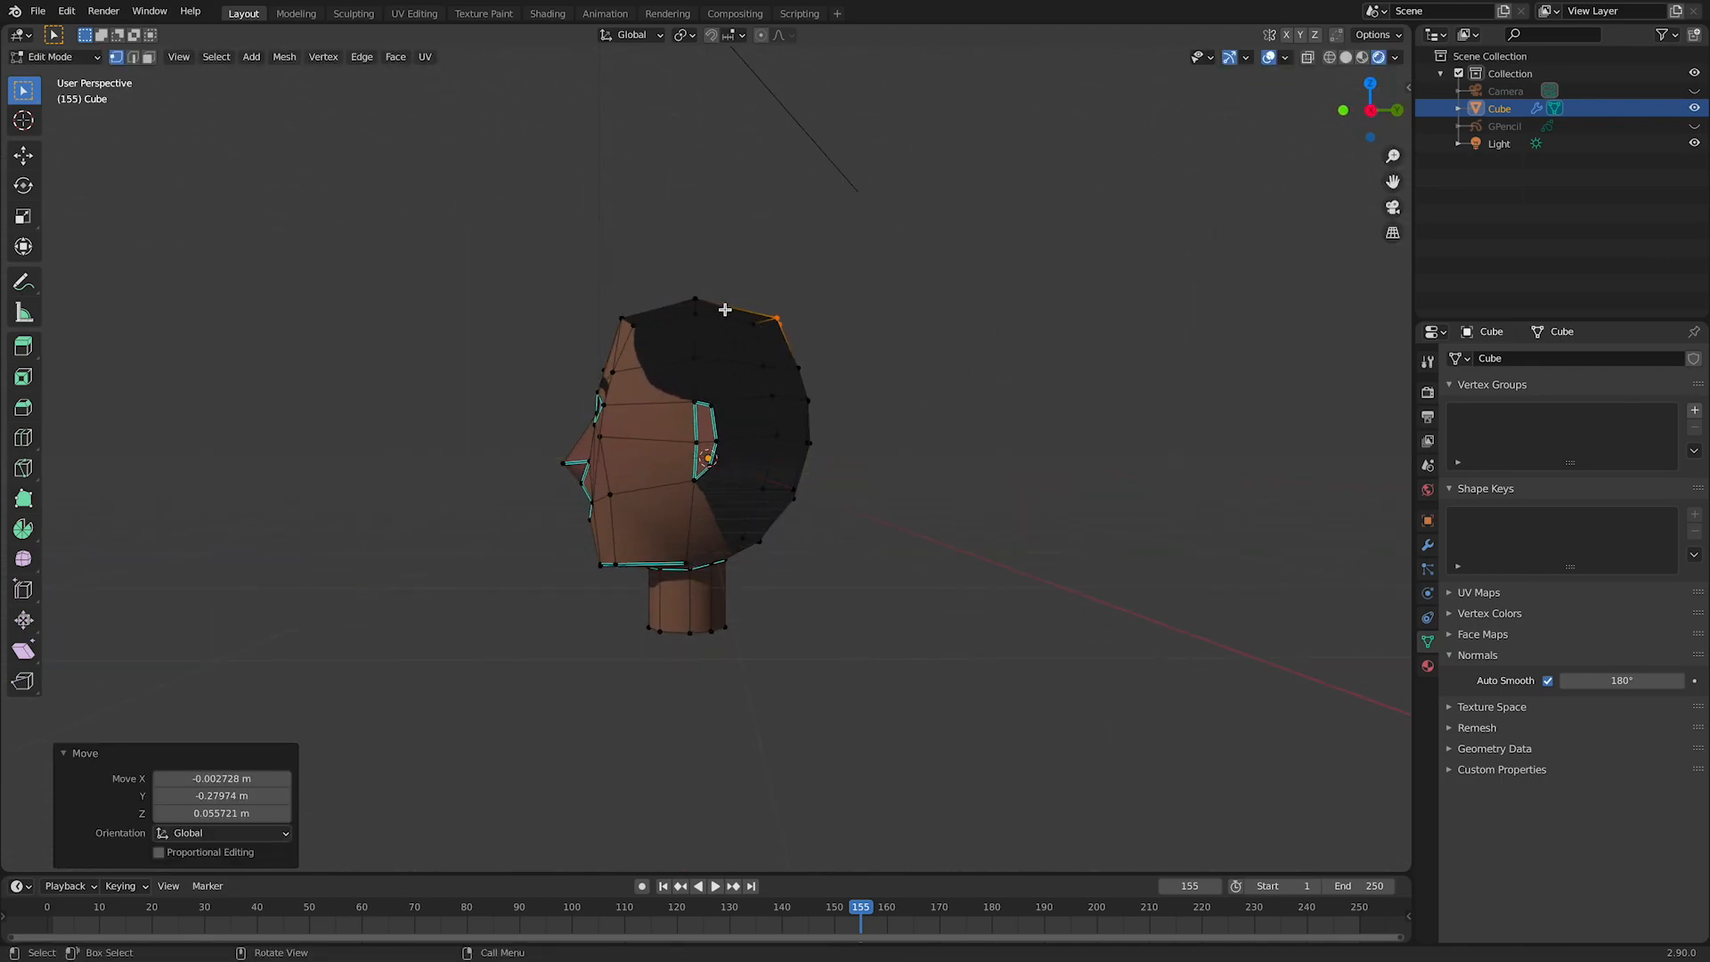
left_click(604, 304)
key("g")
left_click(877, 348)
mouse_move(885, 351)
middle_mouse_down()
mouse_move(1053, 348)
mouse_move(977, 371)
mouse_move(908, 354)
middle_mouse_up()
key("ctrl+z")
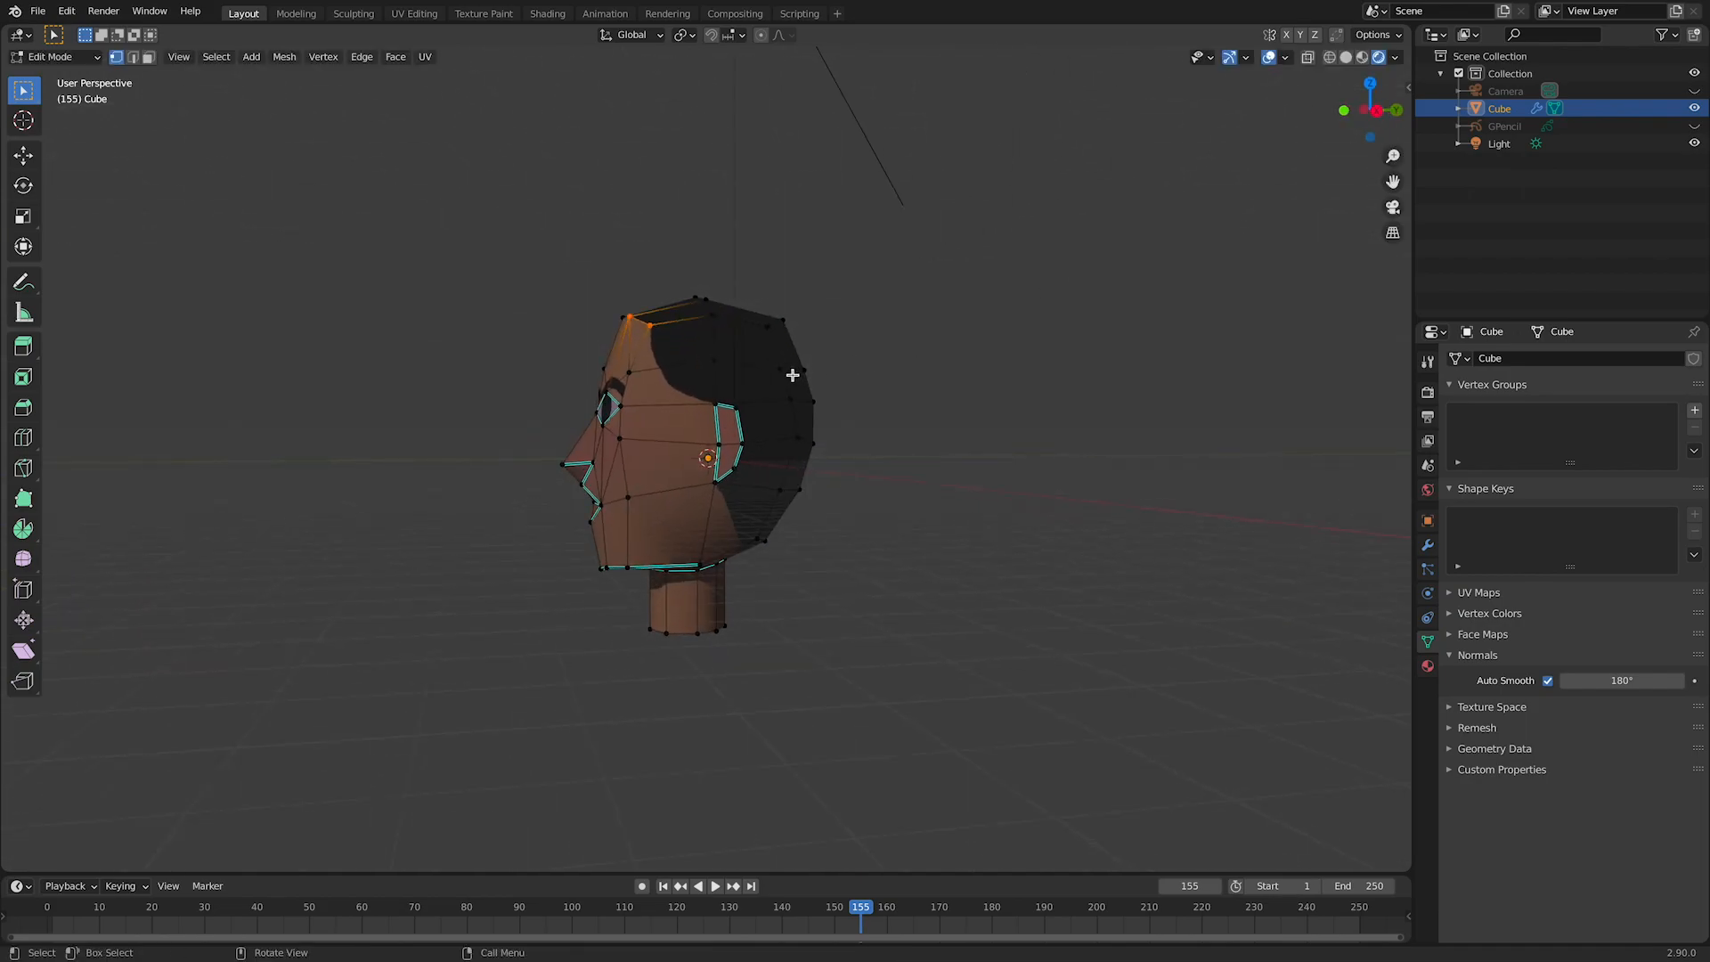
Step: Select the front hairline vertices again and lower them about 0.67 m
middle_click_drag(649, 354, 706, 326)
middle_click_drag(613, 291, 926, 290)
key("g")
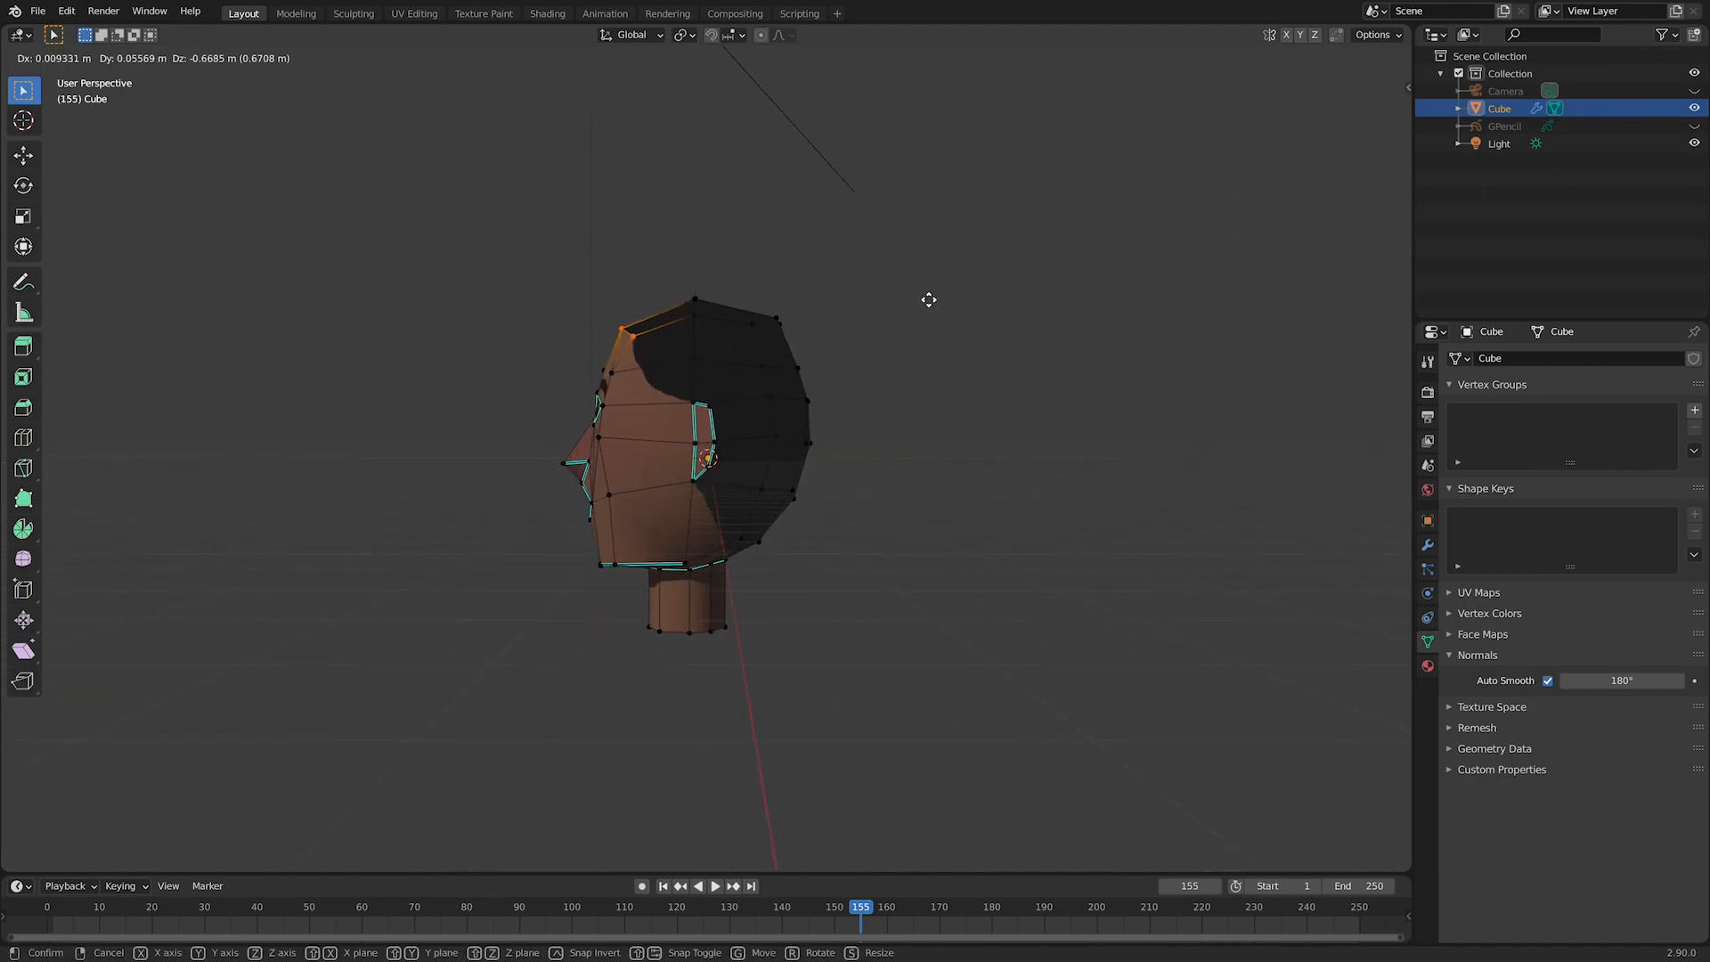
left_click(927, 300)
Step: Return to Object Mode in orthographic view and hide the viewport overlays to view the clean head
middle_click_drag(924, 294, 961, 386)
key("Tab")
key("KP_5")
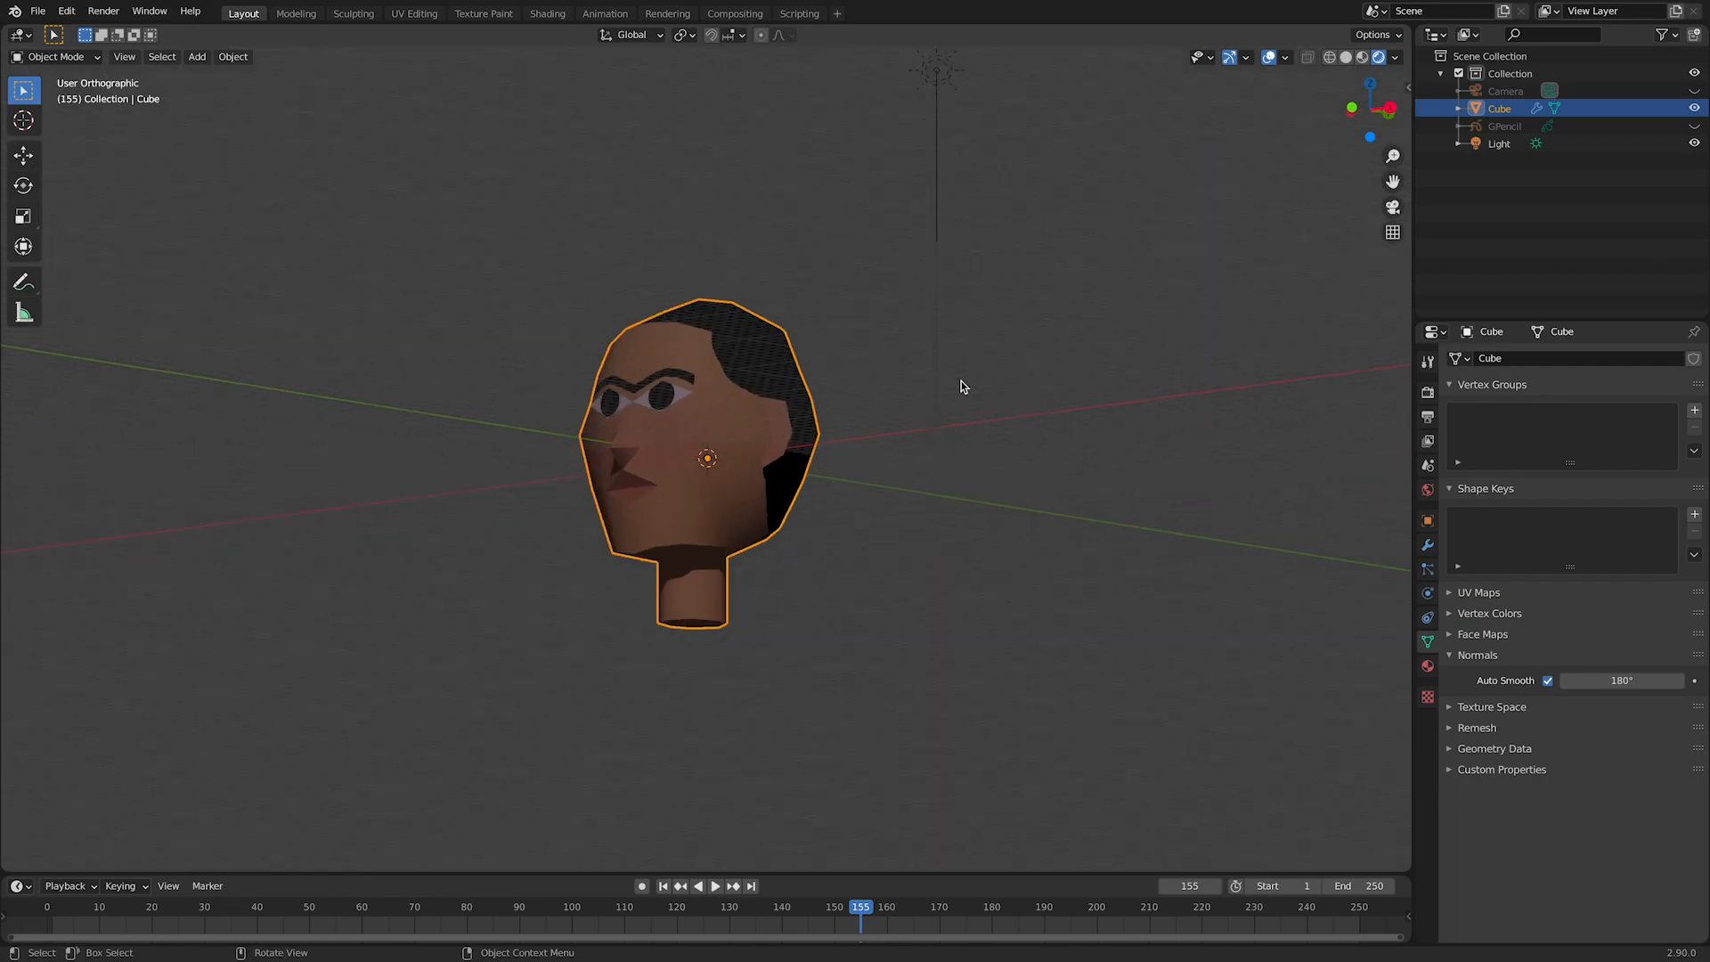
left_click(1267, 58)
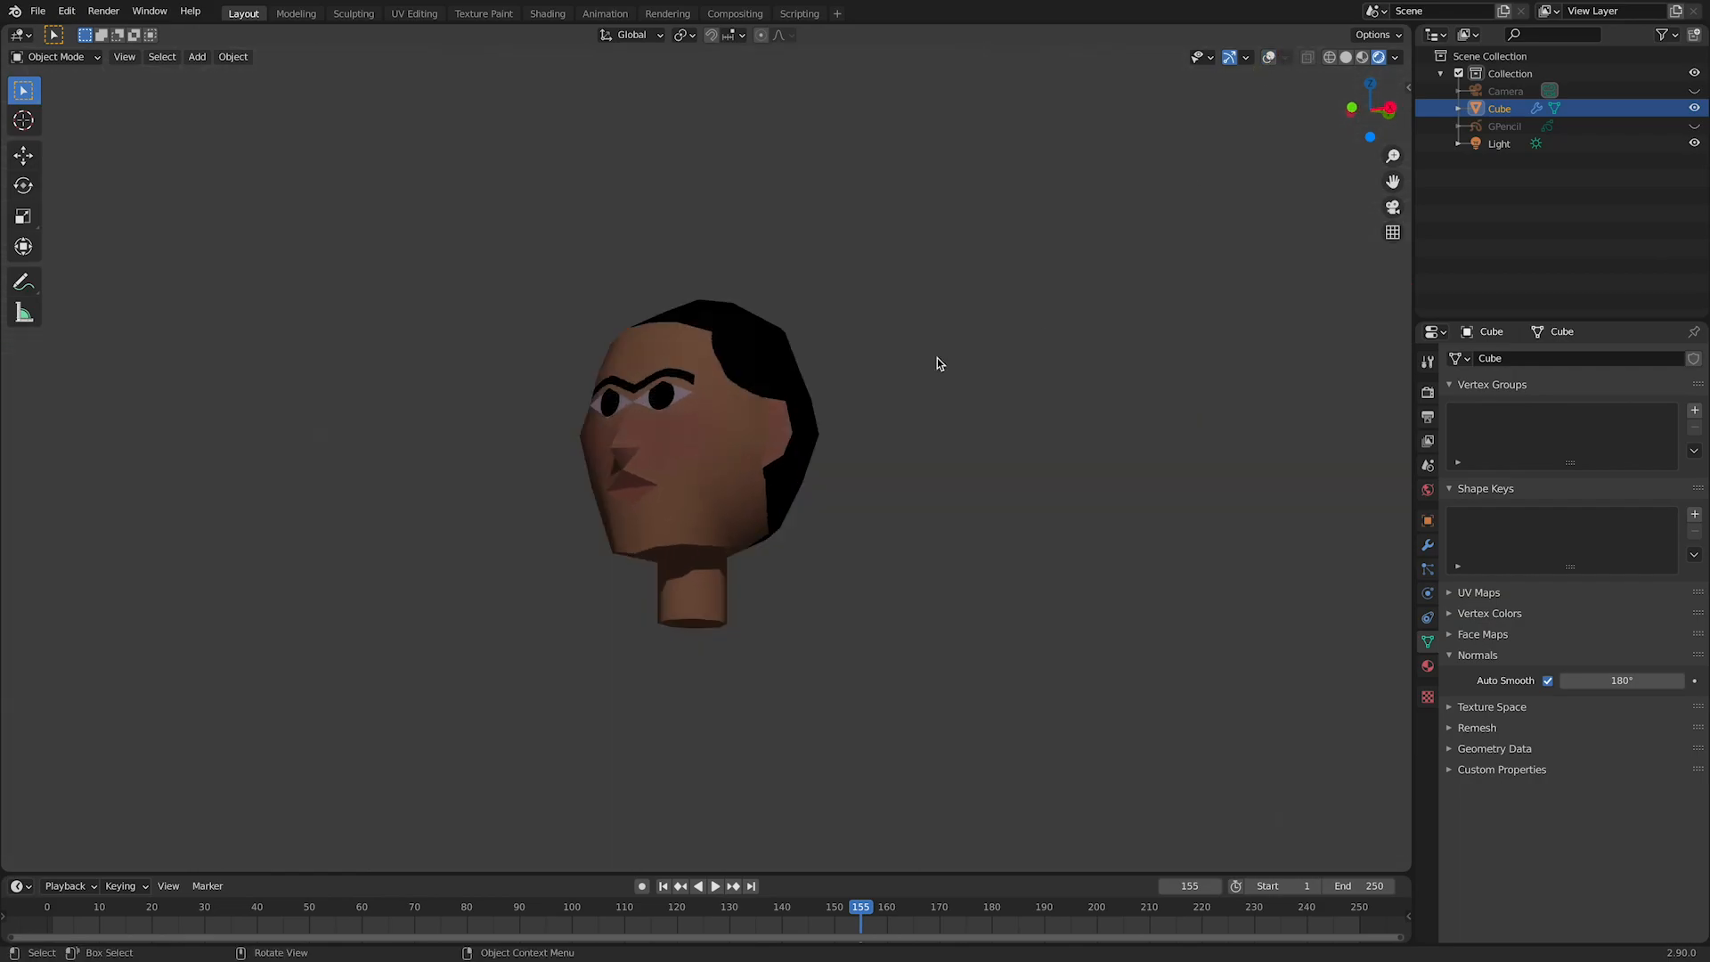
middle_click_drag(935, 366, 1019, 405)
Step: Set the world background colour to a muted purple with hue 0.755, saturation 0.172 and value 0.343
left_click(1428, 490)
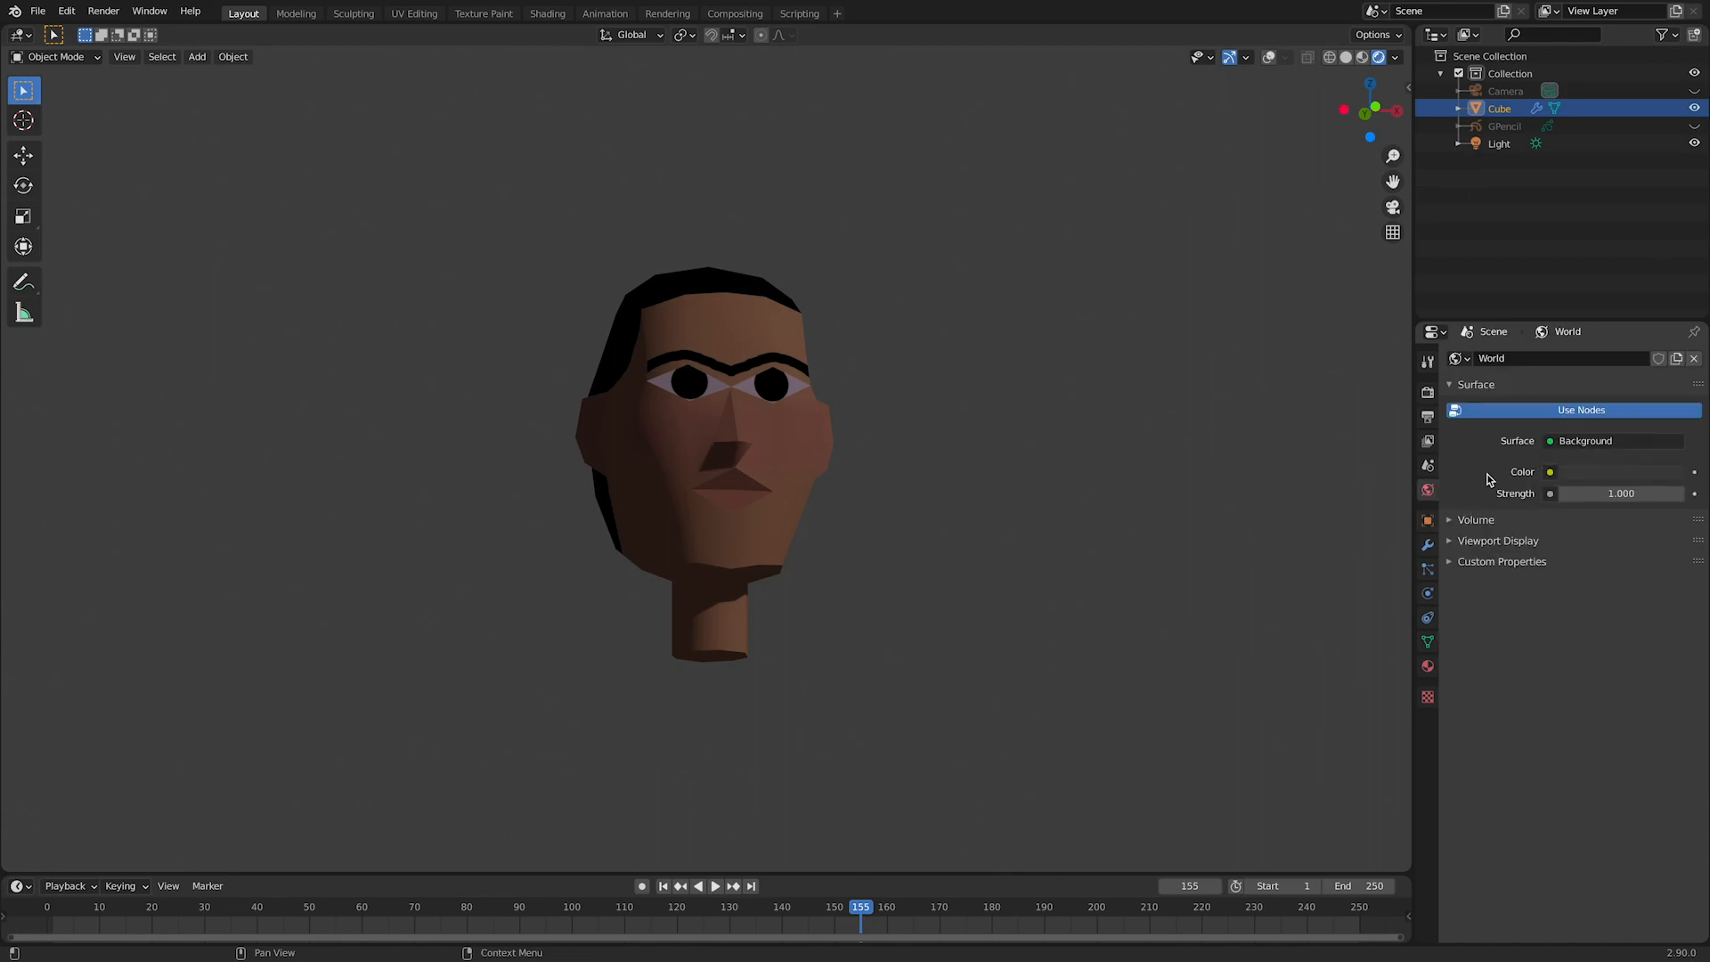
left_click(1610, 473)
left_click(1595, 294)
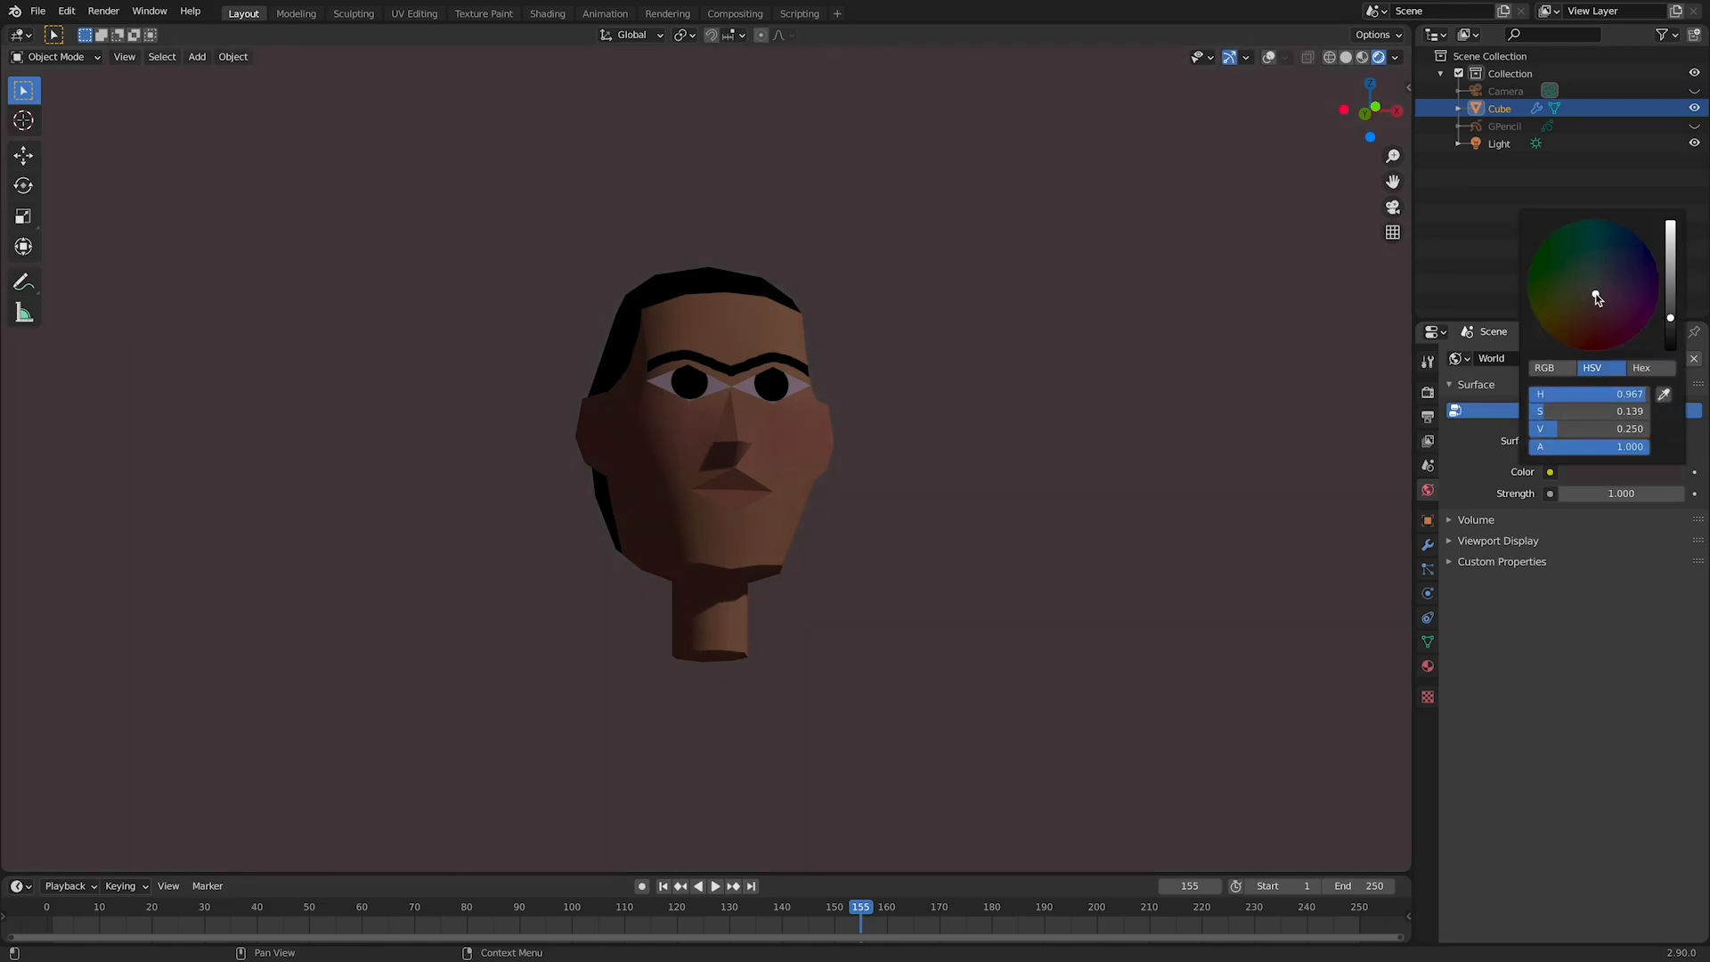
left_click_drag(1597, 292, 1597, 294)
left_click_drag(1685, 312, 1670, 305)
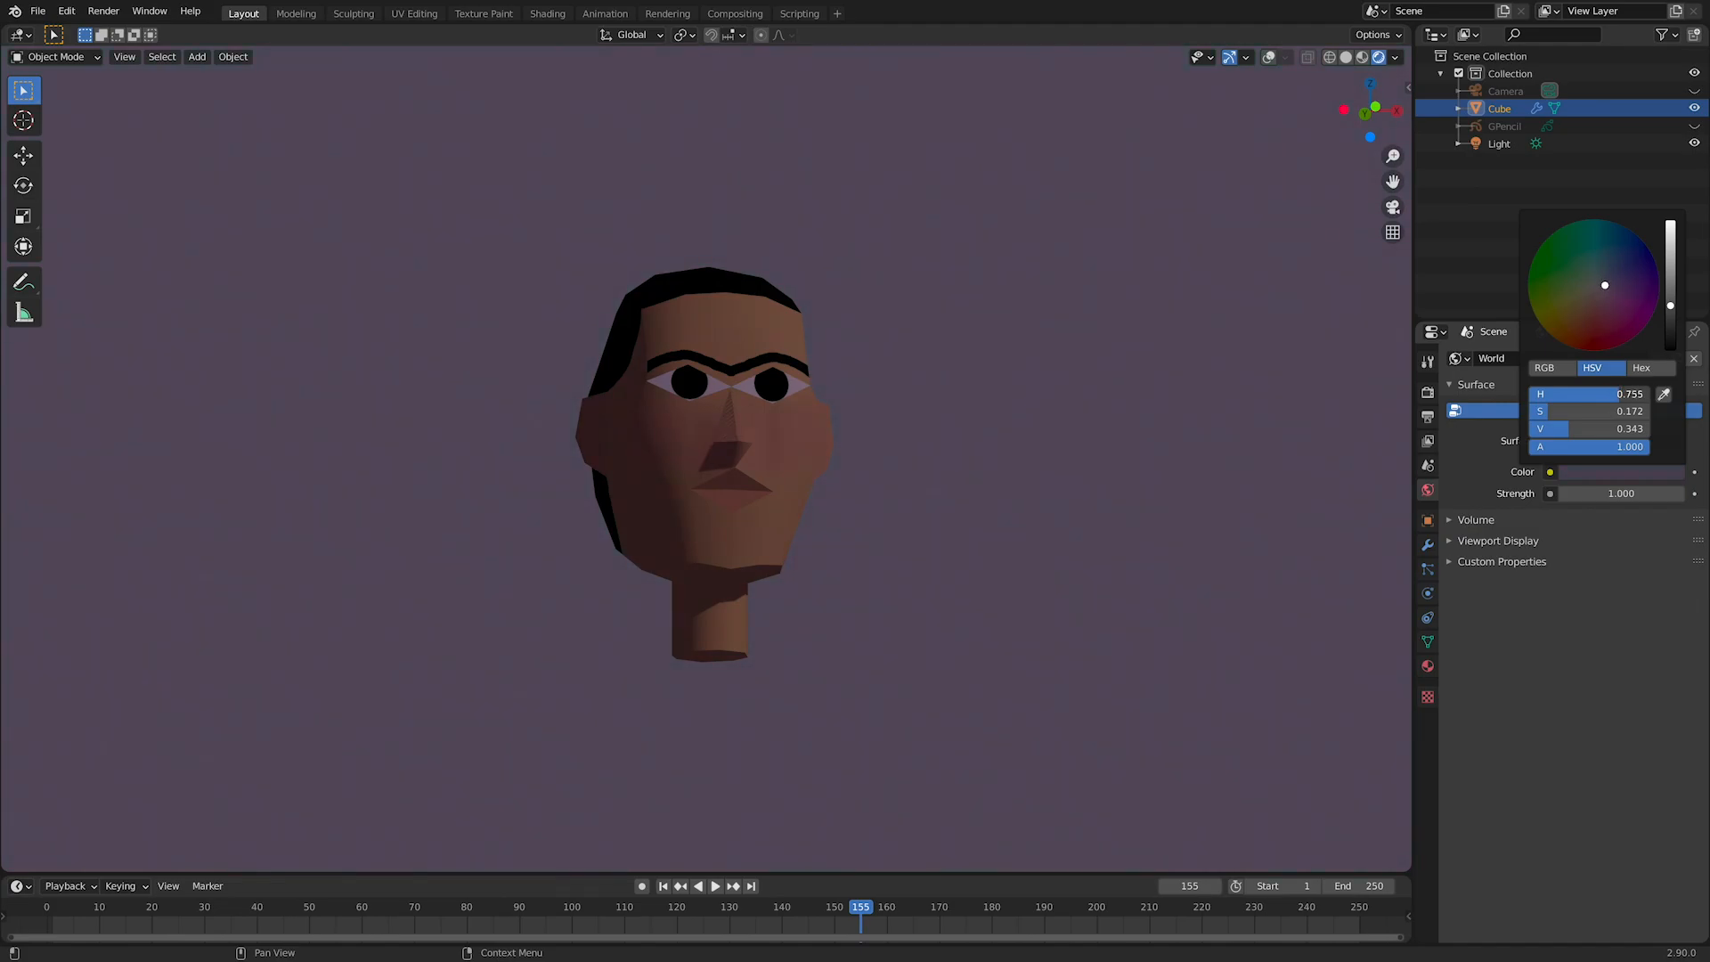
left_click(1587, 478)
mouse_move(974, 505)
middle_mouse_down()
mouse_move(693, 526)
mouse_move(871, 436)
mouse_move(962, 506)
mouse_move(947, 525)
middle_mouse_up()
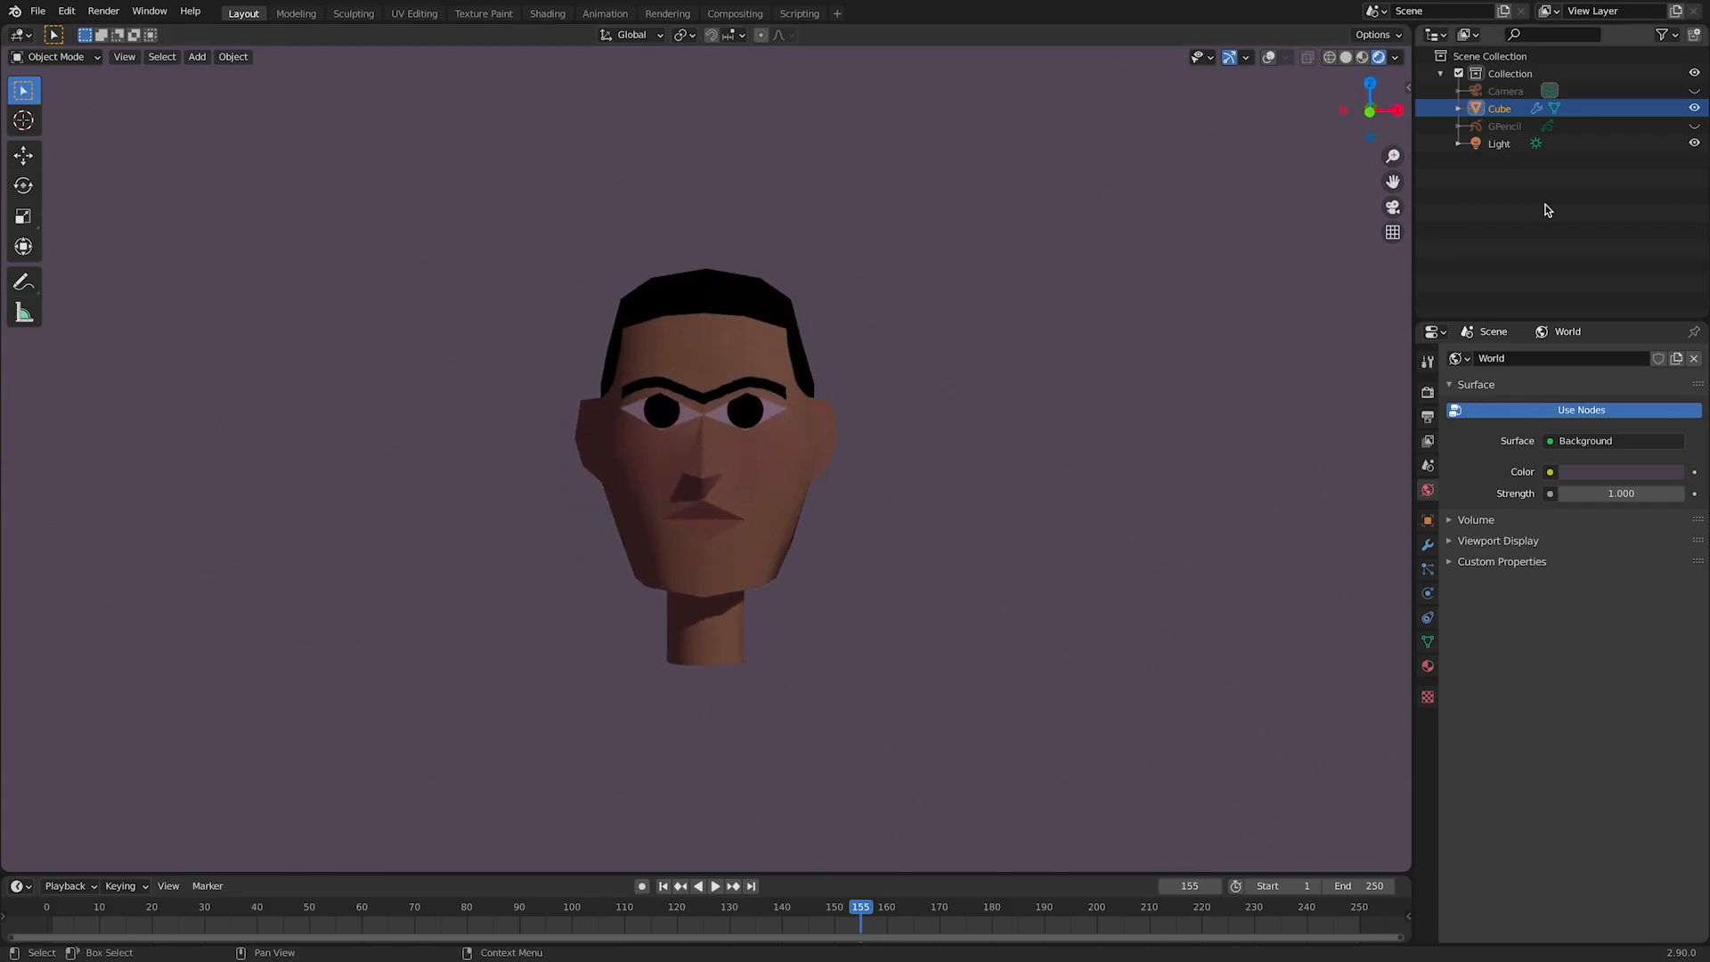
Step: Tint the sun light a pale peach, about hue 0.044, saturation 0.221 and value 1.000, and adjust its strength
left_click(1492, 144)
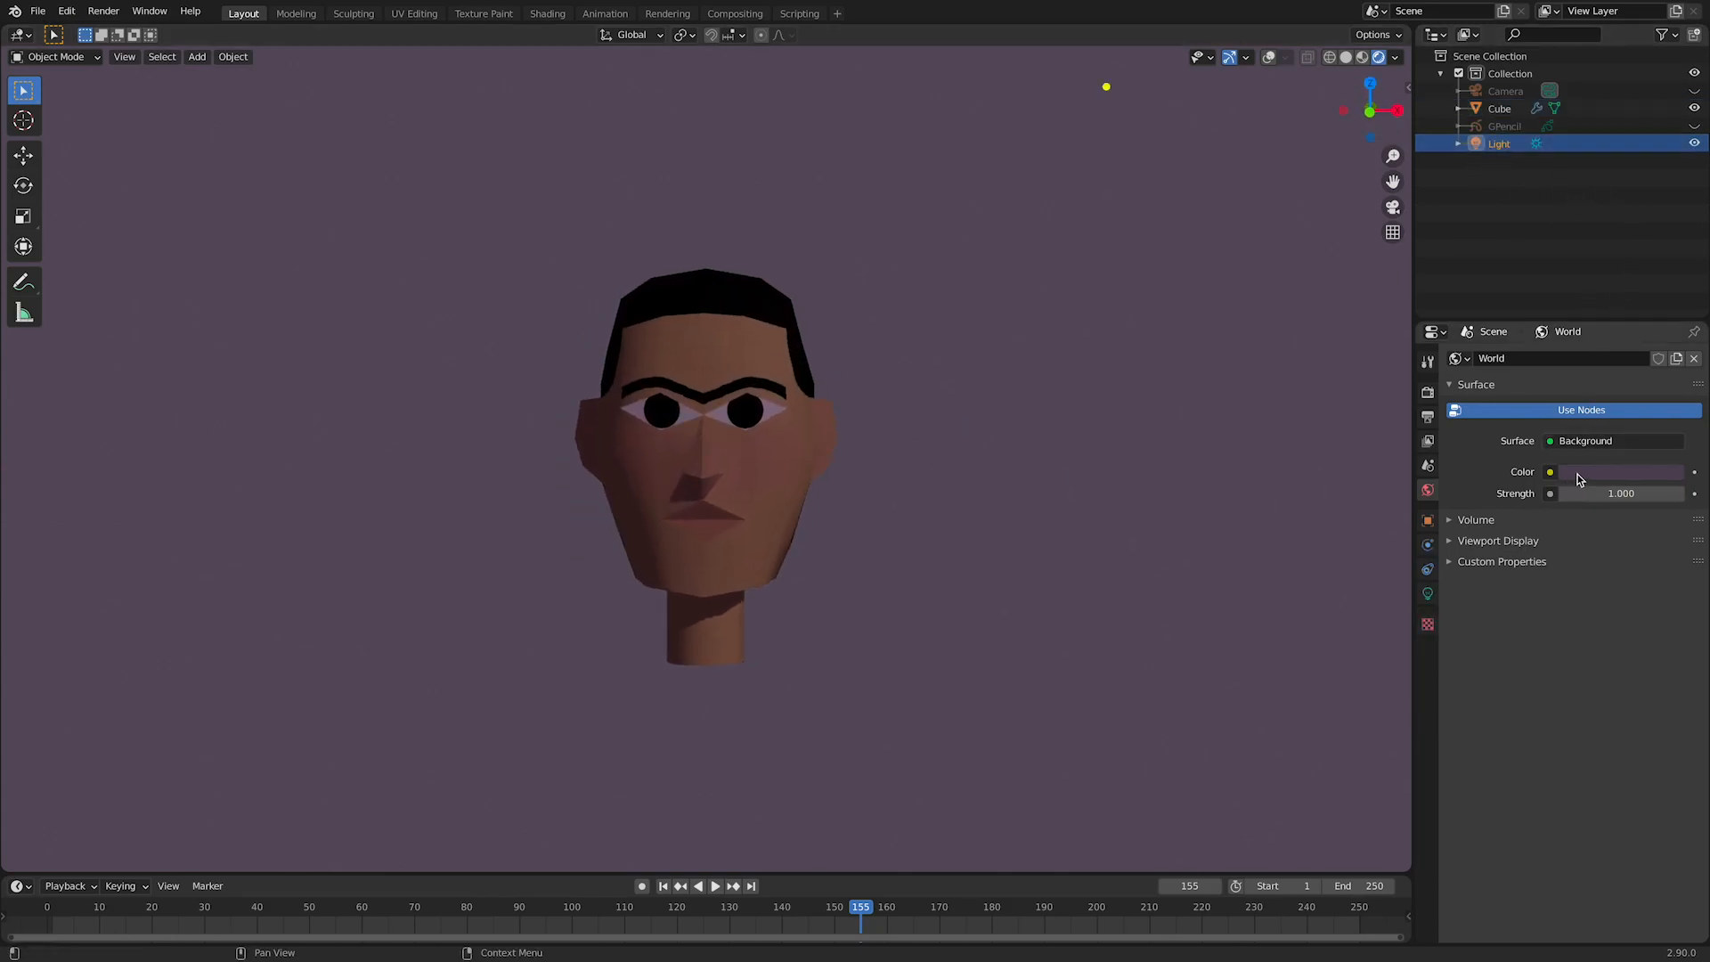
left_click(1578, 479)
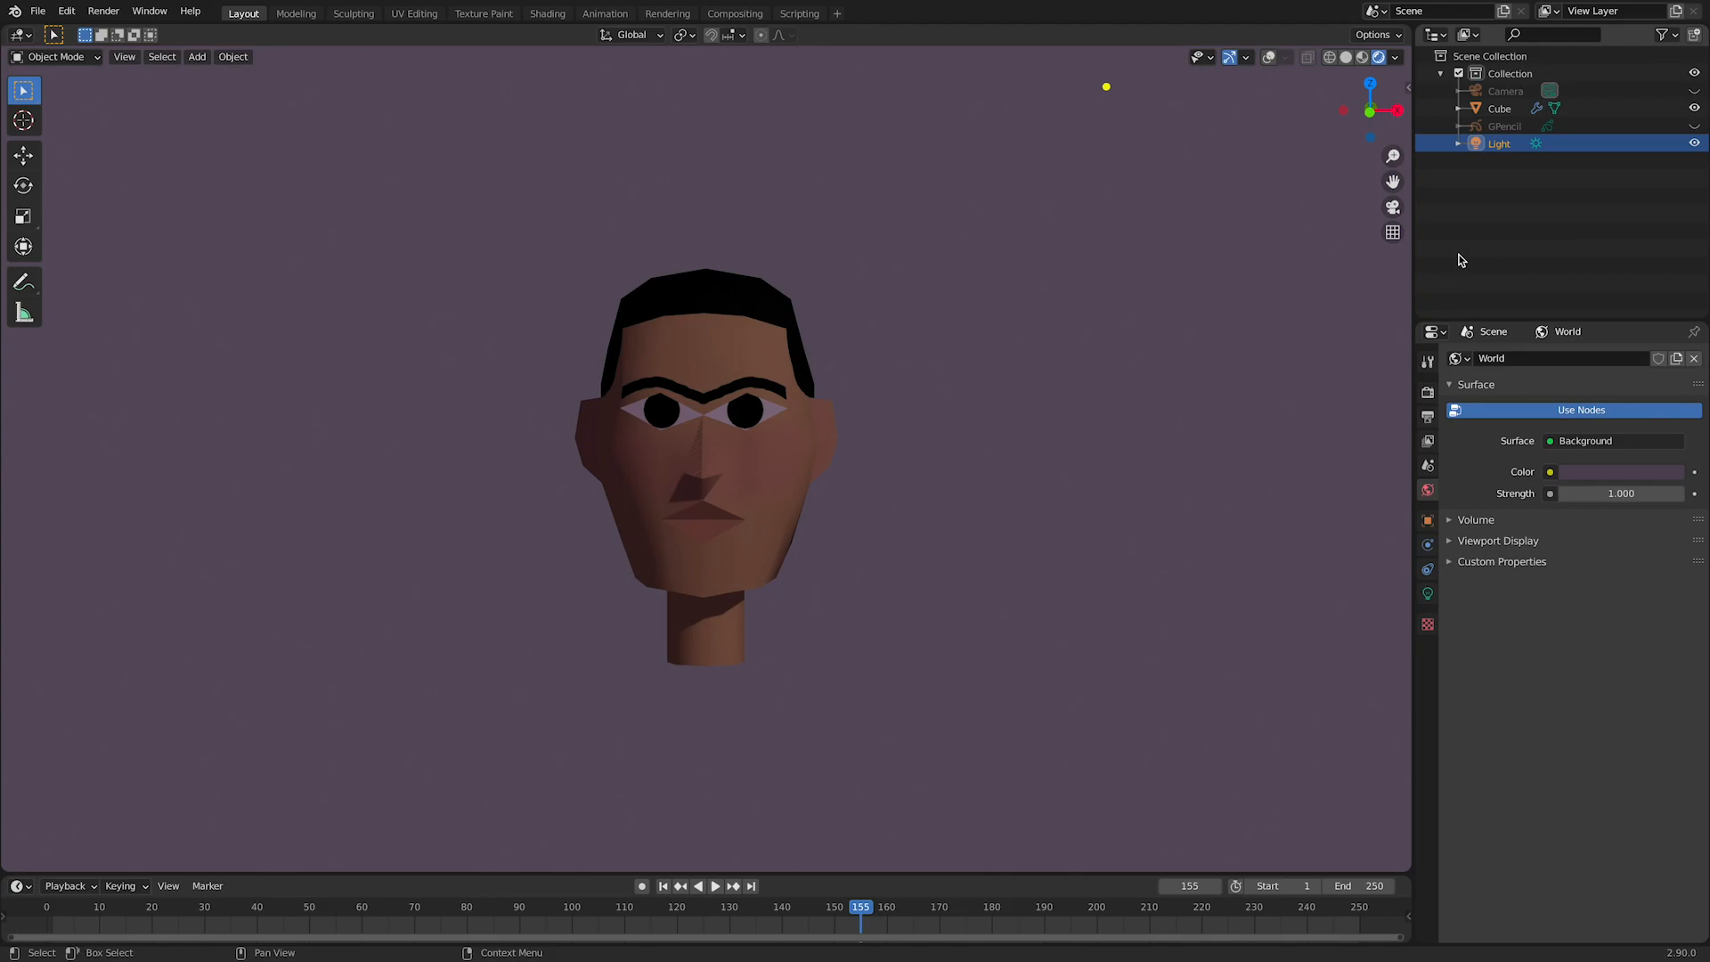
left_click(1429, 594)
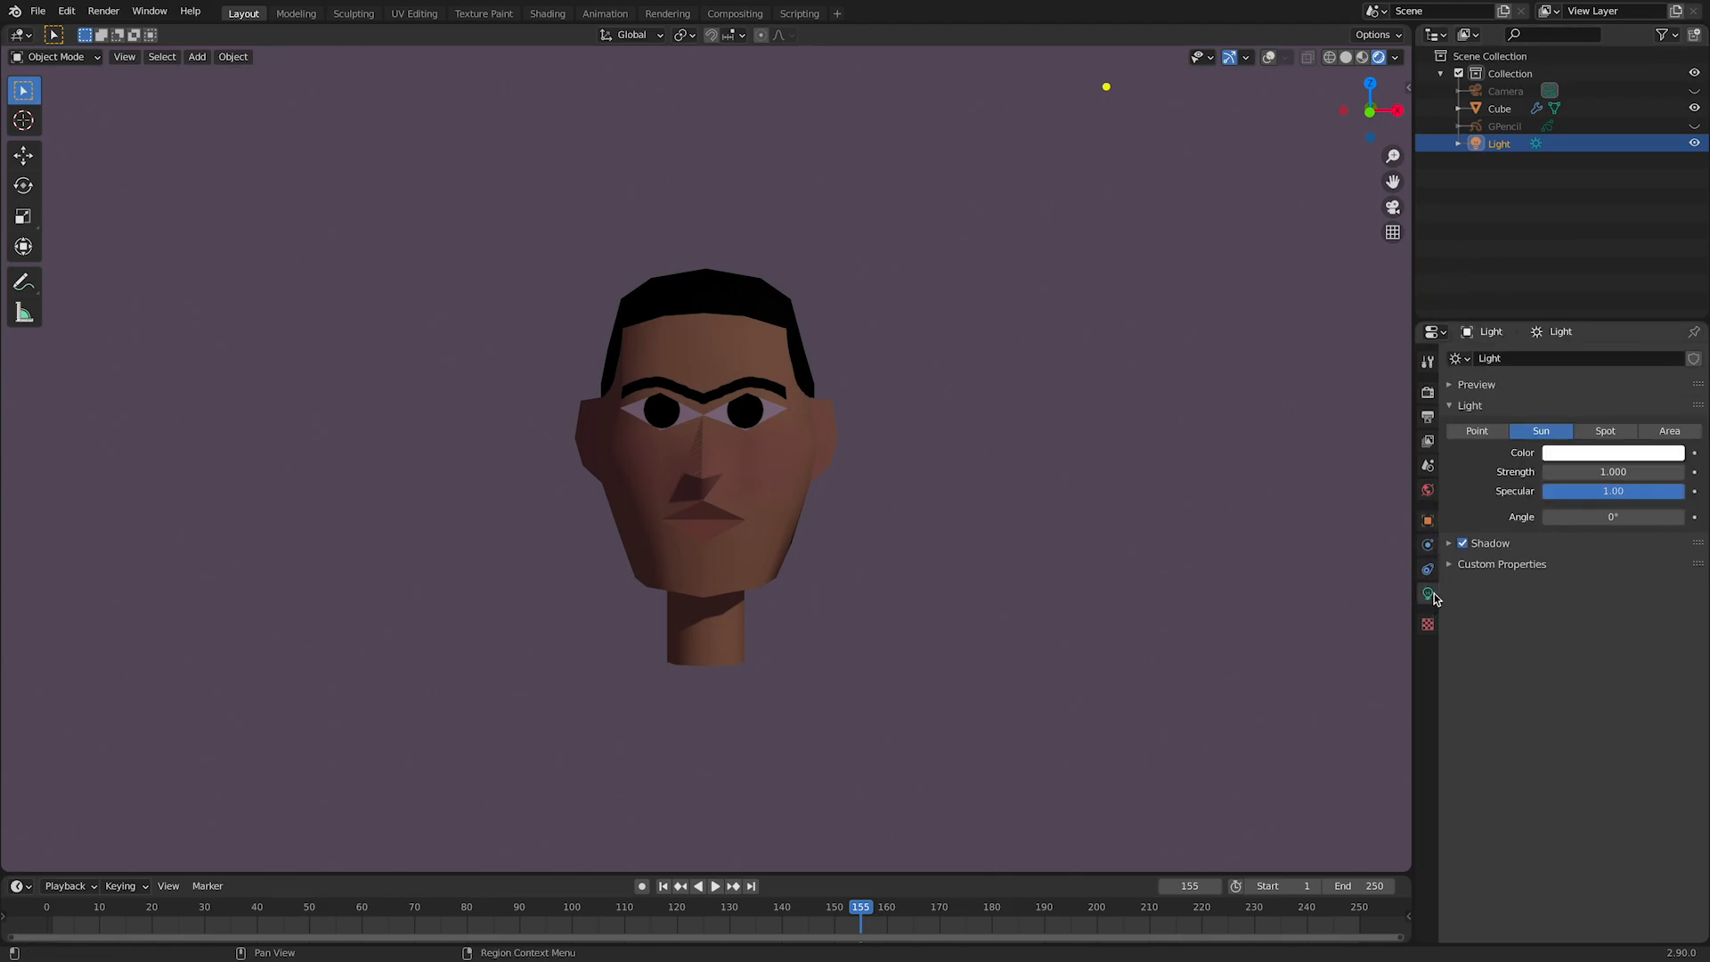
left_click(1616, 454)
left_click_drag(1580, 303, 1591, 297)
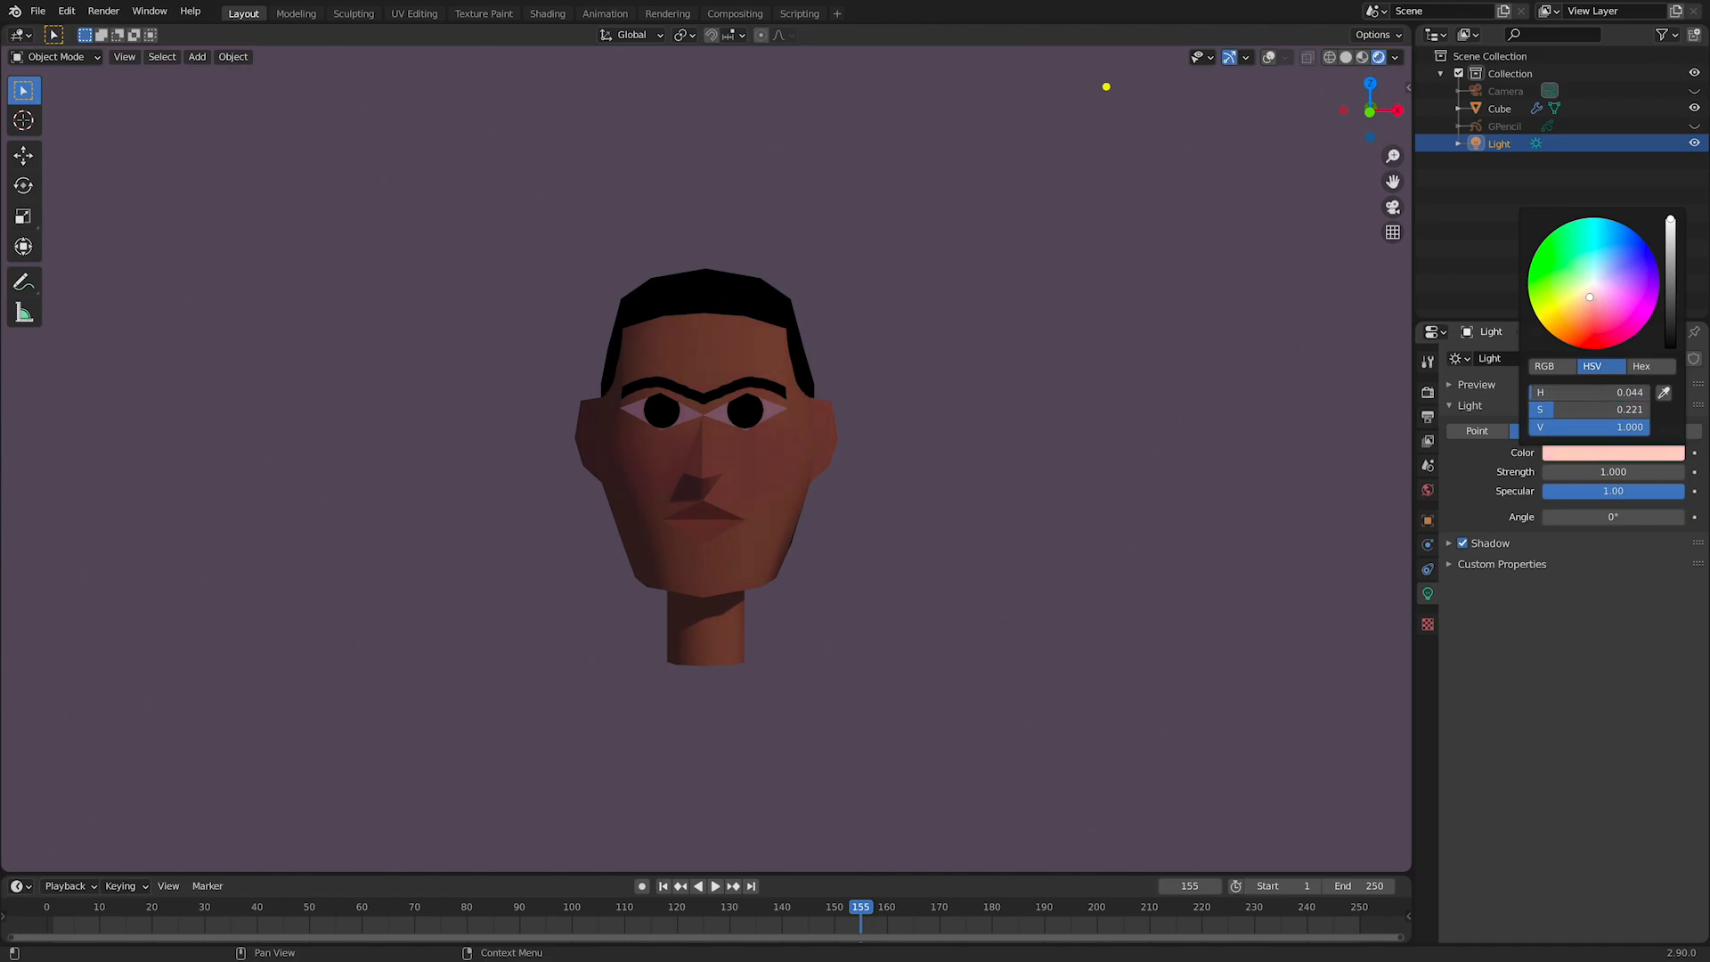
mouse_move(1672, 251)
left_mouse_down()
mouse_move(1671, 223)
mouse_move(1670, 301)
mouse_move(1671, 224)
left_mouse_up()
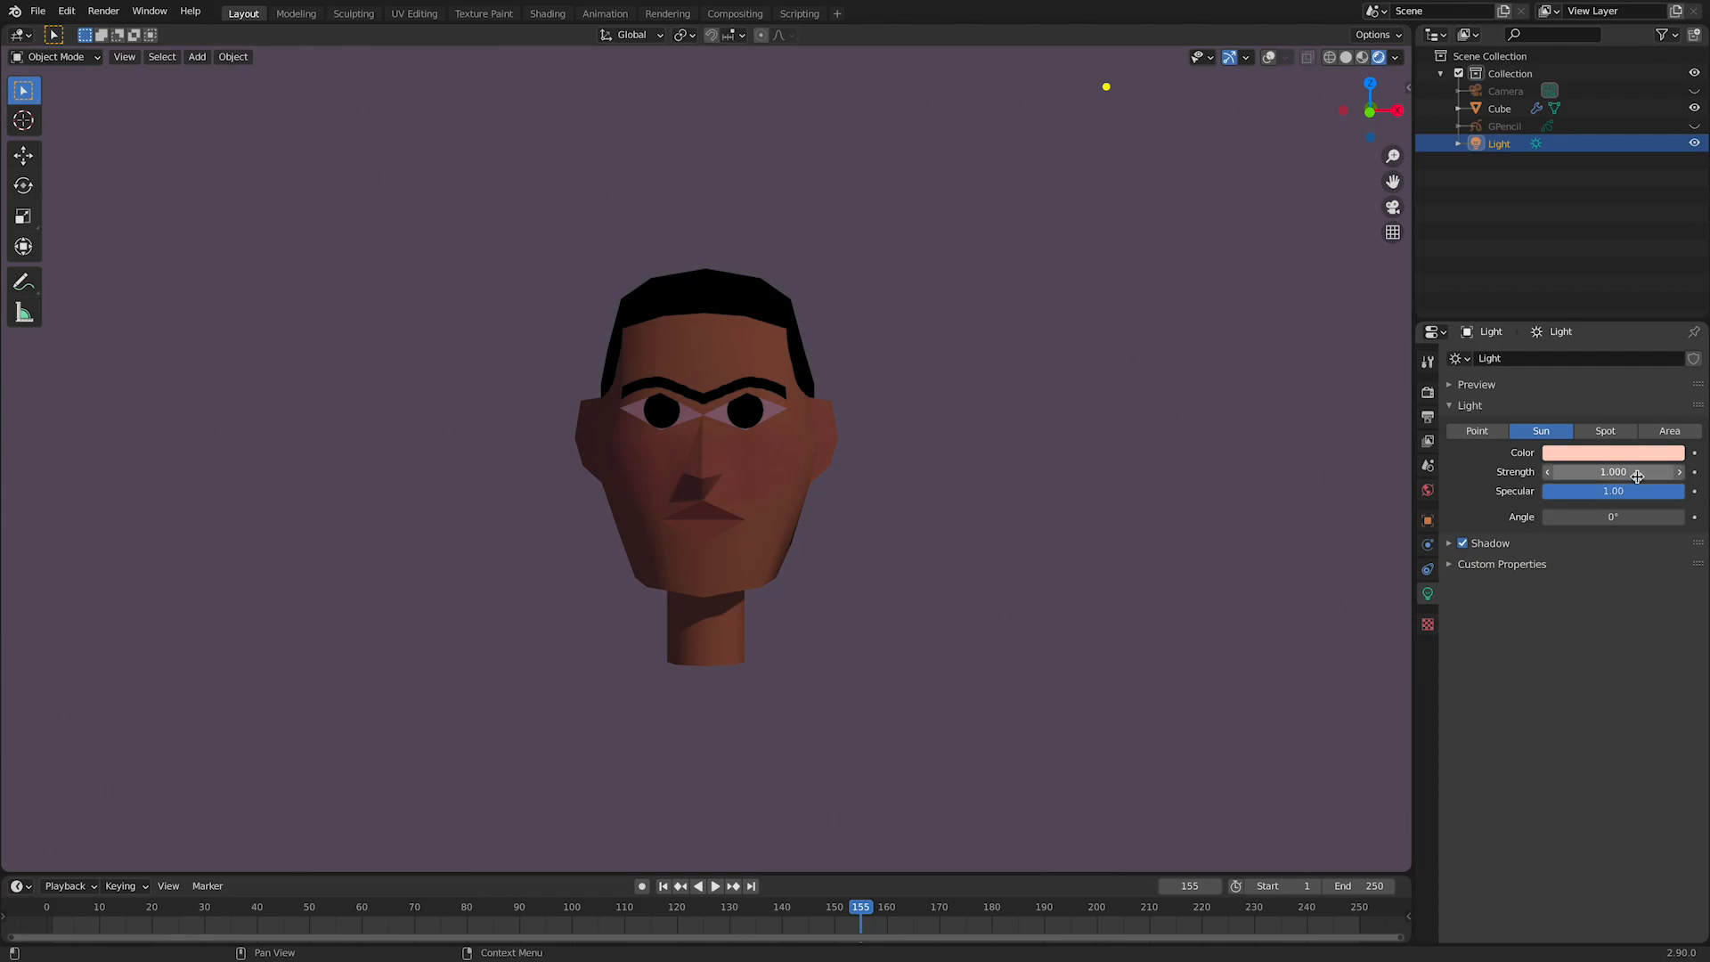
left_click_drag(1612, 471, 1626, 471)
Step: Deselect the head and examine its shading under the tinted light from several angles, including from below
middle_click_drag(1006, 525, 967, 575)
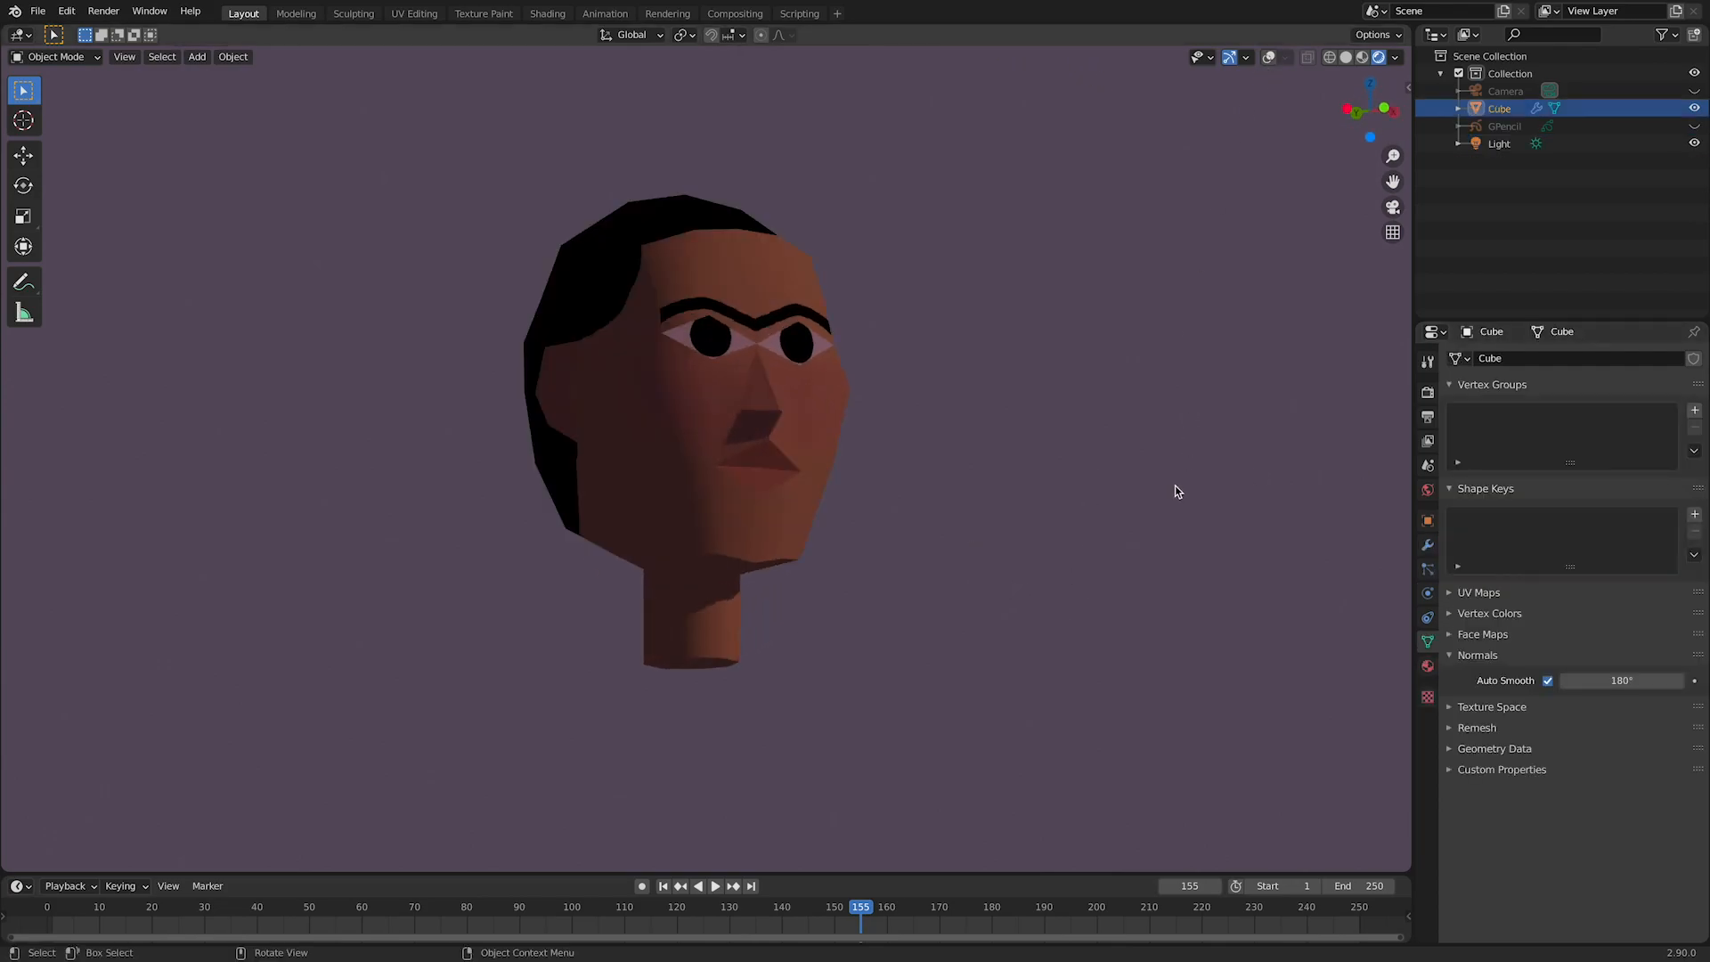
left_click(1150, 568)
middle_click_drag(1151, 568, 1087, 581)
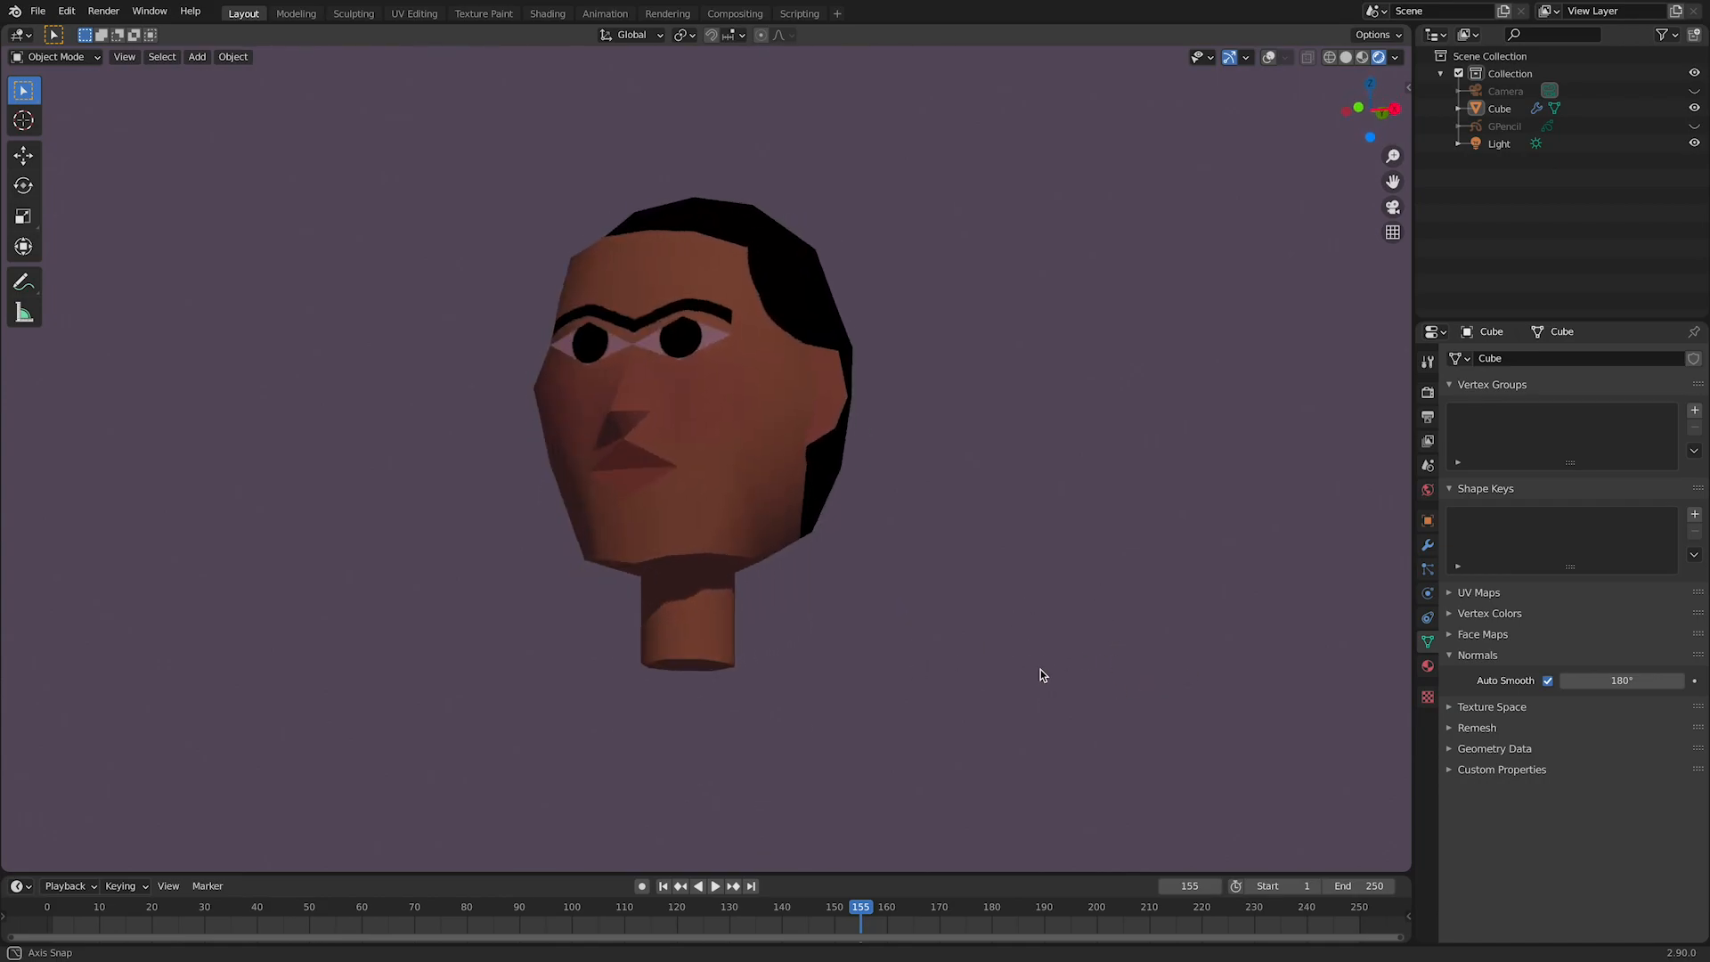
middle_click_drag(1100, 784, 1200, 653)
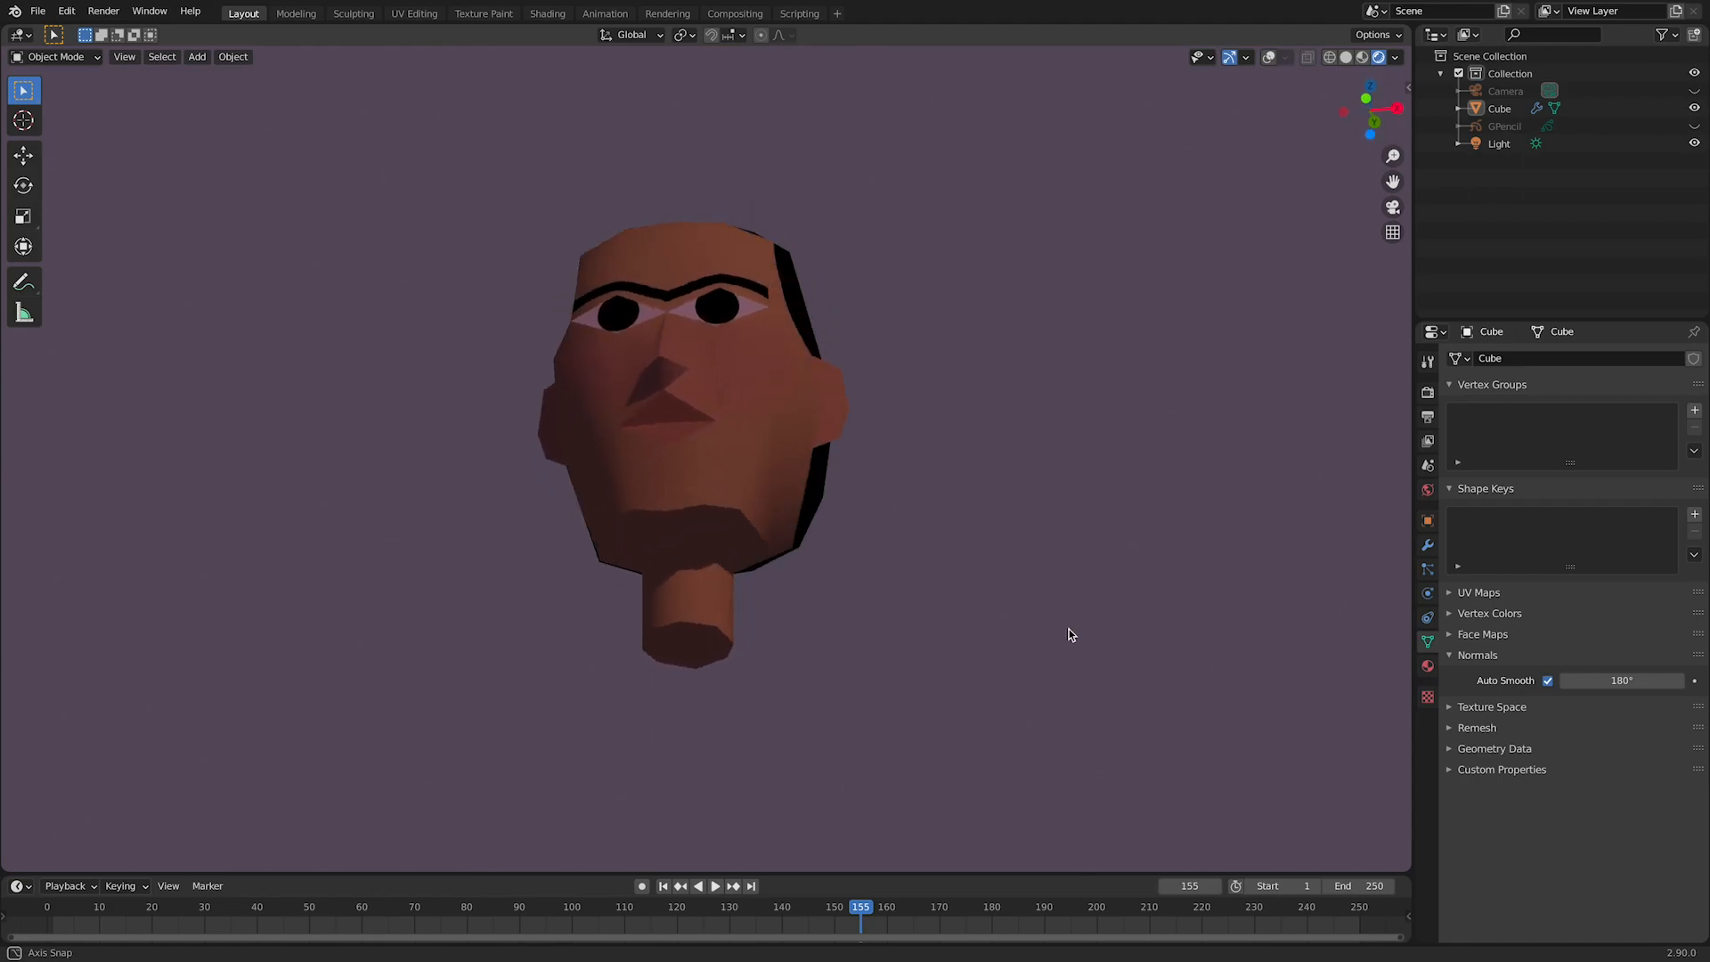